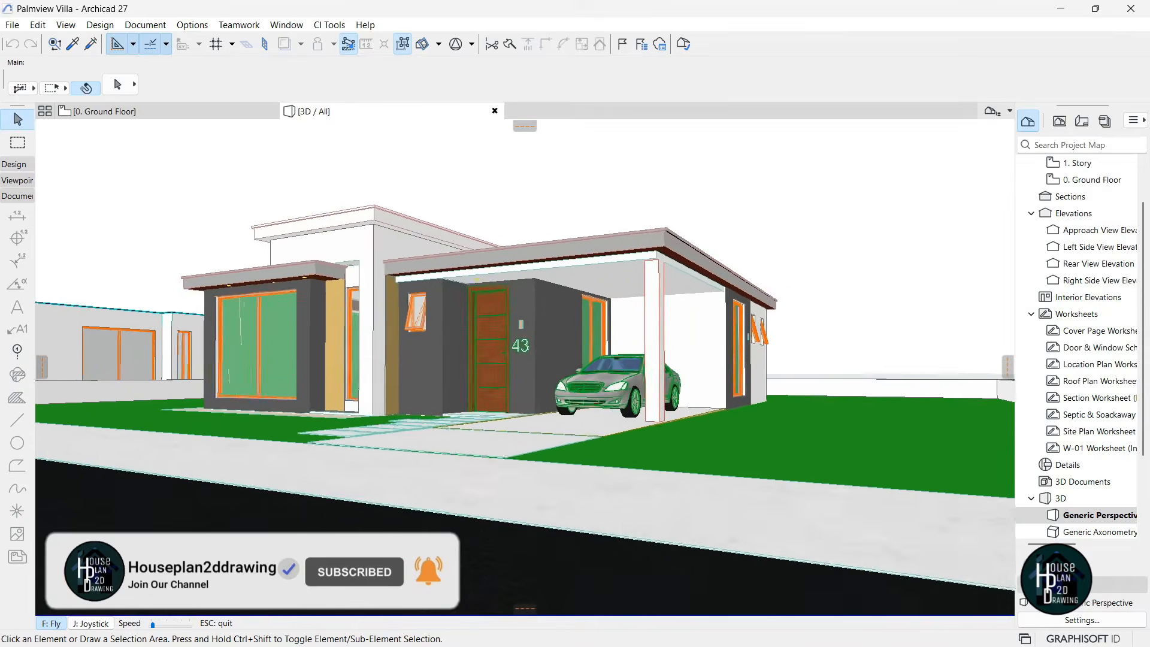
Fly around the front of the Palmview Villa 3D model to examine its facade, entrance and corner windows
key(Down)
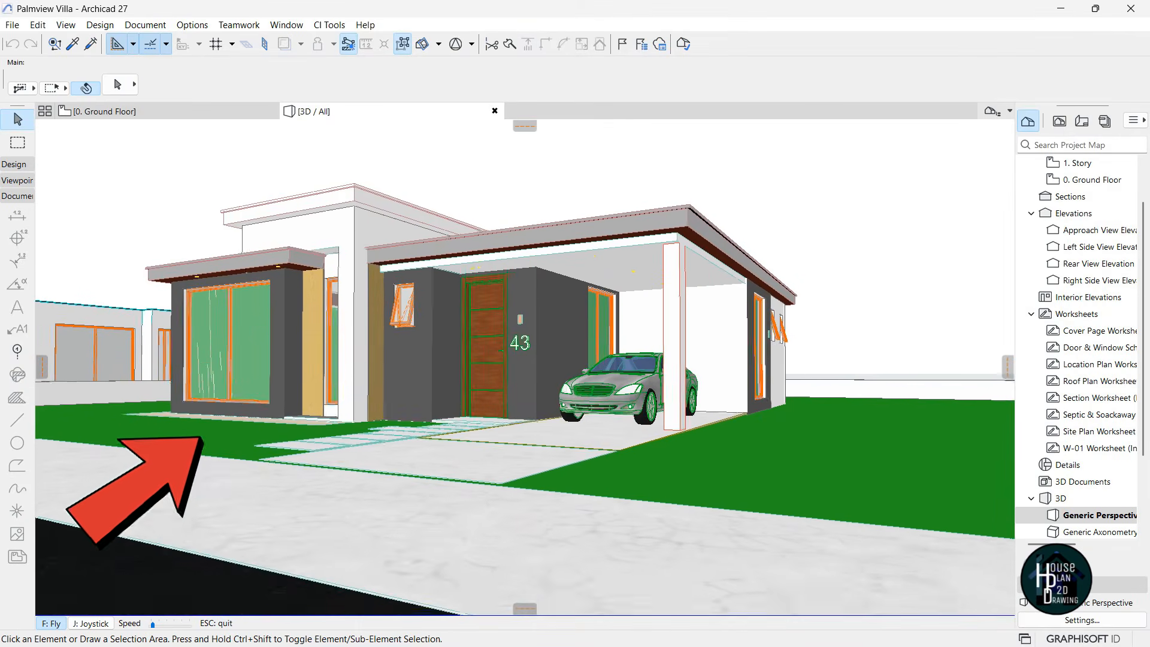
key(Left)
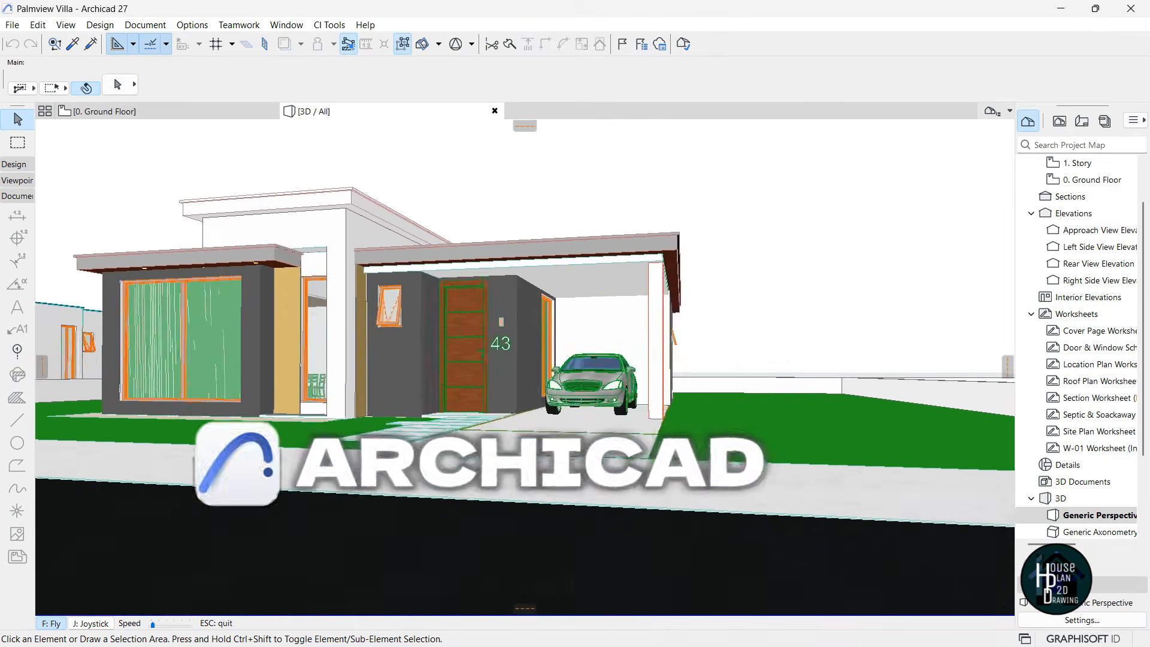
key(Left)
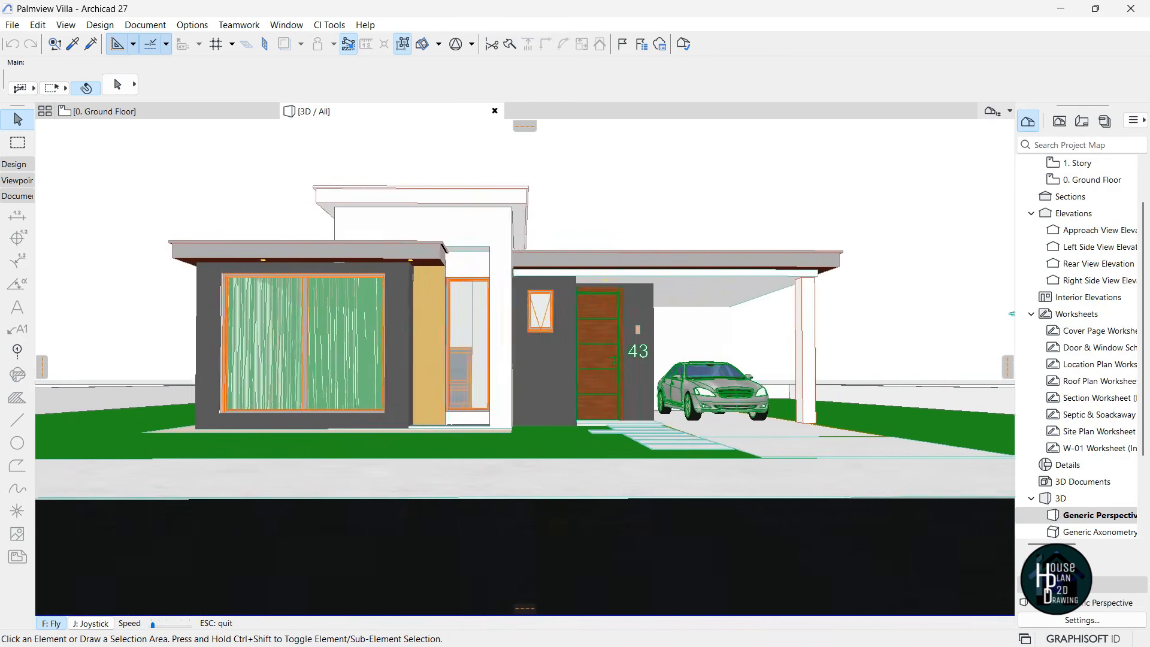
key(Left)
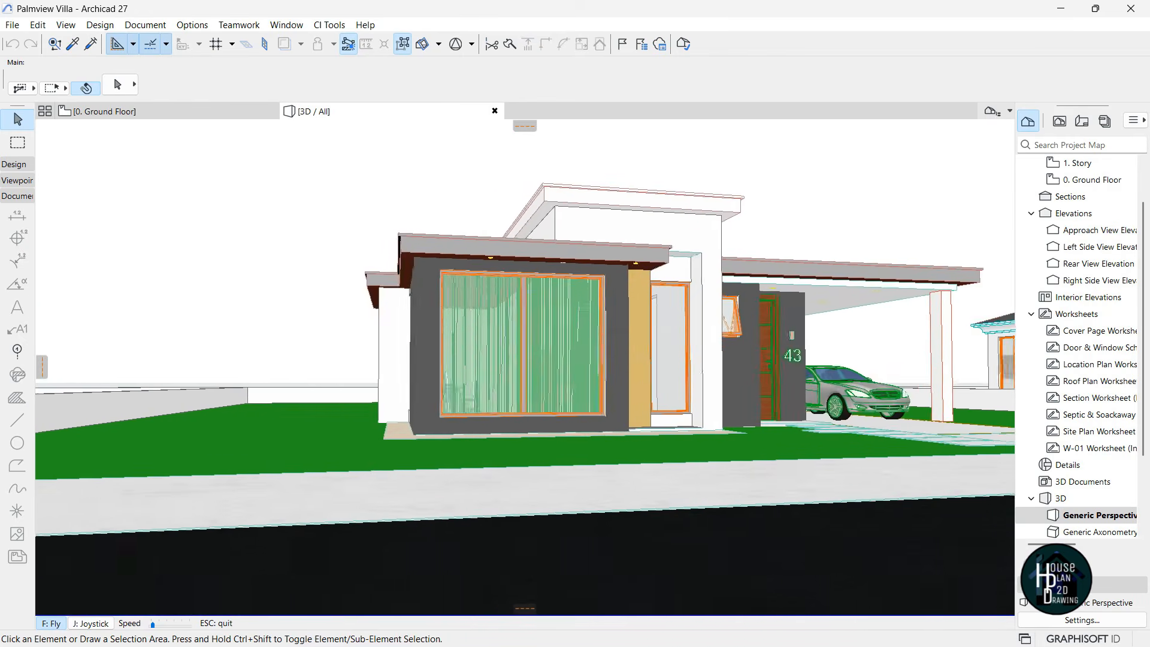
key(Left)
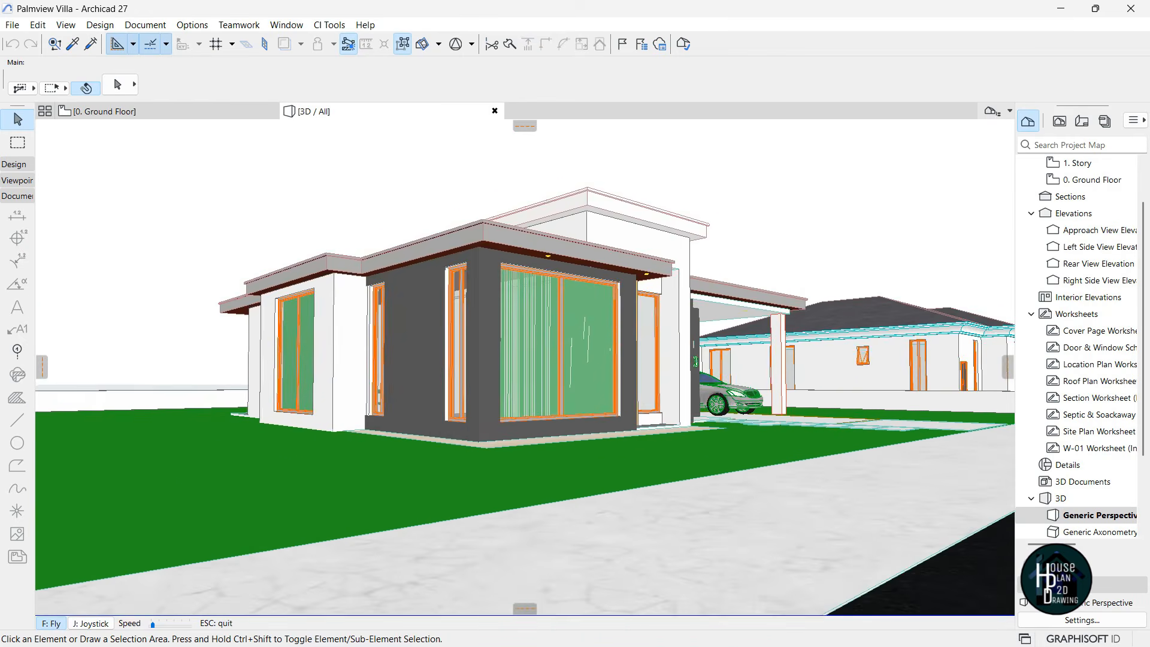
key(Left)
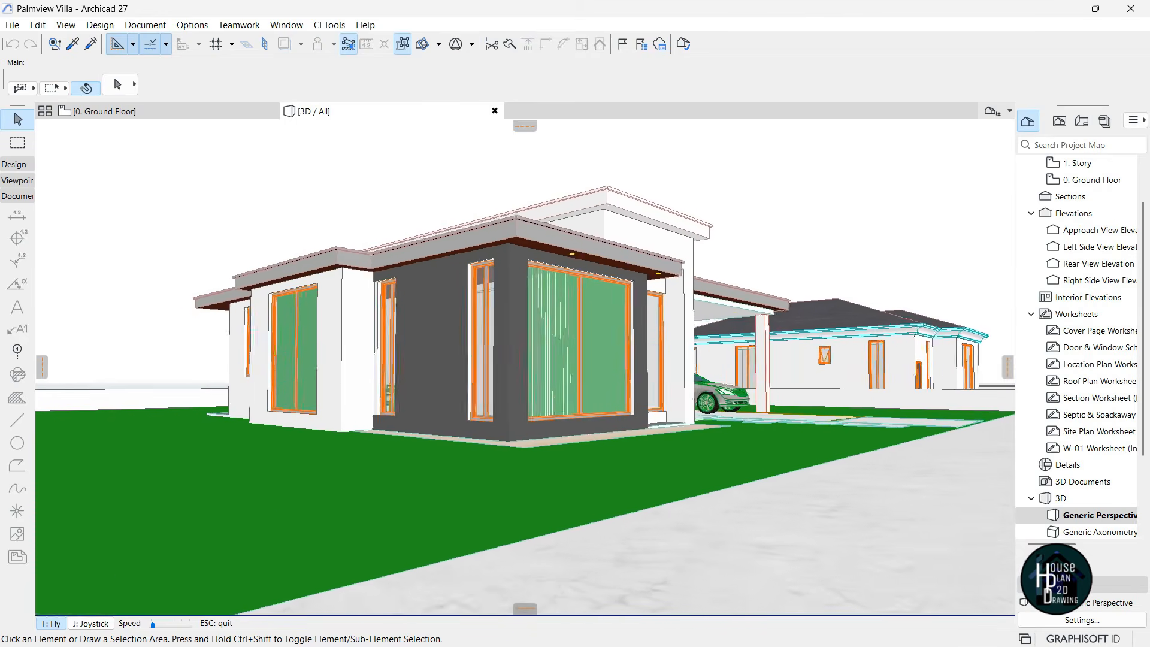
key(Right)
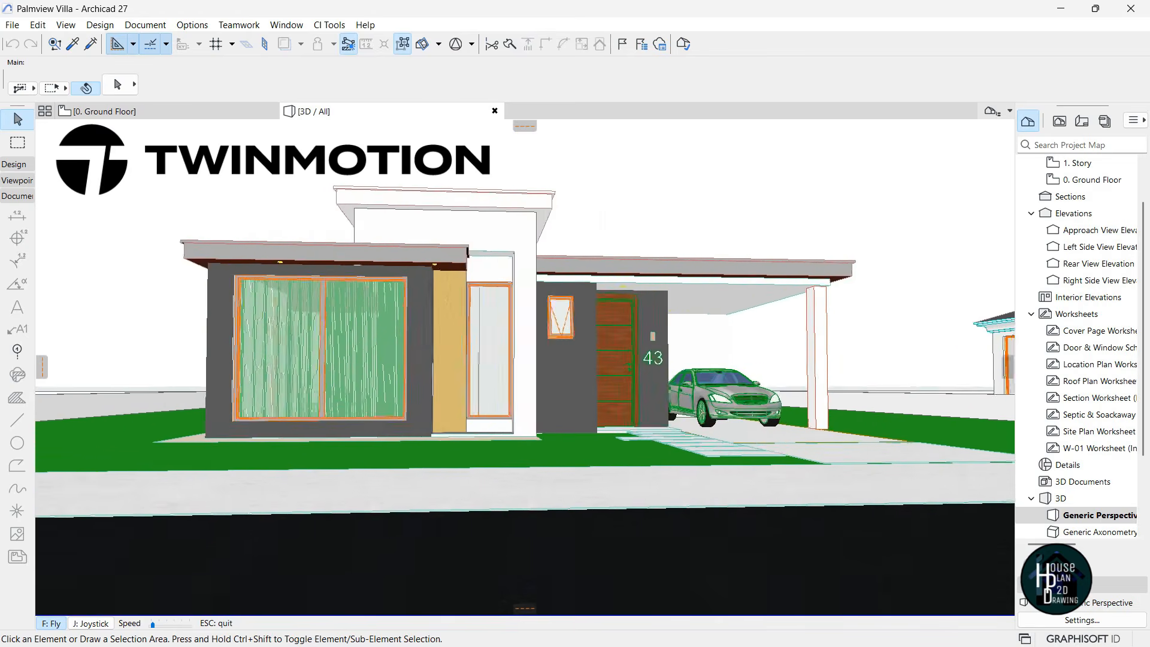
key(Right)
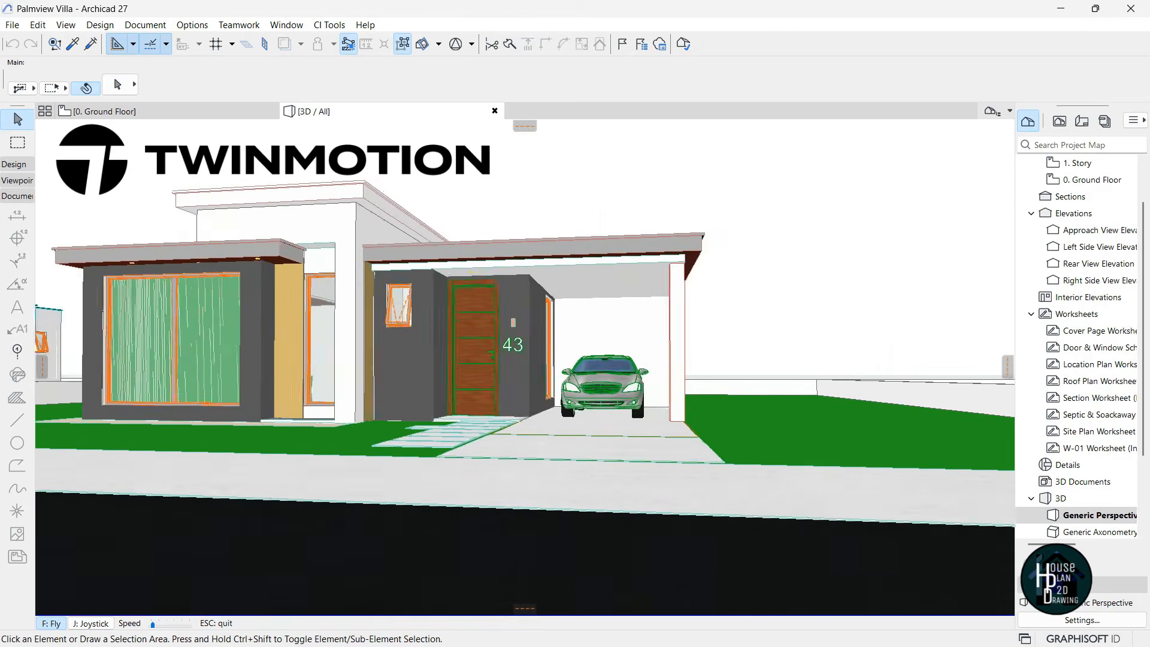
key(Down)
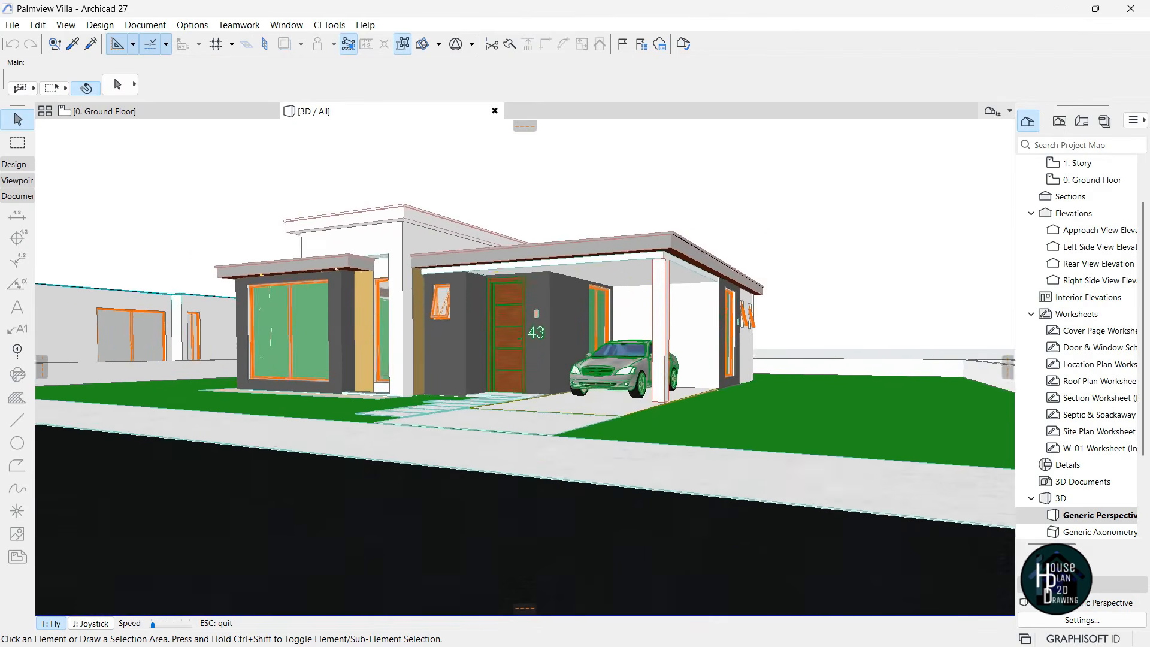
key(Up)
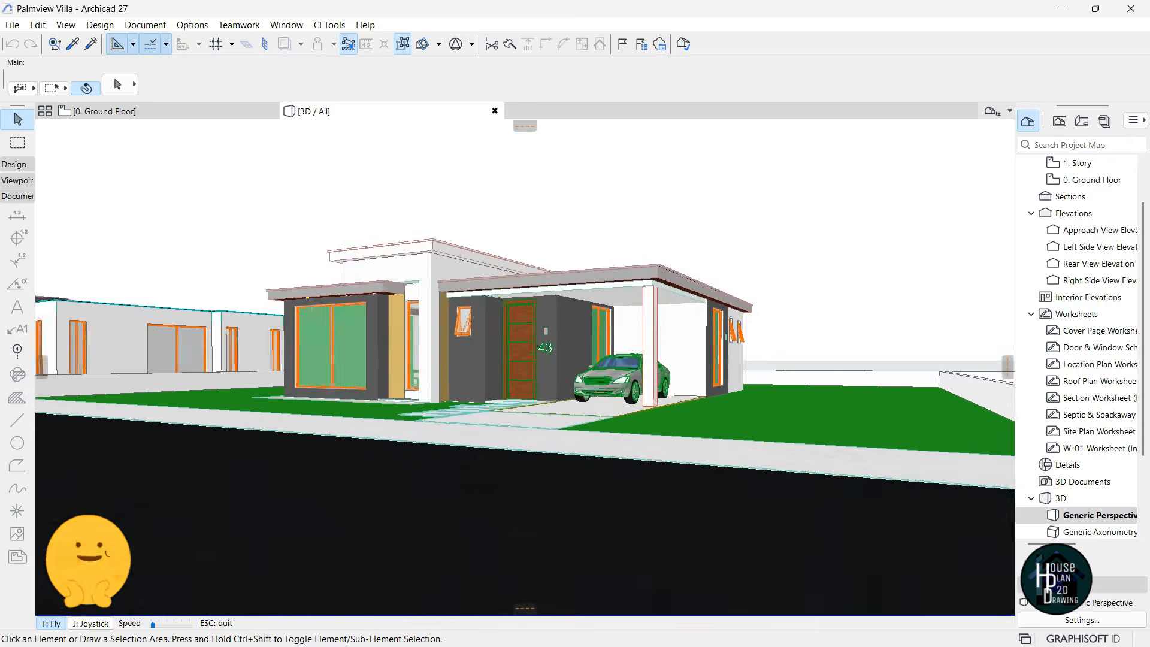
key(Down)
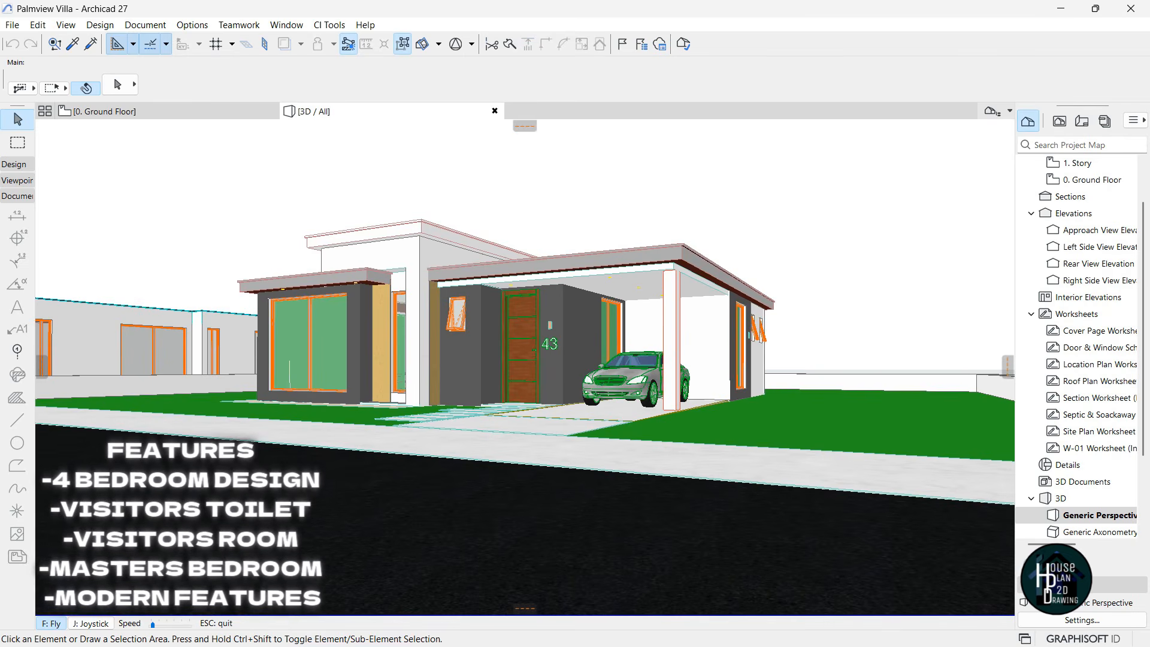
Examine the villa's carport and side walls in the 3D perspective, return to the front view and leave fly mode
key(a)
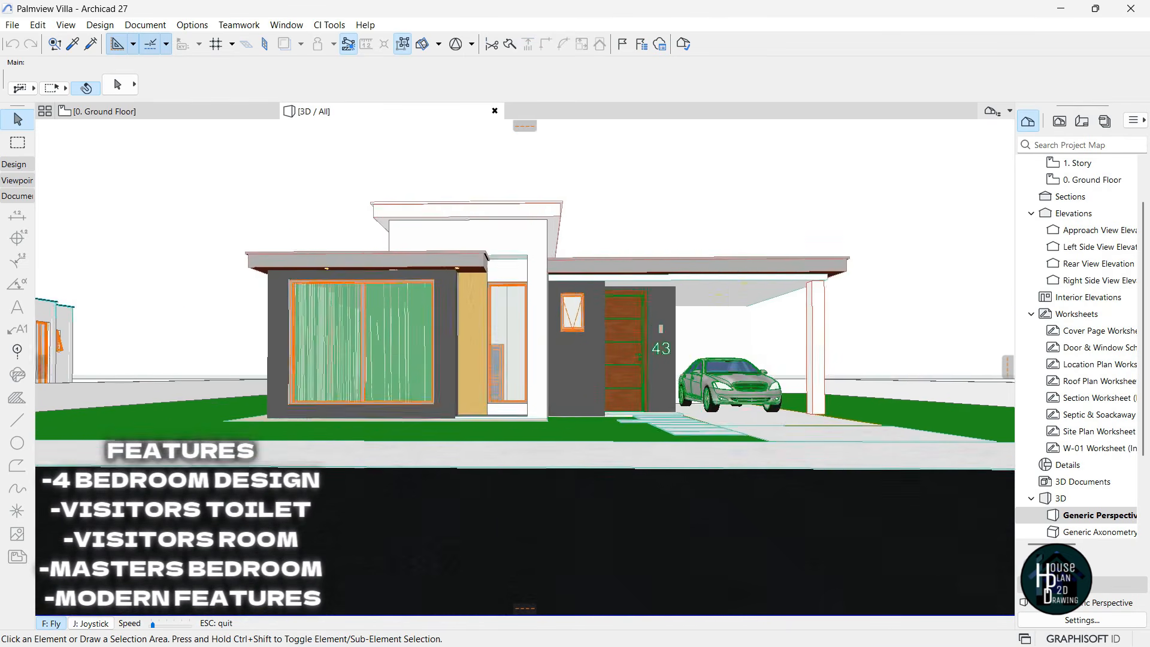
key(w)
key(d)
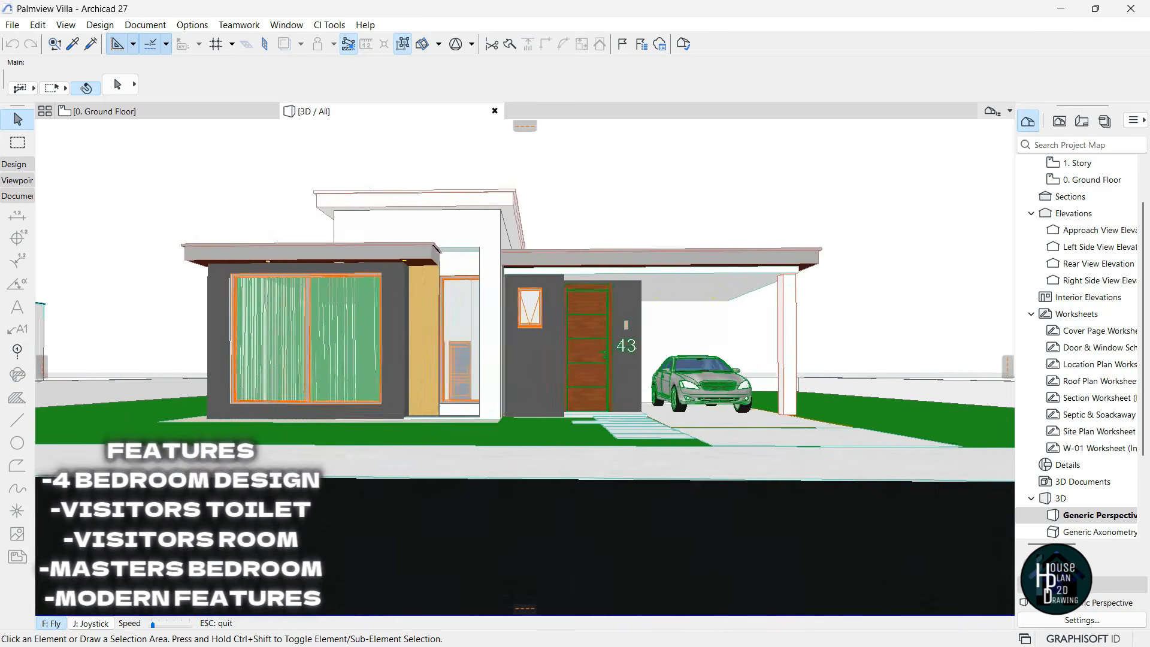
key(d)
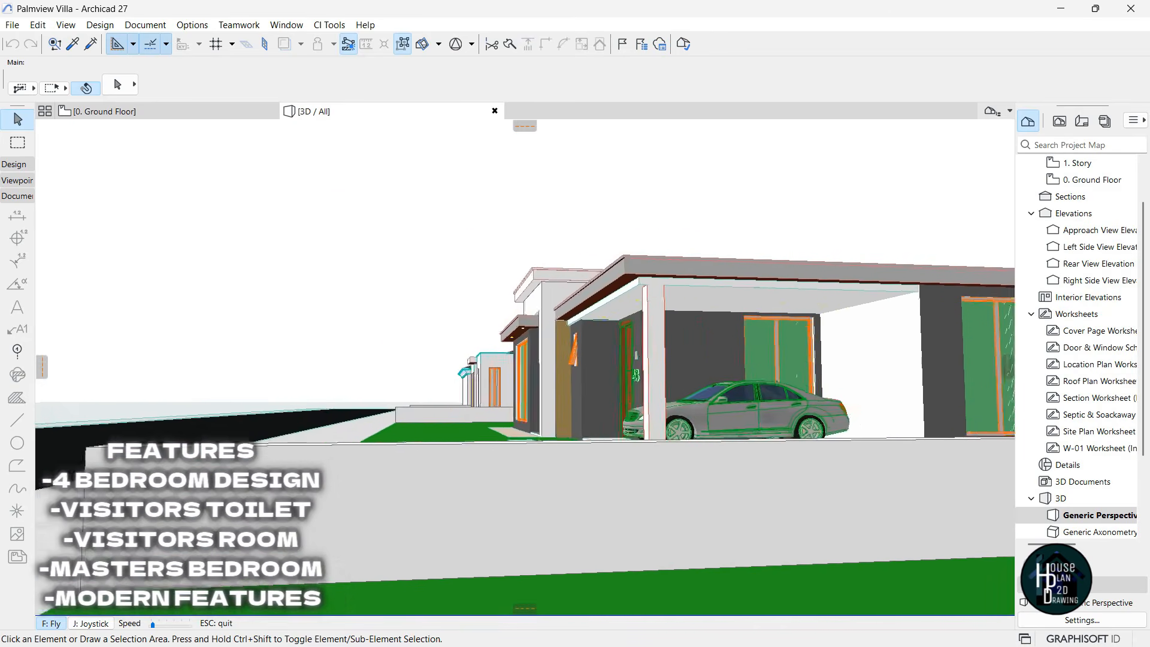
key(d)
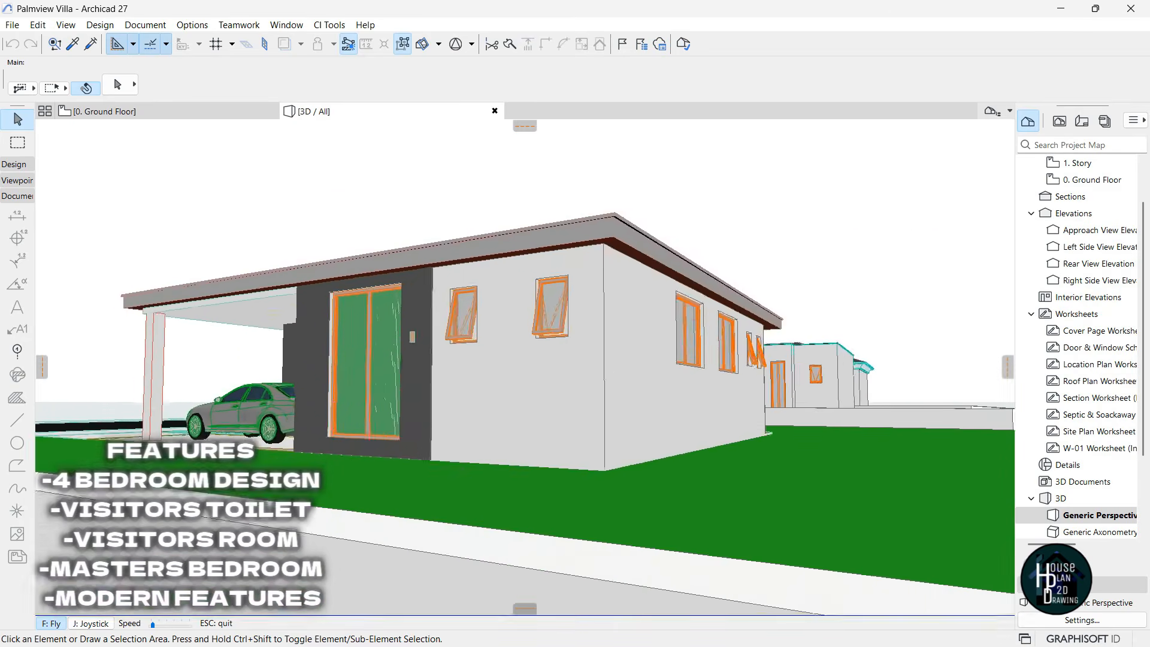
key(a)
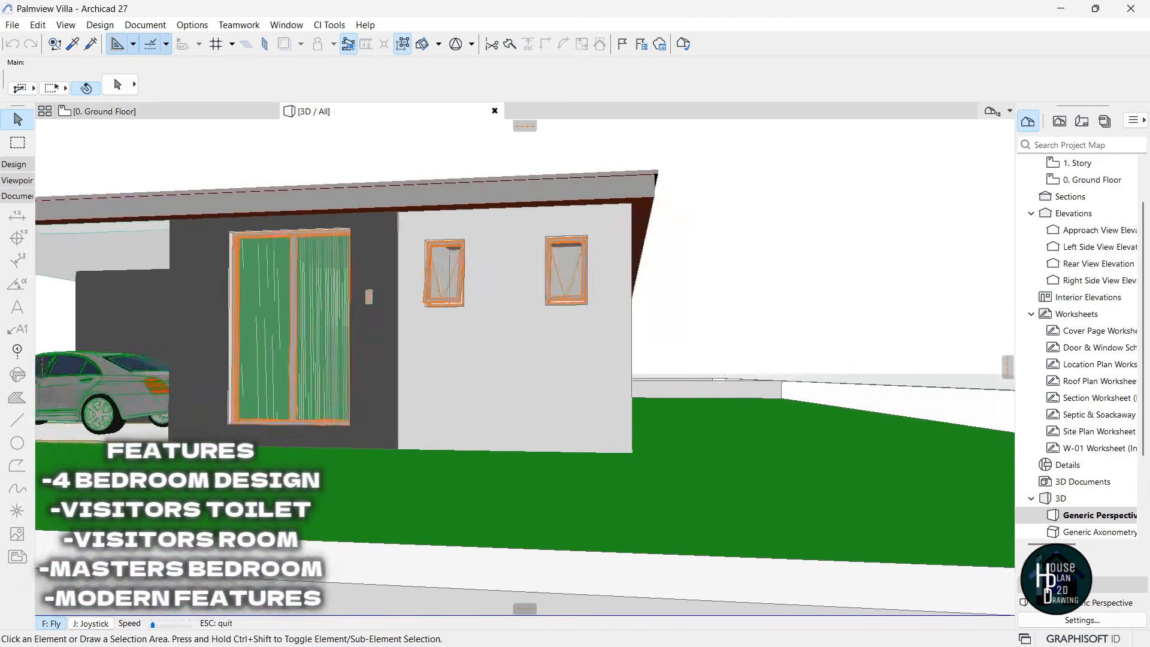
key(a)
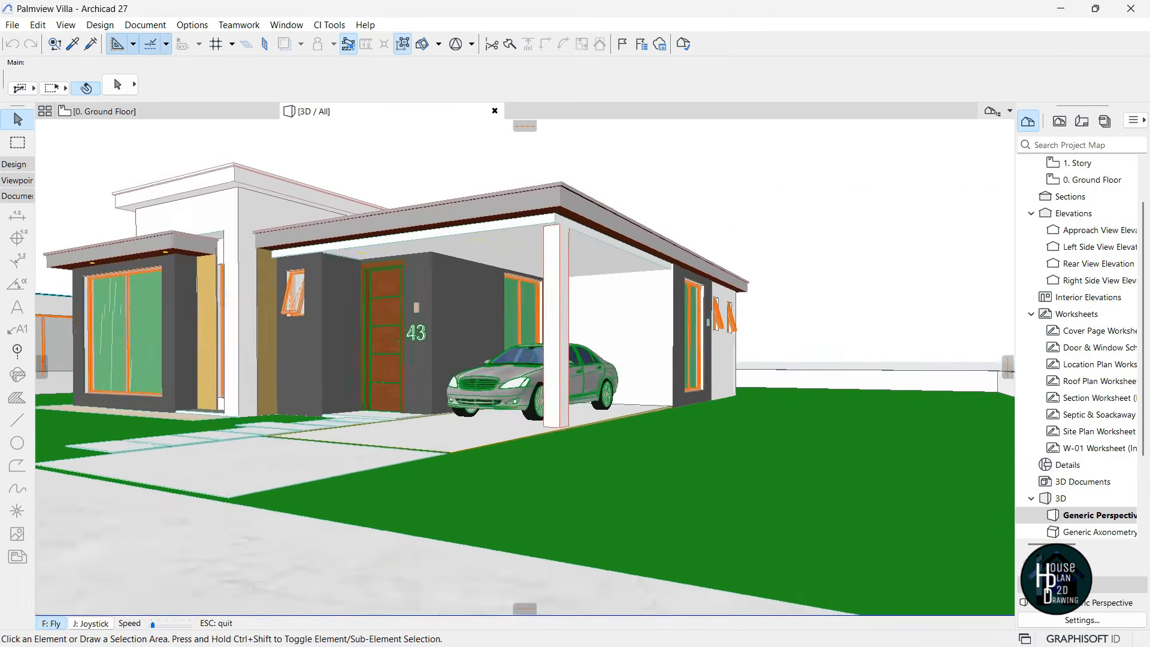
key(s)
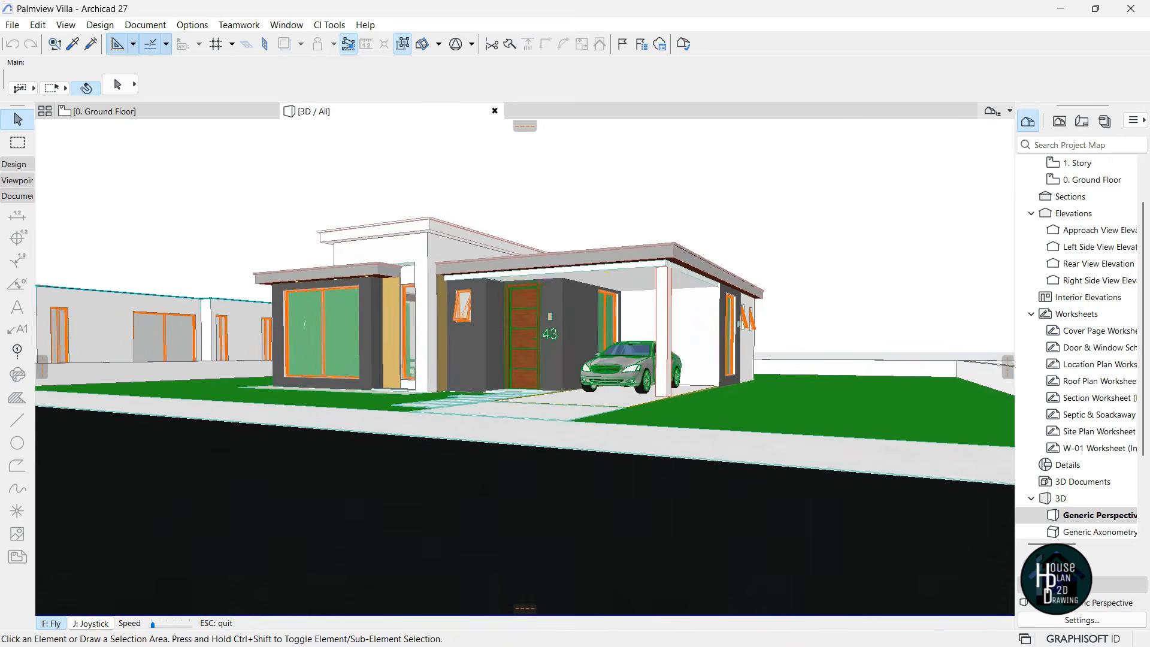
key(w)
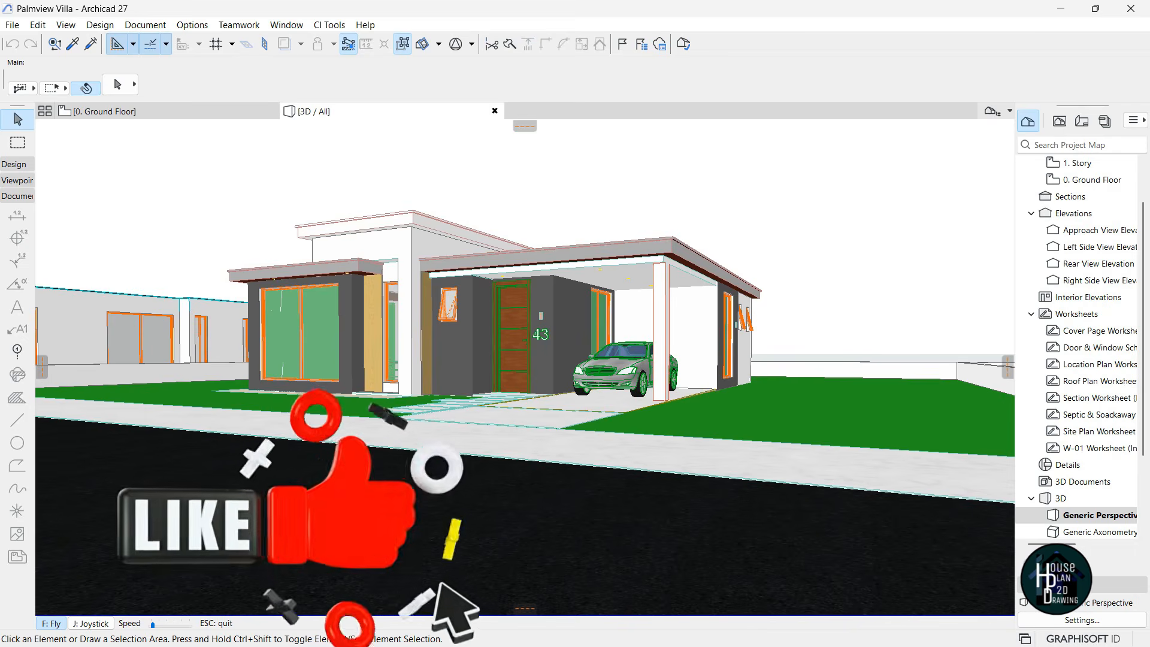
key(Down)
key(Up)
key(Escape)
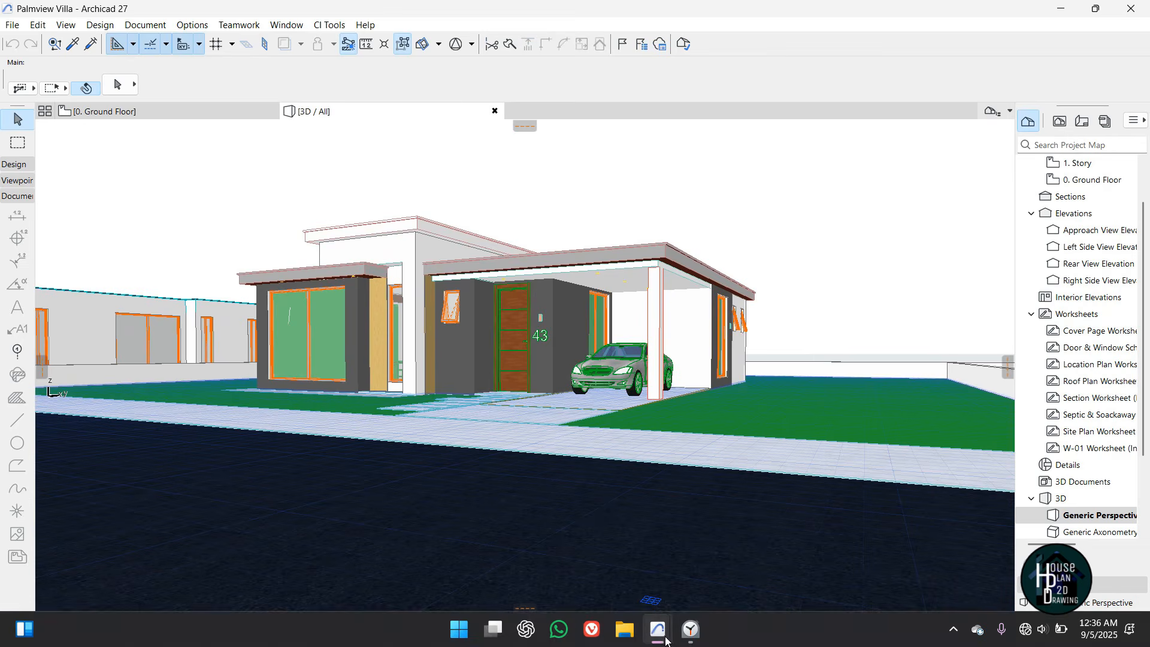
Switch to the Untitled project and frame the area between the elevation markers on its empty ground floor plan
mouse_move(658, 629)
click(743, 558)
scroll(624, 359, down, 3)
scroll(579, 366, up, 1)
scroll(580, 365, up, 2)
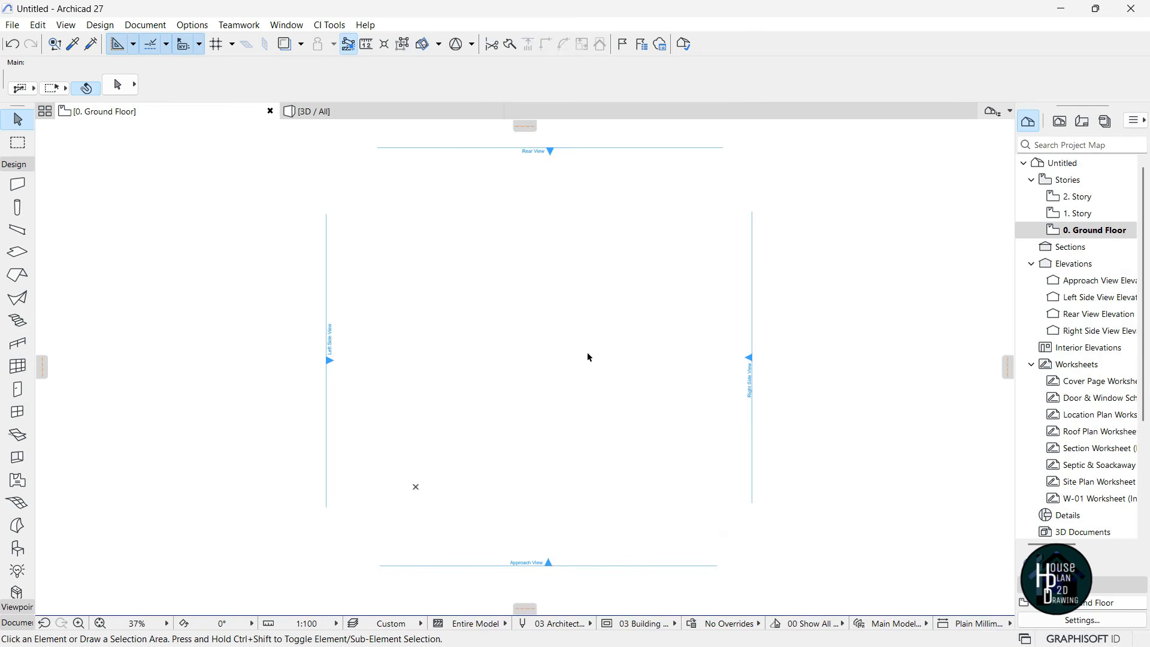
scroll(588, 356, down, 3)
scroll(586, 368, up, 2)
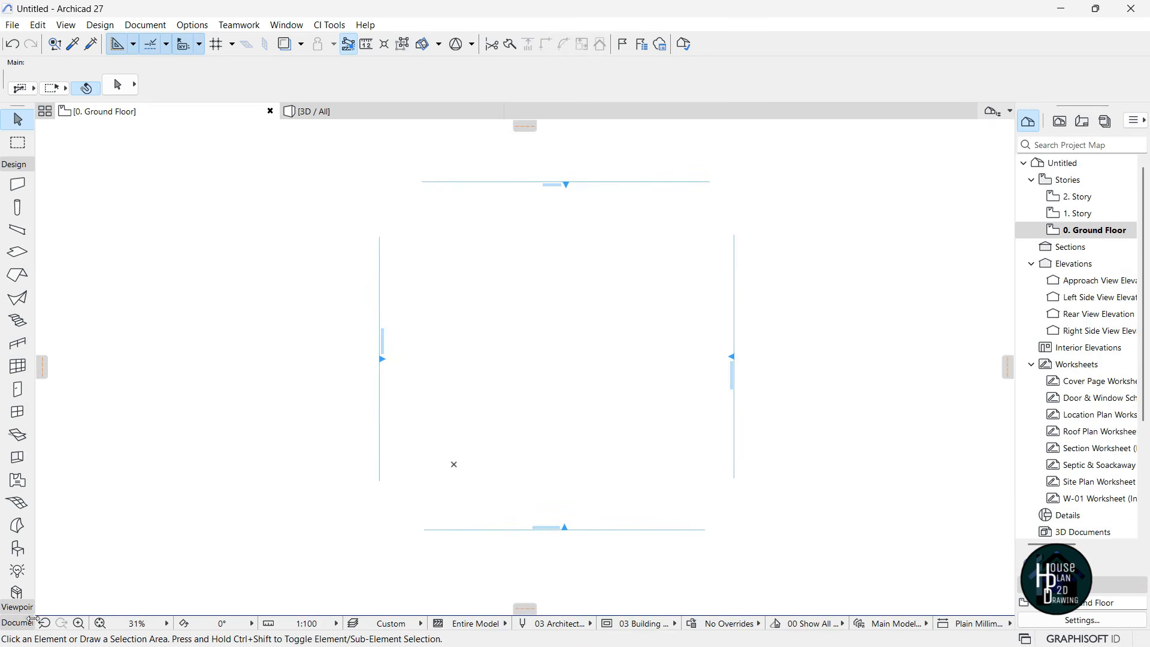
Activate the Line tool from the documentation tools and set its pen to purple number 15
click(16, 625)
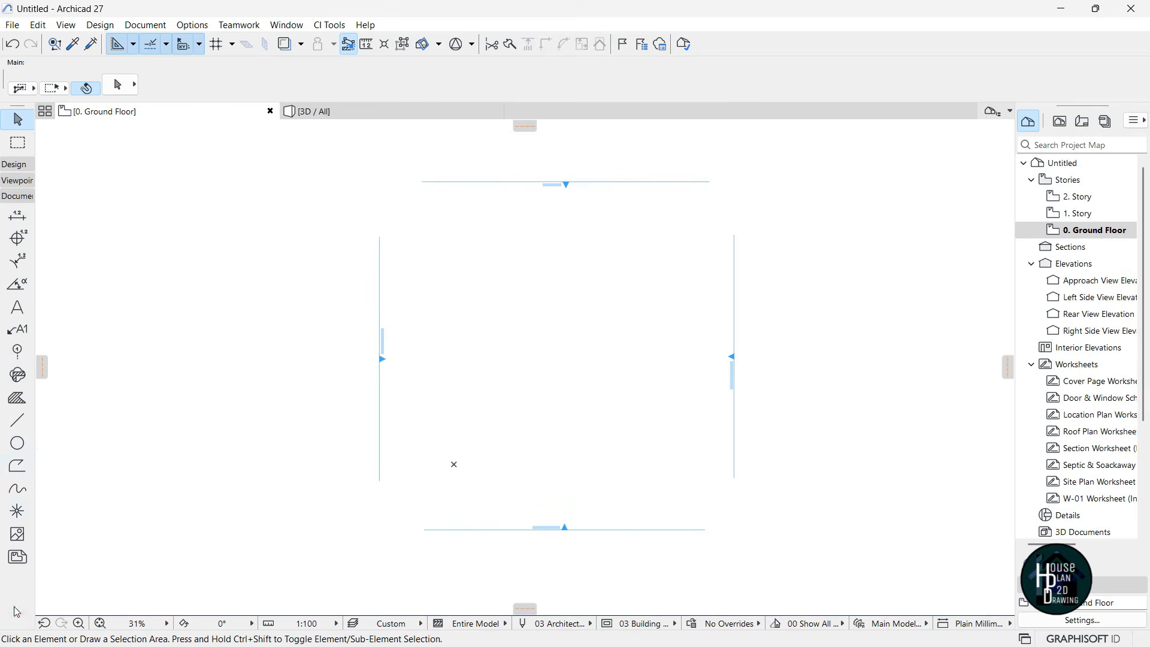
click(18, 422)
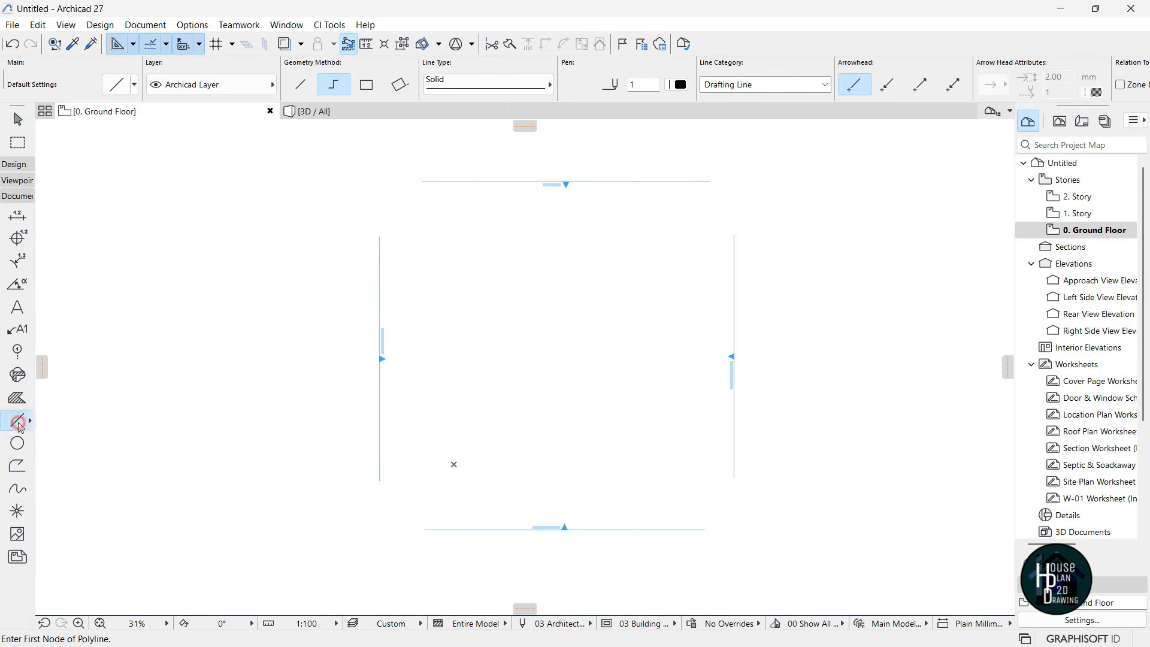
click(680, 85)
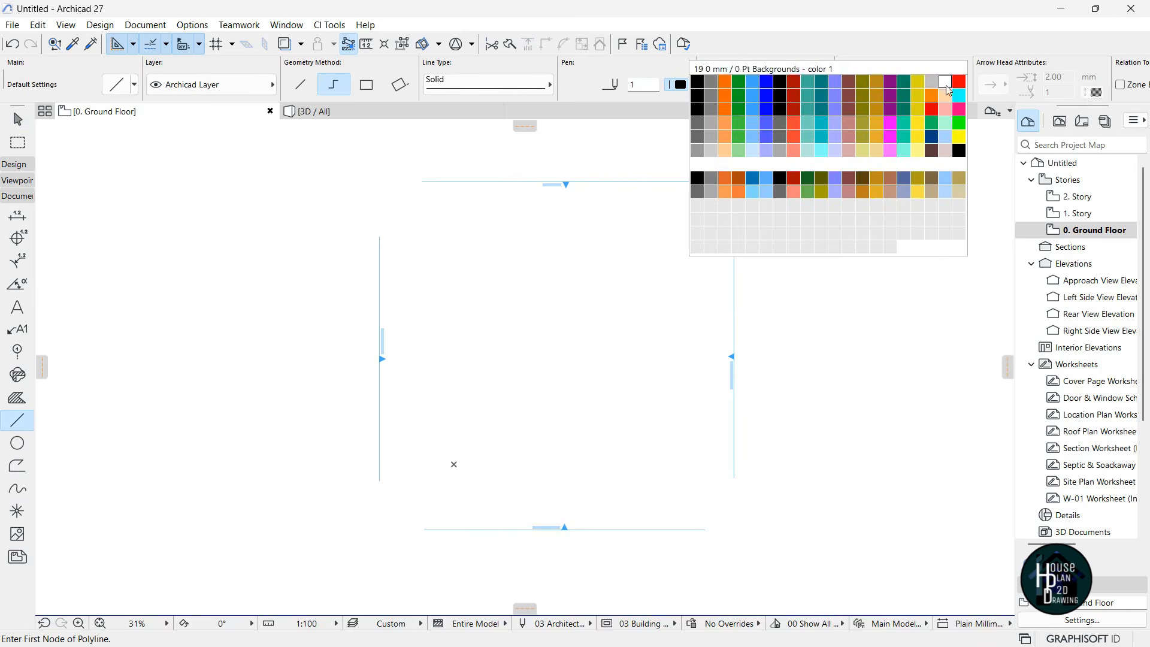
click(890, 81)
scroll(617, 290, up, 2)
scroll(593, 358, down, 1)
scroll(596, 354, up, 2)
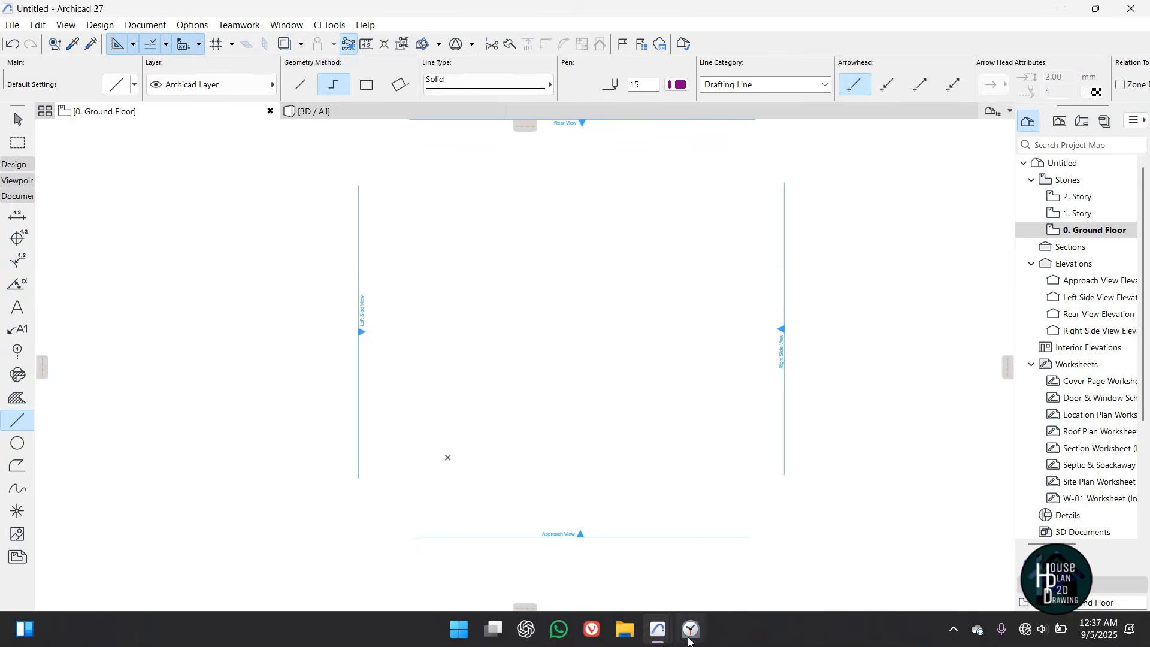
Look at the Palmview Villa 3D model again and return to the Untitled project's ground floor plan
mouse_move(657, 638)
click(575, 548)
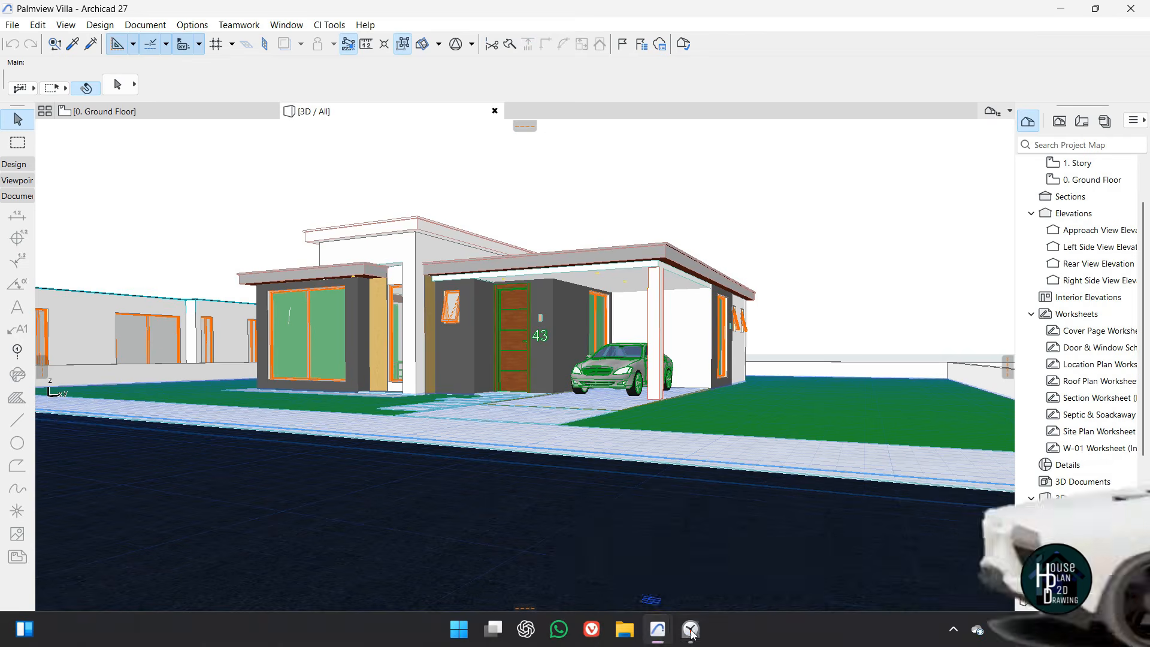
mouse_move(657, 629)
click(717, 558)
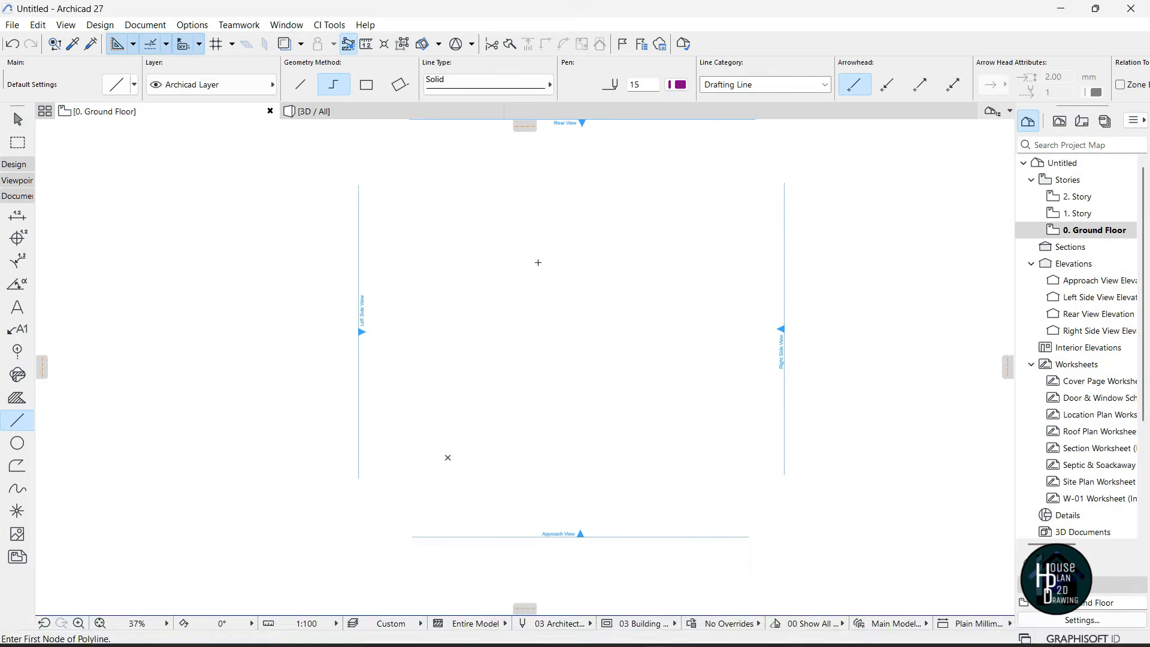
Start the villa outline polyline in the upper middle of the ground floor plan: 12400 mm right, 7150 mm down
click(675, 85)
click(890, 81)
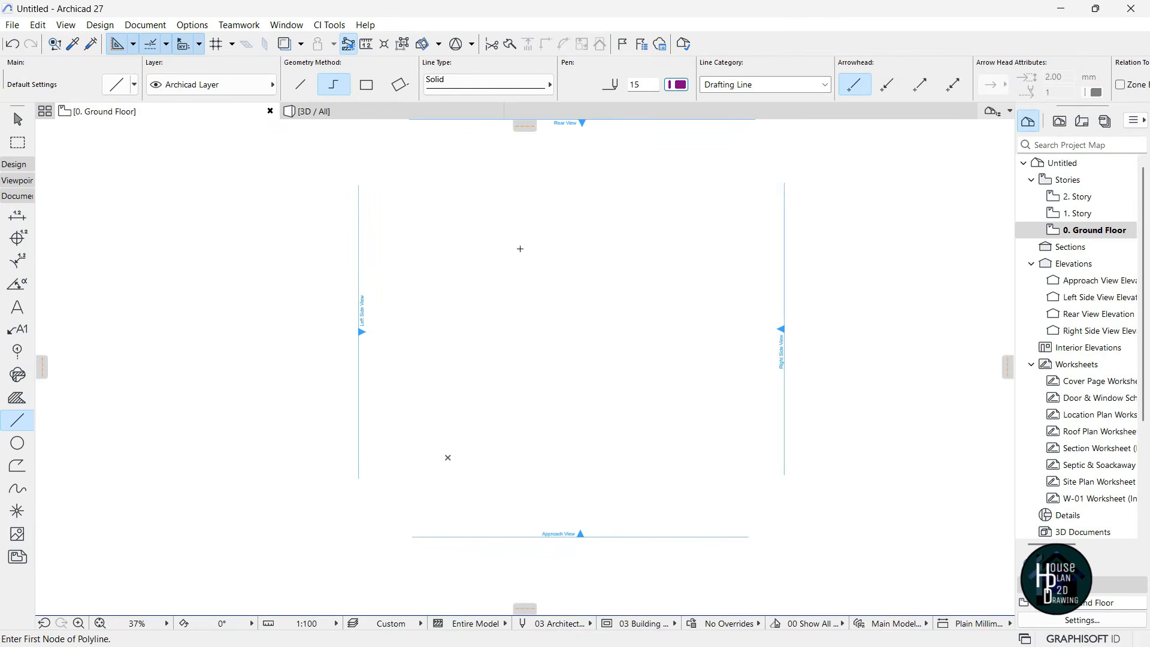
scroll(516, 249, up, 1)
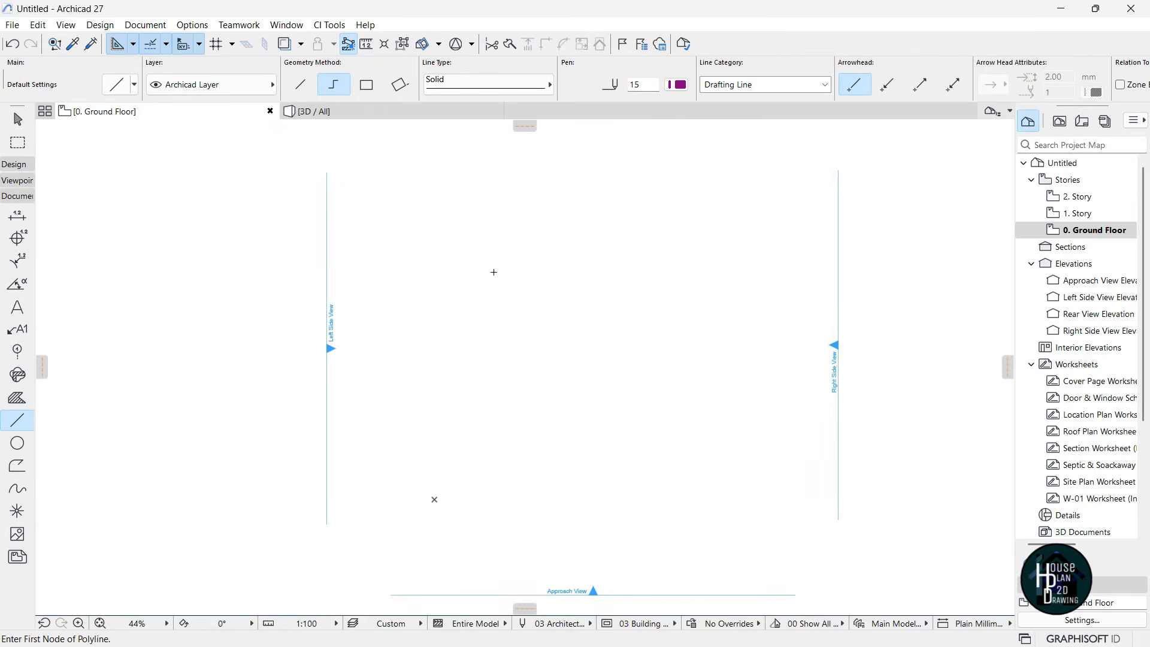
click(515, 273)
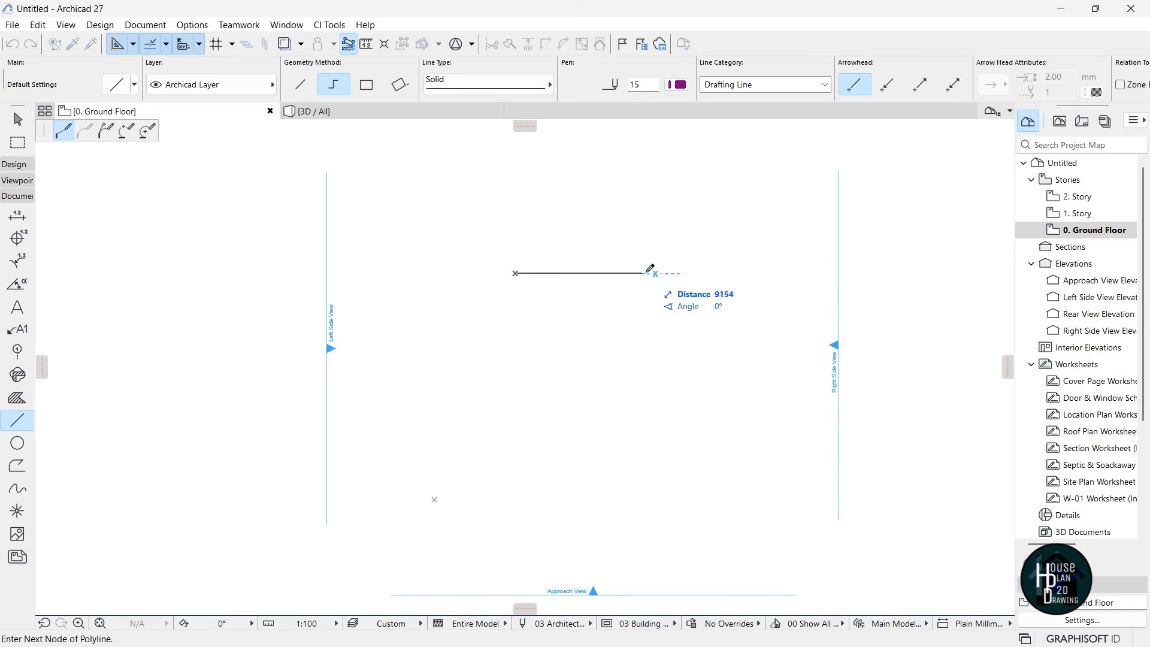
text(12)
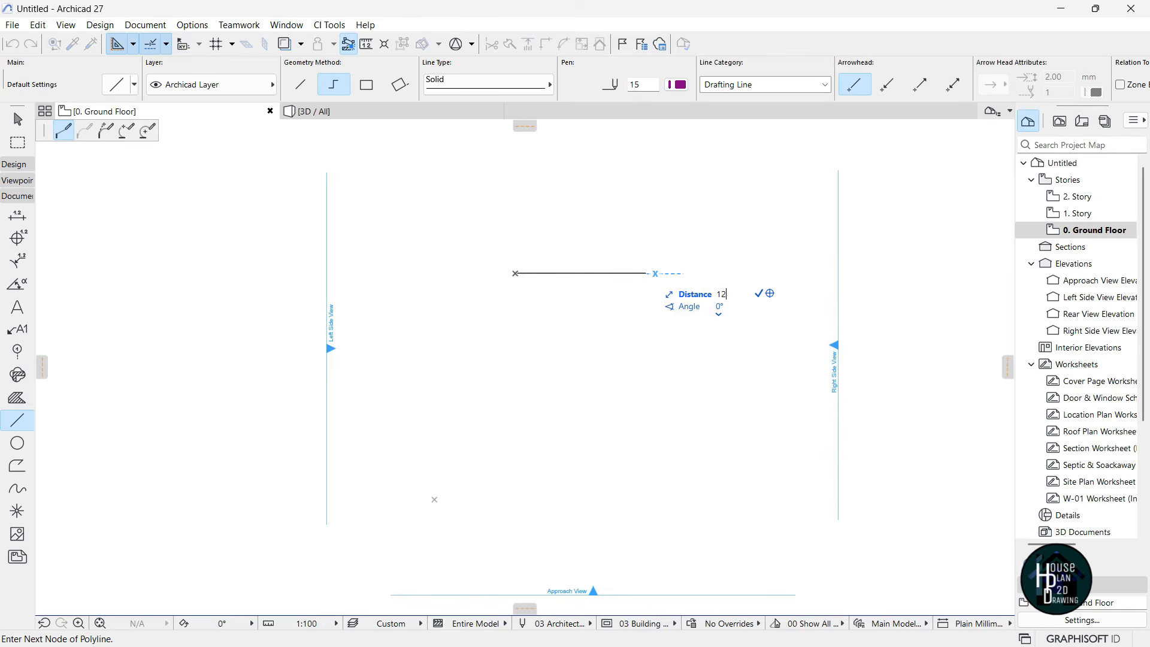
text(400)
key(Return)
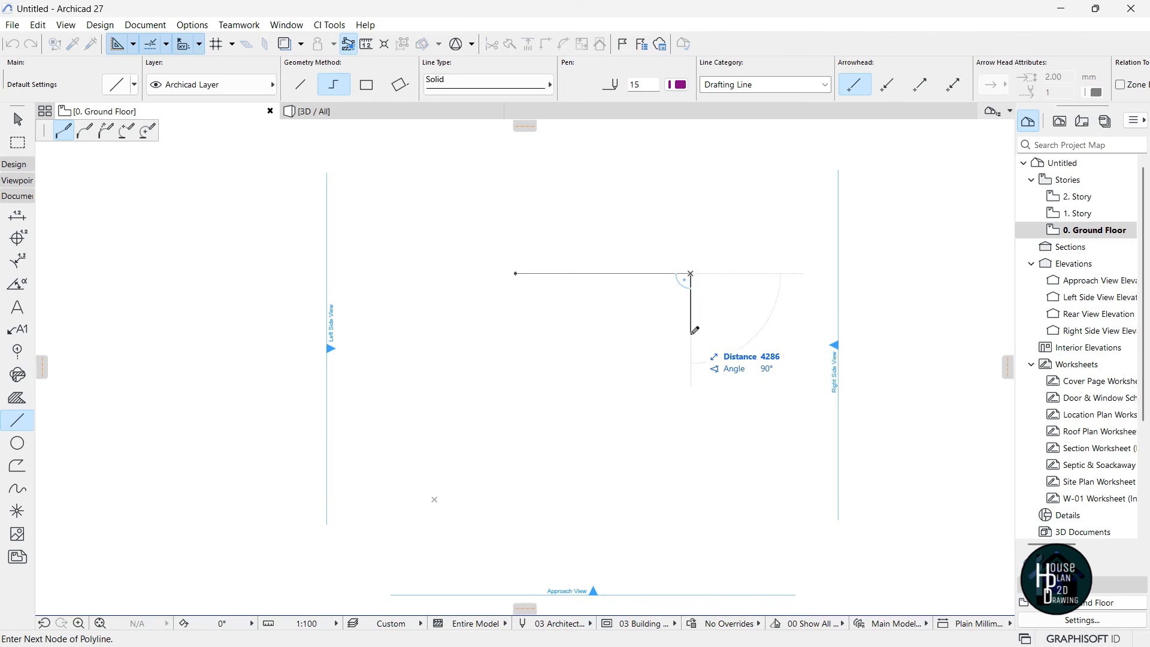
text(7150)
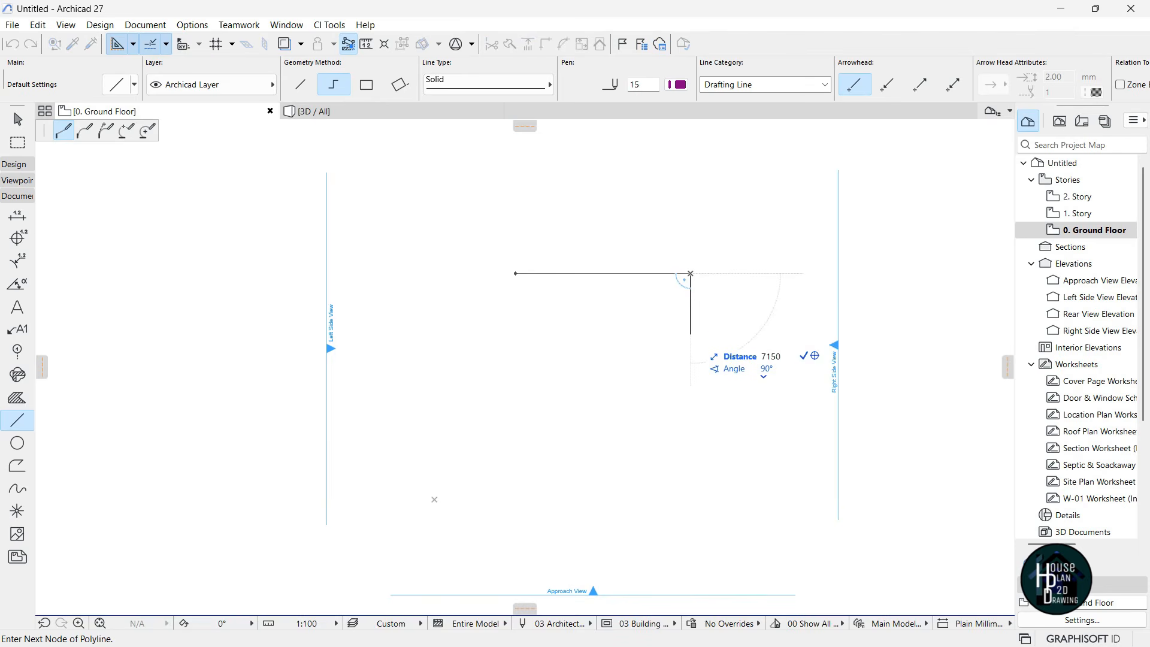
key(Return)
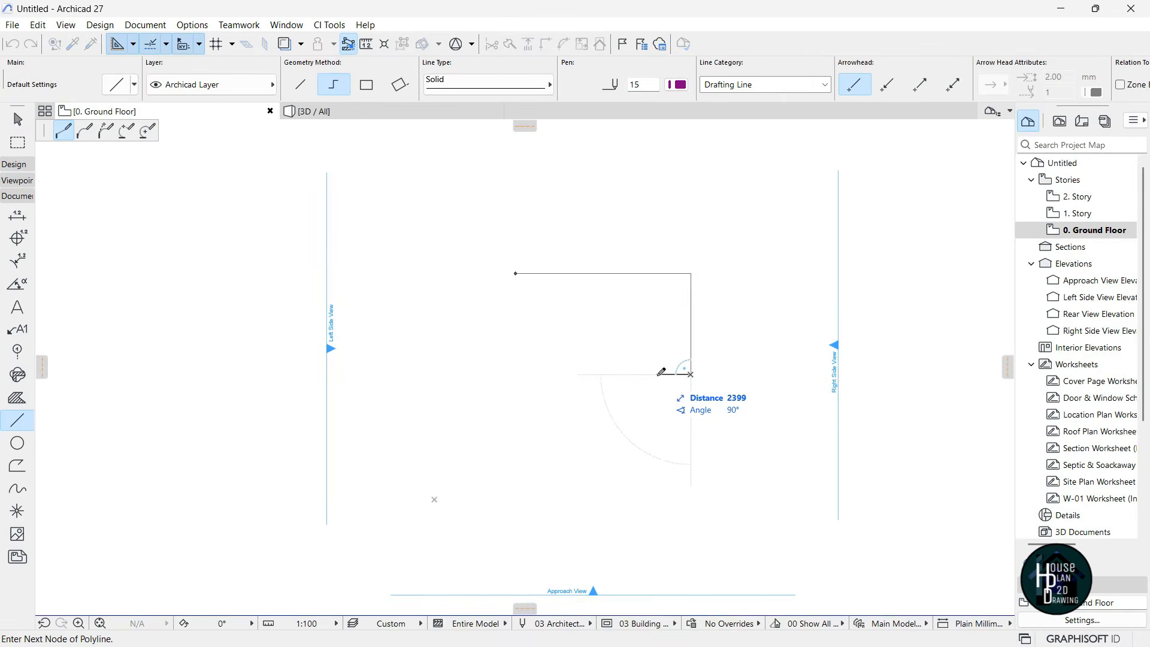
Continue the outline's stepped right side with segments 3525 mm left, 4967 mm down, 2000 mm left and 1100 mm down
text(3525)
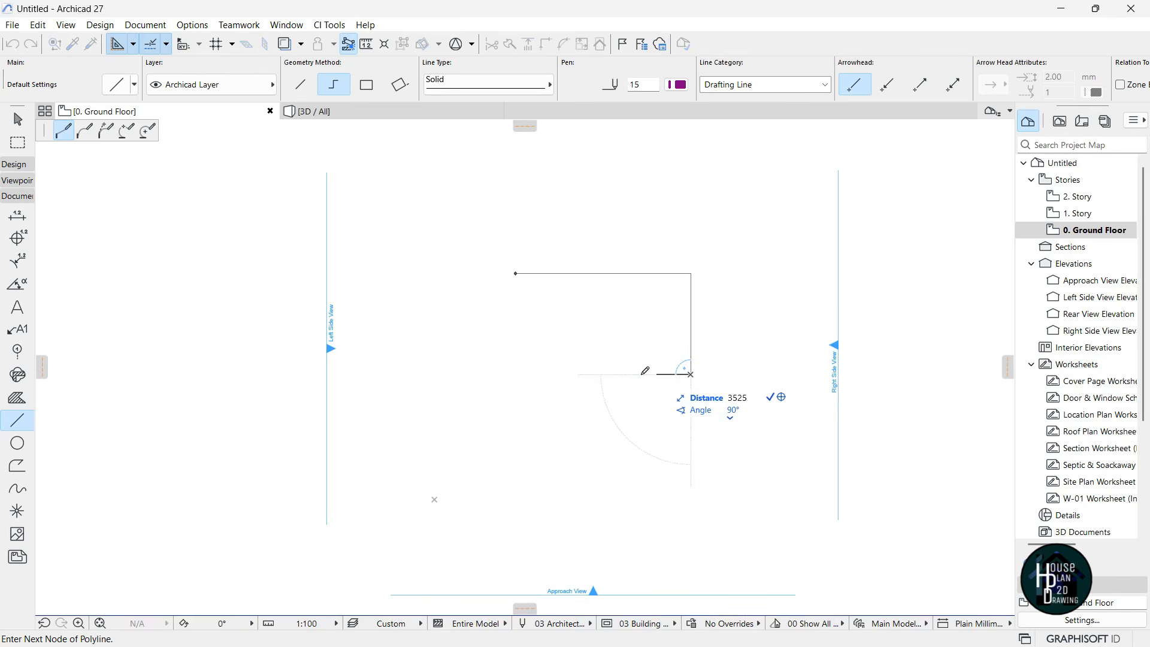
key(Return)
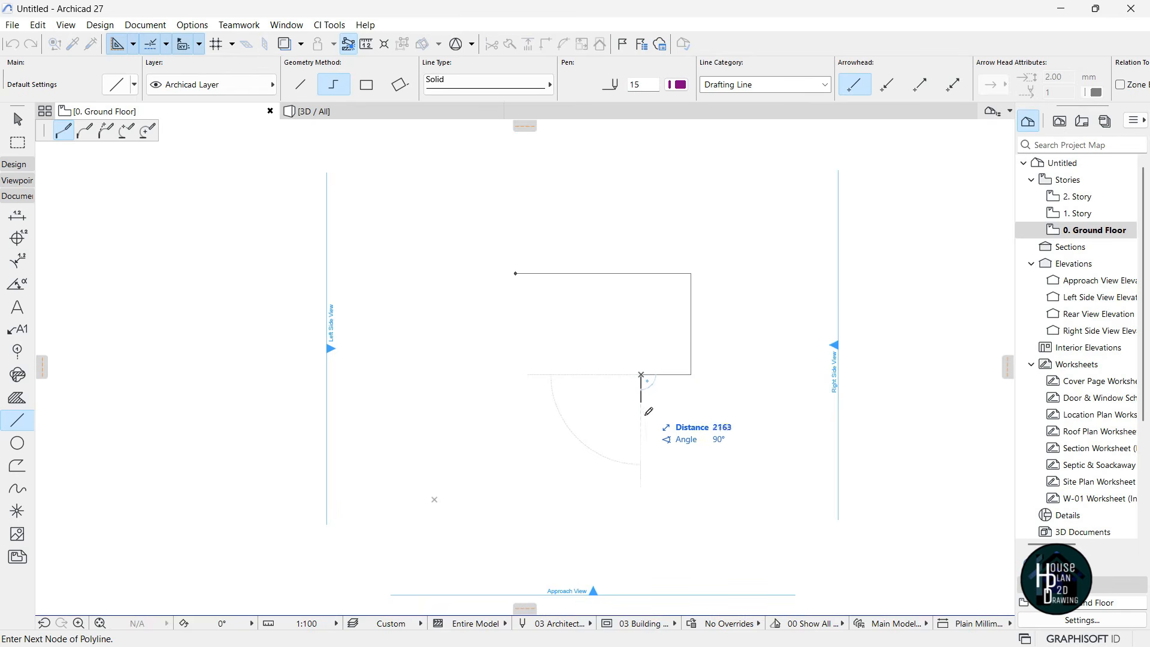
text(4967)
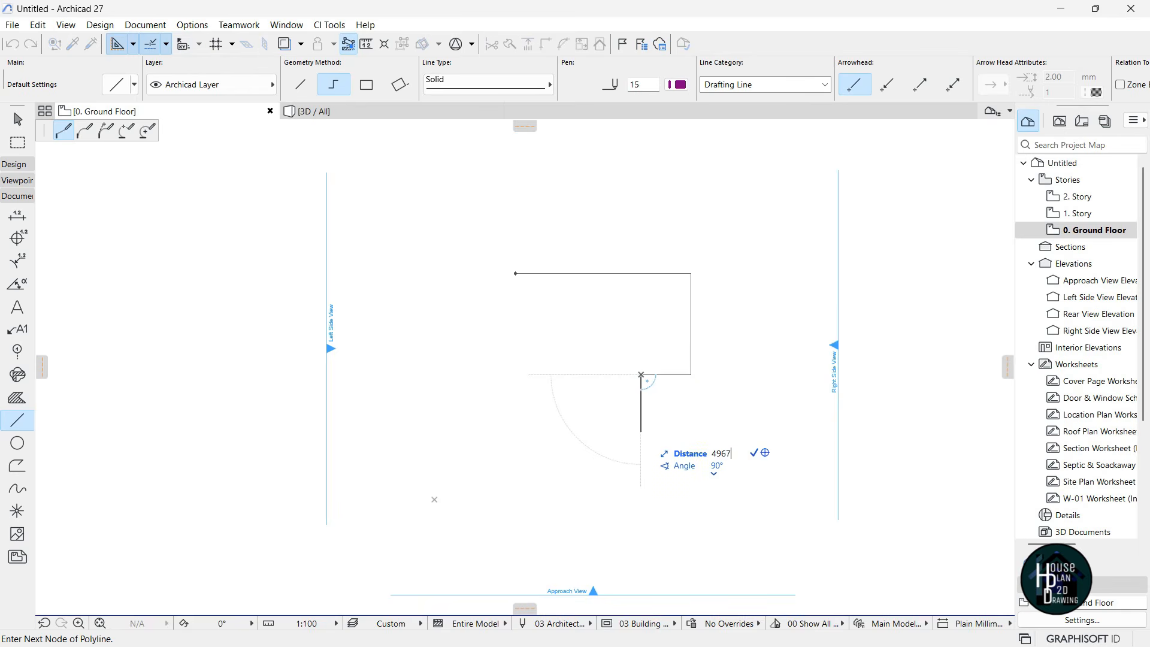
key(Return)
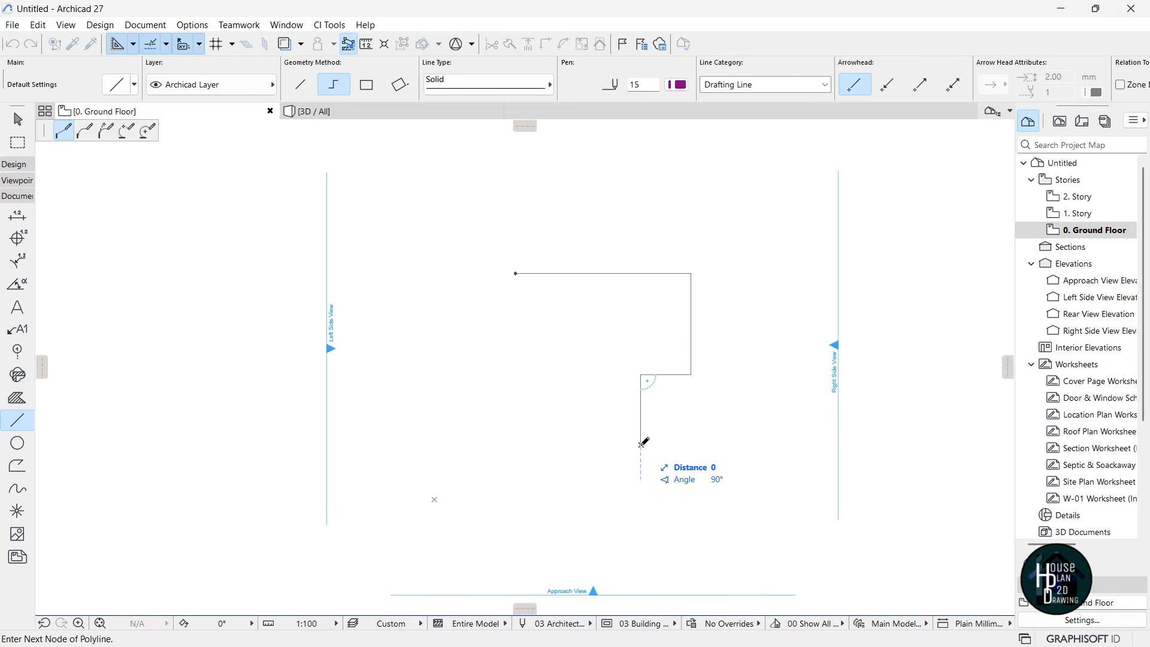
text(2000)
key(Return)
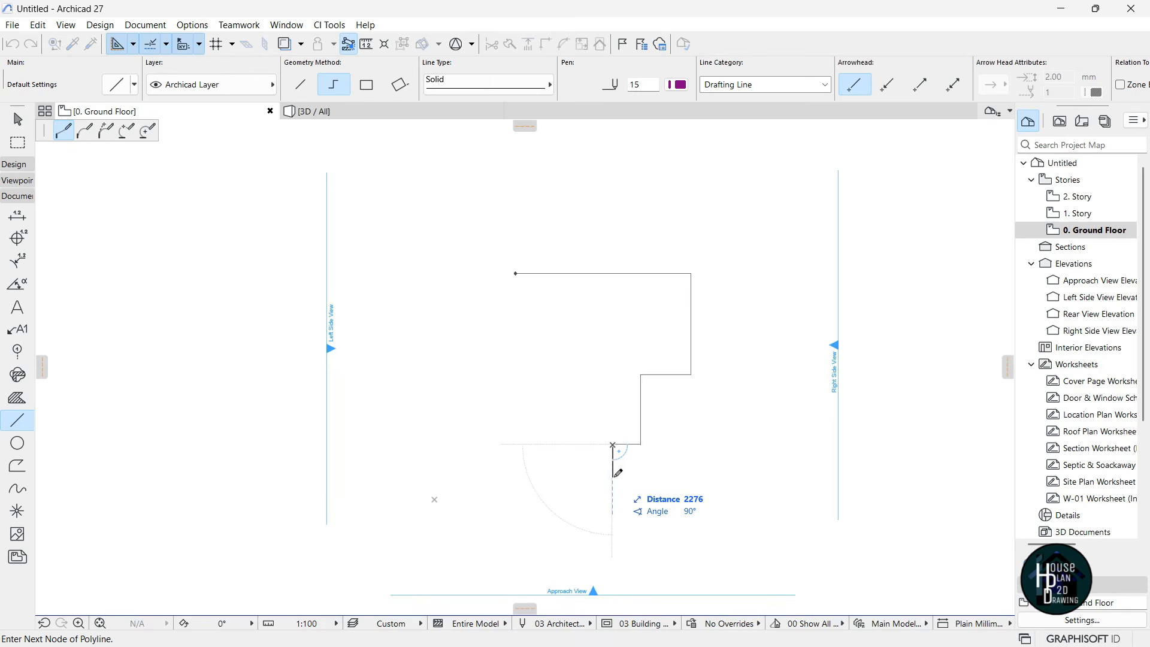
text(110)
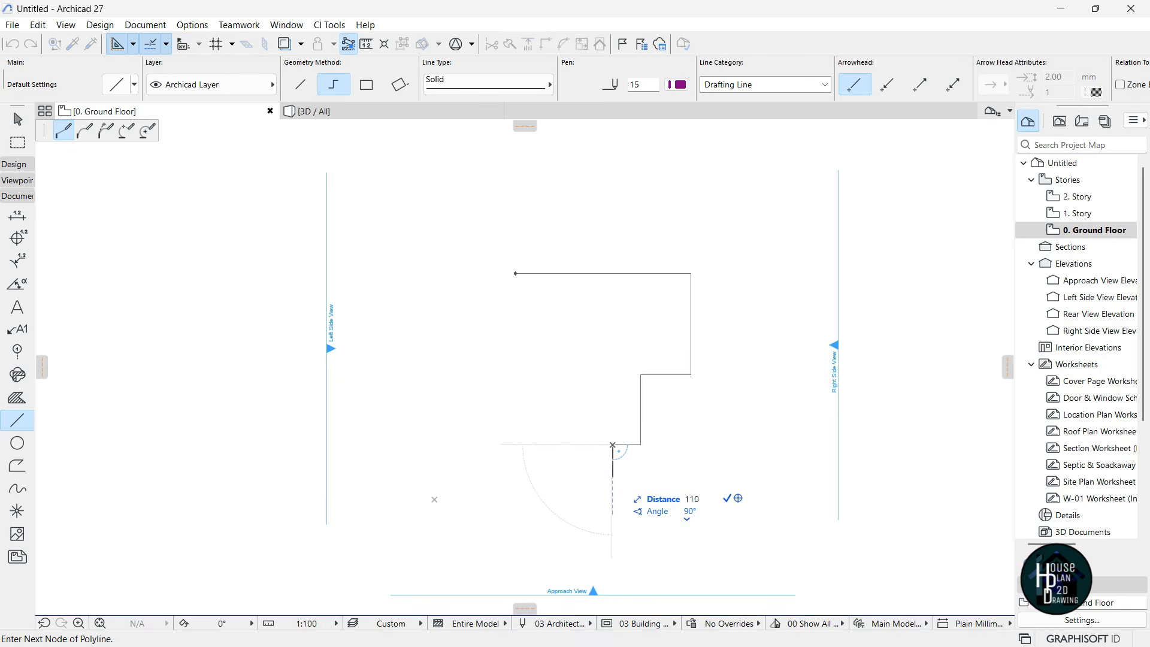
text(0)
key(Return)
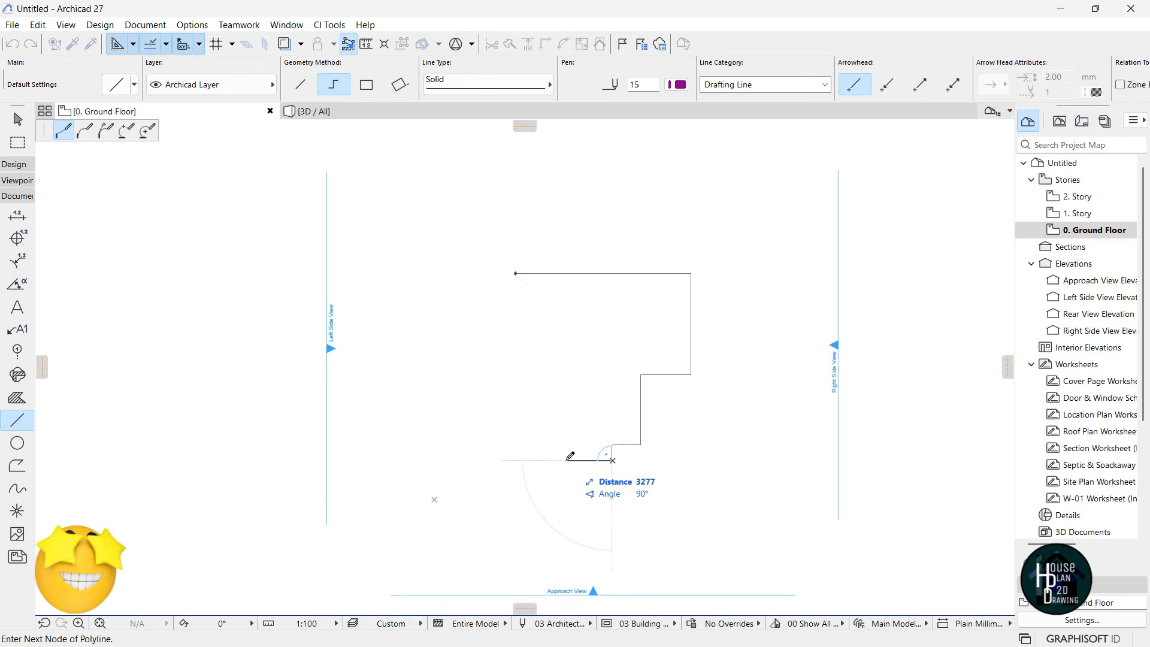
Add the next outline segments: 1425 mm left, 925 mm down and 475 mm left
text(1425)
click(592, 461)
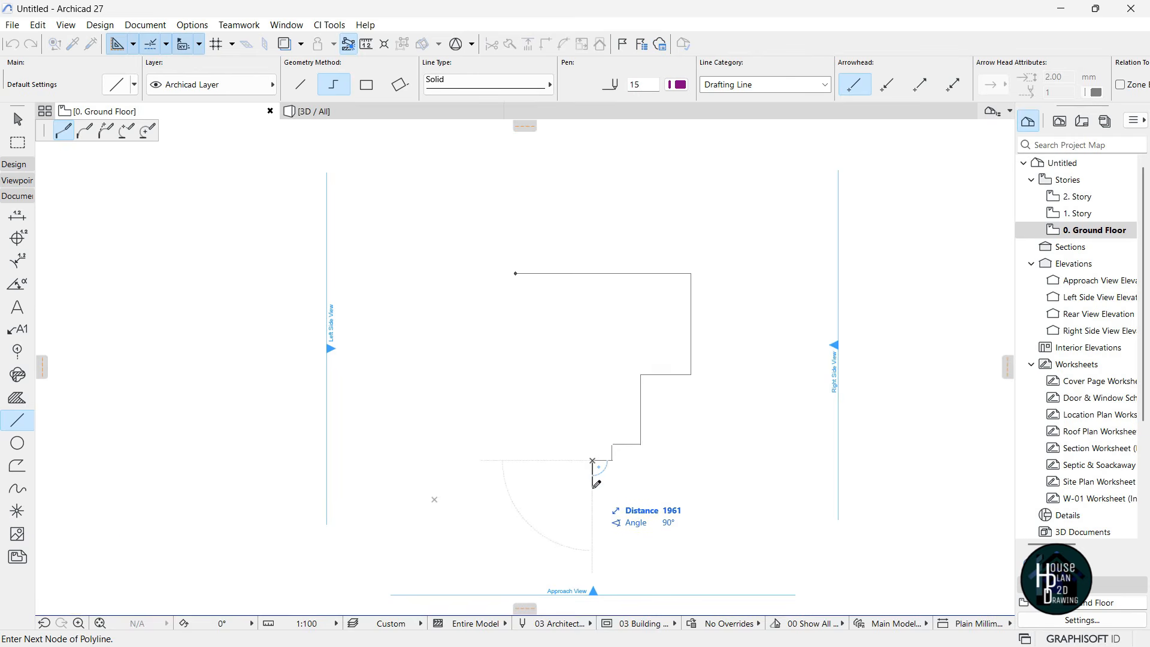
text(925)
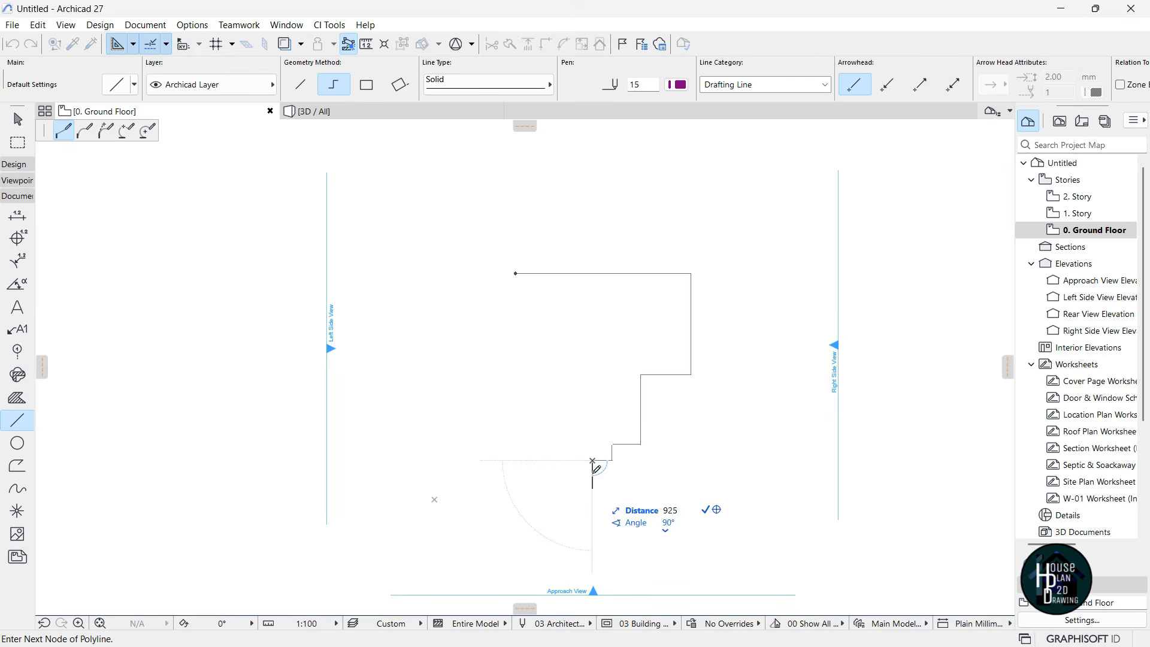
key(Return)
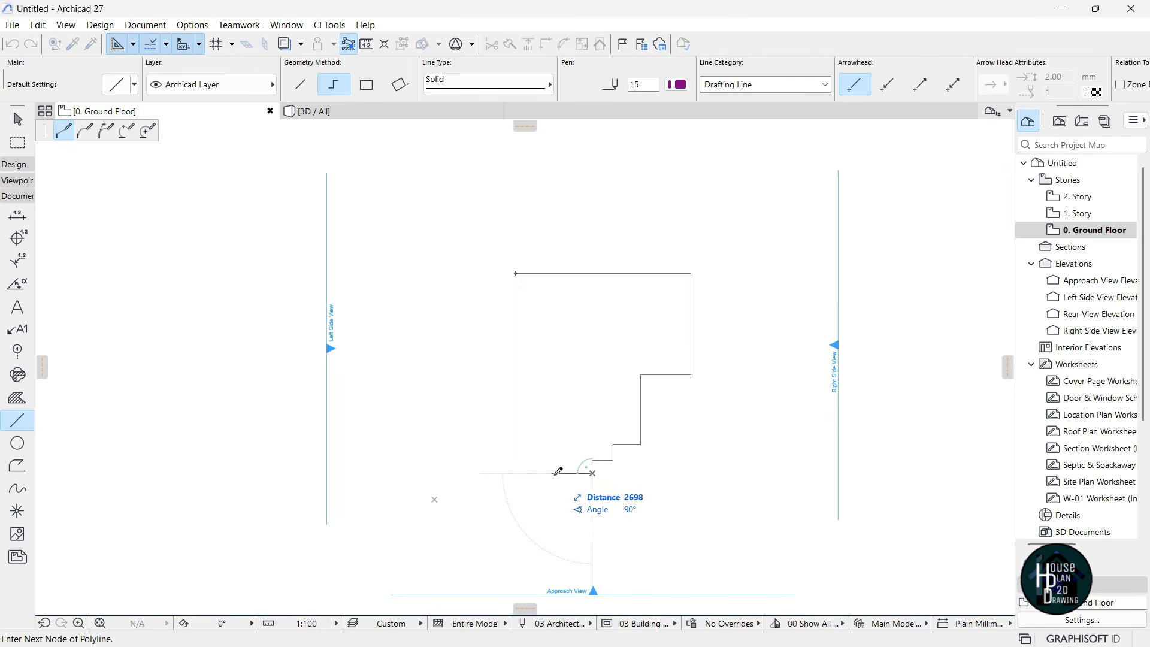
text(475)
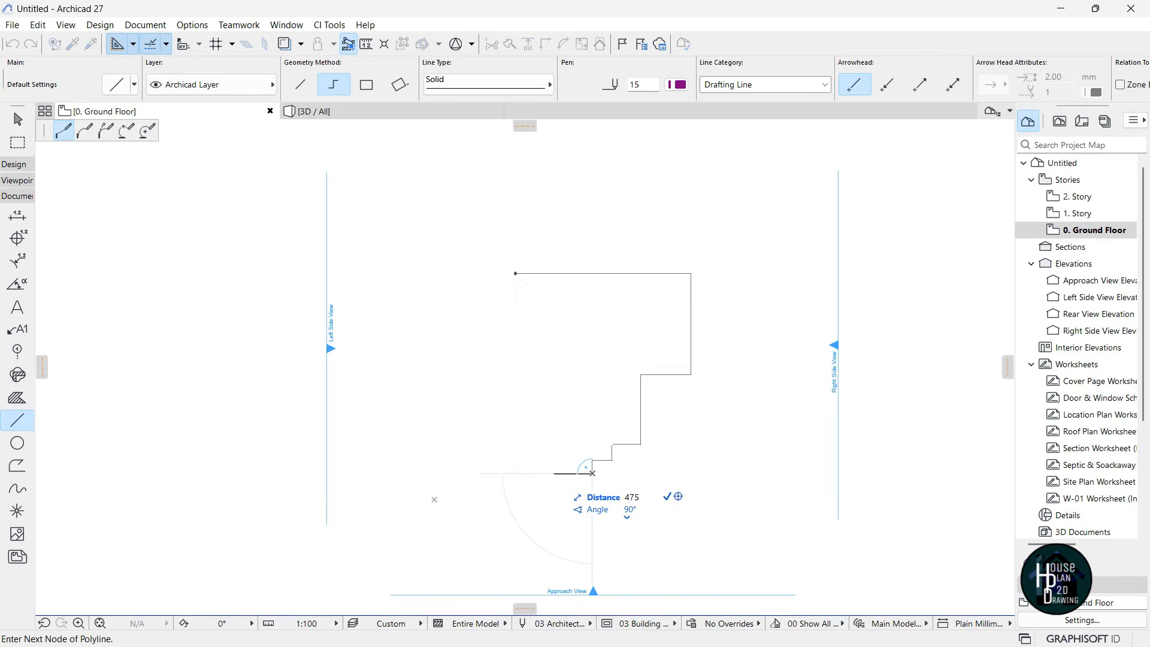
key(Return)
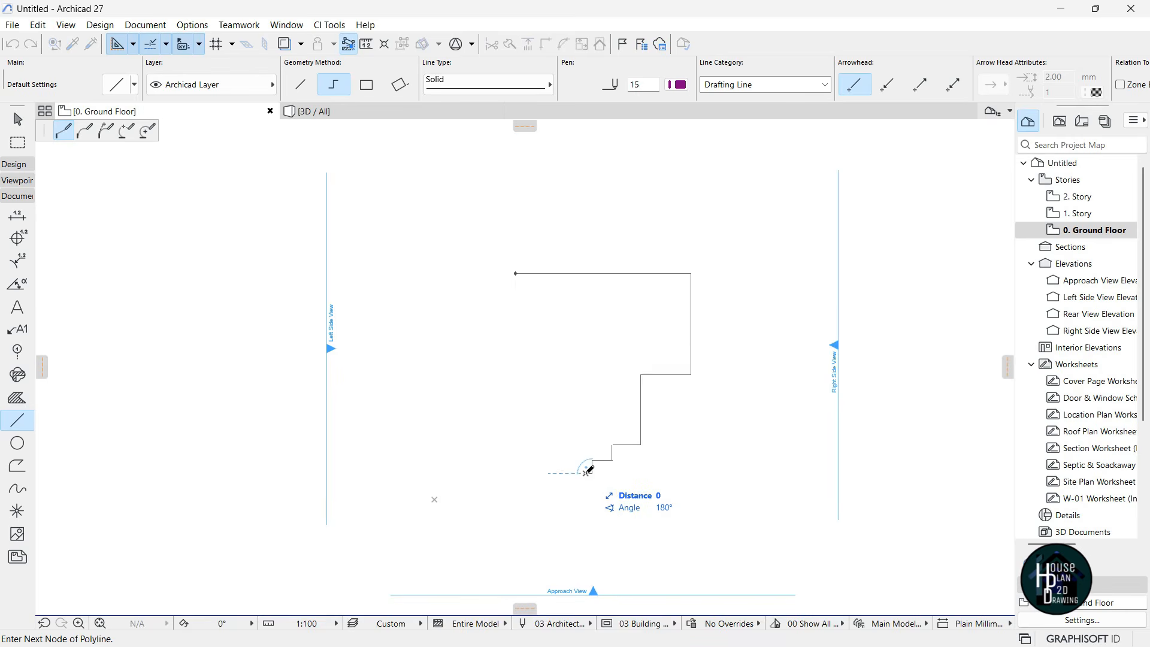
Draw the front recess: 463 mm up to the 925 mm edge's midpoint level, 1750 mm left and 463 mm back down
scroll(587, 471, up, 3)
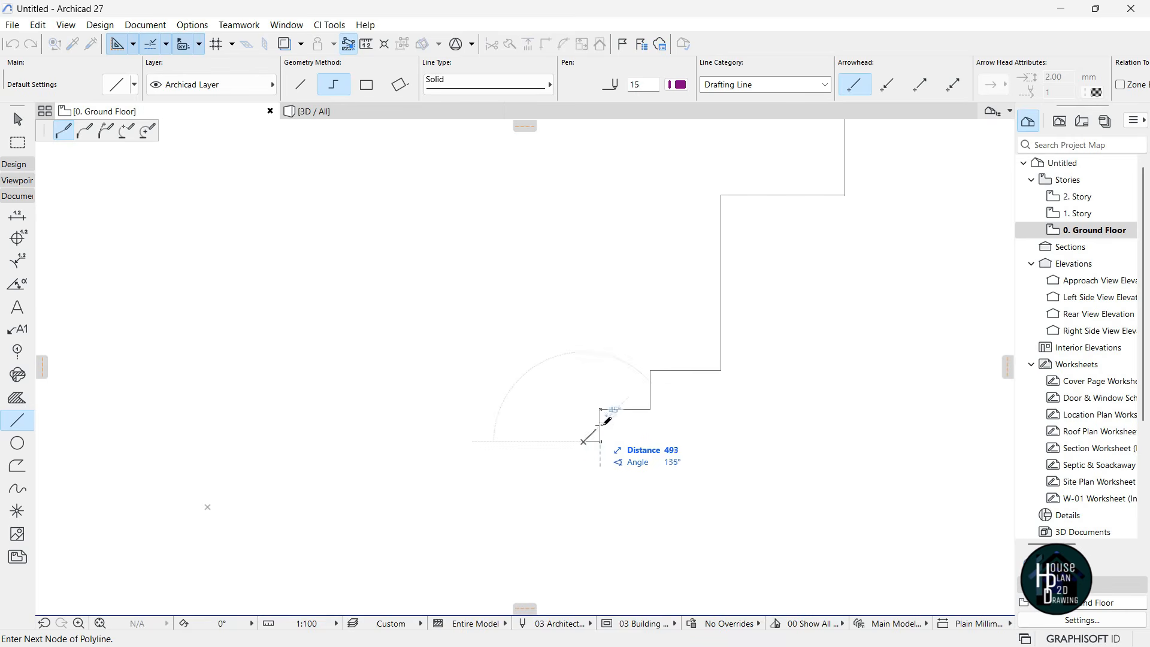
scroll(585, 438, up, 3)
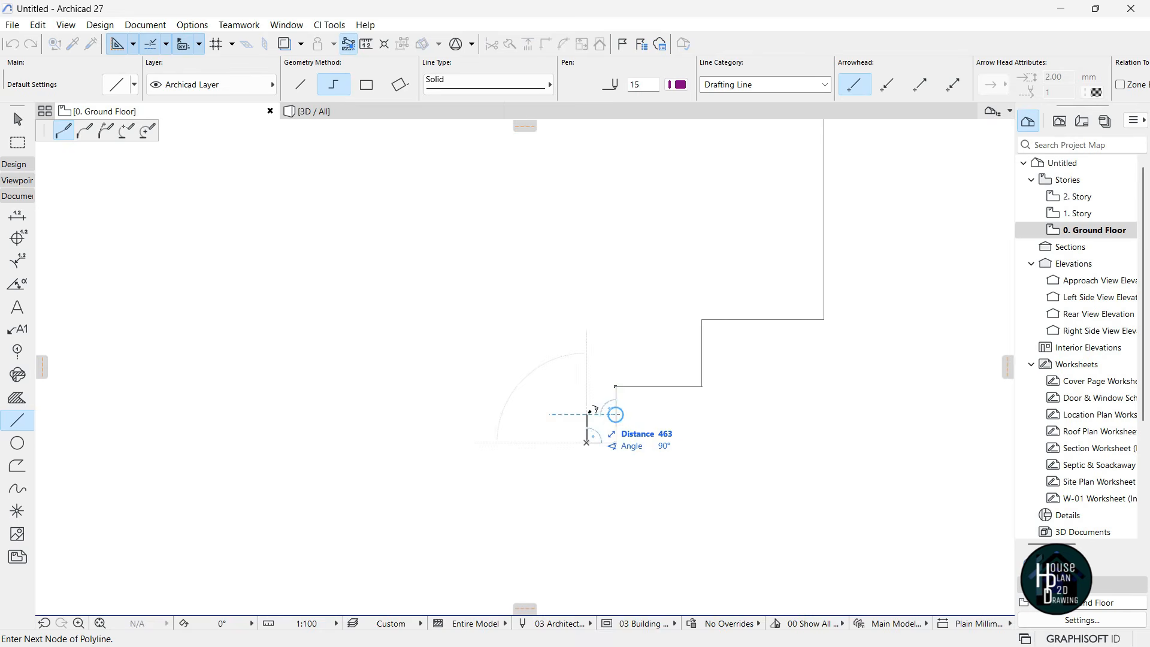
click(586, 415)
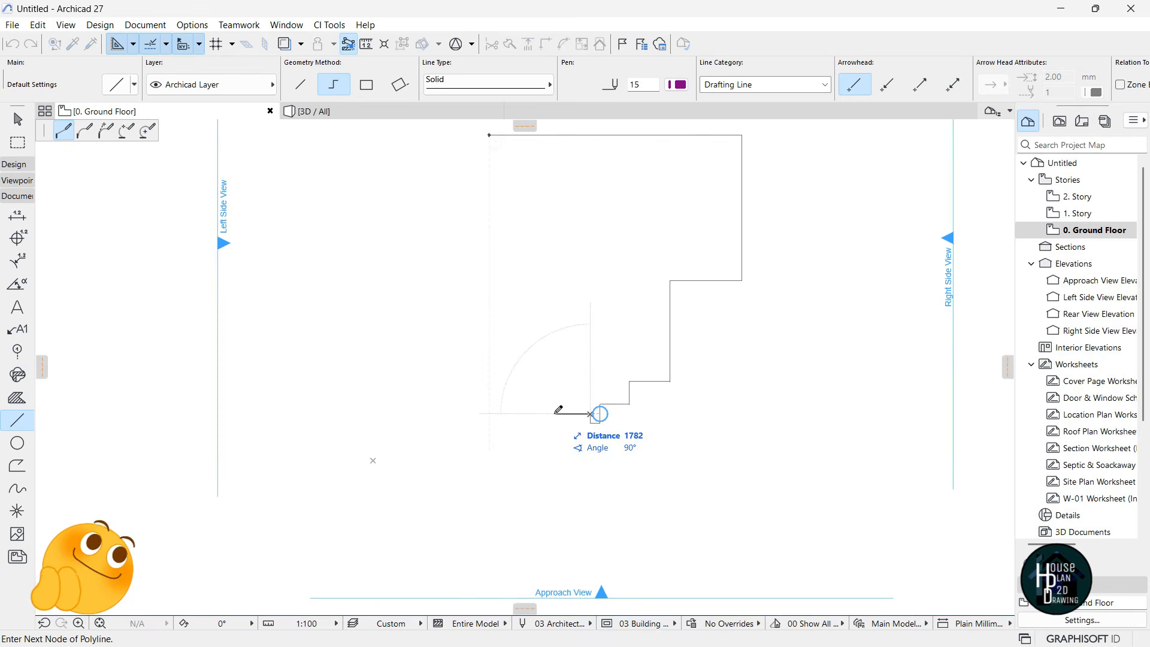
text(17)
text(00)
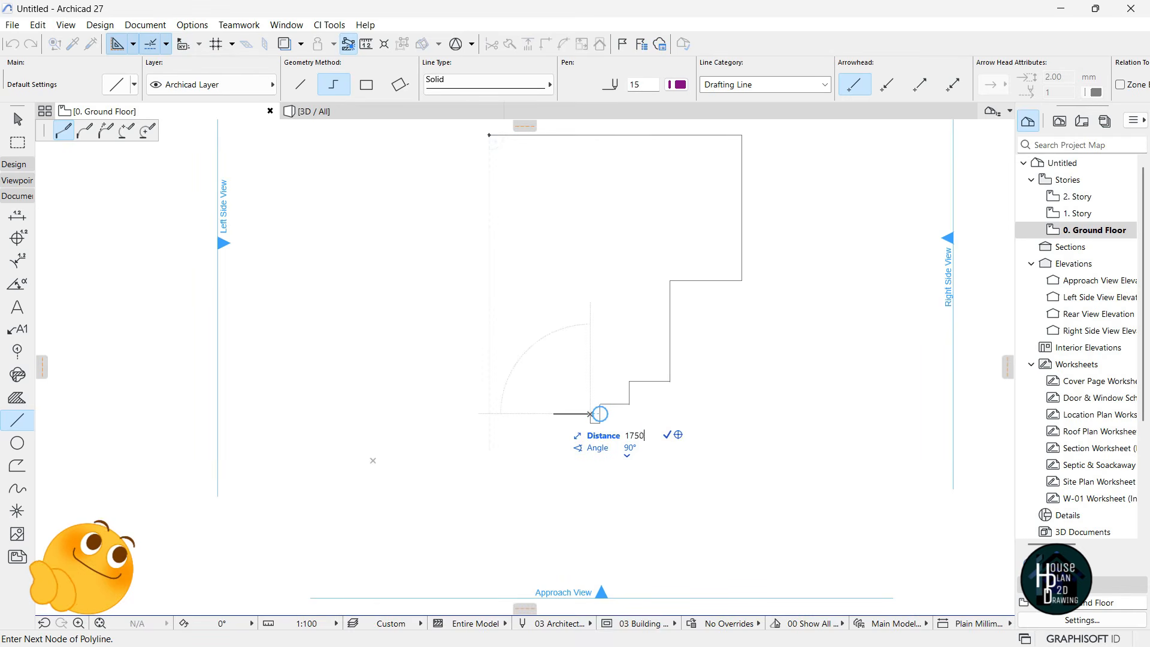
key(Return)
scroll(558, 420, up, 2)
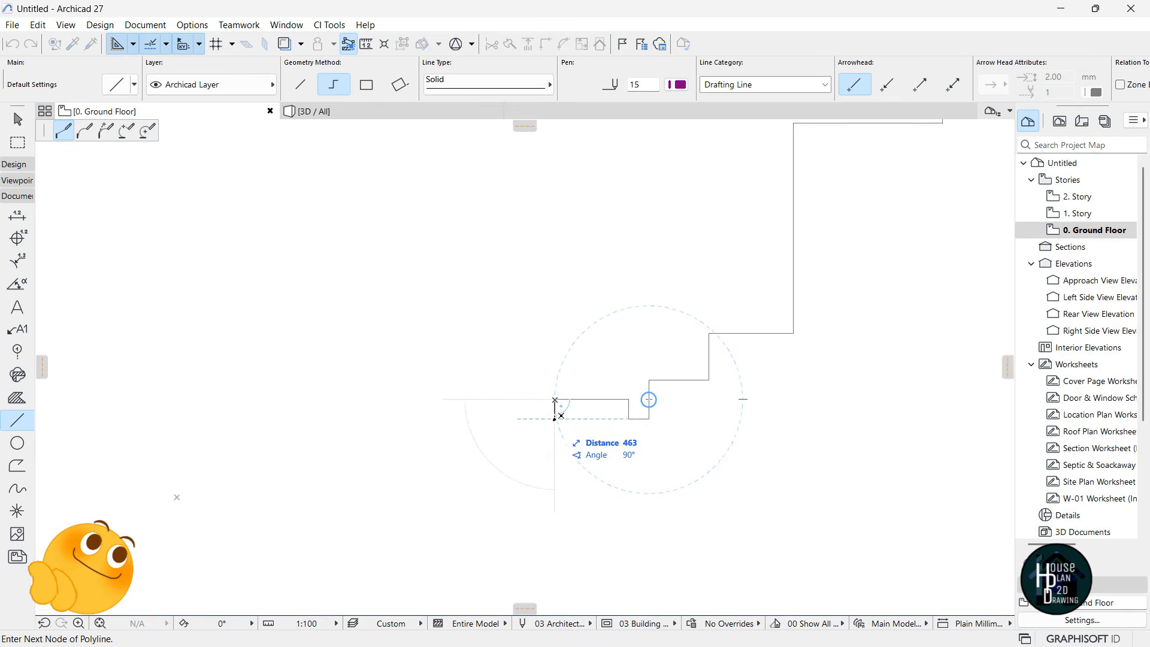
click(555, 419)
scroll(631, 428, down, 2)
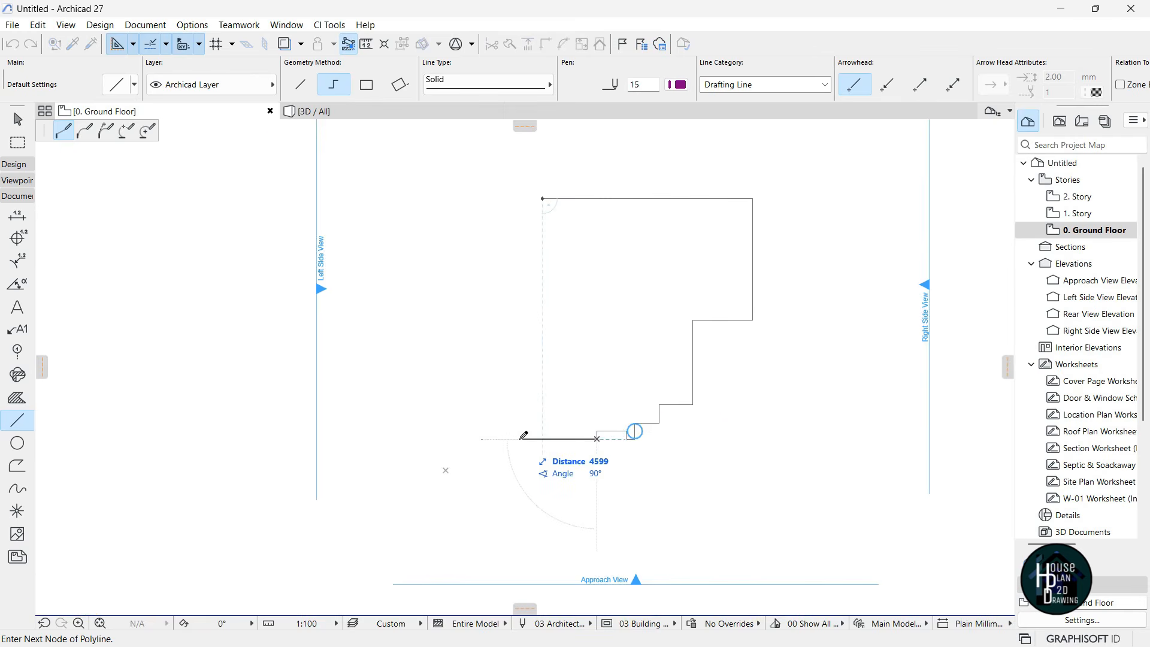
Extend the outline 4450 mm left along the front and 4275 mm up the left side
text(4450)
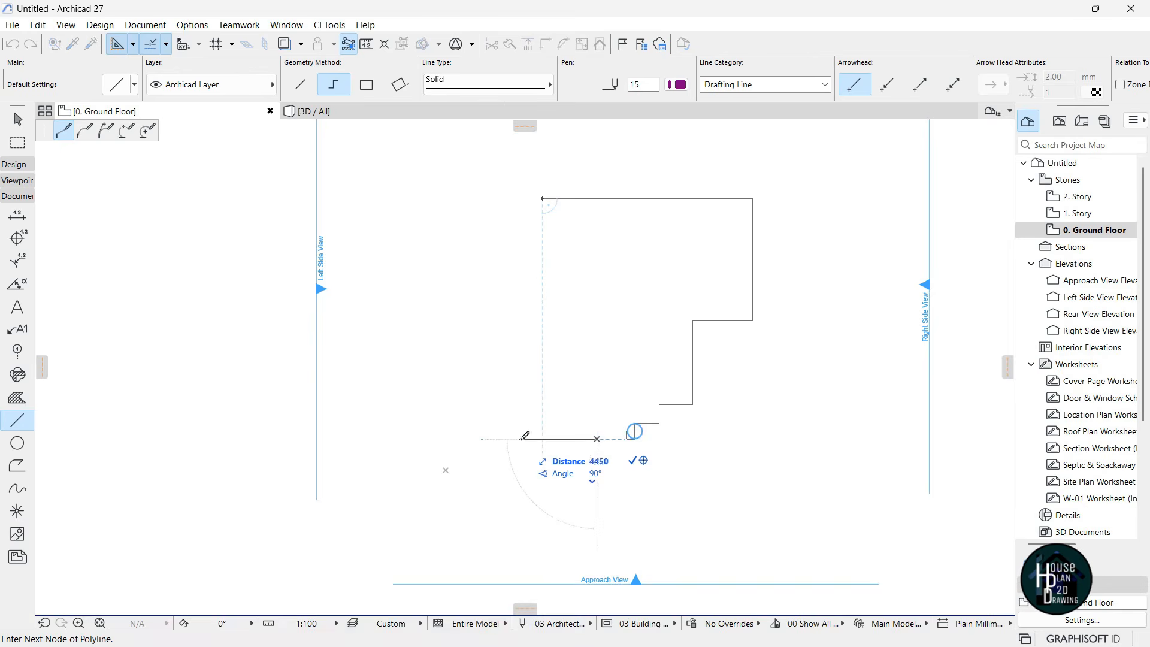
key(Return)
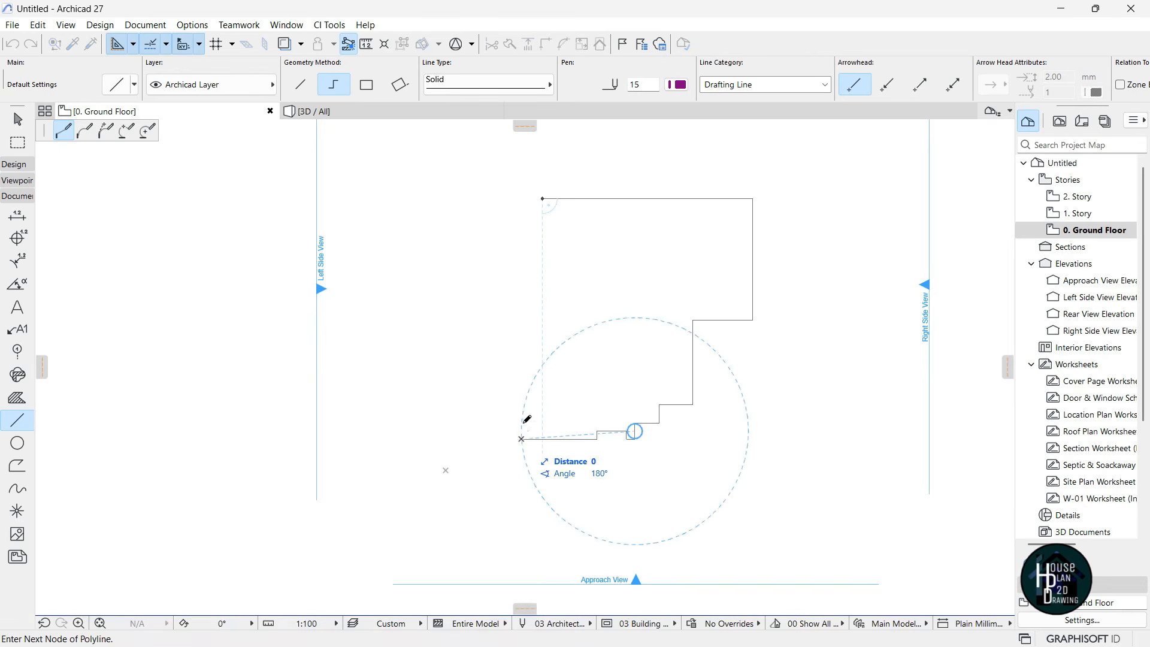
text(42)
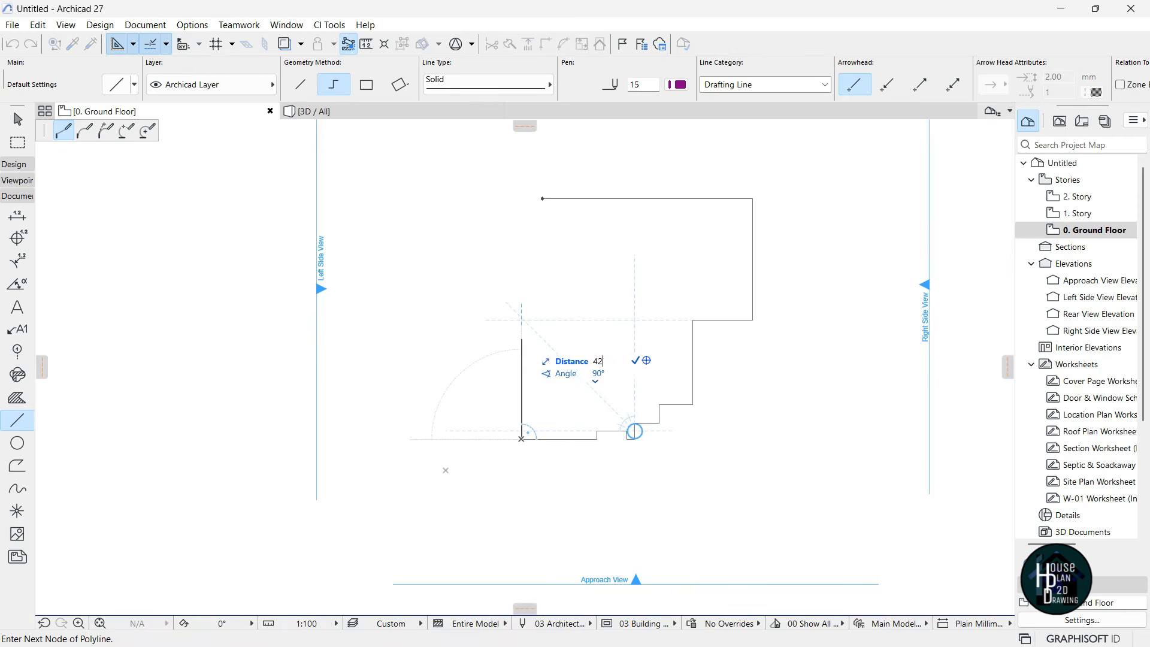
text(75)
key(Return)
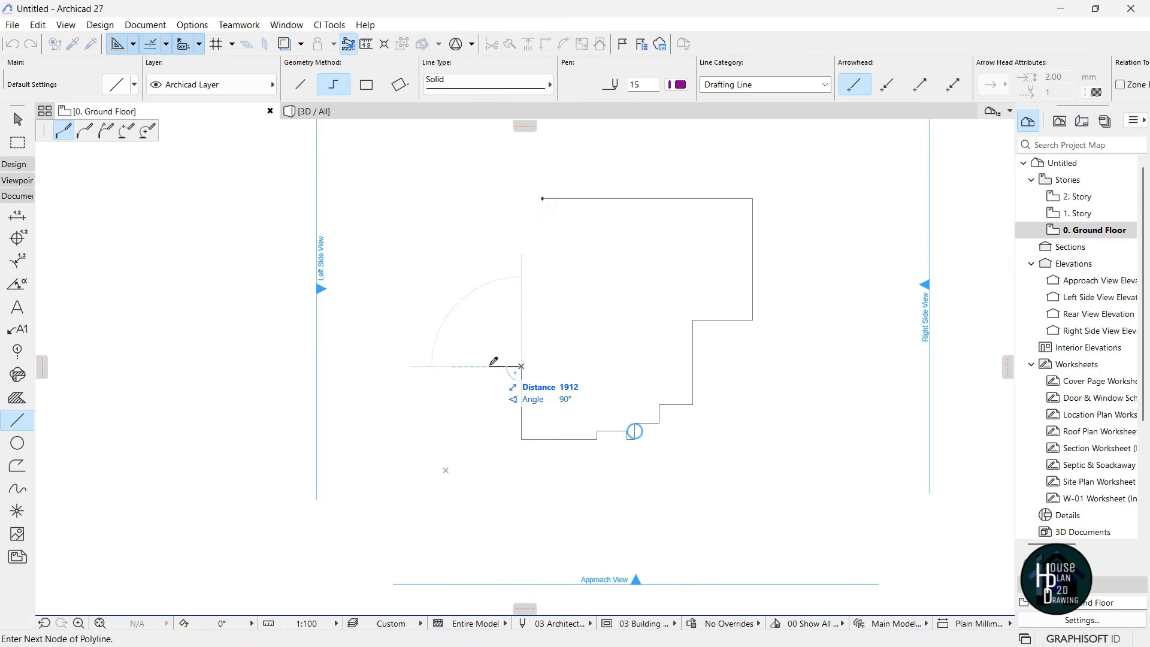
Form the projection on the outline's left side with segments 825 mm left, 4625 mm up and 825 mm right
text(8)
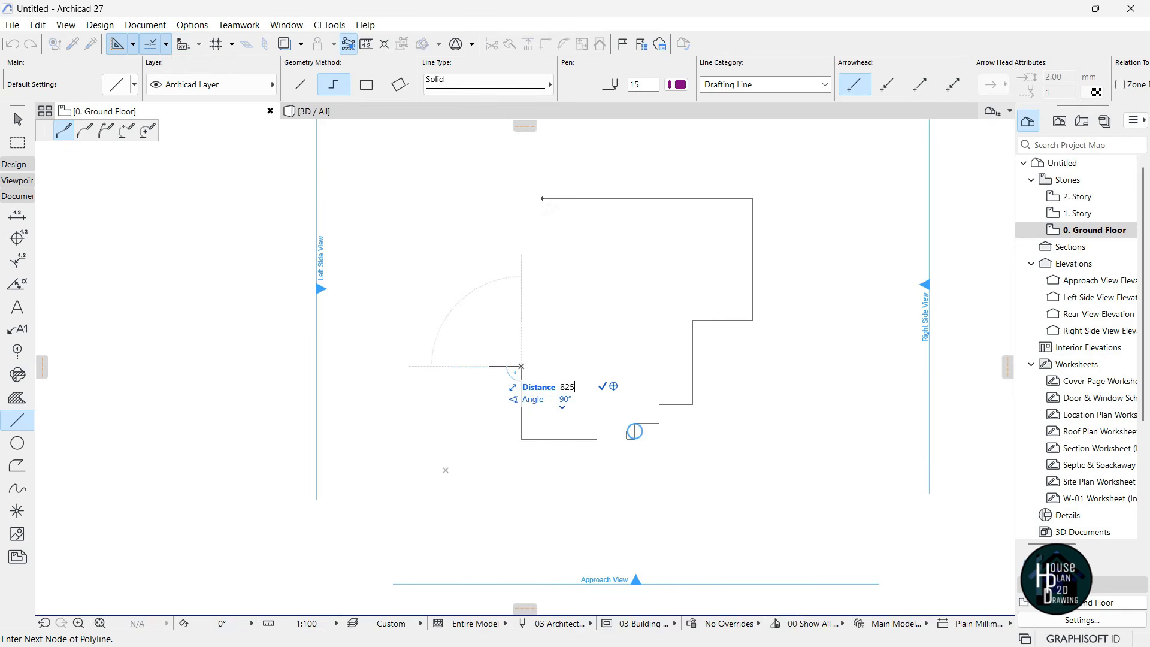
text(25)
key(Return)
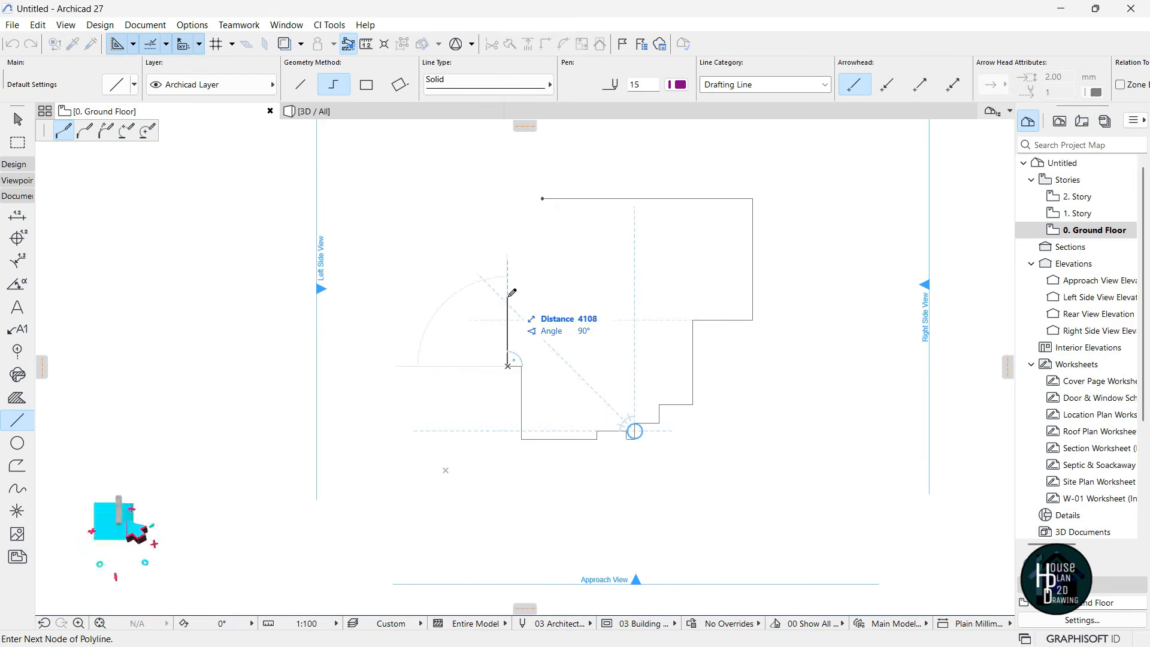
text(4625)
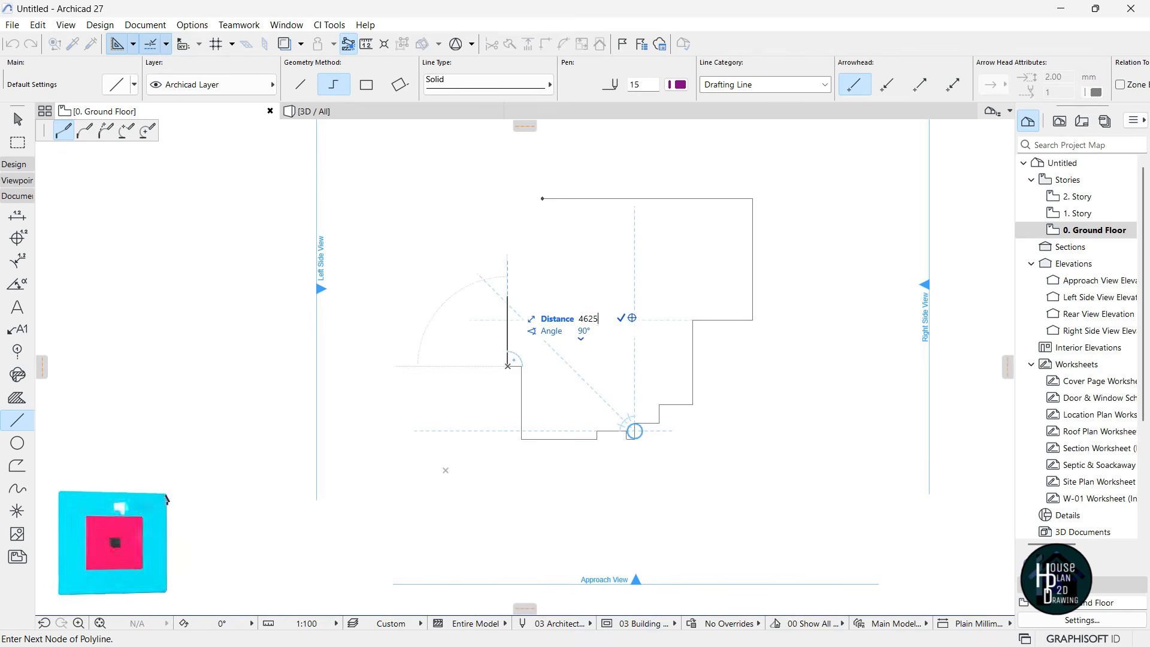
key(Return)
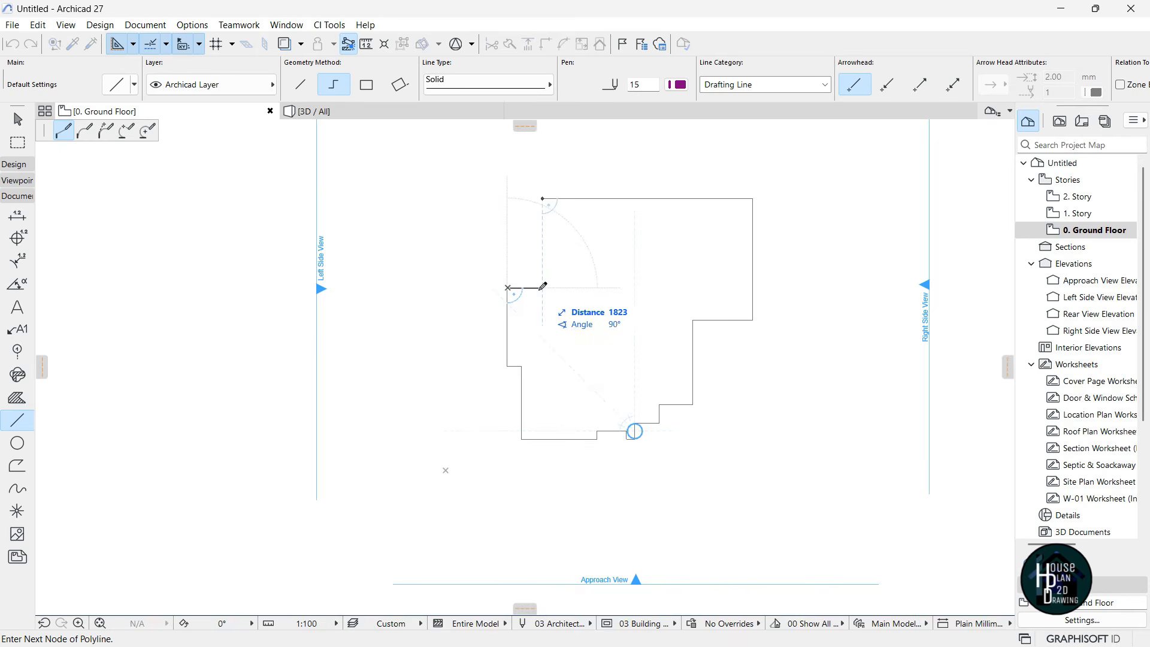
text(8)
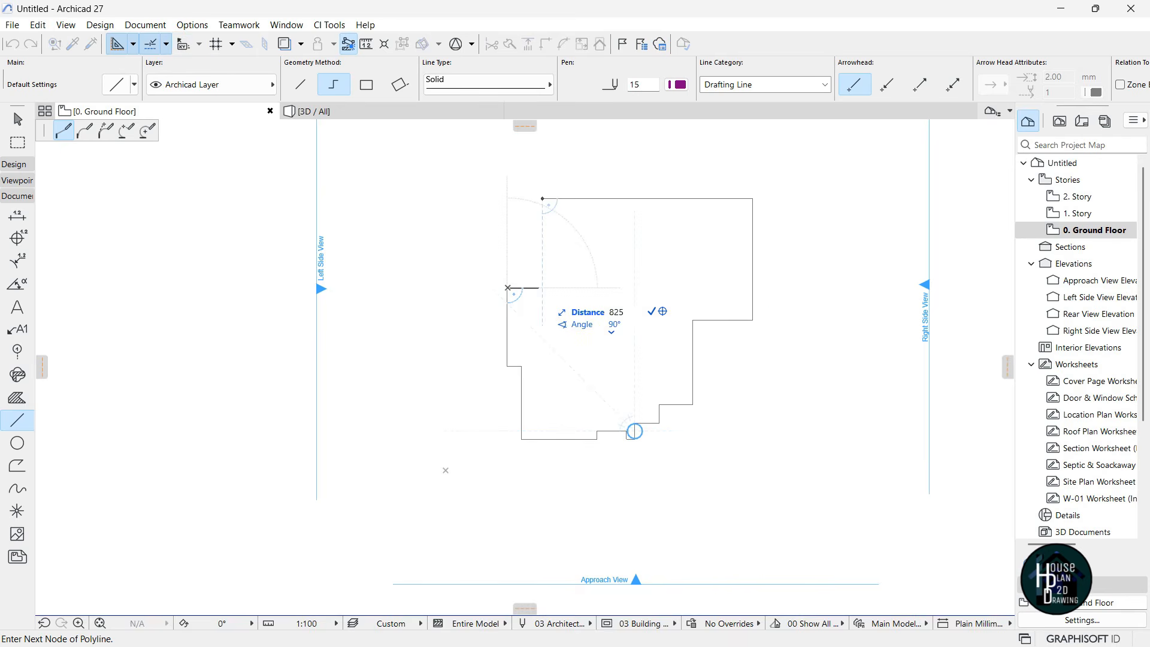
key(Return)
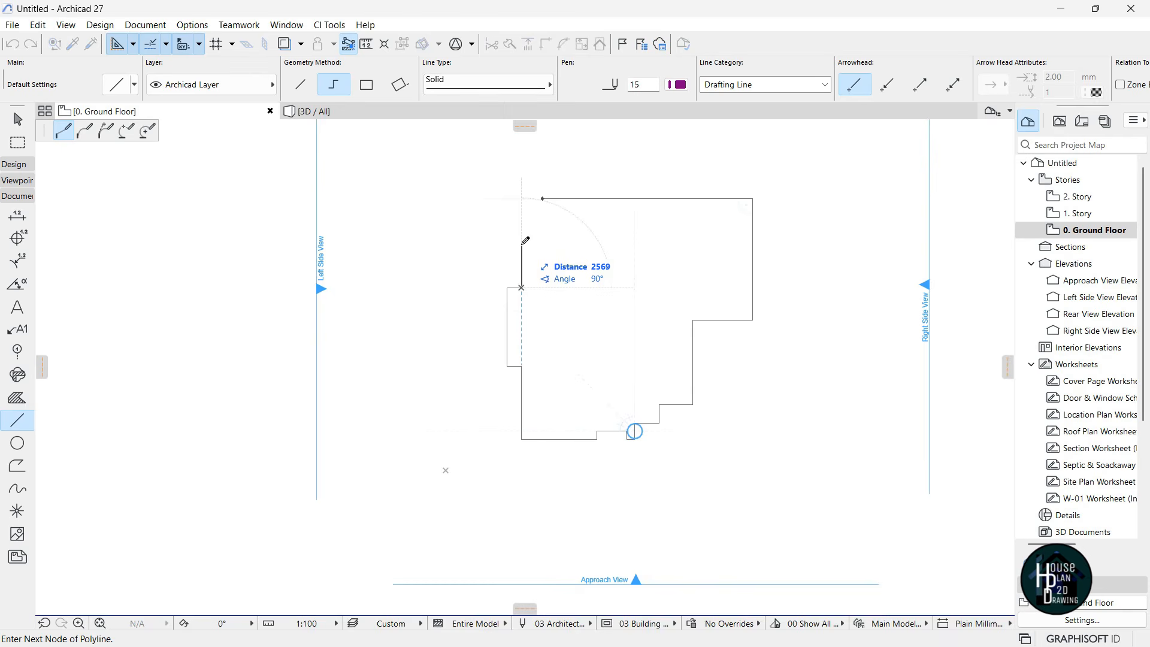
Complete the outline with segments 3500 mm up and 1225 mm right, then close it at the starting corner
text(3500)
key(Return)
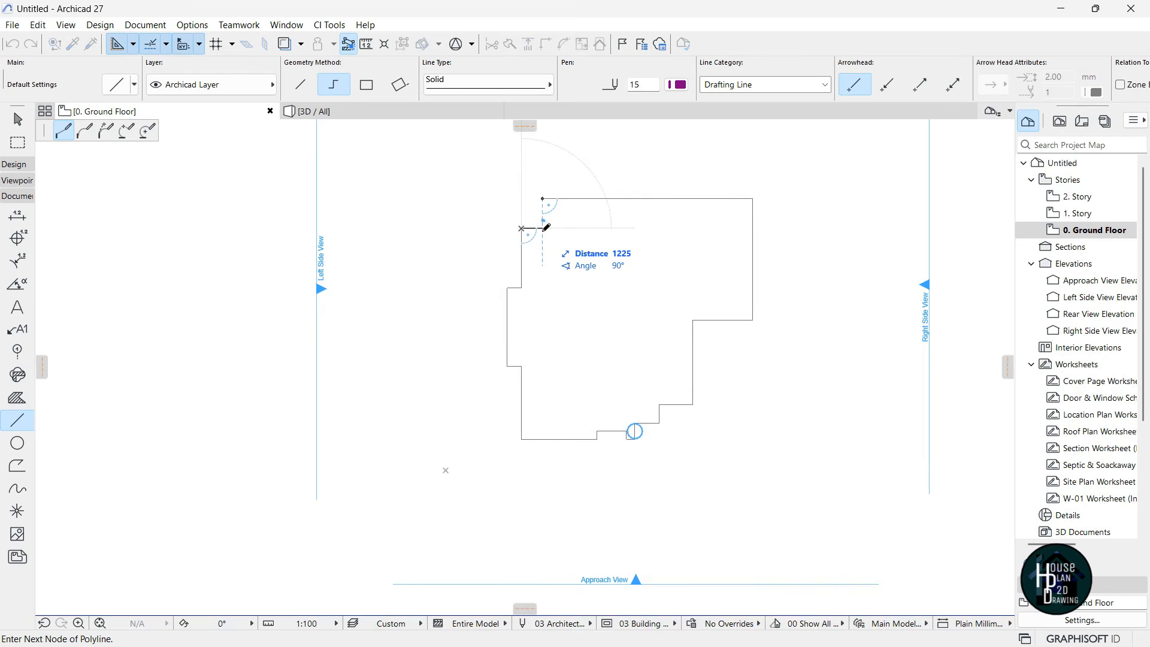
text(1)
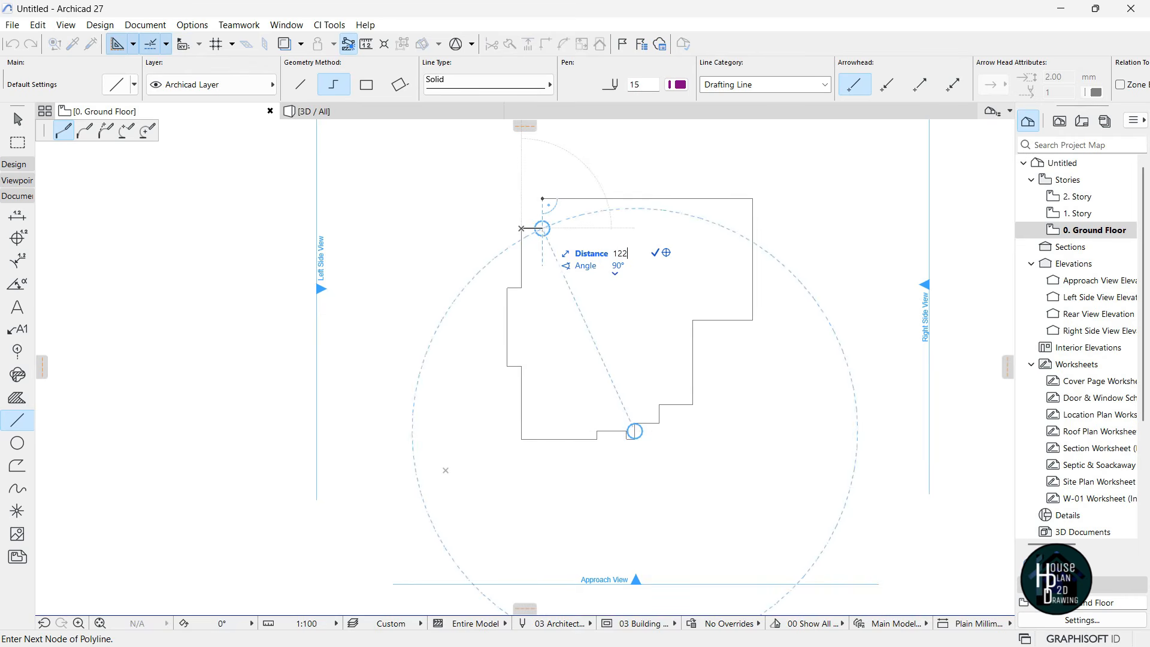
key(Return)
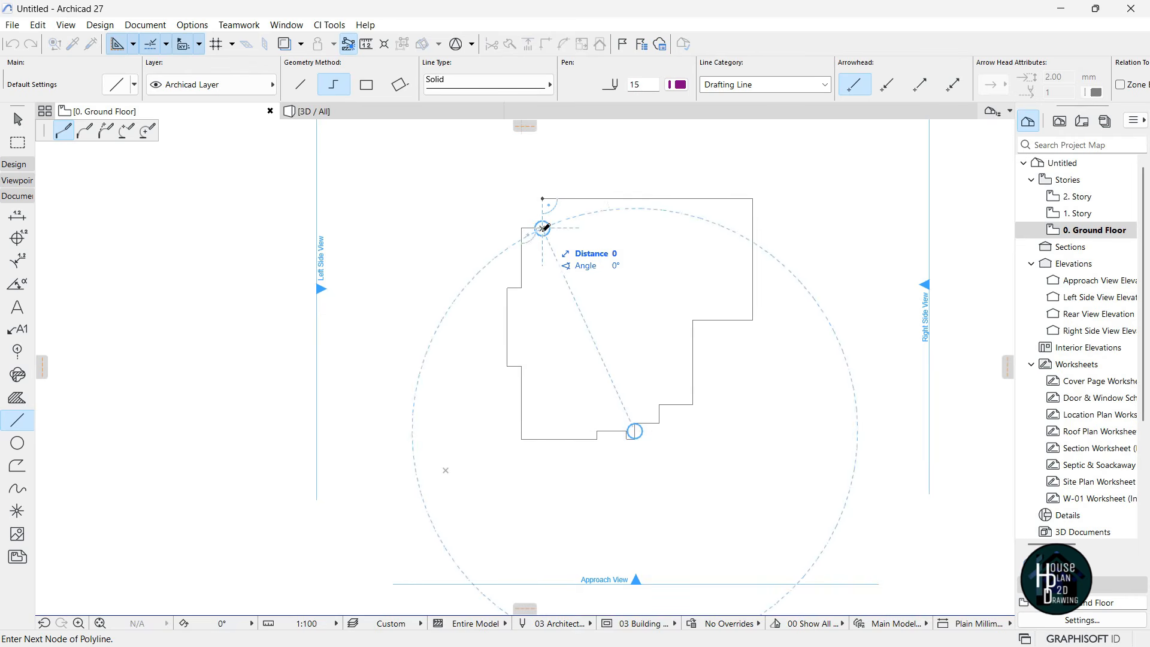
click(542, 199)
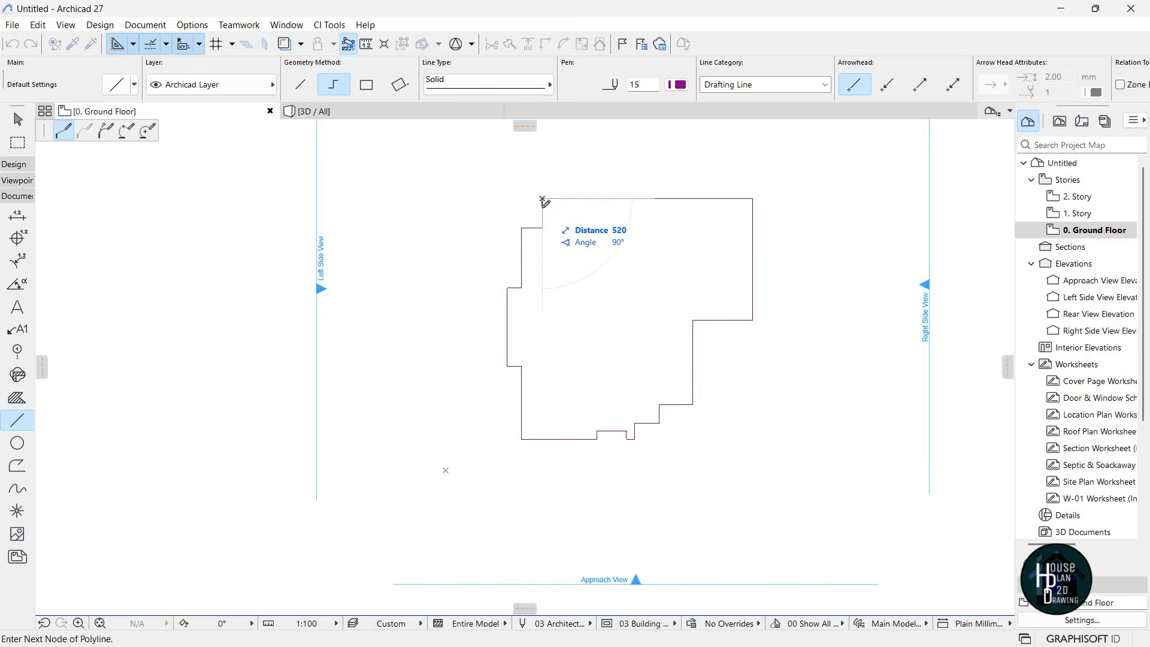
click(542, 226)
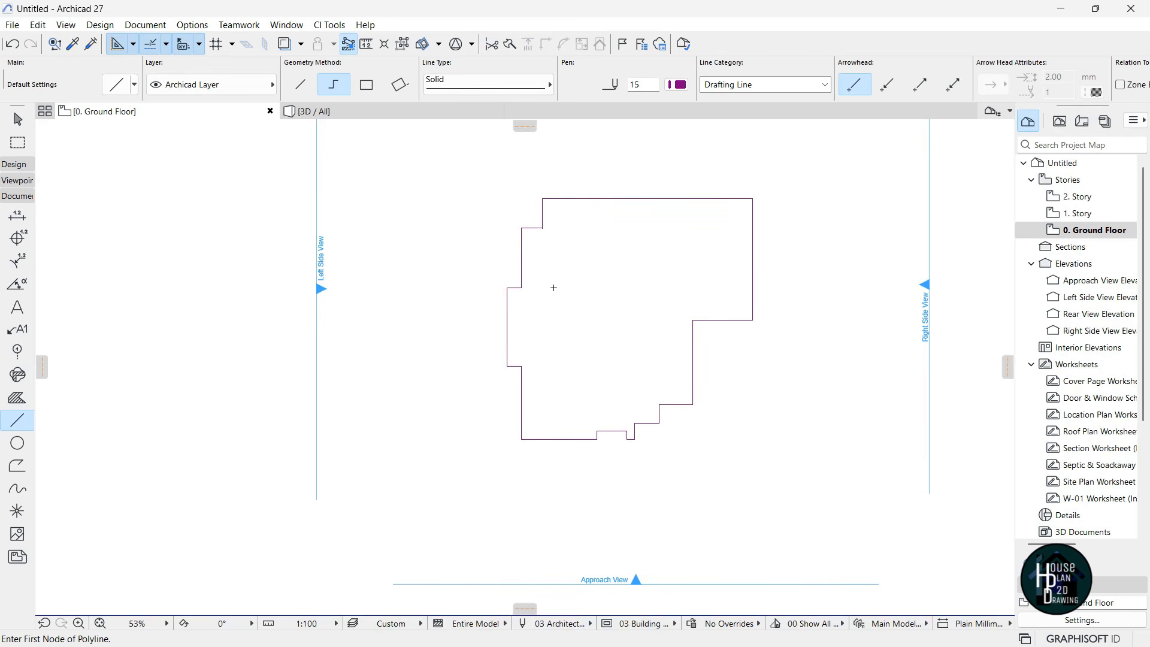
scroll(552, 284, down, 3)
scroll(637, 282, up, 3)
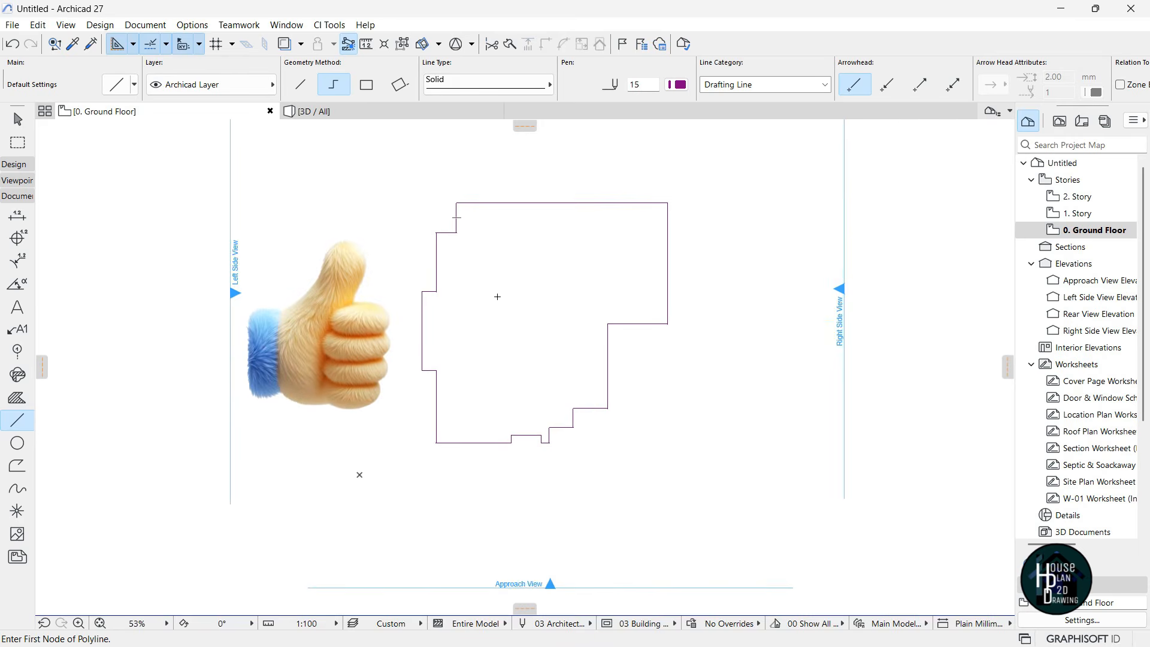
scroll(497, 296, up, 1)
key(Escape)
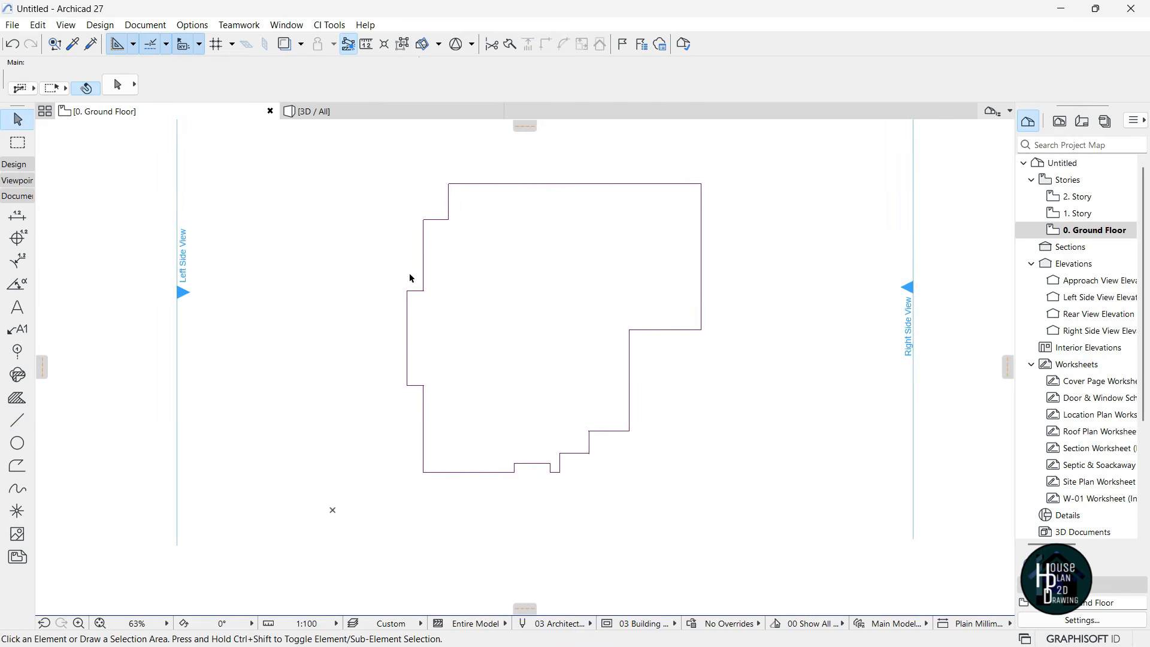
Activate the Wall tool and accept its default settings with the Air Space - Frame building material and 225 mm thickness
click(18, 165)
click(18, 185)
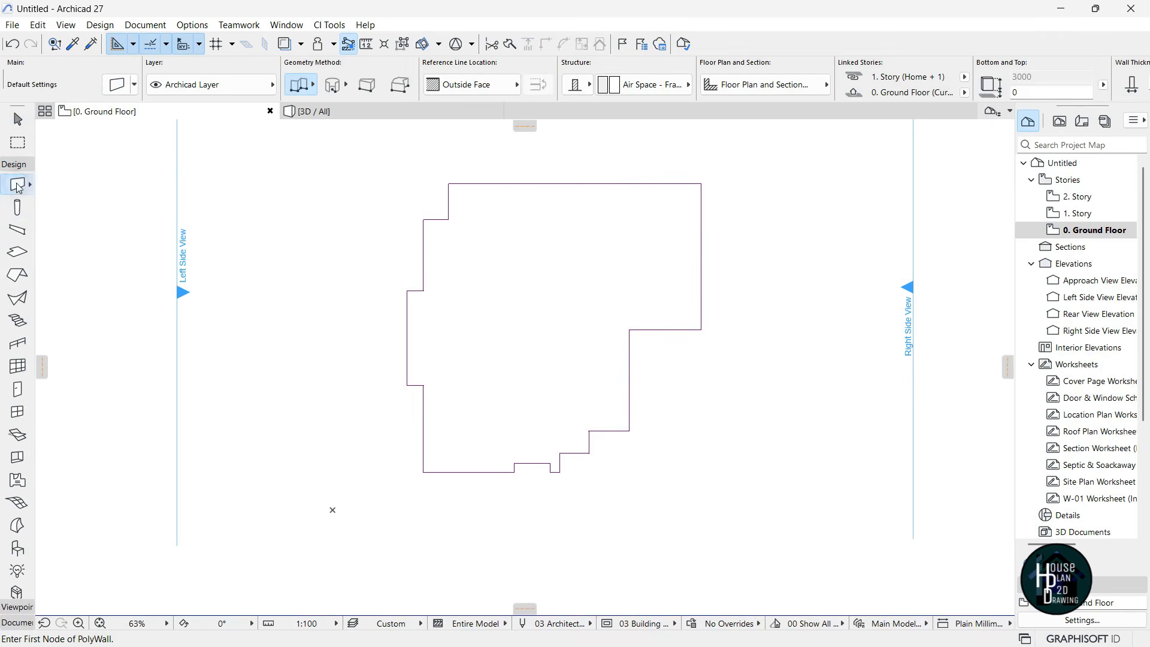
click(114, 87)
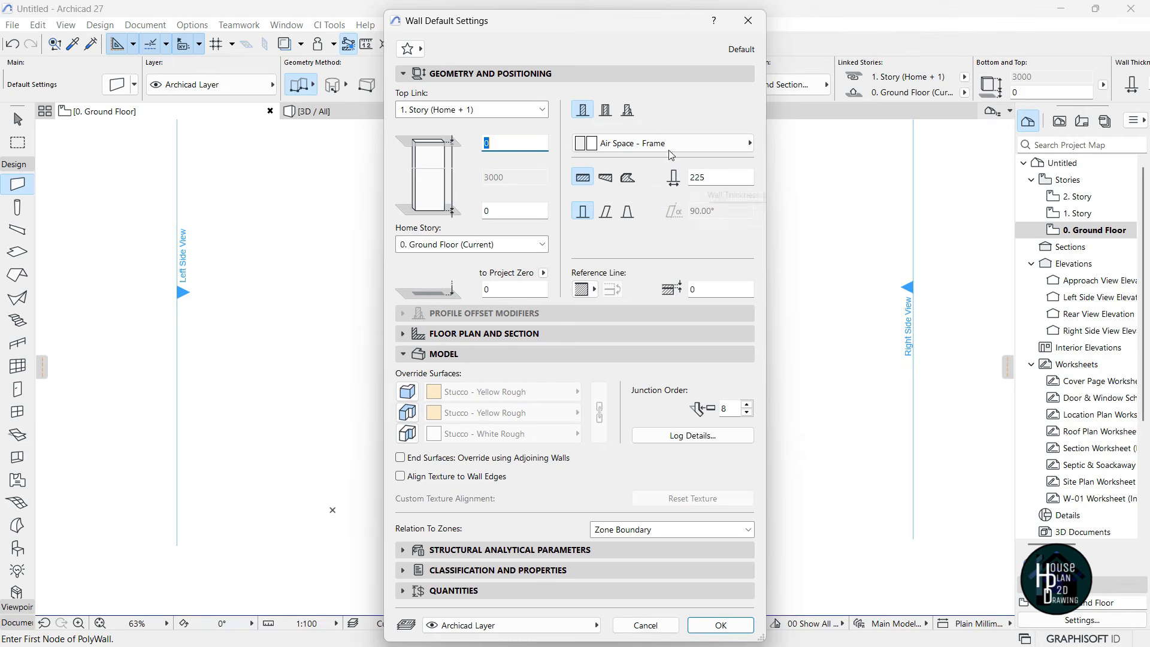
click(618, 144)
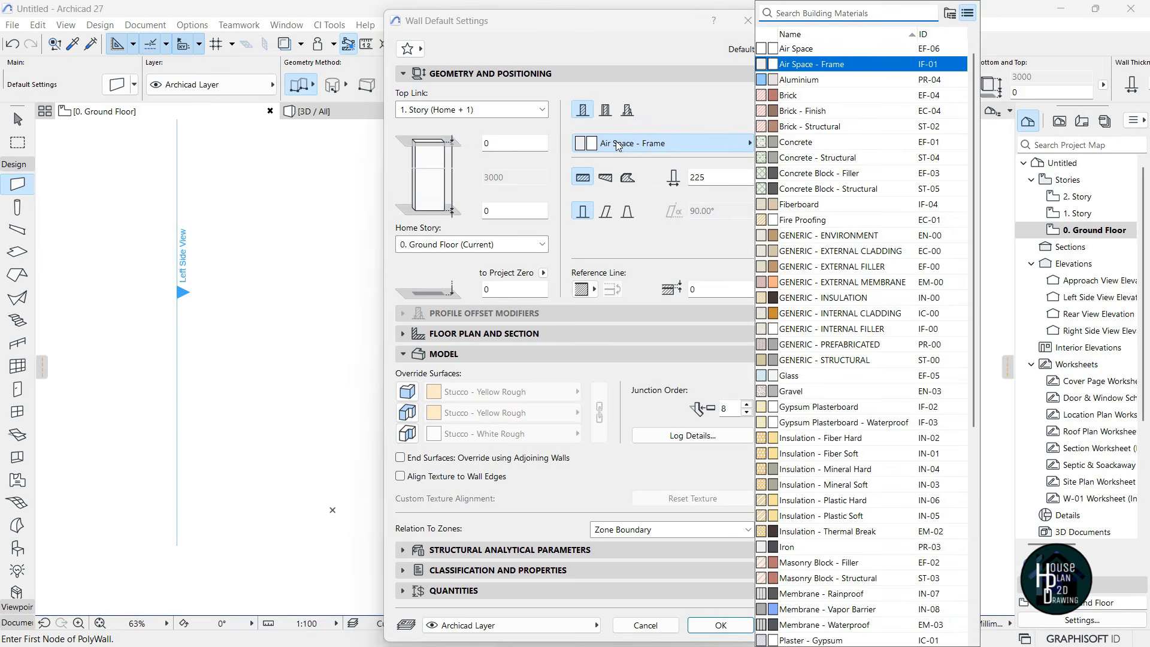
click(632, 139)
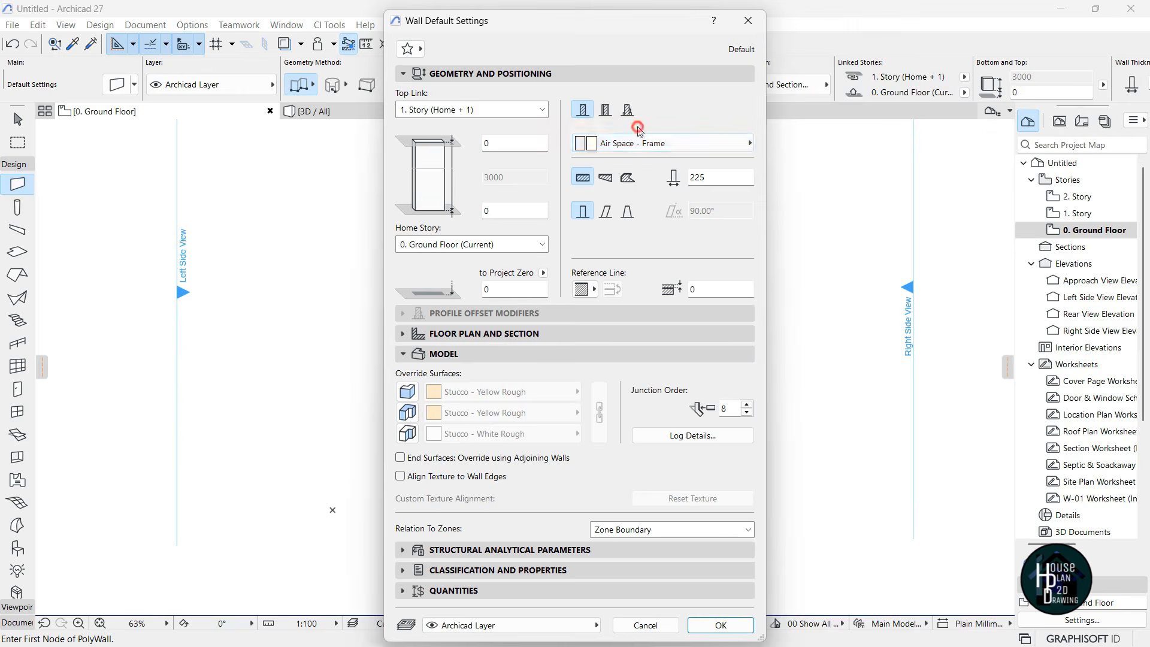
click(659, 147)
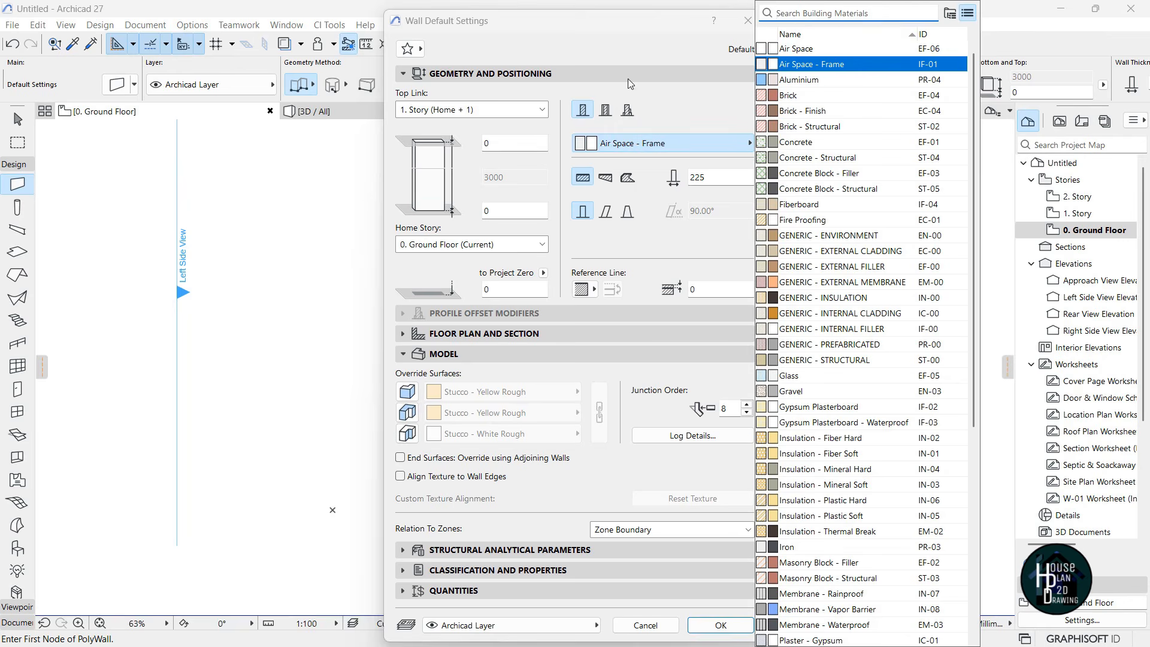
click(635, 51)
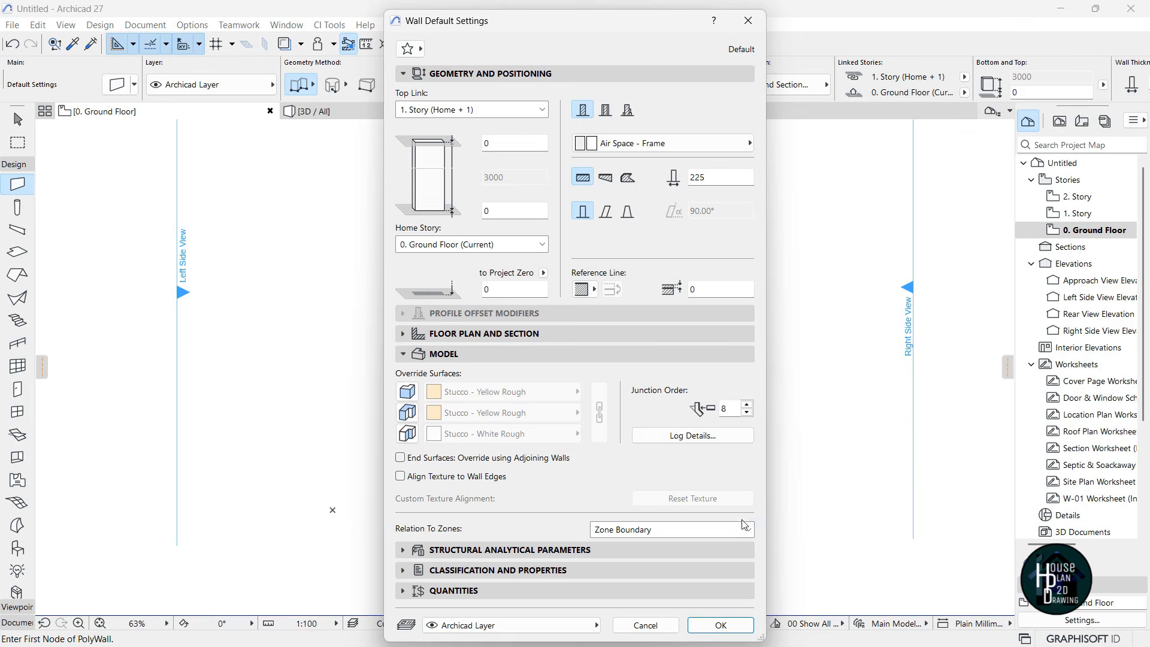
click(720, 625)
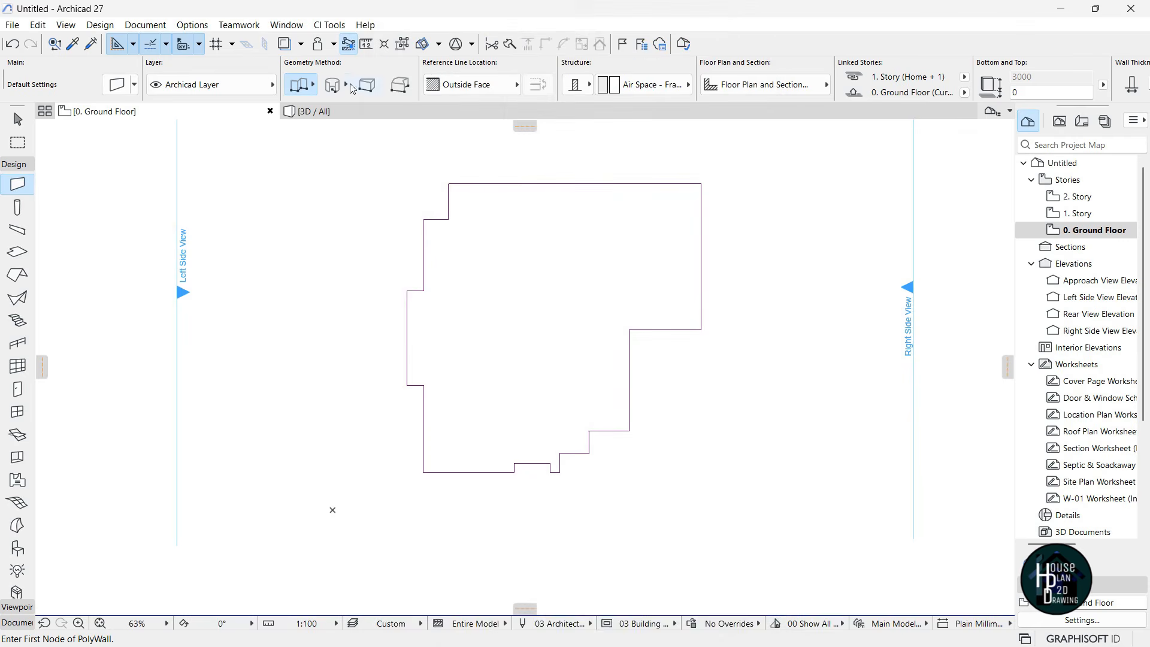
Start a chained wall at the outline's upper-left starting corner and set its reference line location to Inside Face
click(301, 88)
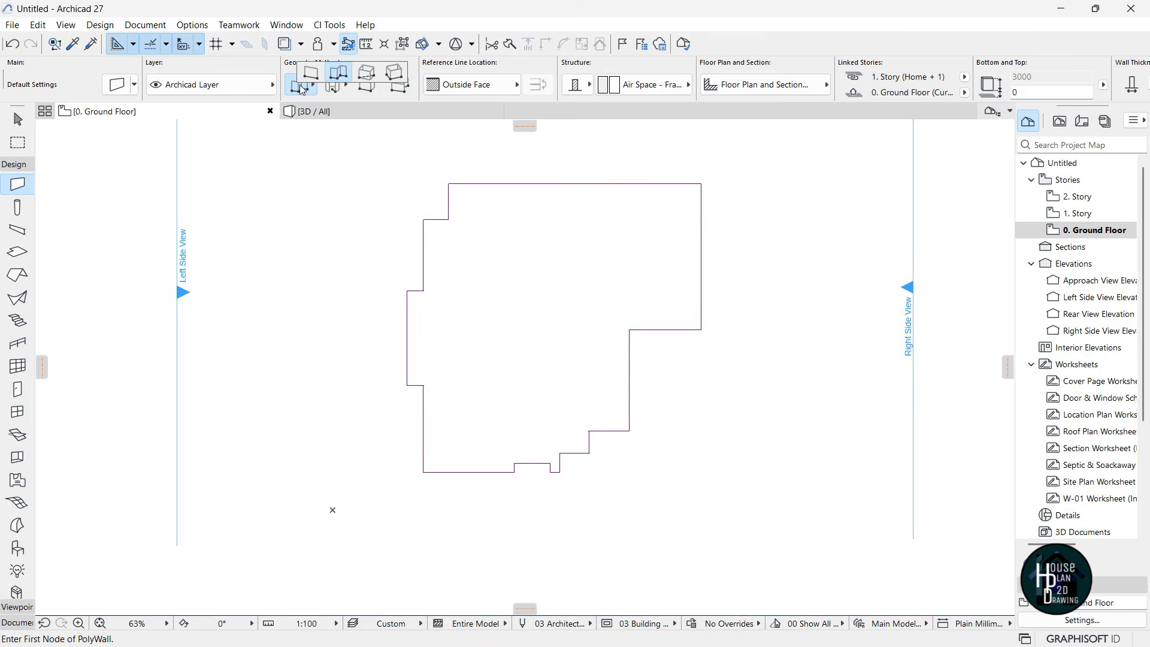
click(338, 73)
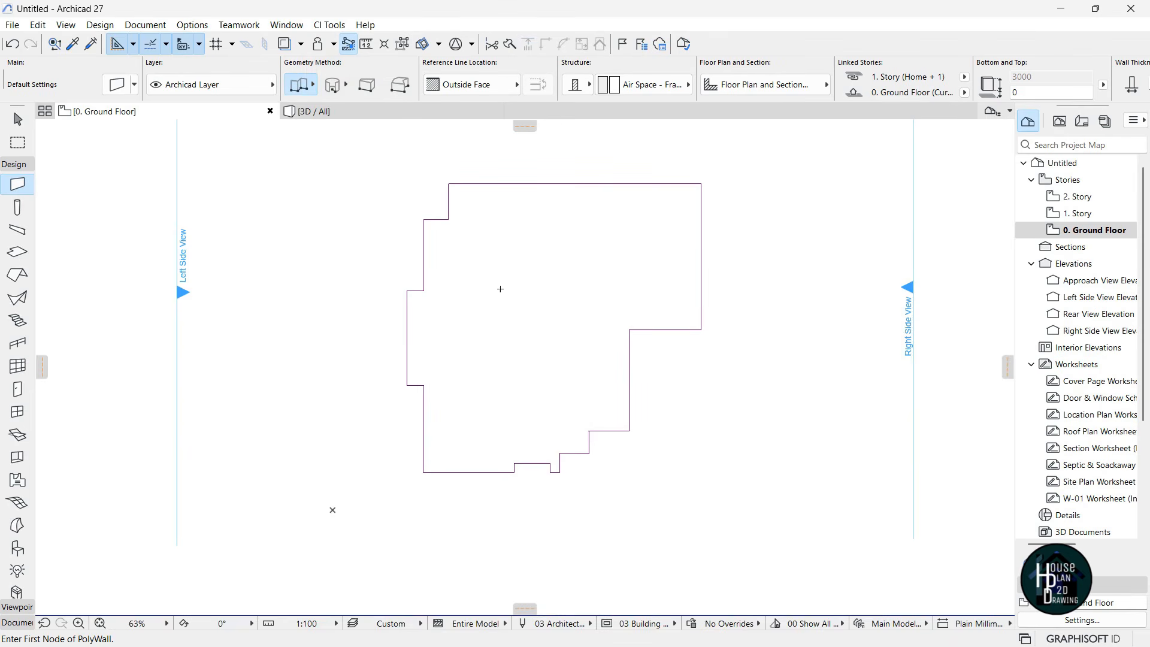
scroll(579, 210, up, 2)
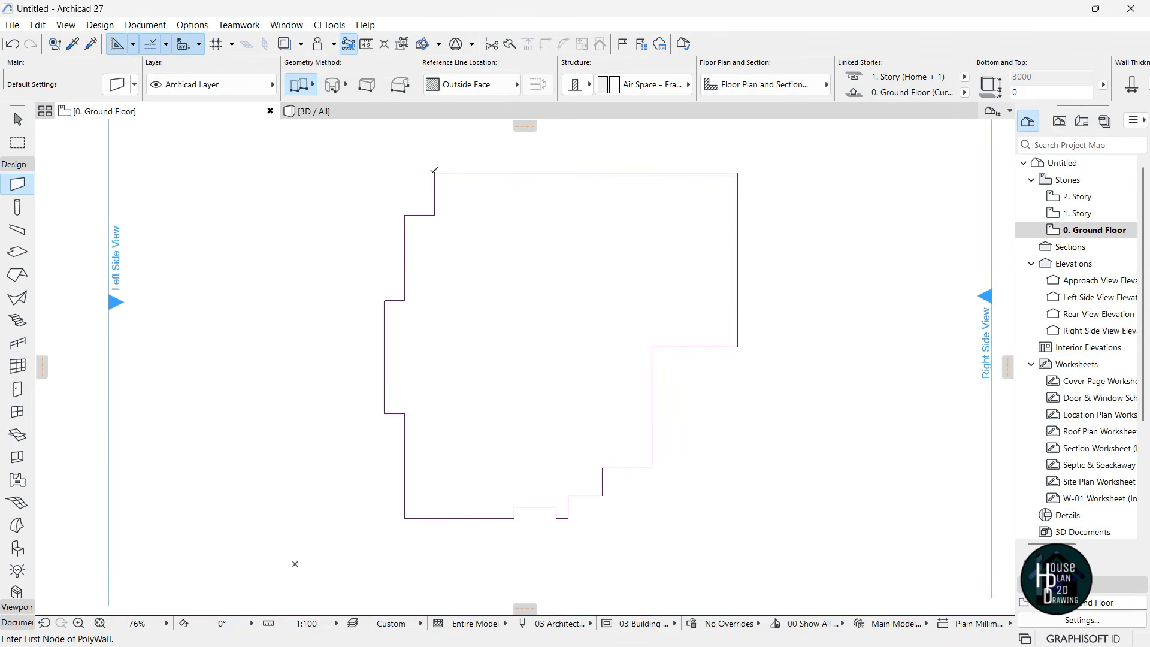
click(434, 172)
scroll(431, 163, up, 4)
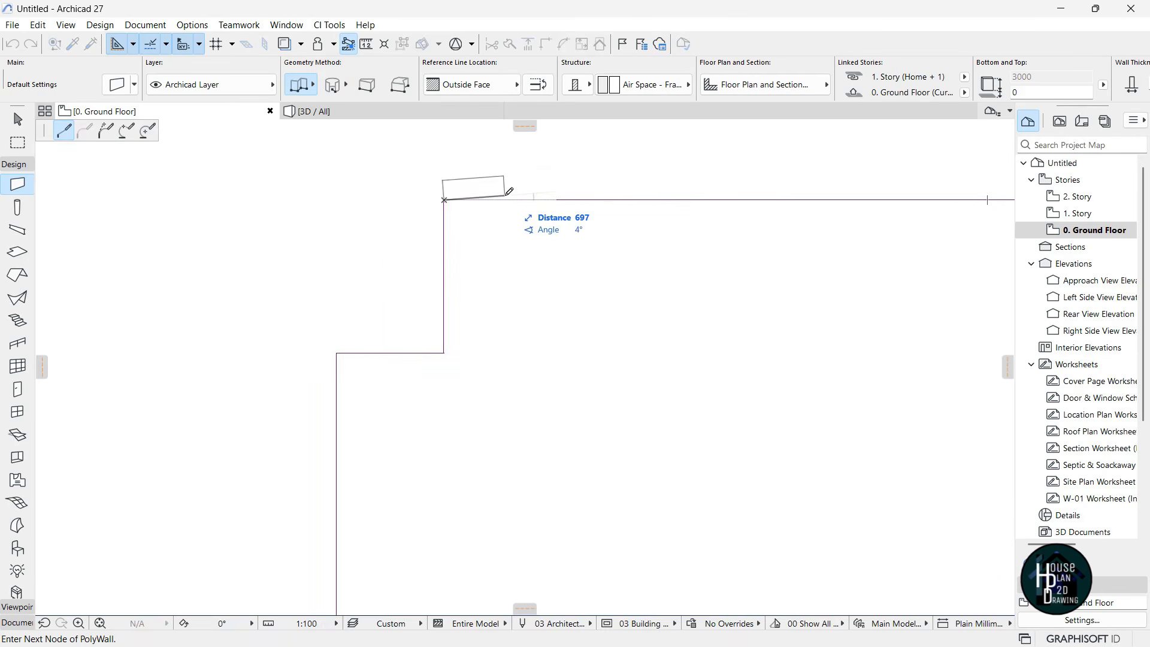
click(490, 86)
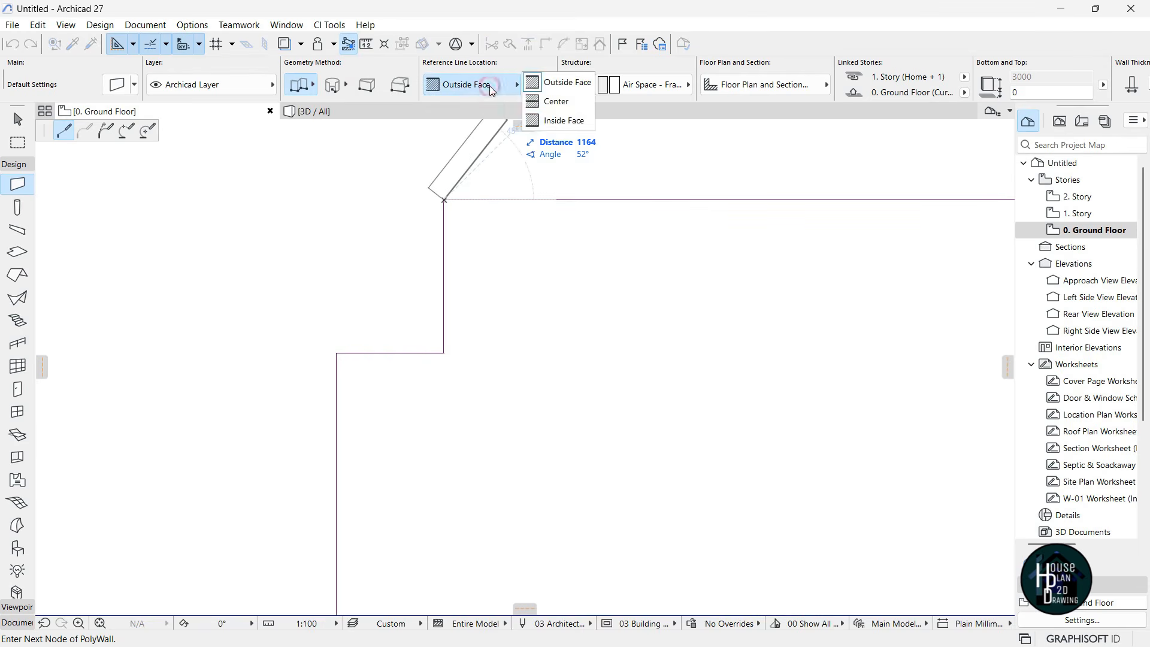
click(557, 120)
Trace the wall along the outline's rear edge and down the stepped right side to the first front corner
scroll(385, 216, down, 5)
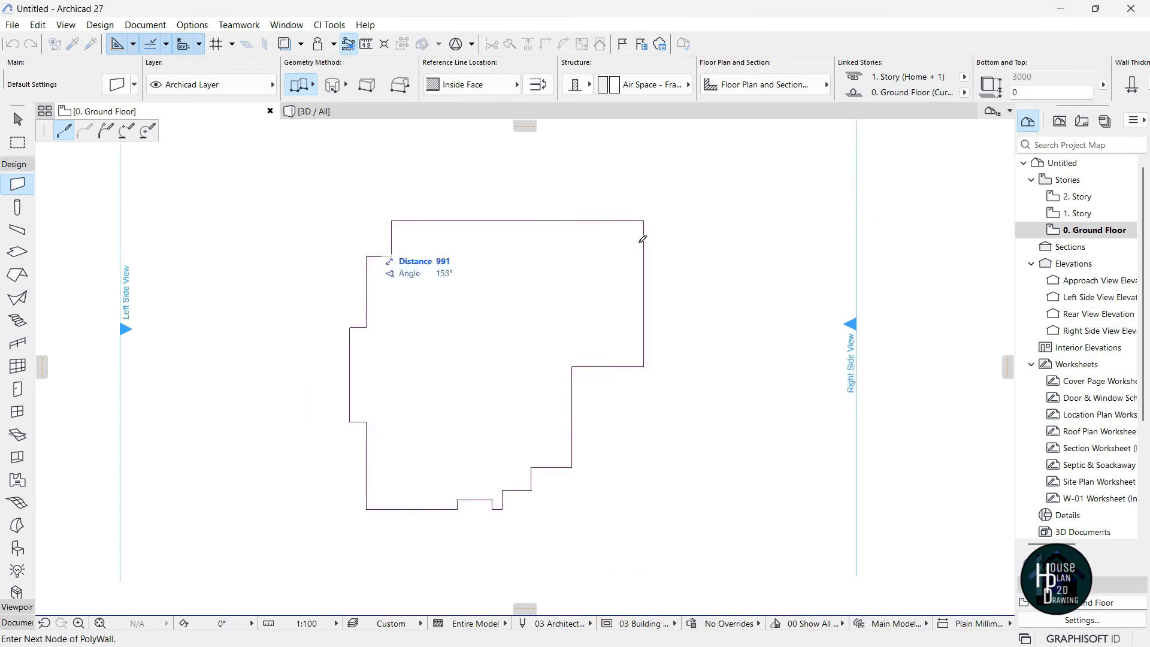
scroll(636, 245, up, 2)
click(644, 220)
click(645, 421)
scroll(575, 384, down, 3)
scroll(688, 308, up, 5)
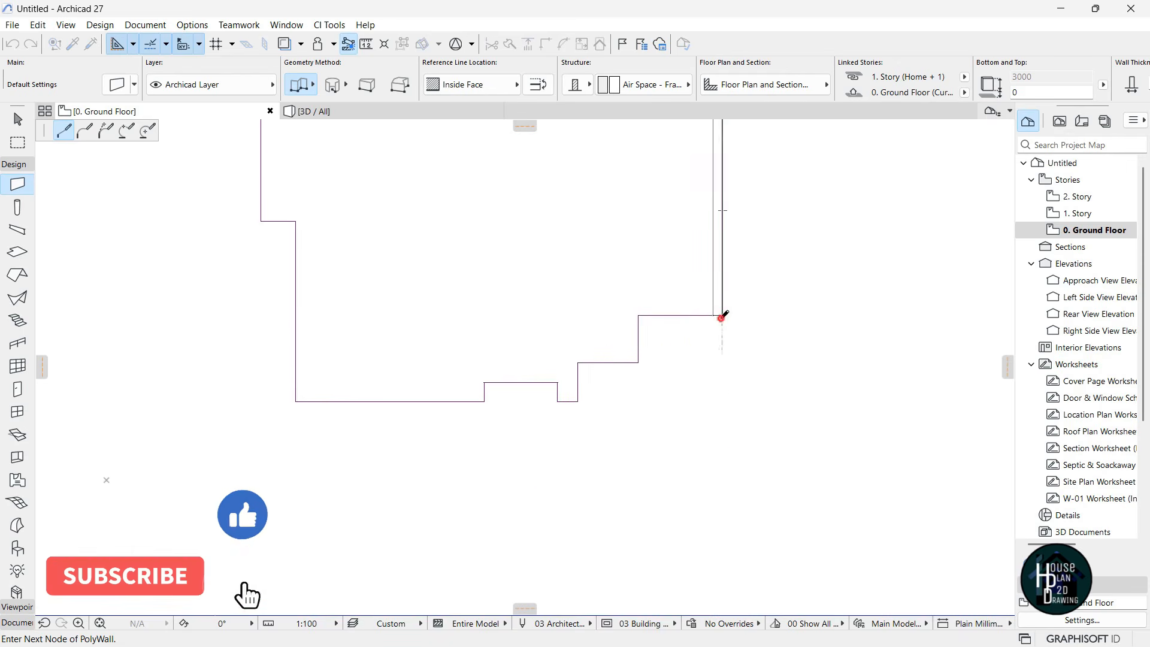
click(721, 315)
Continue the wall along the front steps and around the front recess to the outline's front-left corner
click(638, 315)
click(638, 362)
click(578, 363)
click(578, 401)
click(557, 402)
click(557, 382)
click(484, 381)
click(484, 401)
click(295, 402)
Continue the wall up the left side around its projection and upper step, closing it at the starting corner
click(295, 220)
scroll(325, 235, down, 3)
scroll(325, 235, up, 3)
click(317, 273)
click(336, 273)
click(336, 195)
click(390, 170)
middle_drag(390, 170, 374, 267)
scroll(367, 216, up, 3)
click(377, 199)
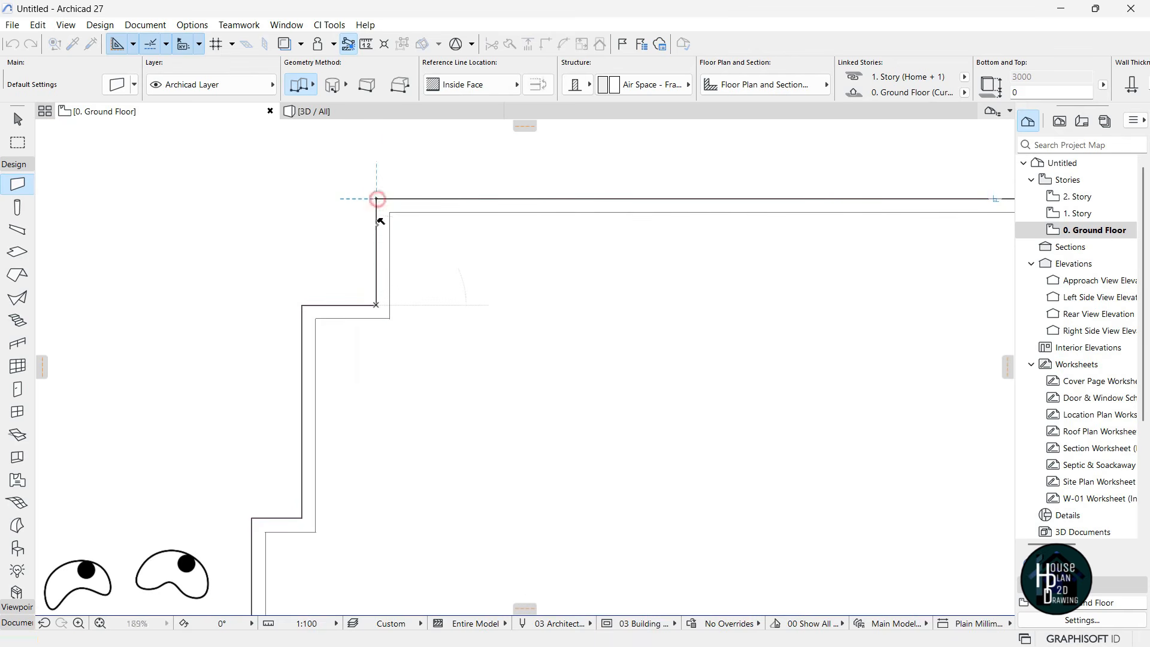
scroll(419, 192, down, 5)
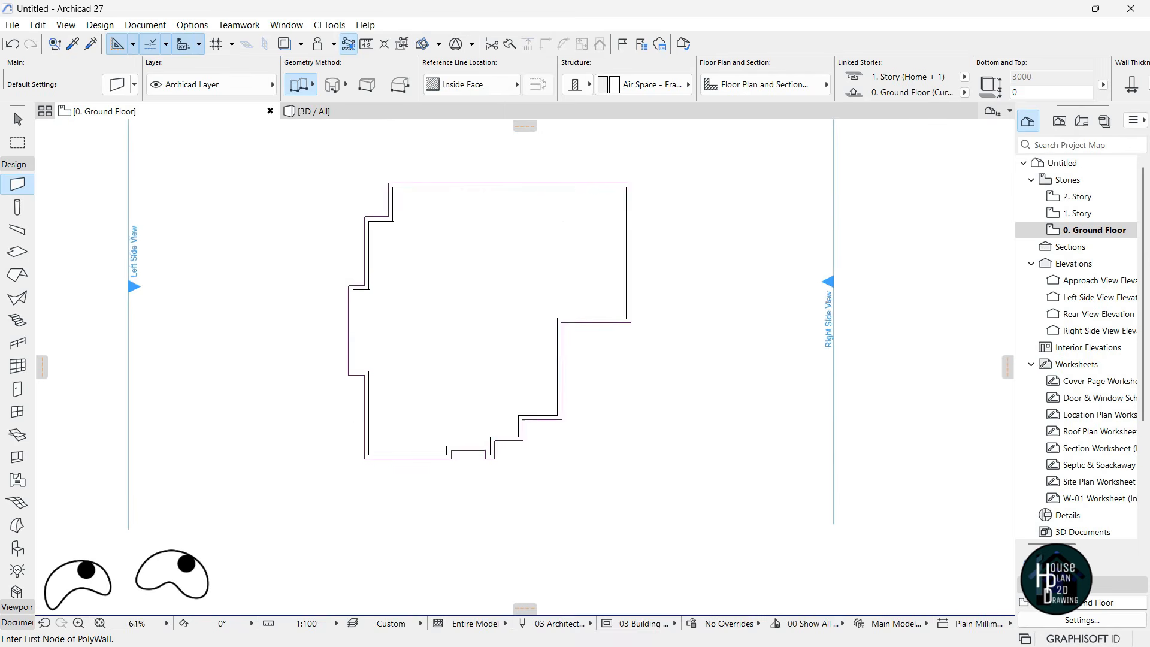
scroll(564, 221, up, 1)
key(Escape)
Examine the exterior walls in the 3D perspective by flying around the model
click(329, 112)
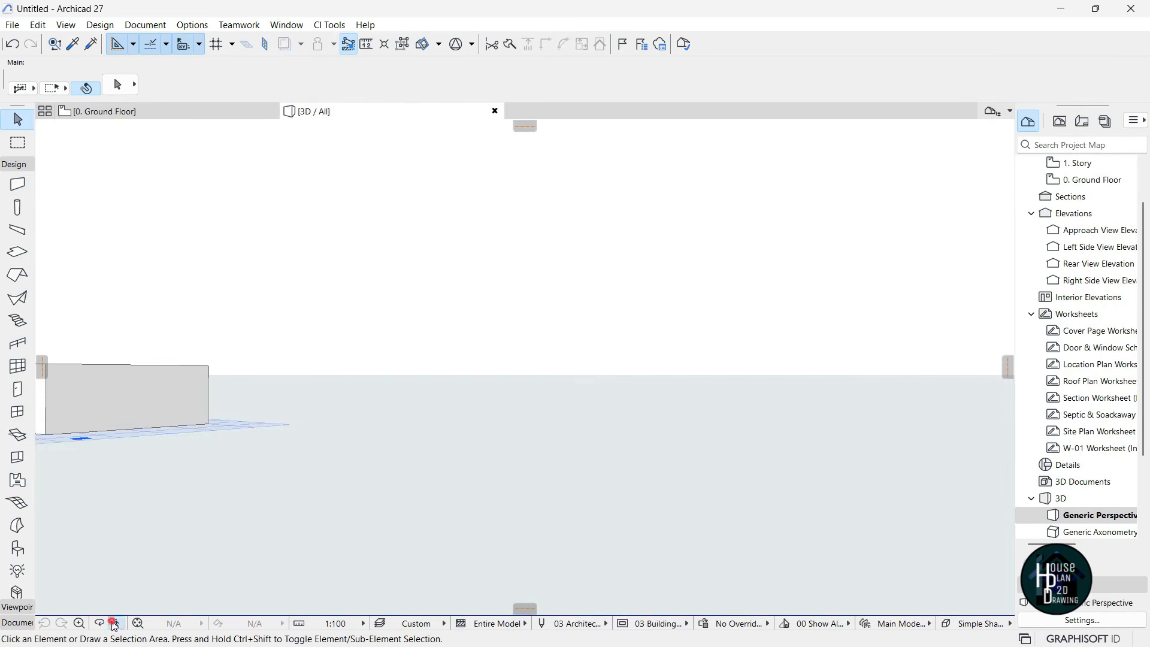
click(114, 624)
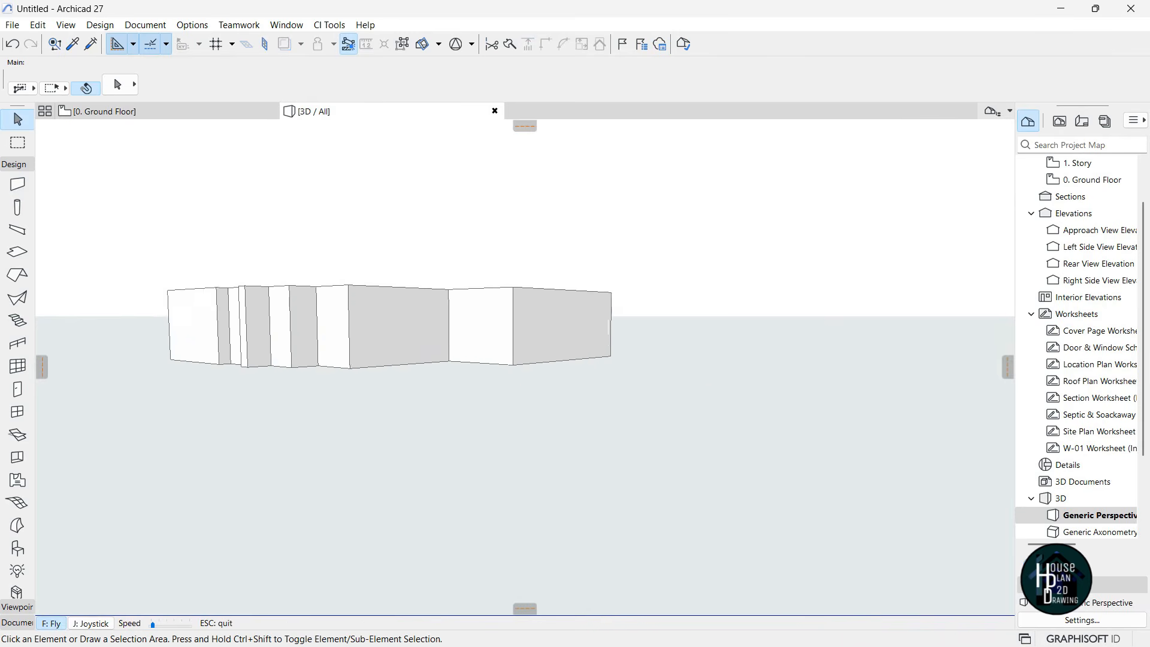
key(Up)
key(Left)
key(Up)
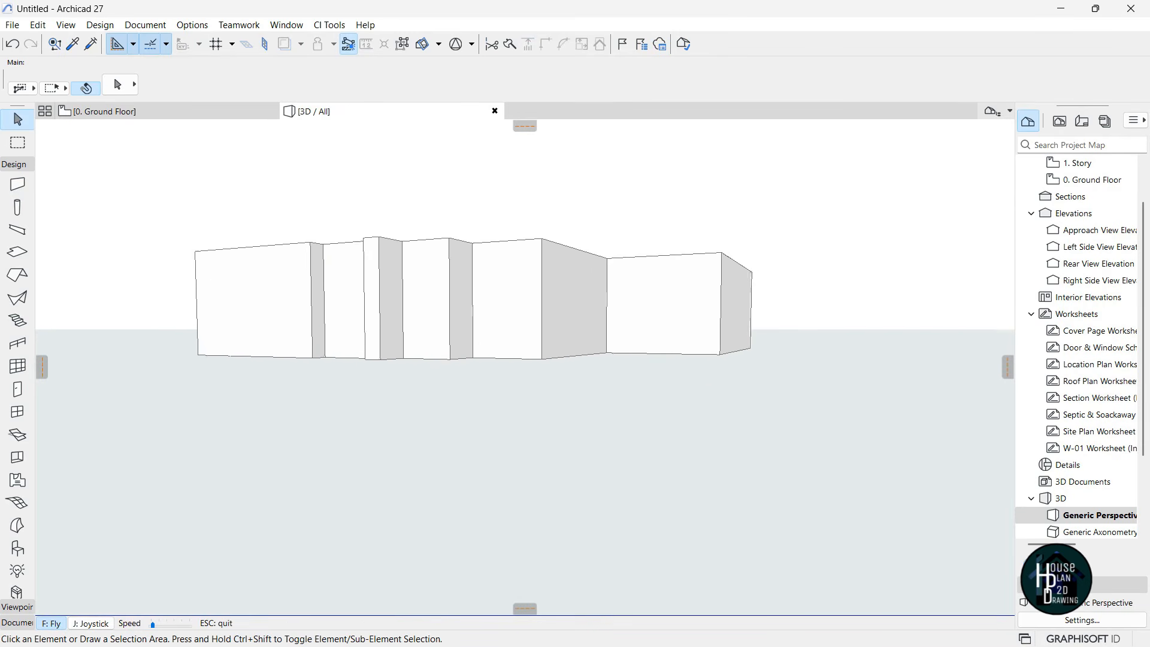
key(Up)
key(Down)
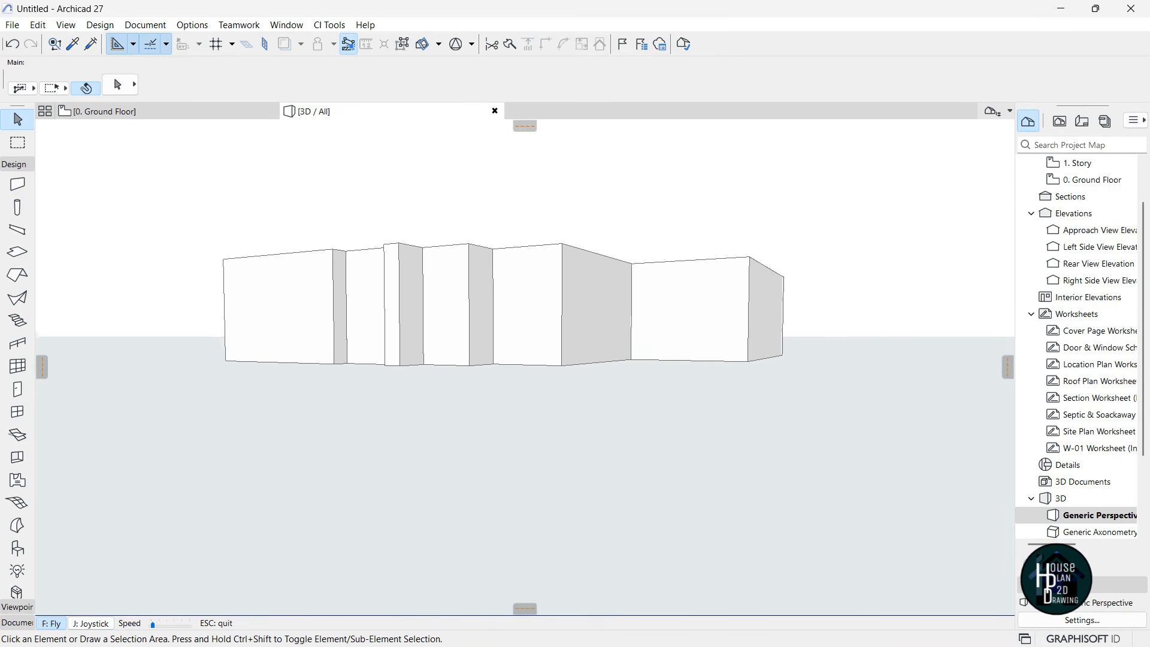
key(Left)
key(Up)
key(Page_Up)
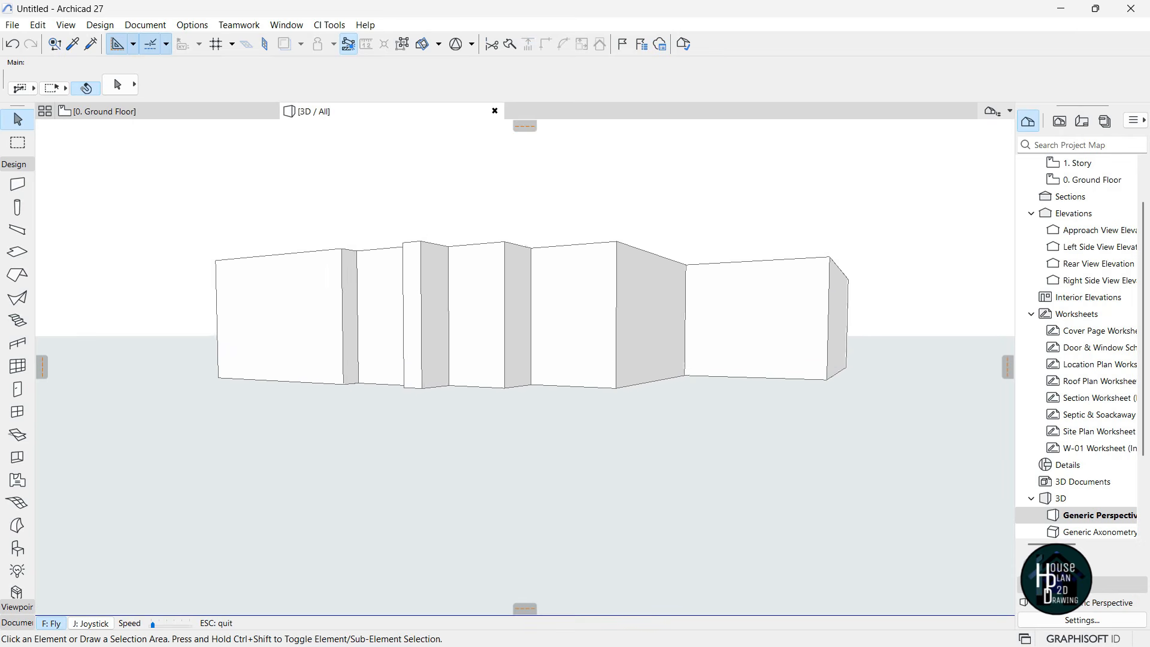
key(Down)
key(Escape)
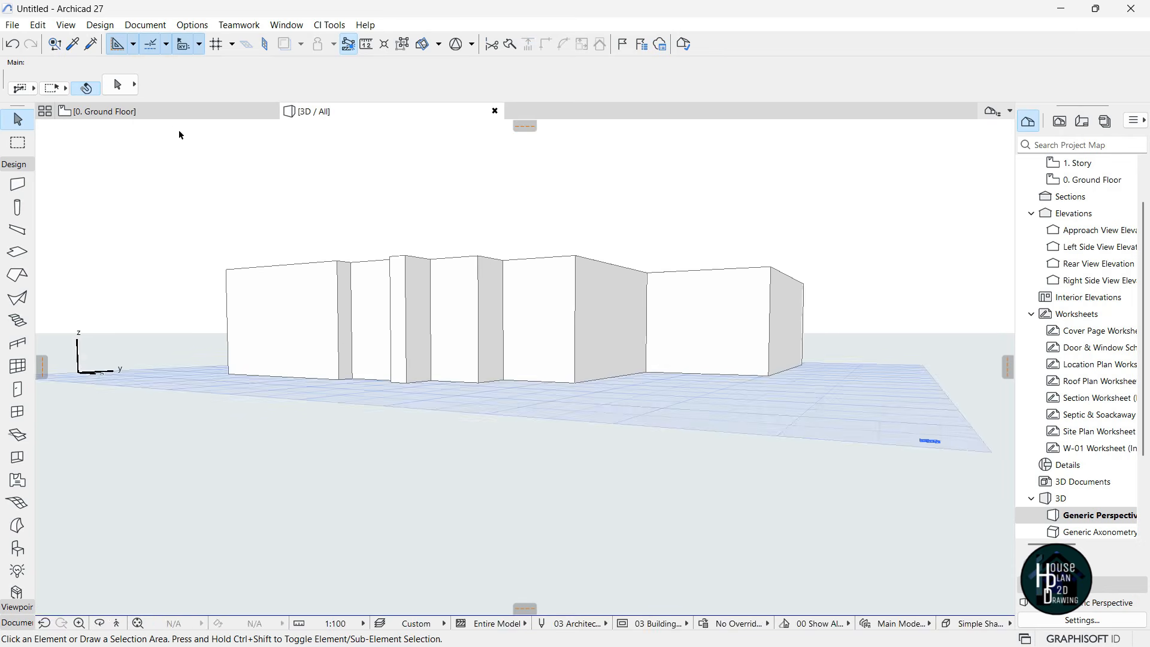
Return to the ground floor plan and place a rectangular marquee around the whole building
click(150, 112)
scroll(533, 335, down, 3)
scroll(515, 371, up, 2)
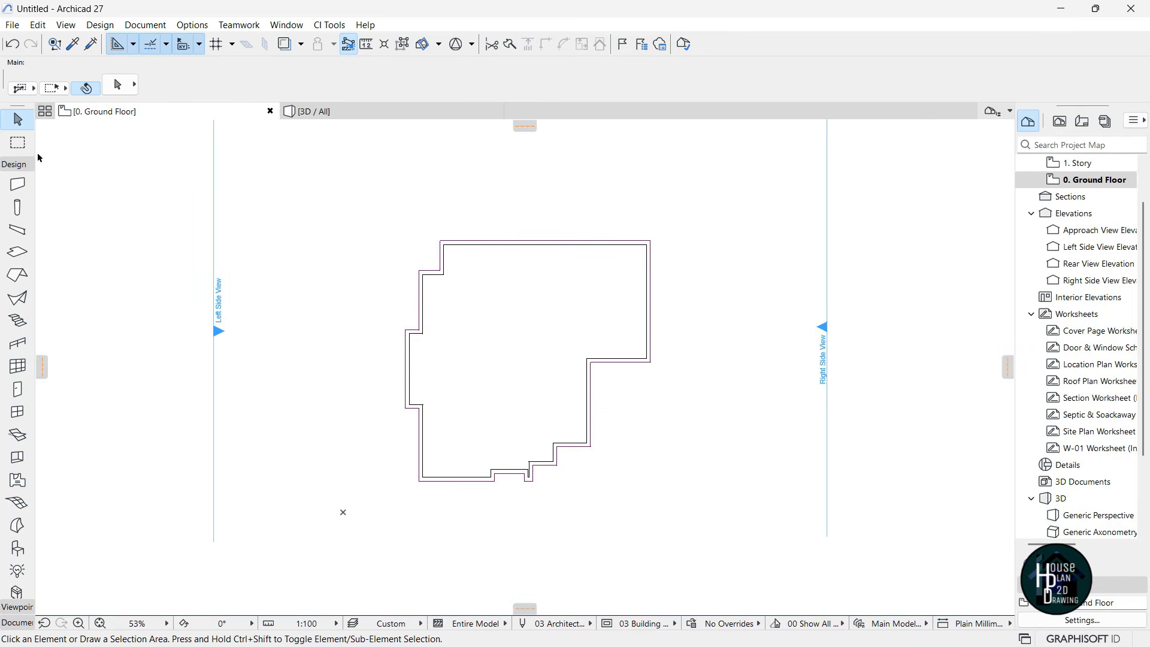
click(17, 143)
click(339, 205)
click(720, 515)
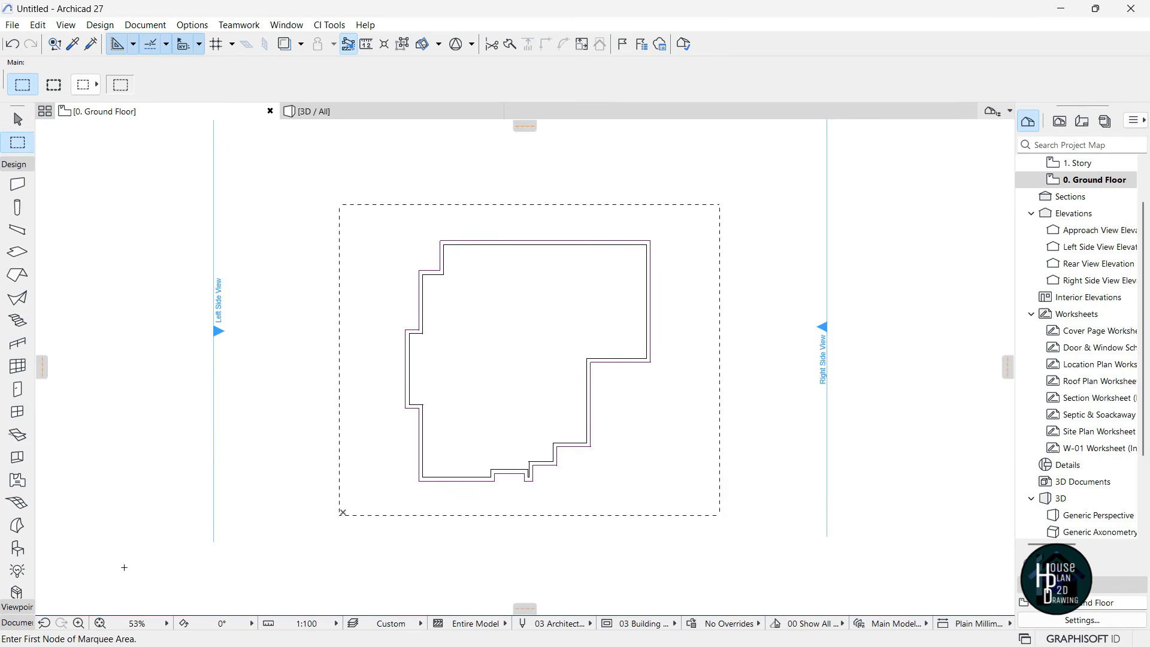
Select all outline lines within the marquee and move them horizontally to the right, beyond the Right Side View marker
click(18, 623)
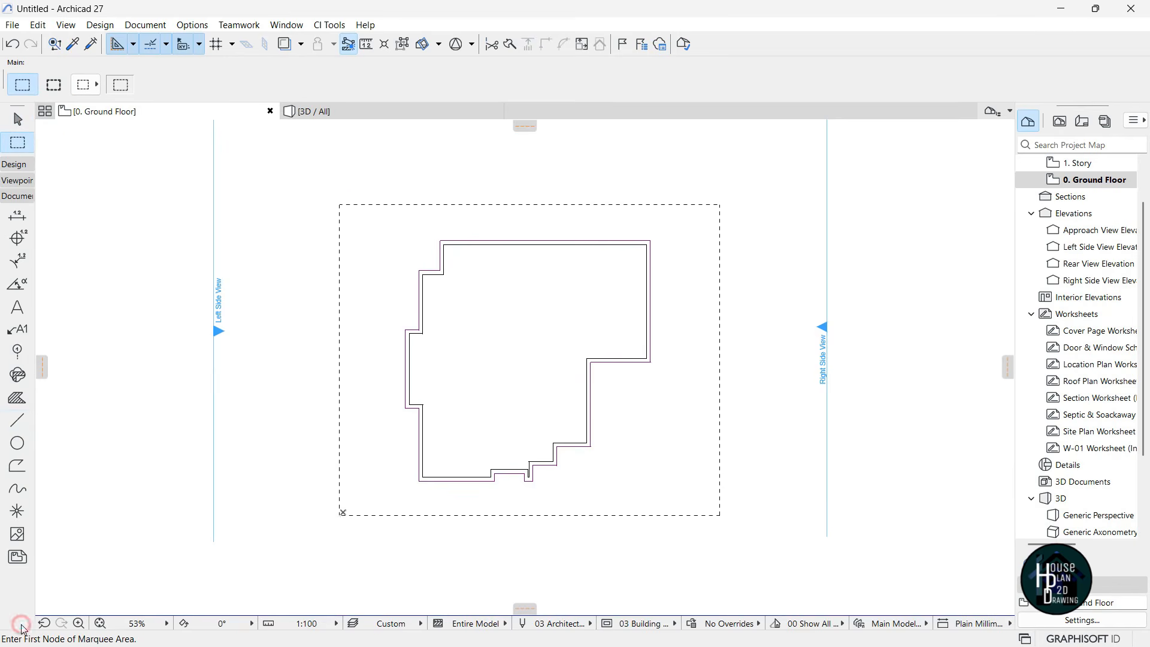
click(17, 420)
key(ctrl+a)
key(ctrl+d)
click(470, 439)
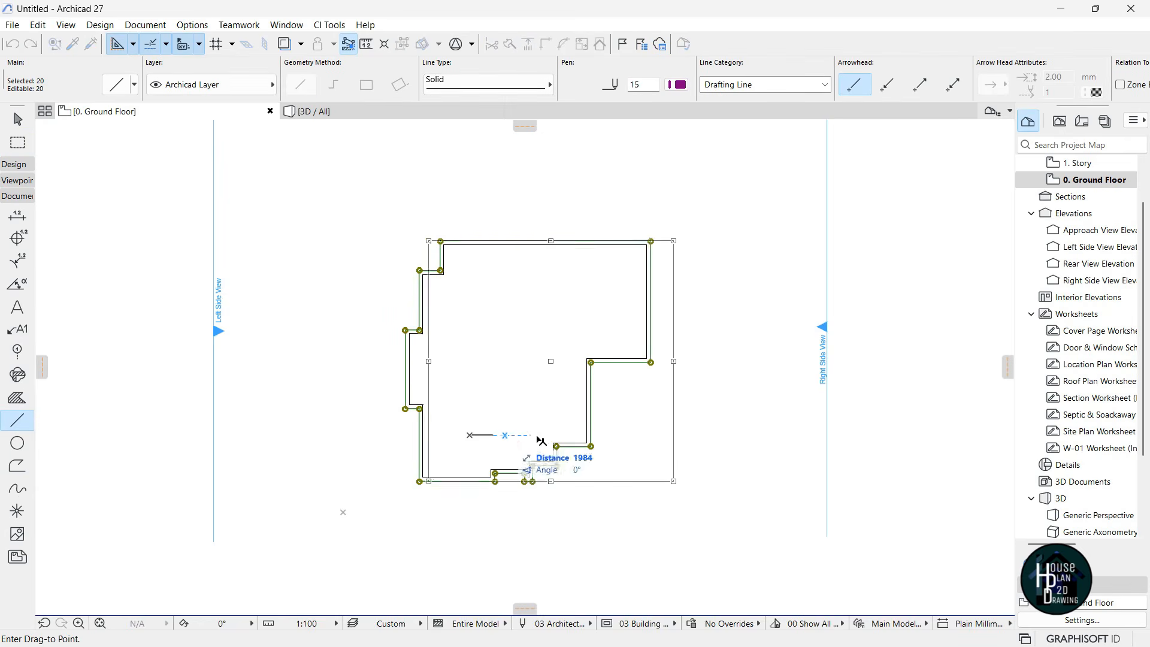
scroll(506, 403, down, 3)
scroll(508, 397, up, 1)
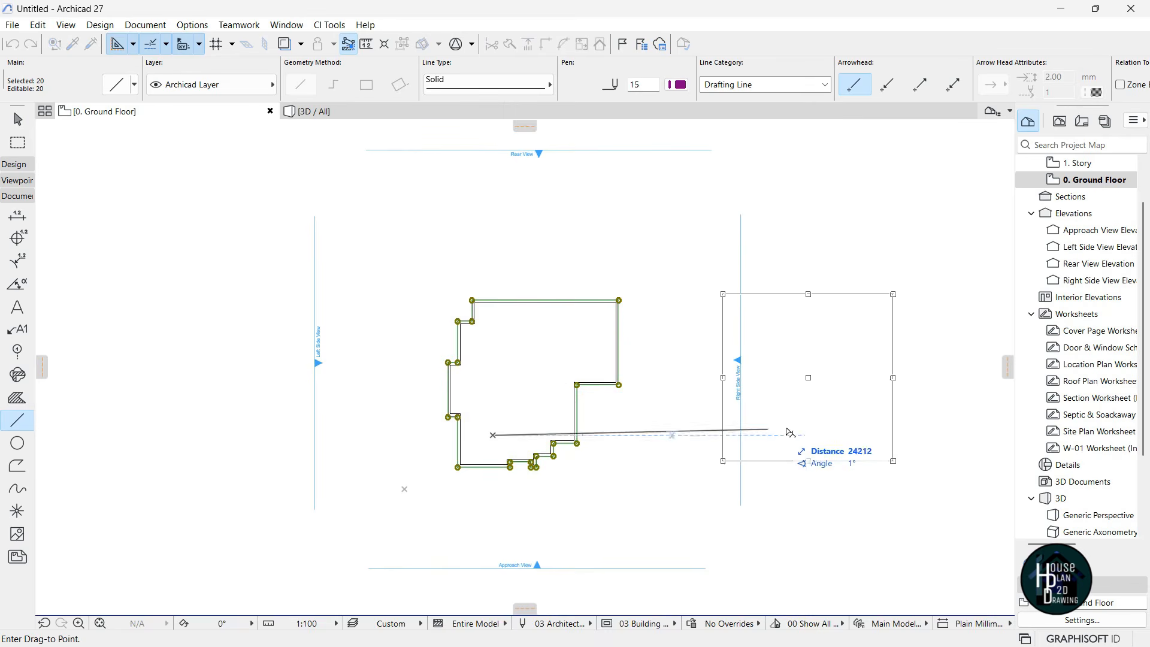
click(808, 438)
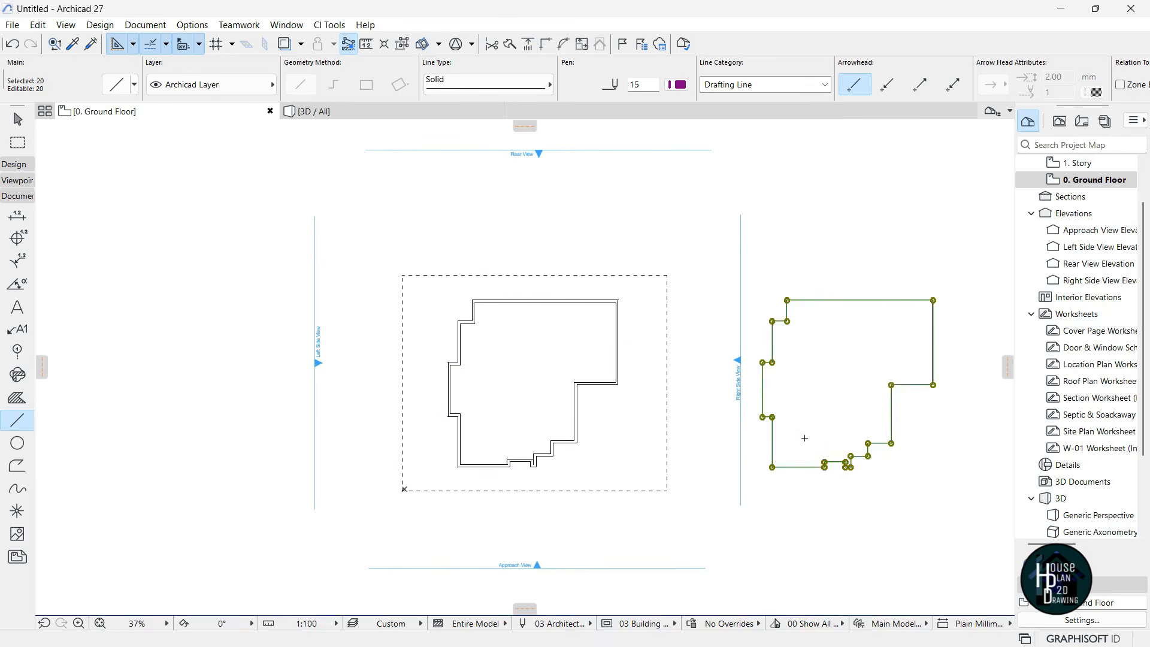
Deselect the moved outline lines and compare the exterior walls with the separated outline in plan and 3D
key(Escape)
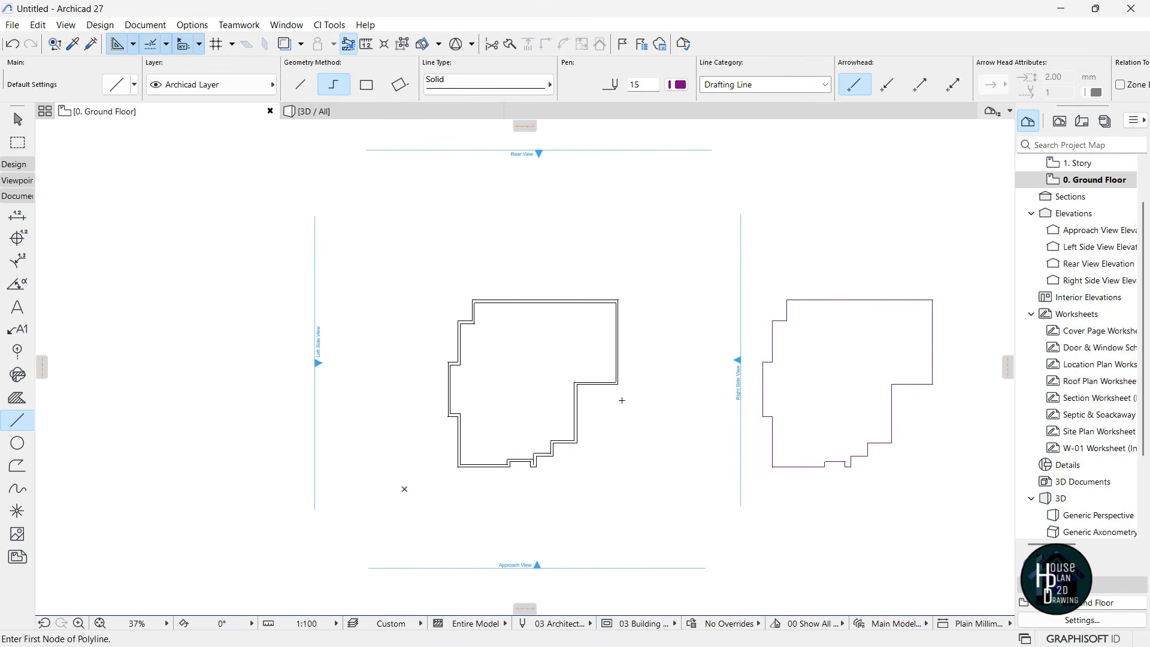
scroll(613, 426, up, 2)
scroll(489, 315, down, 2)
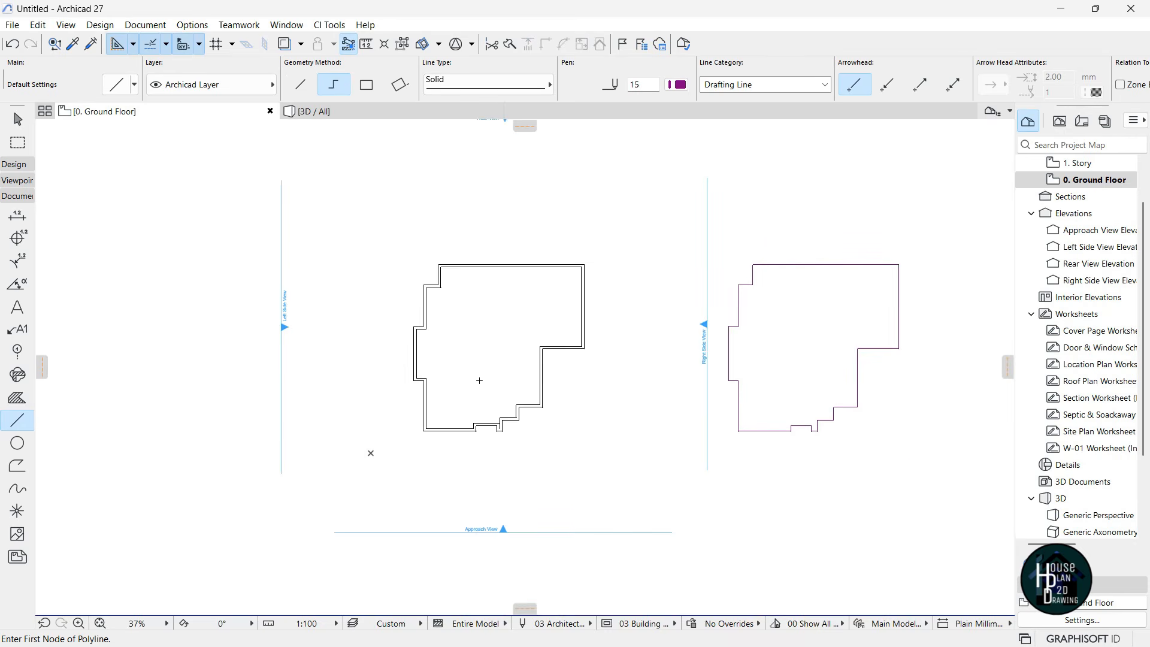
scroll(441, 432, up, 1)
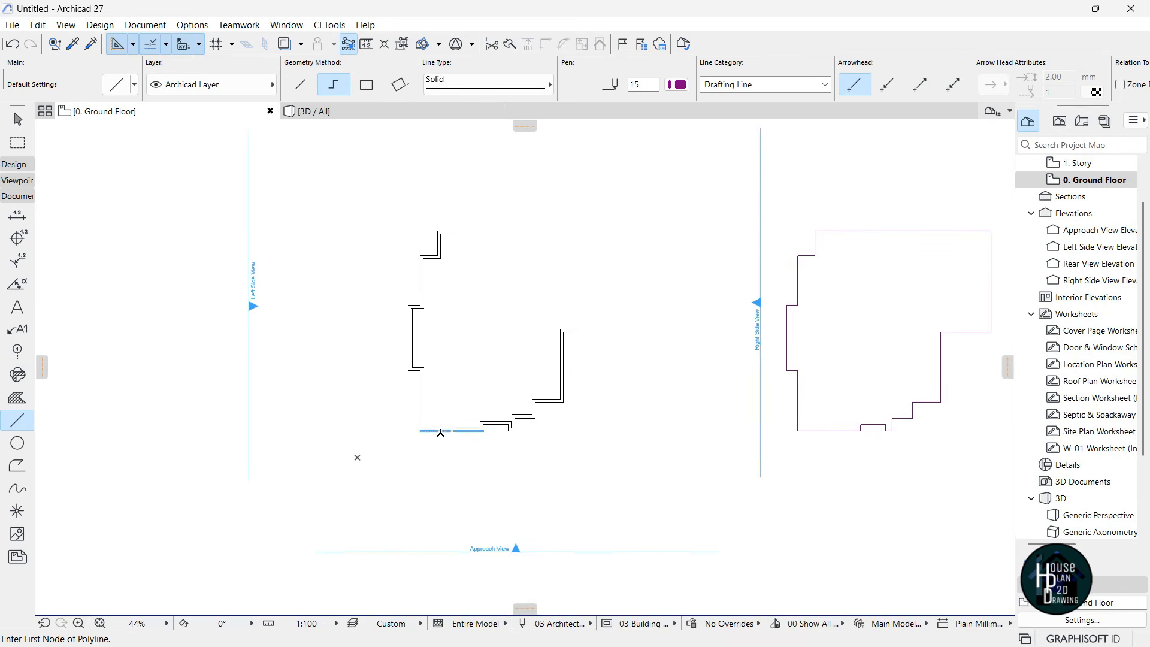
key(Escape)
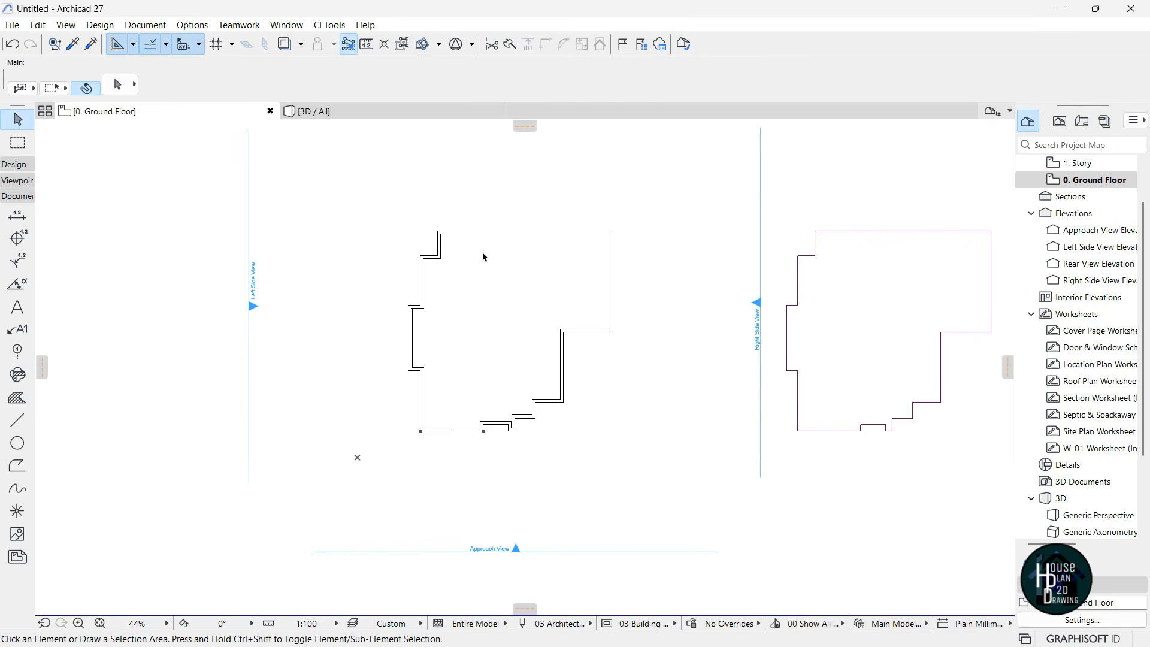
click(345, 116)
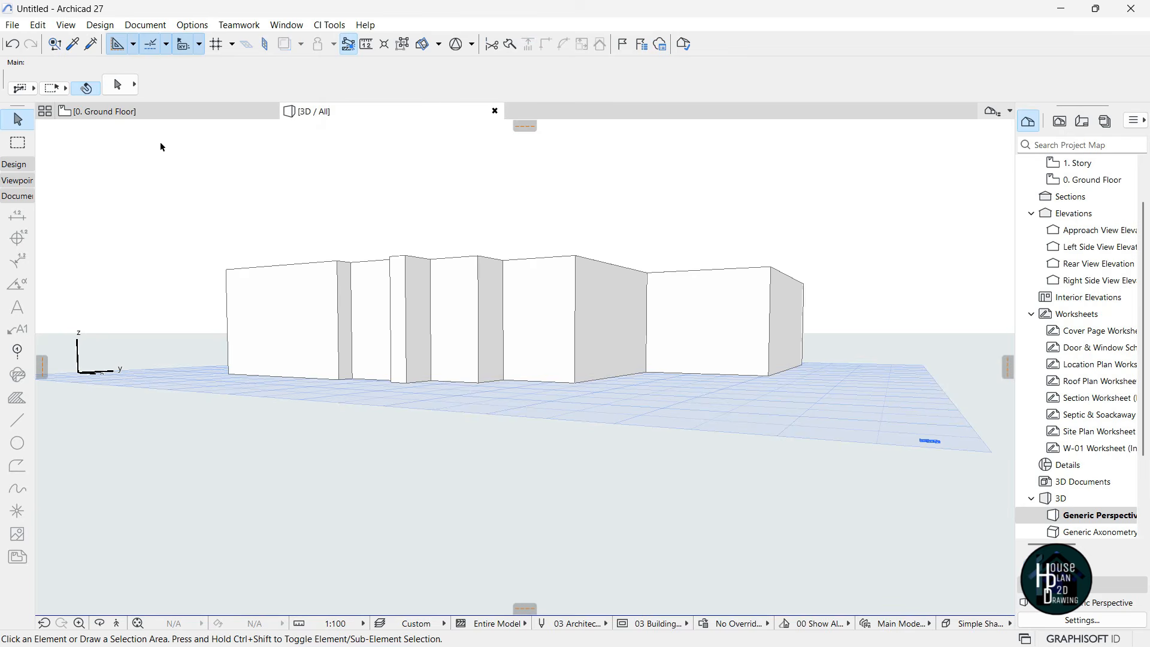
click(146, 112)
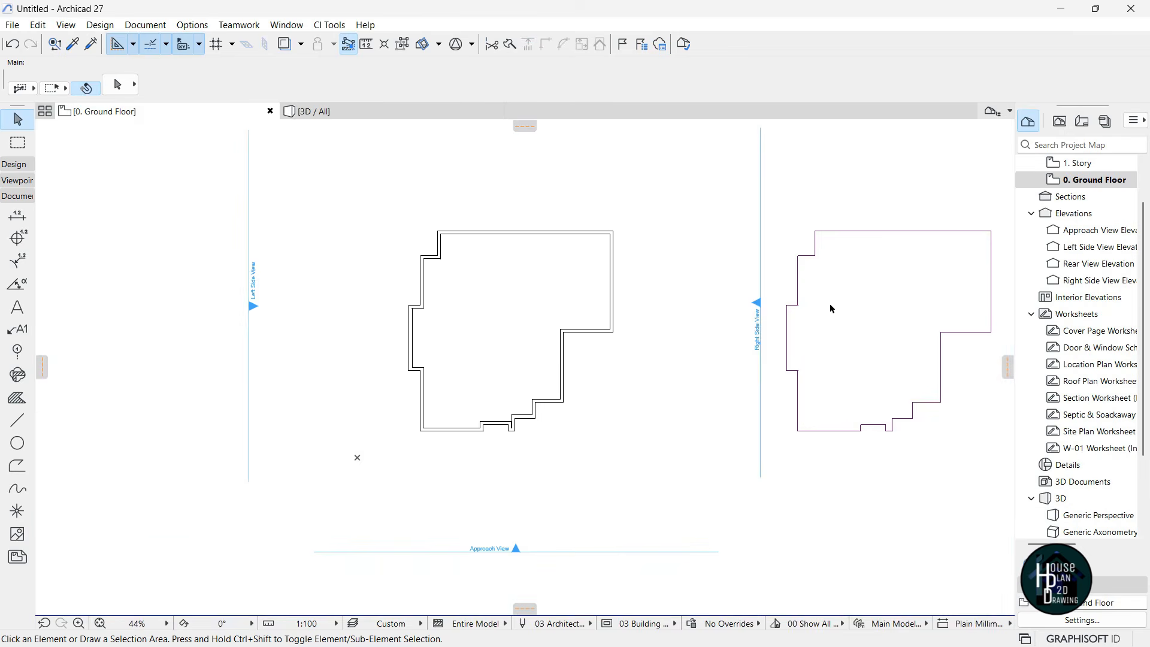
middle_drag(794, 341, 597, 325)
scroll(728, 322, down, 1)
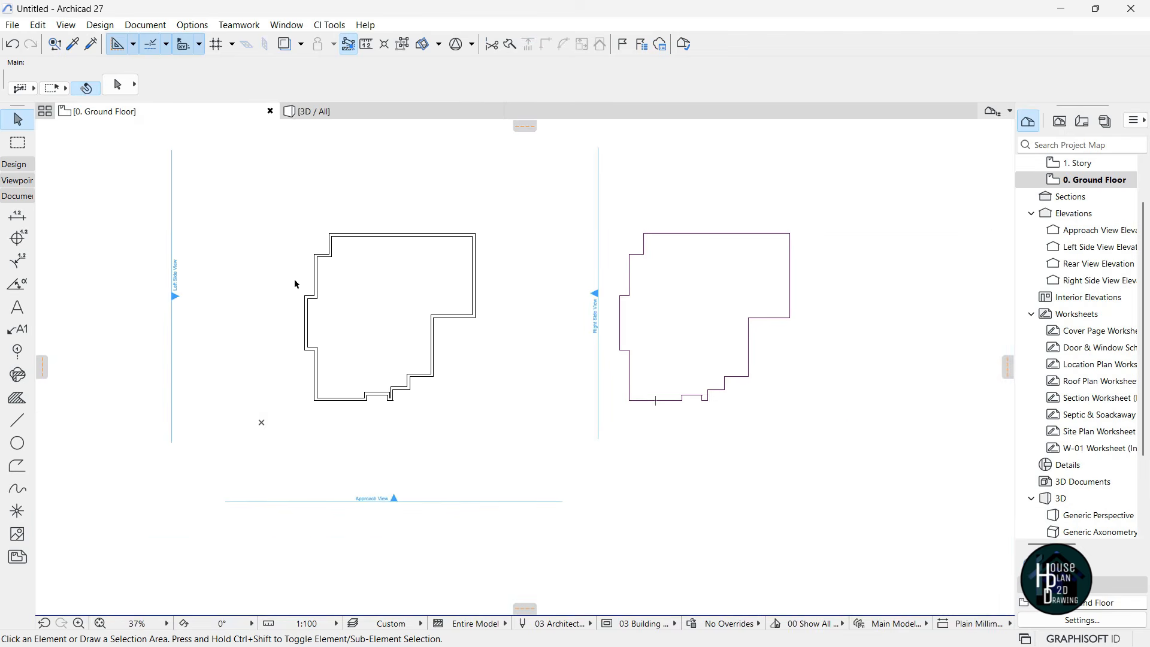
scroll(612, 309, up, 2)
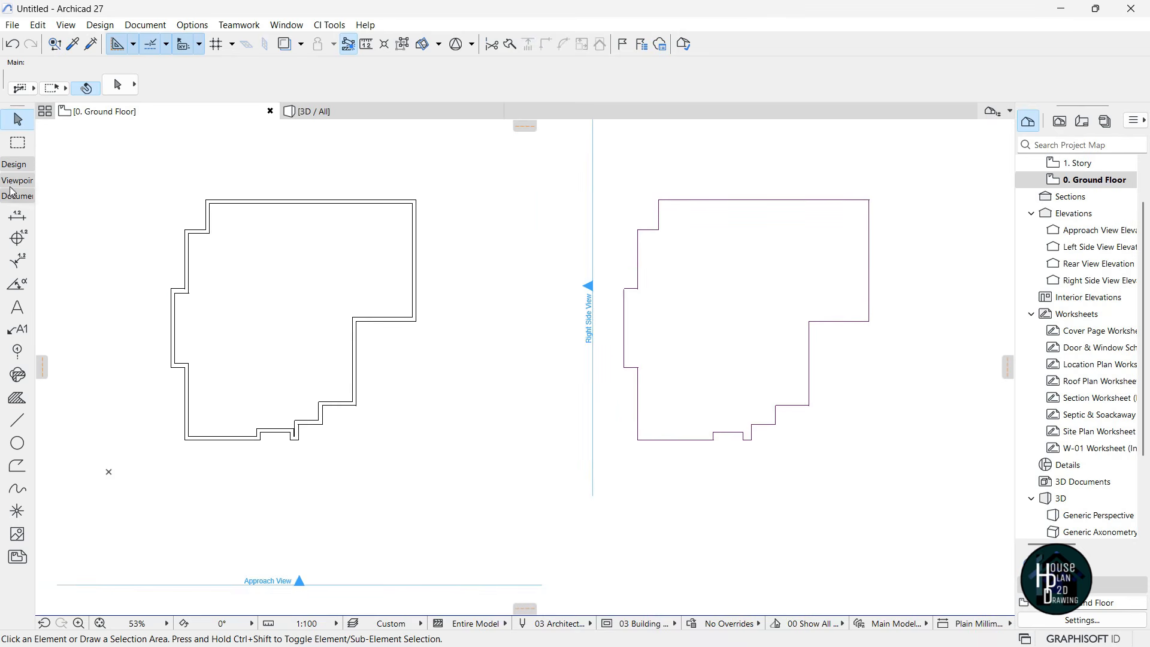
Configure the slab defaults with a 150 mm thickness and Paint - Titanium White as the edge surface override
click(16, 166)
click(17, 252)
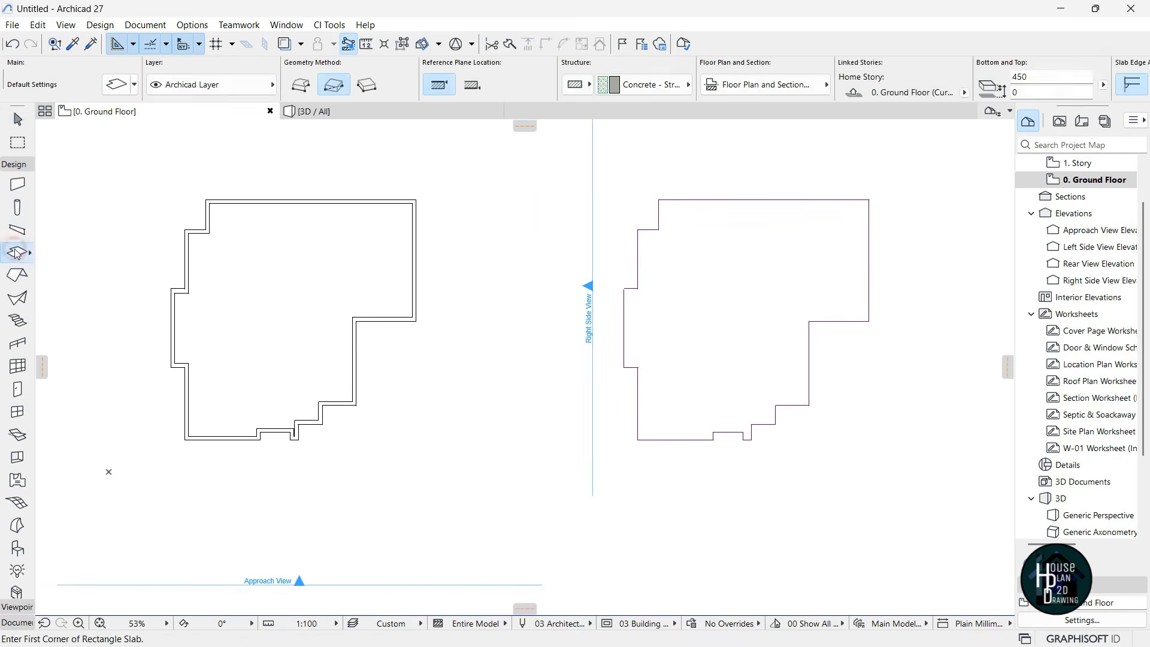
click(117, 85)
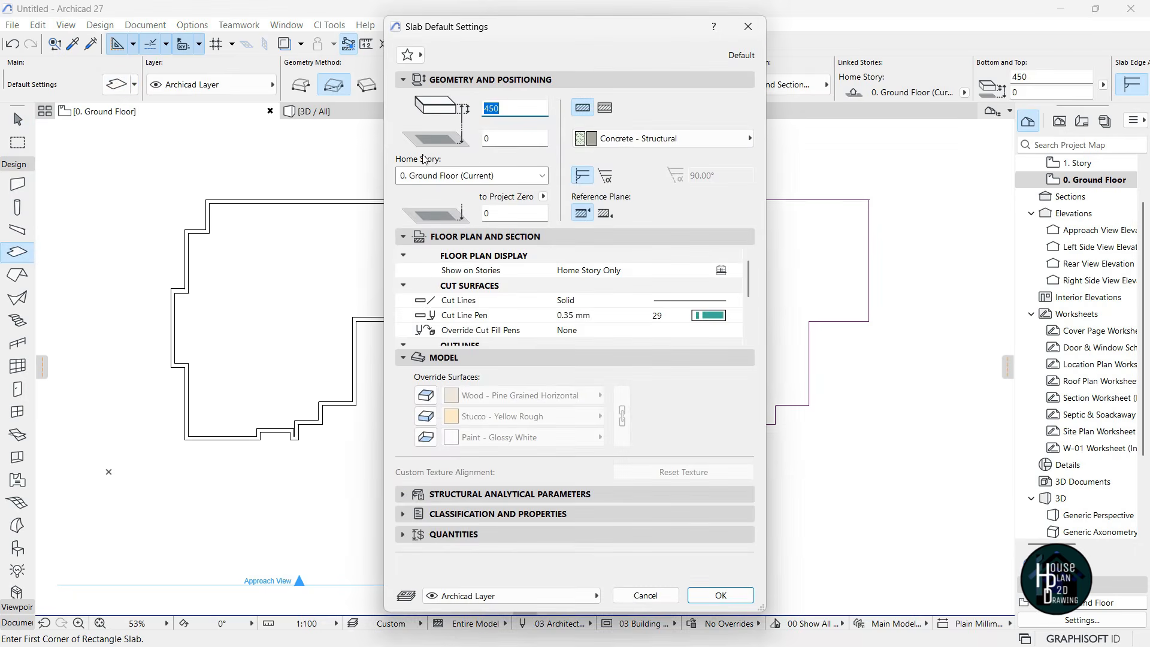
text(1)
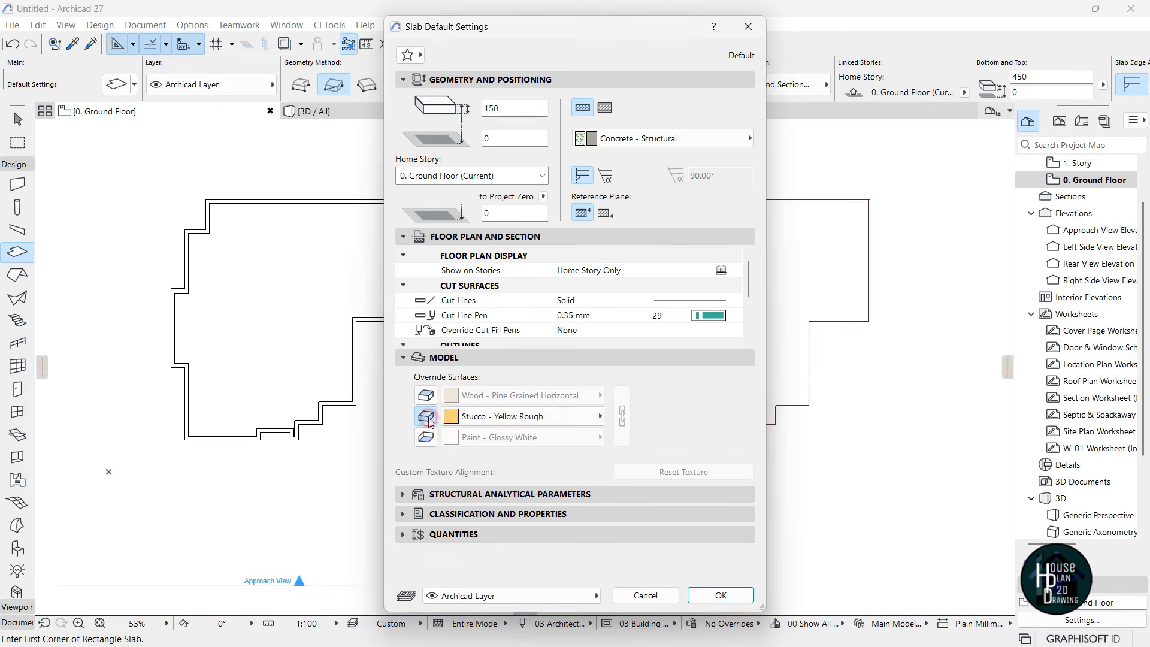
click(512, 416)
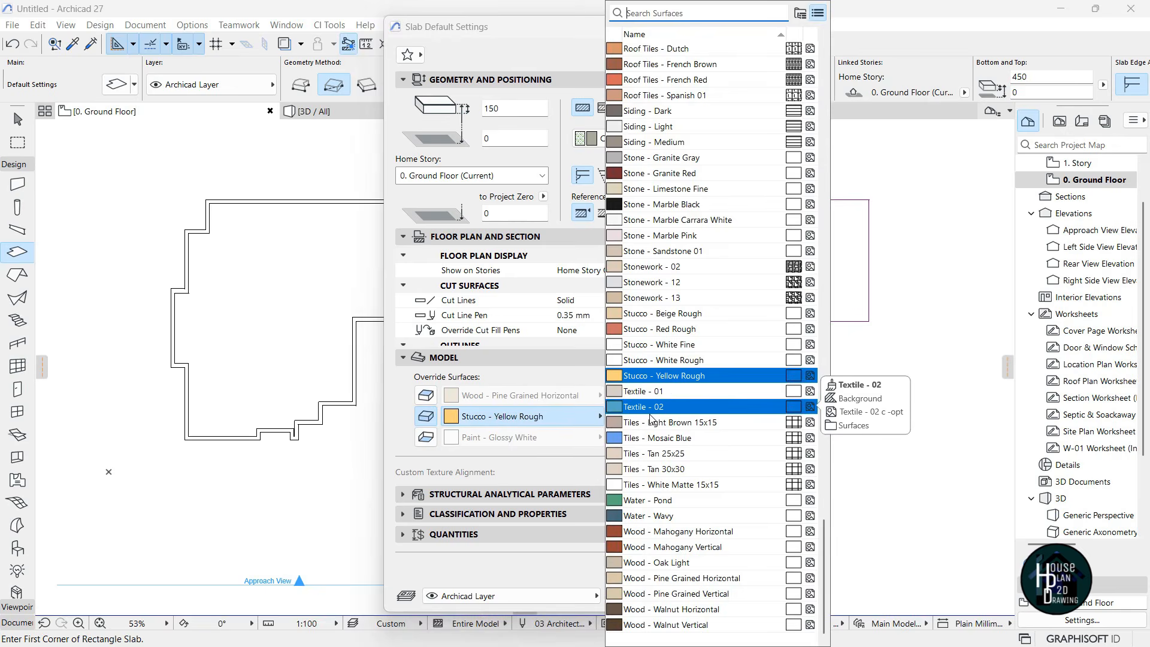
text(tit)
key(Return)
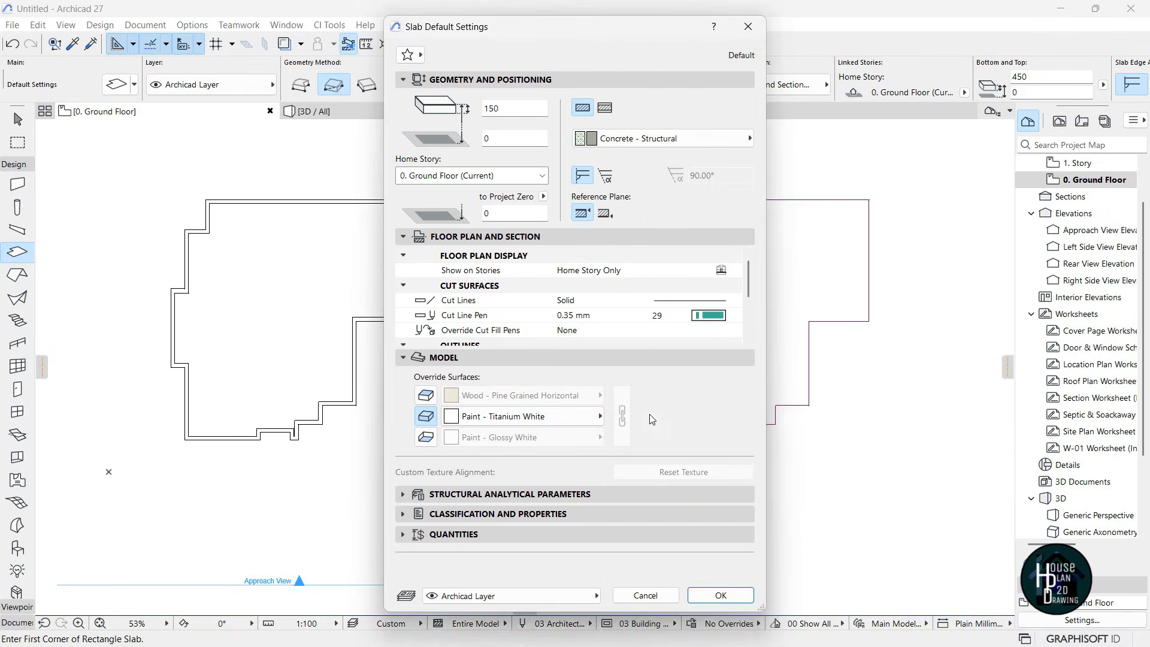
click(721, 596)
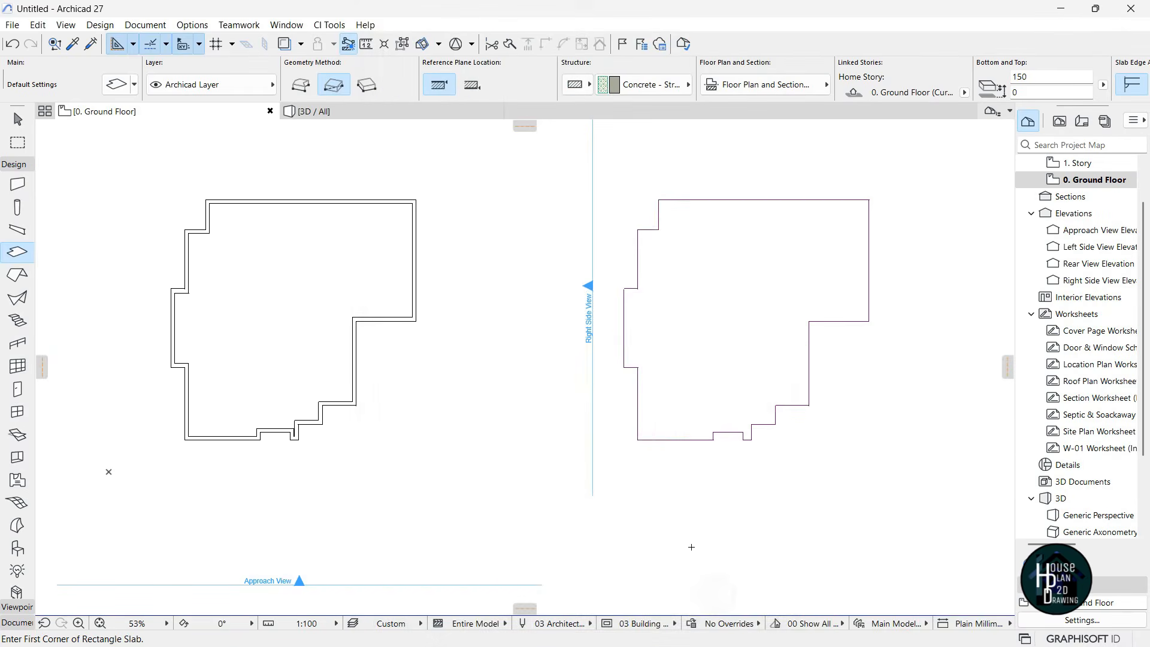
Create a slab from the separated outline beside the building using the Magic Wand, and check it in the 3D perspective
key(space)
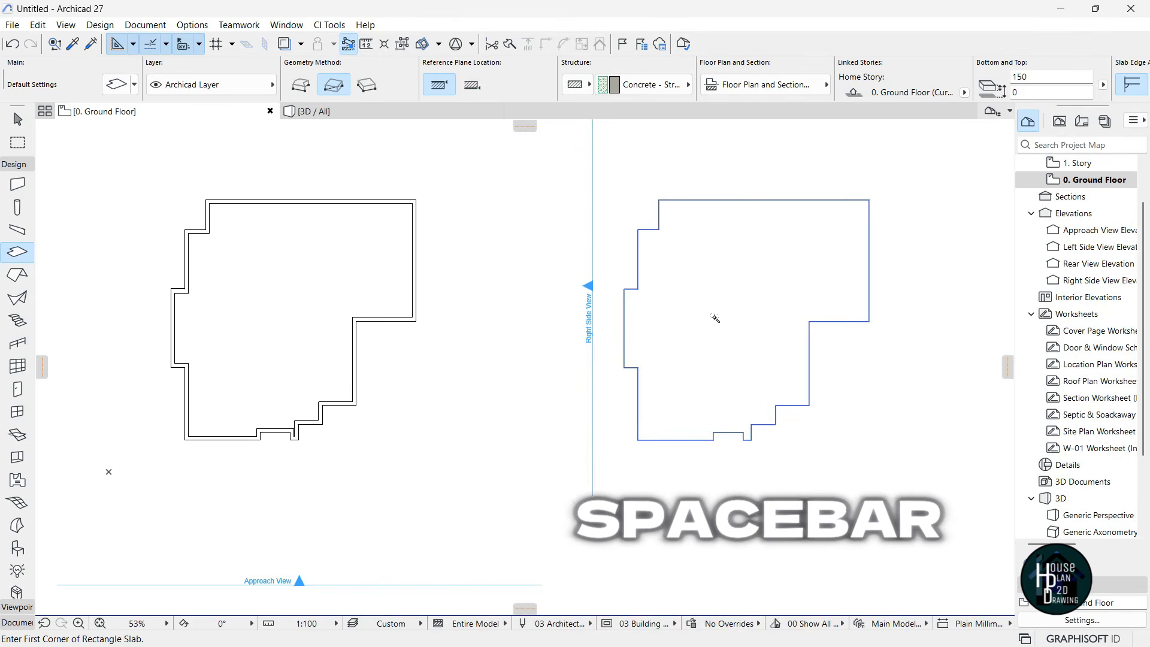
click(719, 295)
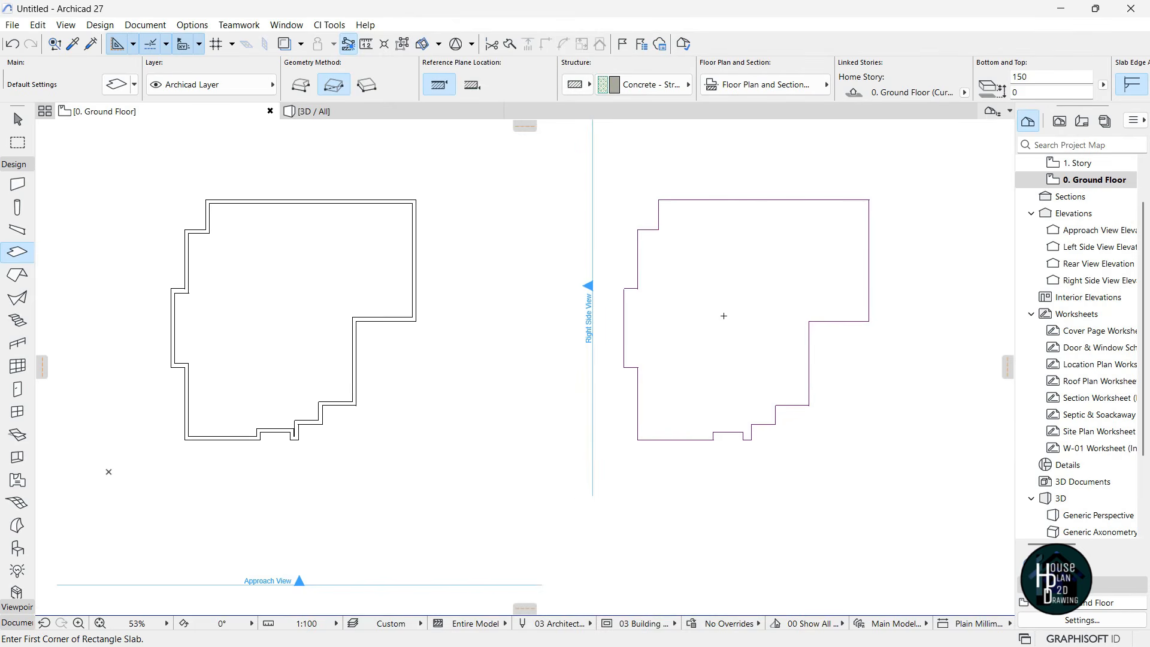
key(Escape)
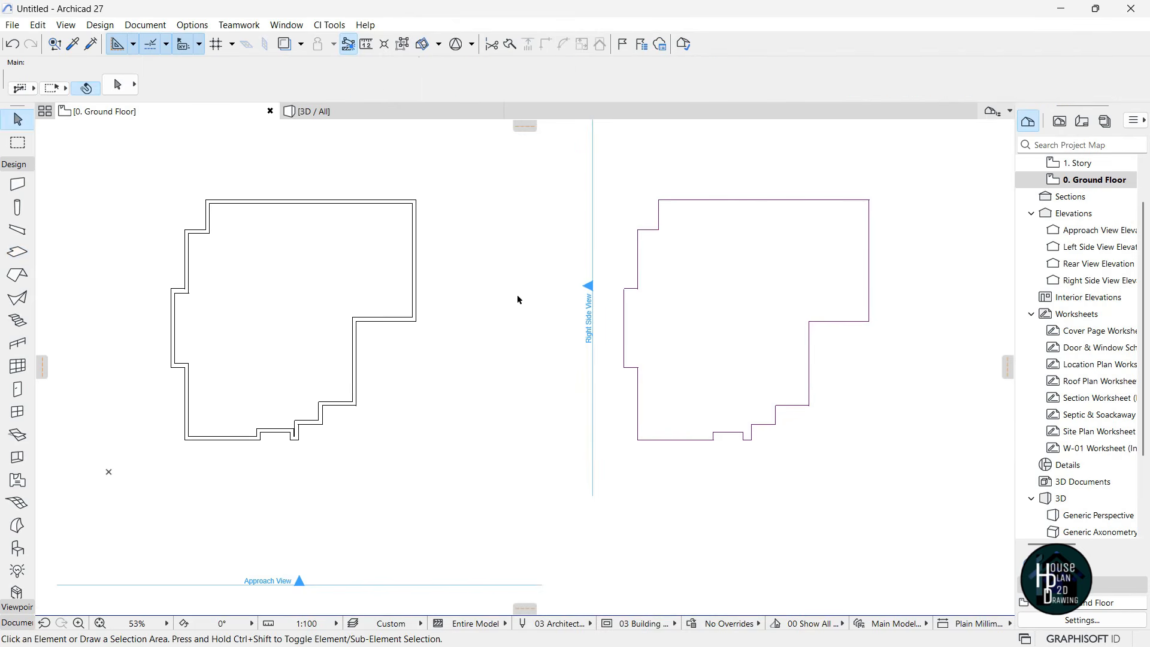
click(353, 112)
click(117, 624)
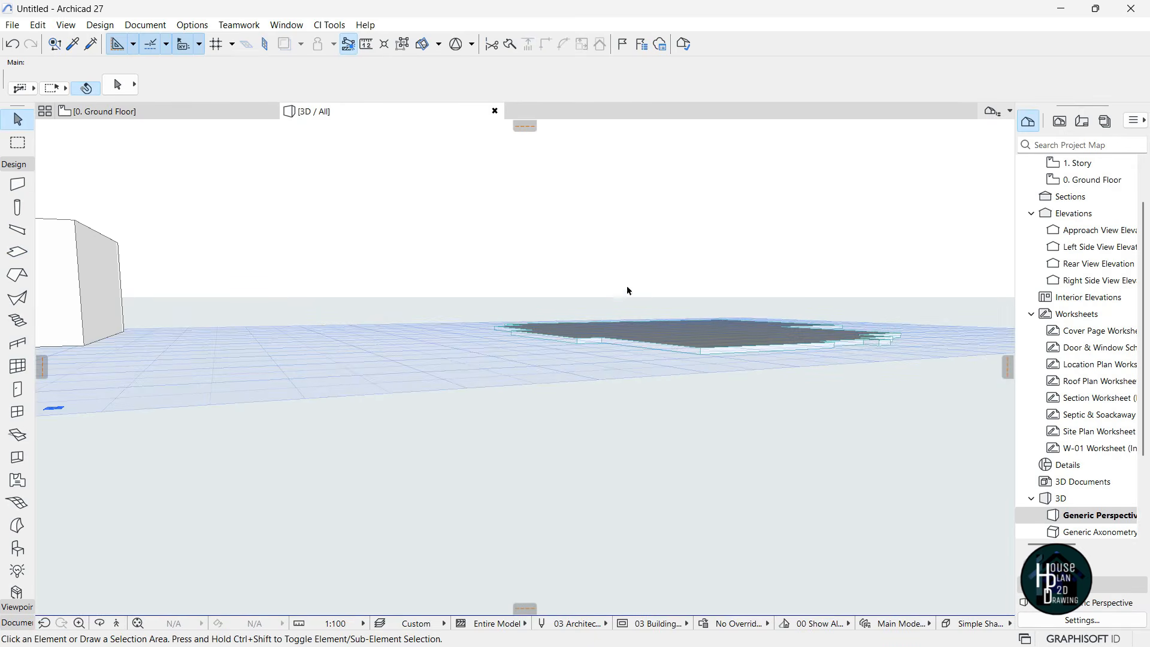
Move the slab in the ground floor plan onto the exterior walls, aligning its upper-right corner with the walls' outer corner
click(167, 112)
click(728, 260)
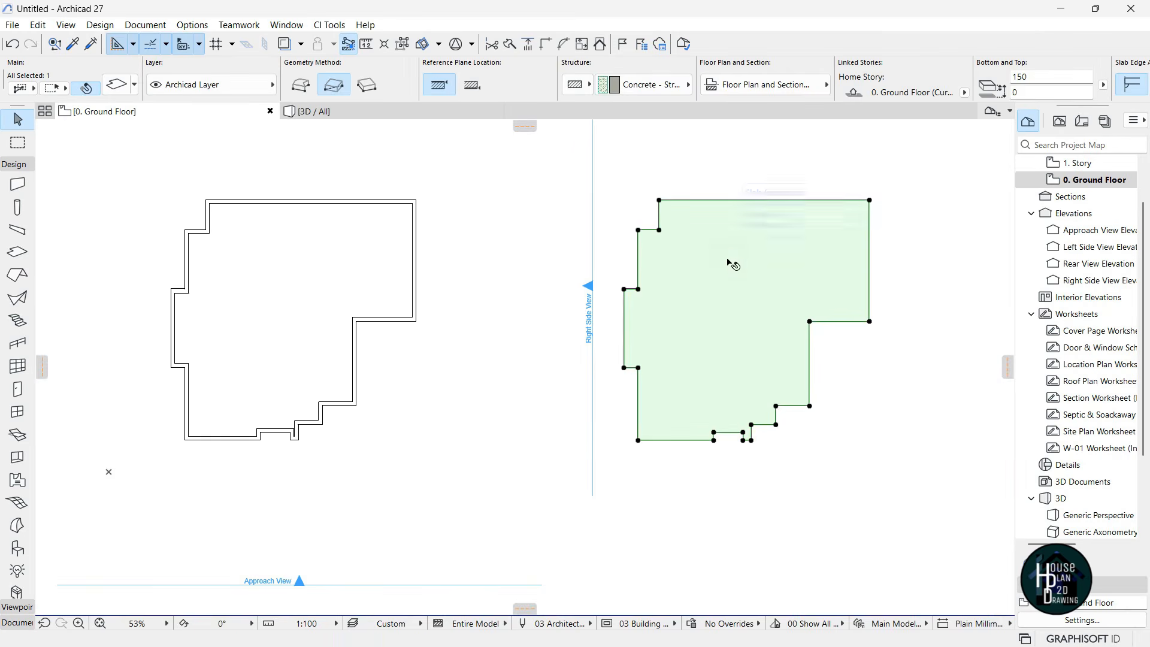
key(ctrl+d)
click(870, 201)
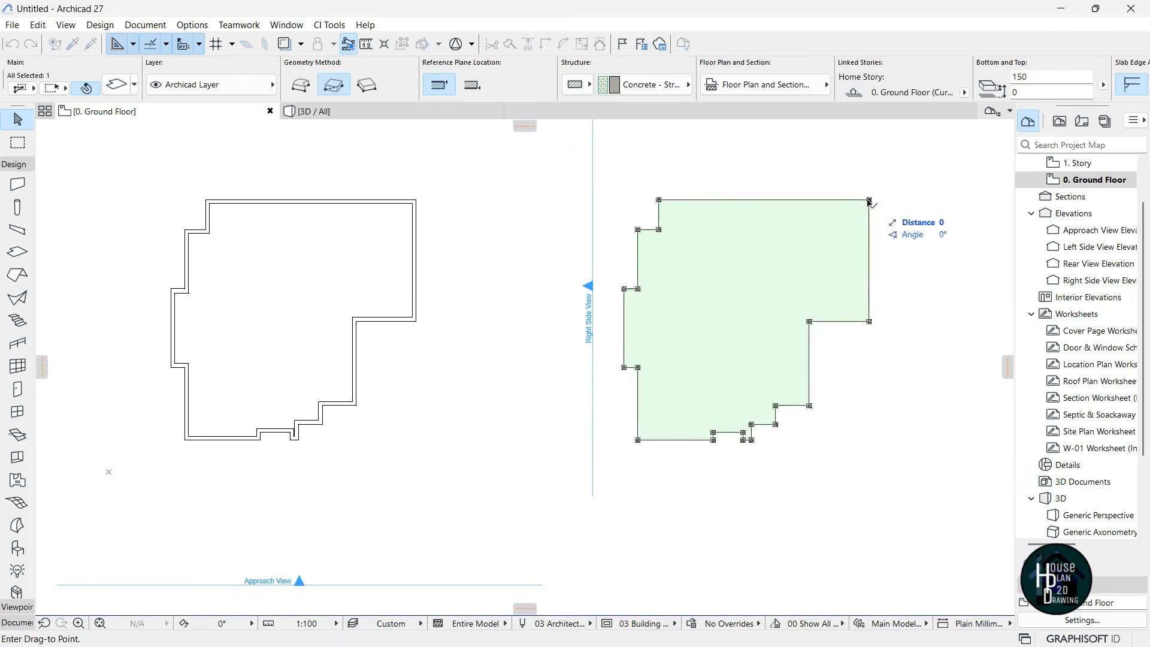
click(418, 201)
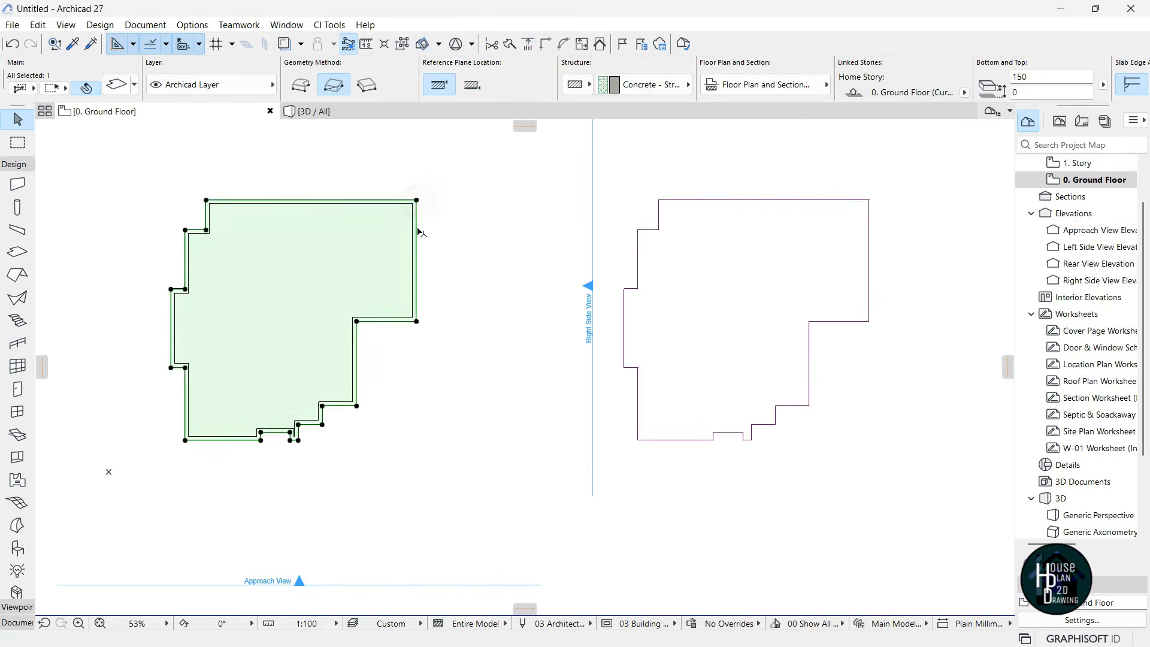
click(452, 357)
Examine the fit of the slab beneath the exterior walls by flying around the model in the 3D perspective
click(326, 117)
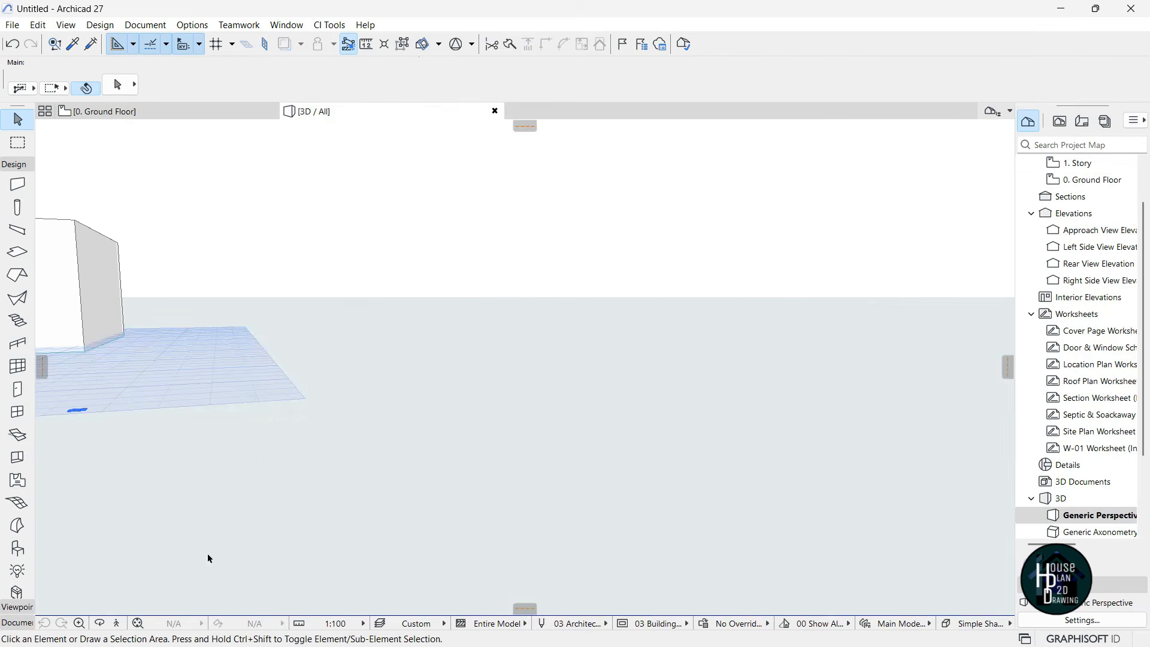
click(117, 624)
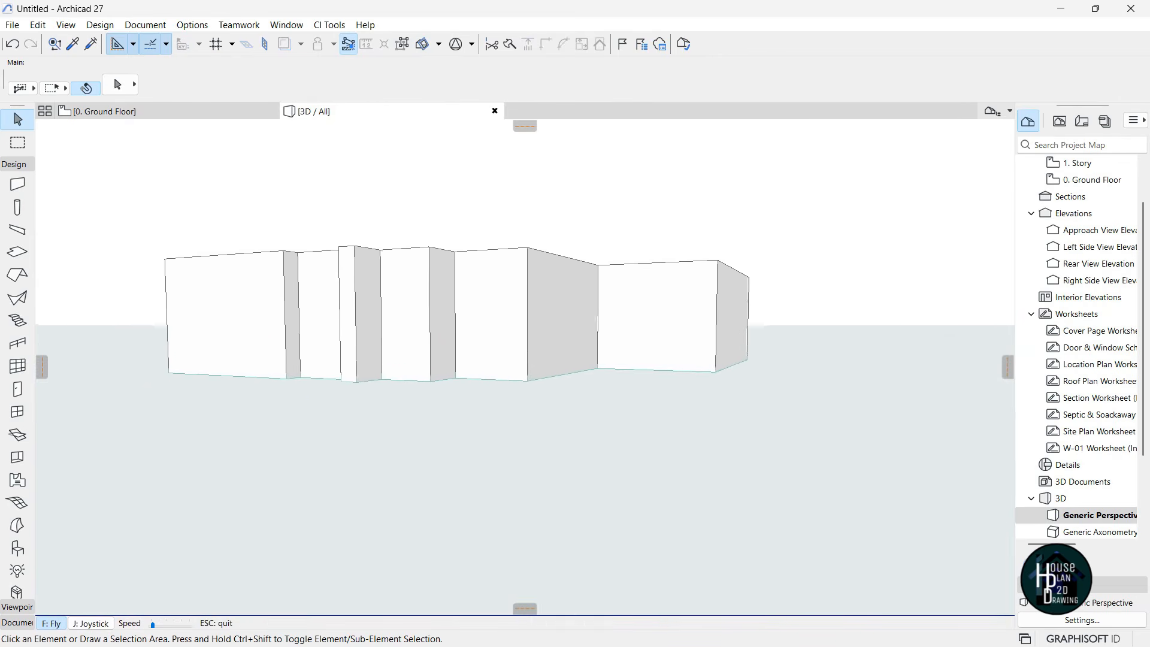
key(Right)
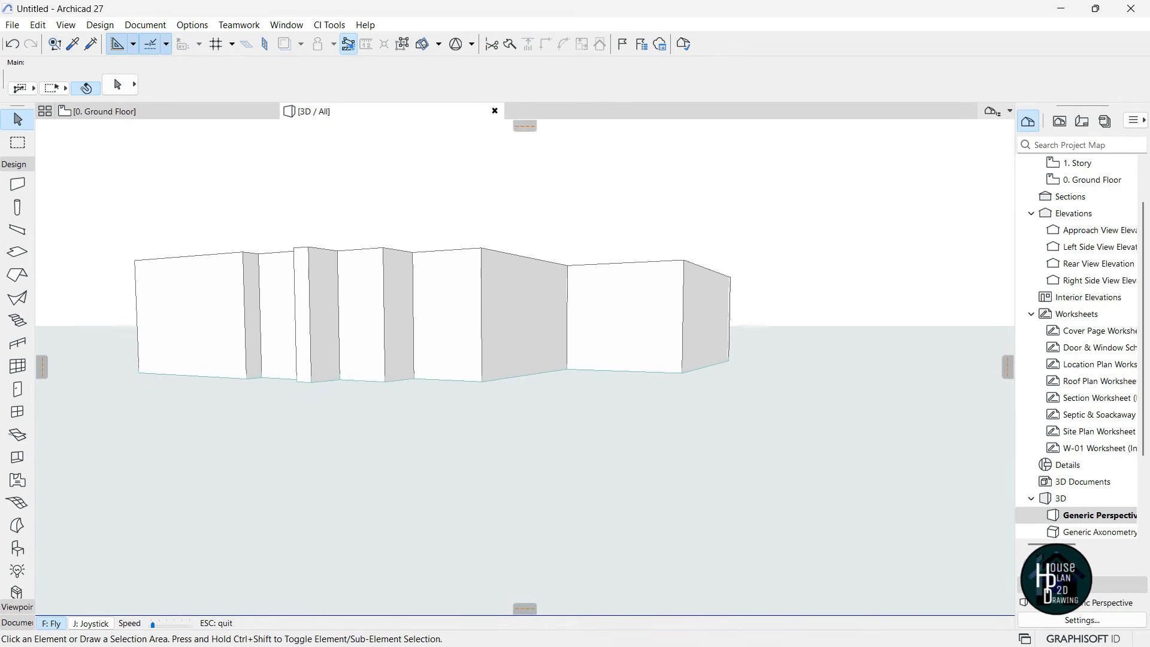
key(Down)
key(Left)
key(Page_Down)
key(Up)
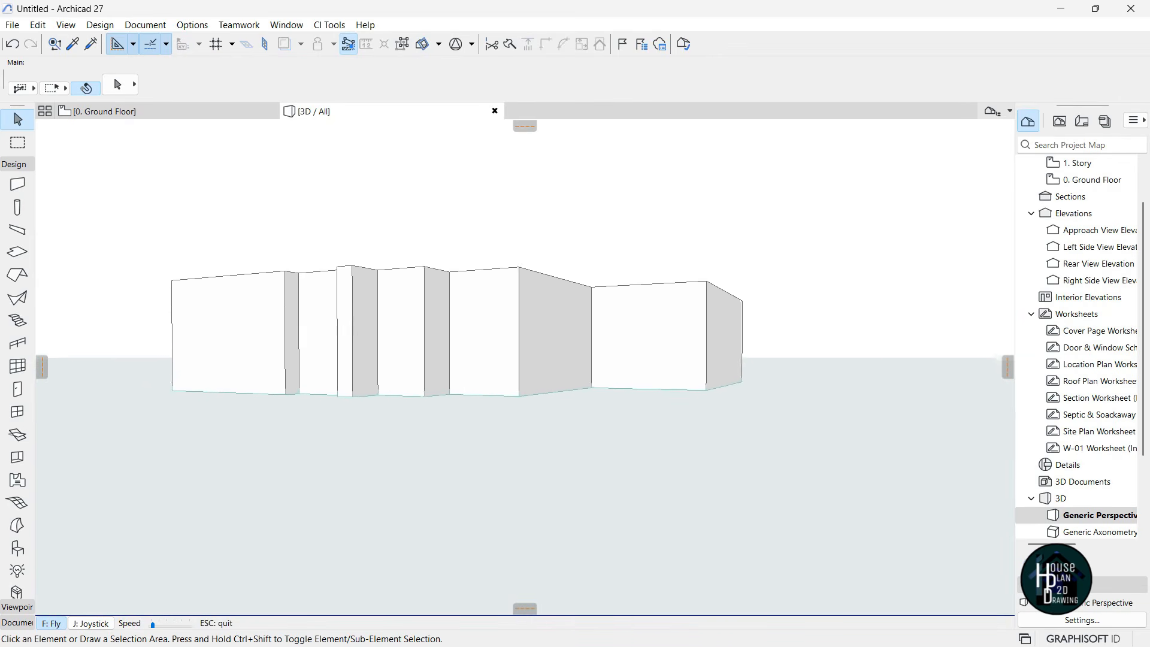
key(Escape)
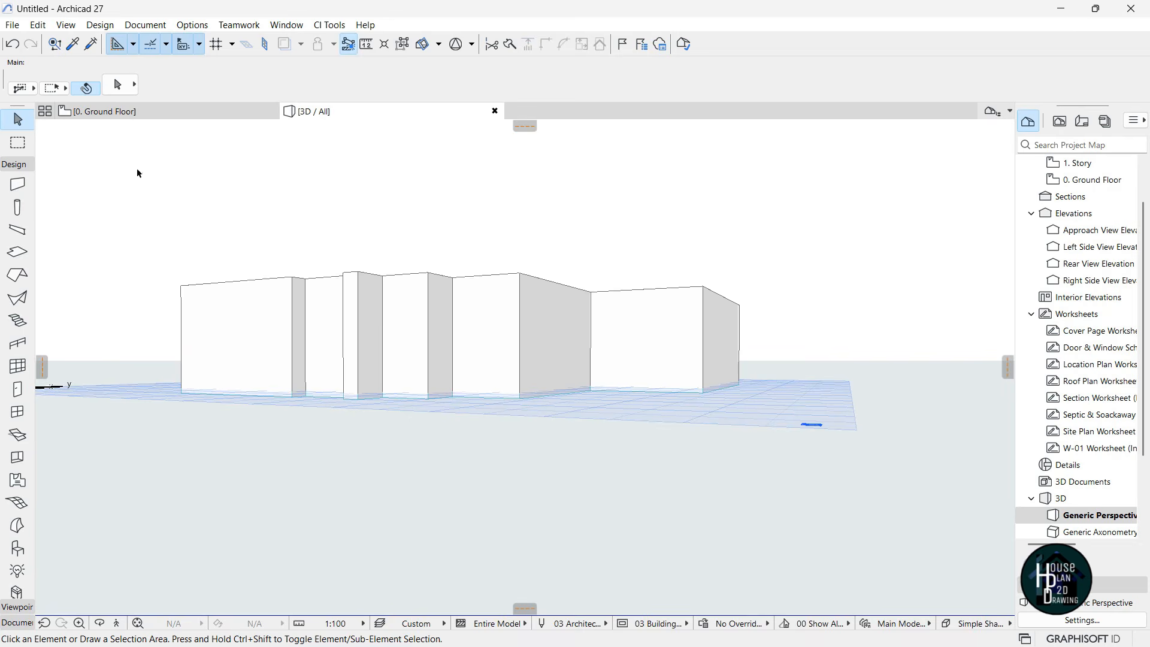
key(Left)
key(Up)
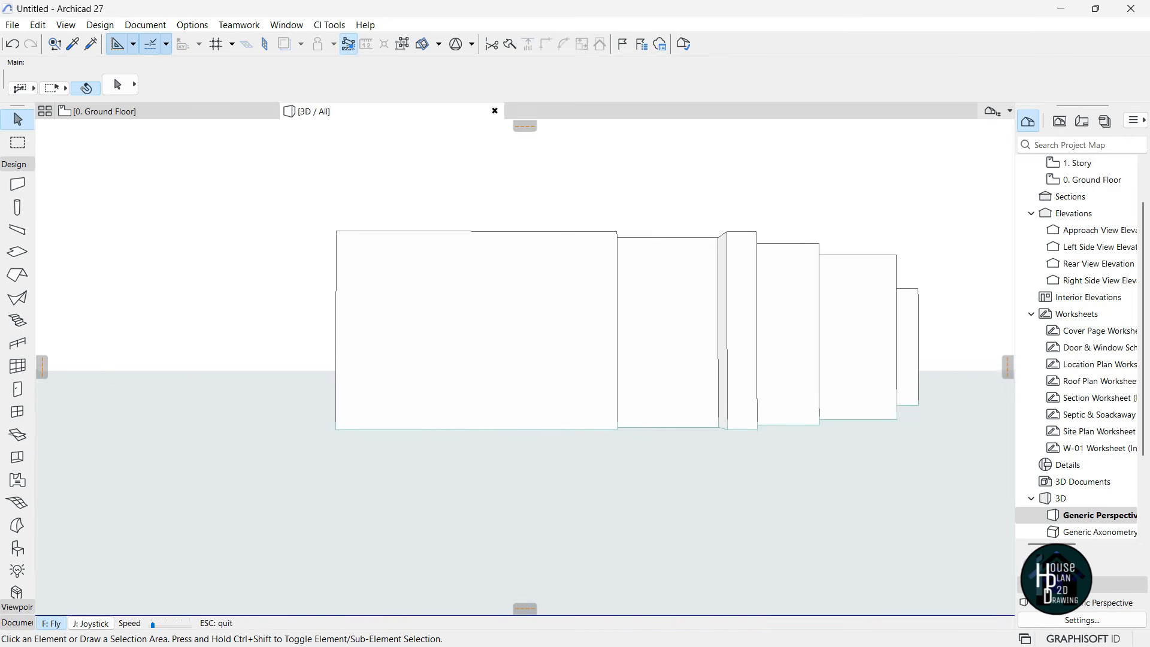
key(Escape)
Open the window default settings from the ground floor plan and browse the Special Windows 27 library folder
click(193, 114)
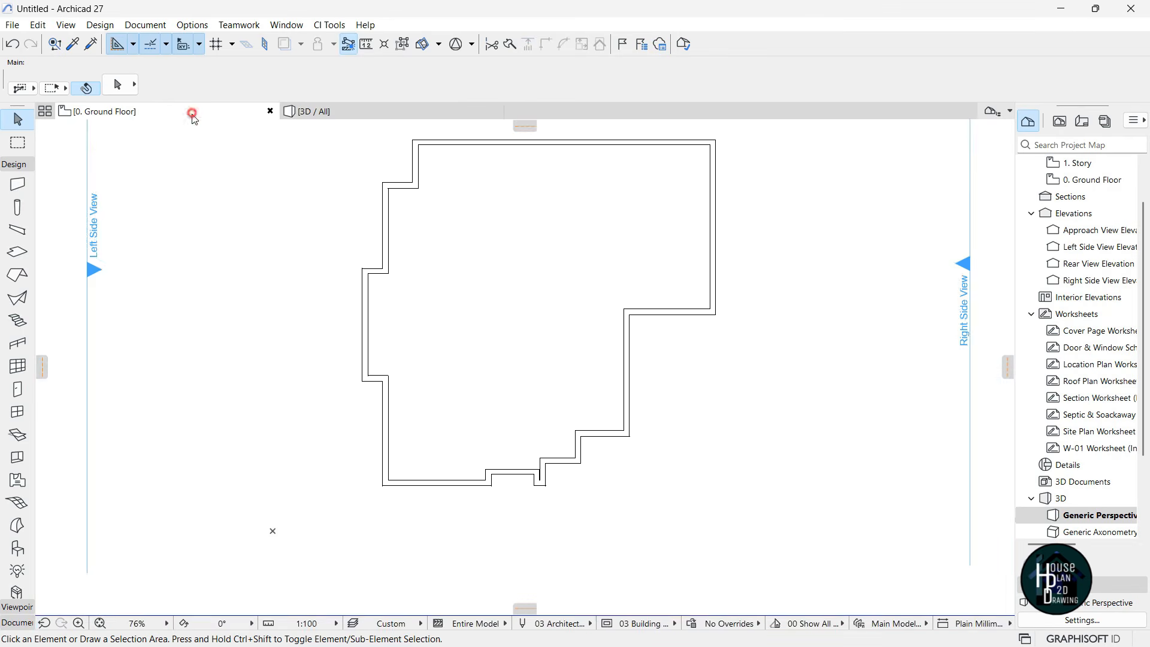
scroll(405, 495, up, 5)
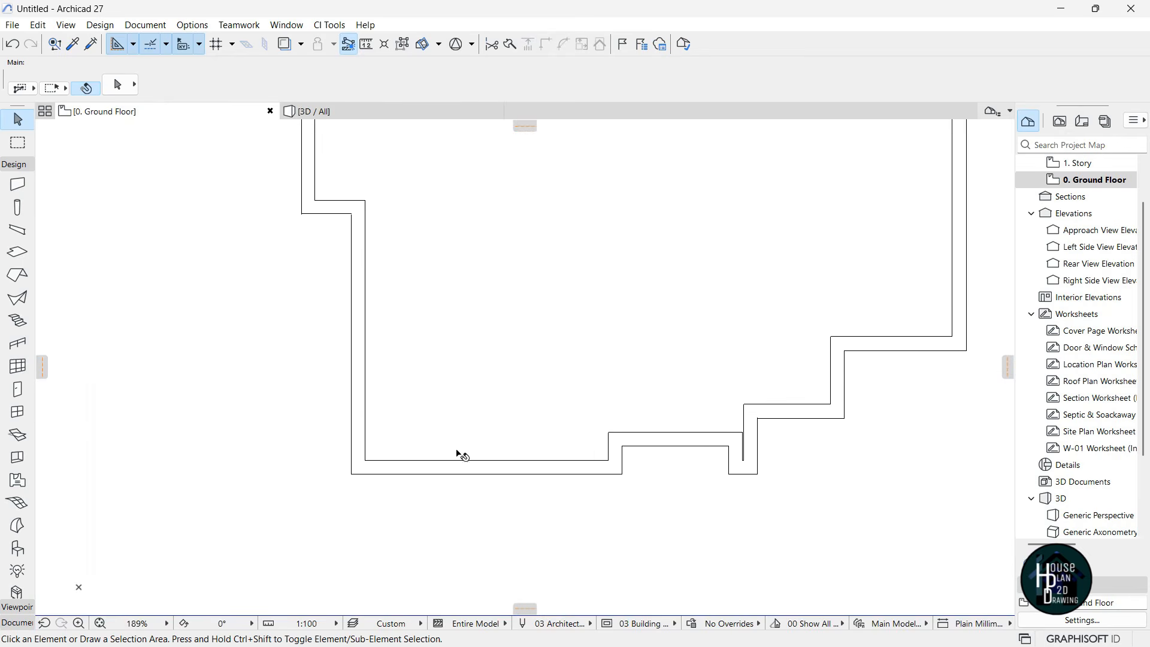
click(18, 412)
click(114, 86)
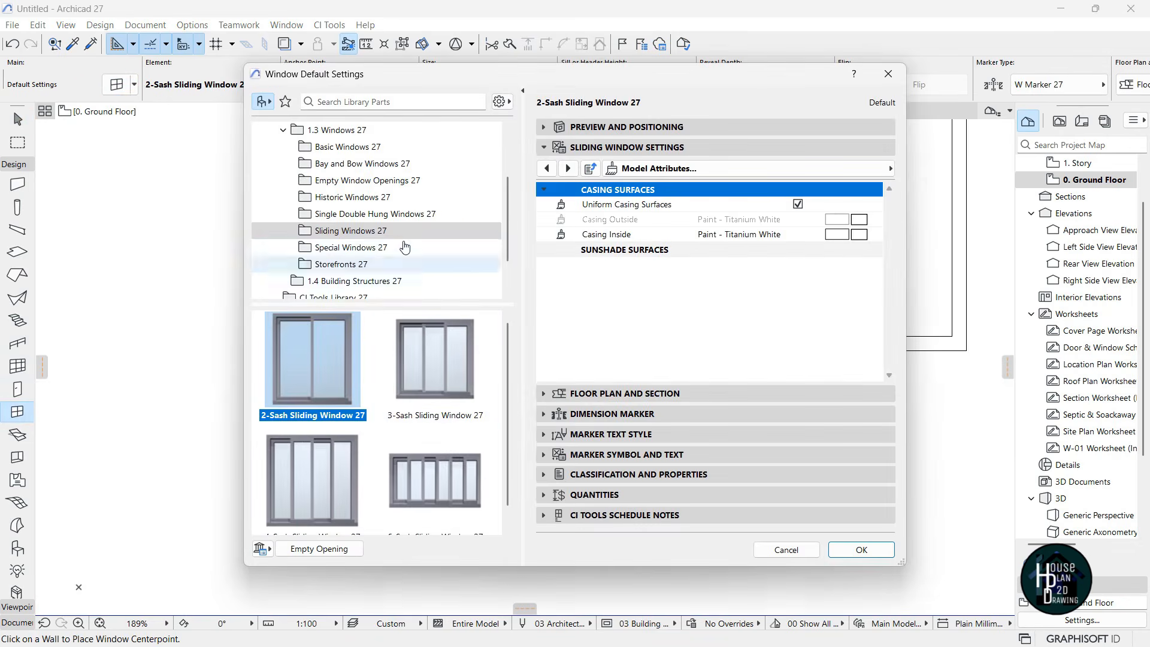
click(401, 250)
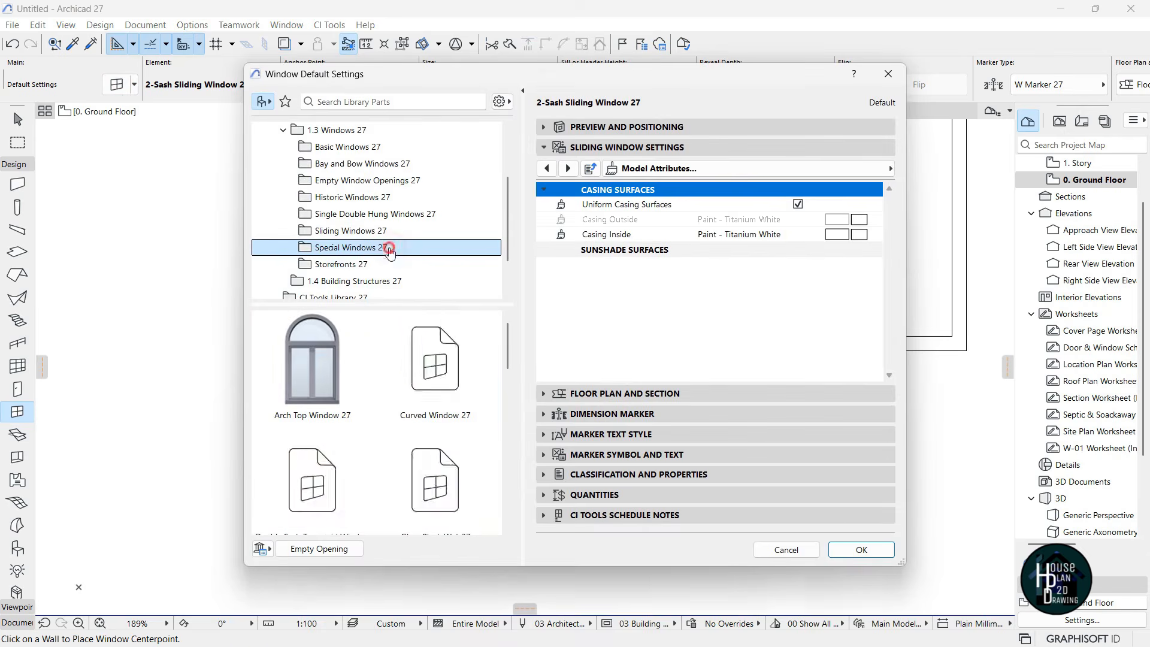
scroll(430, 449, down, 3)
scroll(430, 444, down, 2)
scroll(430, 440, up, 5)
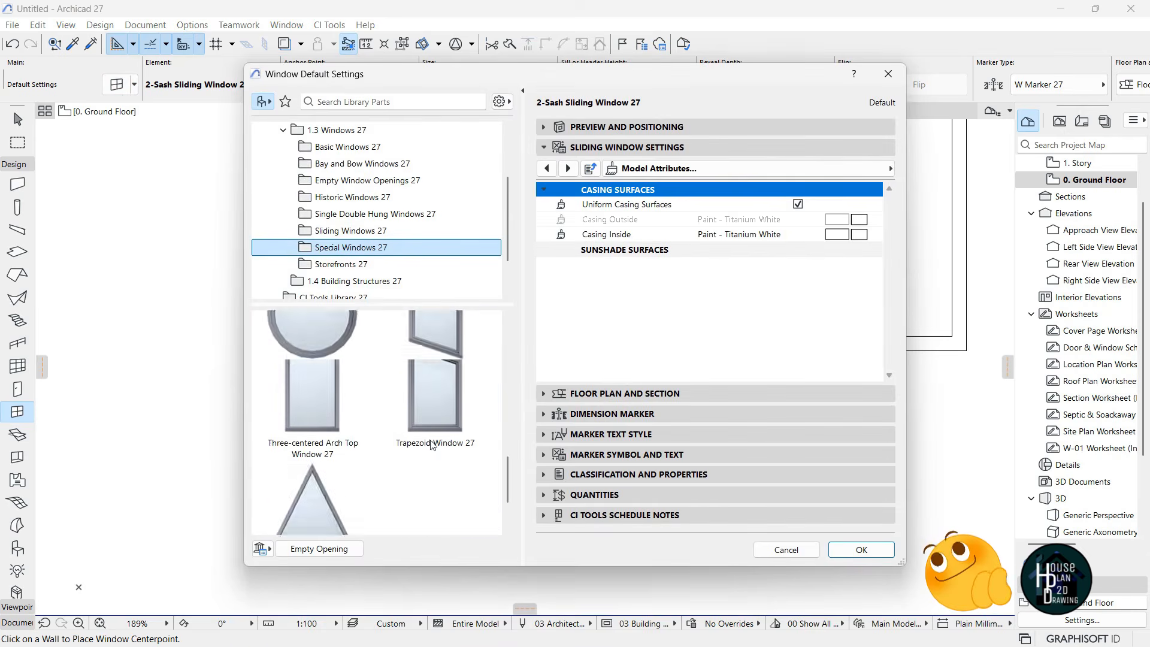
scroll(431, 439, up, 2)
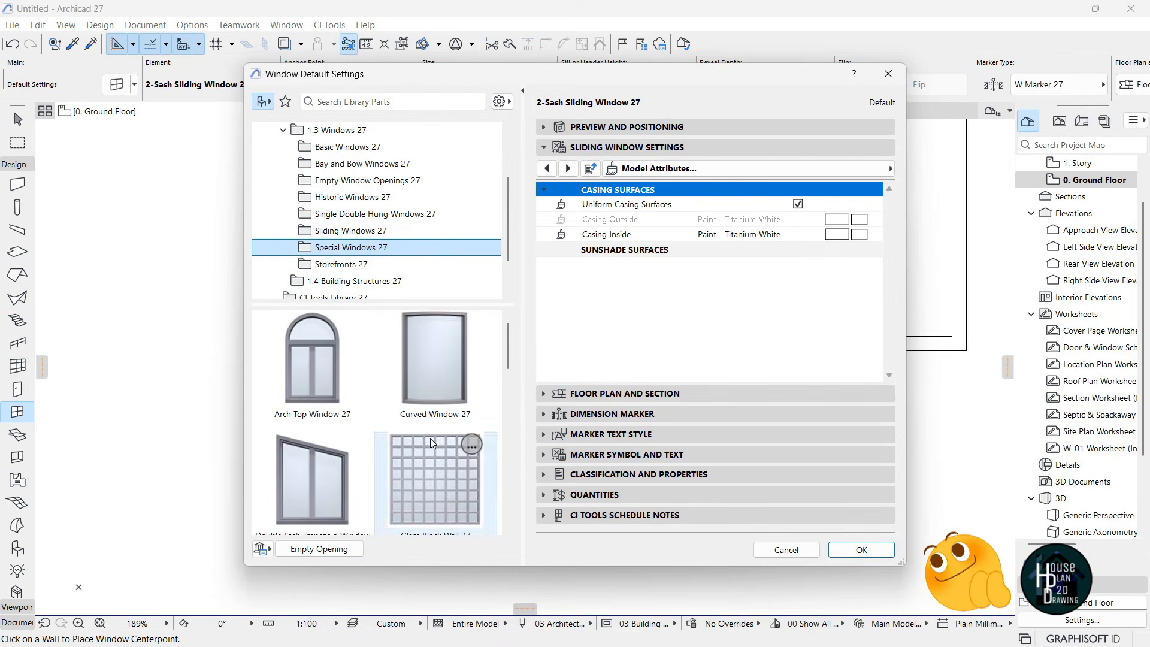
Choose Window 27 from the Basic Windows 27 library folder as the default window type
click(364, 153)
scroll(417, 480, down, 5)
scroll(418, 480, up, 1)
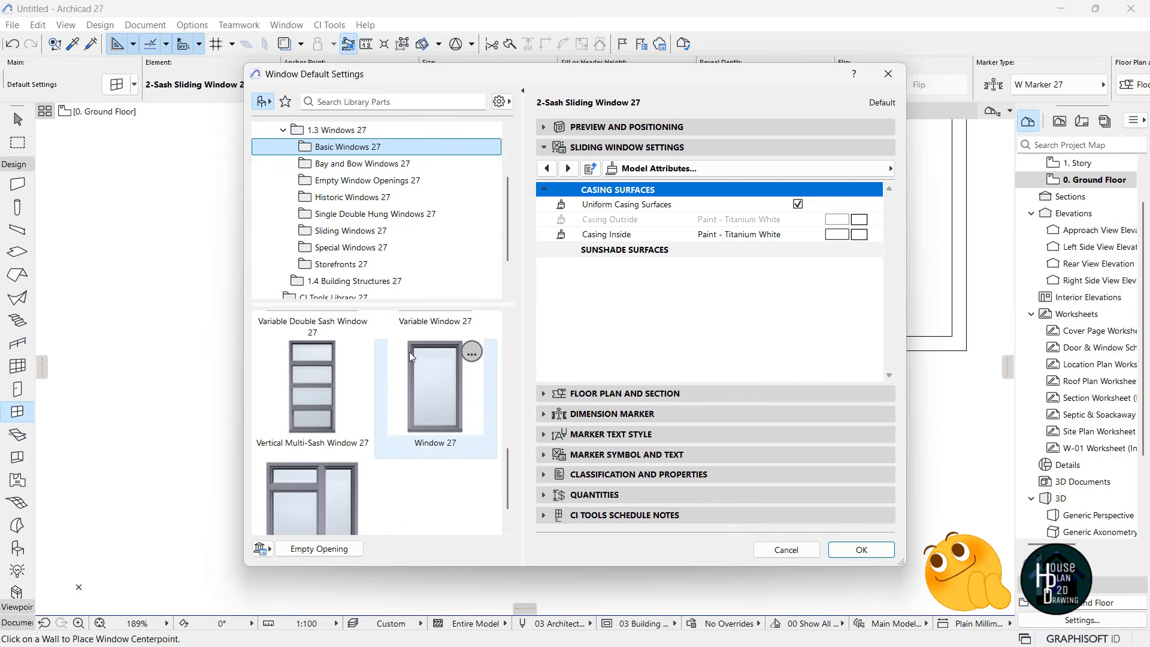
click(433, 401)
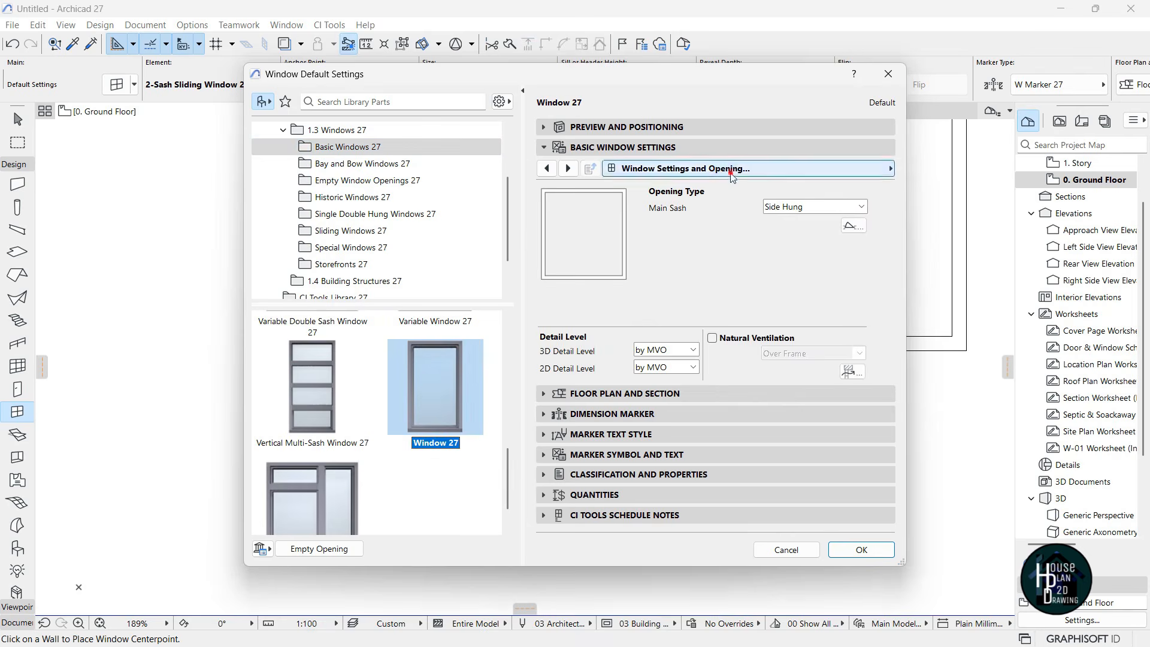
Set the default window's sash to an H-V Grid with 1 vertical and 2 horizontal panes and a grid width of 100 mm
click(878, 169)
click(977, 221)
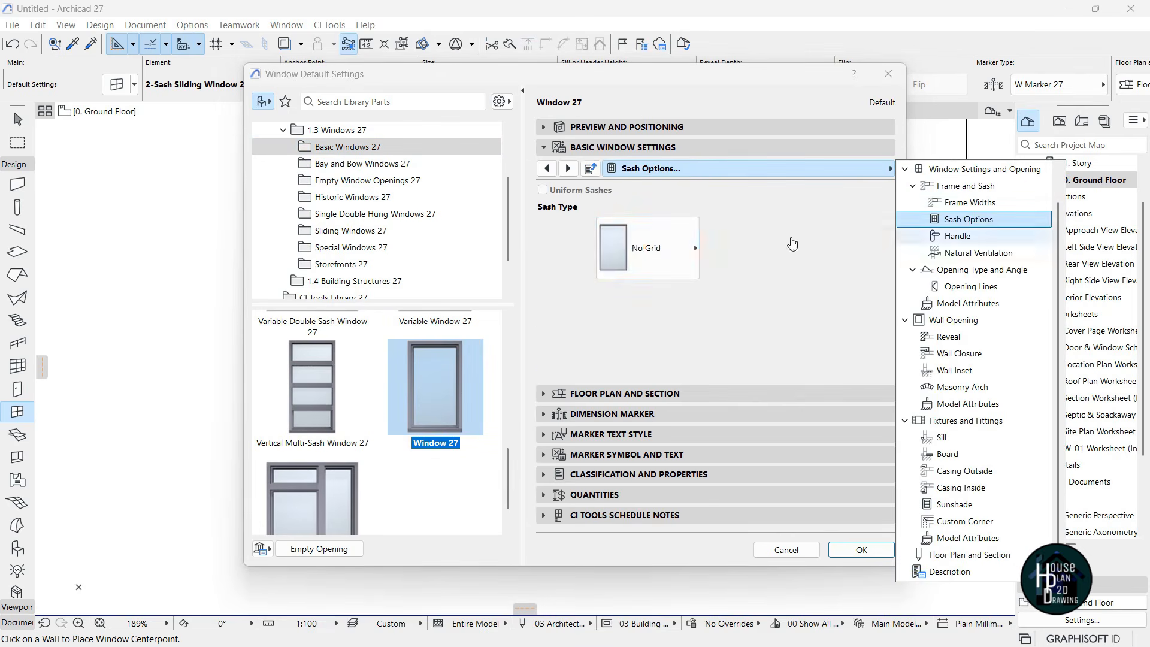
click(639, 250)
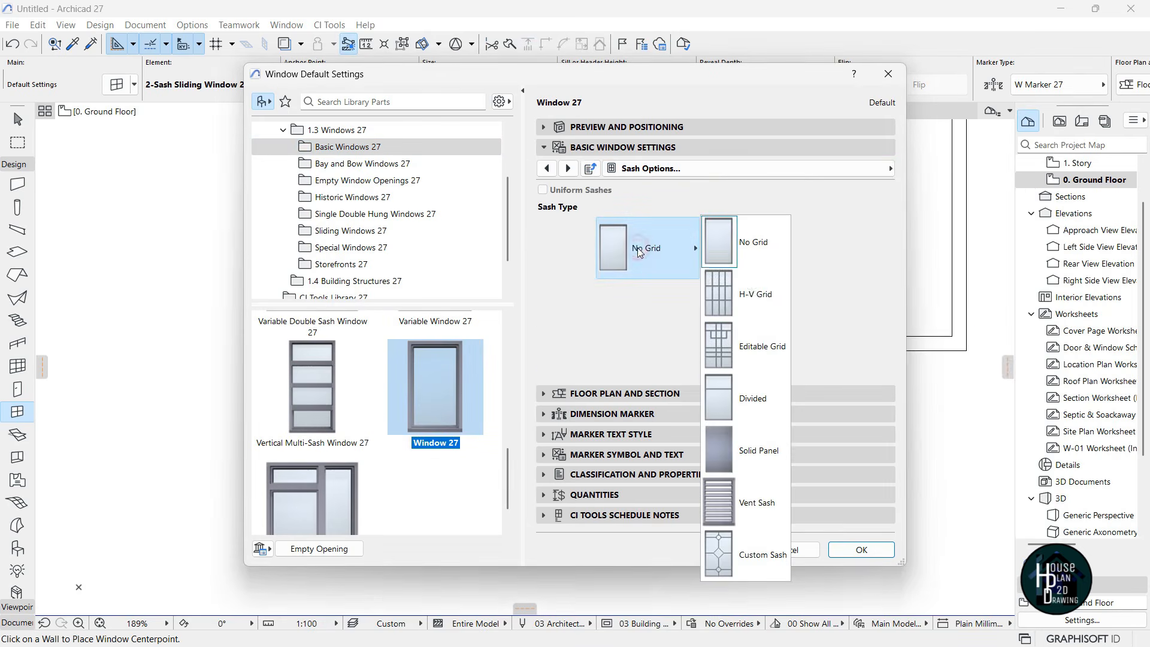
click(731, 296)
click(832, 223)
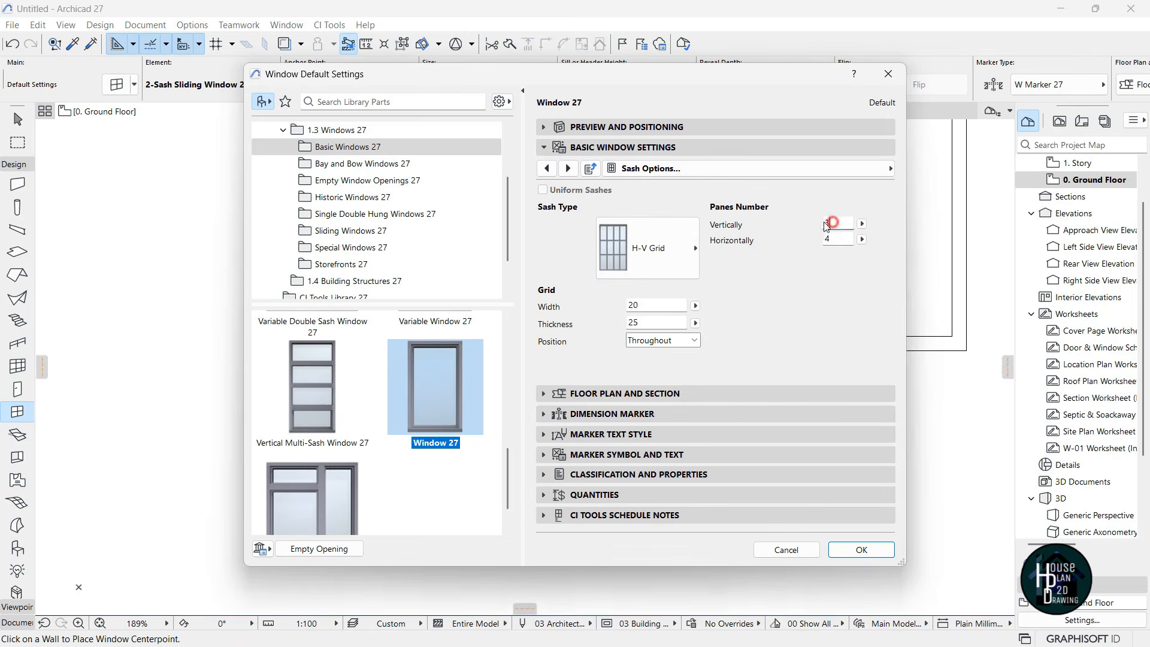
text(1)
click(835, 240)
click(640, 304)
click(861, 549)
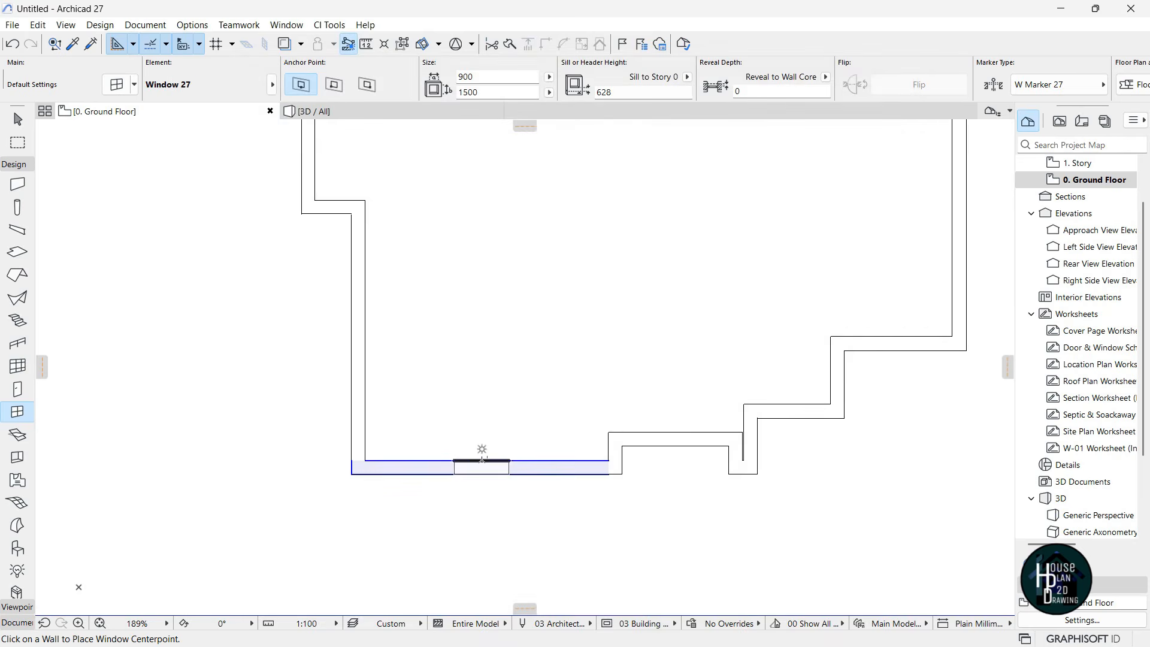
Place a window in the lower-left exterior wall of the ground floor plan and show it in the 3D perspective
click(488, 457)
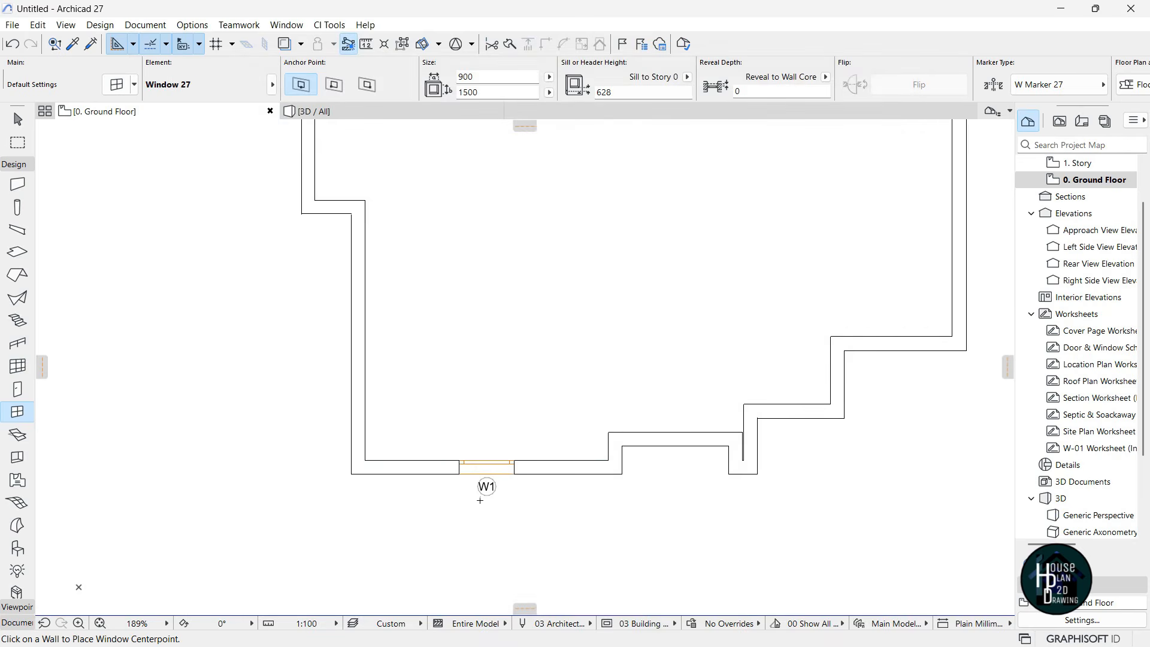
key(Escape)
click(369, 118)
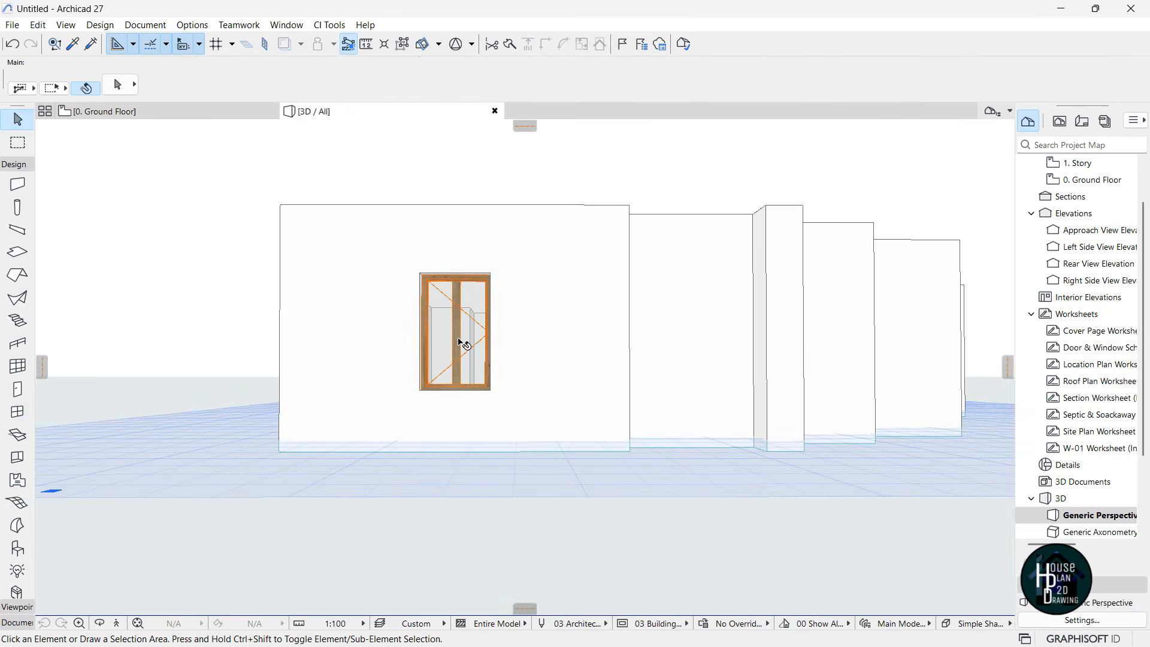
Try a width of 2500 mm for the placed window, then settle on 3500 mm
click(458, 343)
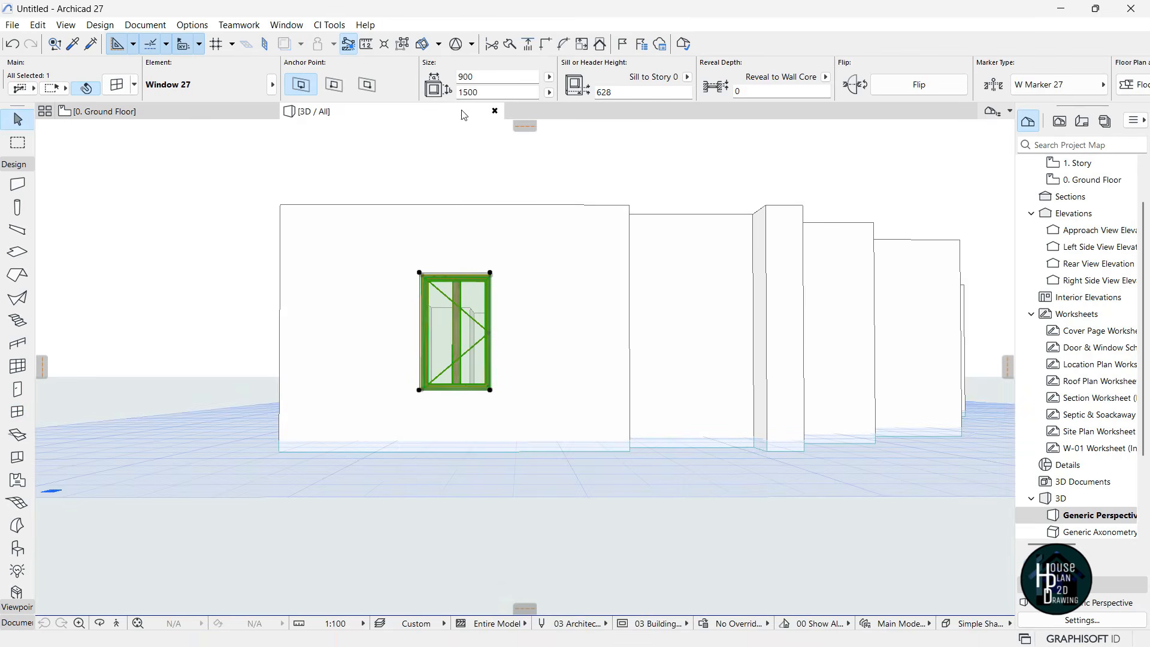
click(475, 74)
text(2)
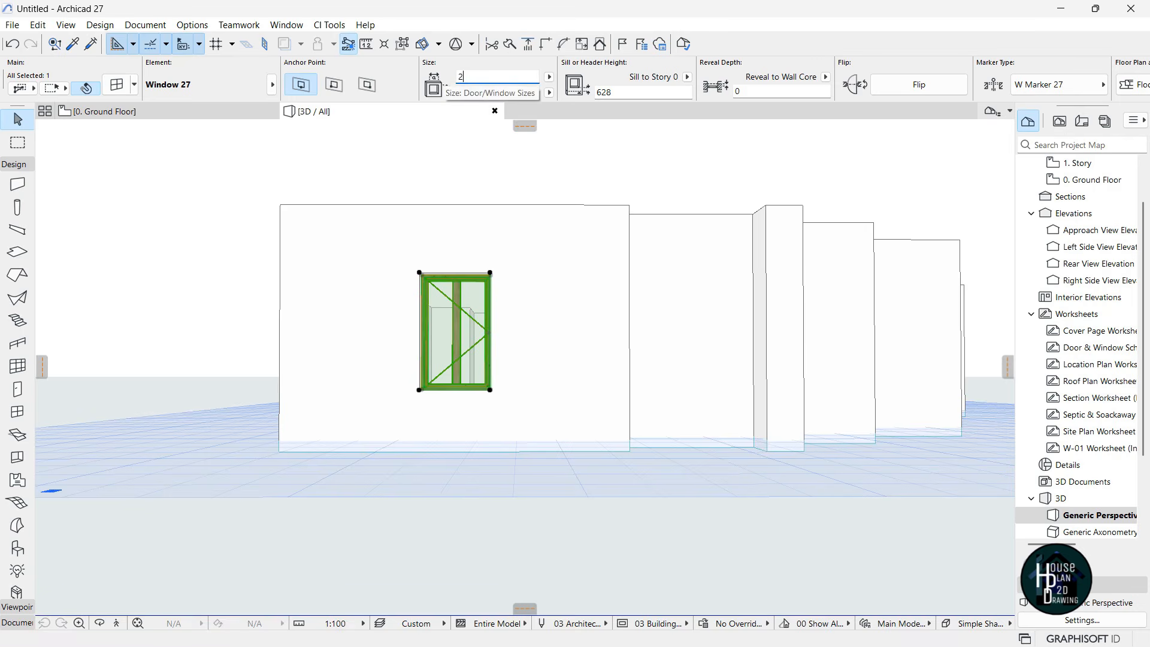
text(500)
key(Return)
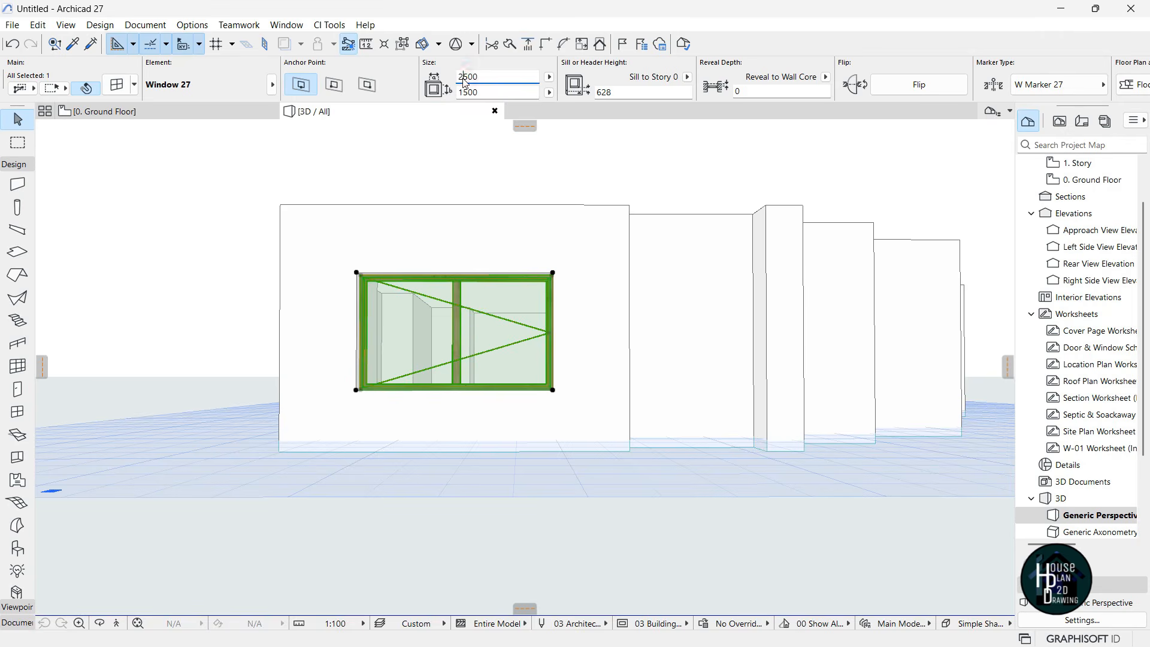
key(Return)
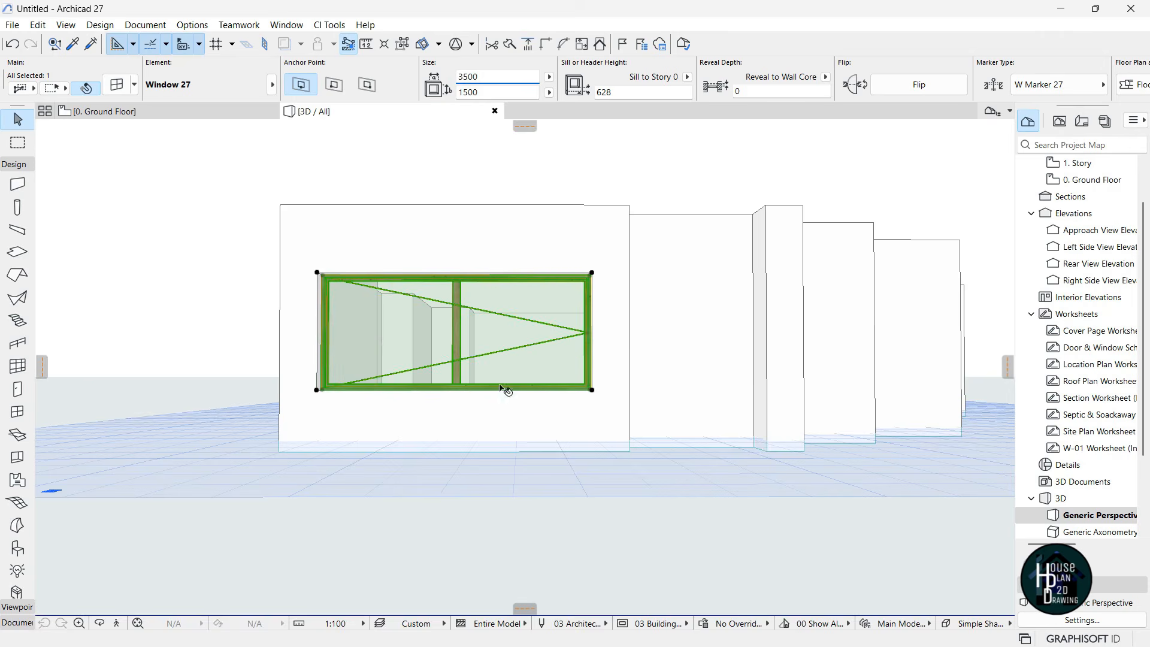
Stretch the window's bottom edge down to a sill height of 80 mm and its top edge up to a height of 2779 mm
click(591, 390)
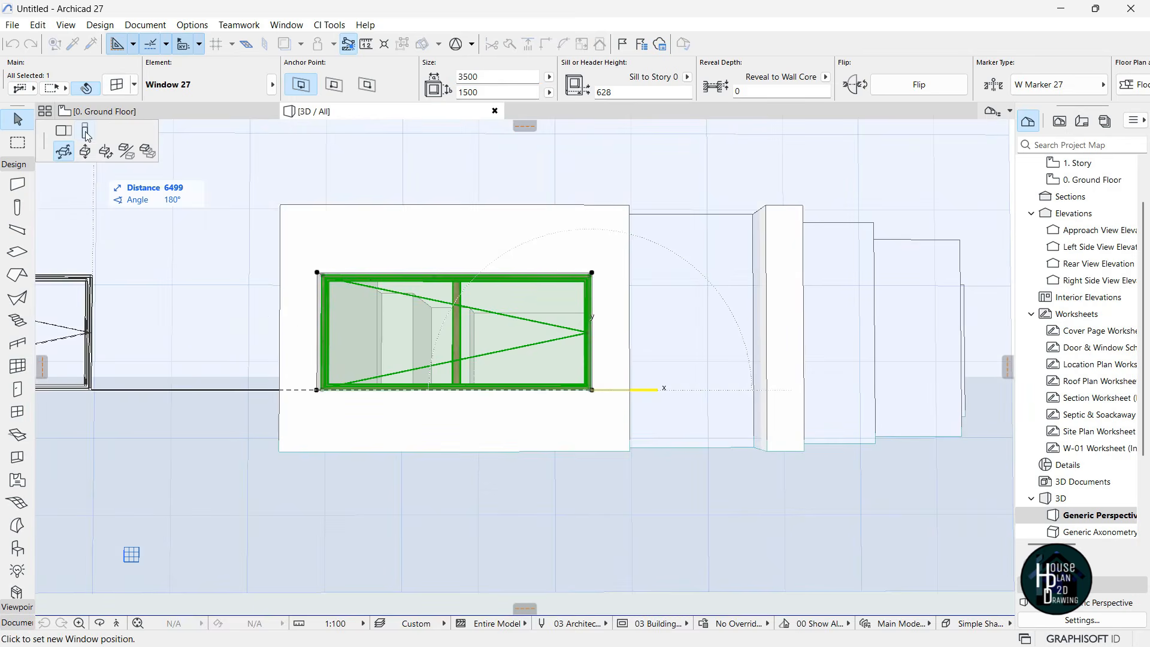
click(85, 130)
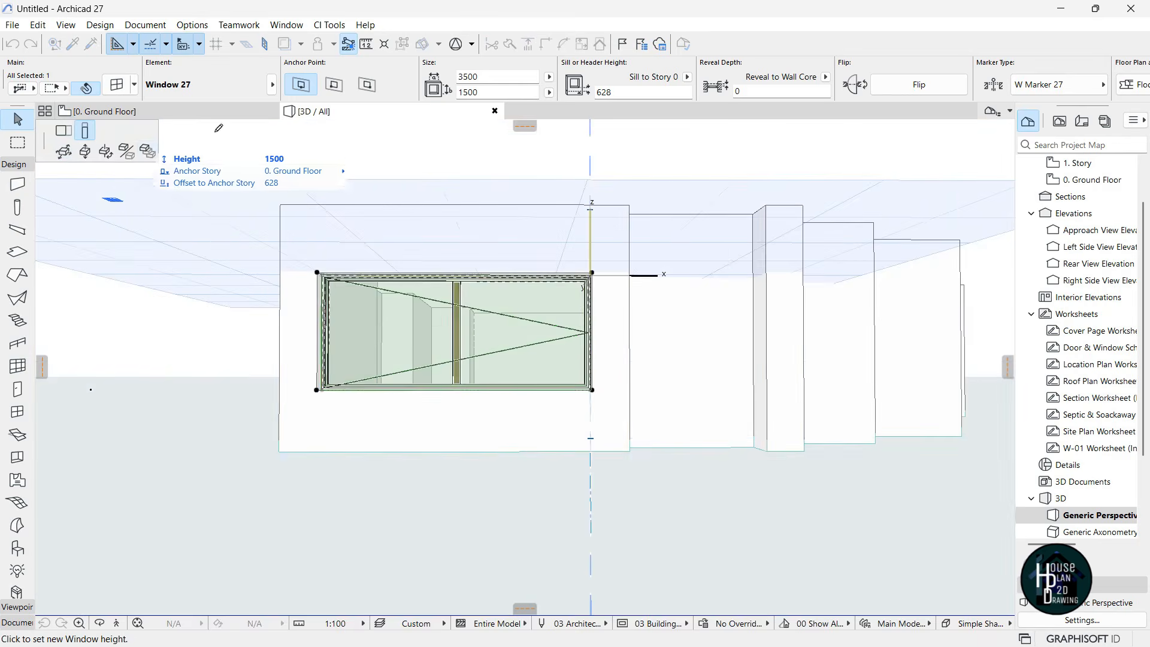
click(593, 428)
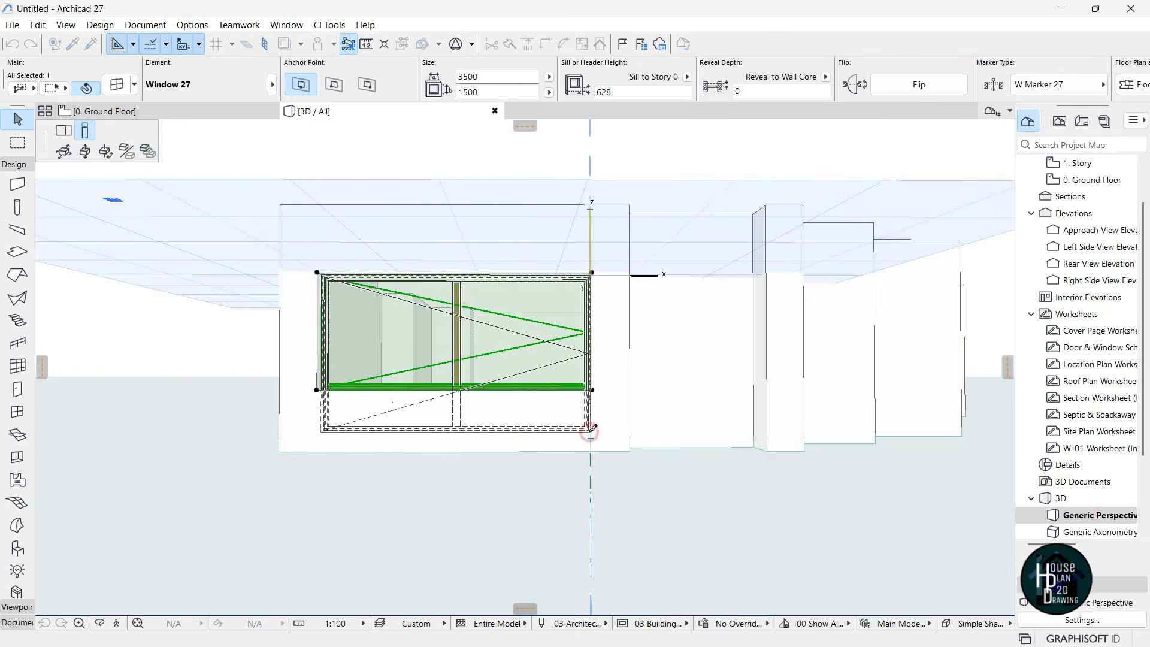
click(593, 274)
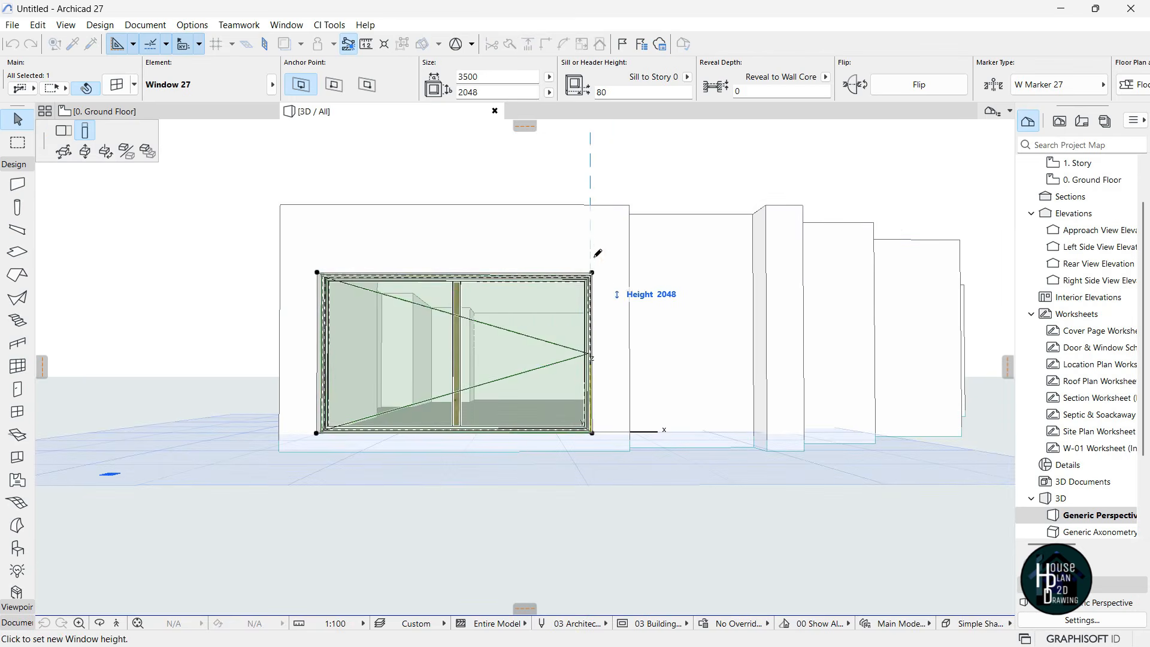
click(592, 218)
key(Escape)
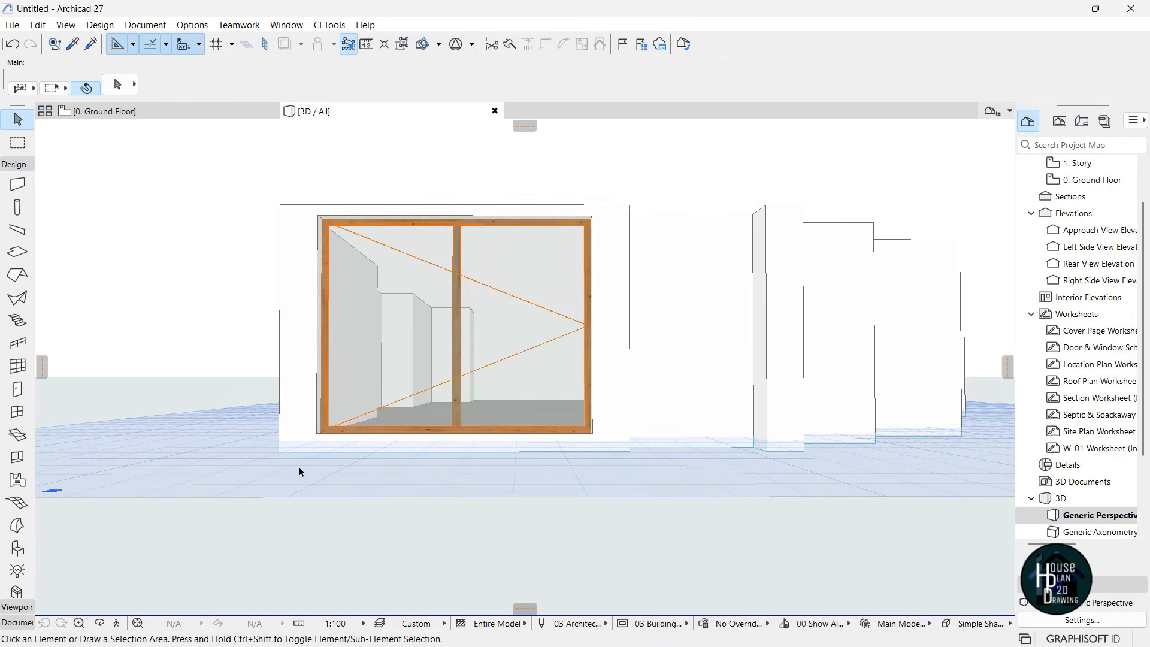
Examine the enlarged window's frame and sill up close by flying around it in the 3D perspective
click(118, 623)
key(Up)
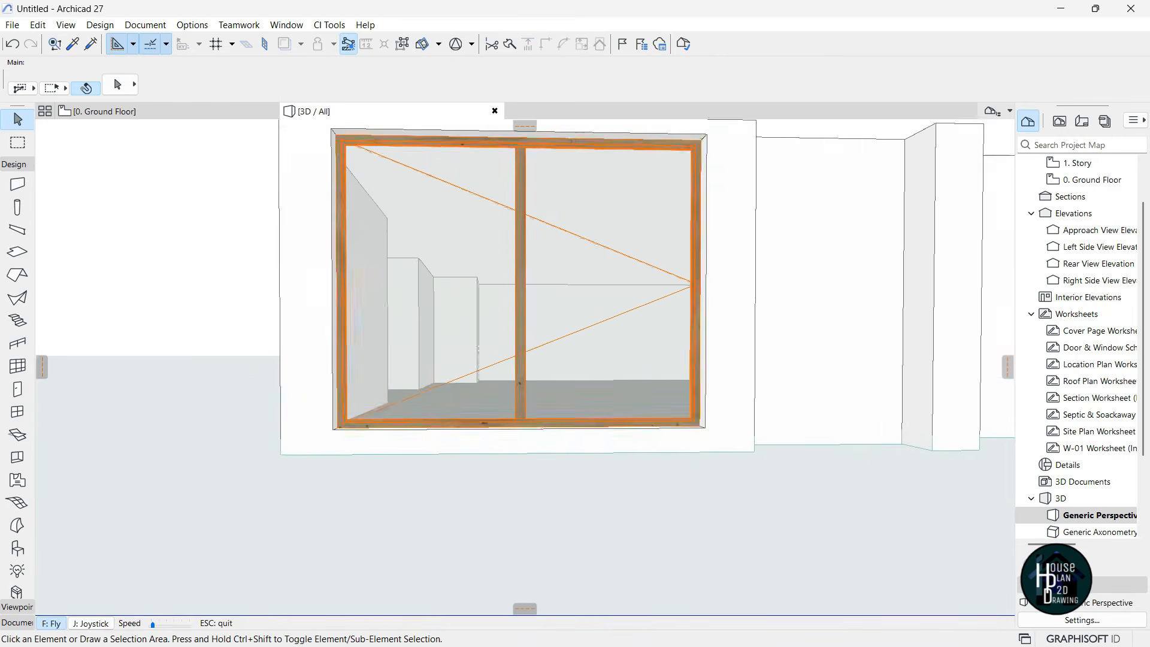
key(Up)
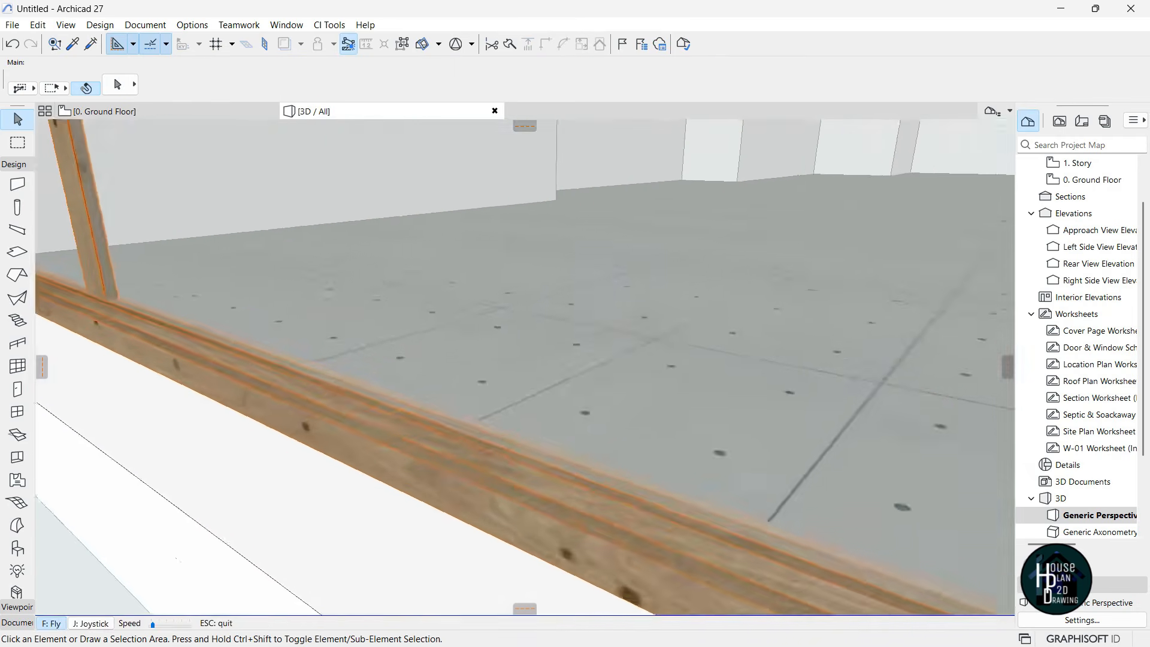
key(Down)
key(Down)
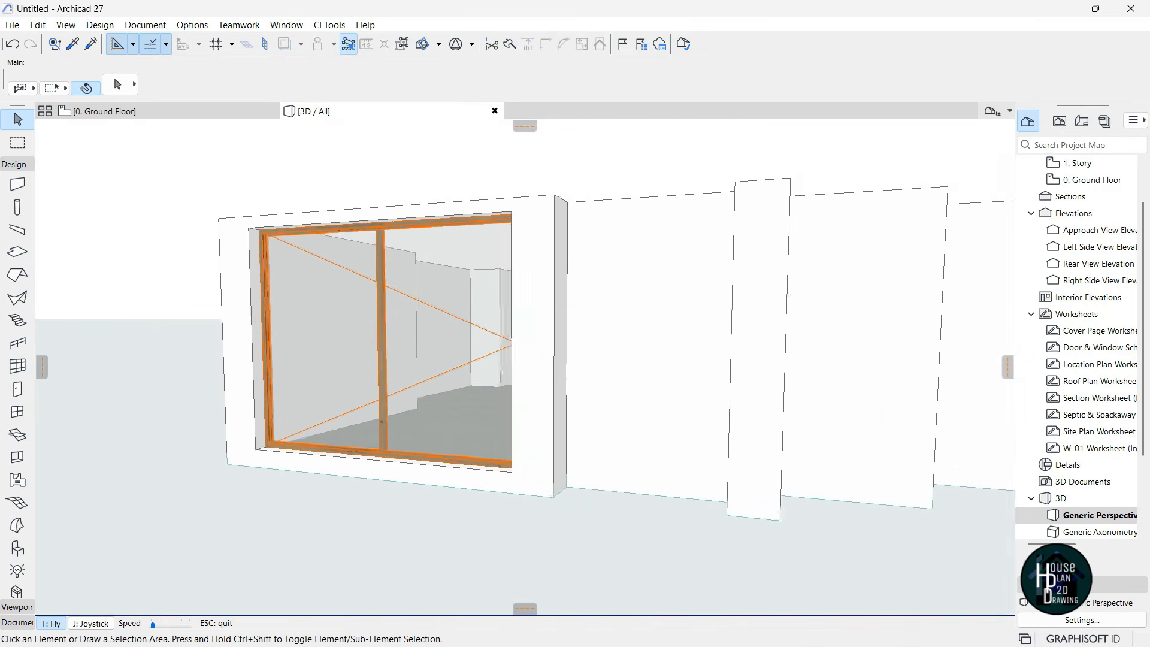
key(Escape)
Turn on uniform window surfaces for the large window and set its frame, sash and grid surfaces to Metal - Aluminium
click(528, 371)
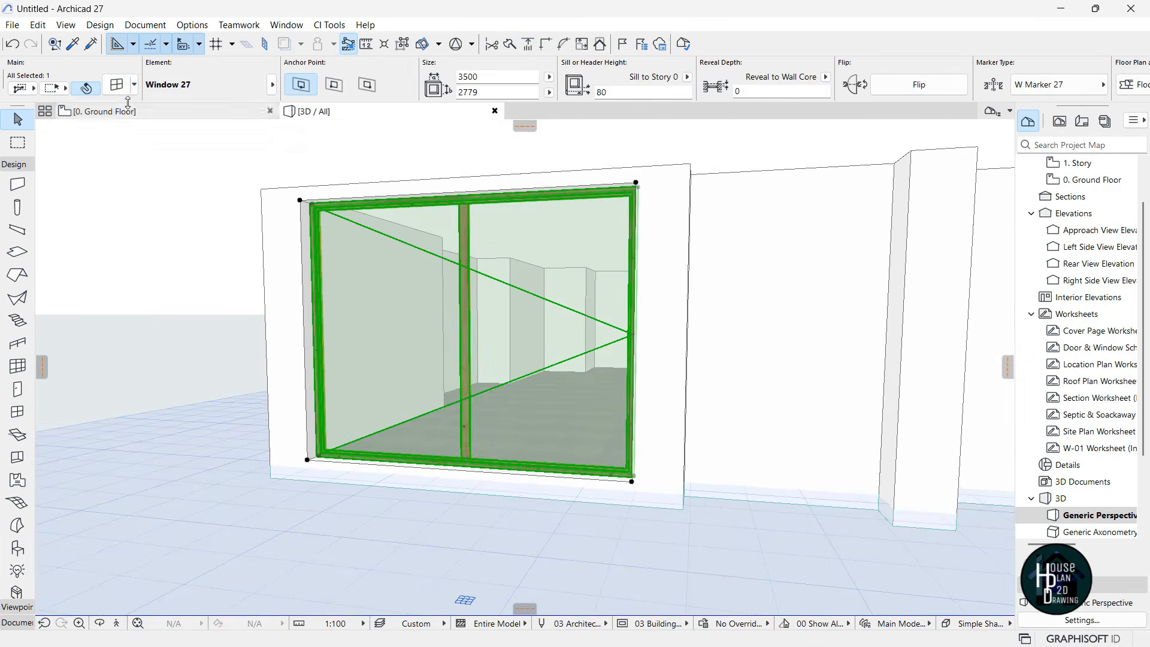
double_click(379, 318)
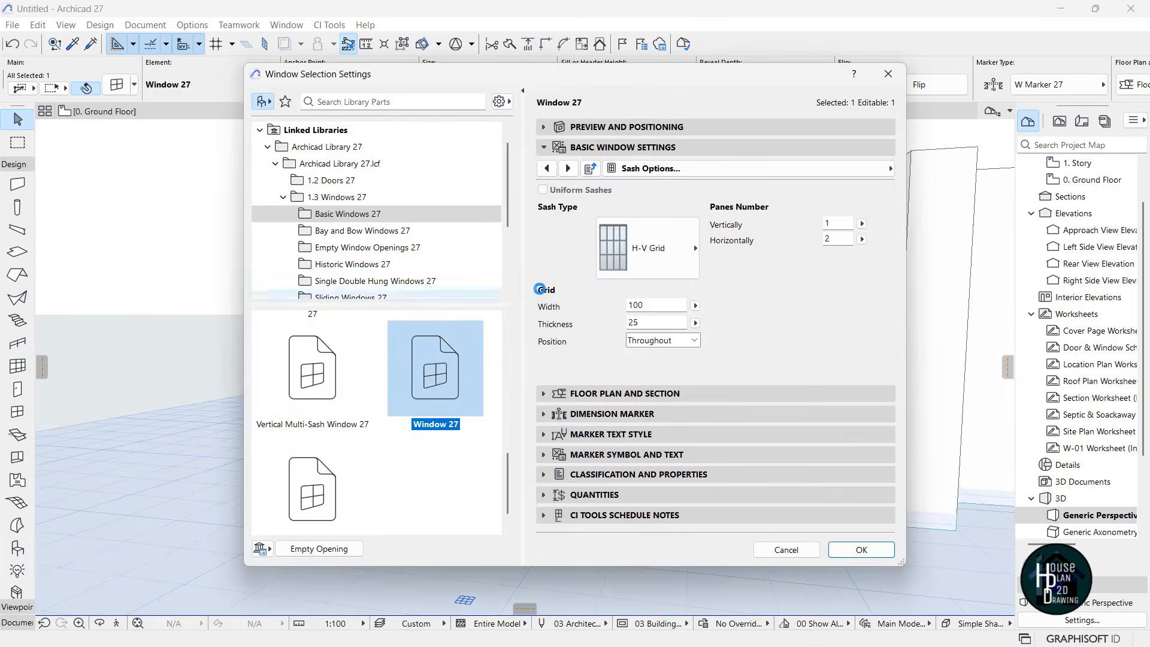
click(737, 170)
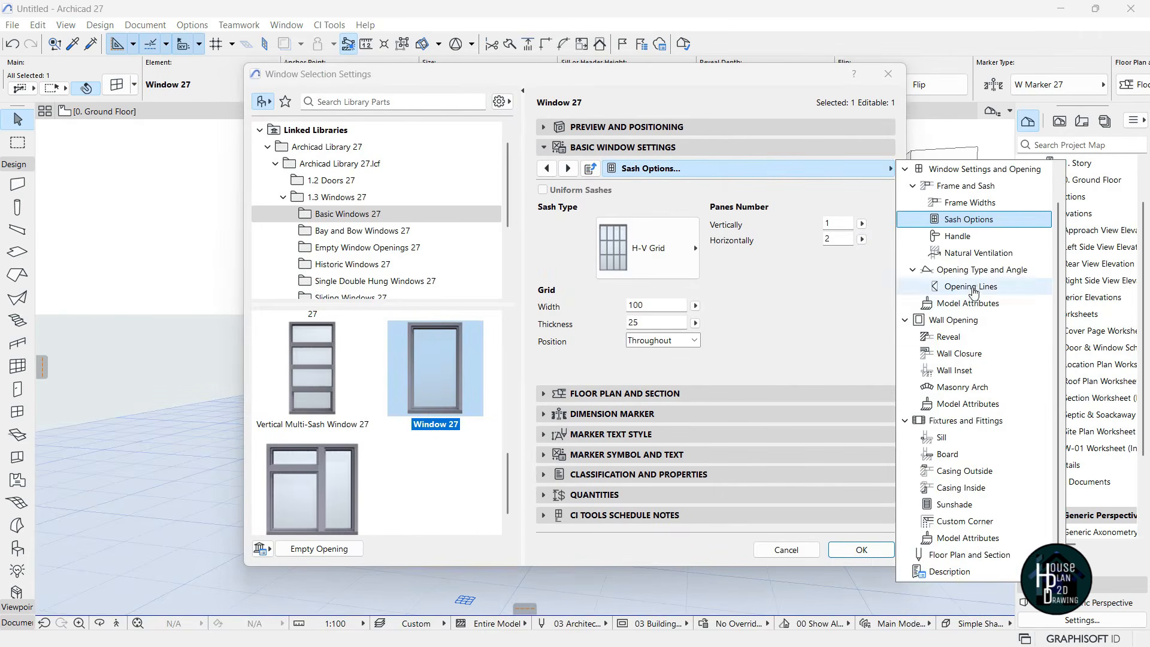
click(987, 309)
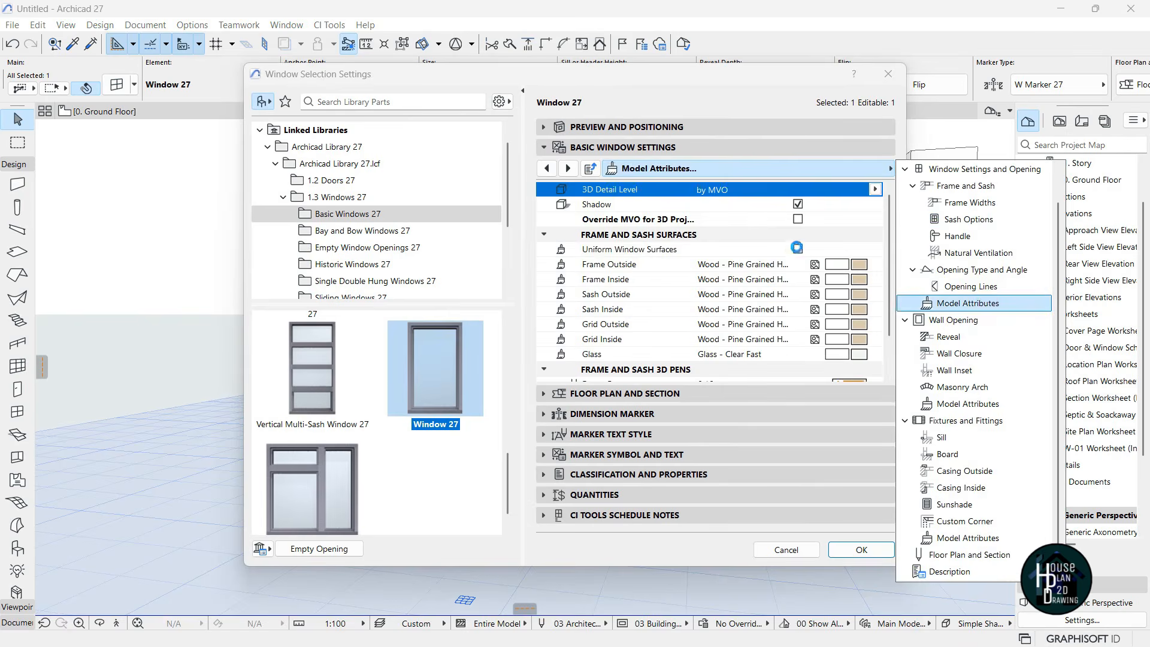
click(798, 248)
click(797, 249)
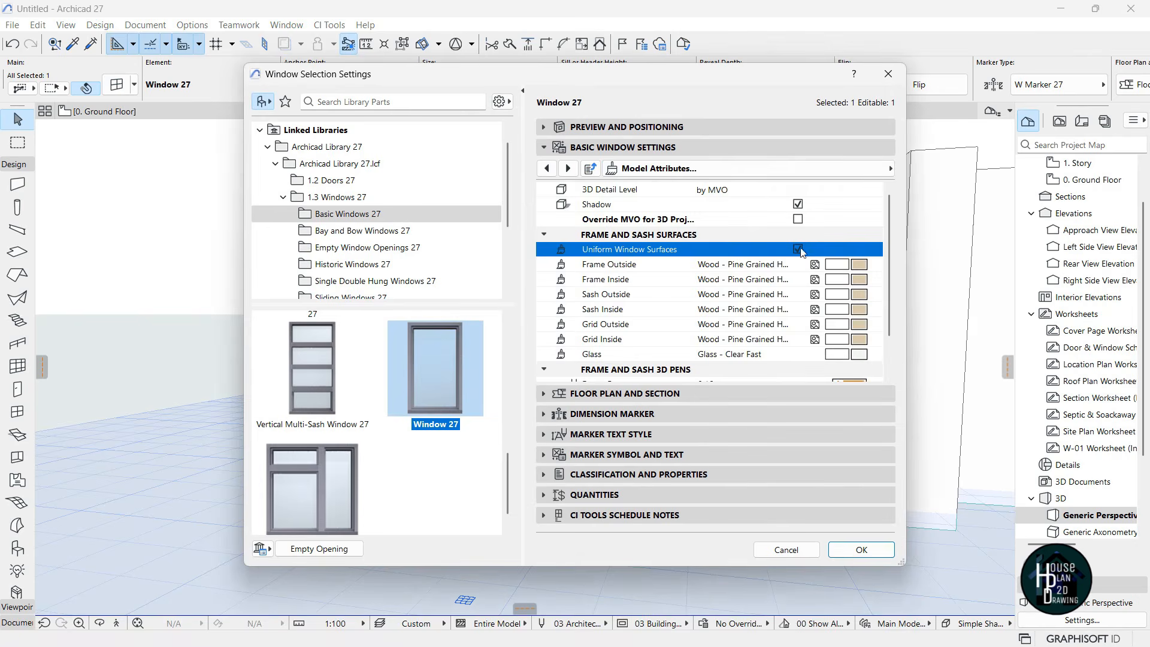
click(859, 264)
text(alu)
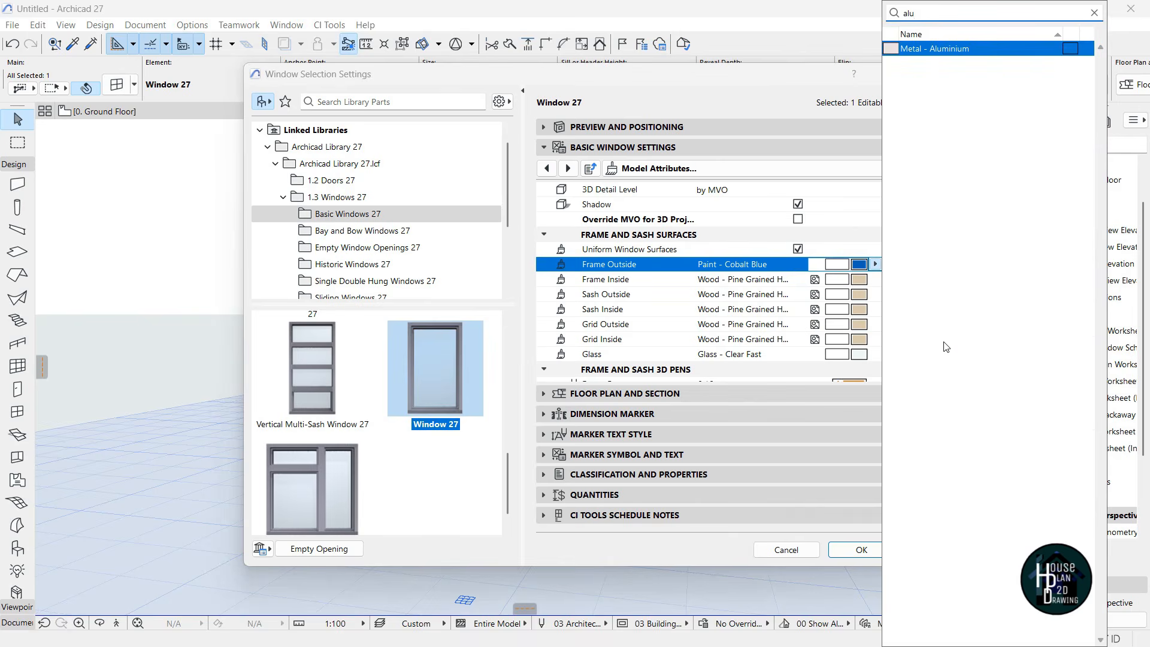
key(Return)
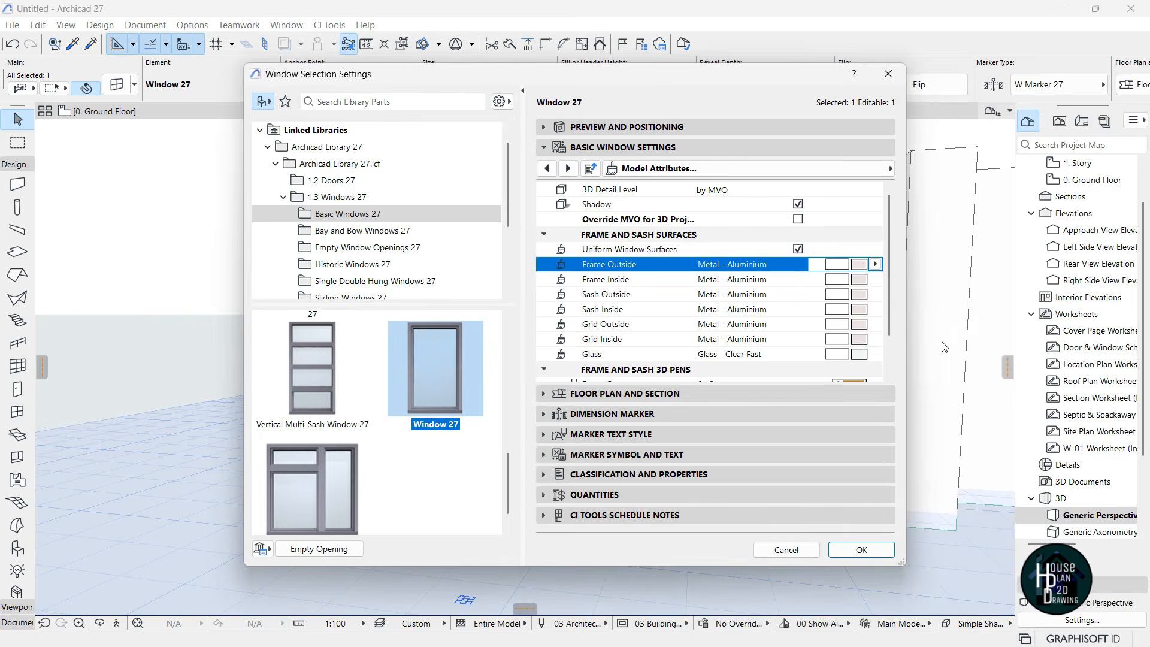
click(862, 549)
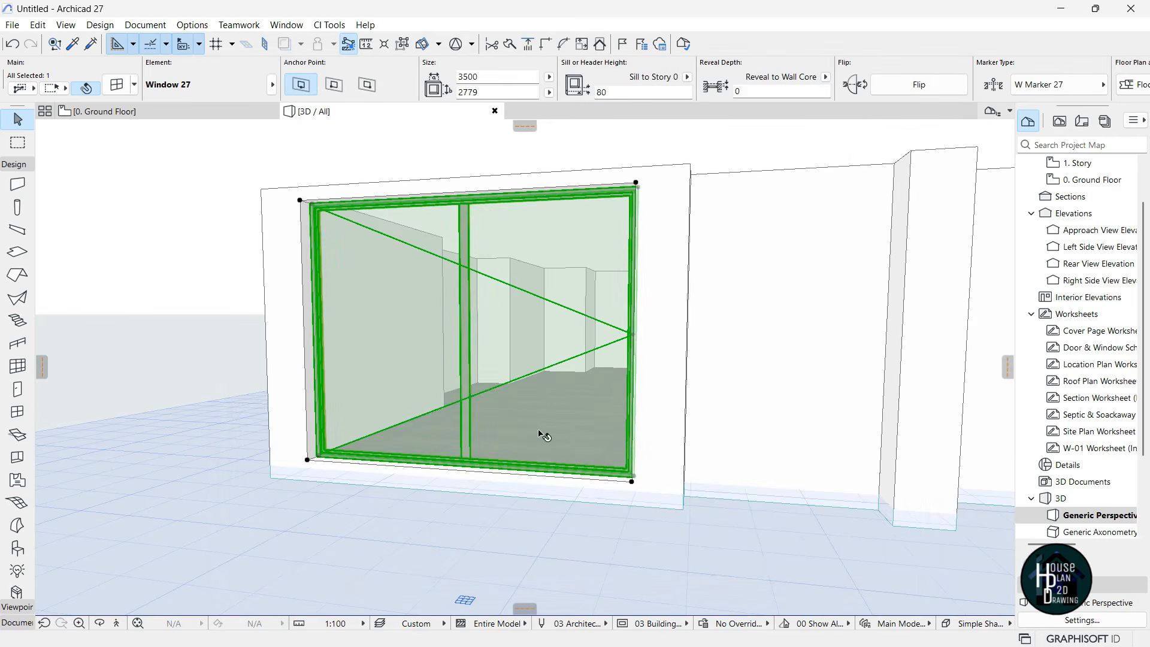
Inspect the aluminium surface on the window by flying around it in 3D, then clear the selection
click(117, 623)
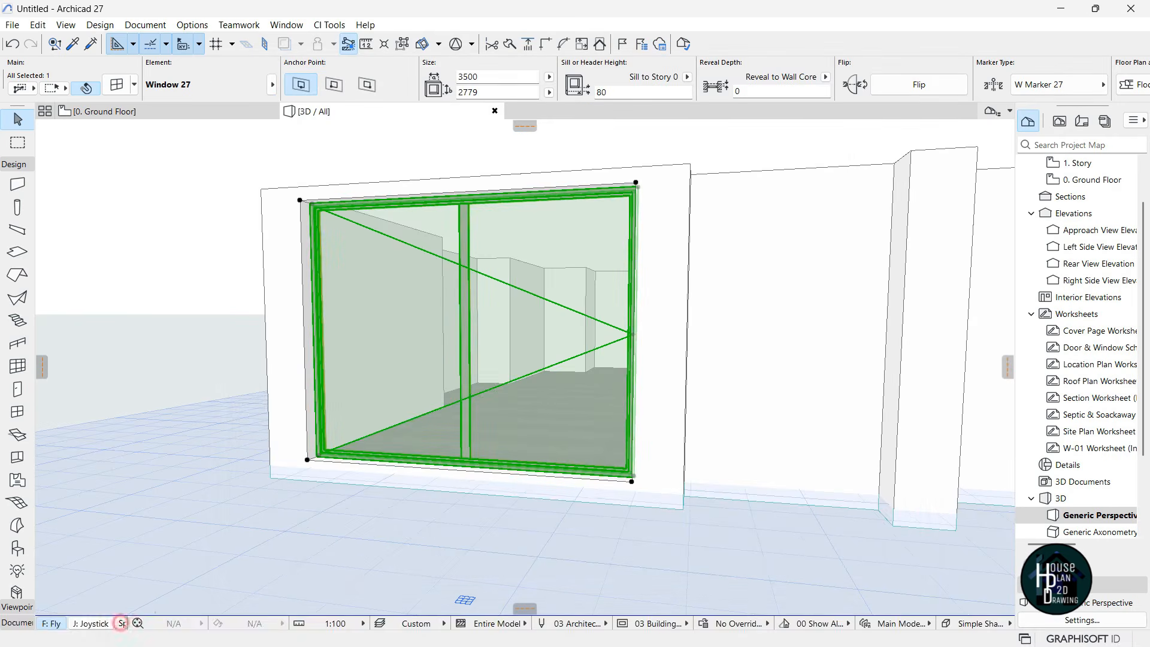
key(Up)
key(Down)
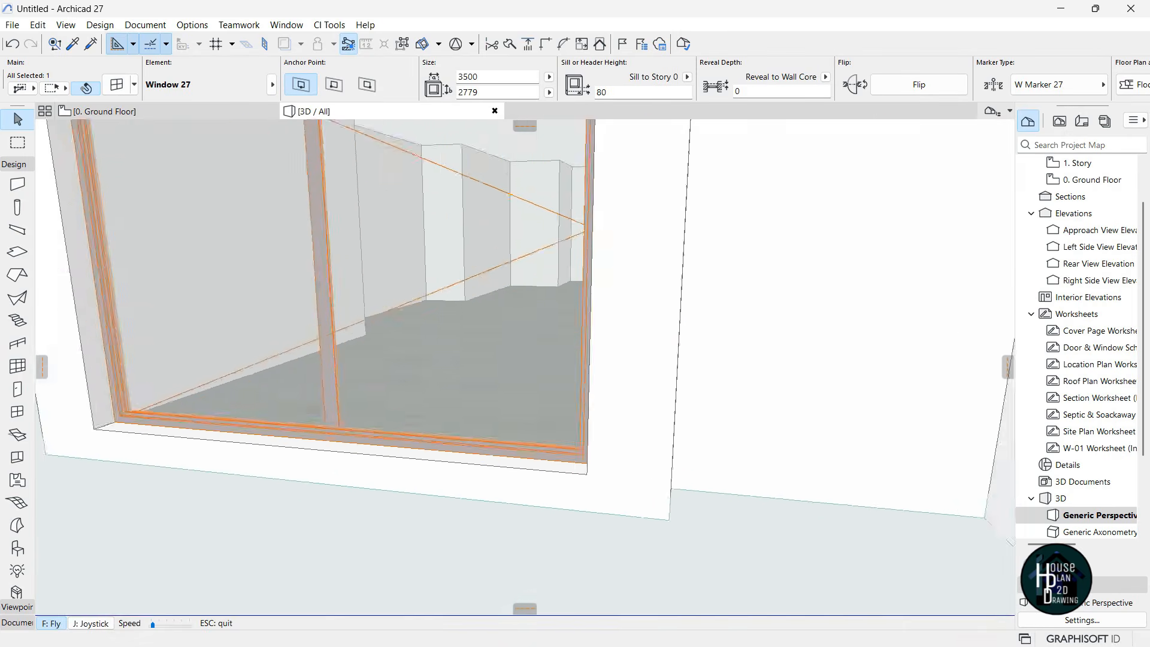
key(Up)
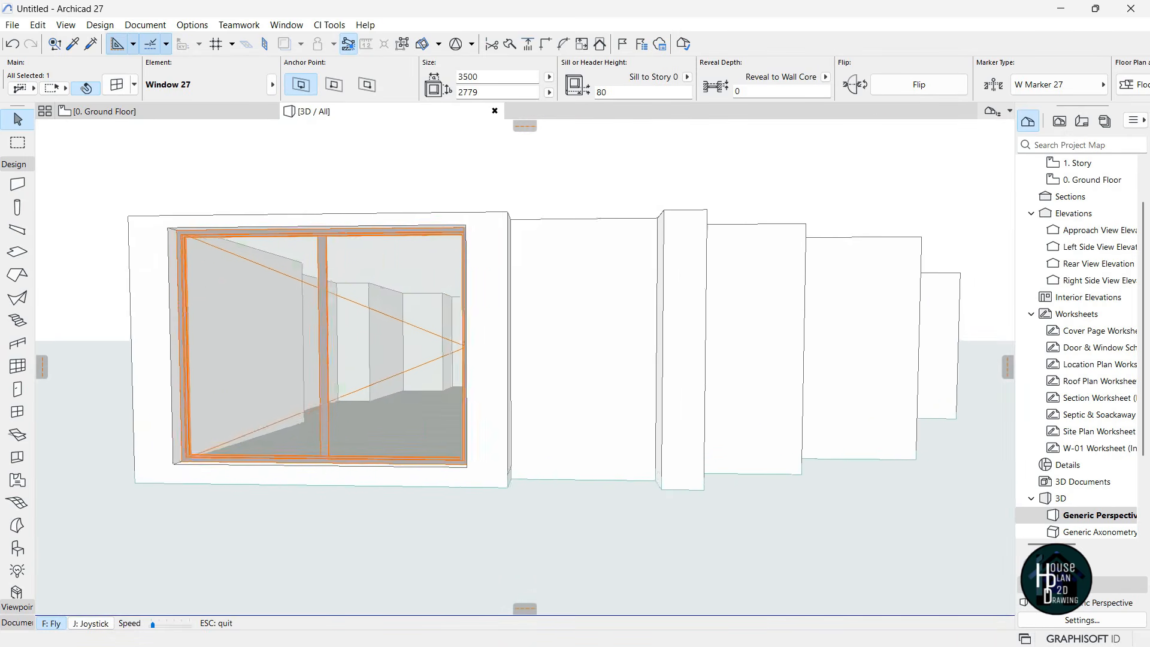
key(Escape)
key(Escape)
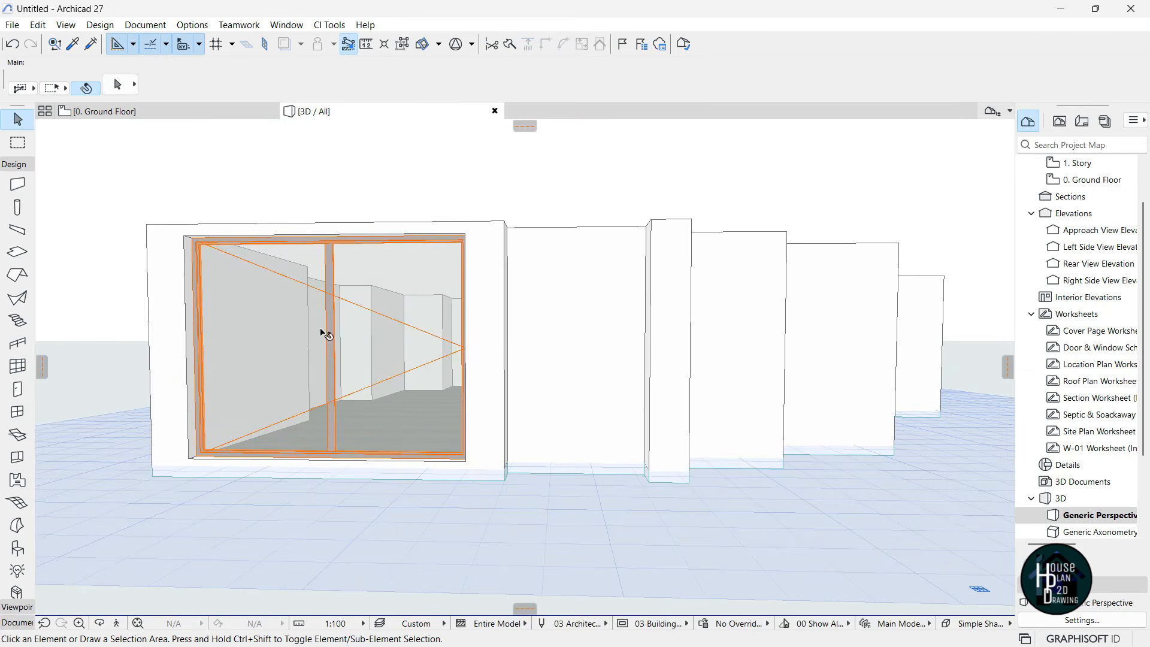
Place a 1000 mm wide window with the large window's settings in the adjacent recessed wall in plan and show it in 3D
click(146, 112)
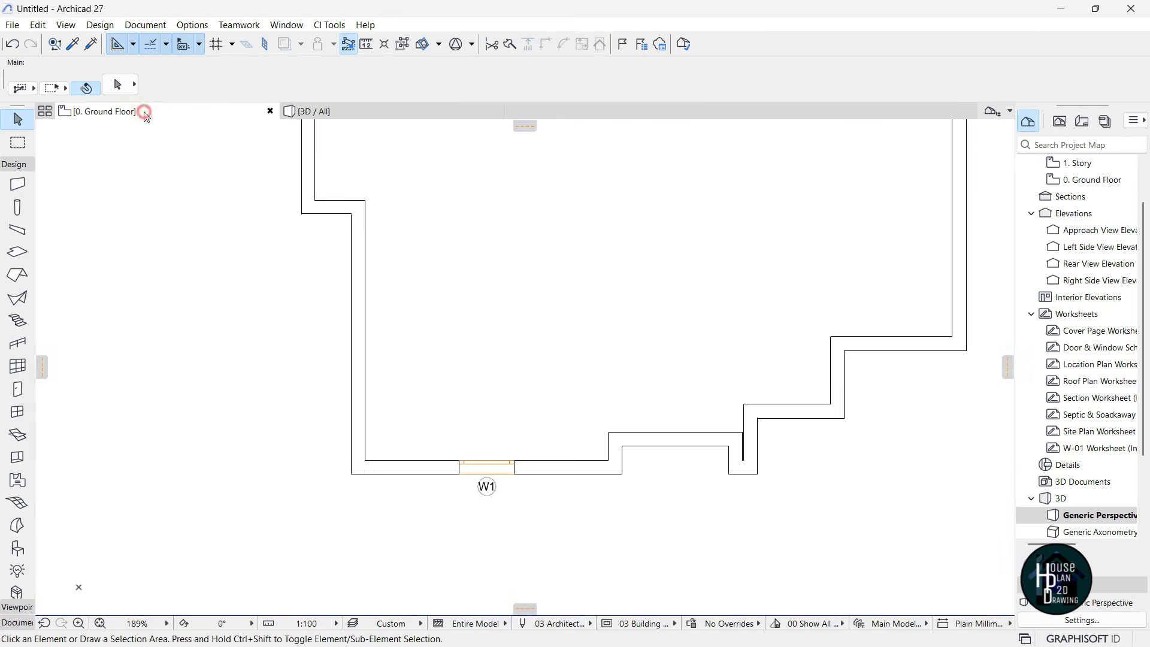
scroll(469, 419, up, 5)
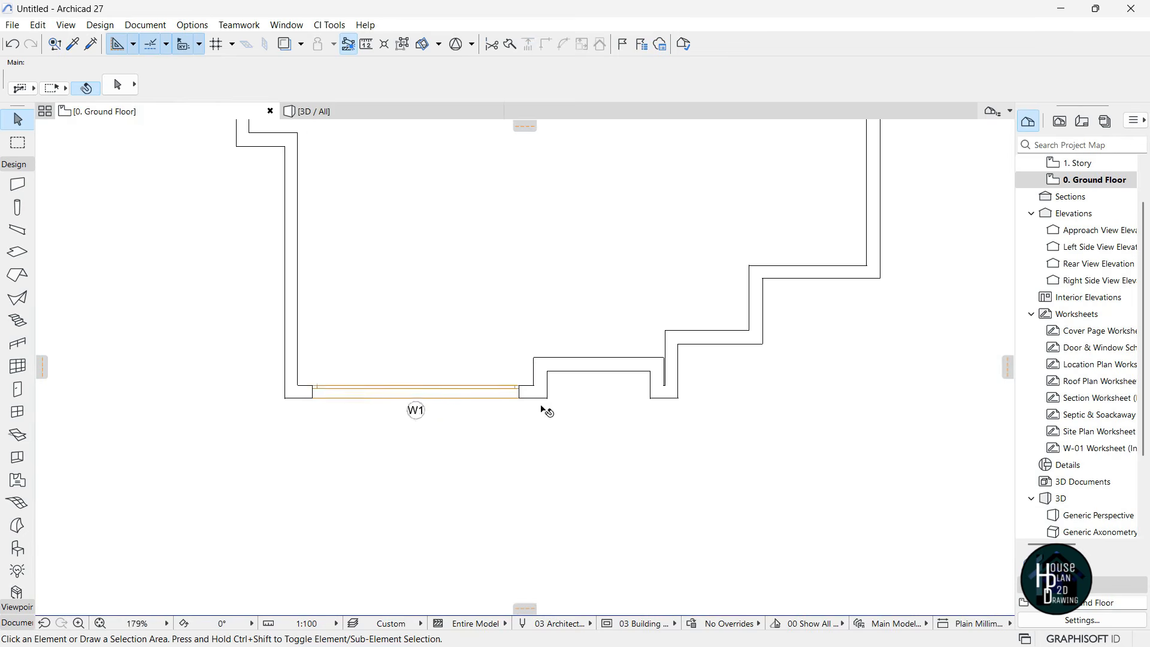
alt+click(387, 391)
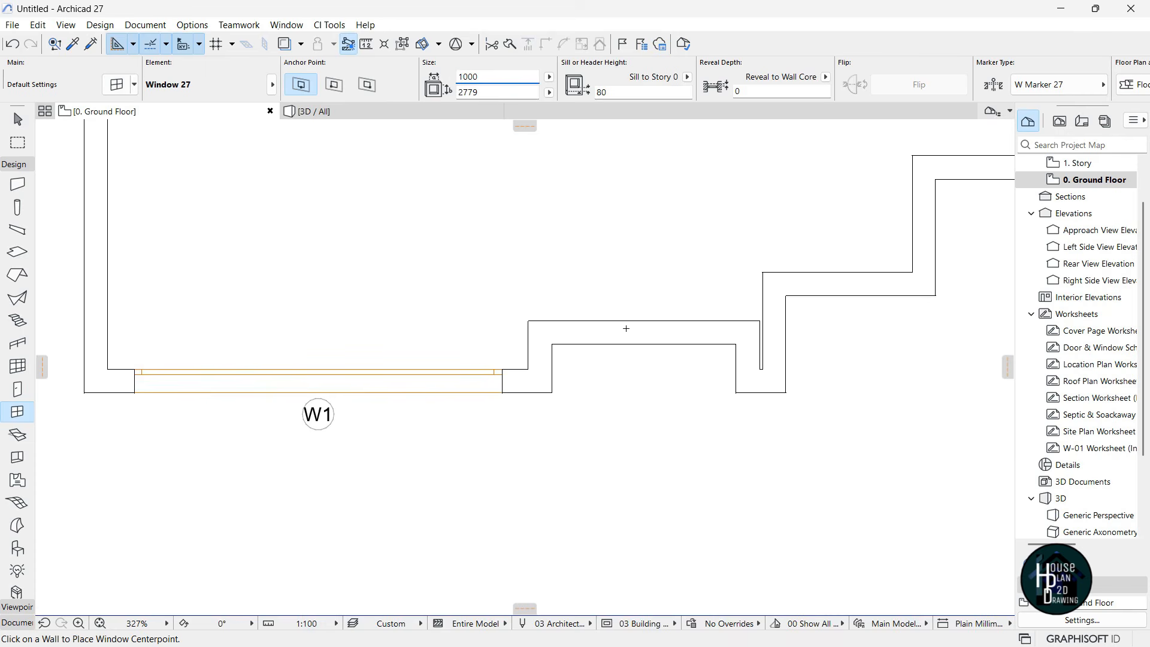
click(676, 320)
click(621, 384)
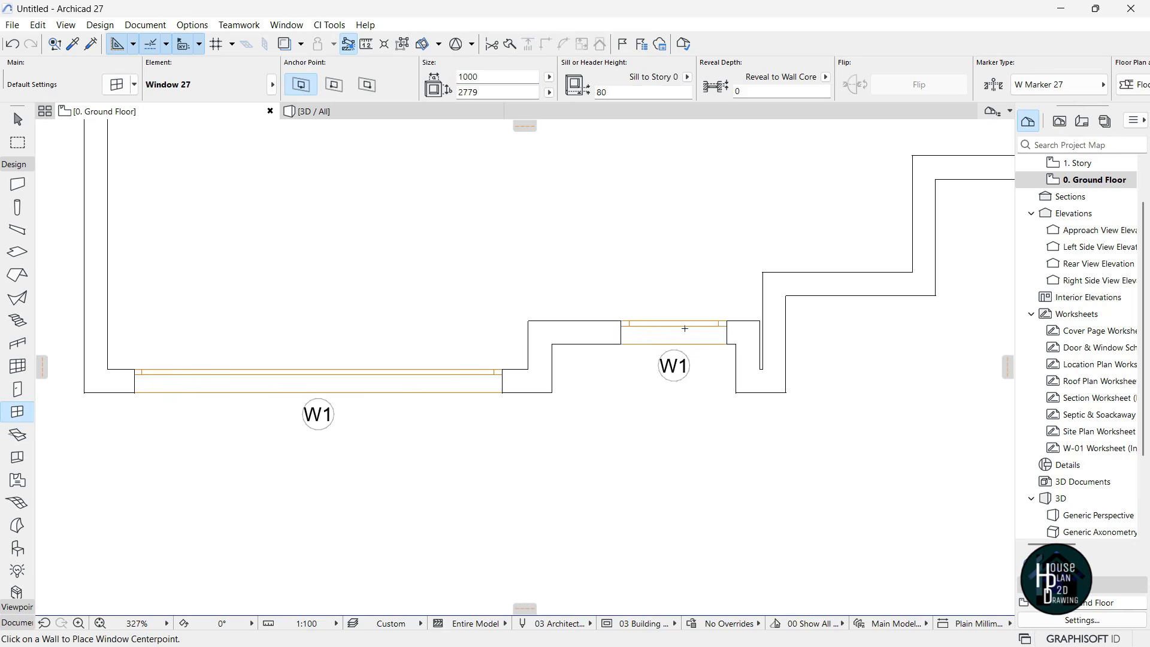
click(336, 111)
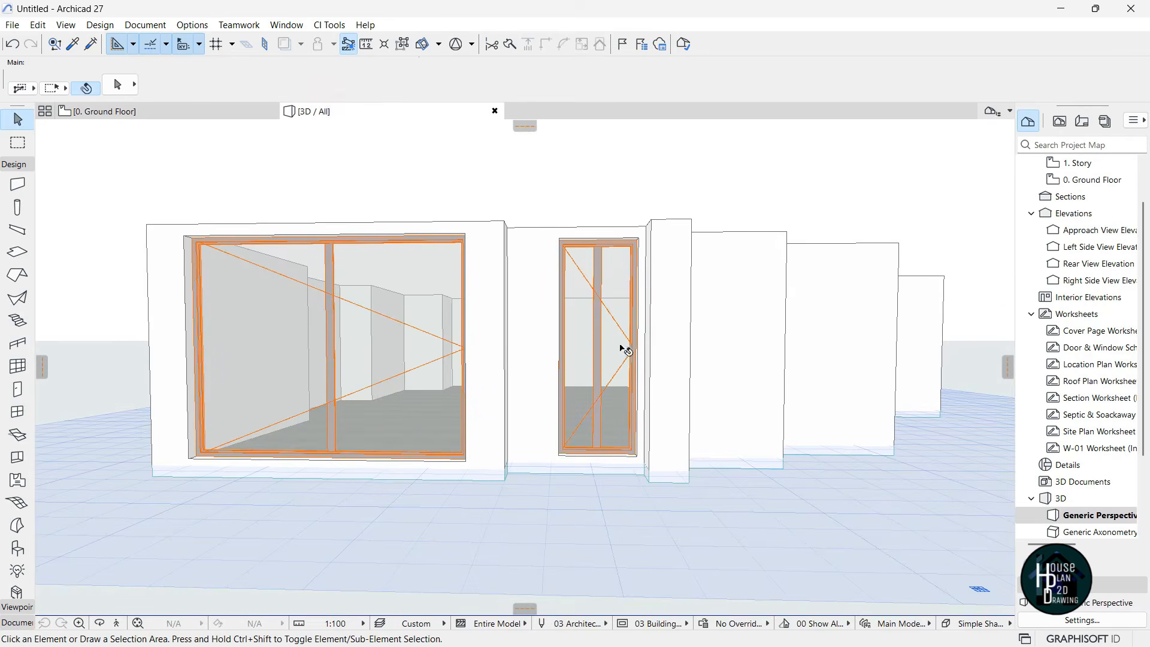
Set the narrow window's sash to 1 horizontal pane and clear the selection
click(602, 330)
click(115, 84)
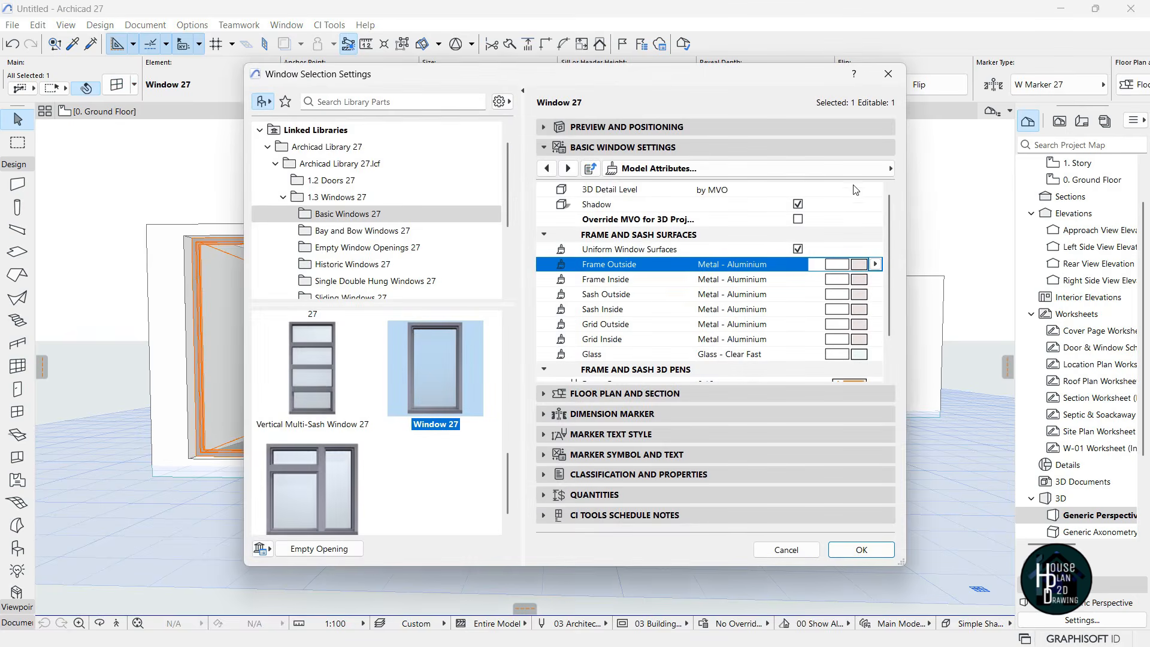
click(846, 170)
click(969, 219)
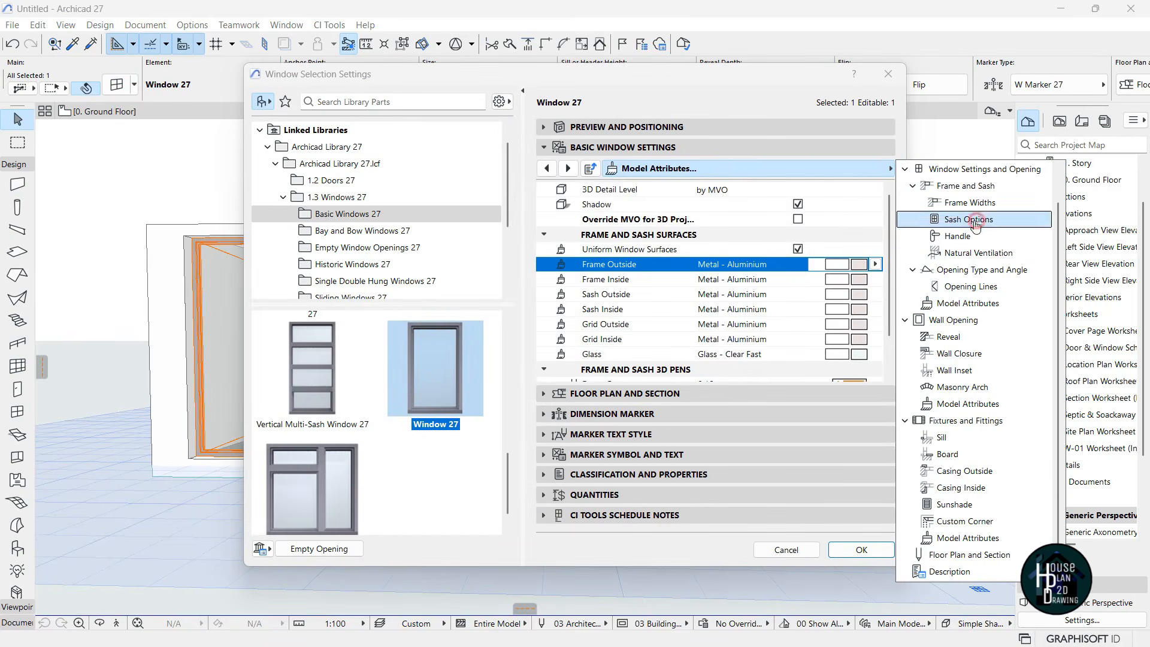
click(837, 240)
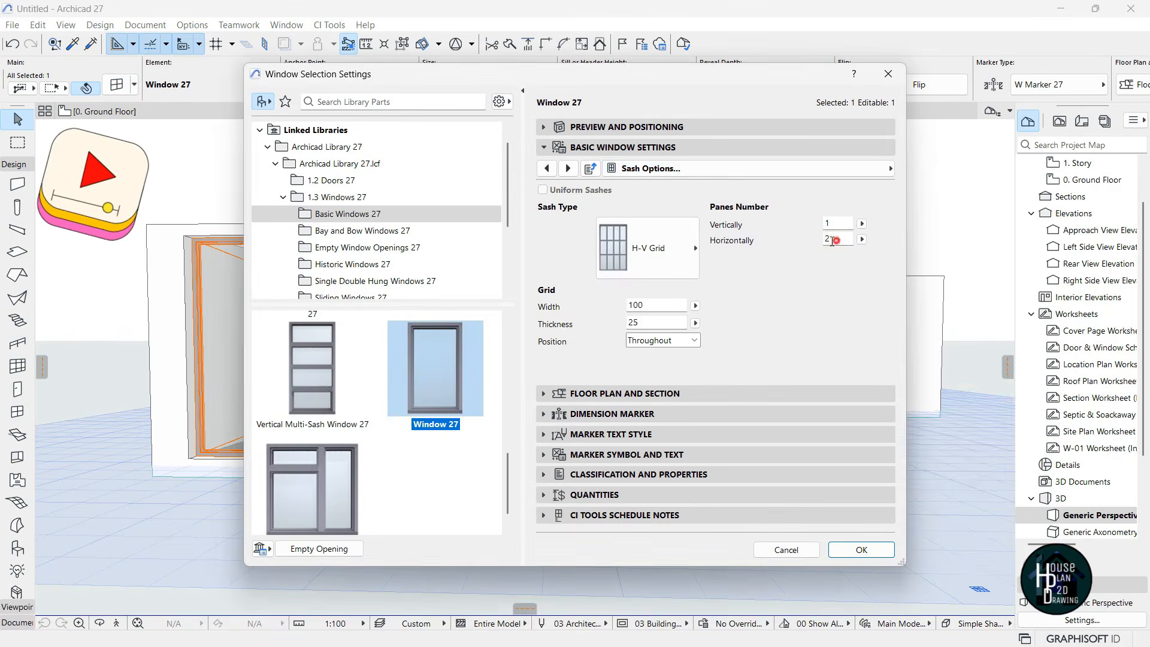
text(1)
click(861, 549)
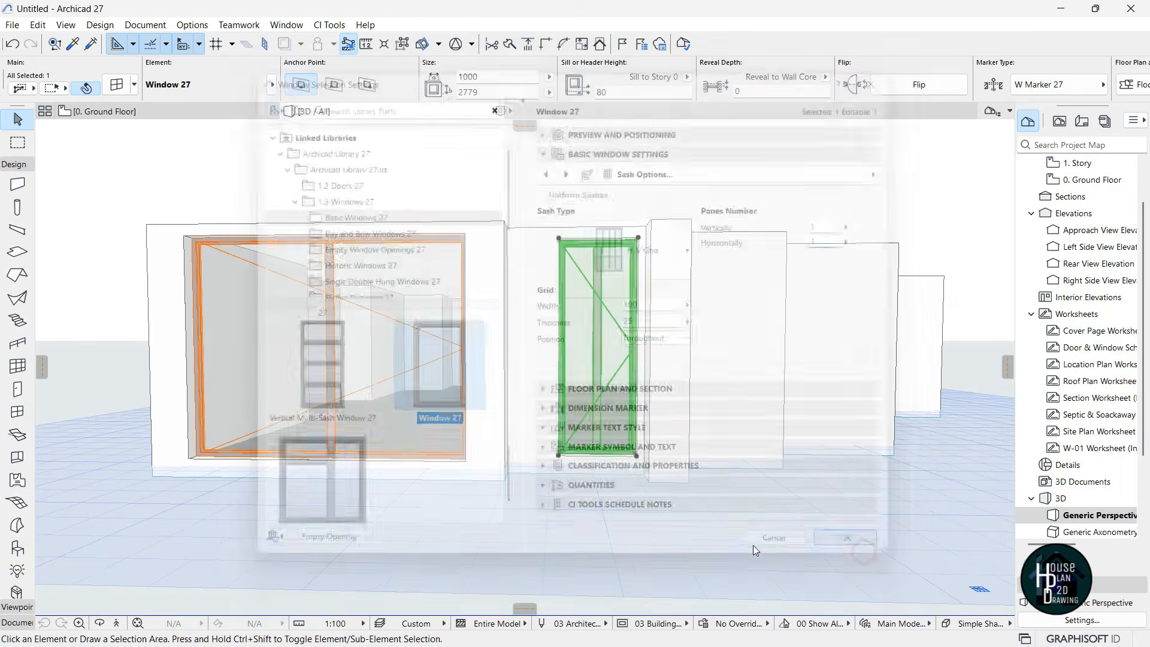
click(606, 482)
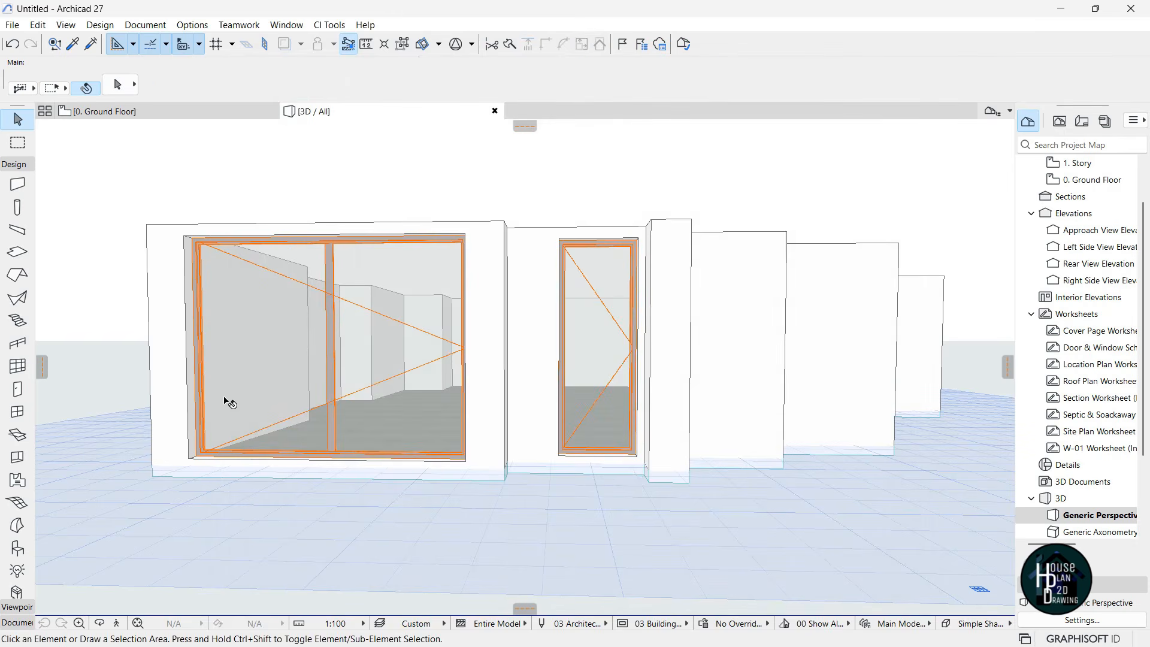
Override the model view options for 3D projections on both front windows and turn off their opening lines
click(373, 338)
shift+click(593, 340)
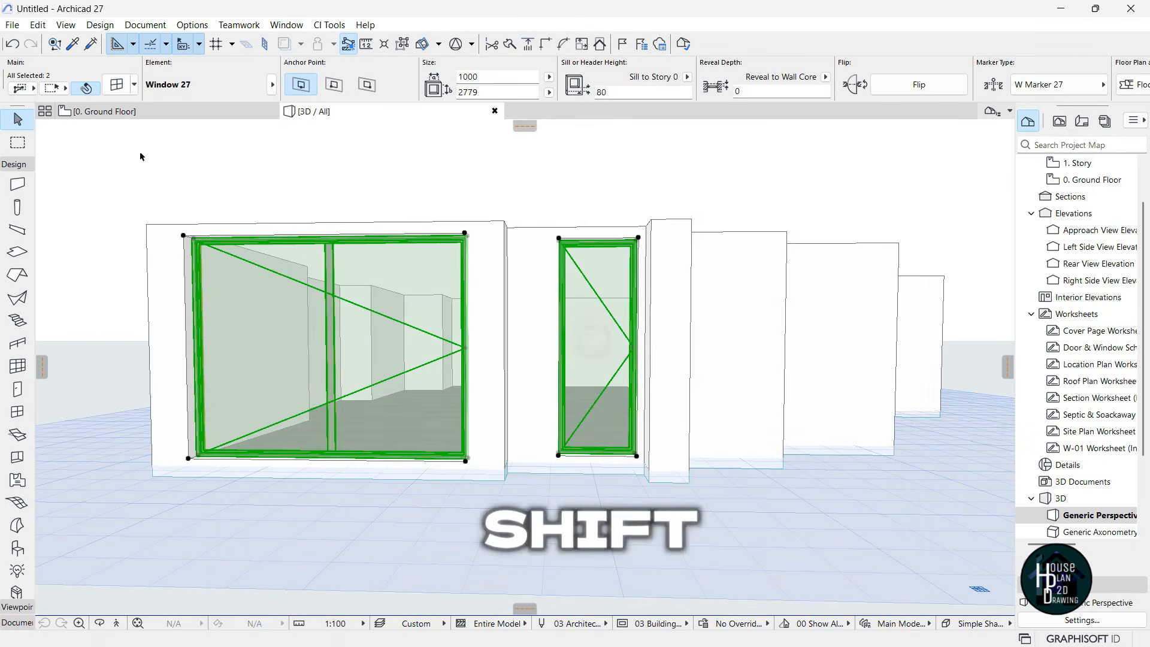
click(109, 78)
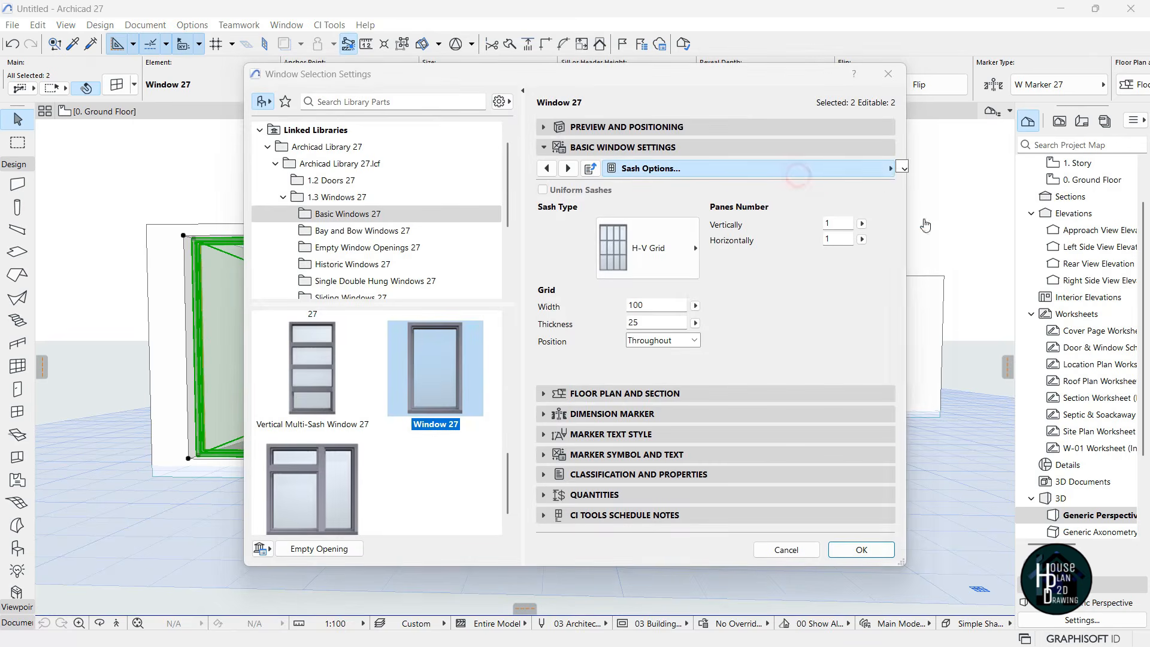
click(886, 168)
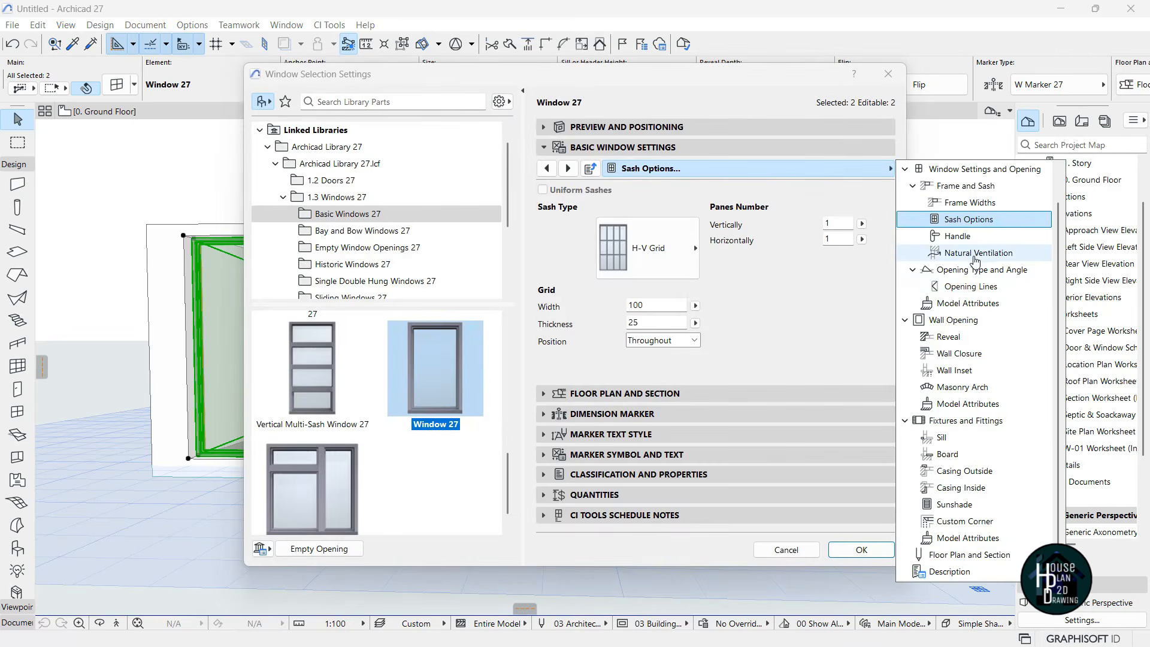
click(973, 287)
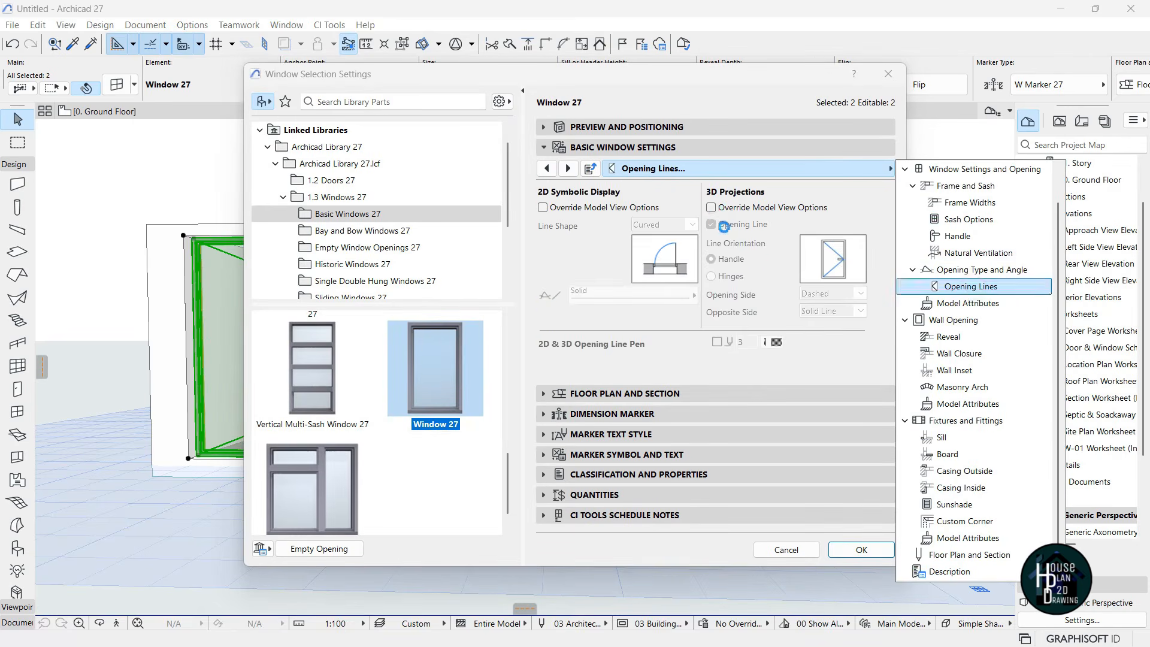
click(711, 208)
click(711, 224)
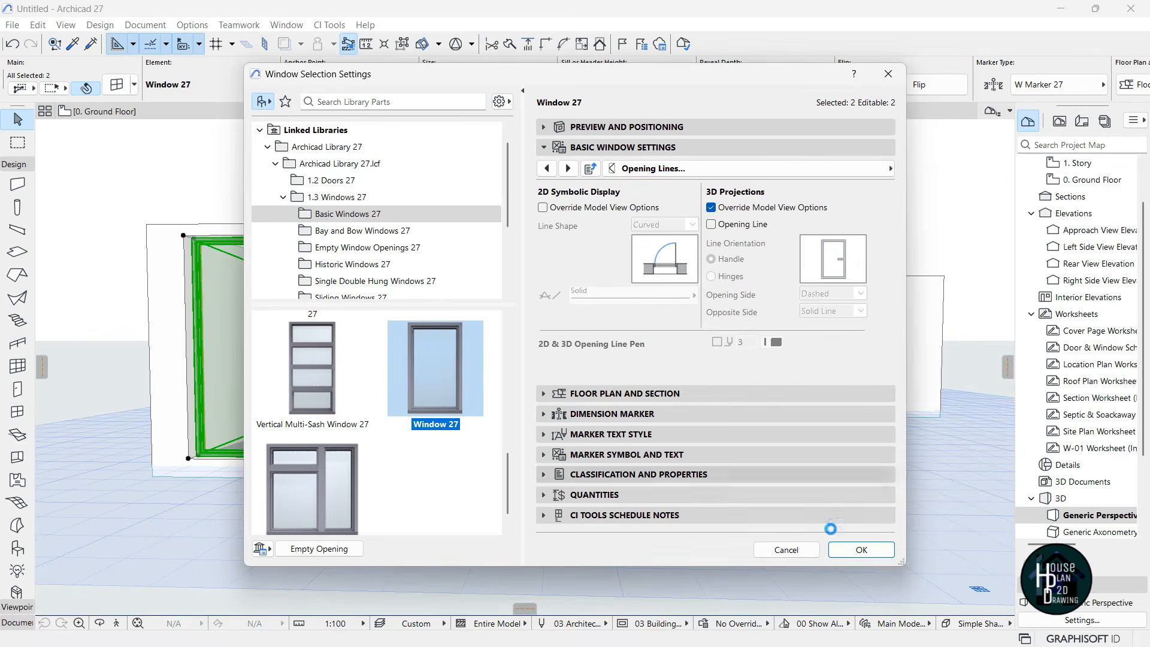
click(861, 549)
click(376, 478)
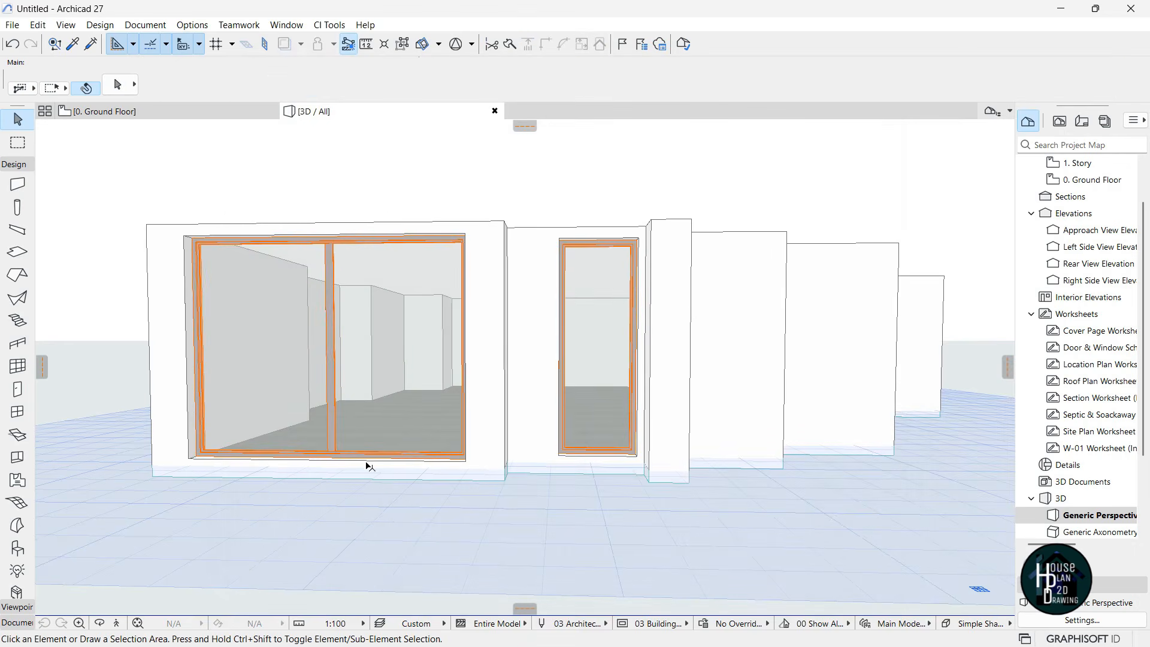
Place two 750 mm wide windows with the large front window's settings in the adjoining left side wall in the ground floor plan
click(115, 623)
key(Down)
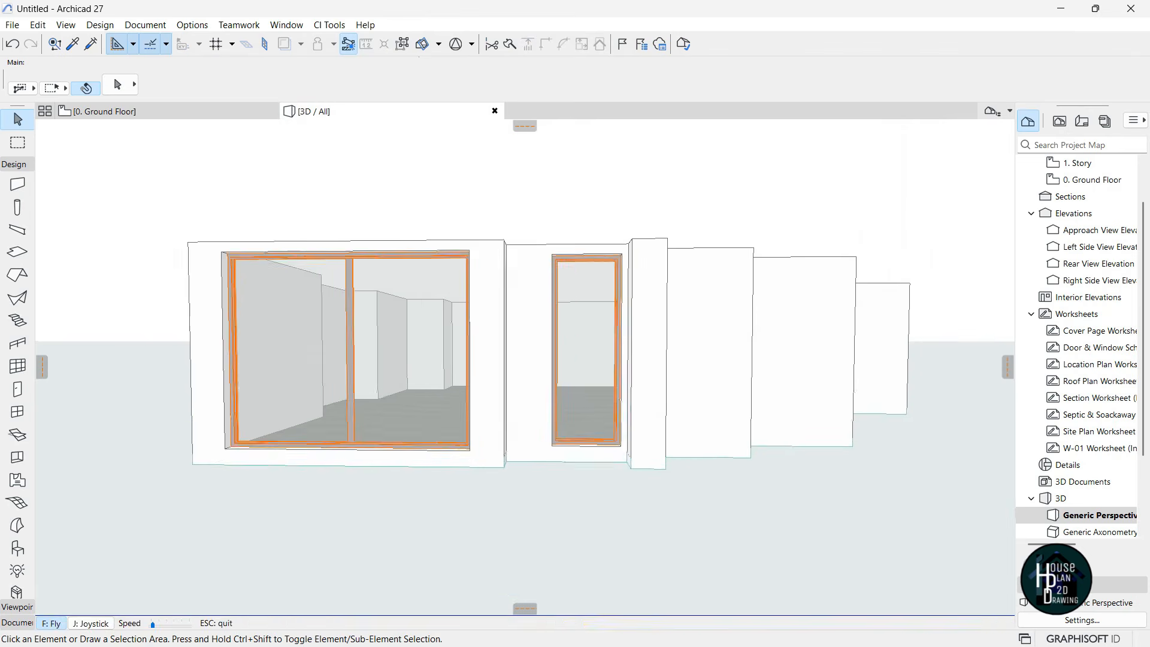
key(Up)
key(Escape)
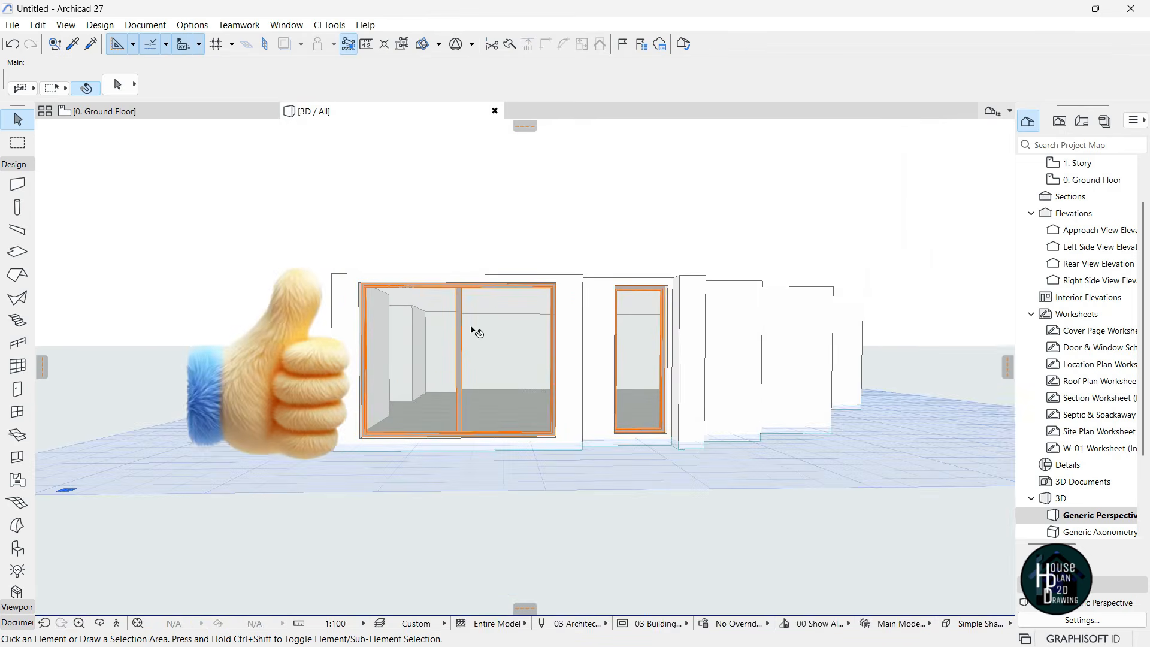
key(F2)
scroll(635, 386, down, 4)
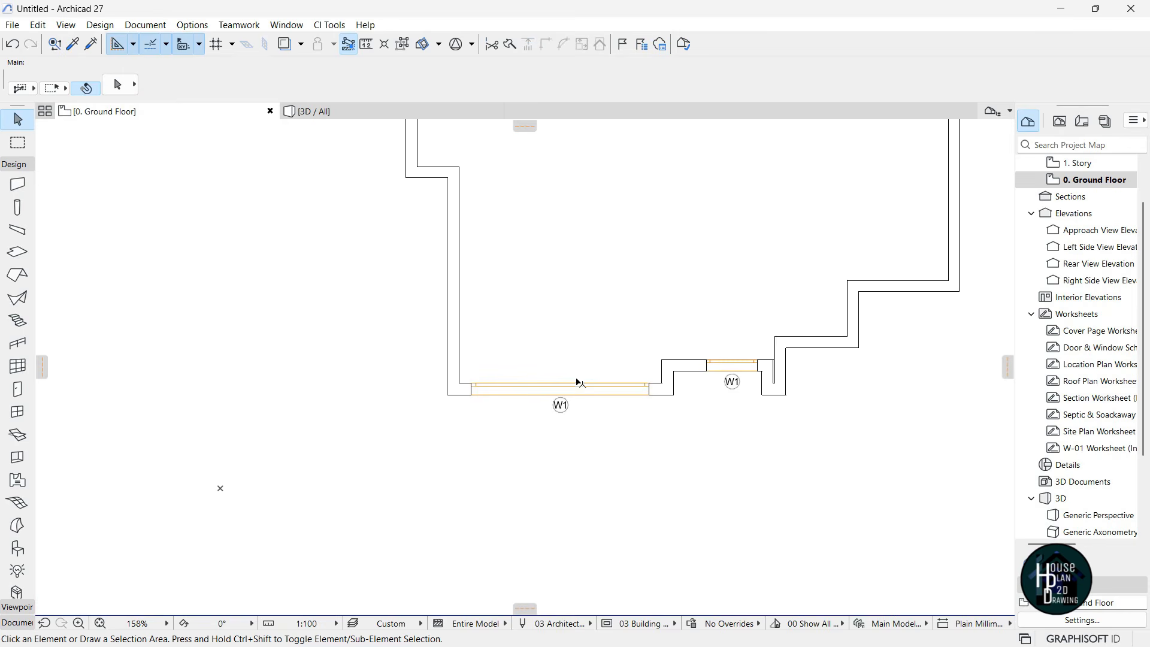
alt+click(563, 389)
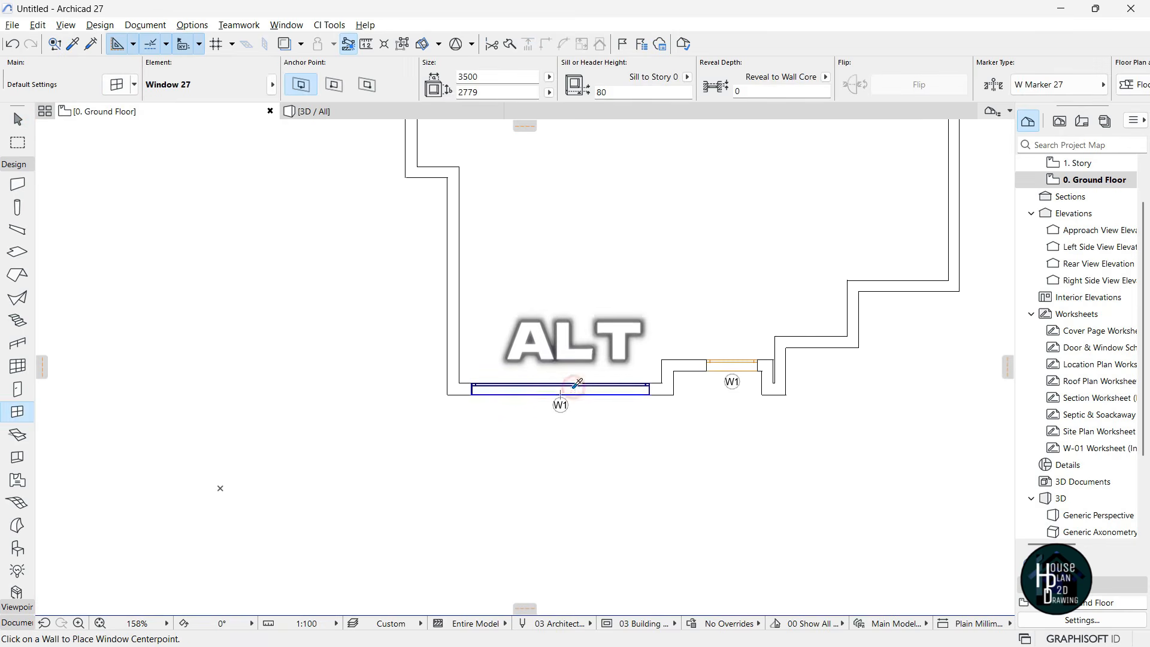
scroll(453, 298, up, 2)
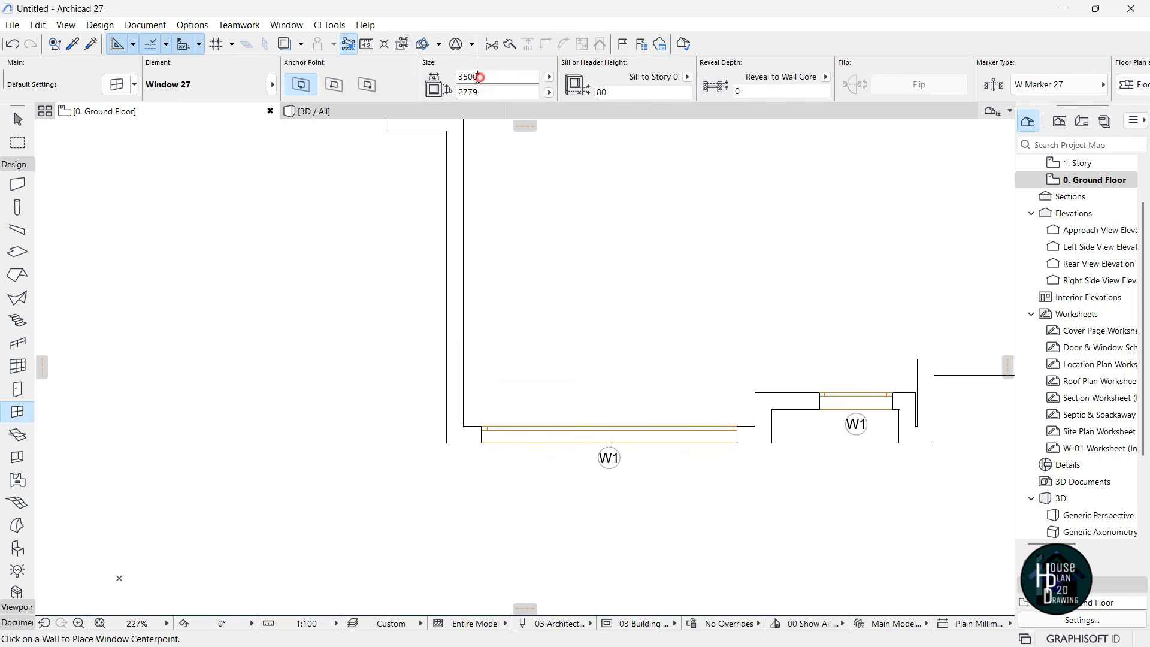
text(750)
click(465, 387)
click(474, 168)
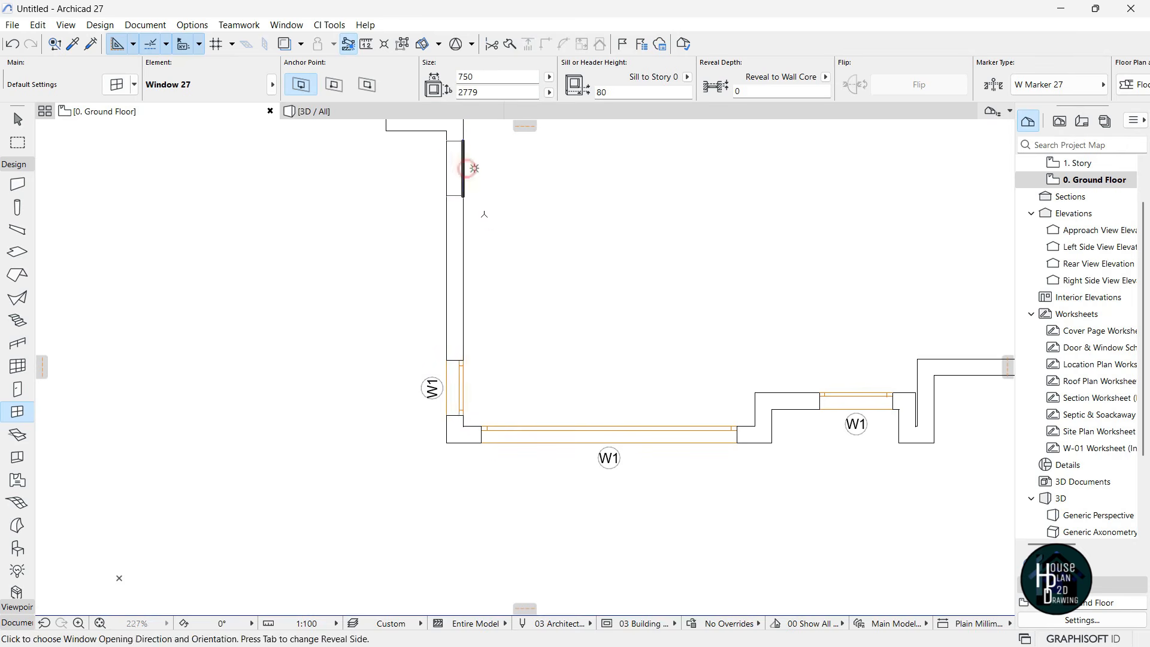
Place a 2500 mm wide window in the projecting section of the left side wall
scroll(461, 335, down, 6)
scroll(525, 415, up, 5)
alt+click(514, 411)
scroll(534, 467, down, 5)
scroll(450, 260, up, 4)
click(464, 76)
key(BackSpace)
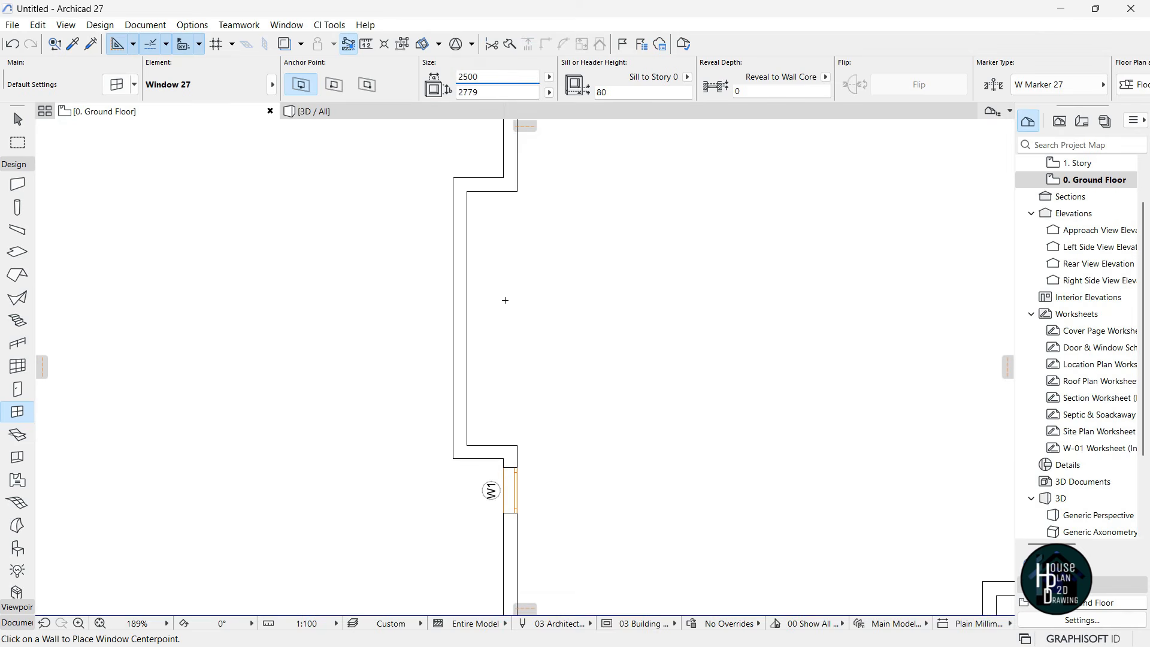
click(469, 317)
click(506, 379)
Place another 2500 mm wide window in the next left side wall section towards the rear
scroll(390, 303, down, 5)
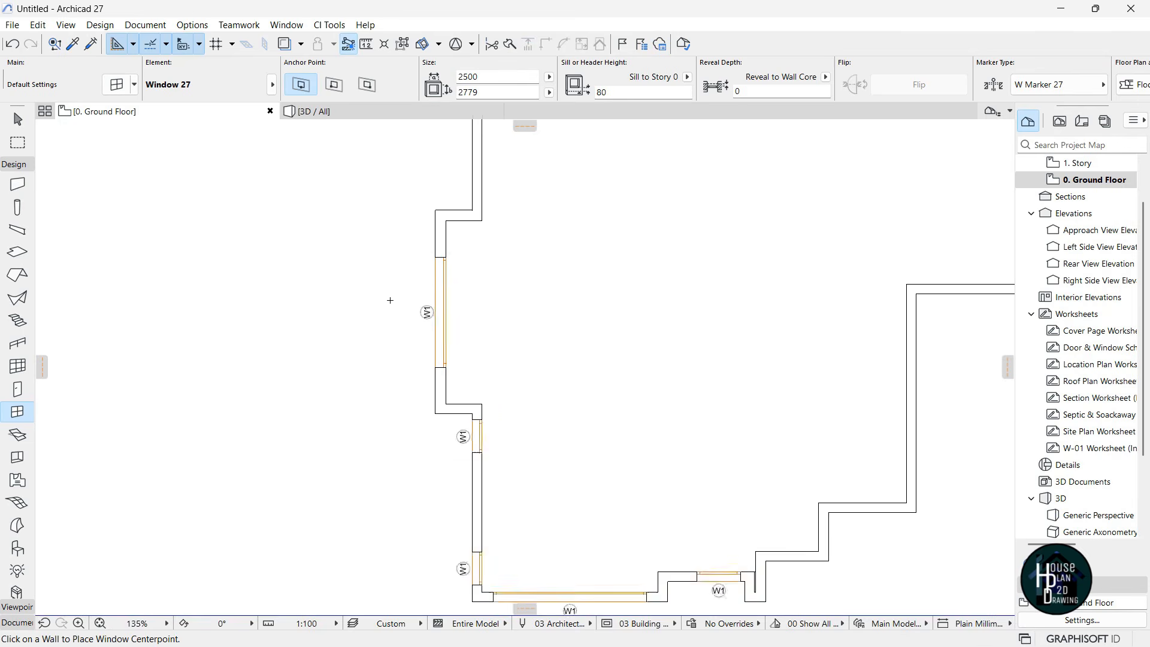
scroll(453, 170, up, 4)
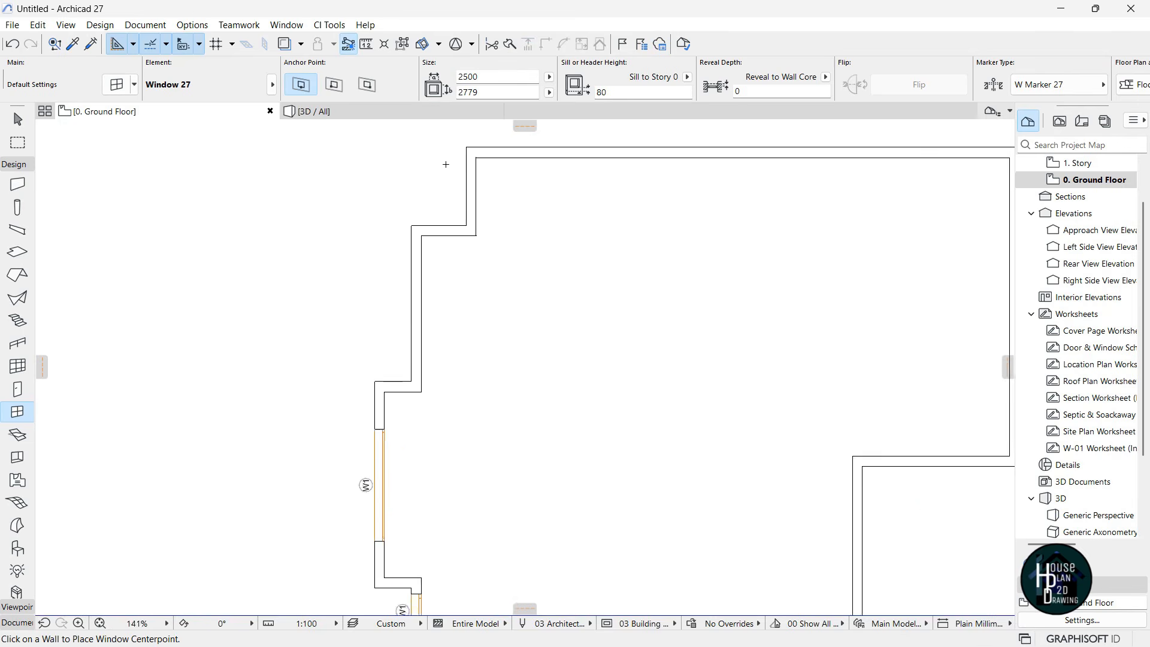
click(420, 329)
click(461, 387)
scroll(462, 387, down, 5)
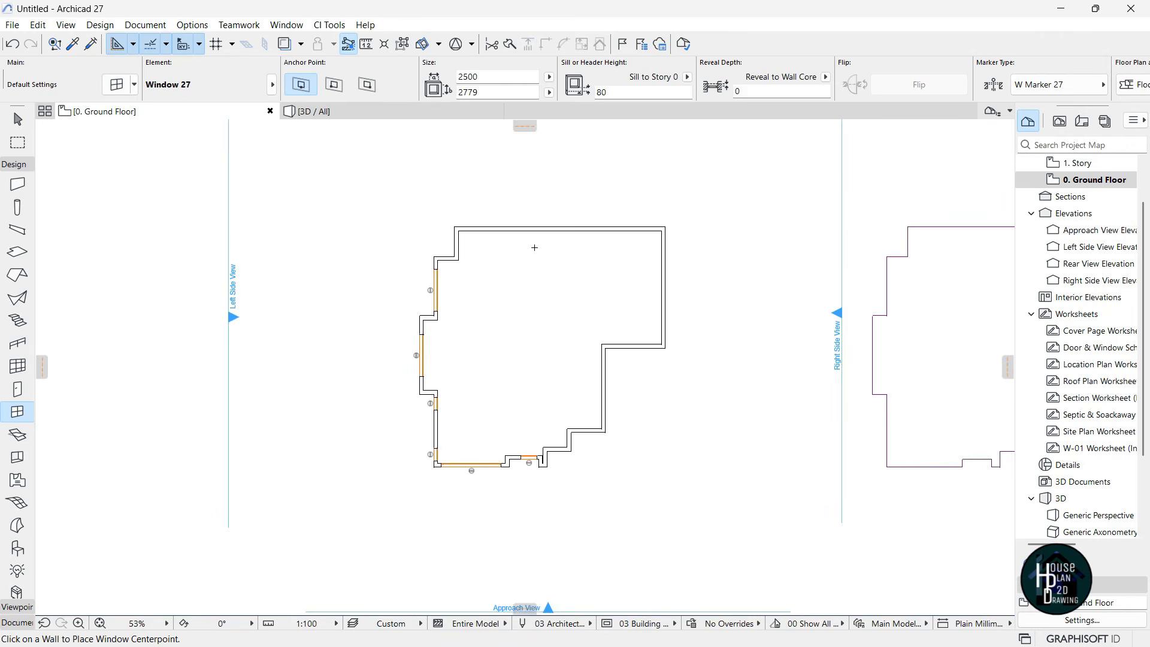
Place a 1000 mm wide window with the recessed front window's settings in the first stepped-back wall beside it
scroll(543, 350, up, 6)
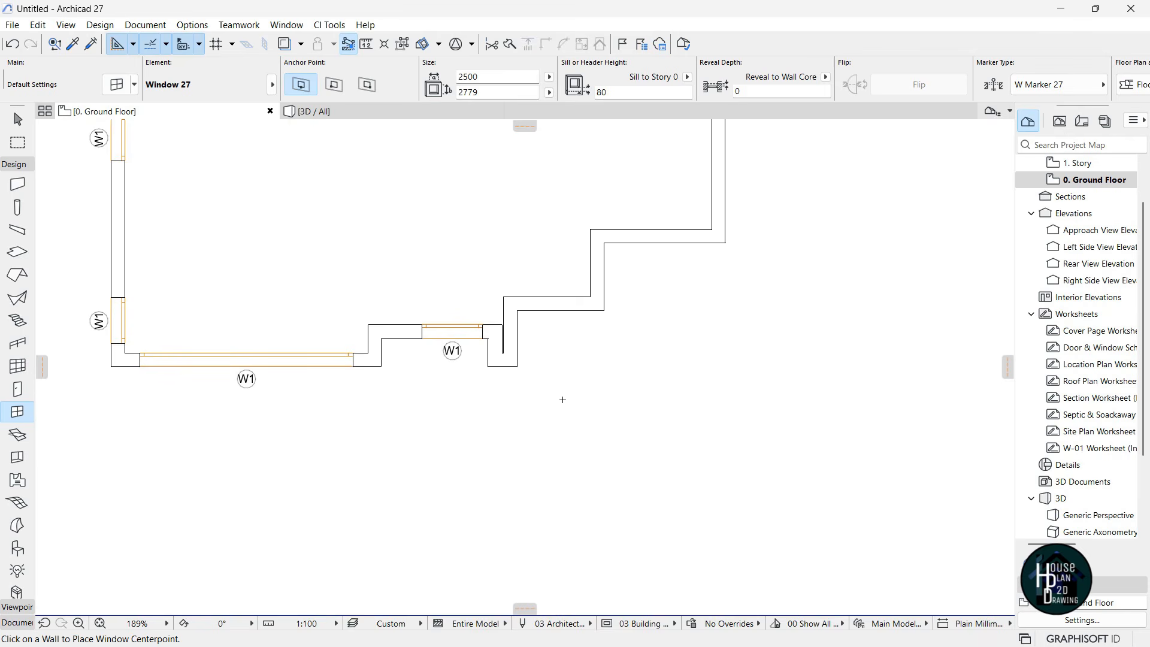
scroll(574, 369, up, 3)
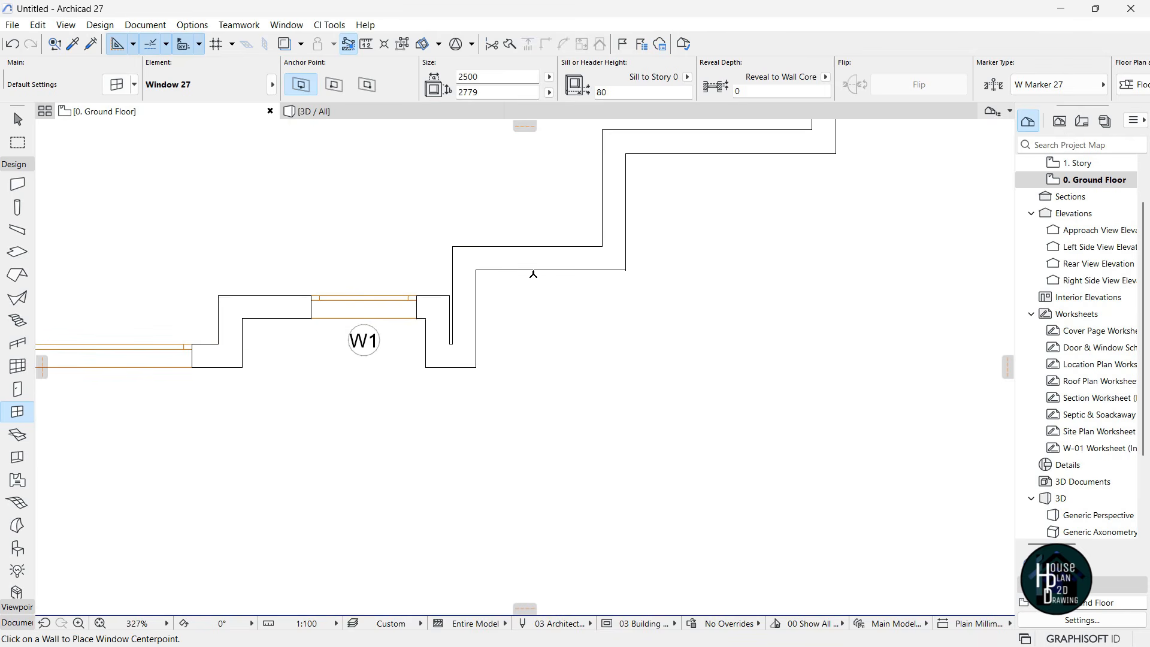
key(Escape)
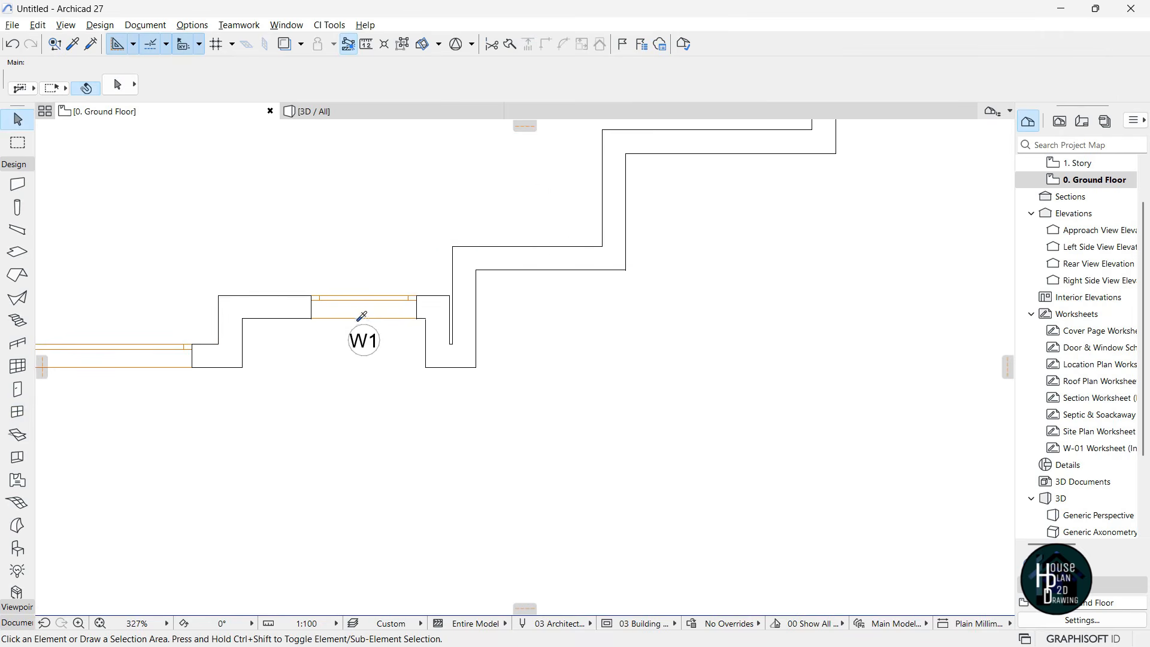
alt+click(358, 308)
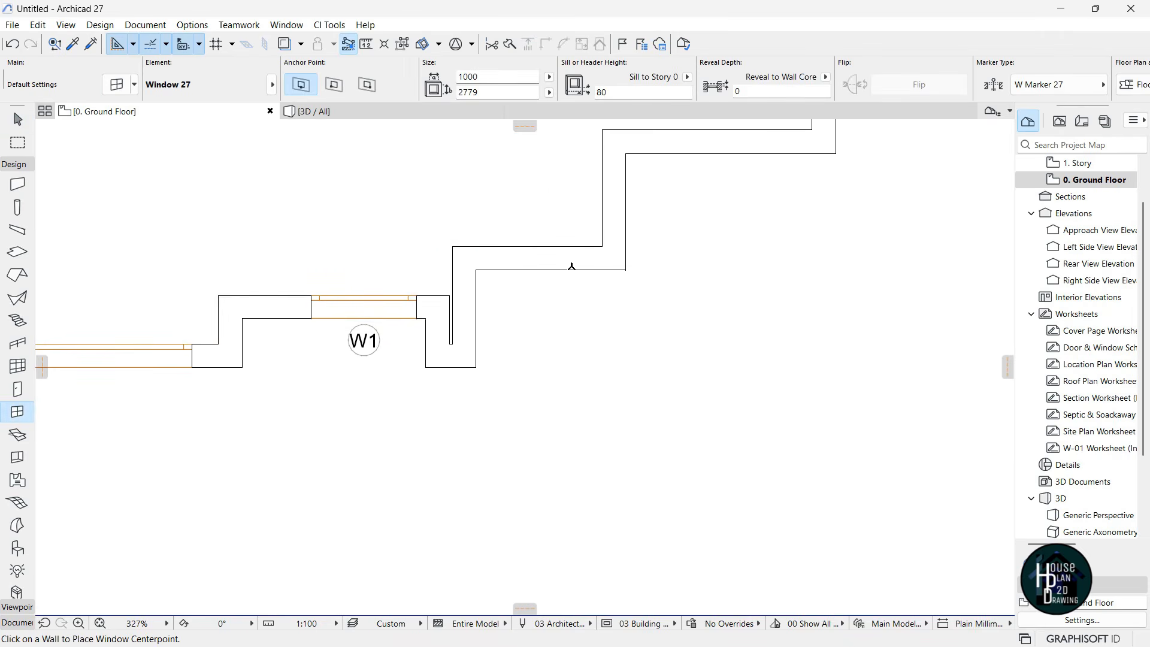
click(539, 246)
click(542, 264)
key(Escape)
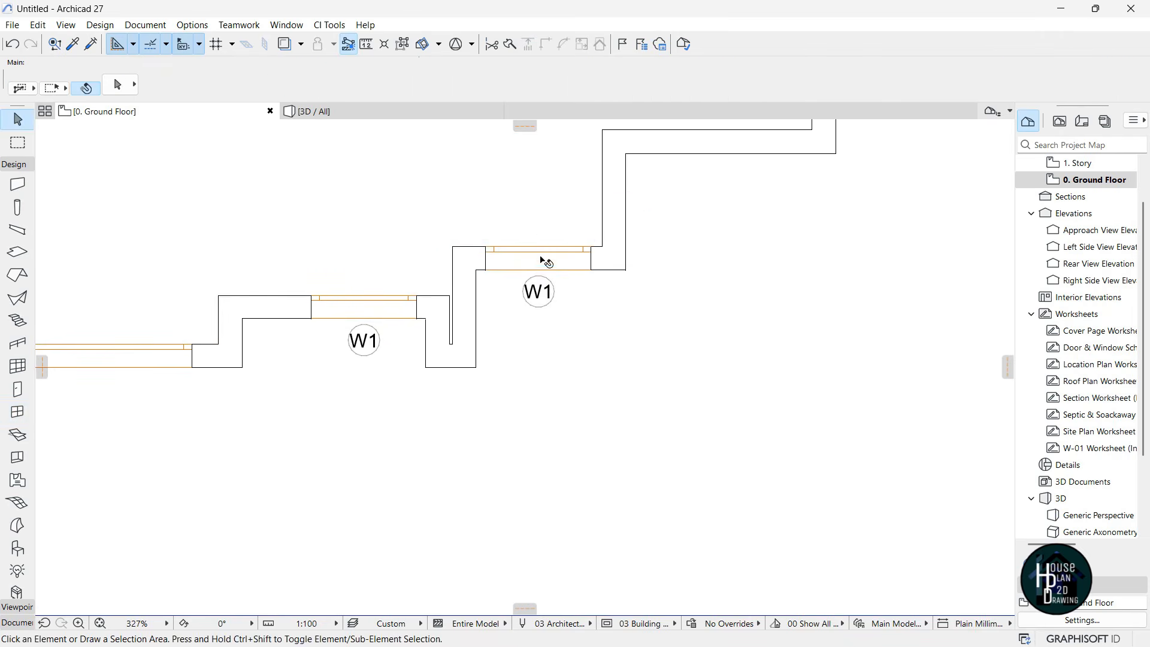
Inspect the newly placed windows by flying along the stepped front walls in the 3D perspective
click(328, 111)
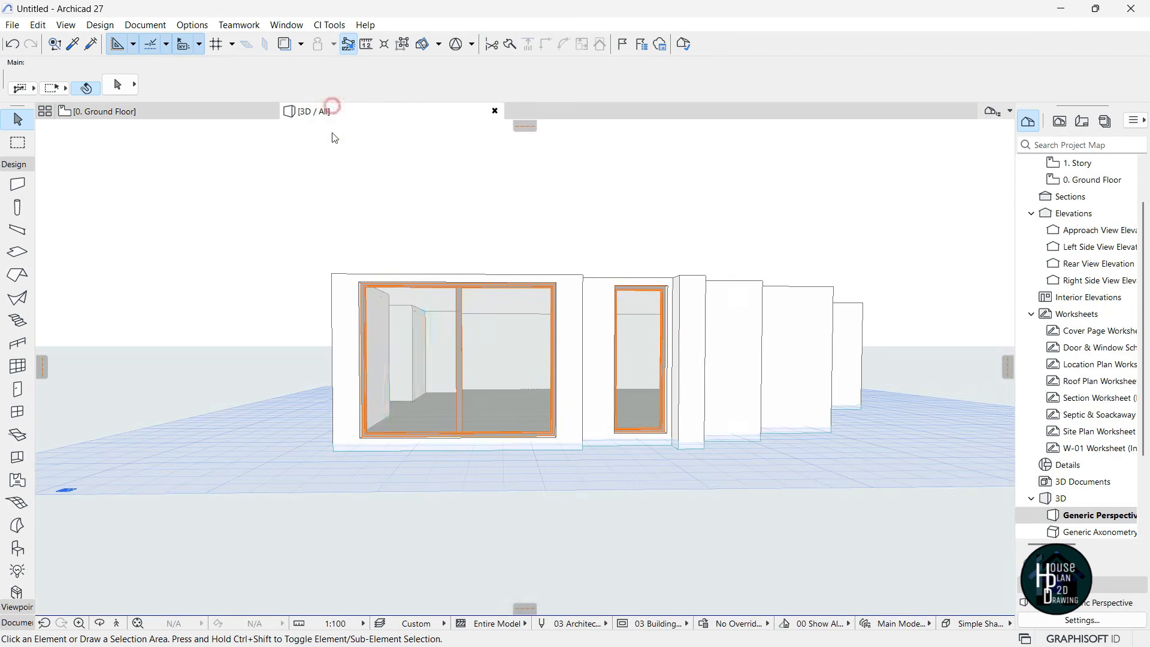
click(120, 623)
key(Right)
key(Up)
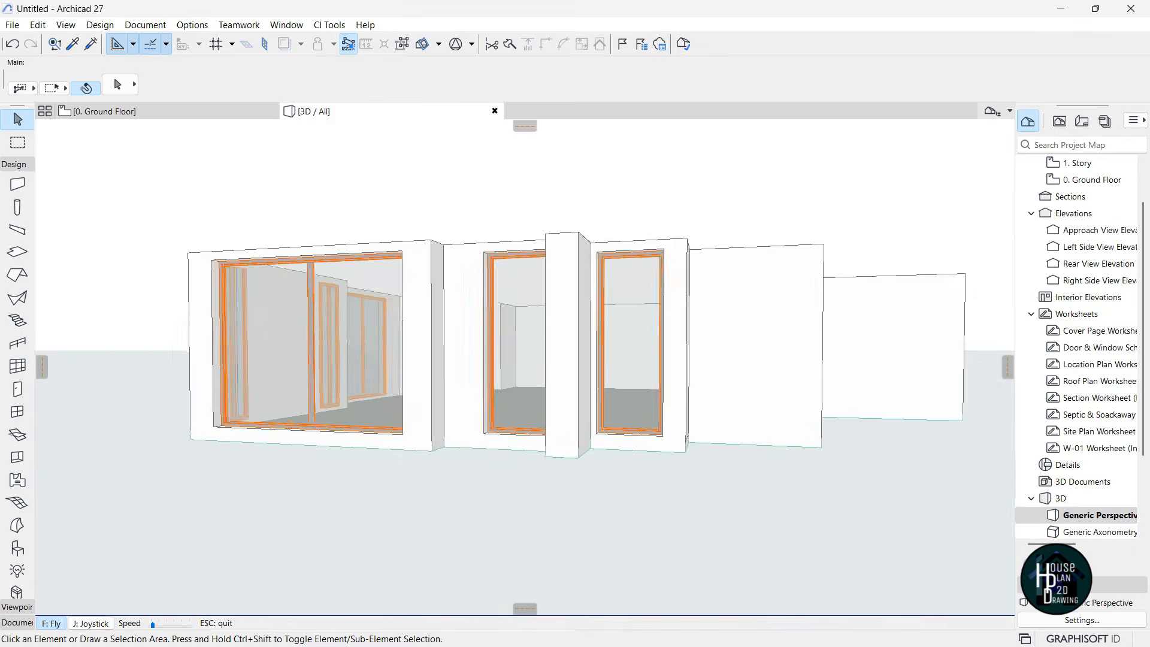
key(Up)
key(Escape)
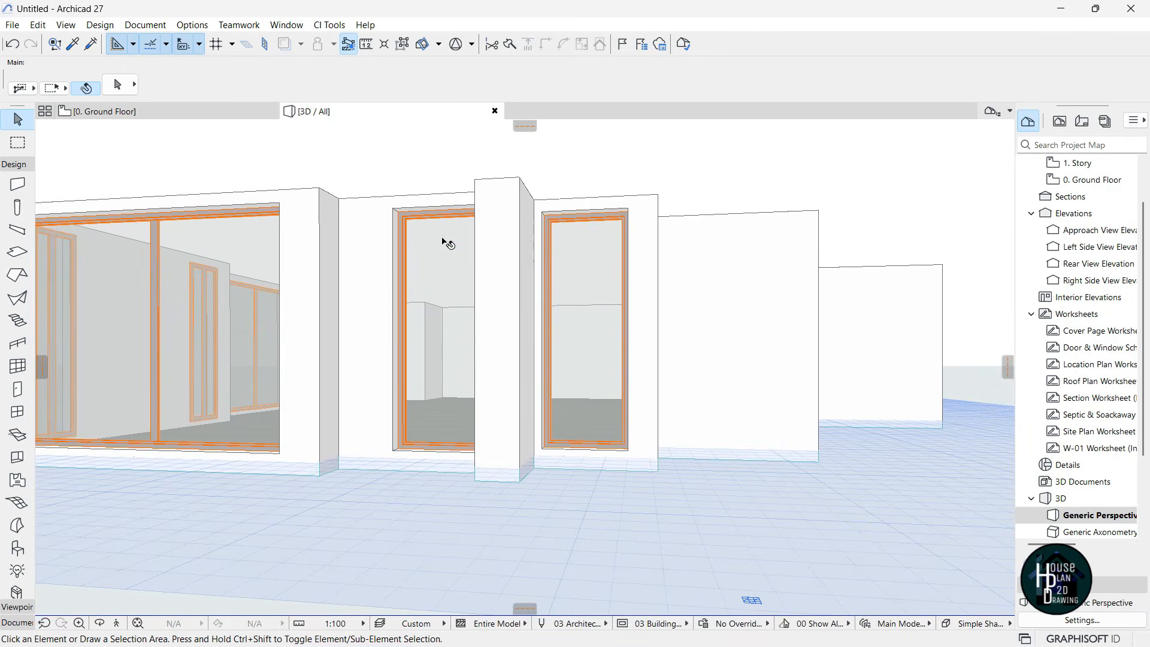
Set the main sash opening type of the 1000 mm window in the stepped-back wall to Top Hung
click(601, 318)
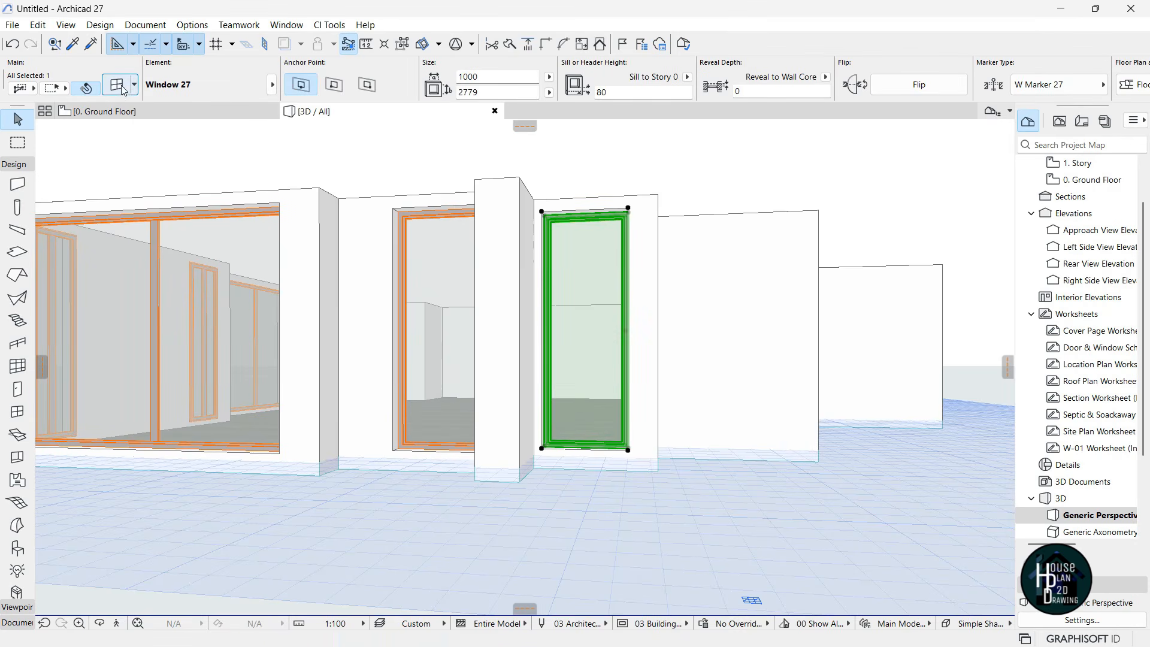
key(ctrl+t)
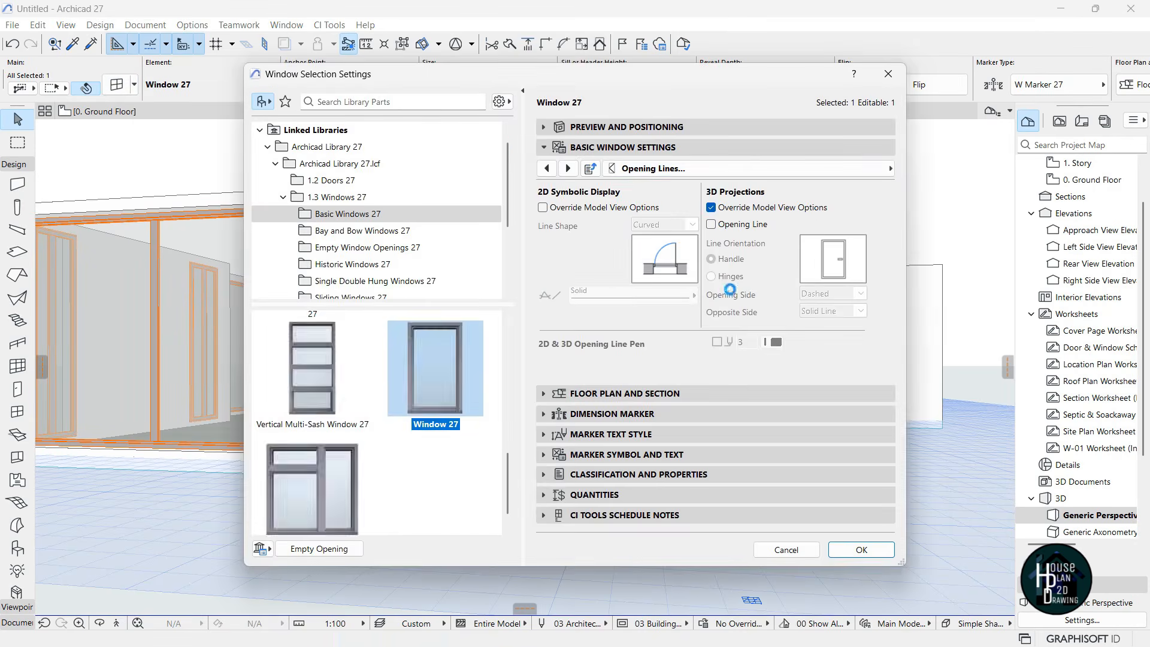
click(756, 168)
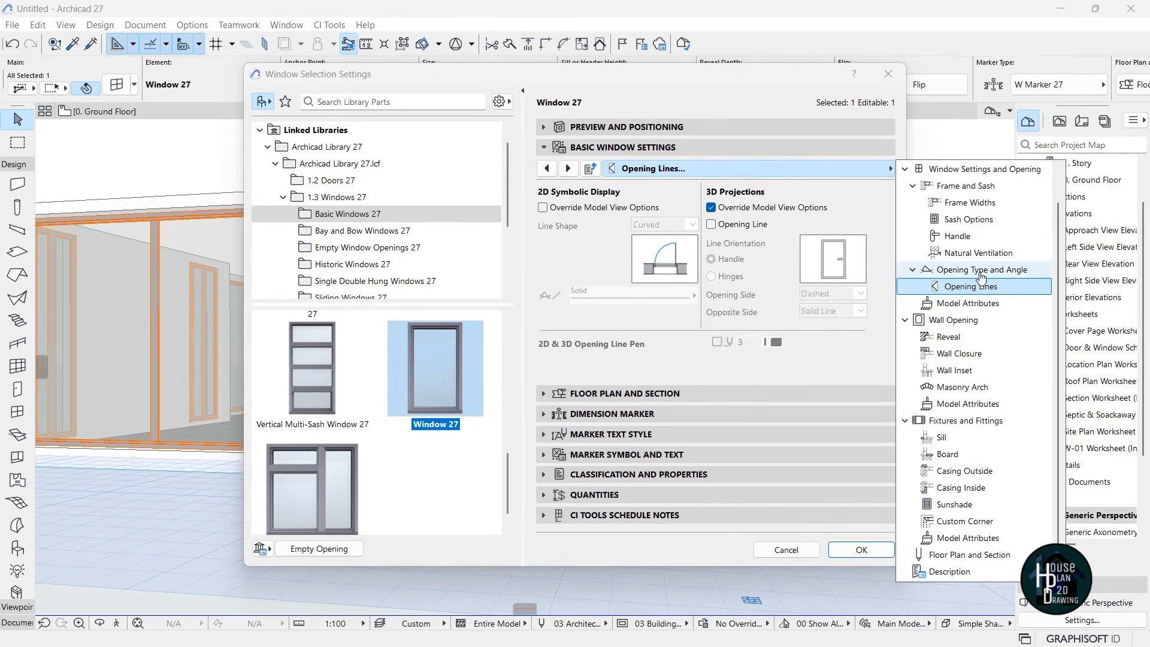
click(980, 270)
click(800, 214)
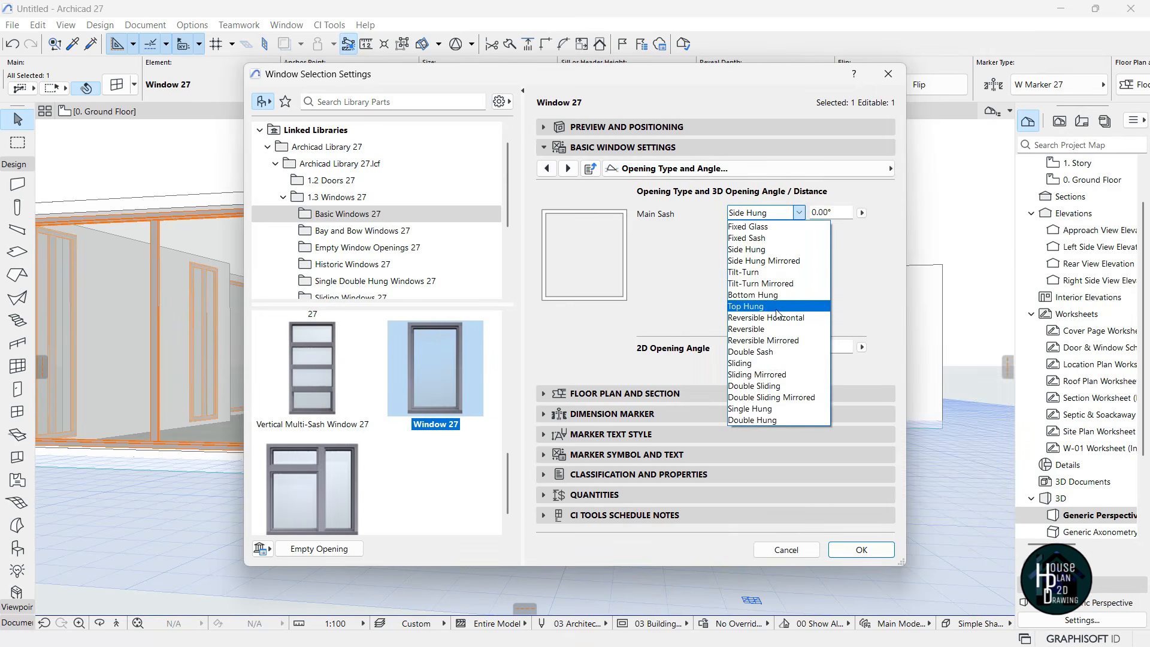
click(778, 307)
click(832, 212)
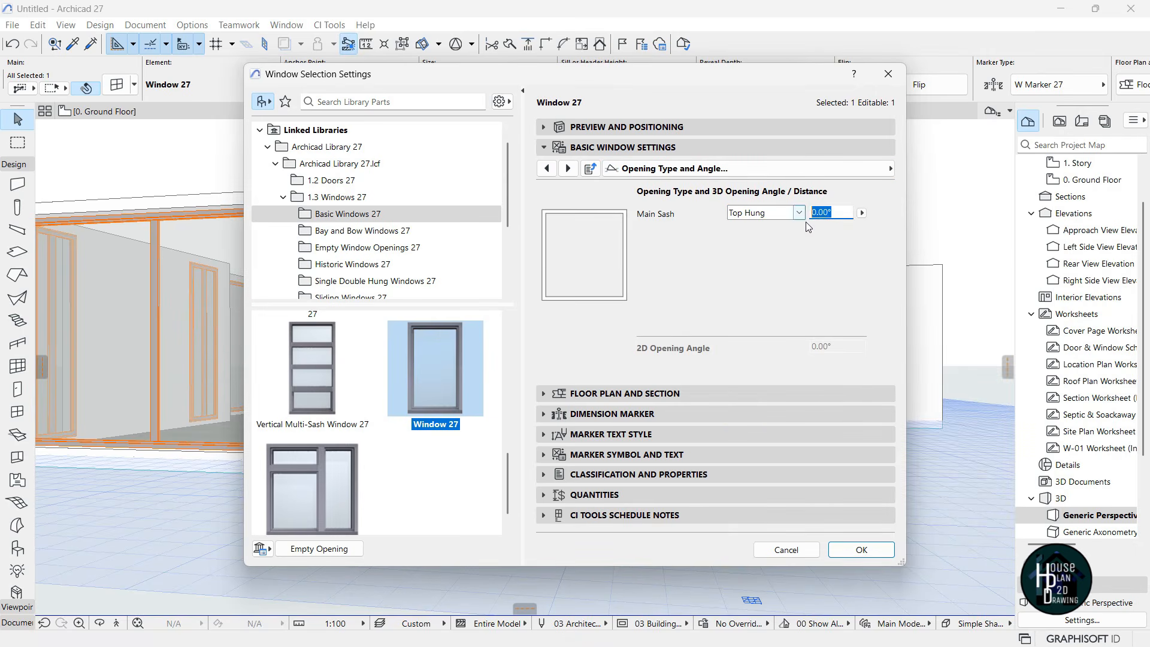
key(Return)
click(863, 550)
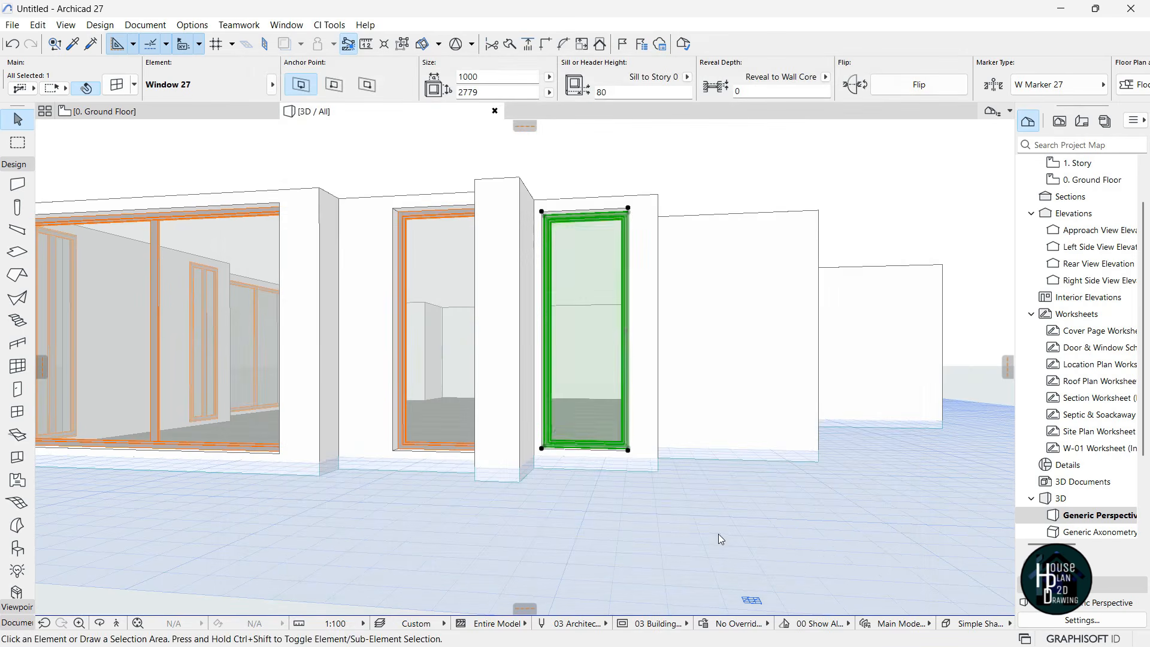
Shorten the top-hung window in the stepped-back wall from below to about 1038 mm high and set its width to 600 mm
click(627, 452)
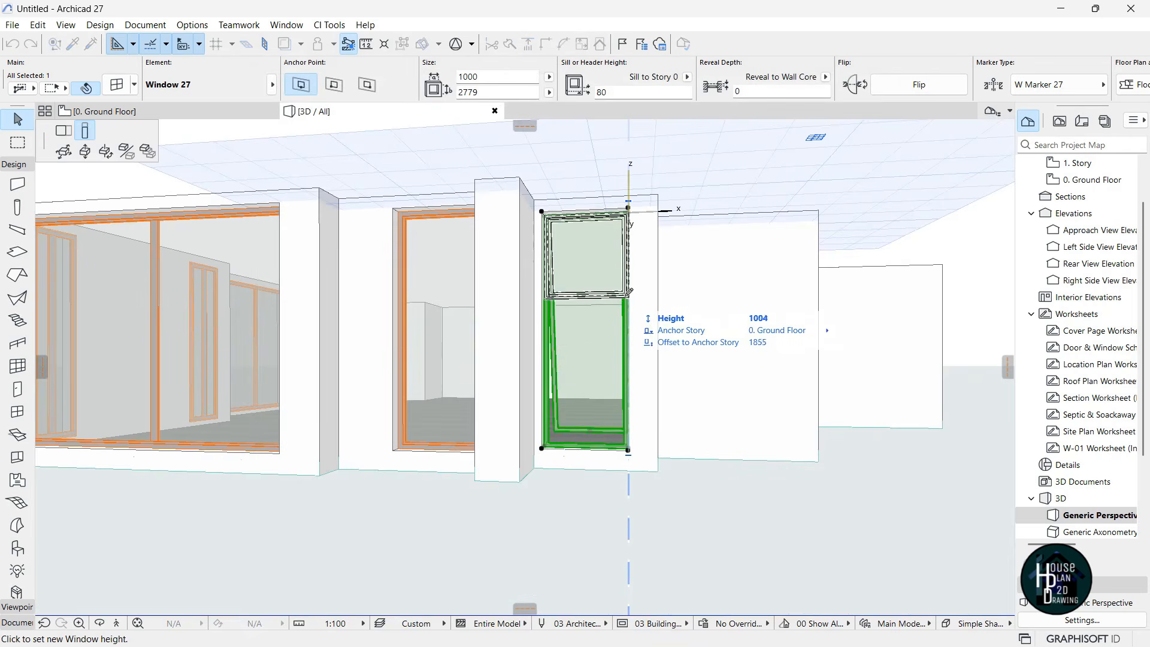
click(628, 290)
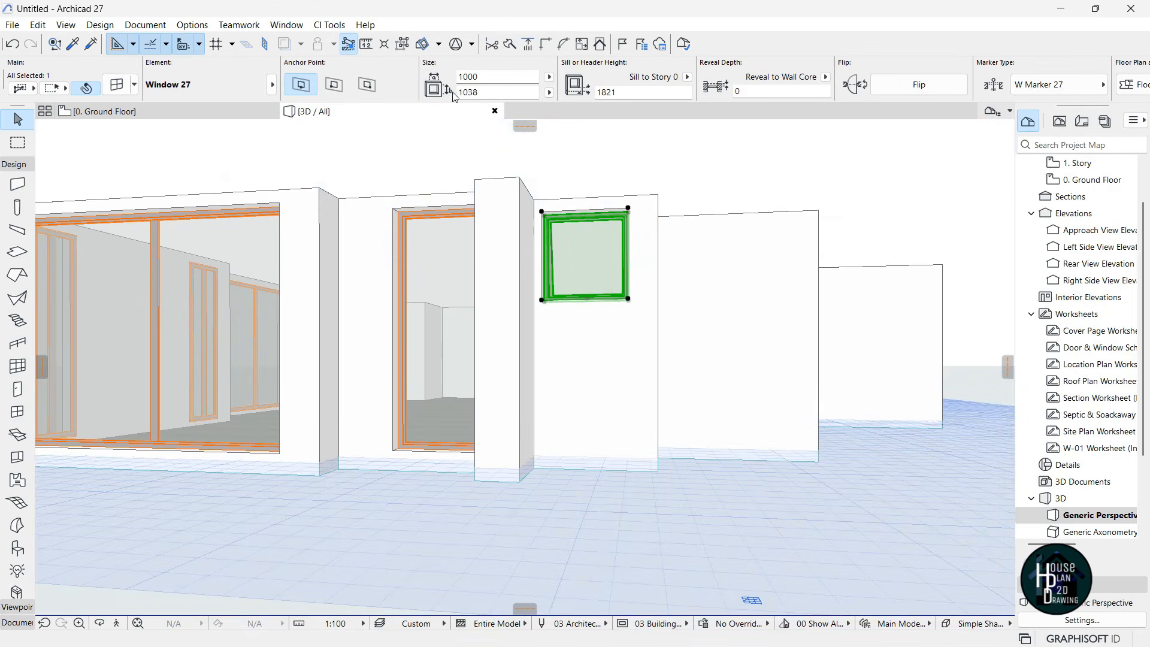
click(481, 76)
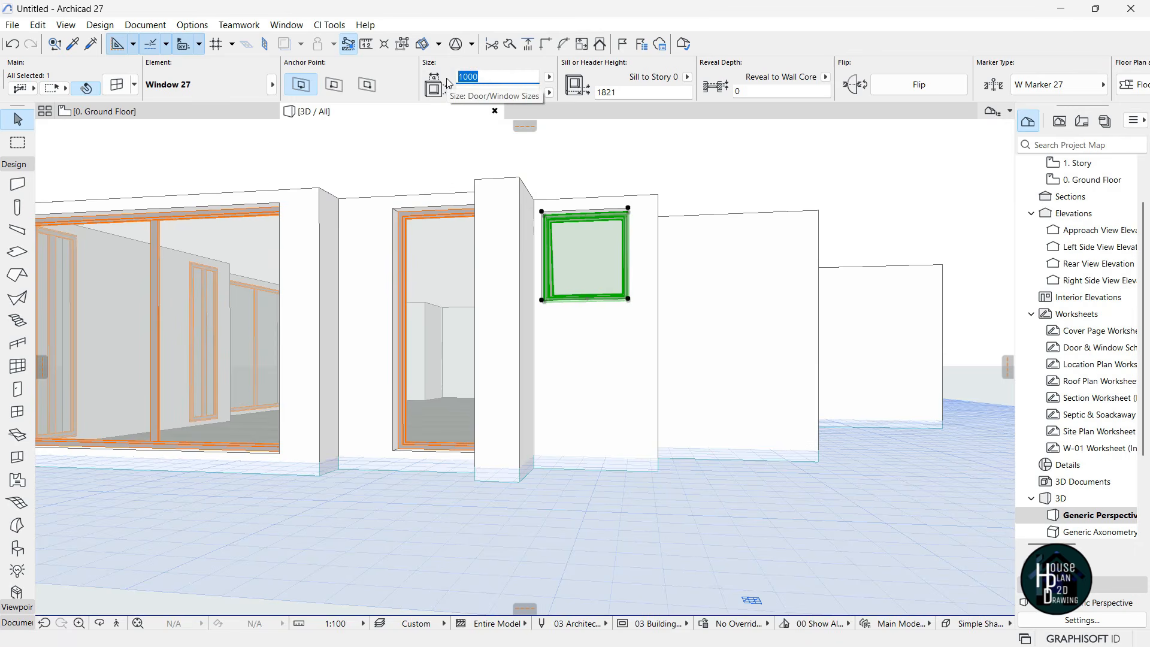
key(Return)
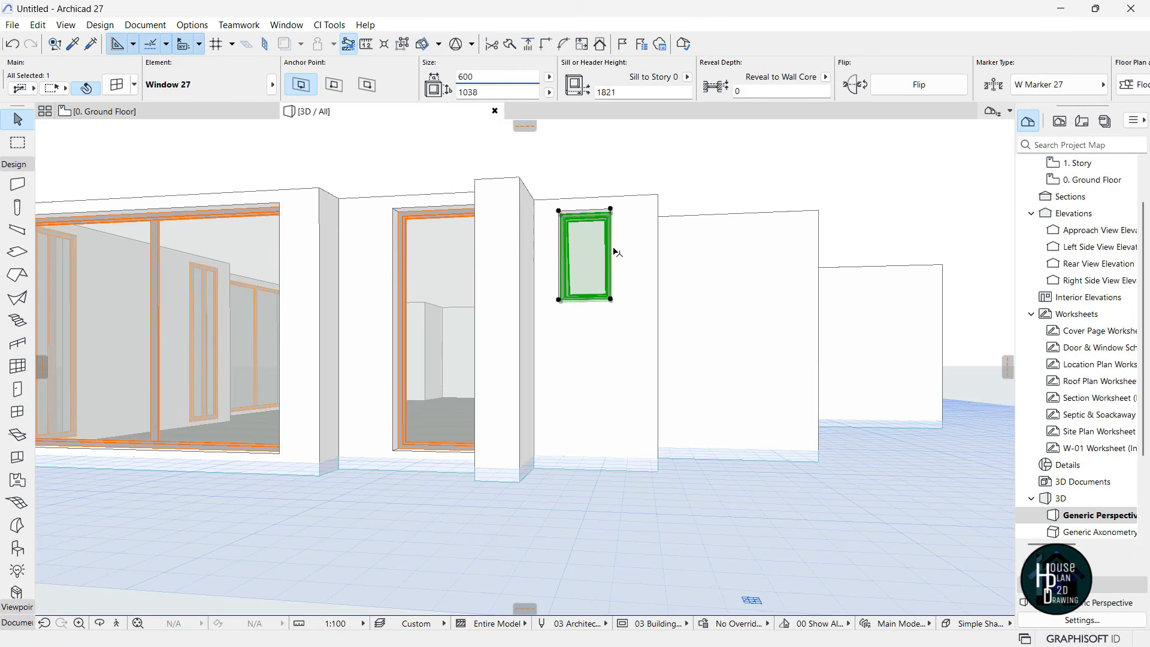
key(Escape)
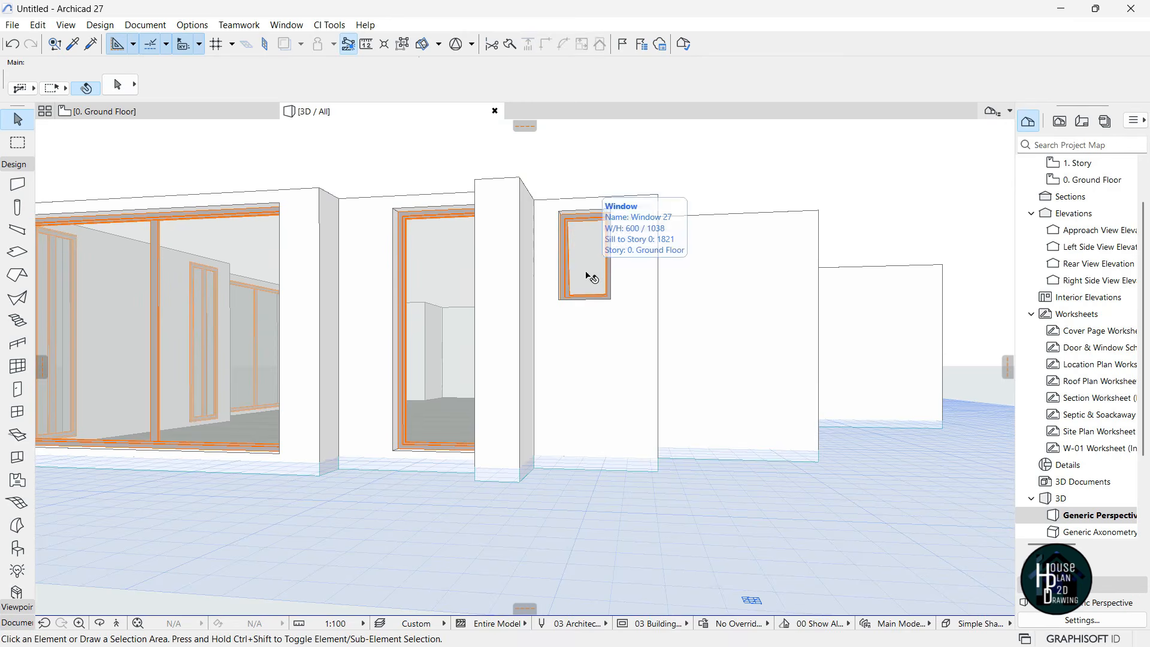
Place another 600 mm wide window with the small top-hung window's settings in the perpendicular return wall beside it on the ground floor plan
click(119, 620)
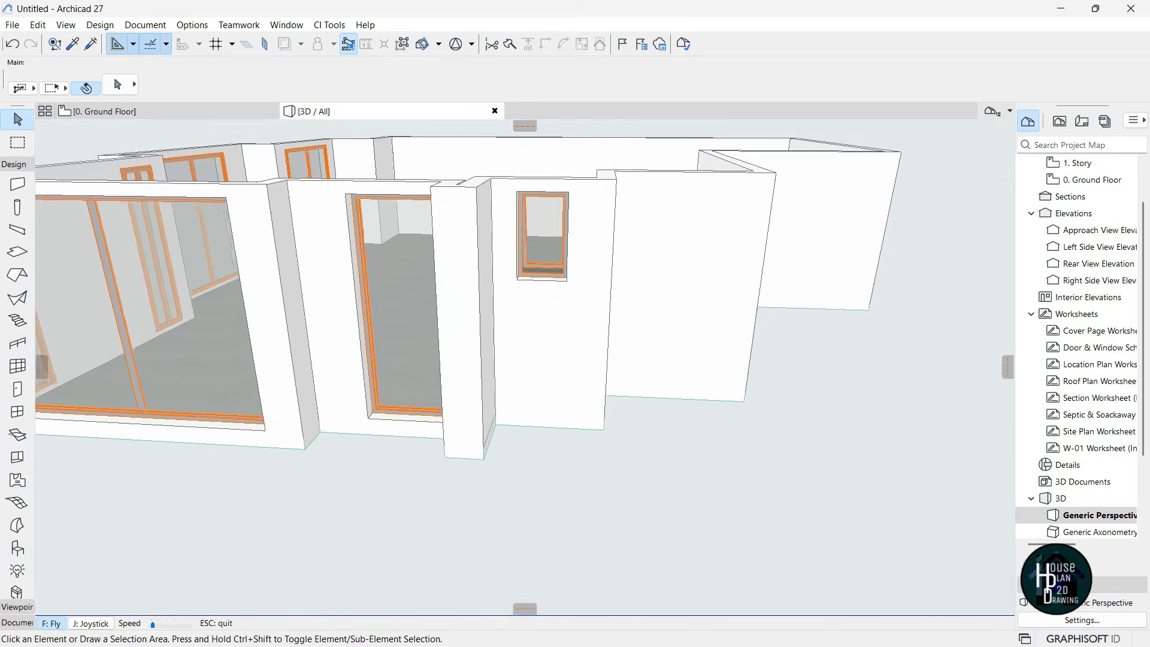
key(Down)
key(Up)
key(Down)
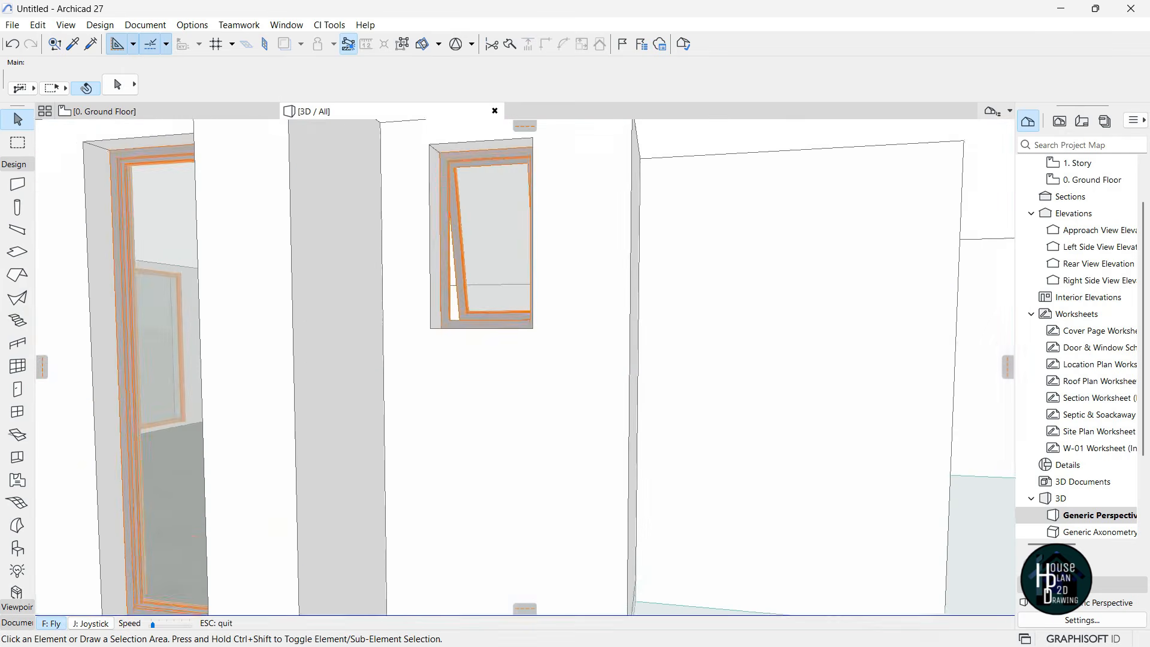
key(Escape)
click(105, 111)
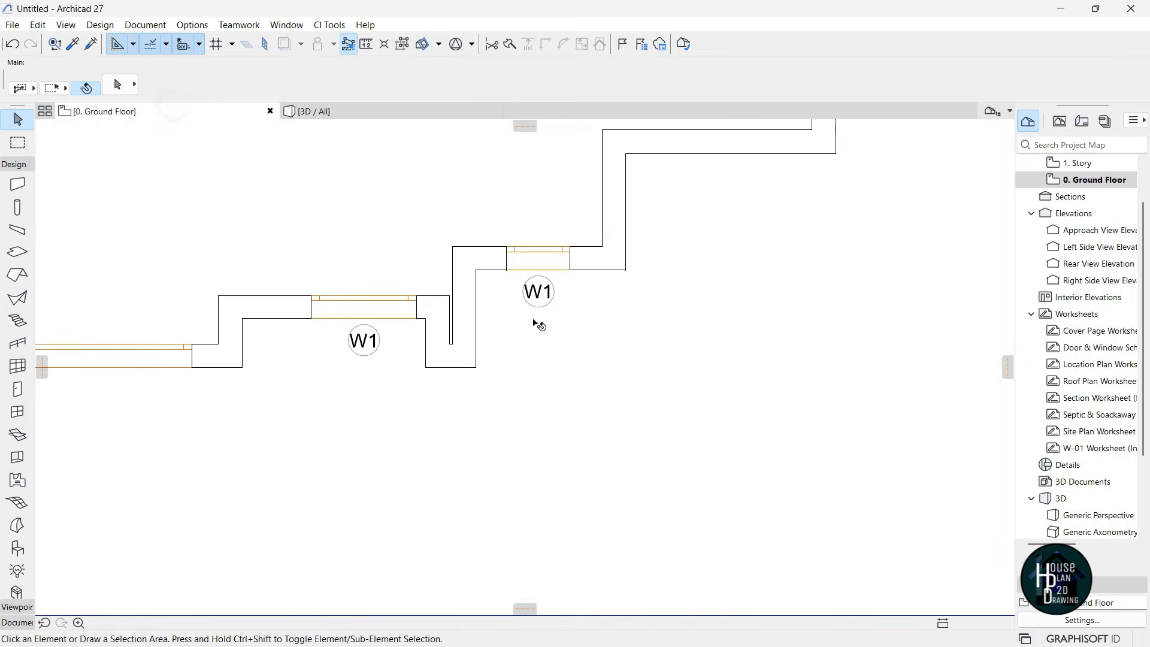
scroll(543, 271, up, 3)
scroll(562, 314, down, 4)
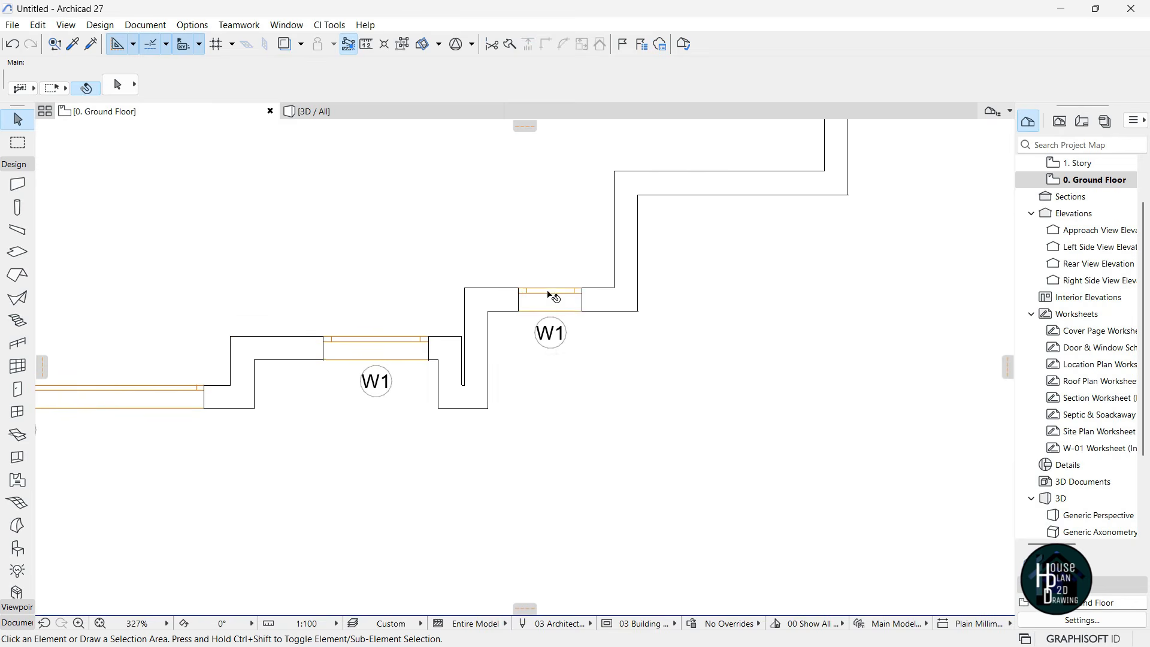
alt+click(549, 293)
click(611, 235)
click(584, 367)
key(Escape)
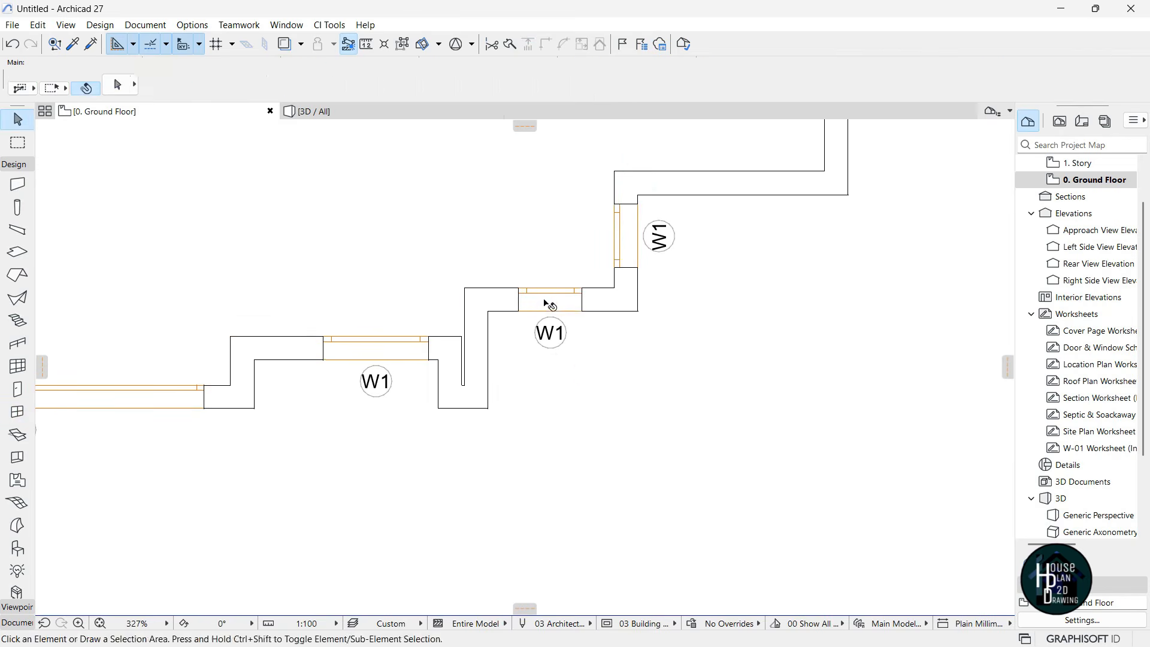
Replace the small window in the stepped-back wall with a 600 mm wide one copied from the return wall, facing the opposite way
click(546, 301)
key(Delete)
alt+click(628, 236)
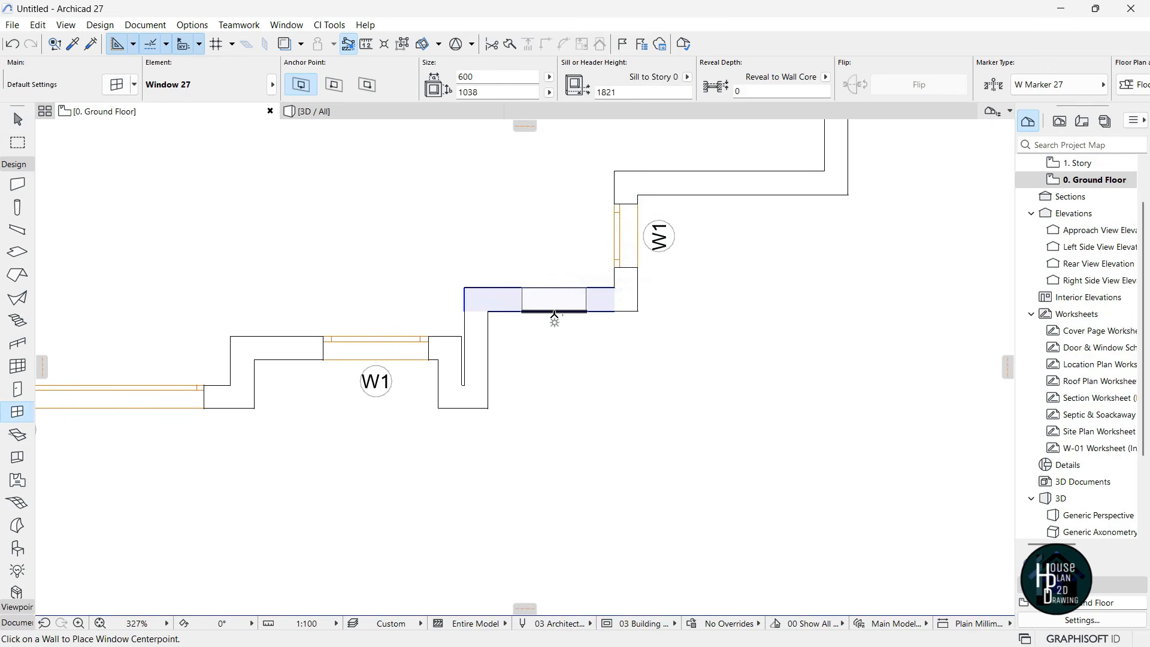
click(554, 314)
click(557, 322)
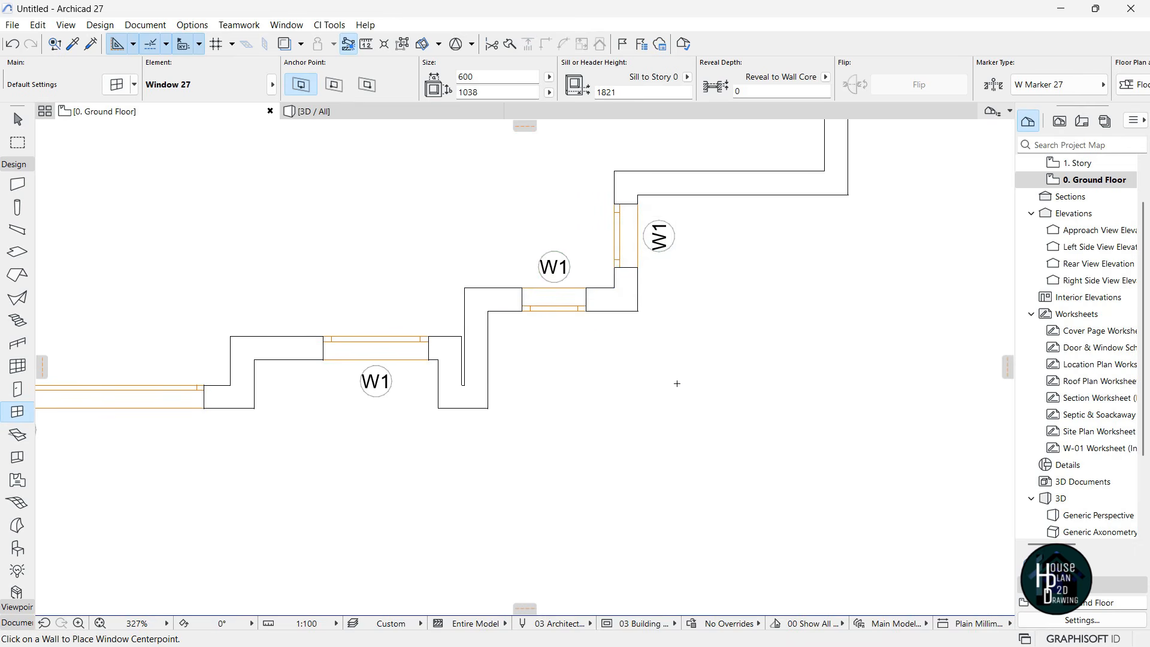
Move the replaced window's W1 marker to the outer side of the wall and delete the window in the return wall
key(Escape)
click(552, 268)
drag(552, 268, 554, 336)
click(617, 408)
click(625, 236)
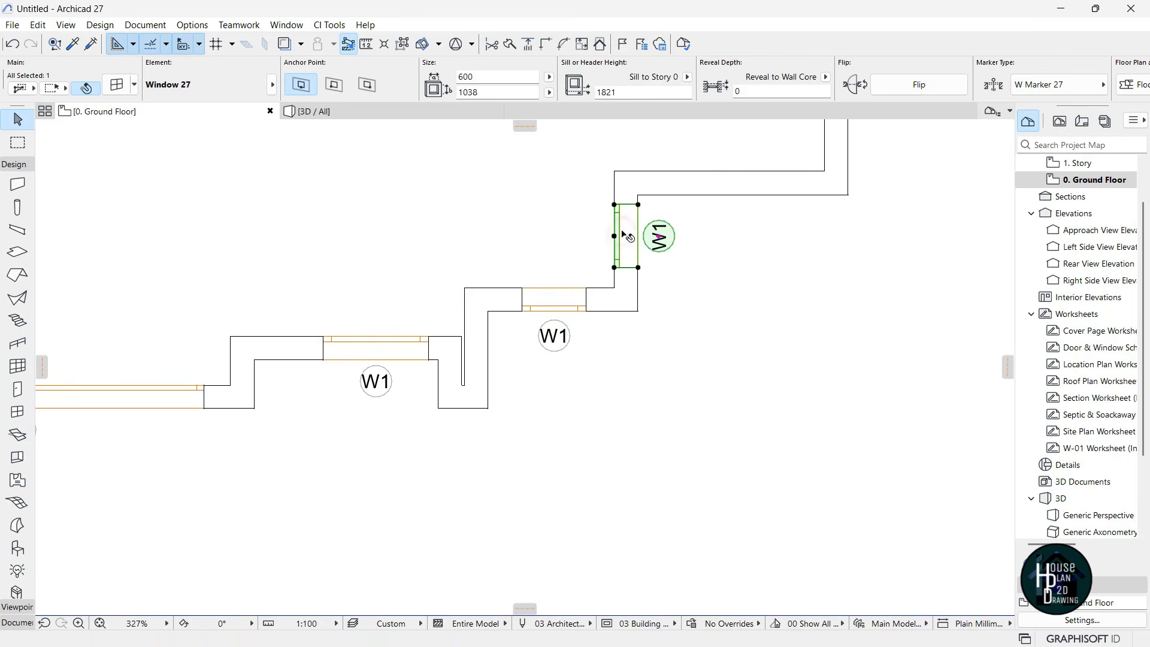
key(Delete)
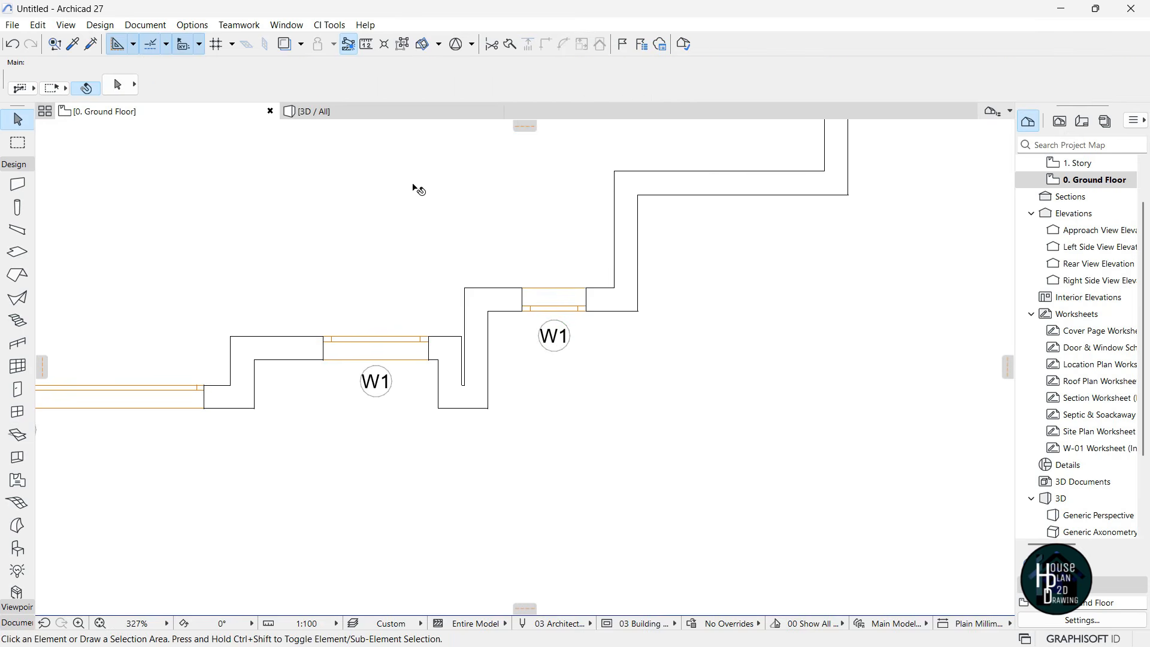
Examine the replaced small window and the stepped front walls by flying around them in the 3D perspective
click(369, 116)
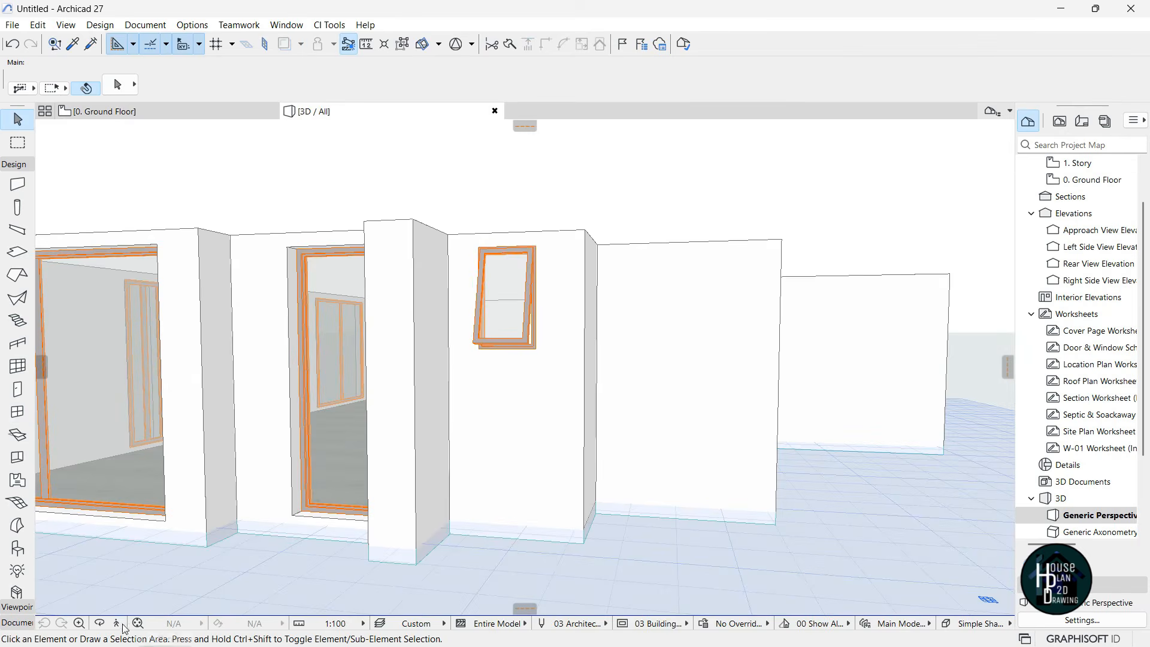
click(117, 623)
key(Down)
key(Right)
key(Up)
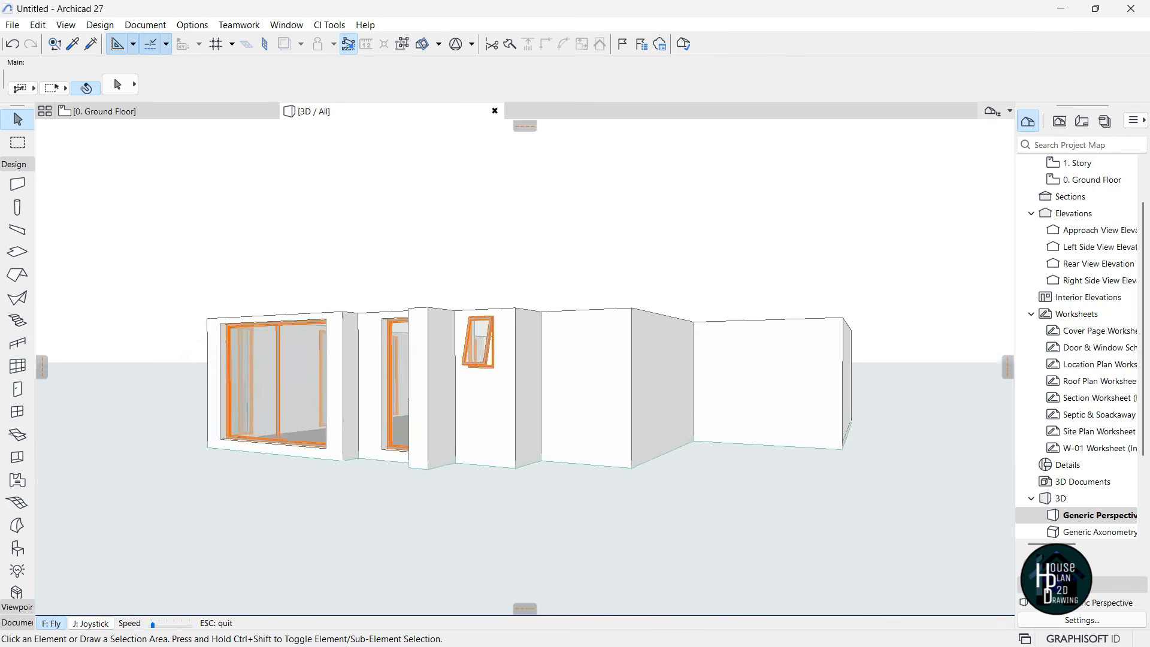
key(Page_Down)
key(Down)
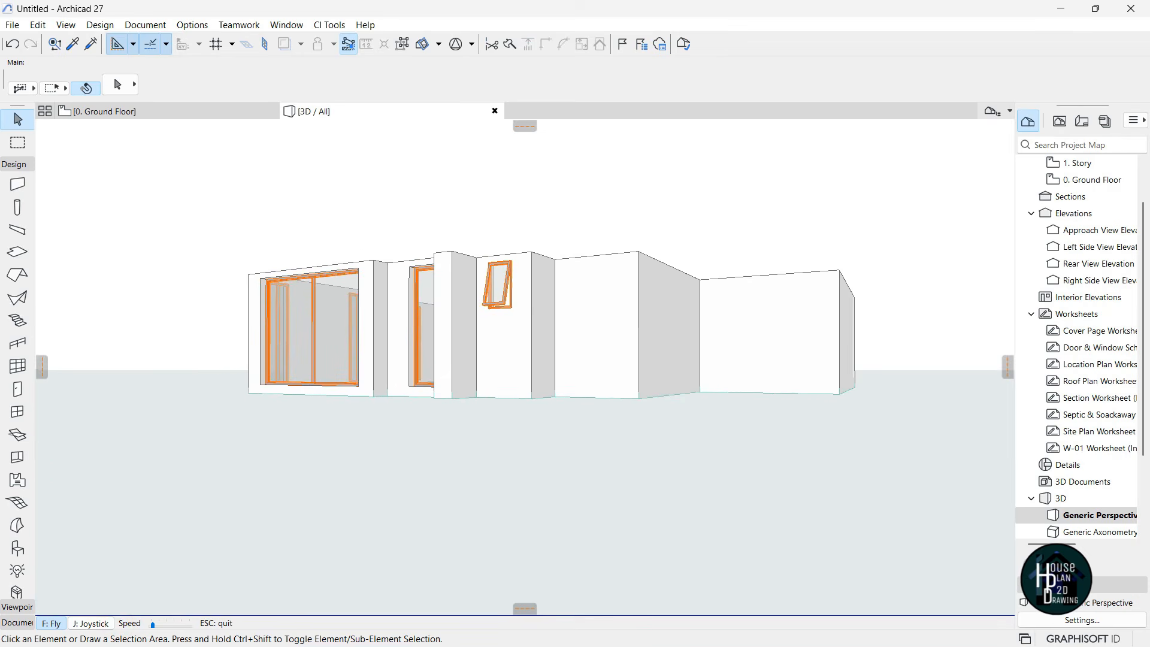
key(Left)
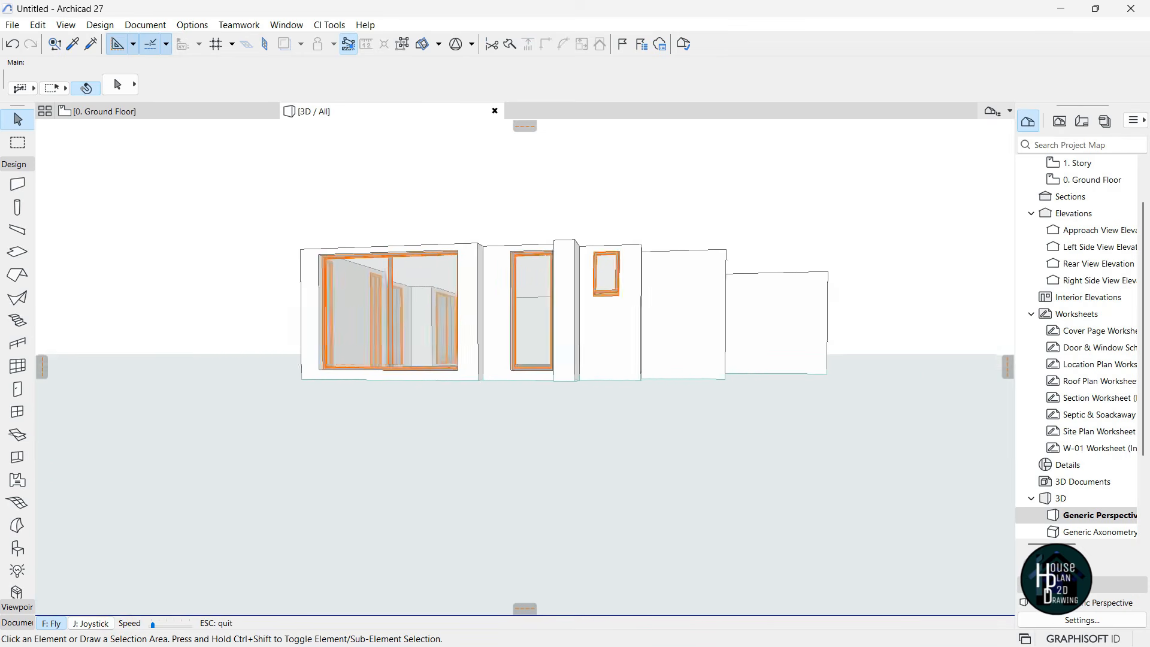
key(Up)
key(Up)
key(Page_Up)
key(Down)
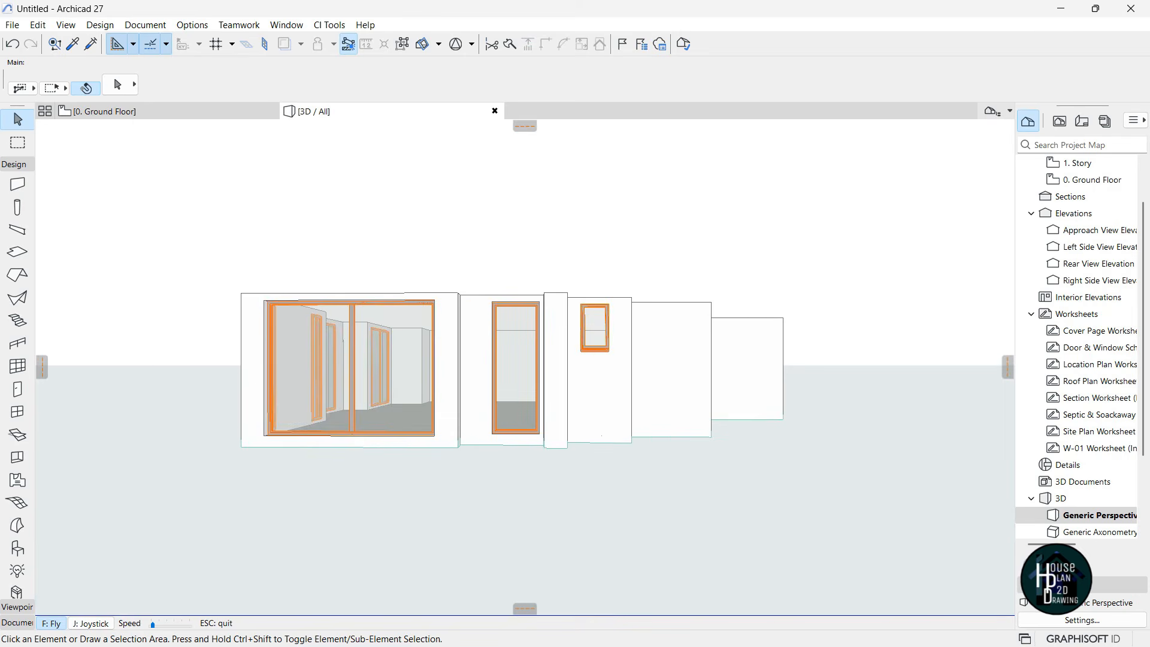
key(Right)
key(Escape)
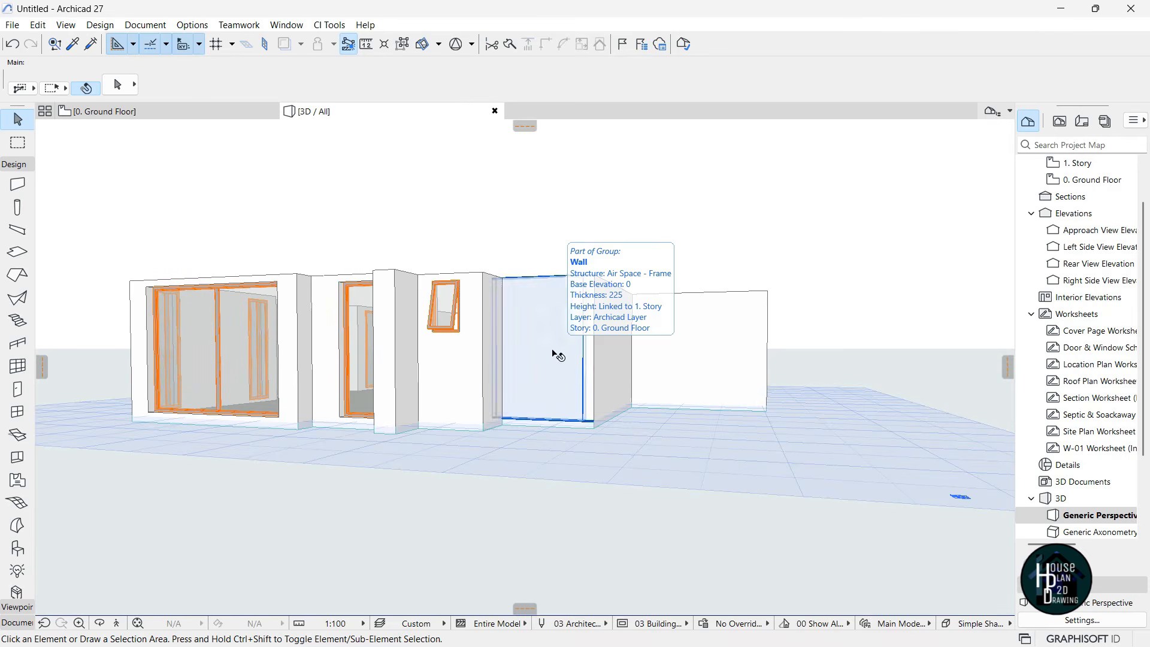
In the default door settings, use Door 27 from Hinged Doors 27 and set its door leaf to Style 17
click(220, 112)
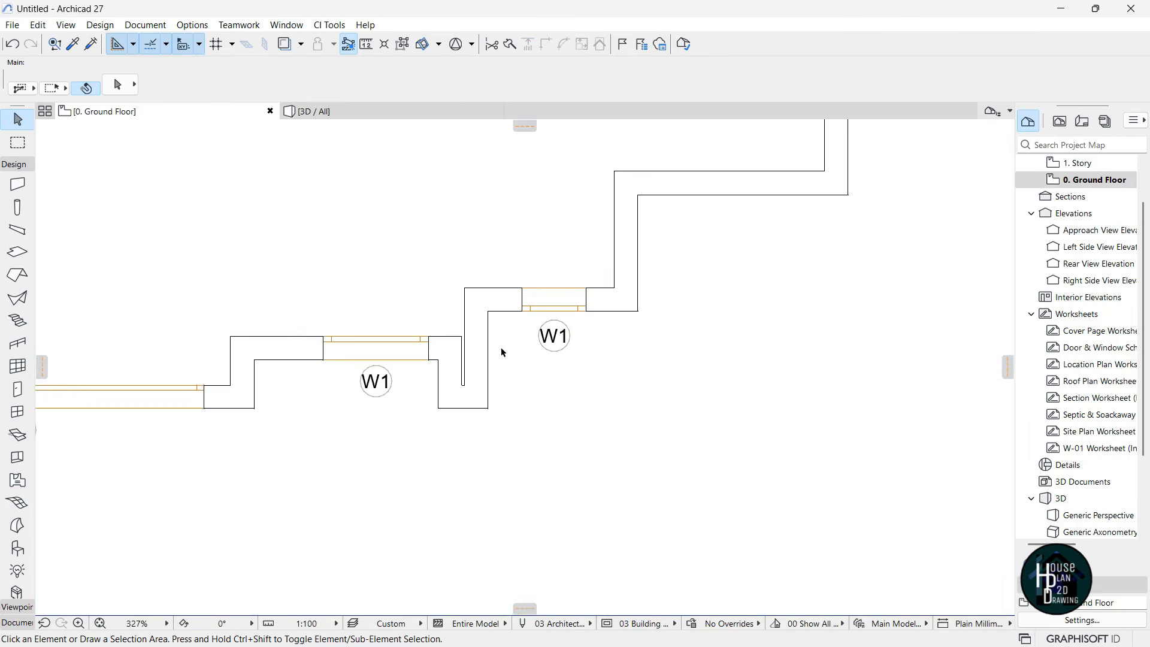
scroll(500, 344, down, 5)
scroll(312, 387, up, 4)
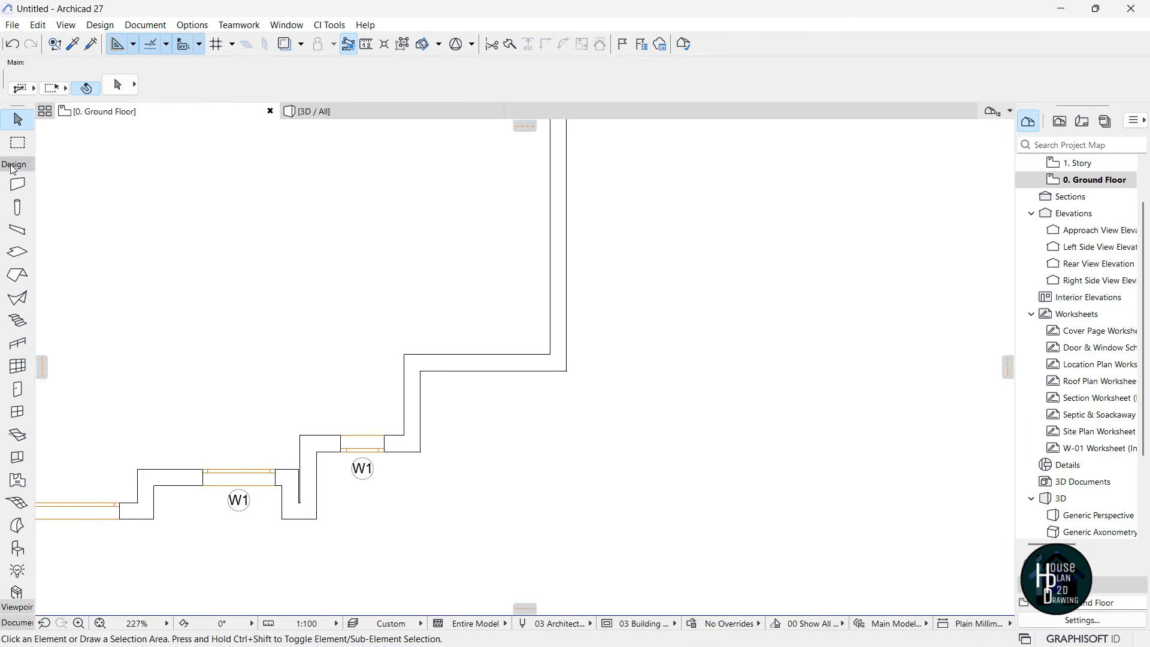
click(18, 390)
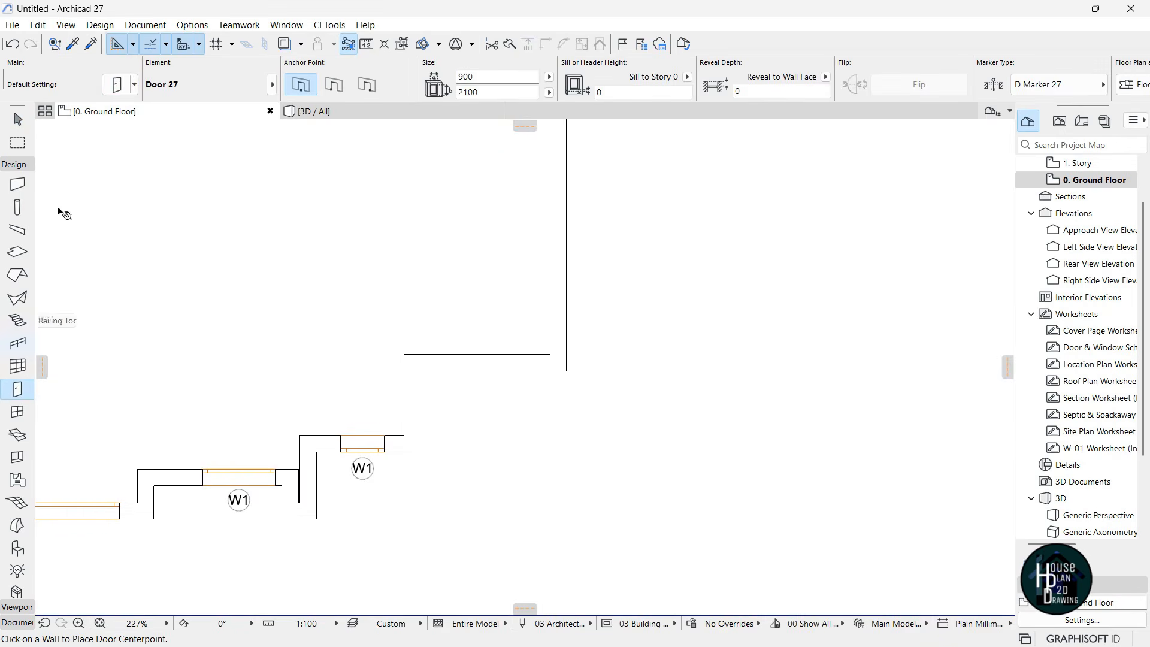
key(ctrl+t)
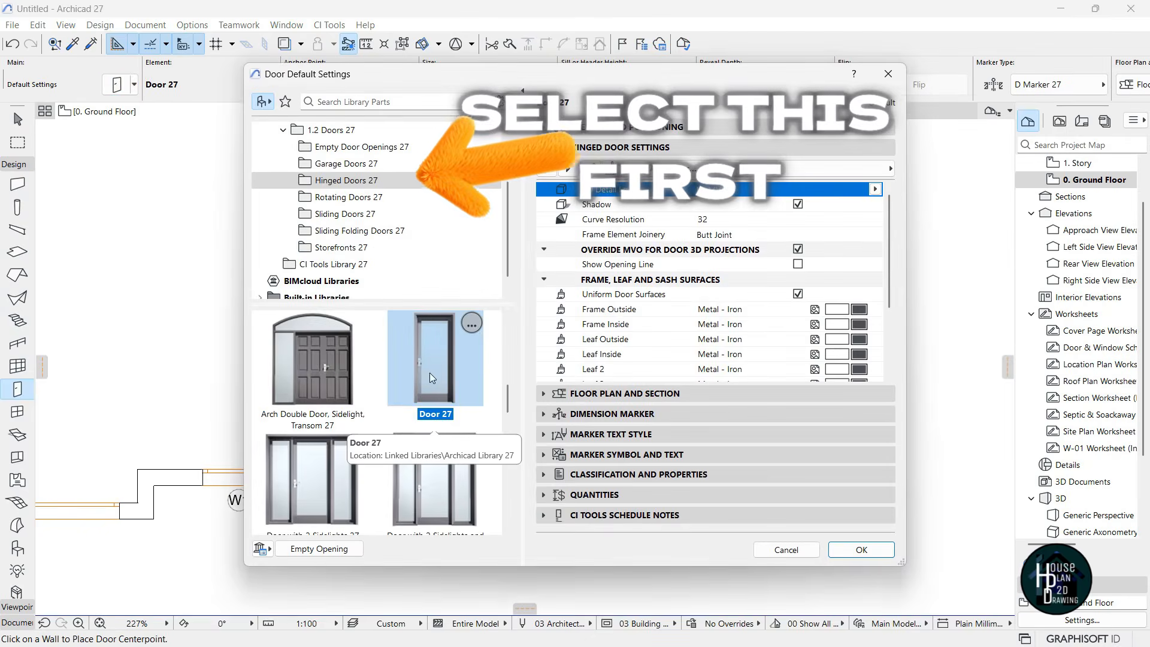
click(887, 168)
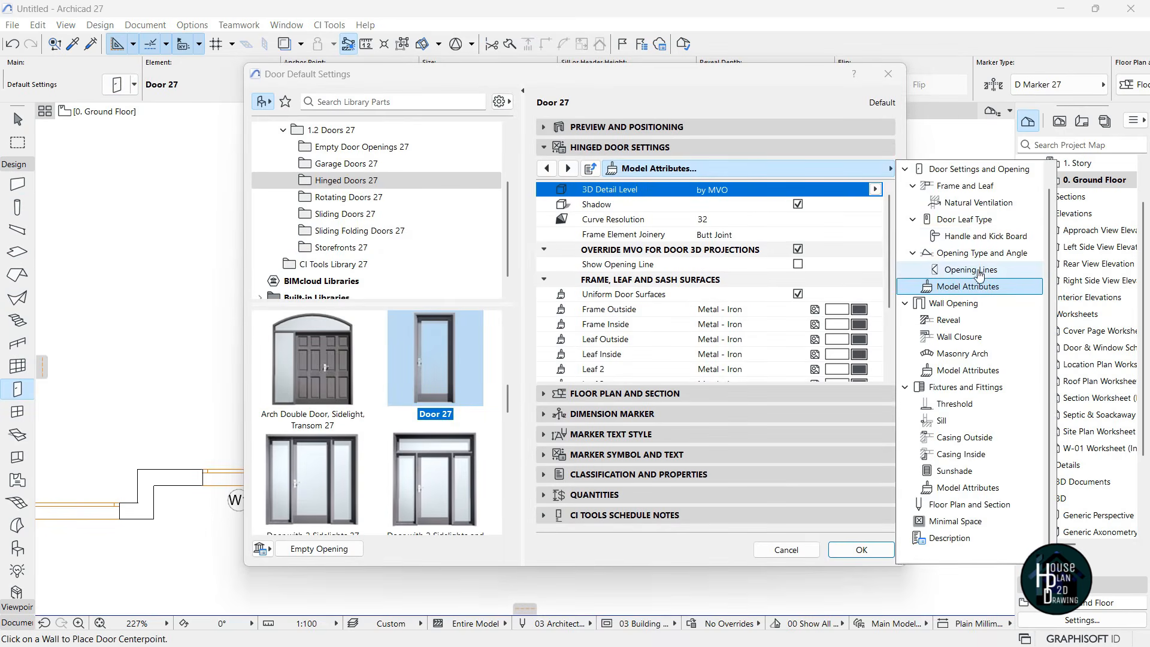
scroll(973, 228, up, 1)
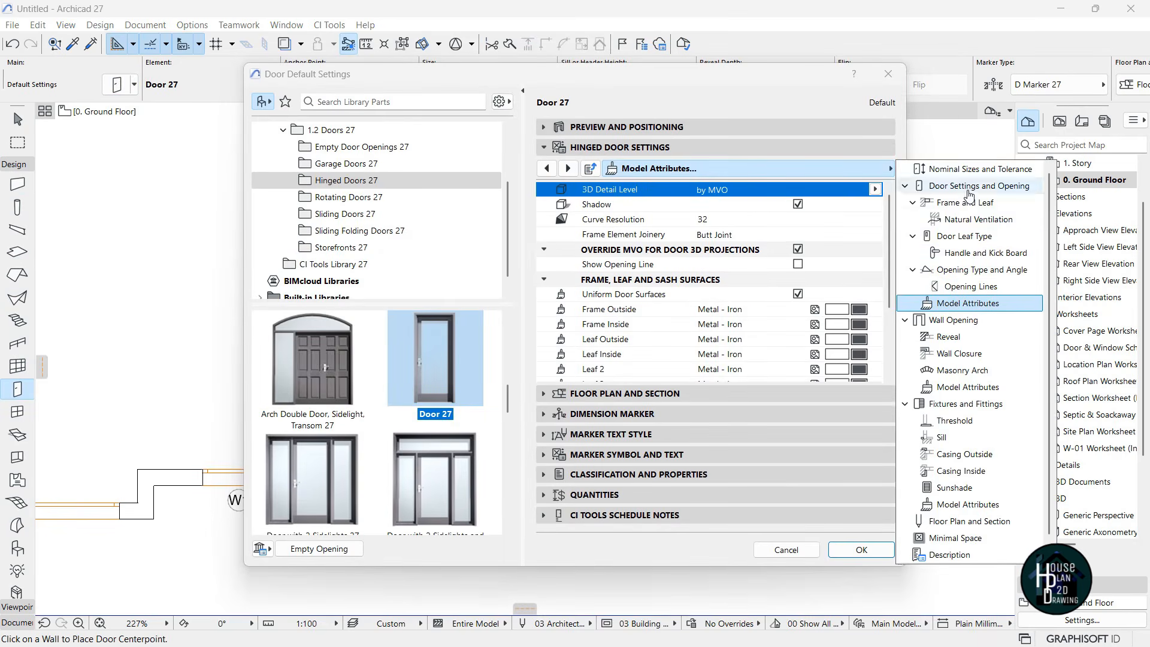
click(970, 188)
click(612, 251)
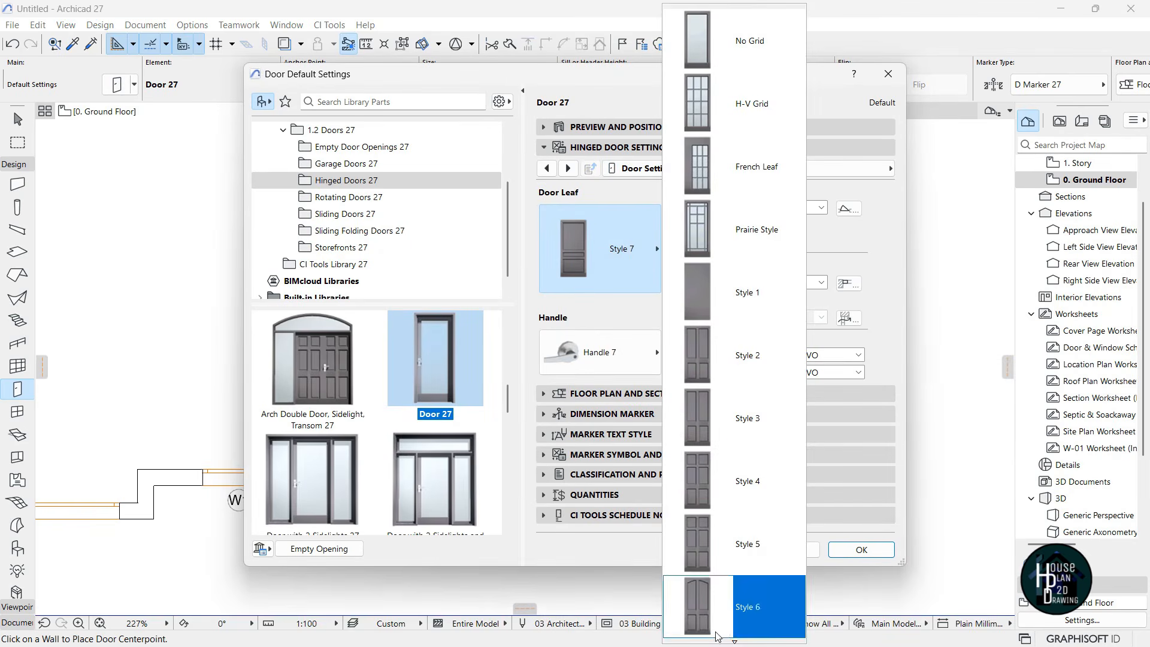
scroll(726, 633, down, 4)
scroll(726, 634, down, 9)
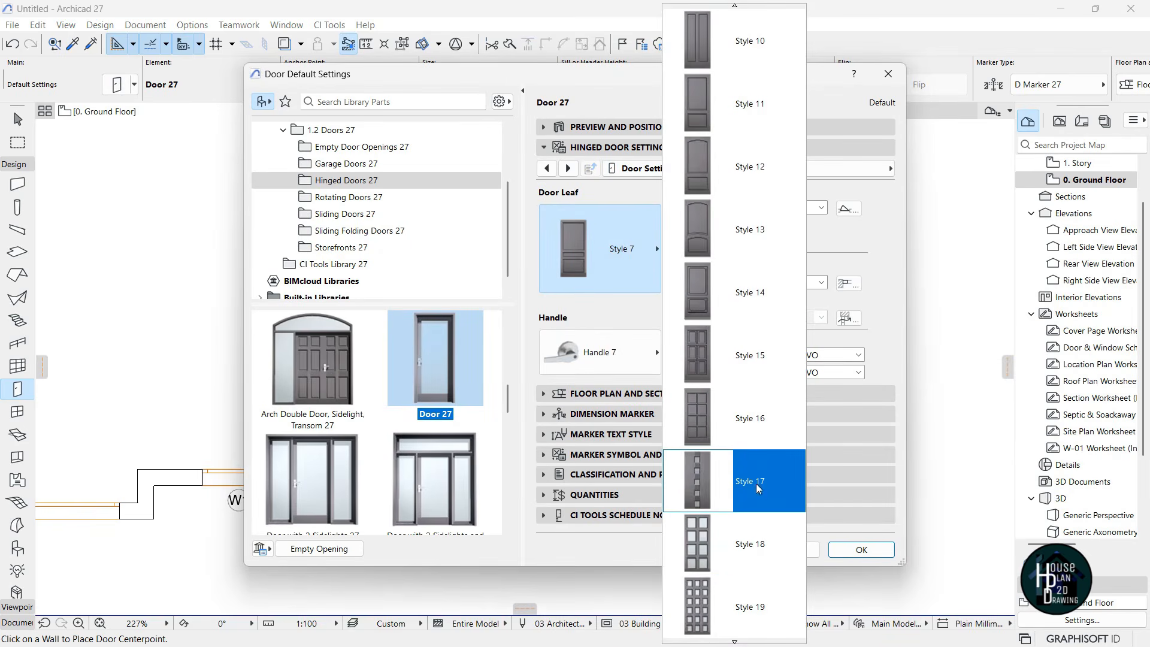
click(772, 492)
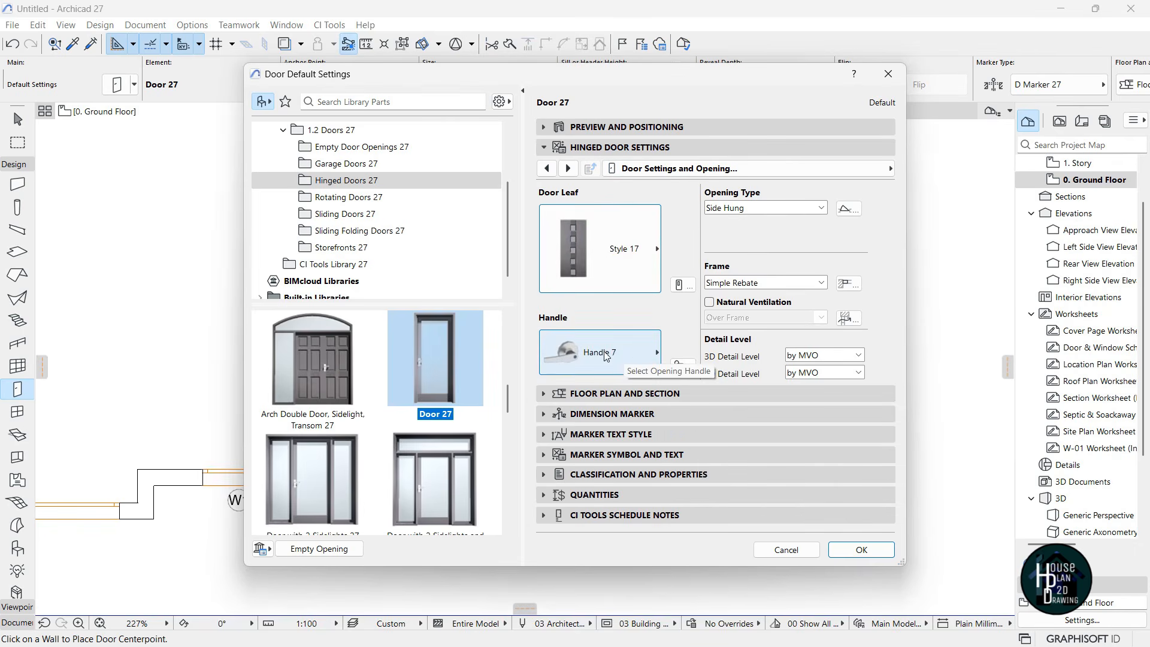
Choose Handle 7 as the opening handle of the default hinged door
click(820, 169)
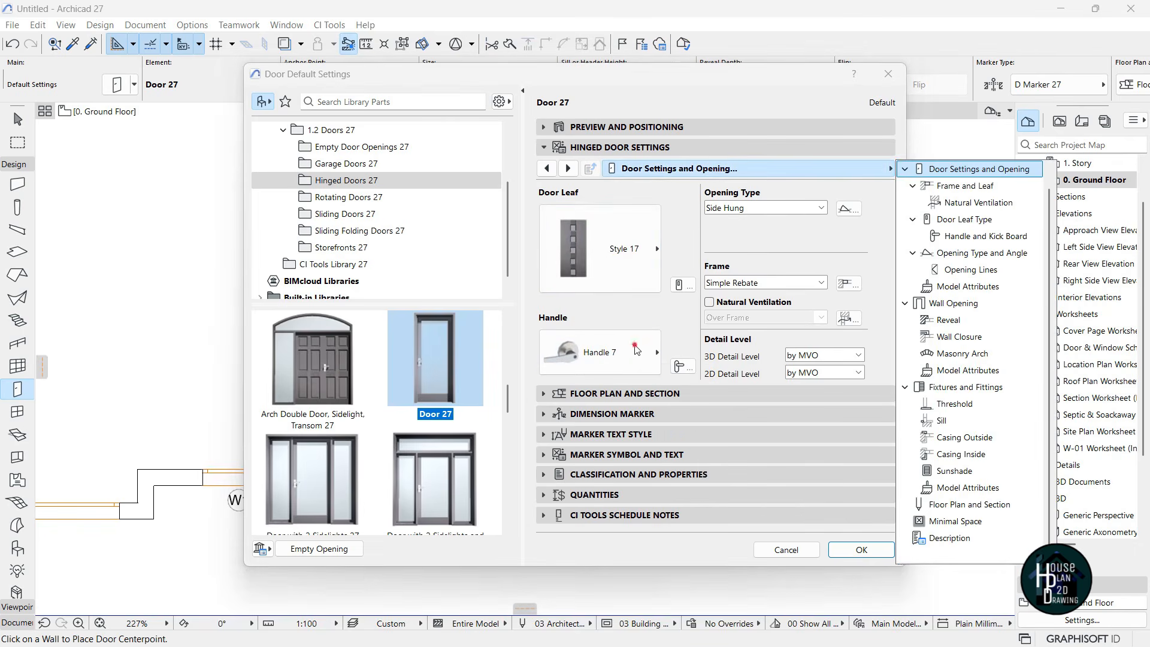
click(637, 349)
click(623, 358)
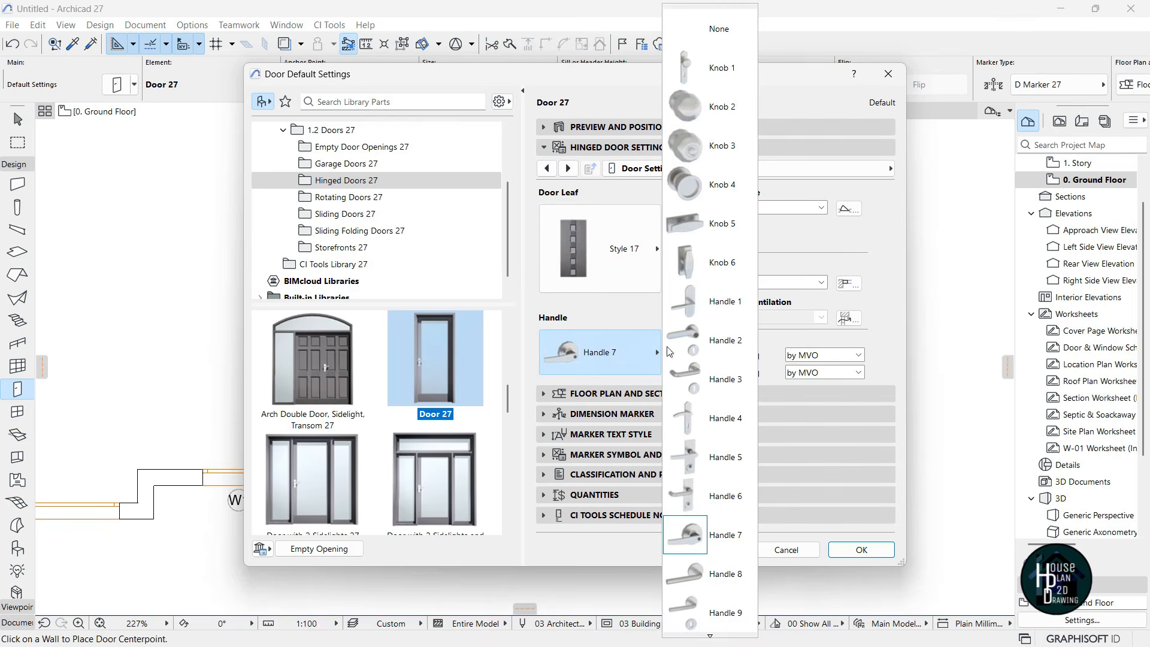
click(729, 549)
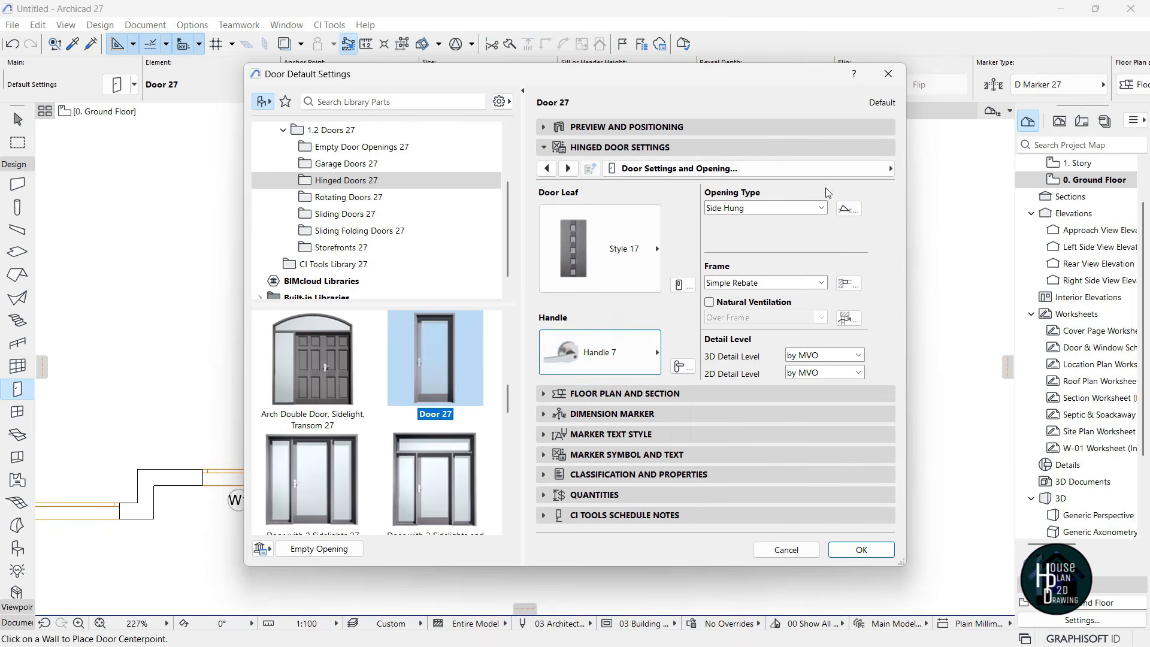
In the default door's model attributes, set the uniform frame and leaf surfaces to Wood - Mahogany Horizontal
click(830, 169)
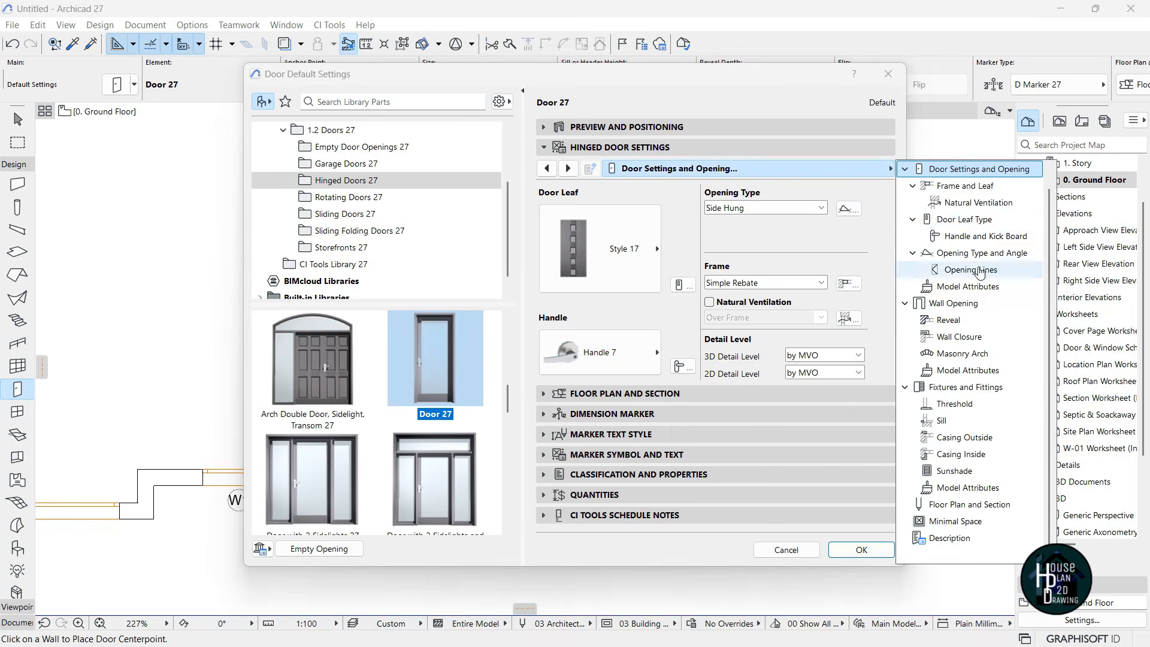
click(980, 289)
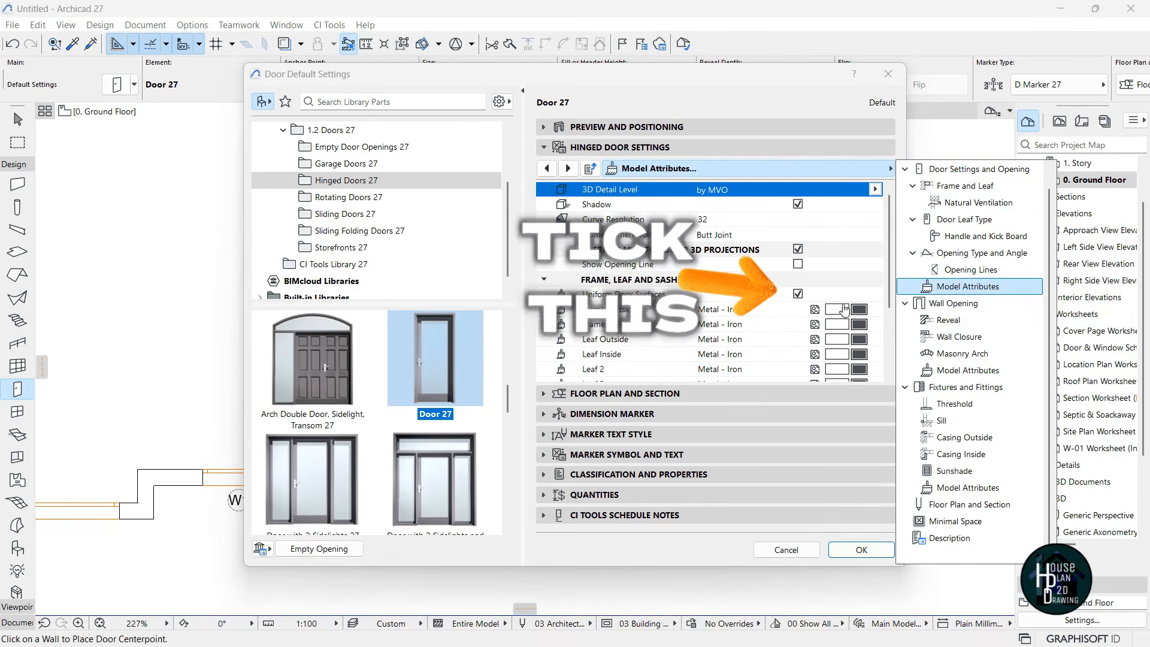
click(859, 311)
click(859, 310)
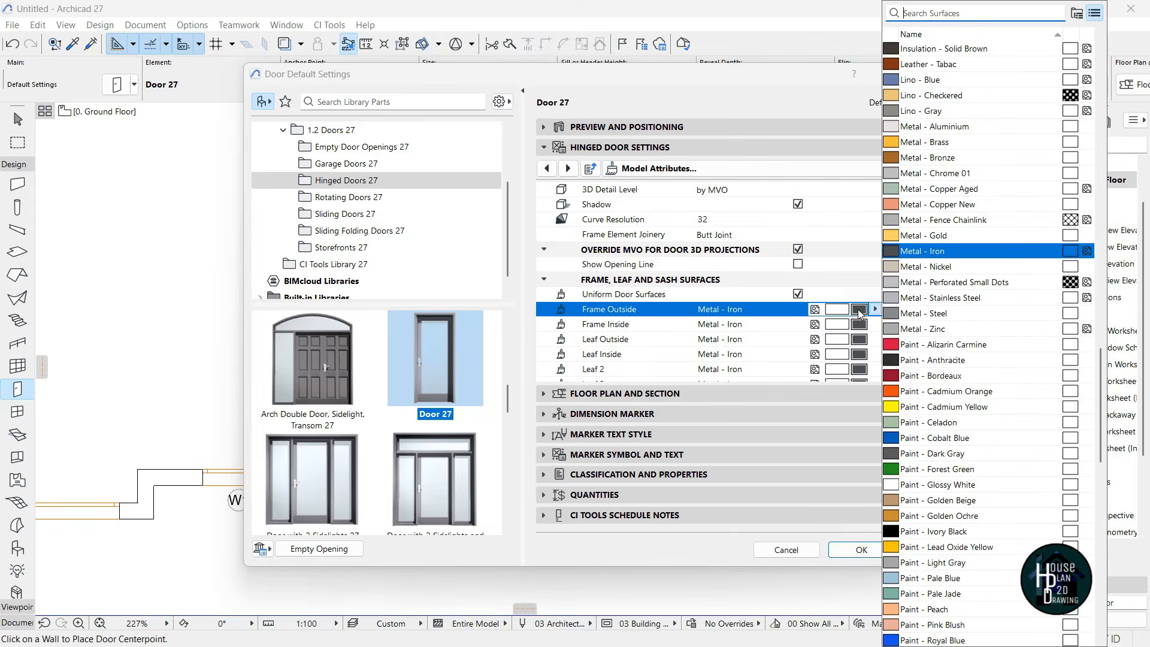
click(979, 365)
text(wood)
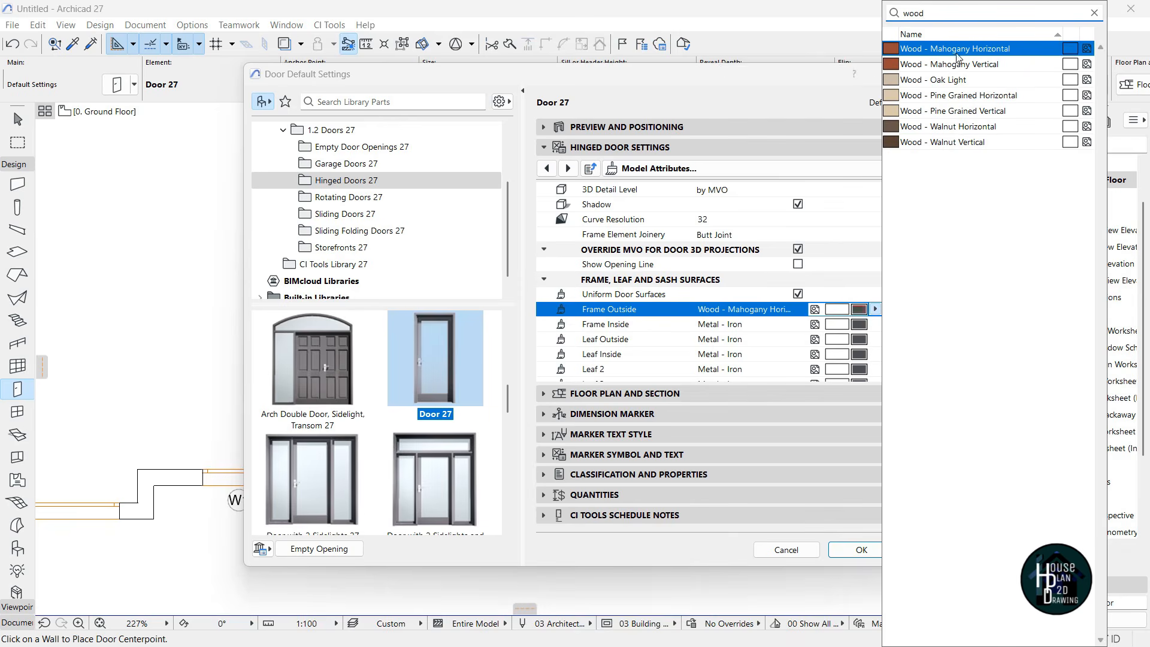
click(977, 50)
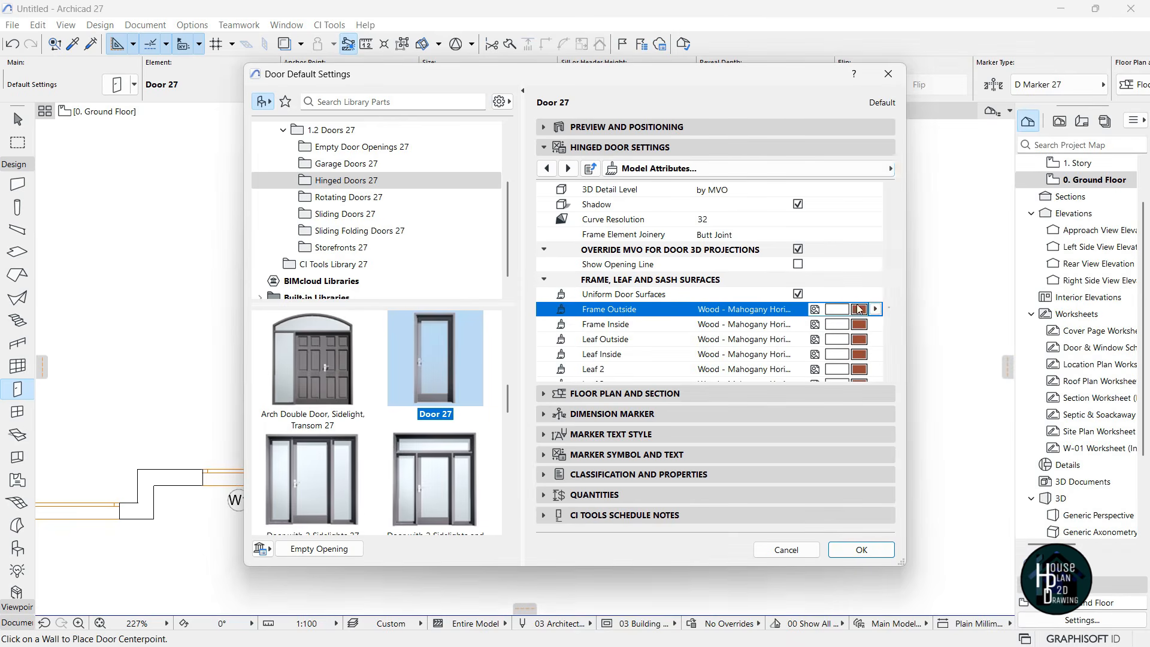
In the door's fixtures and fittings attributes, set the uniform casing surfaces to Wood - Mahogany Horizontal
click(869, 169)
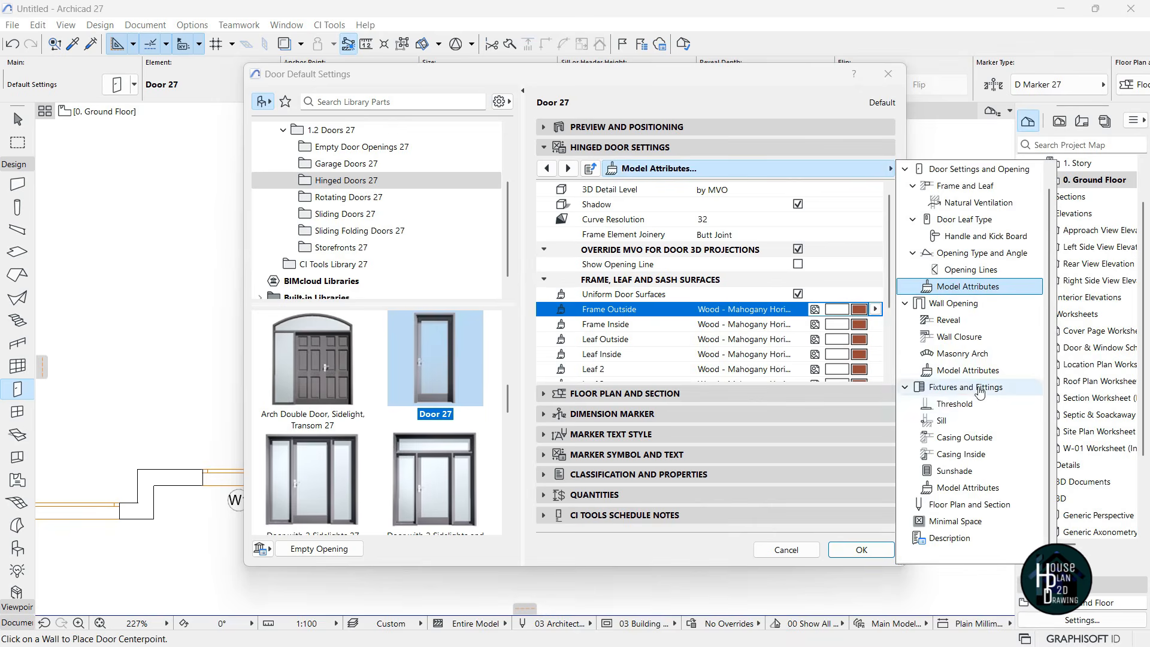
click(983, 489)
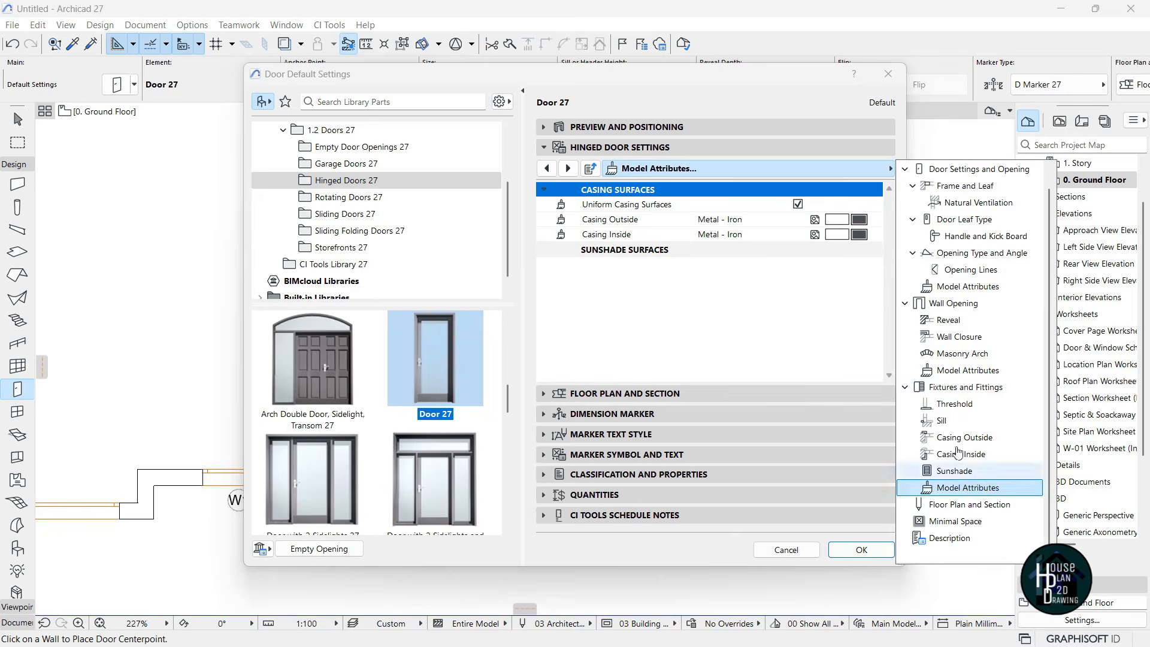
click(858, 222)
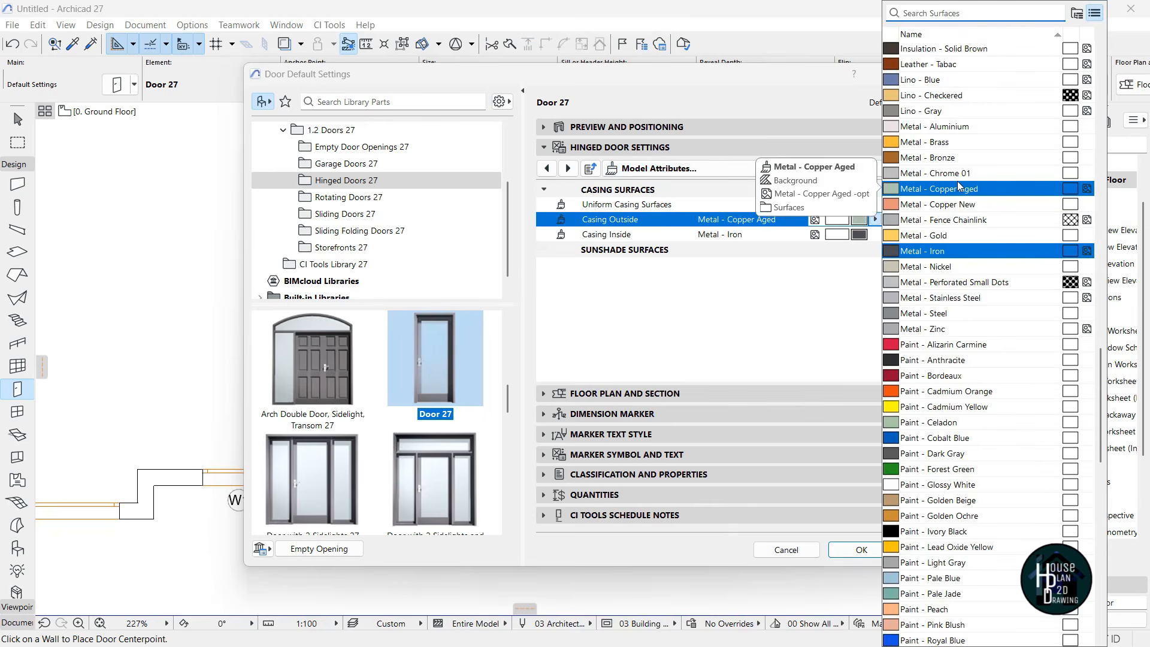
text(wood)
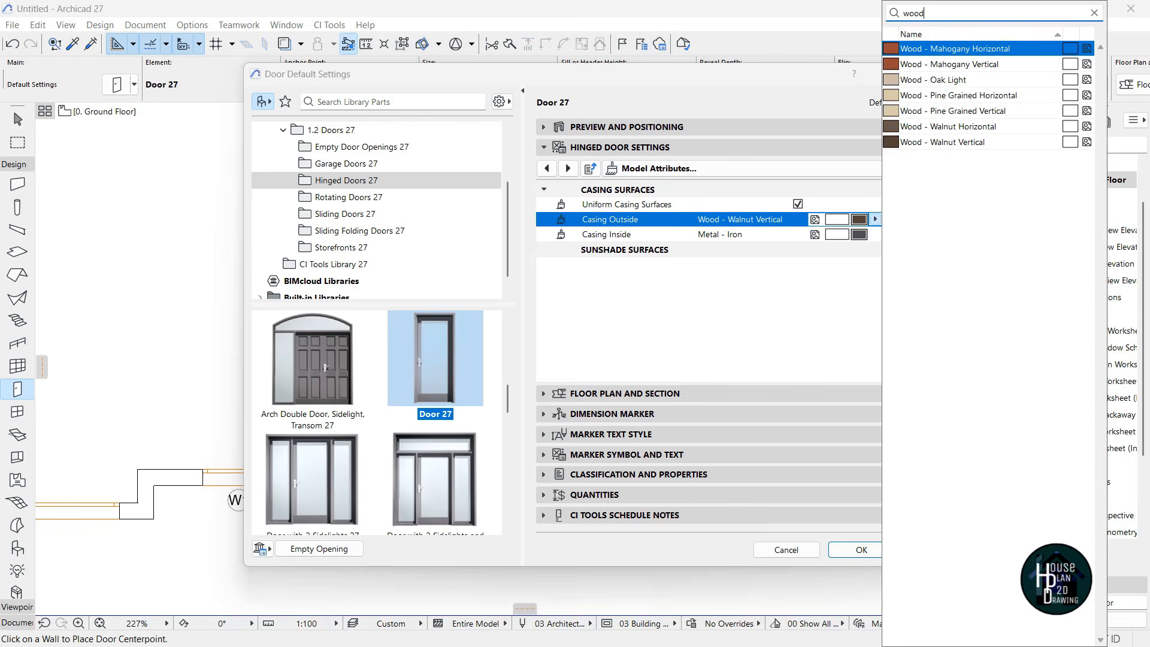
click(1028, 52)
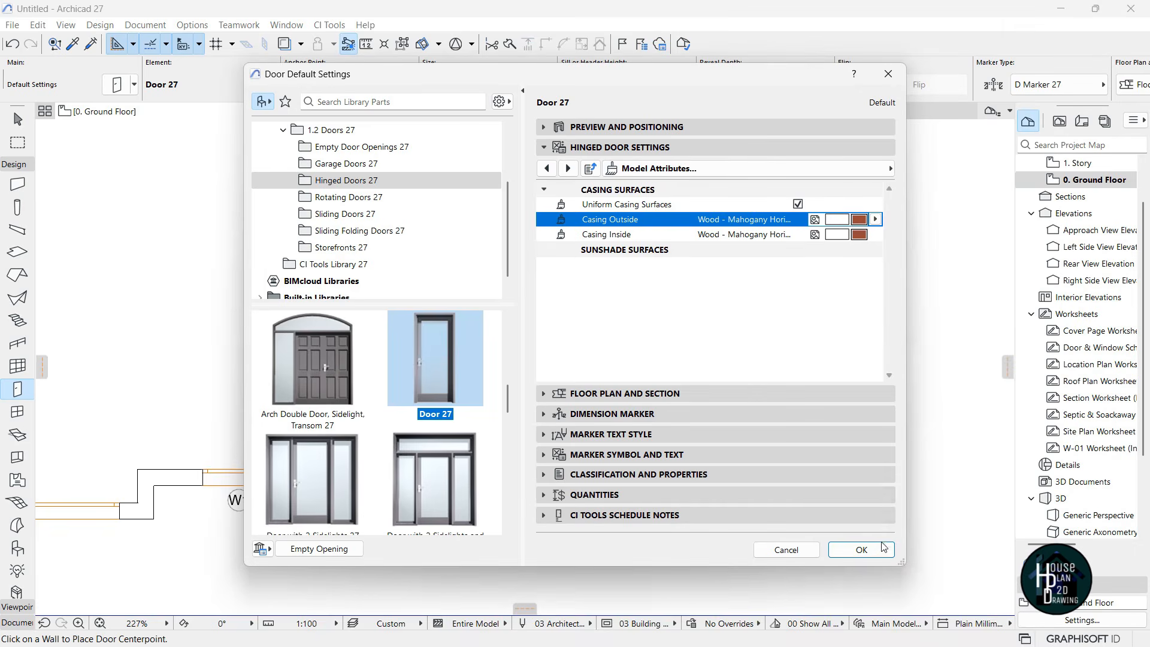
Check the door's opening line options and accept the default door settings
click(803, 168)
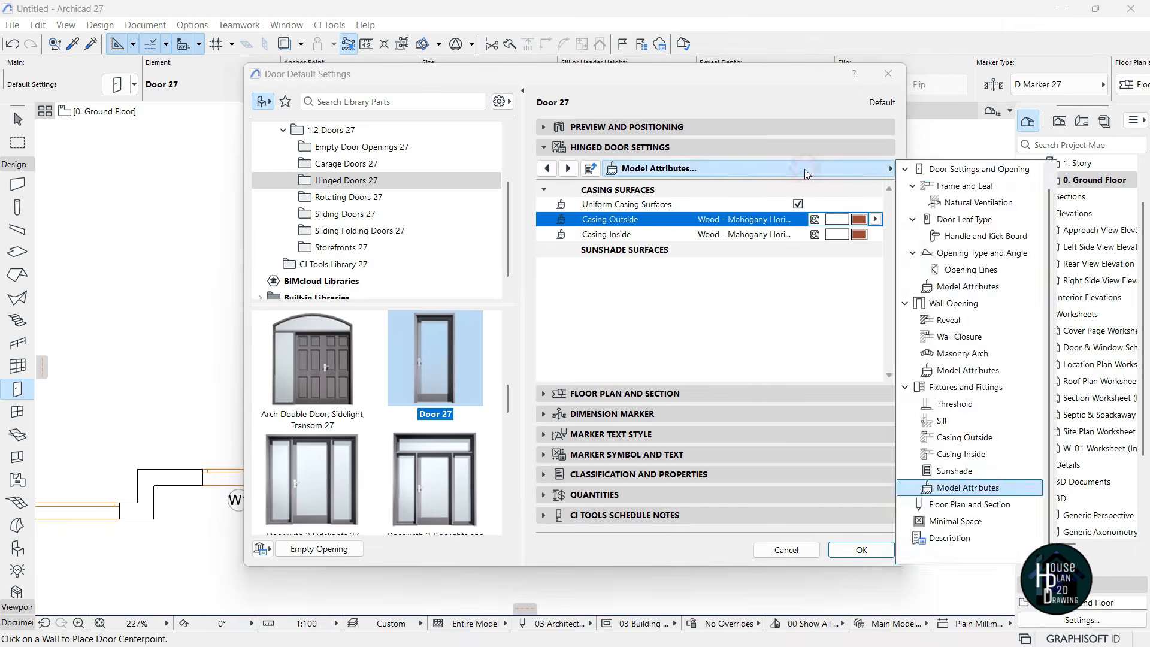
click(985, 271)
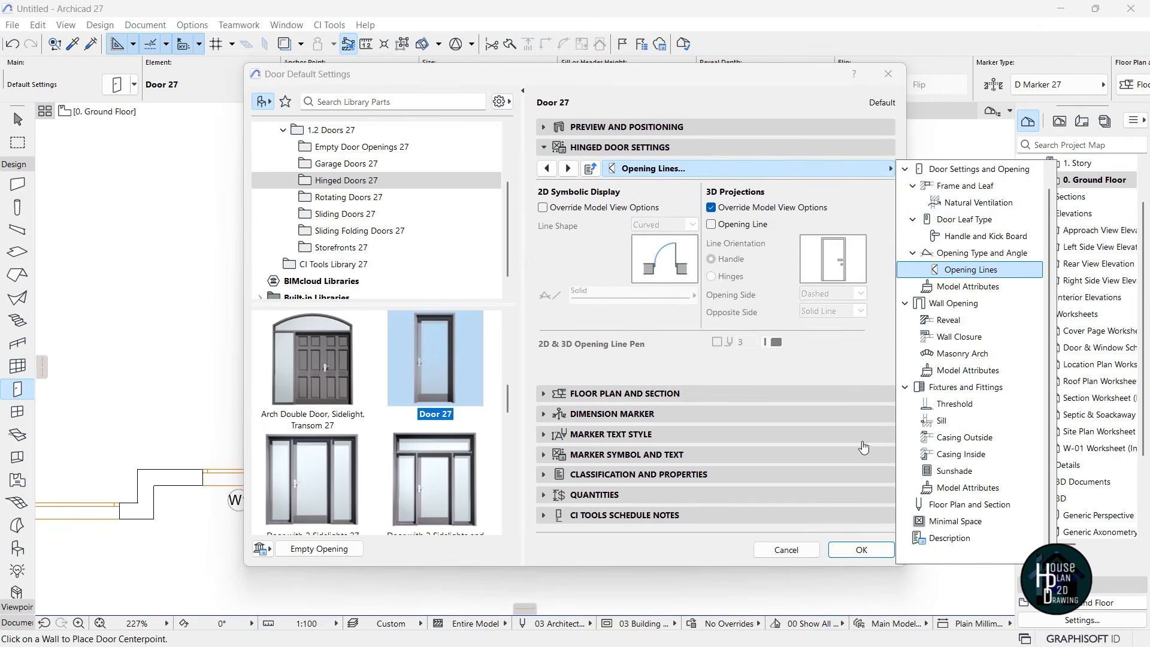
click(869, 549)
click(869, 550)
Set the door width to 1200 mm and place the door in the short front wall beside the small window, opening inwards
scroll(664, 394, down, 3)
scroll(539, 395, up, 3)
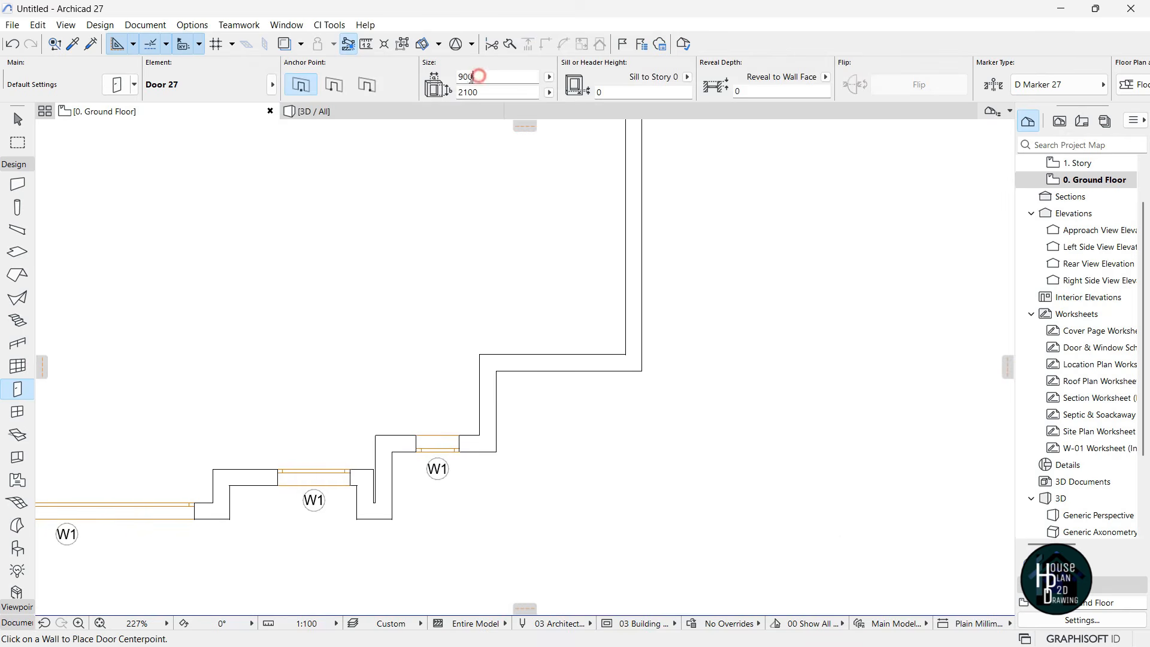
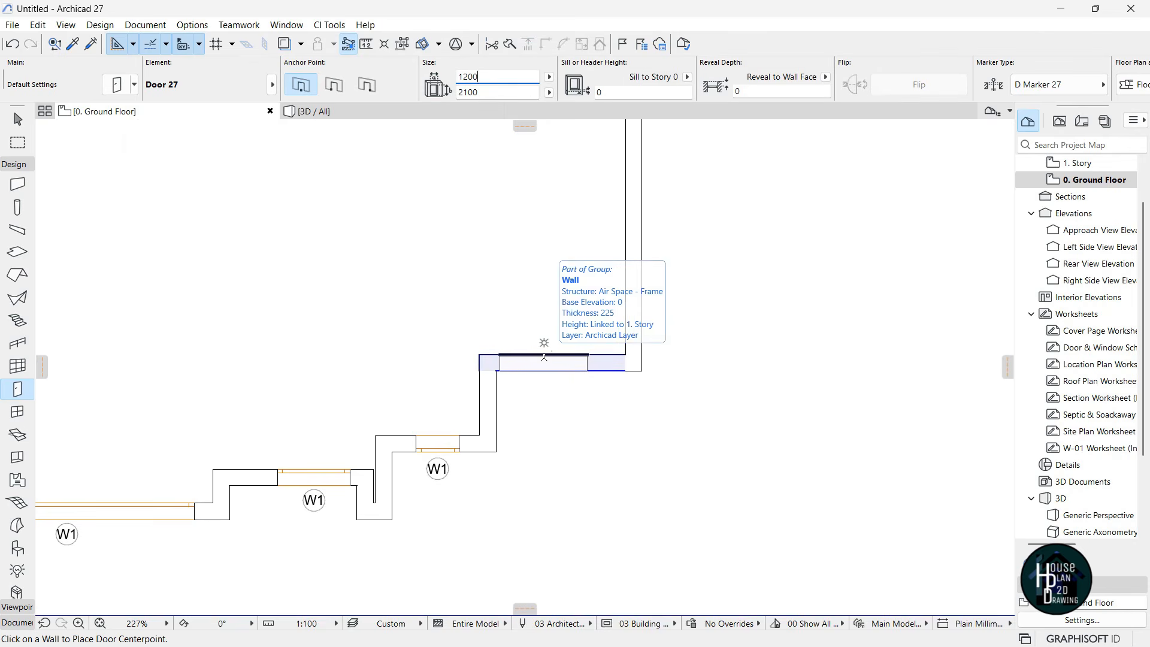
click(544, 357)
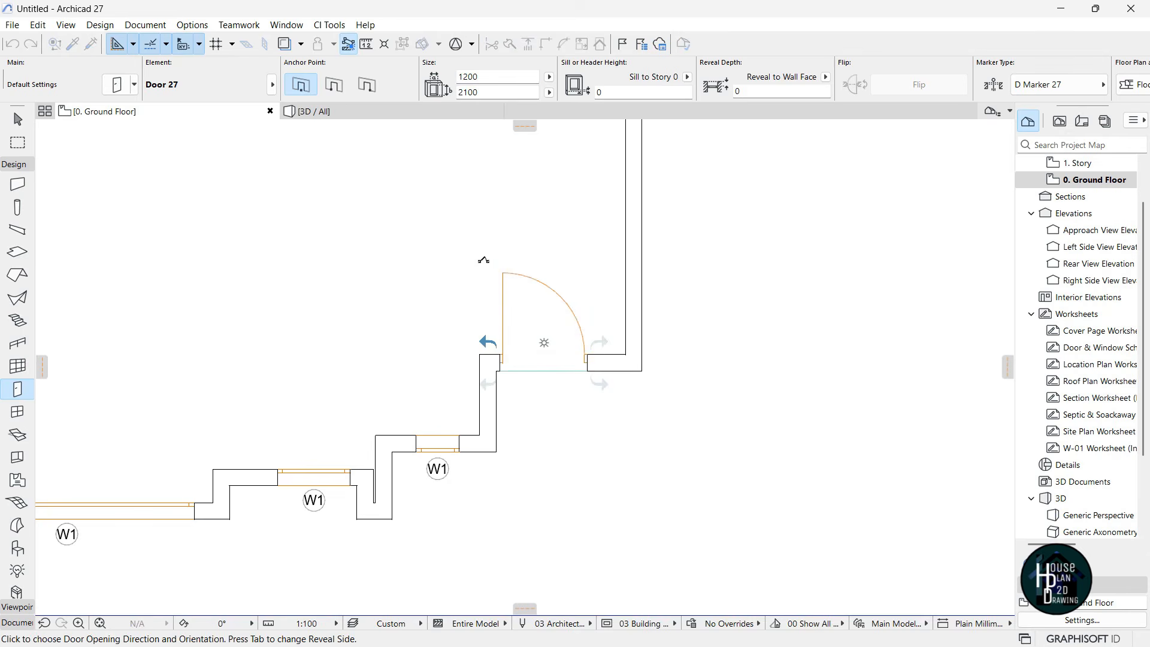
click(484, 260)
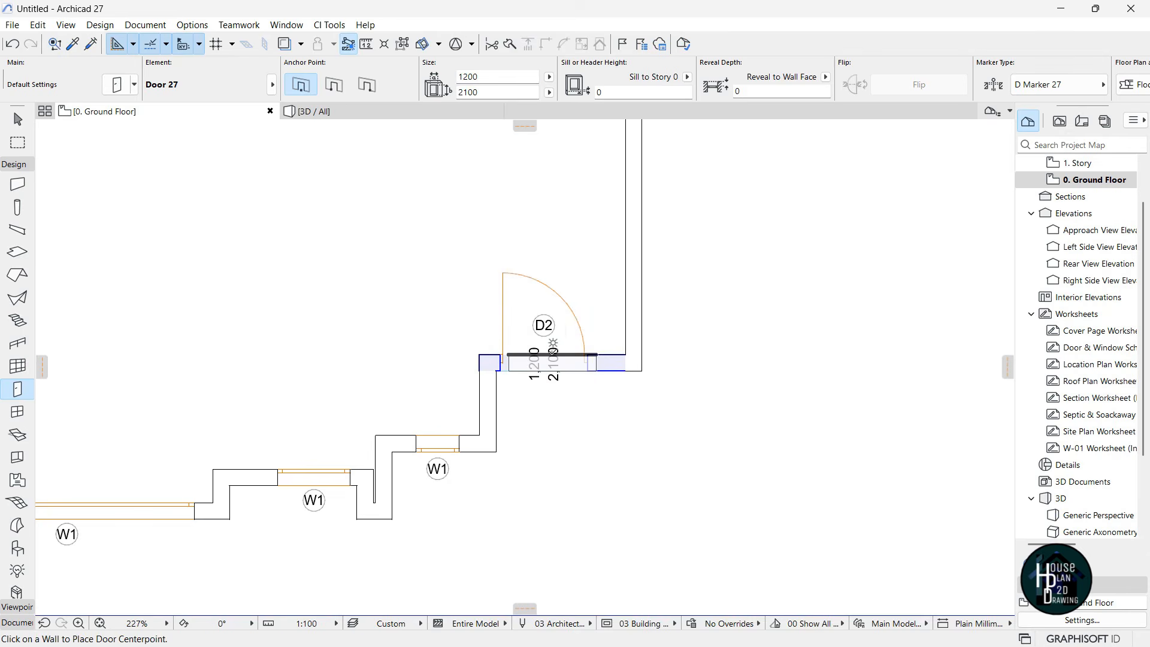
key(Escape)
In the 3D perspective, stretch the front door vertically to the small window's head, making it about 2859 mm high
click(343, 114)
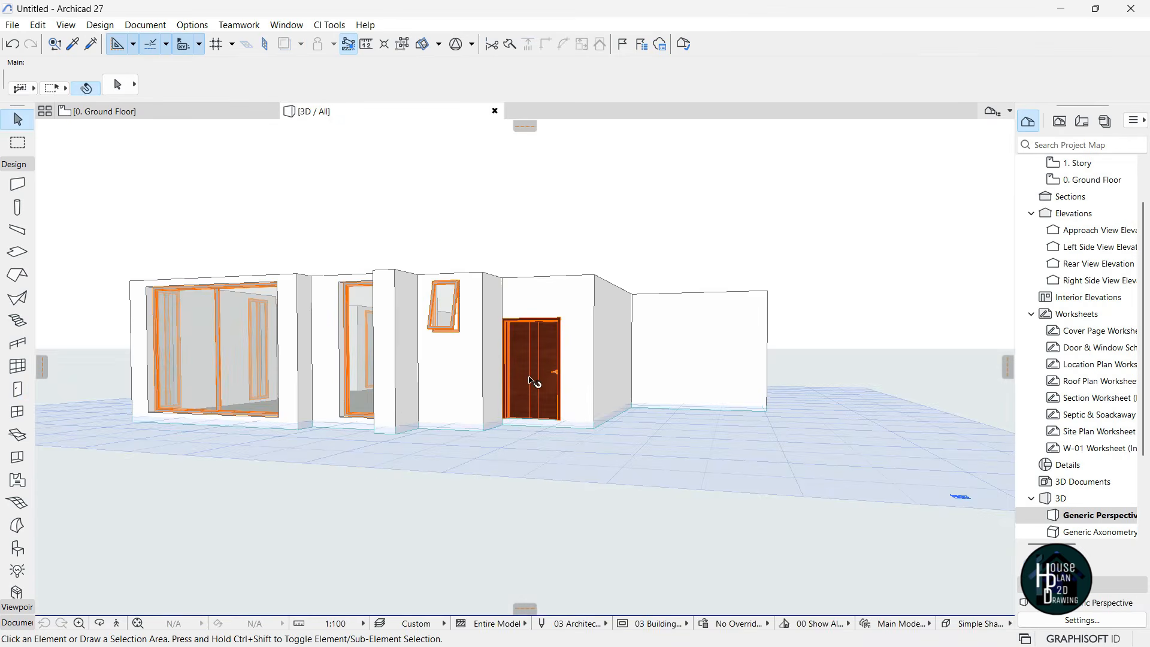
click(116, 623)
key(Up)
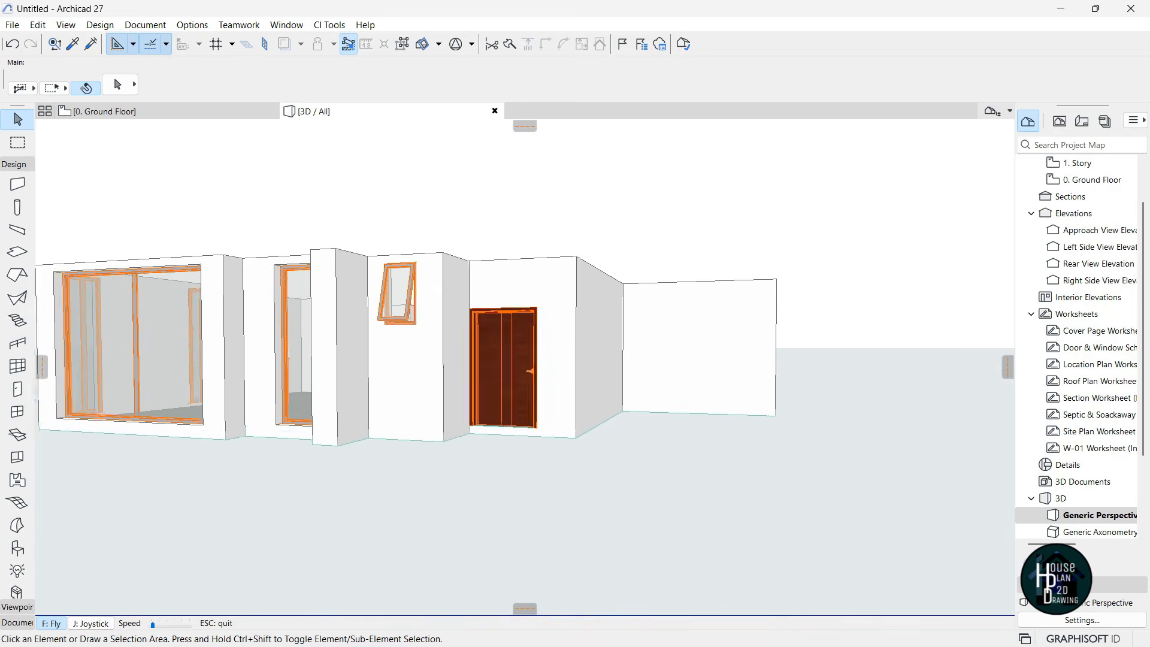
key(Escape)
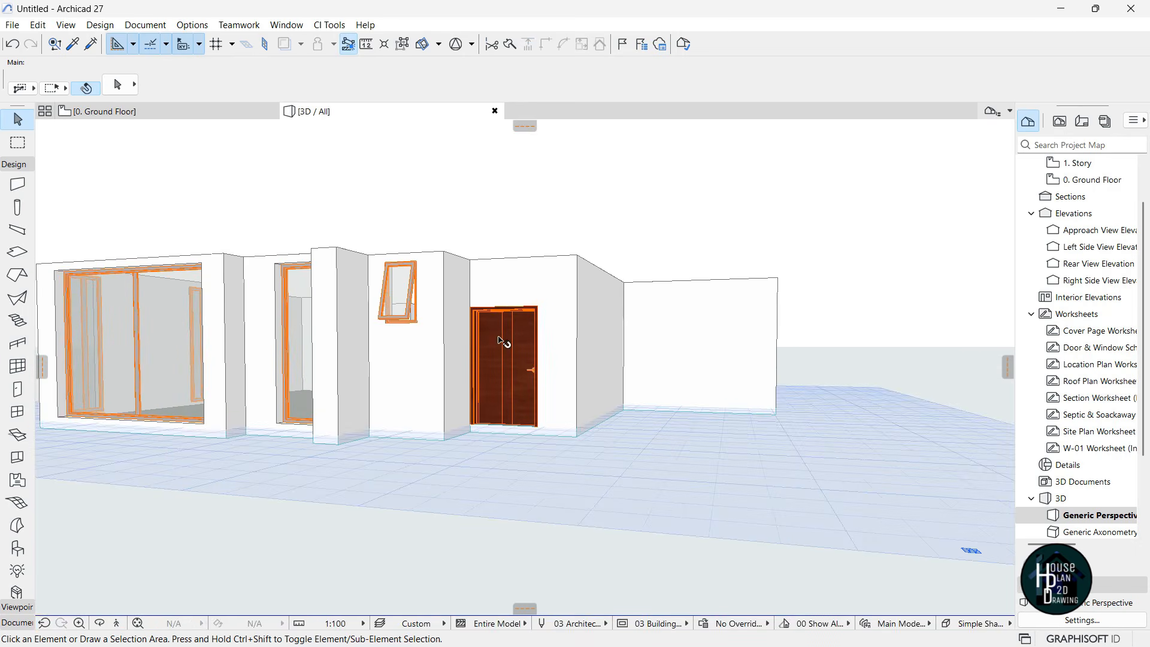
click(485, 325)
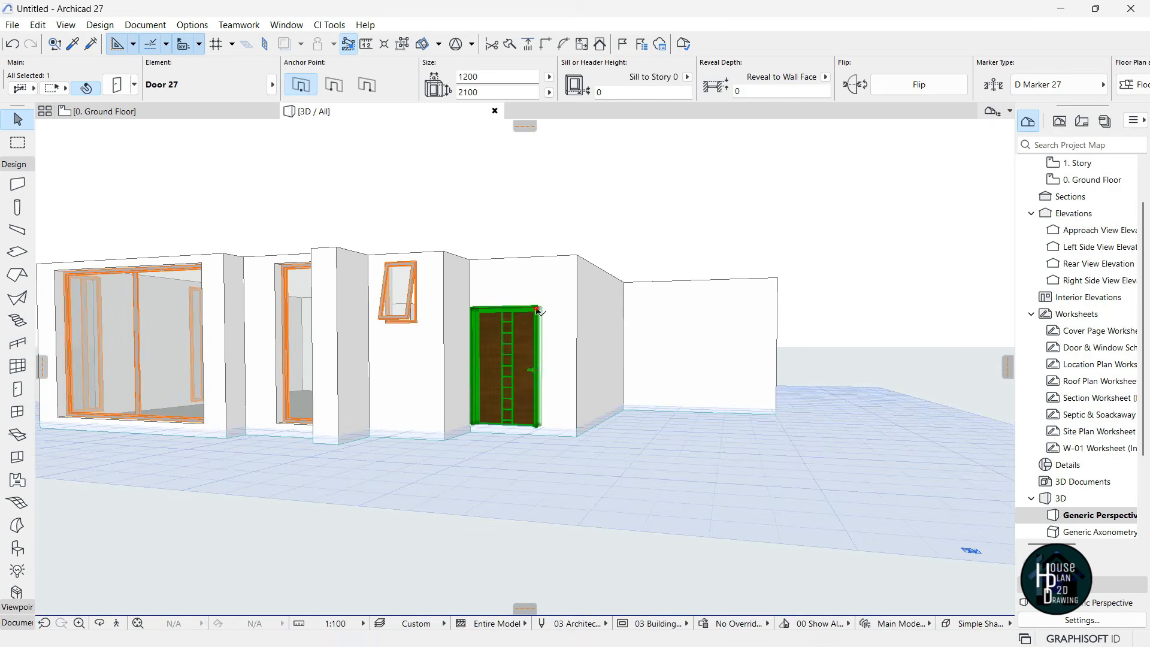
click(537, 311)
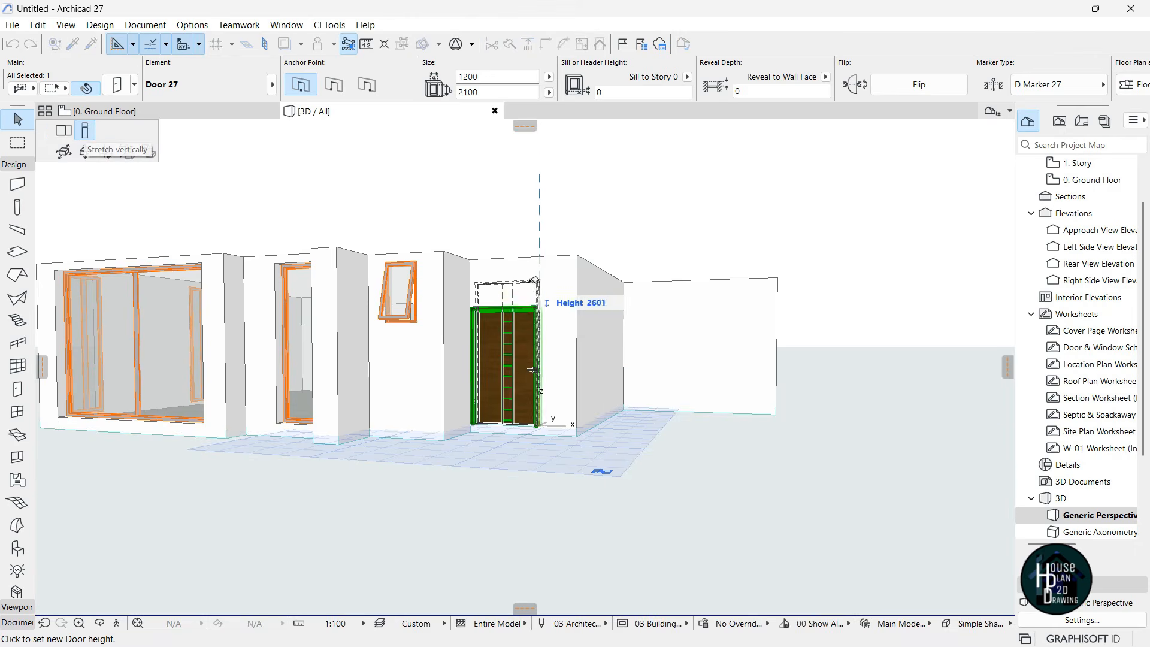
click(415, 258)
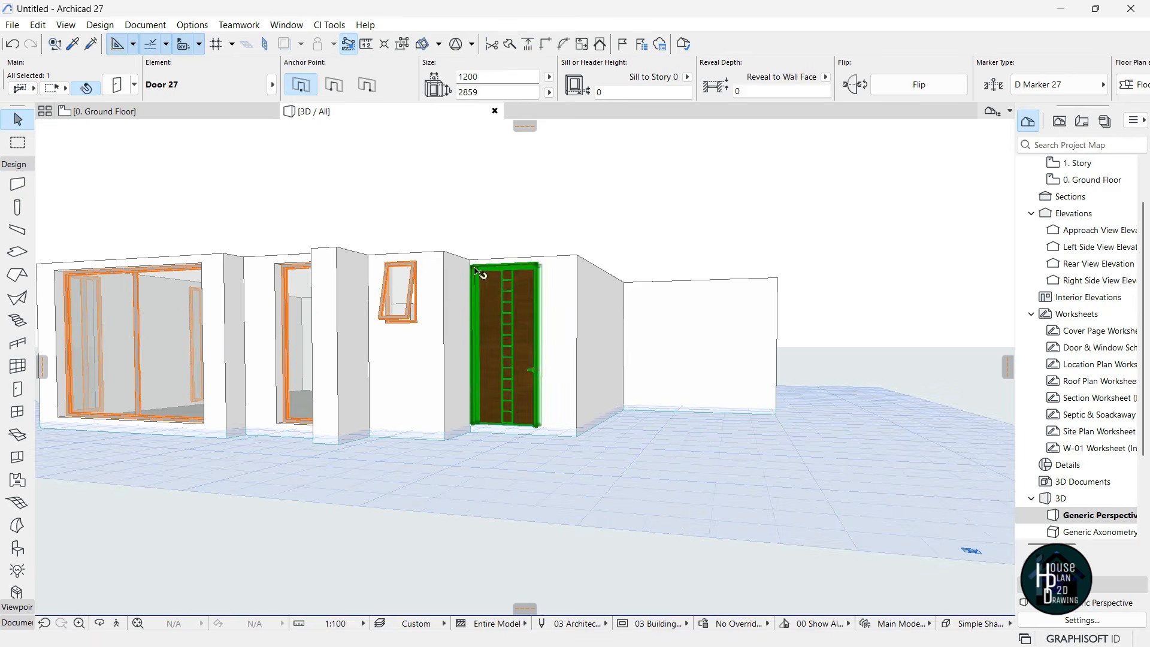
key(Escape)
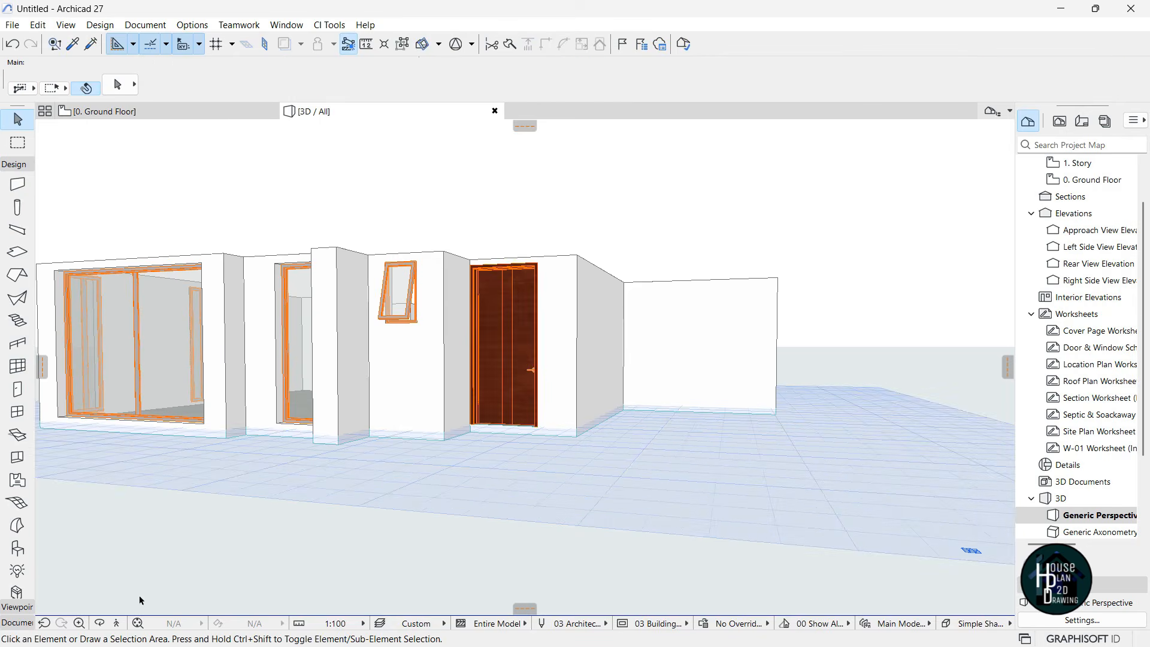
click(118, 627)
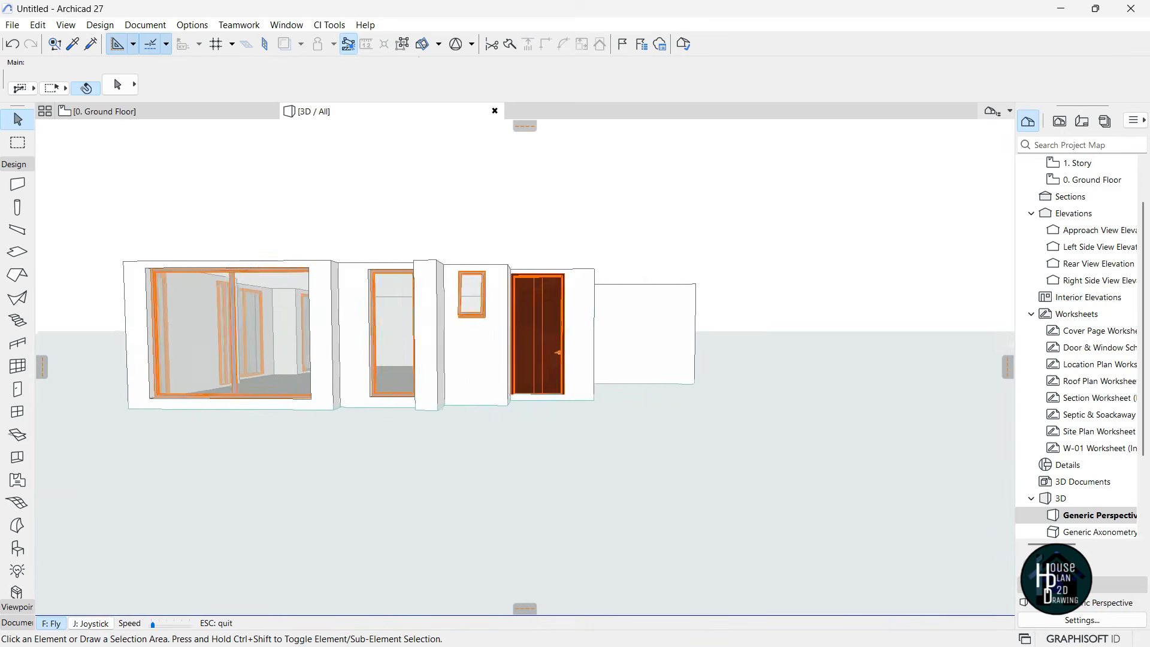
key(Escape)
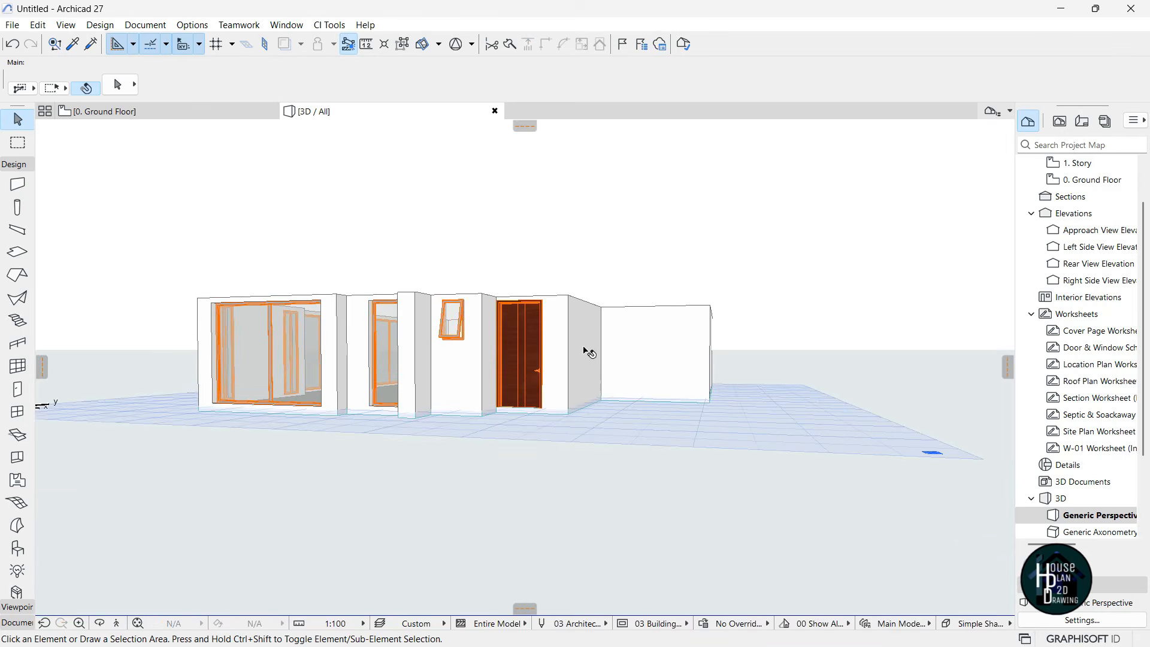
On the ground floor plan, pick up the 2500 mm wide left-wall window's settings and place a matching window in the side wall beyond the front door
click(152, 113)
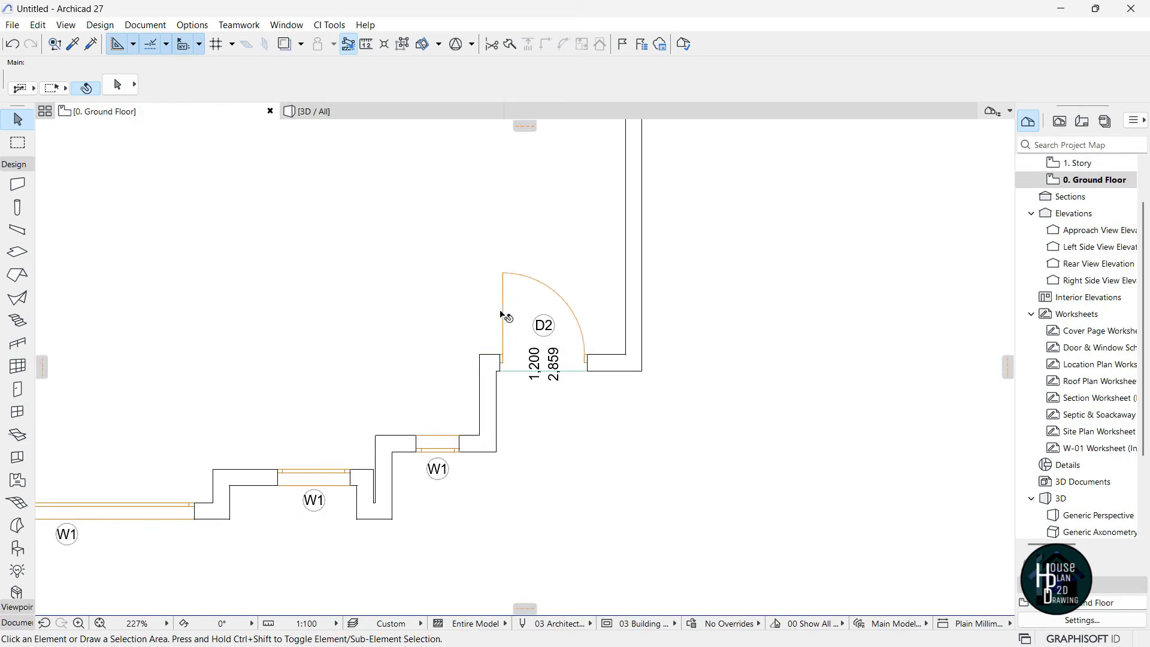
scroll(621, 379, down, 3)
scroll(411, 282, up, 8)
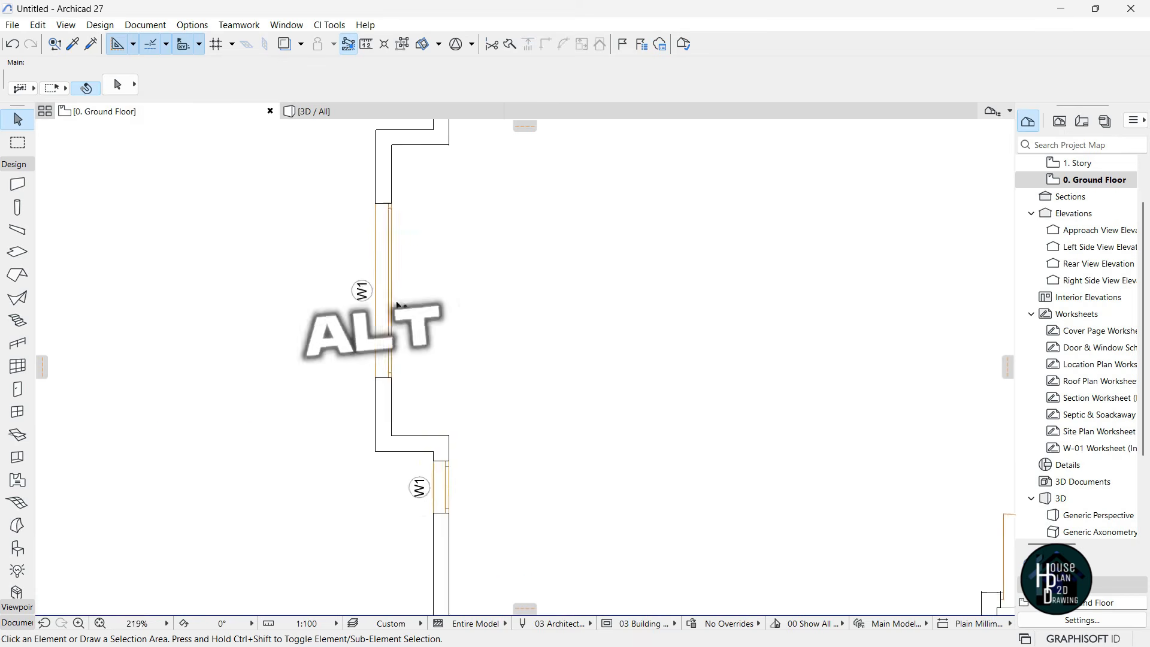
alt+click(394, 283)
scroll(394, 283, down, 6)
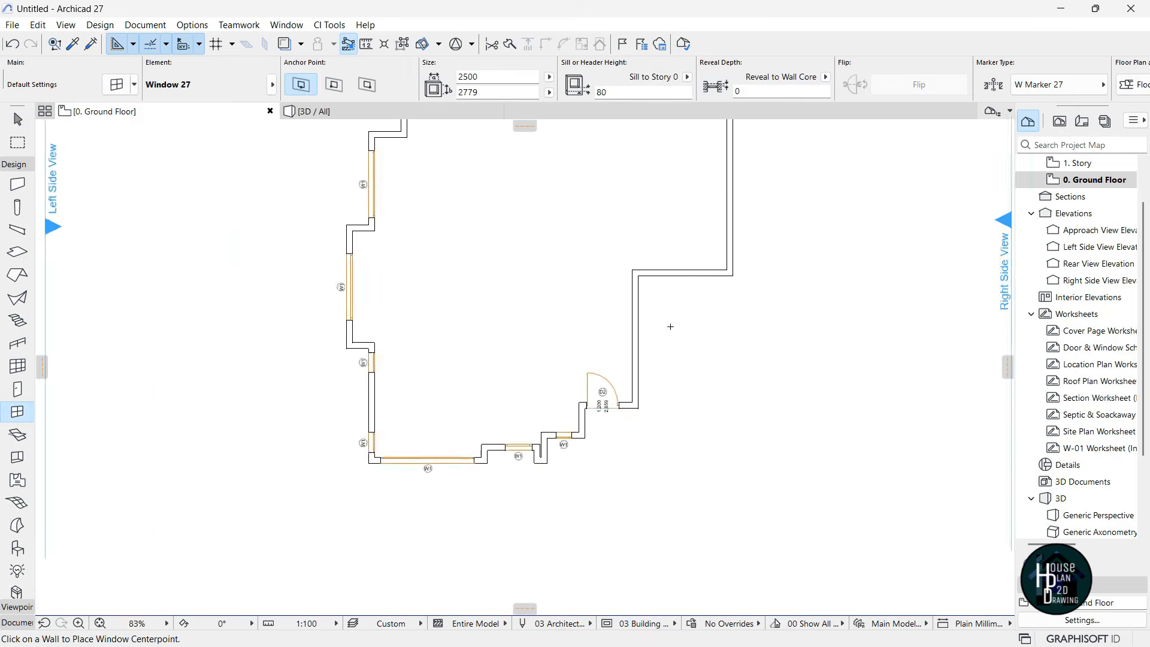
scroll(634, 337, up, 2)
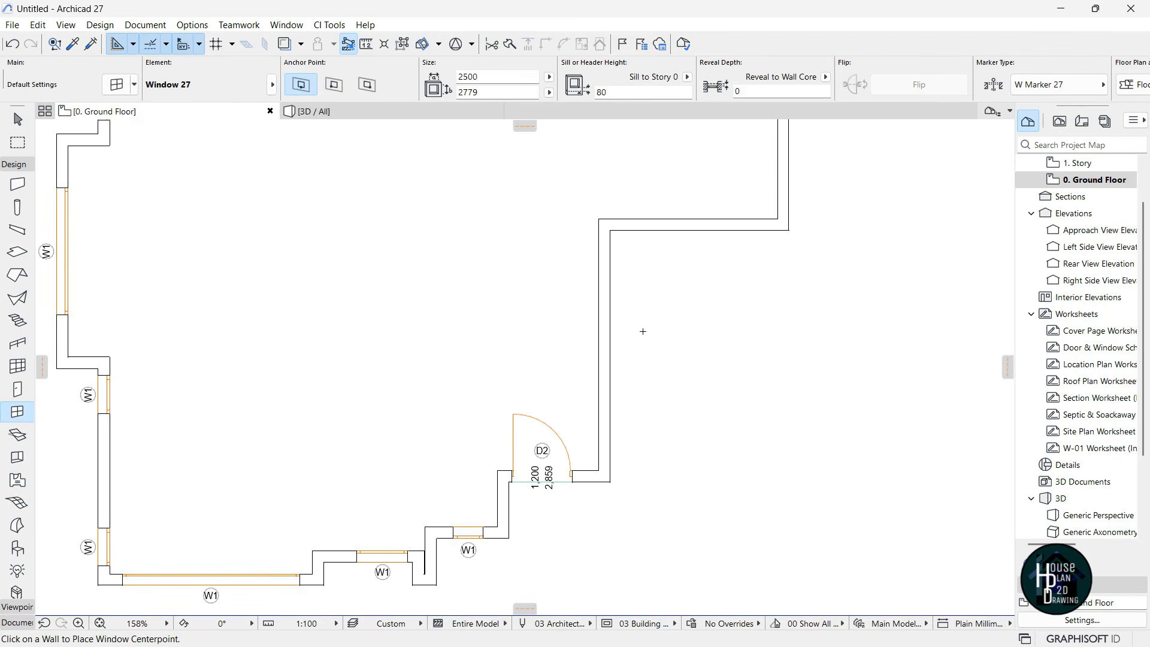
click(599, 299)
click(546, 326)
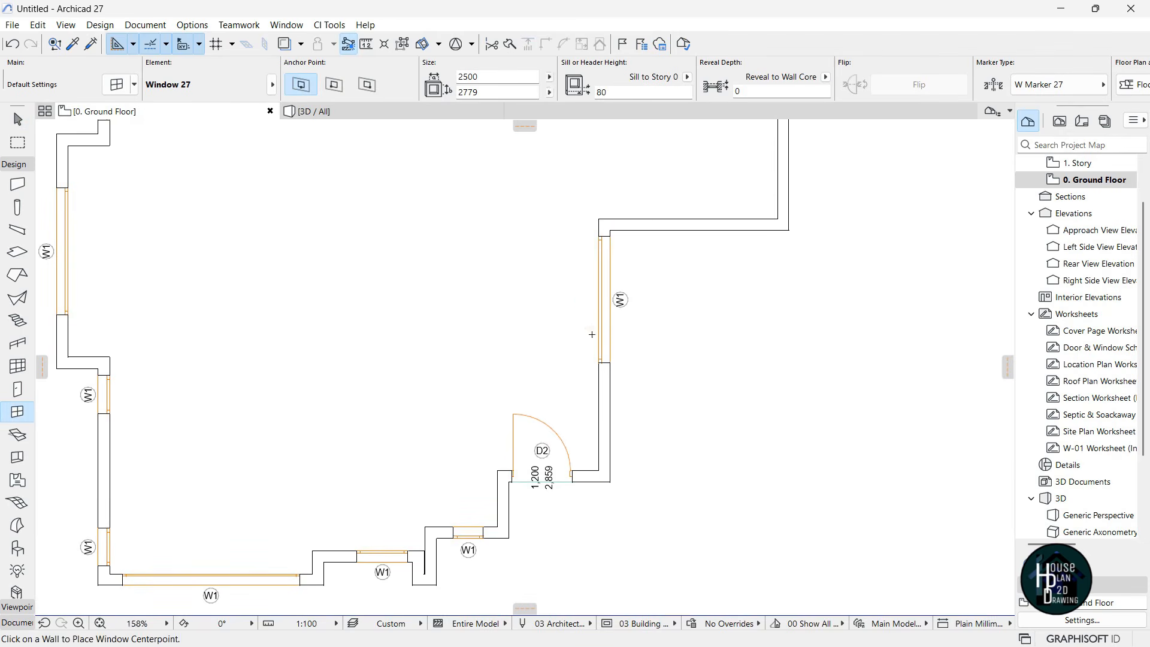
Set the new side-wall window's width to 2000 mm and move it so its outer end meets the inner corner of the adjoining wall
key(Escape)
scroll(616, 306, up, 4)
click(591, 259)
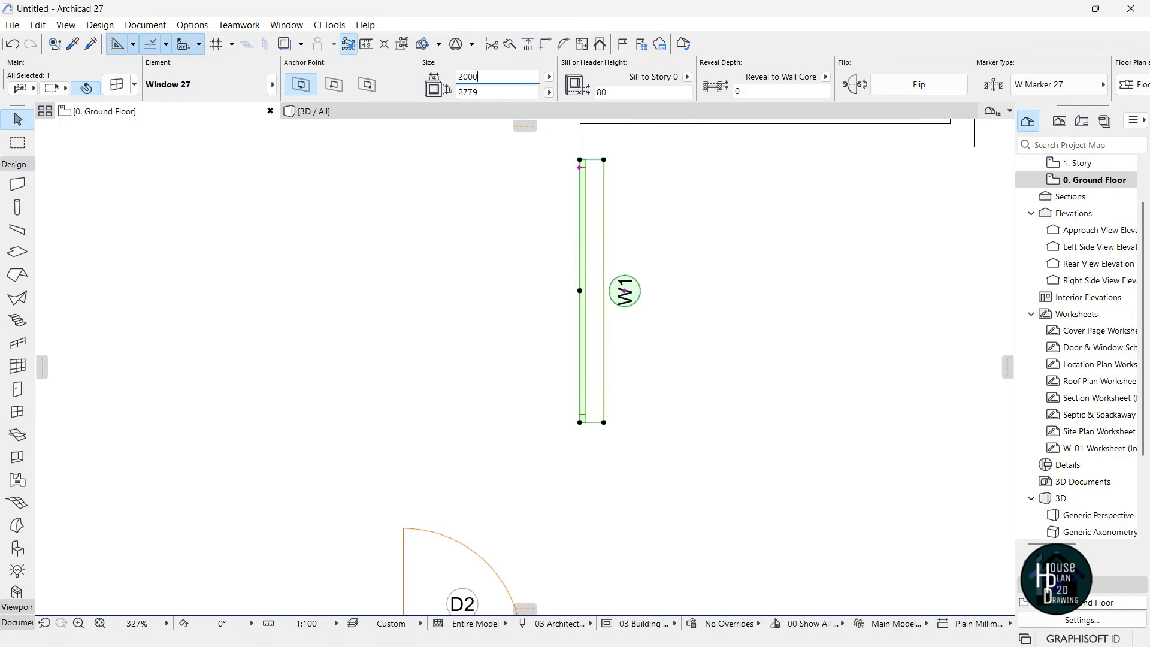
key(ctrl+d)
click(603, 186)
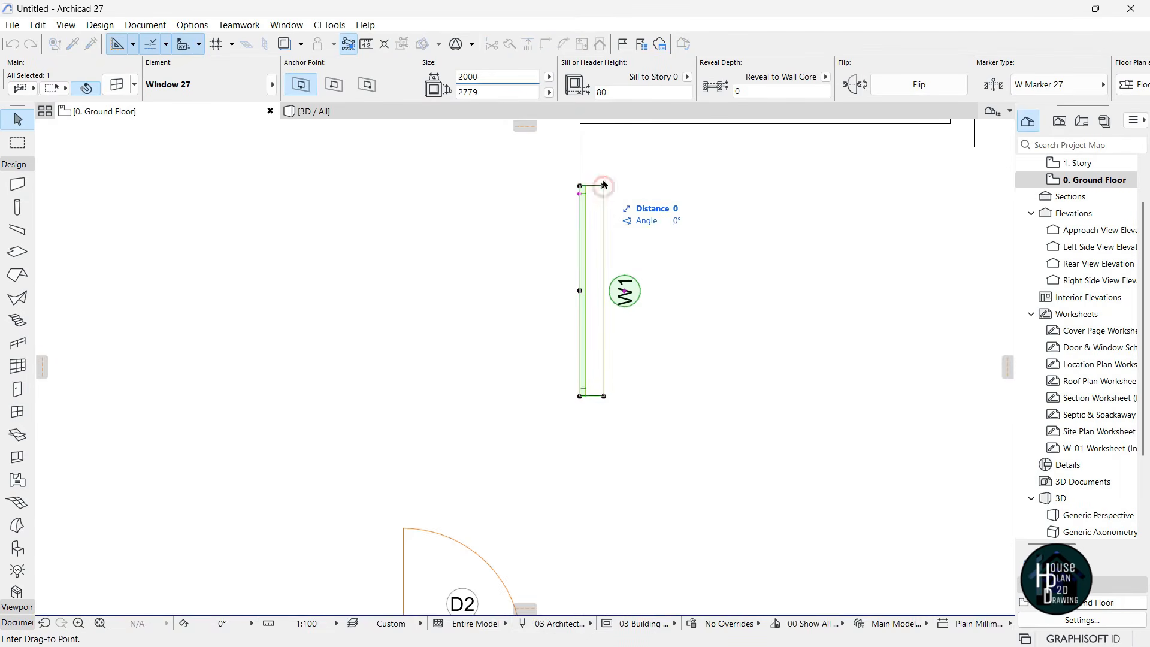
click(603, 147)
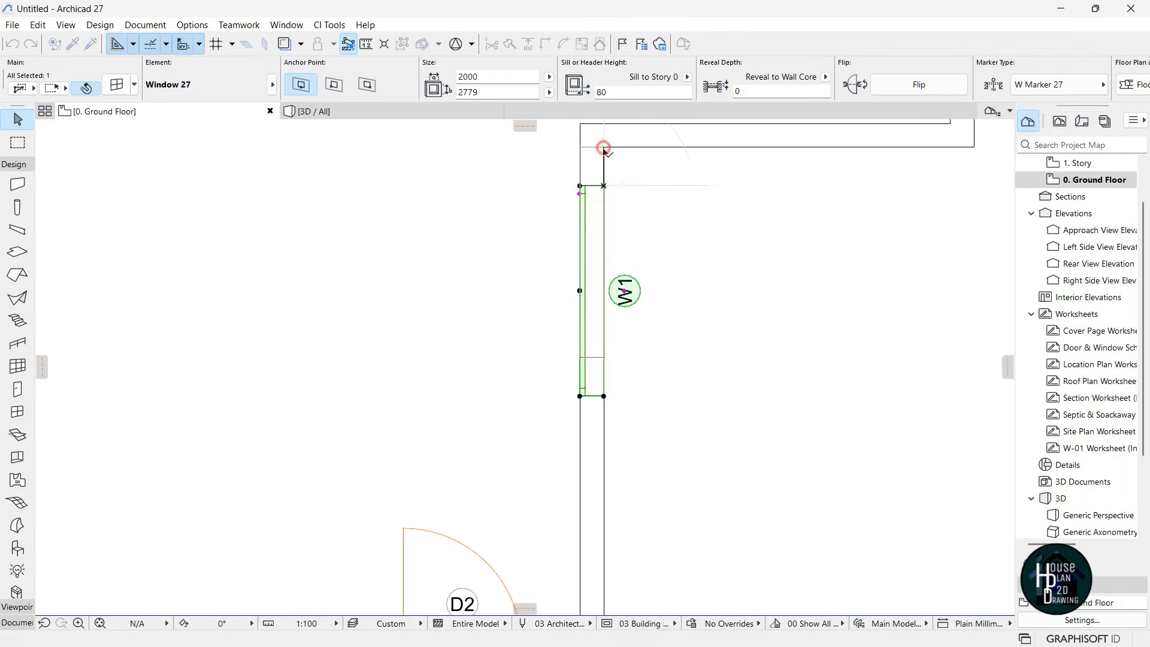
click(649, 369)
scroll(628, 287, down, 8)
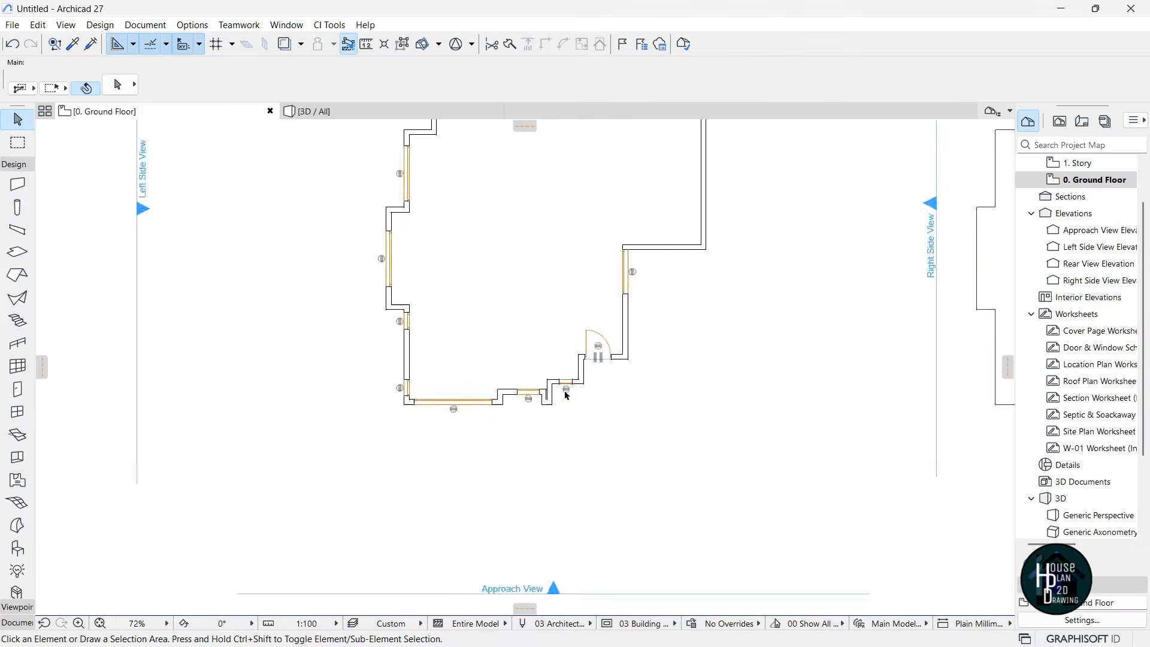
scroll(563, 389, up, 8)
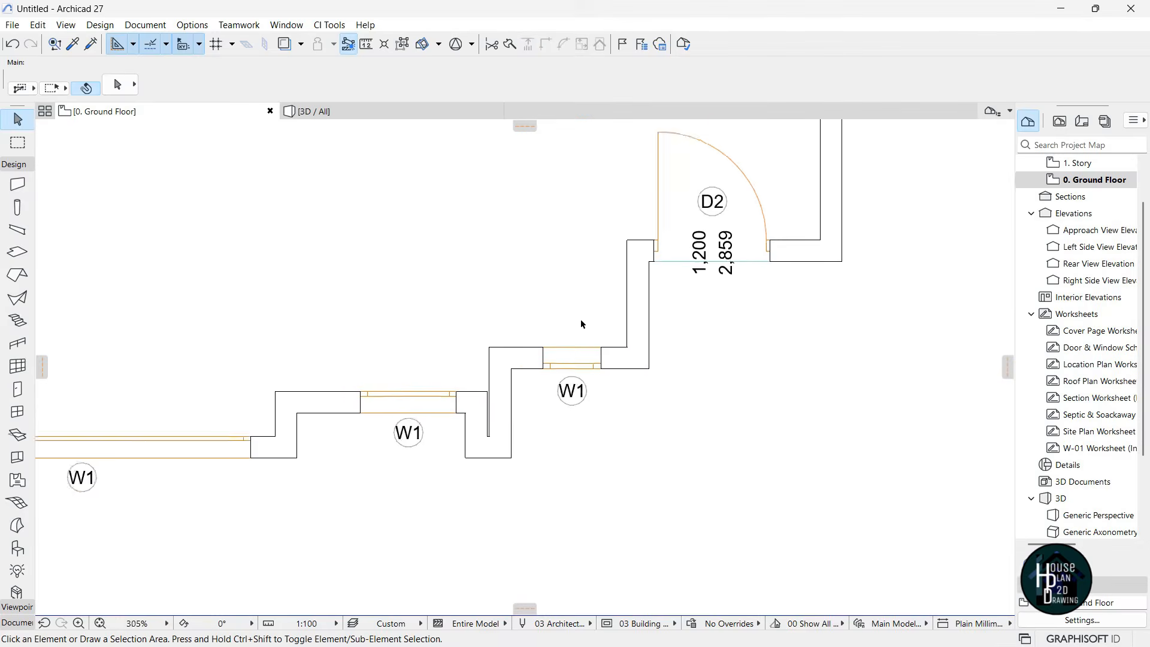
Pick up the small front window's 600 × 1038 mm settings and place two such windows in the rear wall near its left corner, facing inwards
alt+click(576, 356)
scroll(617, 464, down, 8)
scroll(554, 283, up, 8)
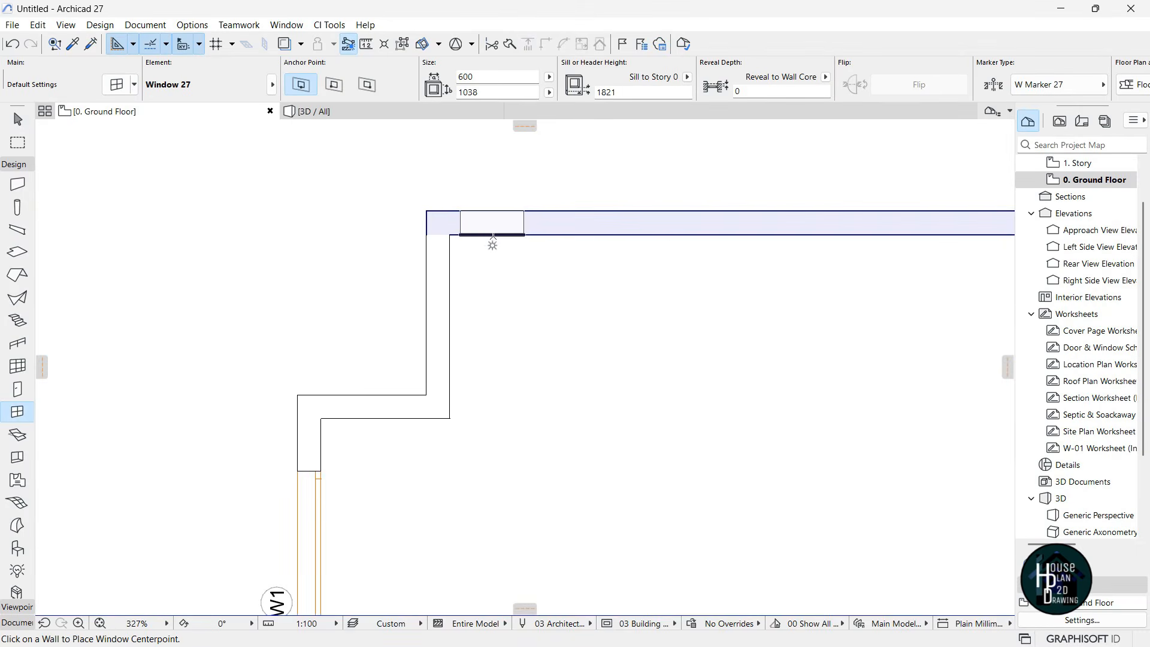
click(498, 236)
click(511, 317)
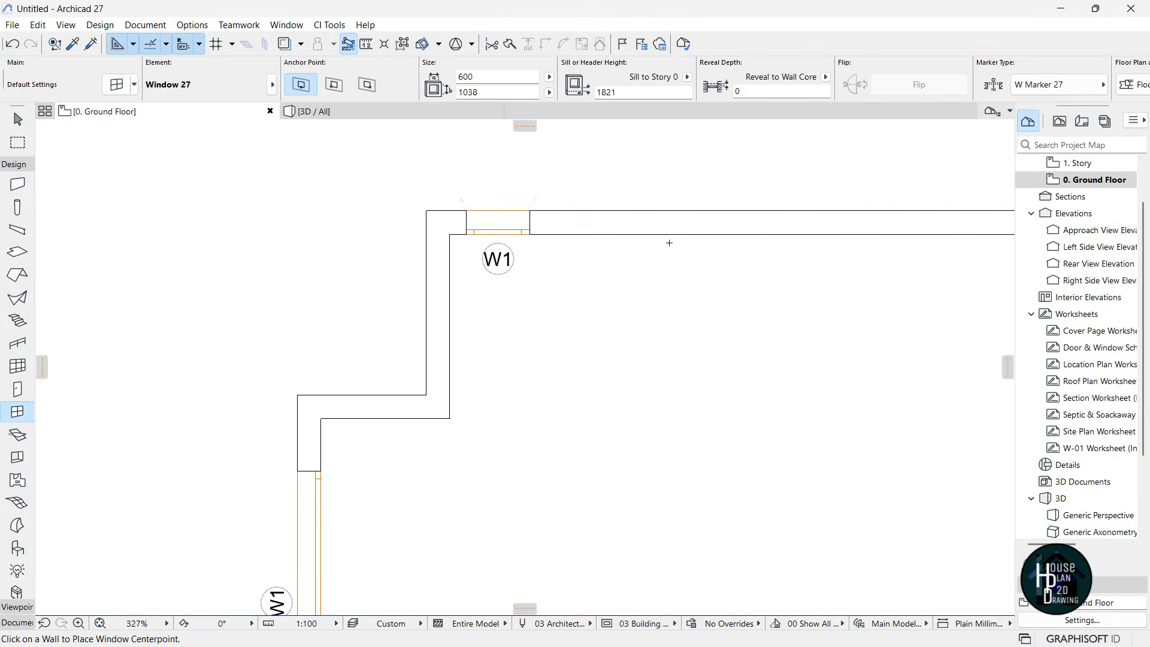
click(657, 235)
click(680, 359)
scroll(563, 275, down, 7)
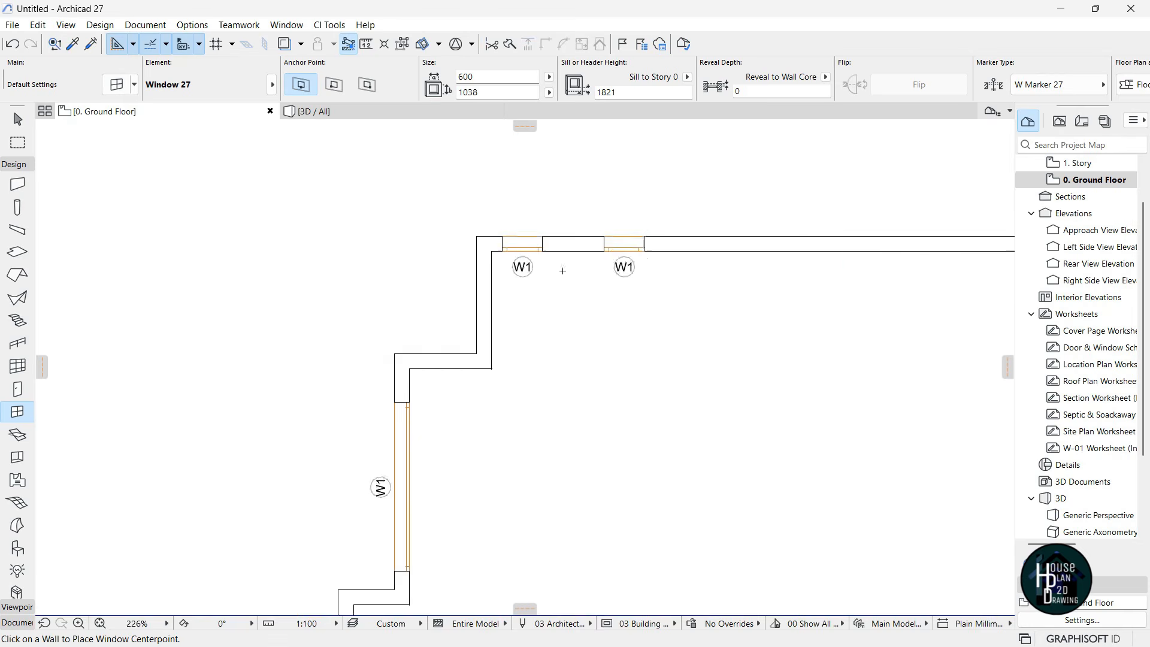
Place two more 600 mm wide windows in the right side wall near the rear corner, facing inwards
scroll(565, 312, down, 1)
scroll(807, 249, up, 5)
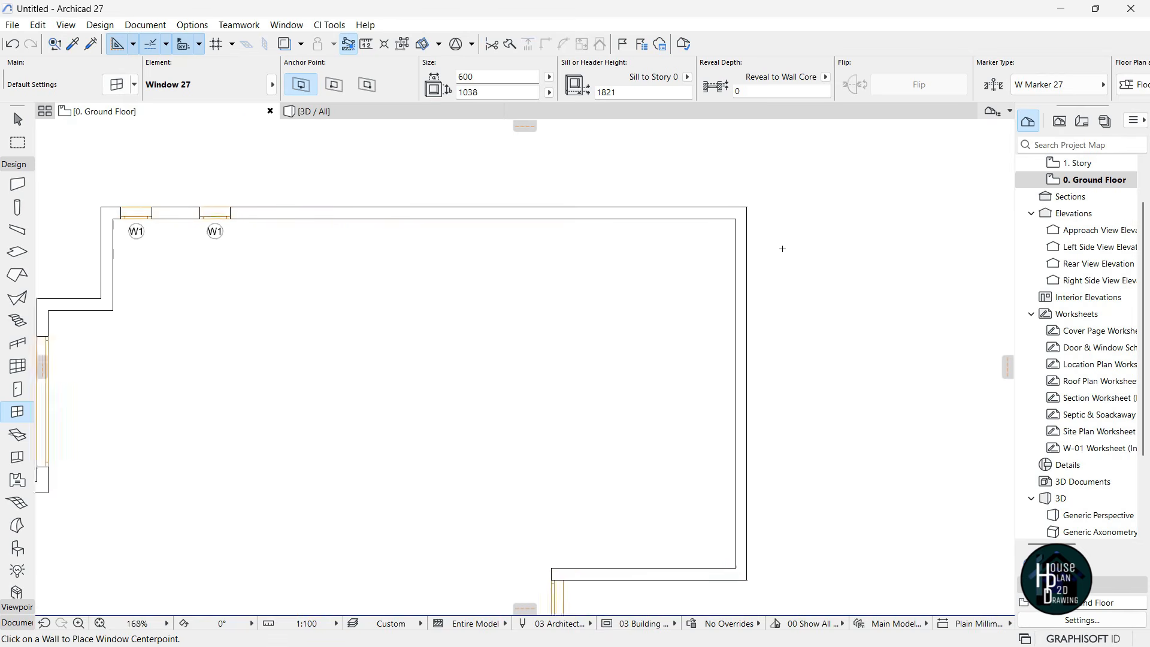
click(715, 244)
click(705, 244)
click(637, 381)
scroll(633, 241, down, 7)
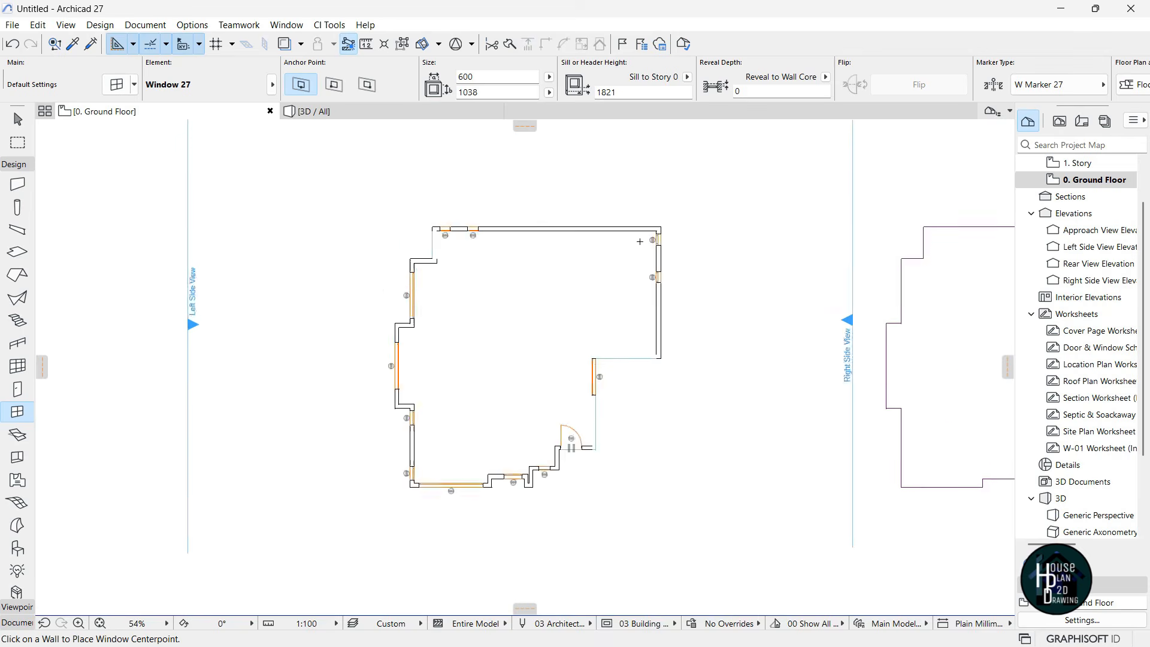
key(Escape)
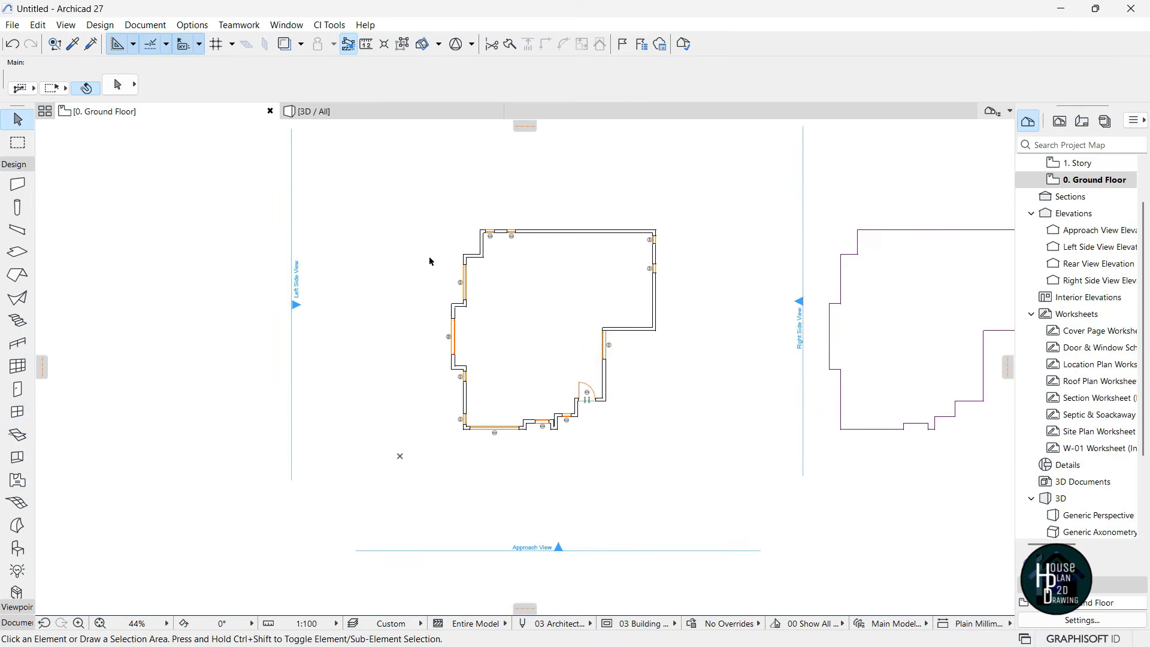
Pick up the front door's settings, set the width to 900 mm, and place the door in the short wall at the rear-left recess, opening inwards
scroll(539, 256, up, 6)
scroll(531, 262, down, 5)
scroll(671, 436, up, 8)
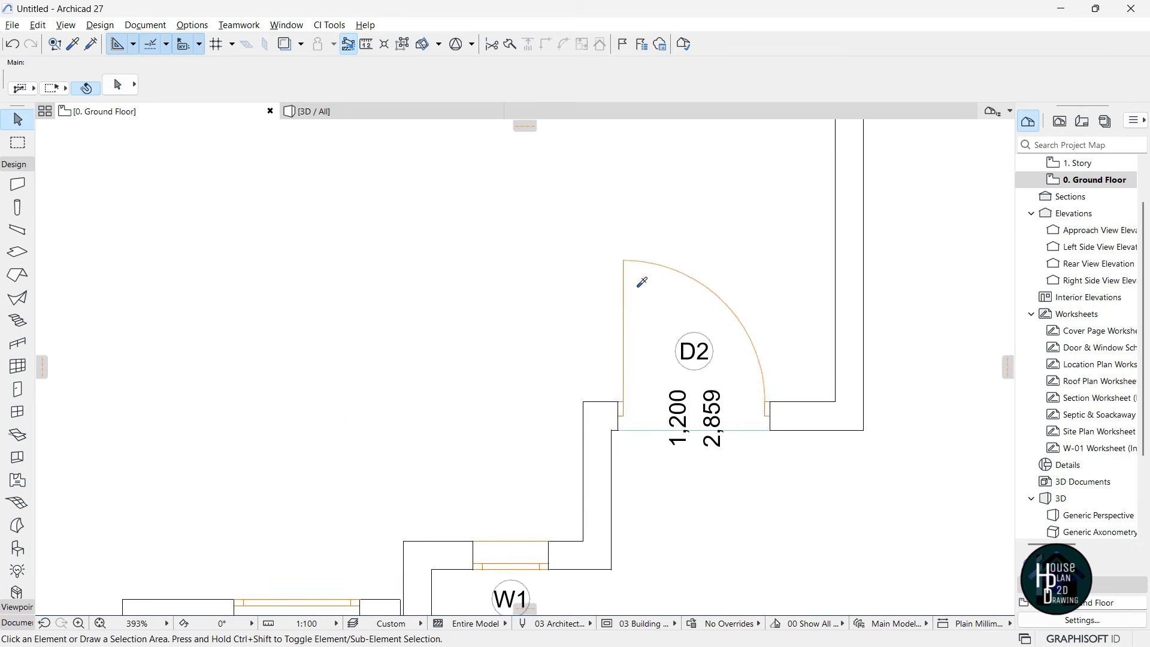
alt+click(628, 256)
scroll(586, 348, down, 8)
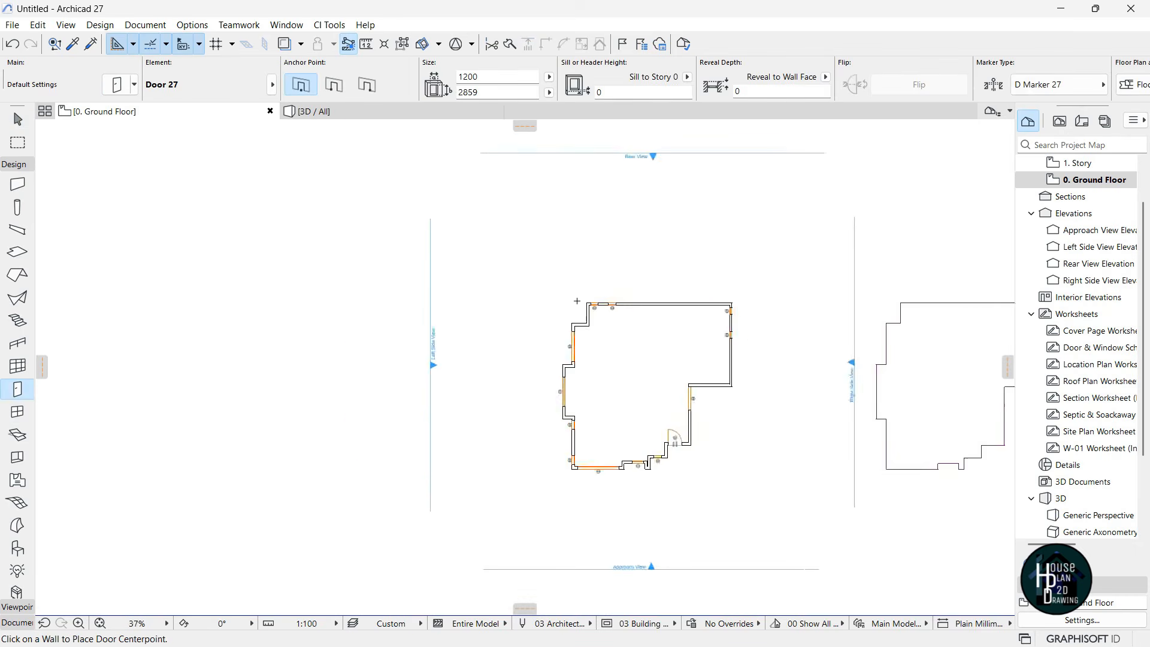
scroll(586, 350, up, 7)
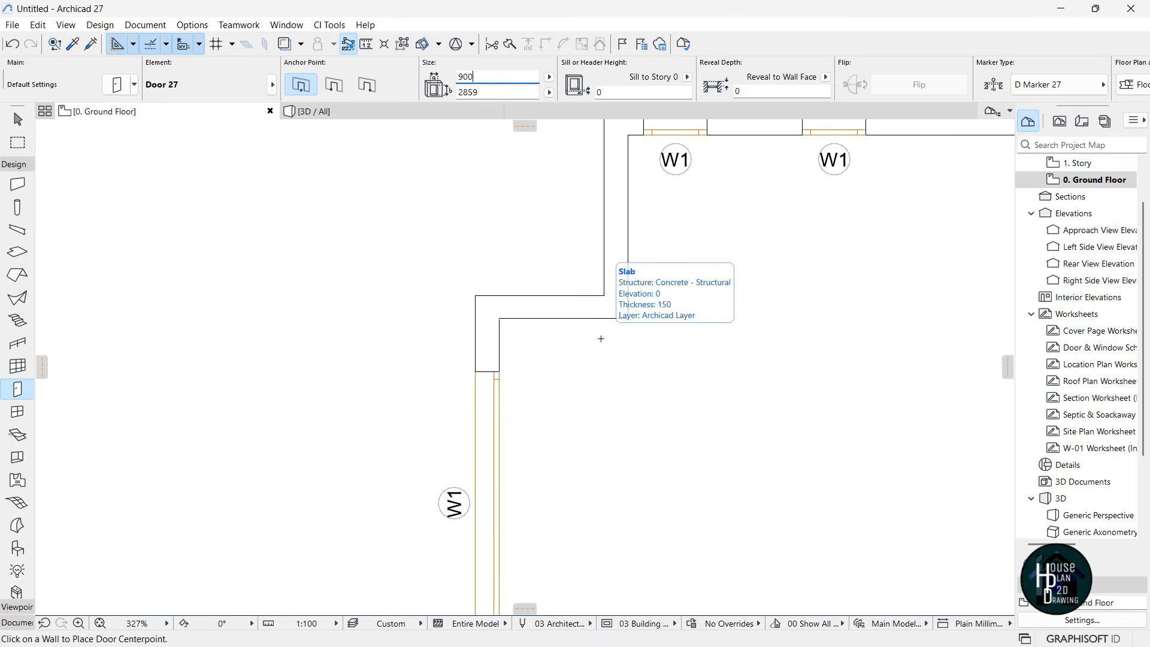
click(550, 318)
scroll(495, 304, down, 5)
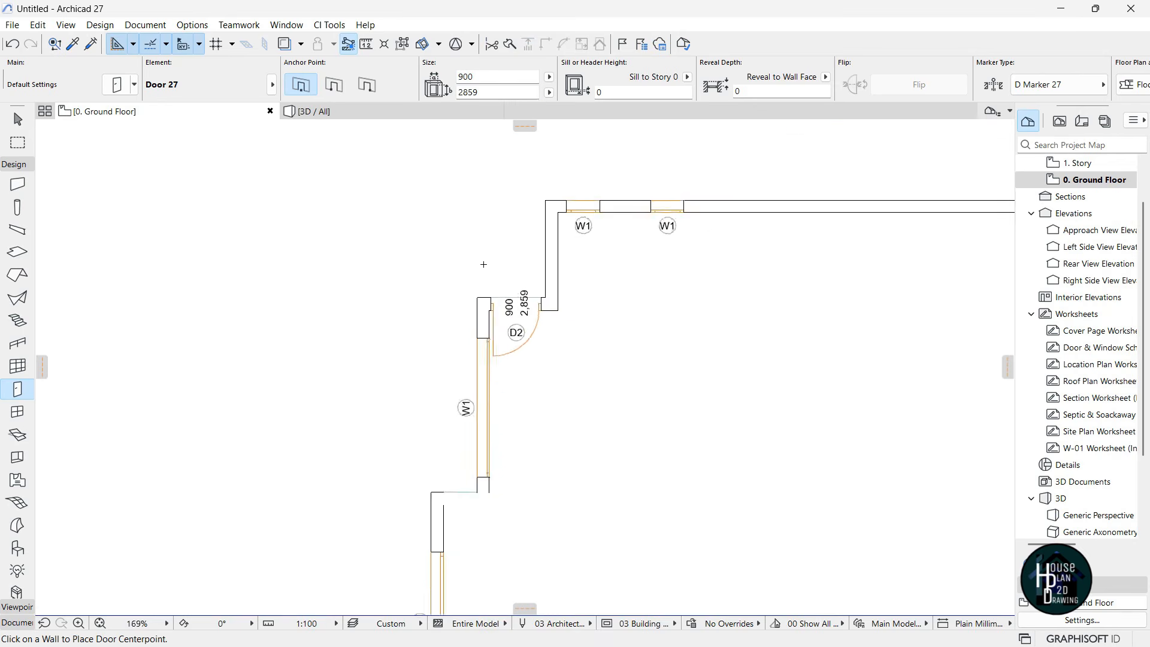
scroll(496, 304, up, 2)
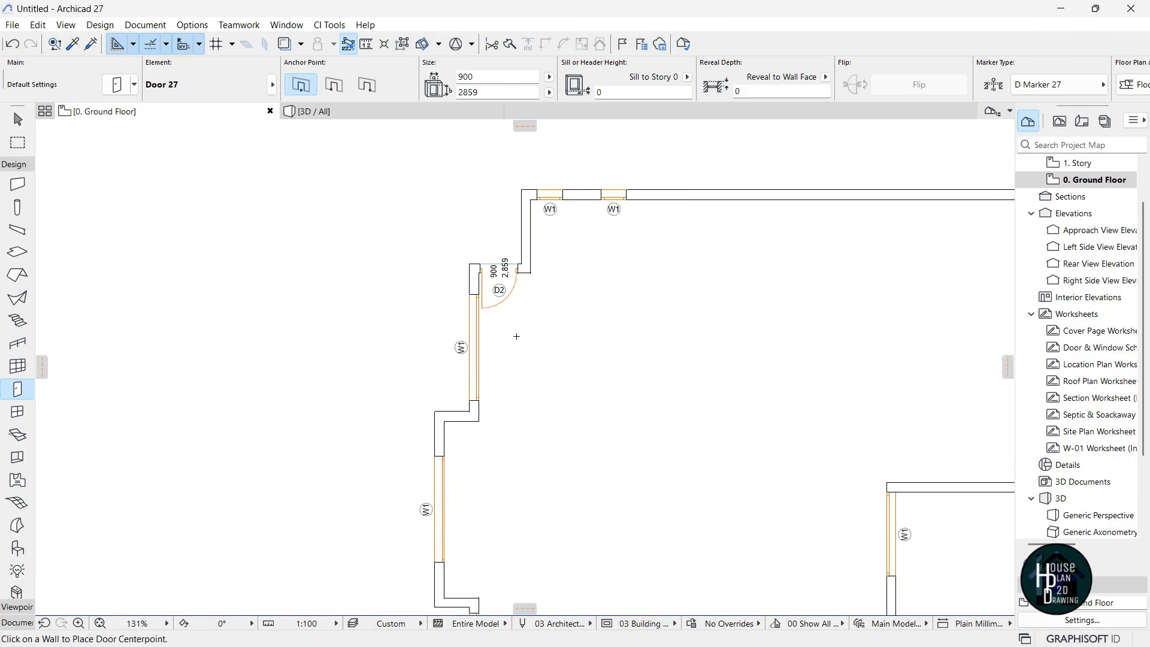
key(Escape)
scroll(532, 340, down, 3)
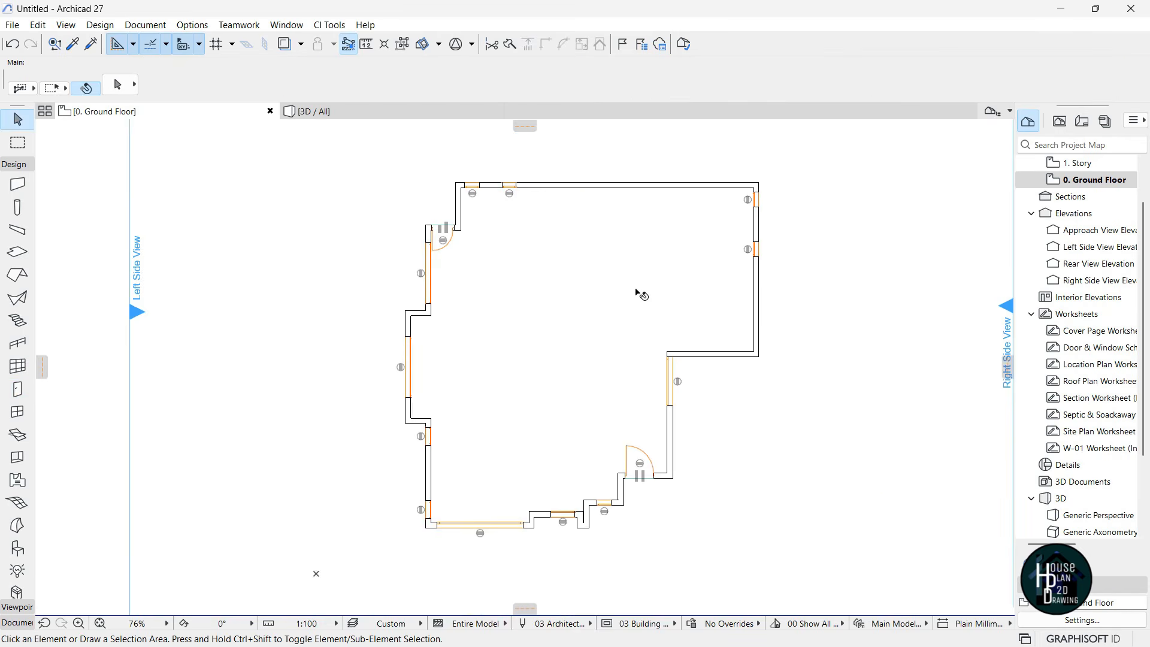
In the 3D perspective, set the width of the left-wall window nearest the new rear door to 1500 mm
click(311, 111)
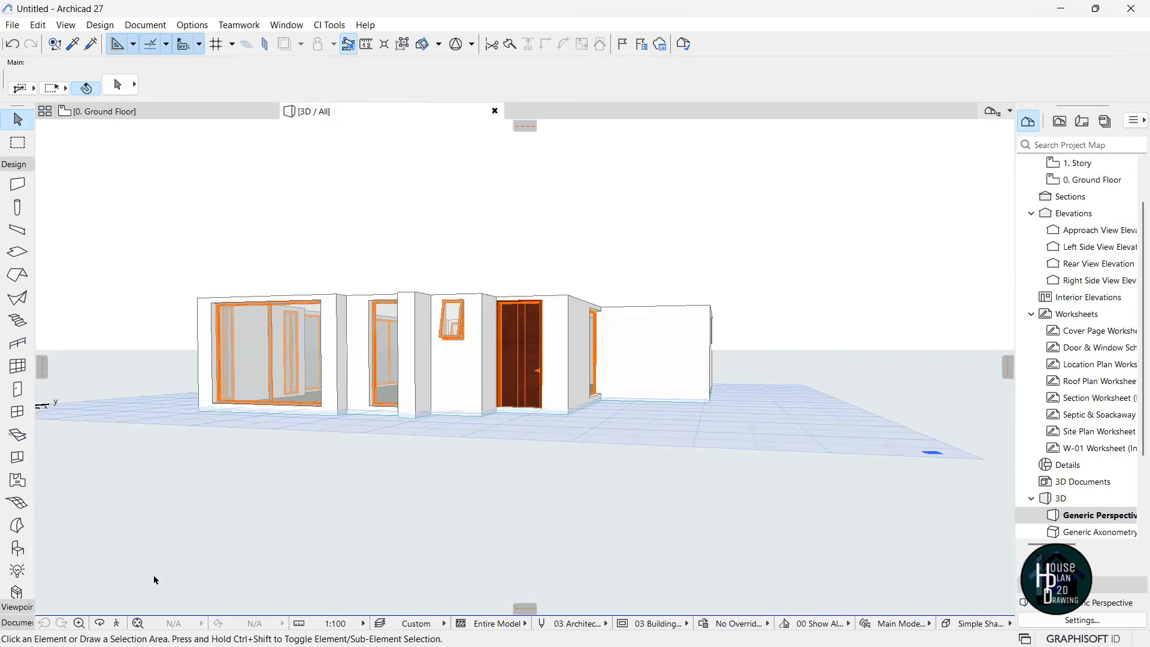
click(120, 624)
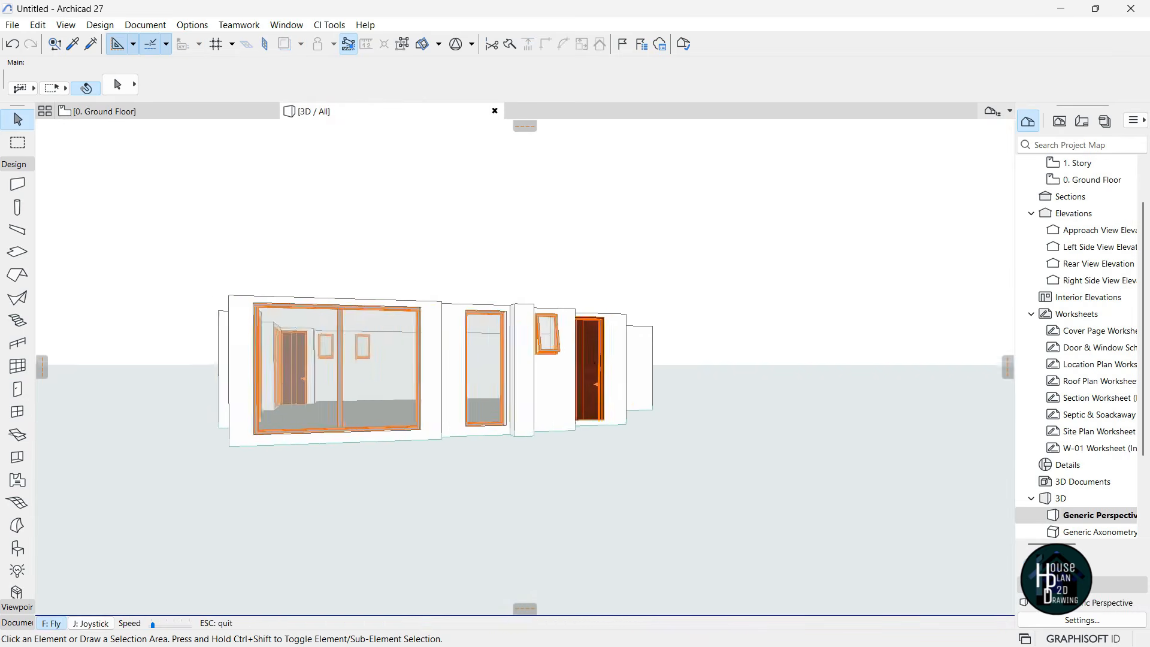
key(Left)
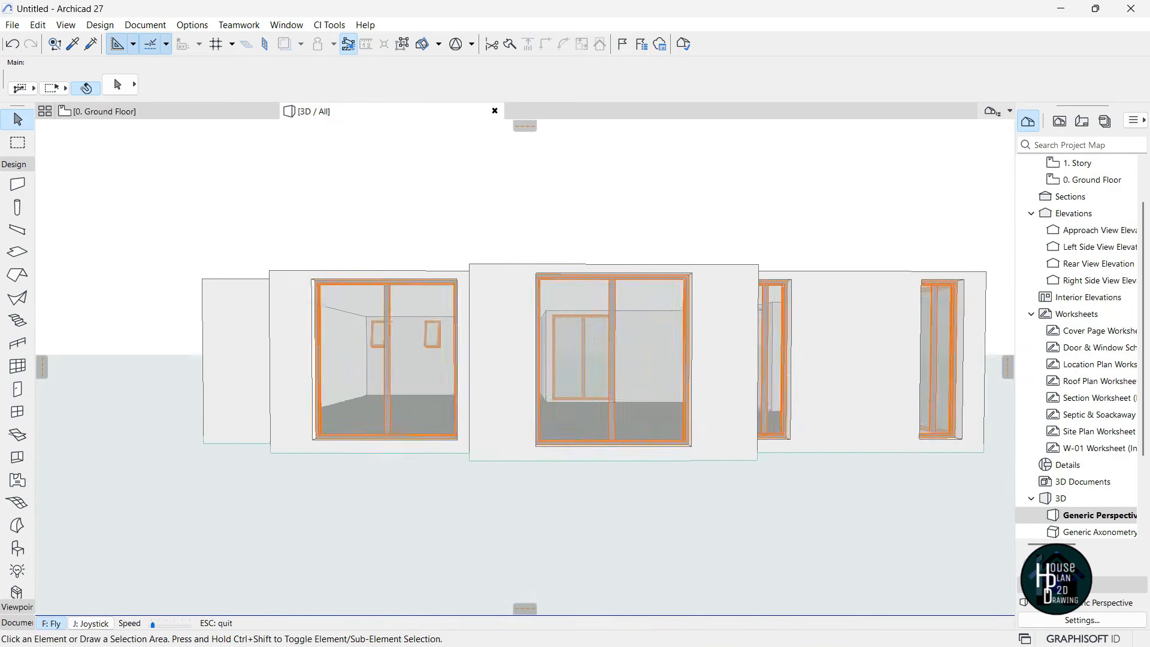
key(Left)
key(Right)
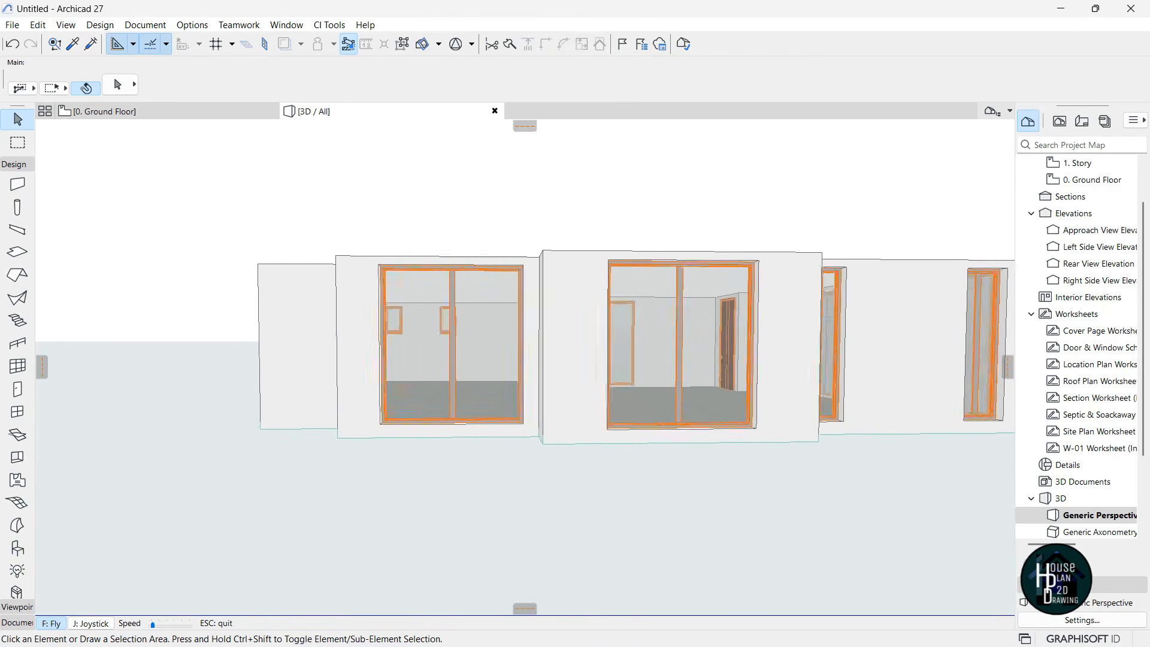
key(Escape)
click(518, 346)
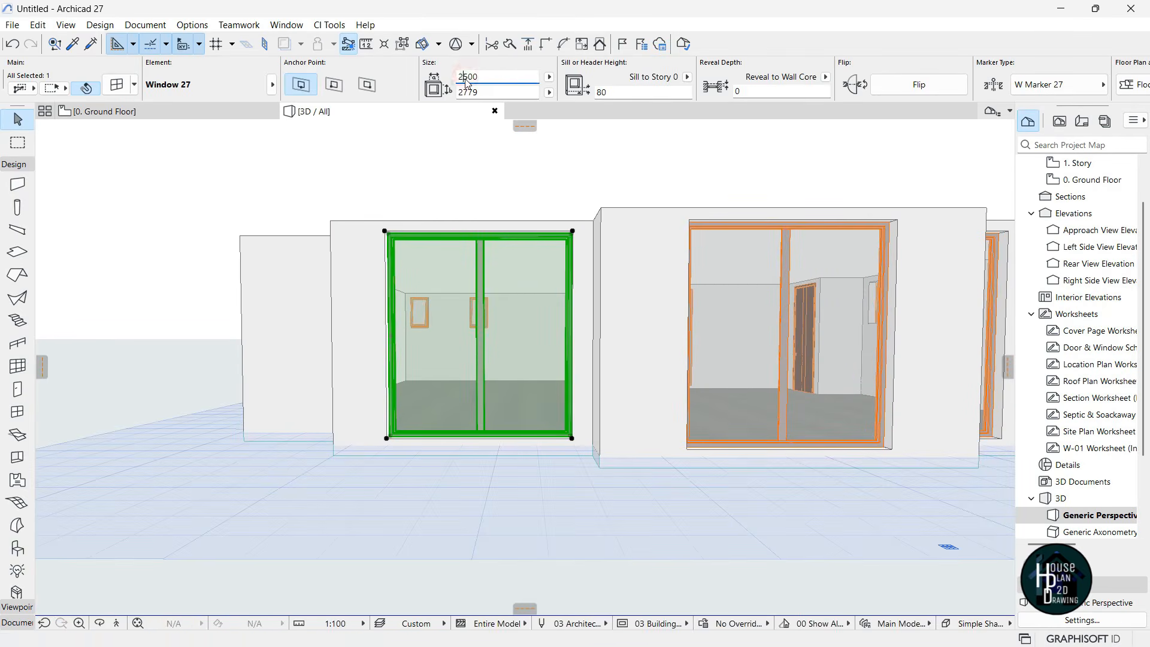
key(BackSpace)
key(BackSpace)
key(BackSpace)
key(BackSpace)
text(1500)
key(Return)
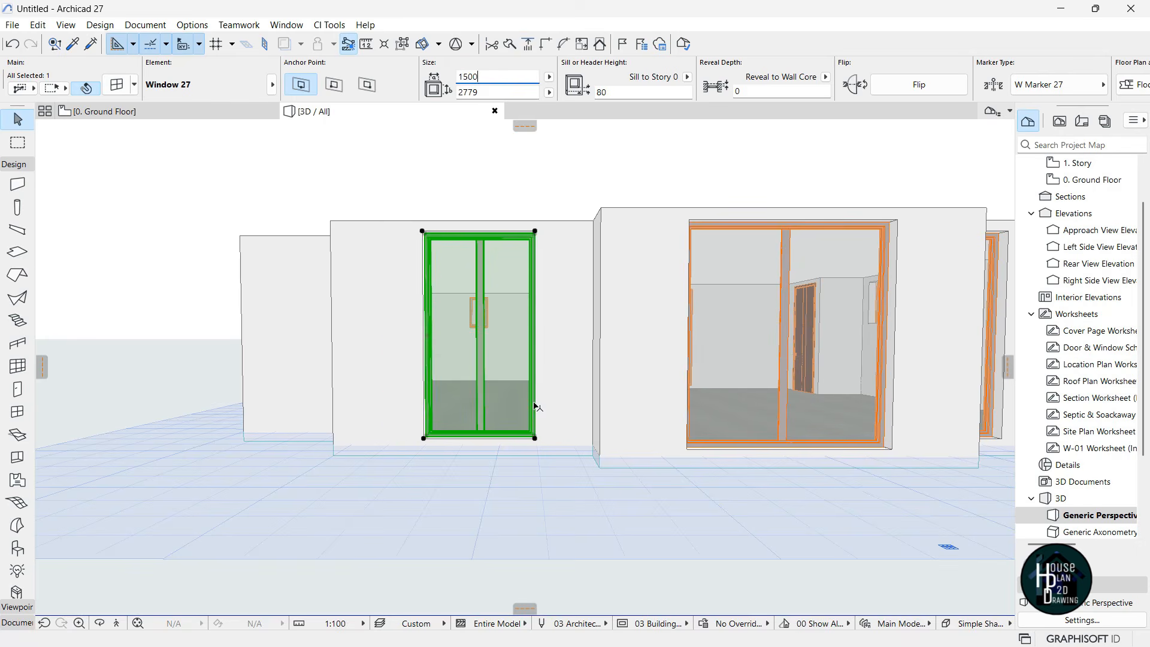
Raise the bottom edge of the 1500 mm wide window, making it about 1755 mm high with its head kept in place
click(535, 438)
click(623, 511)
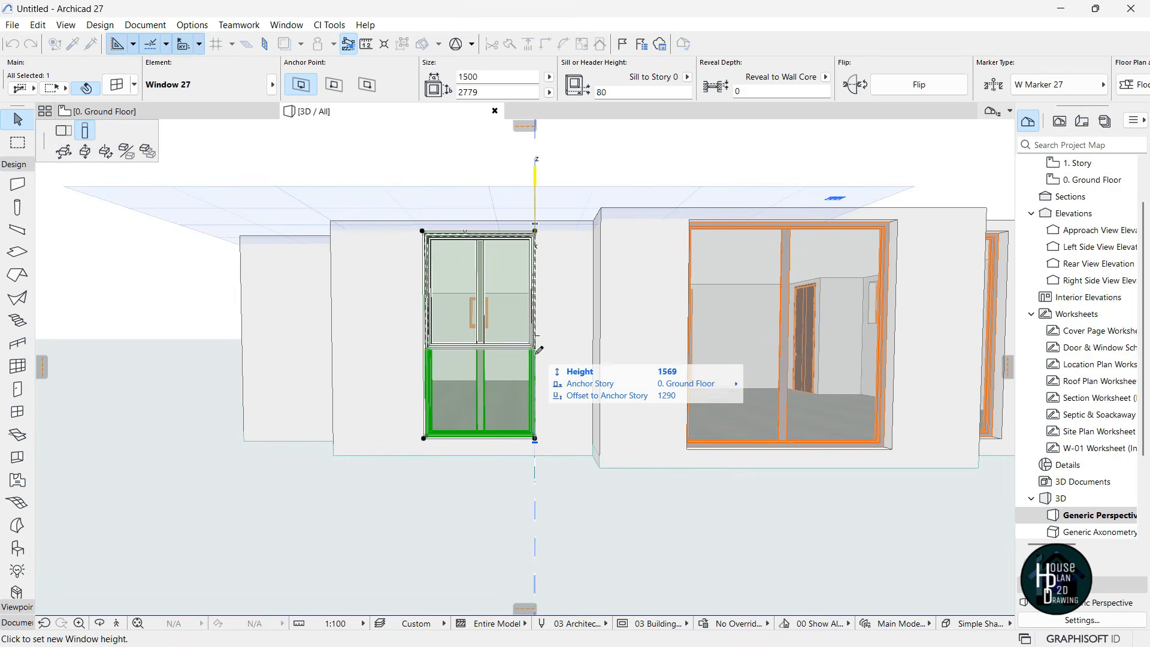
click(538, 358)
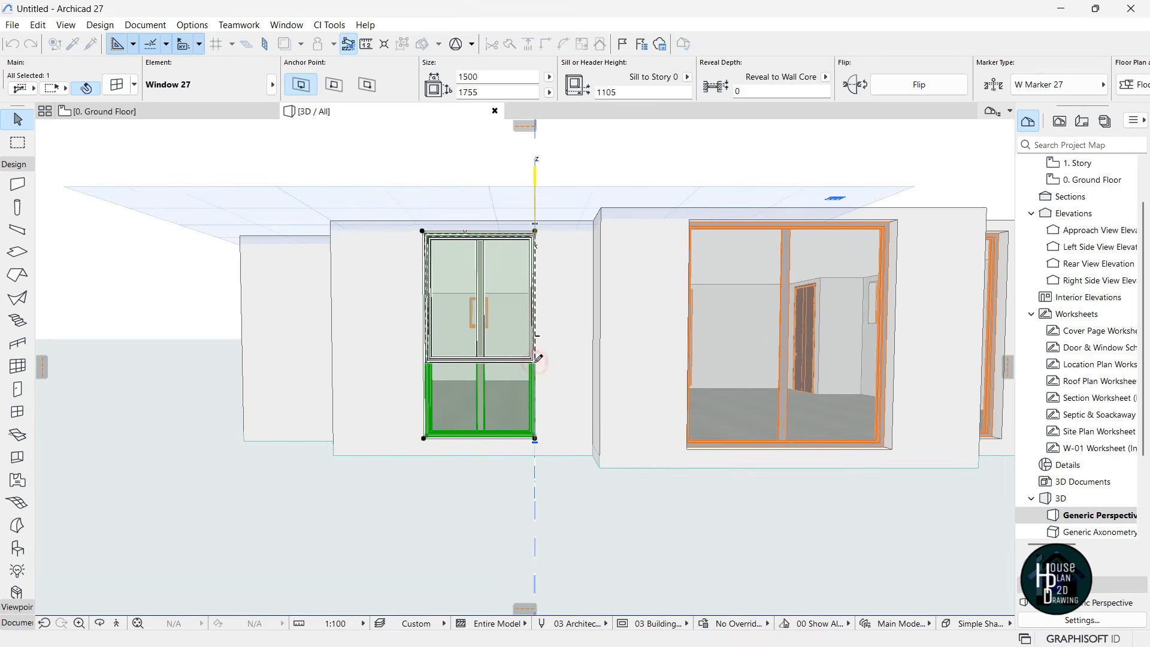
click(513, 458)
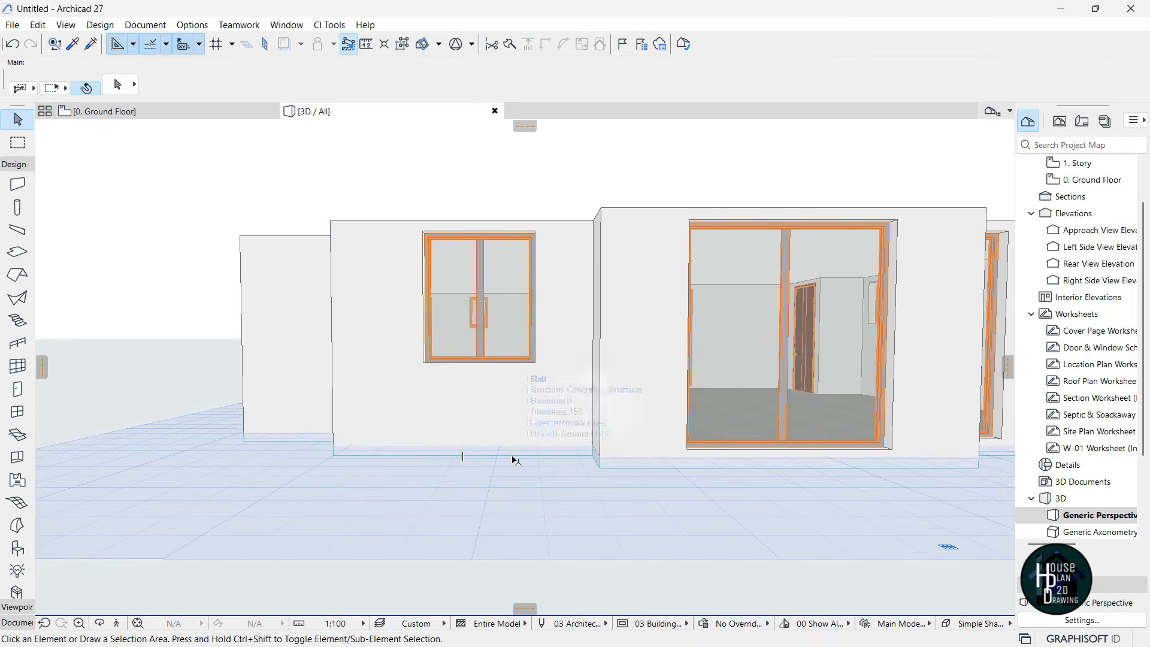
Inspect the rear wall's openings in 3D and delete both small windows from that wall on the ground floor plan
click(117, 623)
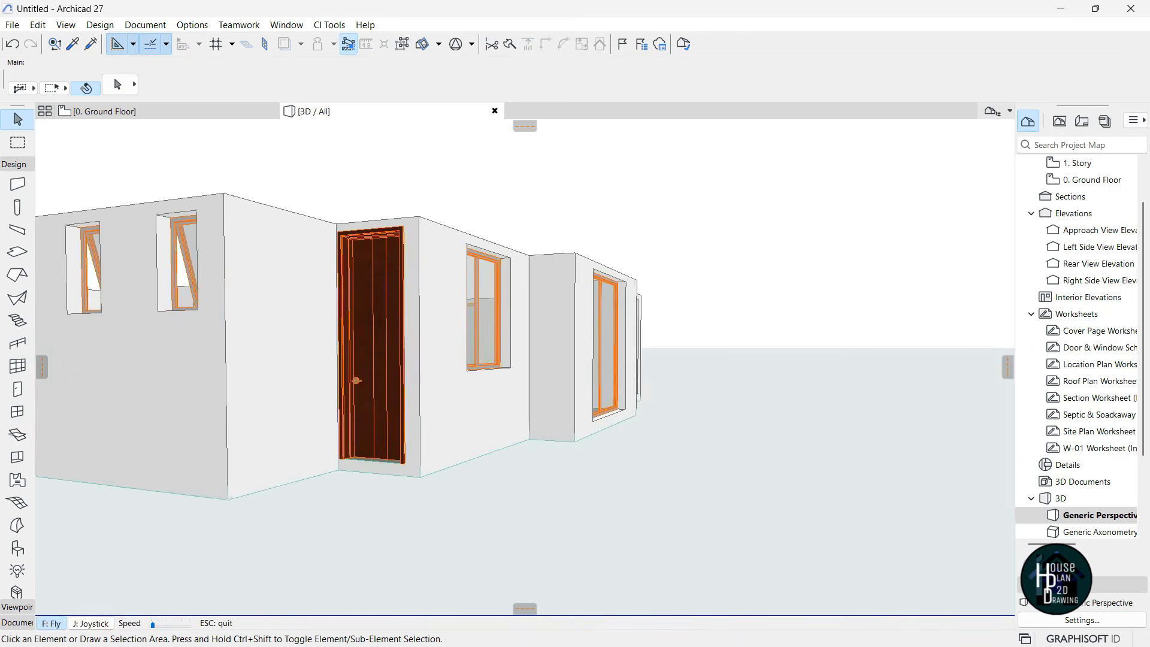
key(Escape)
click(115, 623)
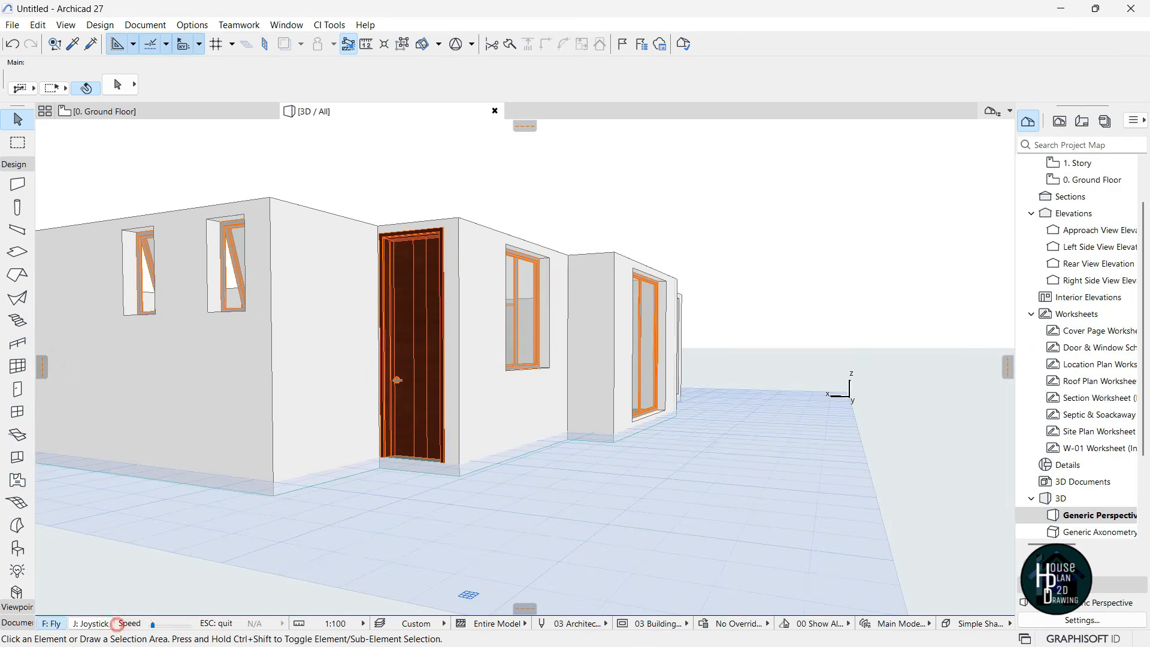
key(Escape)
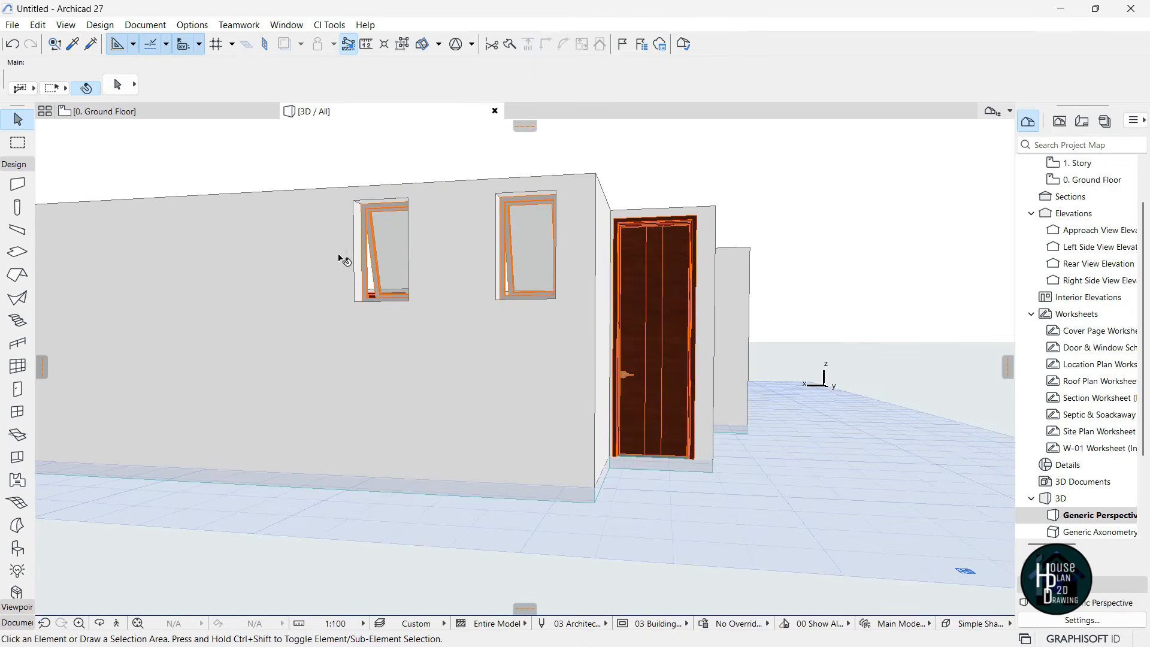
click(194, 113)
scroll(496, 174, up, 3)
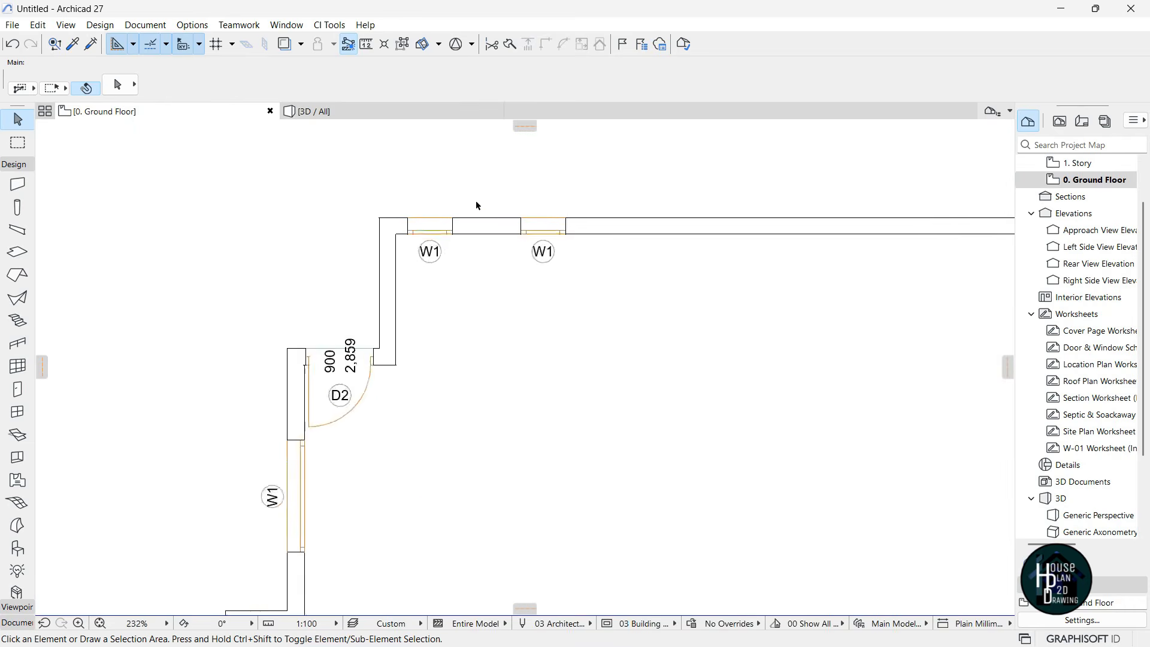
scroll(496, 183, up, 2)
scroll(527, 255, down, 8)
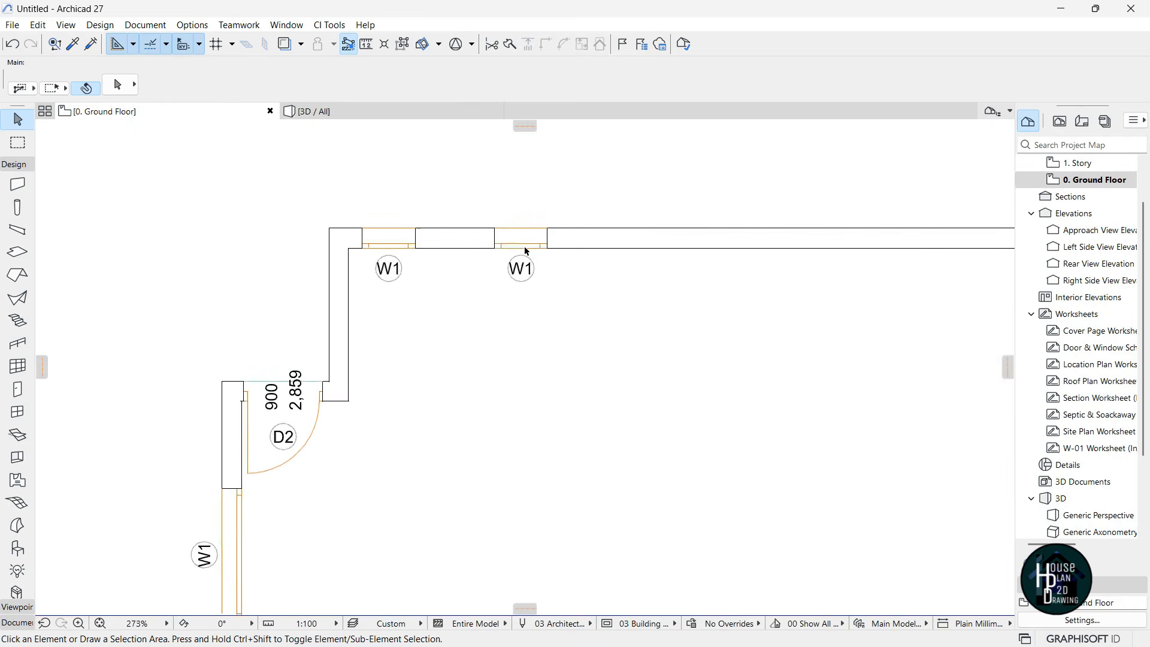
scroll(521, 253, up, 5)
scroll(522, 252, up, 2)
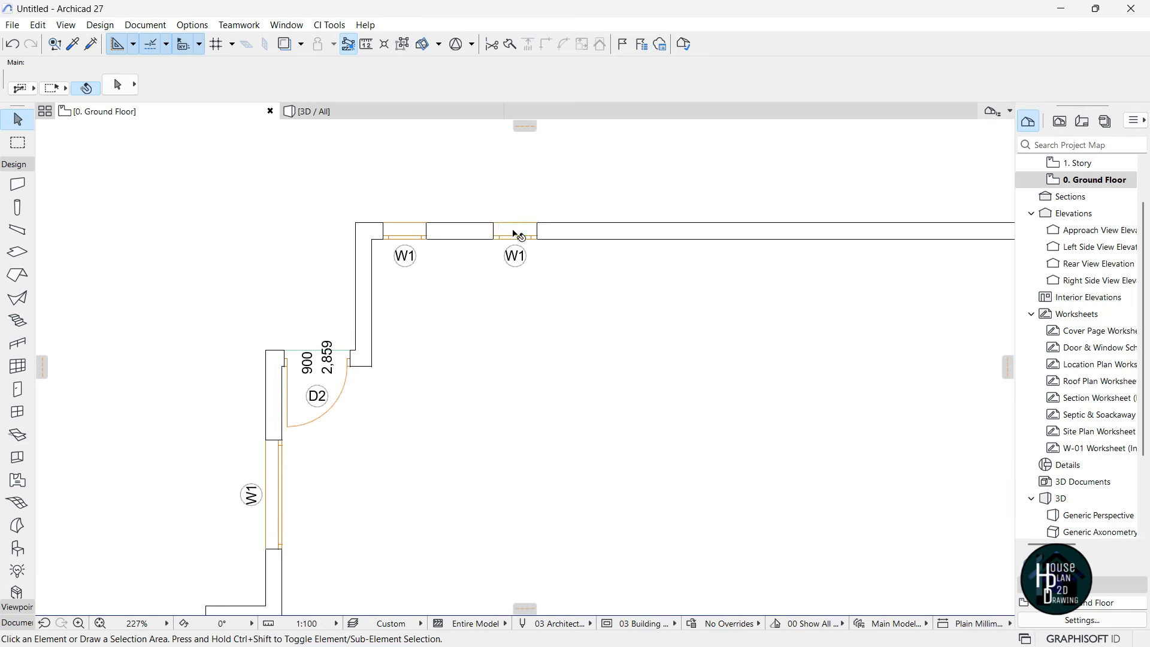
click(519, 242)
key(Delete)
click(411, 237)
key(Delete)
Delete the two small windows from the right side wall near the rear corner
scroll(426, 269, down, 7)
scroll(595, 273, up, 3)
scroll(575, 257, up, 7)
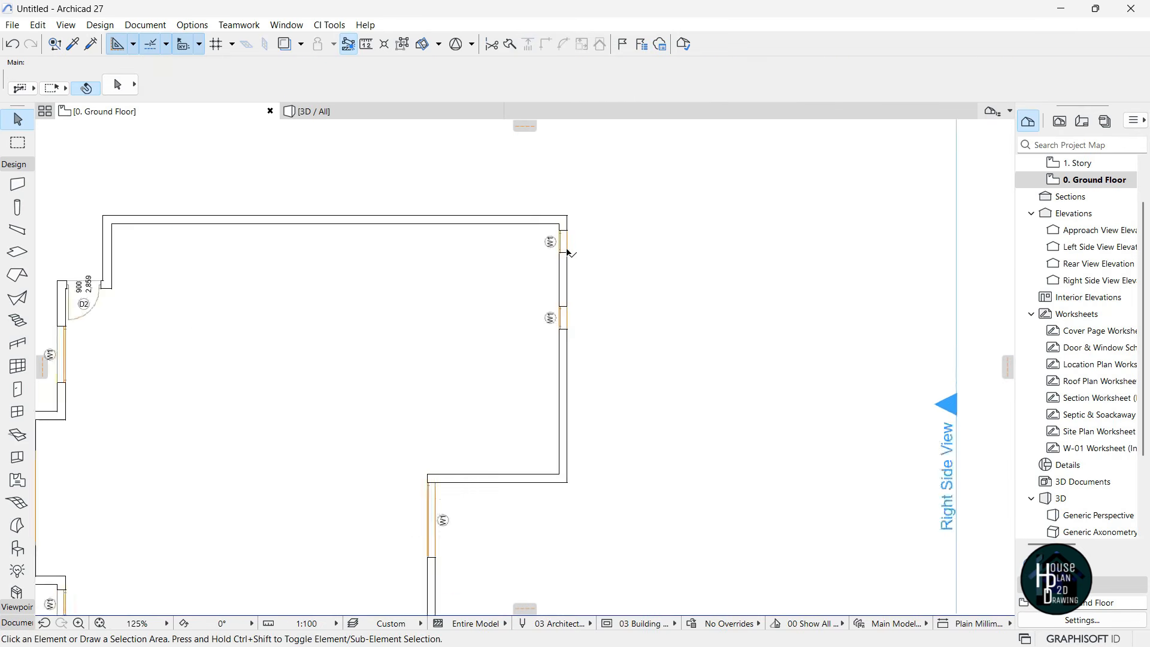
click(553, 219)
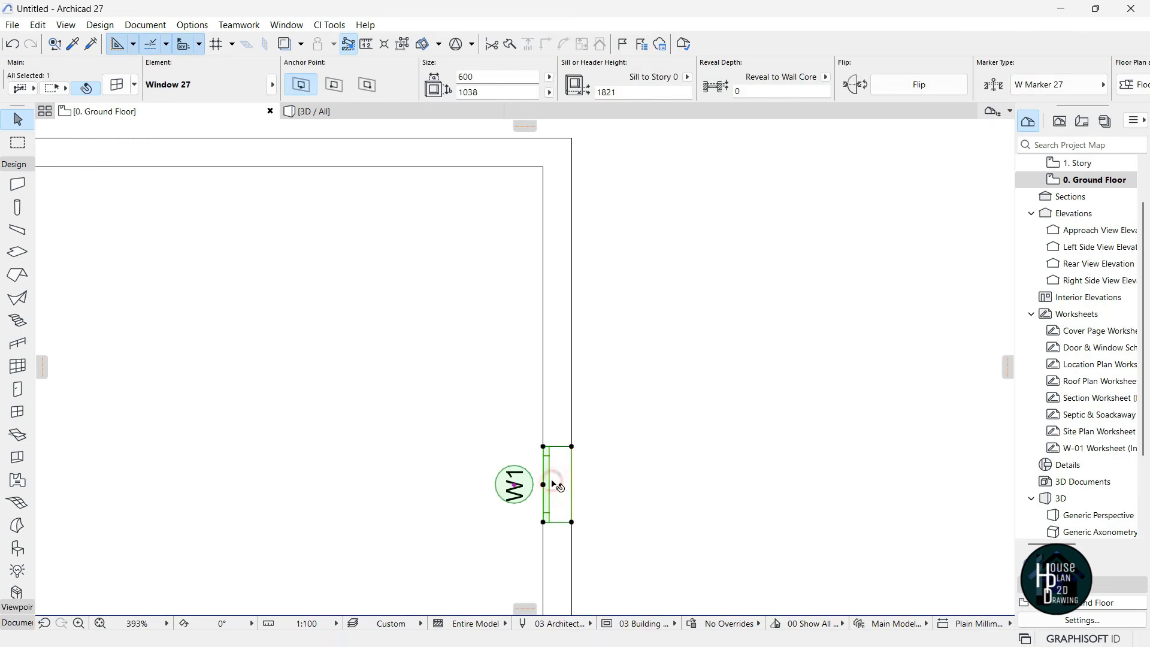
key(Delete)
Pick up the small front window's settings again and place two 600 mm wide windows in the rear wall near its left corner, opening outwards
scroll(637, 295, down, 10)
scroll(515, 471, up, 10)
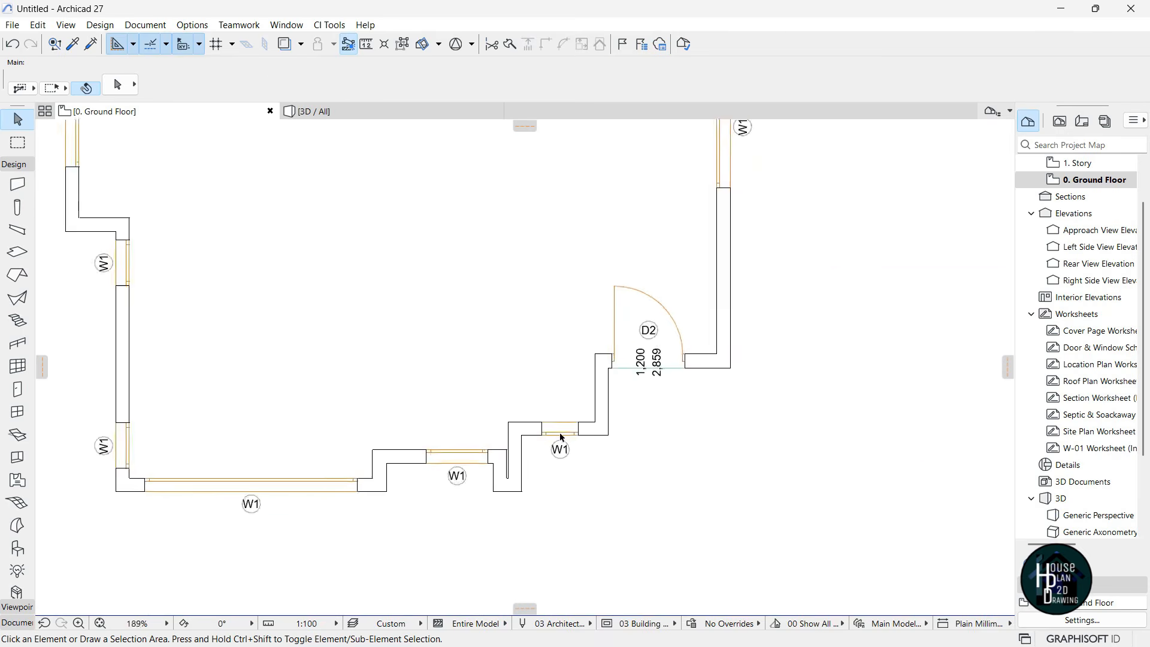
alt+click(560, 422)
scroll(559, 464, down, 3)
scroll(561, 465, down, 7)
scroll(432, 252, up, 6)
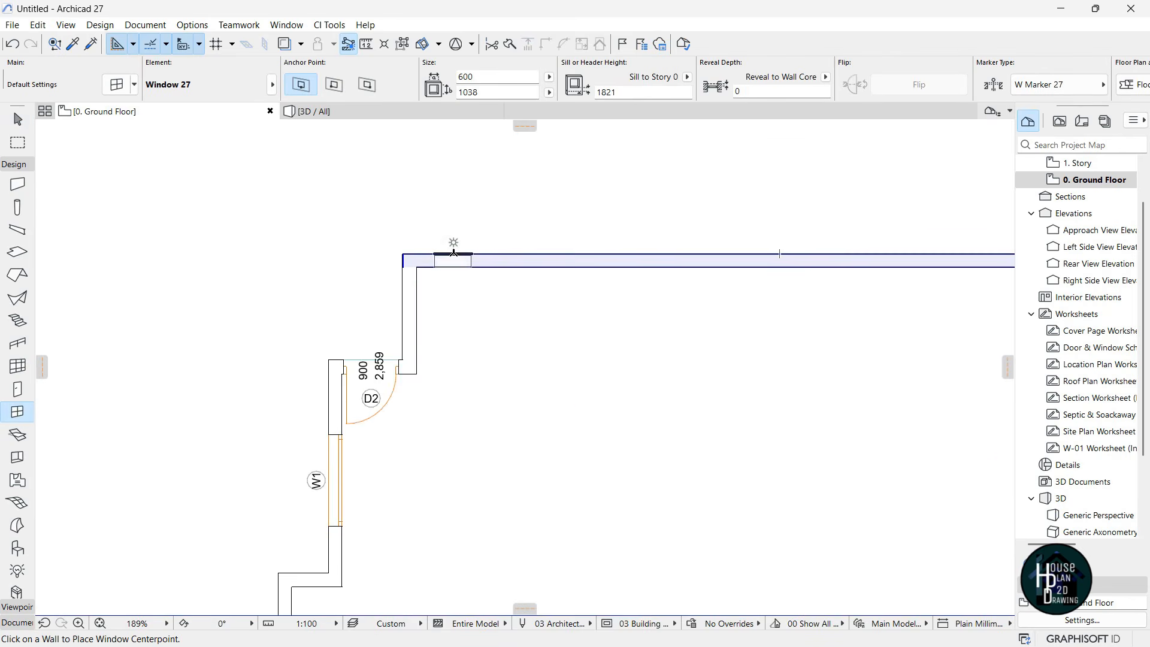
click(454, 252)
click(452, 247)
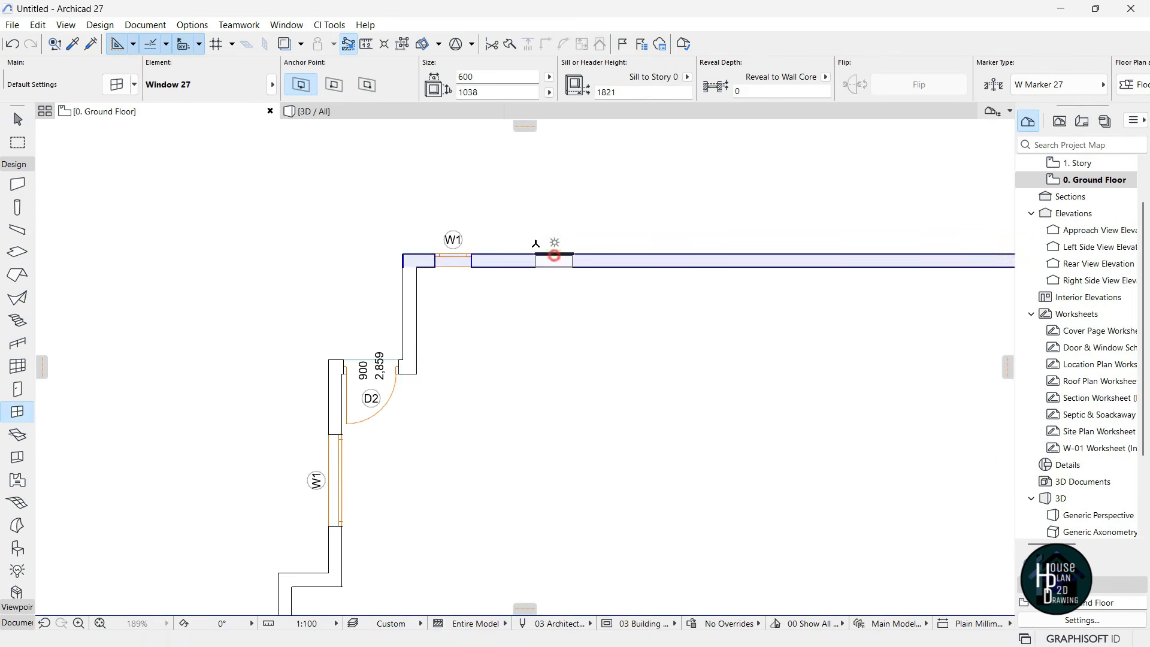
click(554, 255)
Place two matching 600 mm wide windows in the right side wall near the rear corner, opening outwards
scroll(553, 255, down, 6)
scroll(553, 234, up, 5)
click(553, 233)
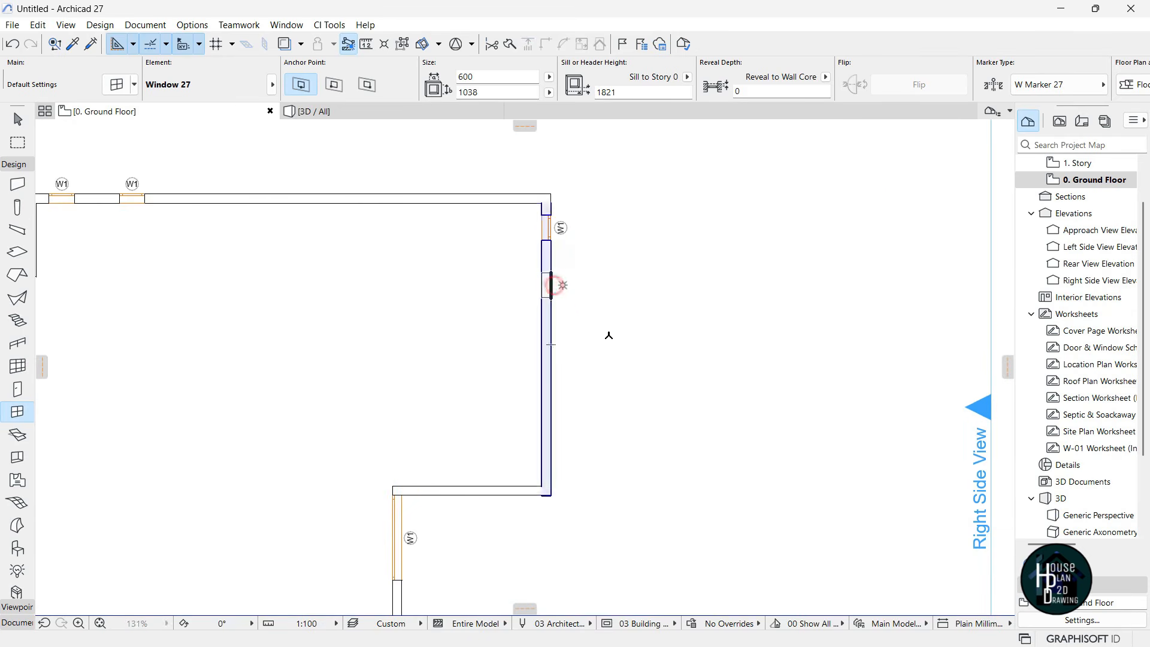
scroll(673, 239, down, 5)
Inspect the new small windows in the rear and right side walls in 3D, flying around the building
key(F3)
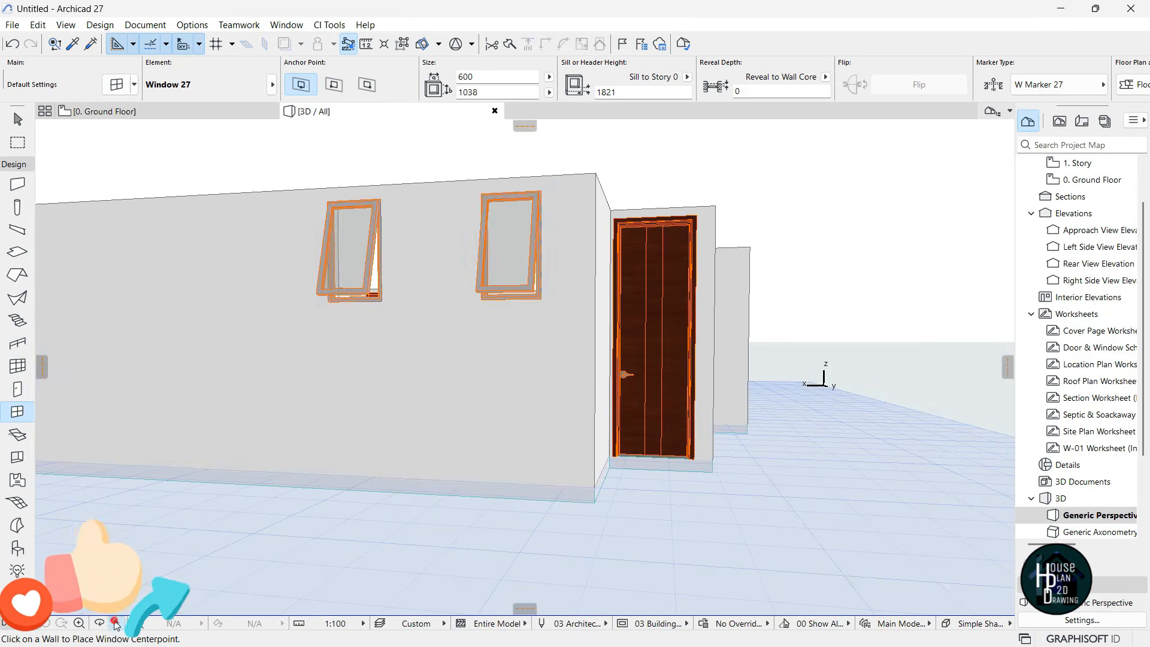
key(shift+F3)
key(Down)
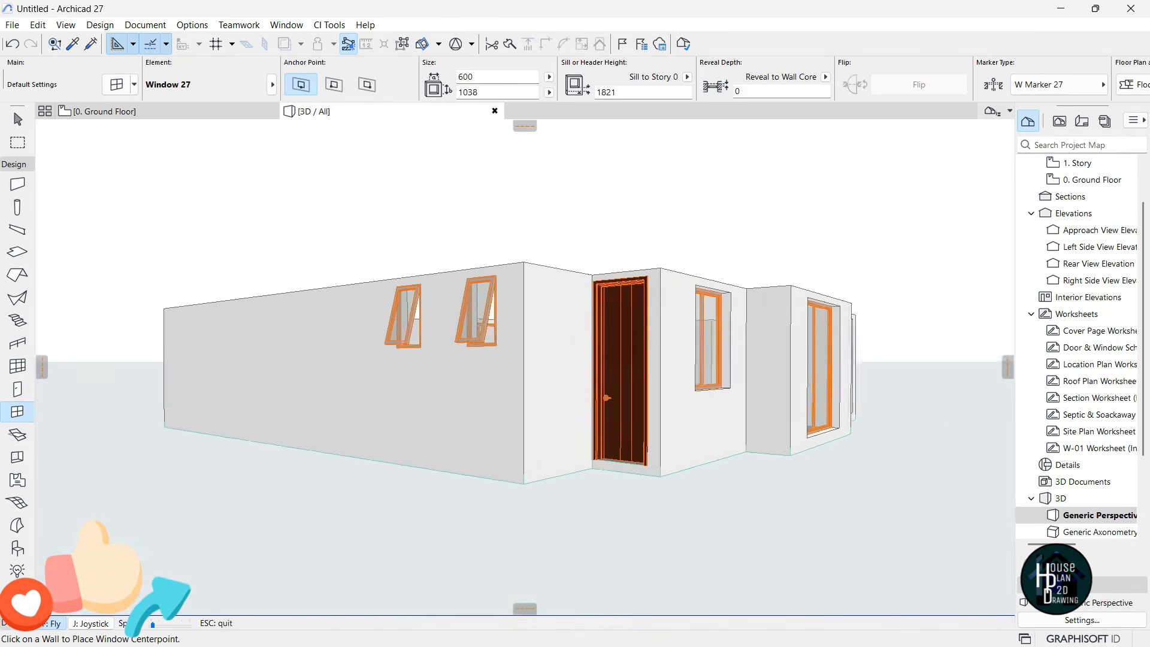
key(Left)
key(Left)
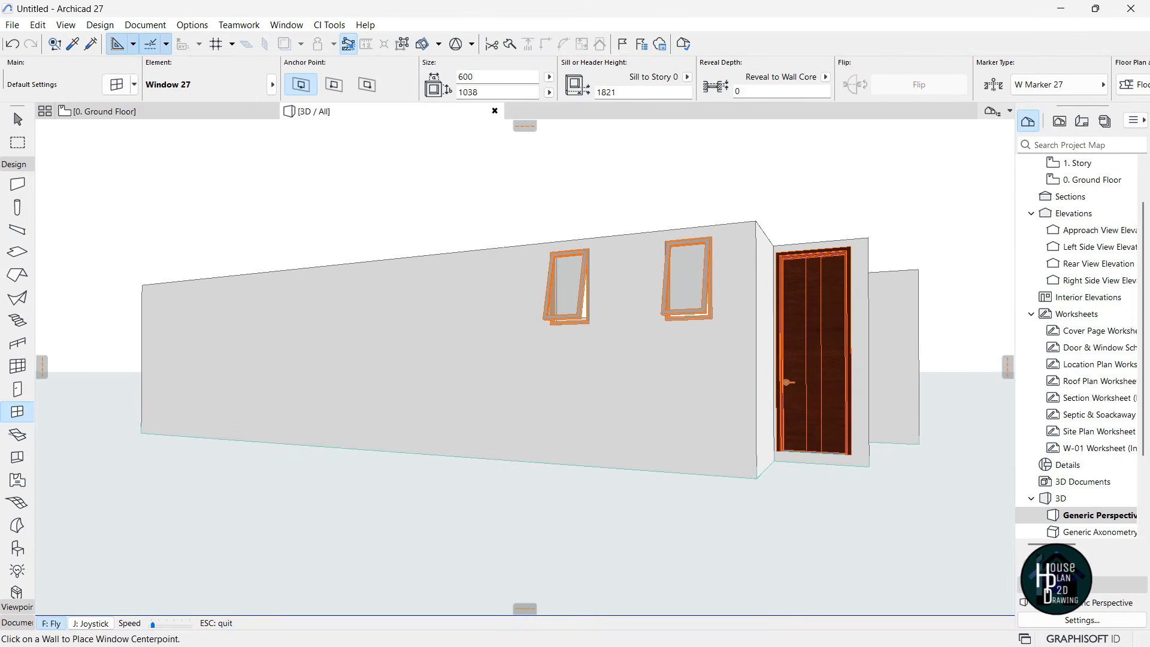
key(Down)
key(Right)
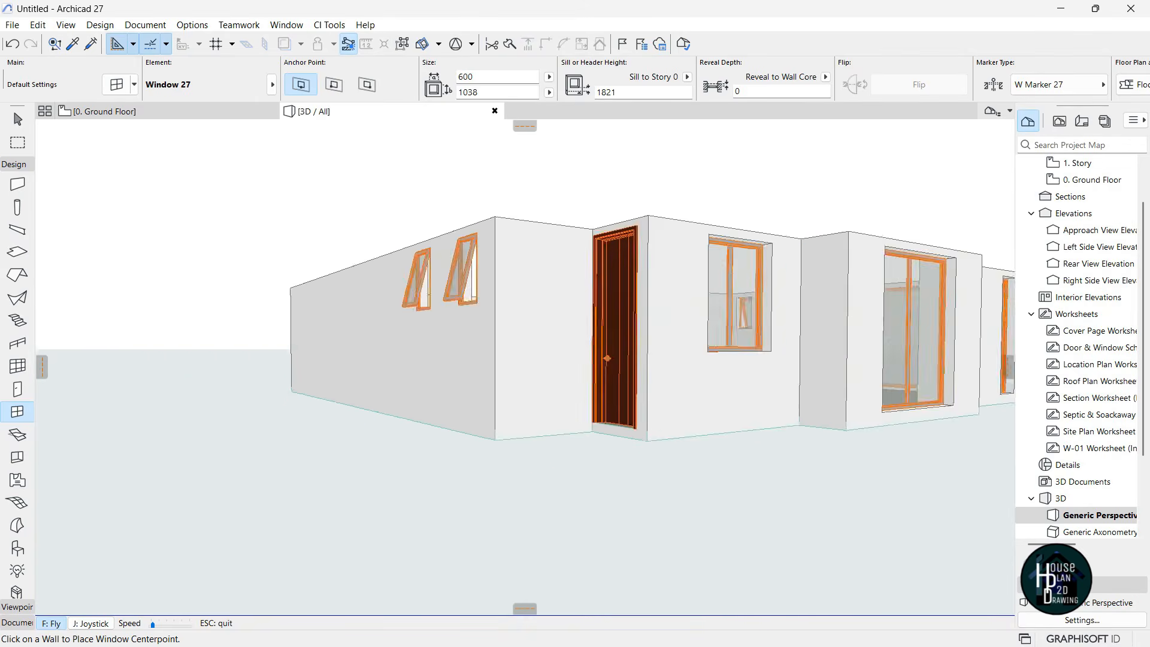
key(Escape)
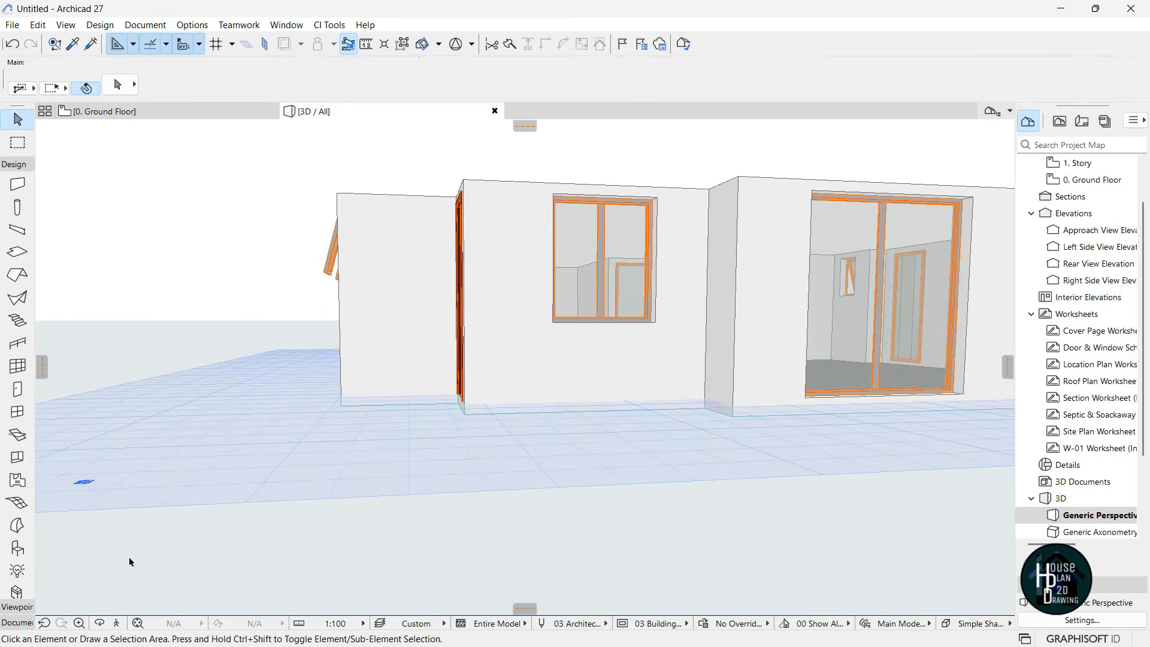
click(118, 623)
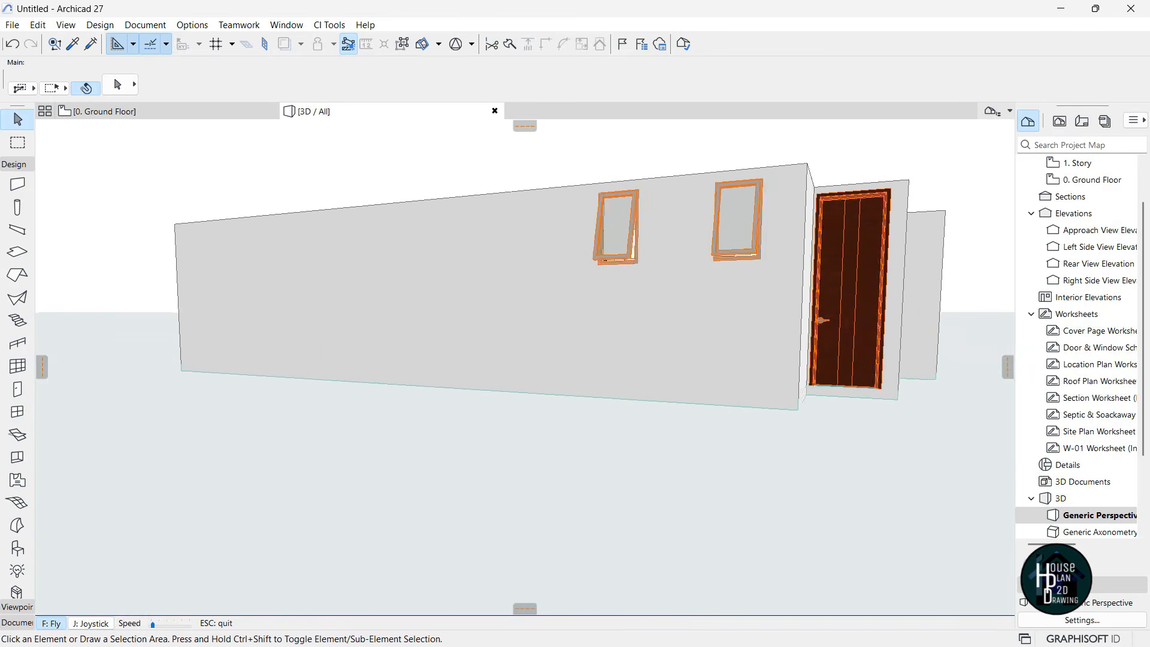
Pick up the settings of the 1500 mm left side window on the ground floor plan and place a copy in the rear wall beside the two small windows
click(161, 113)
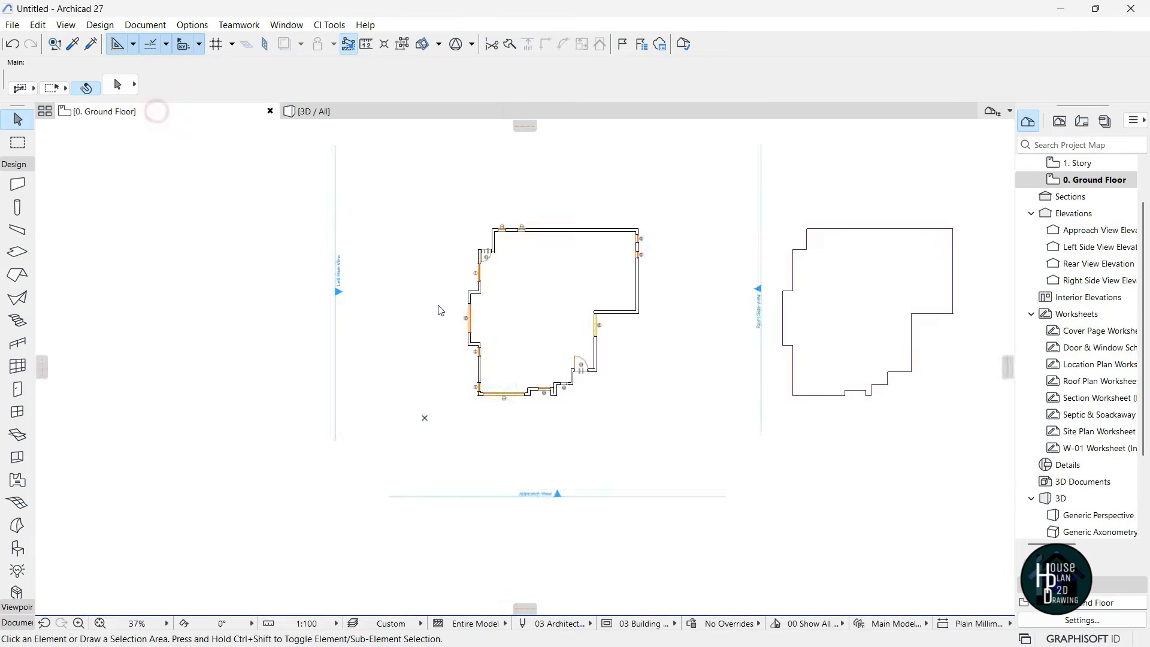
scroll(419, 301, up, 5)
scroll(419, 301, up, 3)
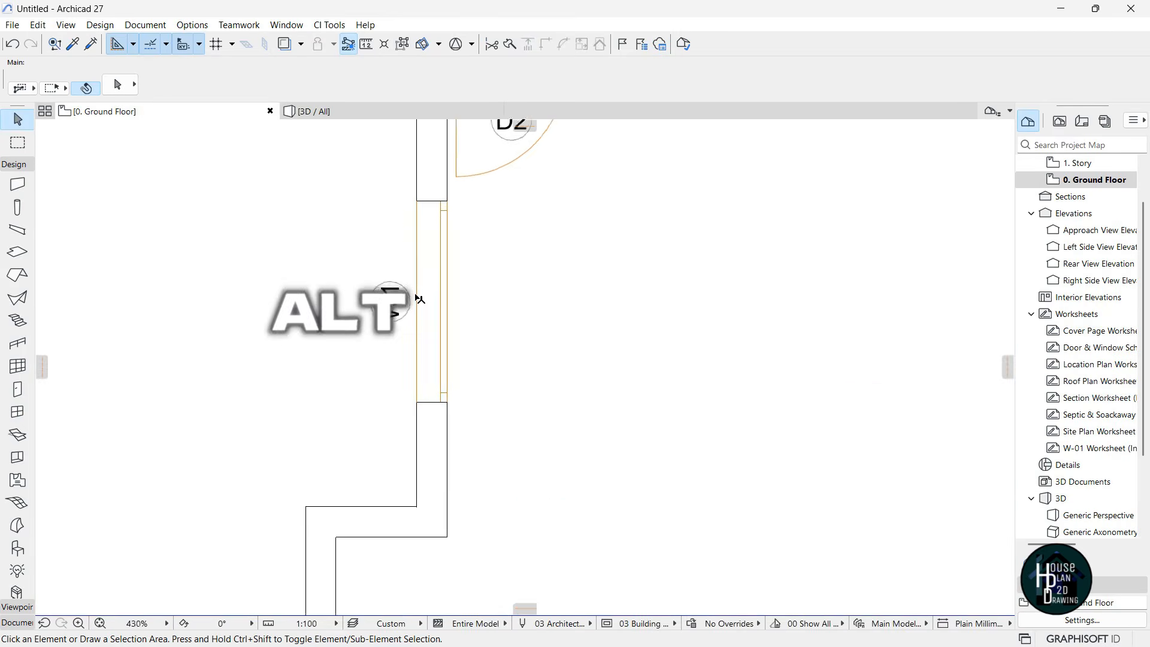
alt+click(431, 267)
scroll(491, 311, down, 6)
scroll(491, 310, down, 3)
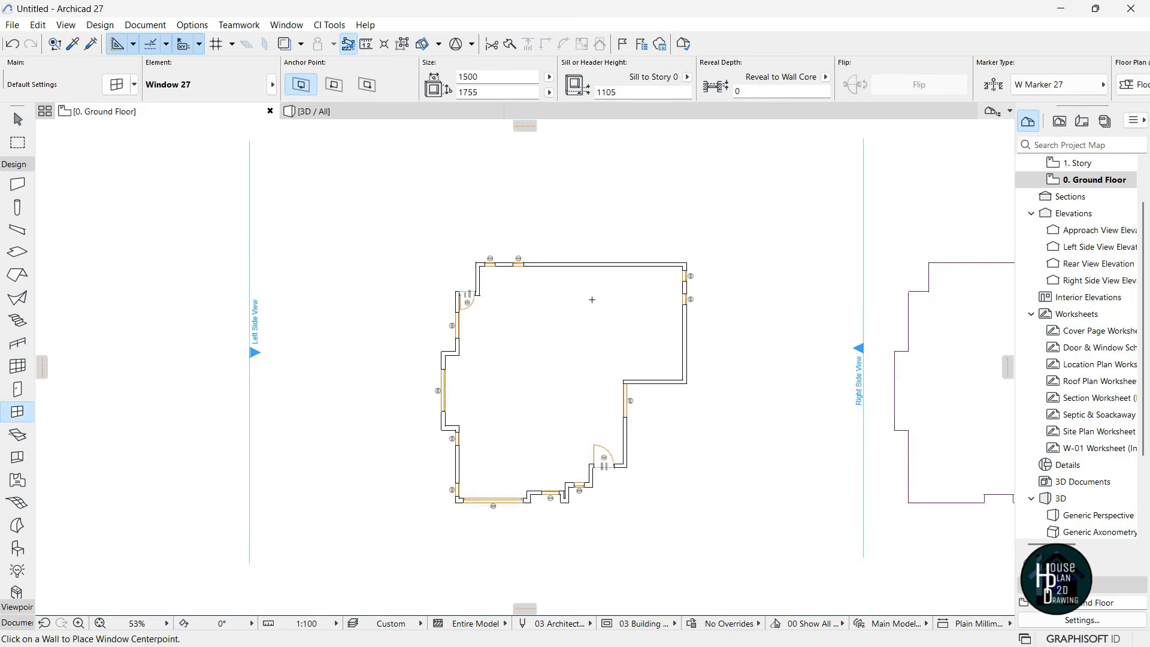
scroll(622, 299, up, 4)
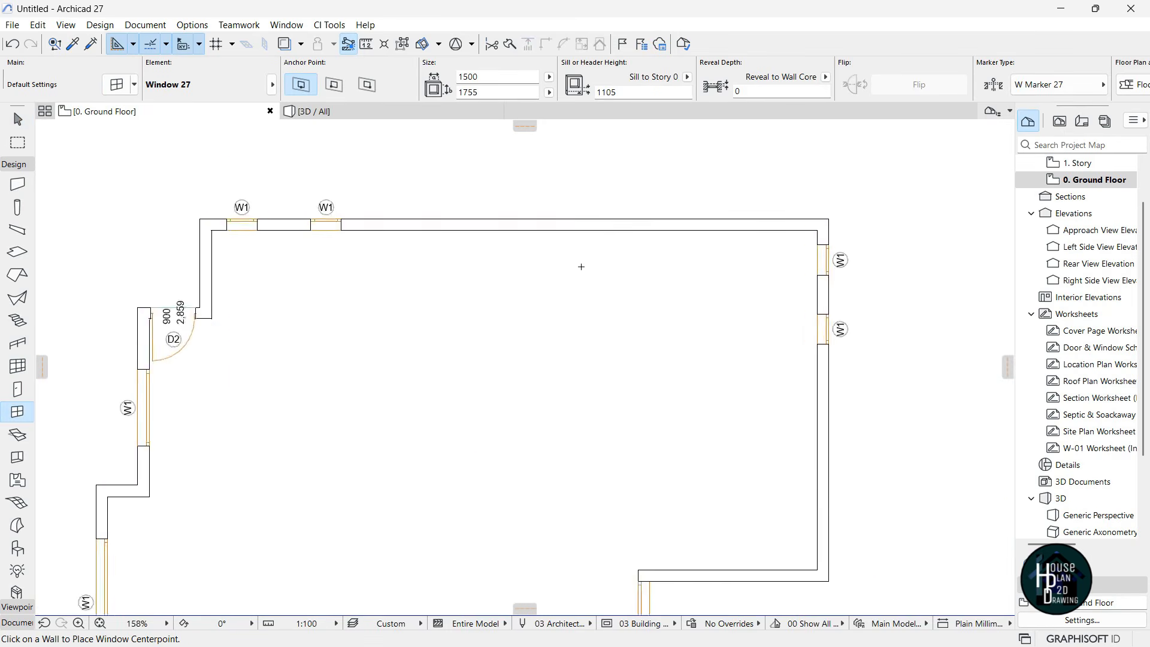
scroll(563, 241, up, 2)
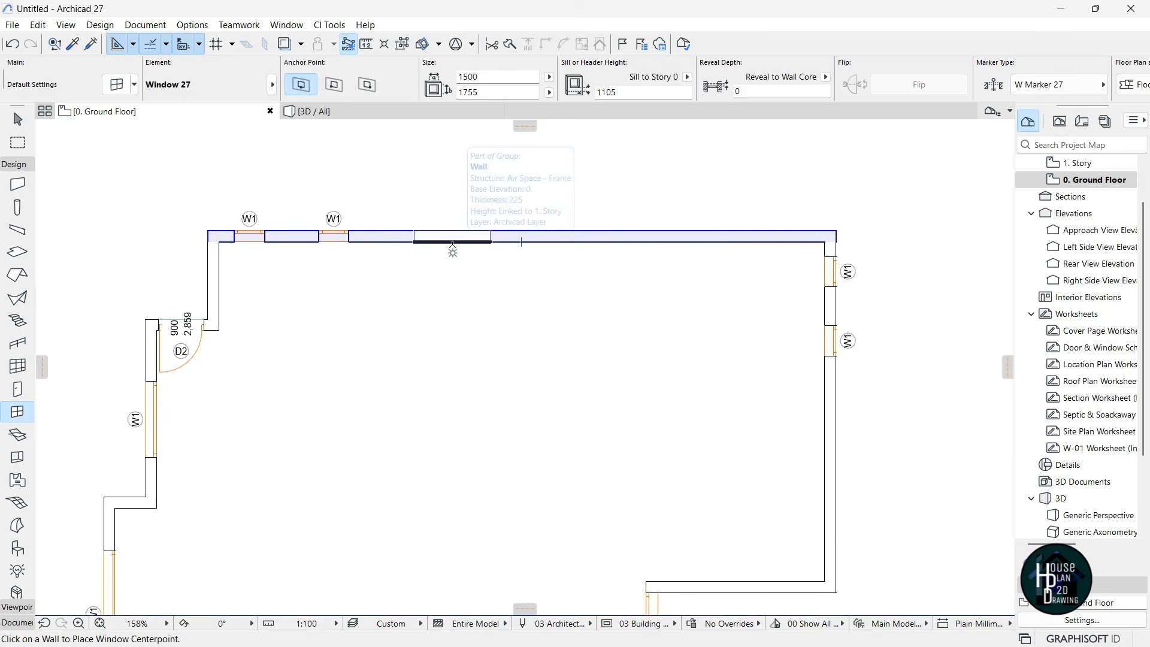
click(461, 244)
click(480, 269)
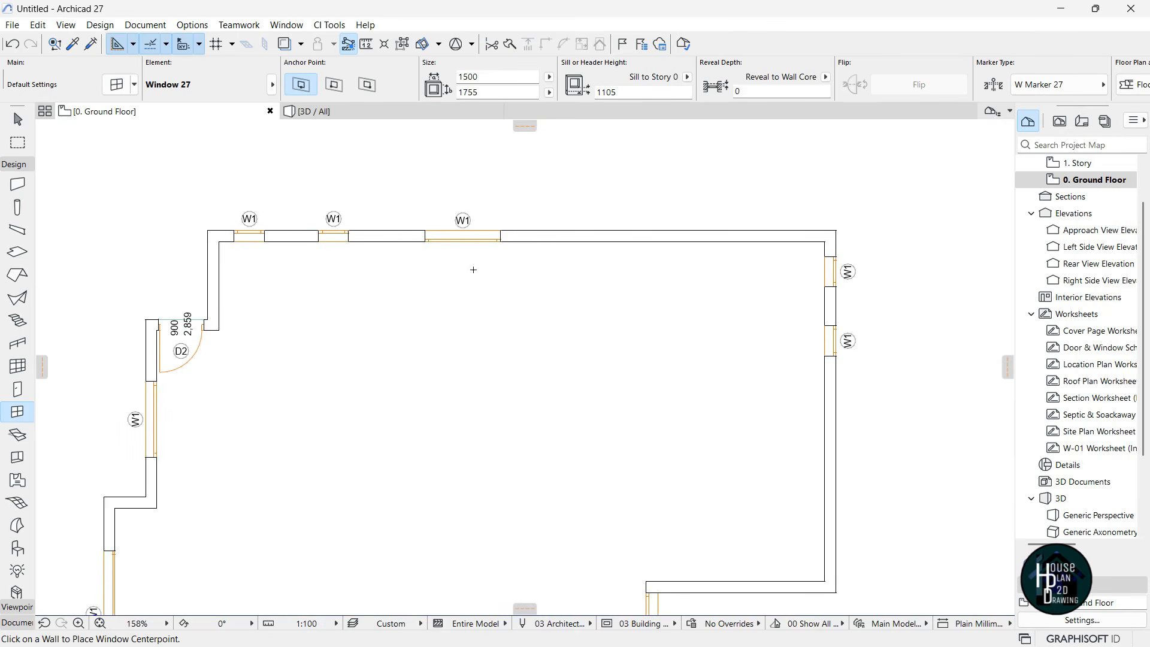
Set the width of the new rear wall window to 2000 mm
scroll(471, 235, up, 3)
shift+click(467, 228)
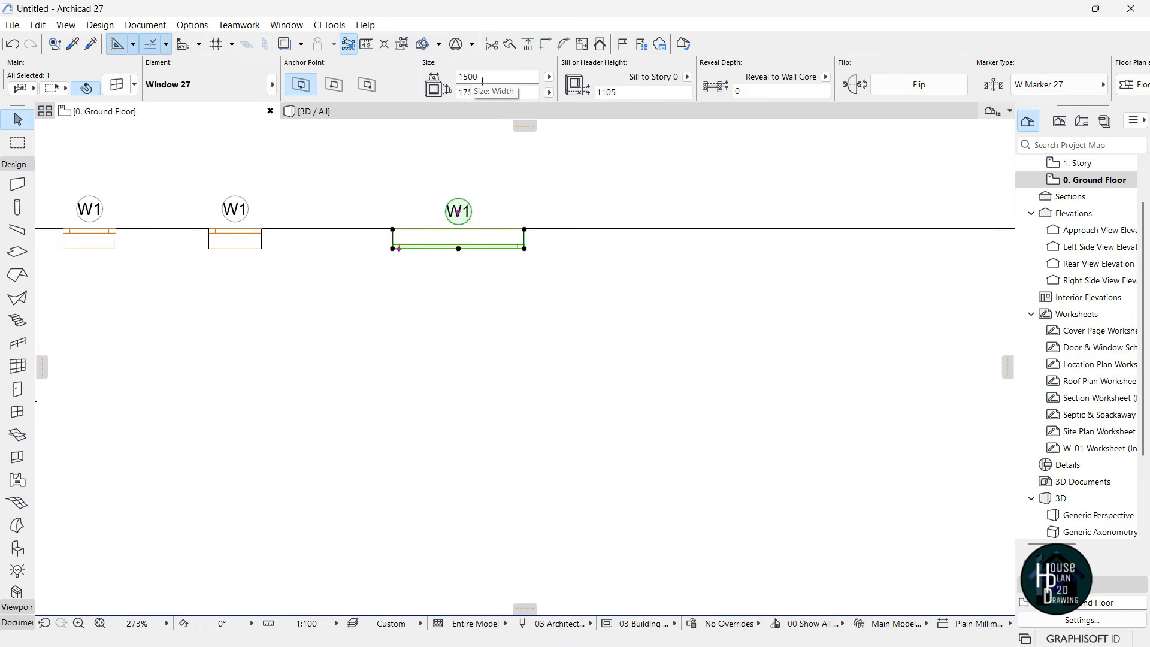
text(2)
key(Return)
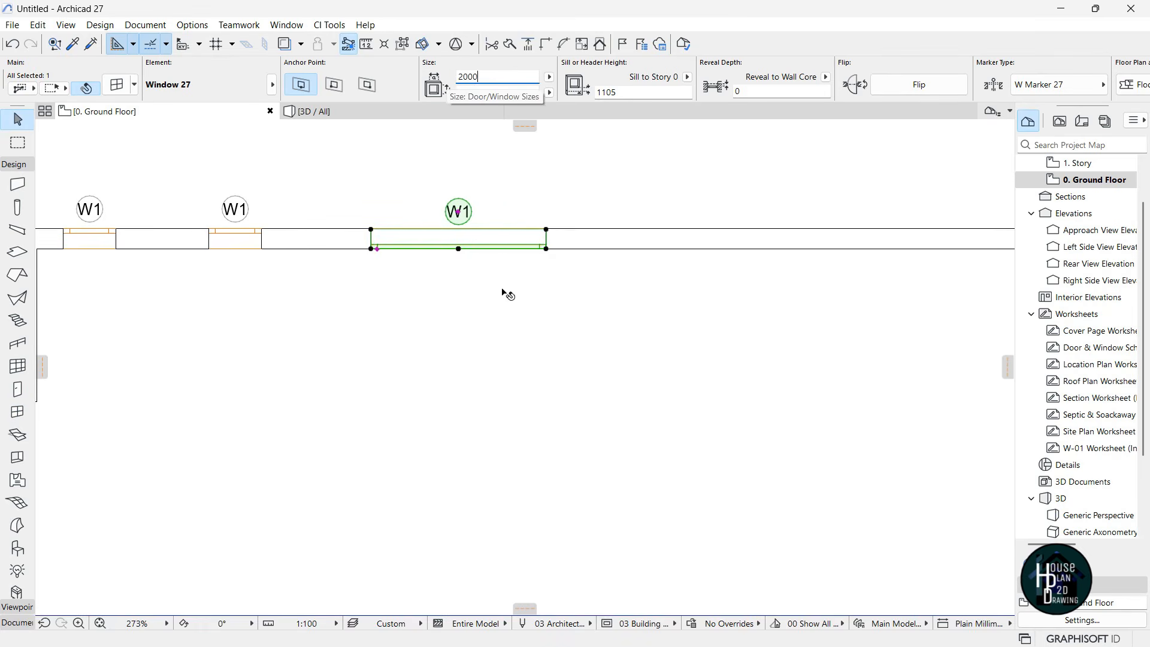
click(487, 283)
Pick up the 2000 mm rear window's settings and place a second matching window farther right in the rear wall
alt+click(471, 231)
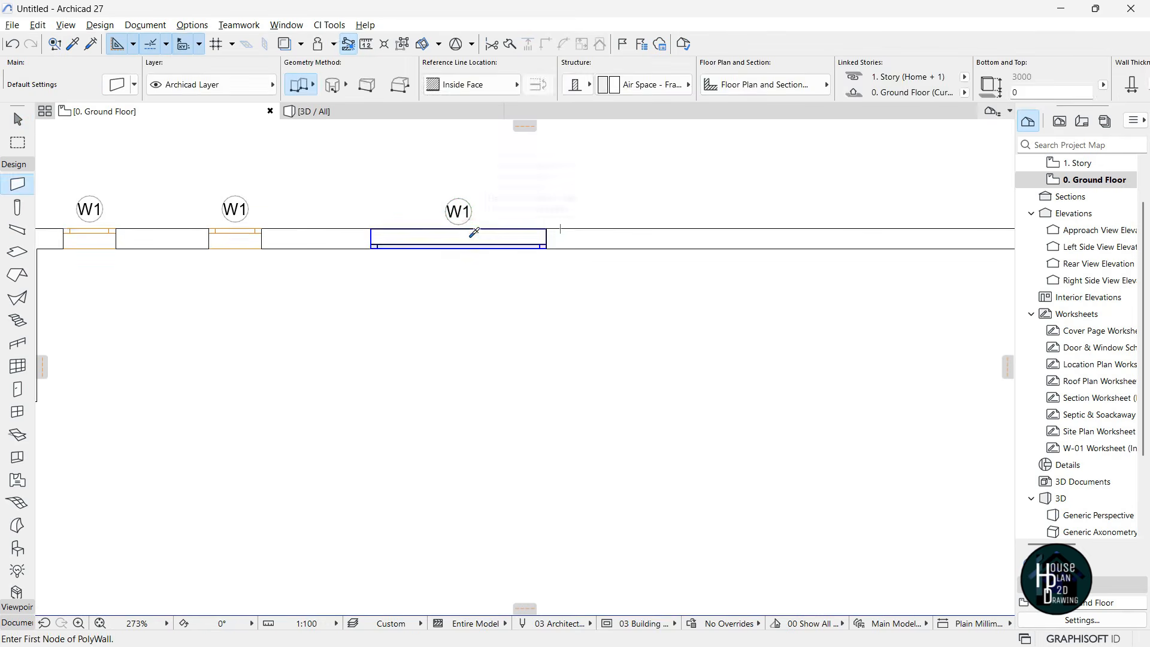
alt+click(472, 237)
scroll(405, 251, down, 5)
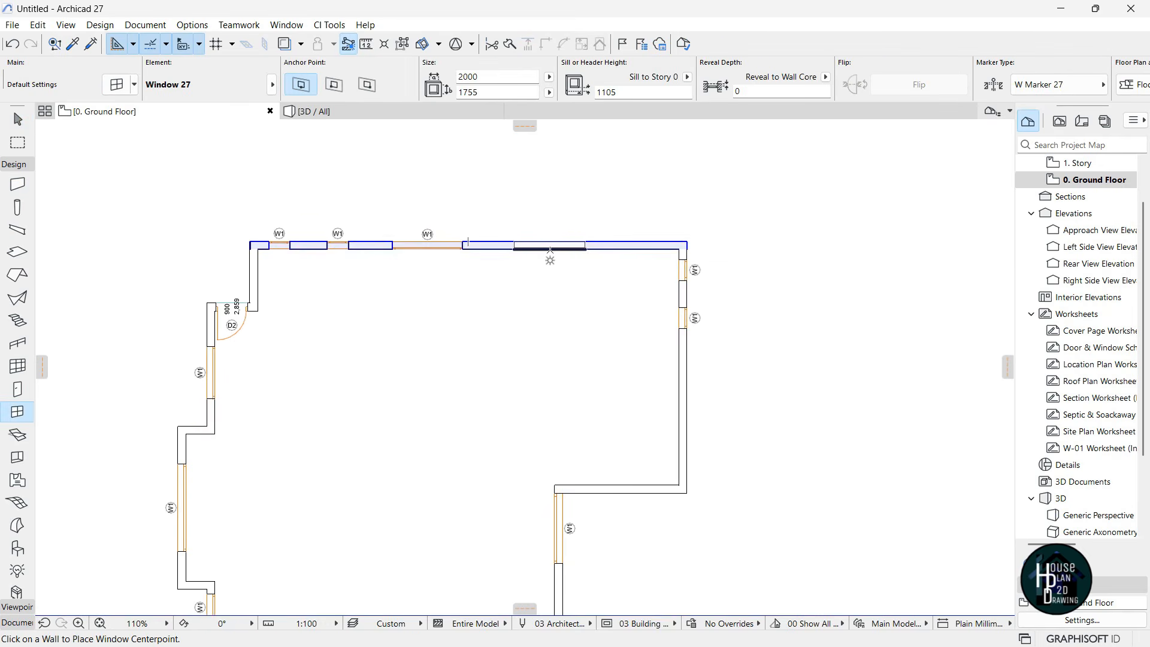
click(553, 259)
scroll(580, 300, down, 3)
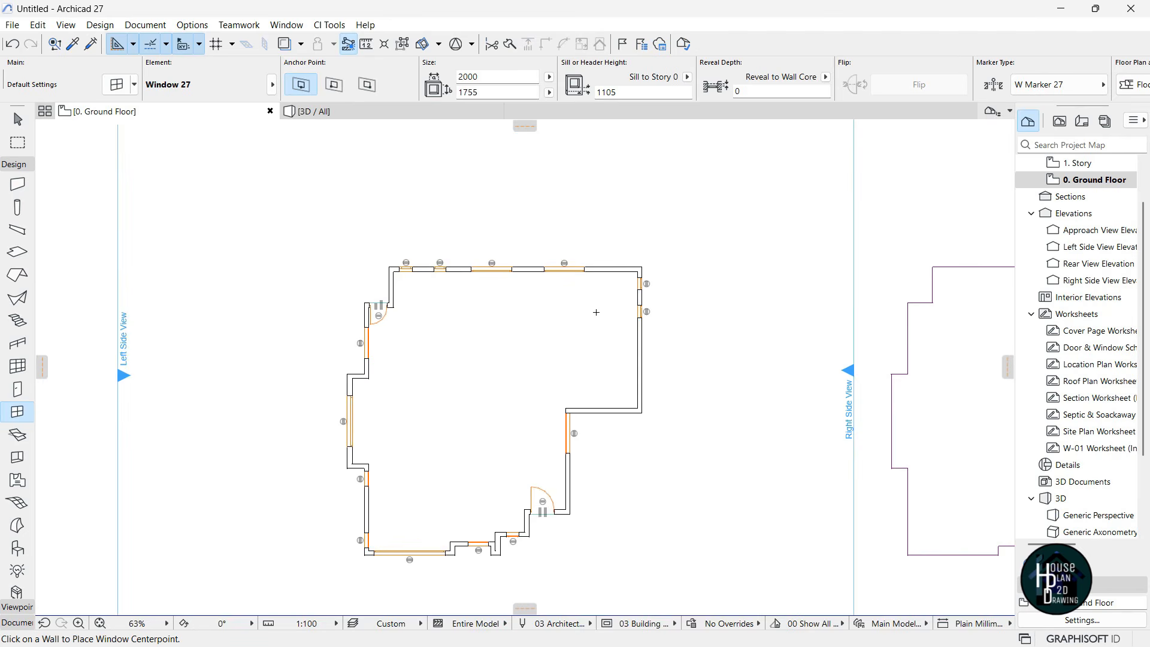
key(Escape)
Copy the settings of the full-height window by the entrance recess and place a 2000 x 2779 mm window in the right side wall below the small windows
scroll(608, 418, up, 2)
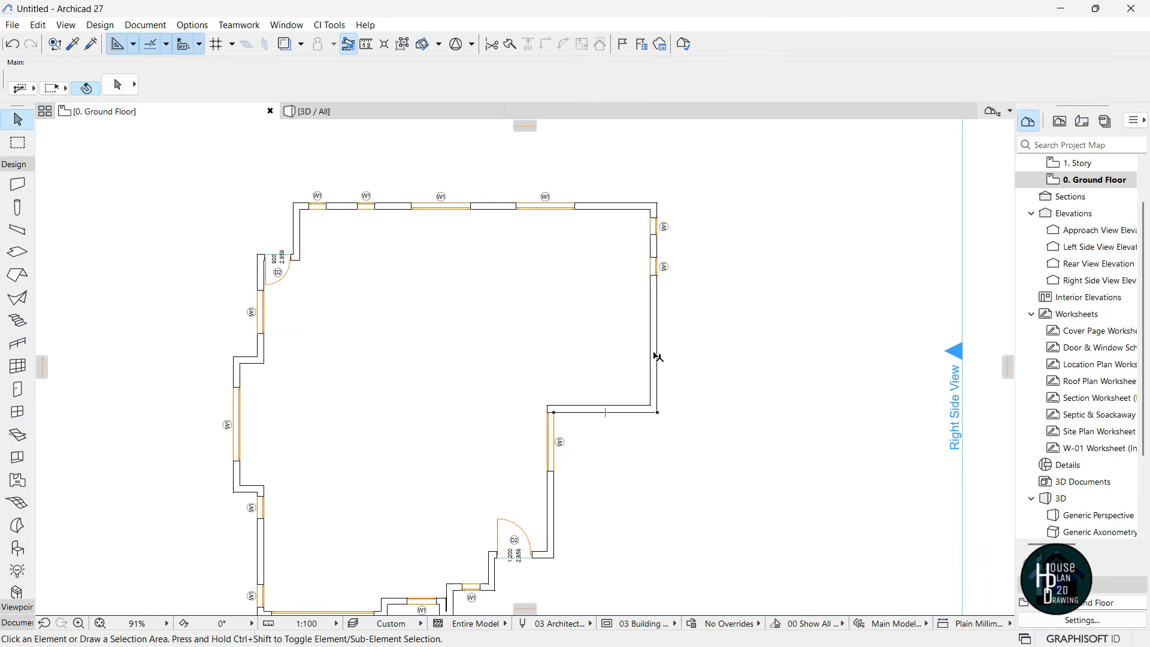
scroll(587, 348, down, 2)
scroll(582, 374, up, 6)
alt+click(518, 386)
scroll(539, 442, down, 4)
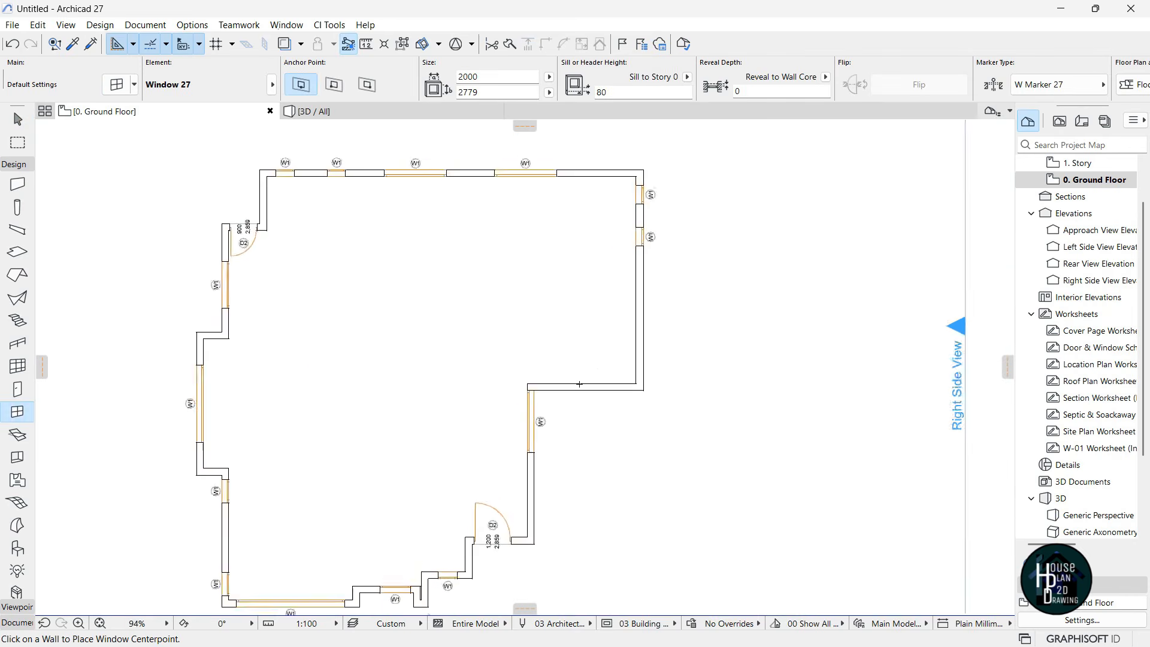
scroll(647, 335, up, 3)
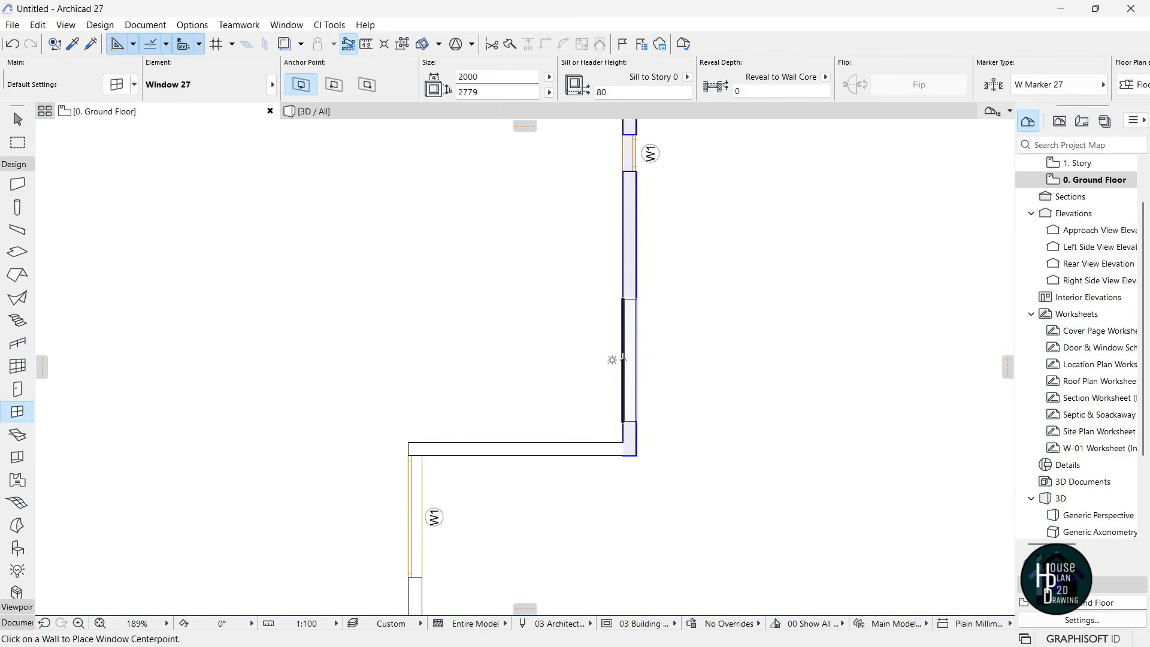
scroll(623, 360, down, 5)
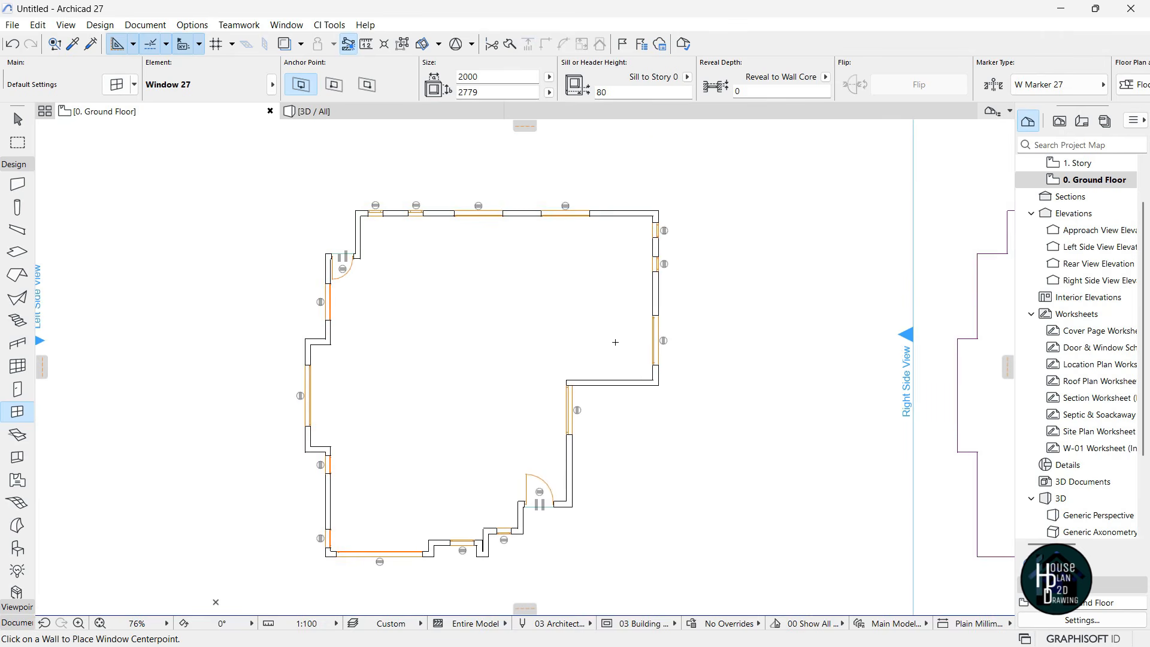
key(Escape)
scroll(460, 236, down, 1)
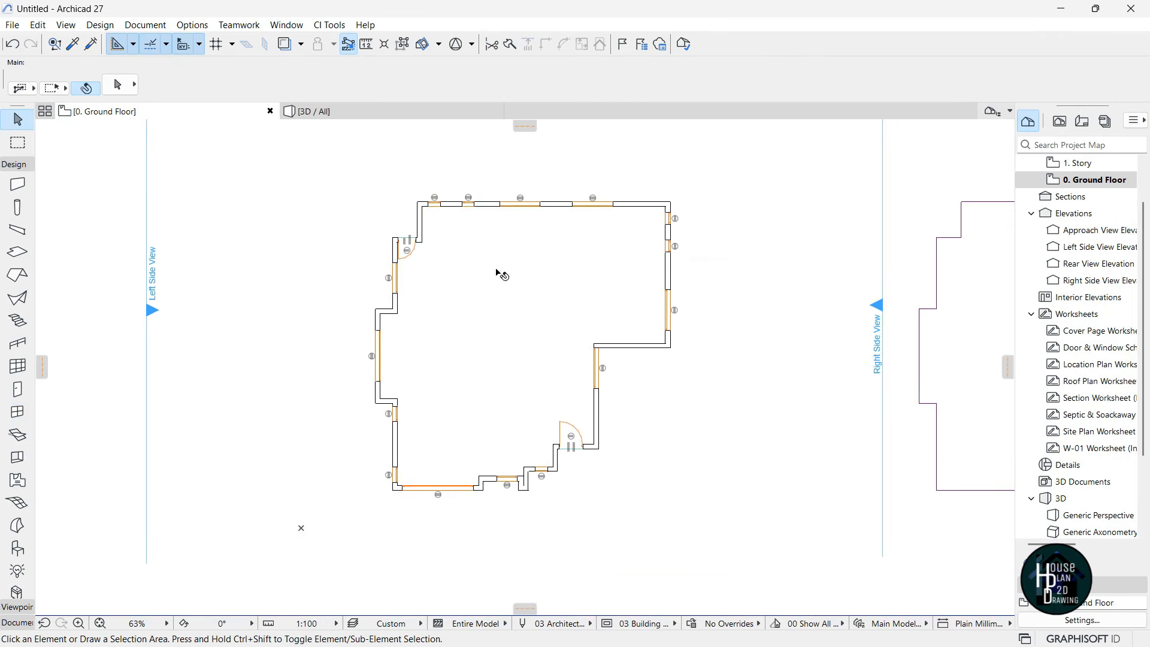
Inspect the new rear and right side windows in 3D, flying around to the front entrance
click(371, 114)
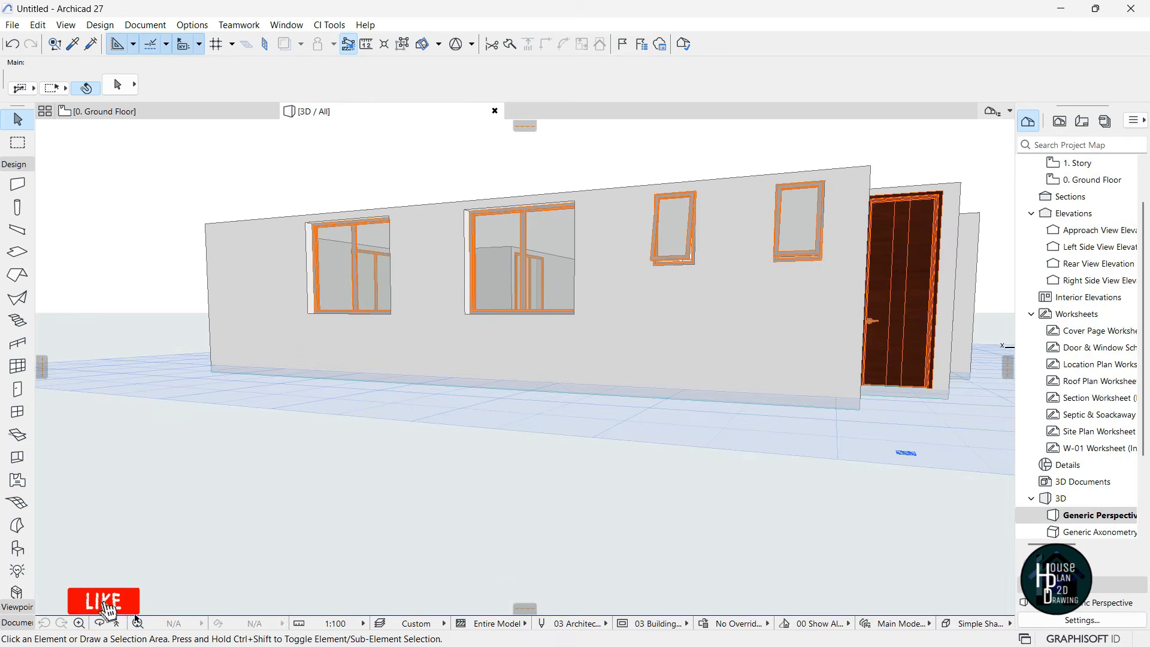
click(118, 626)
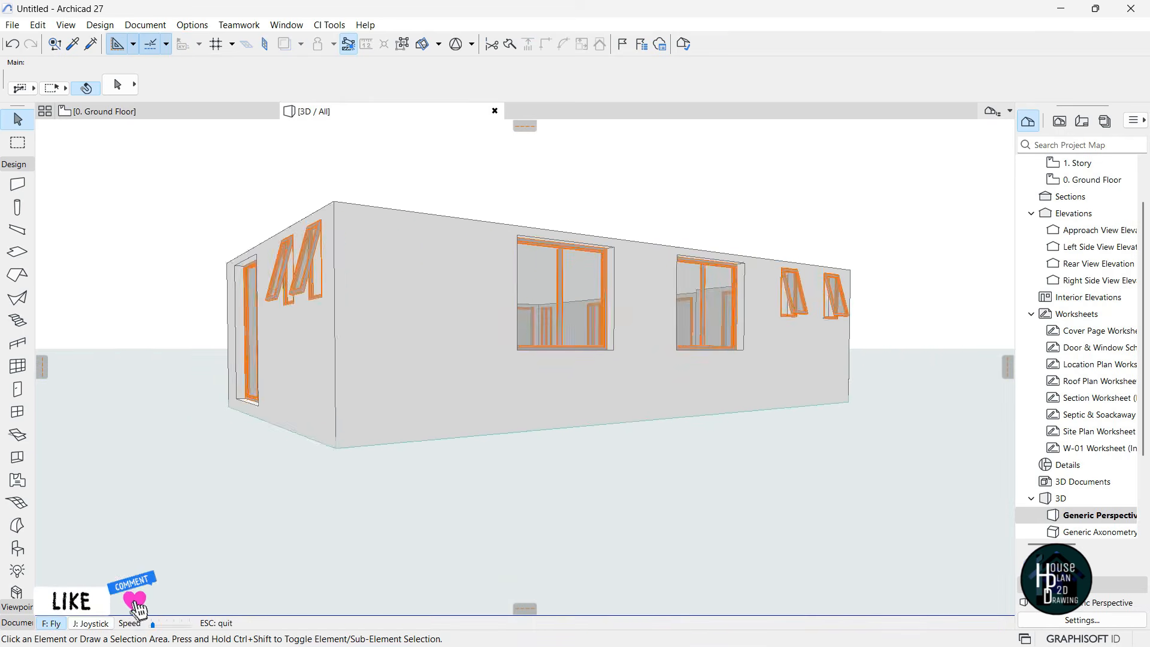
key(Left)
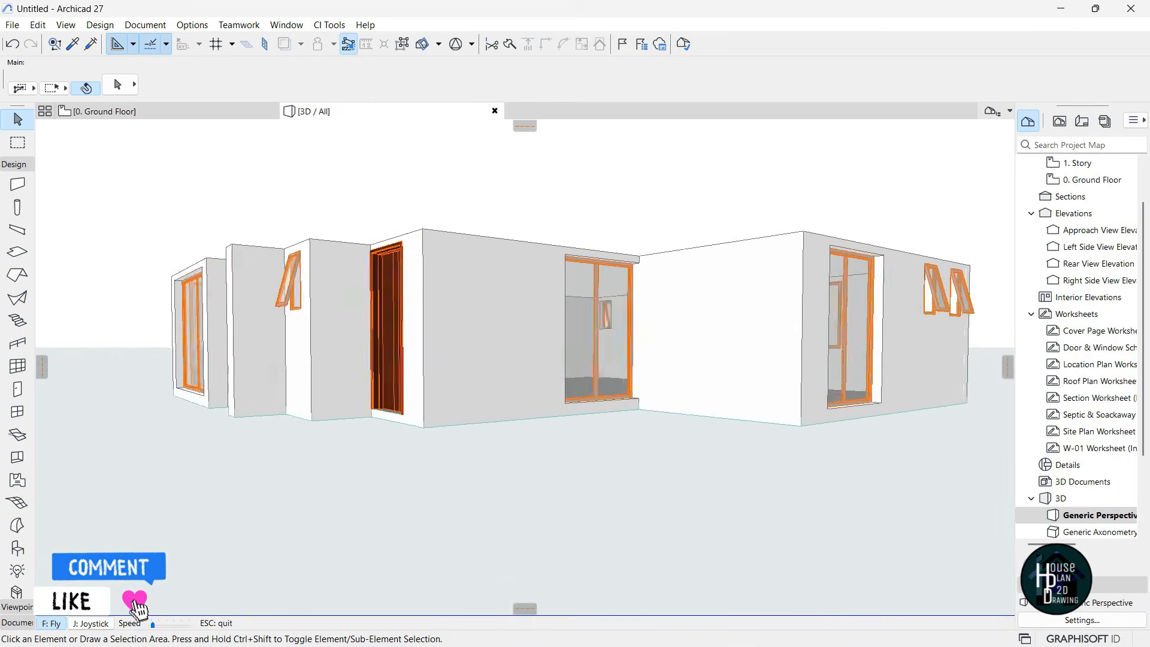
key(Down)
key(Up)
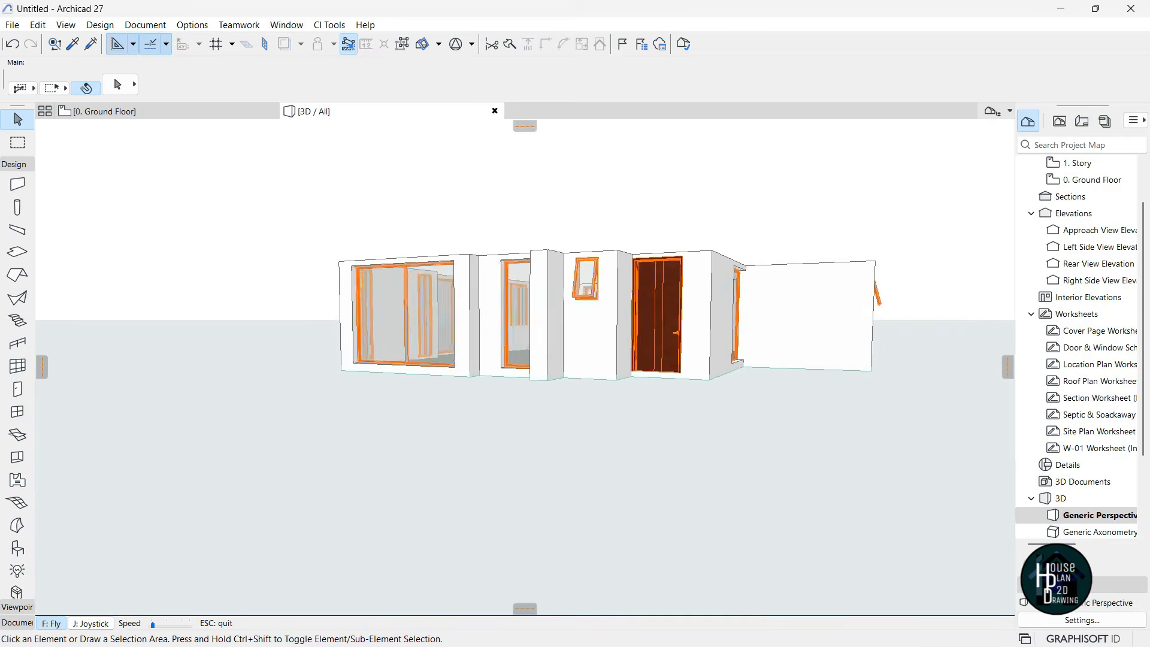
key(Escape)
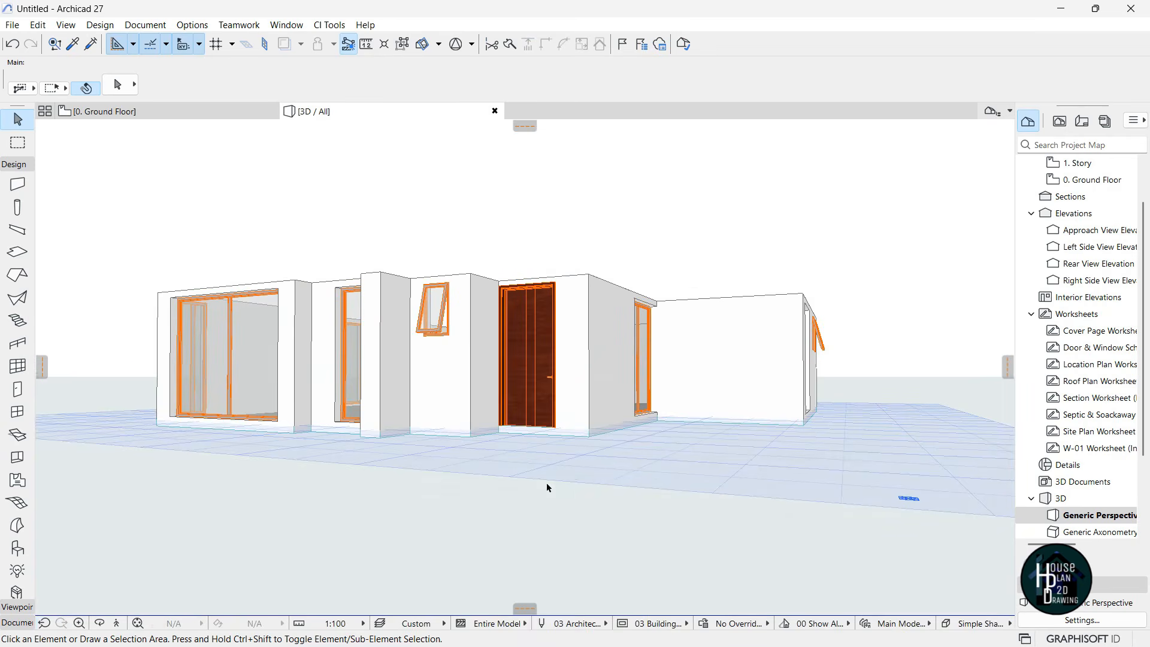
Draw a polyline on the ground floor plan from the wall corner beside the entrance, 5525 mm to the right, then up to the right side wall's lower corner
click(167, 111)
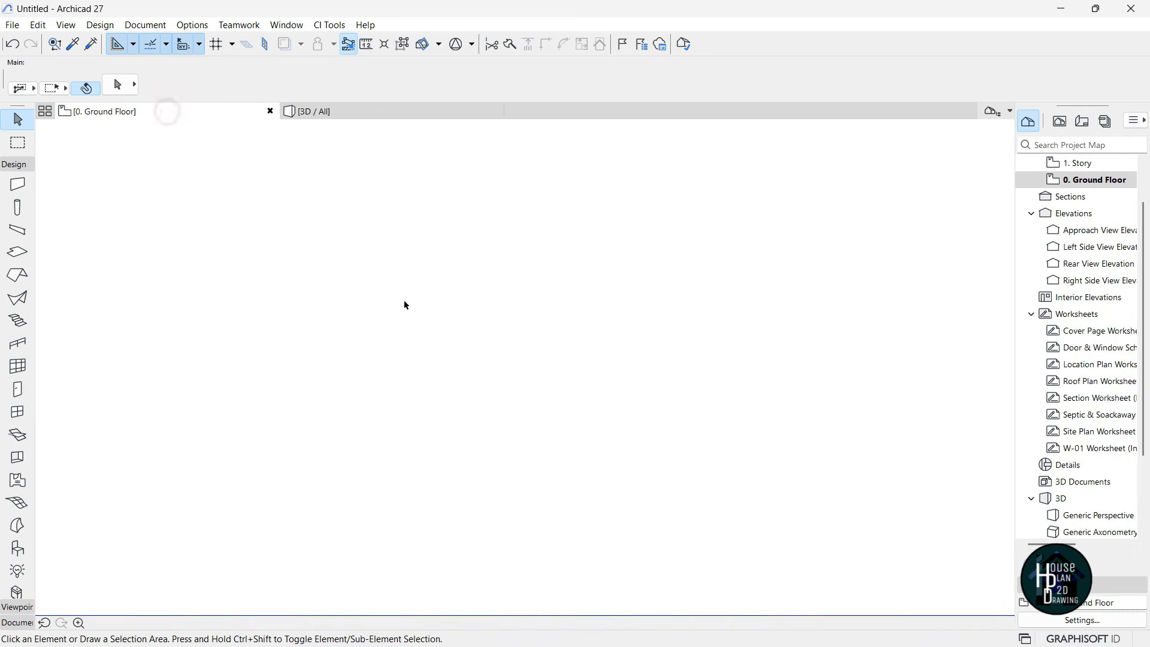
scroll(556, 357, down, 3)
scroll(628, 418, up, 6)
scroll(594, 432, down, 3)
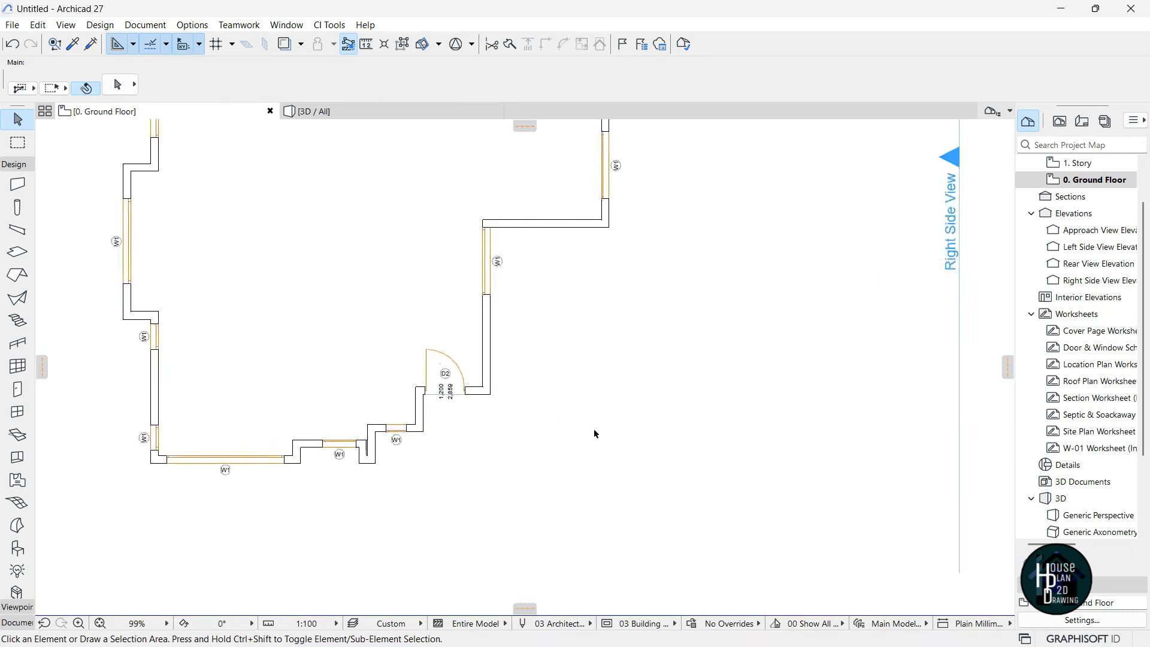
click(18, 623)
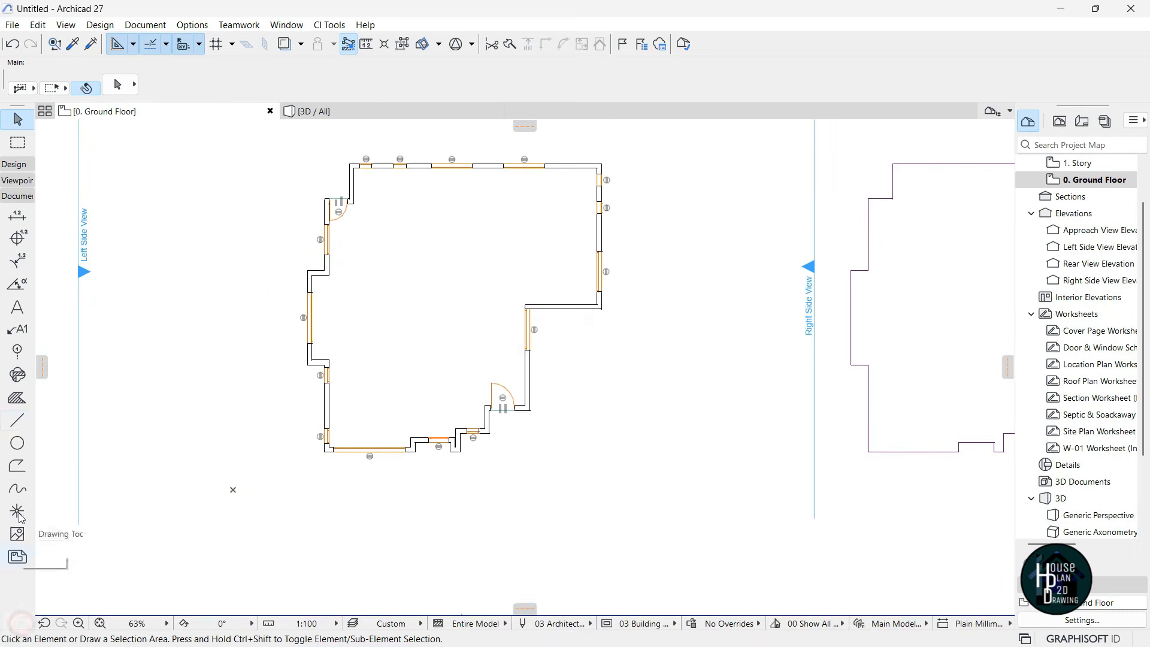
click(17, 420)
scroll(602, 395, up, 1)
scroll(452, 469, up, 6)
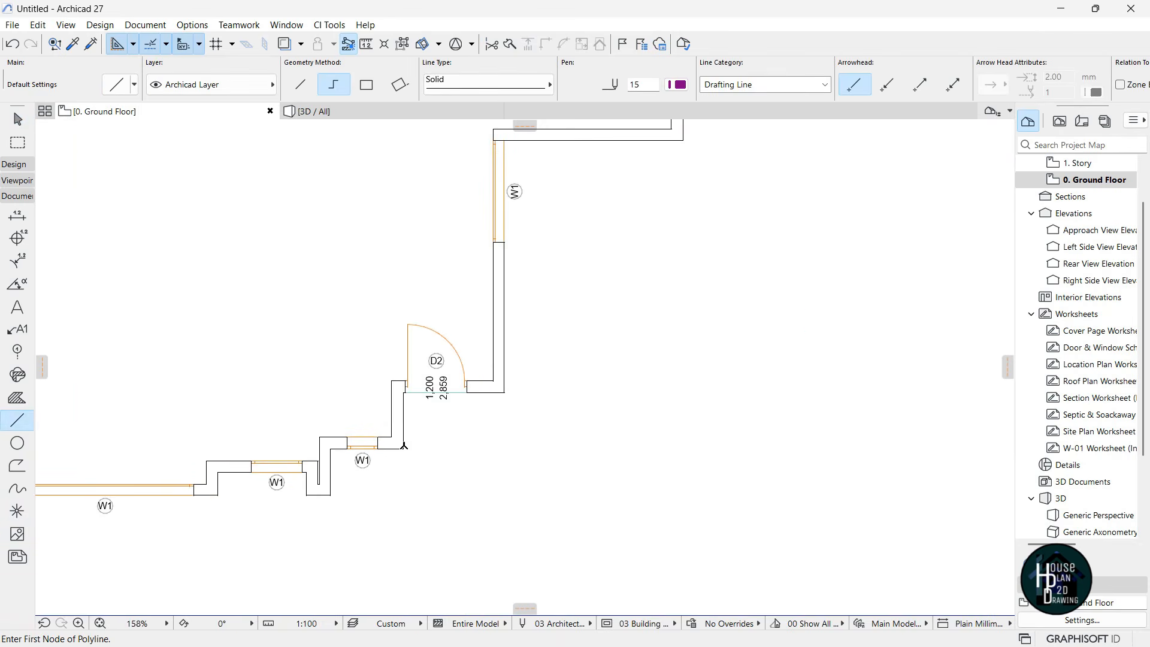
click(405, 444)
scroll(404, 446, down, 3)
key(shift)
shift+click(565, 447)
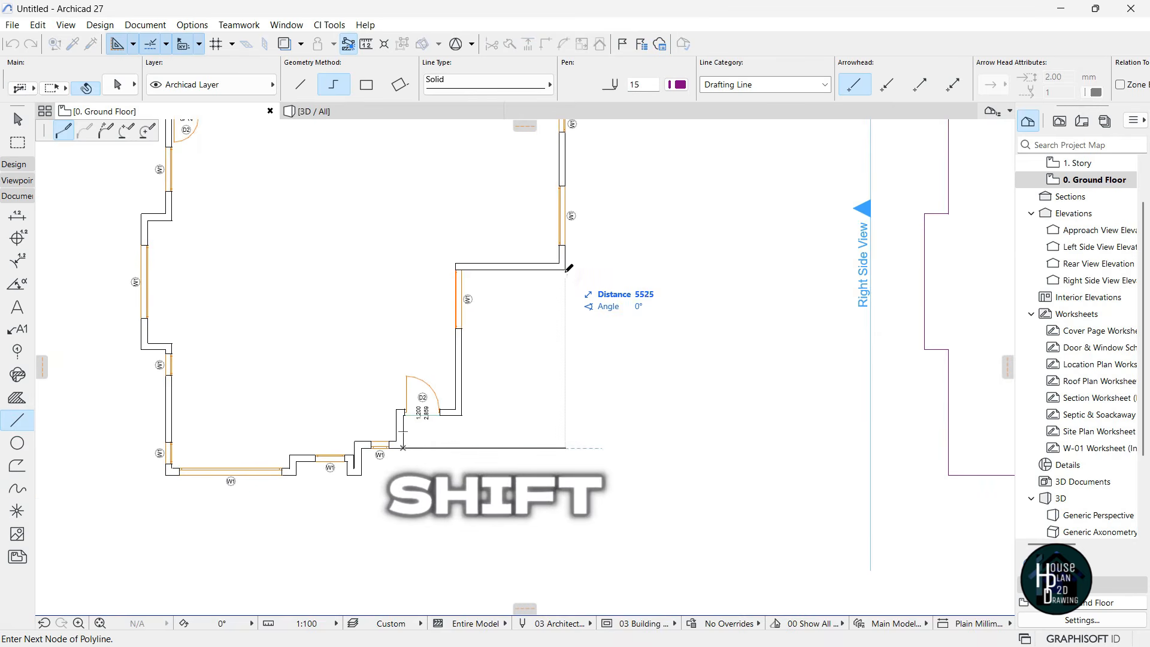
shift+double_click(565, 269)
key(Escape)
Change the line type of the two porch outline lines to Dashed
click(584, 462)
click(542, 424)
click(485, 84)
click(658, 256)
click(647, 304)
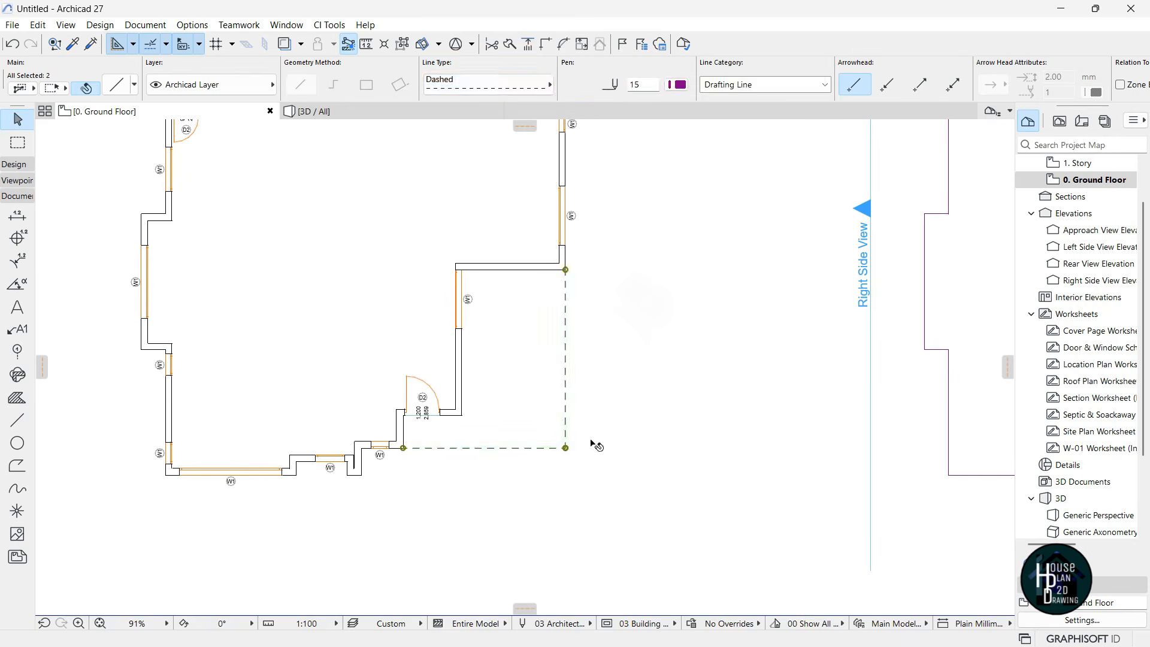
key(Escape)
Start the Column tool for placing a column at the outer corner of the dashed porch outline
scroll(536, 420, up, 3)
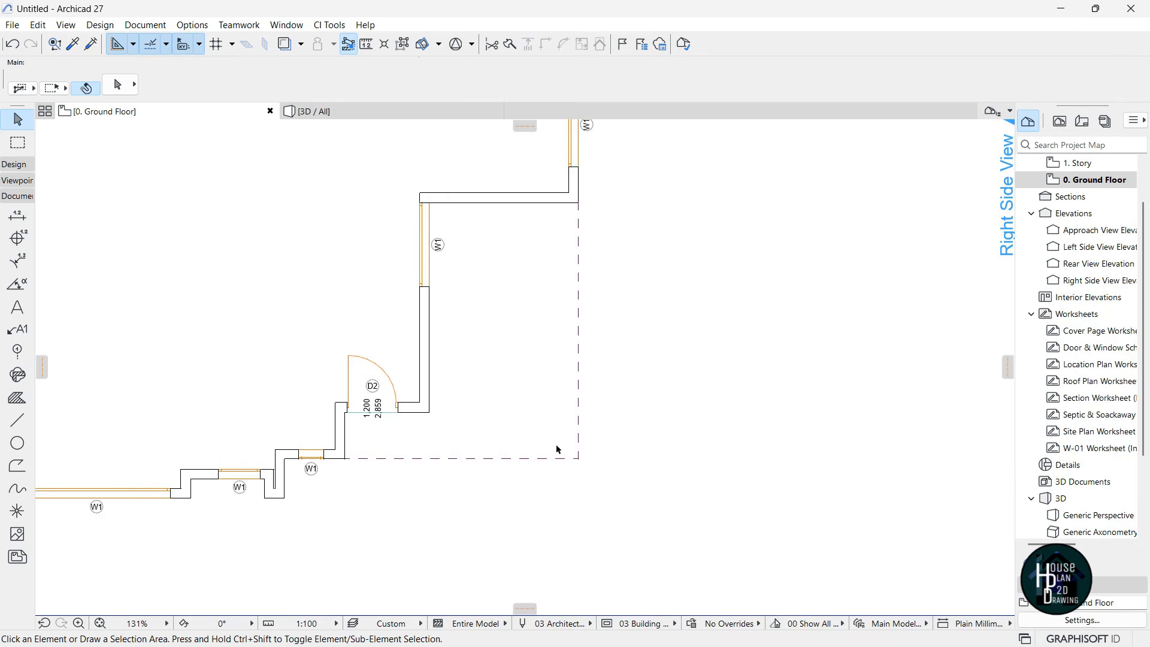
click(15, 163)
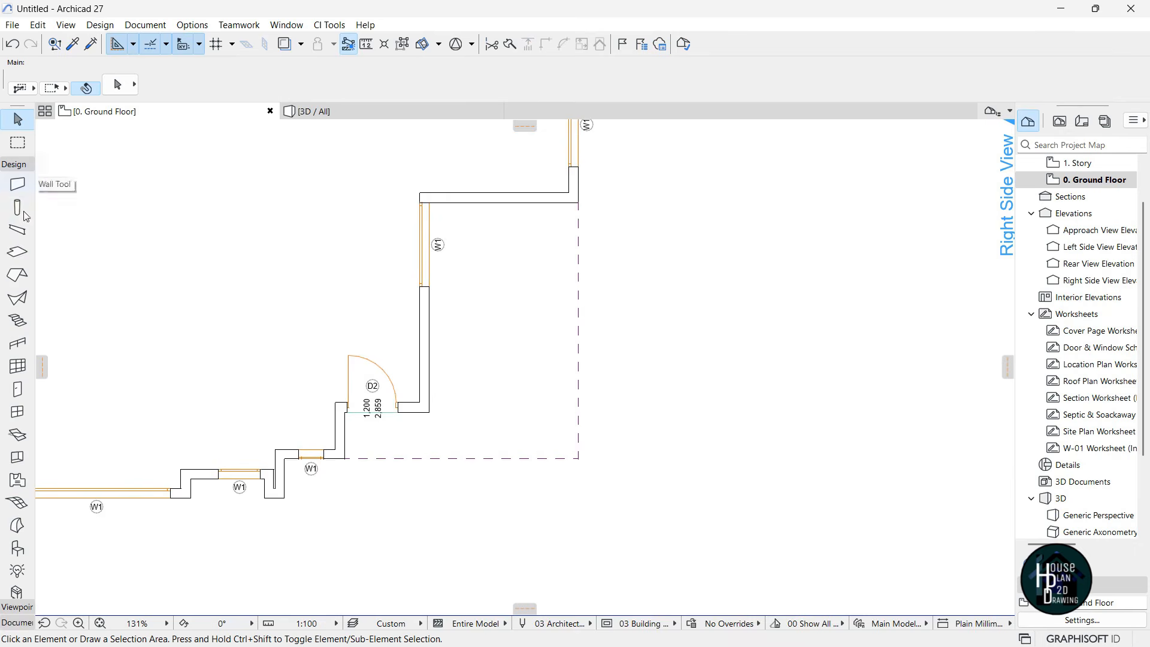
click(18, 208)
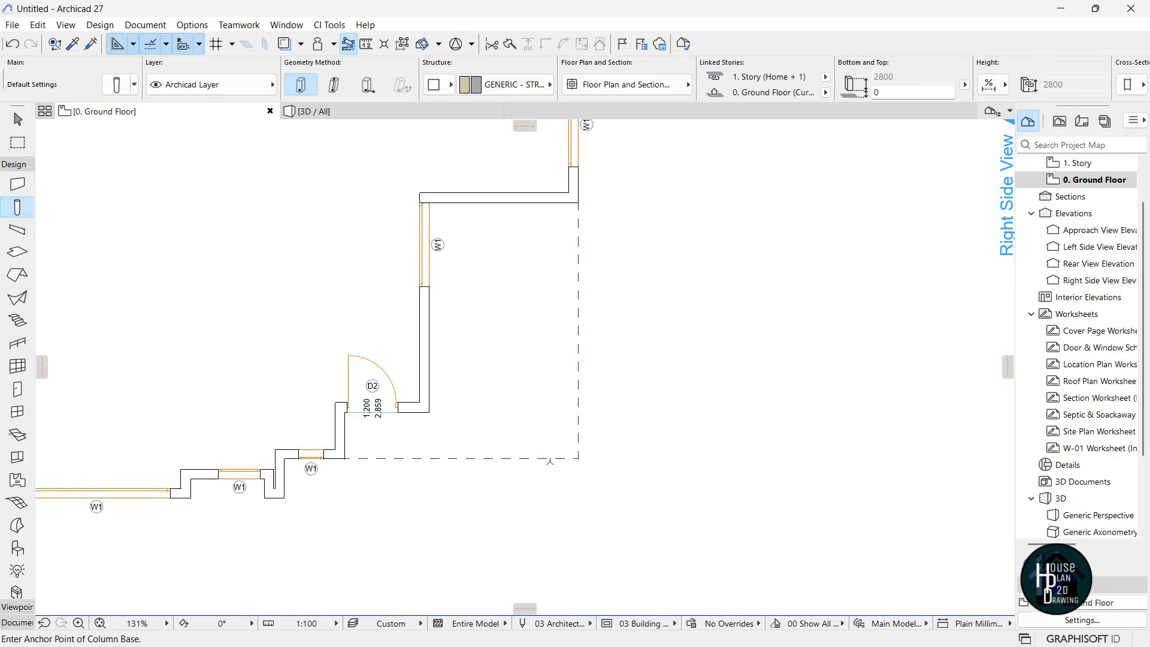
scroll(550, 462, up, 5)
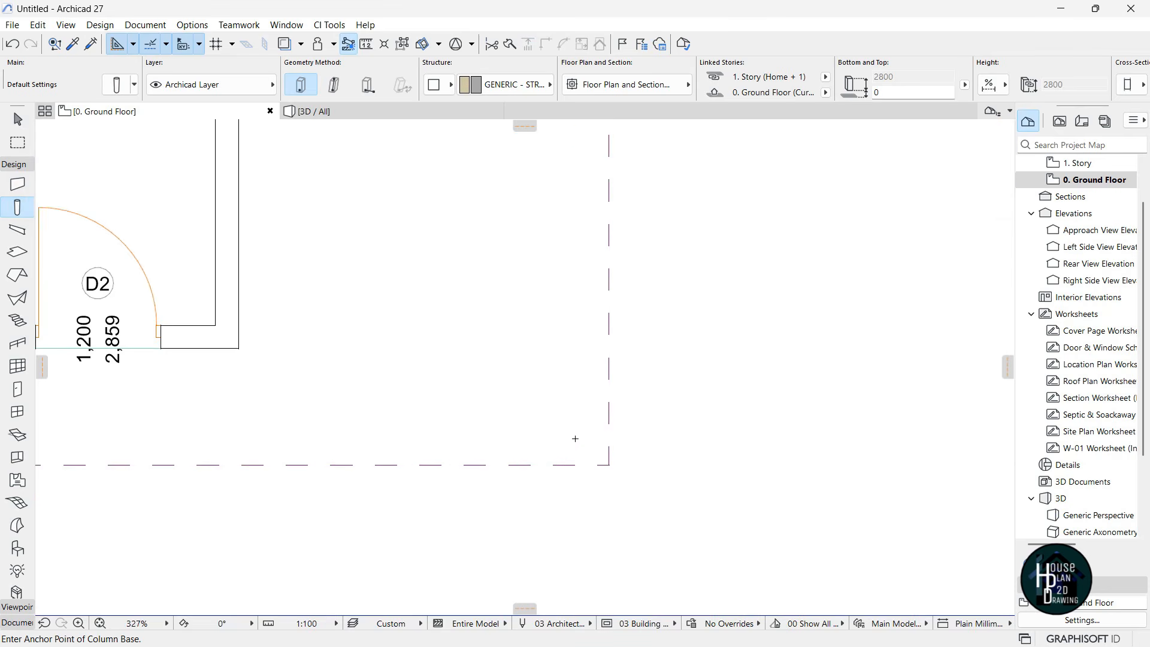
Place a 300 x 300 column and move its outer corner onto the corner of the dashed outline near door D2
click(577, 436)
key(Escape)
key(ctrl+d)
click(591, 442)
click(609, 465)
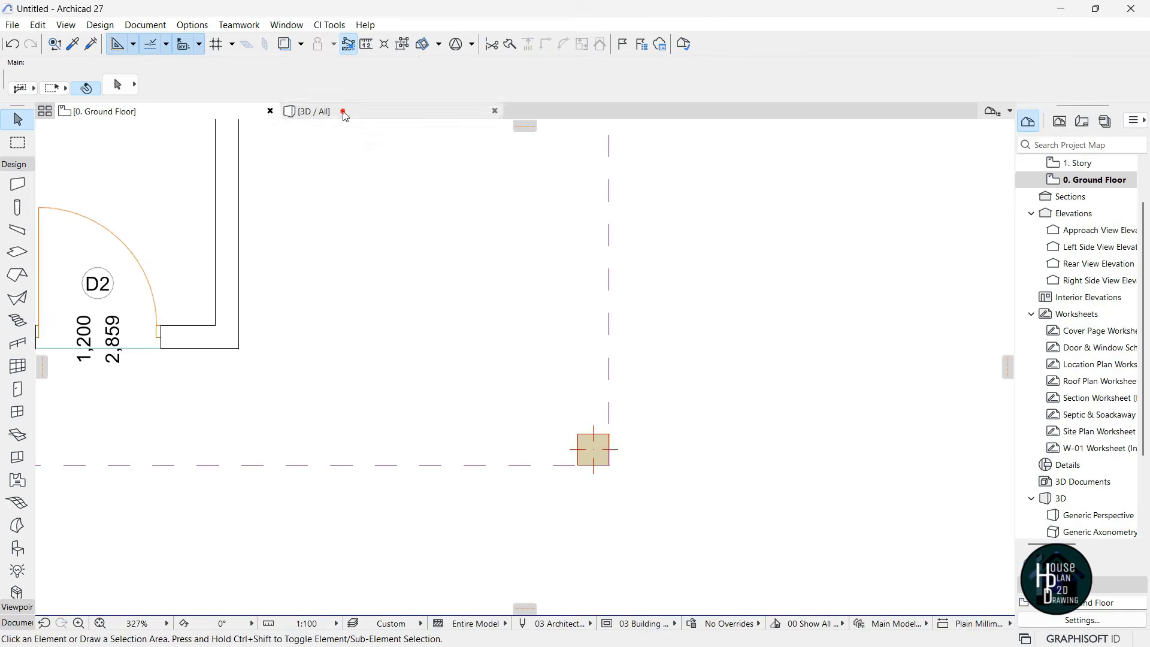
Select the new column in the 3D view and unlink its two cross-section dimensions
click(314, 111)
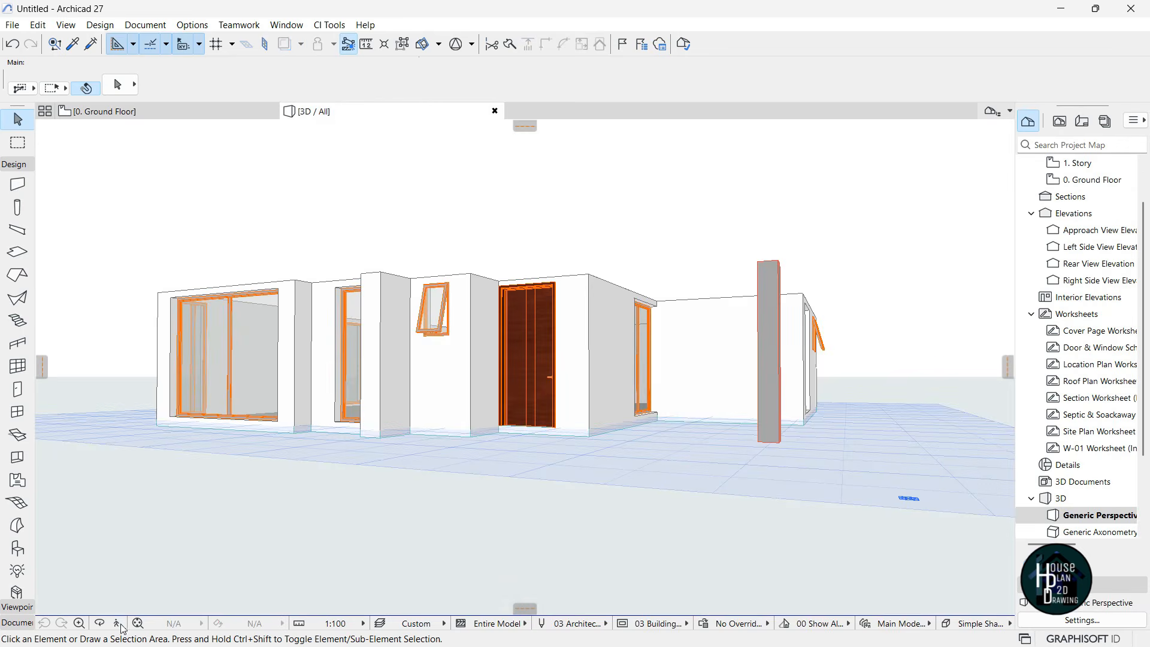
click(118, 624)
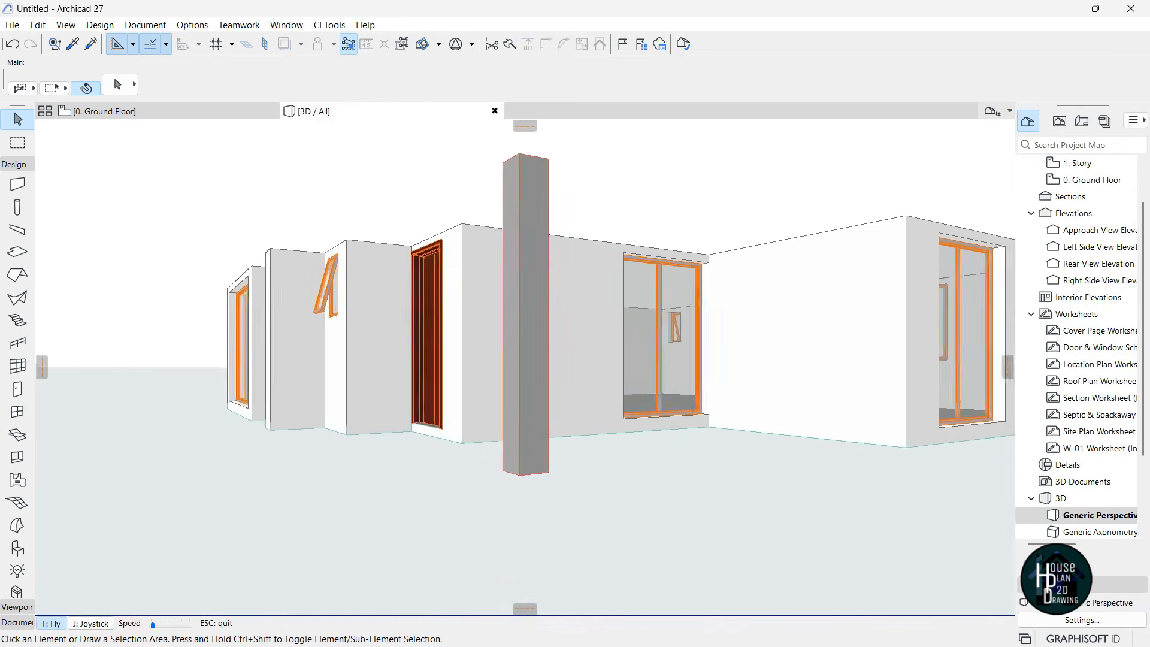
key(Escape)
click(455, 497)
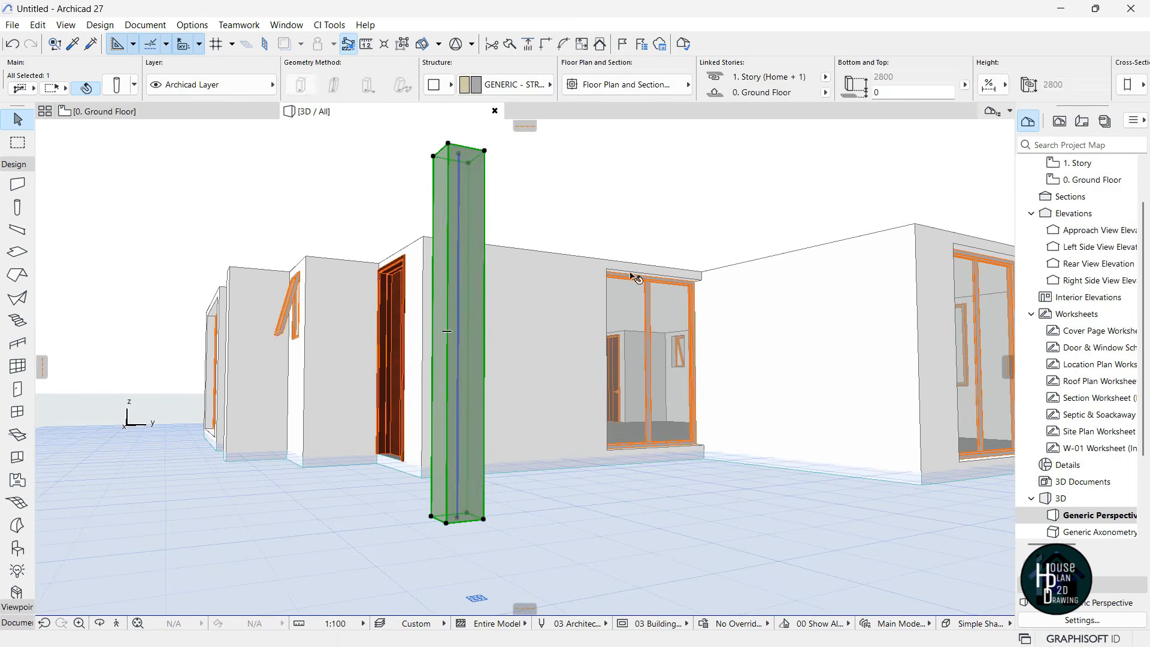
scroll(959, 84, down, 5)
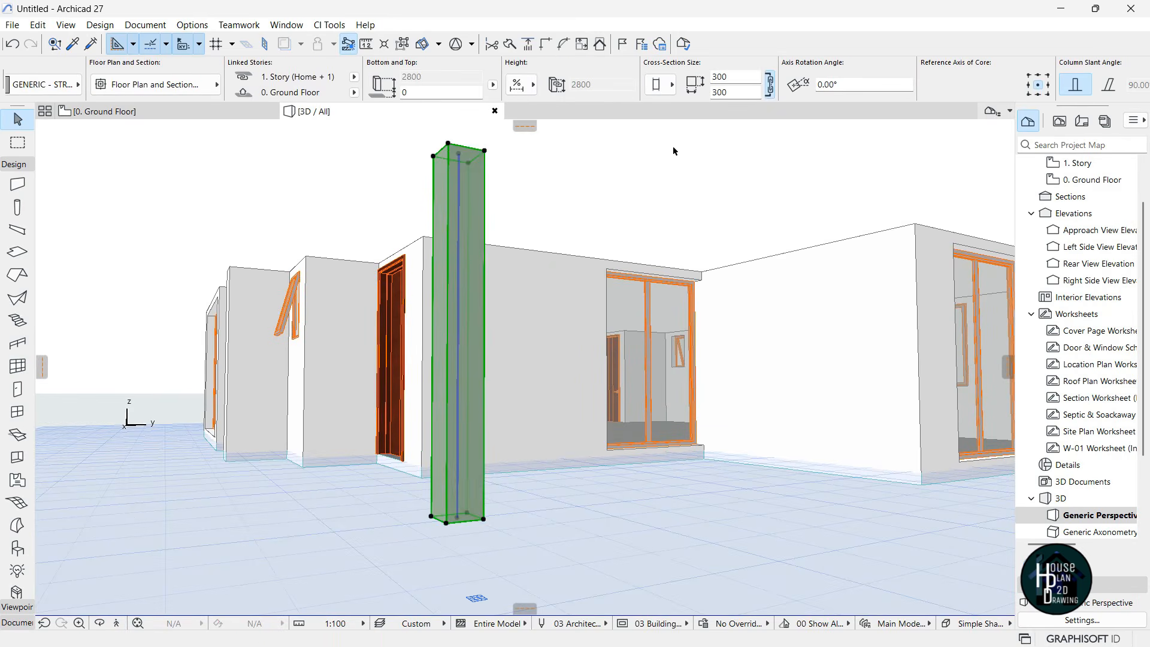
click(769, 85)
Stretch one side of the column's cross-section to a nominal height of 500
click(484, 520)
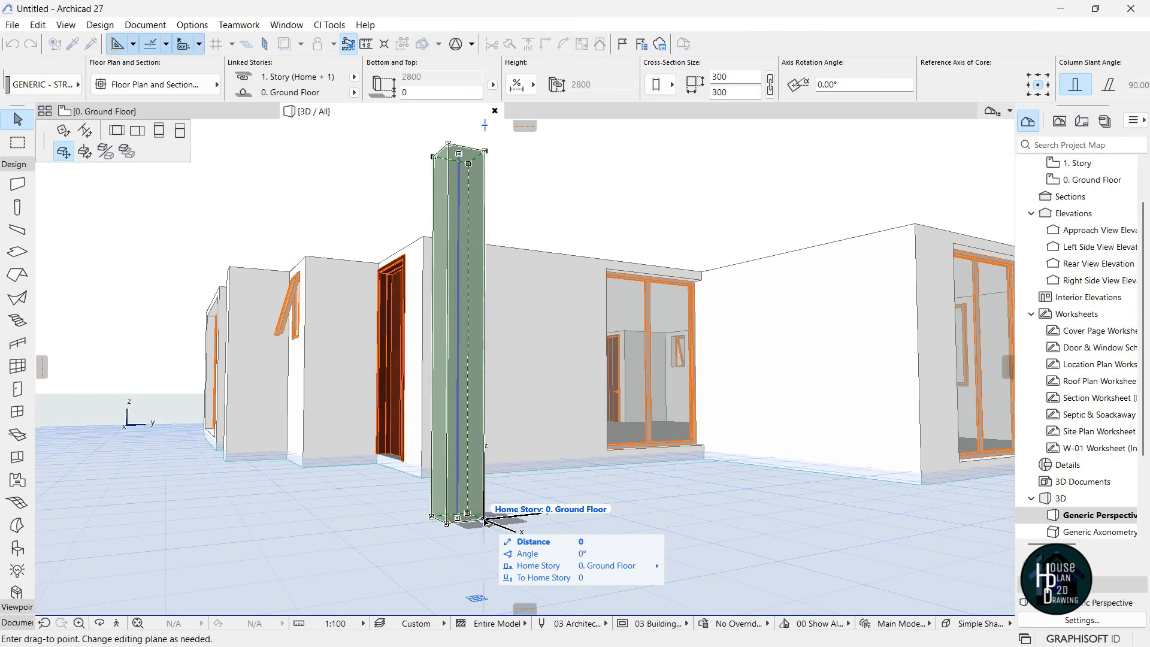
click(137, 130)
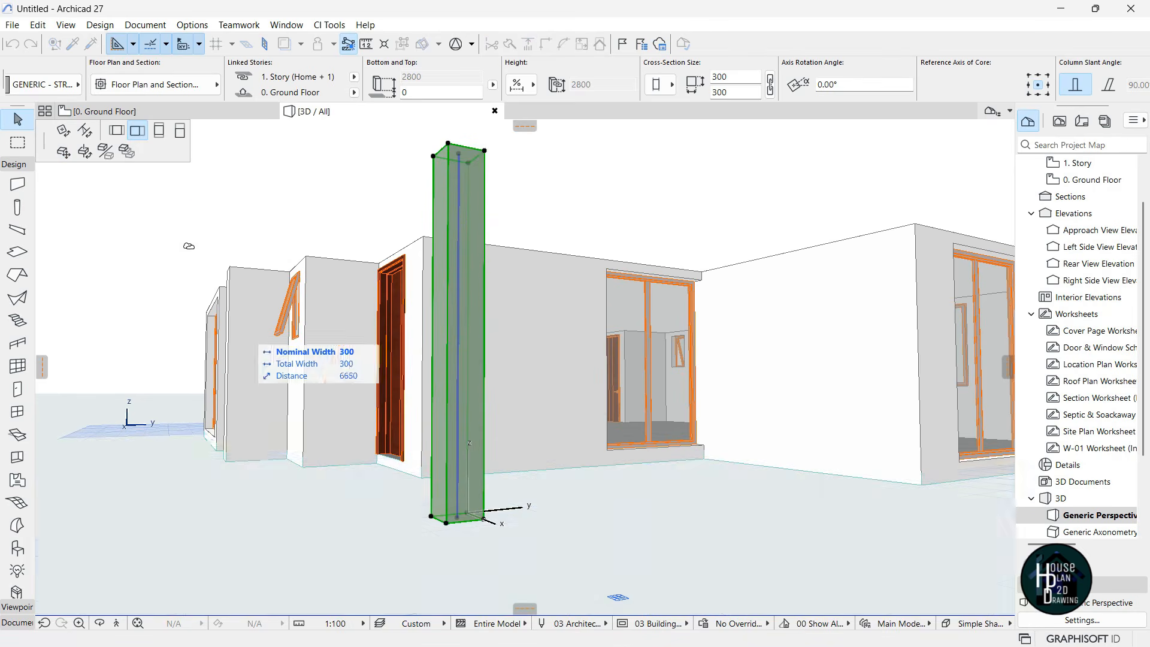
click(180, 132)
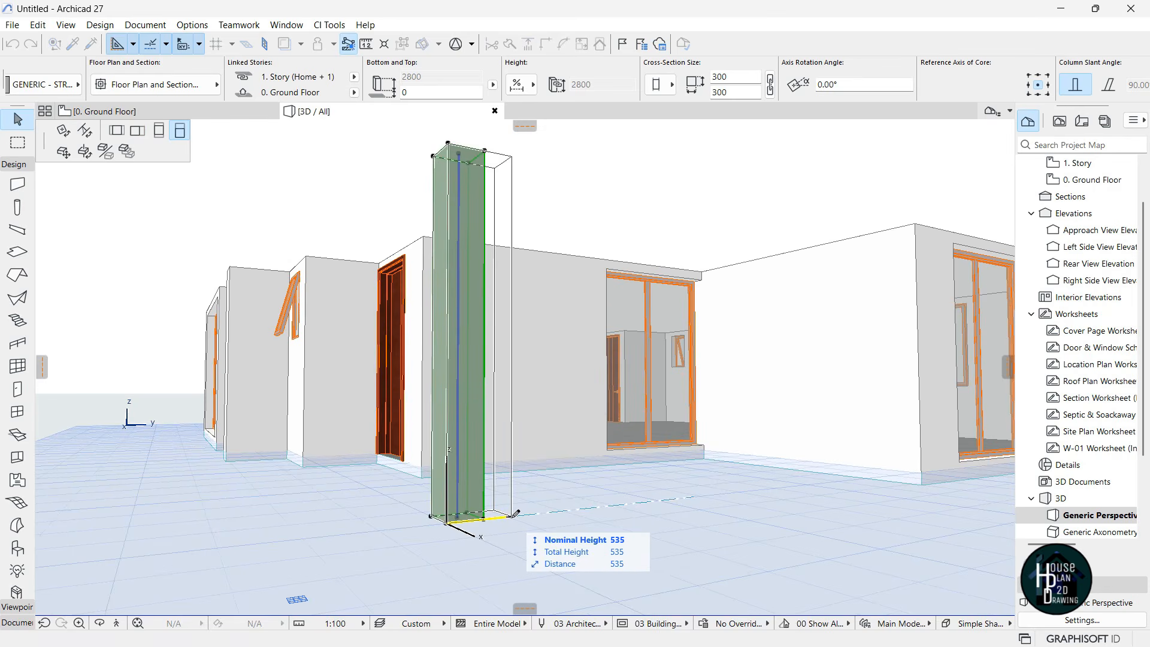
text(500)
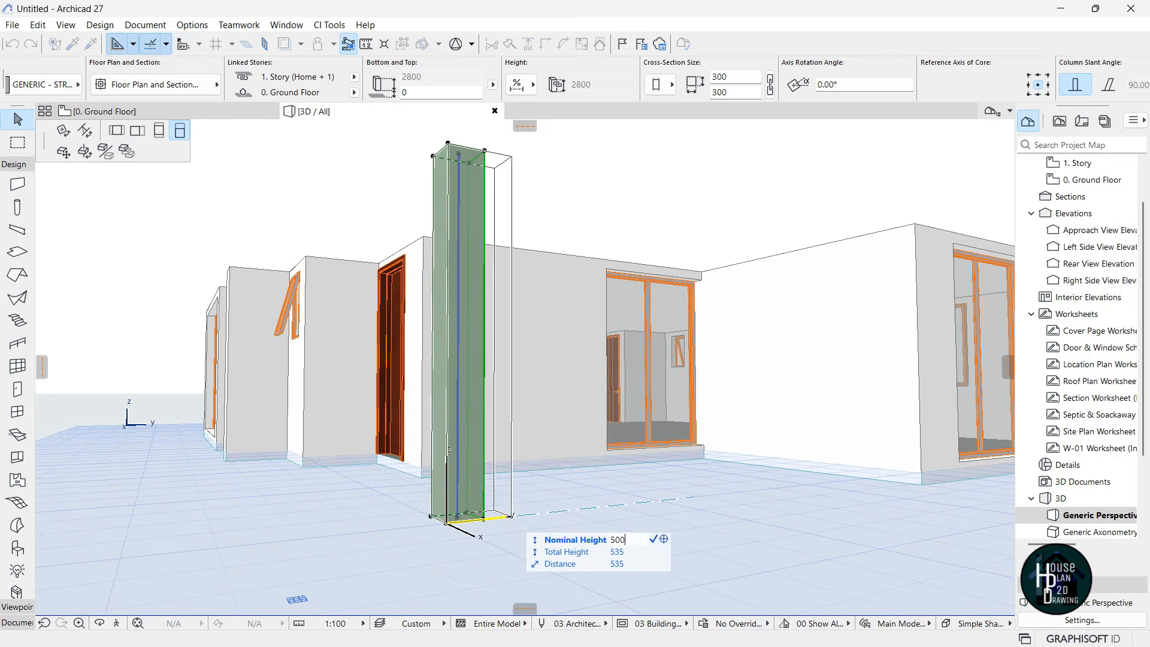
key(Return)
key(Escape)
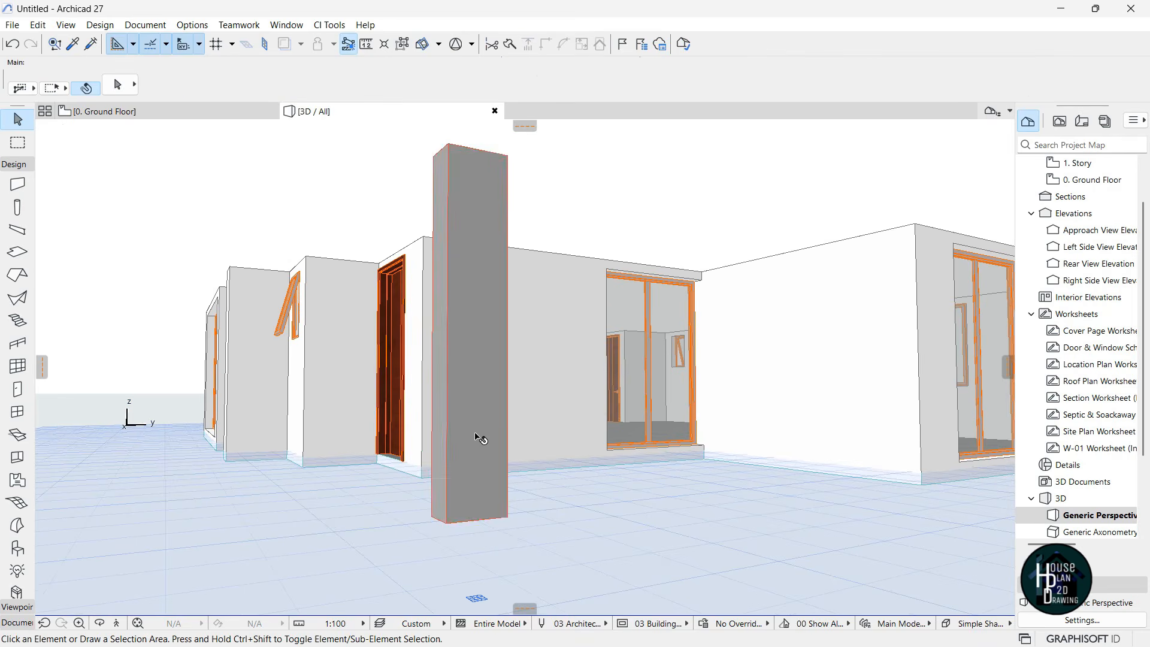
Reselect the column and set the stretched side of its cross-section to 400
click(490, 502)
click(506, 516)
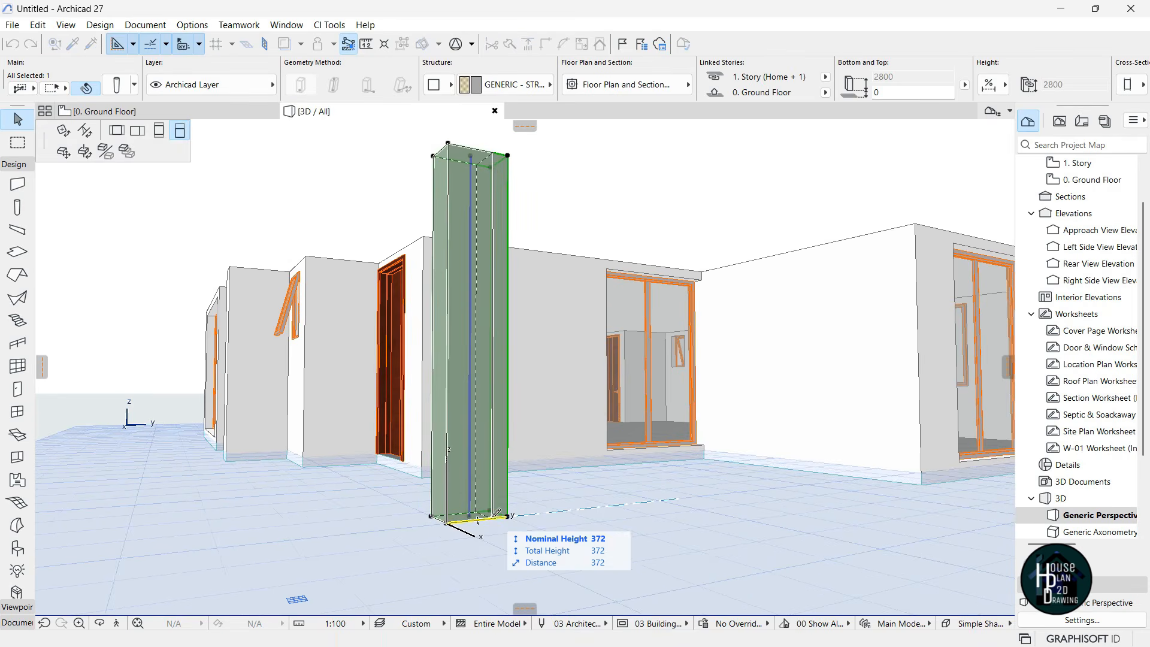
key(Escape)
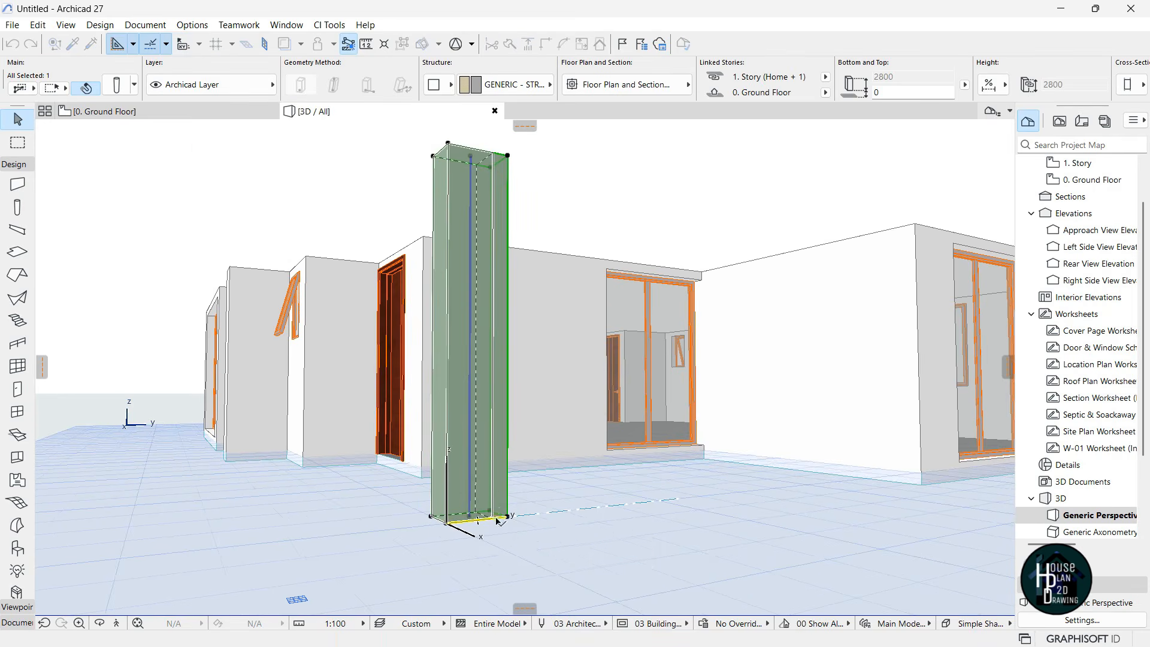
key(Escape)
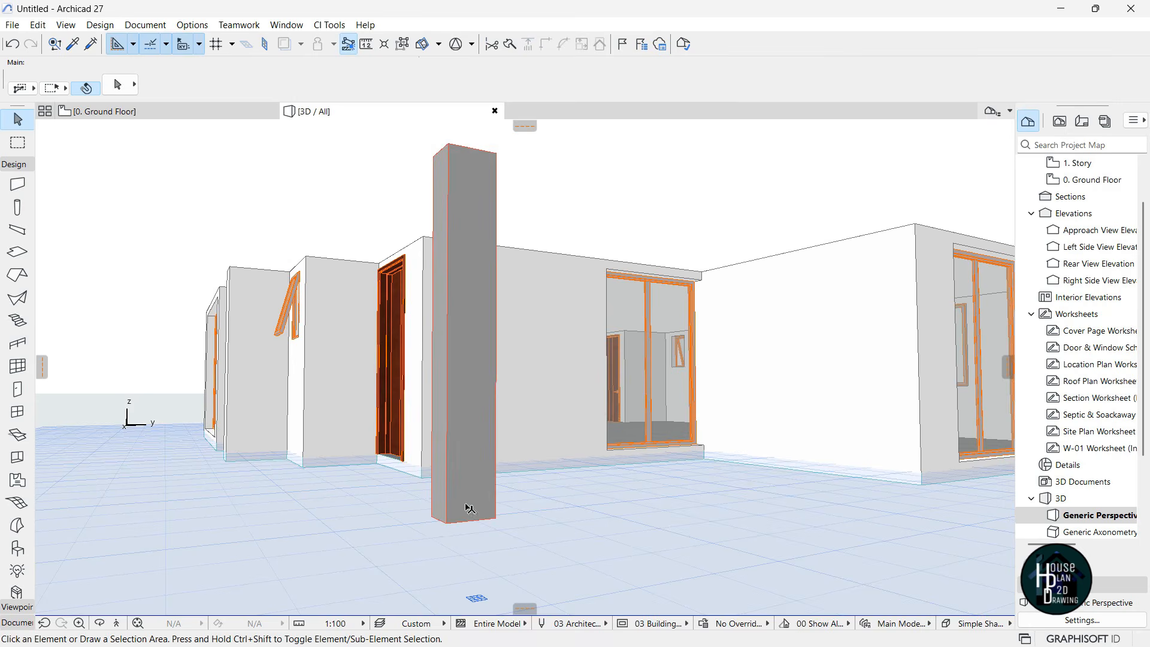
Override the column segment's surfaces with Paint - Titanium White and link both surfaces together
click(117, 622)
key(Down)
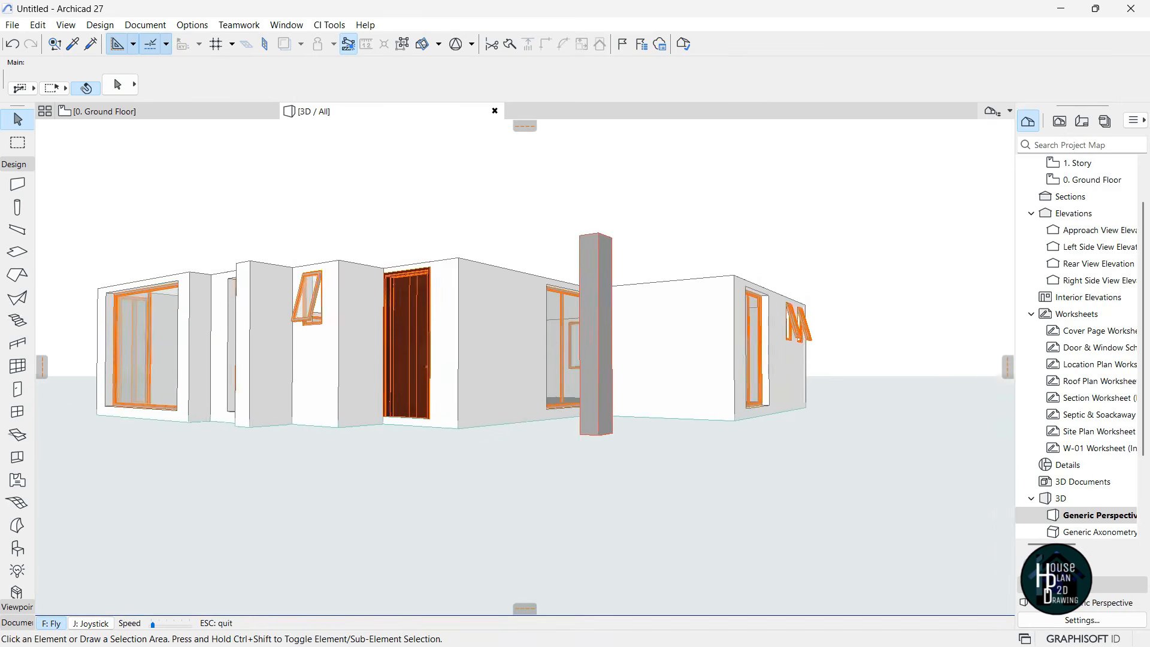
key(Escape)
click(590, 411)
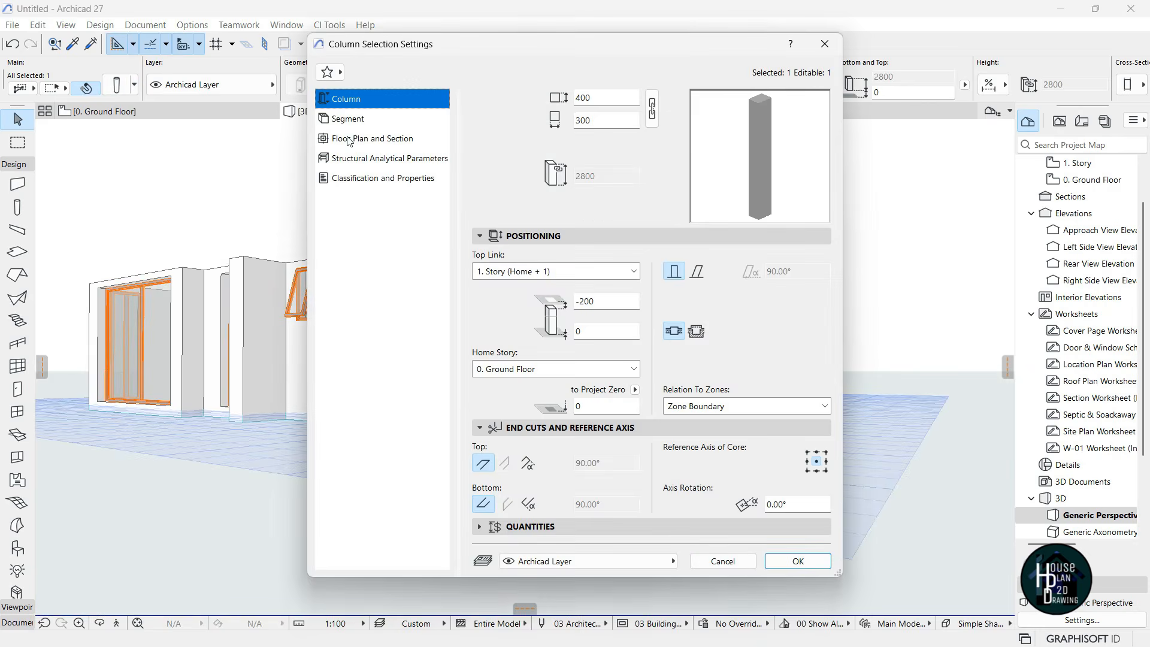
click(383, 120)
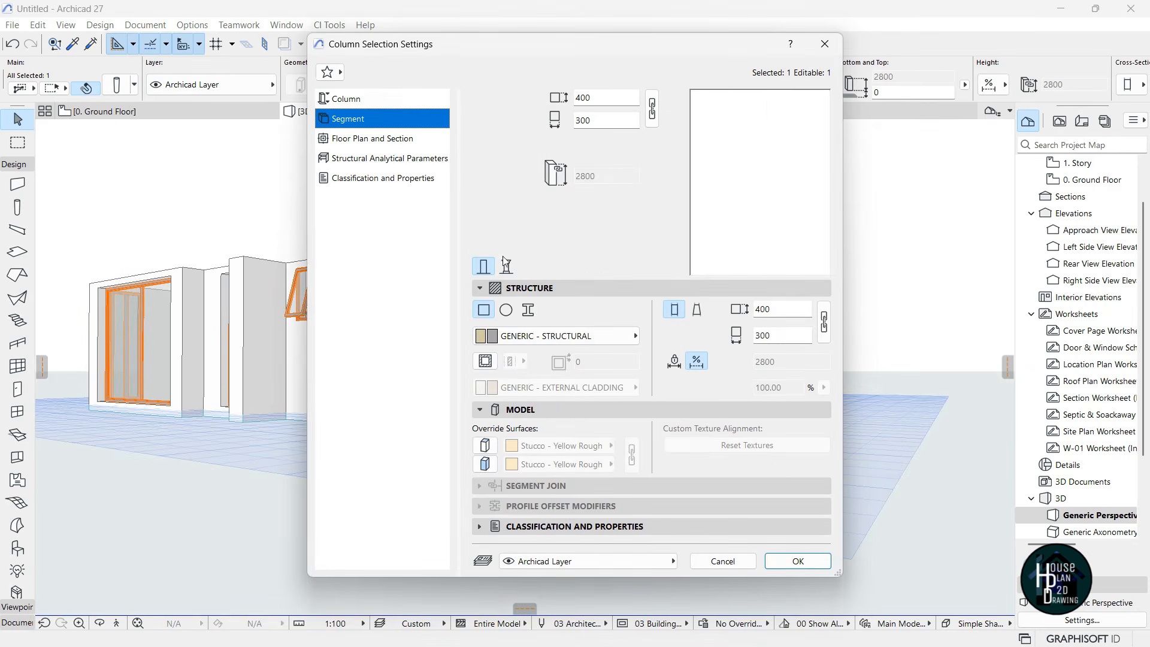
click(479, 450)
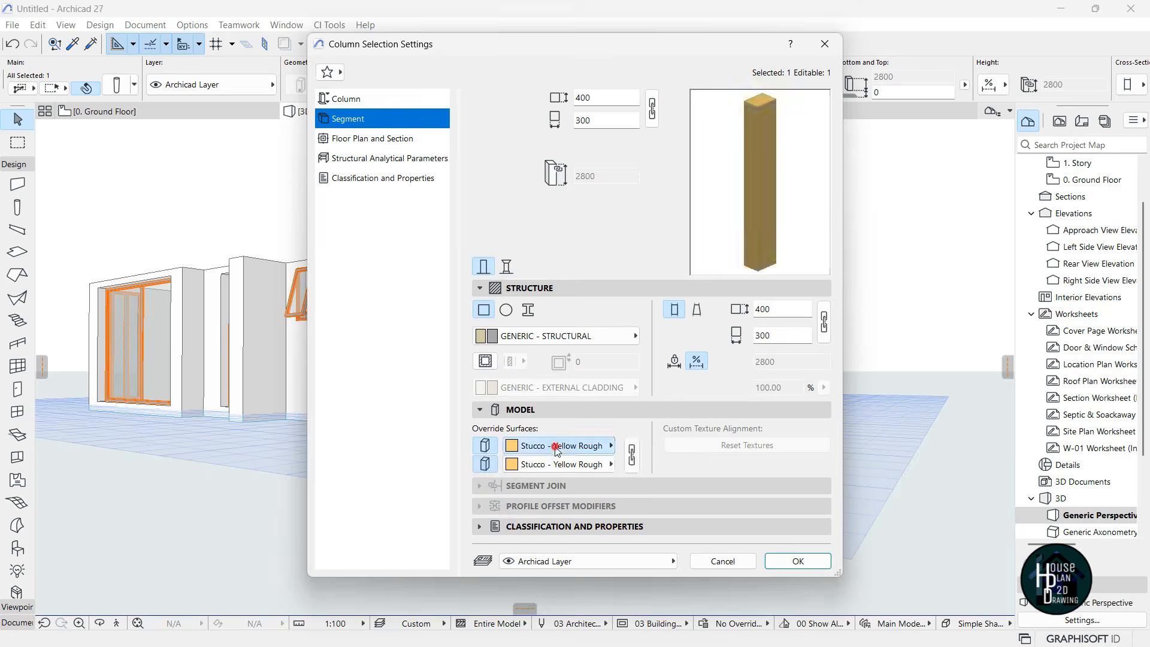
click(557, 446)
text(tit)
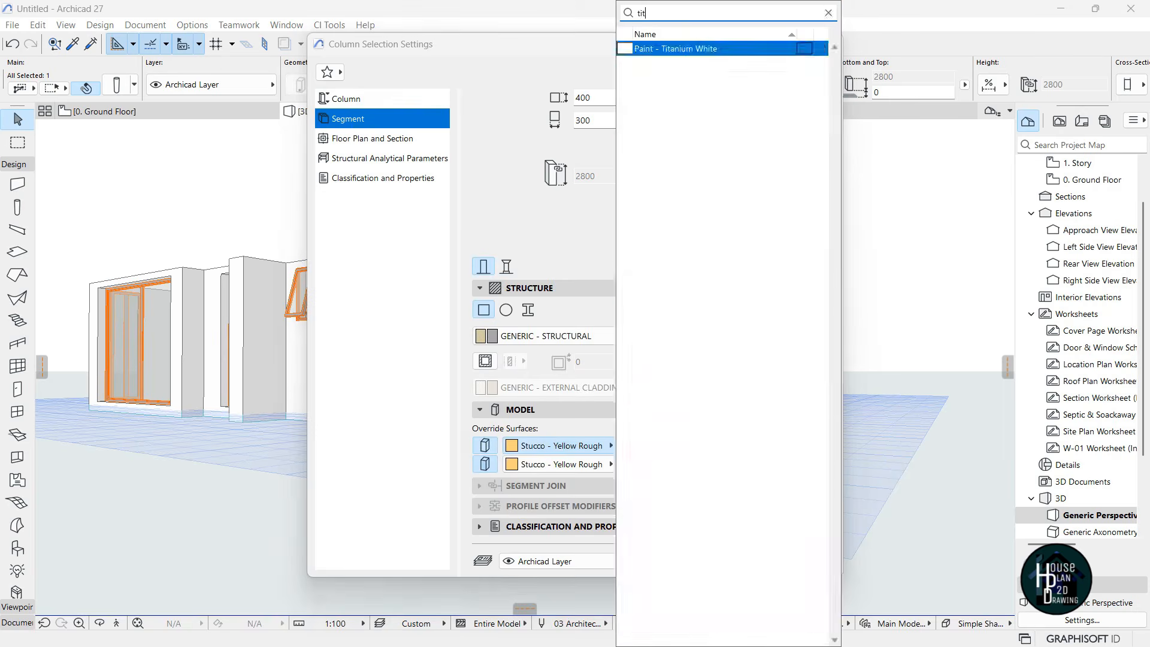
key(Return)
click(632, 456)
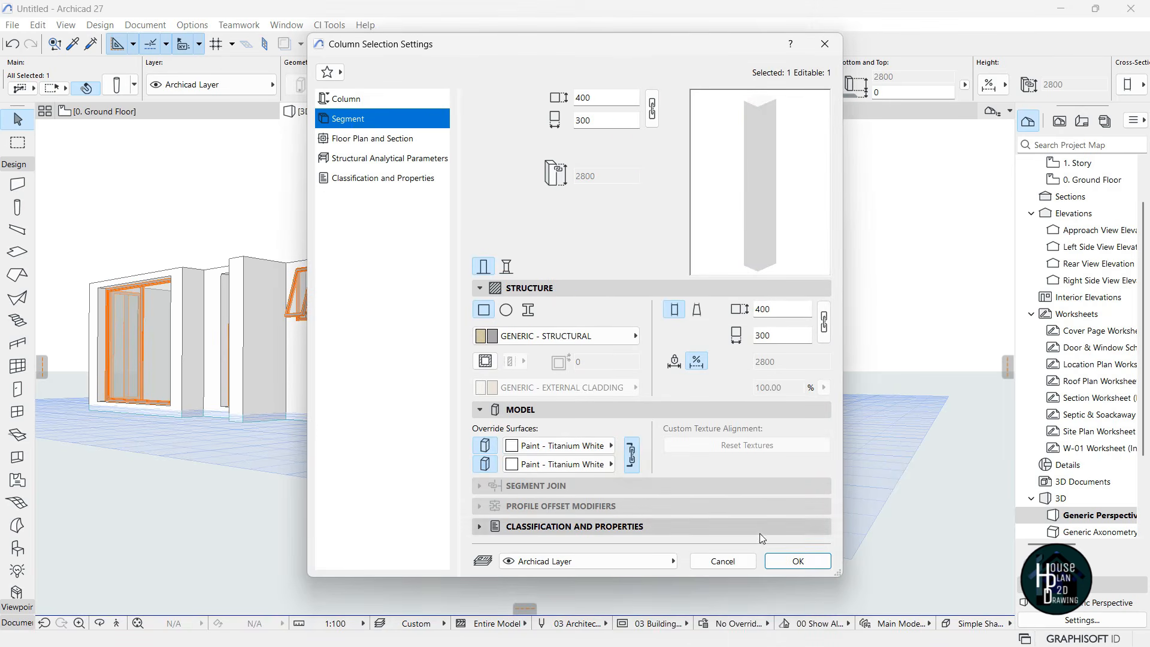
click(798, 561)
click(639, 429)
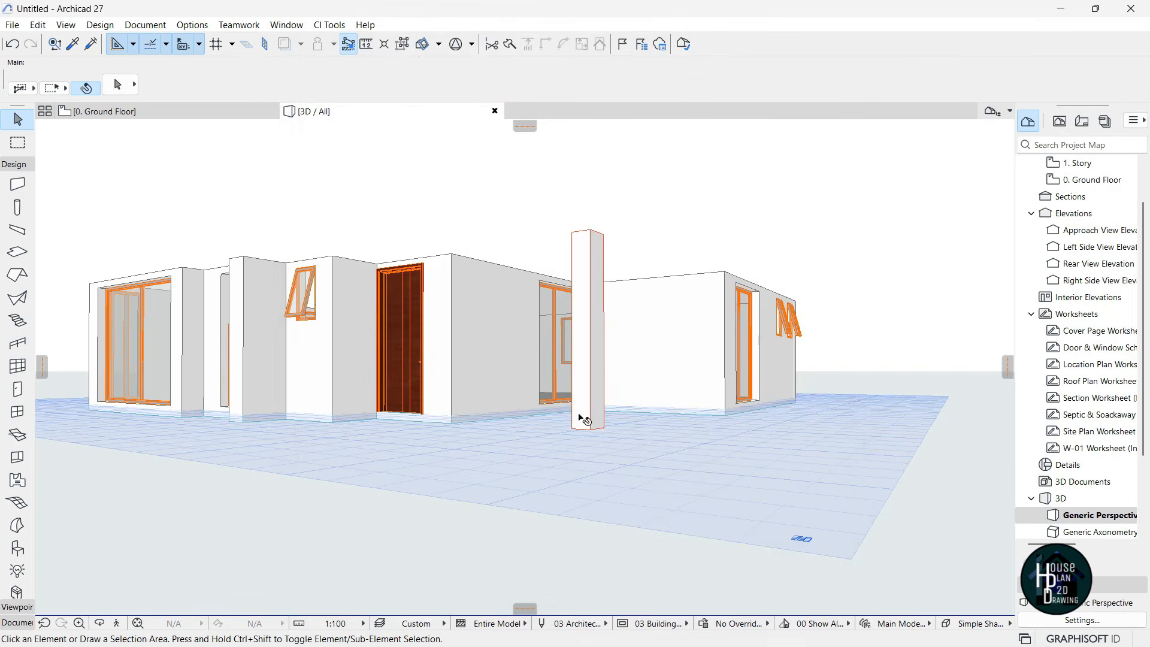
On the ground floor plan, set the Roof tool defaults to a basic structure with a thickness of 150
click(129, 111)
scroll(602, 393, down, 5)
scroll(602, 390, up, 2)
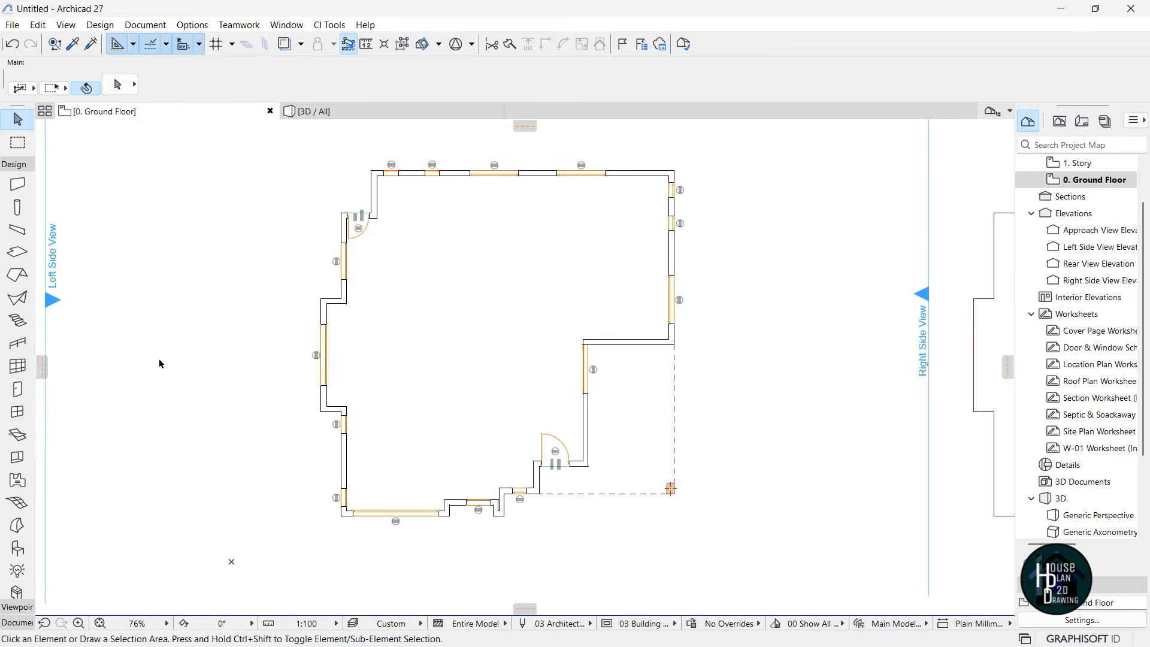
click(18, 276)
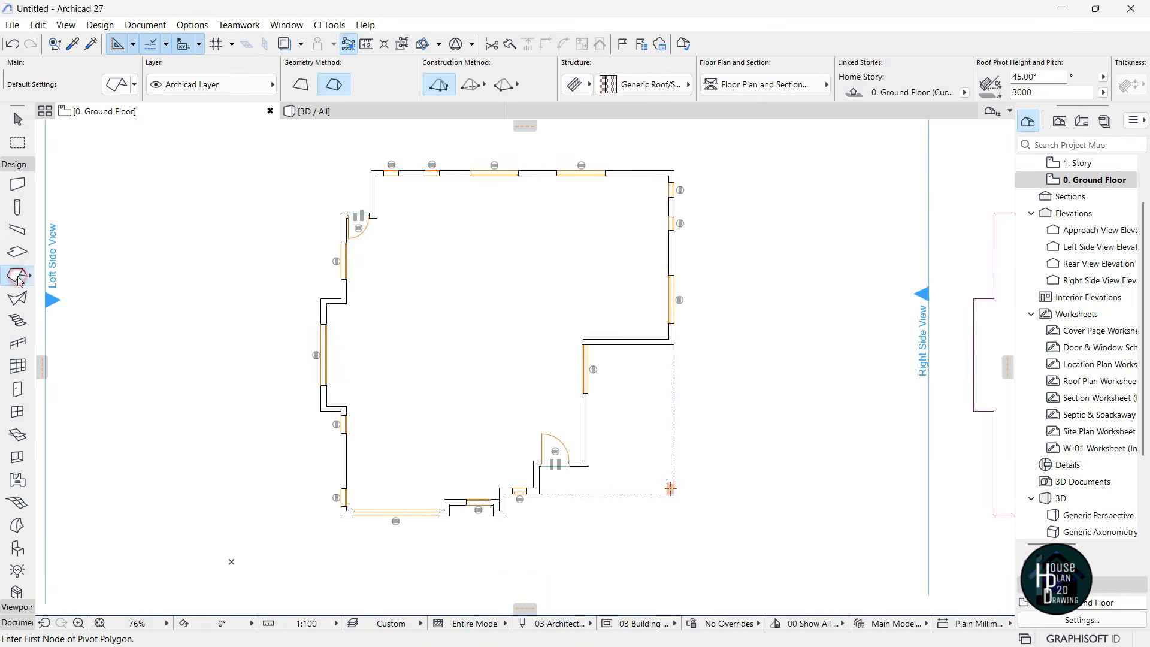
click(117, 84)
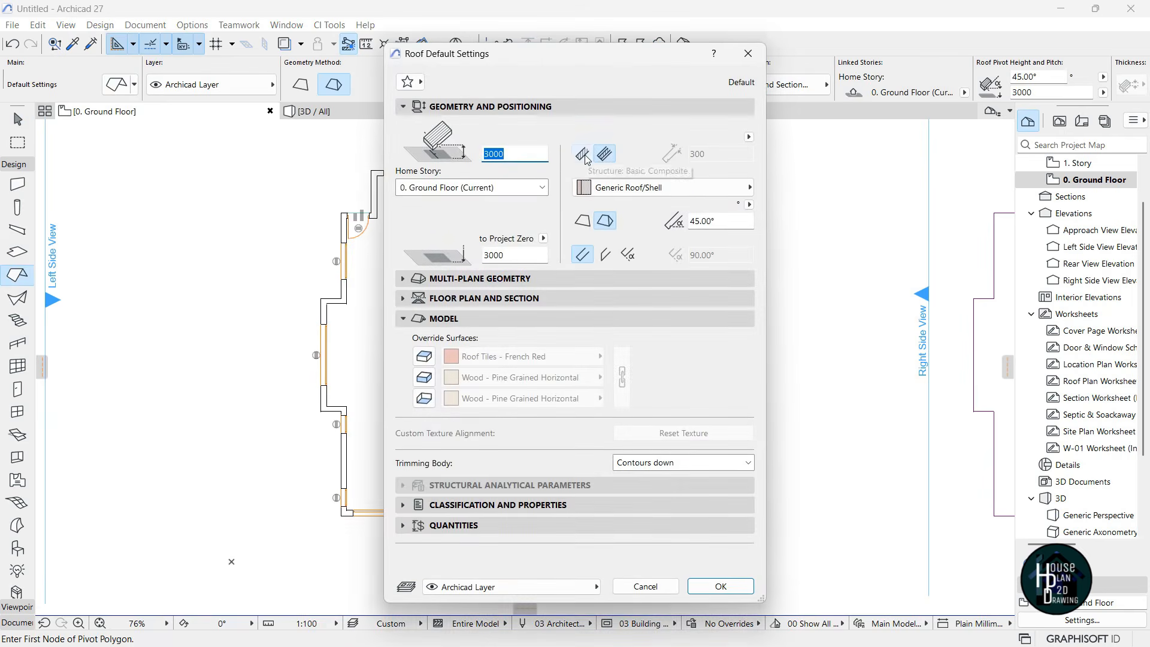
click(582, 155)
drag(713, 157, 691, 155)
text(150)
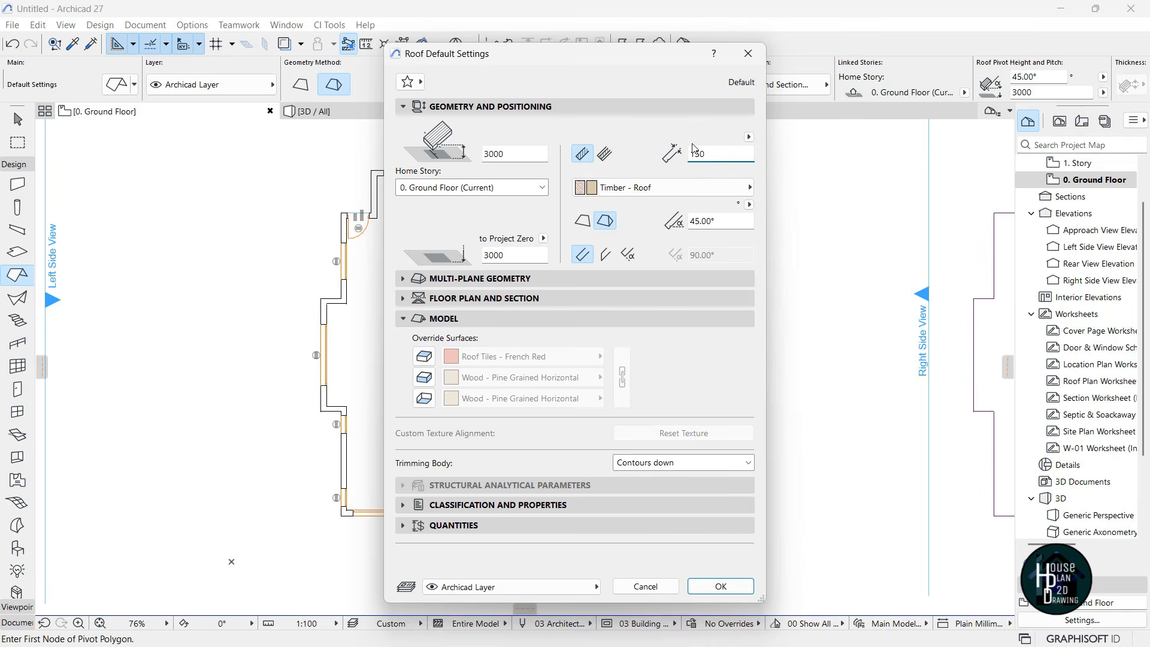
Switch the default roof pitch to percent and set it to 1.75
click(749, 206)
click(773, 221)
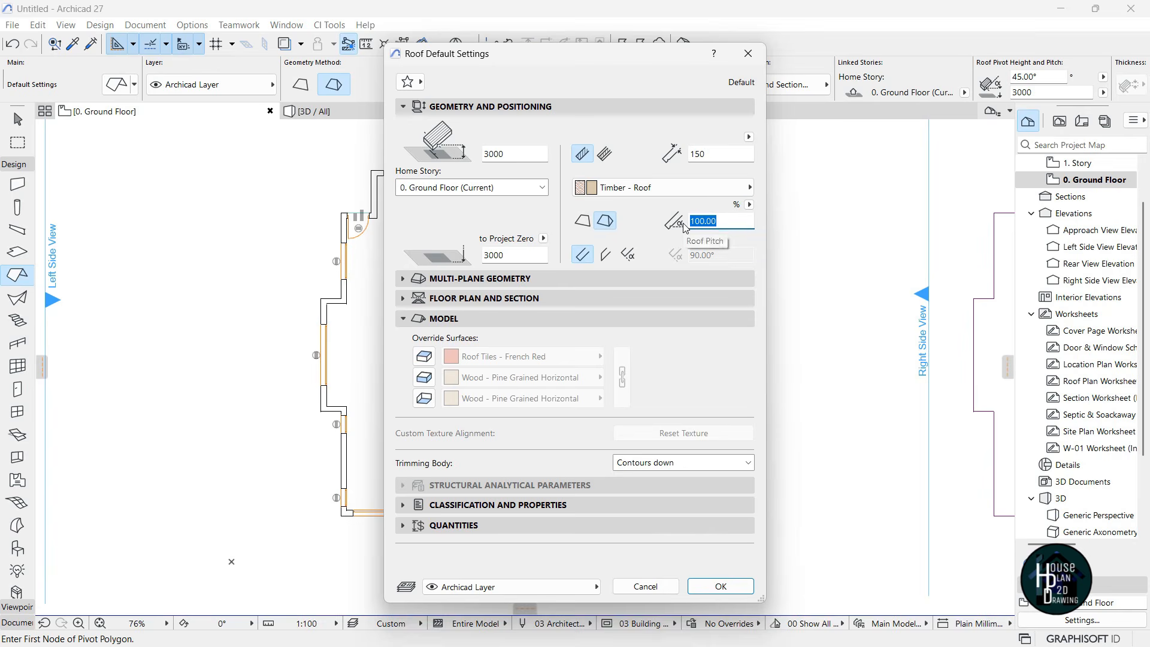
text(1.75)
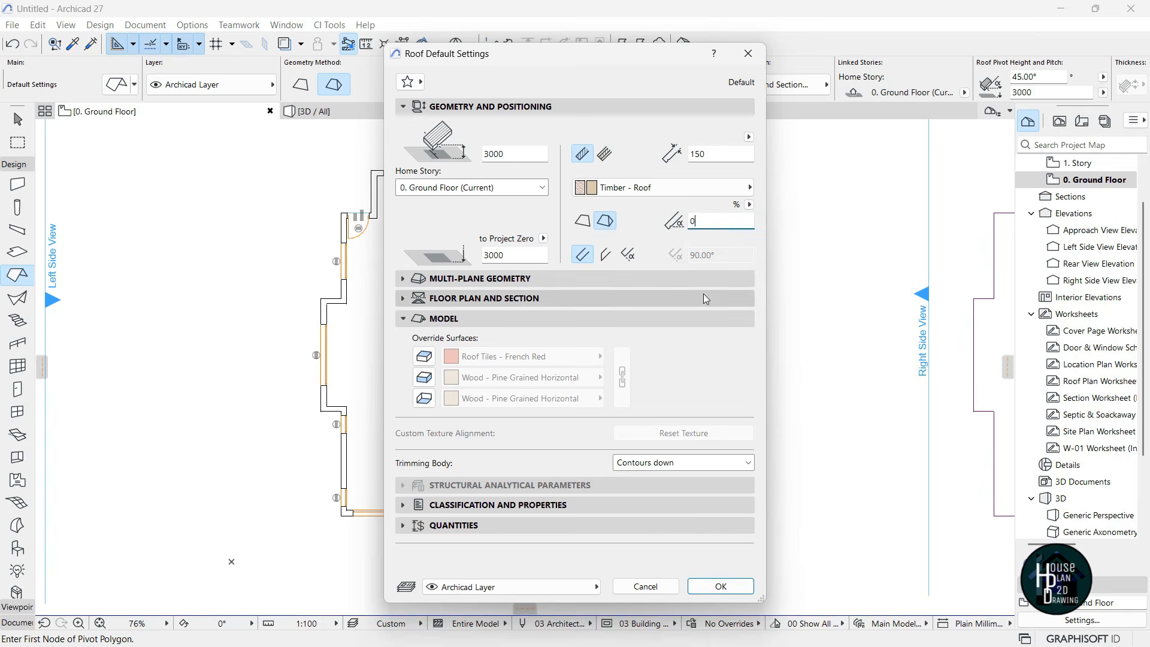
Override the roof's top surface with Roof - Asphalt Shingle Gray and its edge surface with Paint - Dark Gray
click(429, 357)
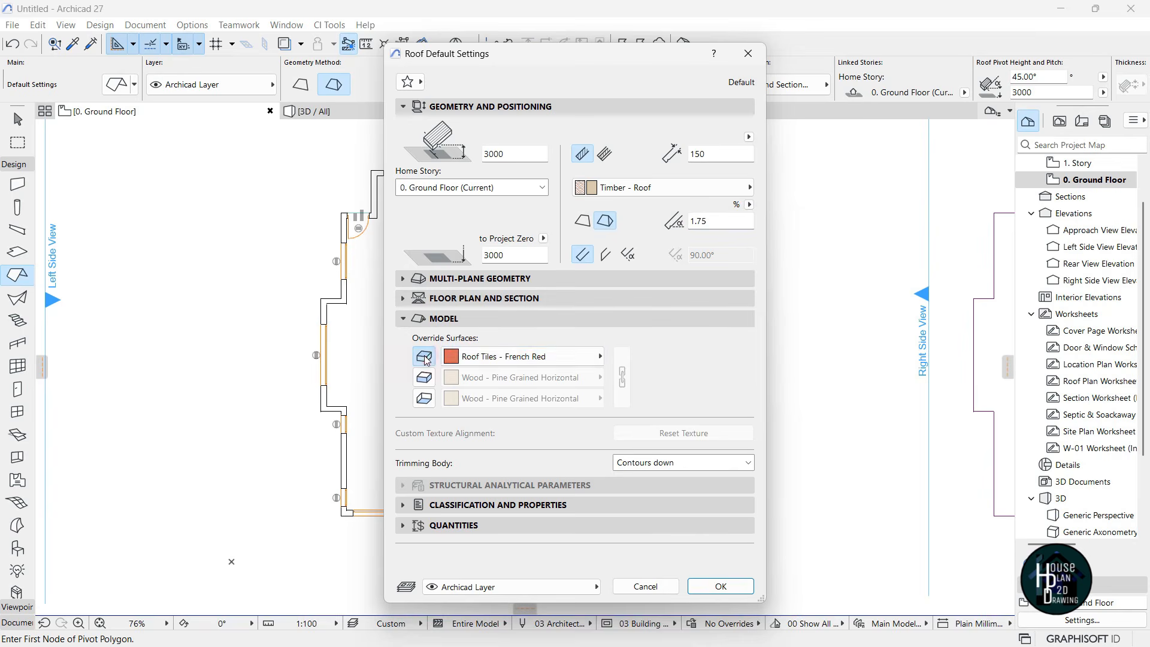
click(498, 359)
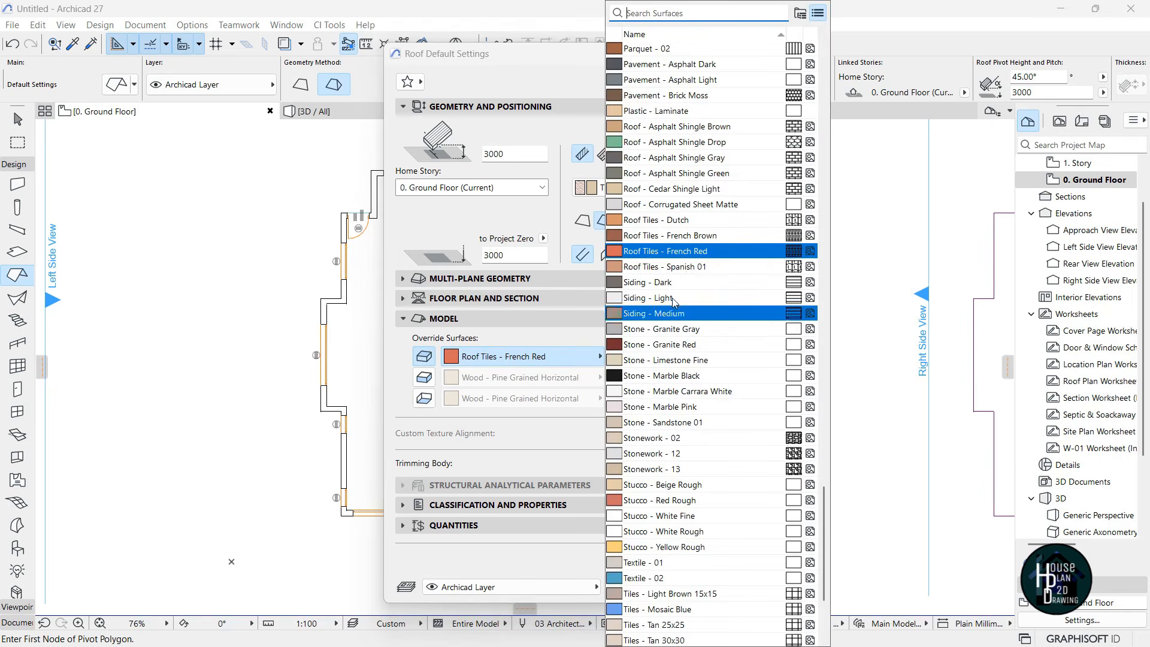
click(672, 158)
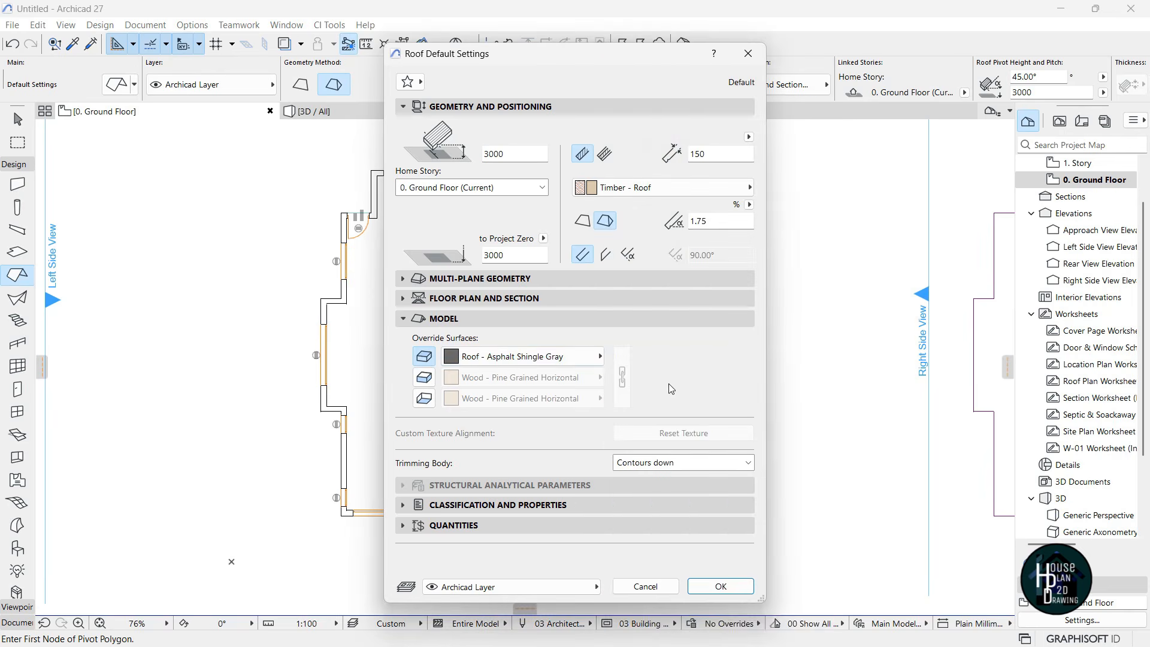
click(422, 386)
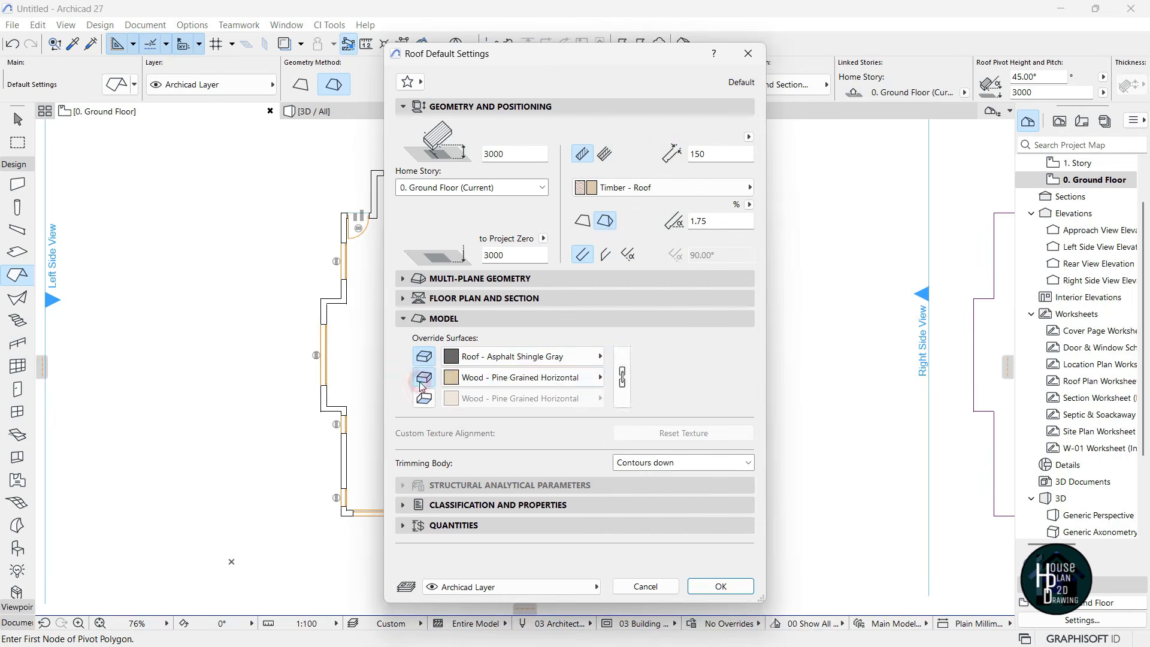
click(484, 384)
text(gray)
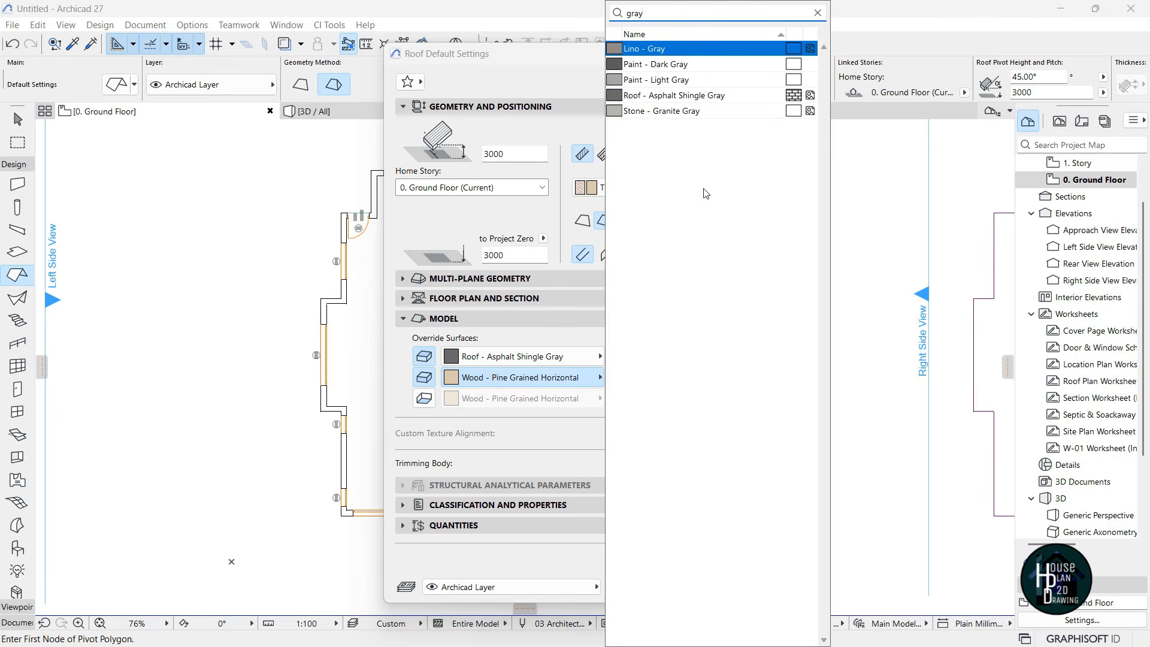
click(657, 64)
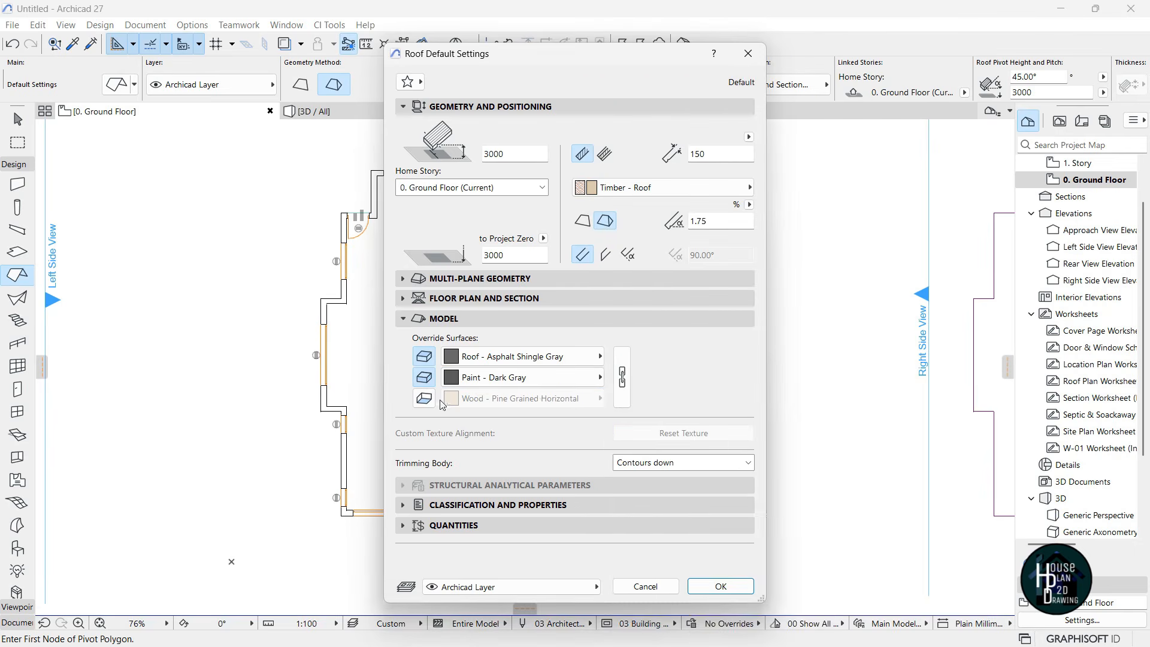
Override the roof's bottom surface with Wood - Mahogany Vertical and apply the roof default settings
click(422, 399)
click(510, 398)
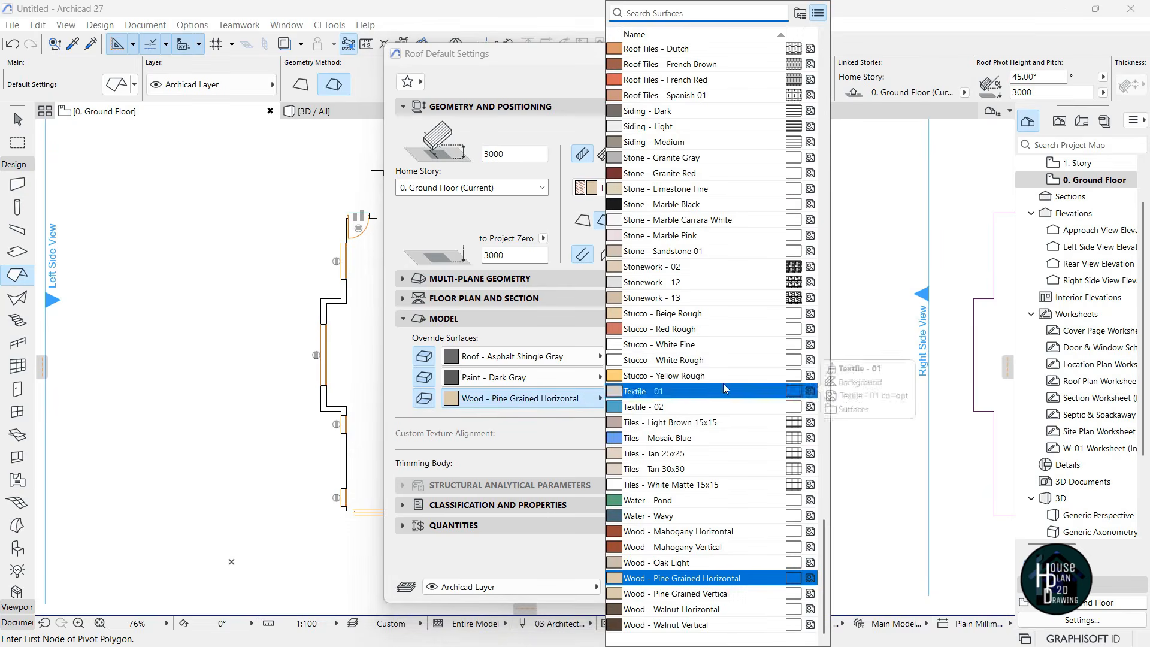
click(698, 548)
click(716, 587)
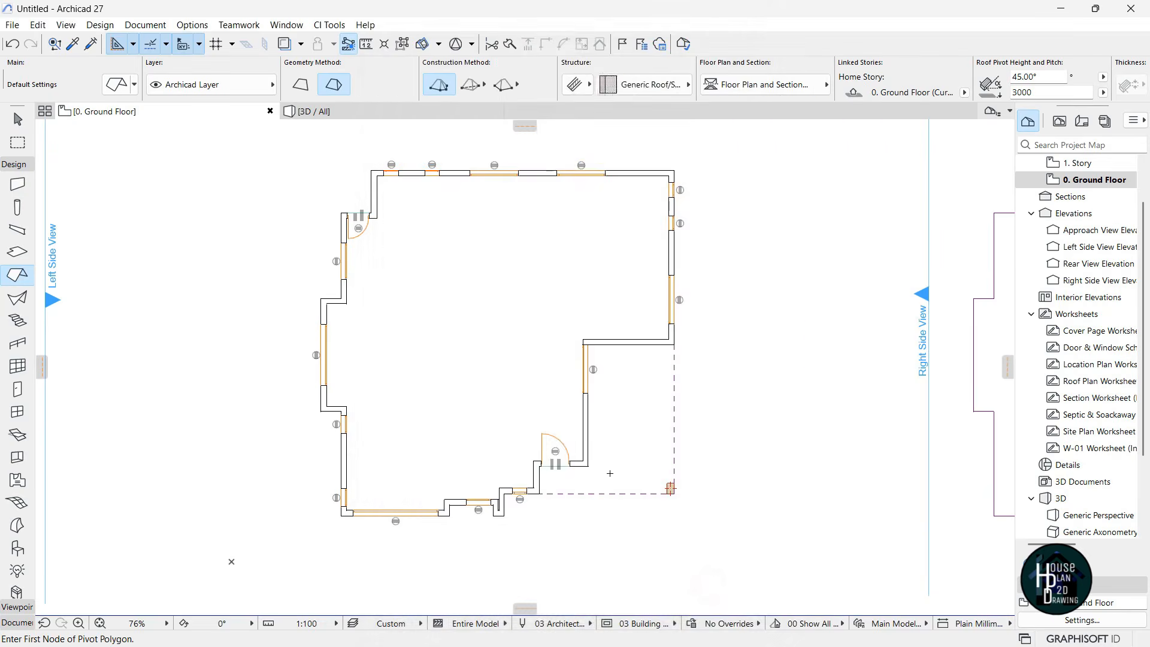
scroll(266, 489, up, 5)
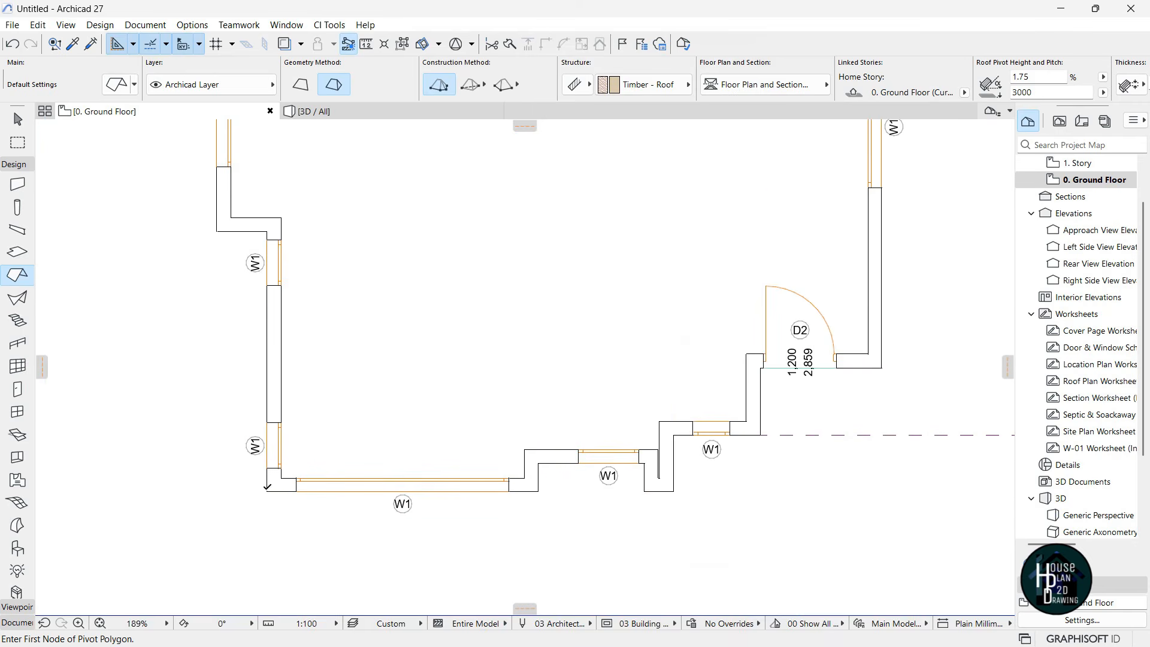
Switch the Roof tool to single-plane geometry and set its default pitch to 0.00 percent
click(301, 84)
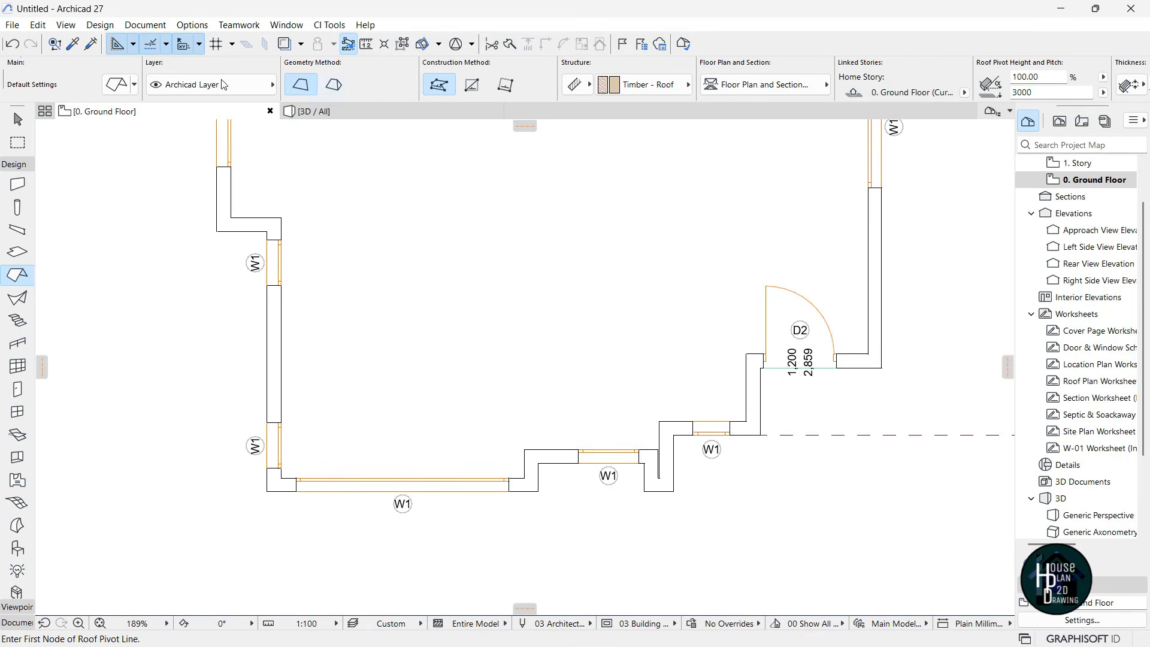
key(ctrl+t)
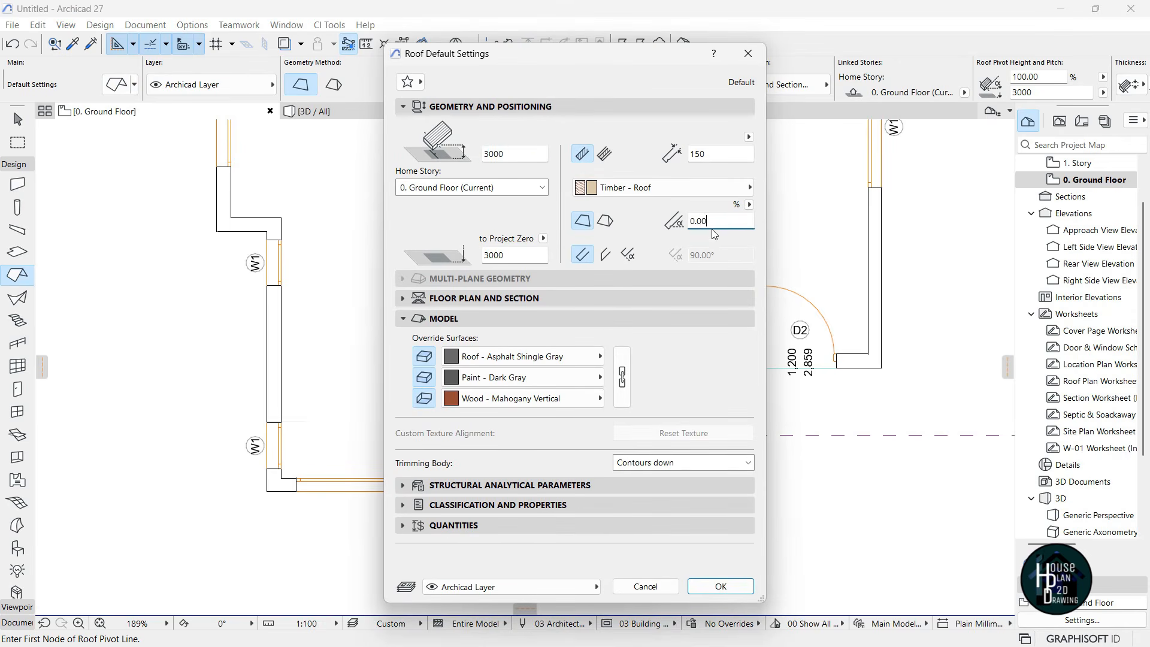
click(721, 587)
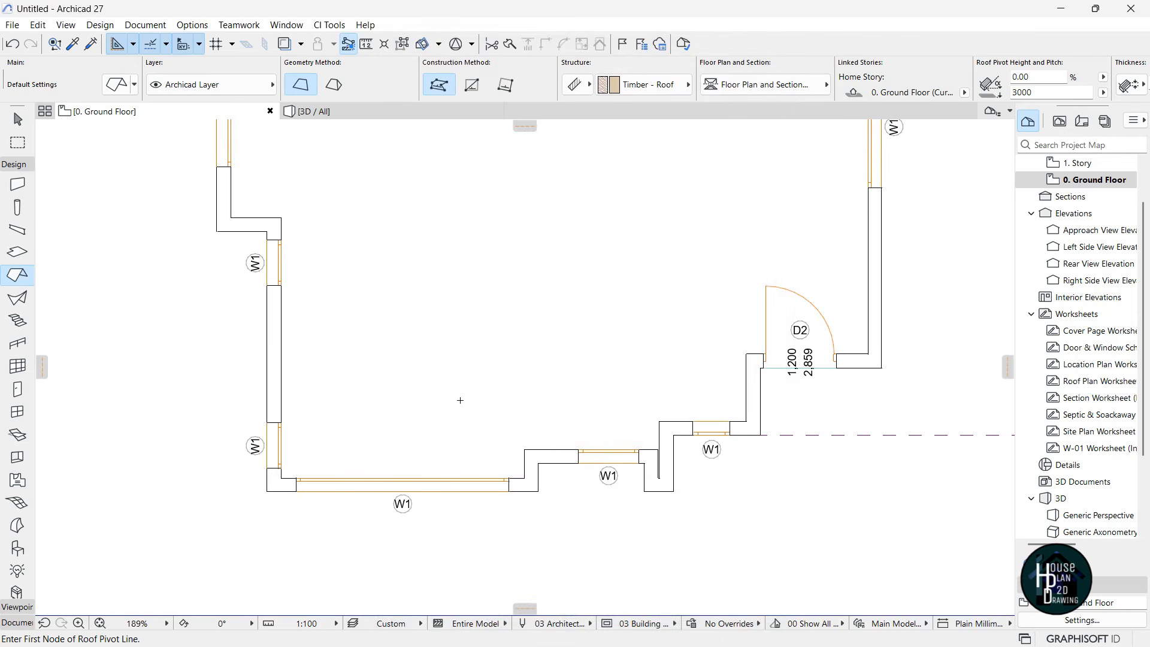
Draw the roof pivot line along the large front window's wall and trace the first roof outline edges from its outer corner to the porch line
click(268, 493)
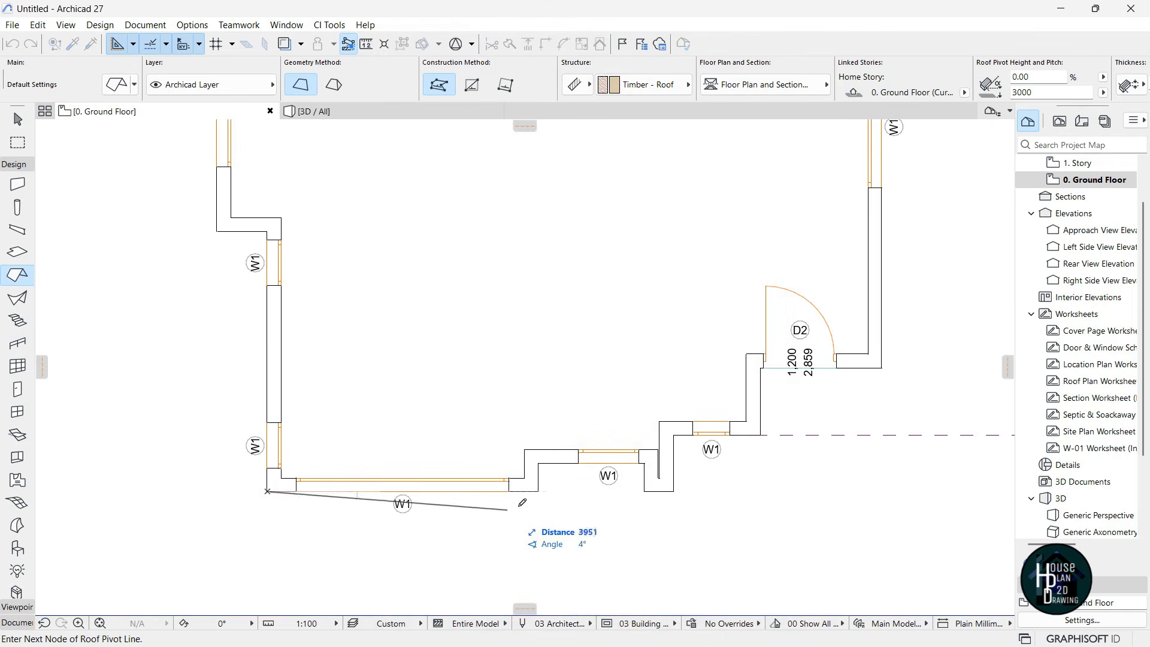
click(538, 492)
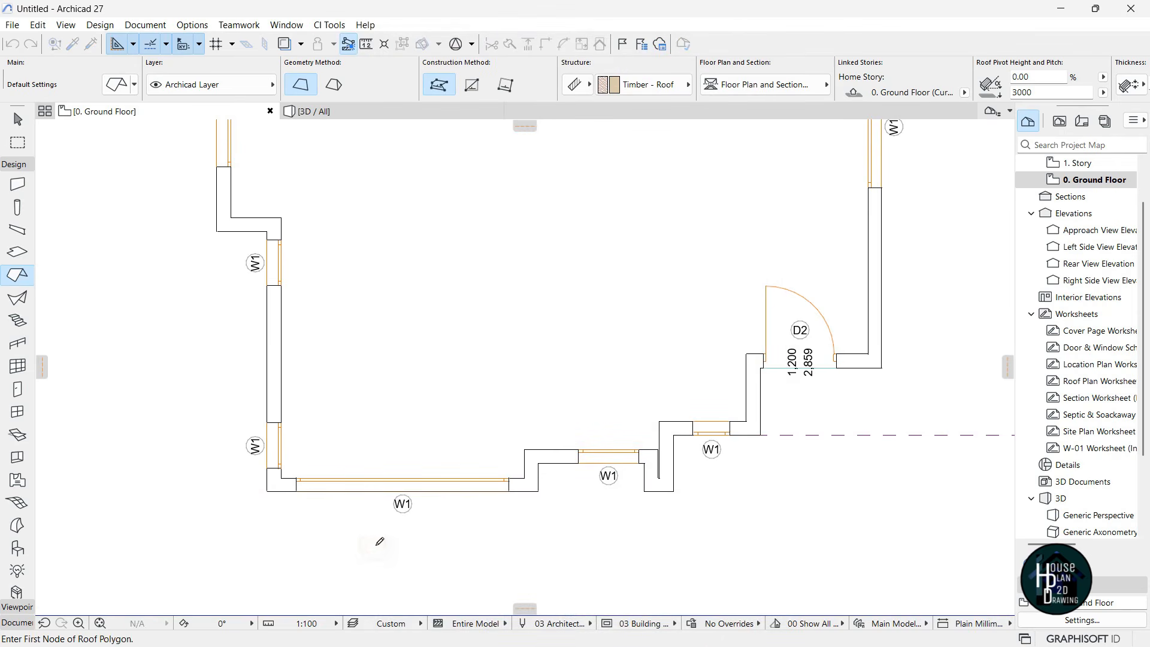
click(268, 492)
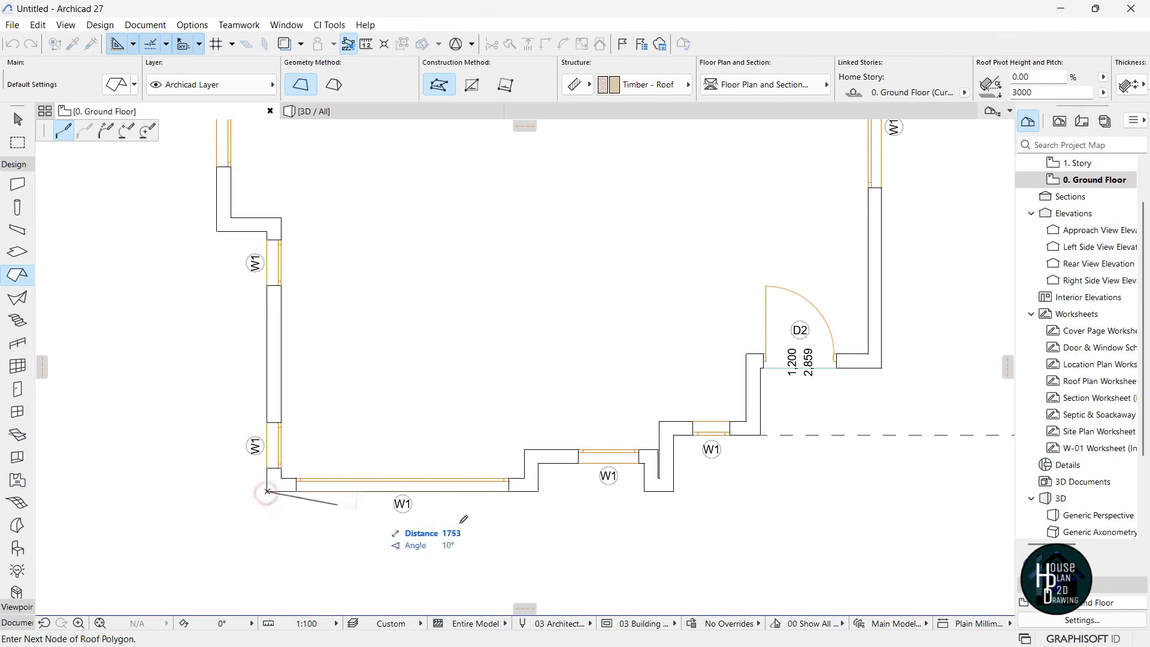
scroll(502, 488, down, 1)
scroll(499, 492, down, 5)
scroll(696, 490, up, 3)
scroll(717, 483, up, 3)
middle_drag(443, 496, 647, 369)
scroll(647, 368, down, 4)
scroll(506, 348, up, 7)
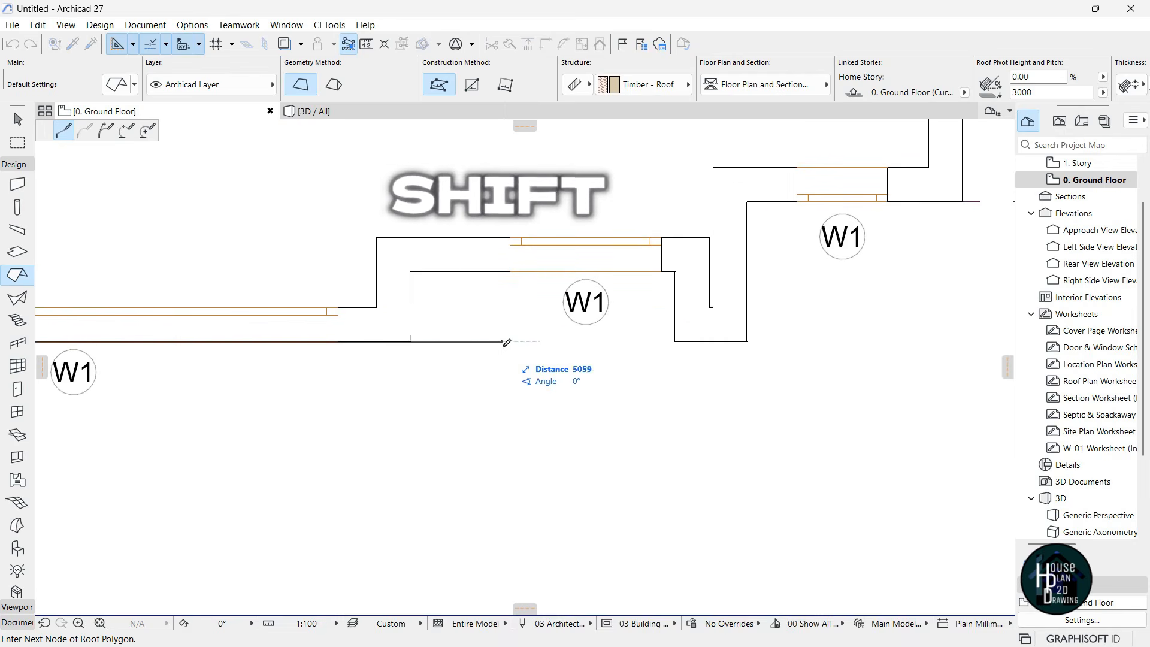
shift+click(508, 342)
scroll(480, 335, down, 3)
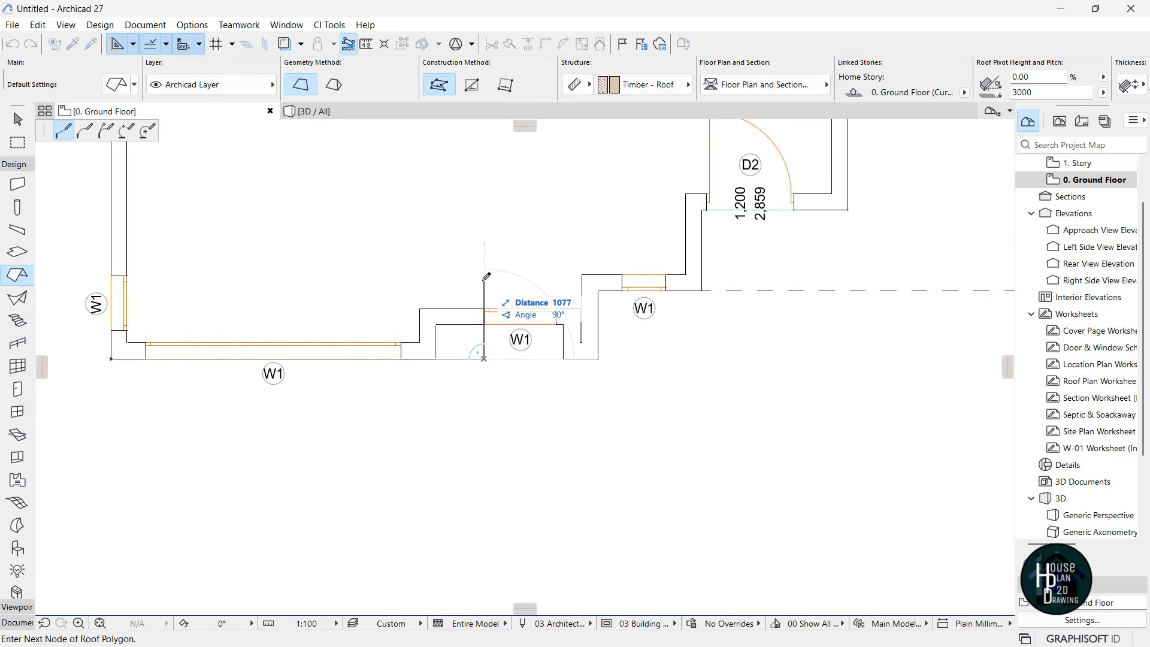
shift+click(599, 293)
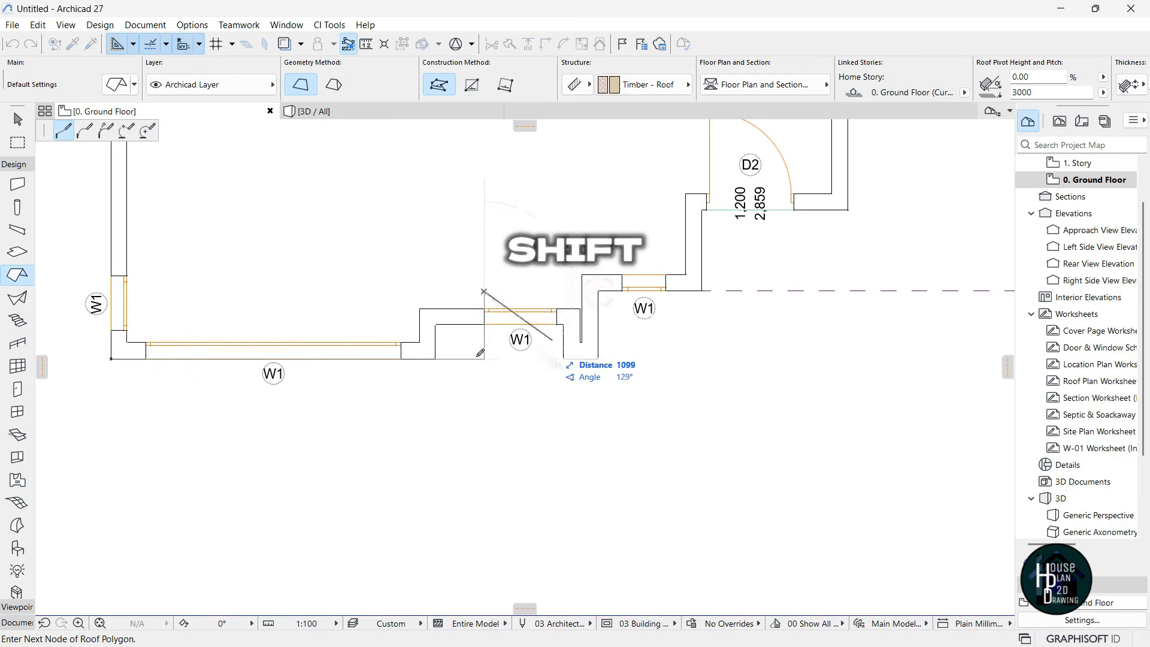
Trace the remaining roof outline around the porch column and outer walls back to the starting corner, and accept its creation on unseen stories
scroll(498, 350, down, 4)
scroll(659, 336, up, 2)
click(651, 335)
scroll(649, 359, down, 5)
scroll(648, 205, up, 5)
click(647, 207)
scroll(756, 221, down, 3)
scroll(497, 214, up, 3)
click(421, 205)
scroll(425, 317, down, 3)
scroll(461, 353, up, 3)
click(460, 360)
click(412, 359)
scroll(419, 336, down, 3)
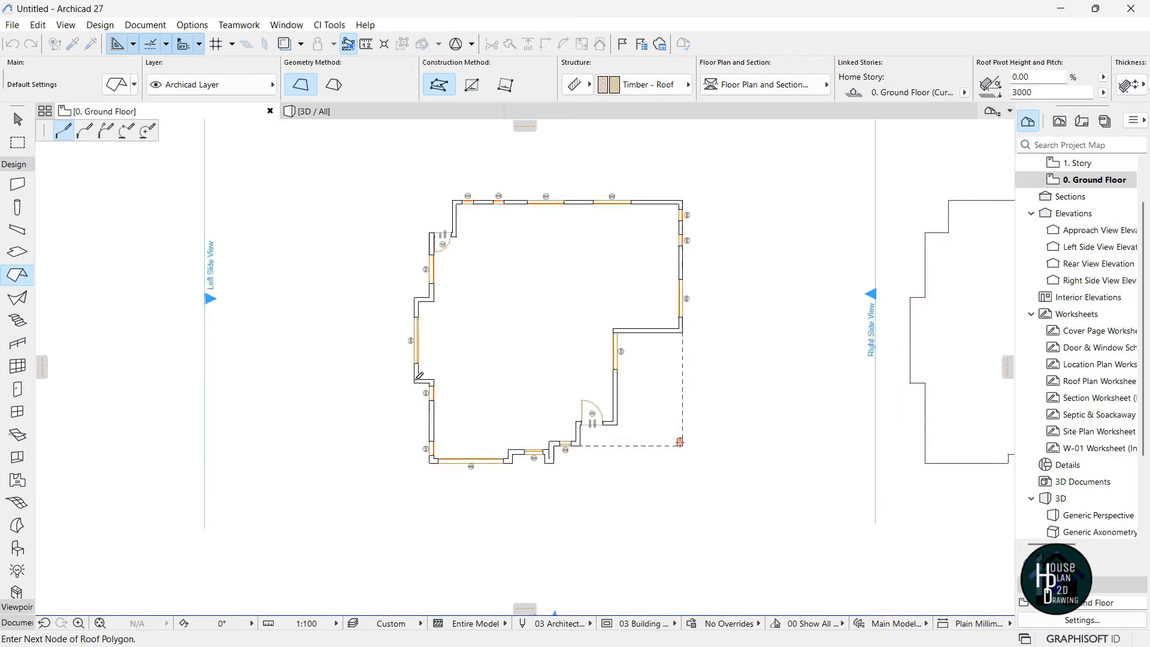
scroll(419, 365, up, 3)
click(415, 377)
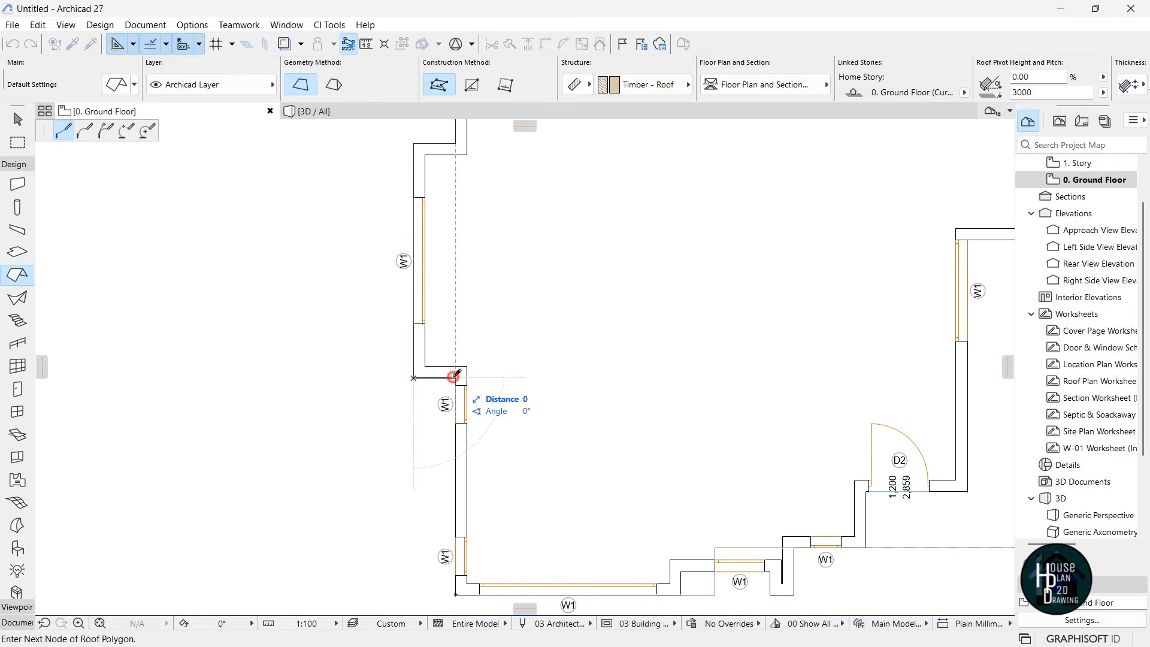
scroll(454, 375, down, 3)
scroll(453, 437, up, 5)
click(456, 437)
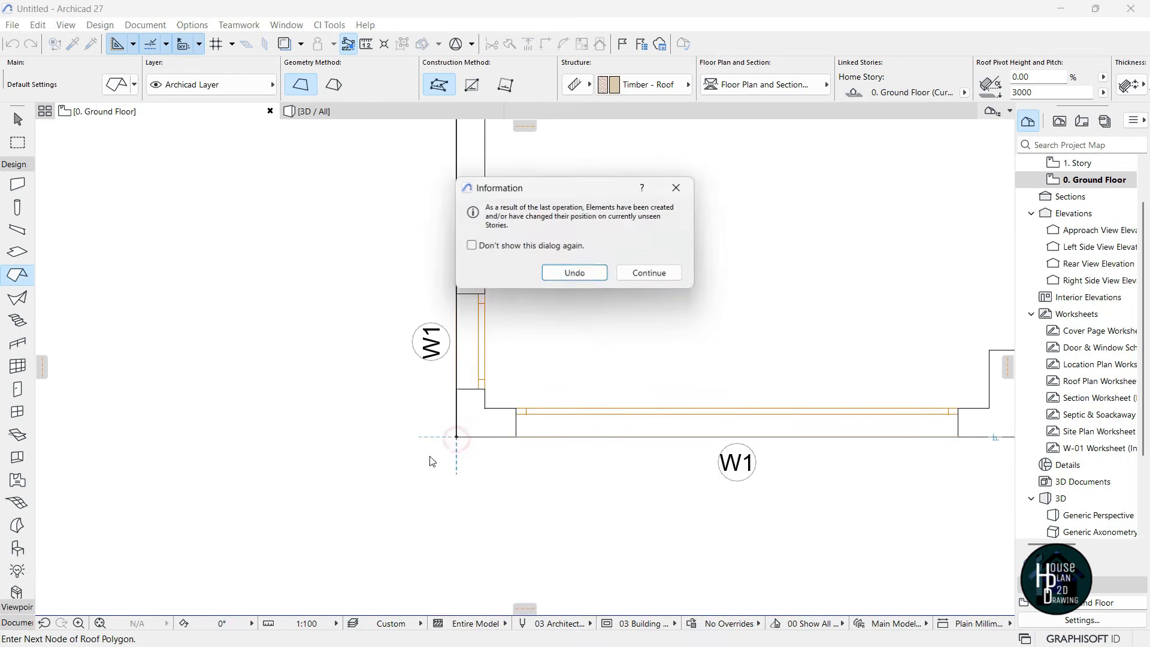
click(649, 273)
scroll(567, 341, down, 5)
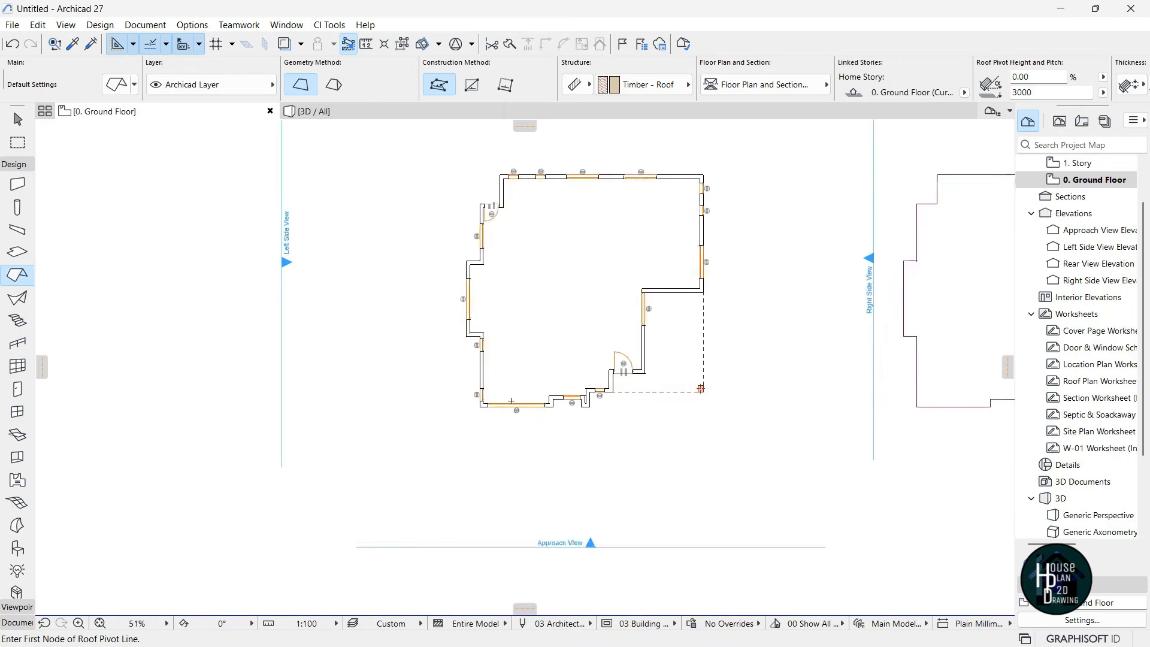
In the 3D view, set the thickness of the new flat roof to 300
key(Escape)
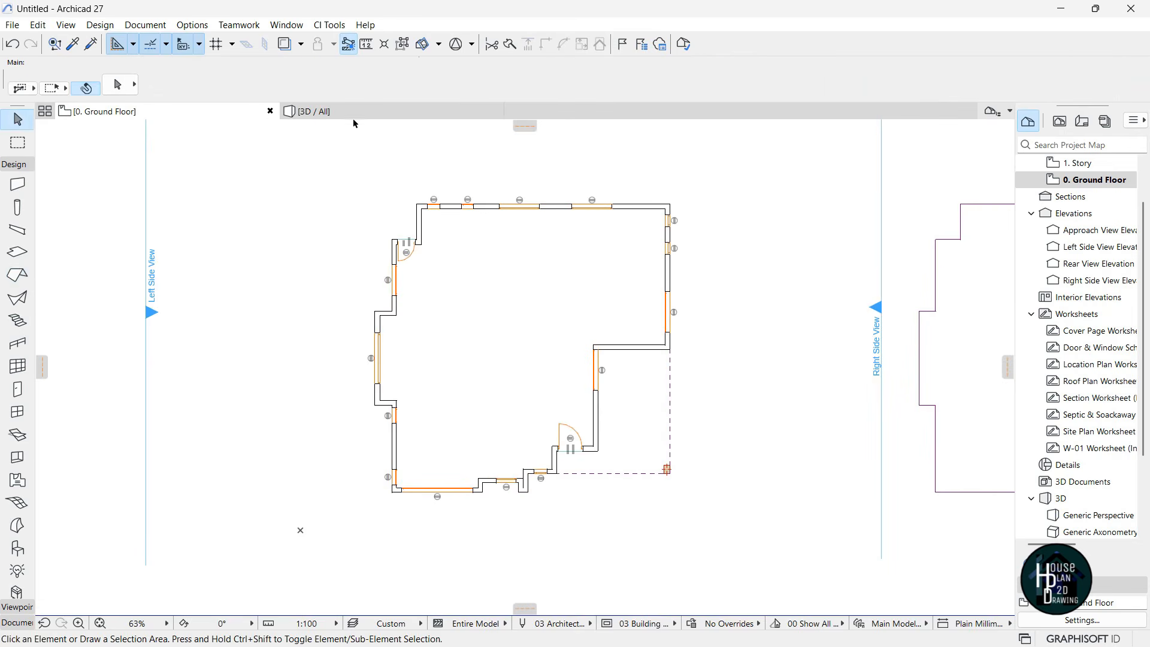
click(336, 112)
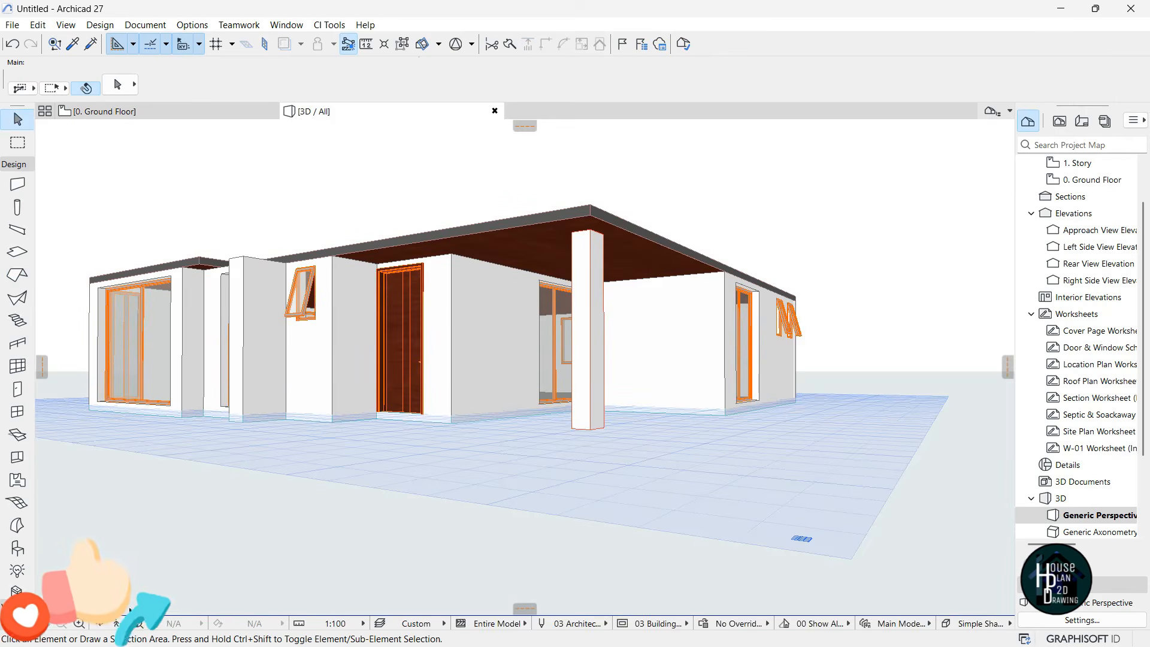
shift+middle_drag(760, 248, 732, 288)
click(593, 270)
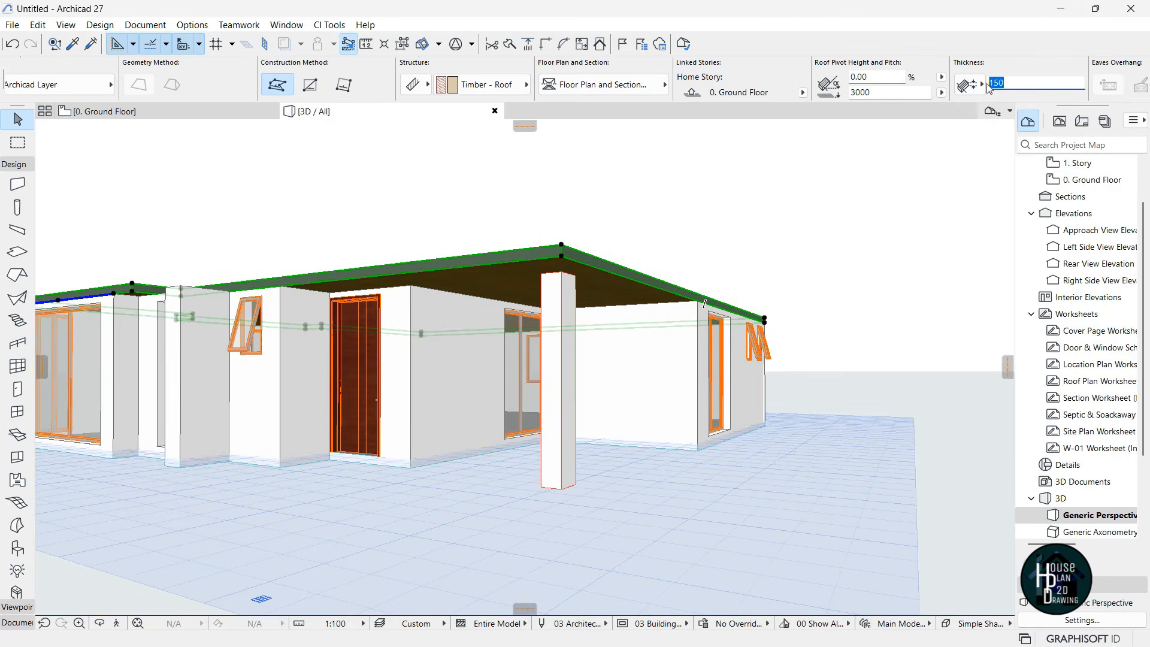
text(300)
key(Return)
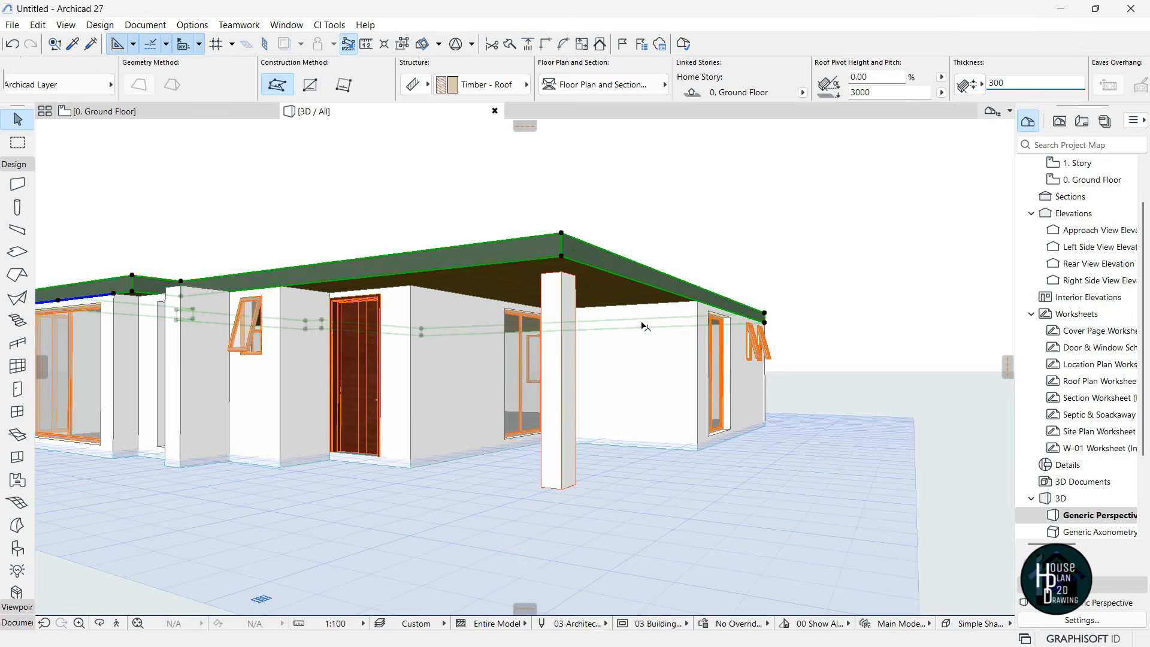
key(Escape)
Offset all edges of the roof outward to form an overhang beyond the walls and porch column
click(116, 623)
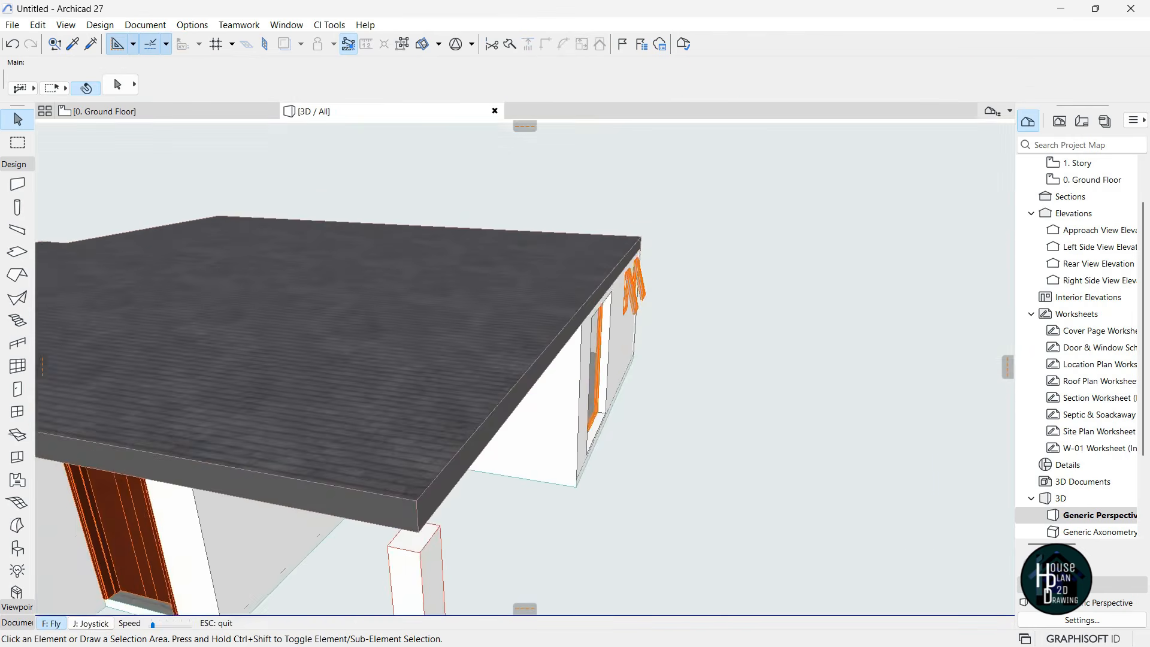
key(Down)
key(Right)
key(Escape)
click(526, 371)
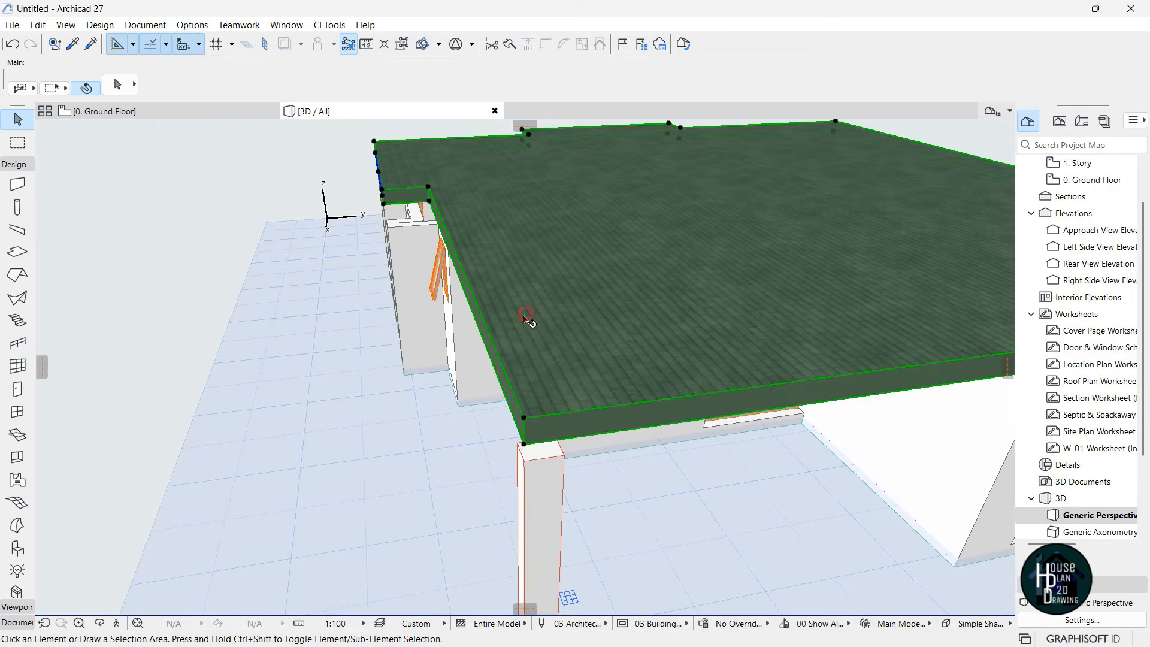
click(507, 377)
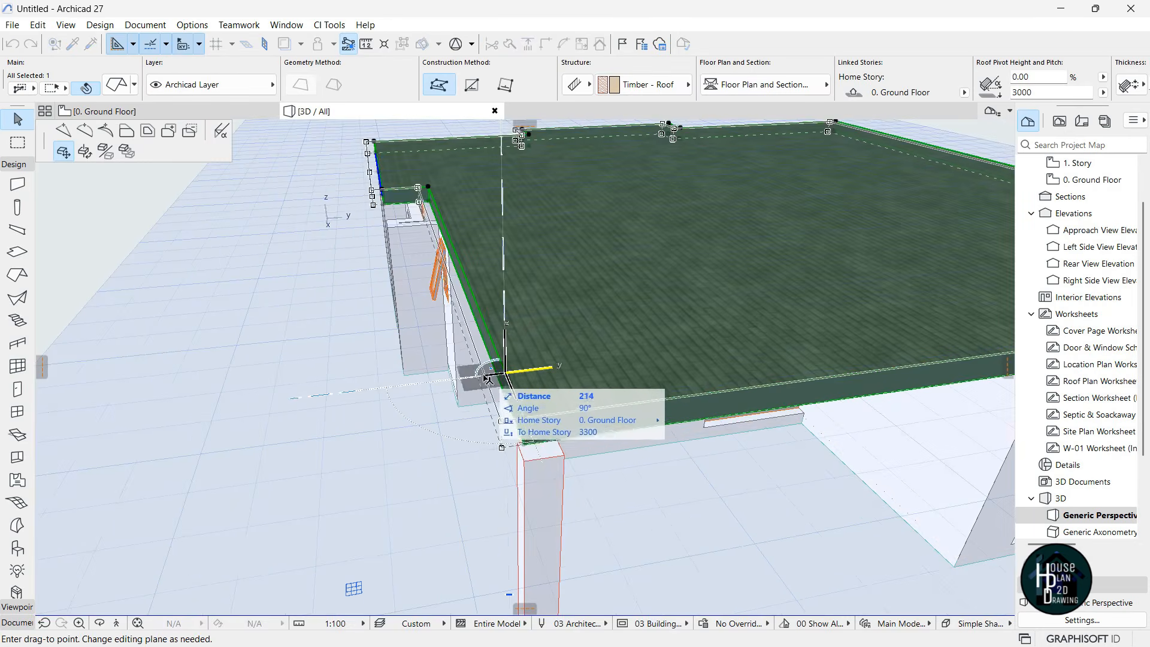
click(148, 133)
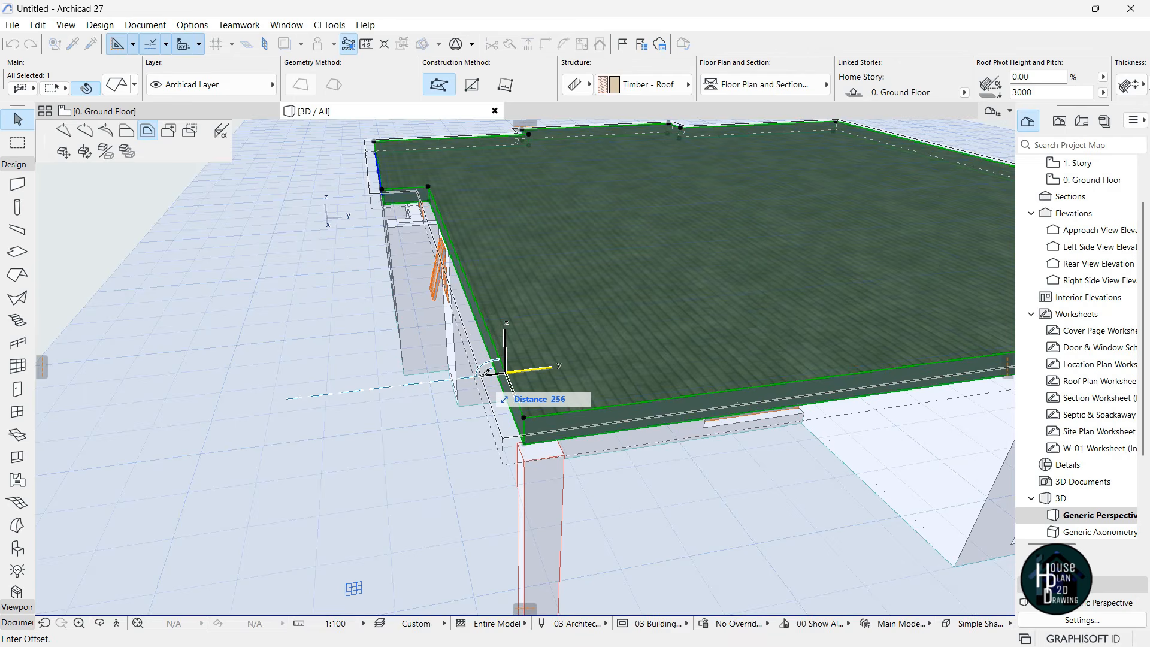
key(Return)
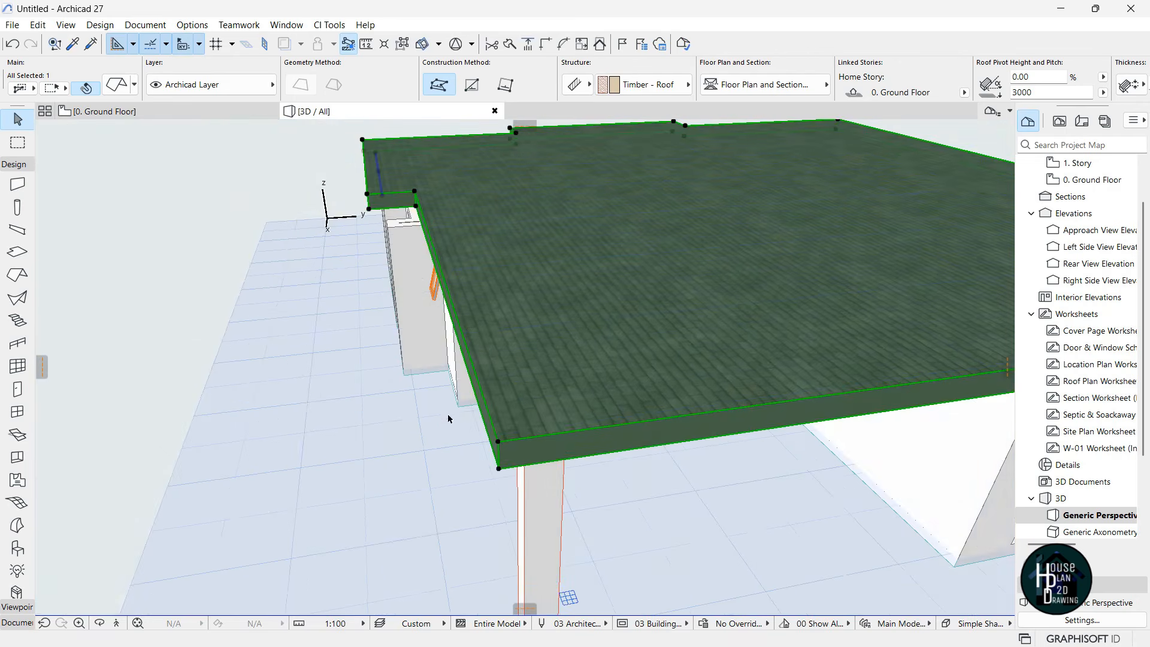
Fly around the house to examine the roof overhang along the front wall and over the porch
click(117, 623)
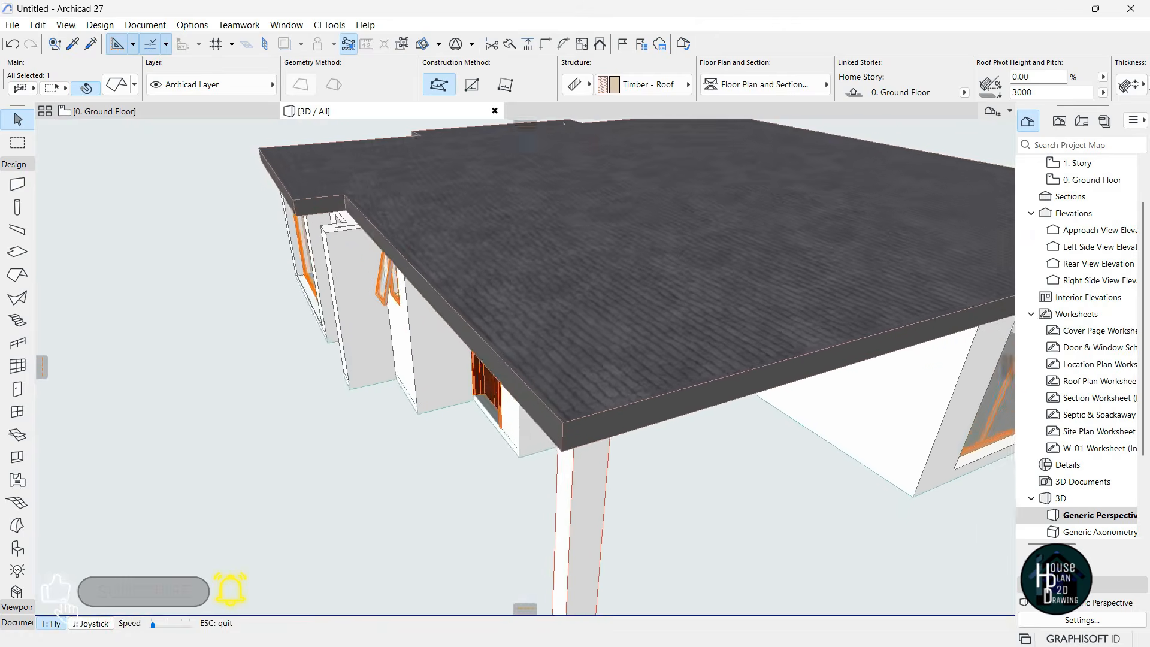
key(Left)
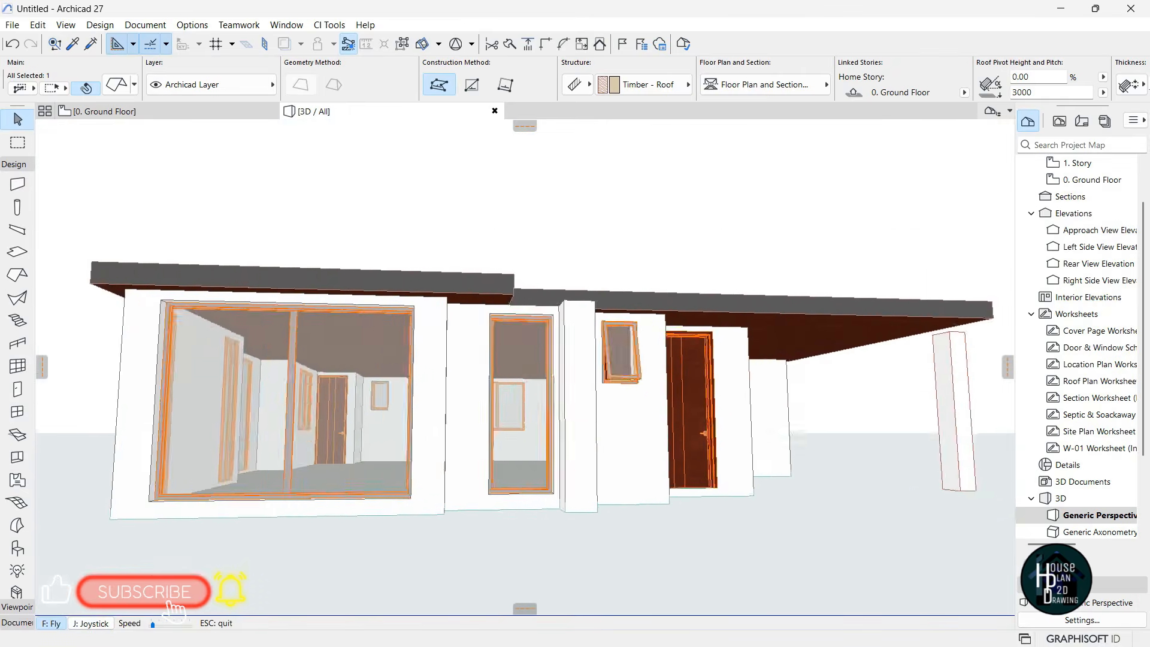
key(Left)
key(Up)
key(Right)
key(Left)
key(Down)
key(Up)
key(Up)
key(Escape)
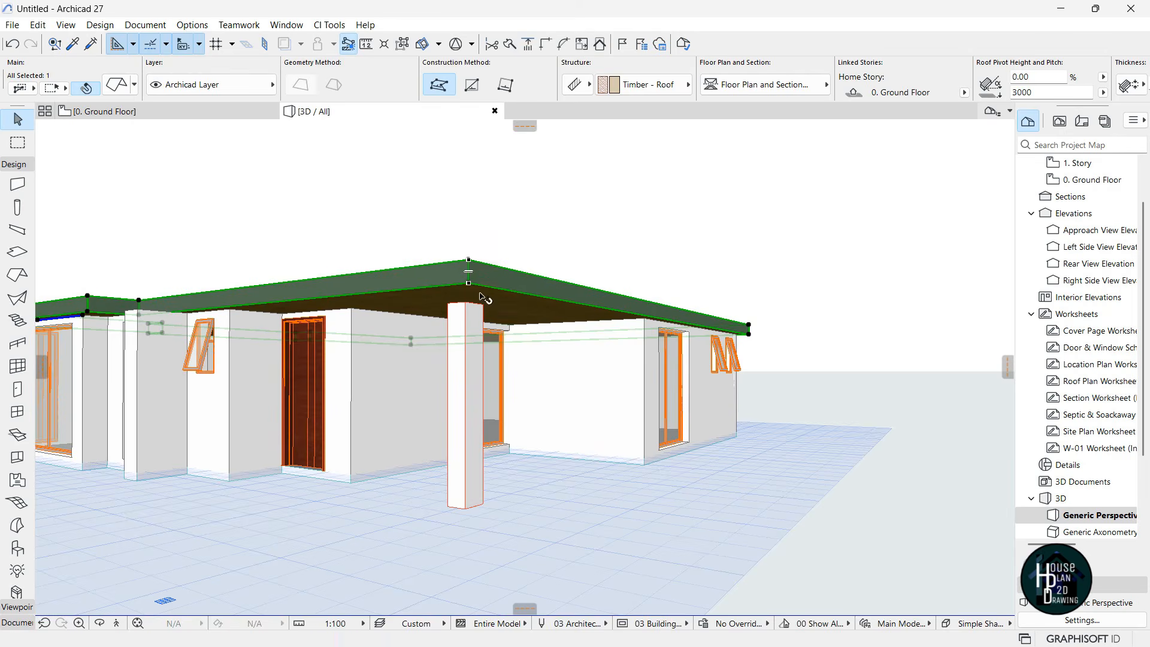
Stack a copy of the roof directly on top of the original and offset the copy's edges outward by 50
key(ctrl+shift+d)
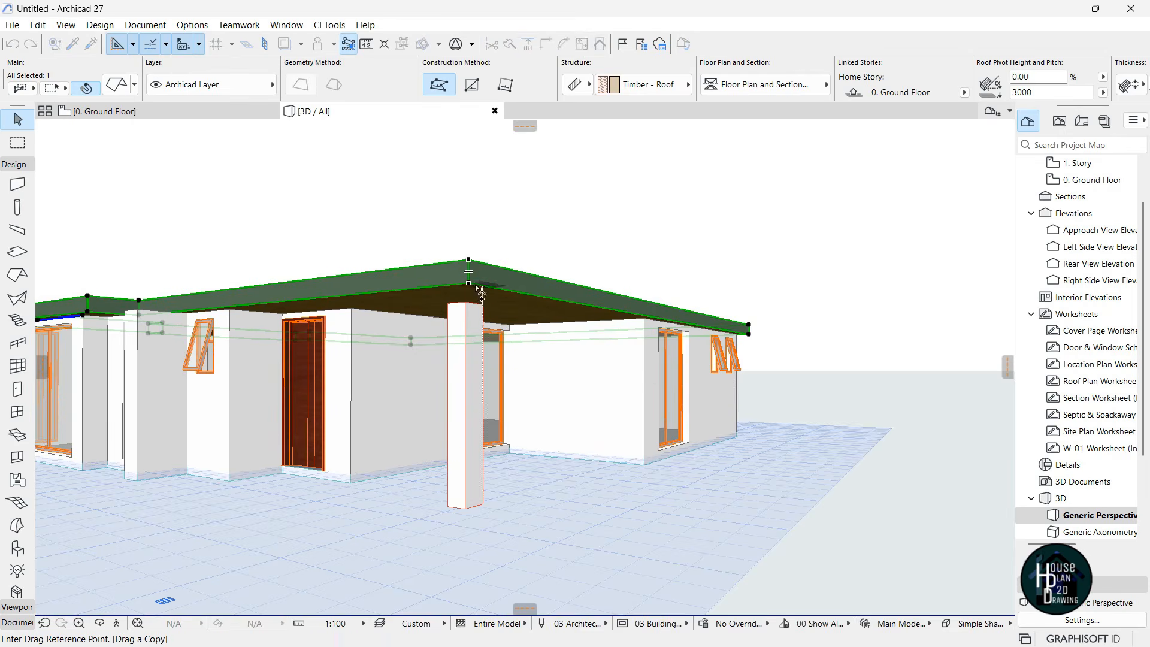
click(468, 283)
click(468, 260)
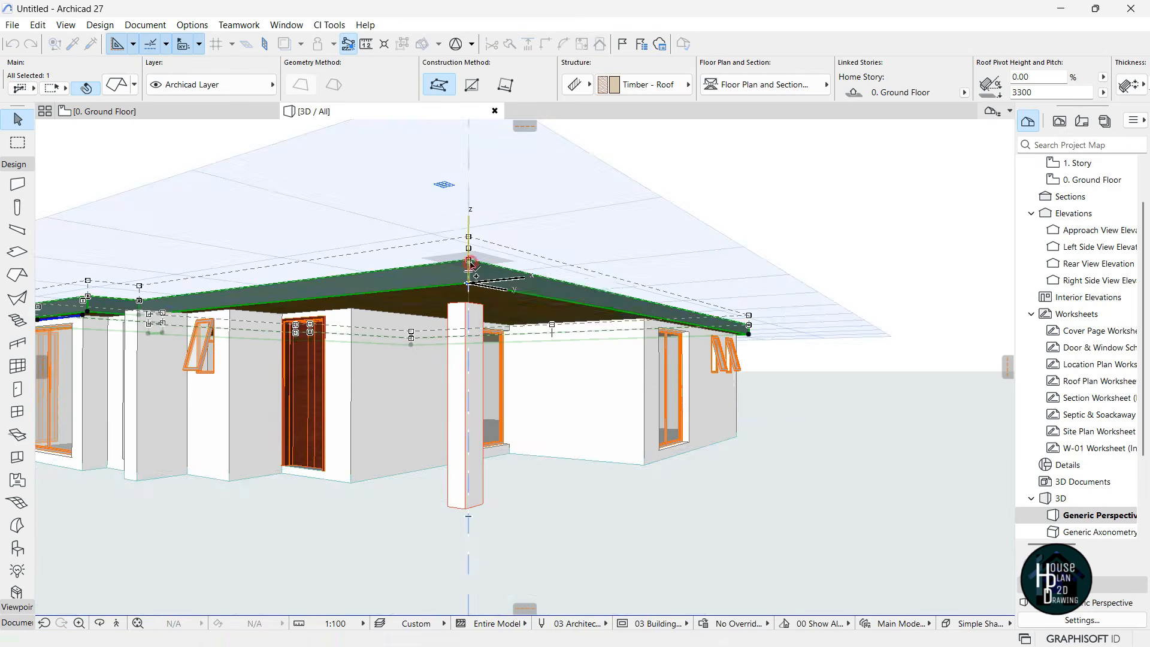
click(620, 283)
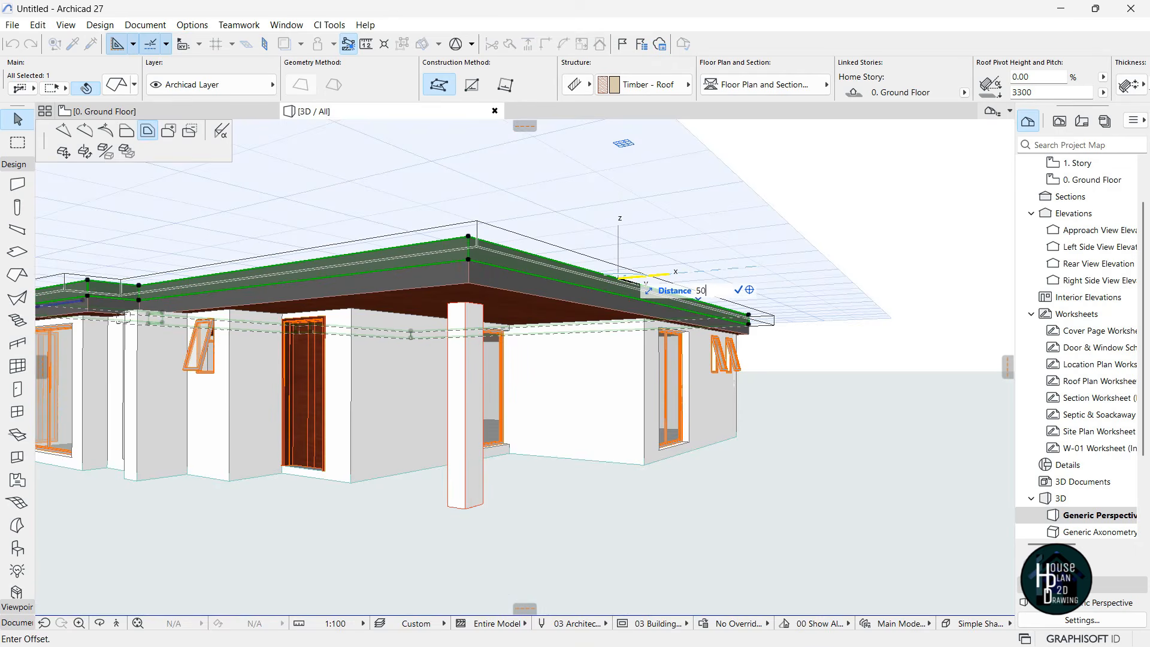
key(Return)
Reduce the thickness of the upper roof copy to make a thin top layer
click(469, 236)
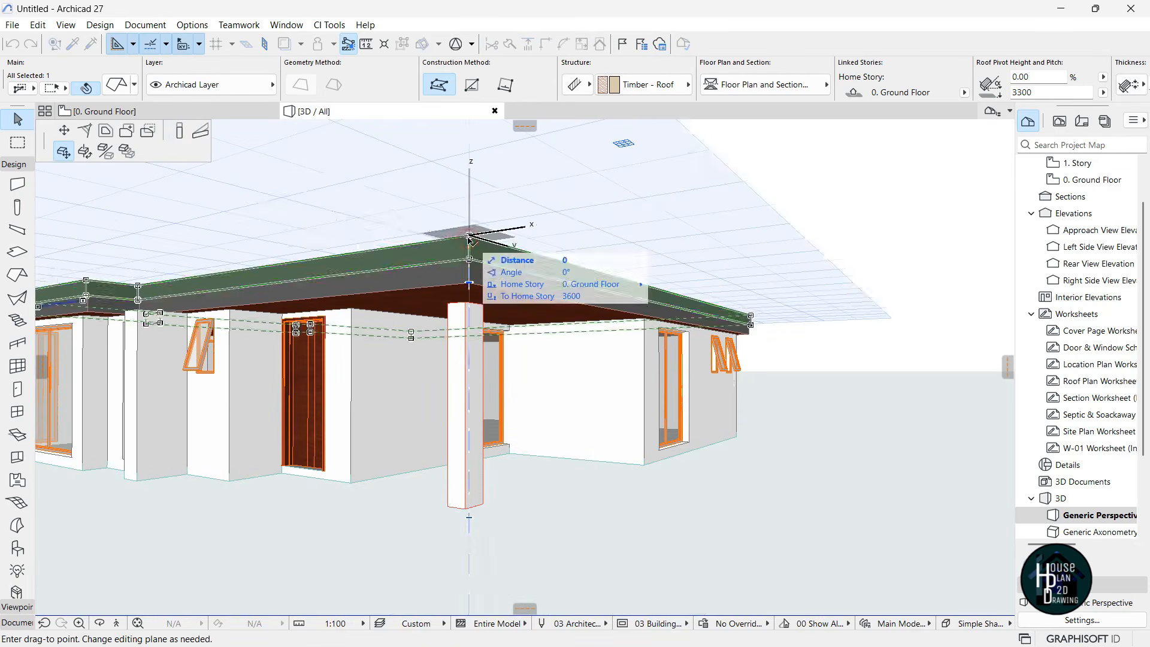
click(180, 133)
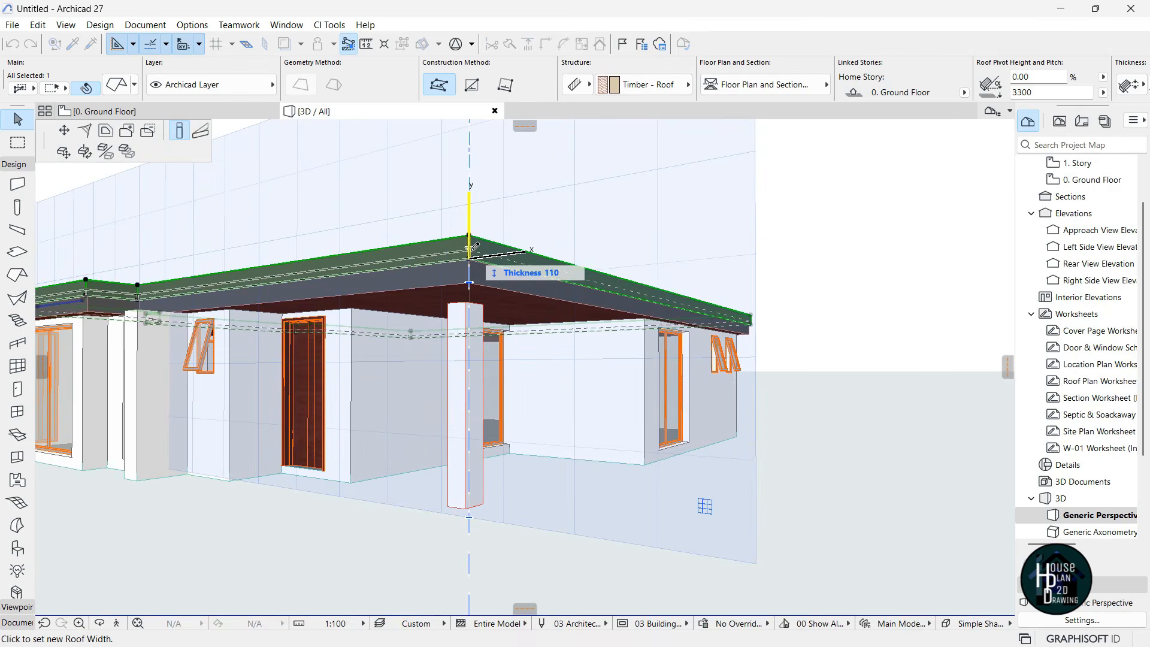
key(Return)
key(Escape)
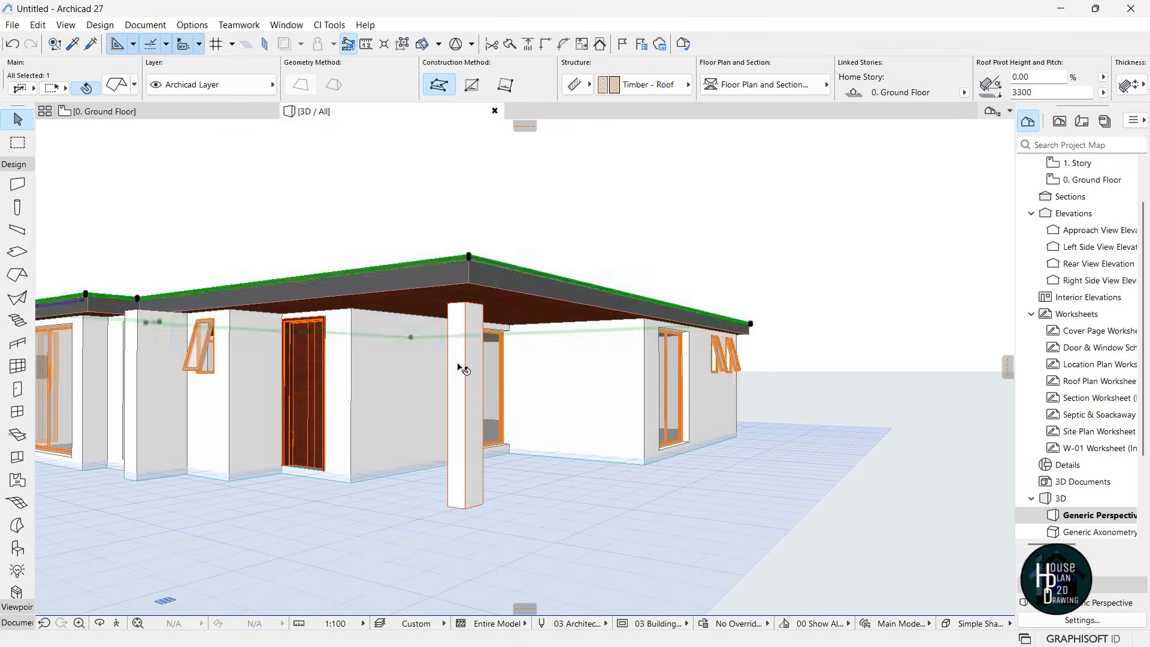
Fly around the house to examine the two-layer roof from the large-window side and the porch side
click(114, 623)
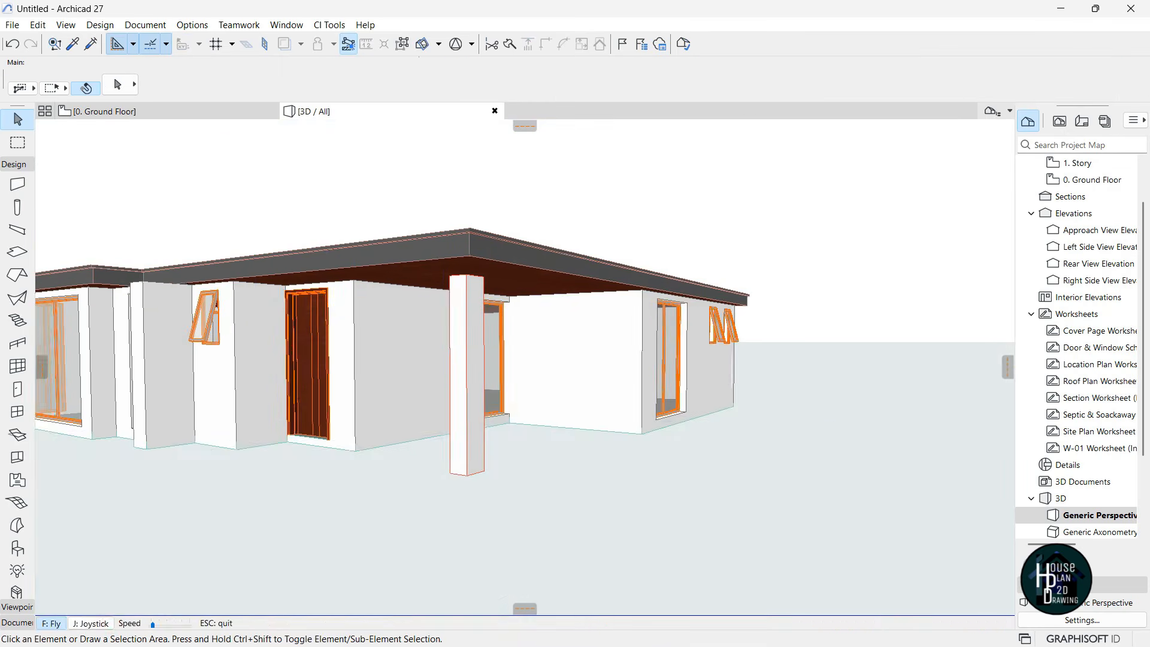
key(Down)
key(Left)
key(Left)
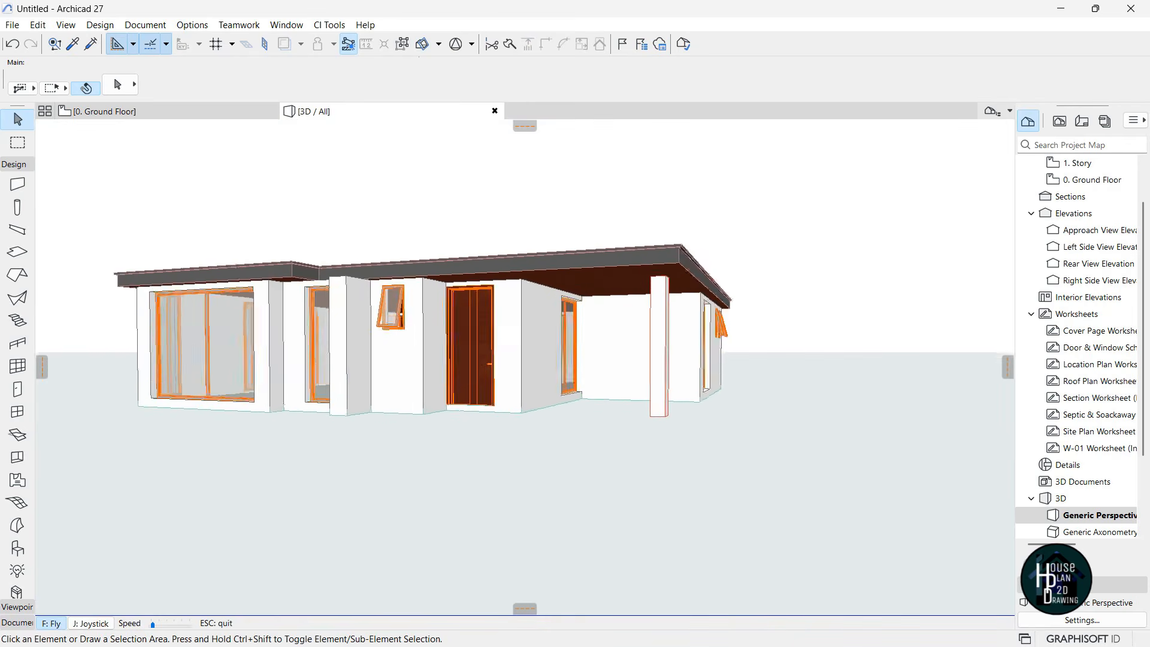
key(Left)
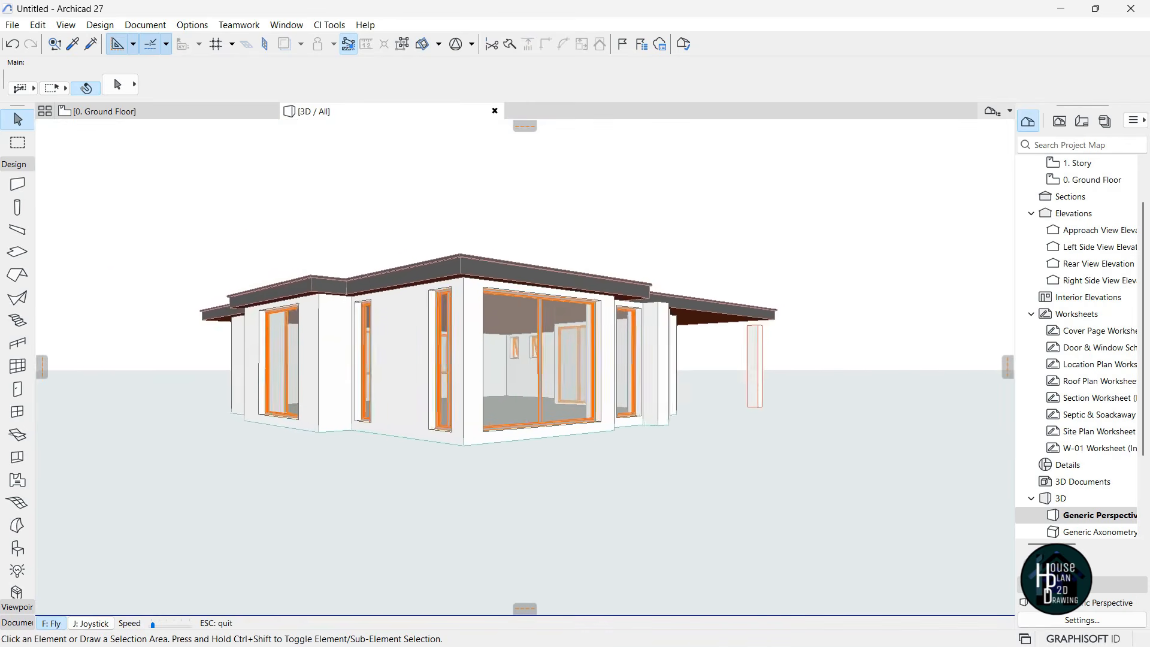
key(Right)
key(Up)
key(Right)
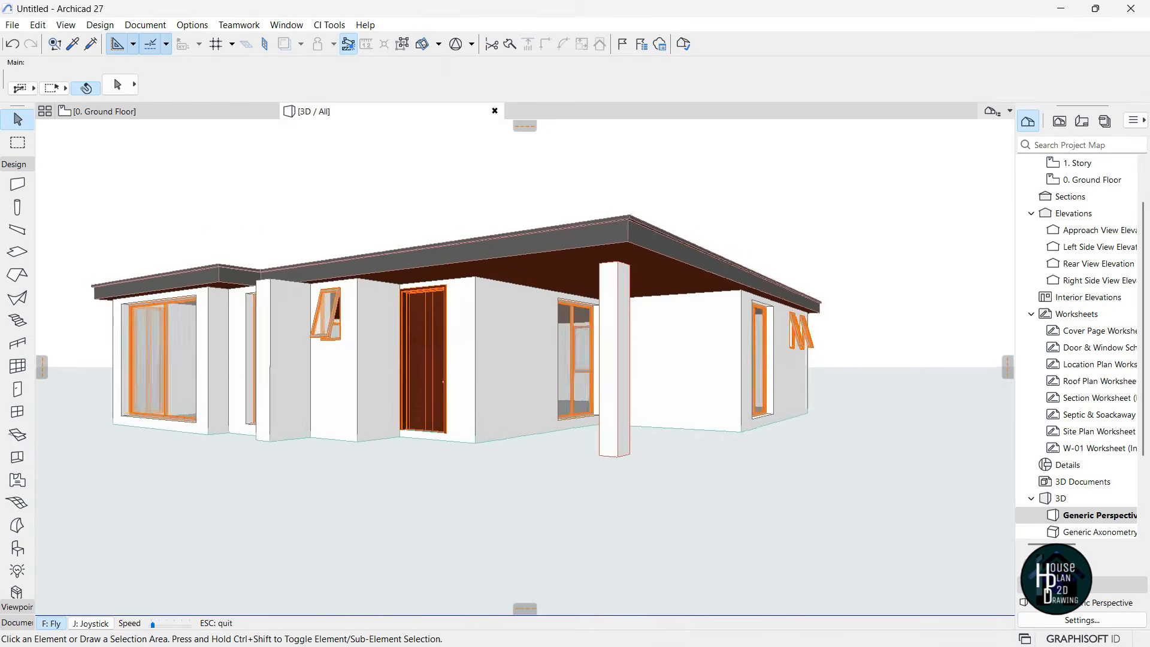
Suspend element grouping so the ground floor walls of the house can be selected individually
key(Down)
key(Left)
key(Up)
key(Up)
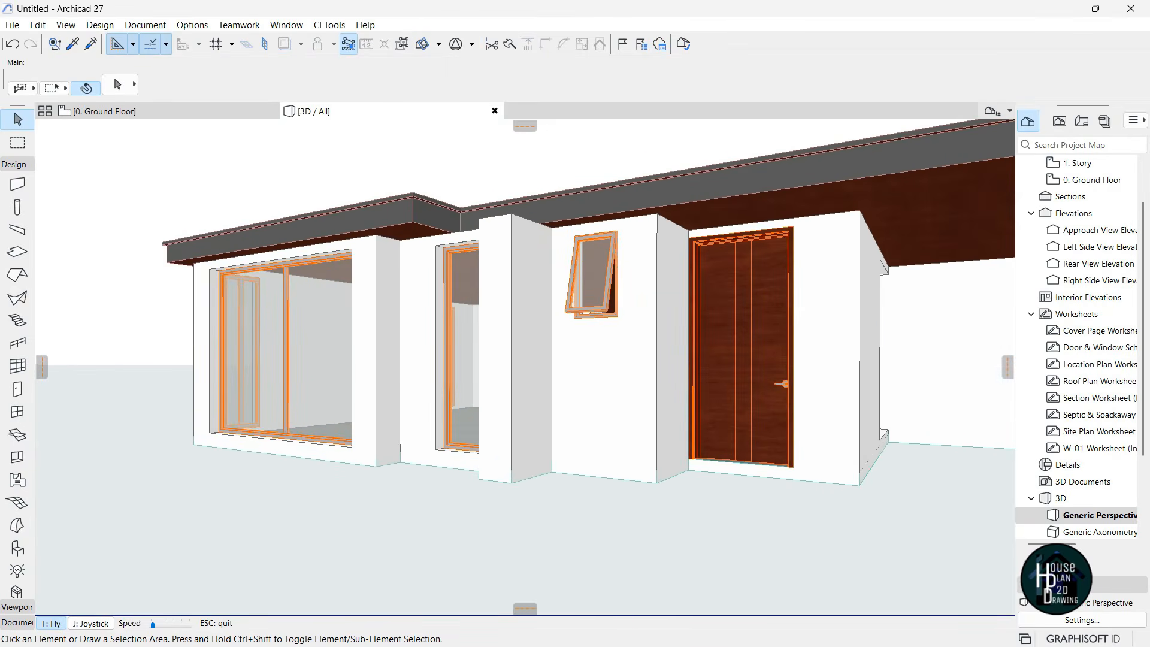
key(Escape)
key(ctrl+a)
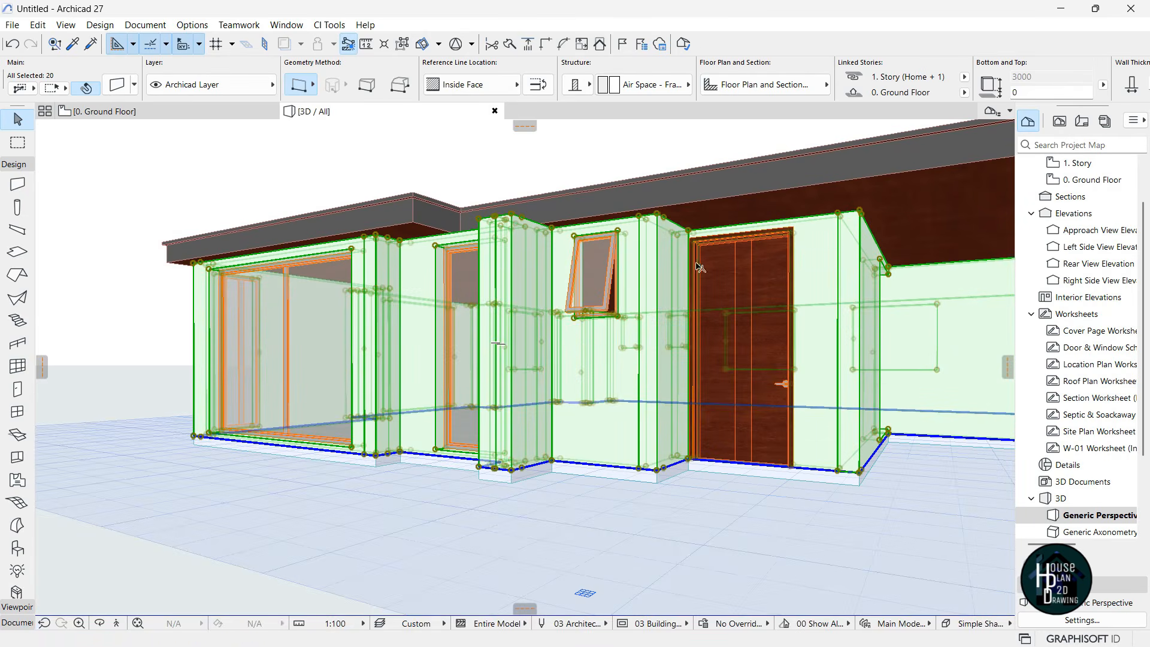
click(403, 45)
click(507, 145)
click(502, 354)
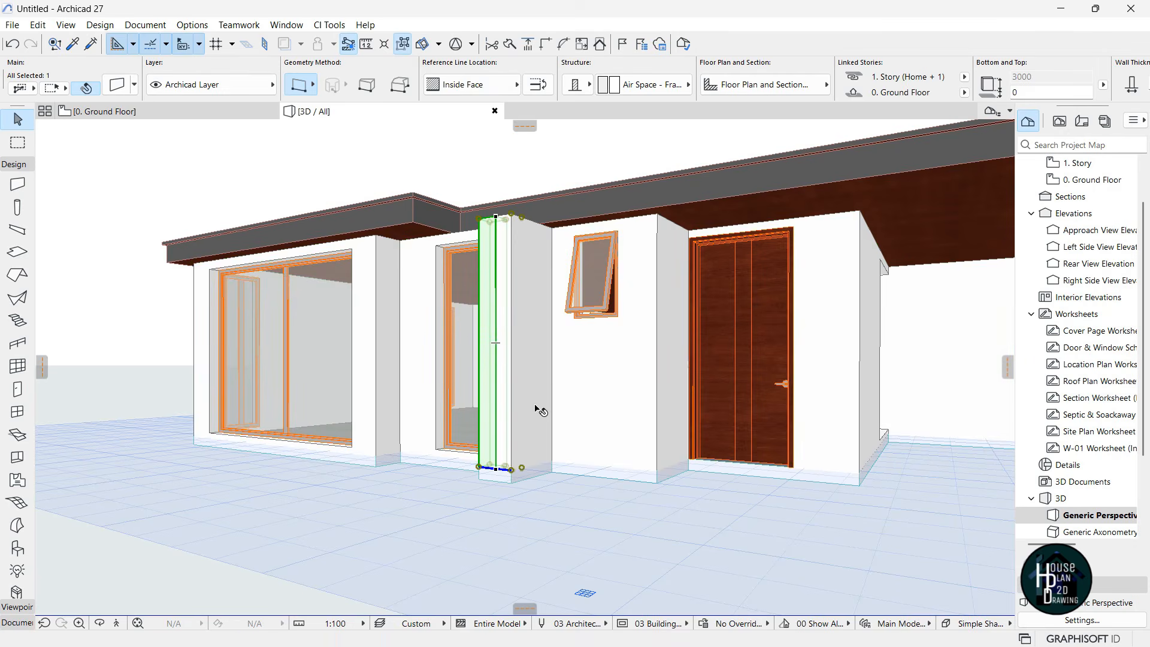
click(530, 141)
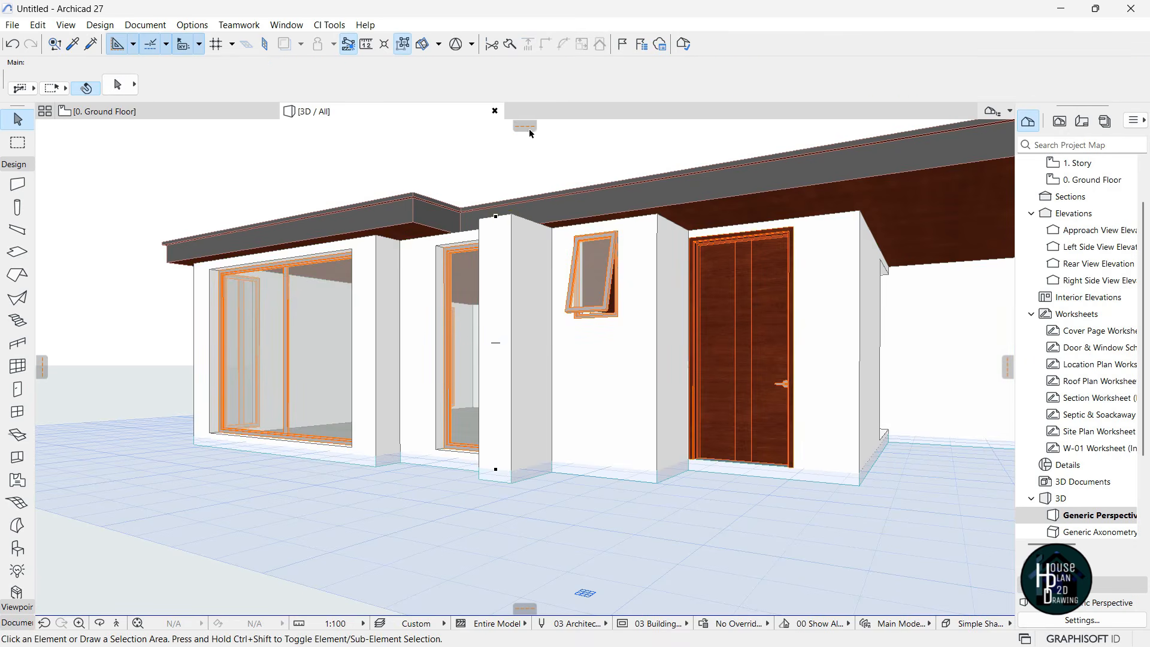
Raise the two projecting front walls between the tall window and the small window to a height of 4500
click(539, 376)
shift+click(491, 408)
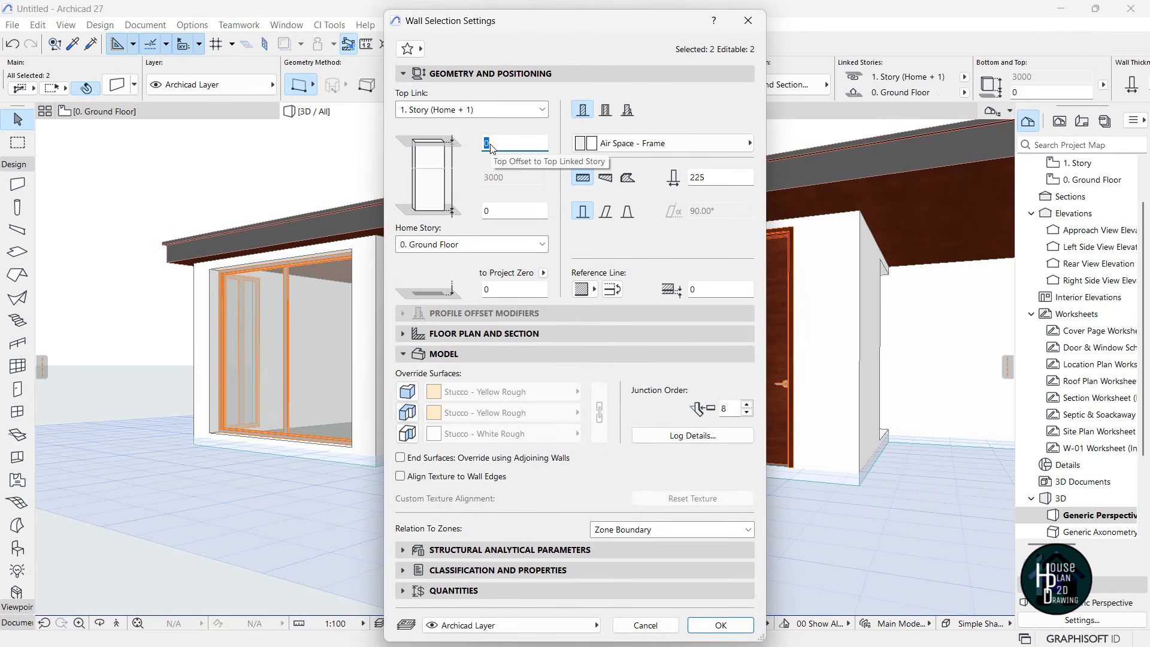
key(Return)
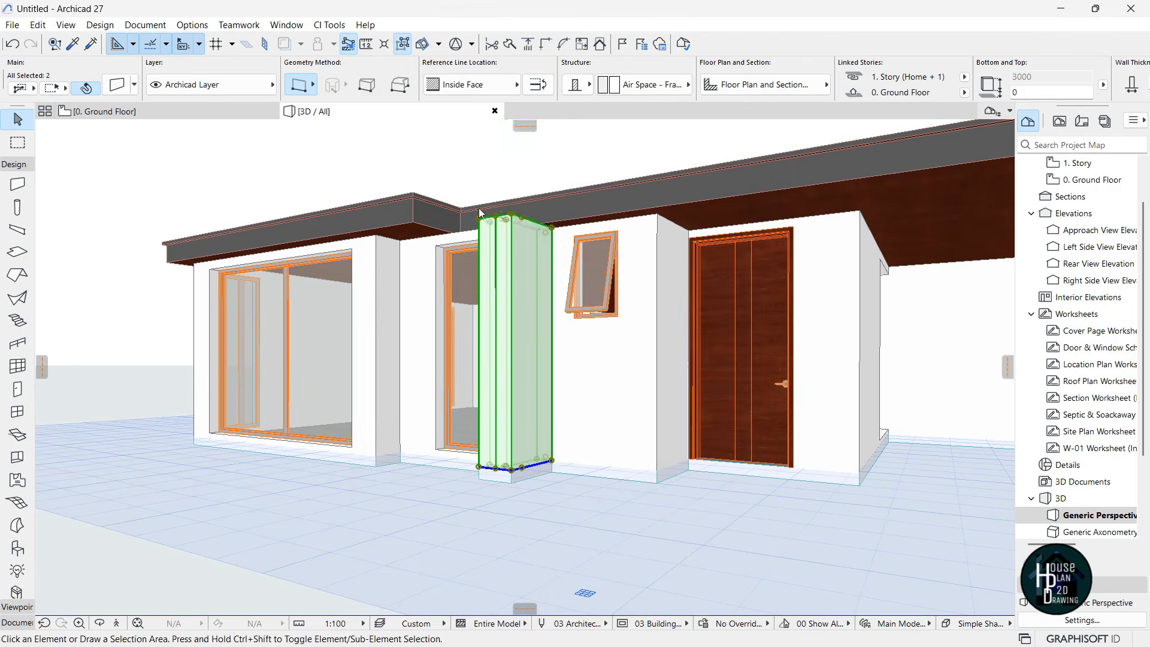
click(118, 627)
key(Down)
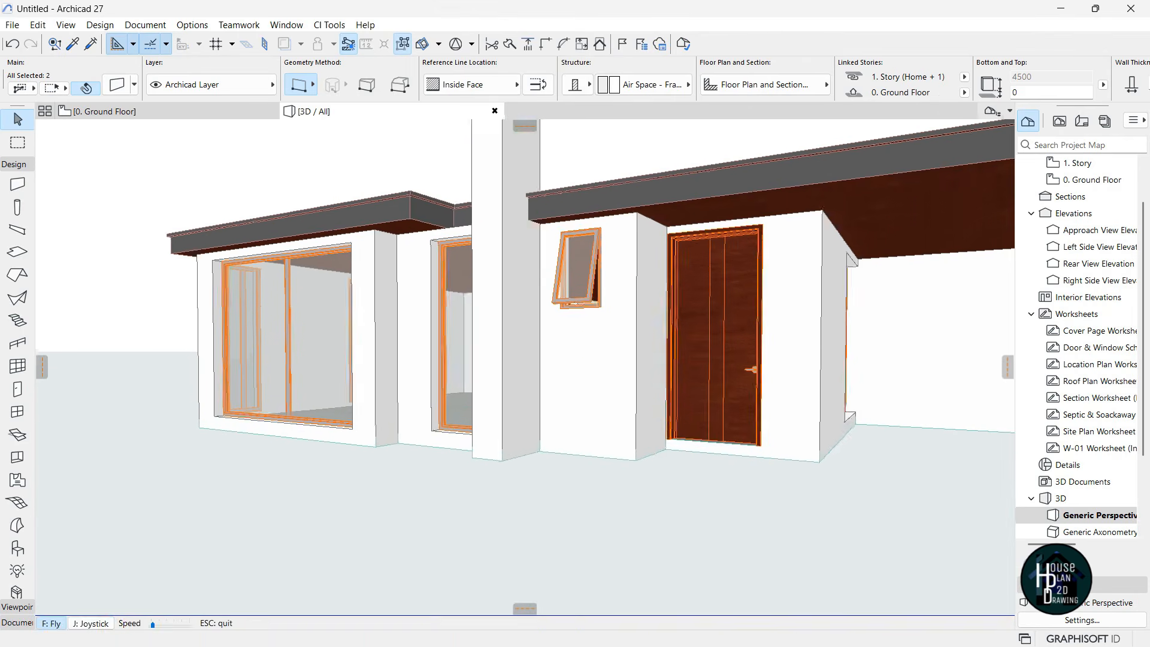
key(Up)
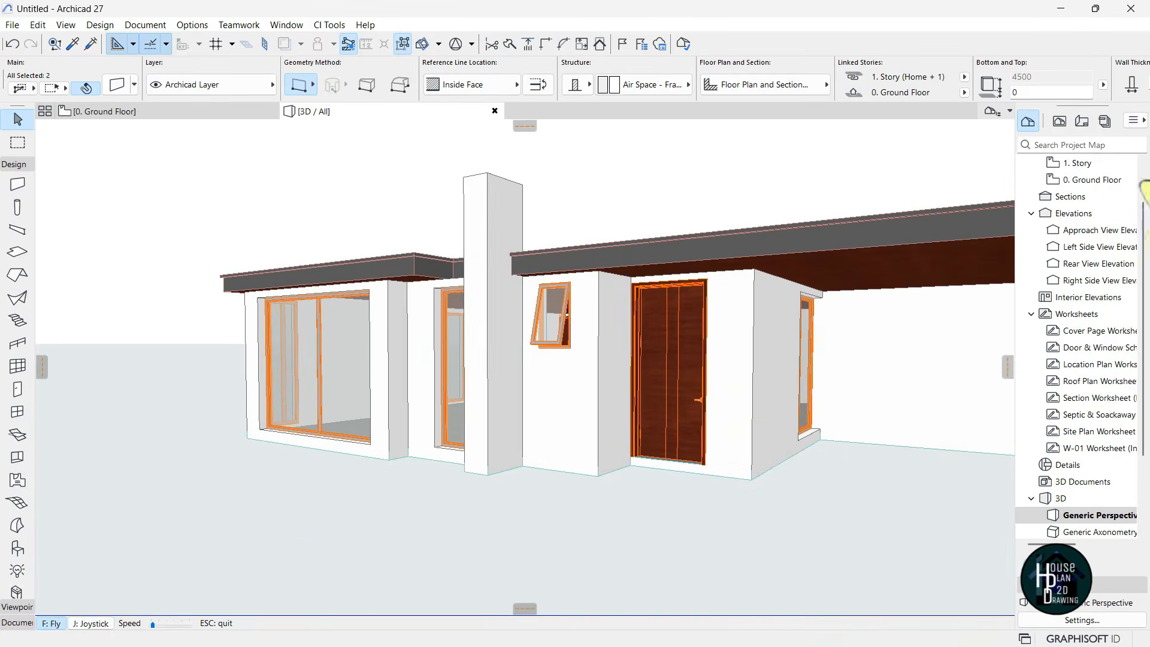
key(Escape)
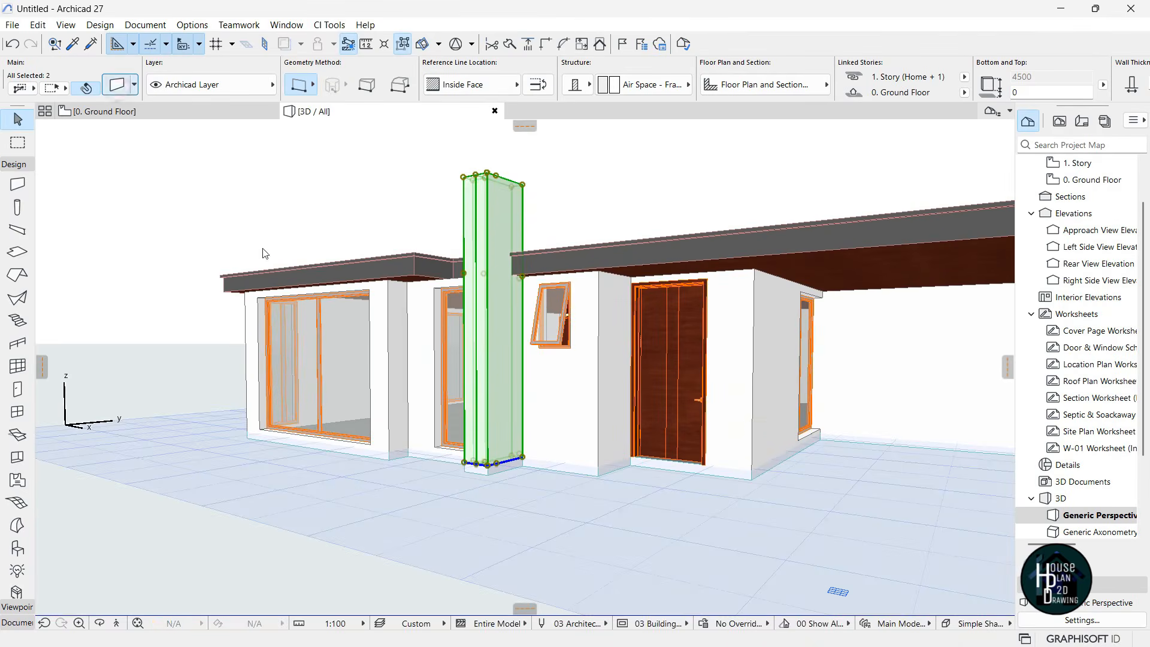
Set the height of the two projecting front walls to 4200 by lowering their top offset
double_click(474, 214)
key(BackSpace)
text(2)
key(Return)
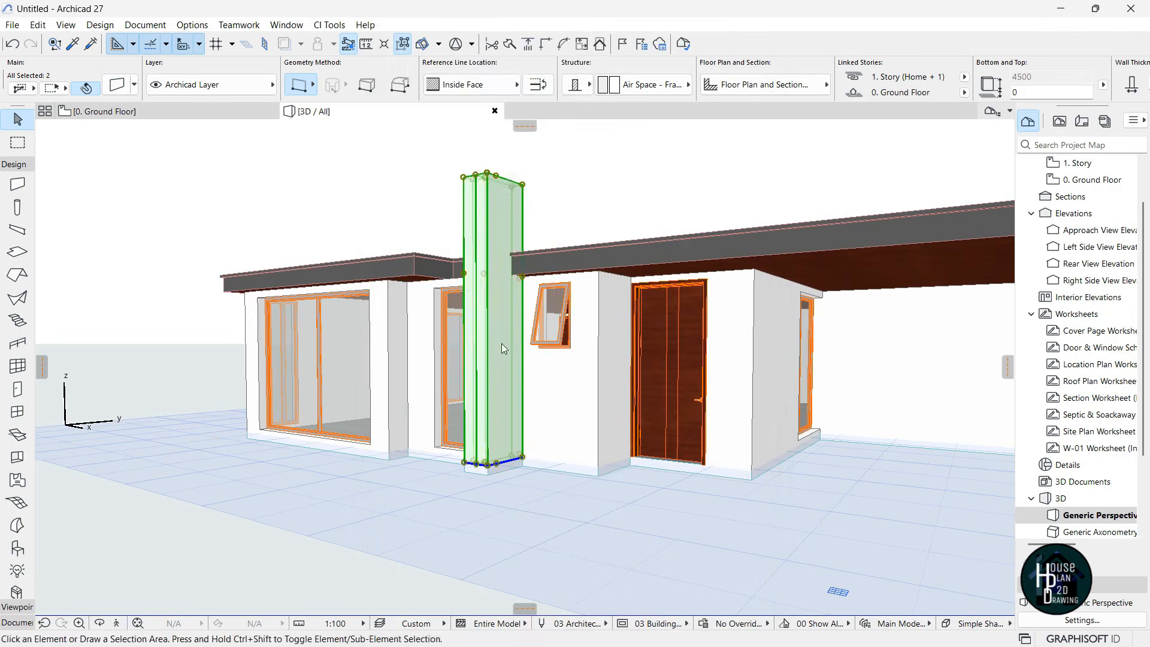
Fly up over the roof to examine where the two raised front walls pass through its edge
click(119, 627)
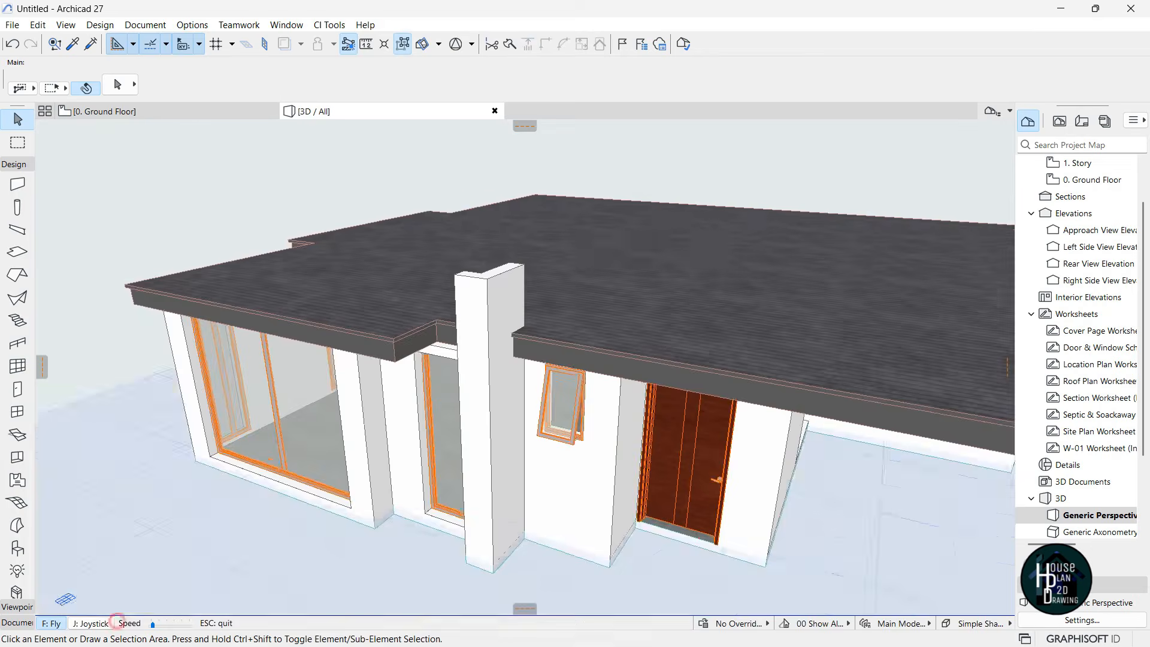
key(Left)
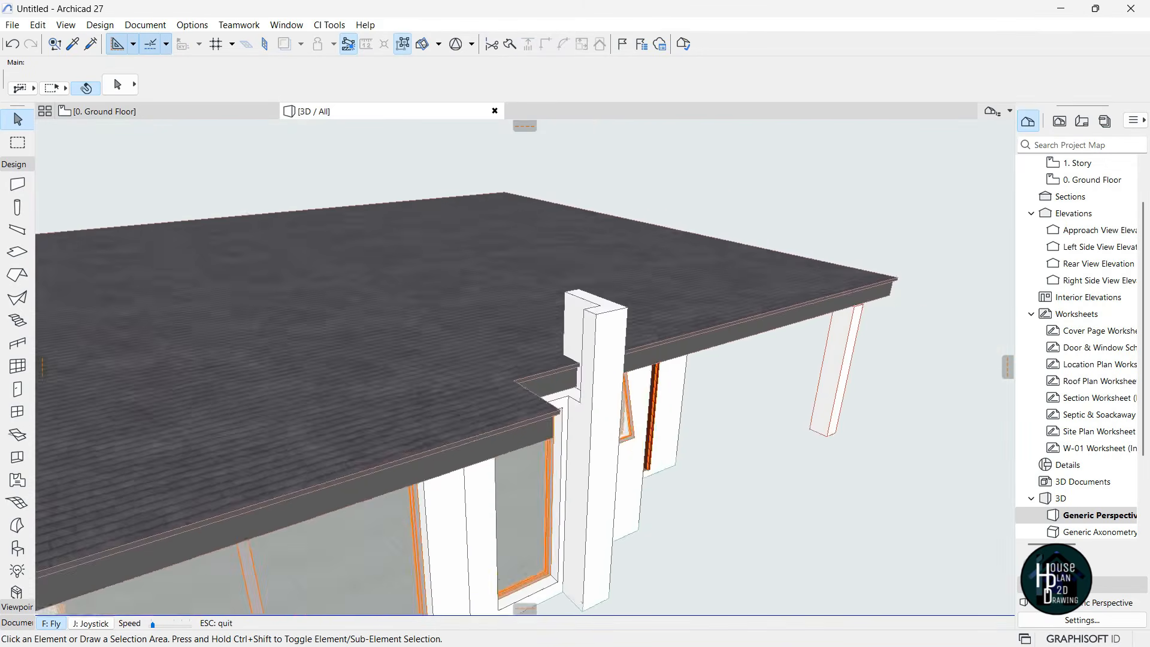
key(Up)
key(Left)
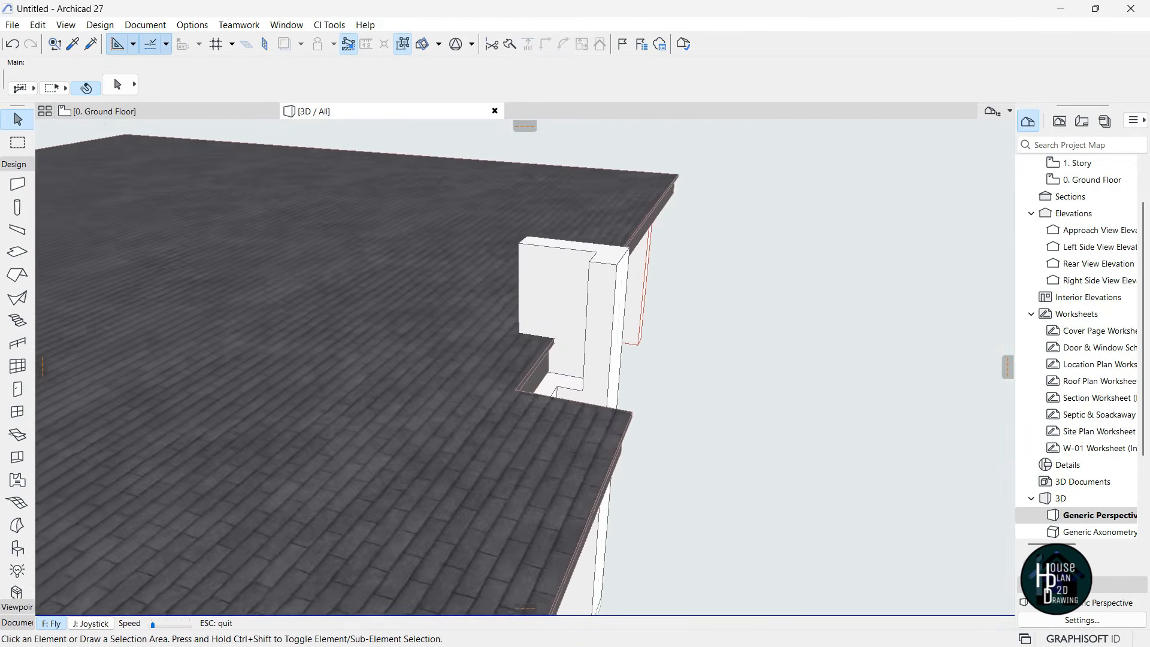
key(Left)
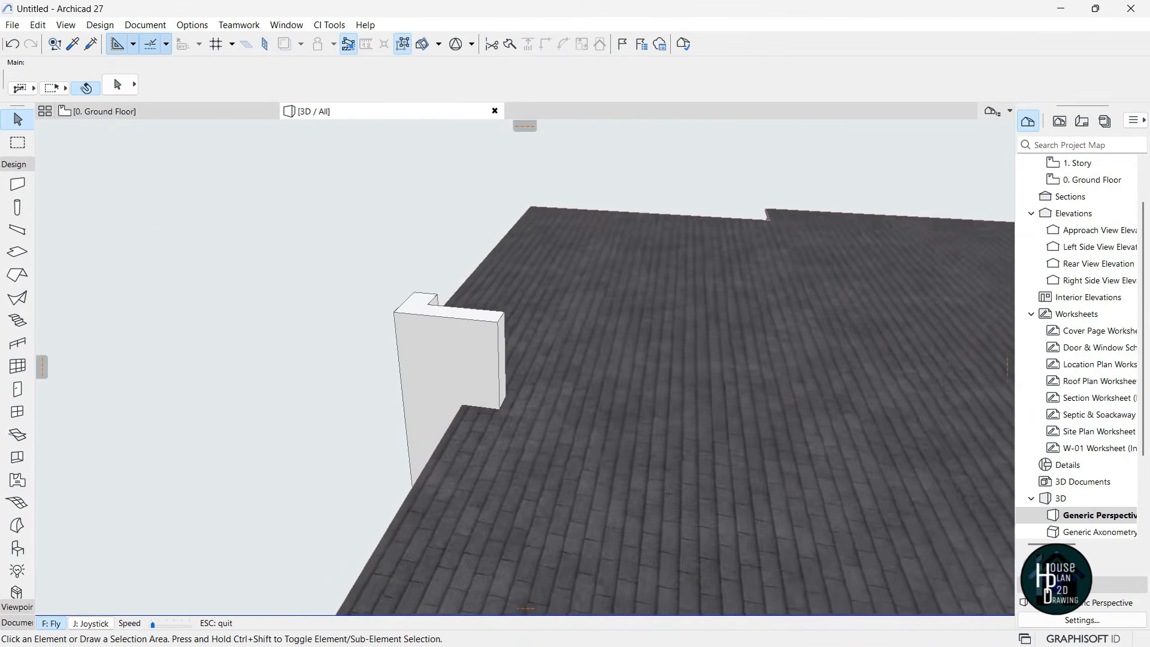
key(Escape)
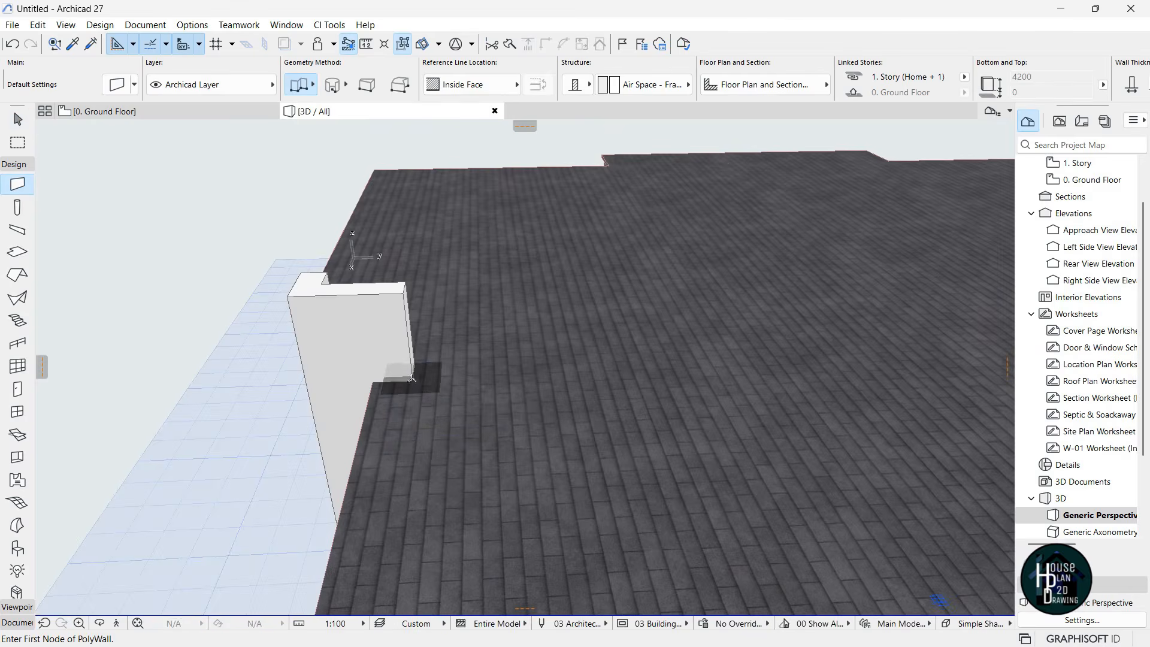
click(412, 379)
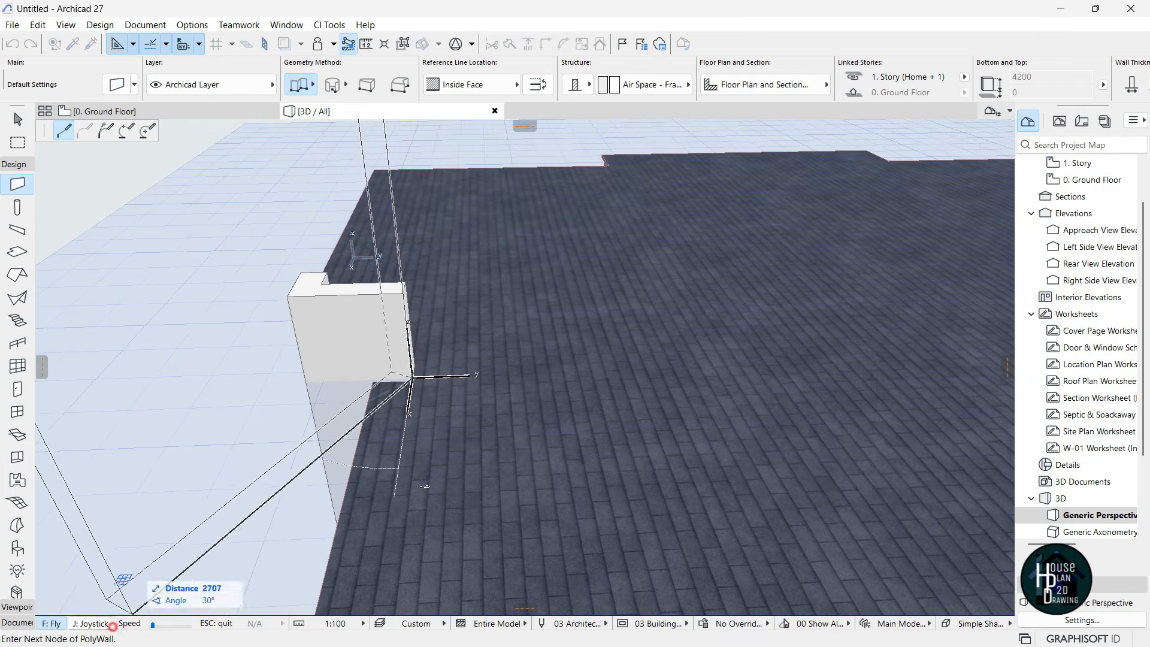
click(116, 623)
key(Up)
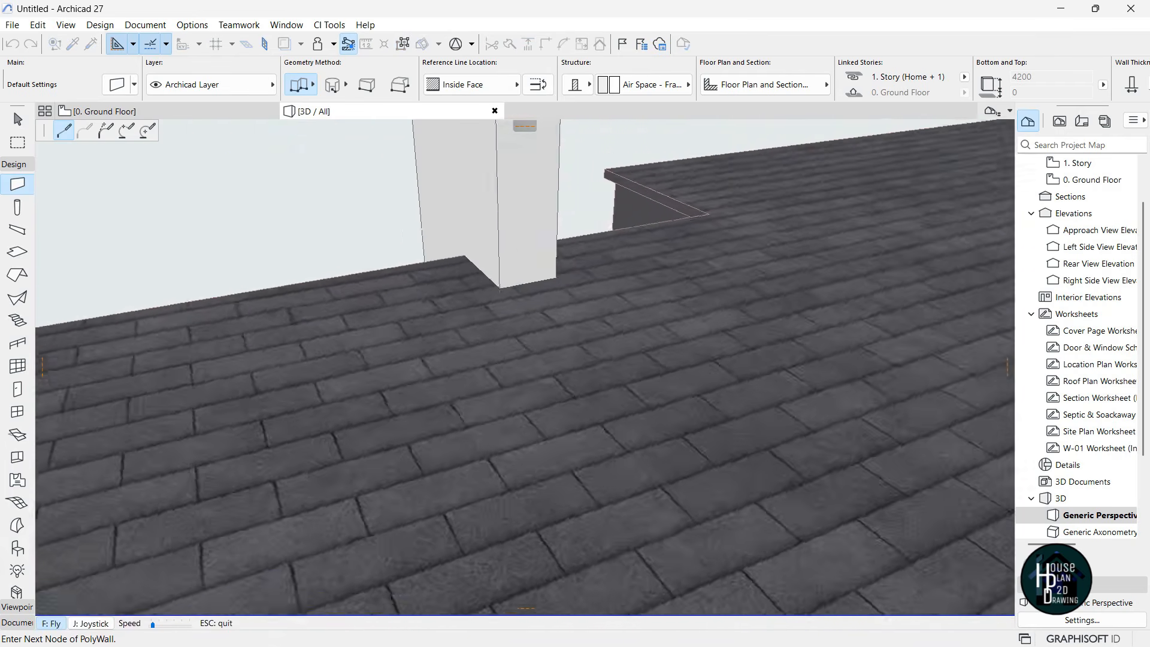
key(Down)
key(Escape)
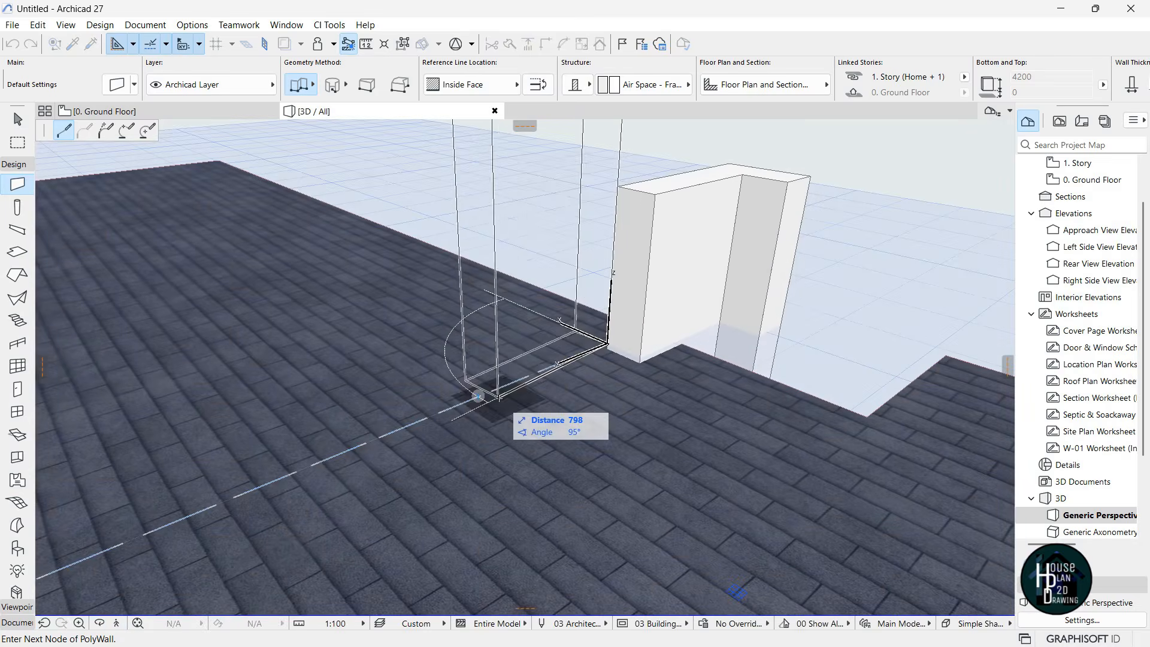
key(Escape)
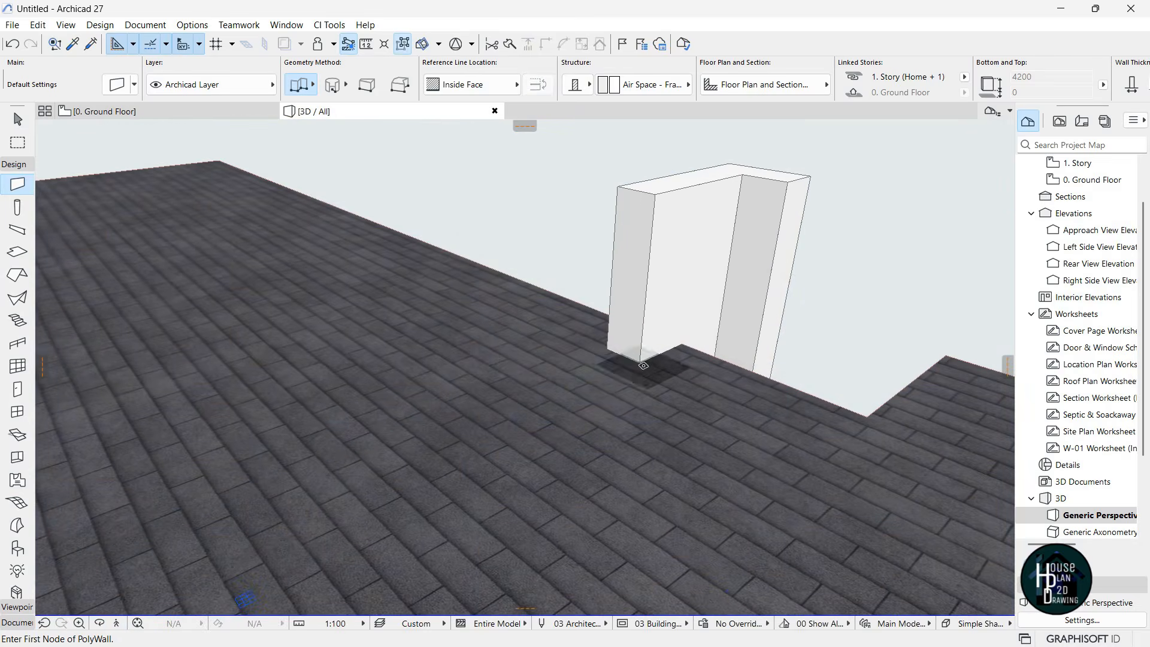
Draw a straight wall on the roof surface from the raised walls' inner end corner toward the middle of the roof
click(640, 360)
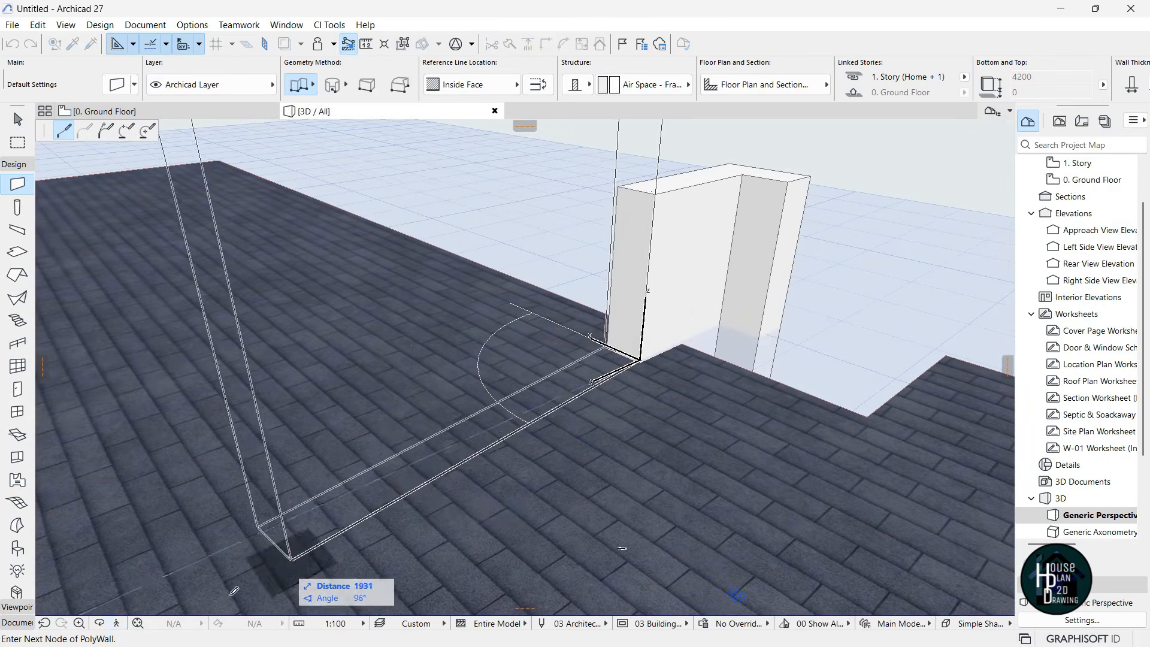
click(117, 623)
key(Down)
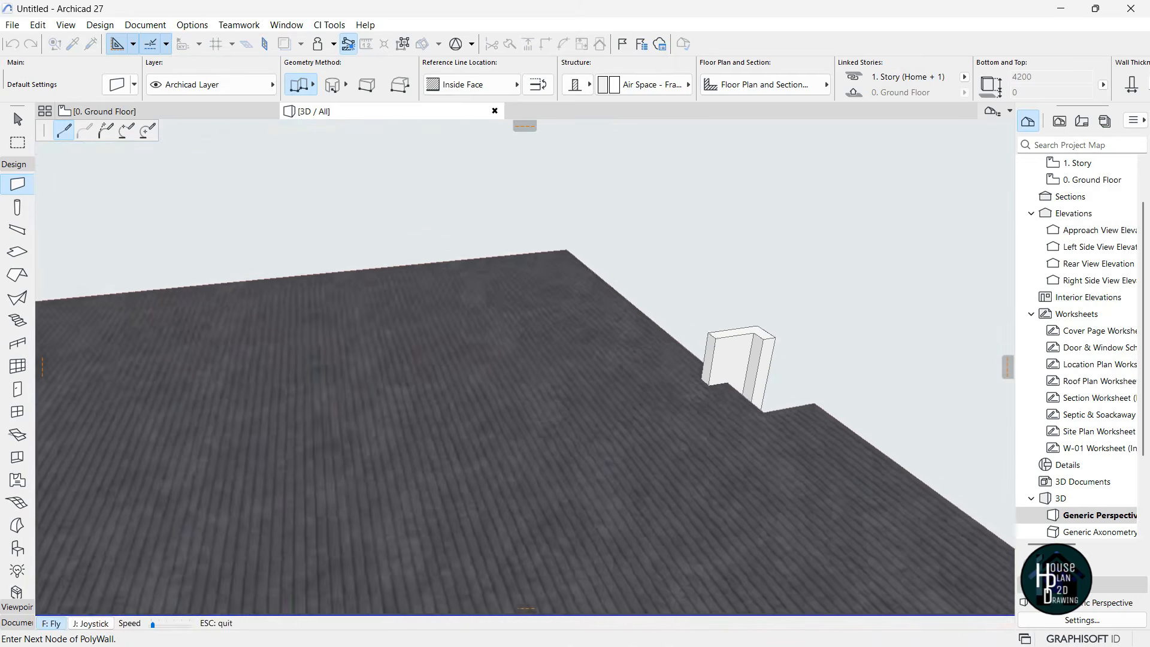
key(Escape)
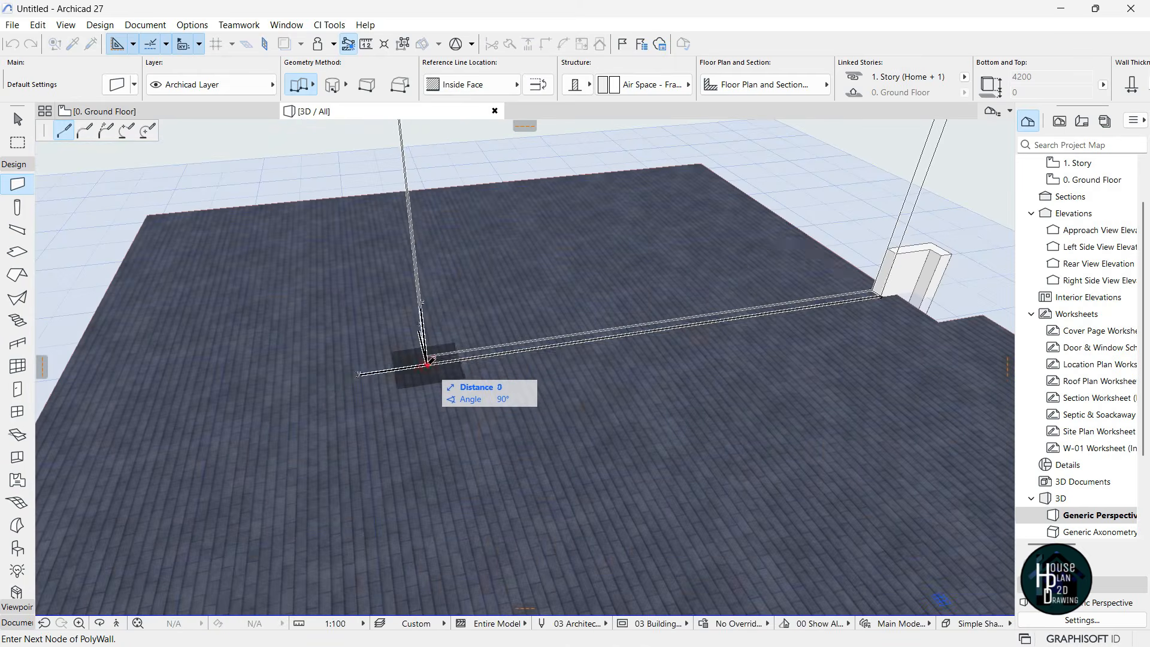
click(430, 360)
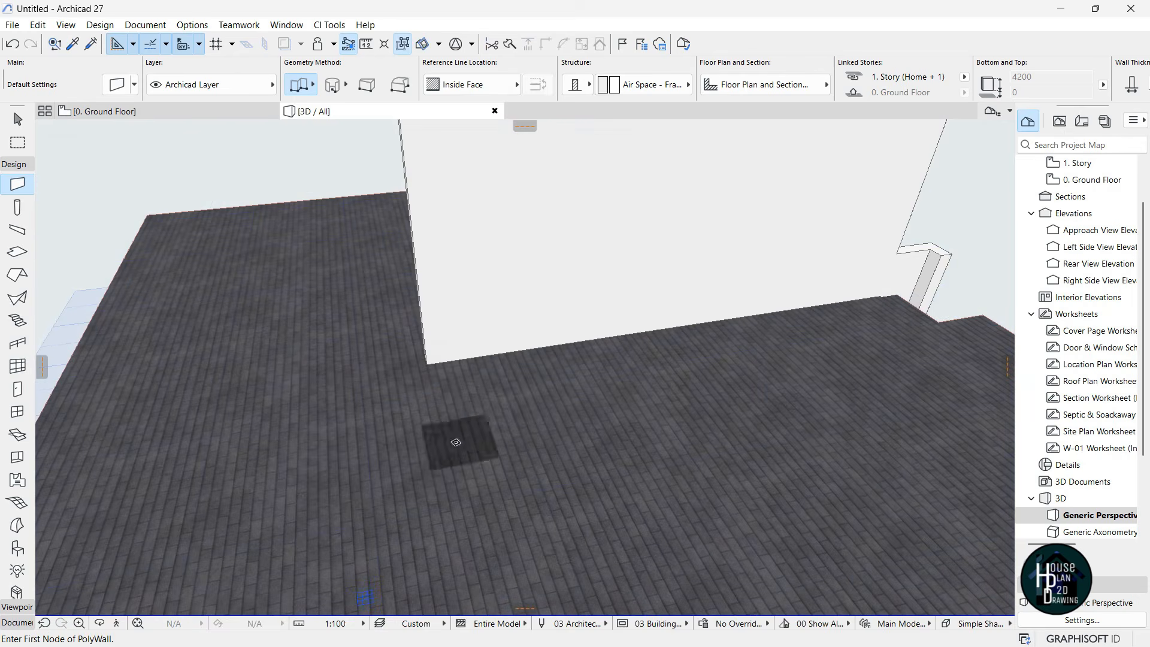
Lower the top of the new rooftop wall to the top of the raised front walls, giving a height of 833
click(116, 622)
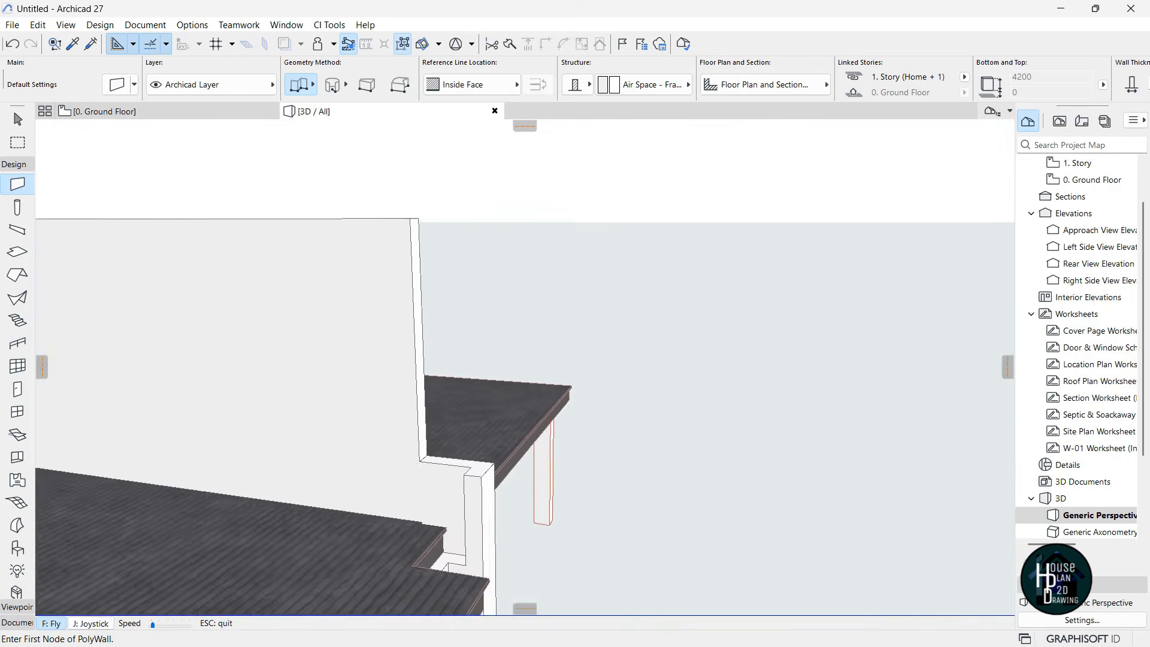
key(Escape)
key(Escape)
click(511, 260)
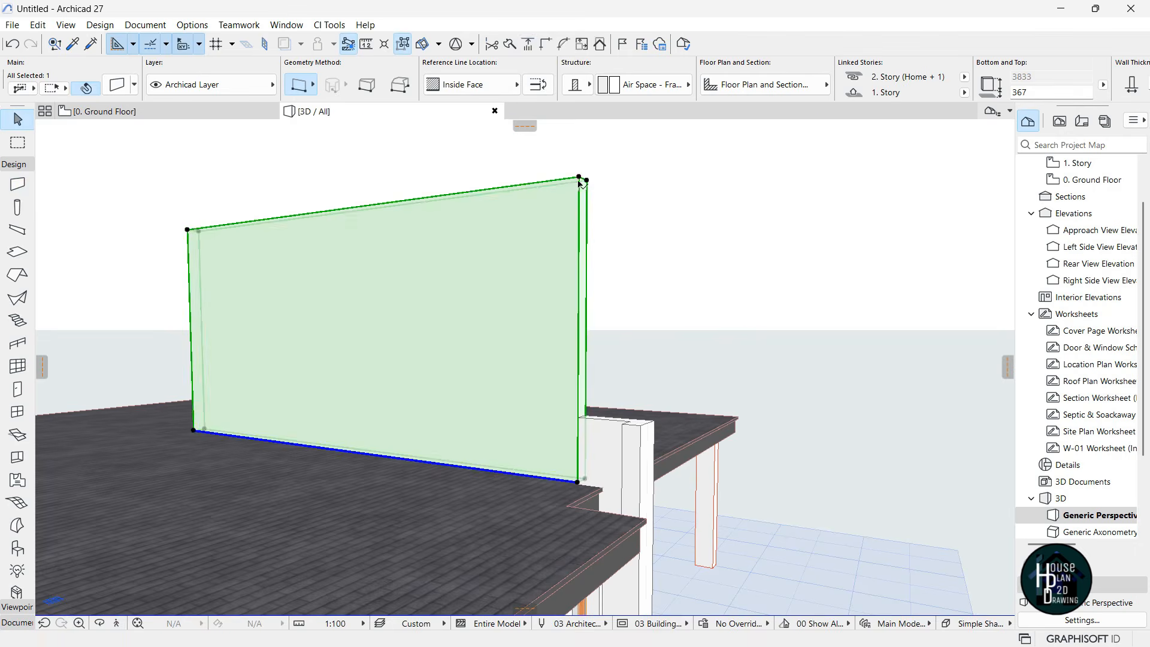
click(580, 178)
click(87, 135)
click(580, 488)
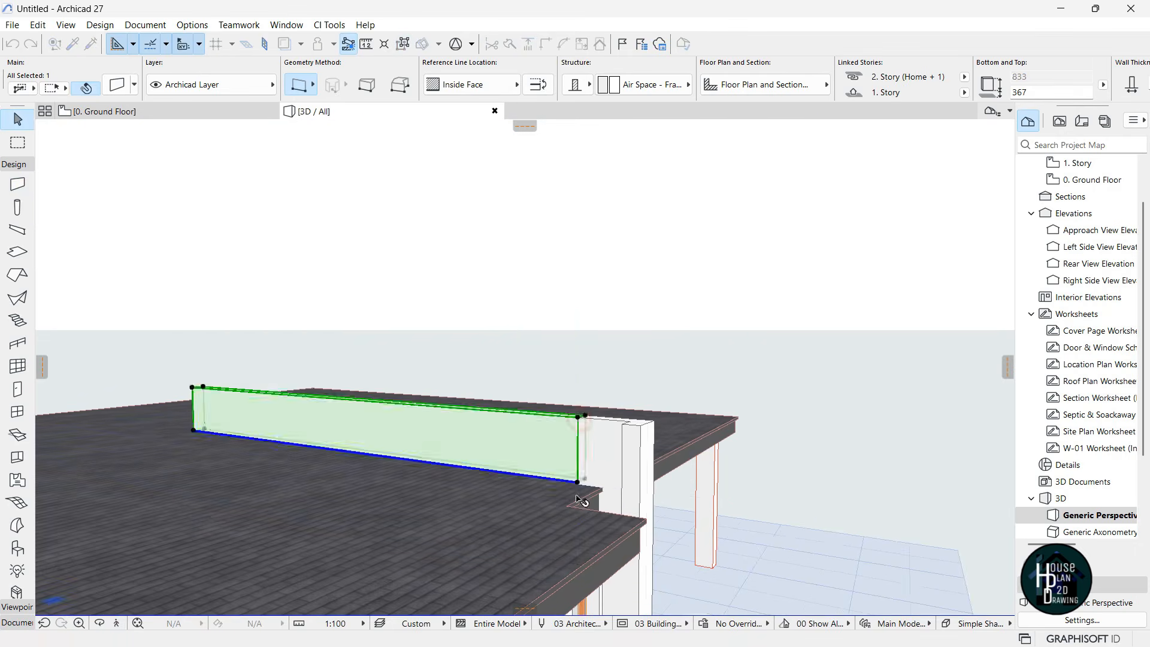
key(Escape)
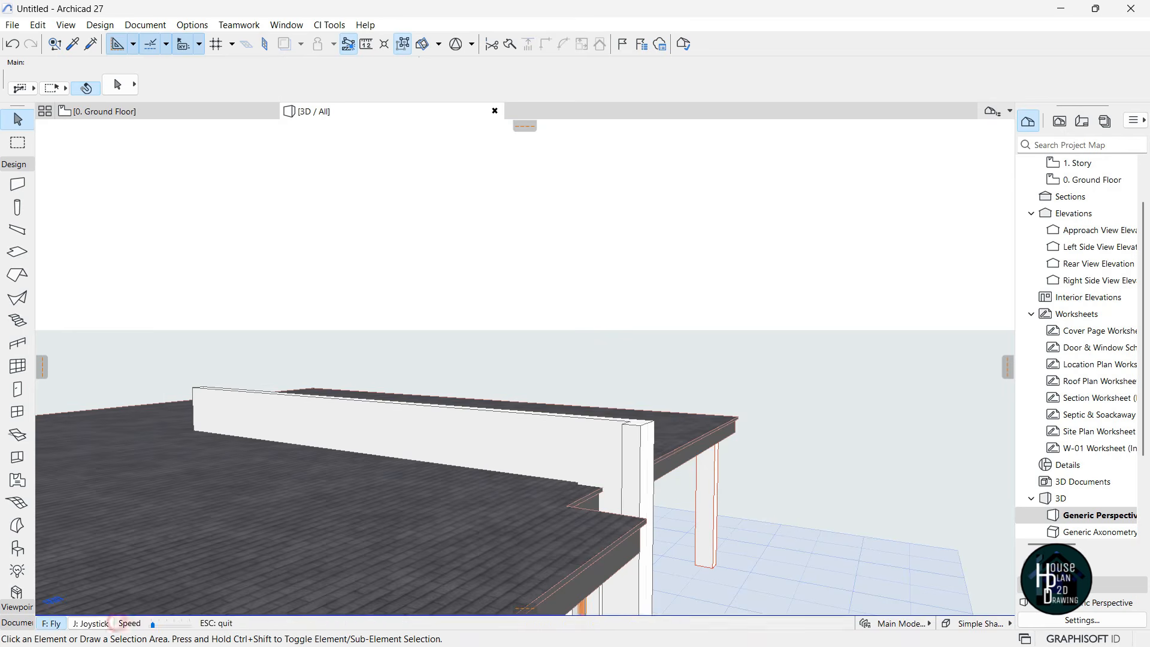
Draw a second wall with the rooftop wall's settings, running from the raised walls' outer edge along the front above the large window
key(Left)
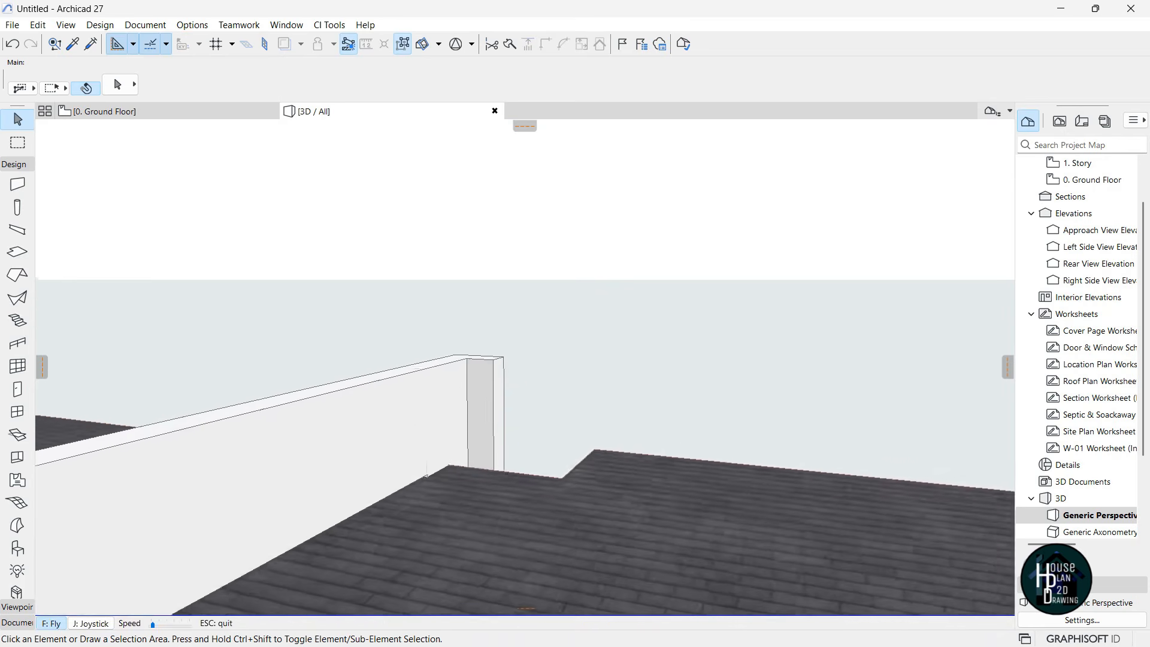
key(Escape)
key(alt)
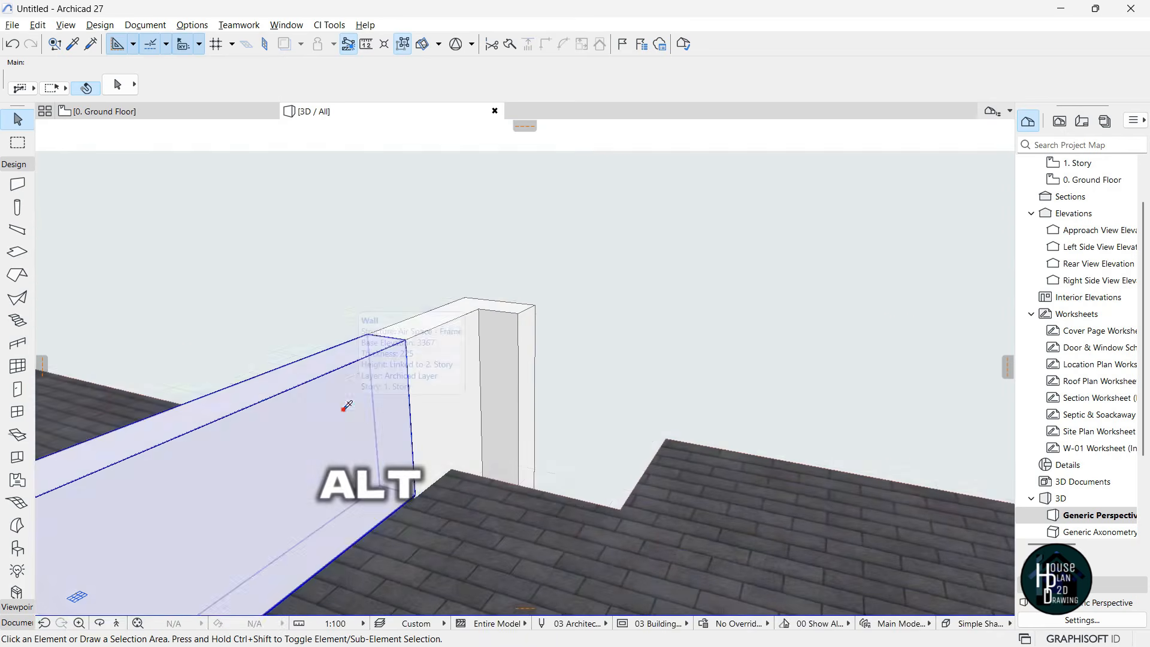
alt+click(347, 405)
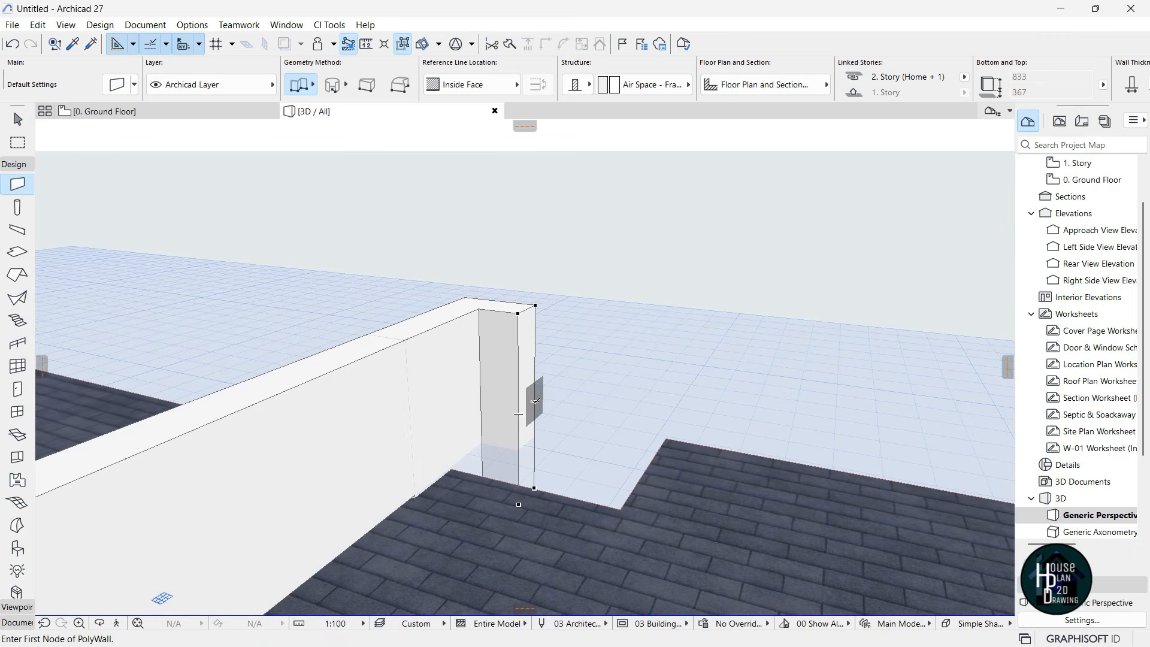
click(535, 401)
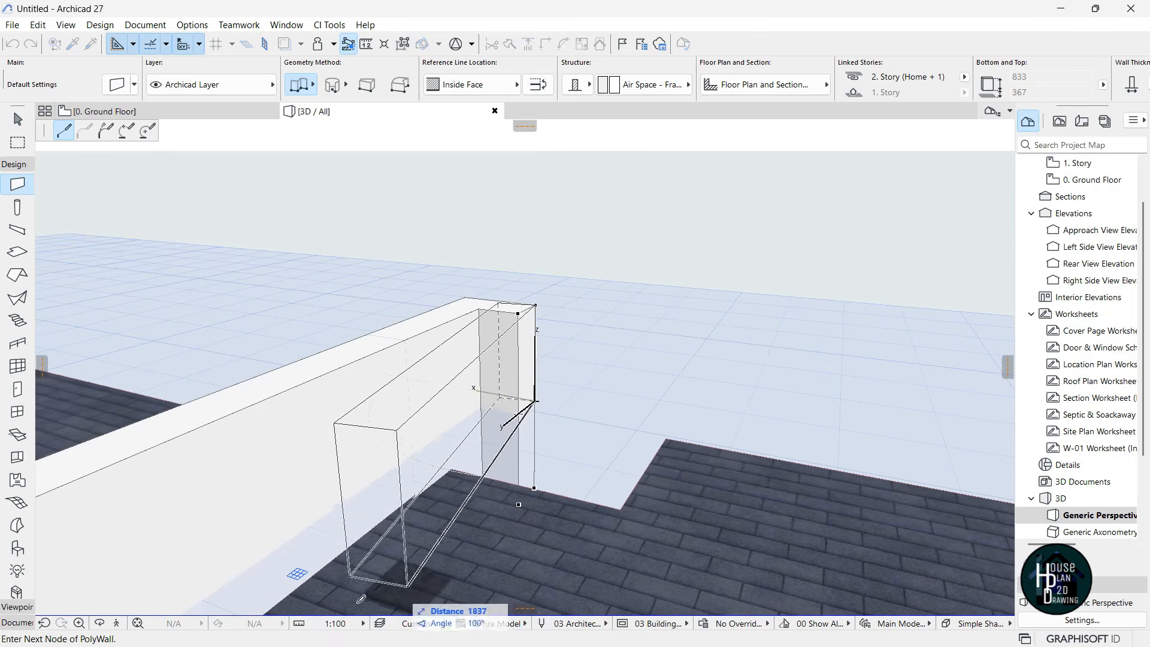
click(117, 623)
key(s)
key(Escape)
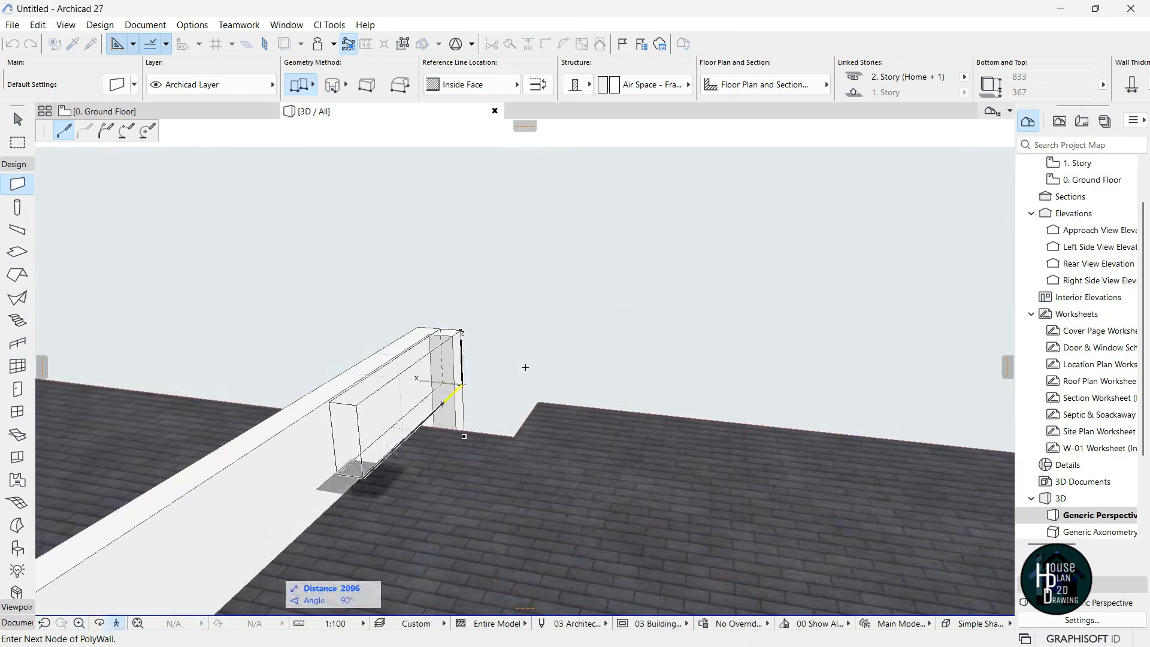
double_click(902, 430)
key(Escape)
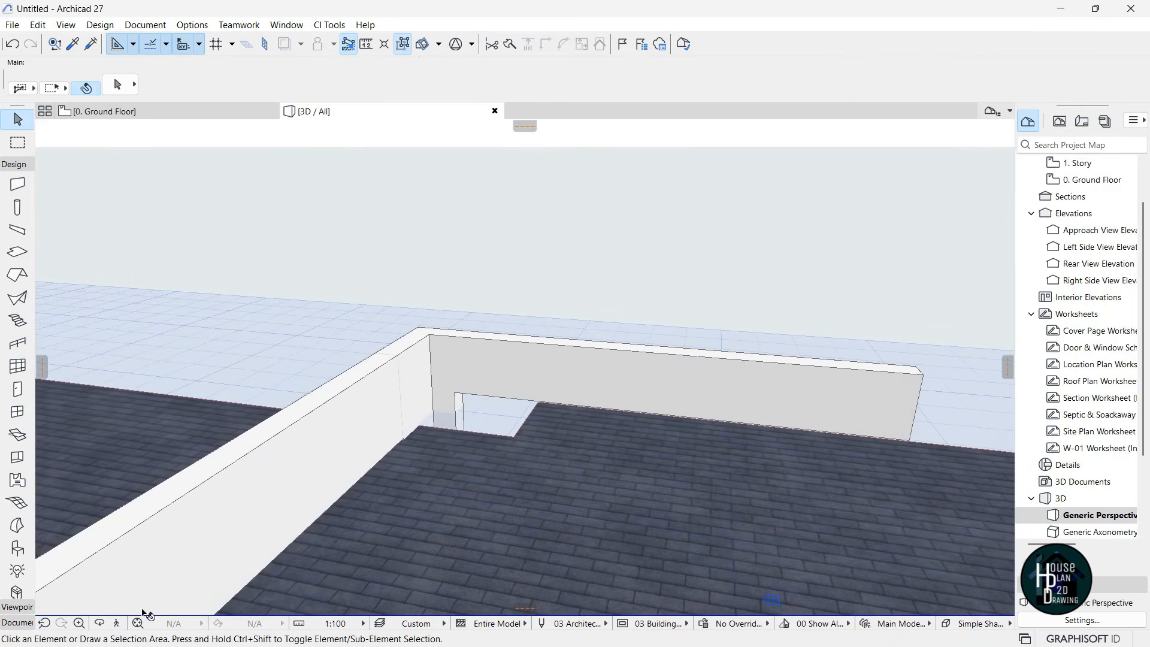
Lower the front rooftop wall's bottom to the roof's underside and readjust it slightly upward, to a base offset of 66 and a height of 1134
click(117, 623)
key(s)
key(w)
key(a)
key(w)
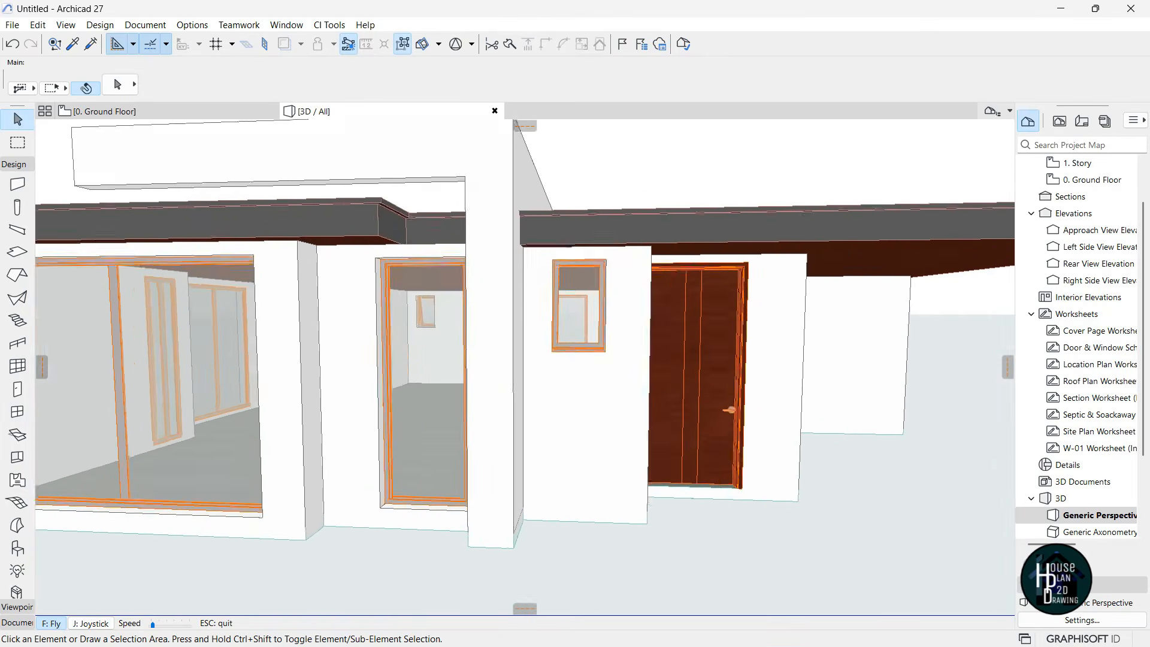
key(w)
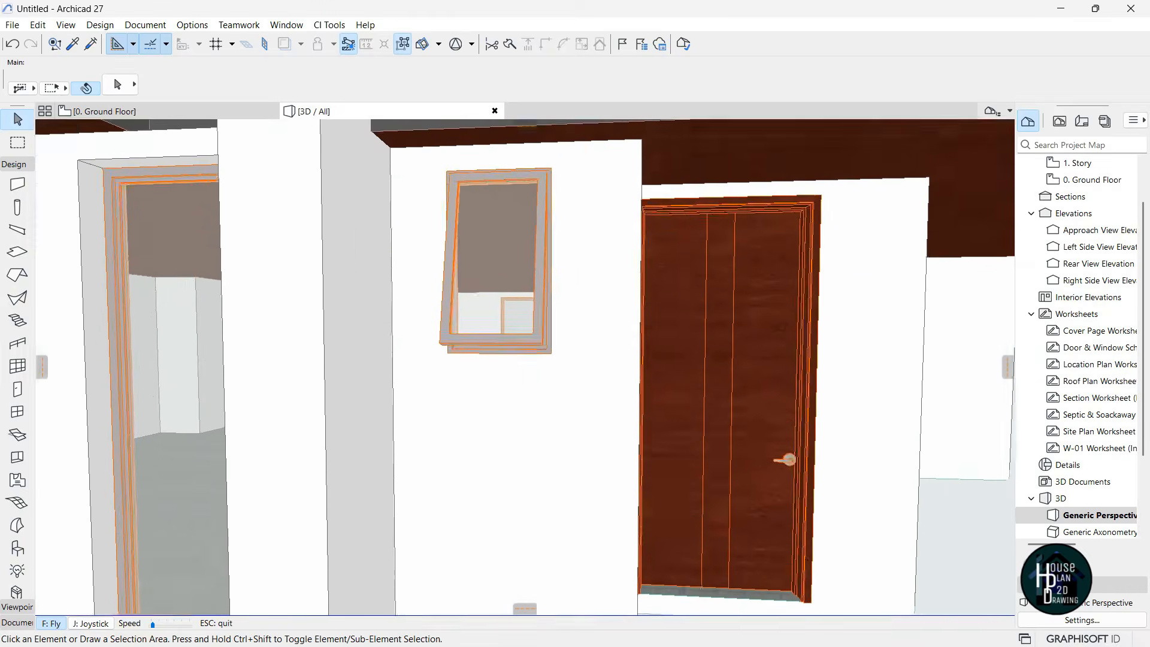
key(Escape)
click(460, 186)
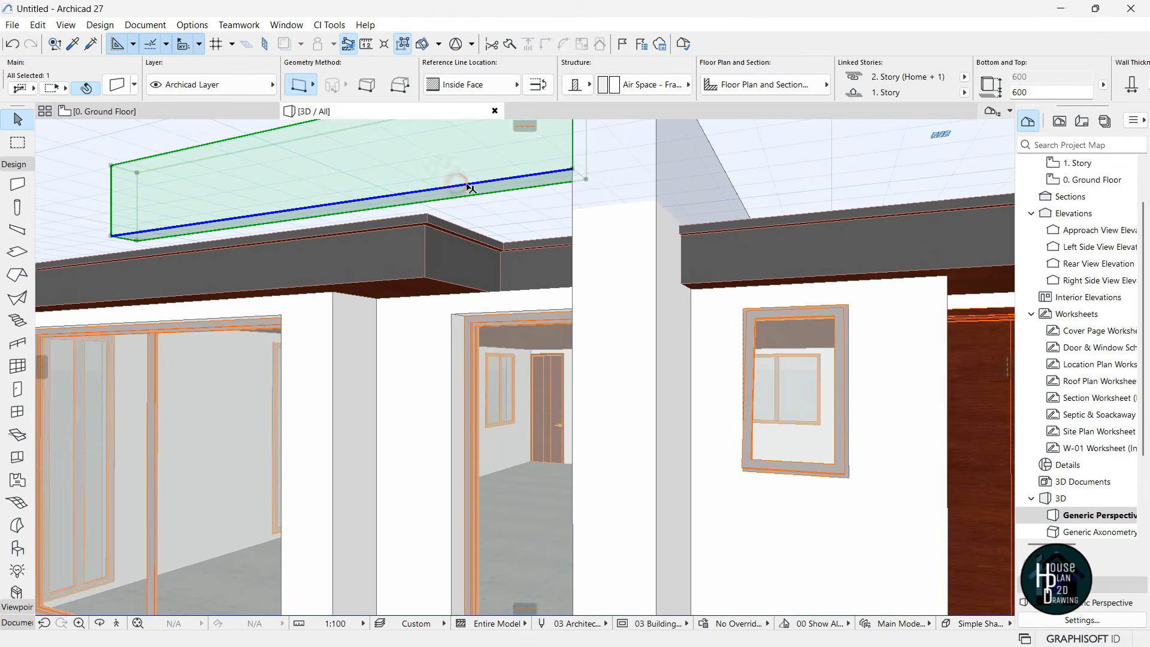
click(572, 172)
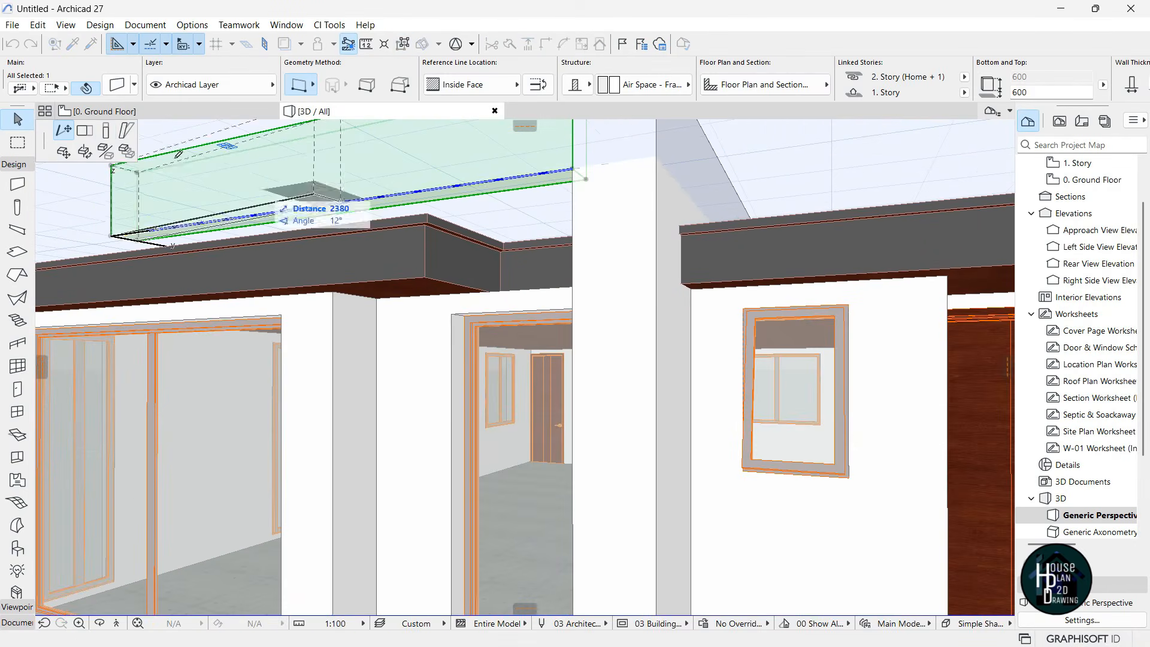
click(105, 133)
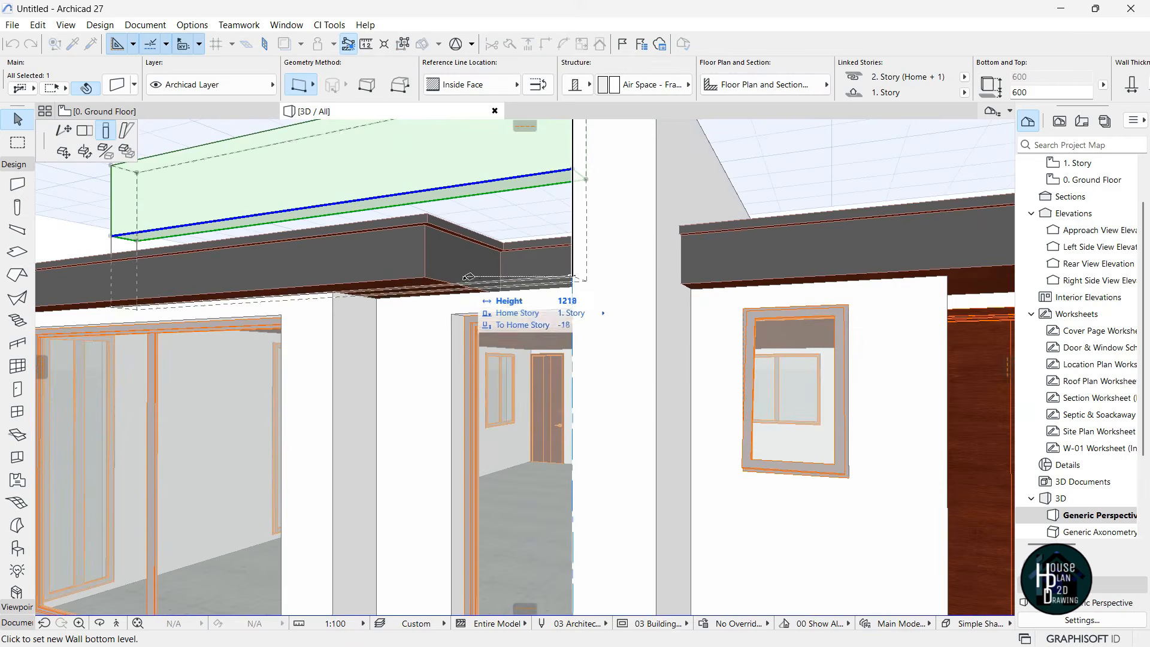
click(500, 282)
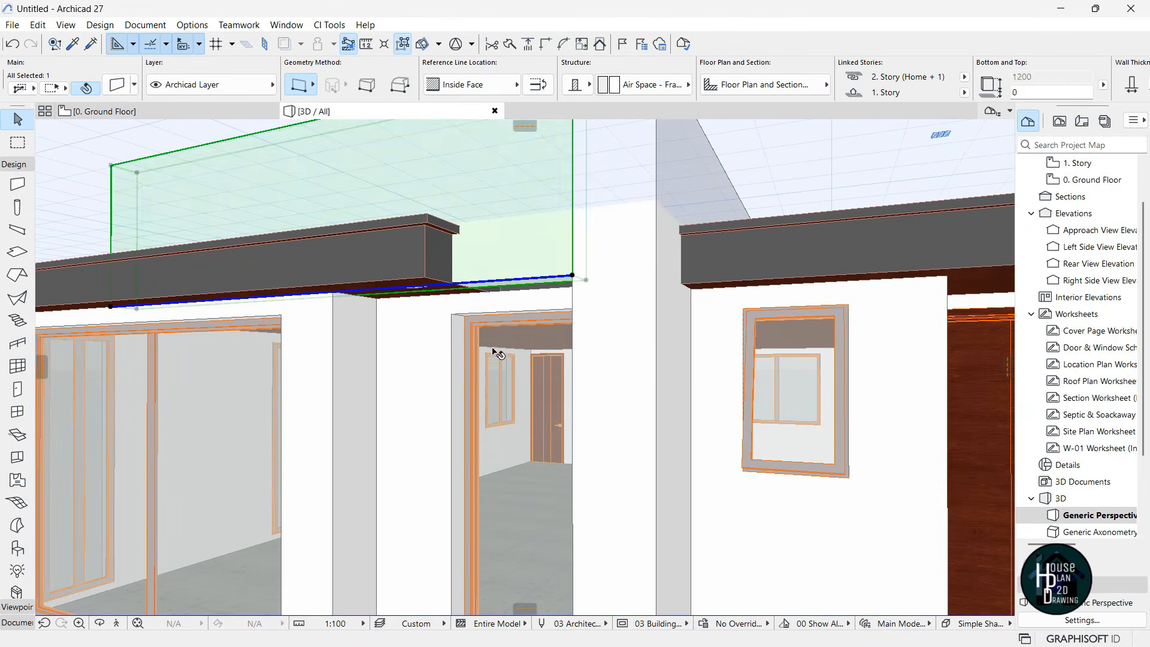
key(Escape)
click(512, 247)
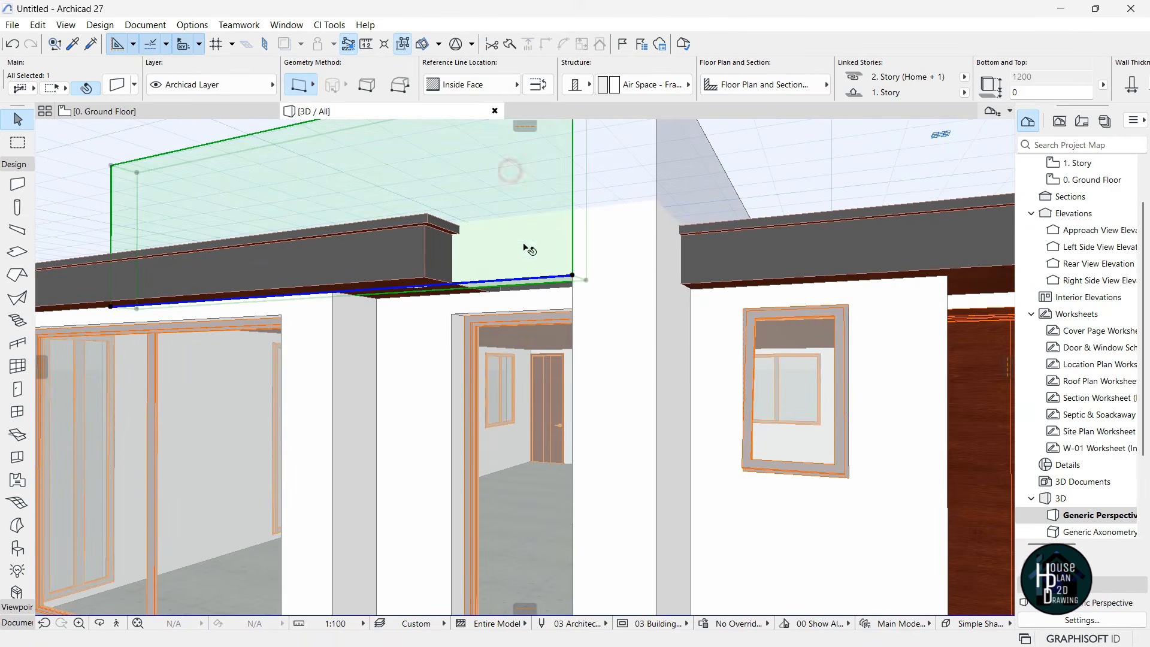
click(573, 275)
click(573, 264)
key(Escape)
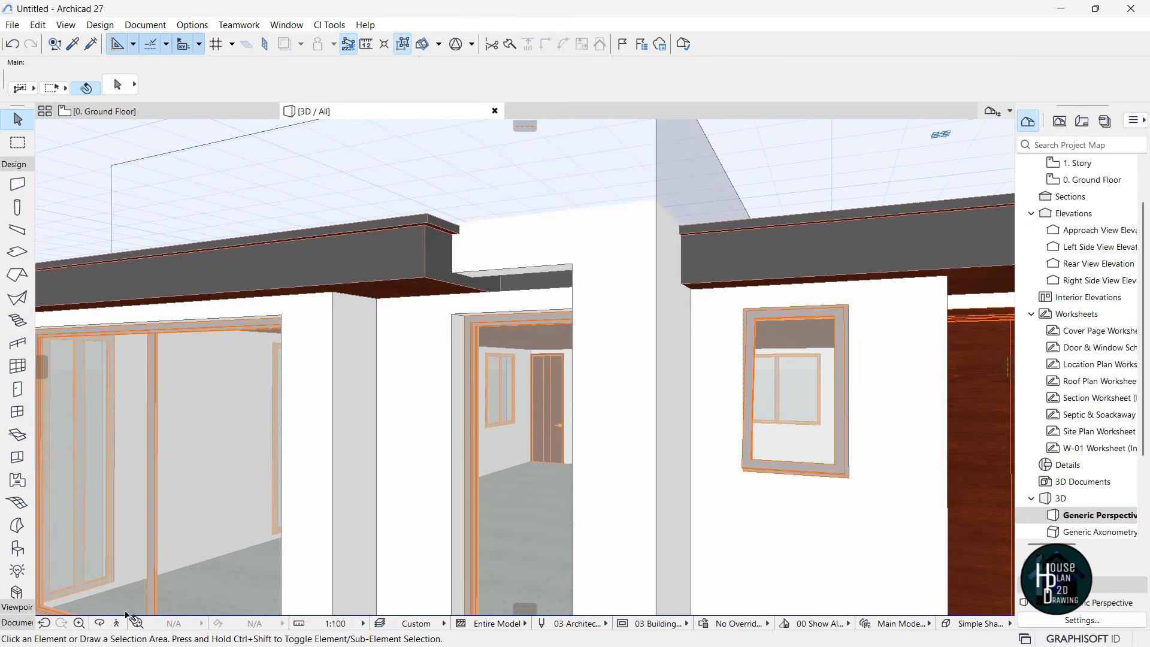
On the 1. Story plan, draw a short wall with the rooftop wall's settings, perpendicular to the front rooftop wall near its outer end
click(118, 625)
key(s)
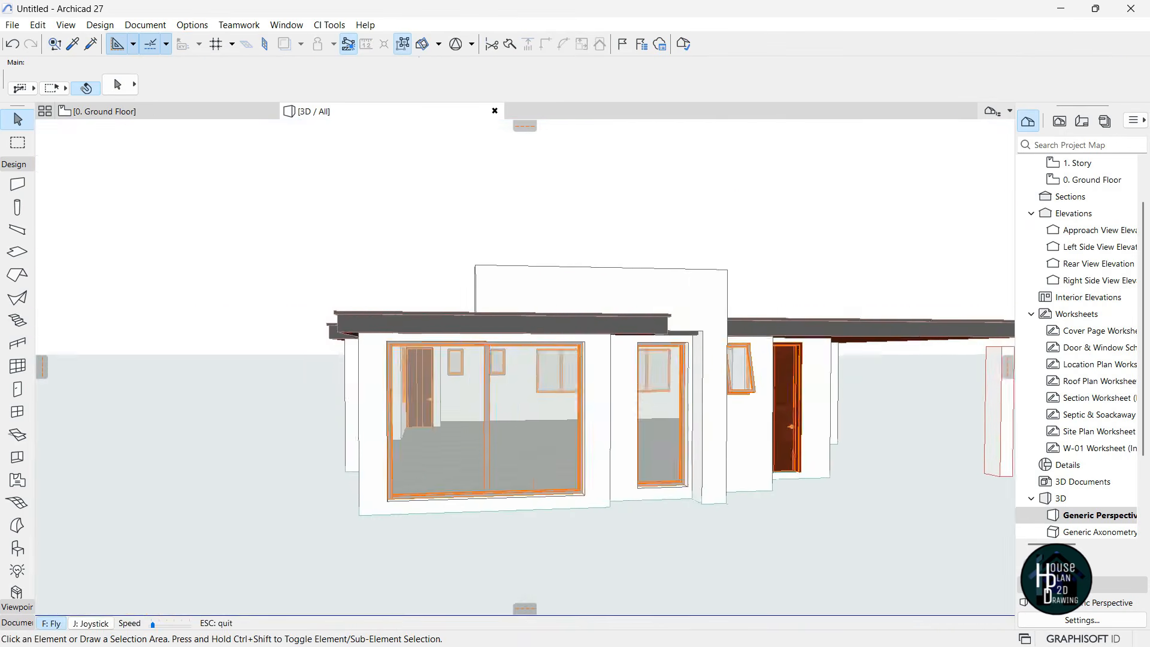
key(s)
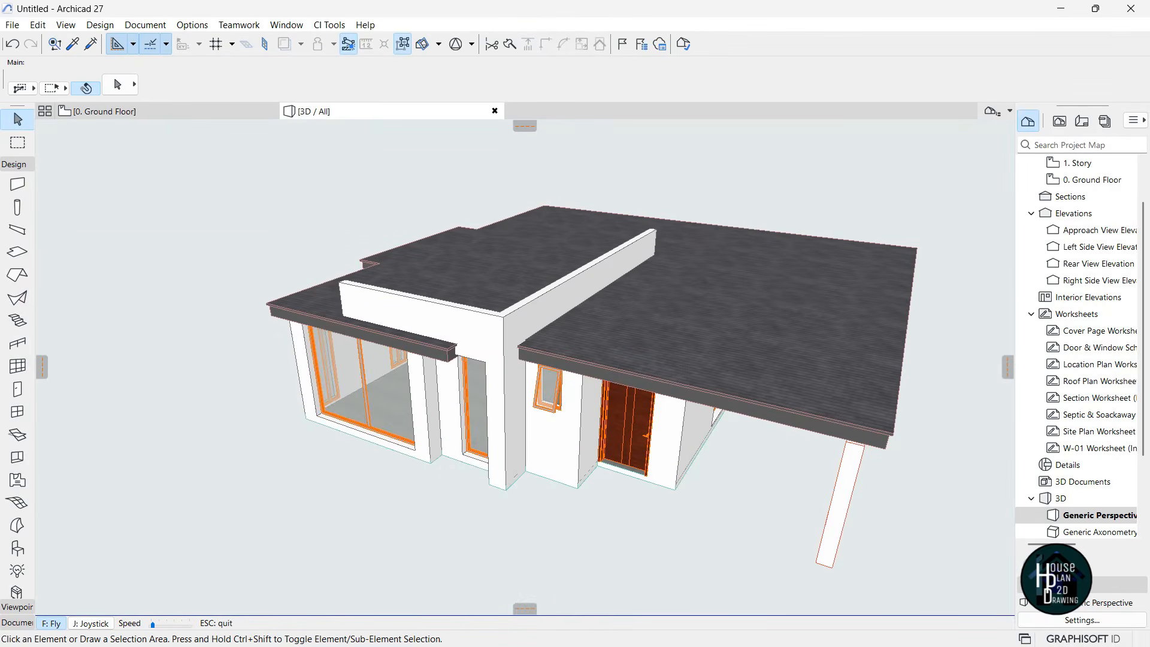
key(Escape)
click(168, 113)
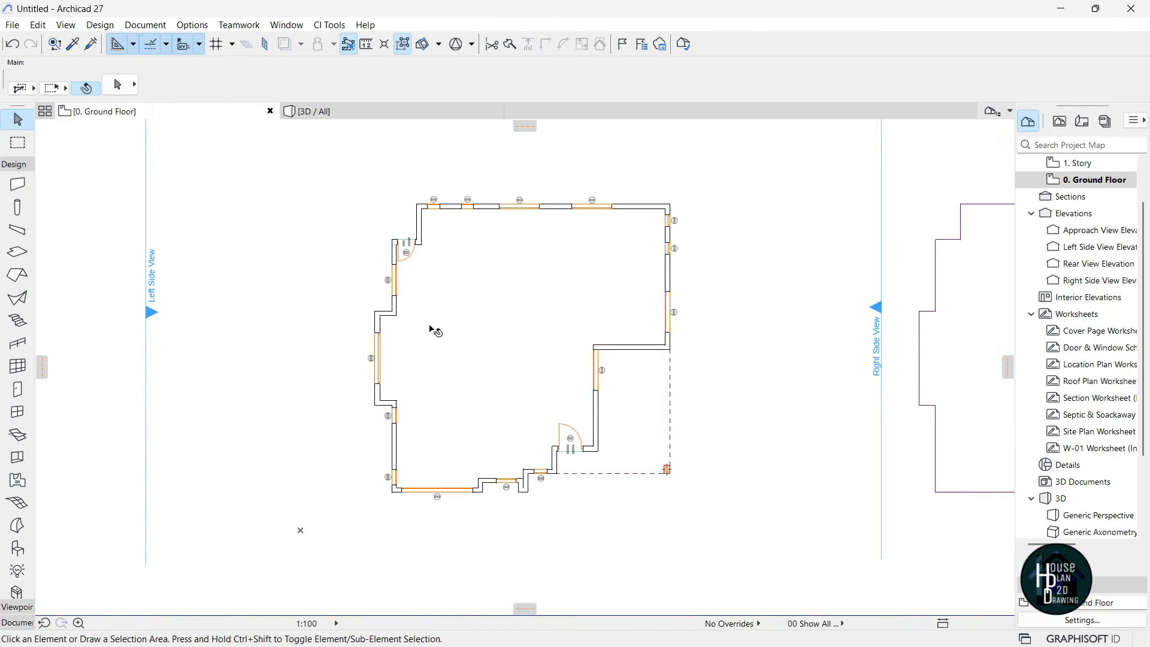
scroll(545, 372, up, 3)
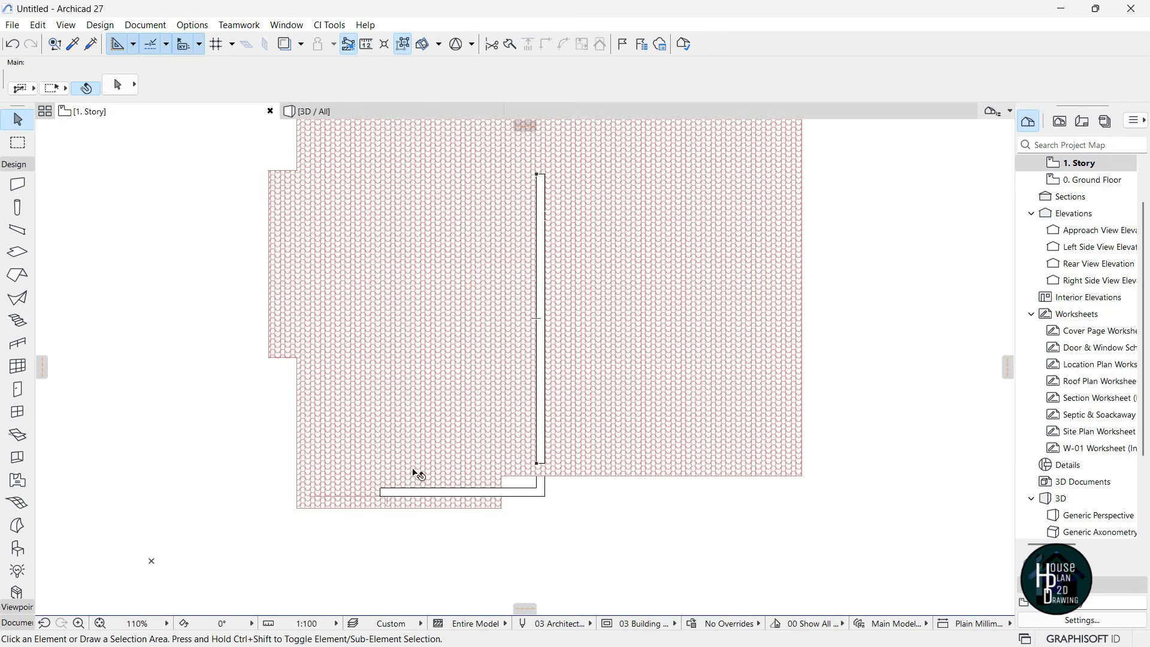
scroll(443, 475, up, 3)
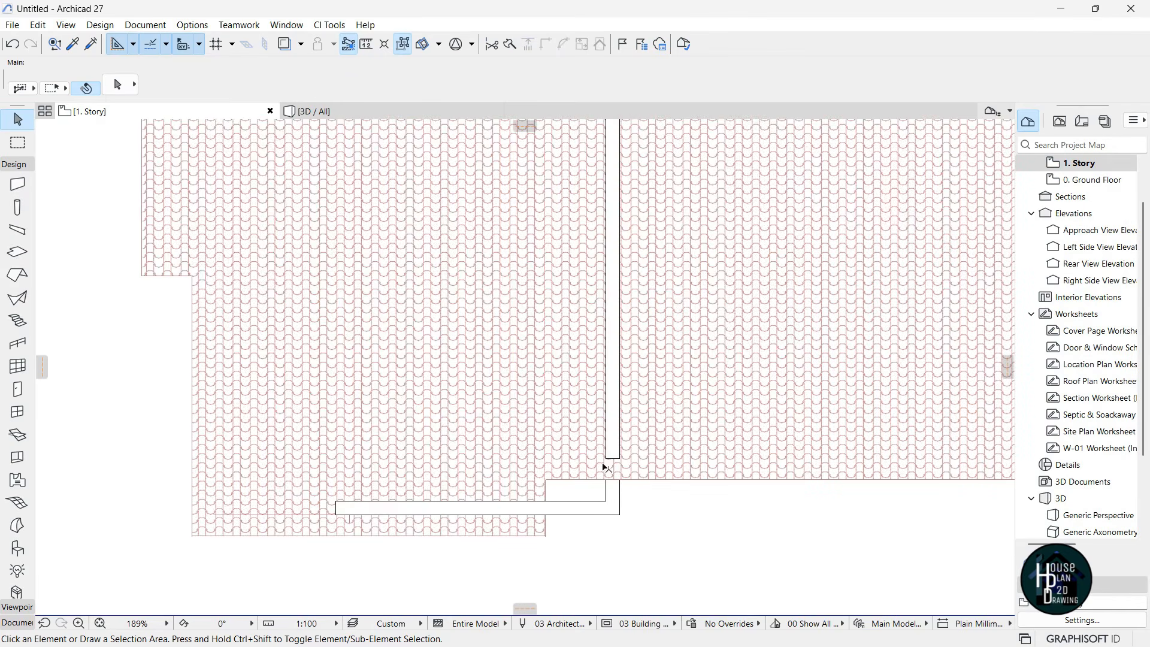
scroll(596, 441, down, 3)
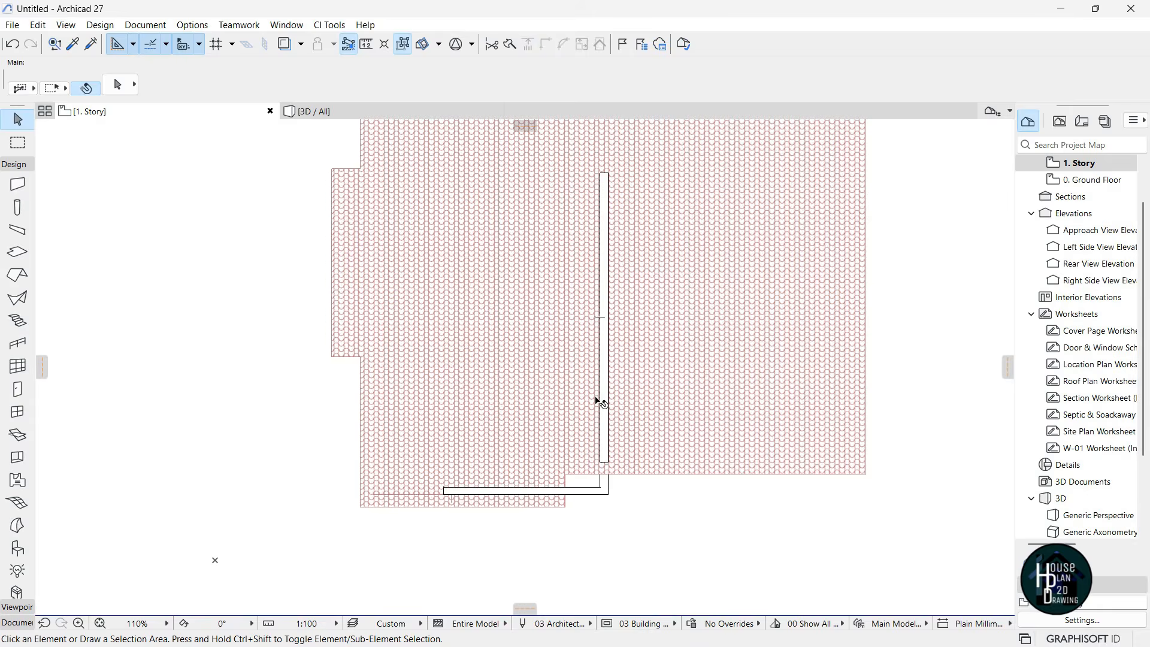
scroll(576, 461, up, 7)
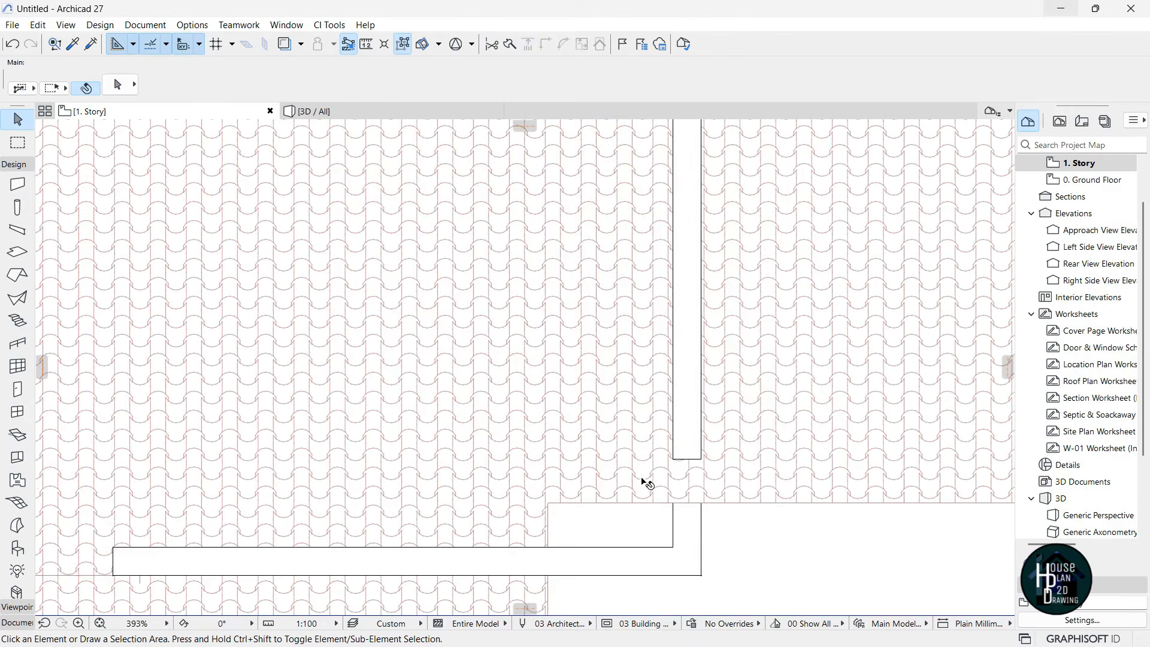
alt+click(691, 383)
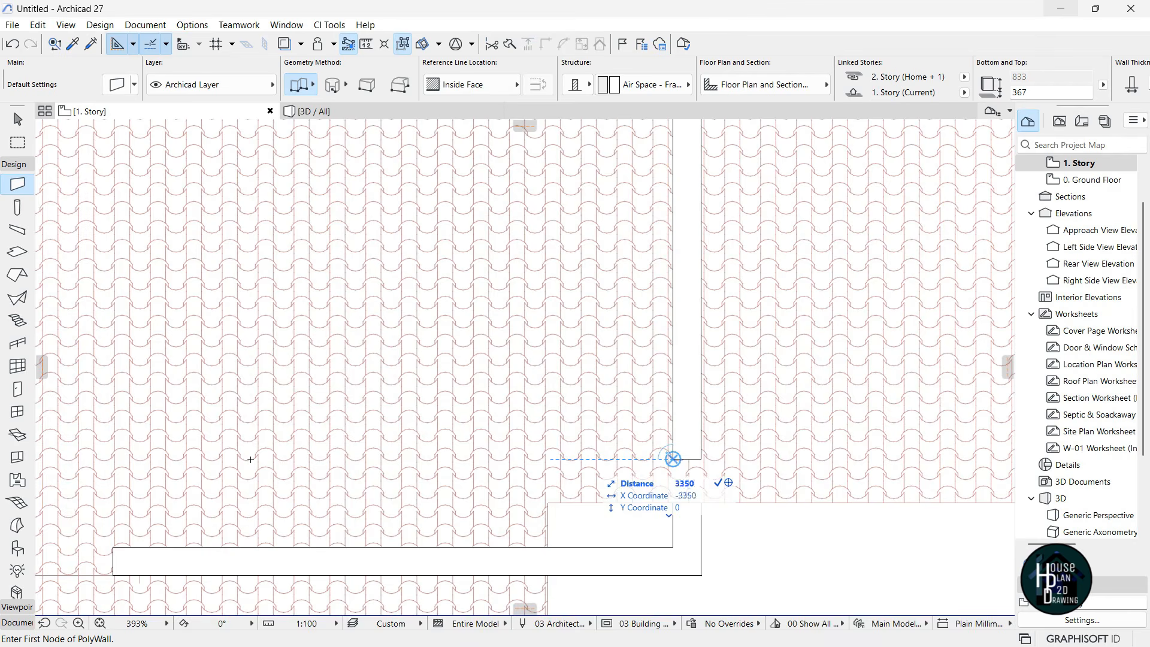
click(673, 459)
scroll(303, 462, down, 5)
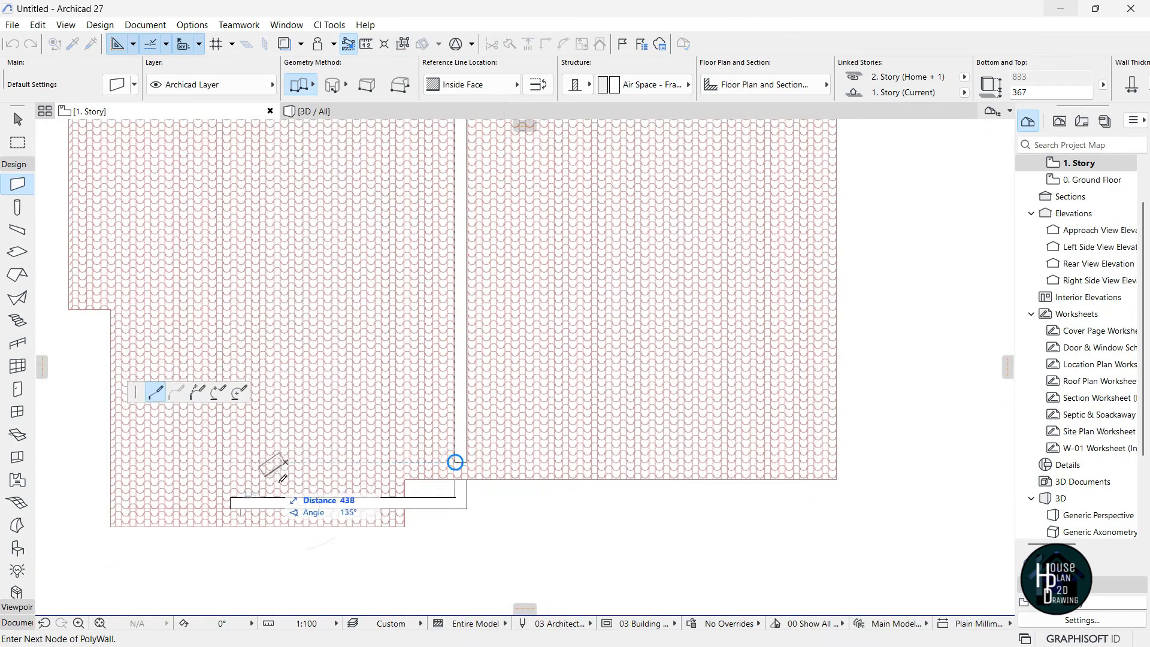
double_click(284, 497)
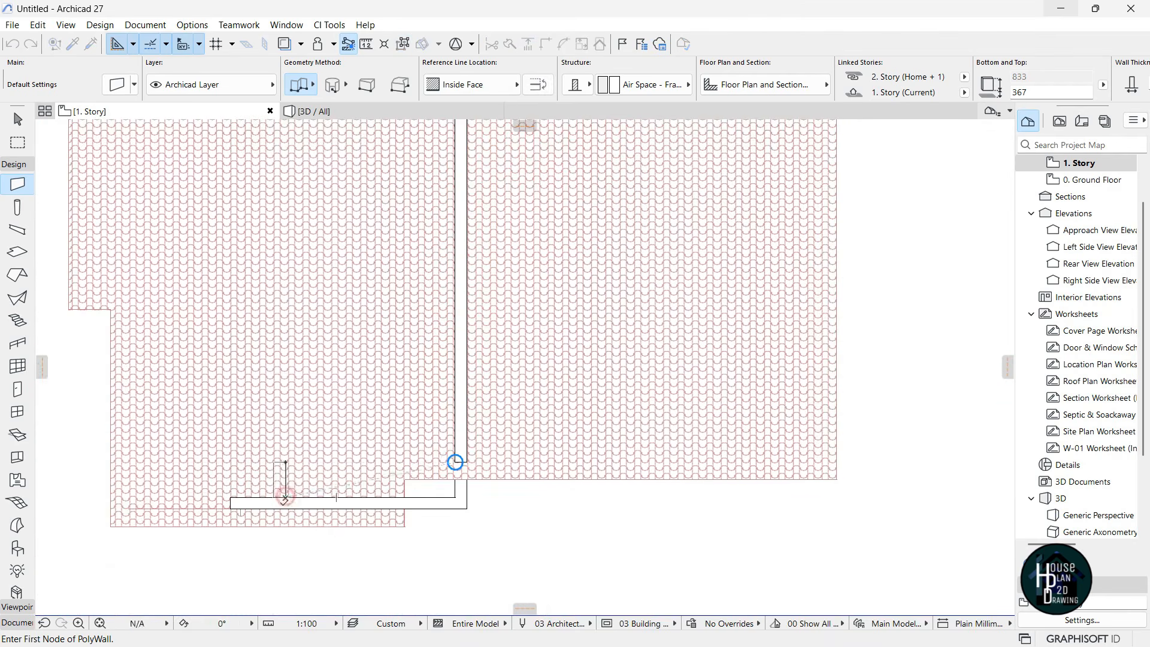
key(Escape)
Stretch the short wall's rear end back across the roof, parallel to the existing long rooftop wall and slightly past its far end
ctrl+click(252, 504)
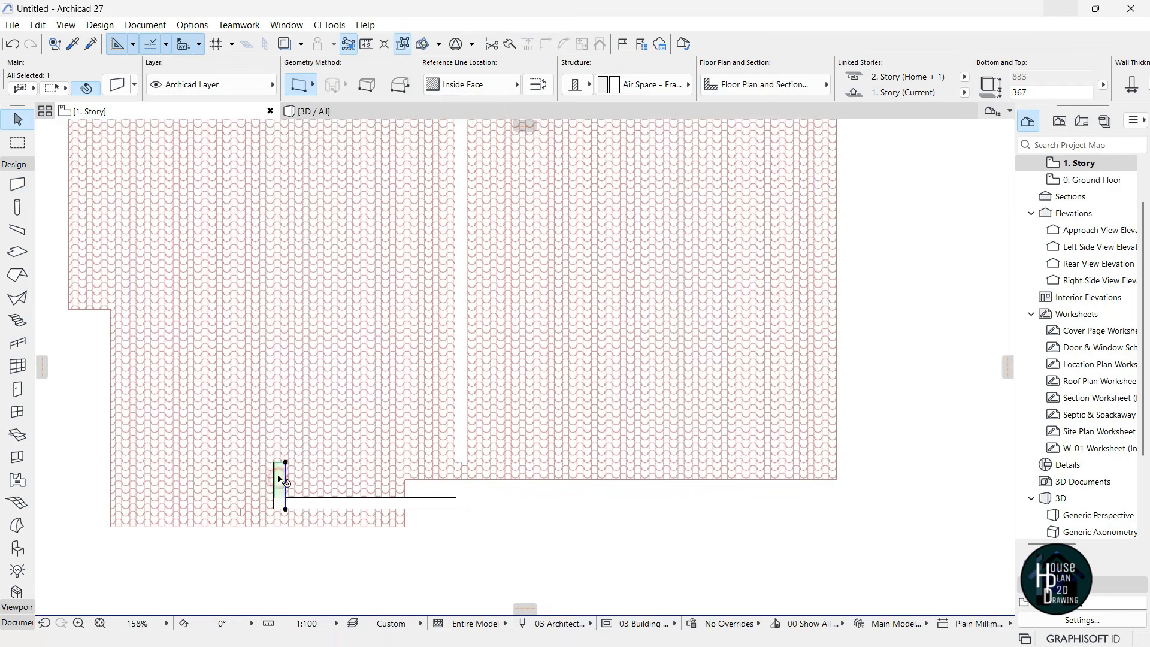
click(285, 462)
scroll(282, 470, down, 4)
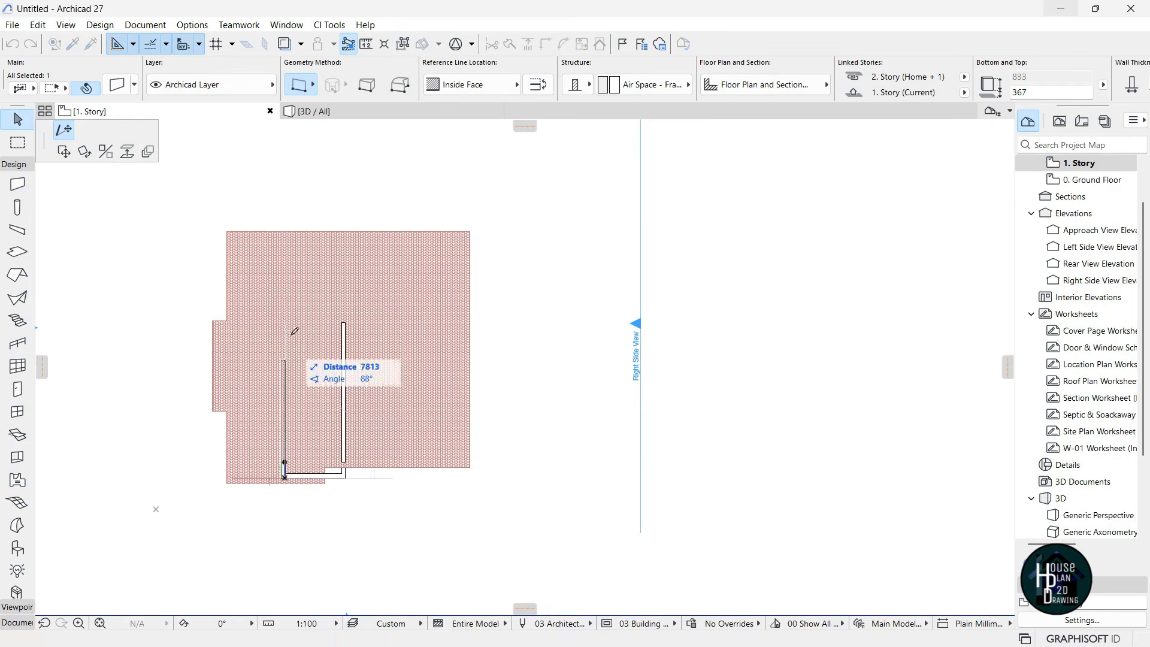
click(285, 310)
key(Escape)
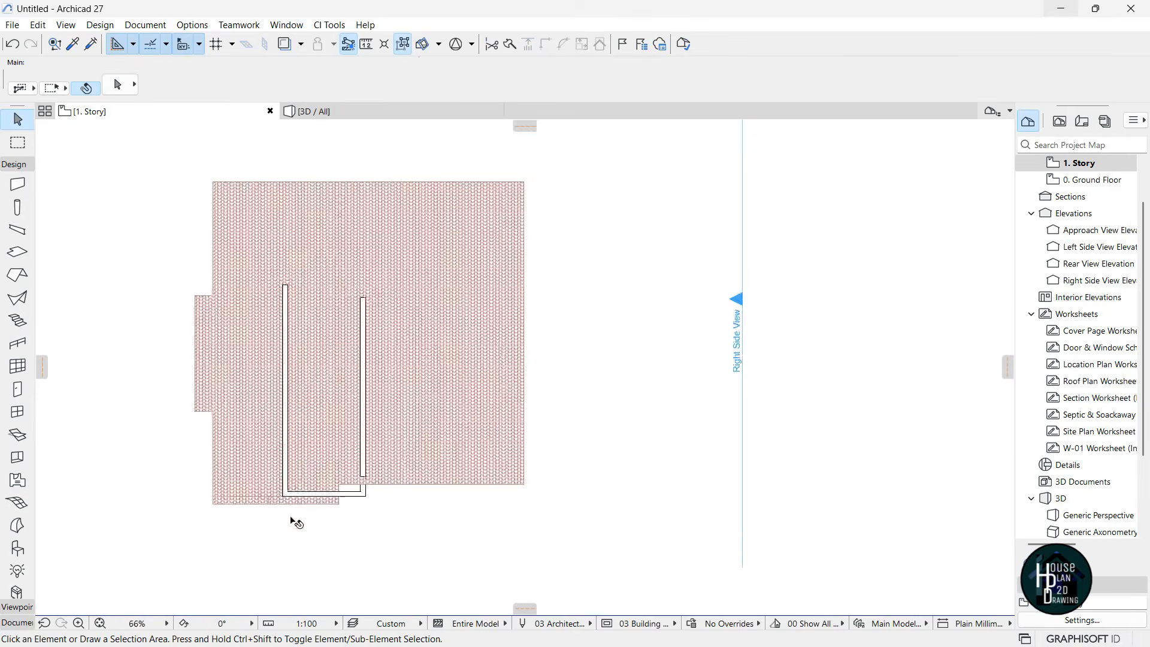
In the 3D view, lower the bottom of the new long rooftop wall at the front corner to a base offset of 350, giving a height of 850
scroll(290, 493, up, 5)
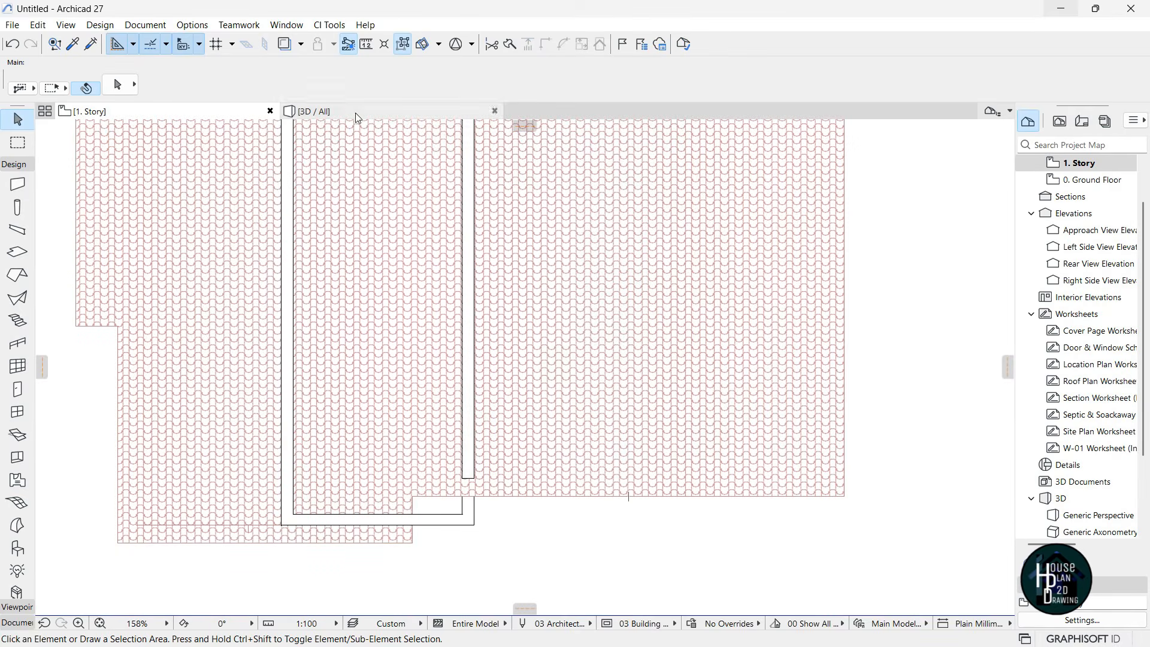
scroll(575, 328, down, 5)
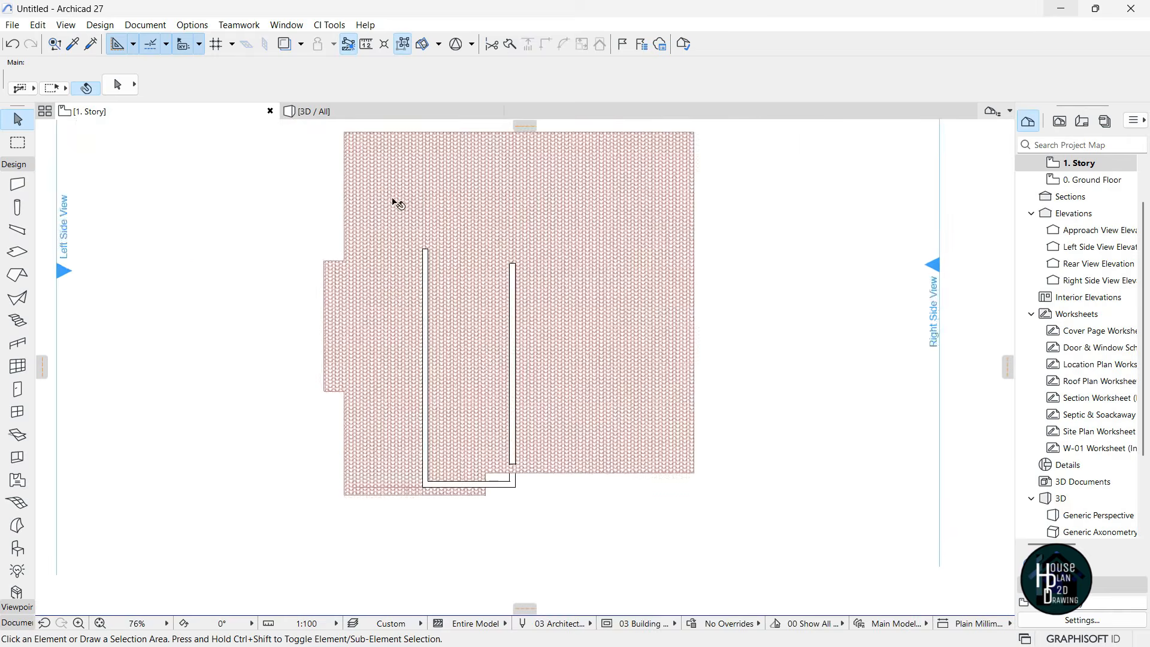
click(357, 113)
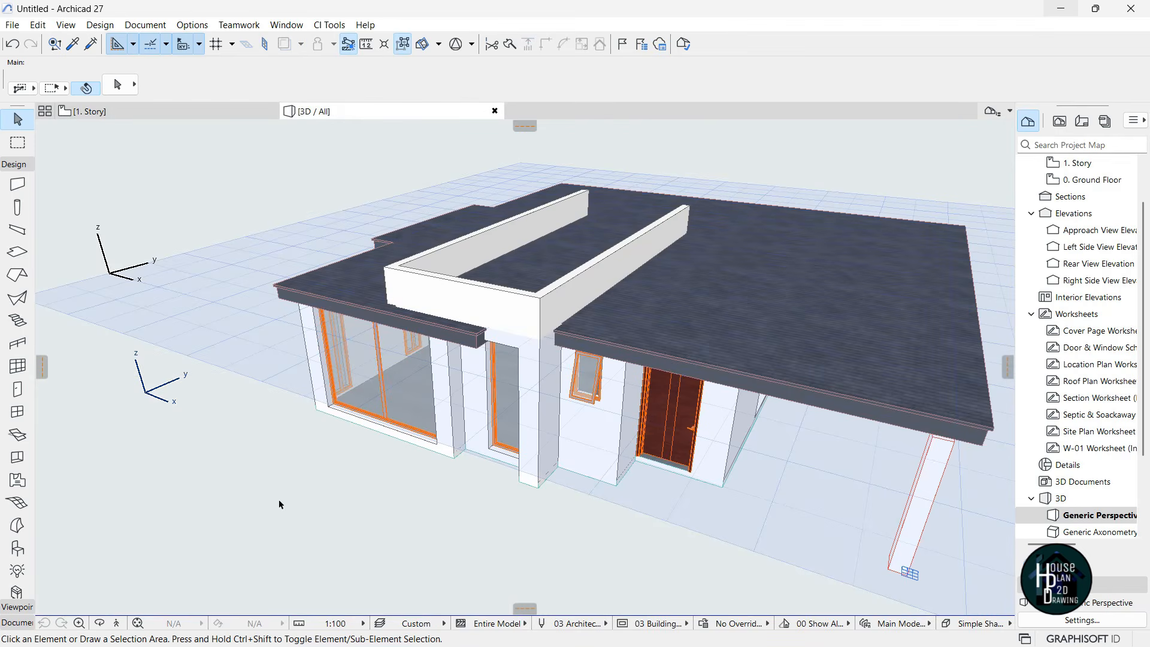
key(Left)
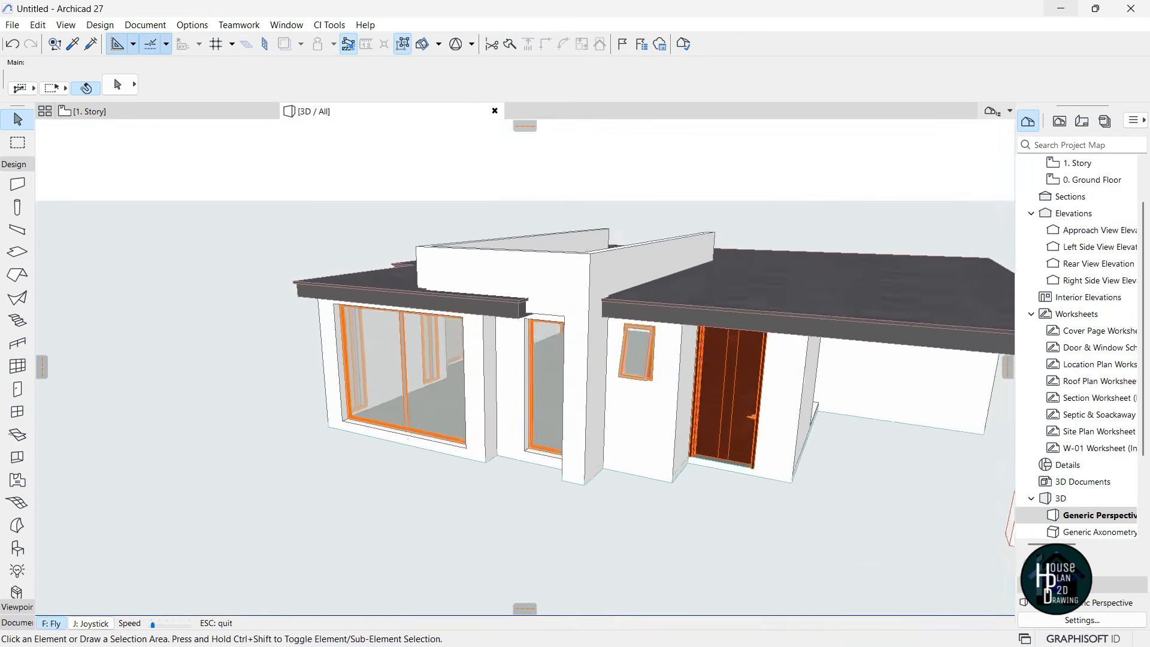
key(Up)
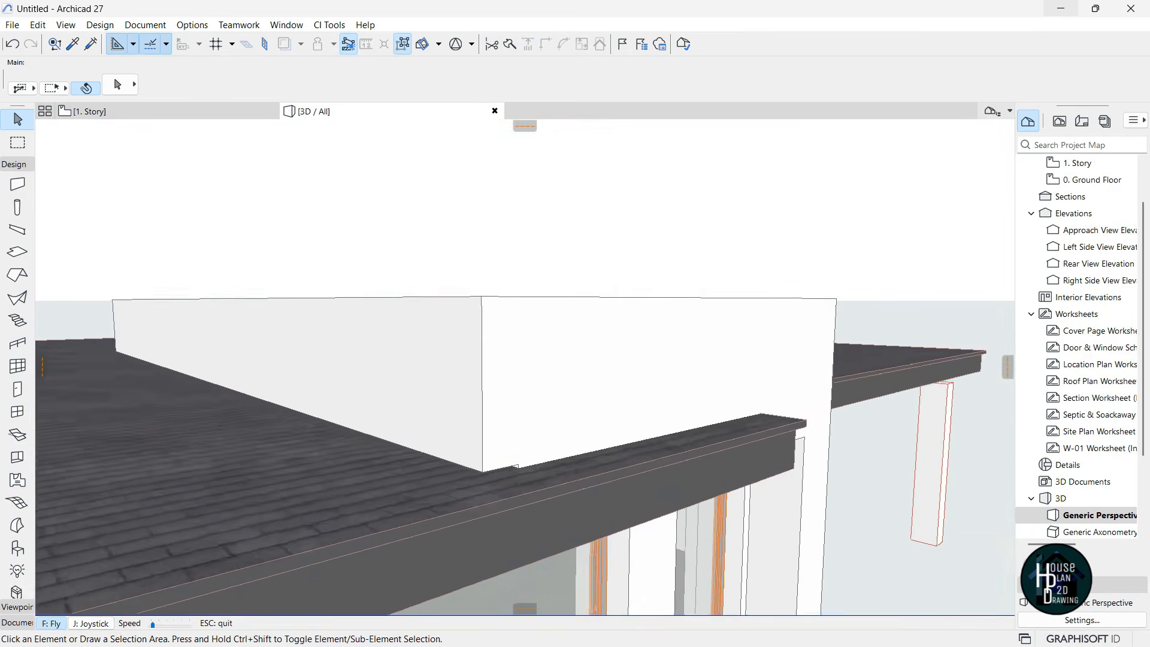
key(Escape)
click(455, 305)
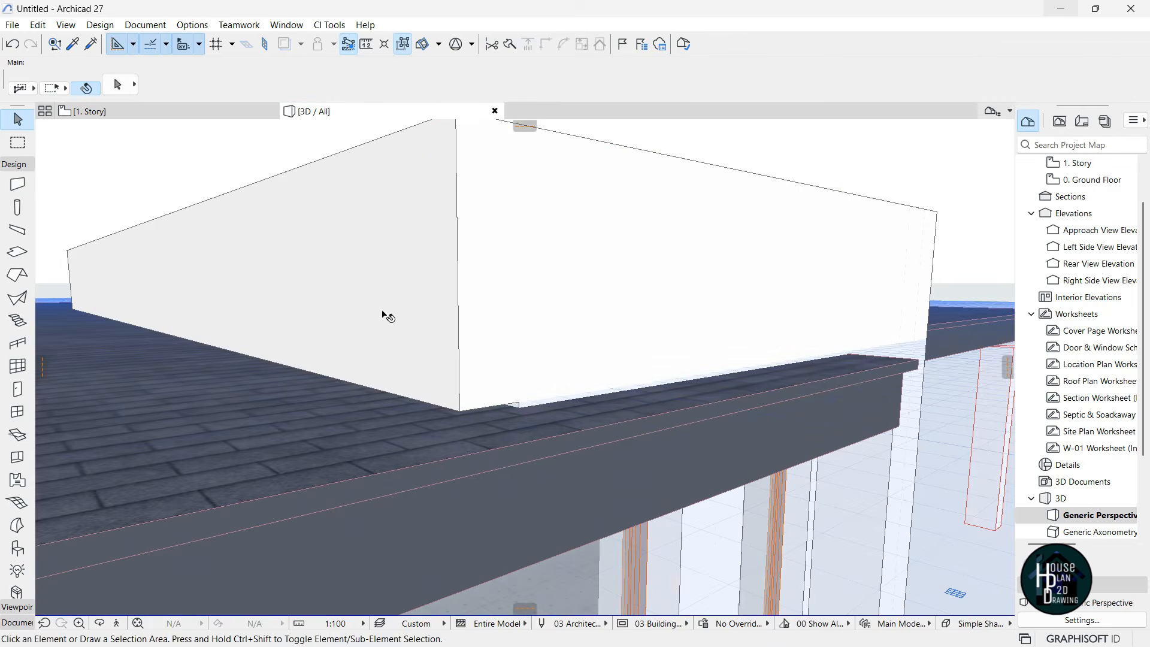
click(382, 312)
scroll(525, 423, up, 3)
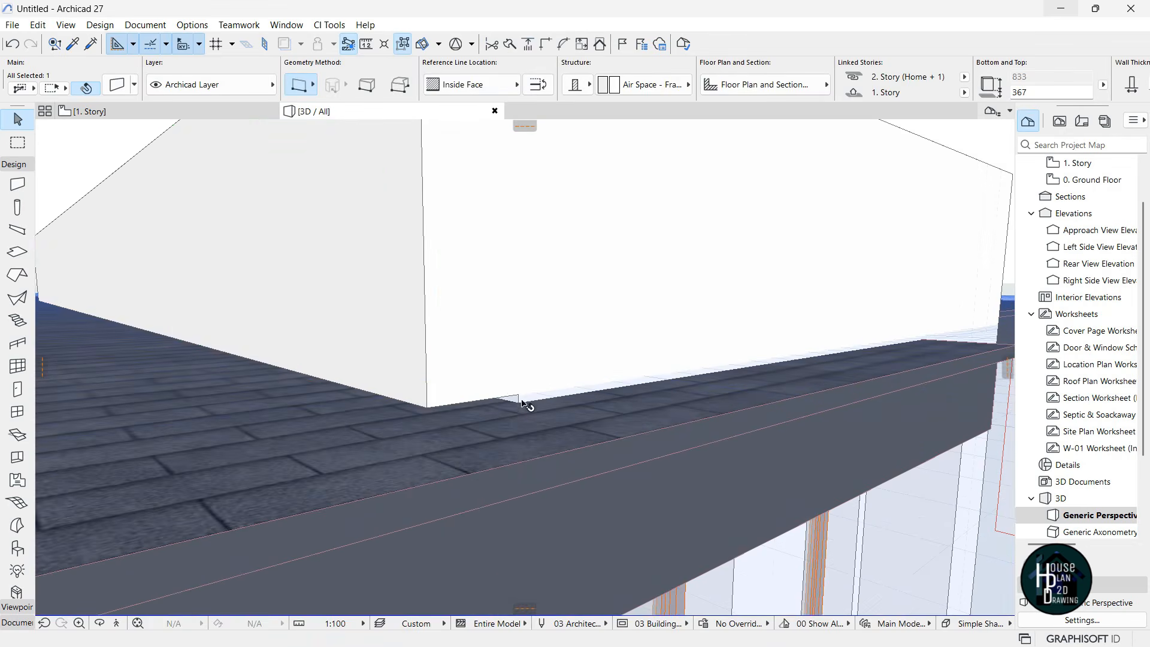
click(519, 397)
key(Escape)
key(Escape)
click(434, 380)
key(Escape)
click(537, 365)
key(Escape)
click(351, 334)
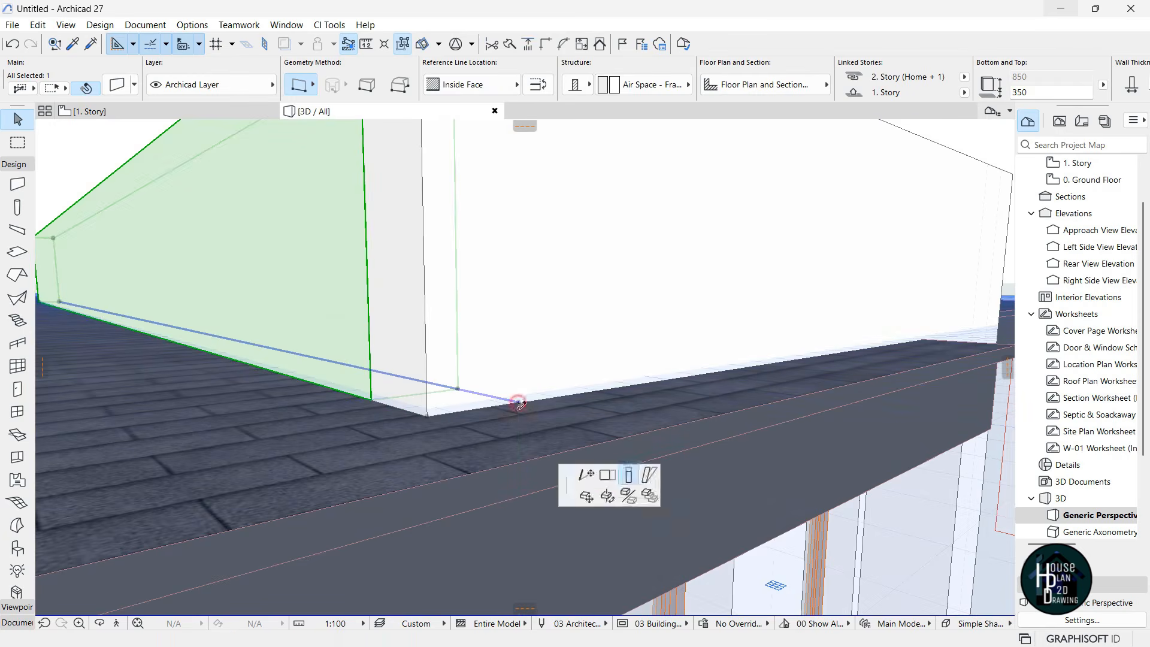
key(Escape)
key(Escape)
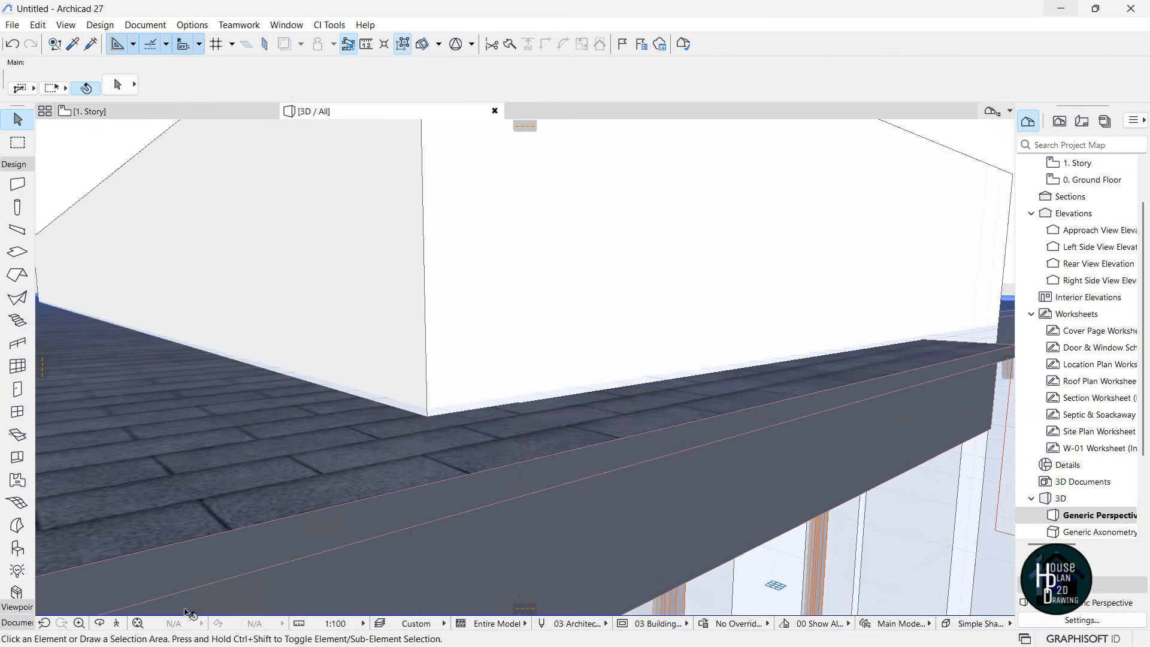
Fly around the front parapet corner to examine how the bottoms of the rooftop walls meet the roof surface
click(116, 623)
key(Right)
key(Left)
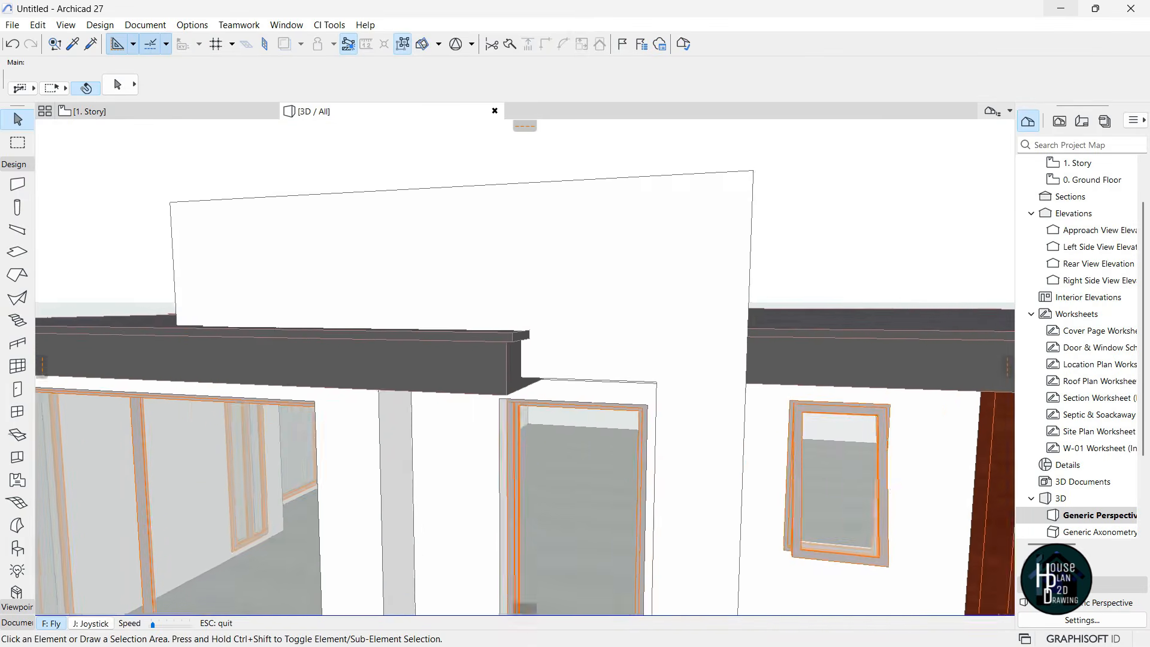
key(Up)
key(Down)
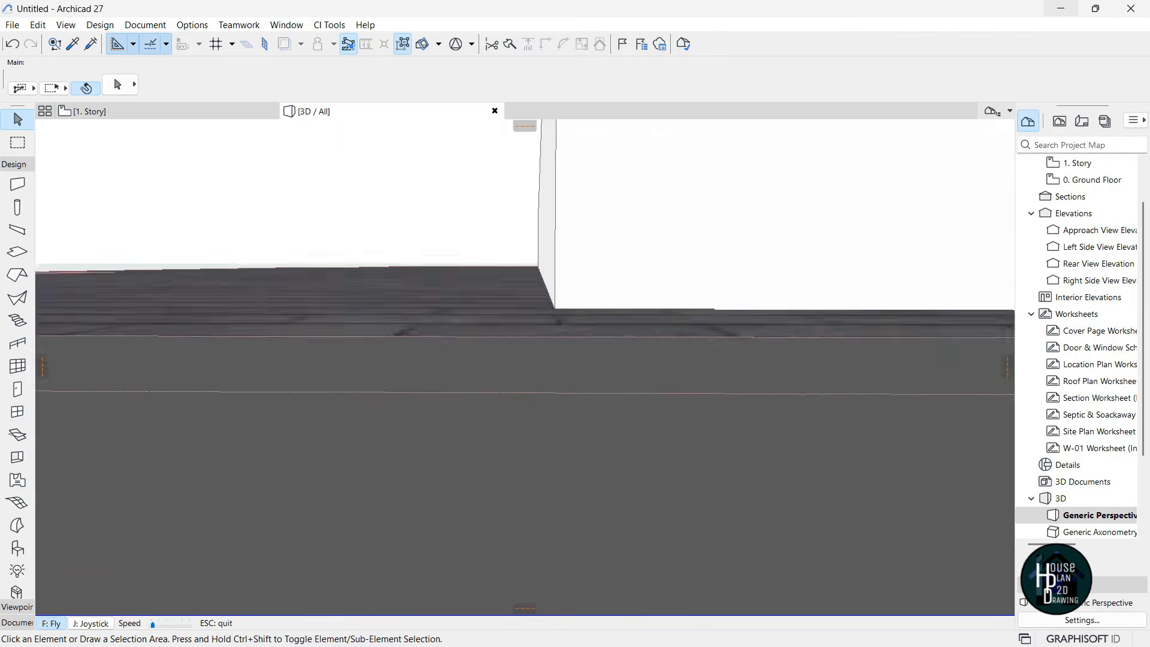
key(Up)
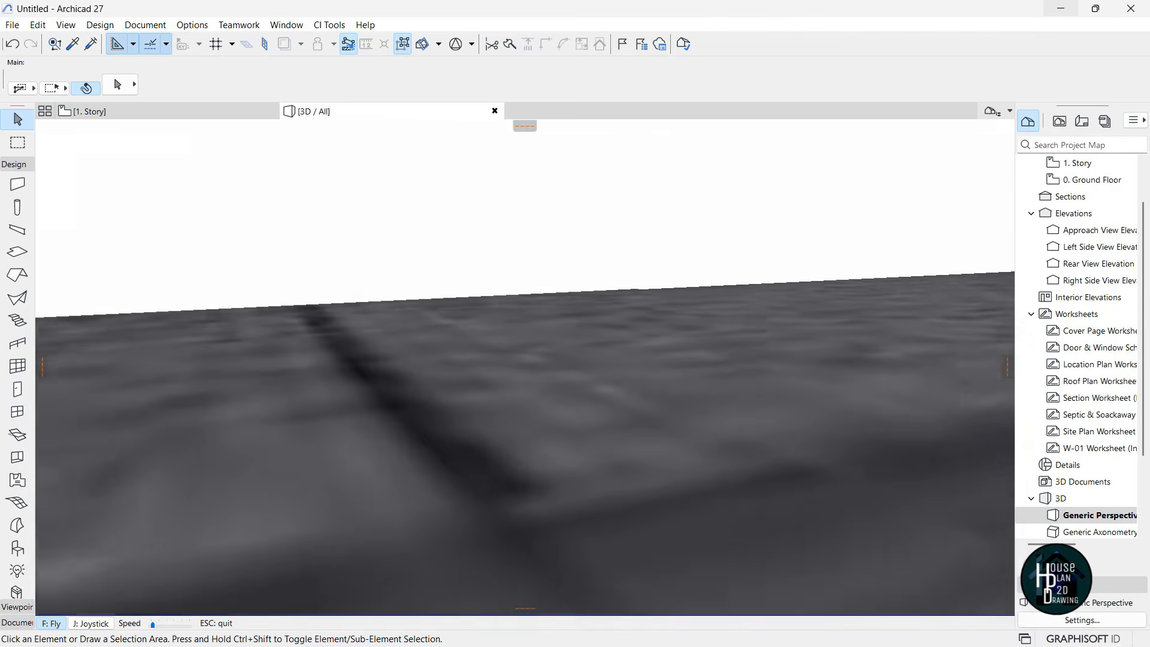
key(Down)
key(Escape)
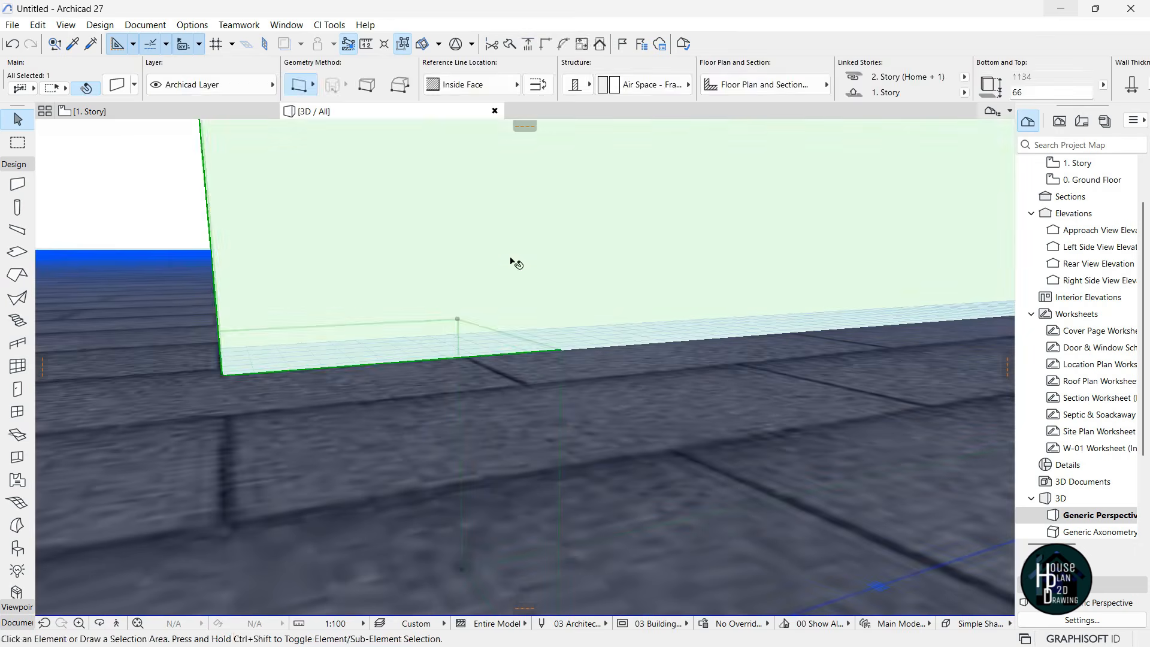
click(119, 624)
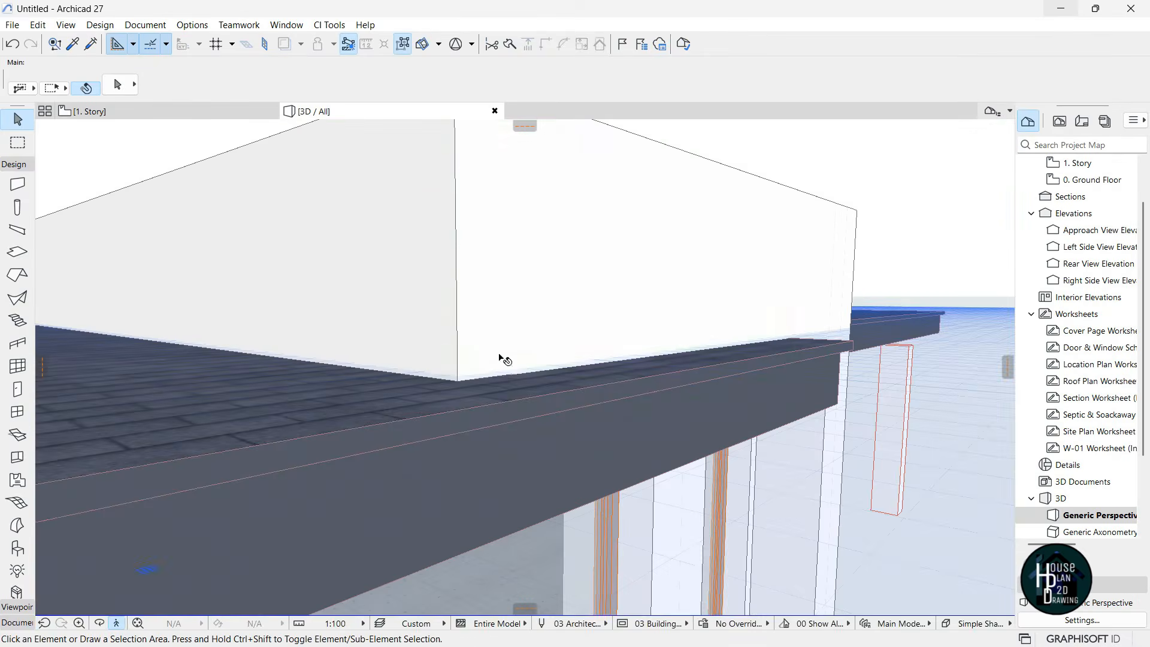
click(499, 357)
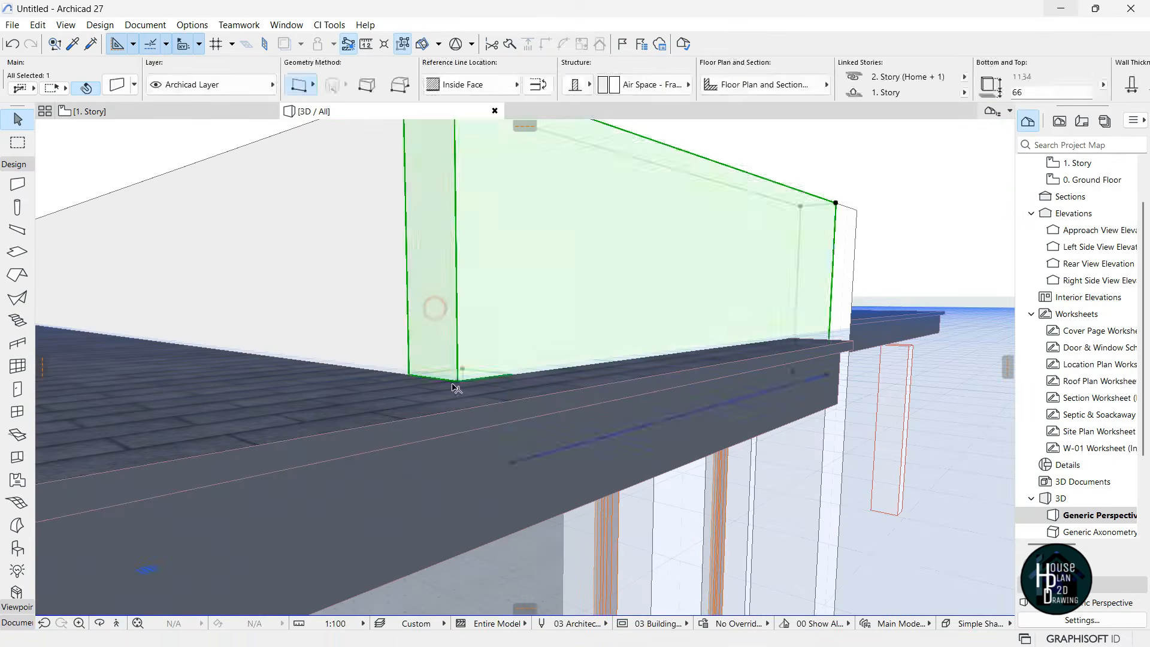
click(513, 376)
key(Escape)
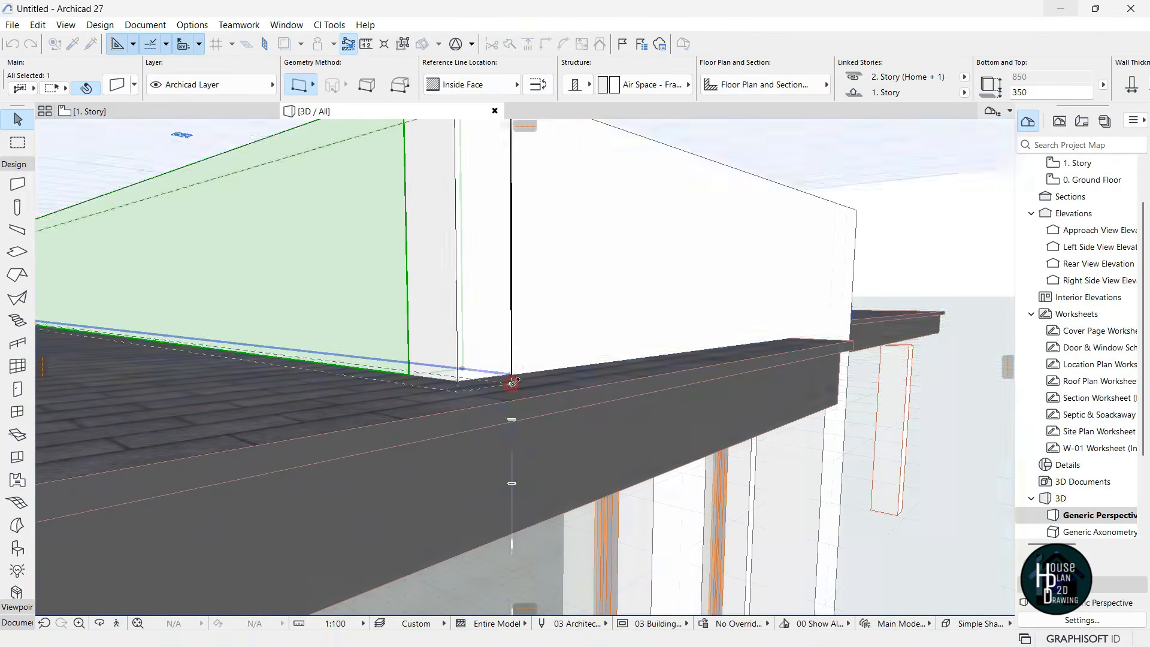
key(Escape)
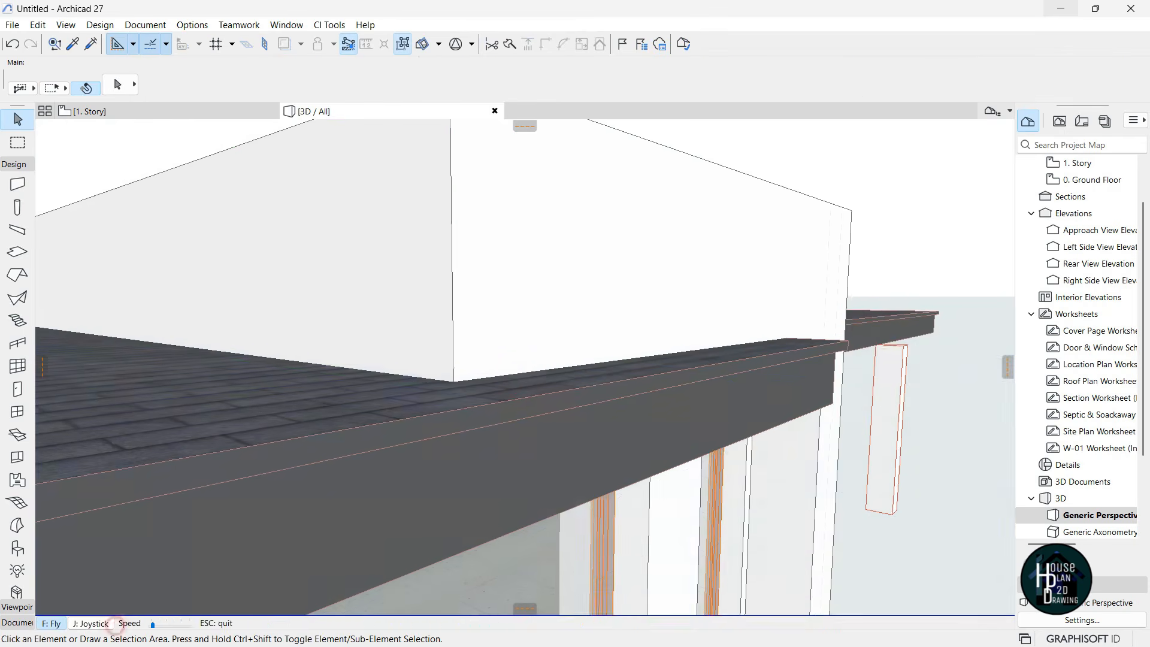
Fly back and up from the parapet corner to examine the rooftop walls and their open rear end from above
key(Down)
key(Right)
key(Down)
key(Up)
key(Page_Up)
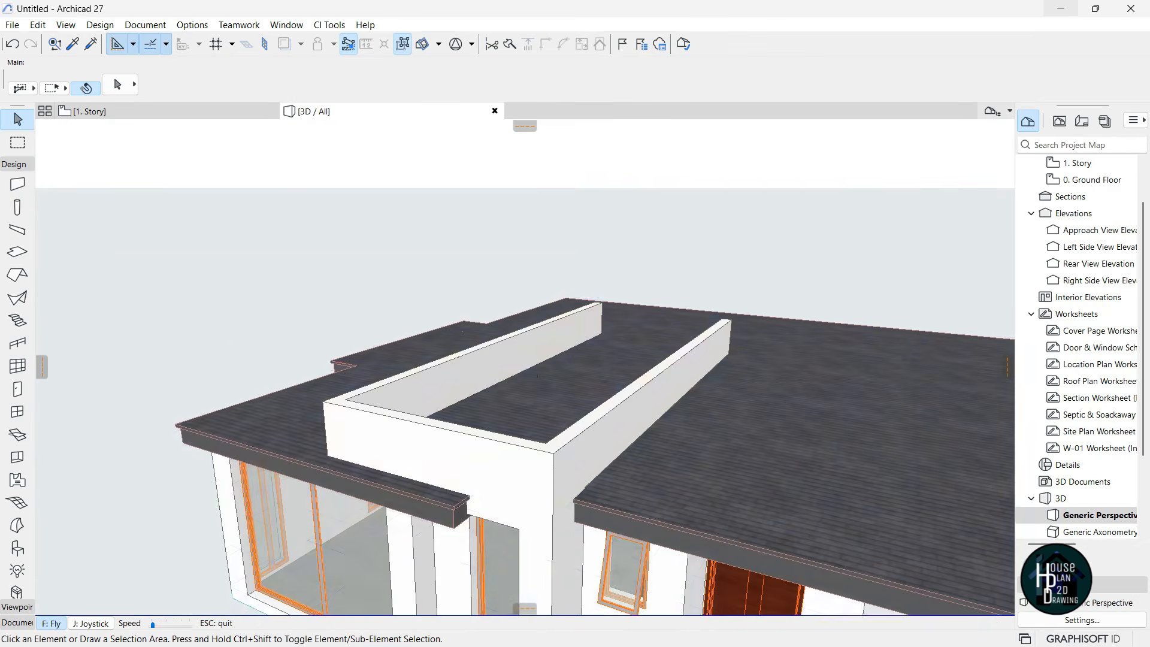
key(Escape)
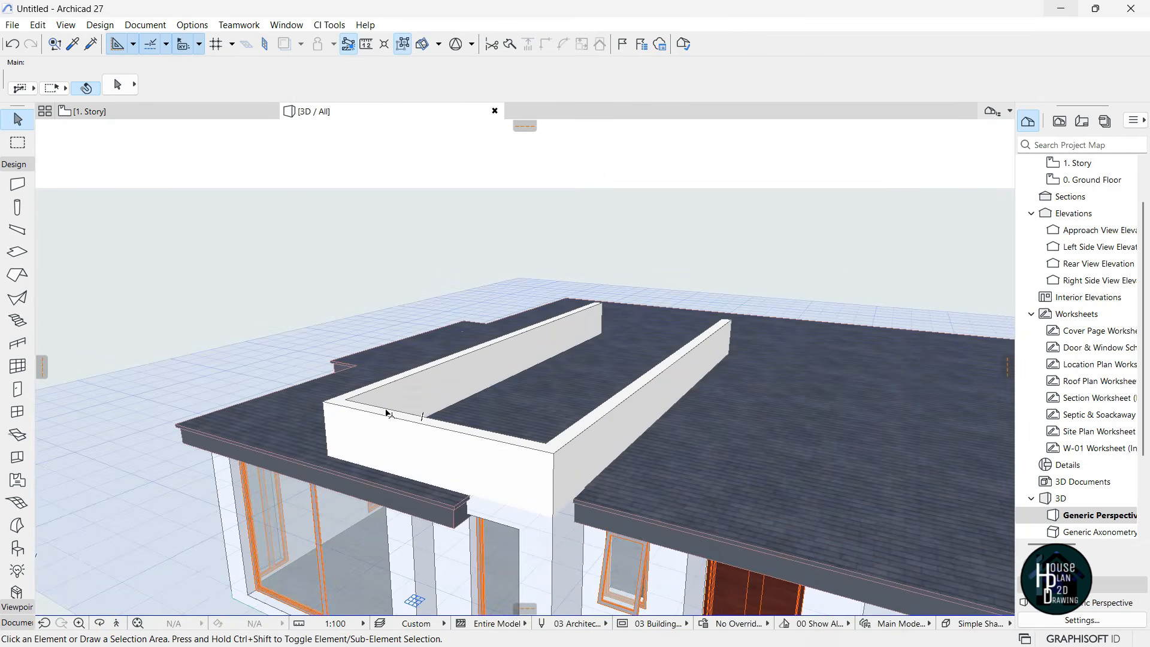
On the 1. Story plan, draw a rear wall joining the two long rooftop walls with the front rooftop wall's settings, and trim the excess wall ends
click(188, 113)
scroll(549, 449, down, 3)
scroll(456, 437, up, 5)
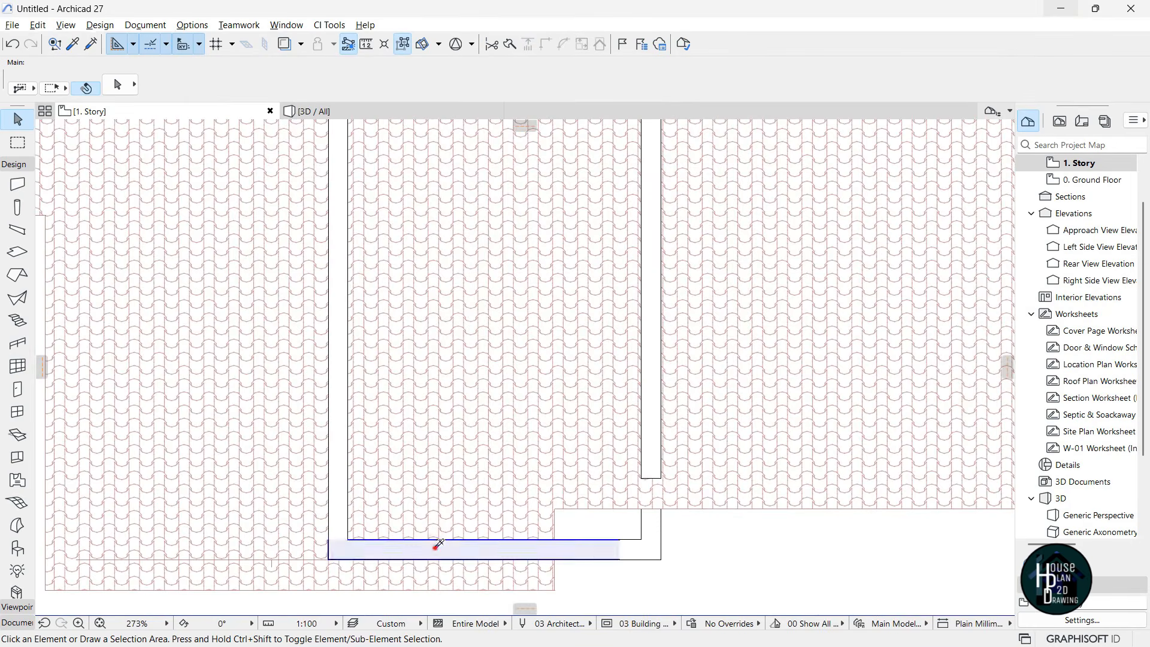
alt+click(437, 545)
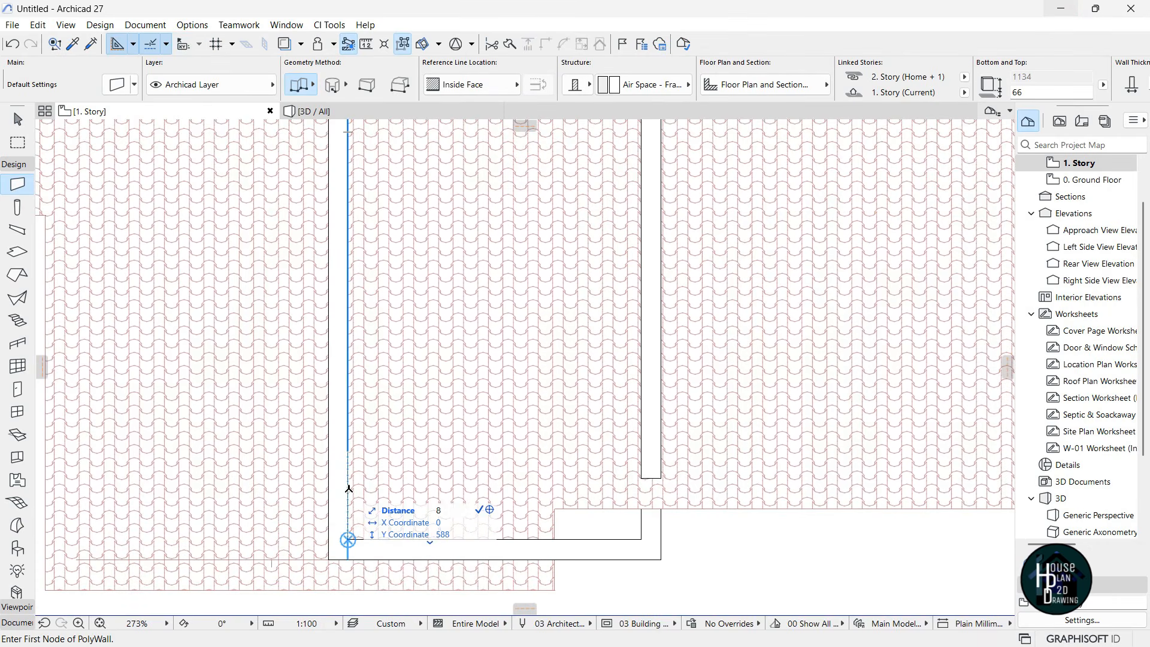
key(Return)
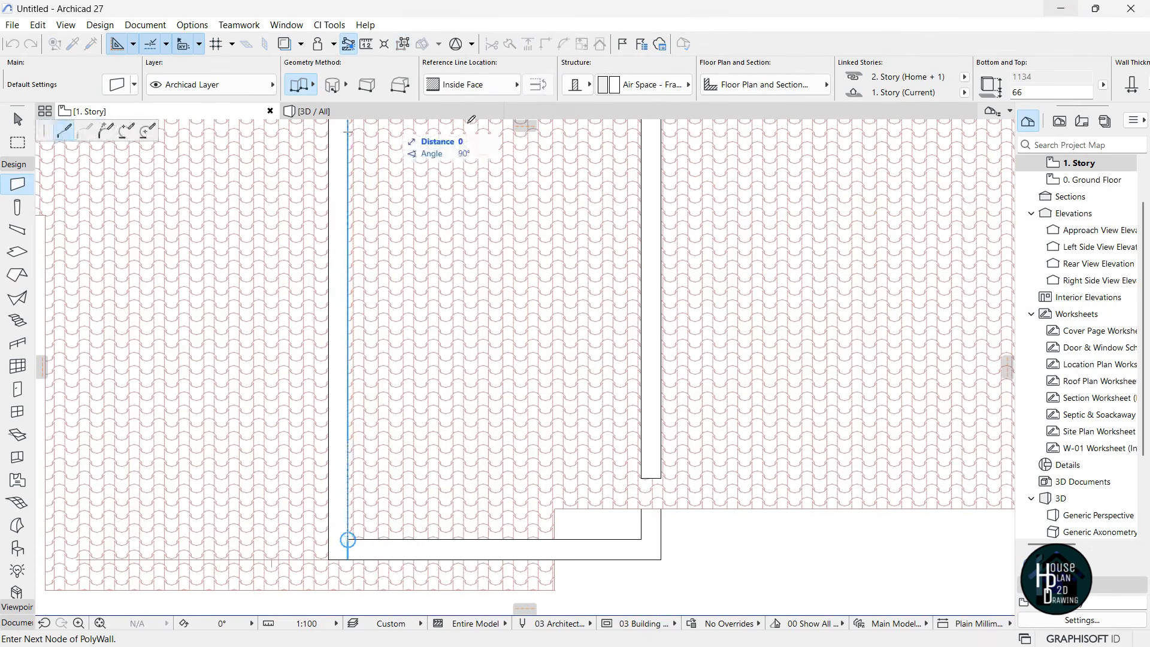
scroll(467, 269, down, 5)
scroll(504, 278, up, 5)
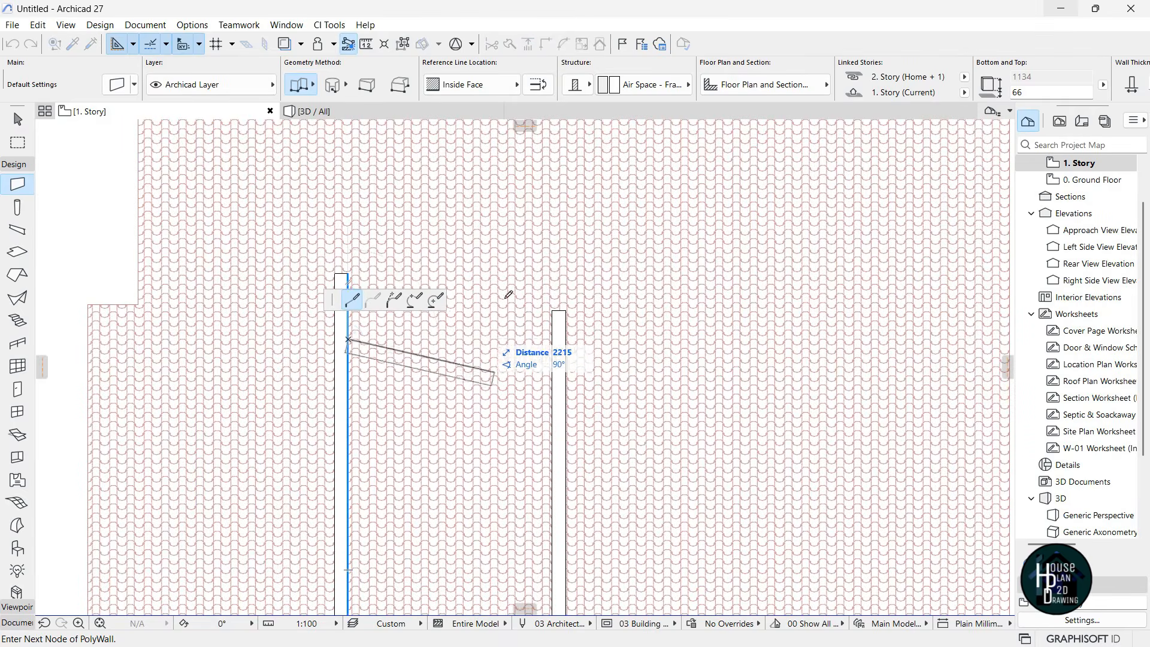
click(539, 86)
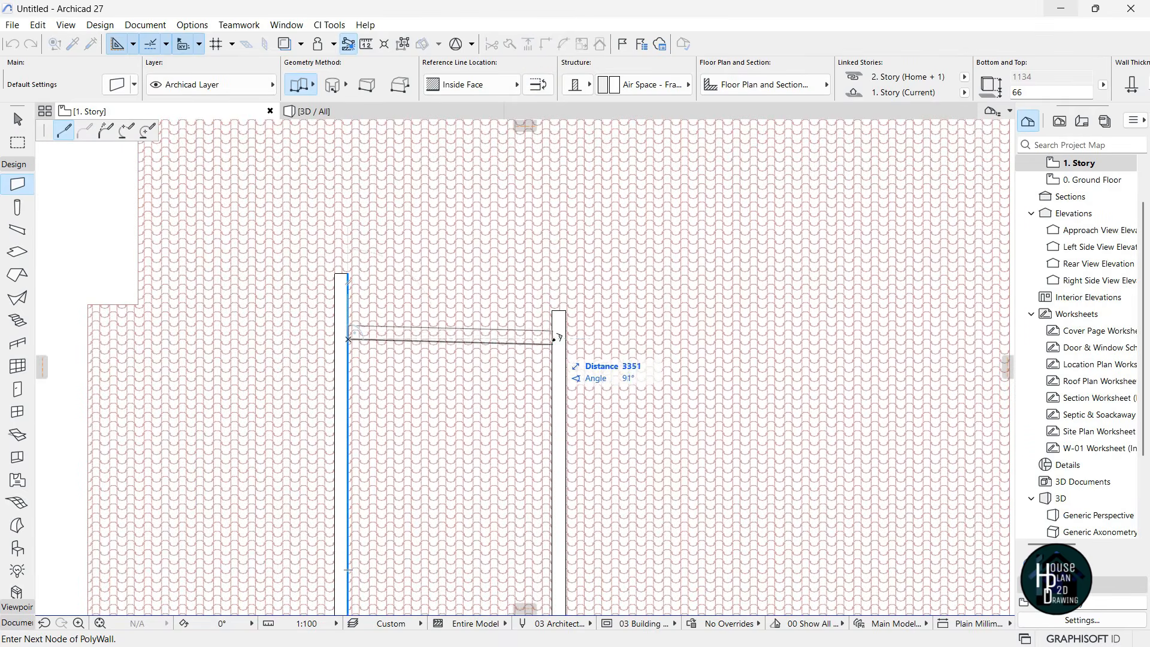
double_click(553, 340)
key(Escape)
ctrl+click(559, 318)
scroll(513, 269, down, 5)
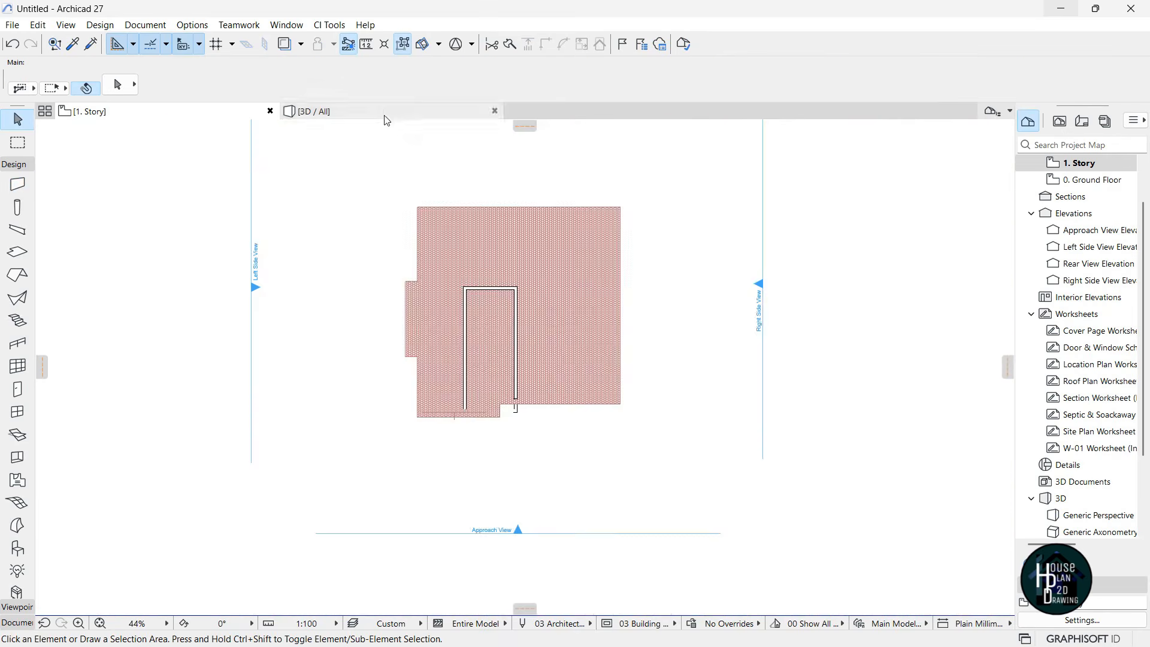
Fly around the house in the 3D view to examine the rooftop parapet enclosure from the front and from above
click(386, 112)
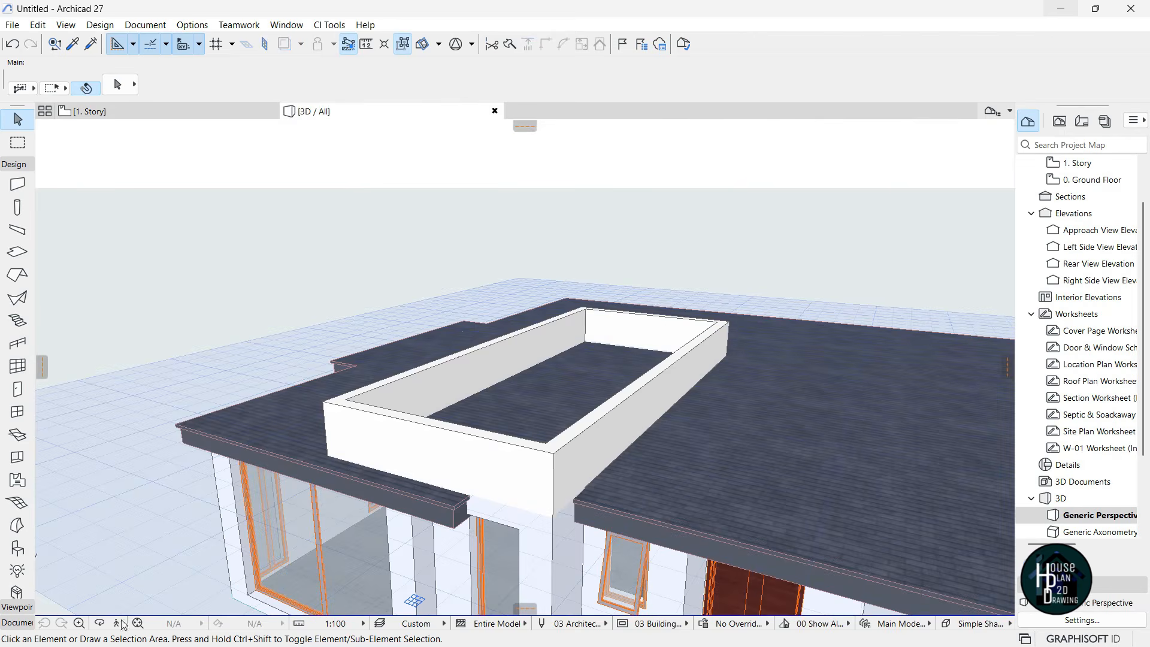
click(117, 623)
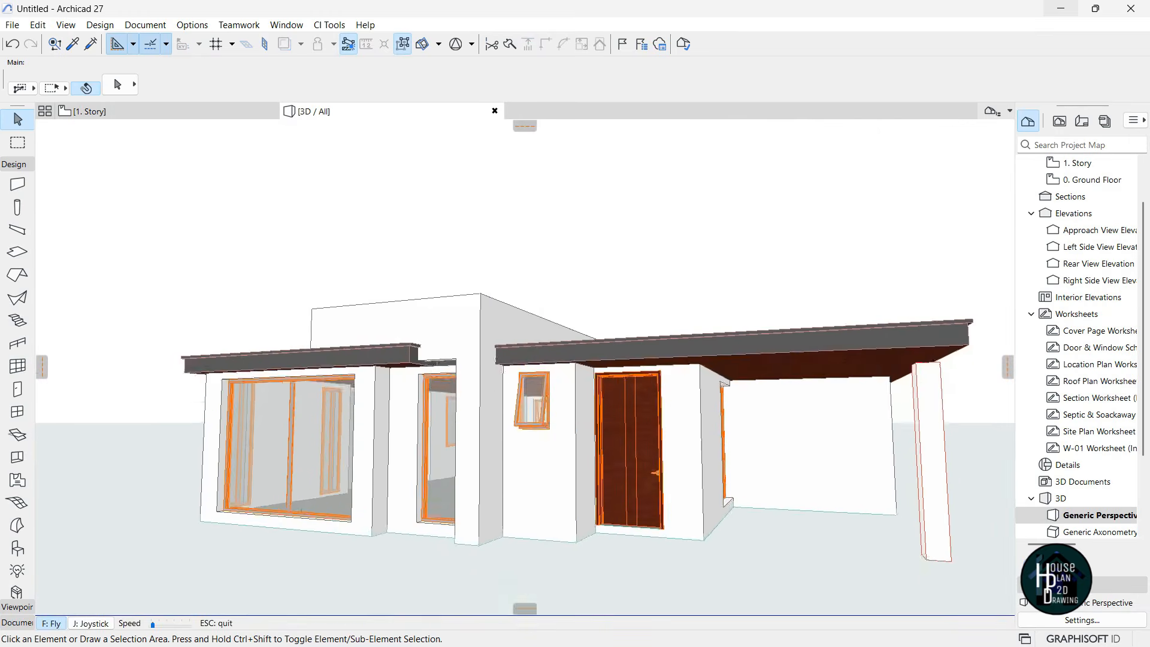
key(Up)
key(Page_Up)
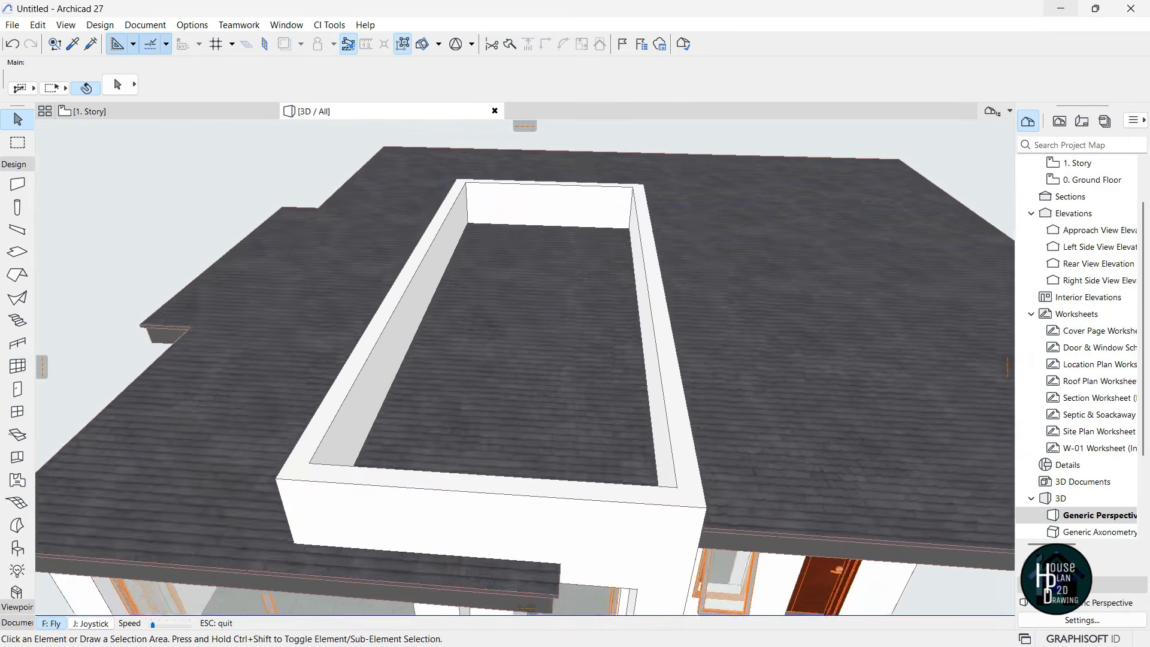
key(Escape)
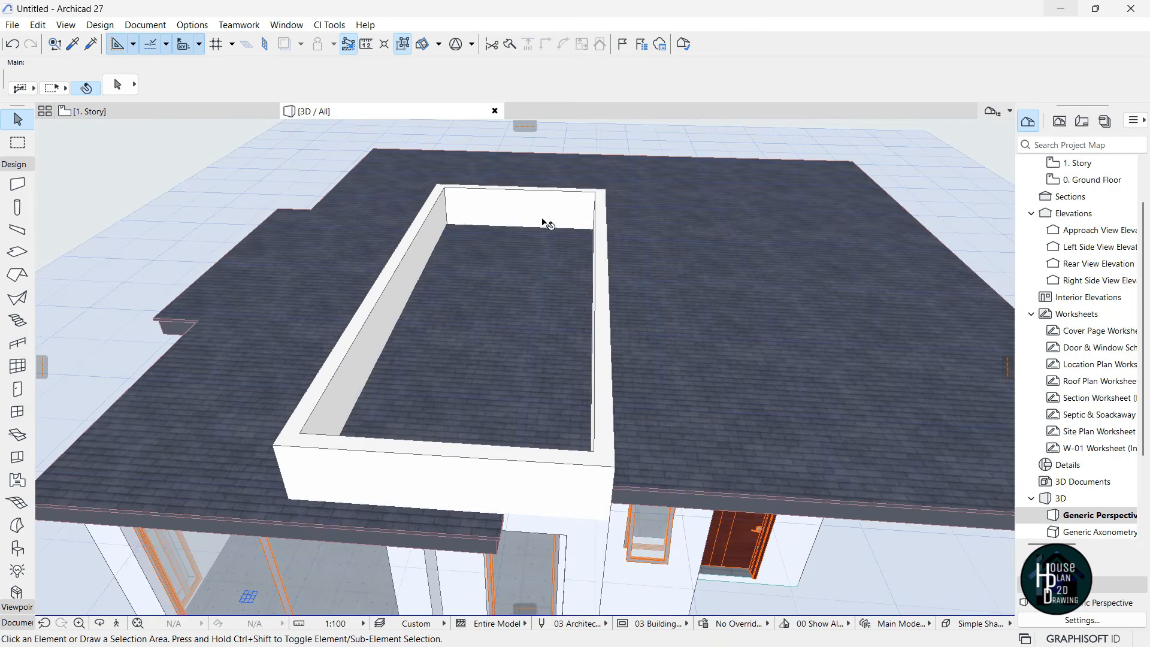
On the 1. Story plan, cut a rectangular hole in the upper roof layer along the inner faces of the rooftop walls
click(154, 112)
scroll(536, 288, down, 6)
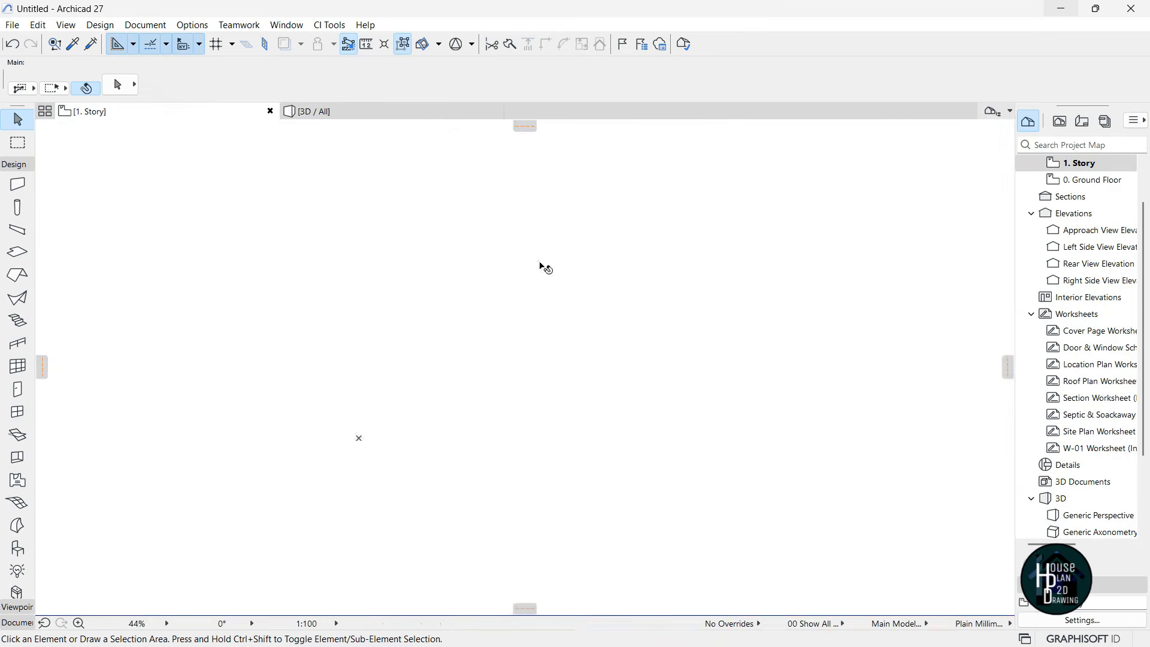
scroll(525, 295, up, 3)
scroll(519, 269, up, 4)
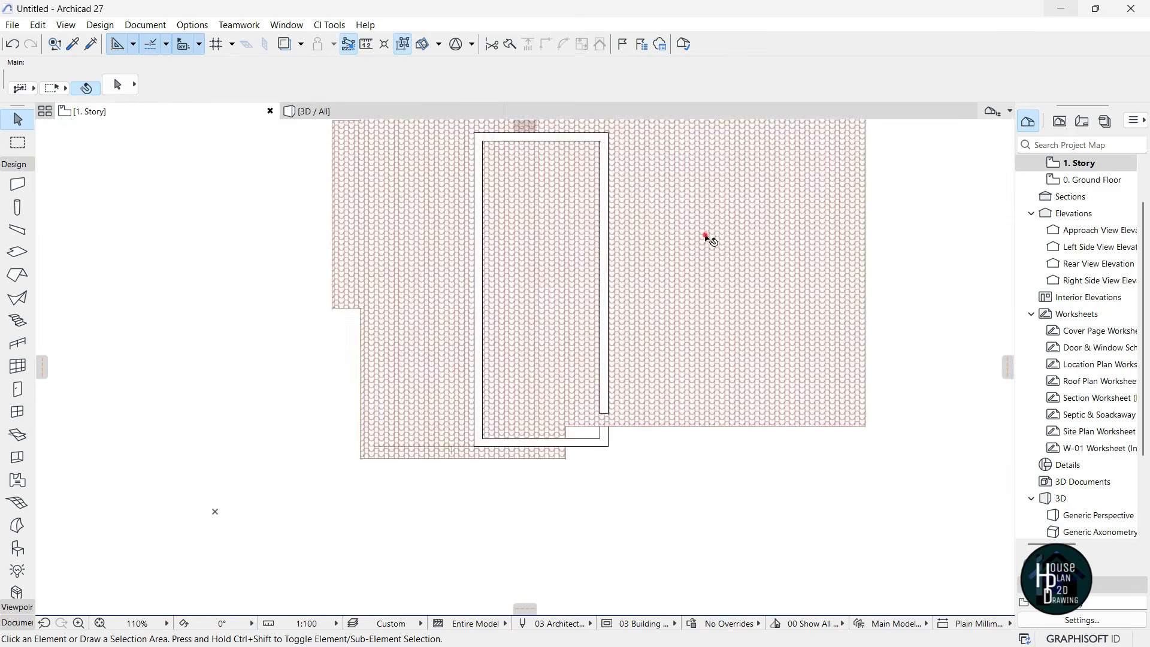
click(513, 390)
scroll(547, 355, down, 2)
scroll(547, 355, up, 2)
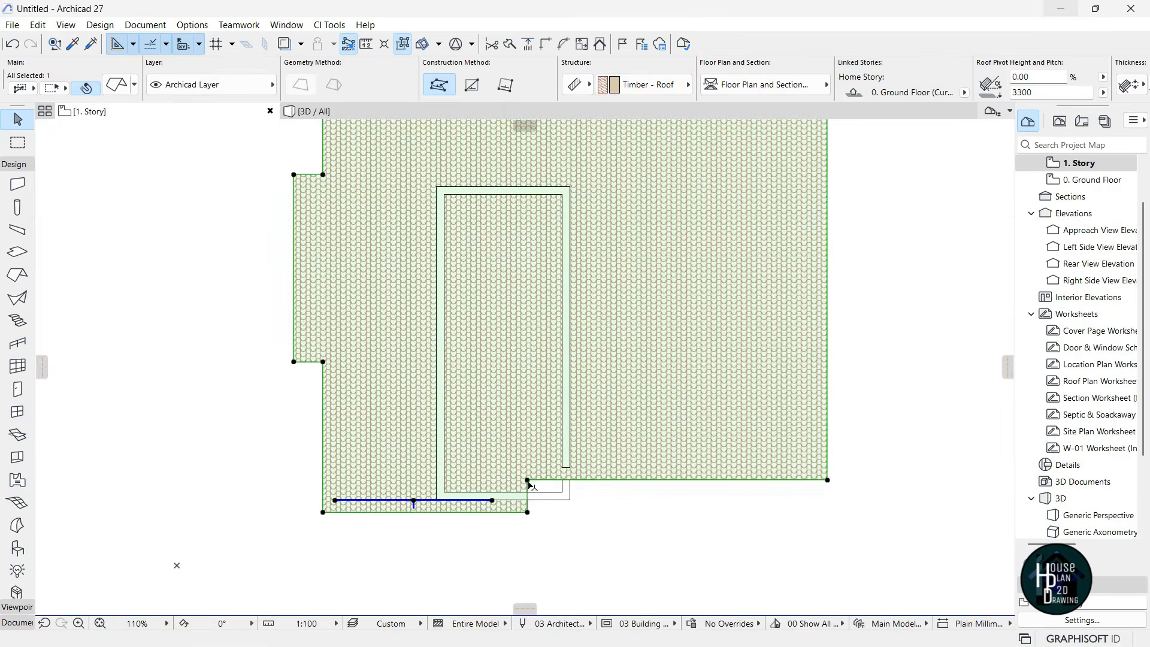
click(527, 480)
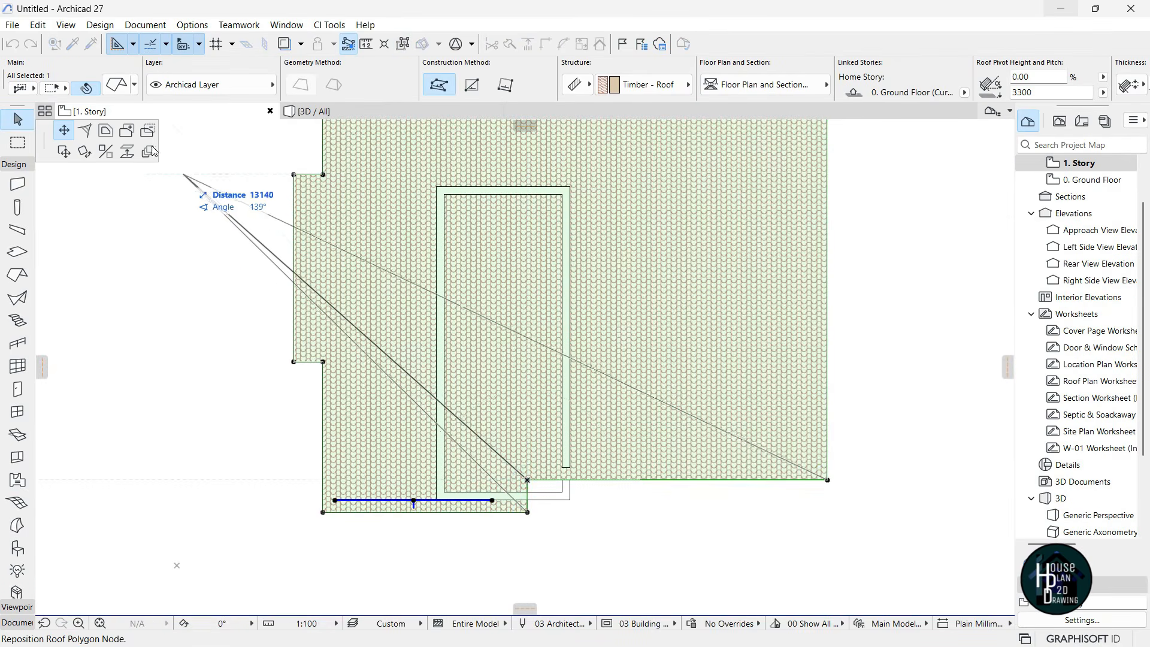
key(Escape)
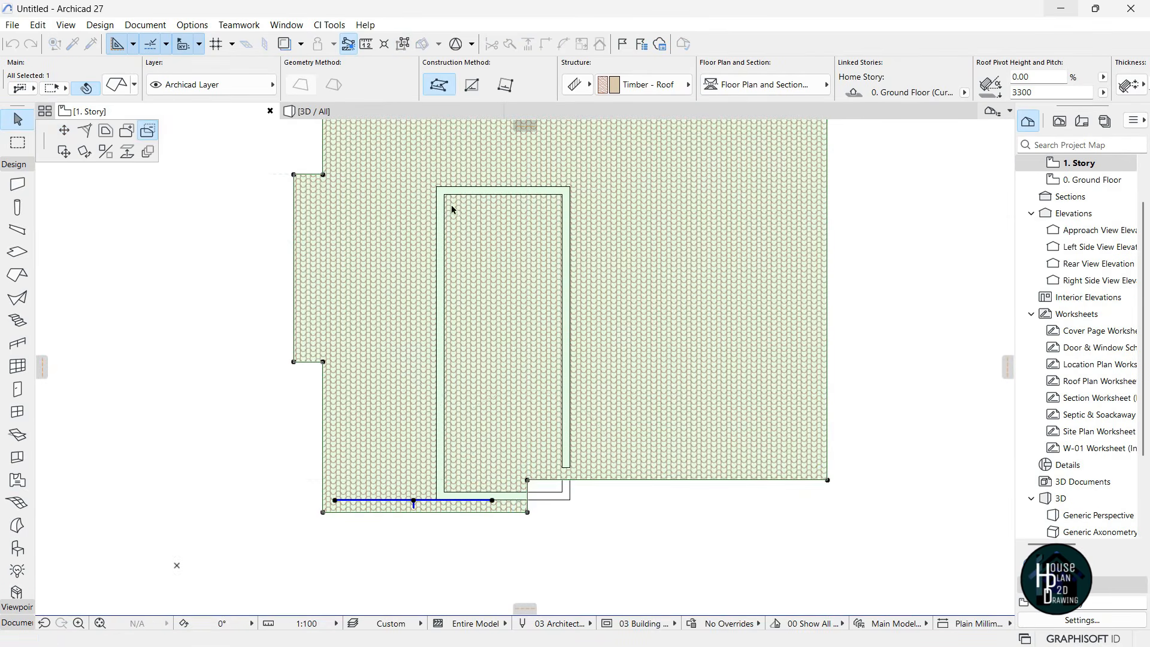
scroll(450, 202, up, 4)
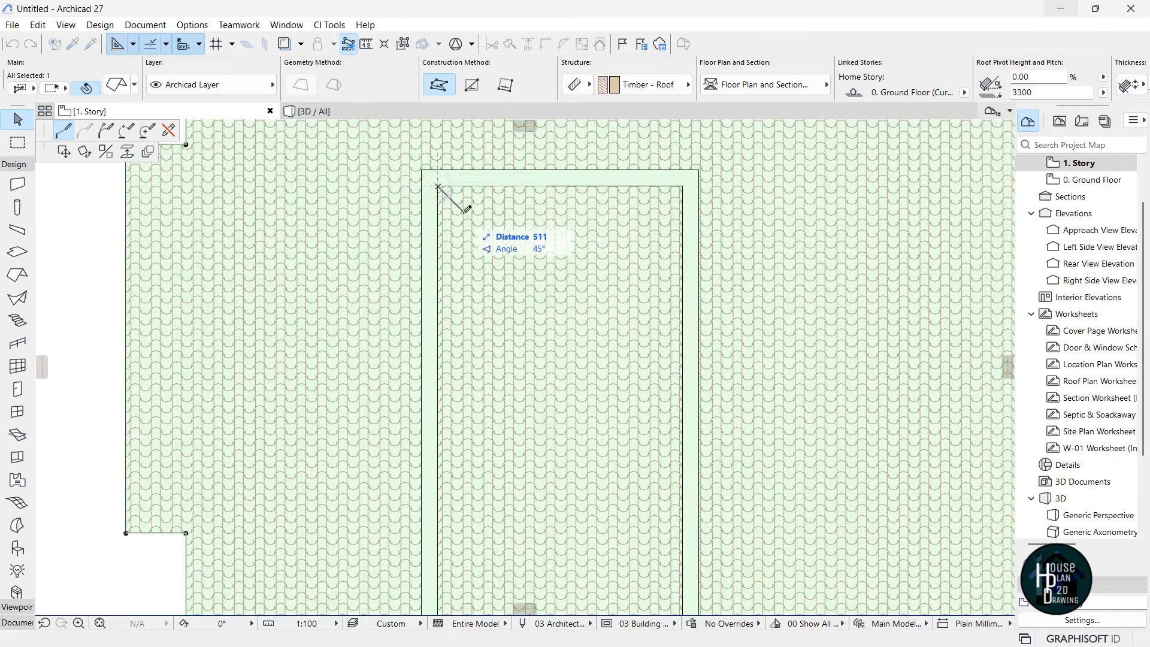
scroll(464, 212, down, 4)
click(472, 85)
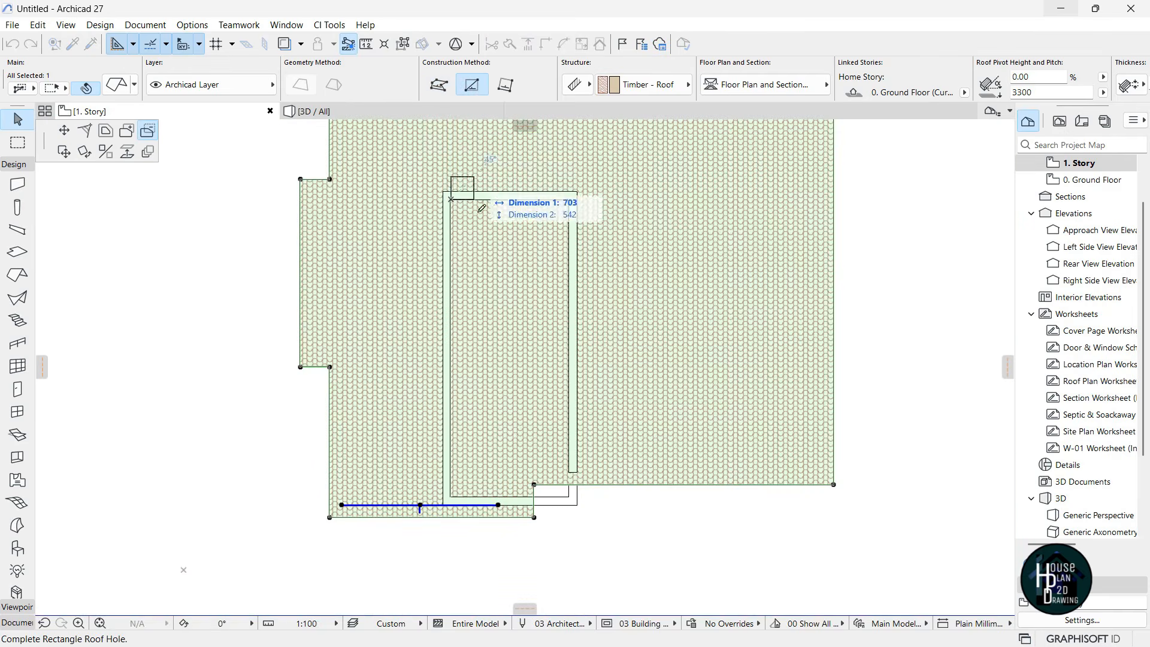
click(587, 509)
scroll(542, 438, down, 3)
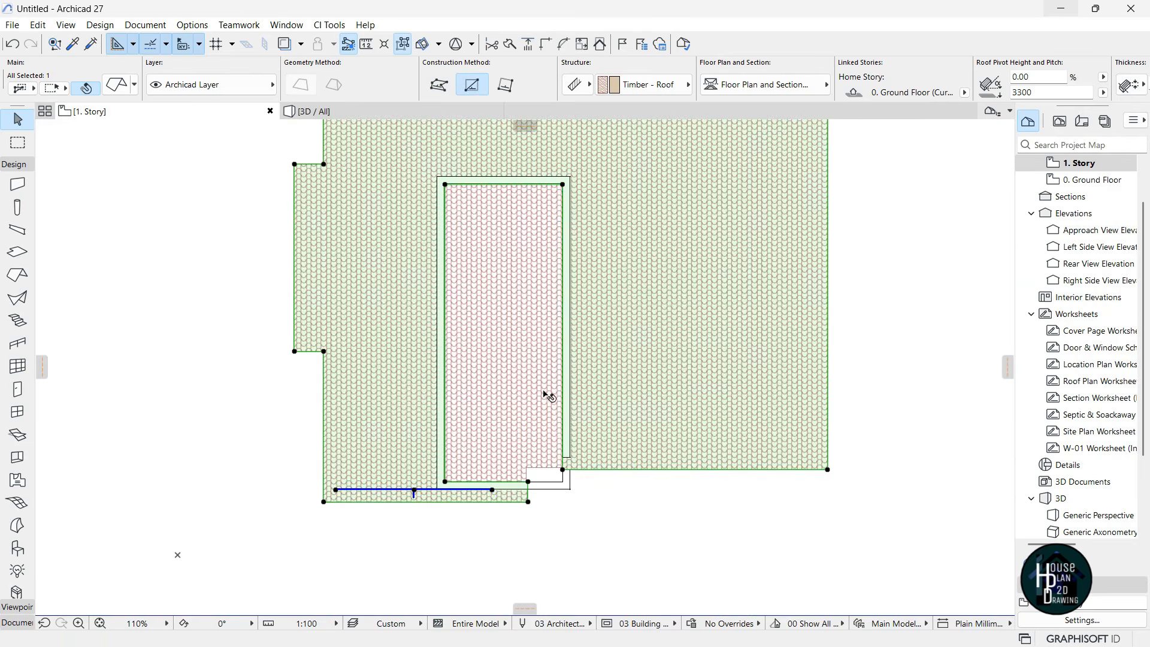
Cut a matching rectangular hole in the lower roof layer along the inner faces of the rooftop walls
click(827, 467)
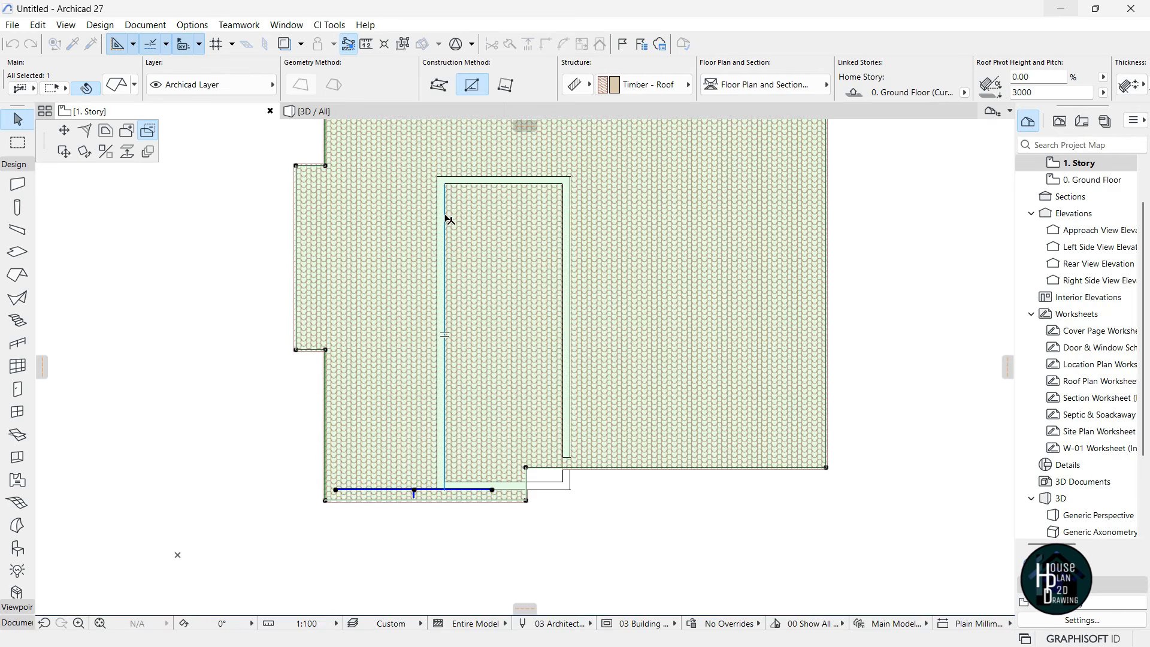
click(444, 185)
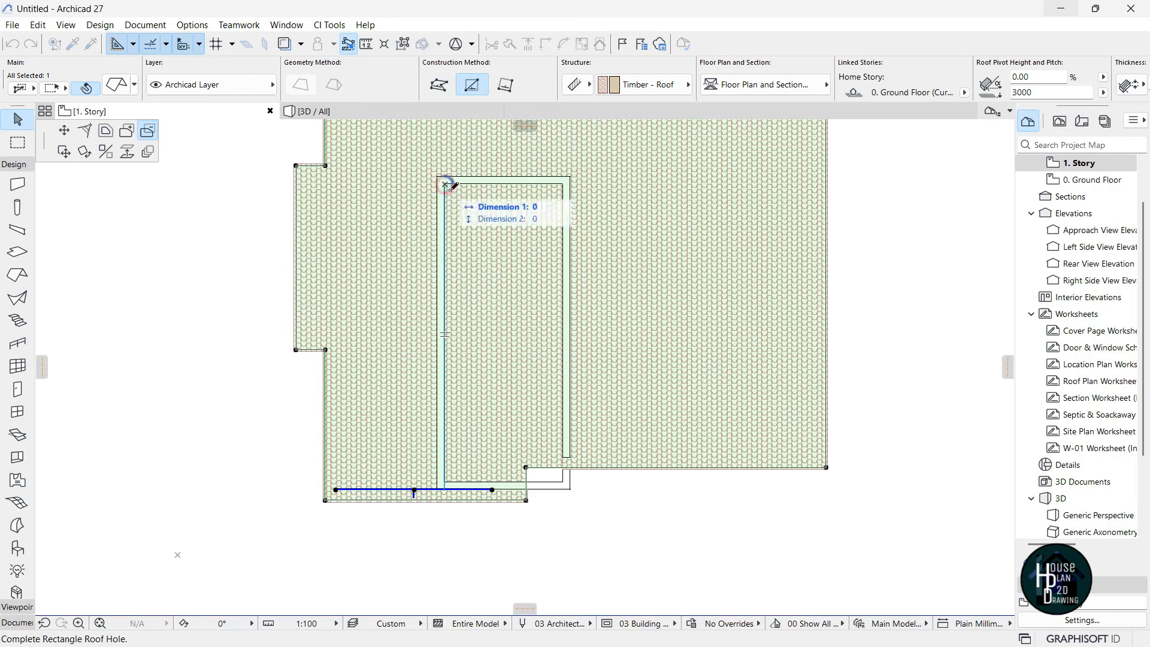
click(564, 476)
click(538, 424)
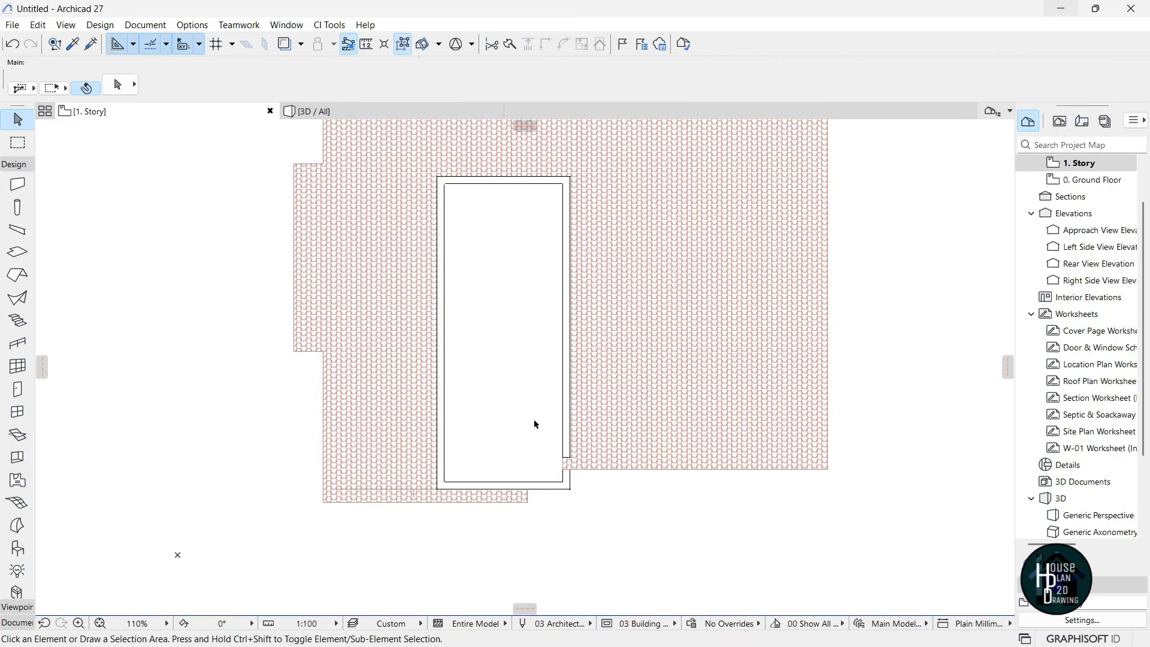
In the 3D view, fly toward the parapet enclosure and look down through the roof opening at its inner edges
click(385, 114)
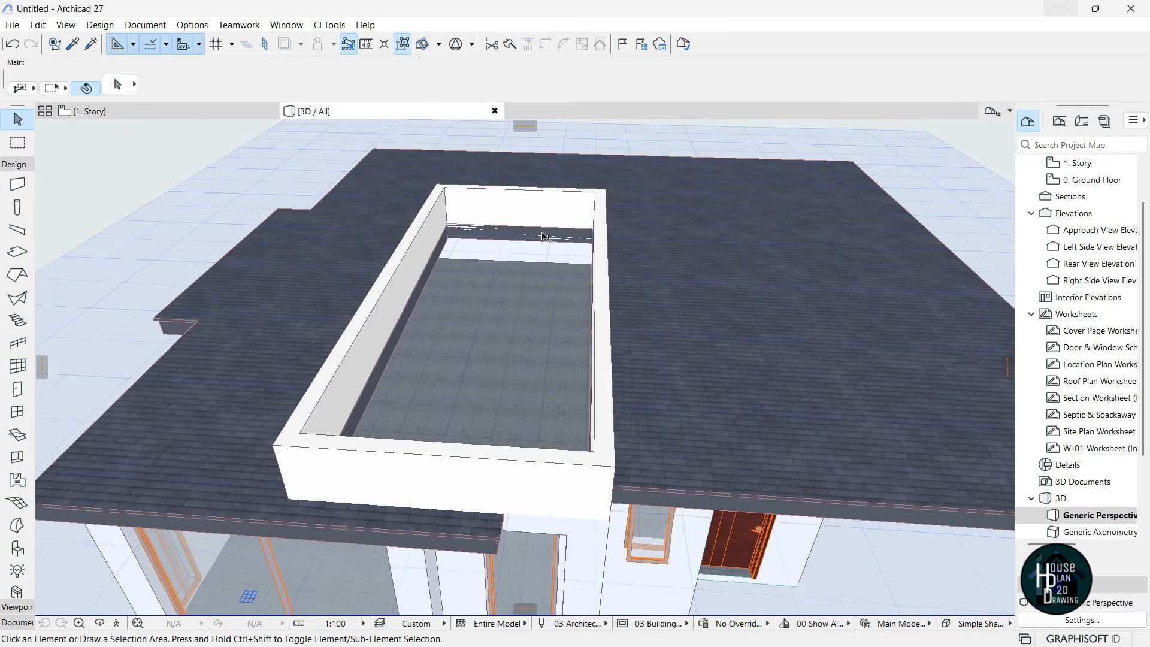
click(115, 623)
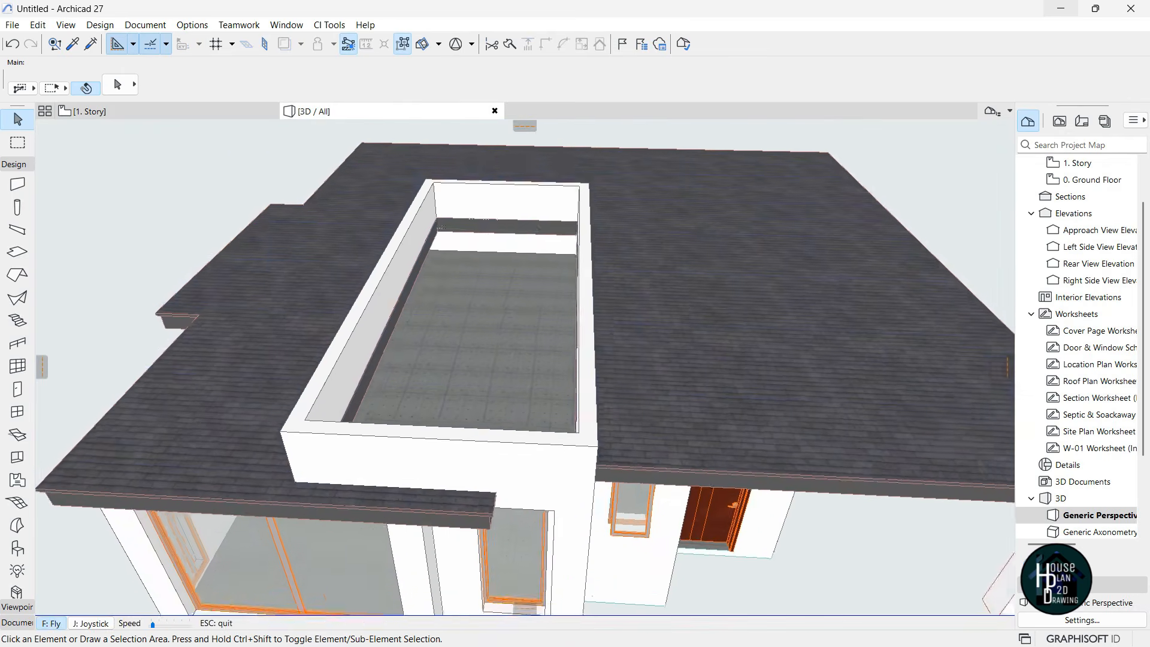
key(Up)
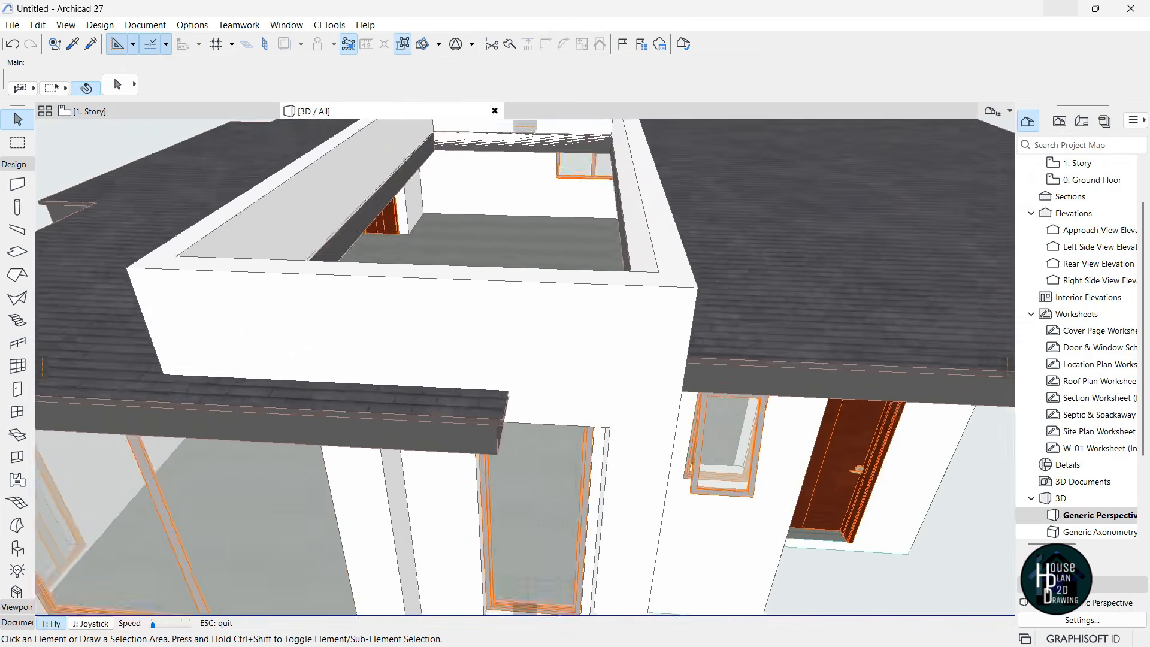
key(Escape)
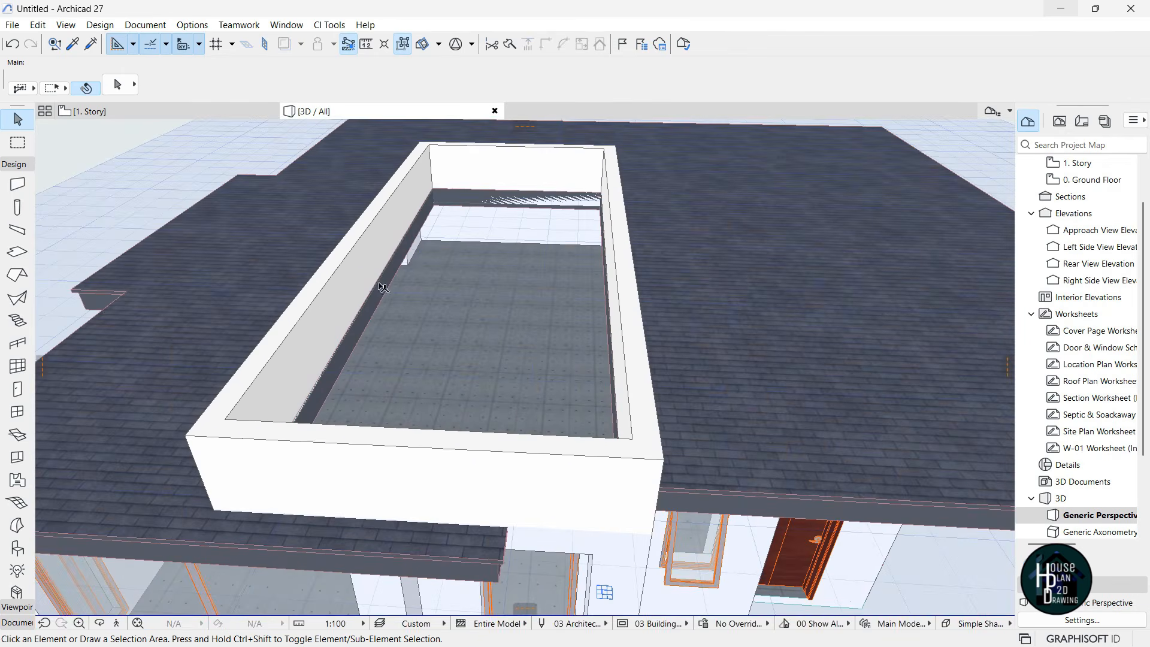
On the 1. Story plan, cut a rectangular hole of 3800 × 8900 mm in the upper roof layer along the outer faces of the rooftop walls
click(162, 111)
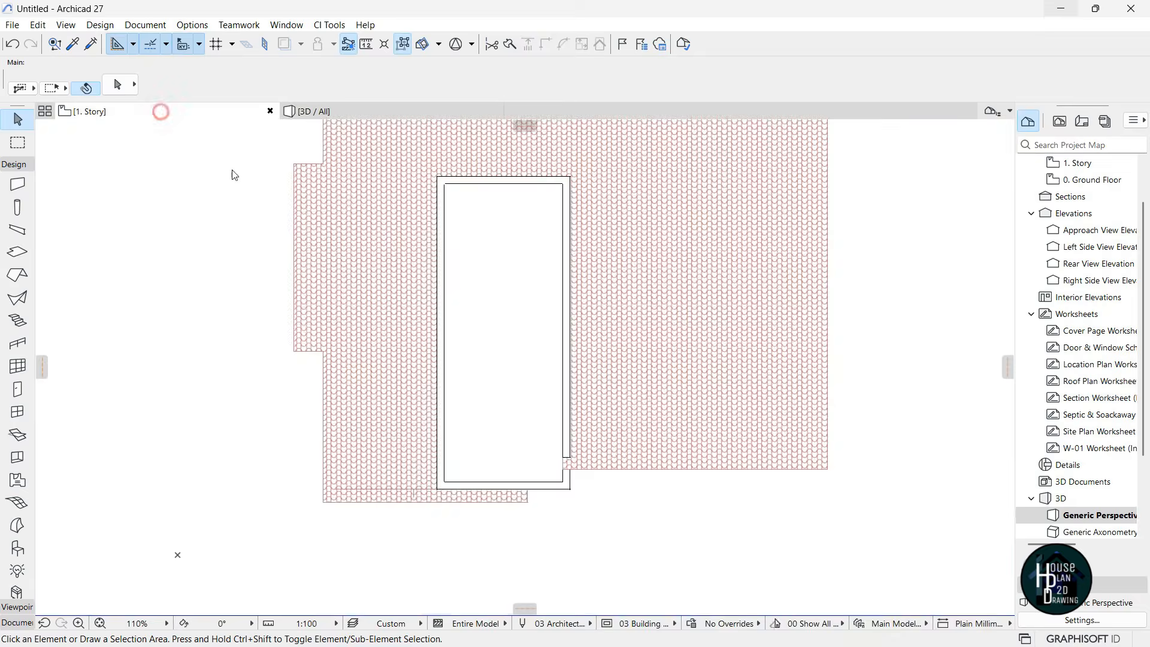
scroll(458, 304, up, 5)
click(683, 275)
scroll(667, 375, down, 3)
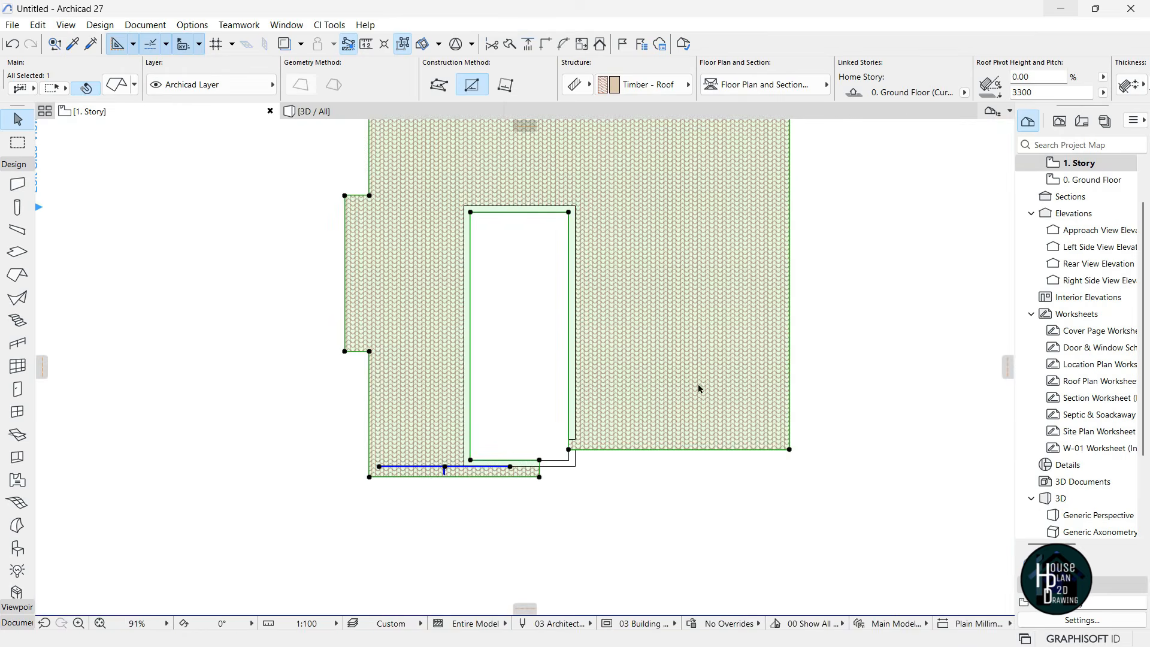
click(789, 449)
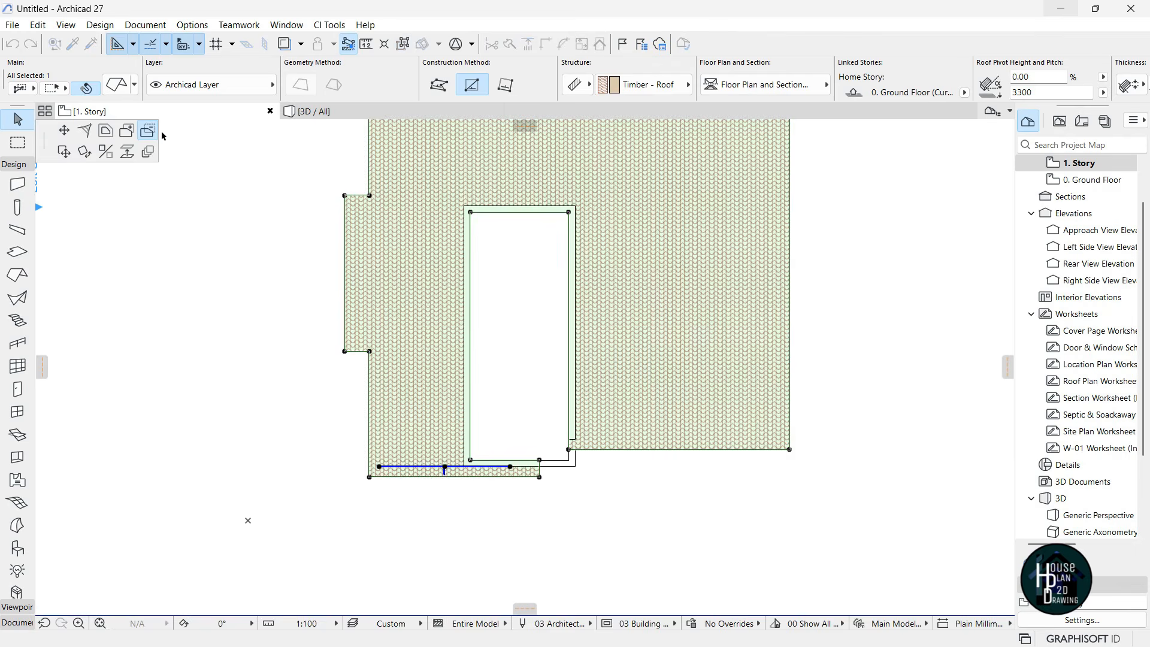
scroll(455, 233, up, 2)
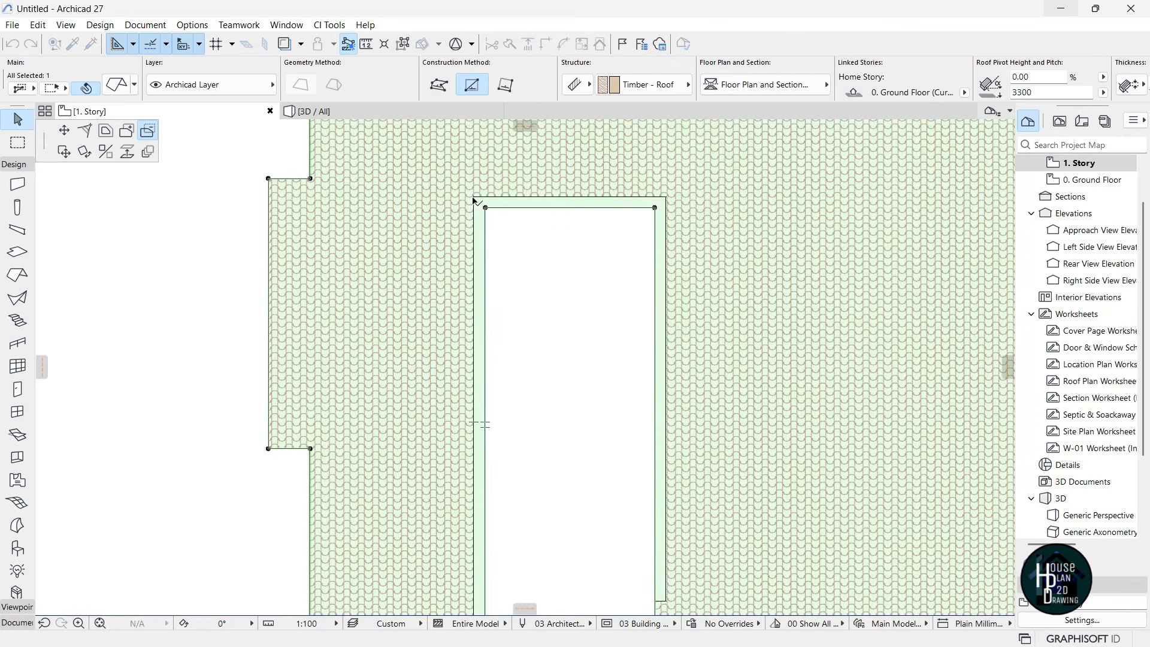
click(475, 200)
scroll(584, 419, down, 3)
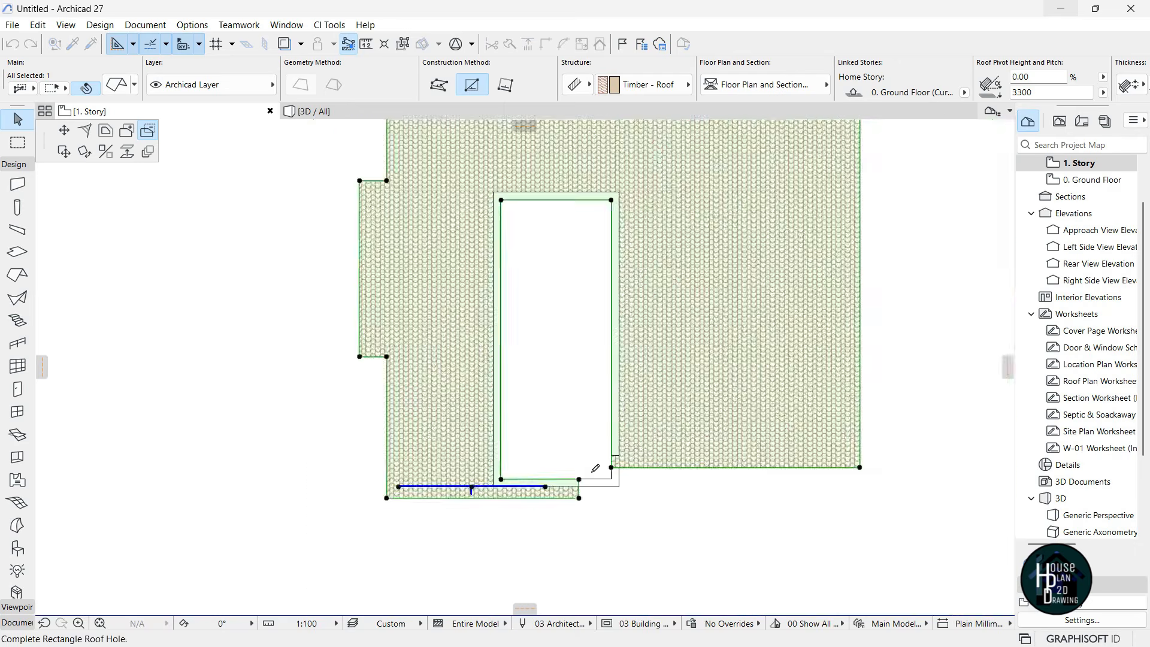
scroll(634, 471, up, 5)
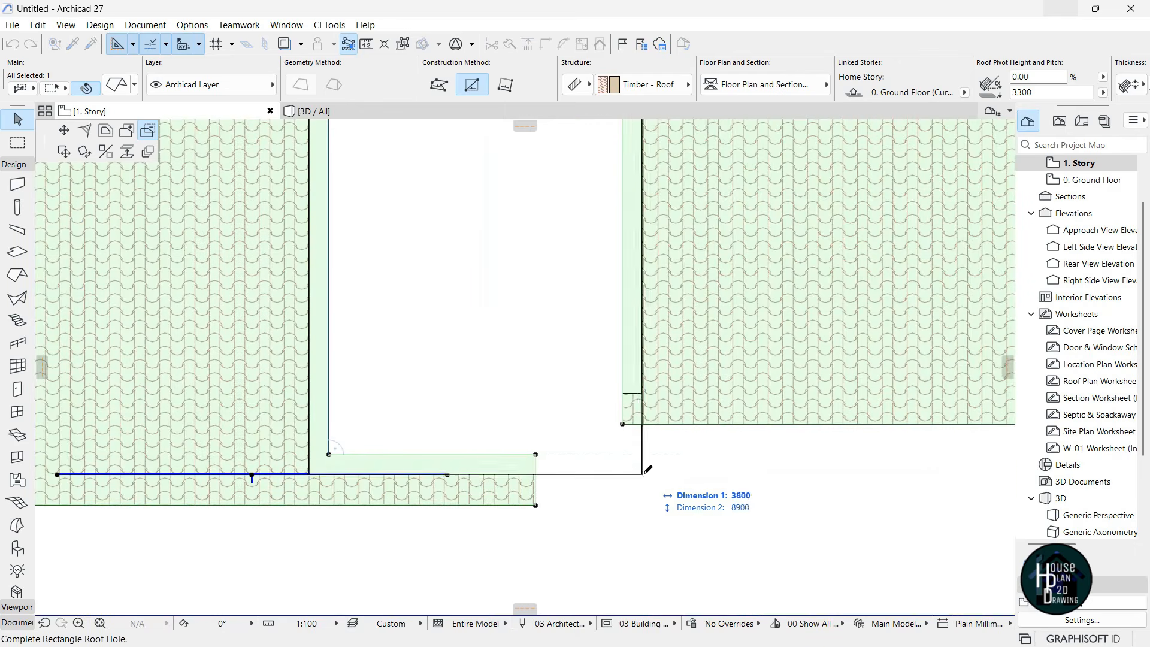
click(643, 474)
scroll(487, 444, down, 2)
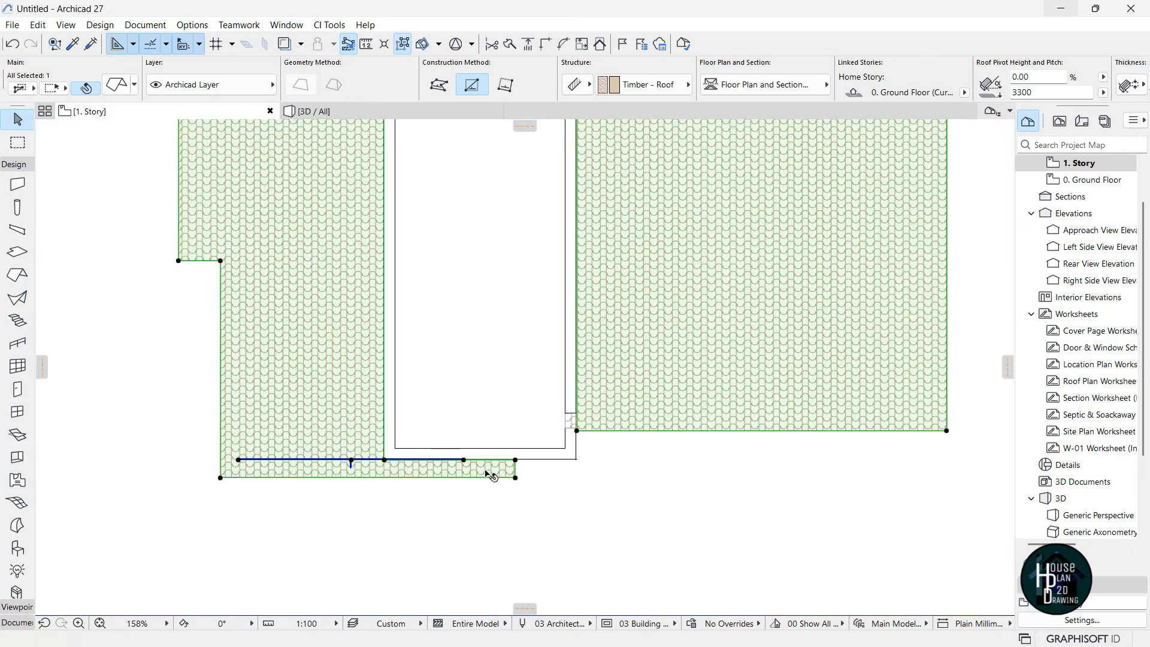
Cut a matching rectangular hole in the lower roof layer along the outer faces of the rooftop walls
scroll(524, 459, up, 5)
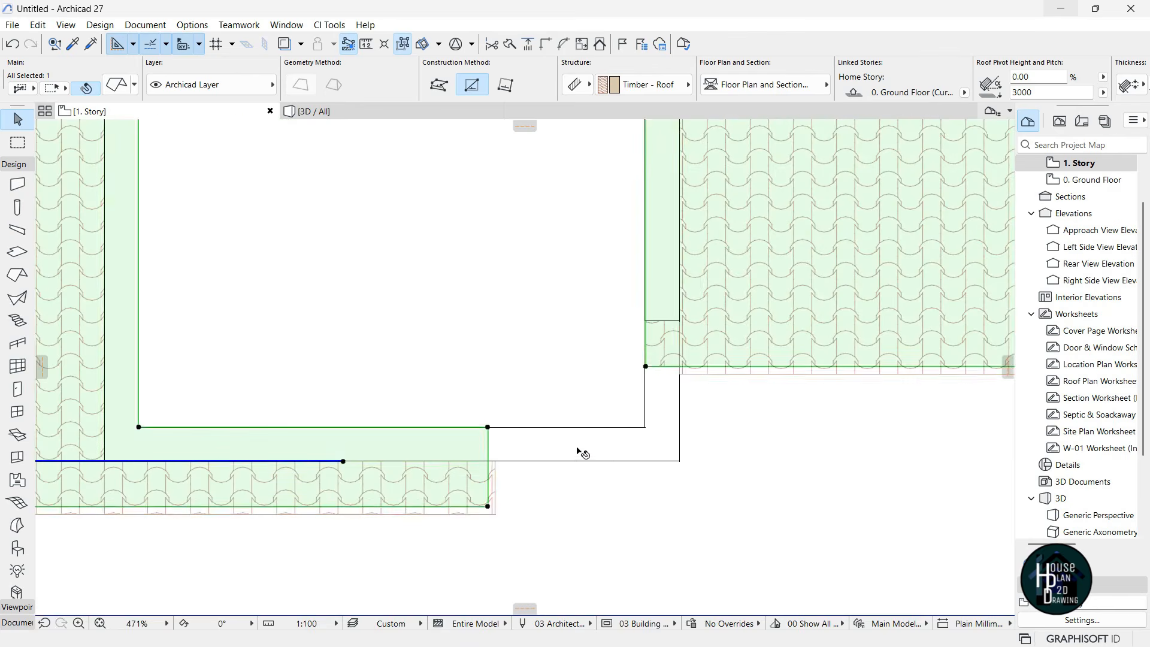
scroll(496, 465, down, 4)
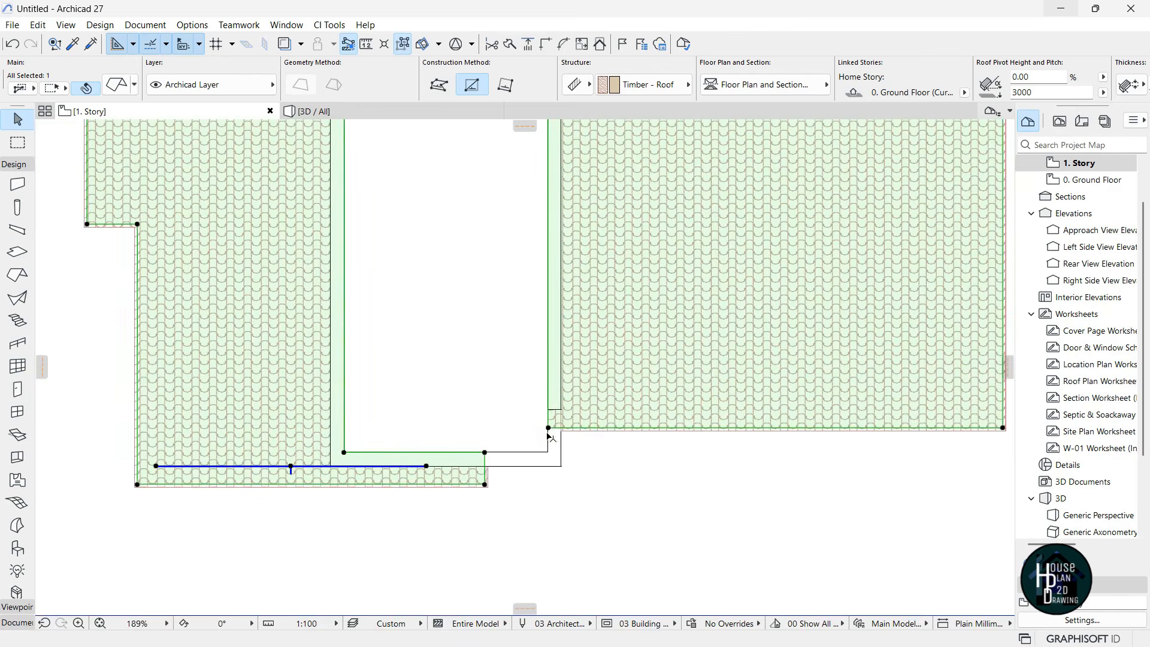
click(548, 428)
scroll(531, 452, down, 4)
scroll(522, 282, up, 2)
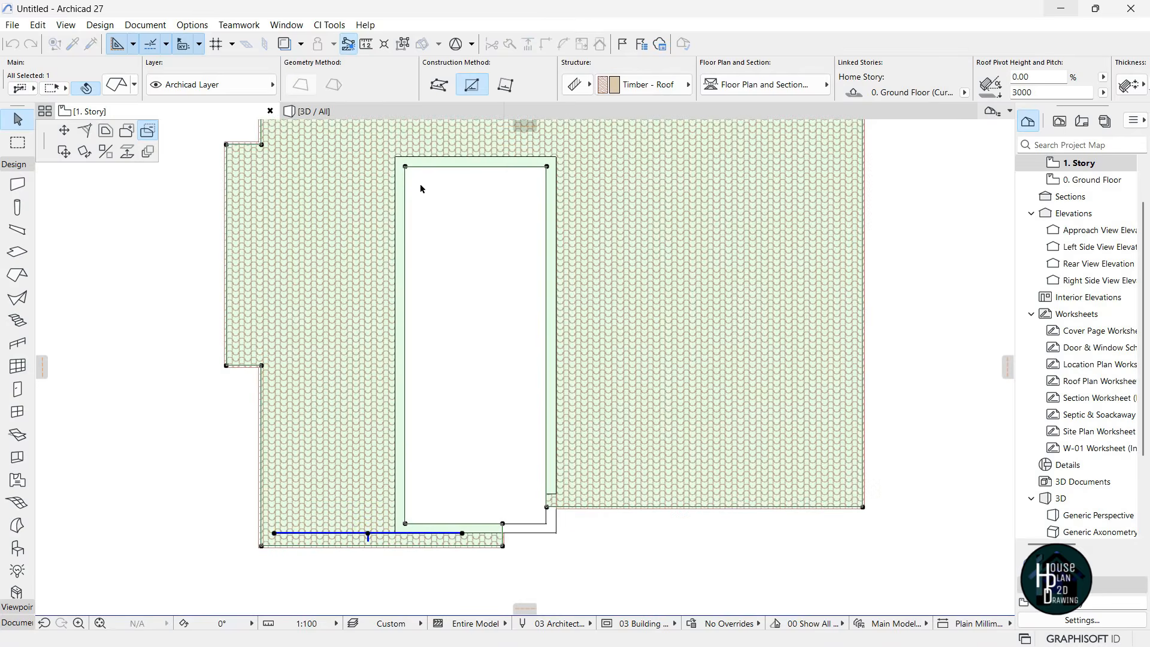
click(396, 159)
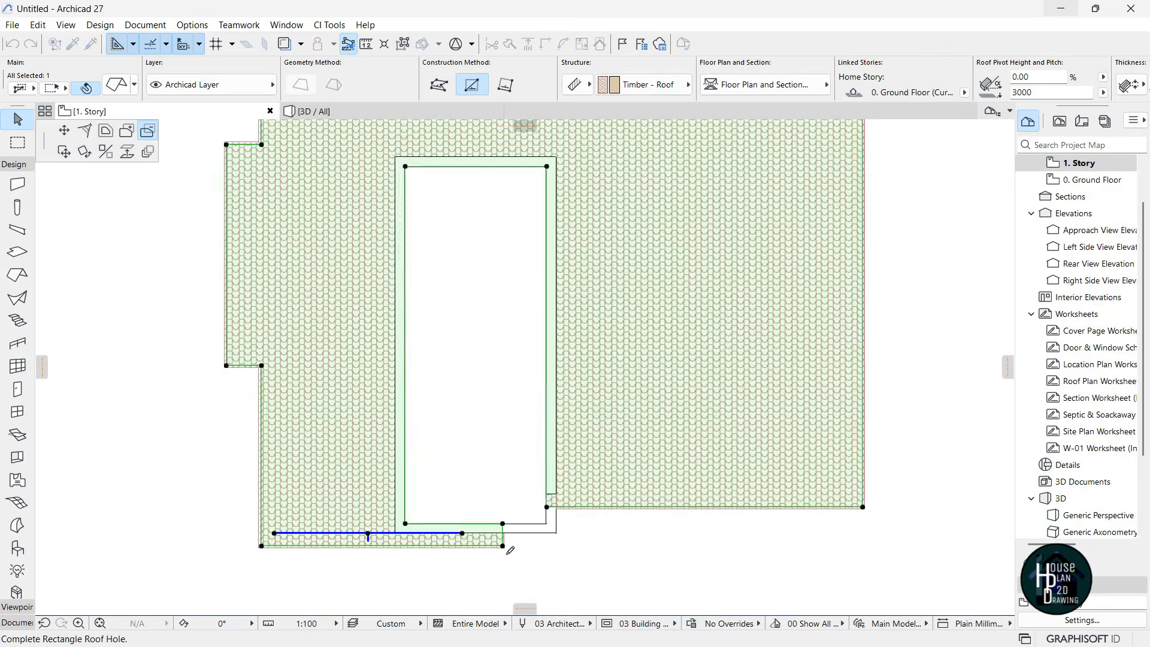
scroll(600, 524, up, 3)
click(614, 506)
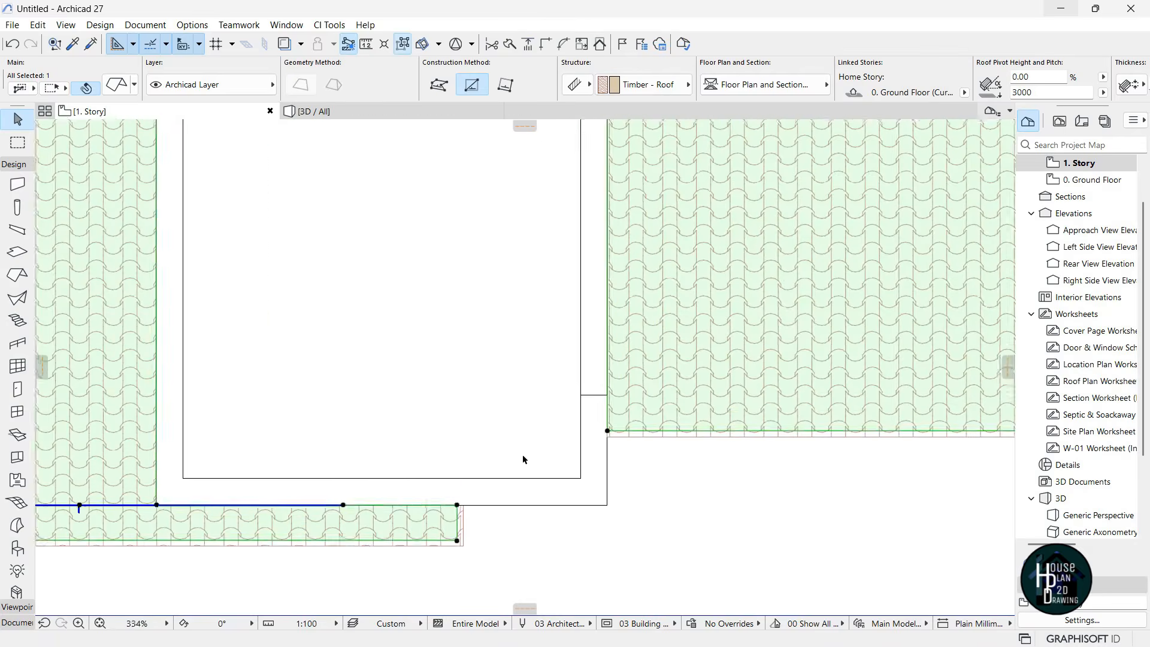
scroll(522, 480, down, 5)
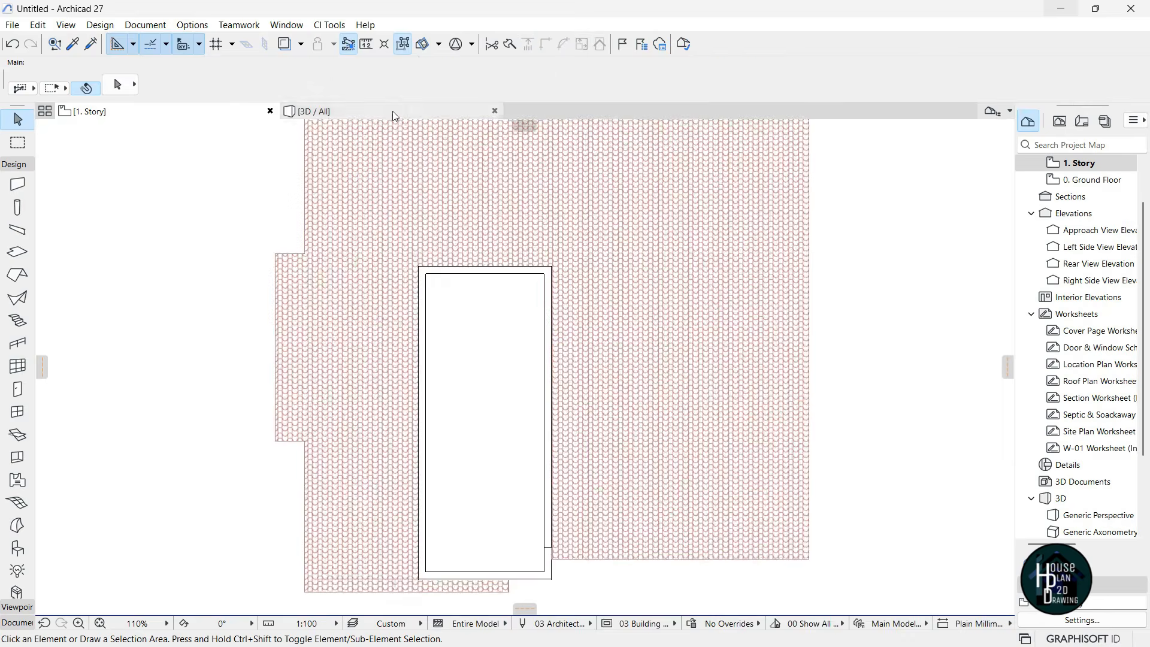
In the 3D view, fly around the house and inside beneath the roof opening to examine where the parapet walls meet the roof
click(394, 112)
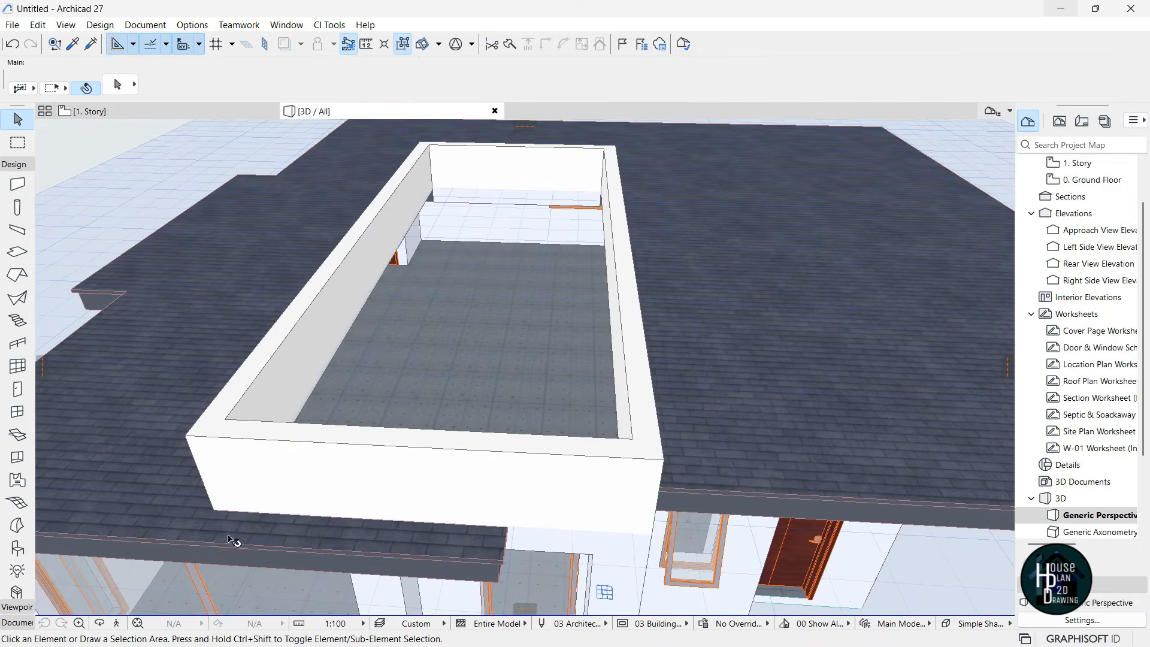
click(120, 622)
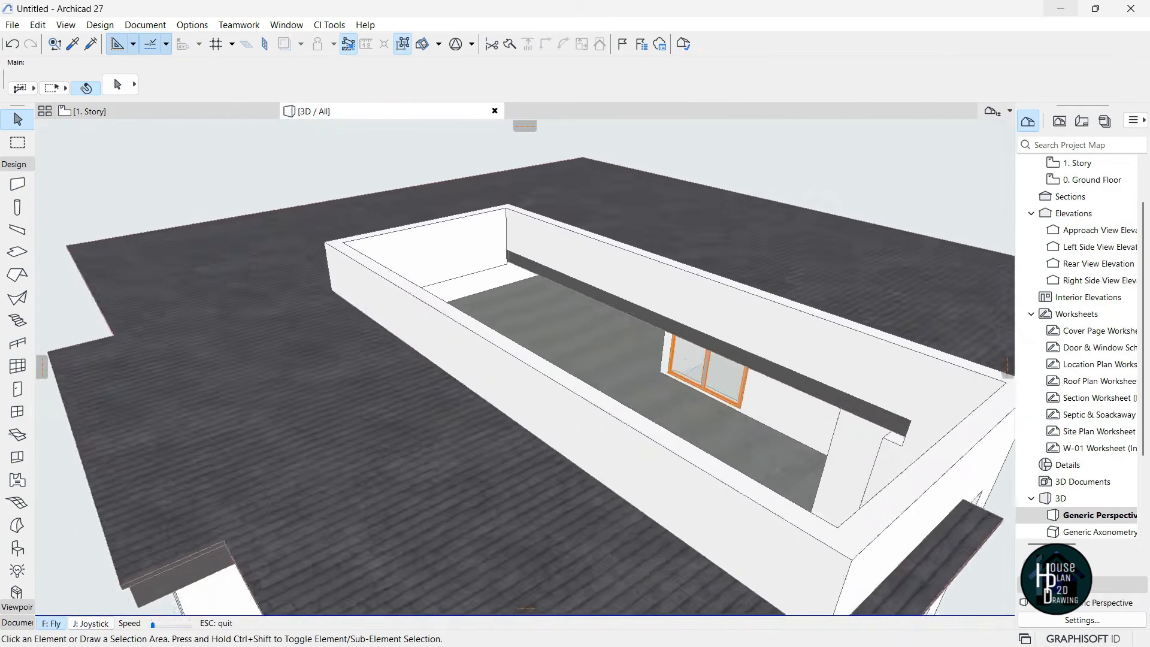
key(Right)
key(Down)
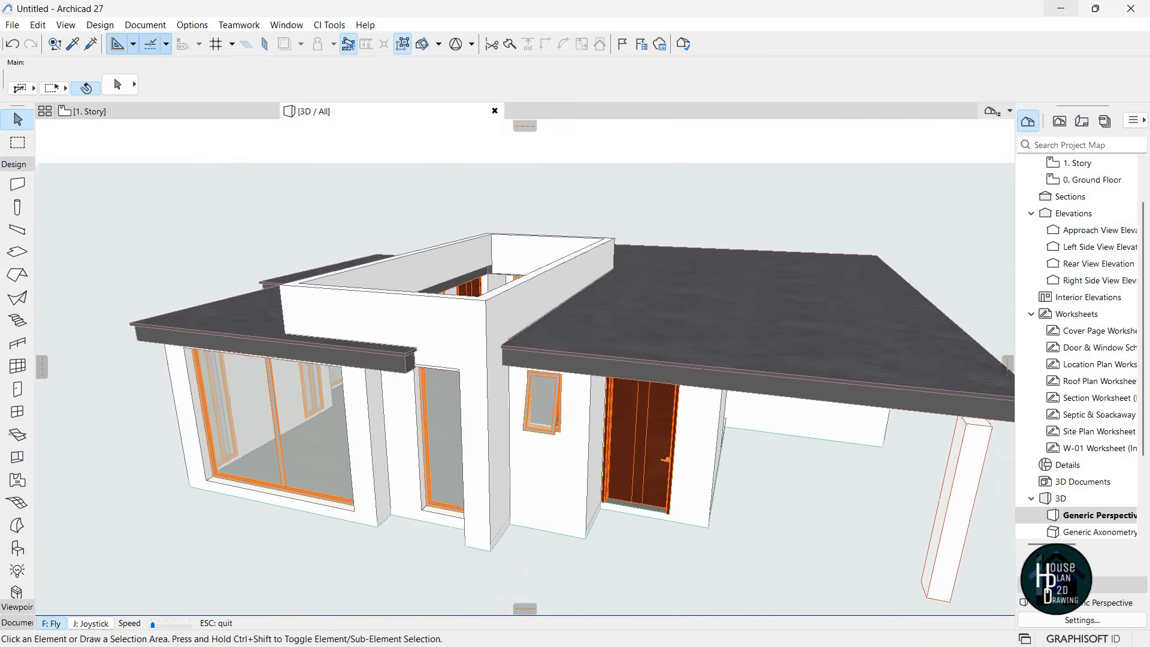
key(Up)
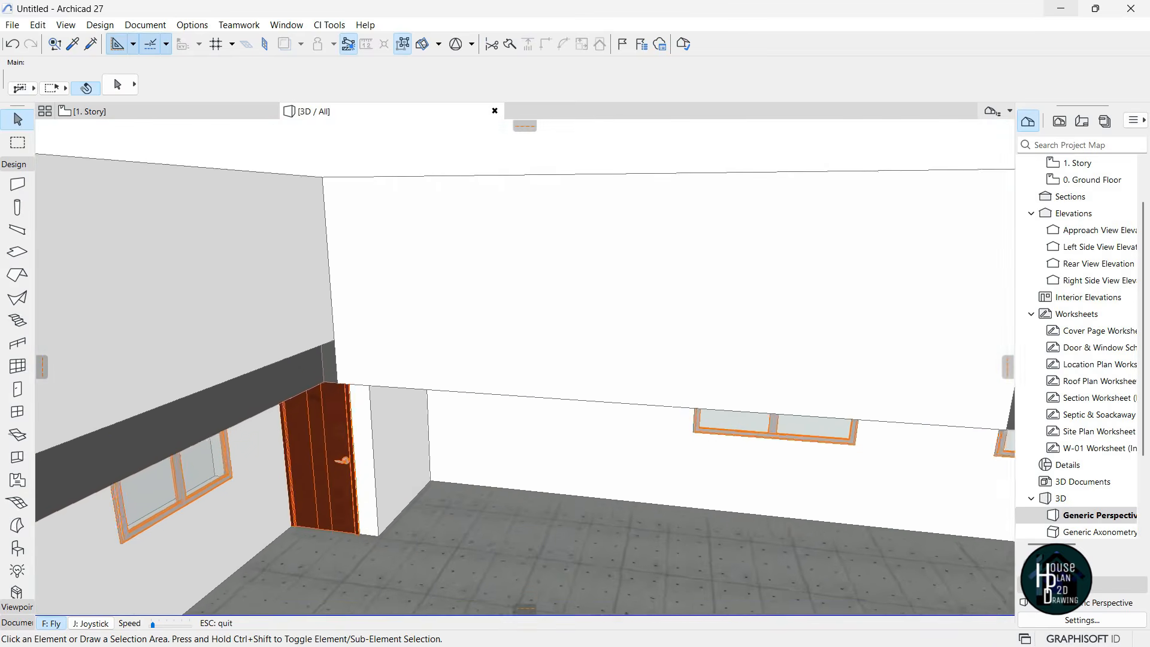
key(Up)
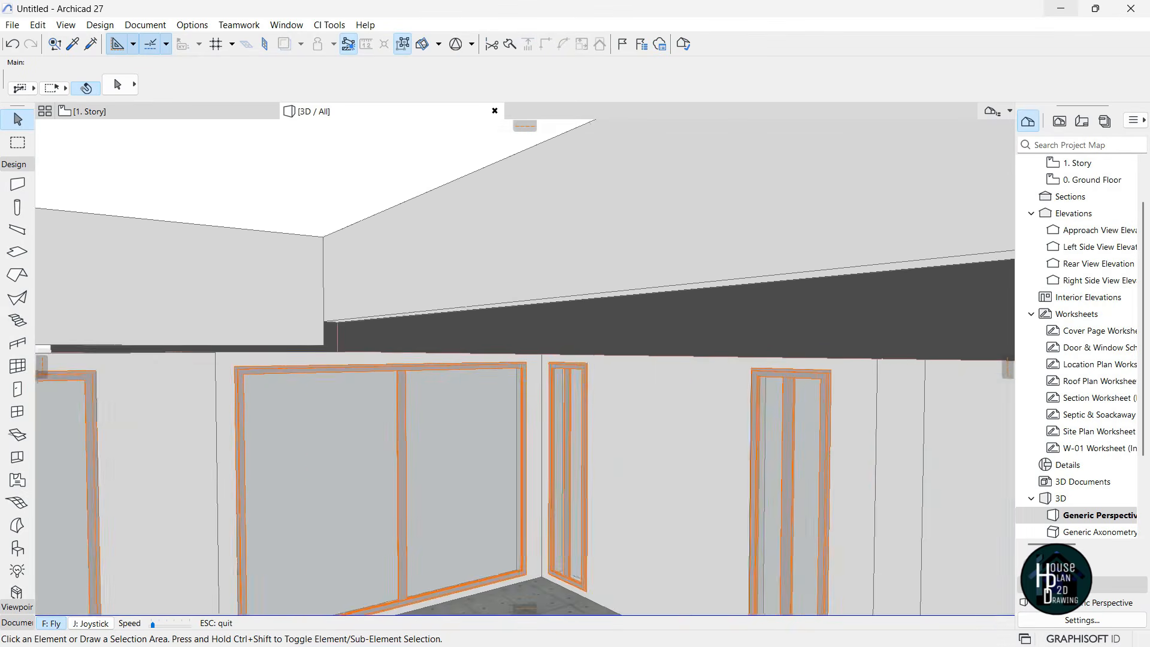
key(Up)
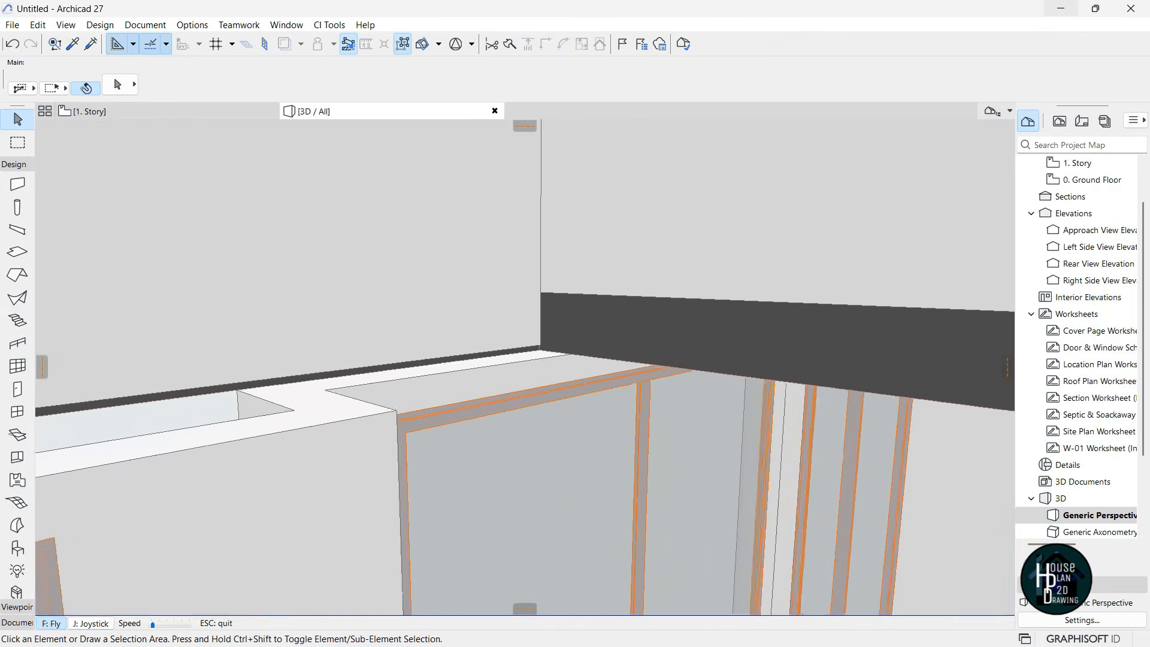
key(Up)
key(Escape)
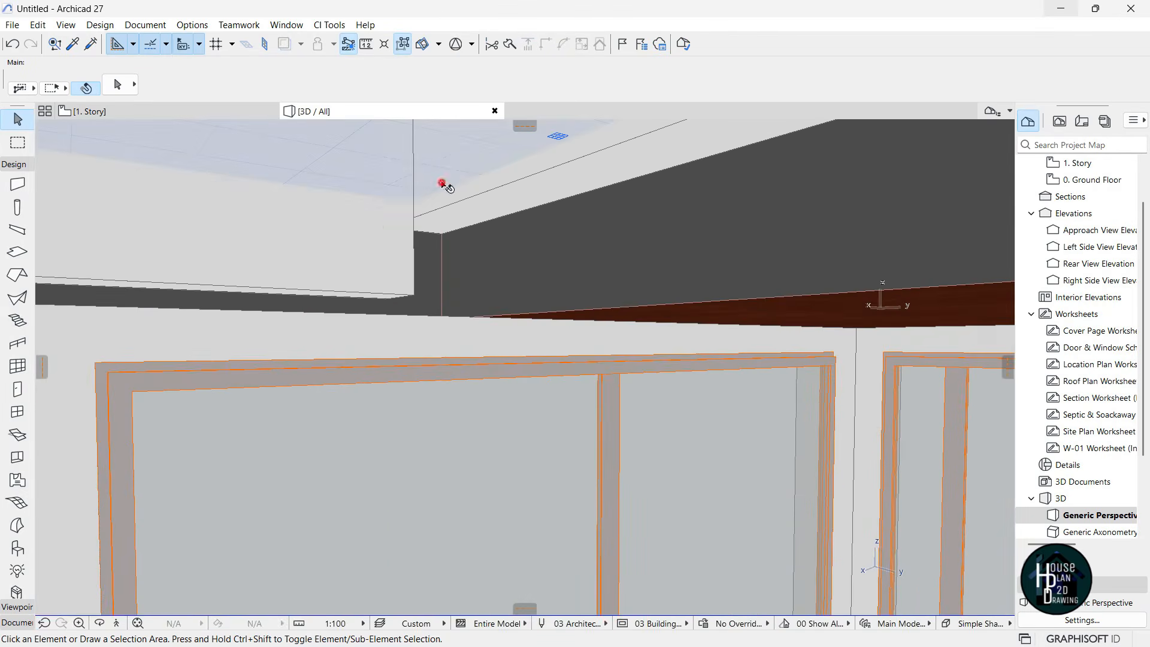
Stretch the base of the higher-set parapet wall down to the adjoining parapet wall's base at the corner above the large window
click(443, 186)
click(414, 217)
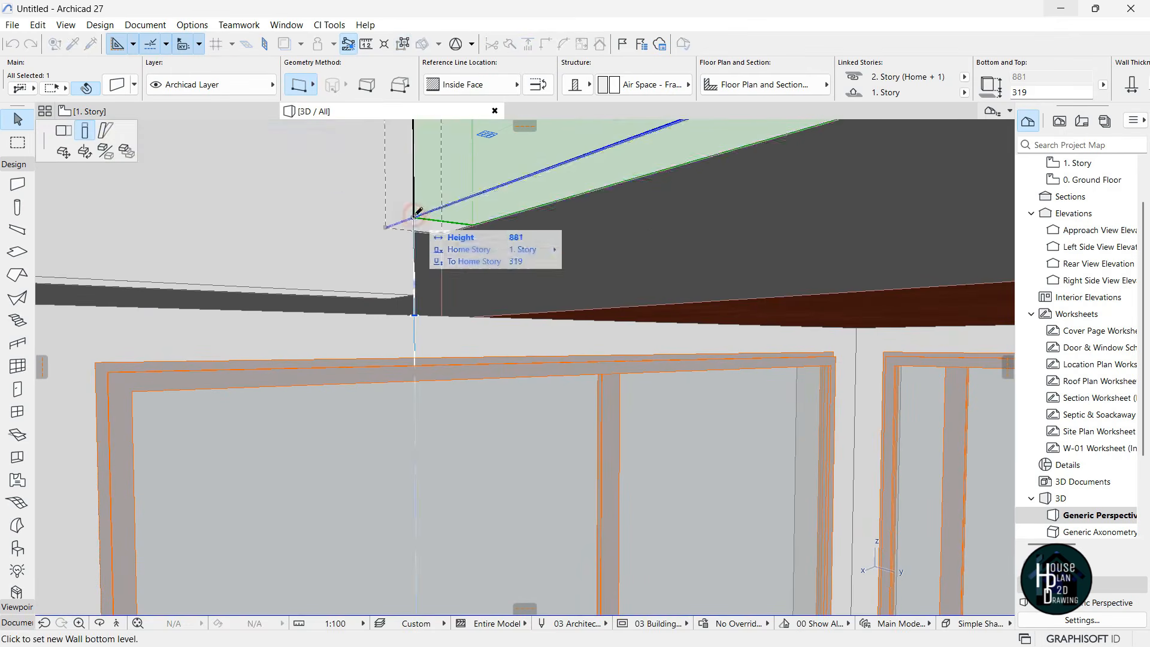
click(414, 294)
key(Escape)
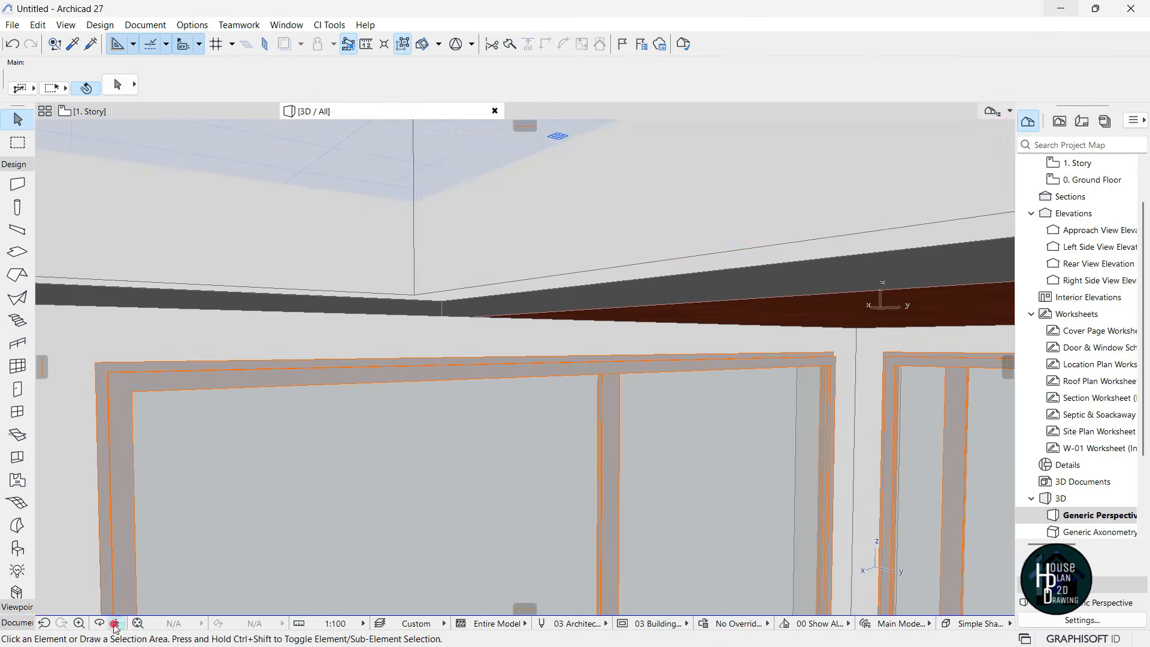
Fly to the other inner corner and stretch the remaining higher-set parapet wall's base down to its neighbour's base
click(116, 623)
key(Up)
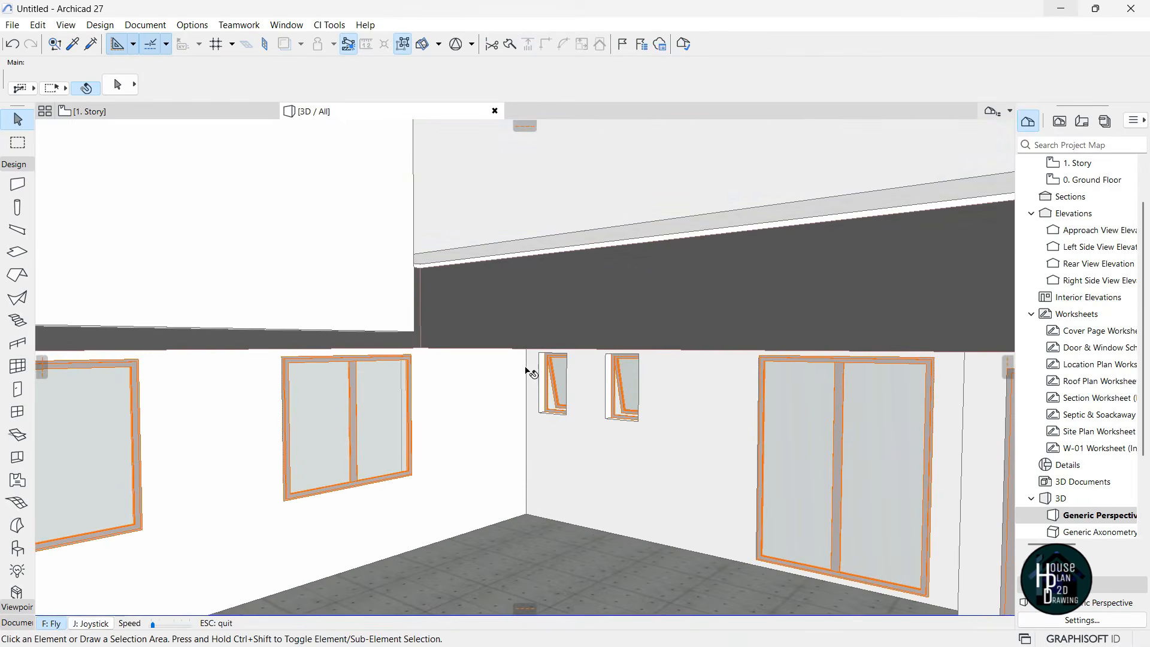
key(Escape)
click(449, 192)
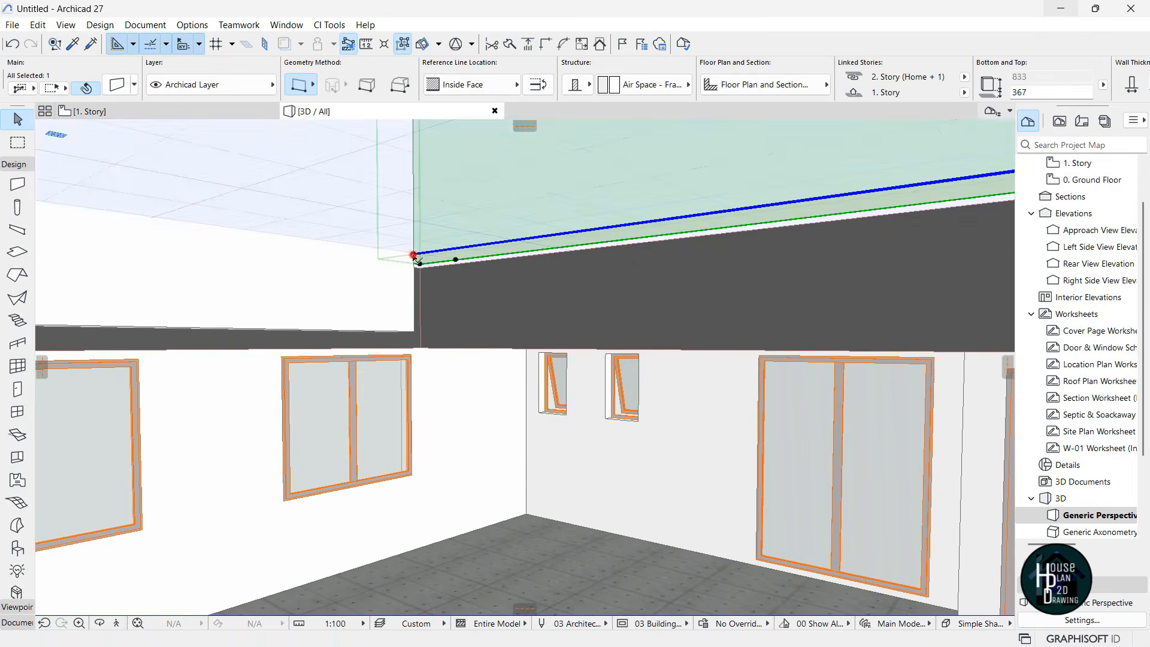
click(414, 254)
click(414, 331)
key(Escape)
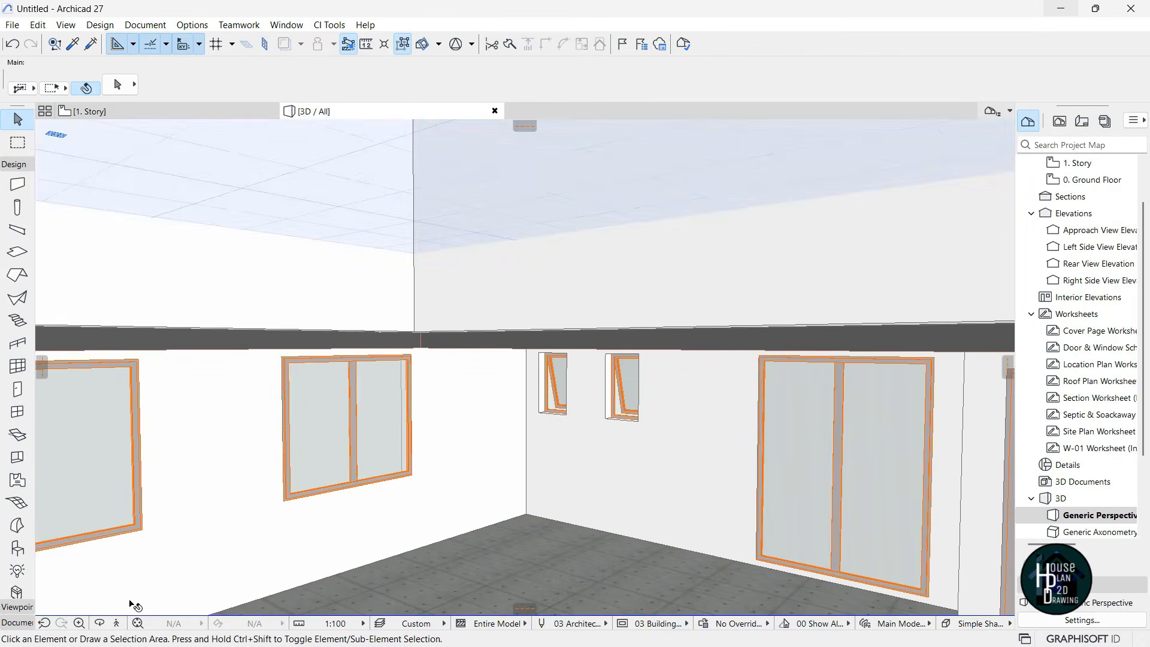
Fly out to examine the house's front, and check the rooftop enclosure on the 1. Story plan
click(117, 624)
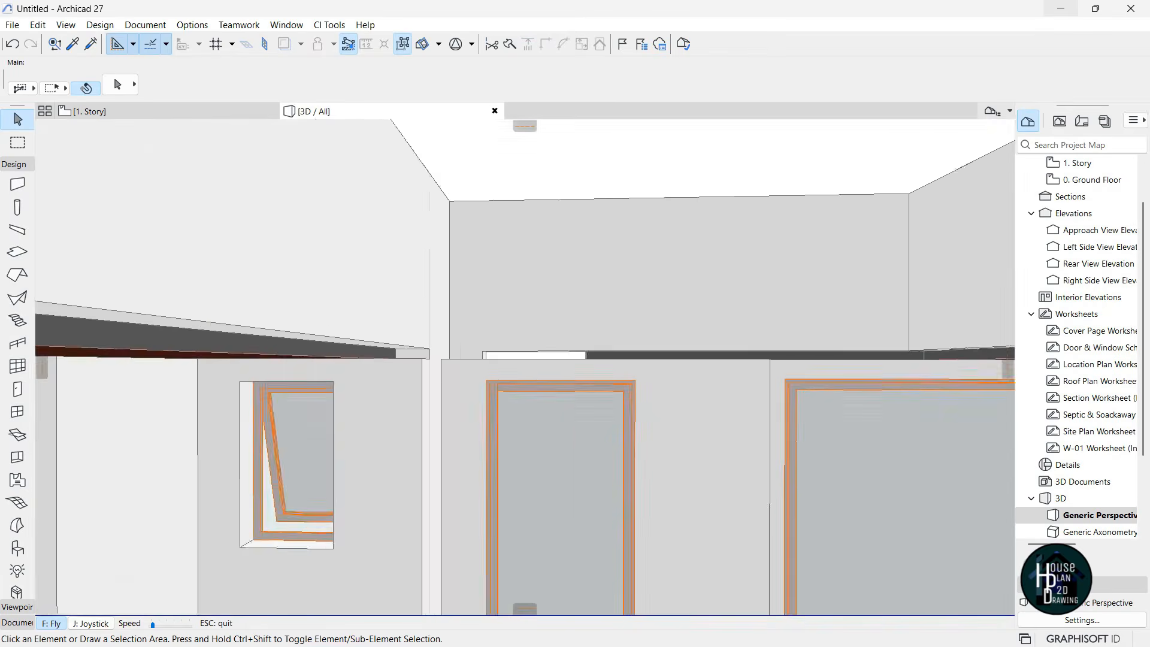
key(Down)
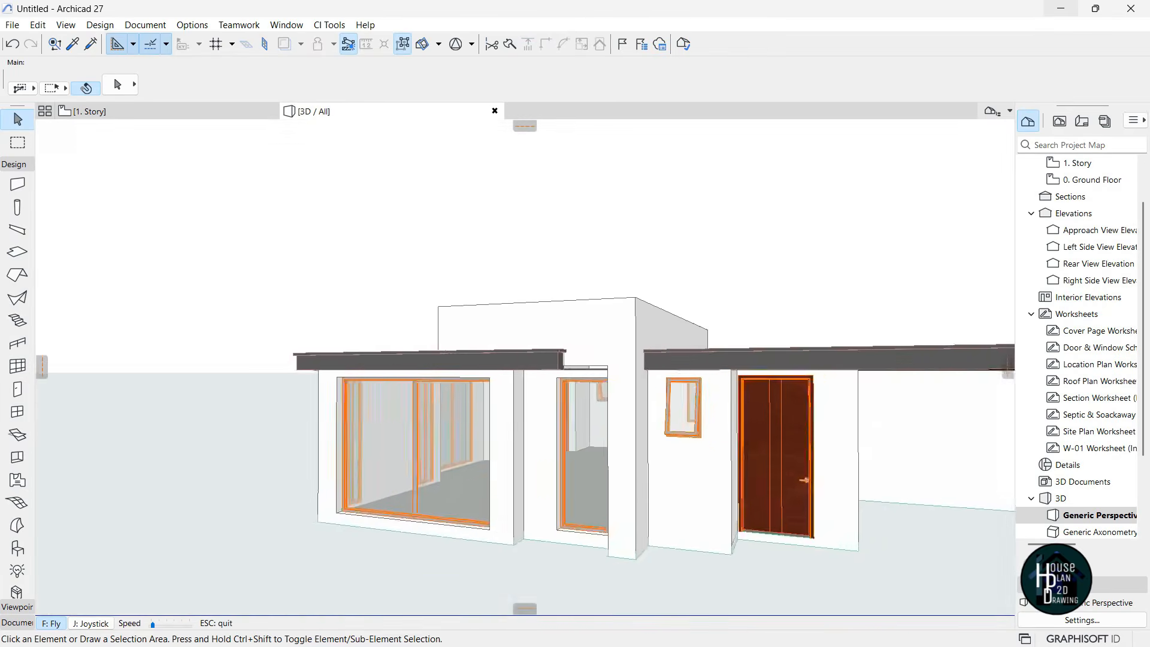
key(Escape)
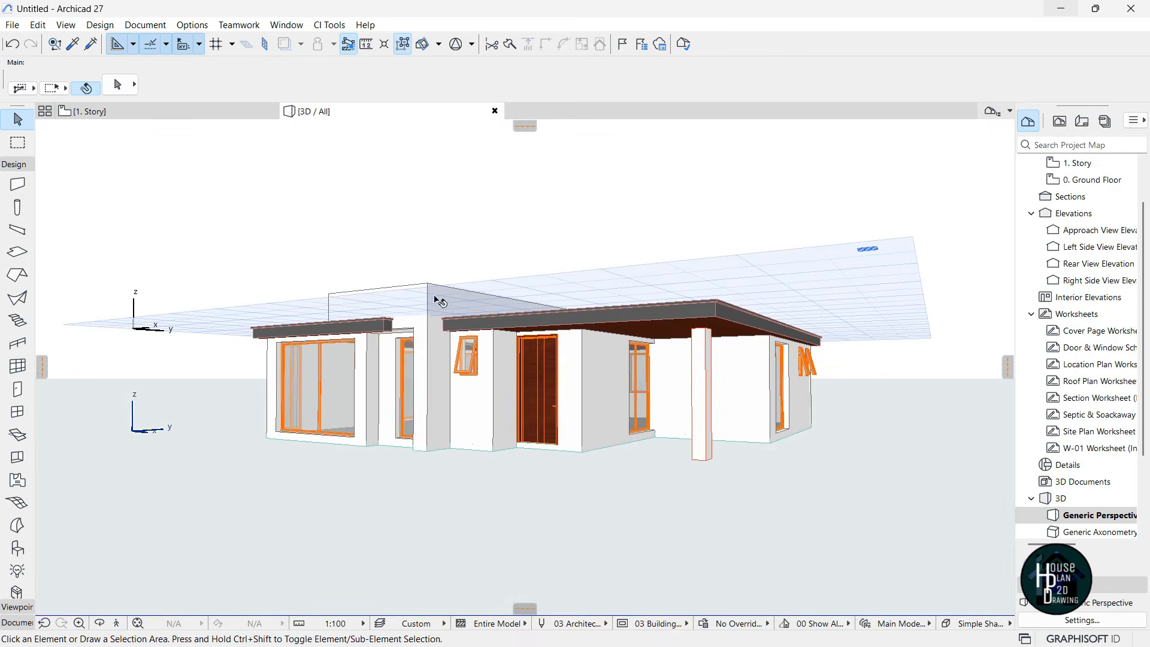
click(154, 113)
scroll(535, 385, down, 10)
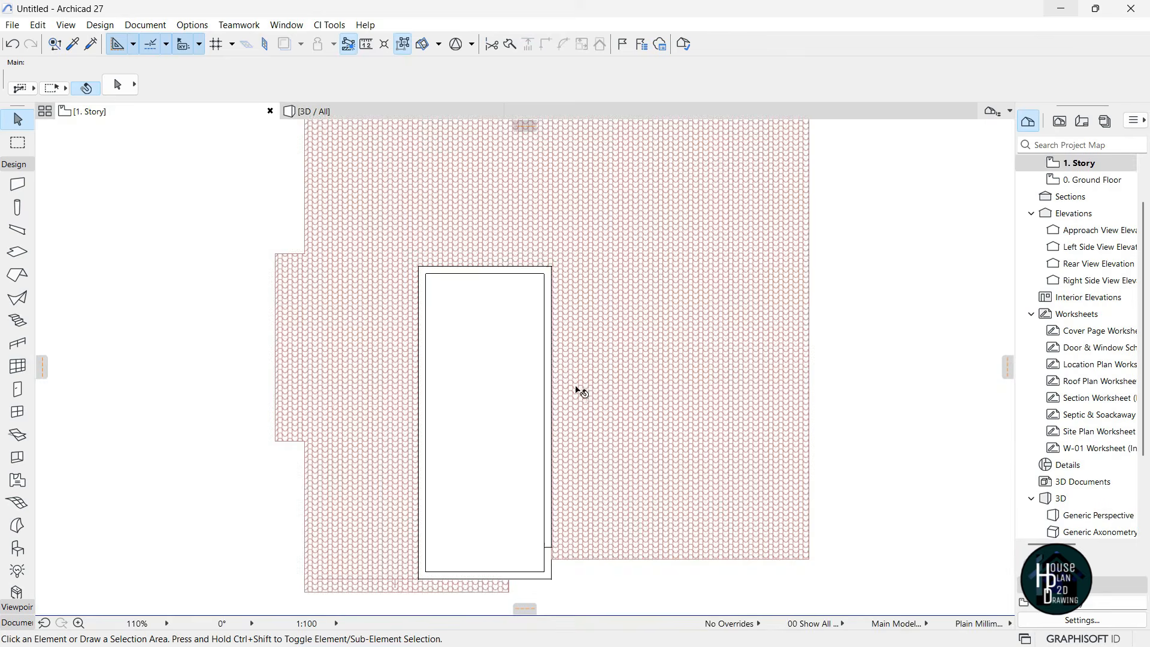
scroll(572, 464, up, 6)
scroll(525, 454, down, 3)
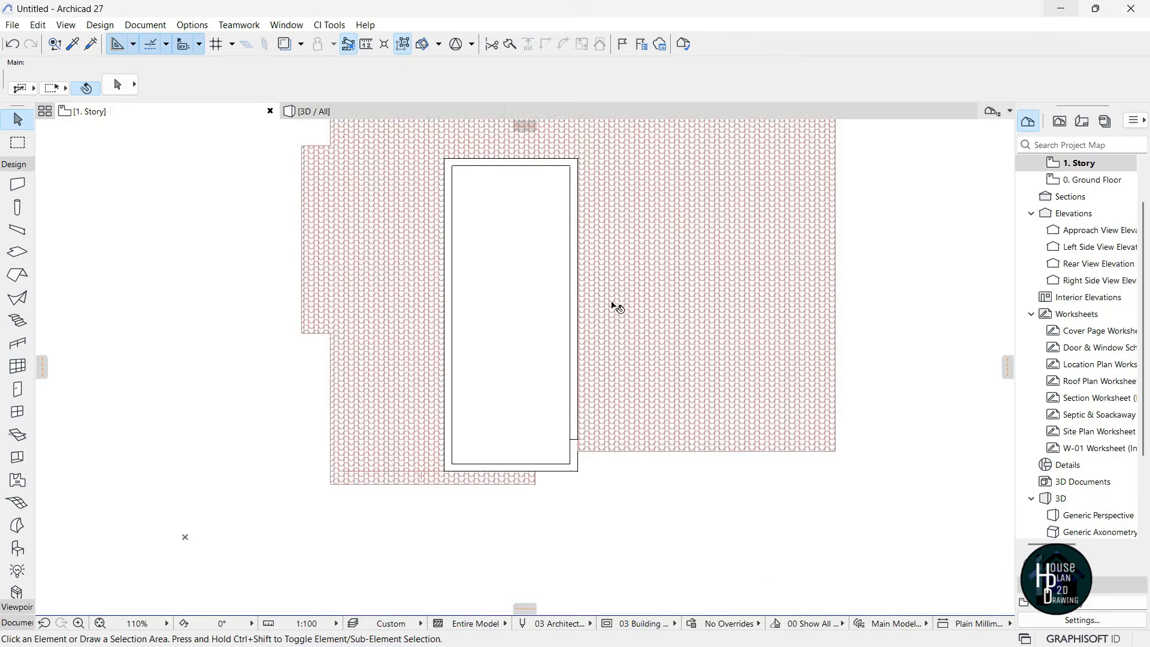
In the 3D view, pick up the settings of the existing roof above the front sliding window for a new roof
click(398, 113)
key(alt)
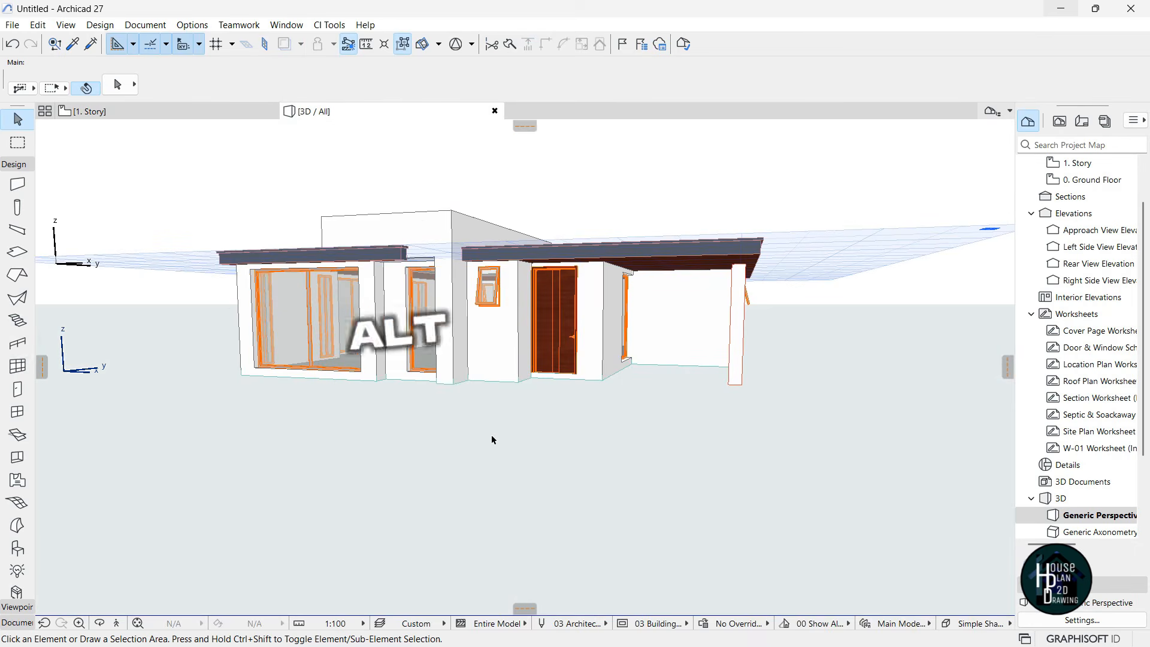
alt+click(390, 249)
On the 1. Story plan, draw a rectangular roof over the parapet enclosure from its outer back corner to the diagonally opposite outer front corner
click(189, 117)
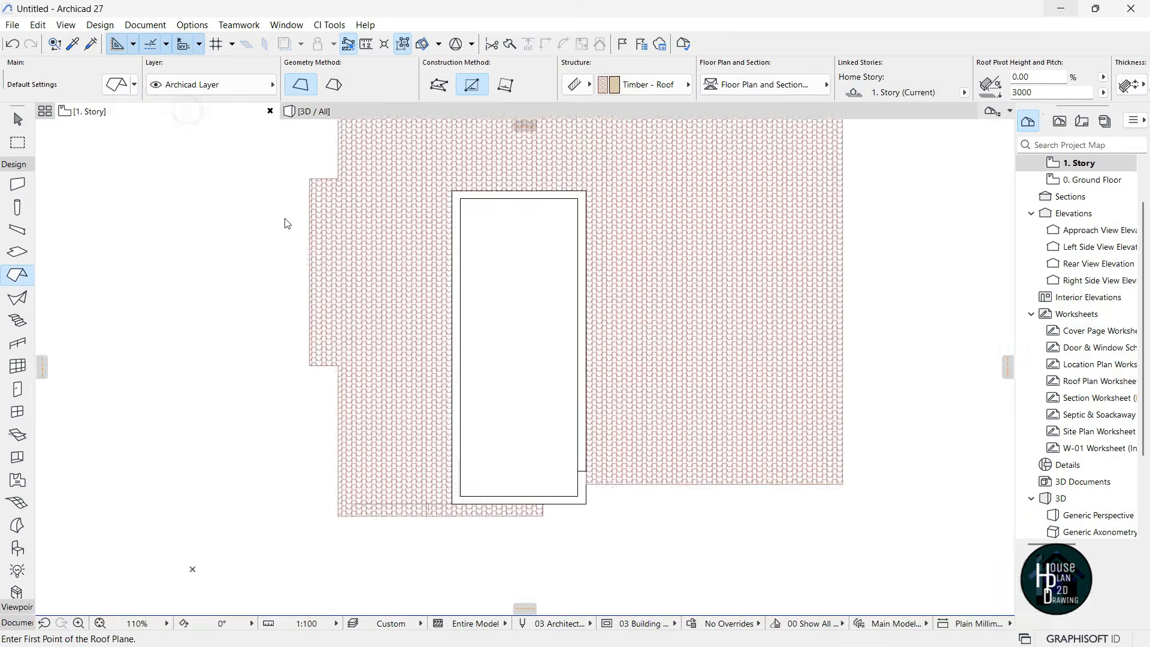
scroll(503, 182, up, 3)
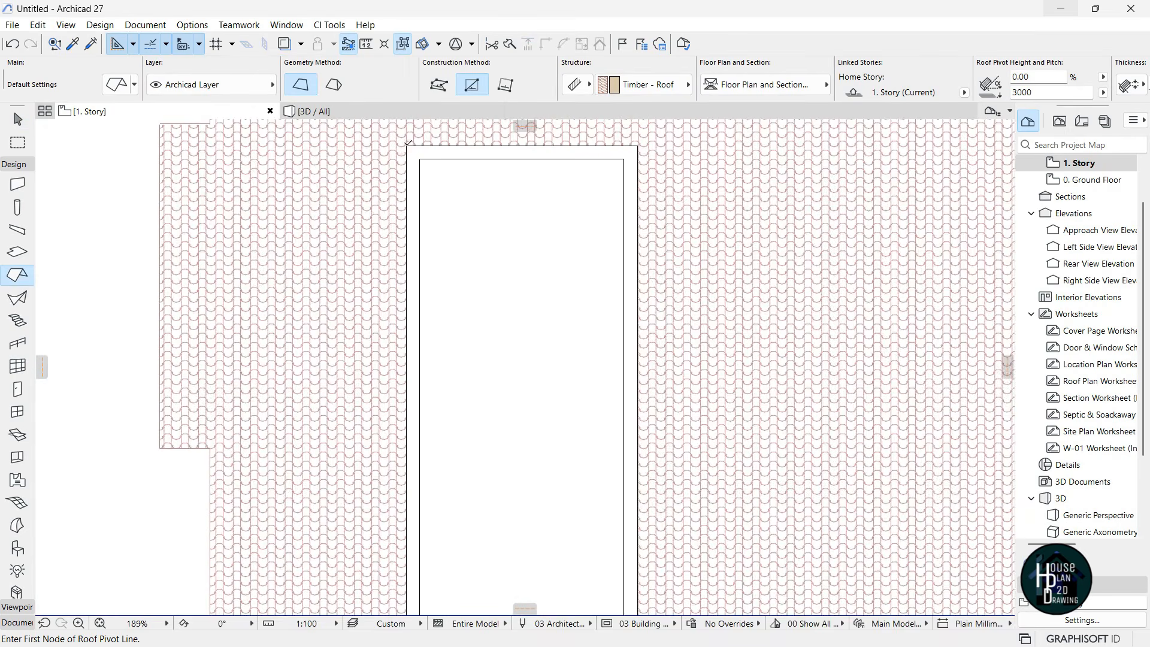
click(407, 145)
scroll(542, 344, down, 2)
scroll(593, 189, up, 3)
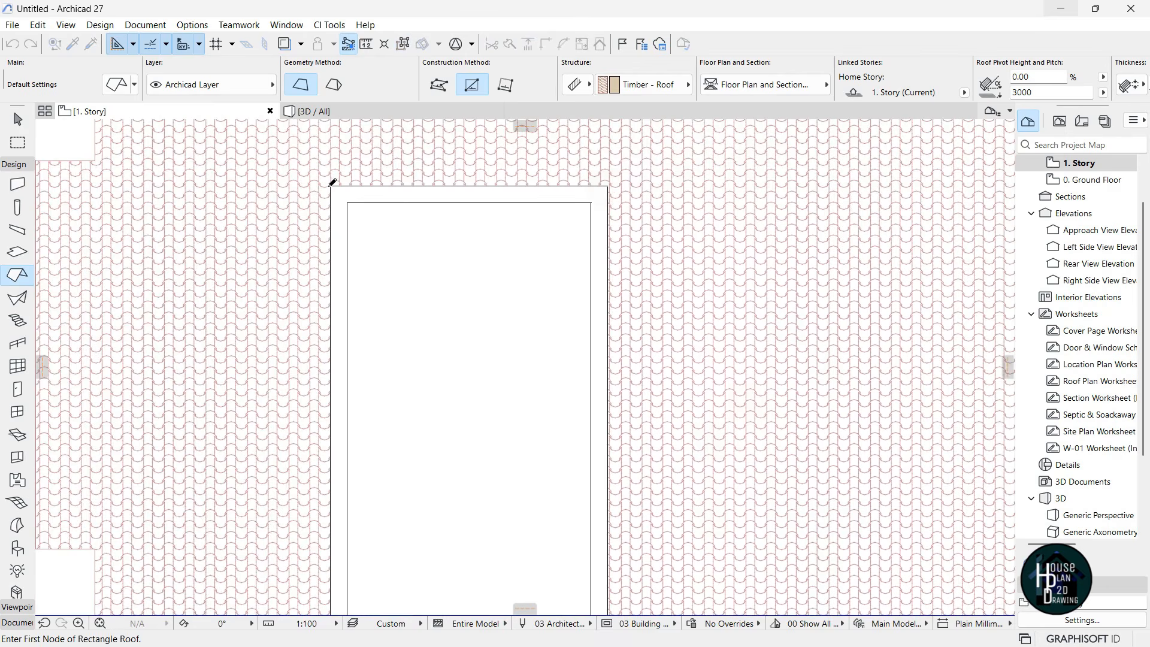
scroll(537, 238, down, 3)
scroll(569, 479, up, 5)
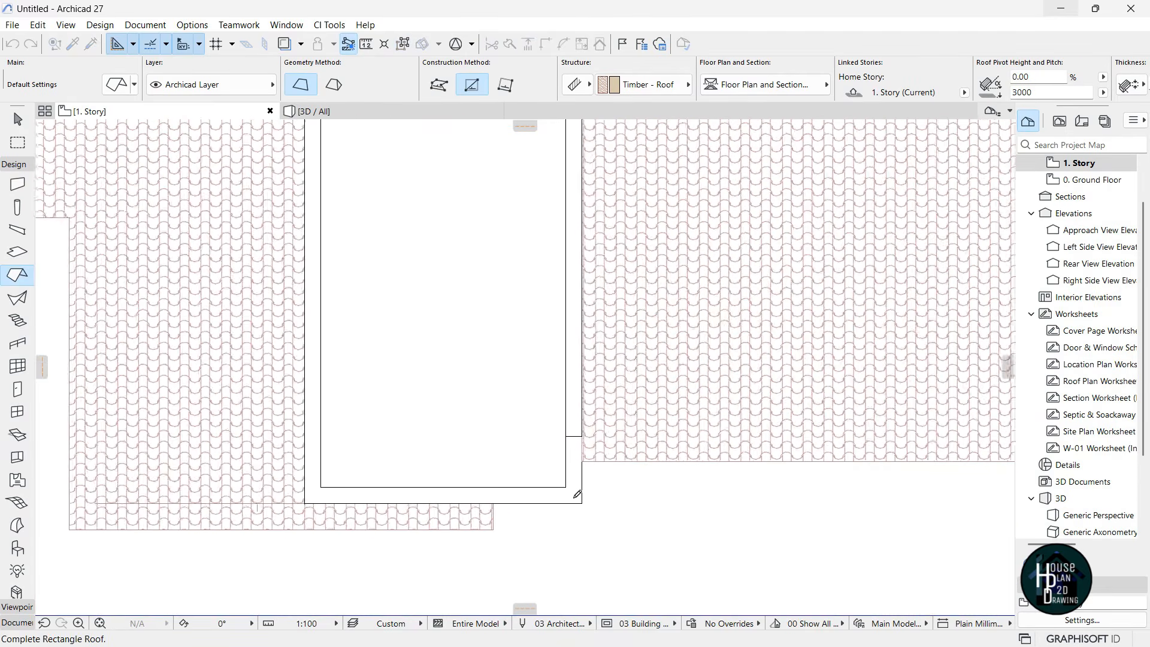
click(592, 506)
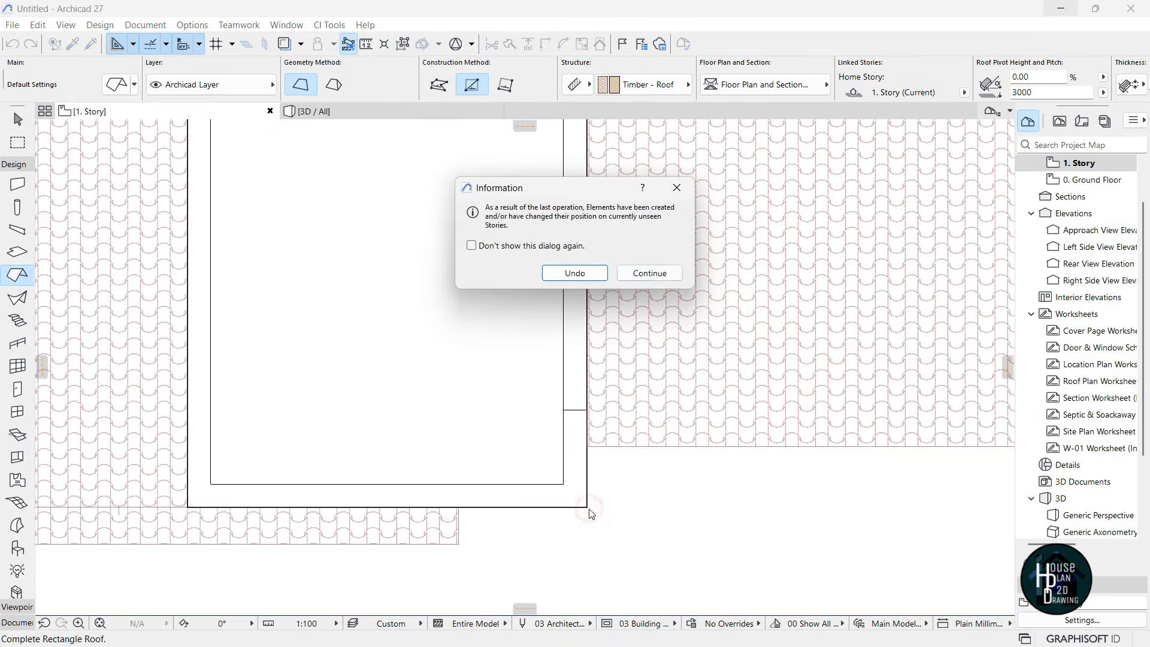
click(657, 271)
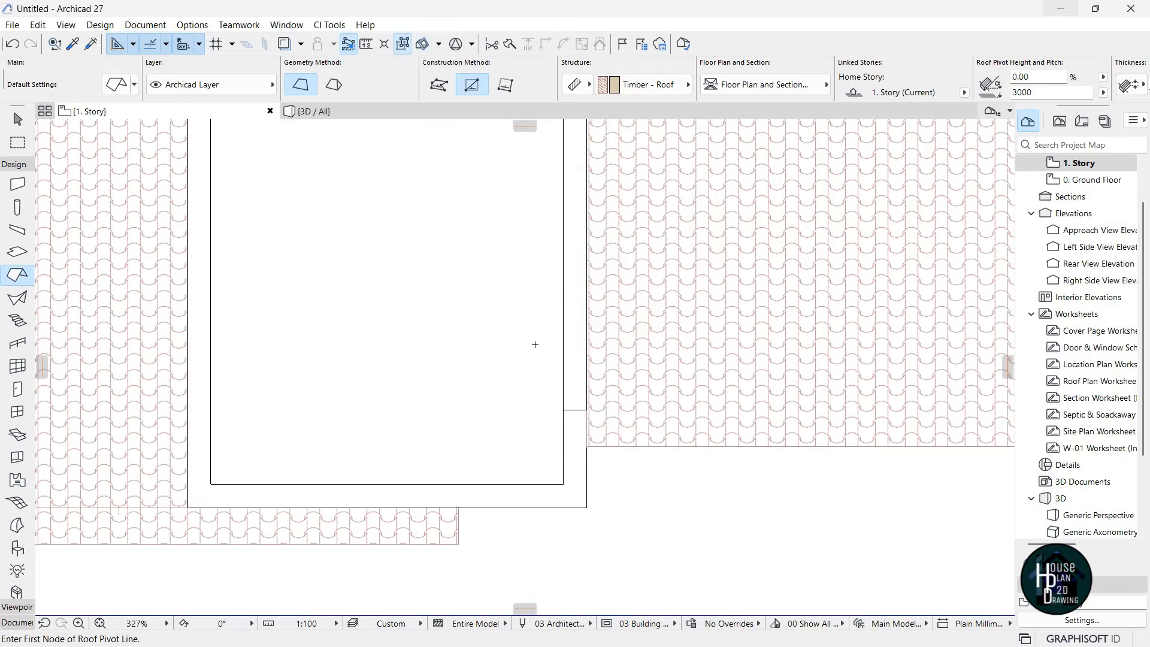
In the 3D view, move the new floating roof straight down onto the top of the parapet walls
scroll(537, 340, down, 5)
click(321, 112)
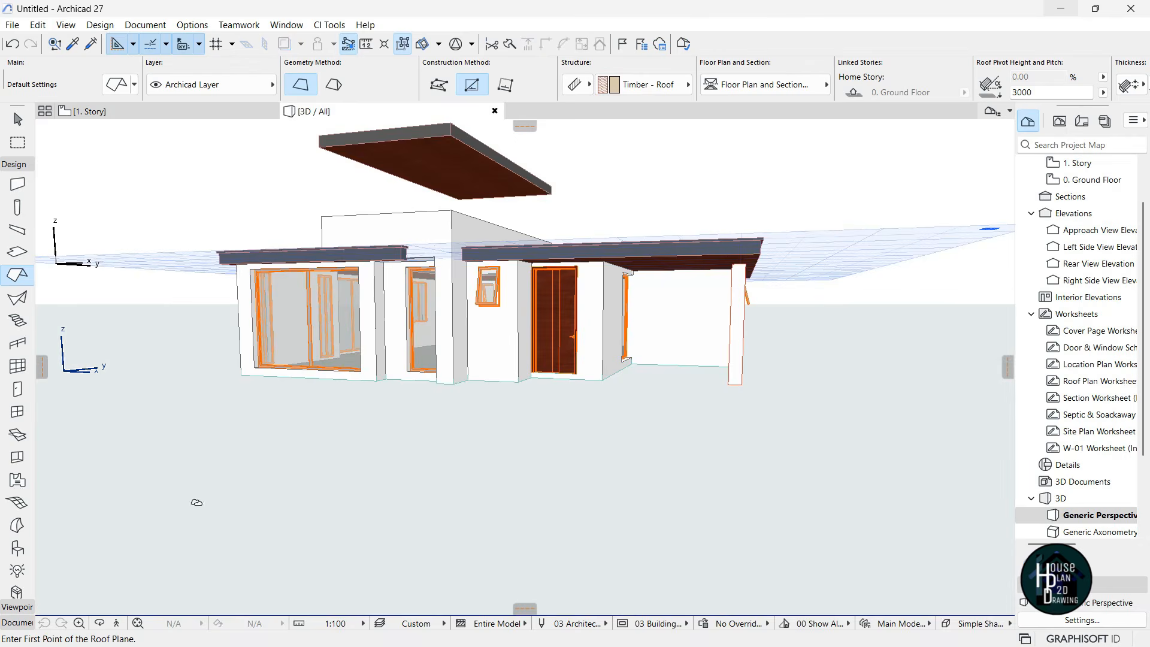
key(Up)
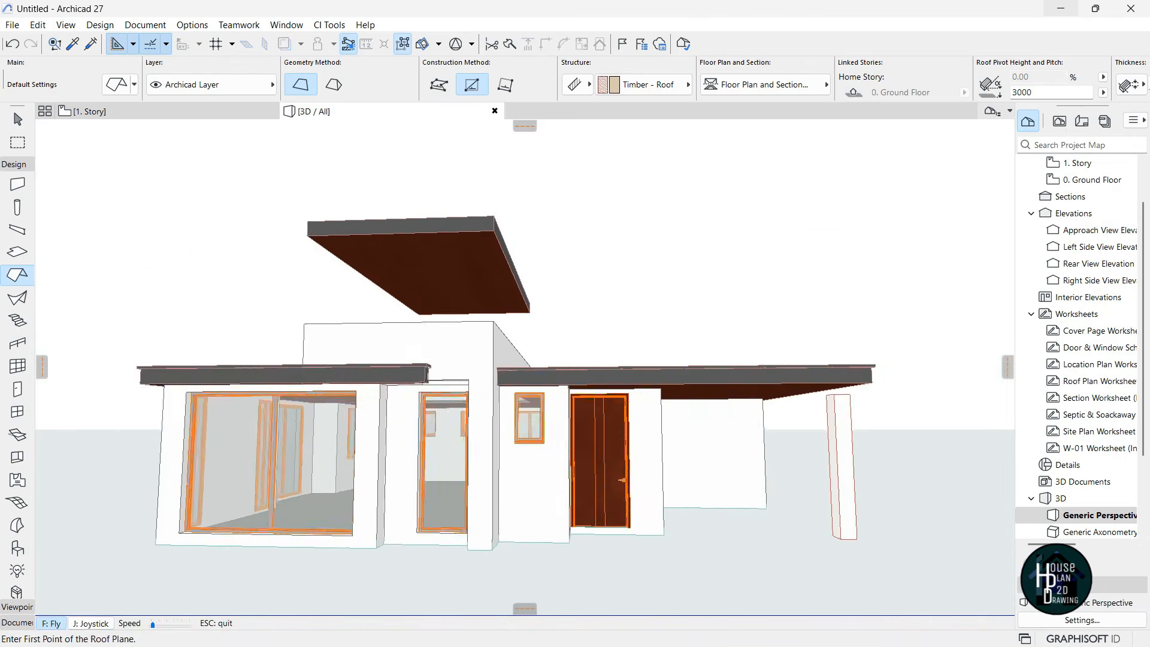
key(Page_Up)
key(Escape)
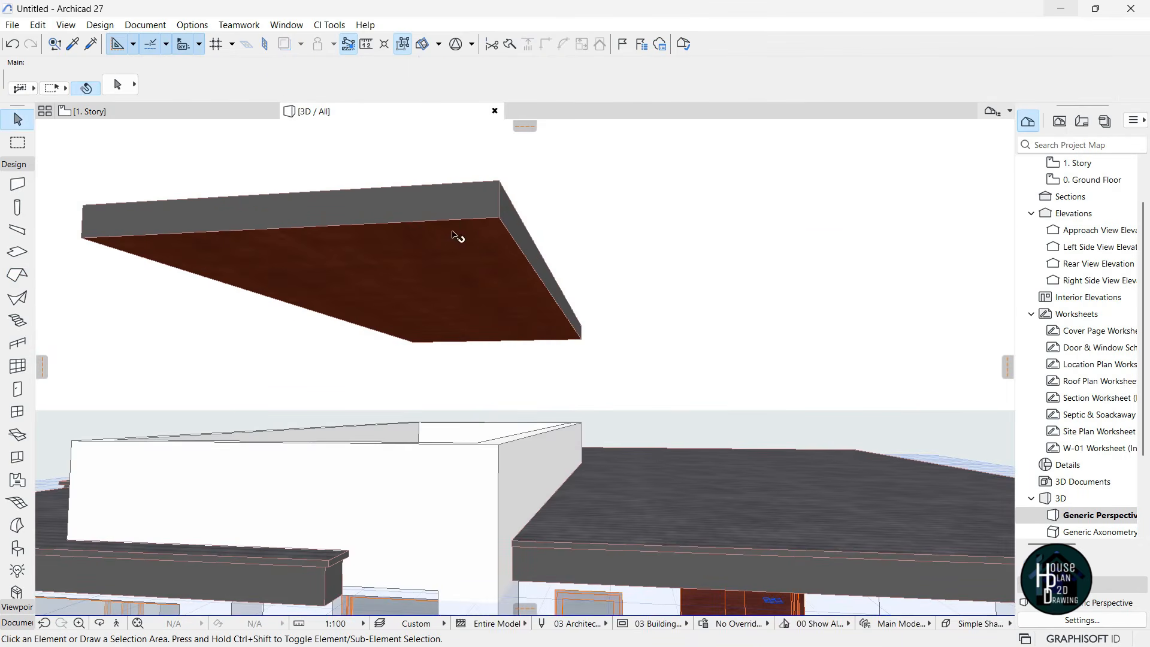
click(455, 218)
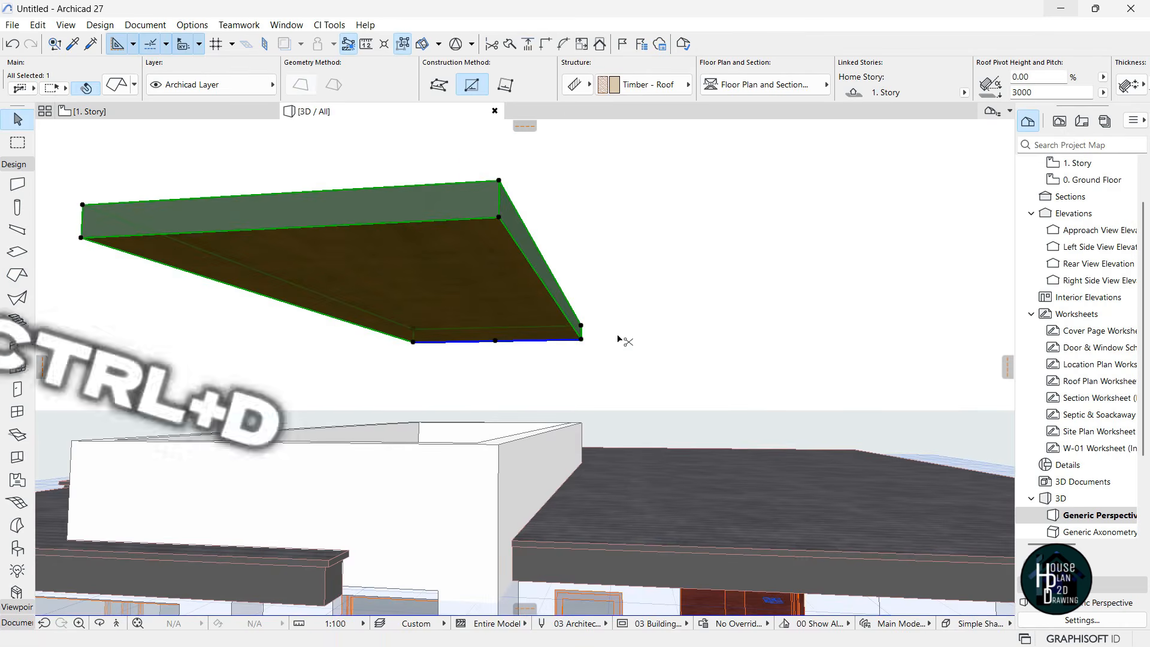
key(ctrl+d)
click(498, 217)
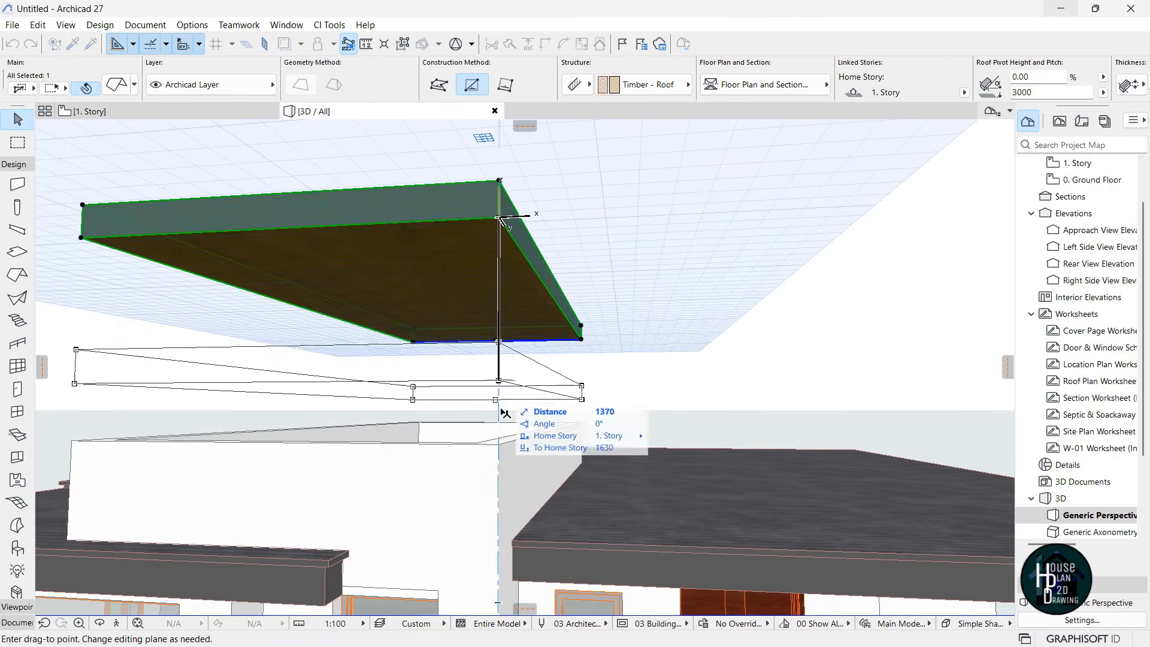
click(499, 484)
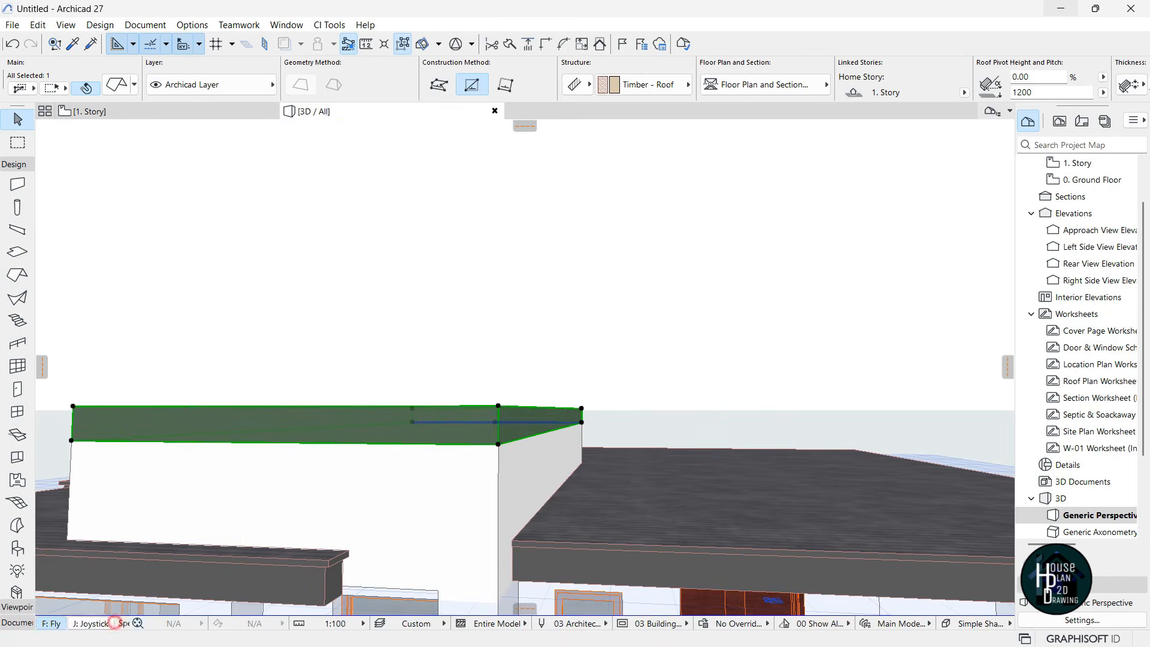
Offset all edges of the parapet enclosure's roof outward by 300 mm
click(115, 624)
key(Up)
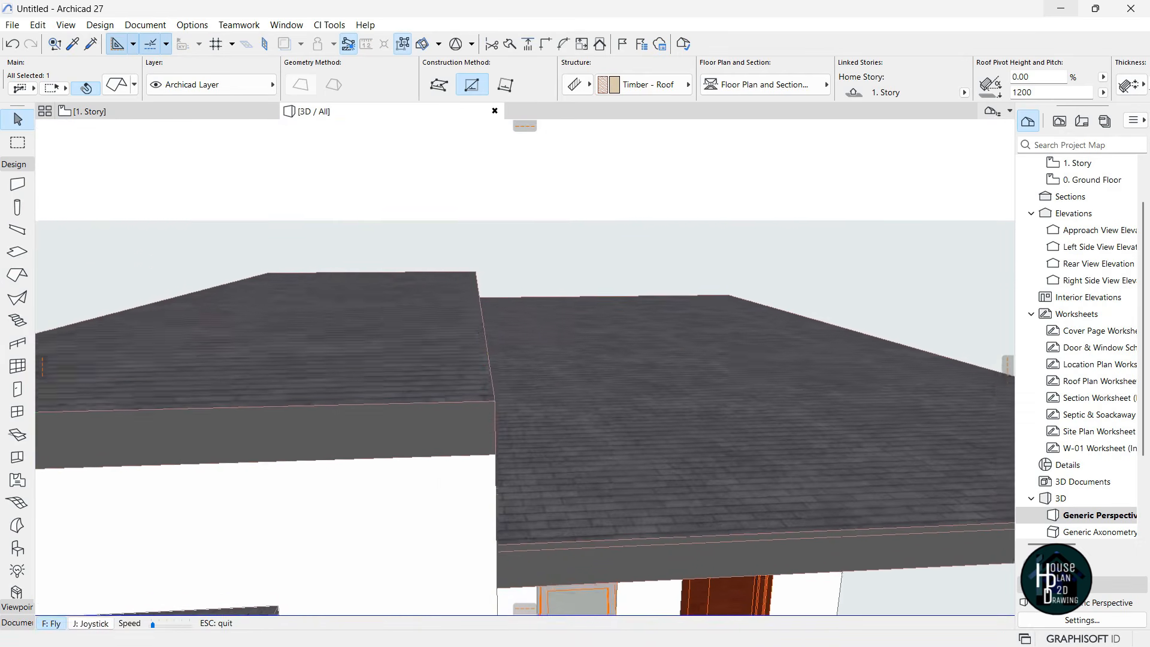
key(Escape)
click(503, 361)
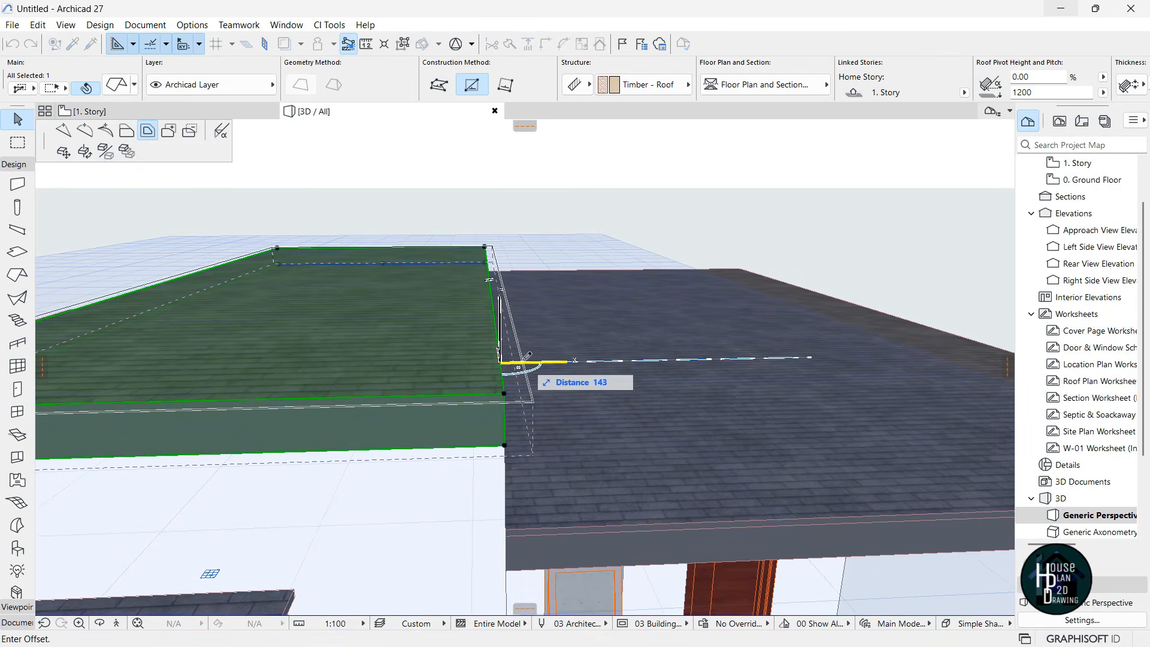
text(300)
key(Return)
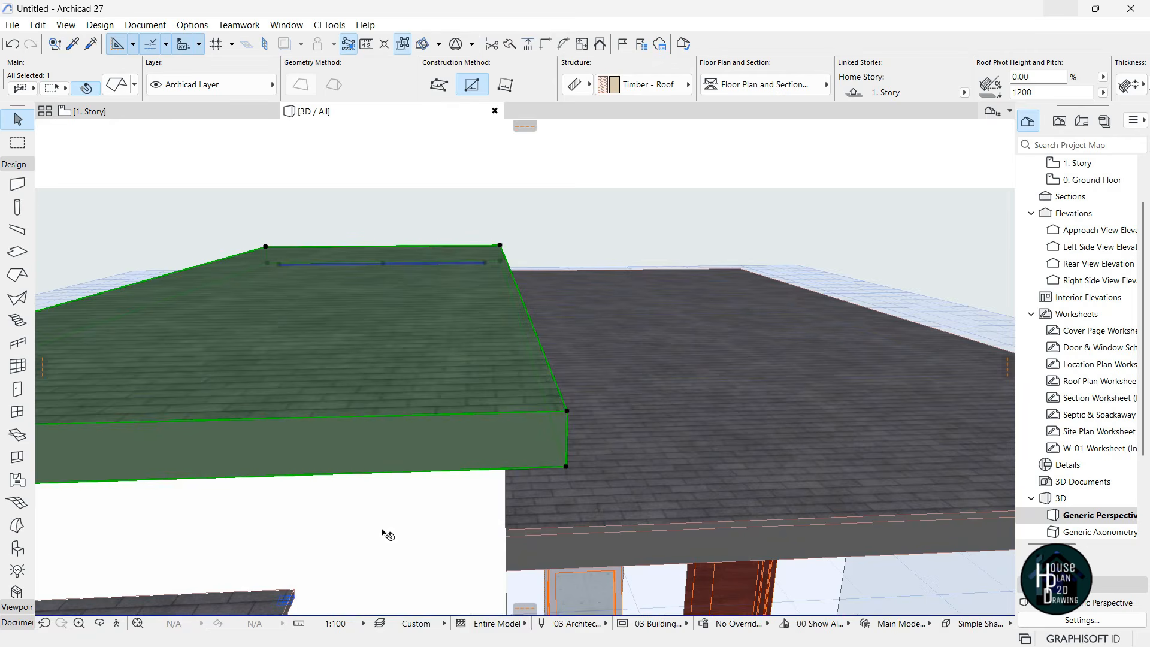
Drag a copy of the enclosure roof straight up so its underside rests on the original's top face
key(ctrl+shift+d)
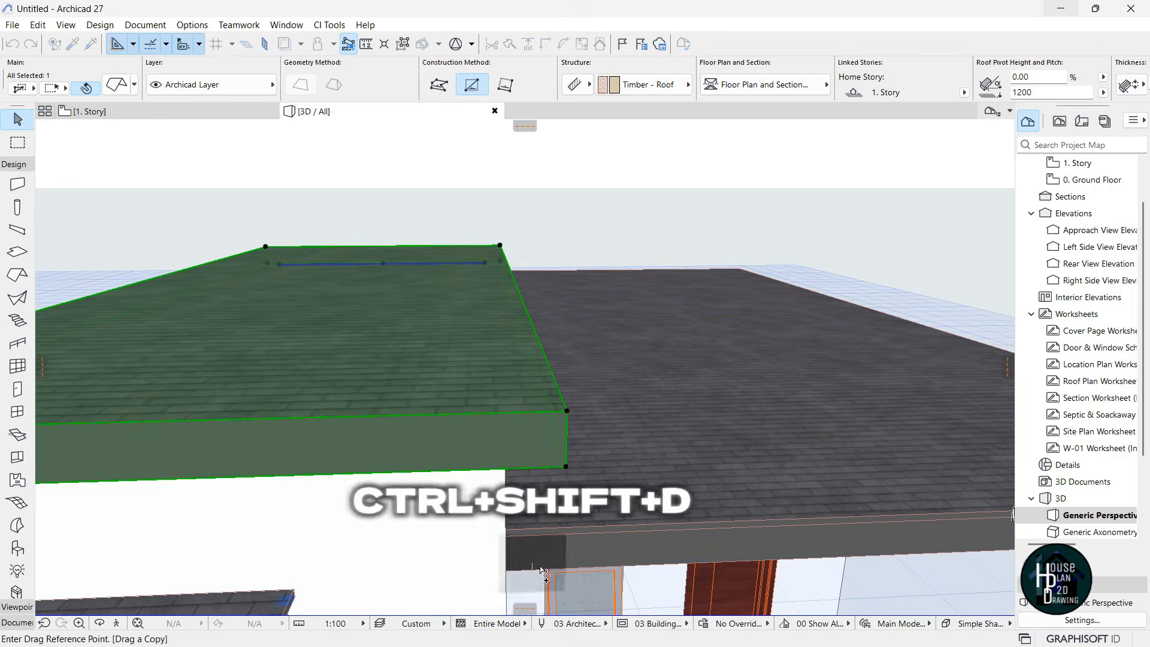
click(568, 469)
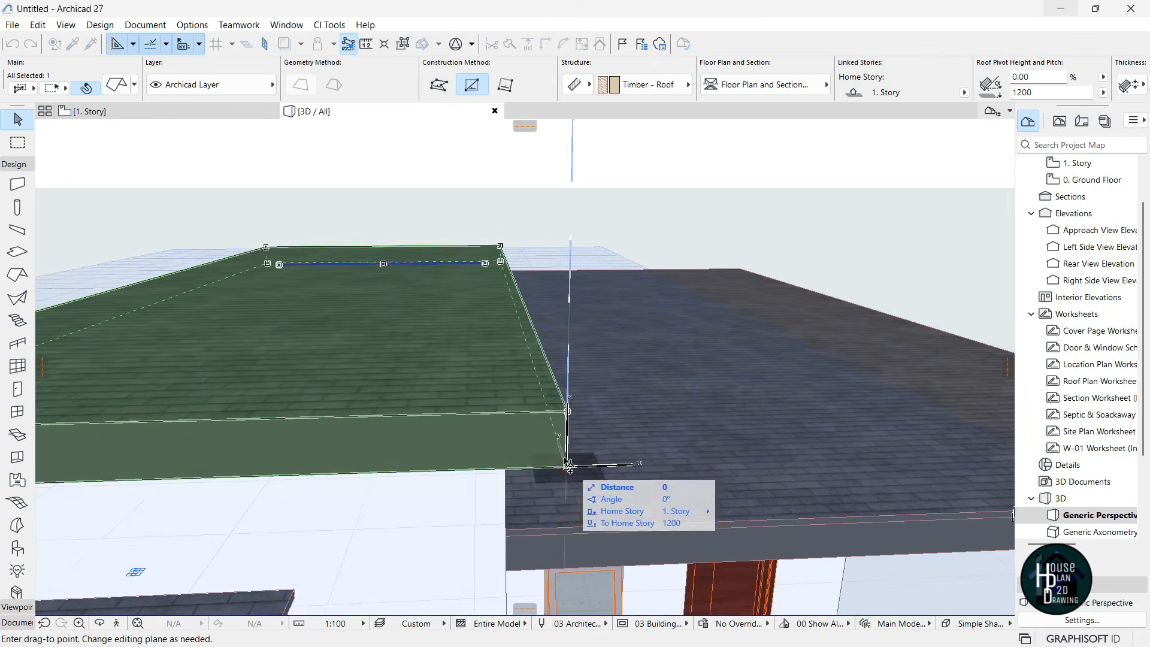
click(569, 415)
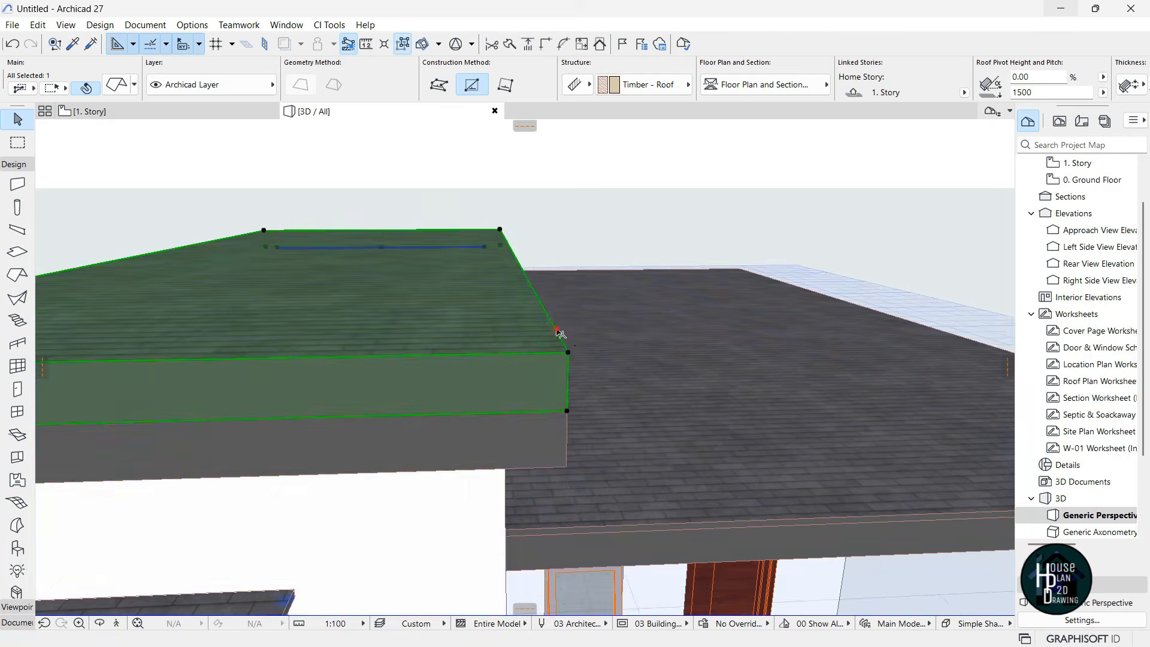
Offset the upper roof copy's edges outward slightly past the lower layer and reduce its thickness to 50 mm
click(557, 334)
text(5)
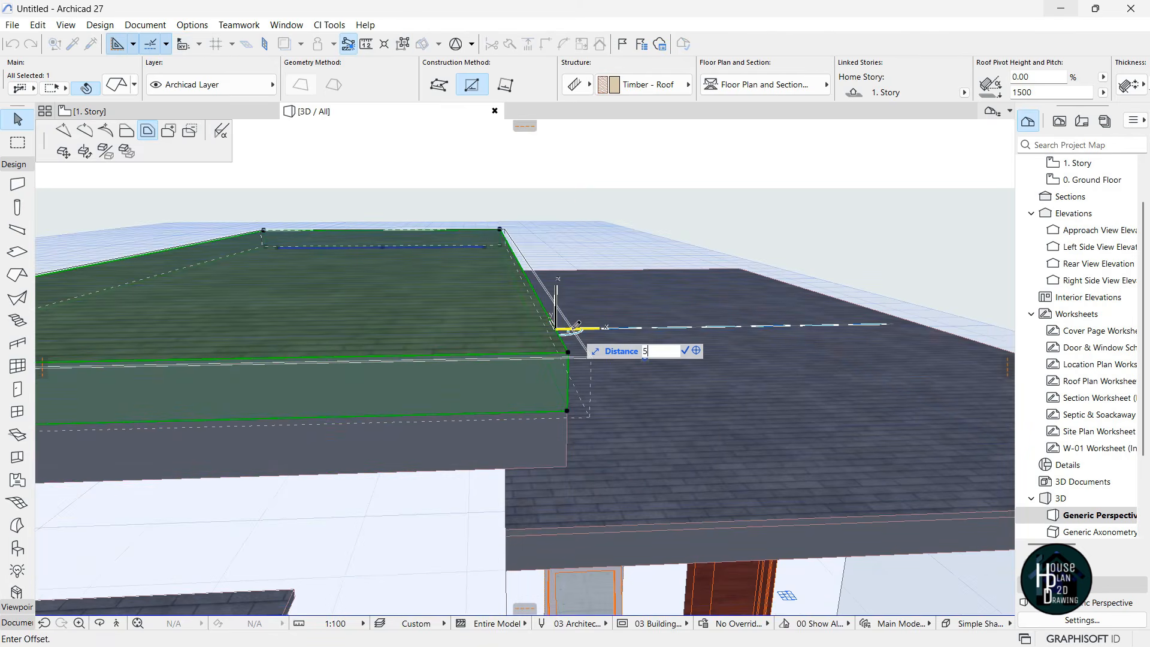
key(Return)
click(580, 357)
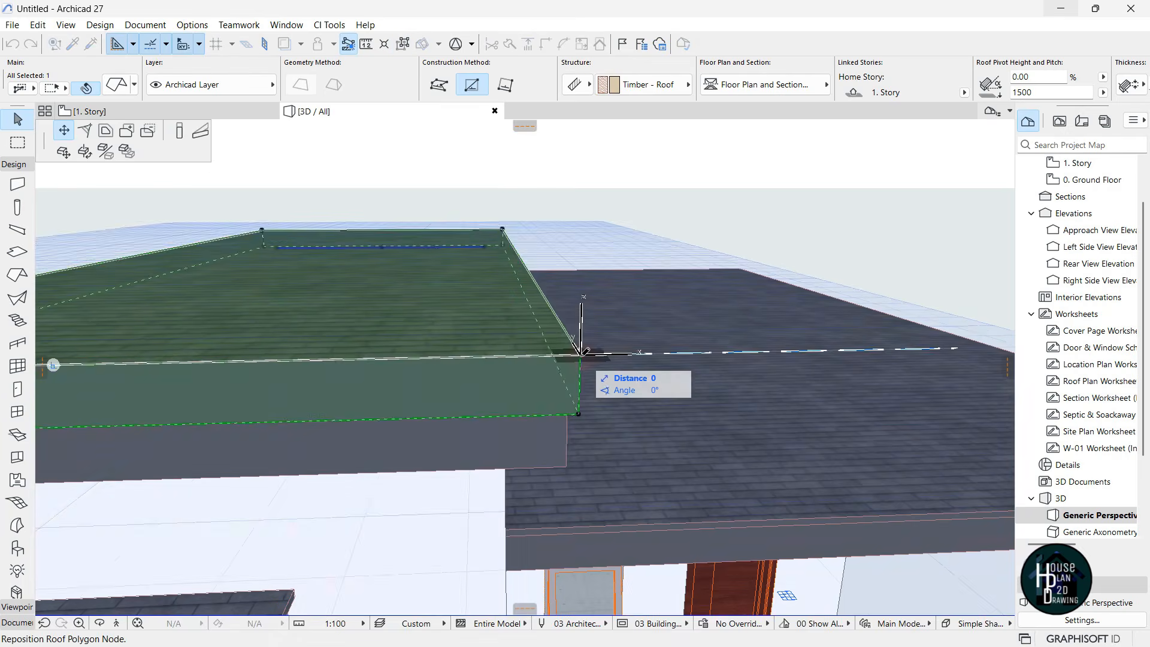
click(179, 133)
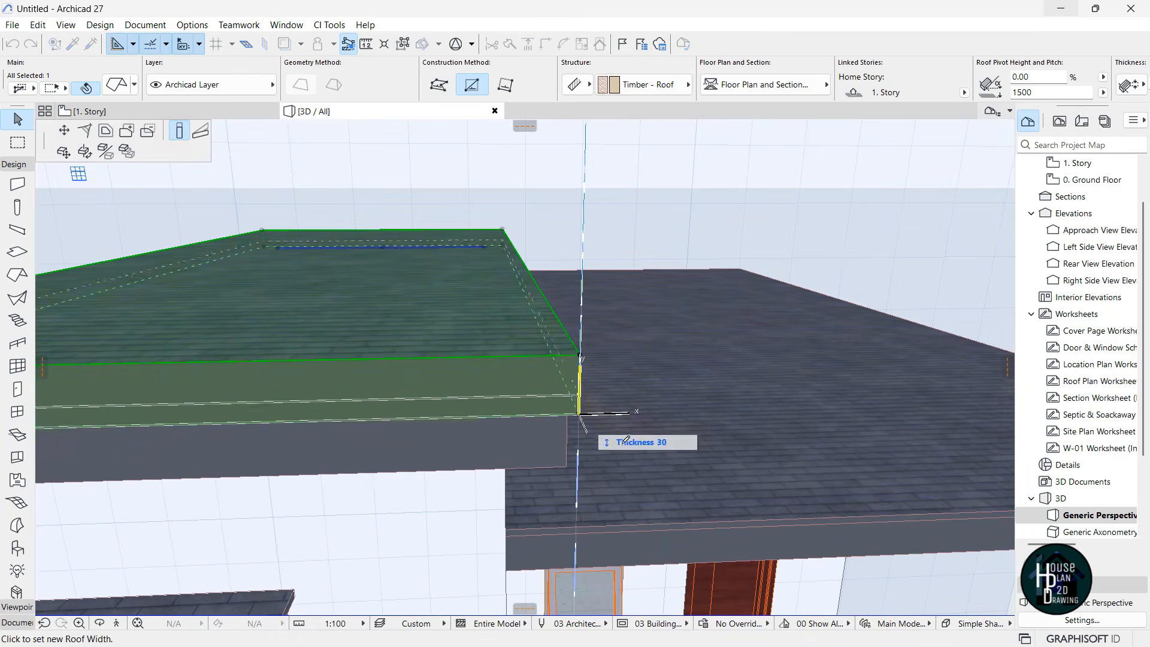
click(581, 410)
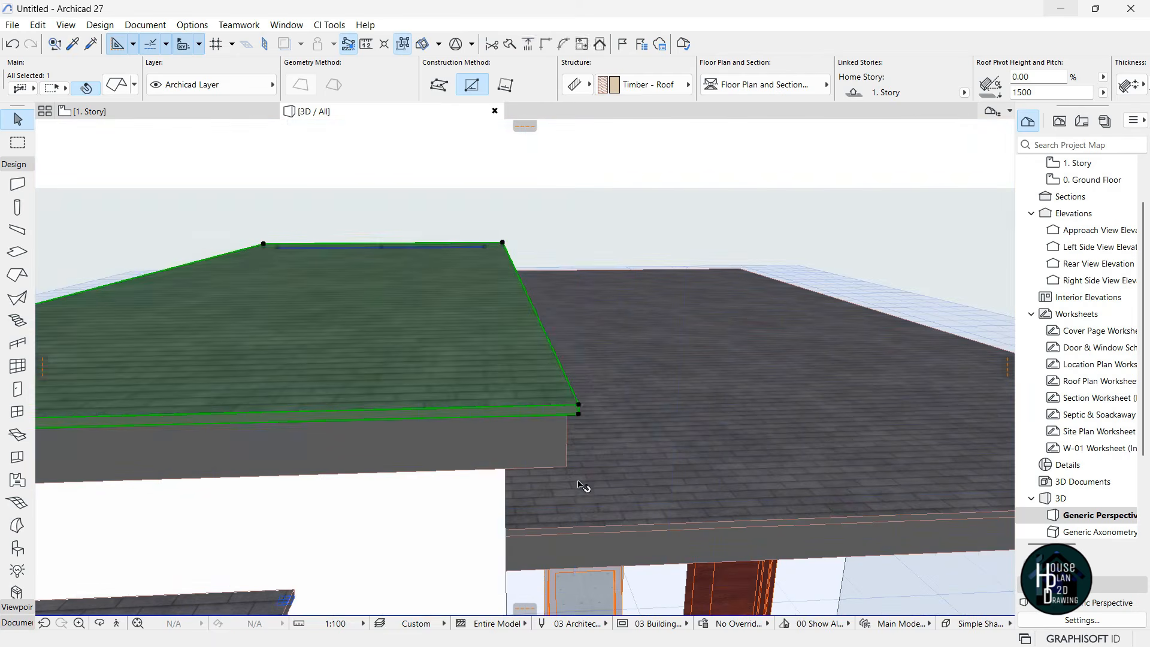
key(Escape)
Fly around the house's front to examine the two-layer enclosure roof, ending close to its front corner
click(116, 624)
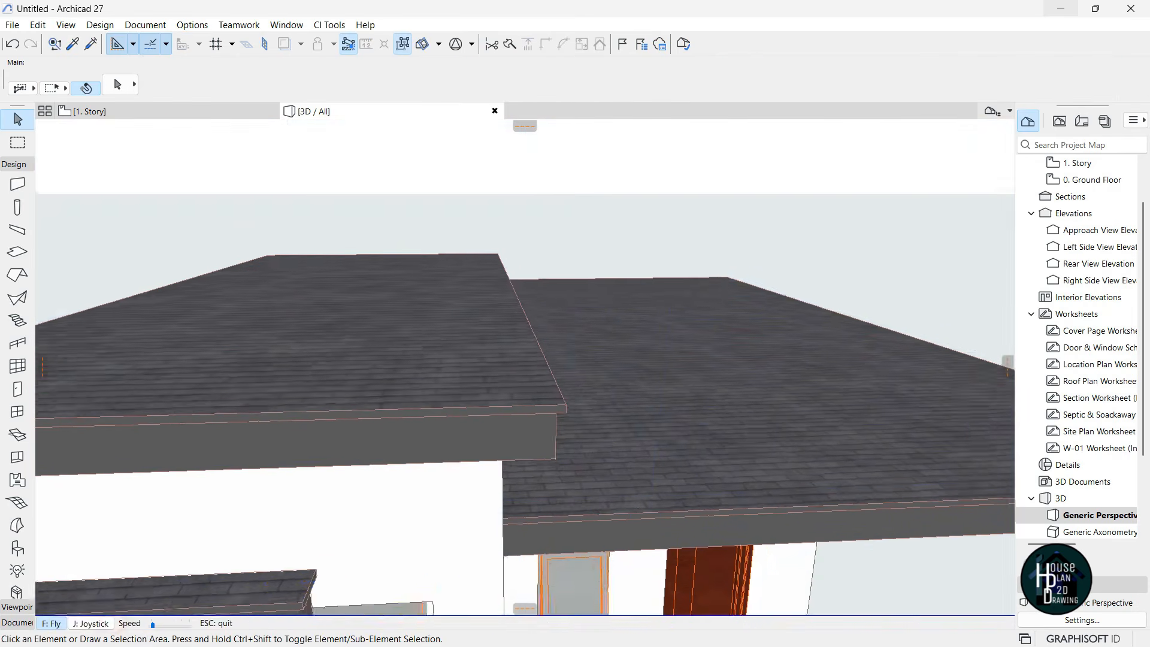
key(q)
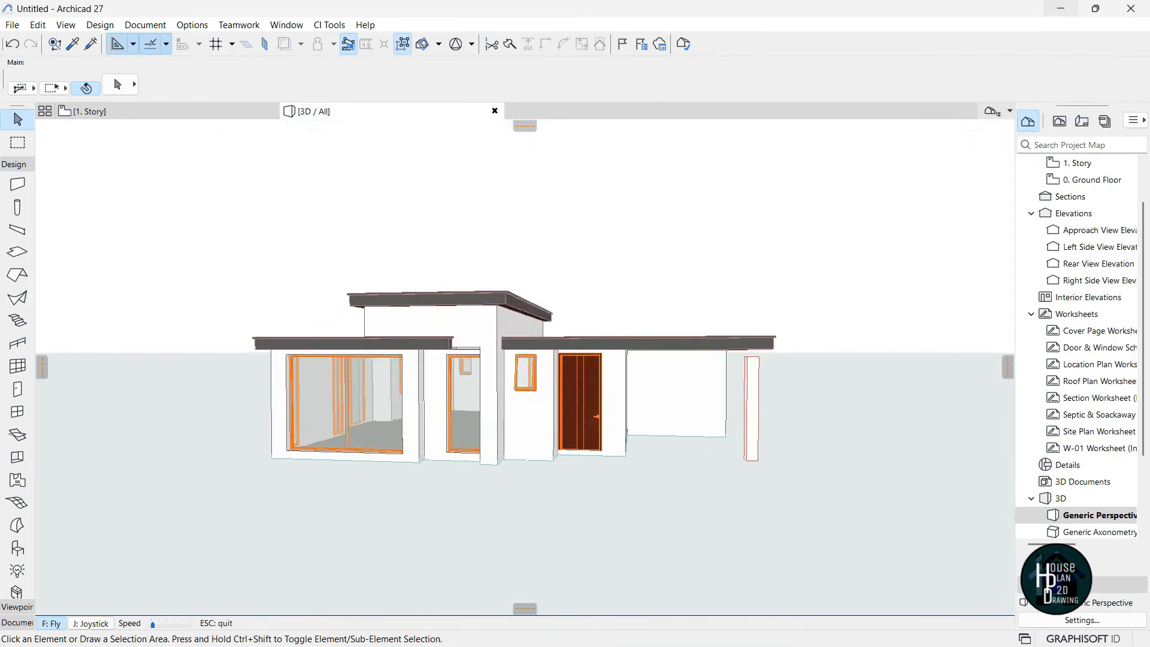
key(d)
key(a)
key(w)
key(w)
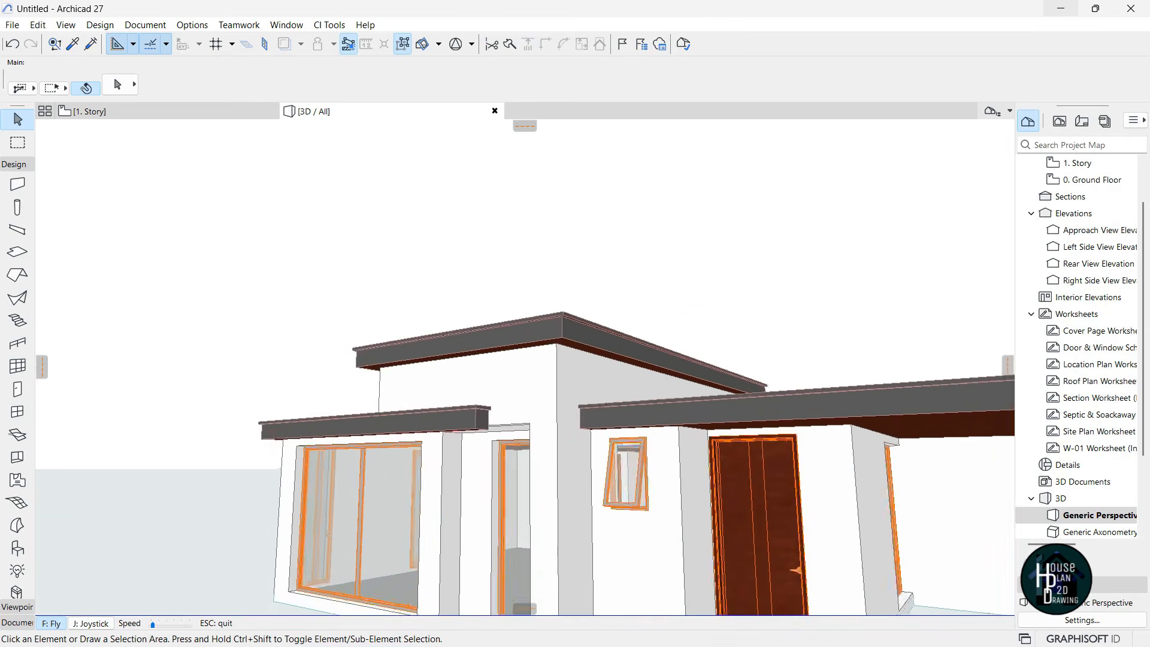
key(Escape)
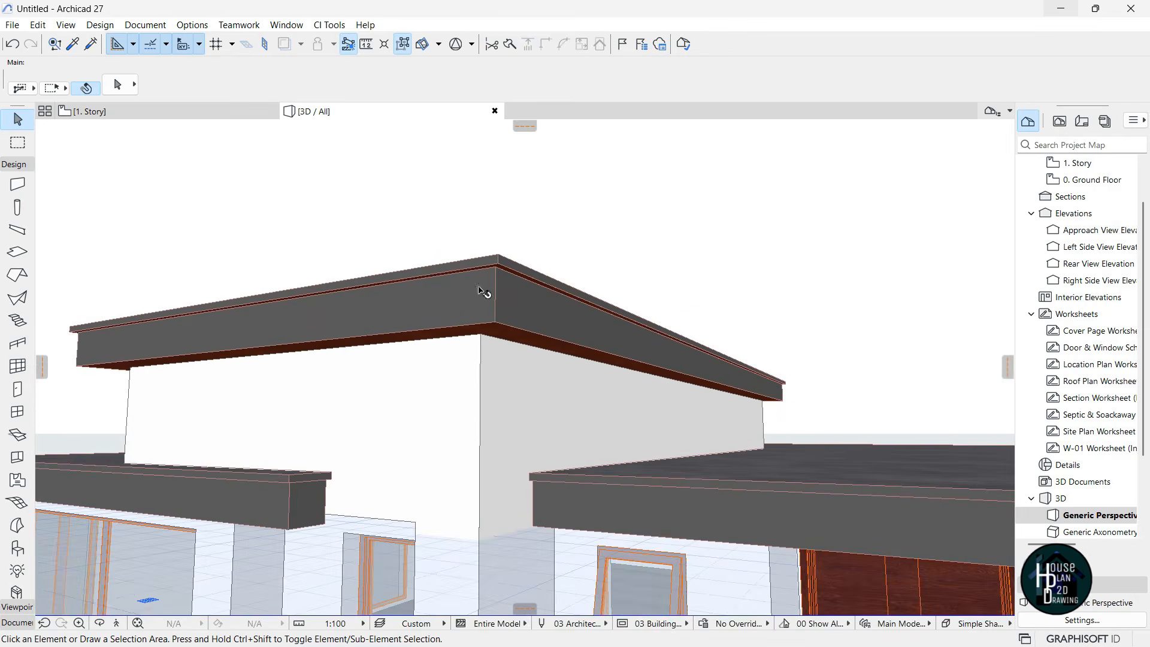
Select both layers of the enclosure roof and set their edge surface override to Paint - Titanium White
click(520, 312)
shift+click(527, 276)
key(ctrl+t)
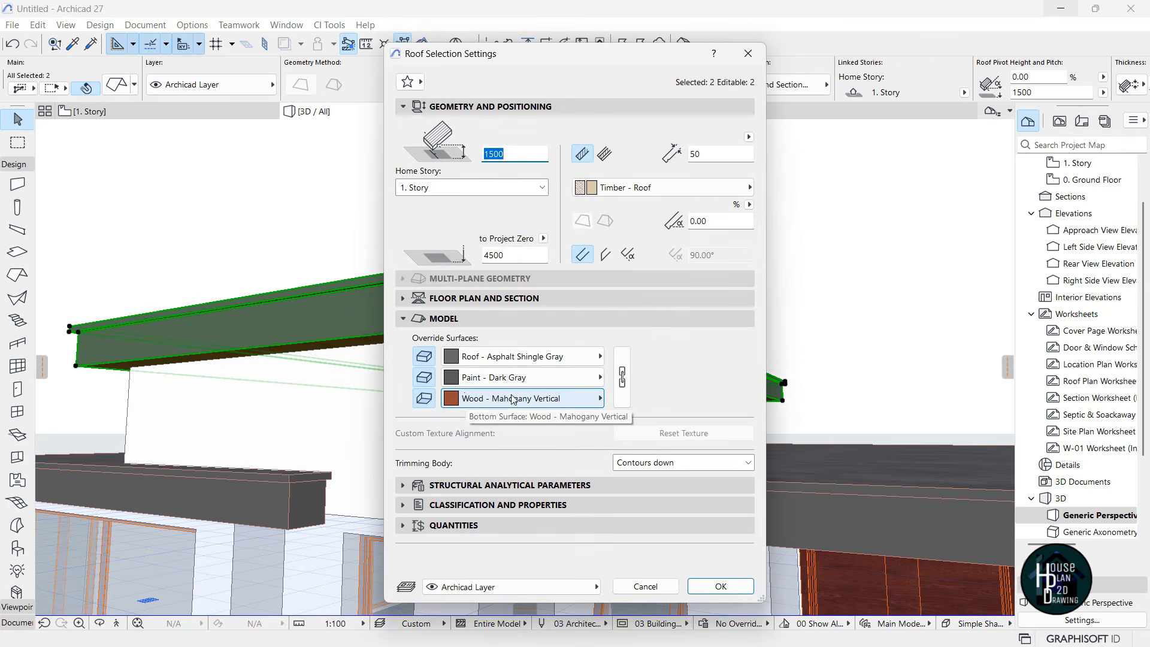
click(489, 358)
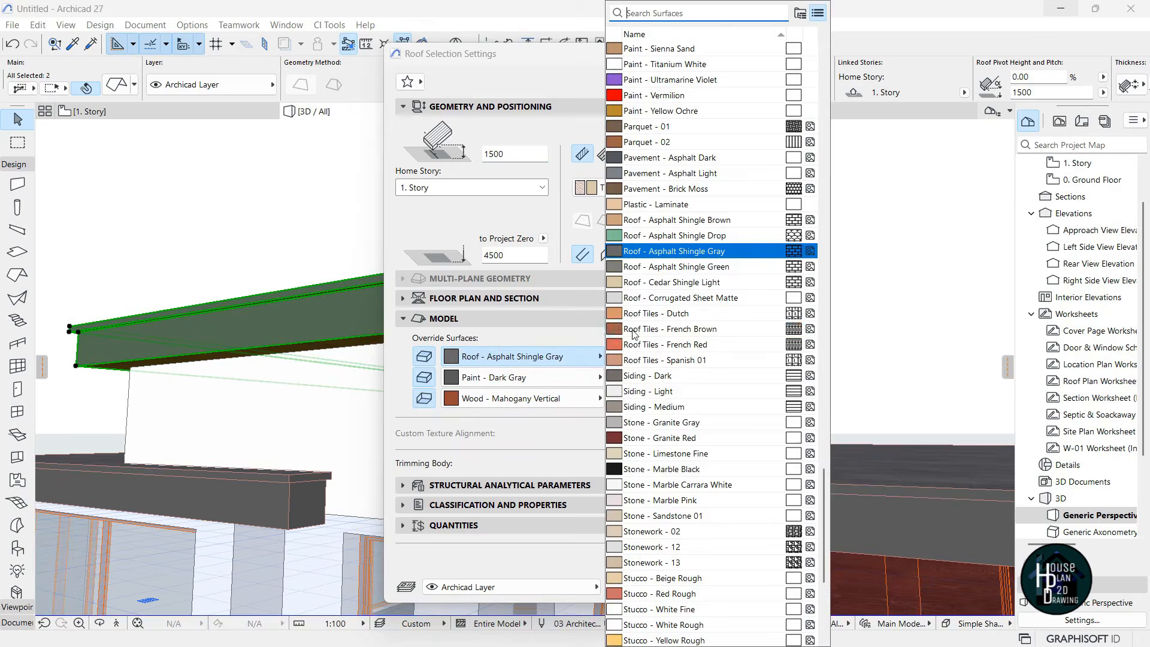
click(511, 338)
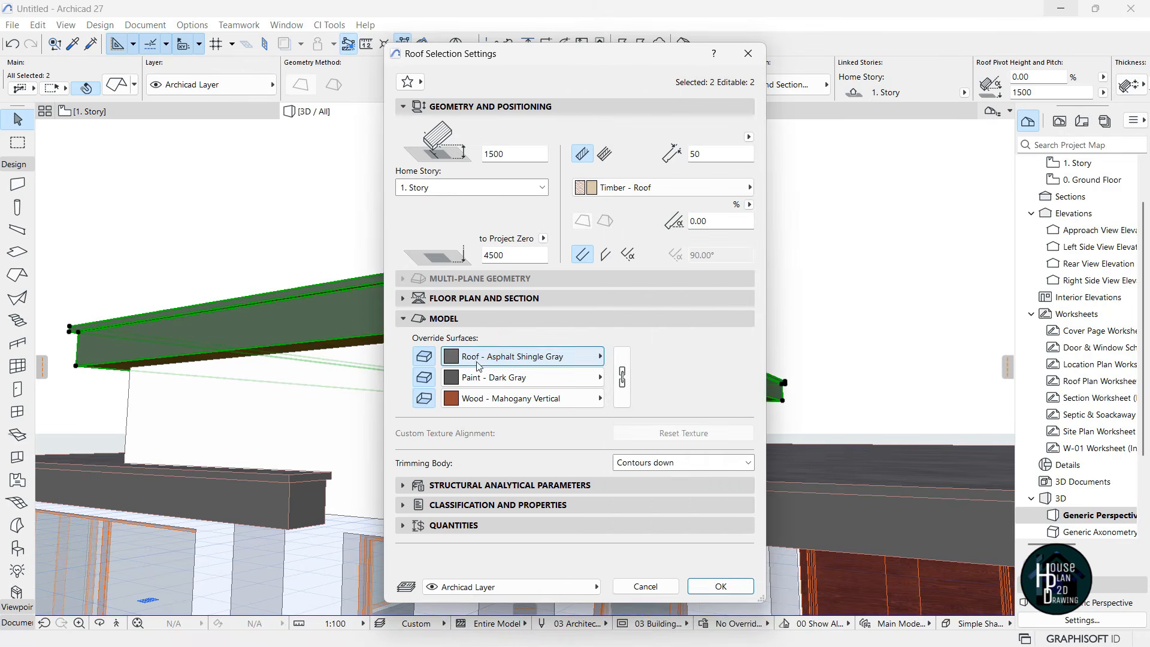
click(491, 378)
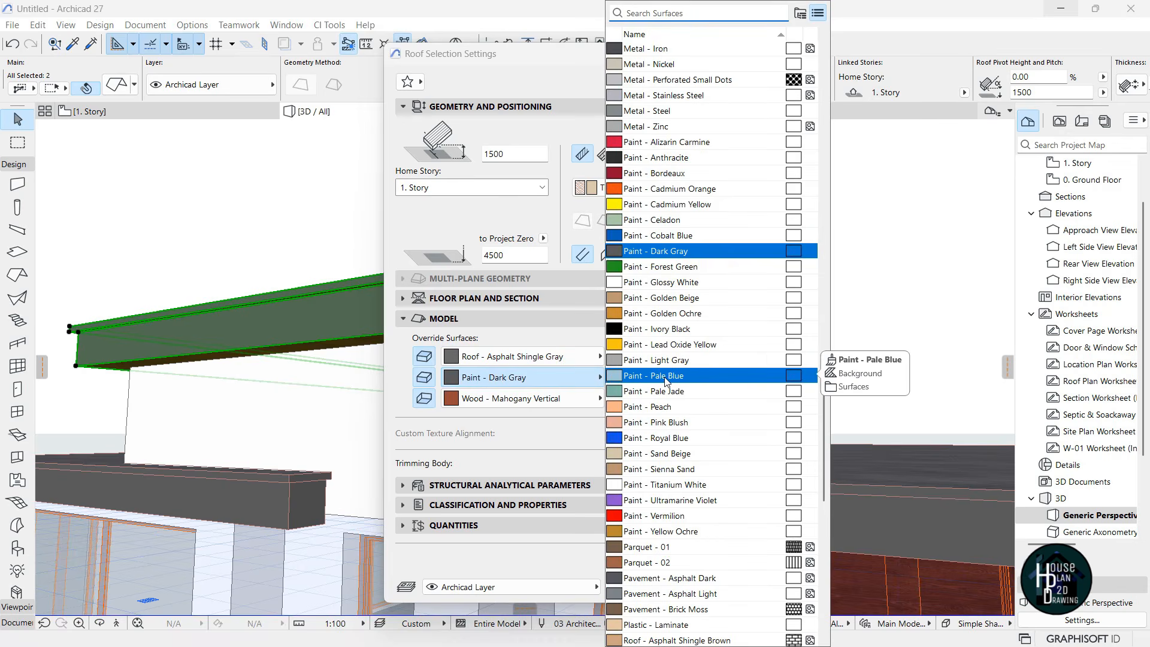
text(tit)
key(Return)
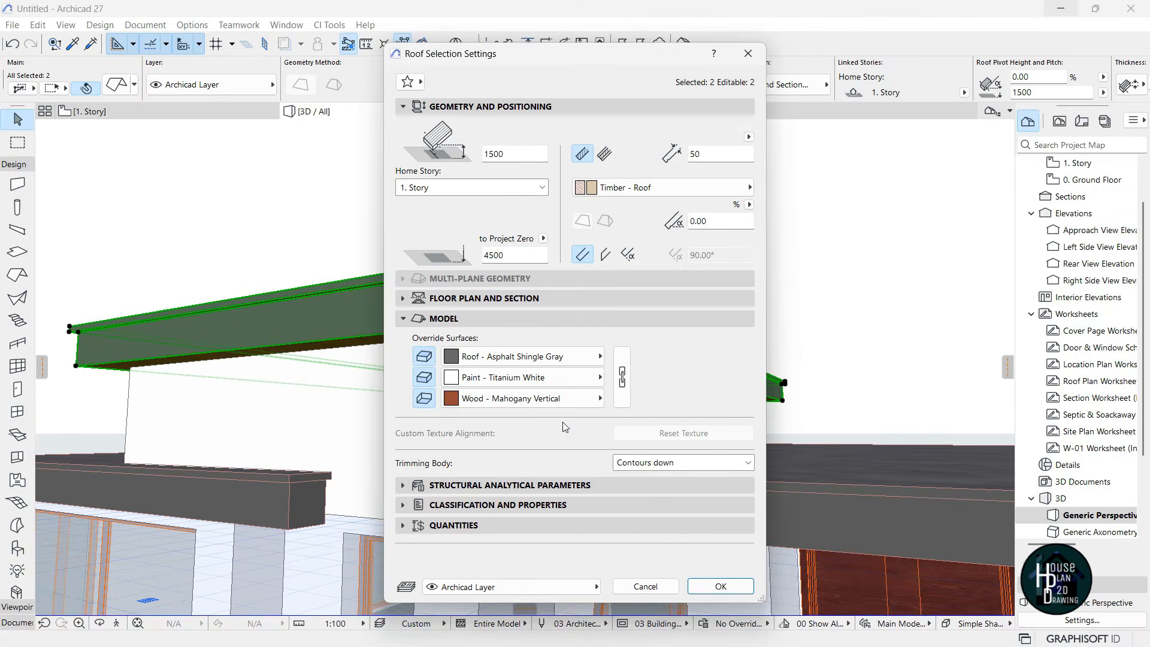
Set the bottom surface override of both enclosure roof layers to Paint - Titanium White and apply the settings
click(548, 403)
text(tit)
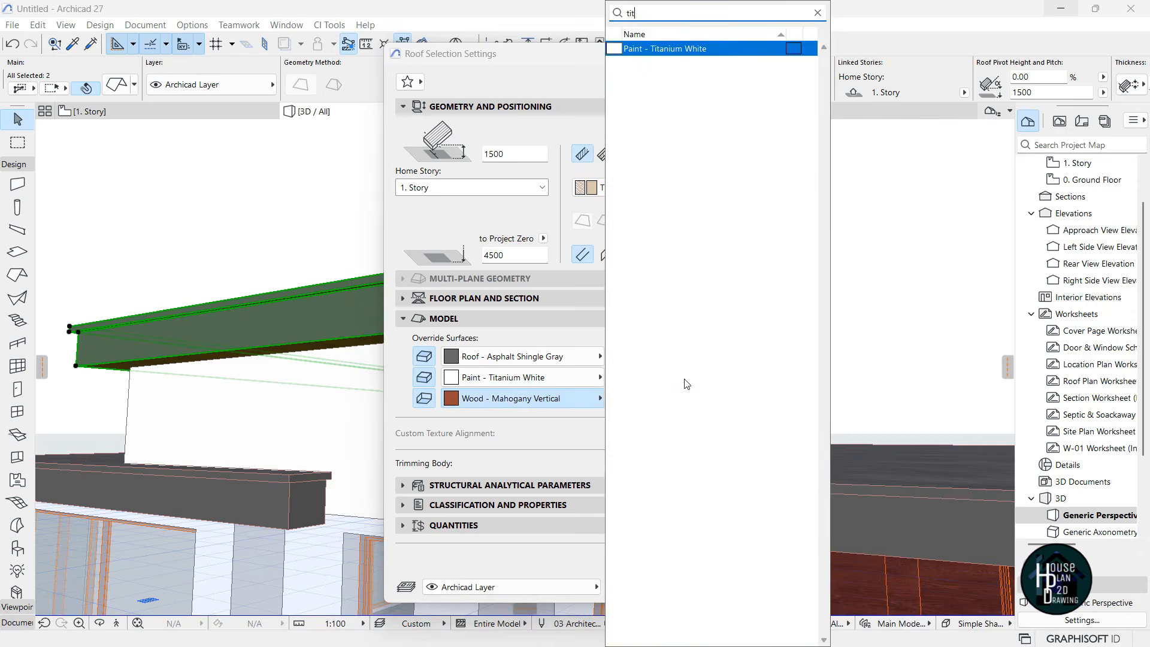
key(Return)
click(719, 585)
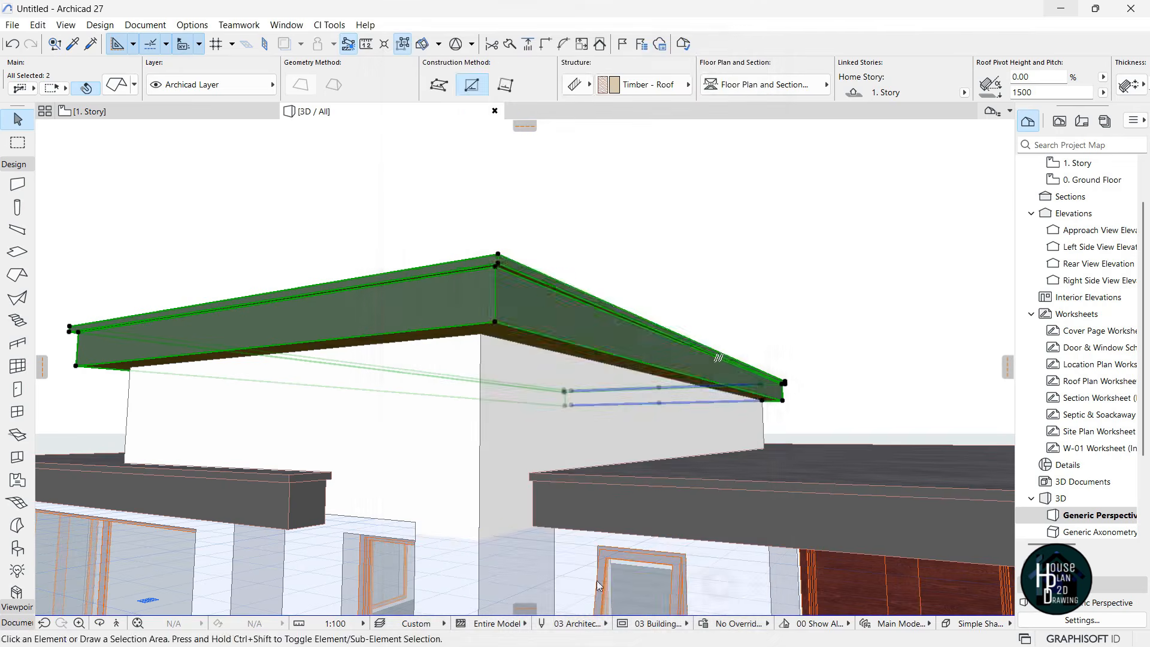
key(Escape)
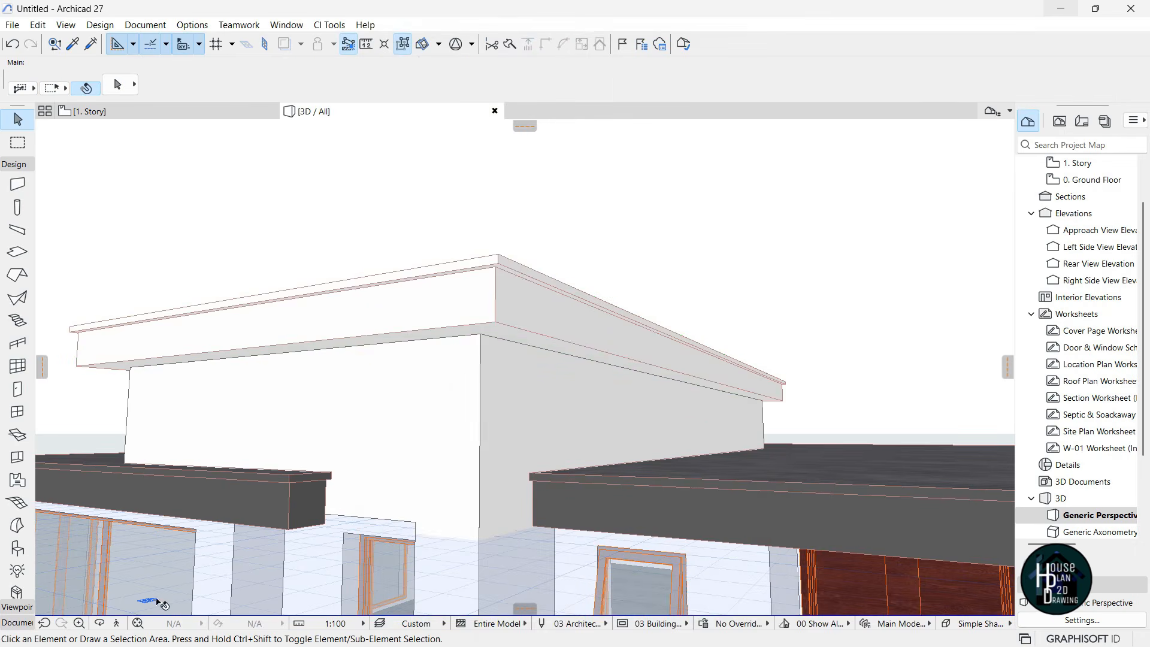
Fly around the front of the house to examine the finished roofs and the façade from a distance
click(115, 625)
key(Down)
key(Right)
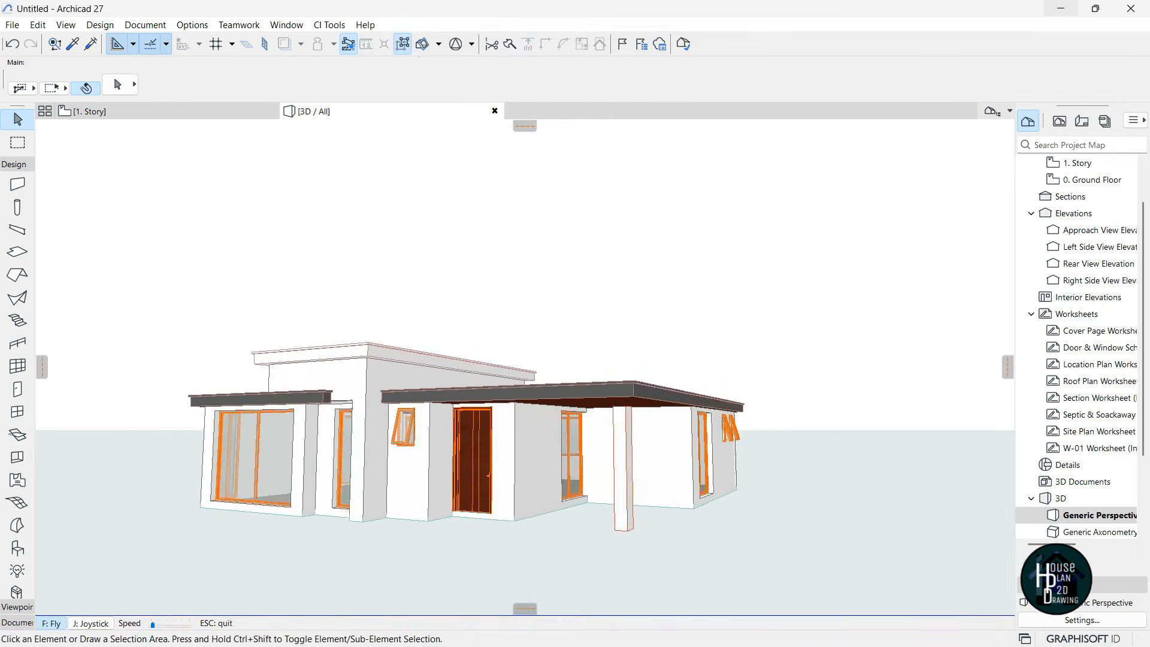
key(Page_Down)
key(Up)
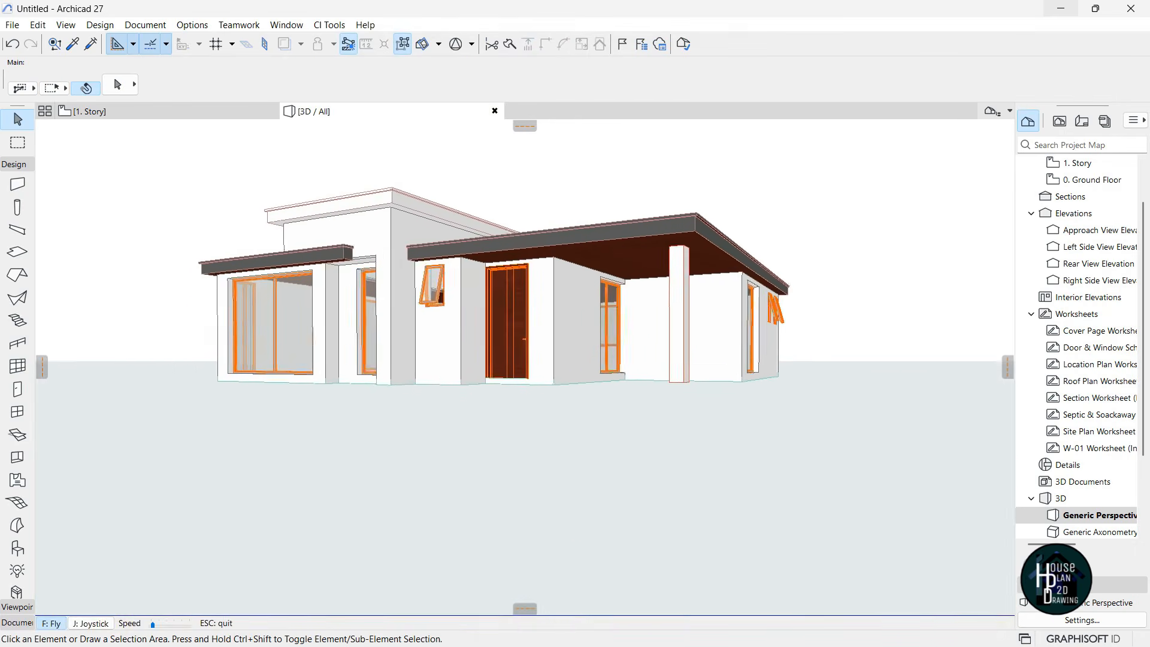
key(Up)
key(Left)
key(Page_Up)
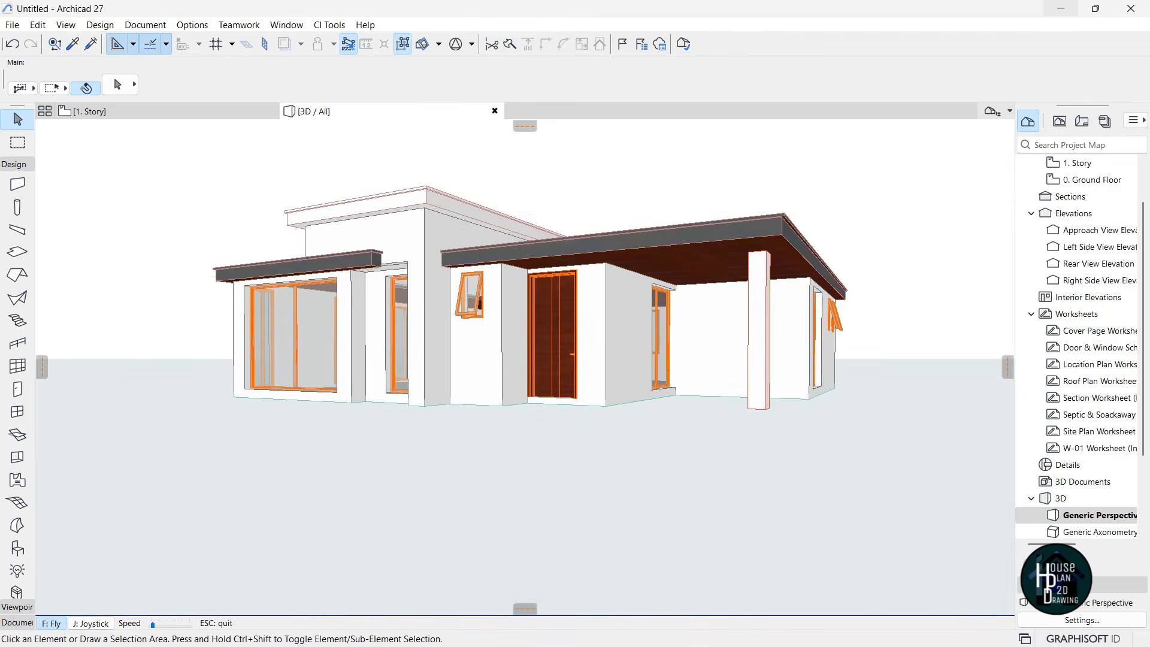
key(Escape)
Switch to the Palmview Villa project to check the front façade in its 3D view, and return to the Untitled project
mouse_move(642, 642)
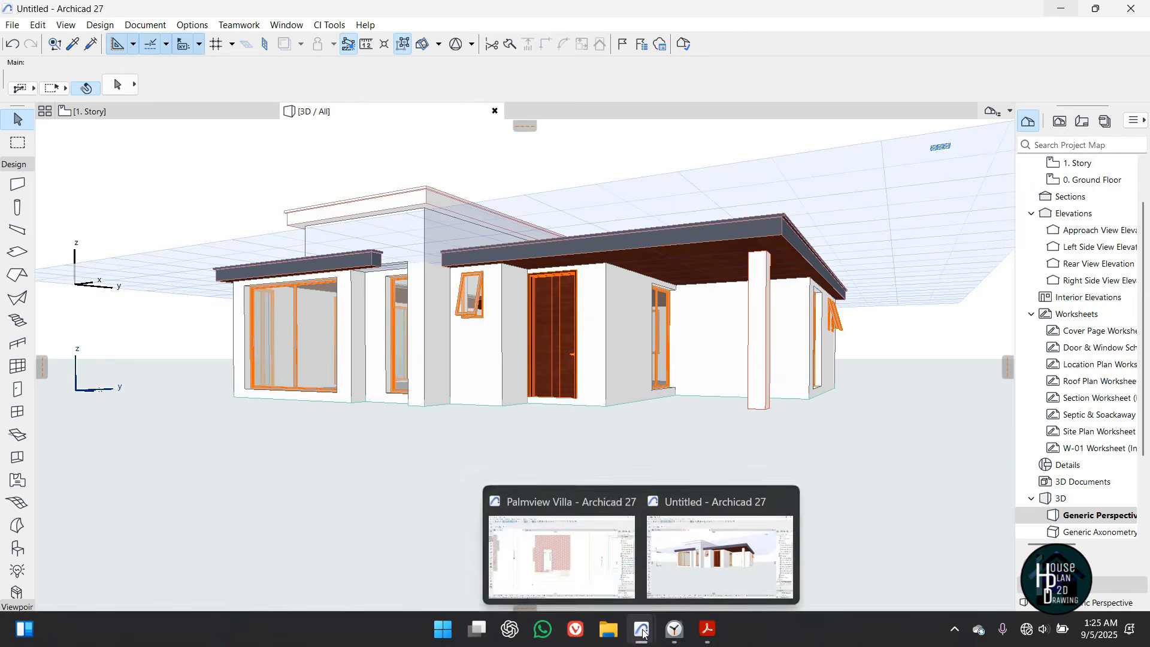
click(551, 557)
click(359, 112)
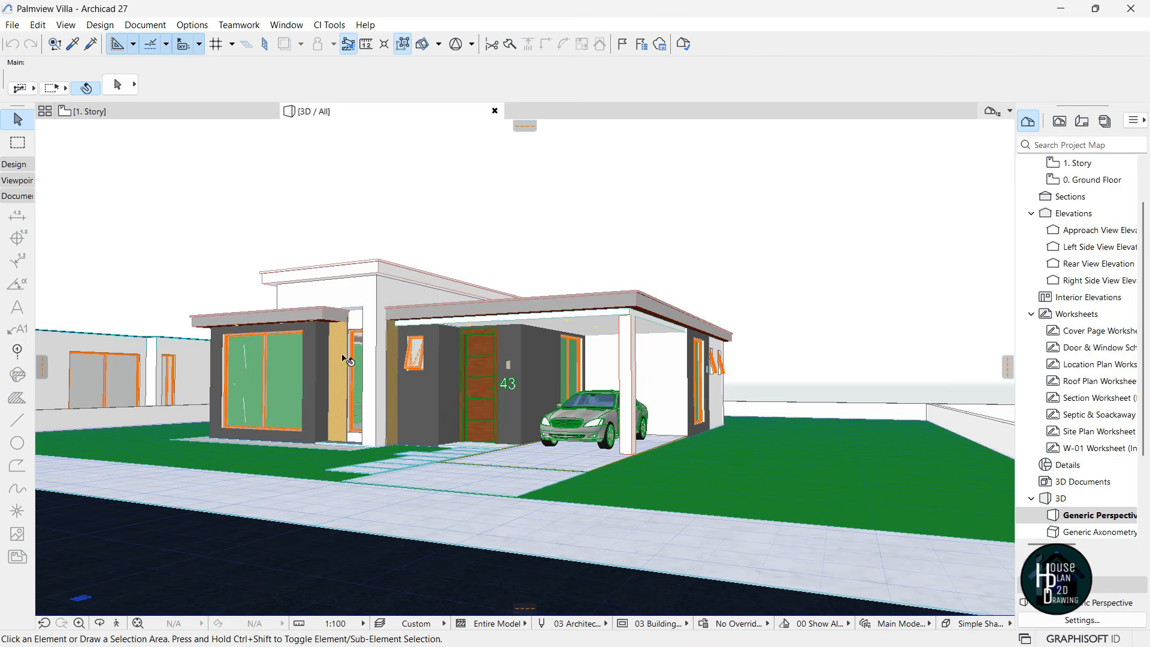
mouse_move(662, 643)
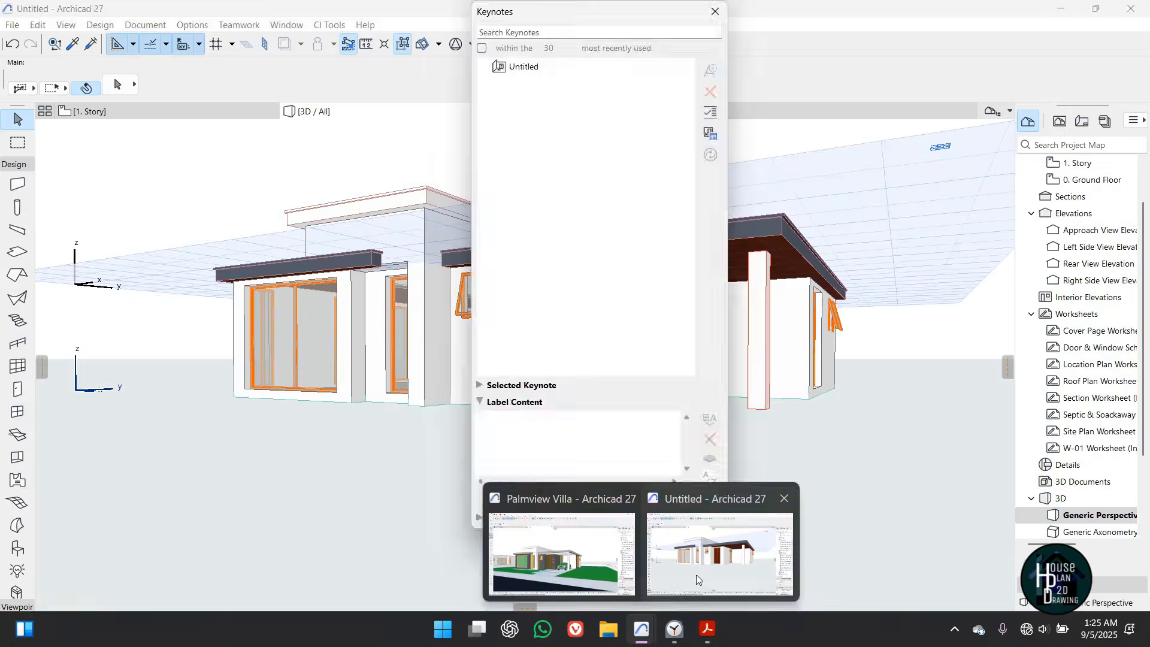
click(698, 566)
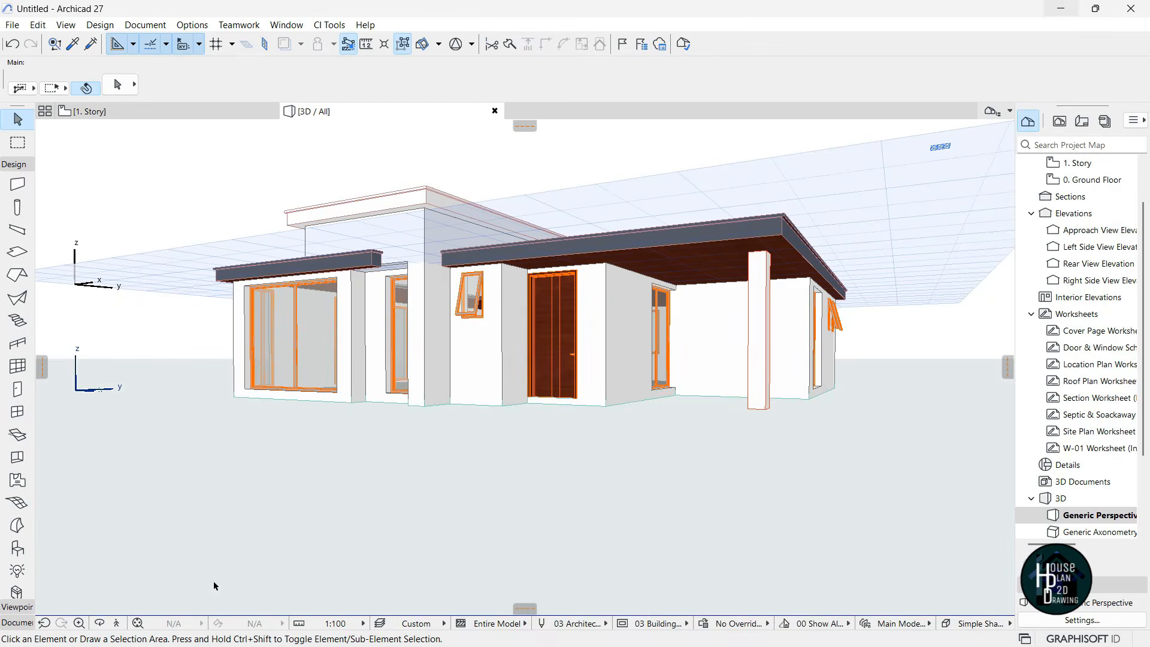
Offset the floor slab's edge outward below the narrow recessed front window, flush with the front corner of the adjacent wall
click(117, 623)
key(Up)
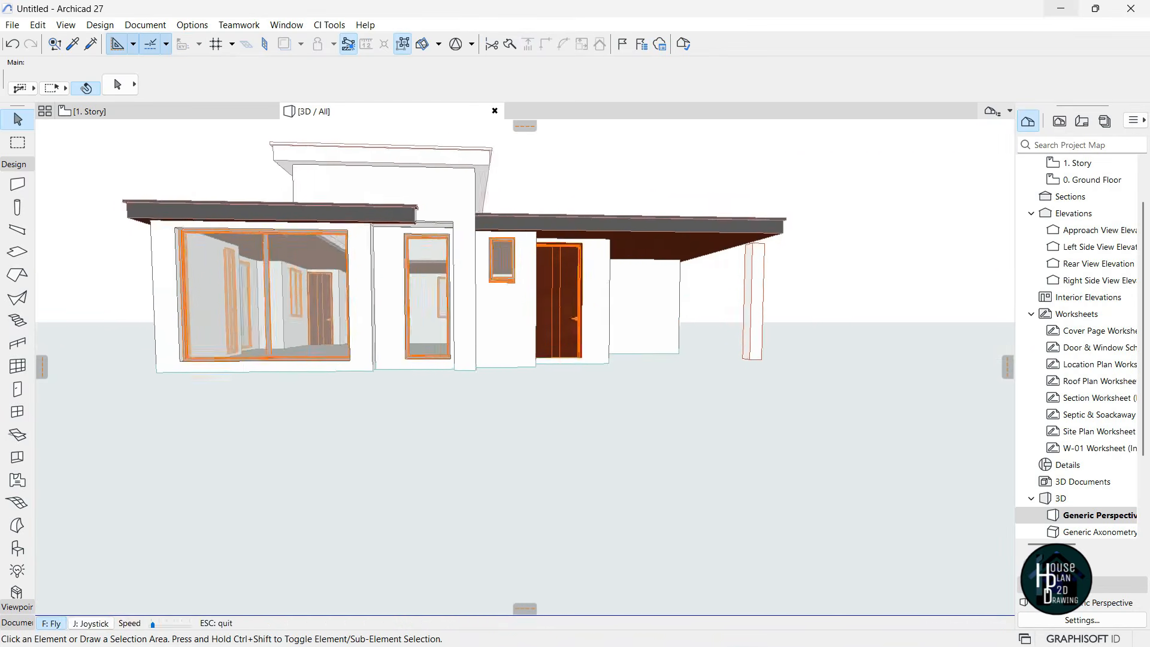
key(Up)
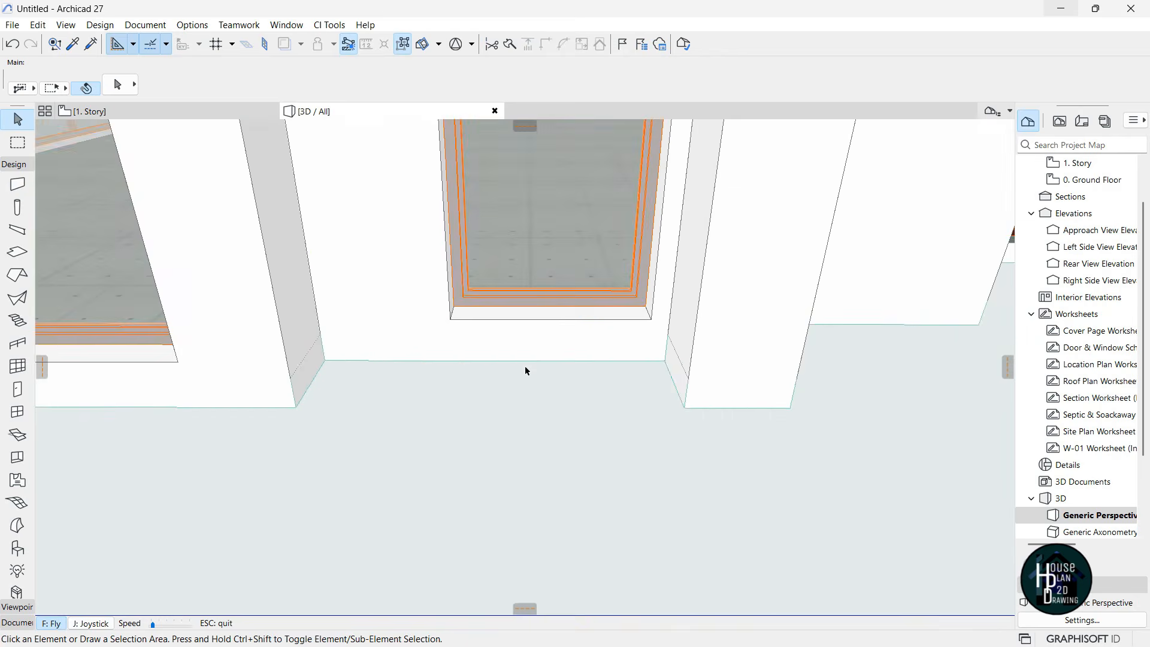
key(Escape)
click(512, 364)
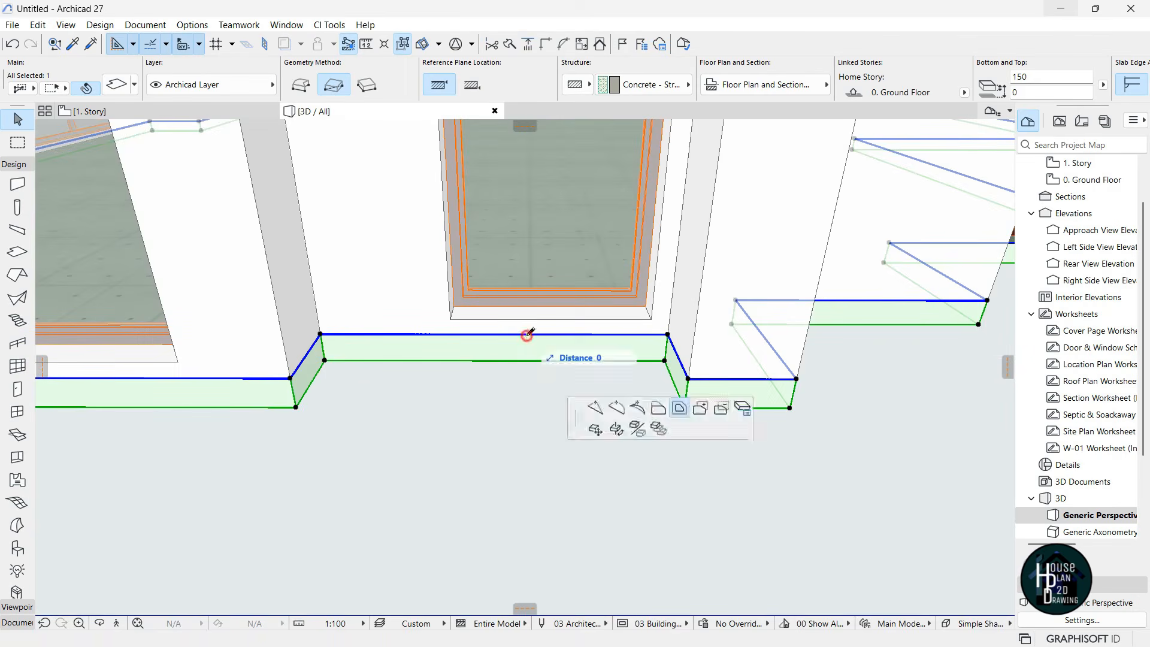
click(527, 335)
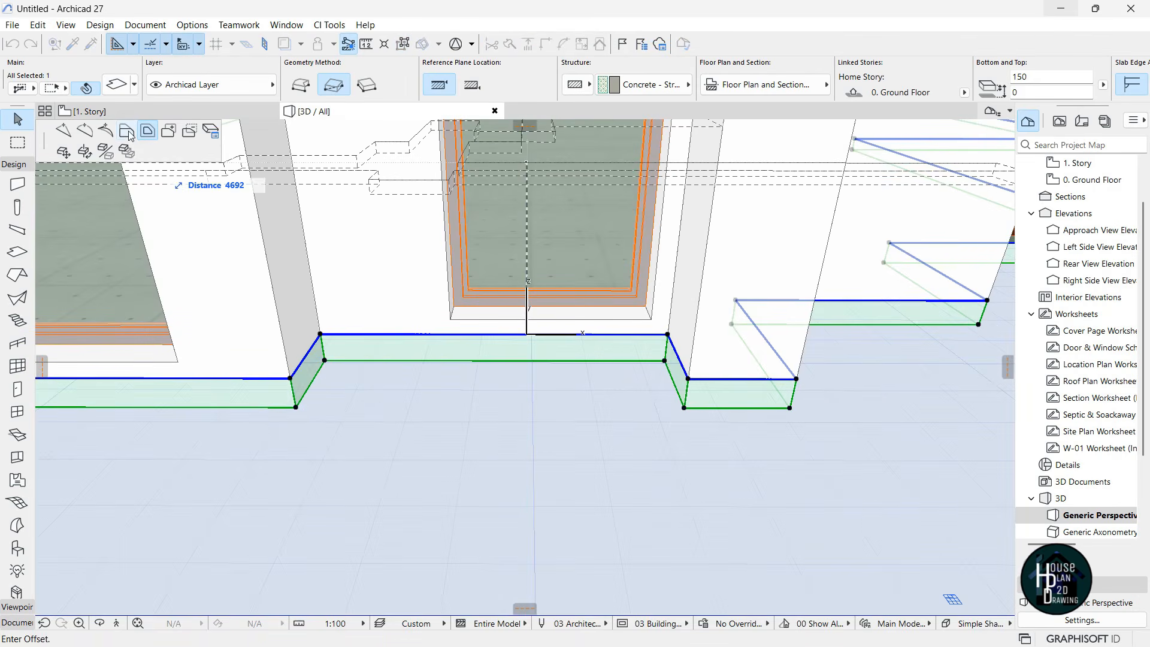
click(289, 379)
key(Escape)
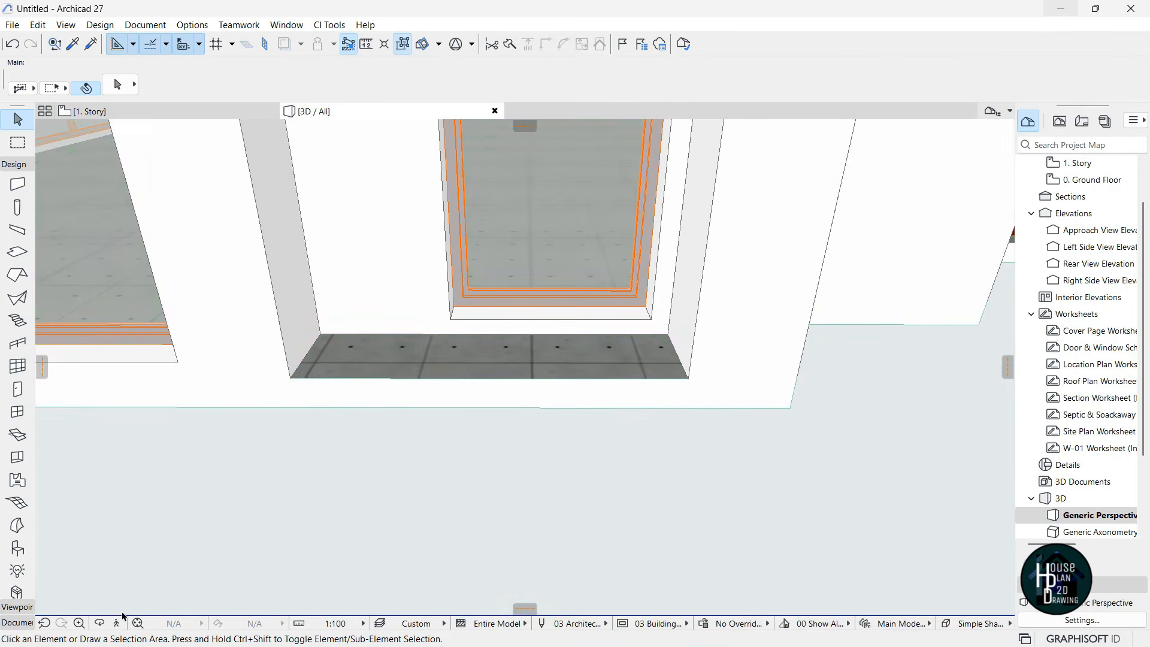
Draw a short wall with the recess wall's settings, from the recess's inner corner to just before the narrow window
scroll(491, 400, down, 3)
shift+middle_drag(491, 400, 395, 367)
scroll(395, 367, up, 5)
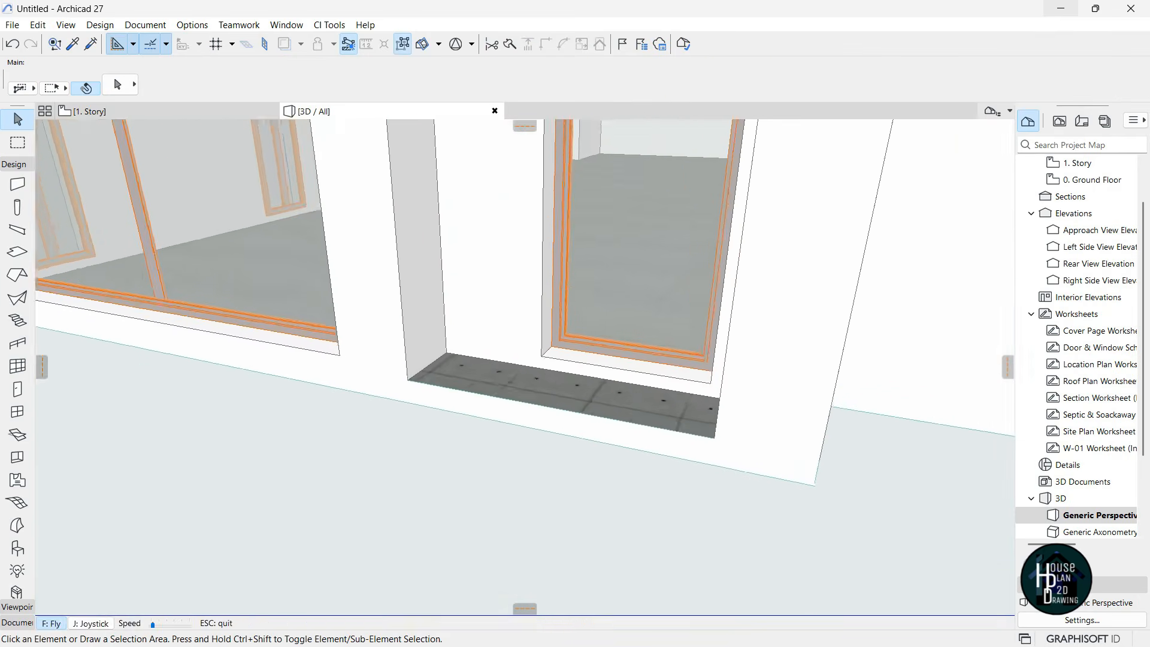
scroll(525, 367, down, 3)
scroll(525, 366, up, 5)
scroll(525, 367, down, 1)
key(Escape)
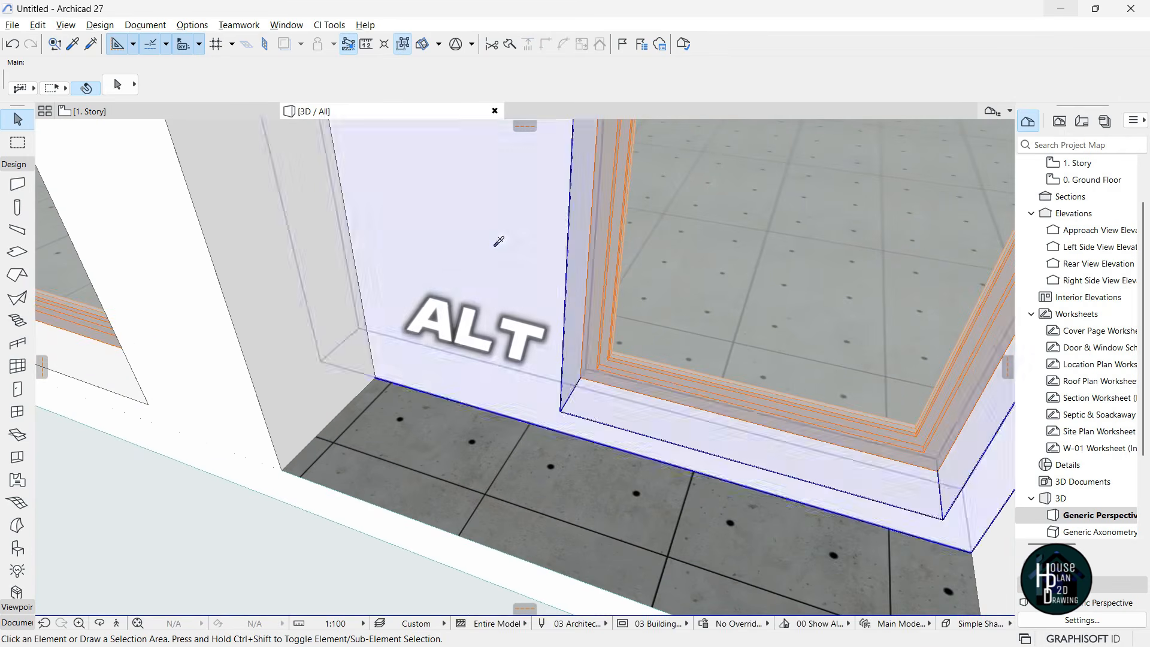
alt+click(495, 239)
click(375, 379)
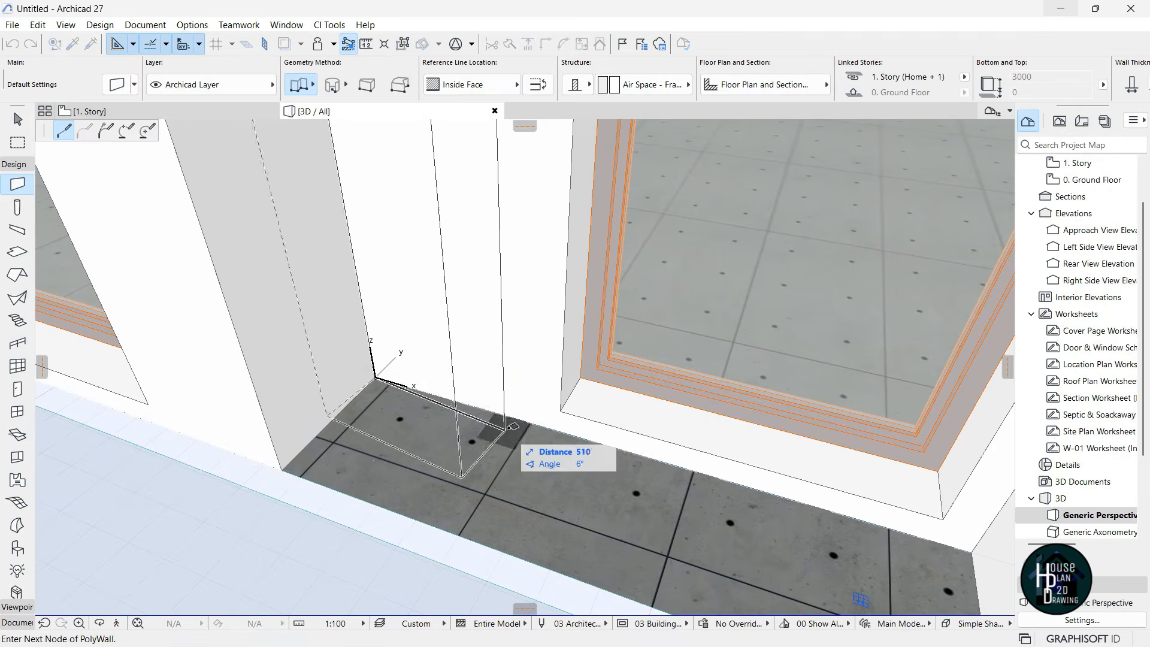
double_click(552, 429)
key(Escape)
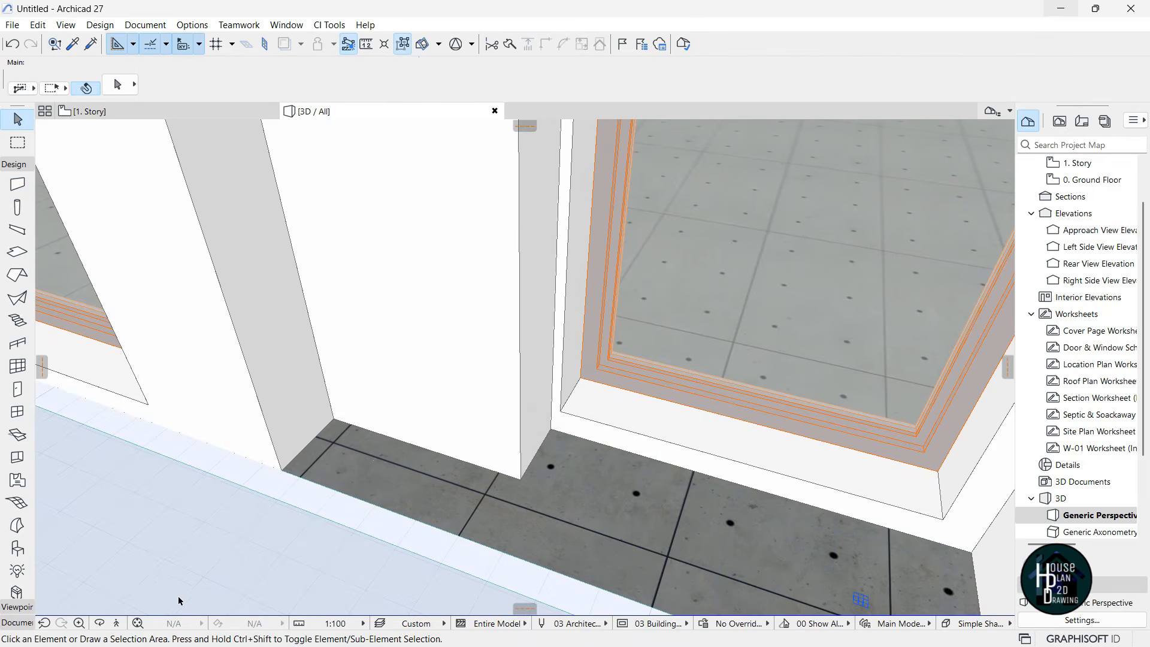
Set the thickness of the short wall beside the narrow recessed window to 50 mm
click(117, 625)
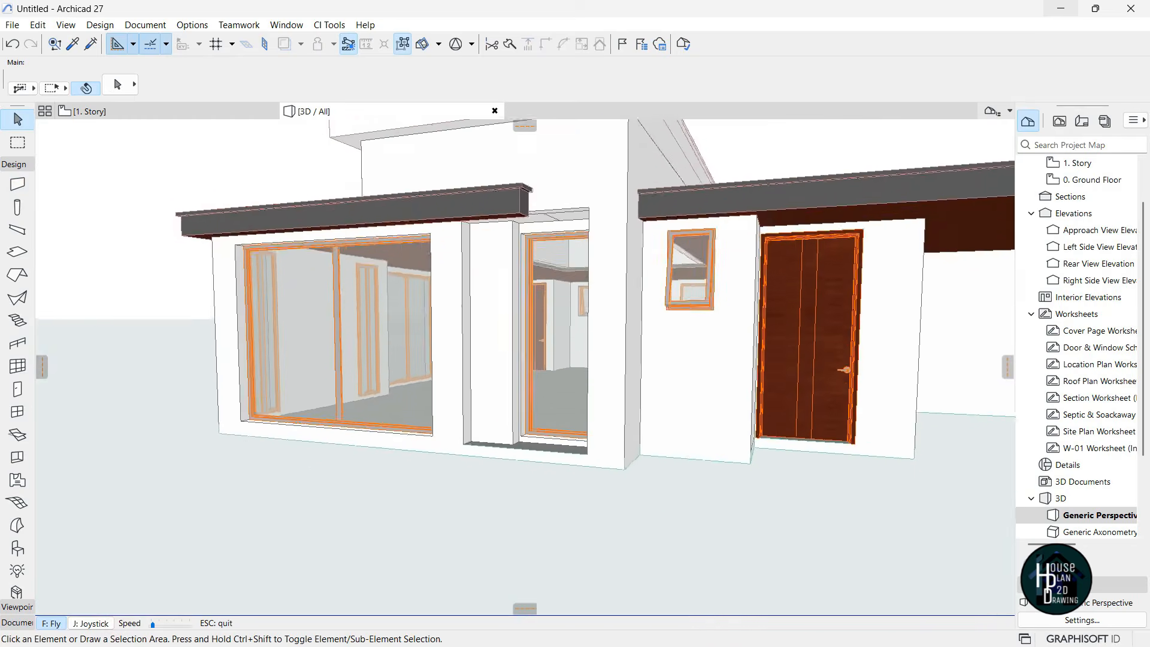
key(Down)
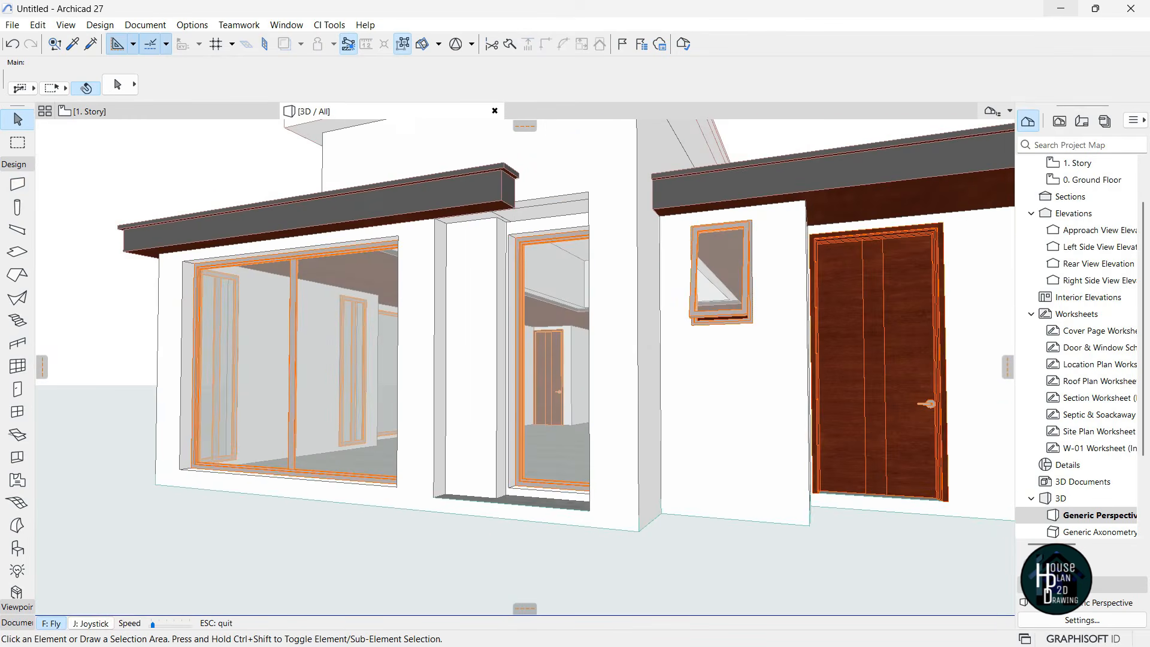
key(Escape)
click(492, 378)
scroll(1087, 78, down, 3)
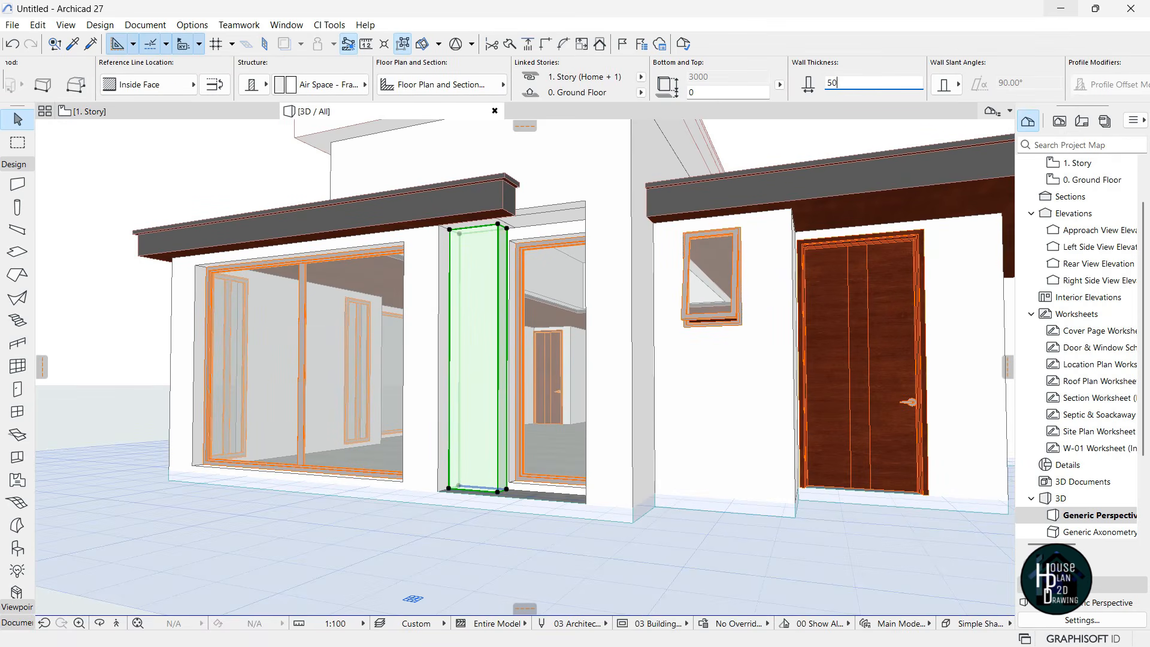
key(Return)
key(Escape)
Override all surfaces of the thin wall panel in the recess with Wood - Mahogany Vertical and apply the settings
click(488, 324)
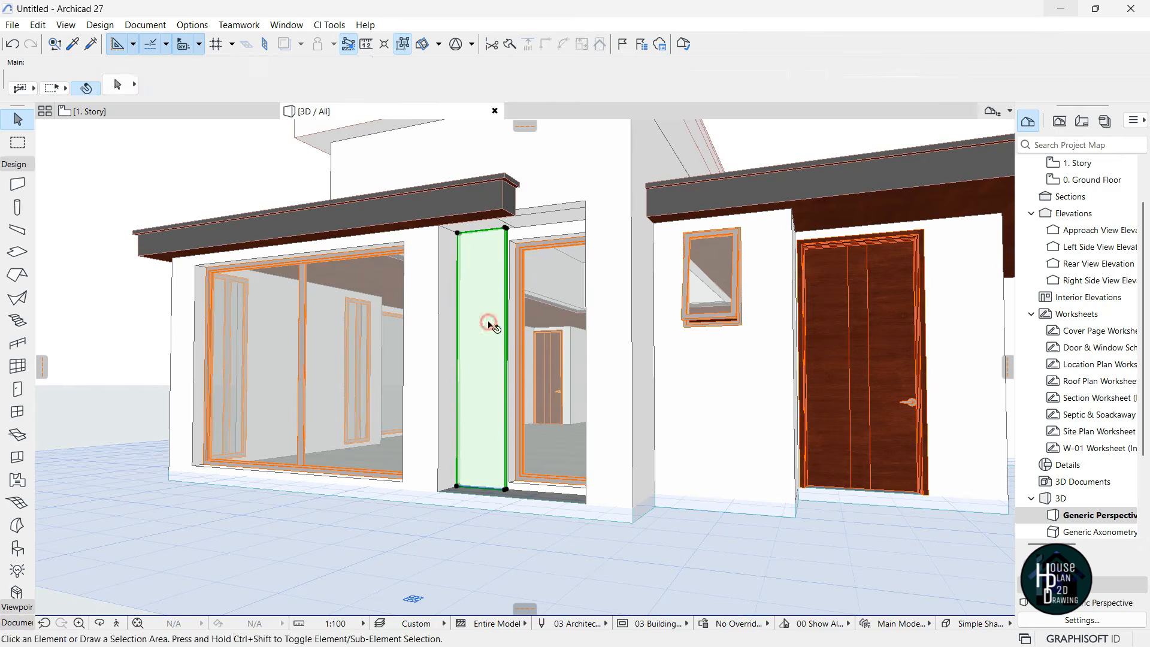
click(118, 85)
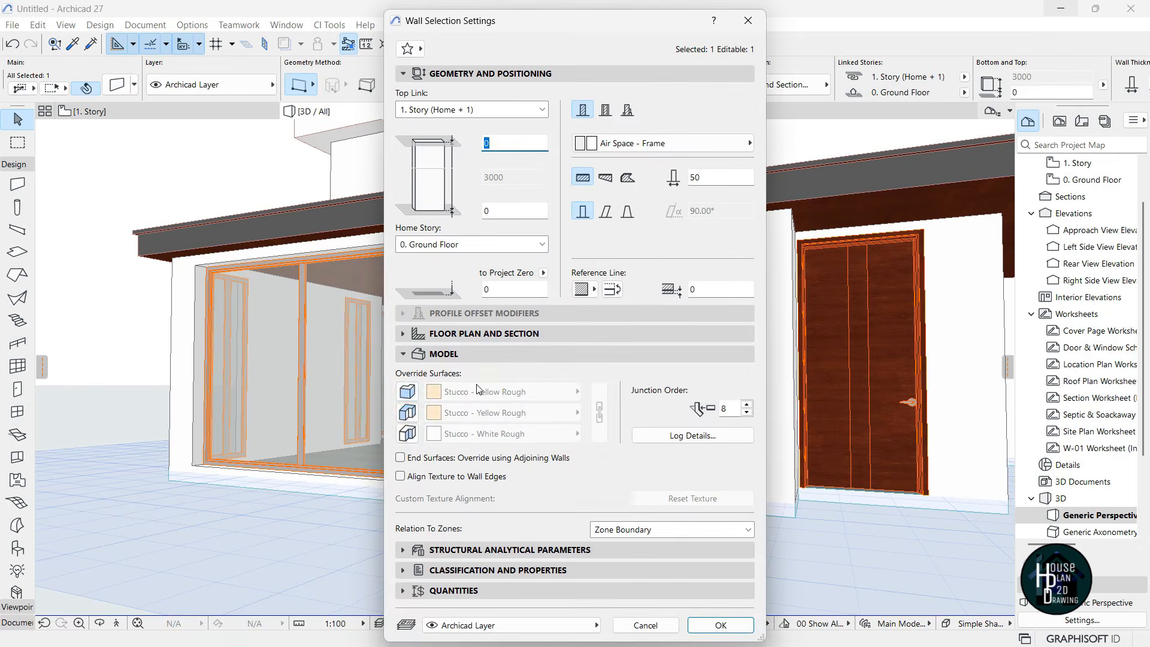
click(489, 386)
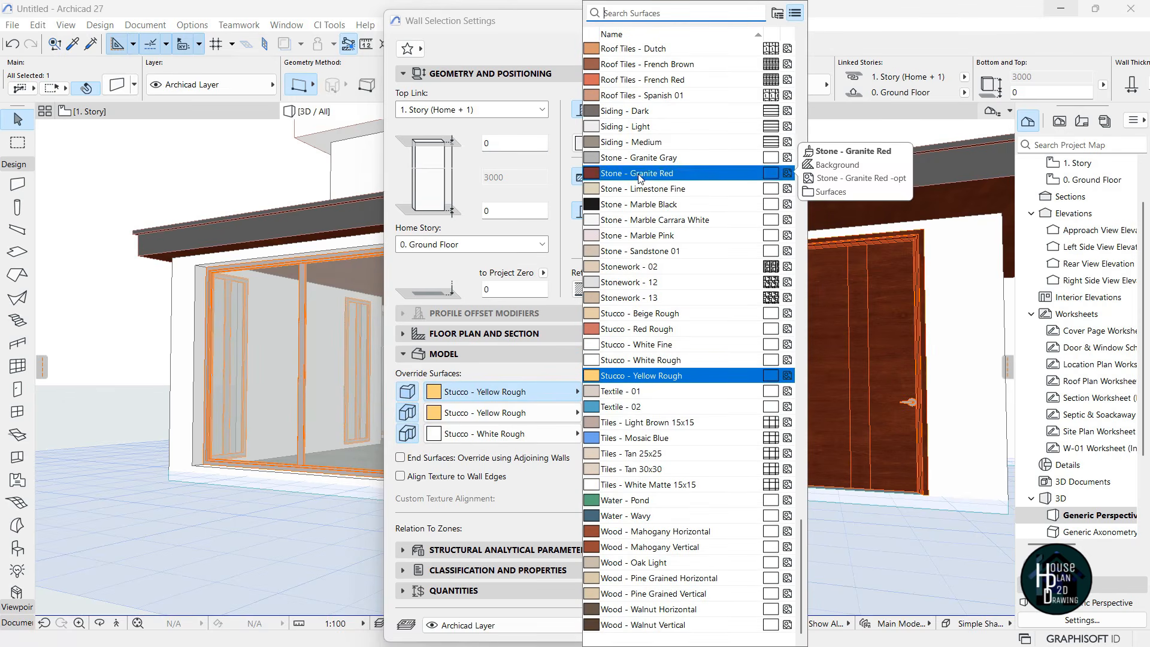
click(665, 547)
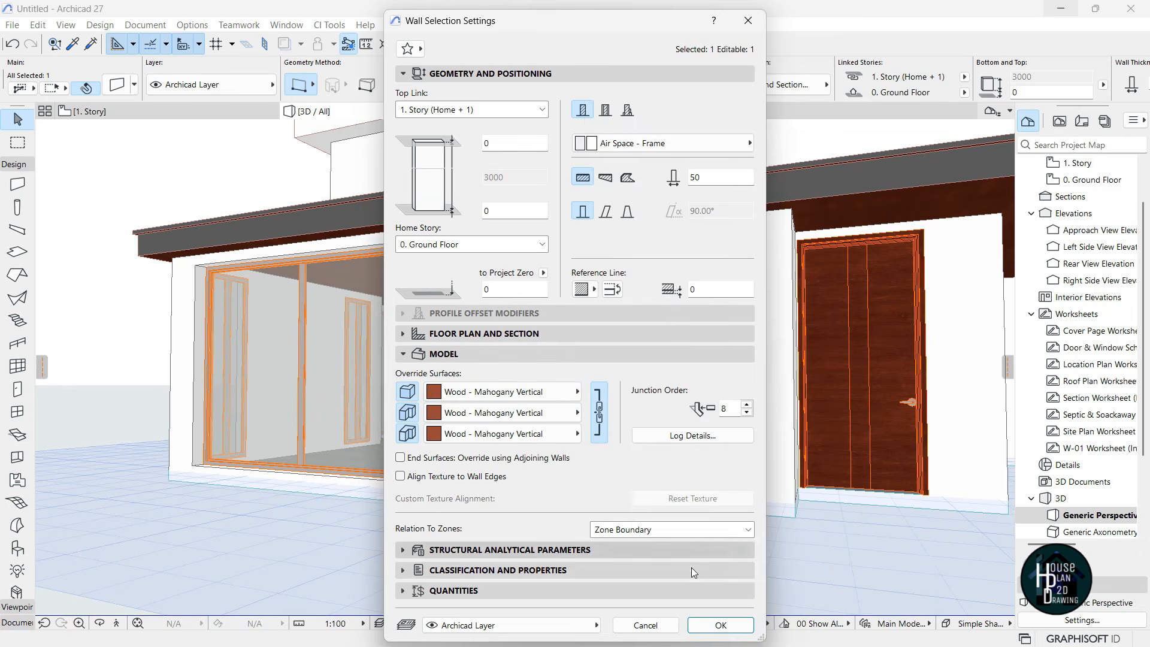
click(720, 625)
click(594, 542)
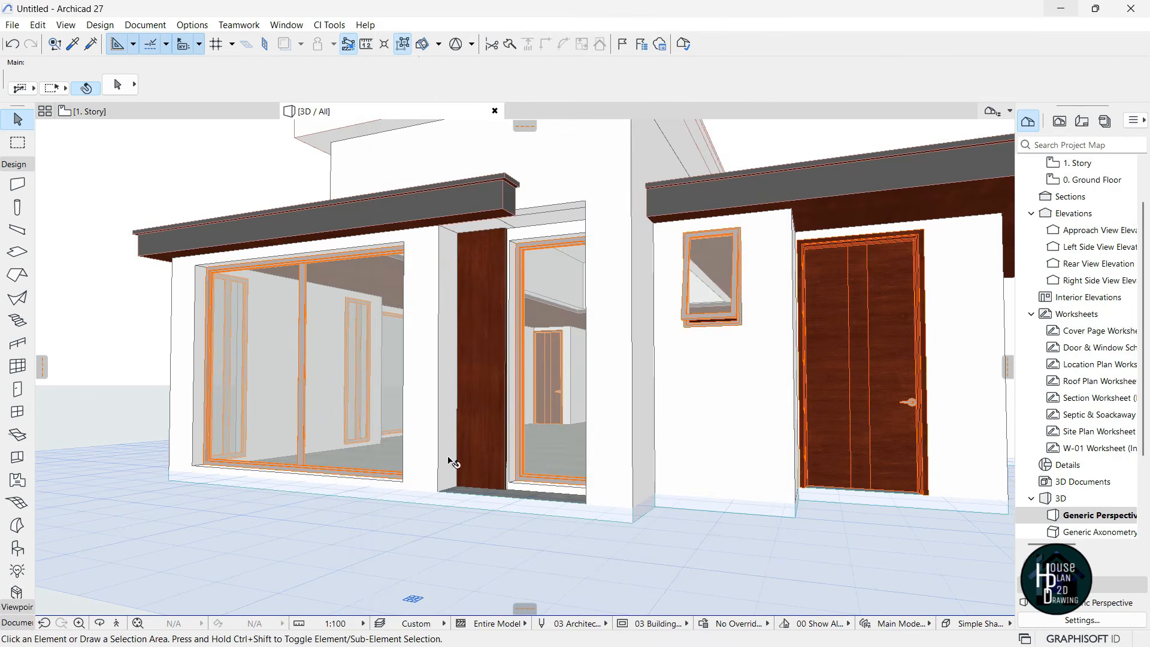
Reduce the thickness of the mahogany wall panel in the window recess to 25 mm
click(116, 623)
key(w)
key(Escape)
click(444, 364)
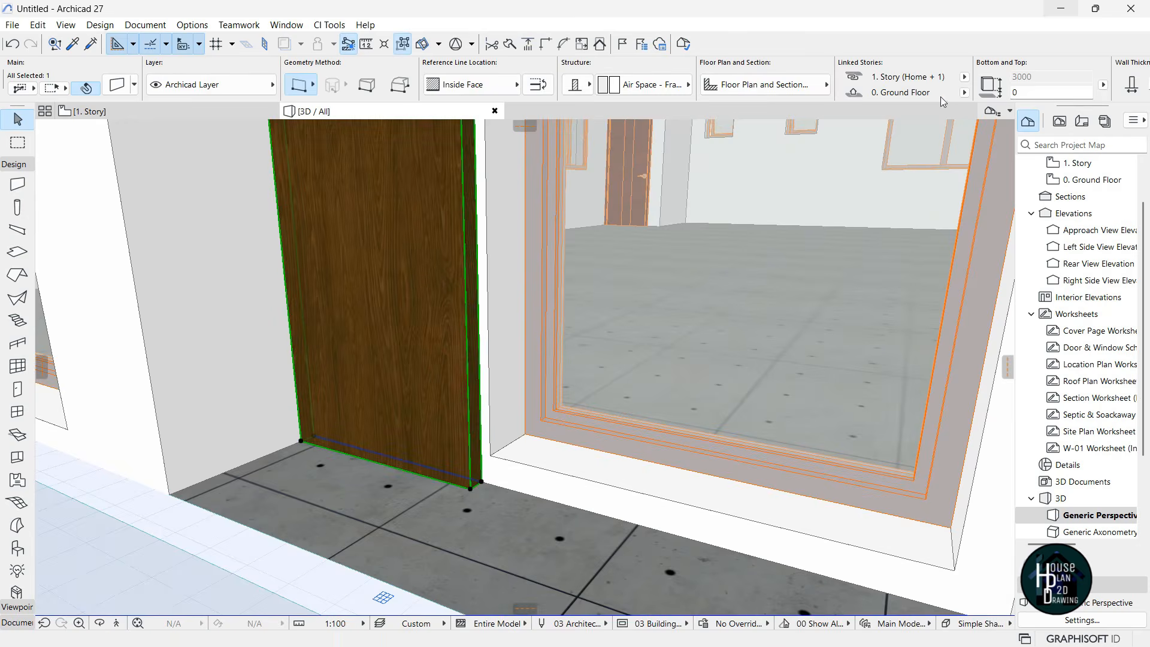
scroll(1042, 89, down, 3)
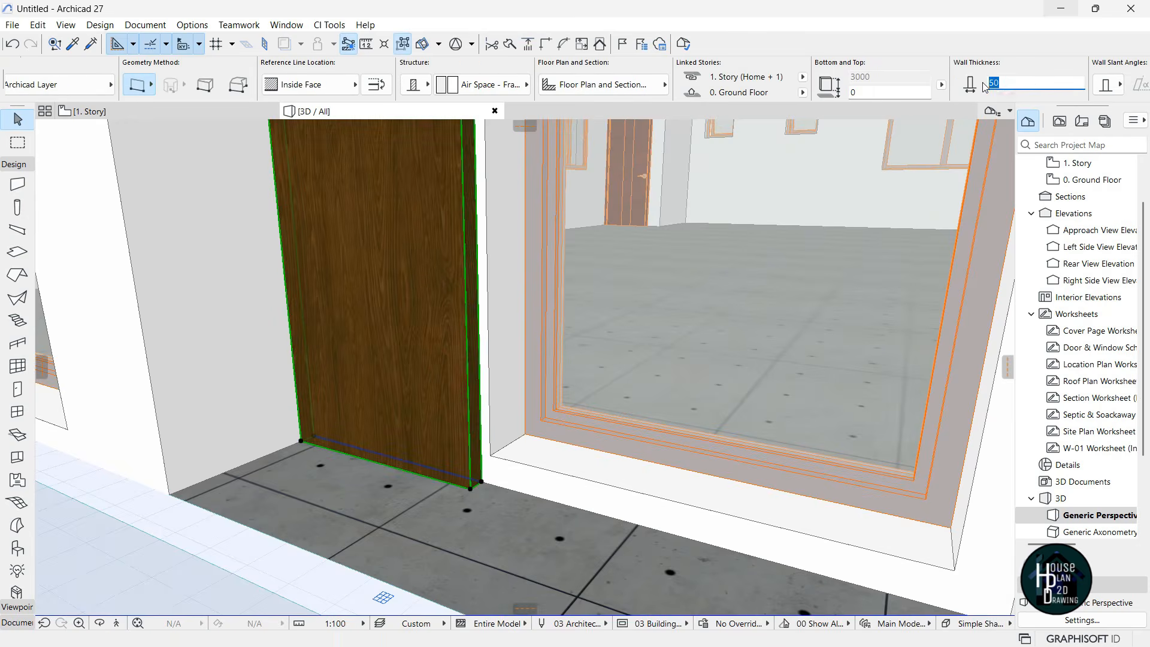
text(25)
key(Return)
key(Escape)
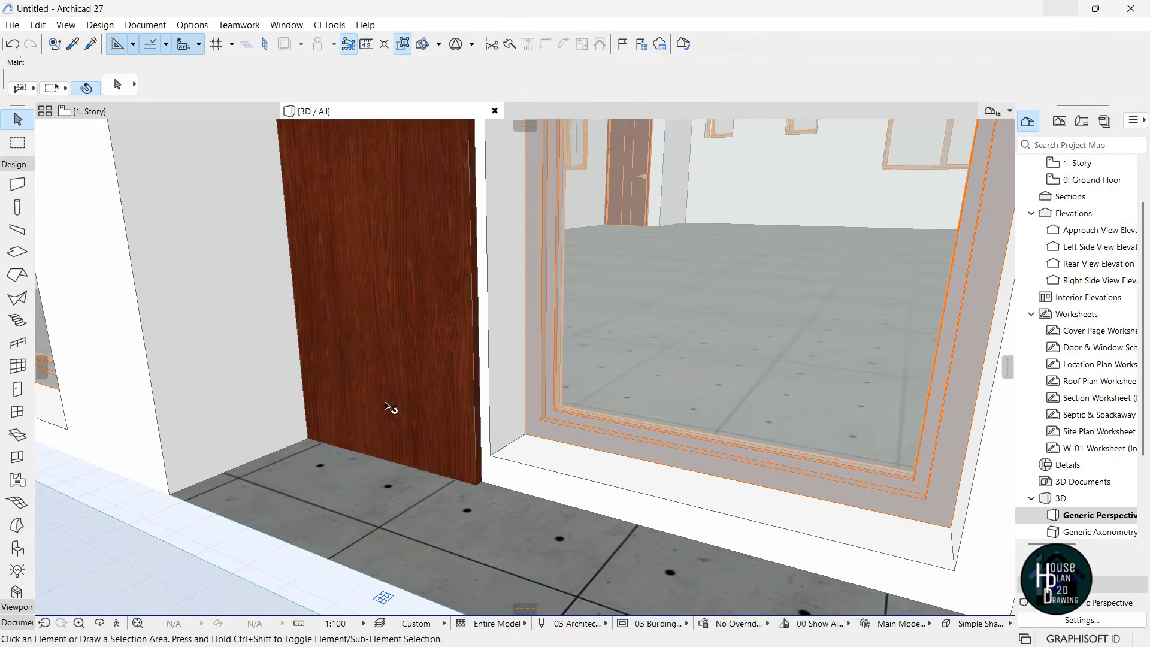
Draw a rectangular slab about 2216 by 463 mm over the top of the window recess, using the concrete floor slab's settings
click(125, 621)
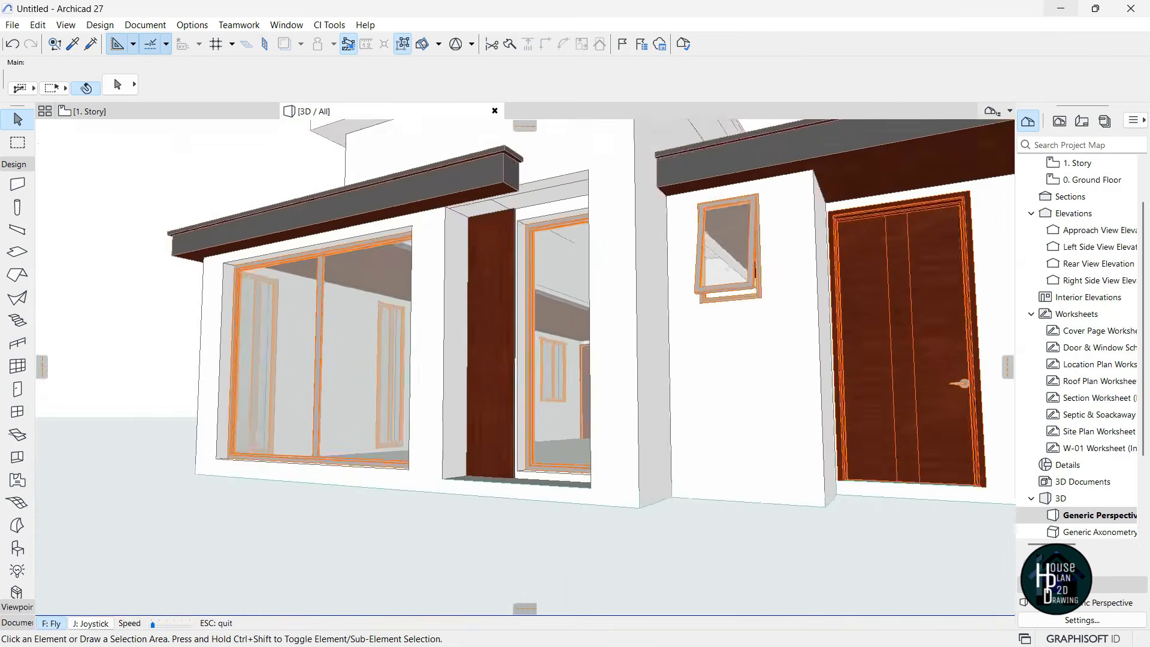
key(Up)
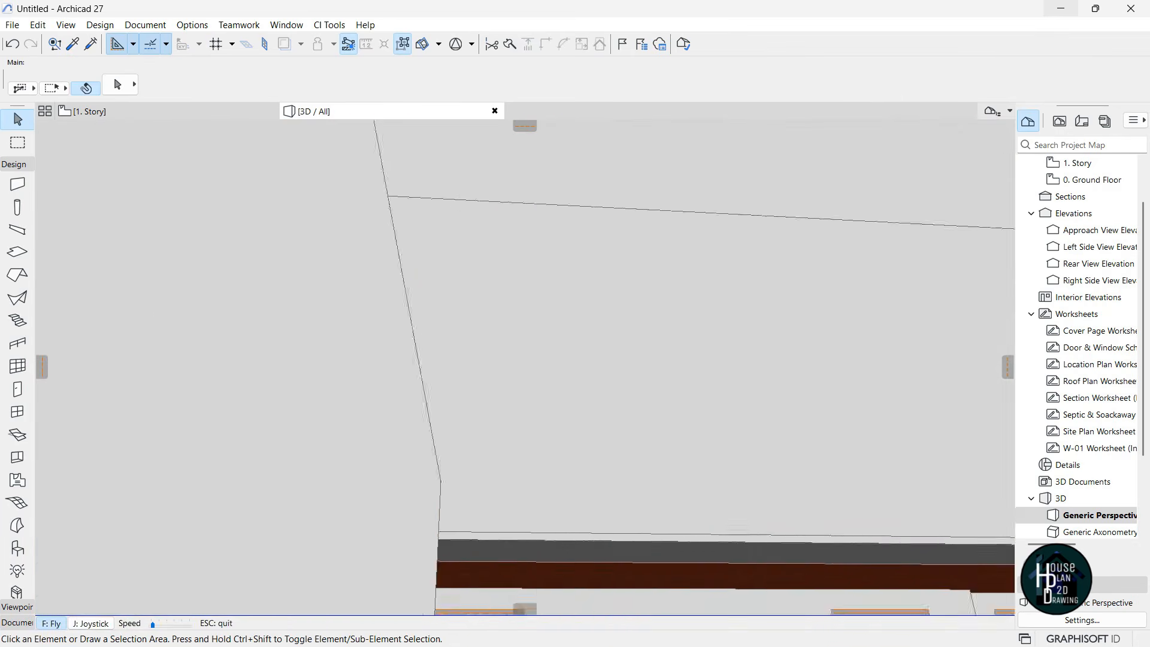
key(Page_Up)
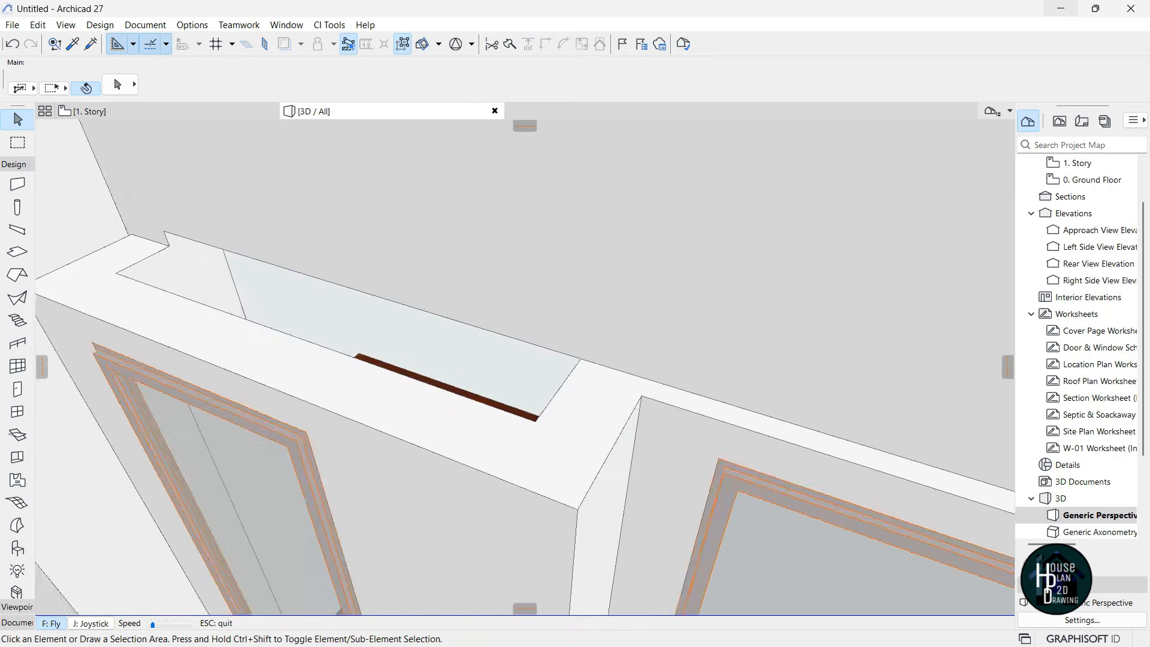
key(Up)
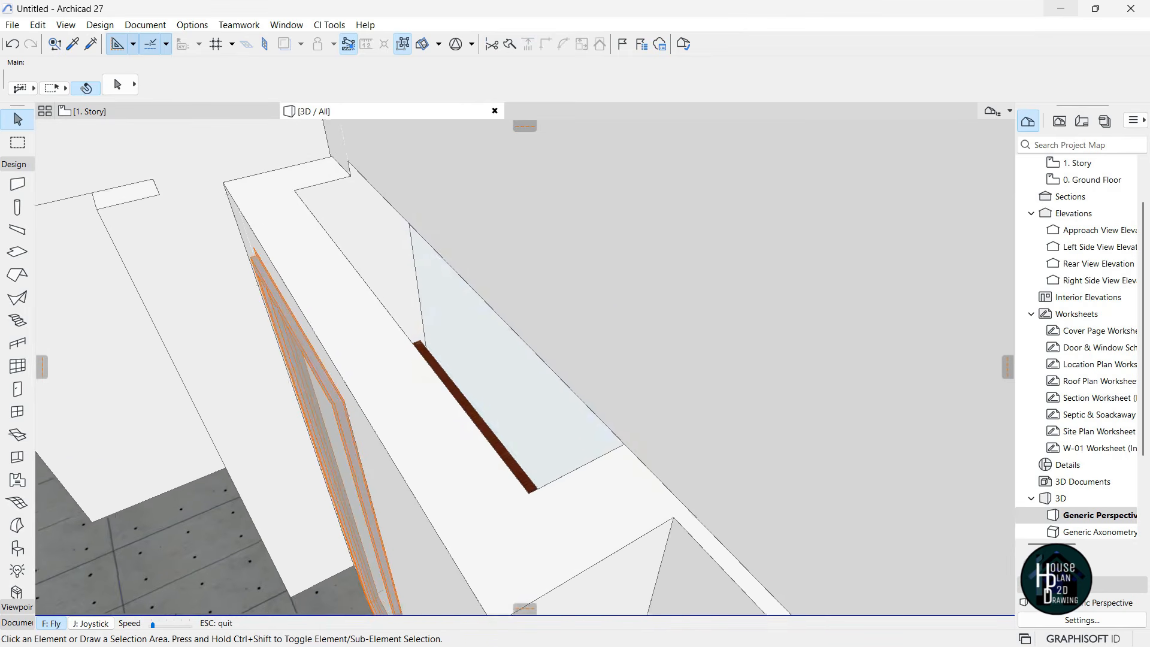
key(Escape)
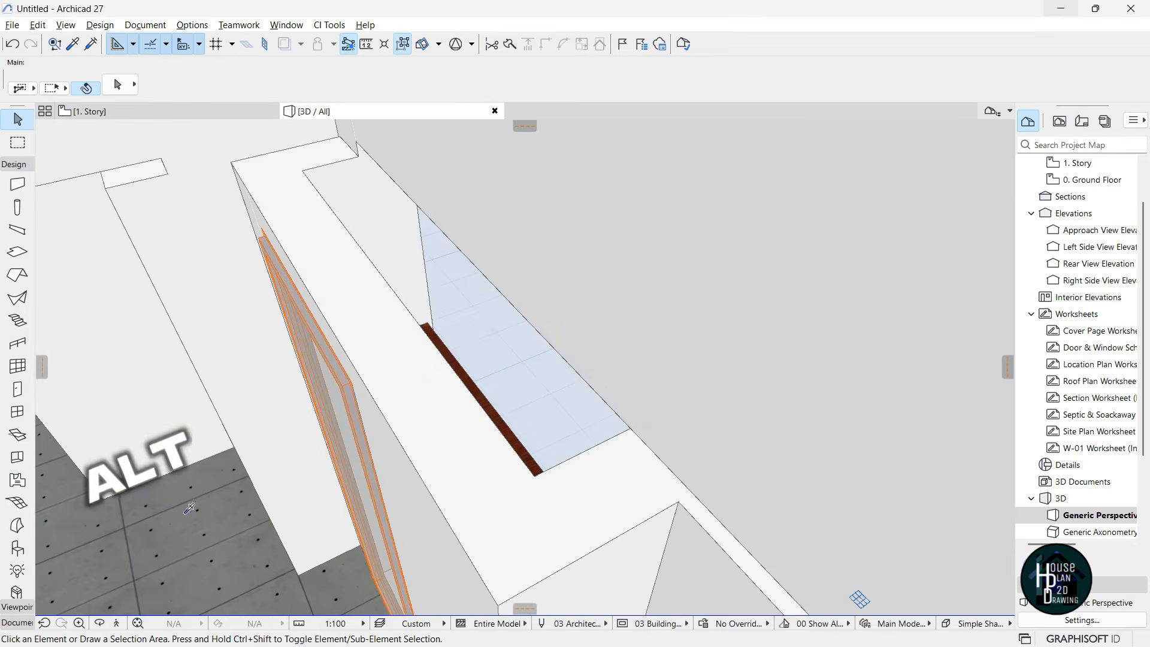
alt+click(188, 482)
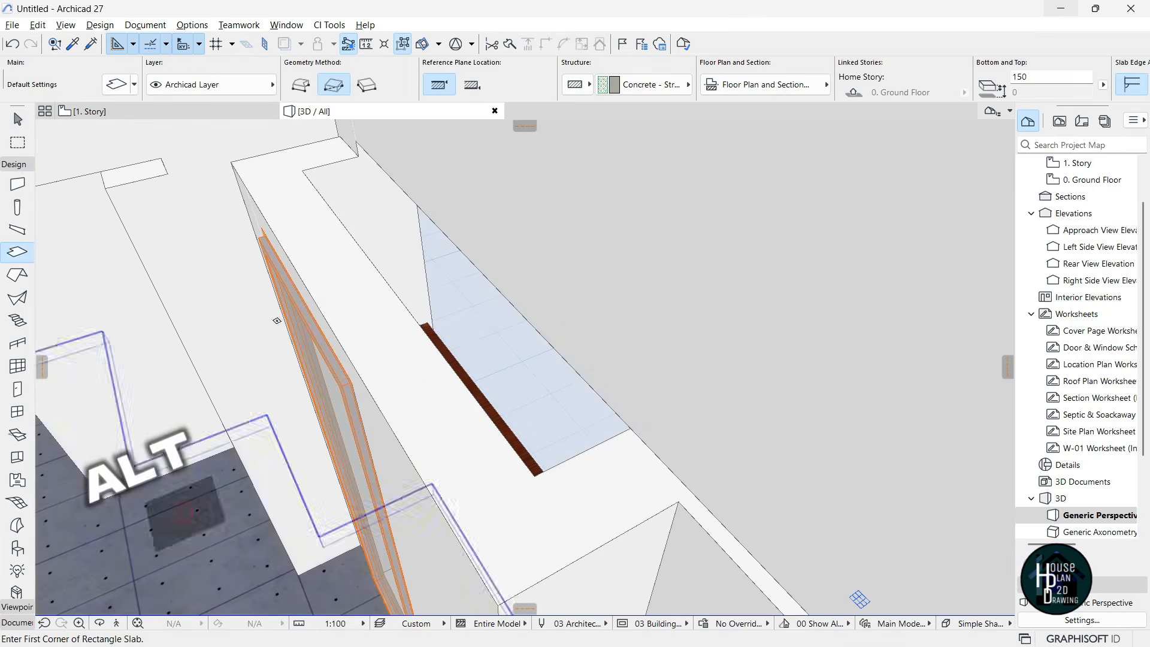
click(232, 160)
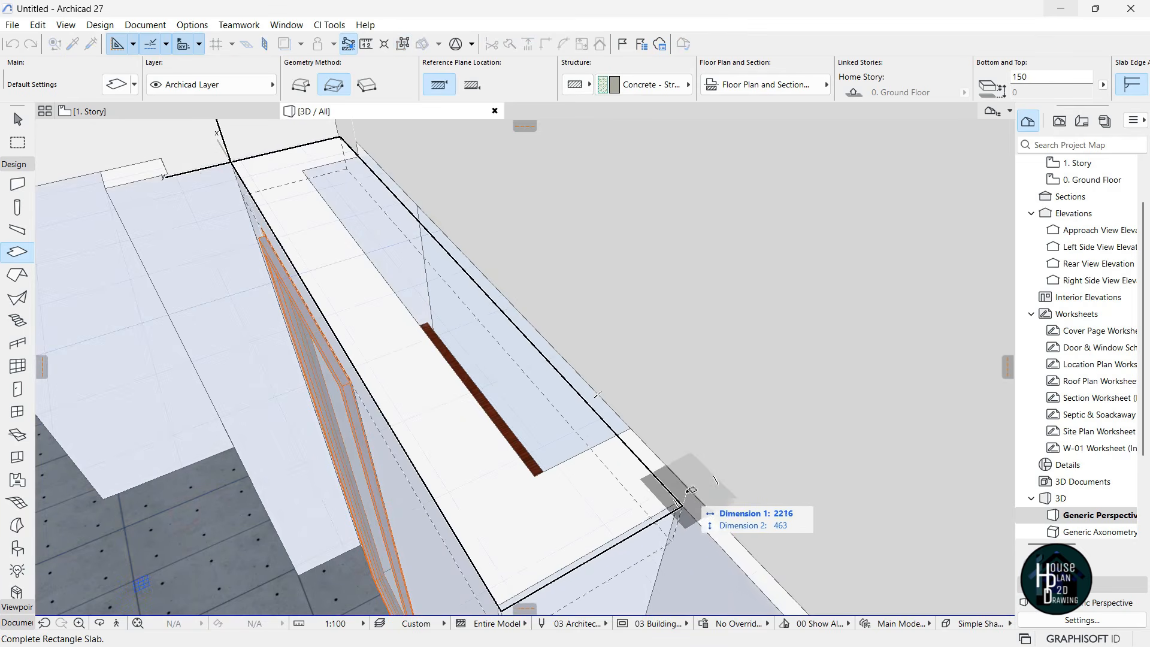
click(681, 500)
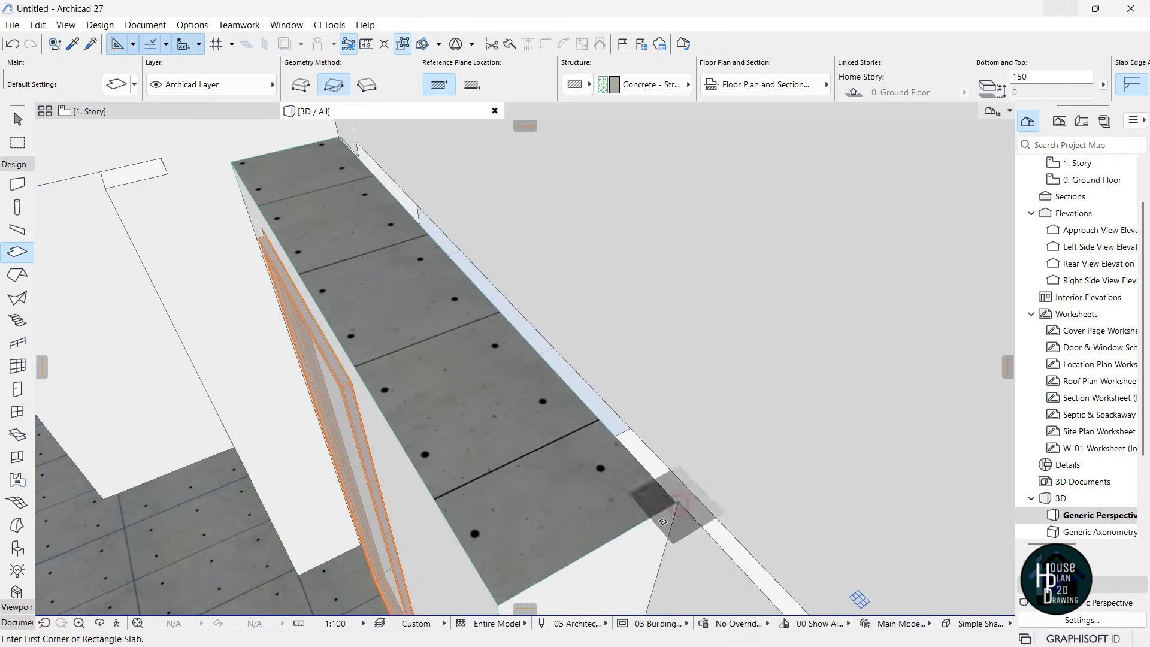
Offset the outer long edge of the concrete slab over the window recess outward until it meets the outer wall face
shift+click(440, 317)
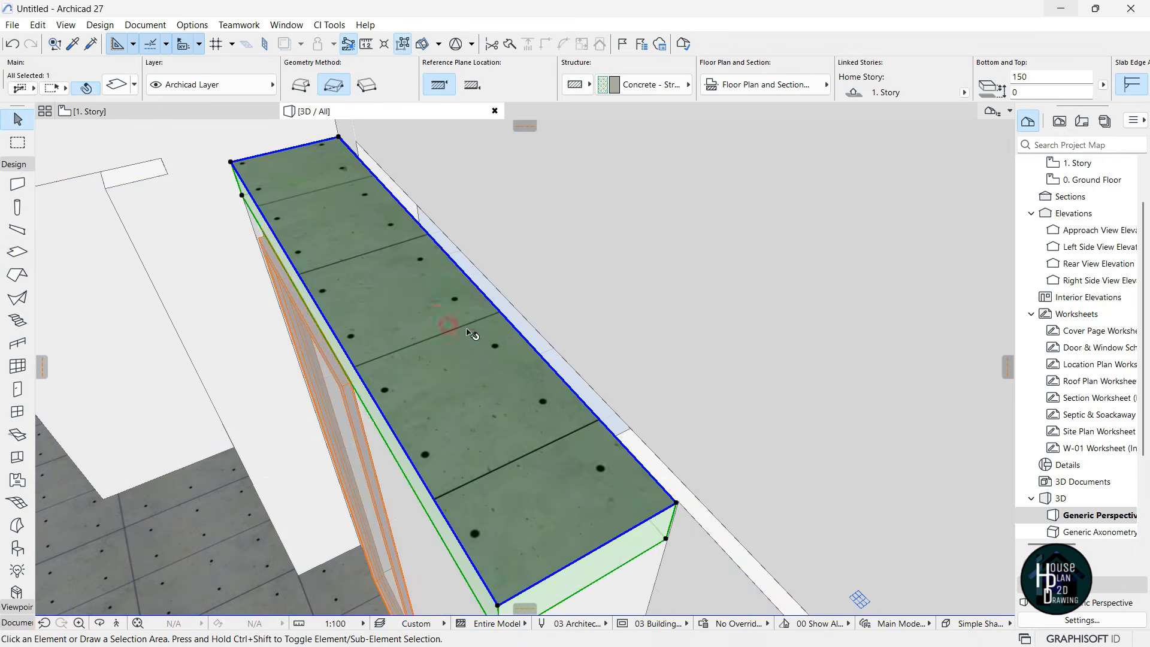
click(514, 327)
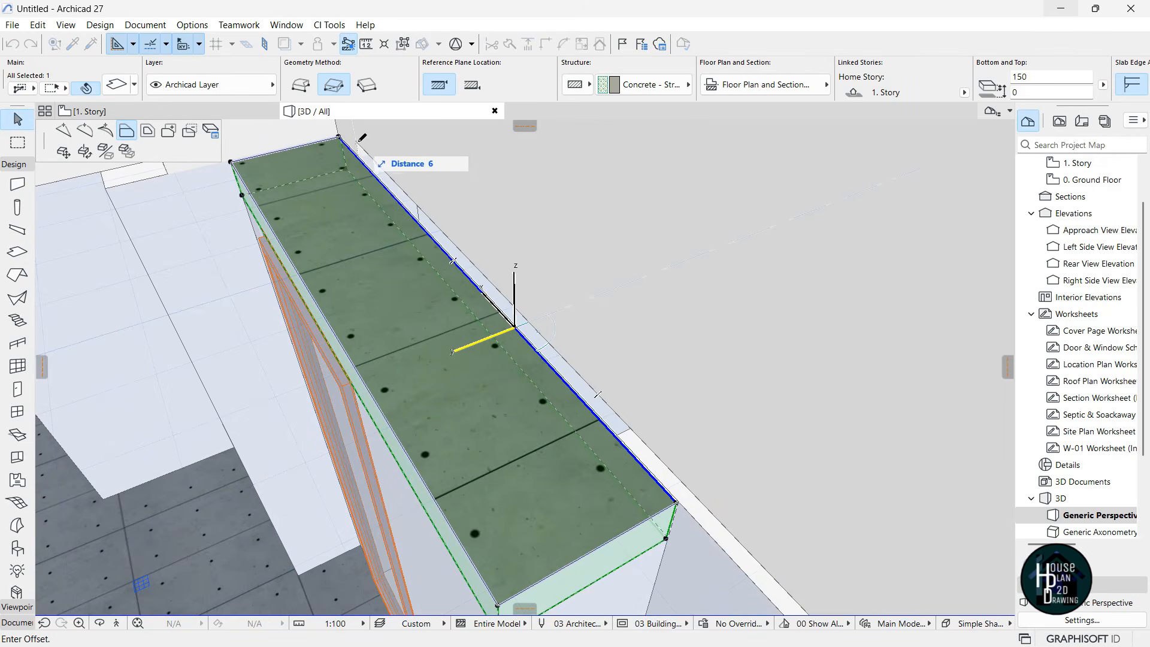
click(634, 423)
click(616, 430)
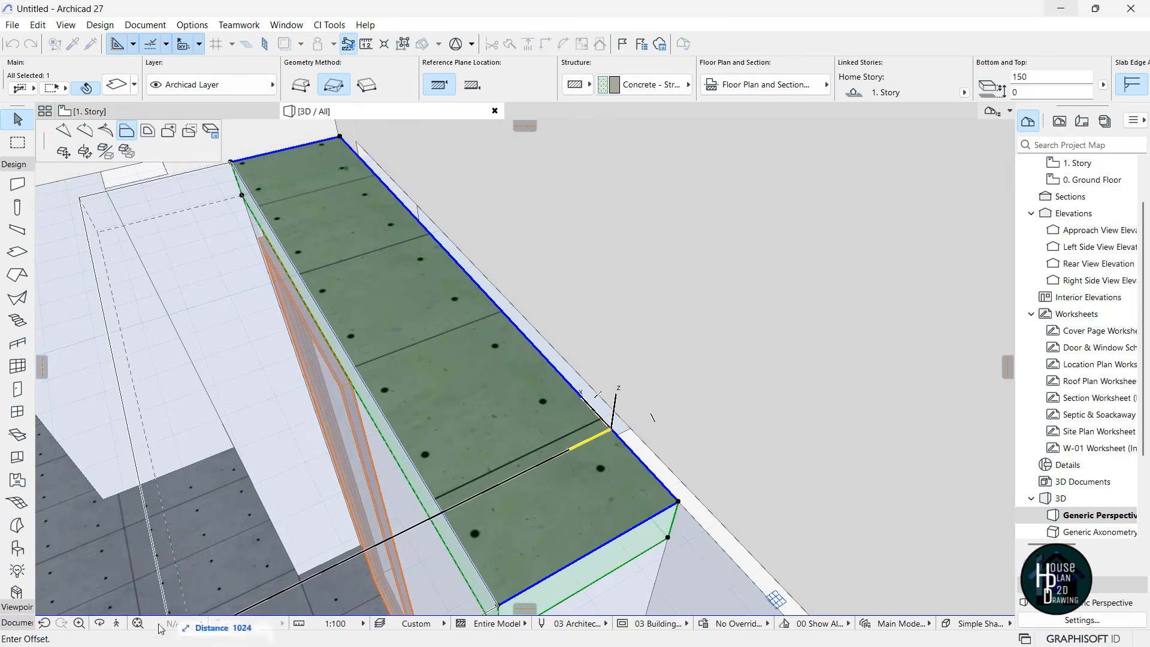
click(116, 623)
key(Up)
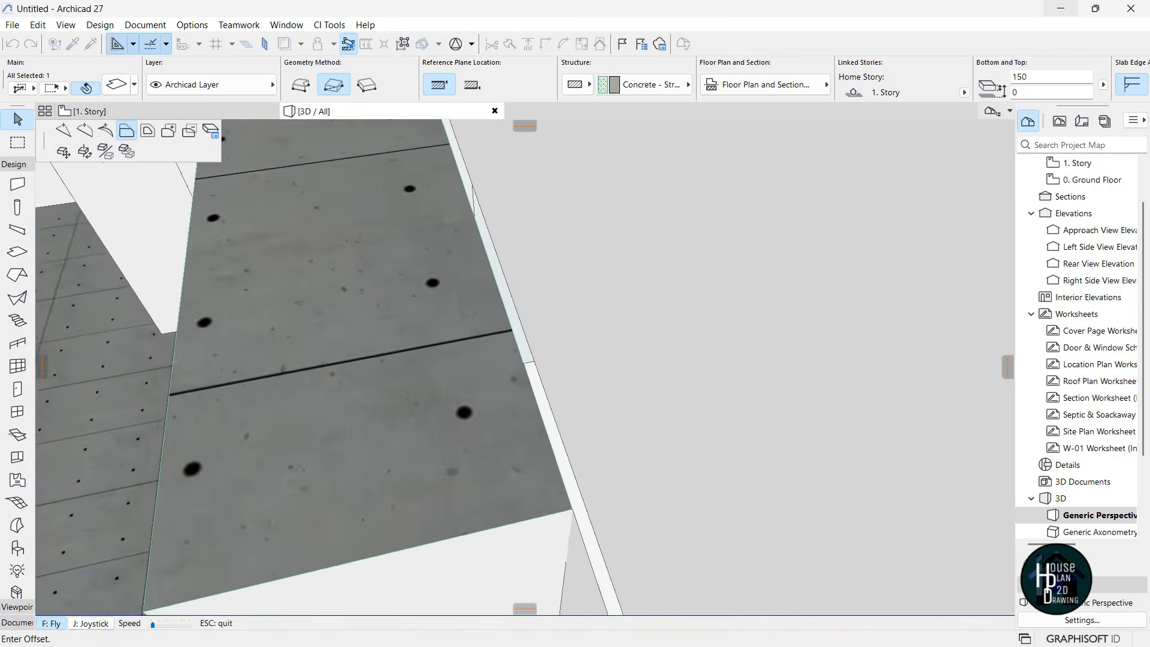
key(Escape)
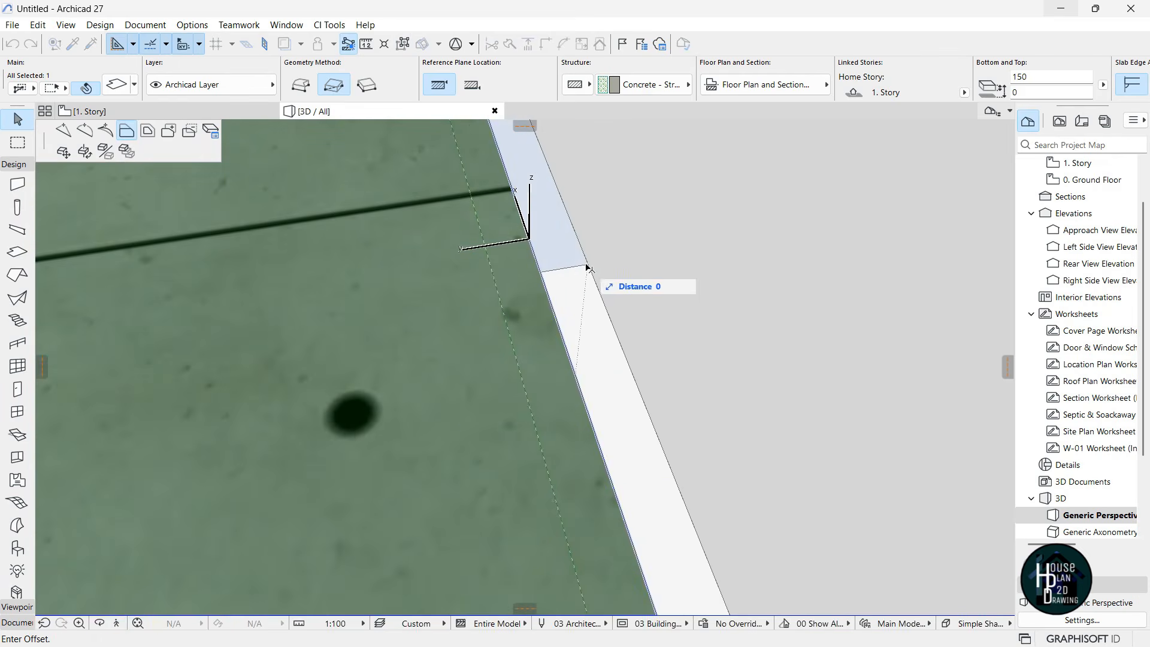
click(584, 267)
click(593, 286)
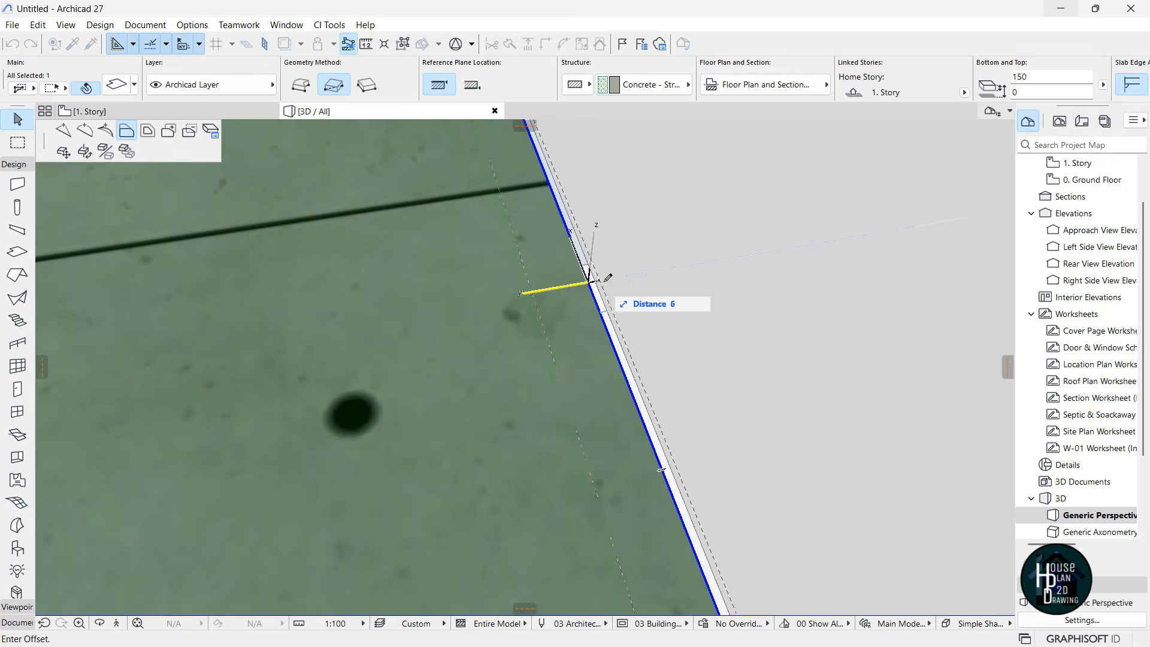
click(614, 280)
key(Escape)
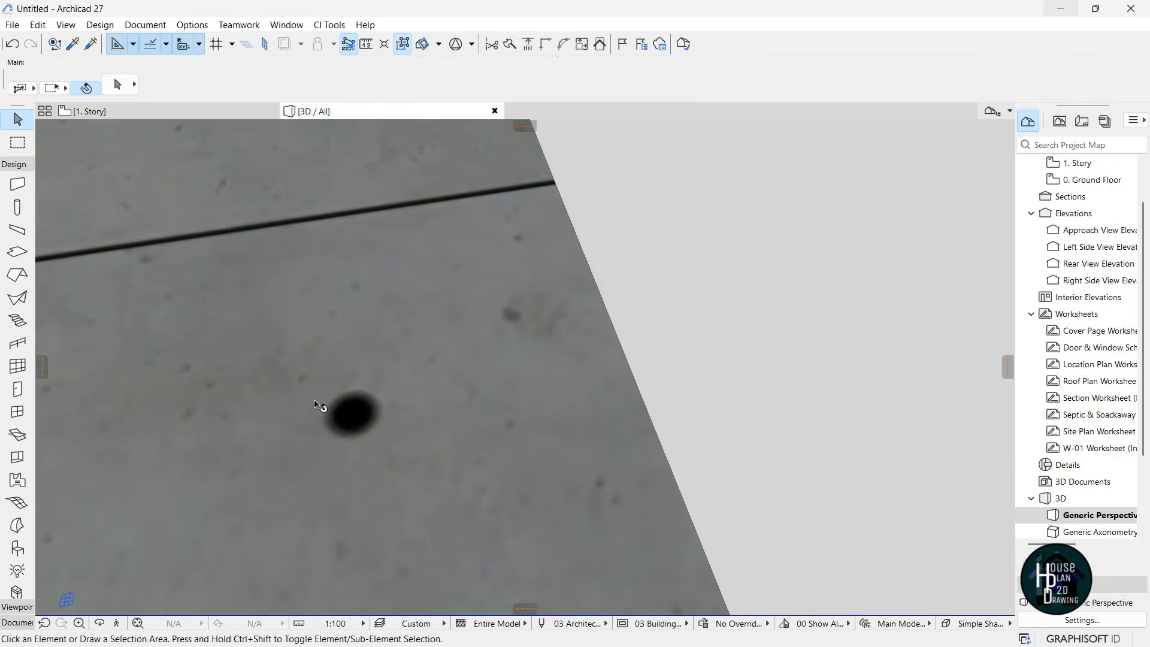
Raise the slab over the window recess by 216 mm, aligning it with the upper corner of the recess
click(117, 623)
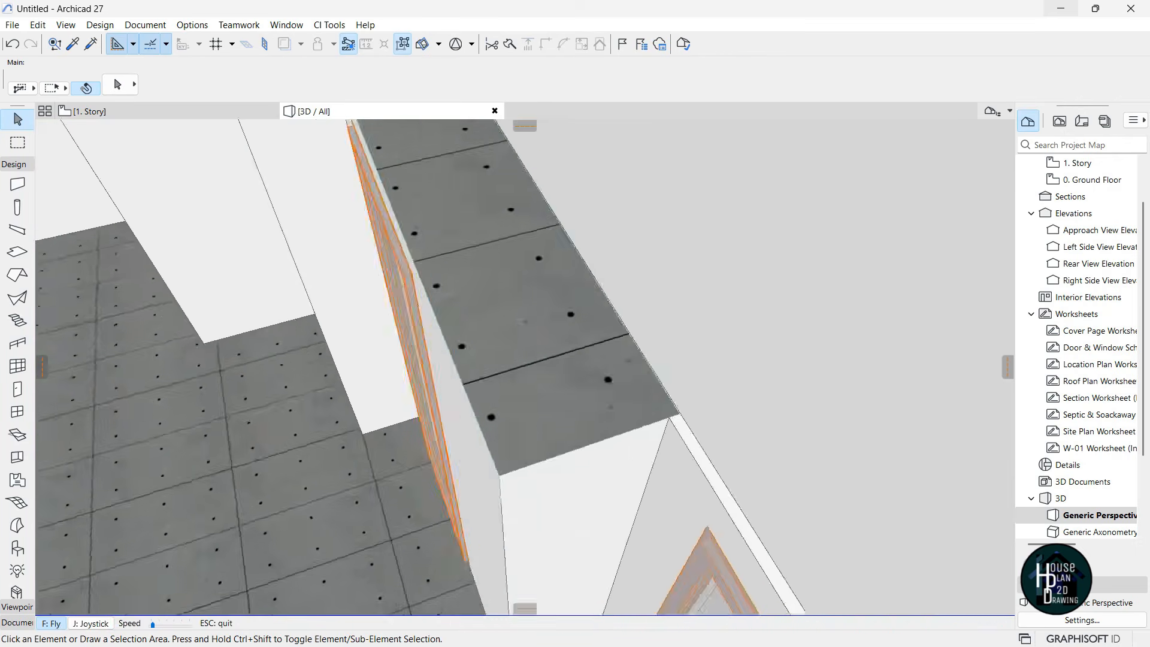
key(s)
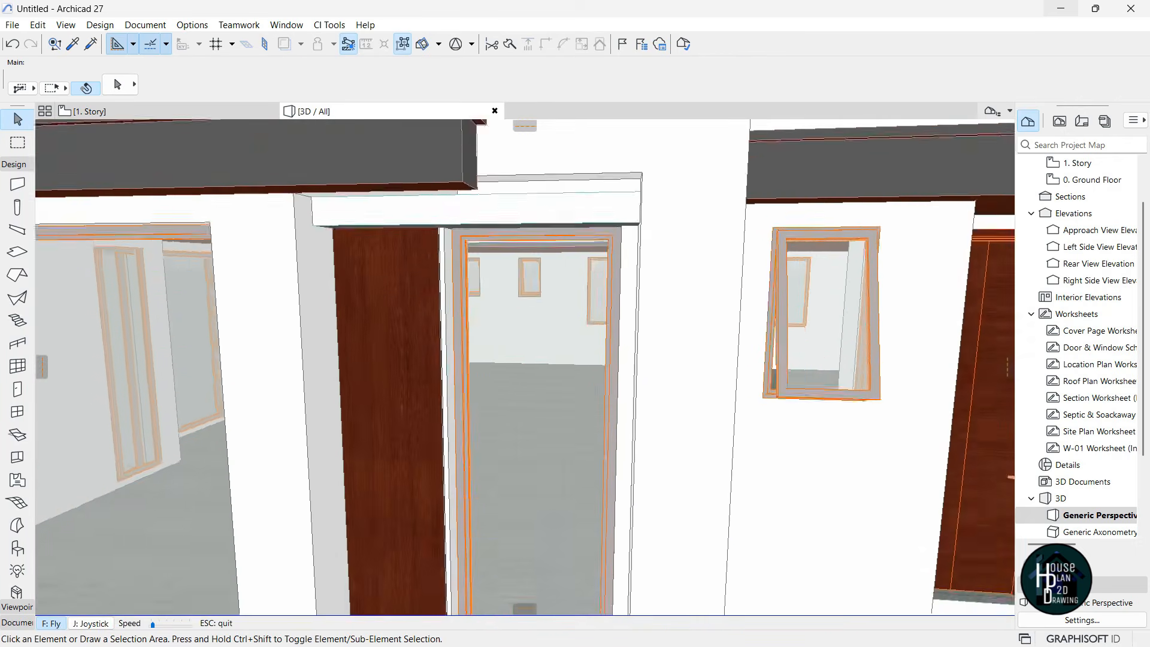
key(w)
key(w)
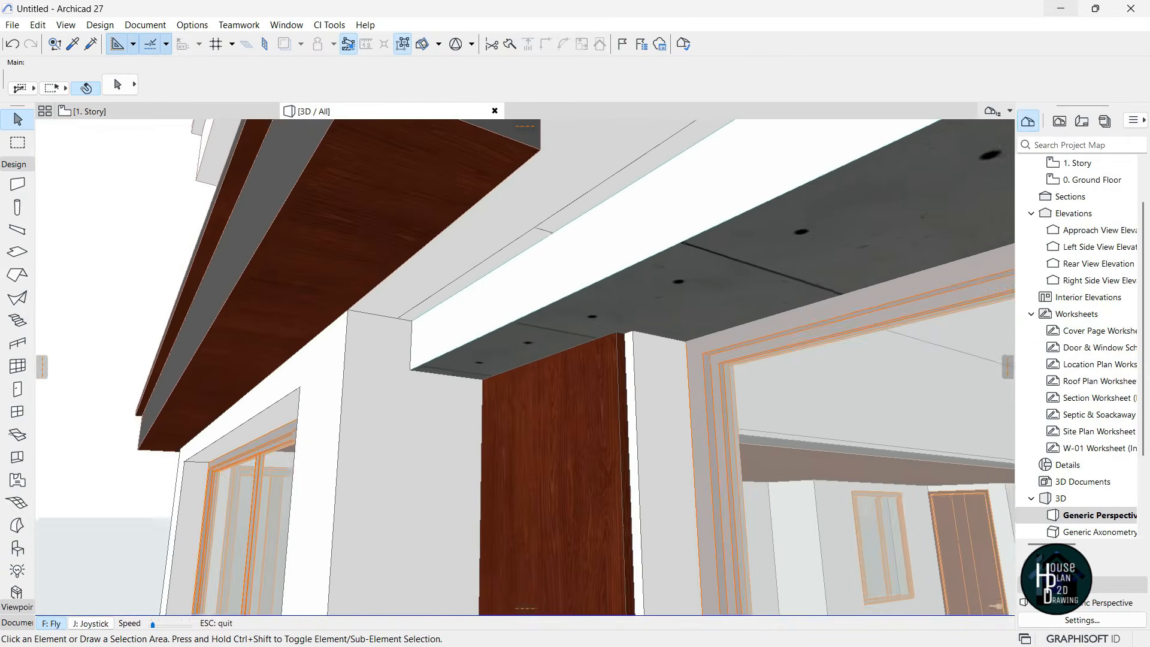
key(s)
key(a)
key(s)
key(w)
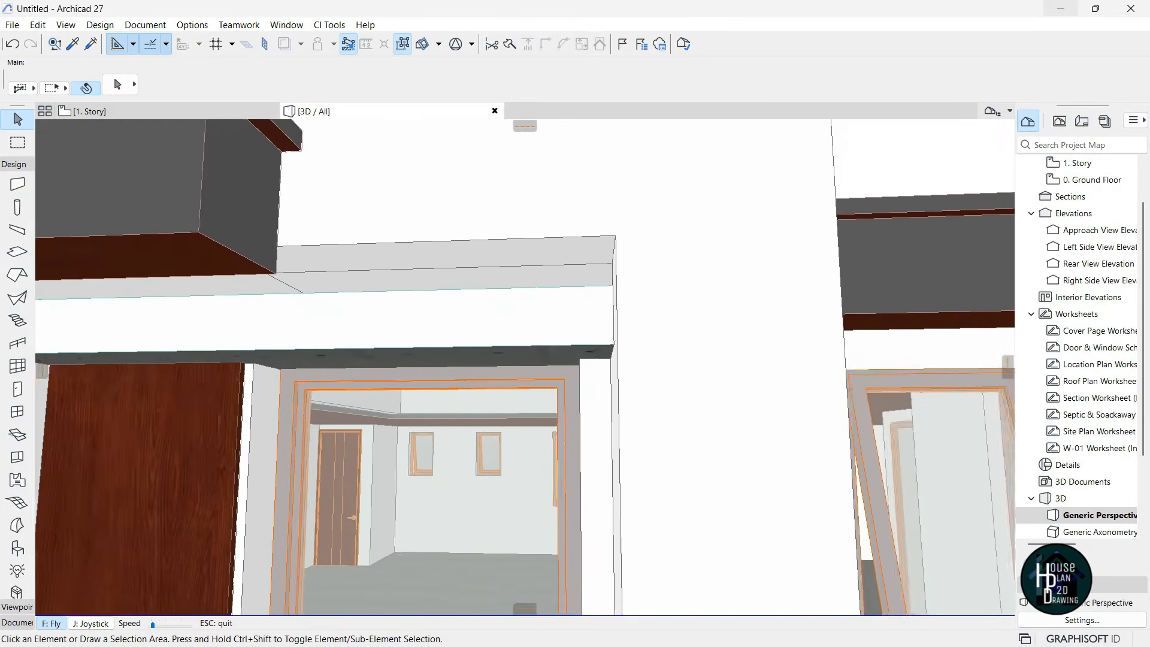
key(s)
key(Escape)
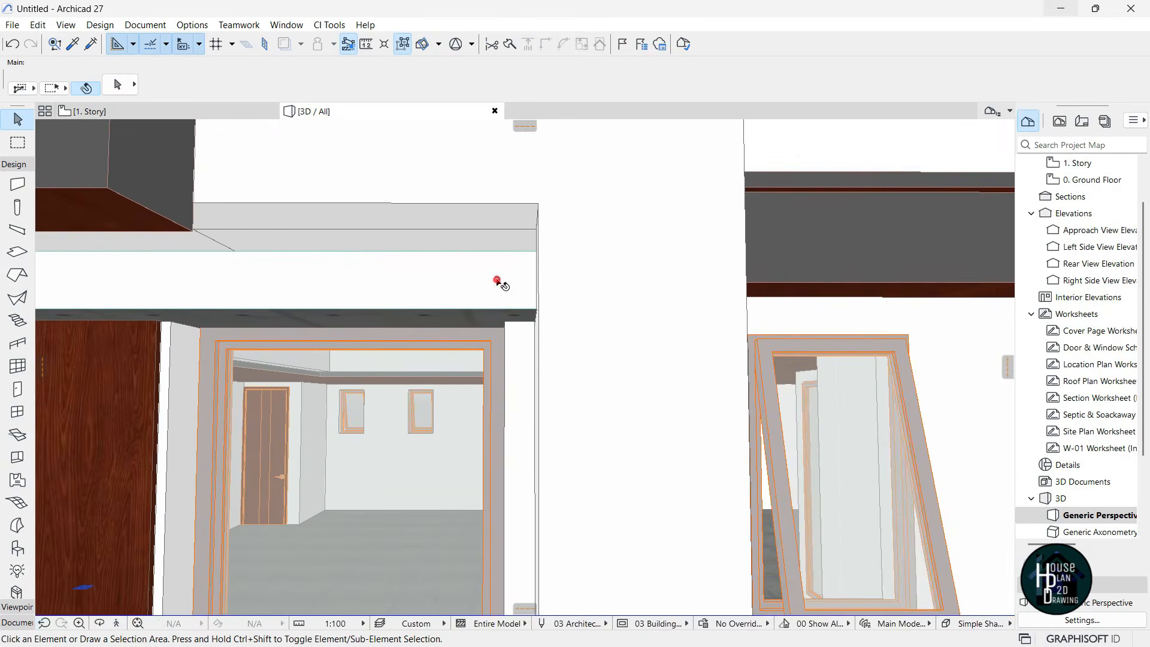
click(496, 283)
key(ctrl+d)
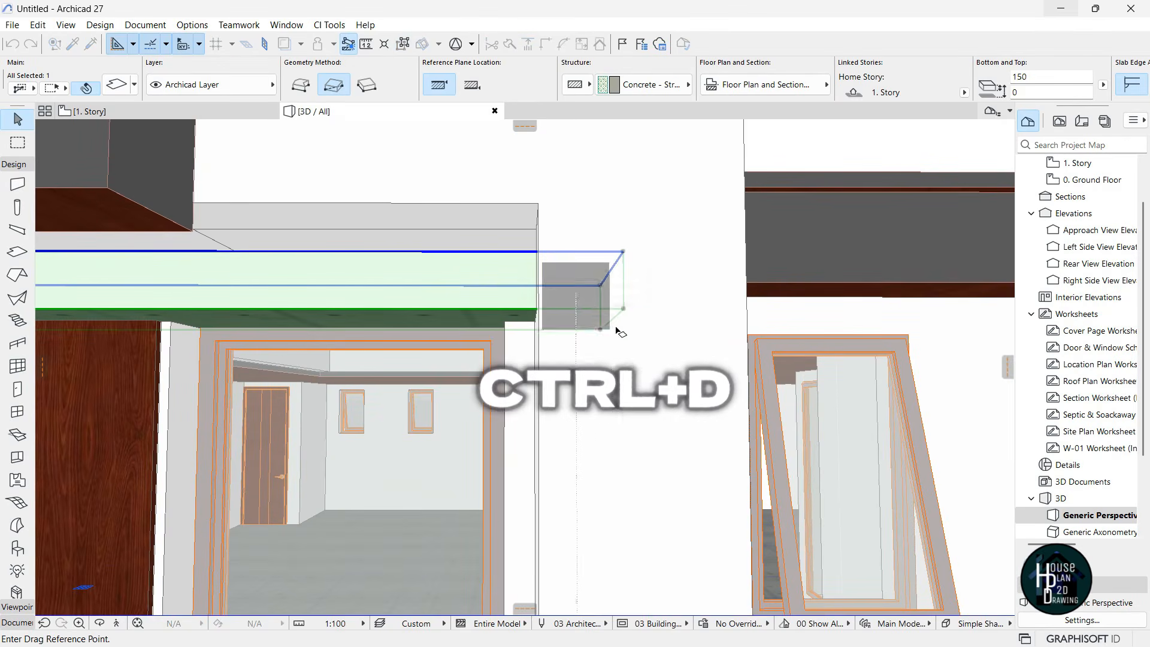
click(625, 310)
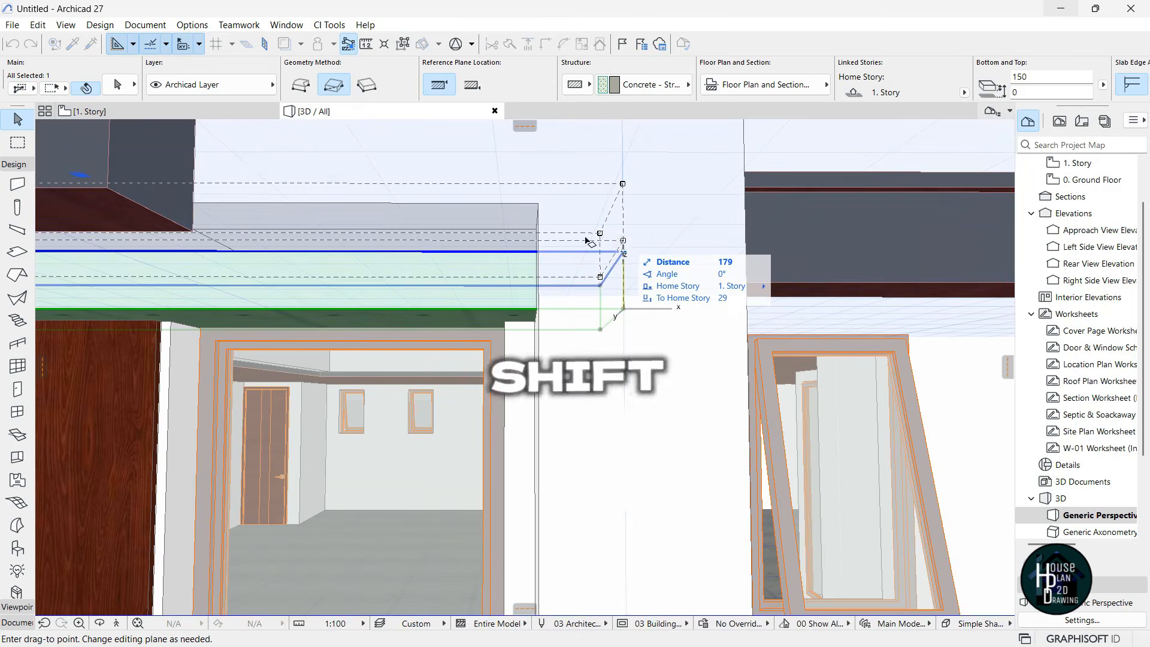
shift+click(538, 205)
key(Escape)
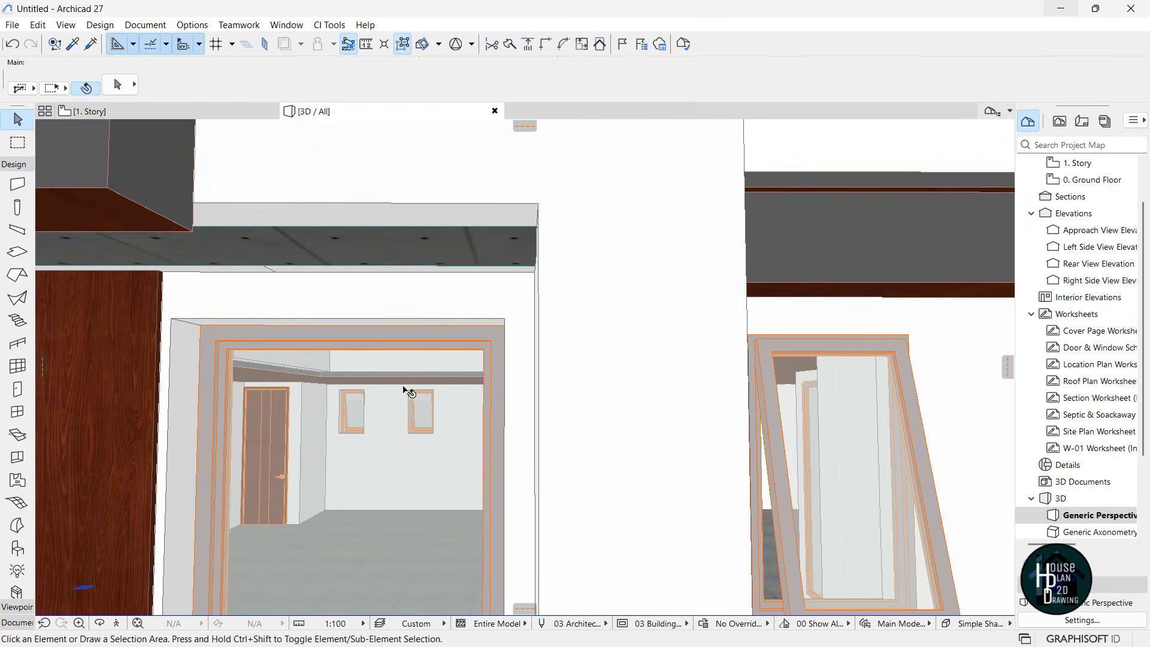
Override the bottom surface of the raised recess slab with Paint - Titanium White and apply the settings
click(475, 253)
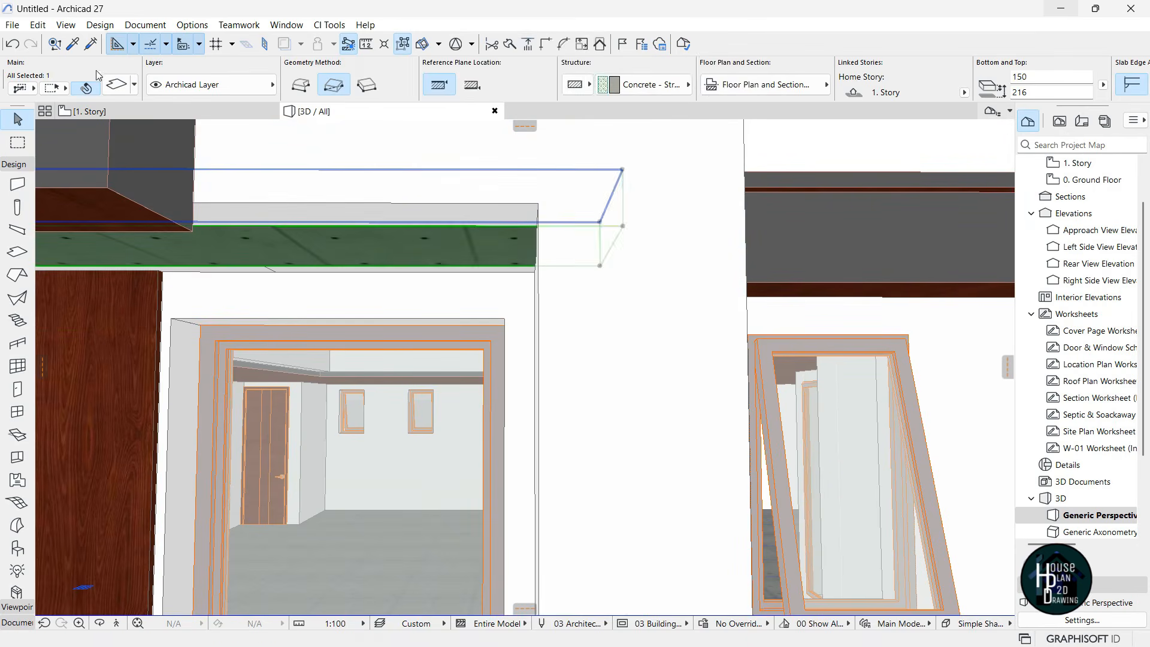
click(114, 81)
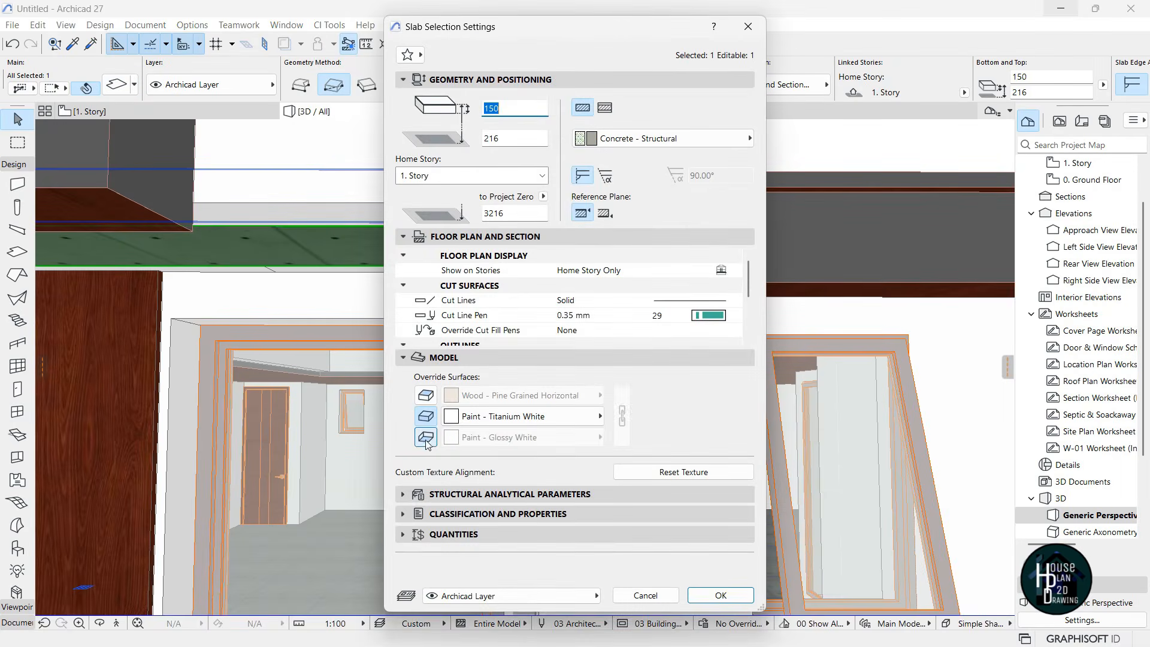
click(510, 442)
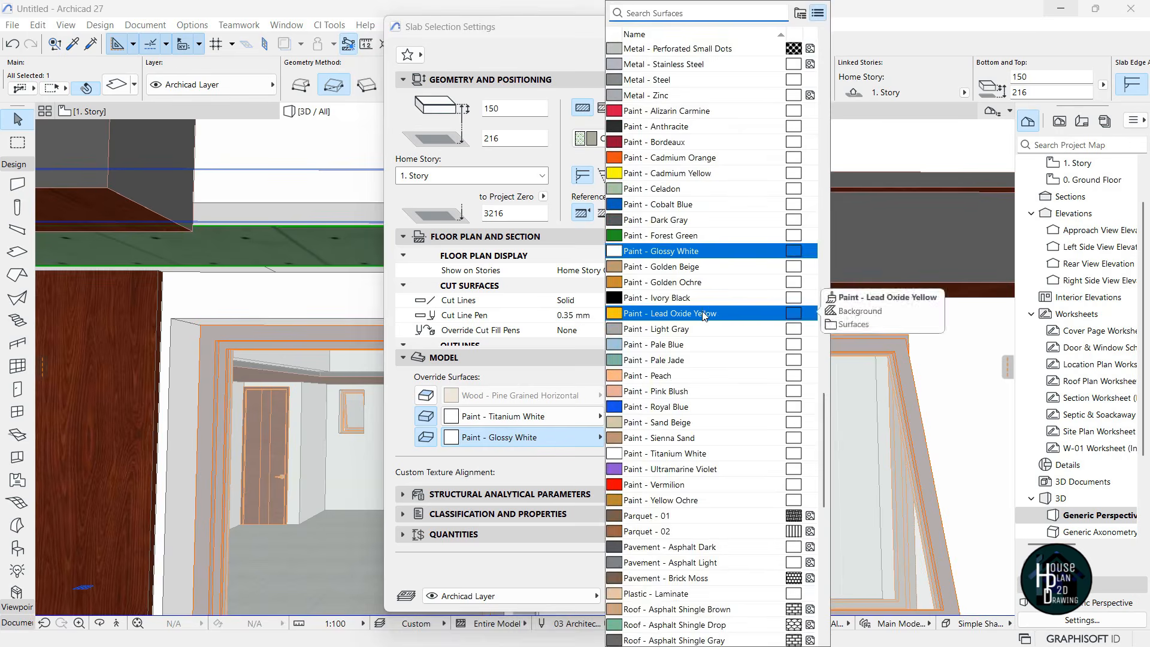
scroll(700, 314, down, 4)
text(tit)
key(Return)
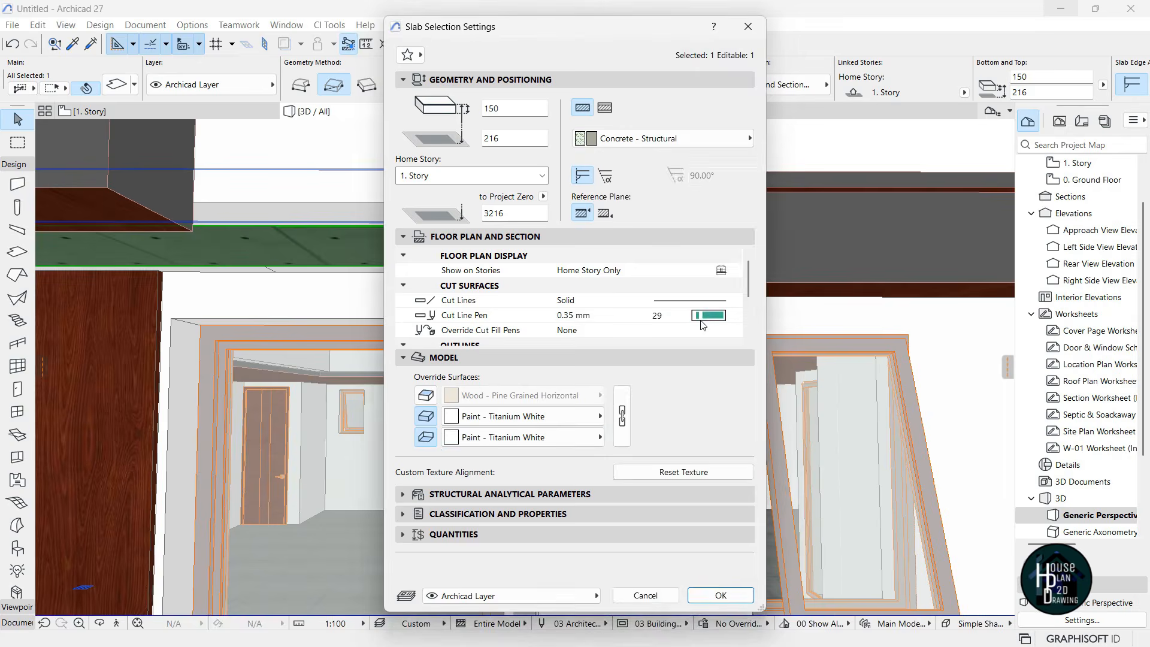
key(Return)
key(Escape)
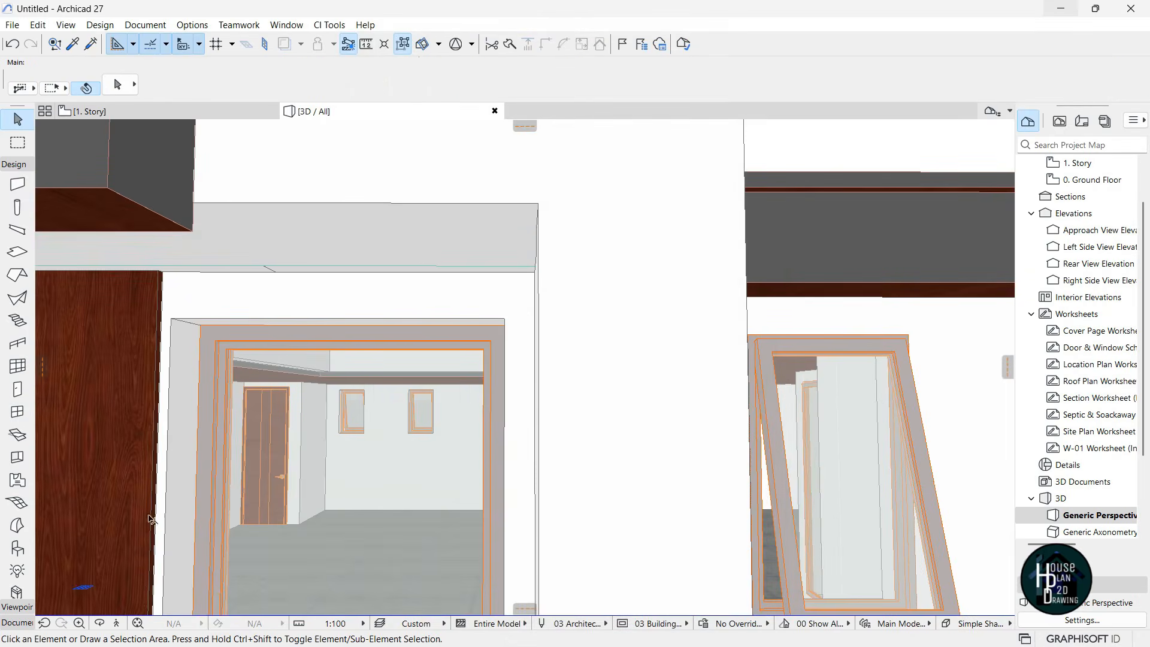
Examine the front façade from near and far, checking the recess slab, mahogany panel, windows and roof overhangs
click(115, 623)
key(Down)
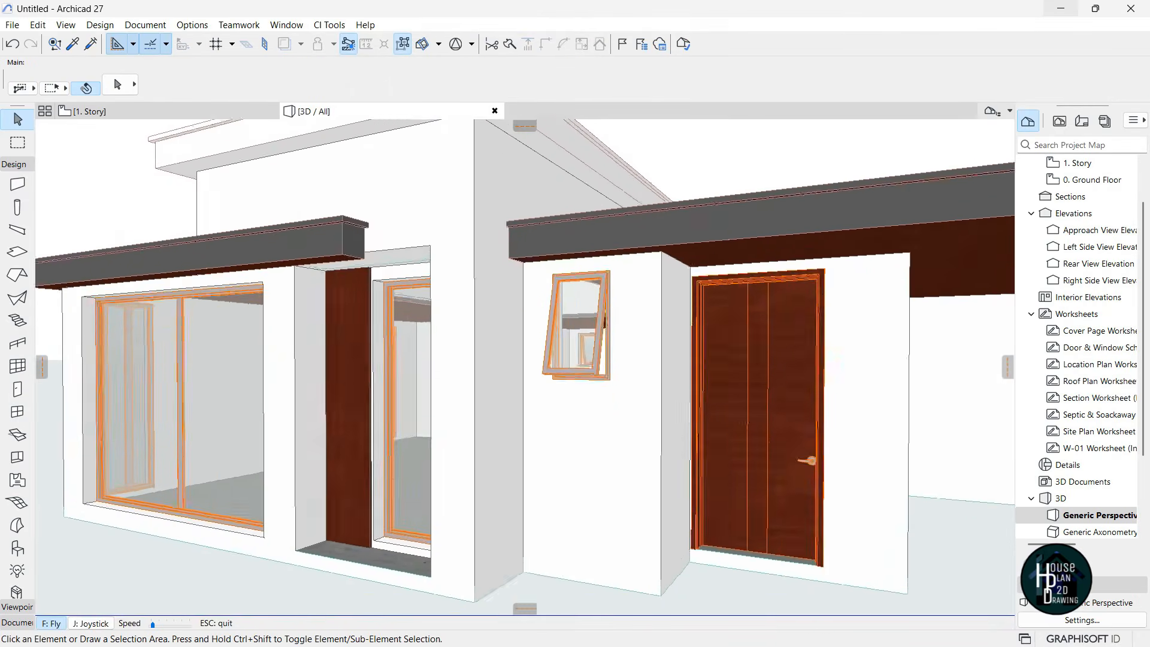
key(Down)
key(Right)
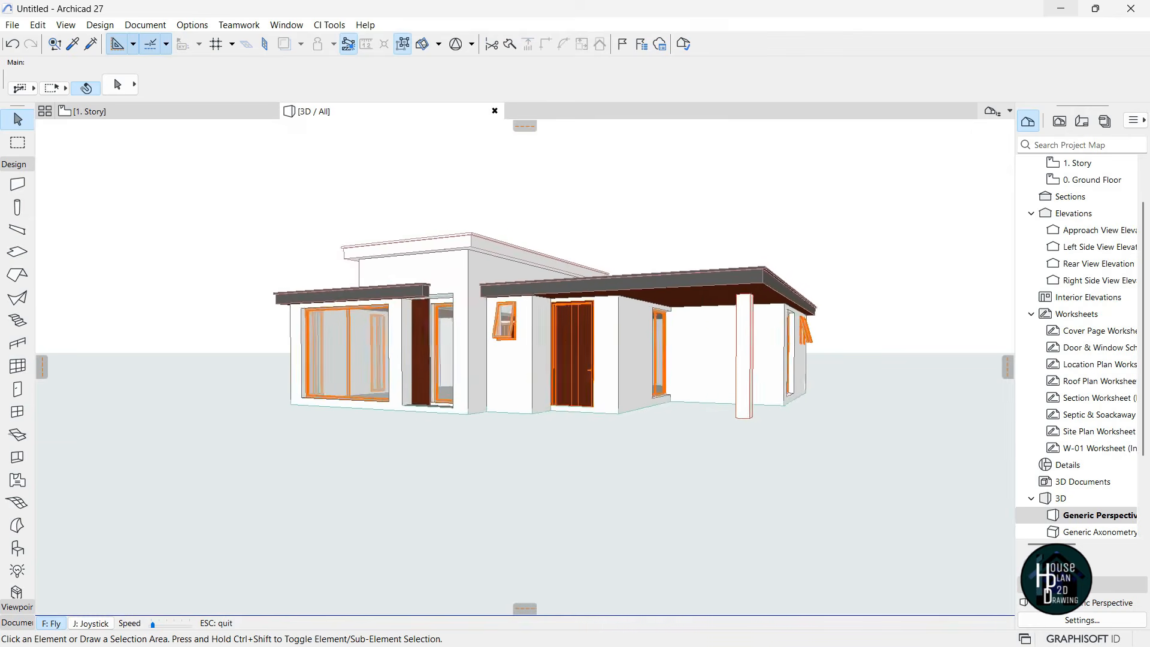
key(Up)
key(Left)
key(Up)
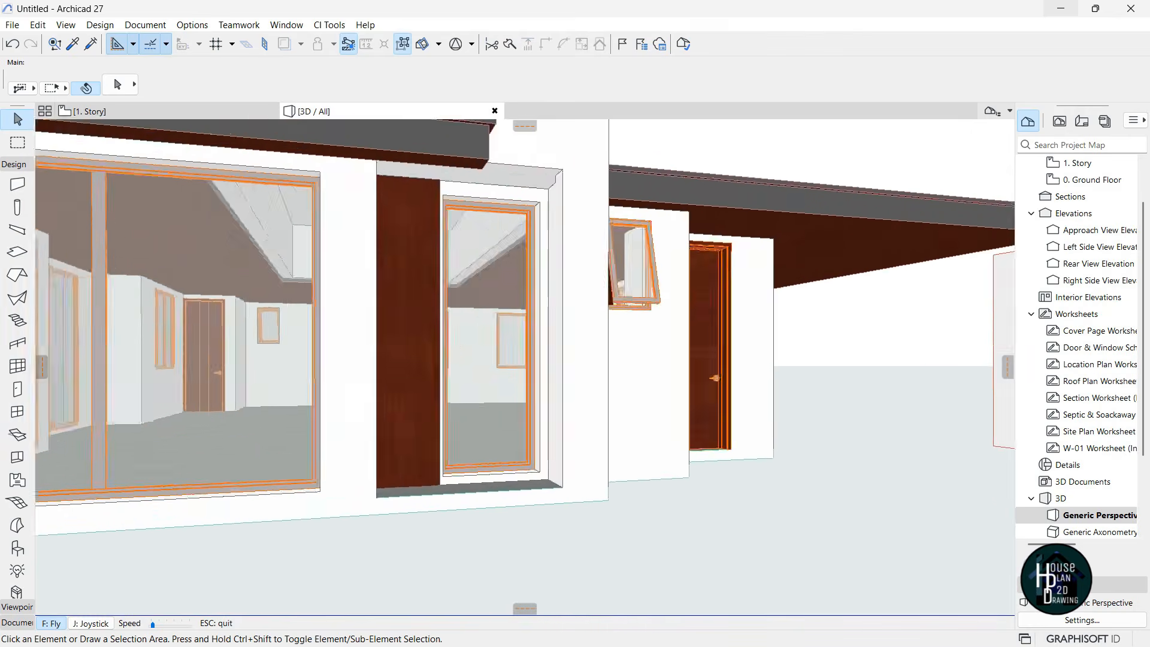
key(Down)
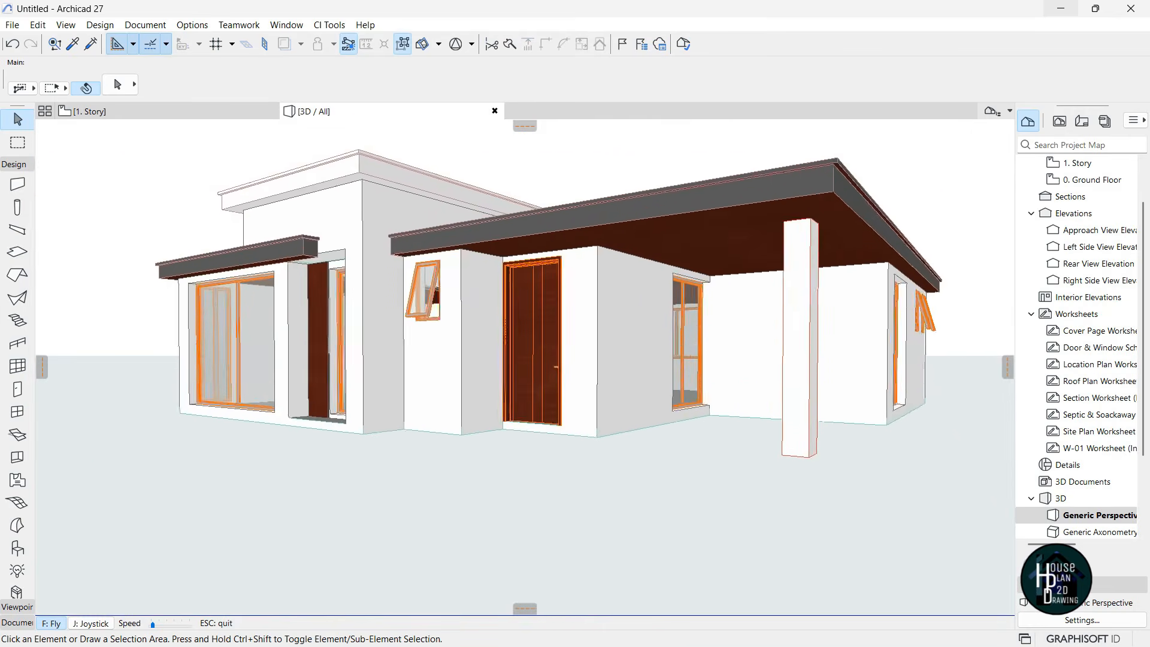
key(Down)
key(Left)
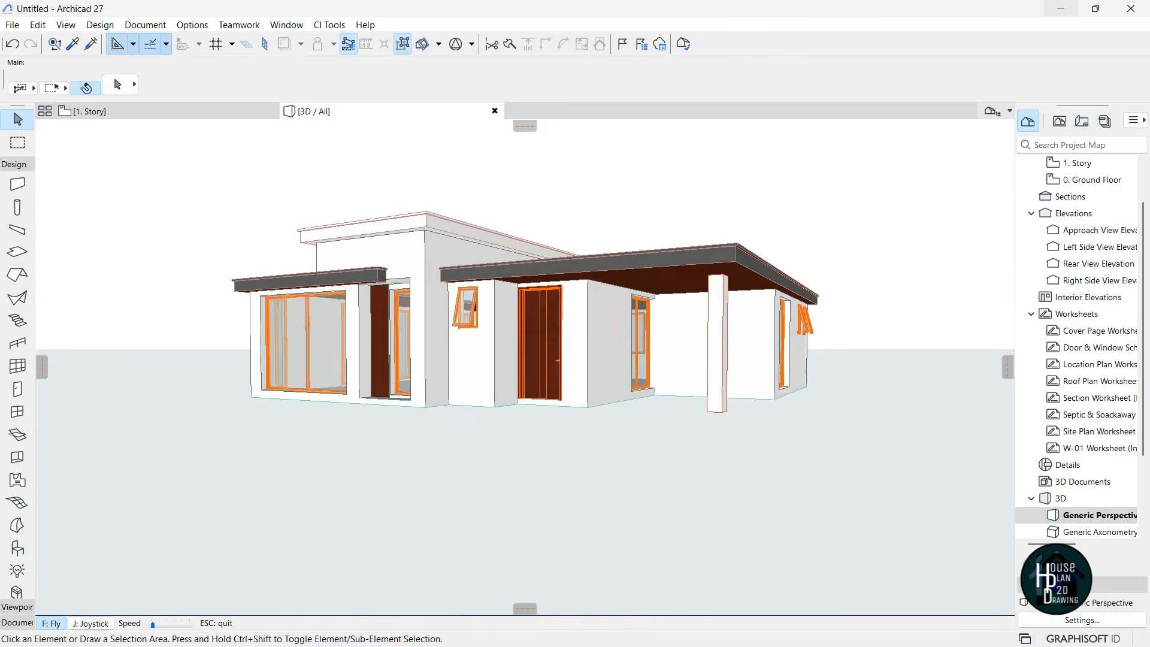
key(Up)
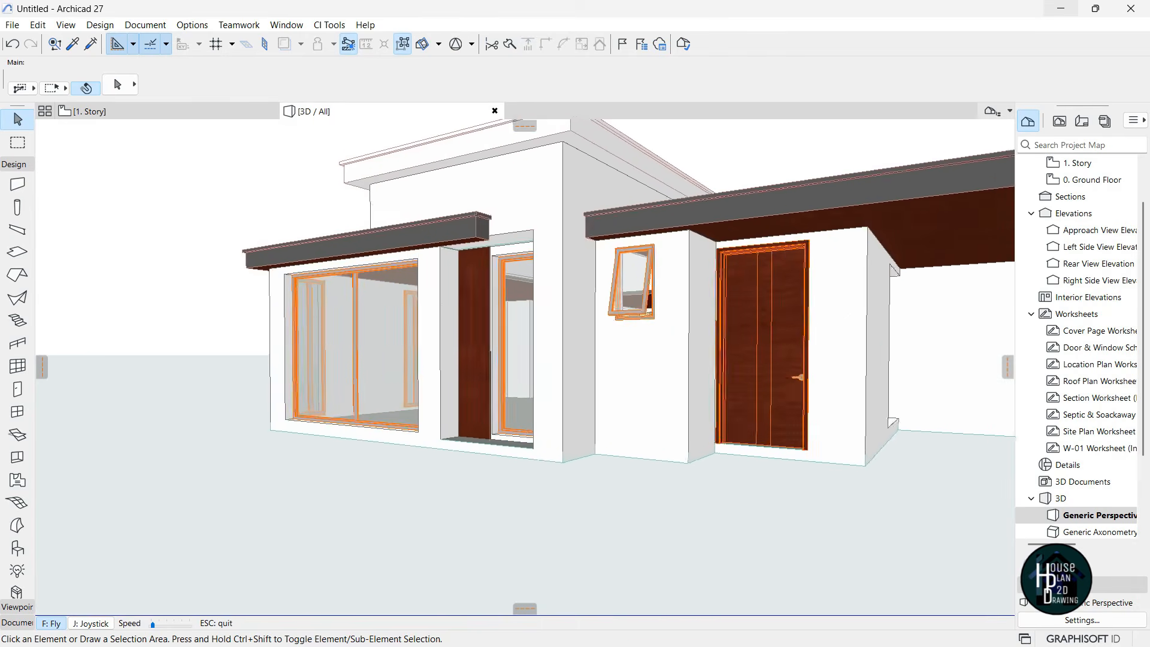
key(Down)
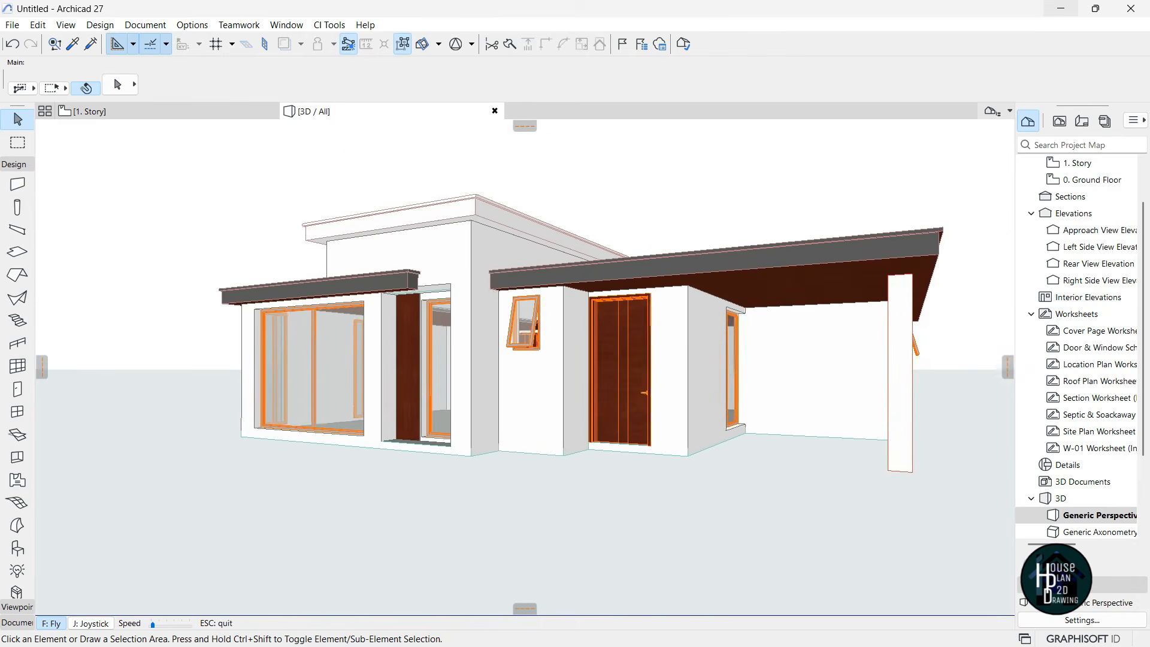
key(Up)
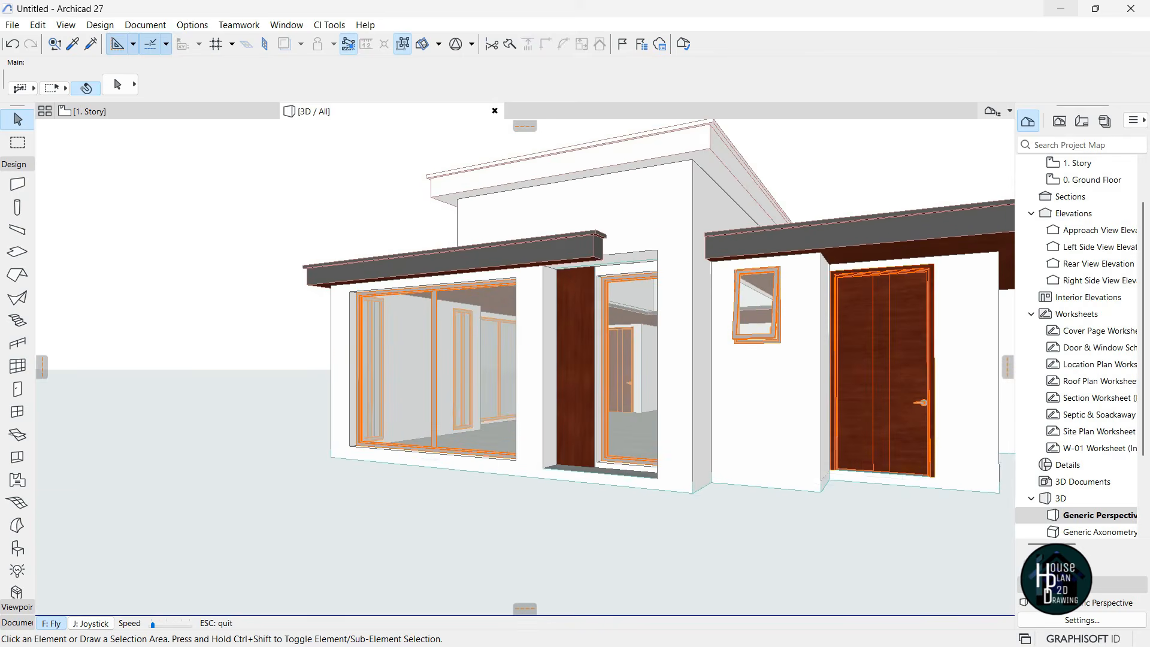
key(Escape)
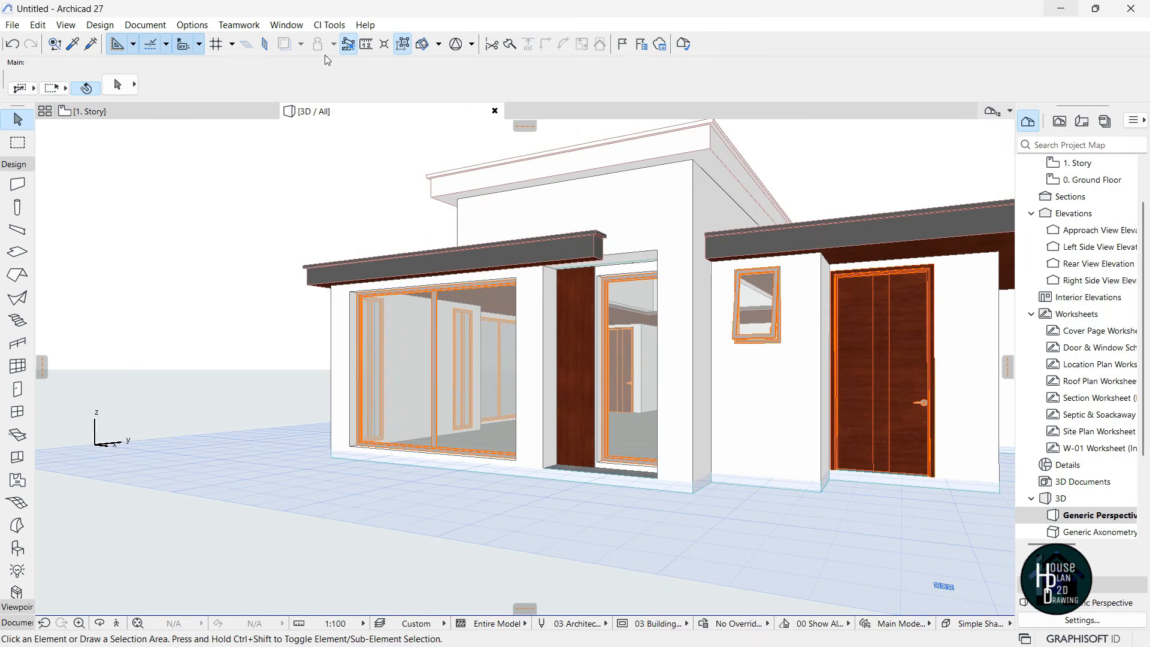
Search the Surface Painter for "dark" and apply Paint - Dark Gray to the side face of the pier beside the mahogany panel
click(157, 25)
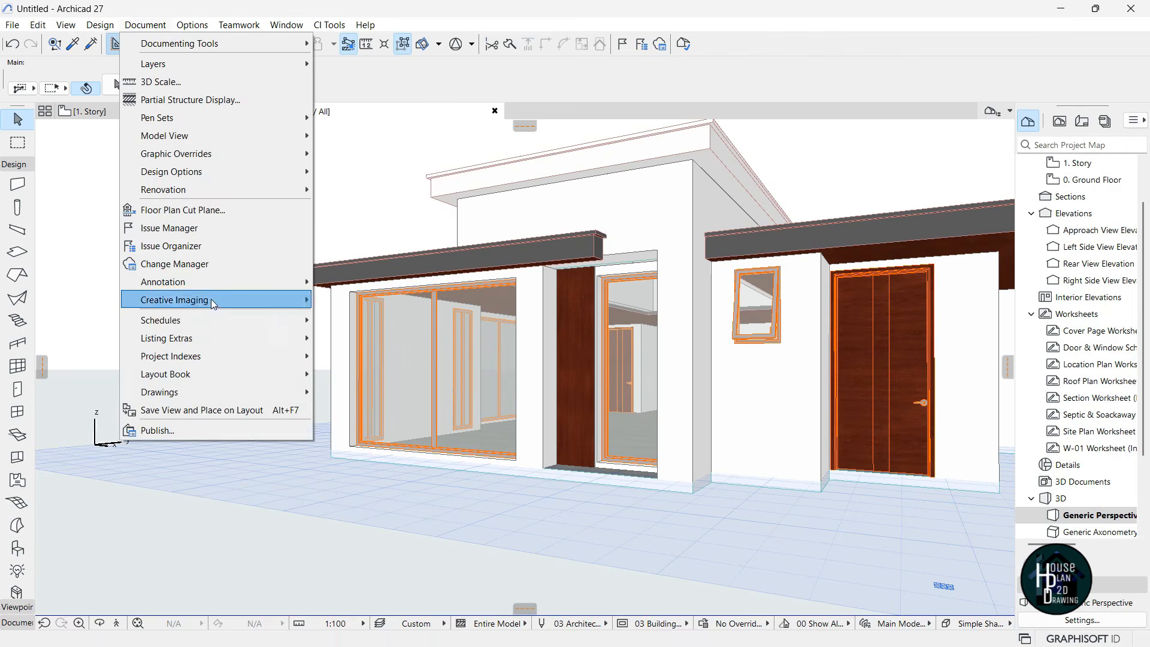
mouse_move(210, 299)
click(359, 392)
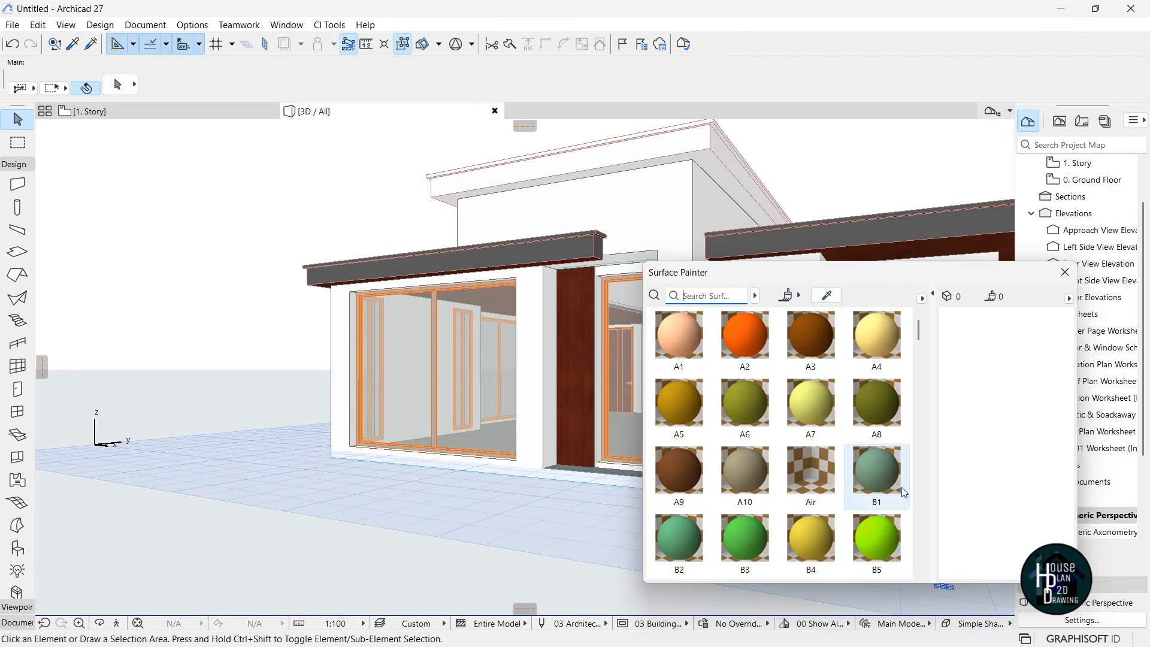
scroll(838, 437, down, 5)
scroll(846, 444, down, 3)
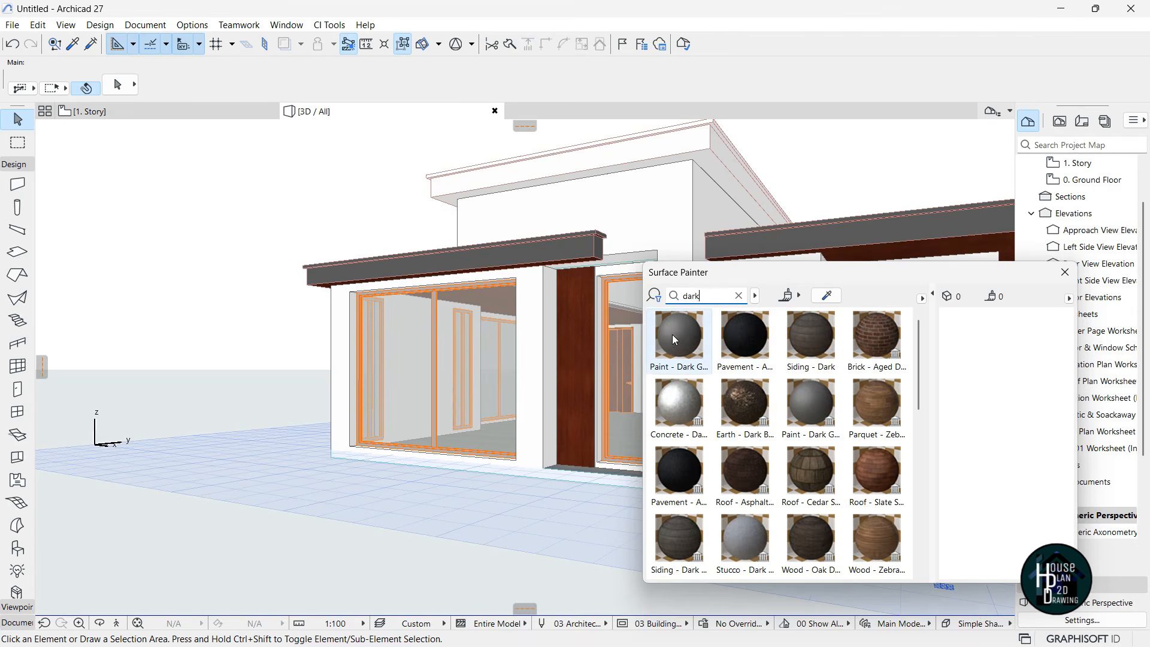
click(672, 335)
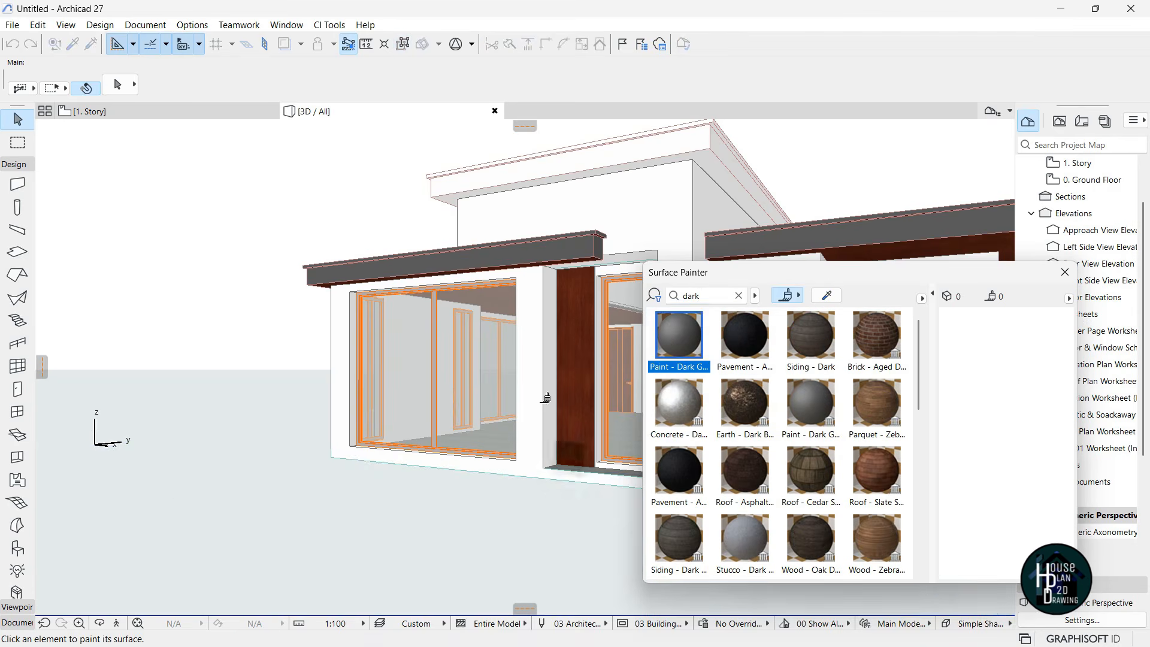
click(533, 295)
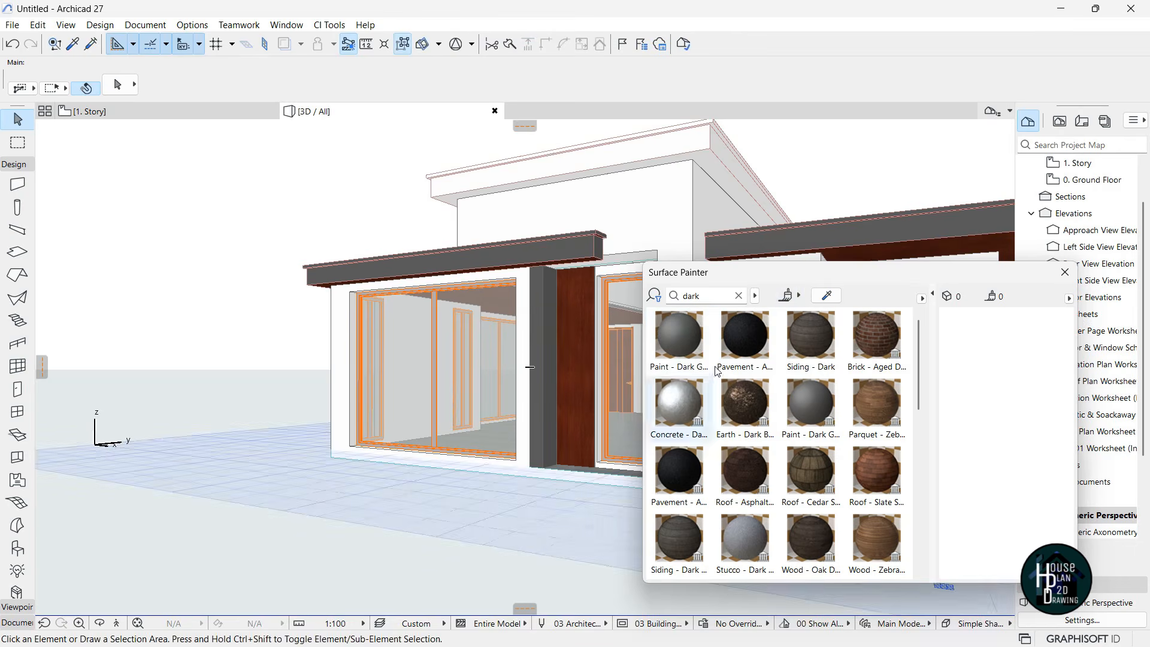
click(671, 358)
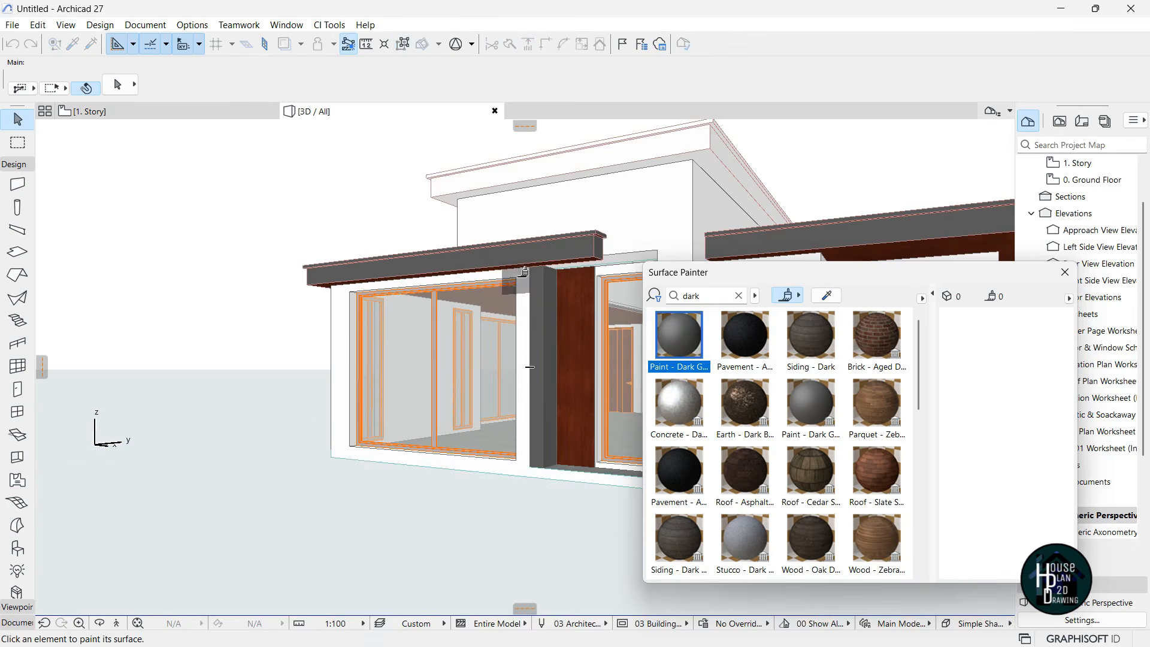
click(512, 383)
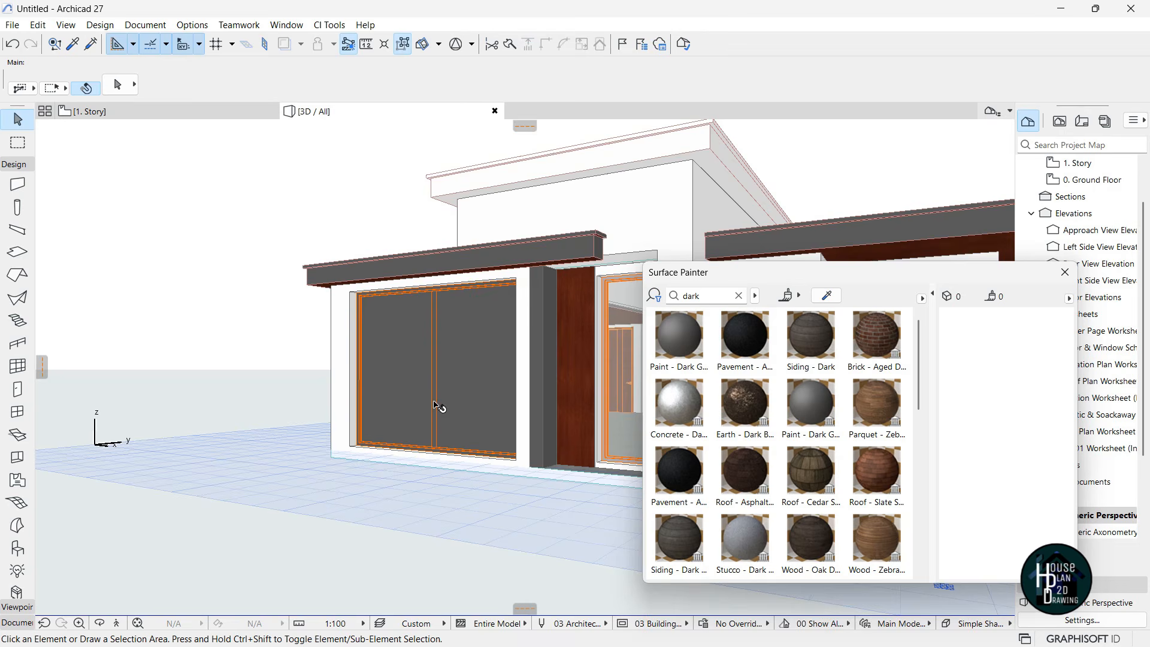
key(ctrl+z)
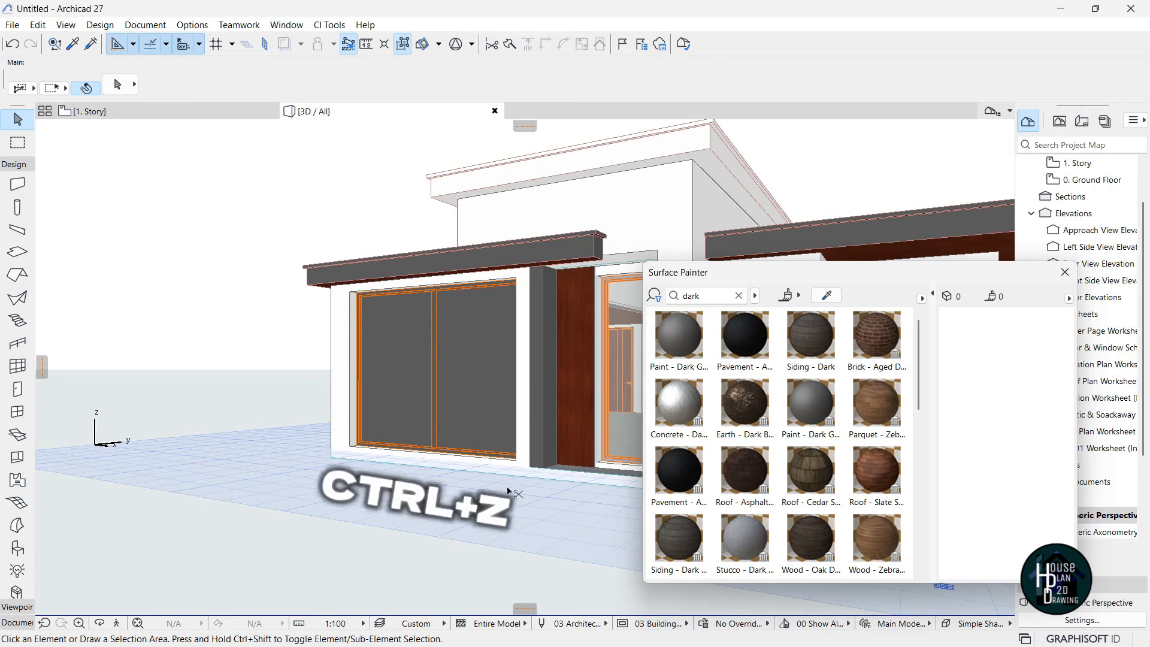
Paint the front wall around the large sliding window with Paint - Dark Gray, leaving the window itself out
click(686, 340)
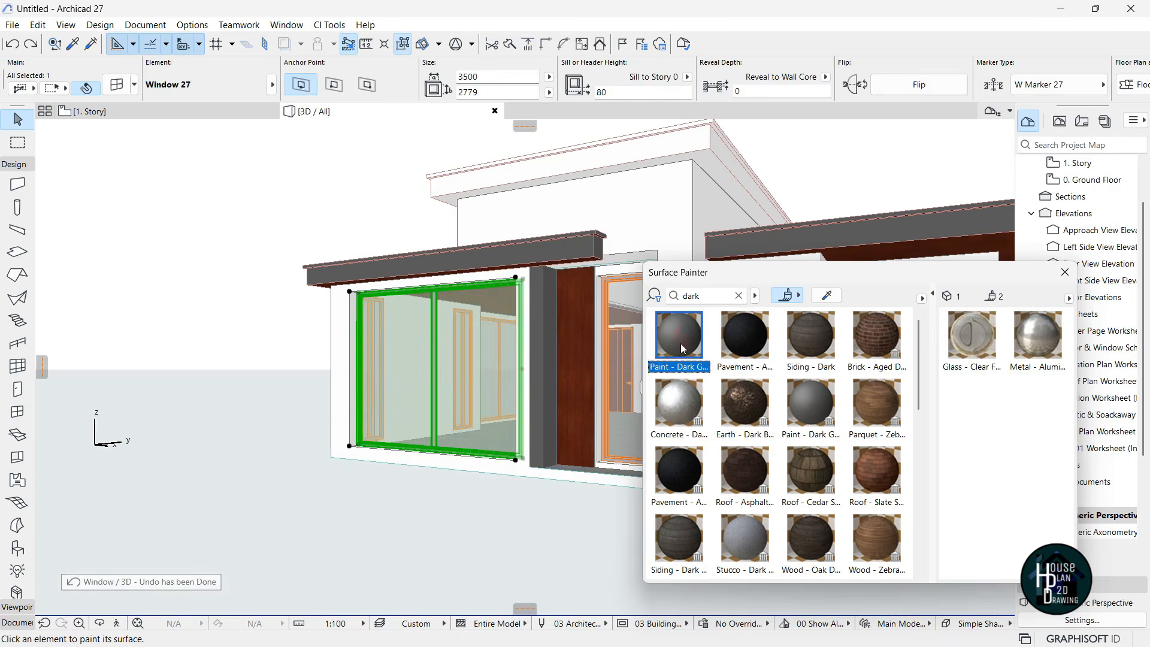
scroll(545, 289, up, 6)
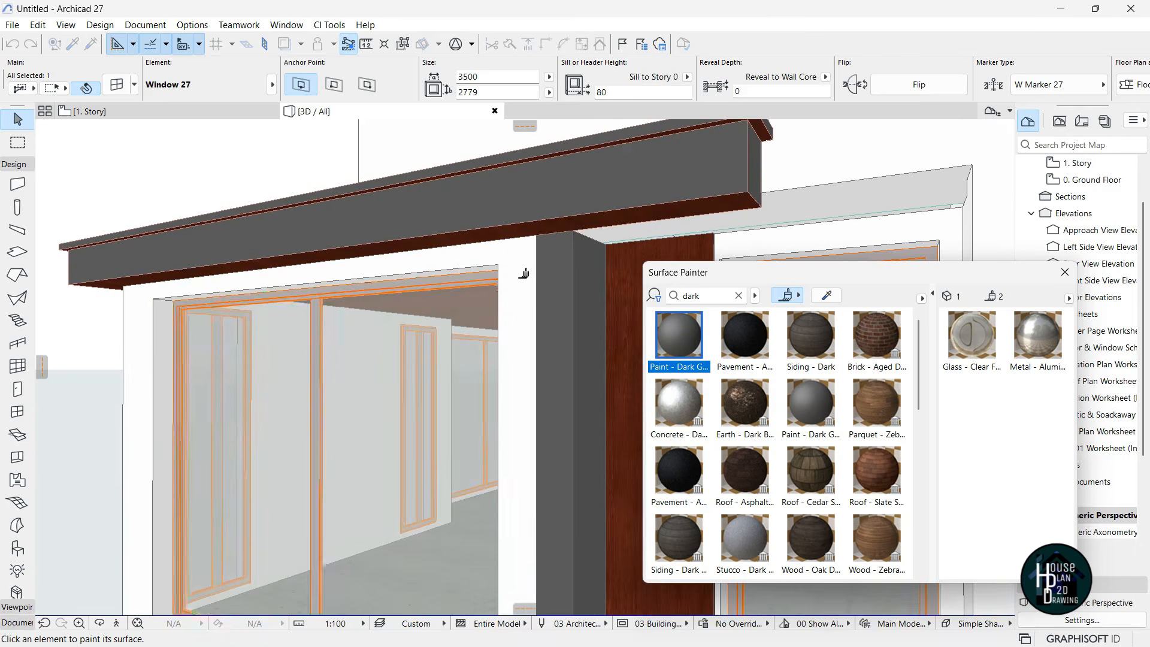
click(519, 496)
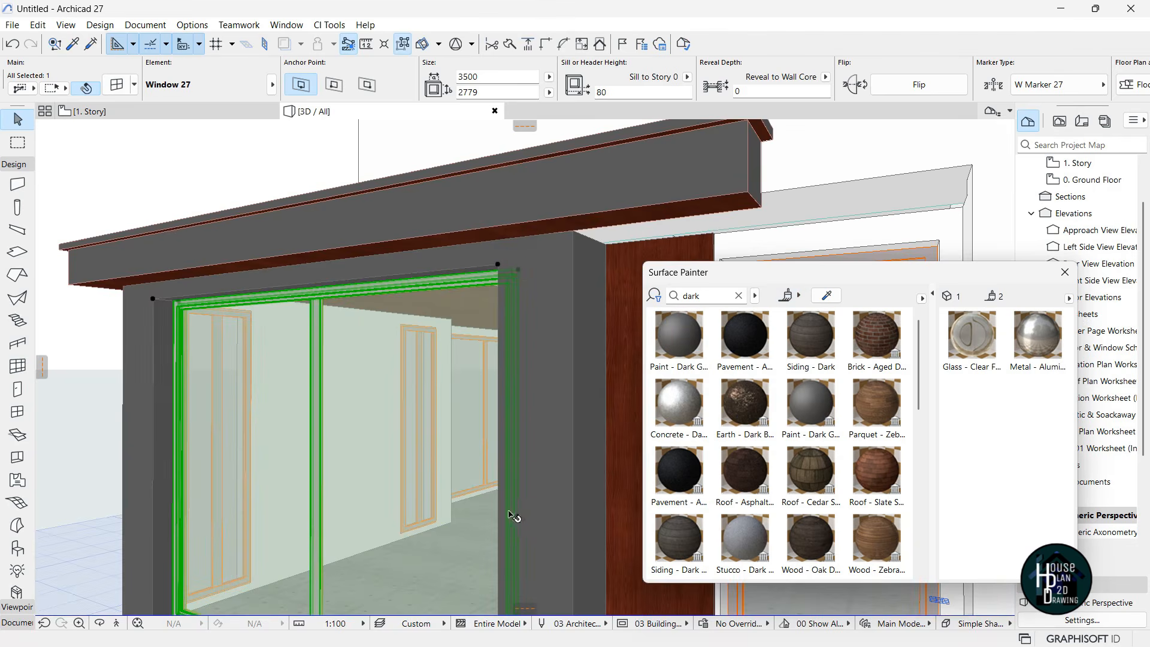
Paint the adjoining side wall with the two narrow windows around the corner with Paint - Dark Gray
click(117, 624)
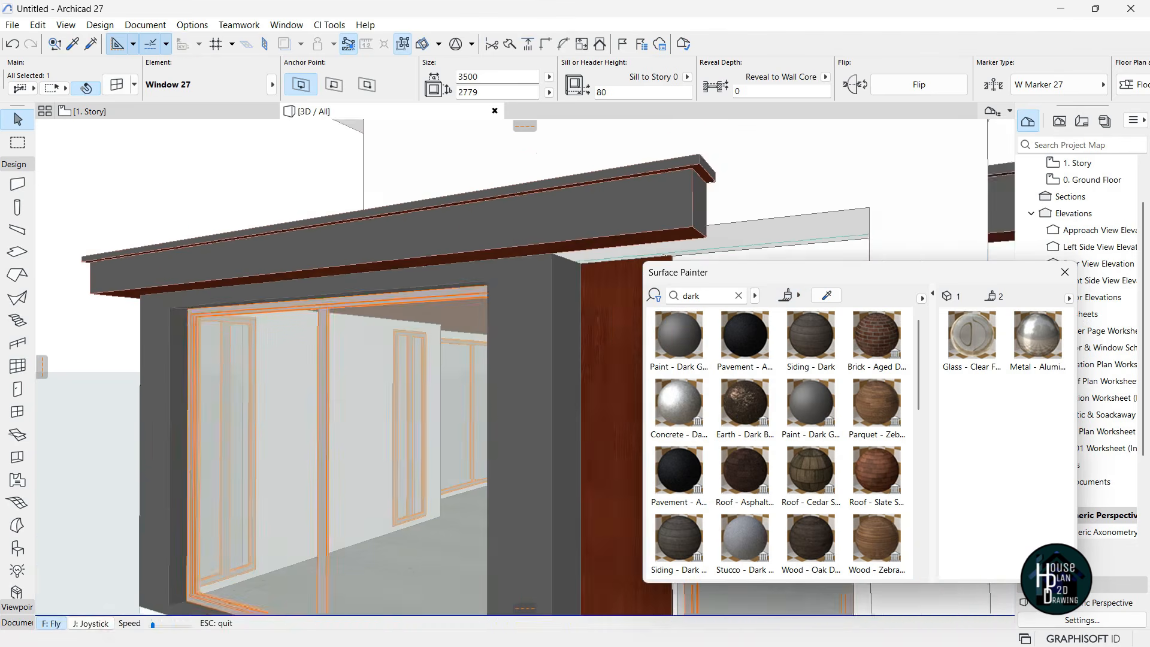
key(Left)
key(Up)
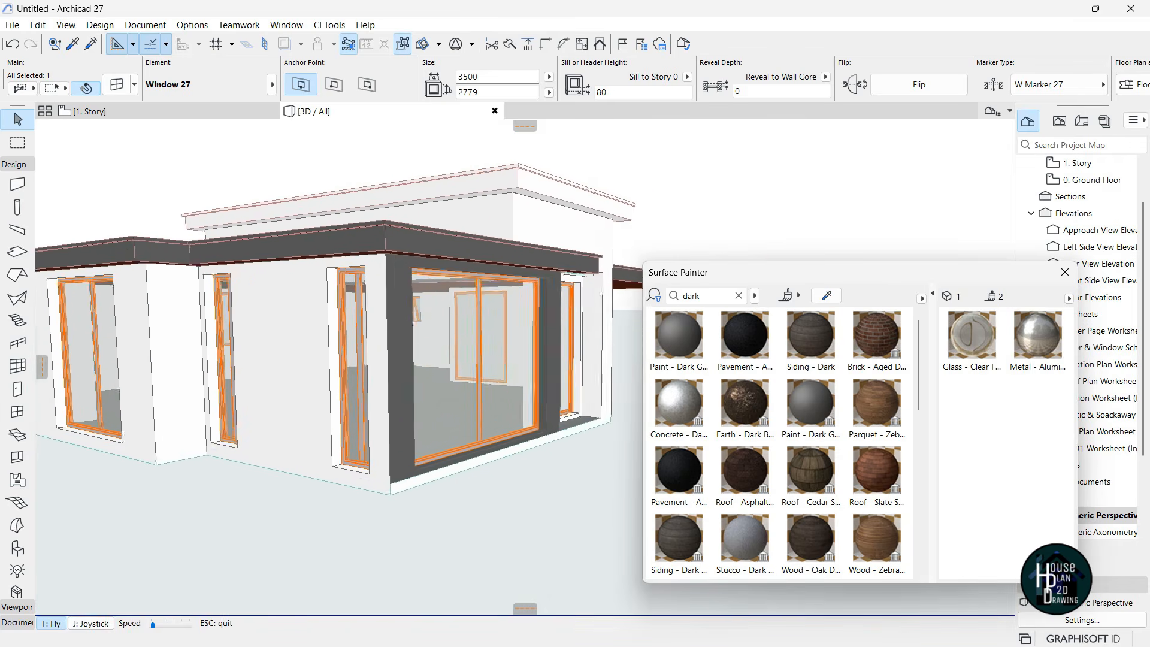
key(Escape)
click(678, 335)
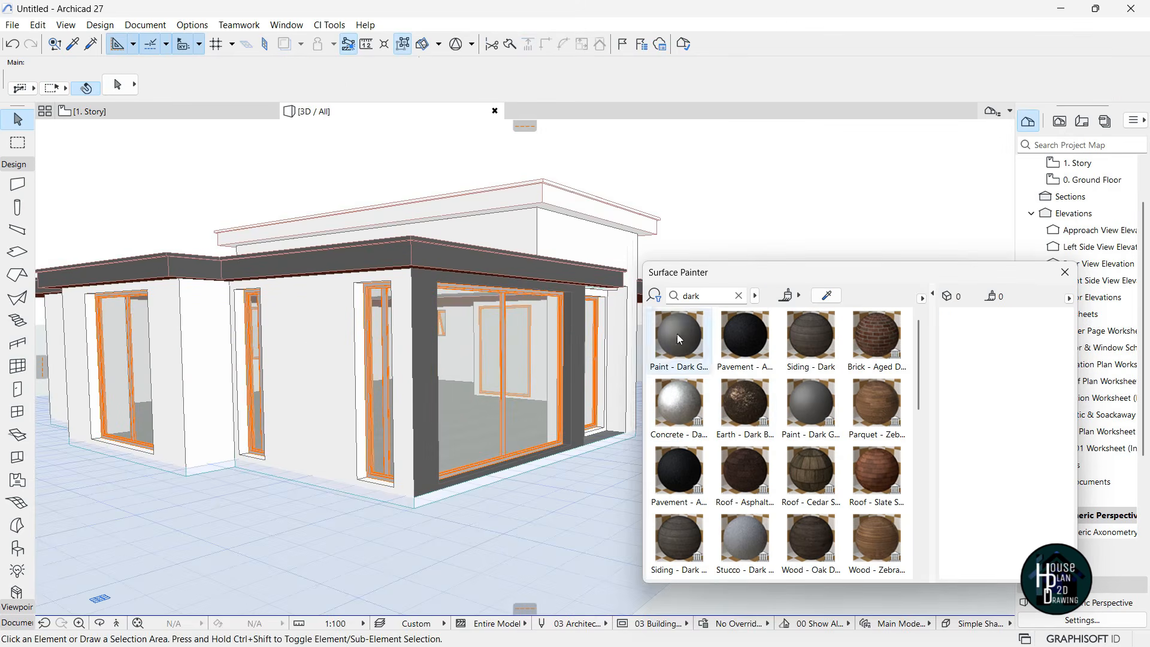
click(310, 329)
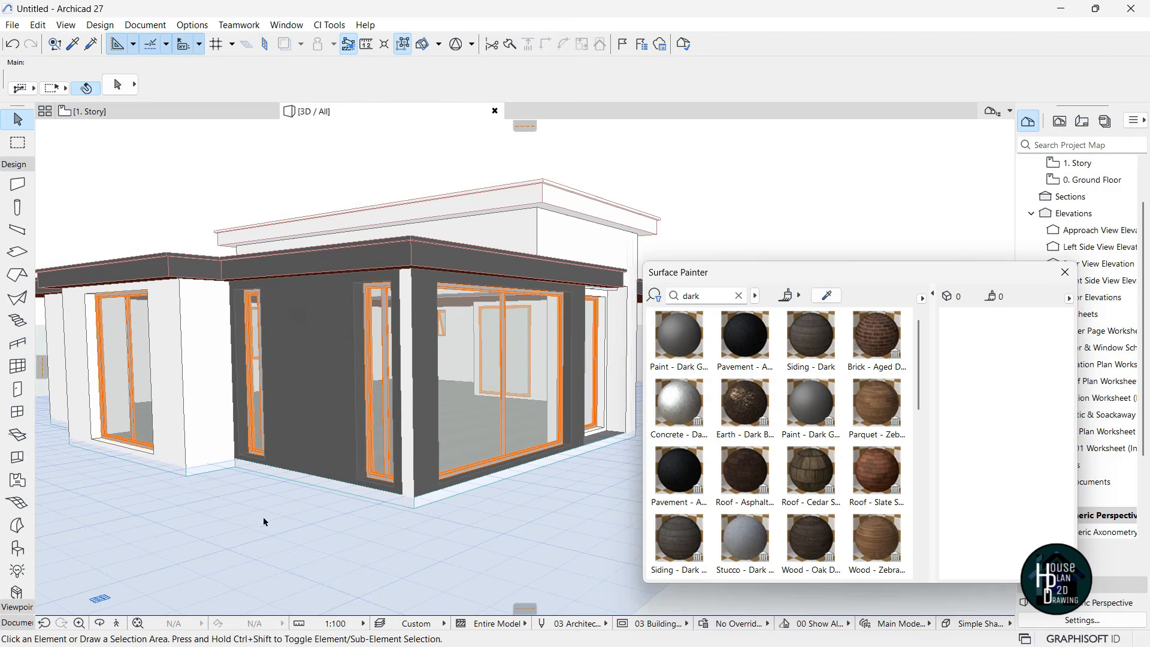
Enable End Surfaces: Override using Adjoining Walls for the front window wall with the white strip at the corner
click(118, 625)
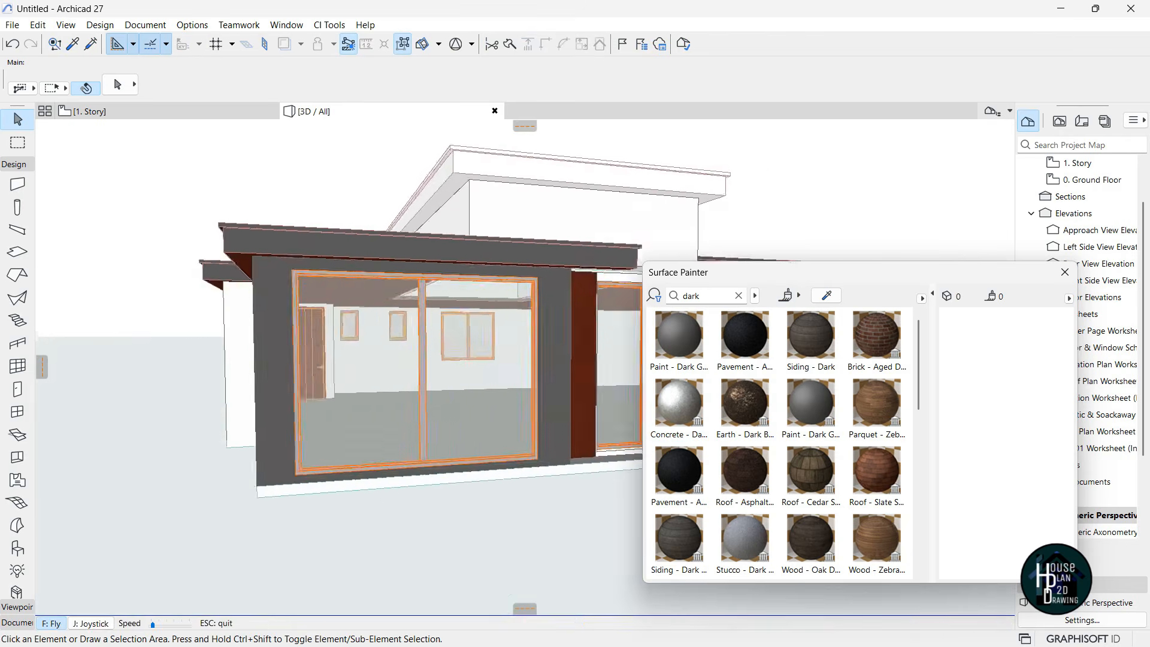
key(Up)
key(Escape)
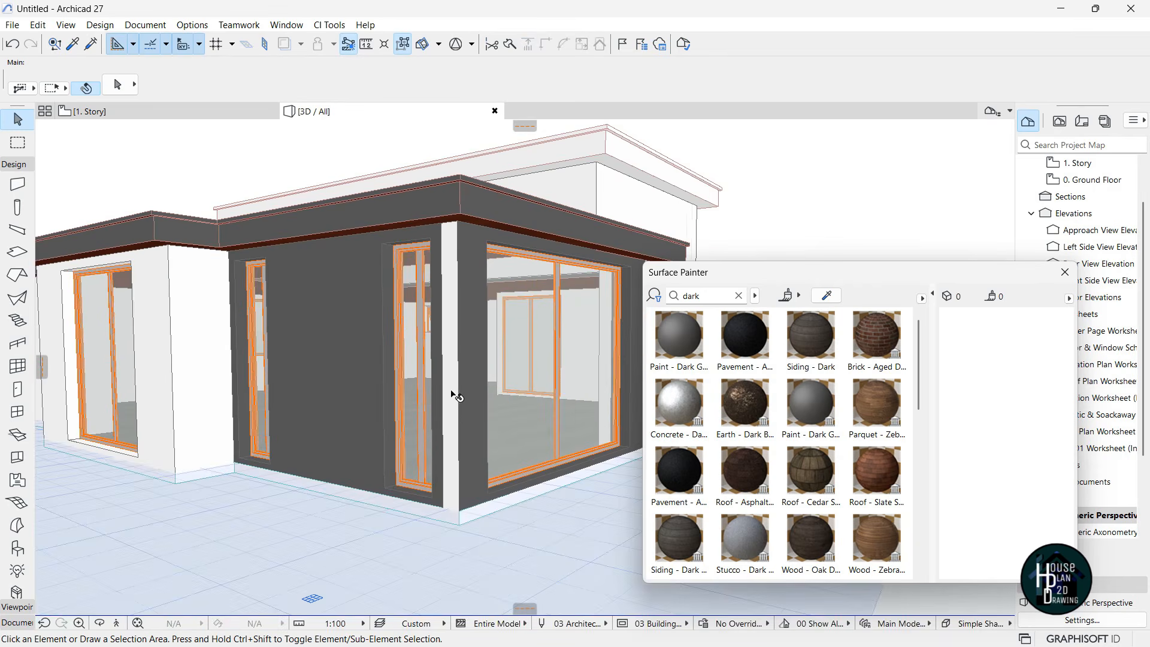
click(455, 392)
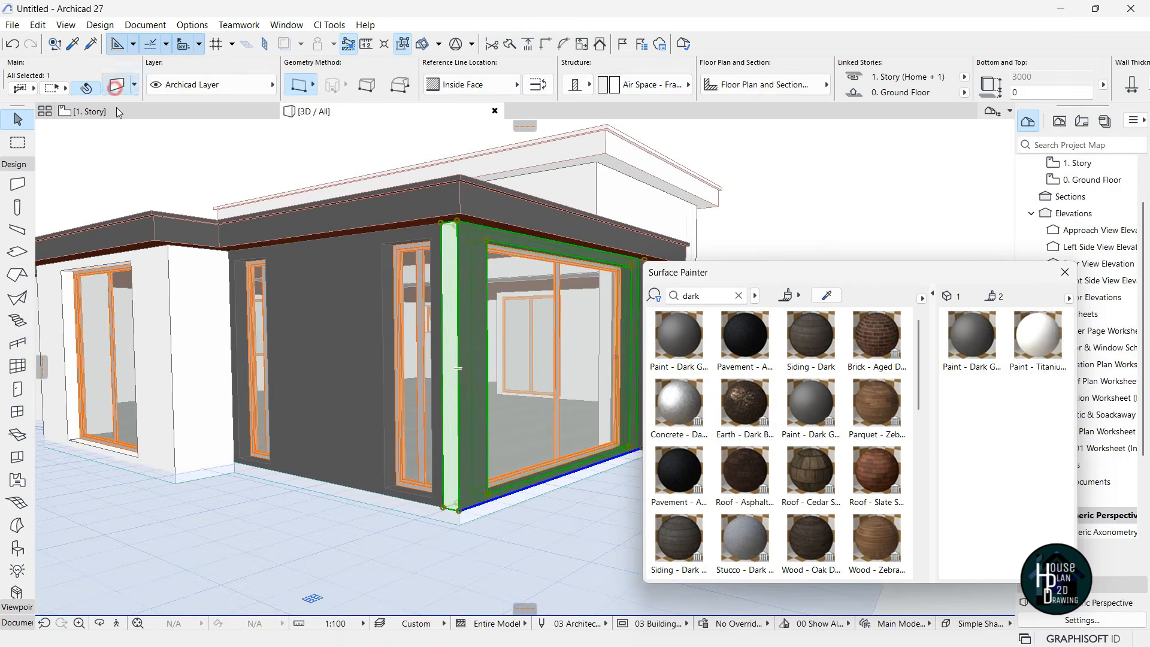
click(116, 88)
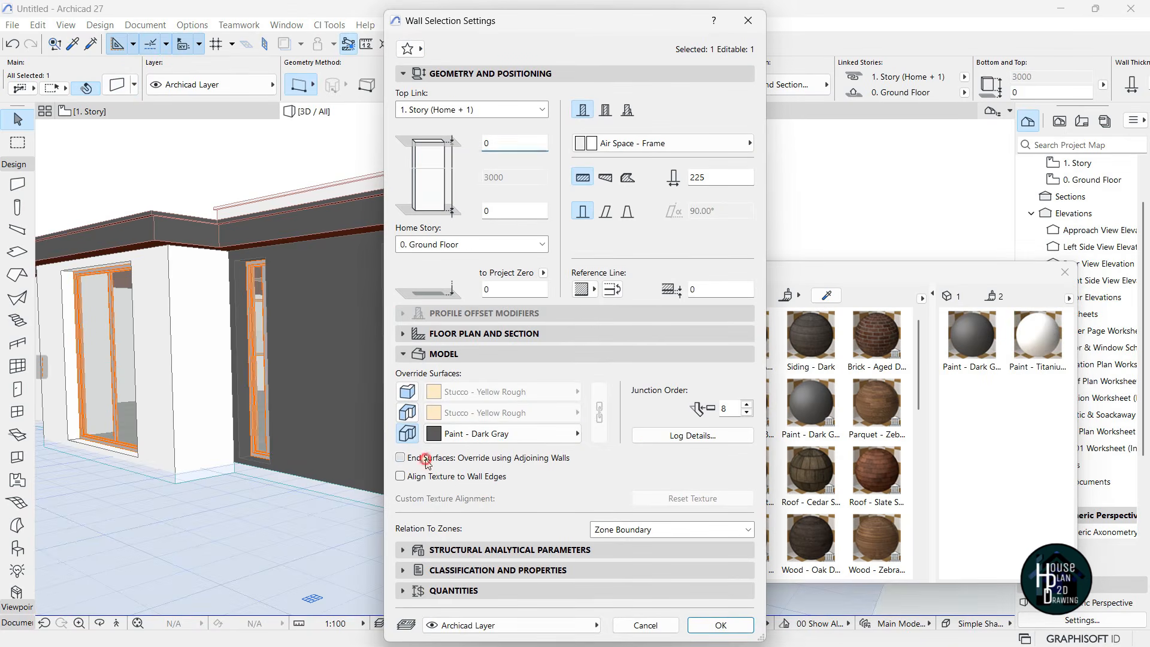
click(721, 624)
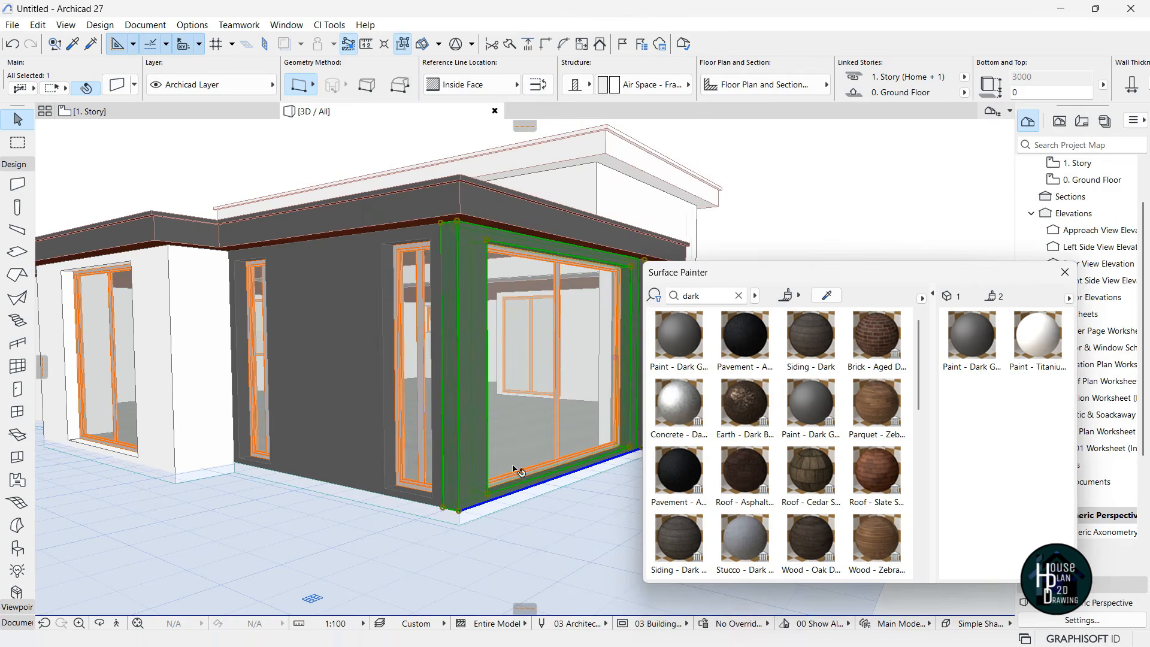
key(Escape)
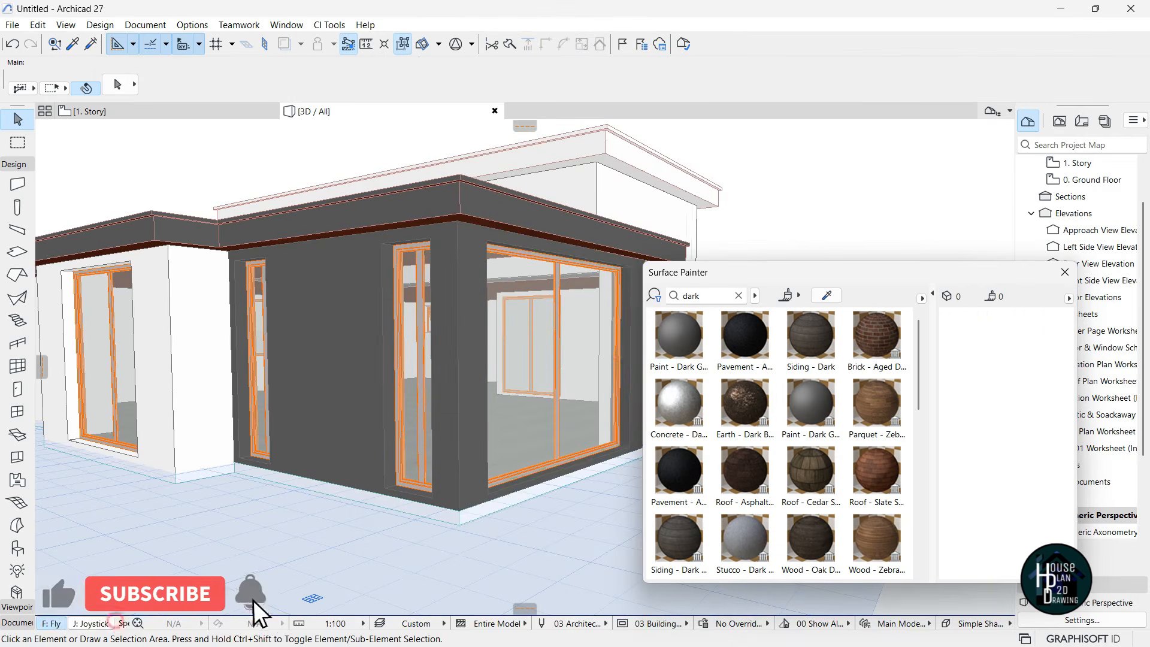
Paint the side wall under the carport roof and the entrance door wall with Paint - Dark Gray
key(Right)
key(Down)
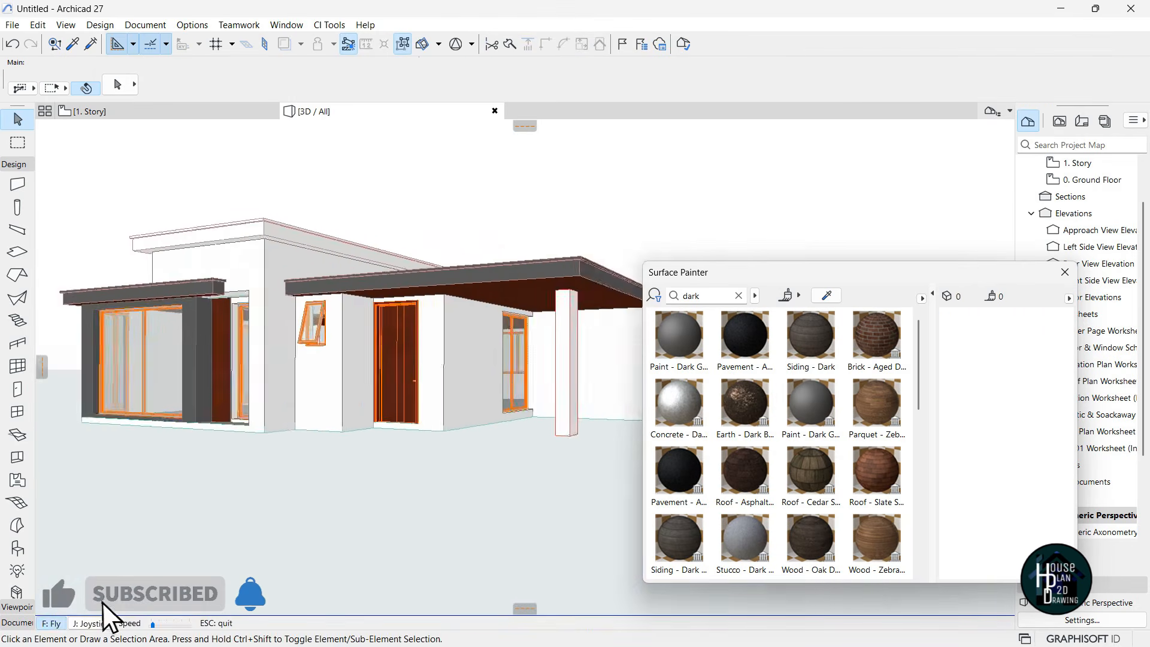
key(Up)
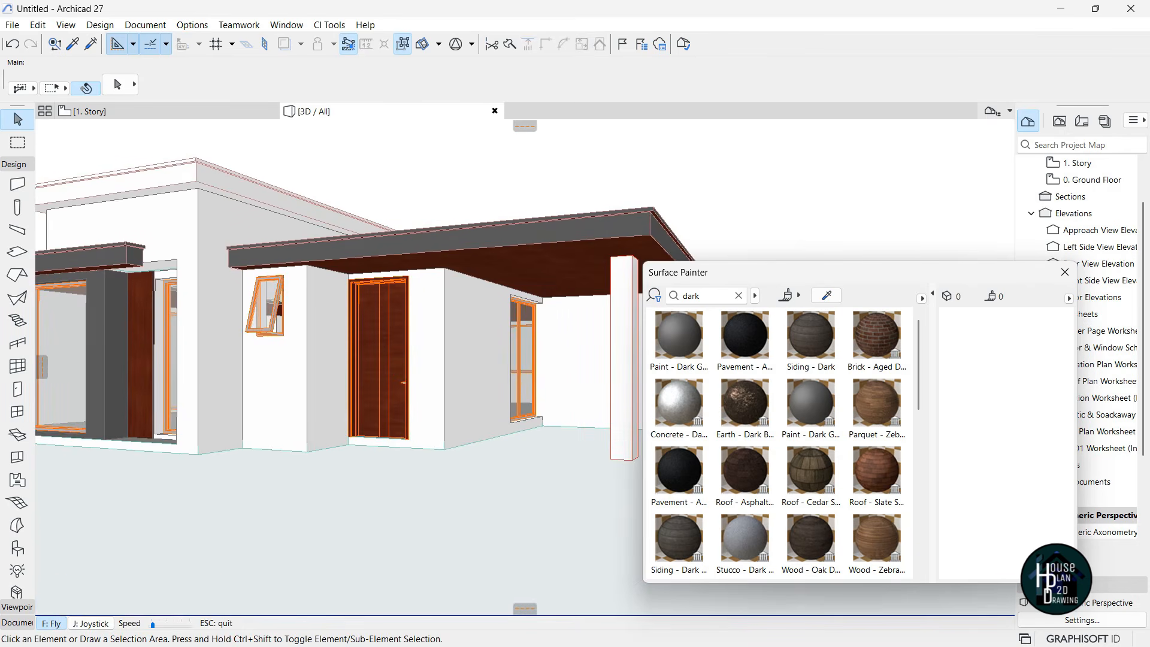
key(Escape)
click(679, 336)
click(502, 373)
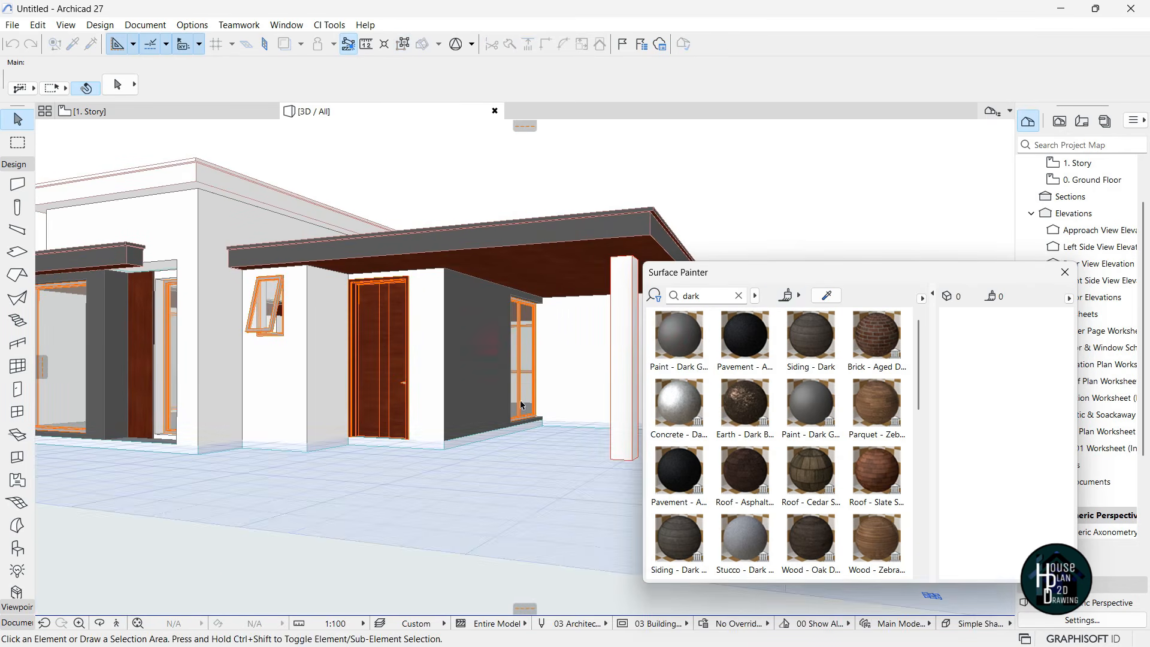
click(678, 339)
click(422, 342)
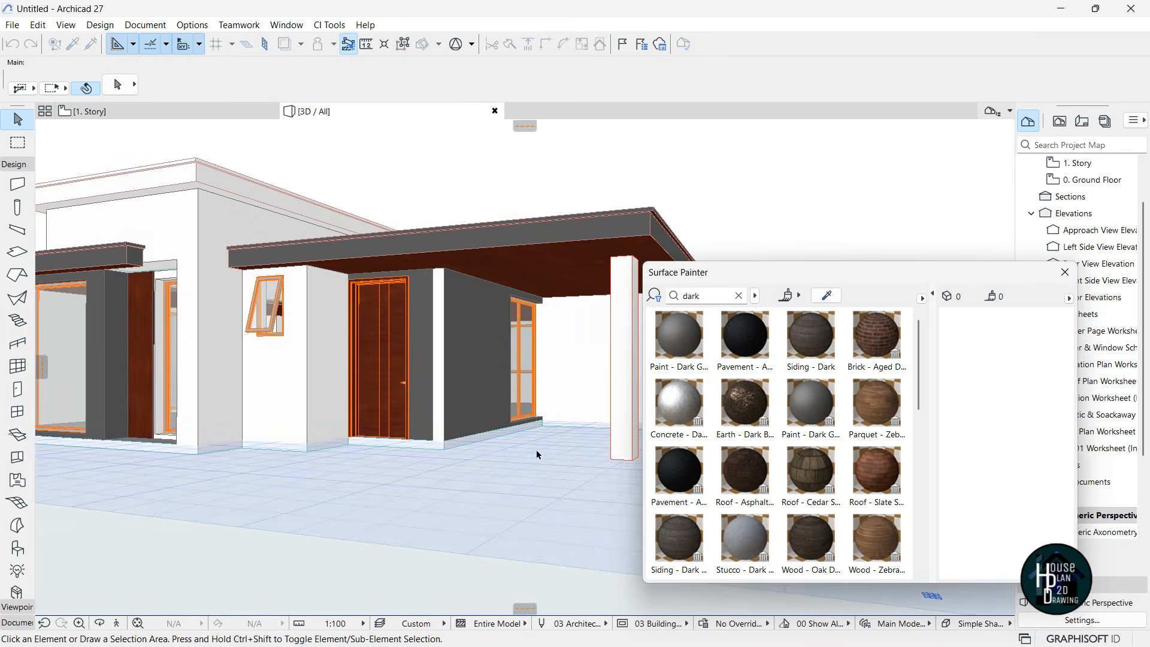
Paint the short return wall beside the entrance door and the small-window wall with Paint - Dark Gray
click(678, 339)
click(342, 366)
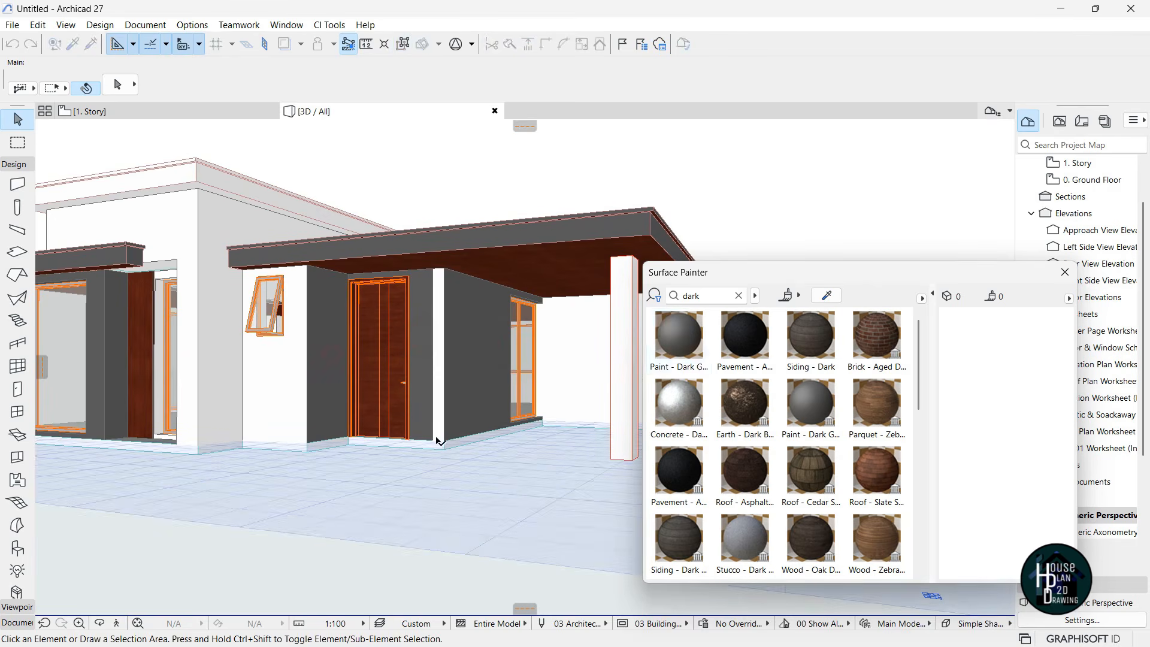
click(679, 339)
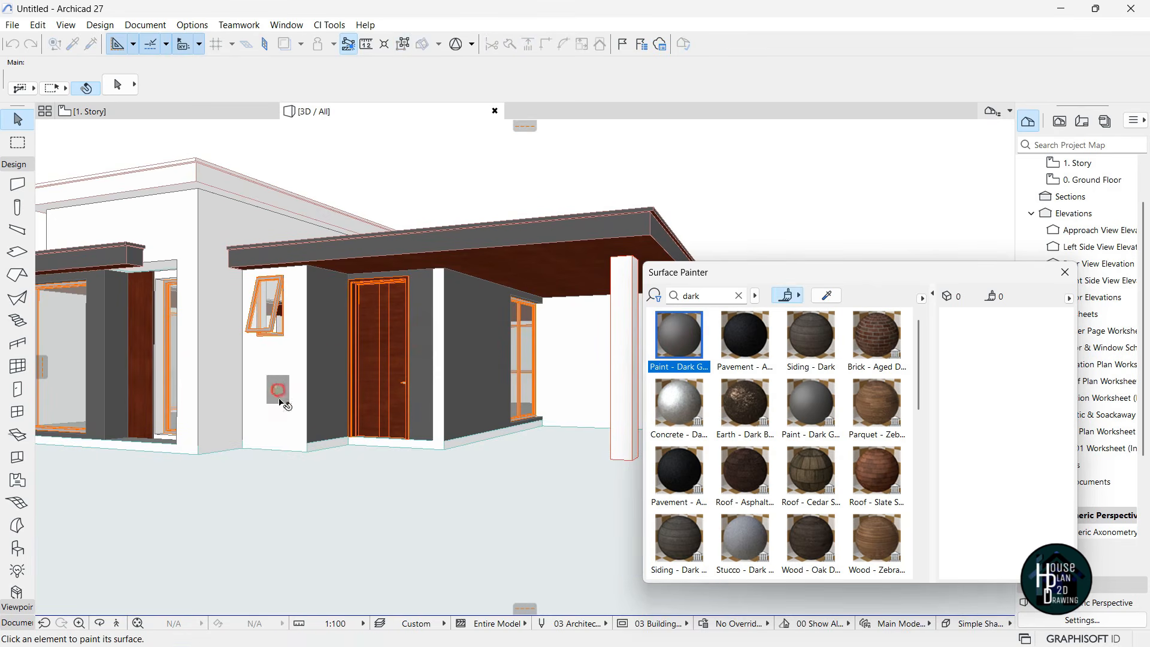
click(279, 393)
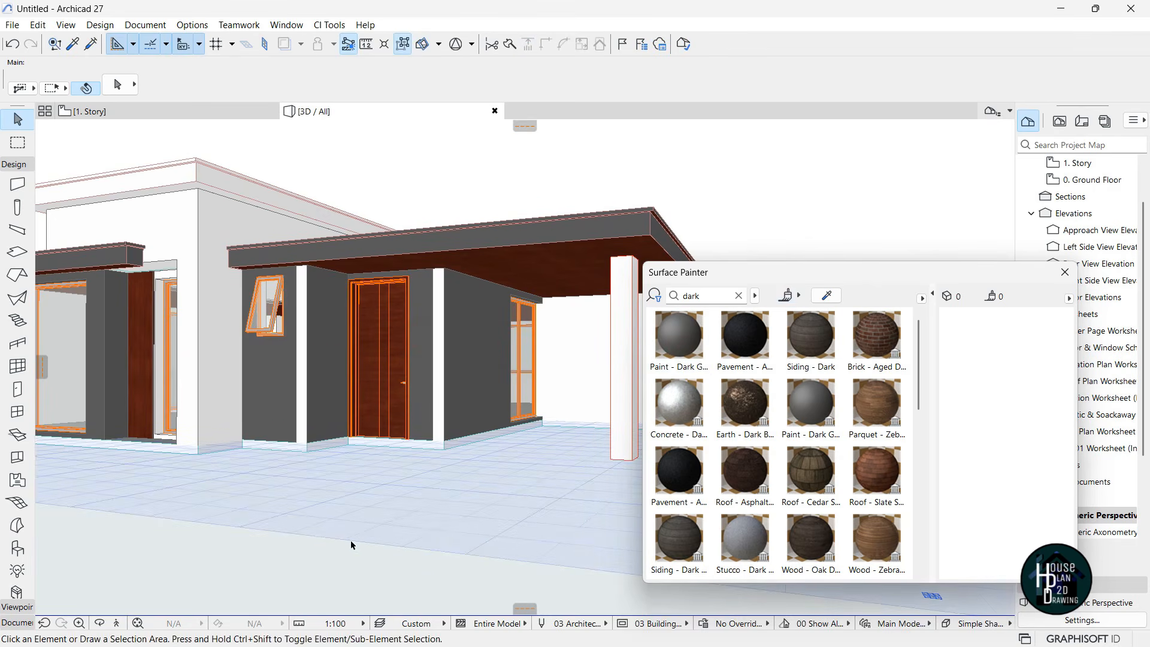
Enable End Surfaces: Override using Adjoining Walls for the carport side wall and the short return wall beside the door
click(444, 370)
shift+click(321, 343)
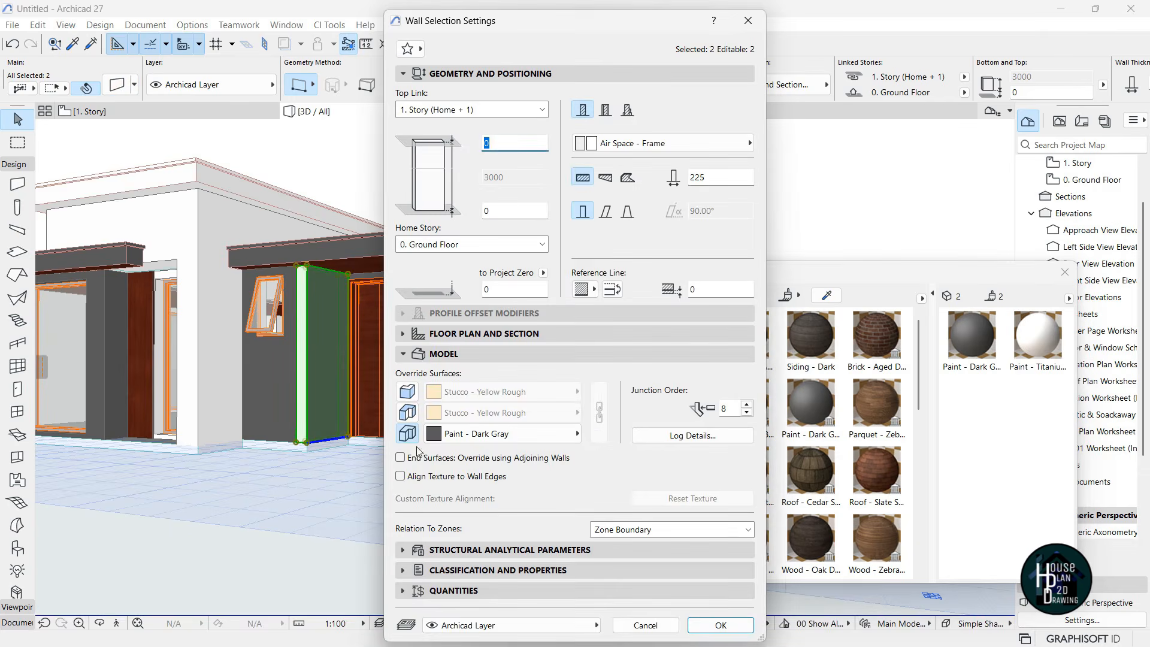
click(420, 458)
click(721, 625)
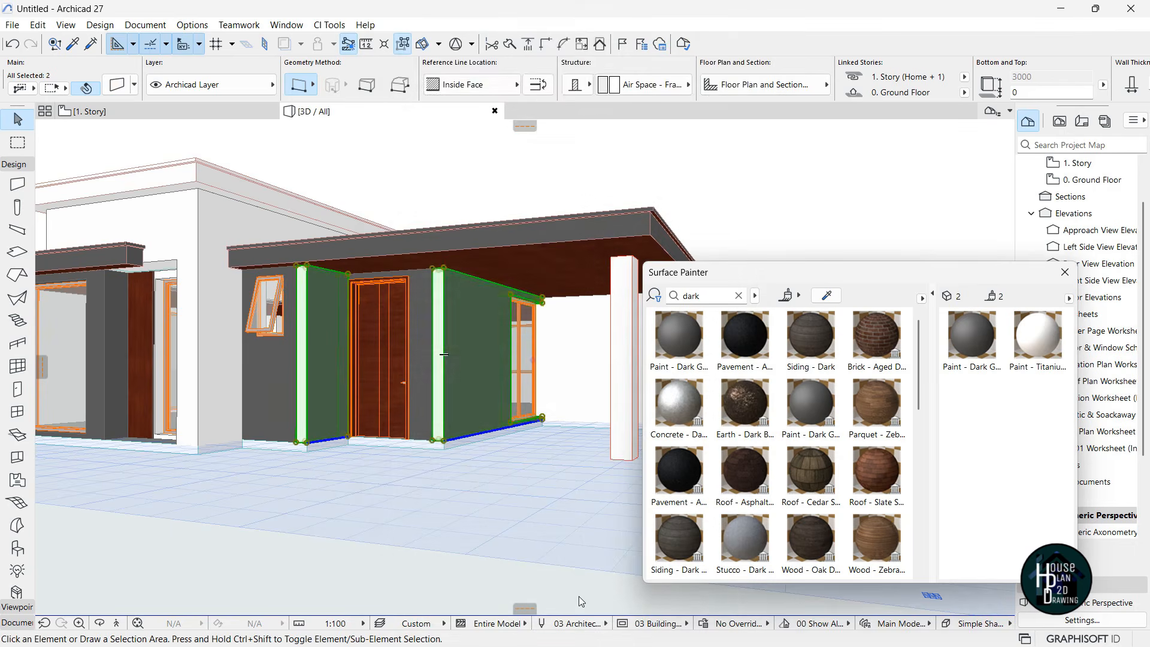
key(Escape)
Examine the painted entrance walls from near and far, and the carport side of the house beyond the column
click(116, 624)
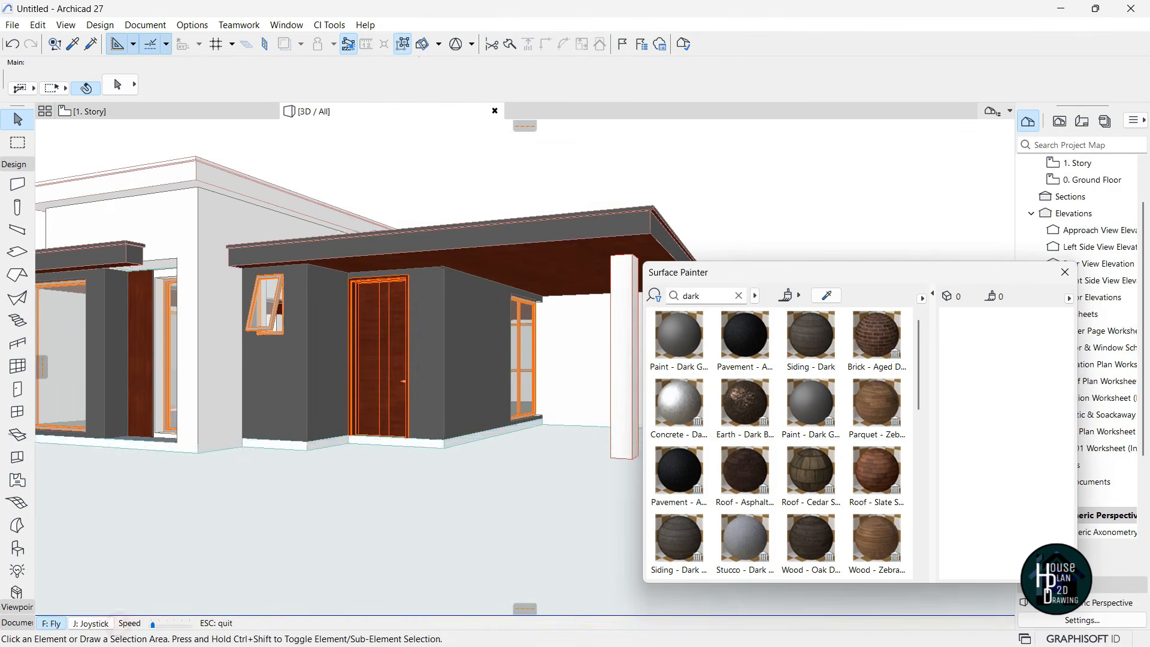
key(Down)
key(Up)
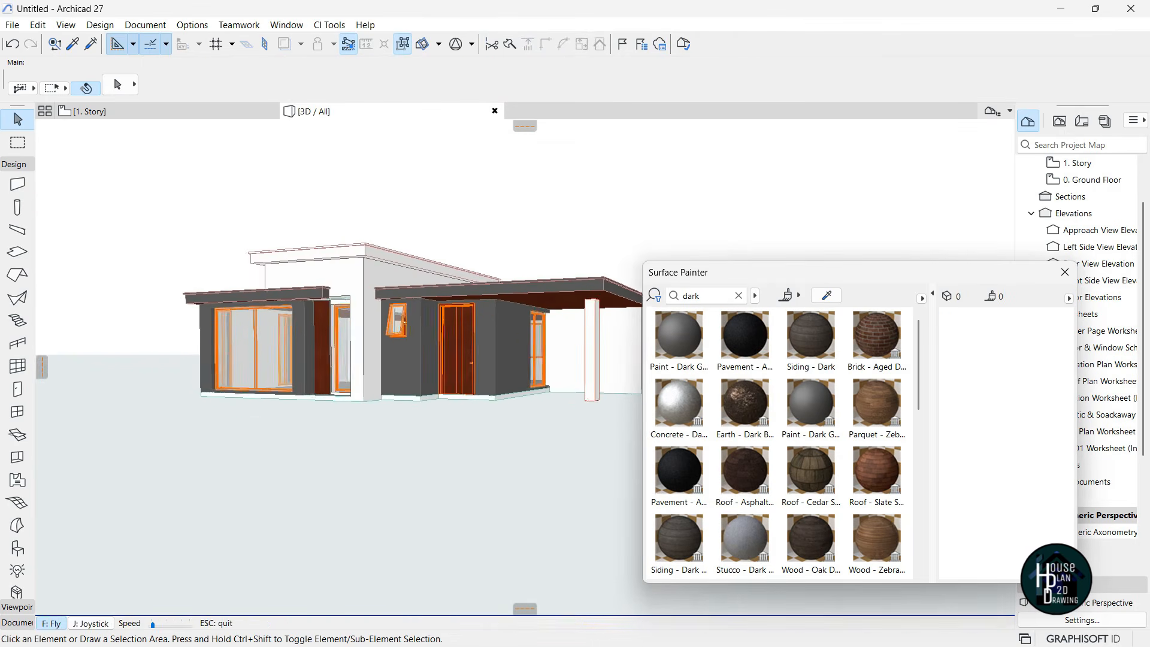
key(Up)
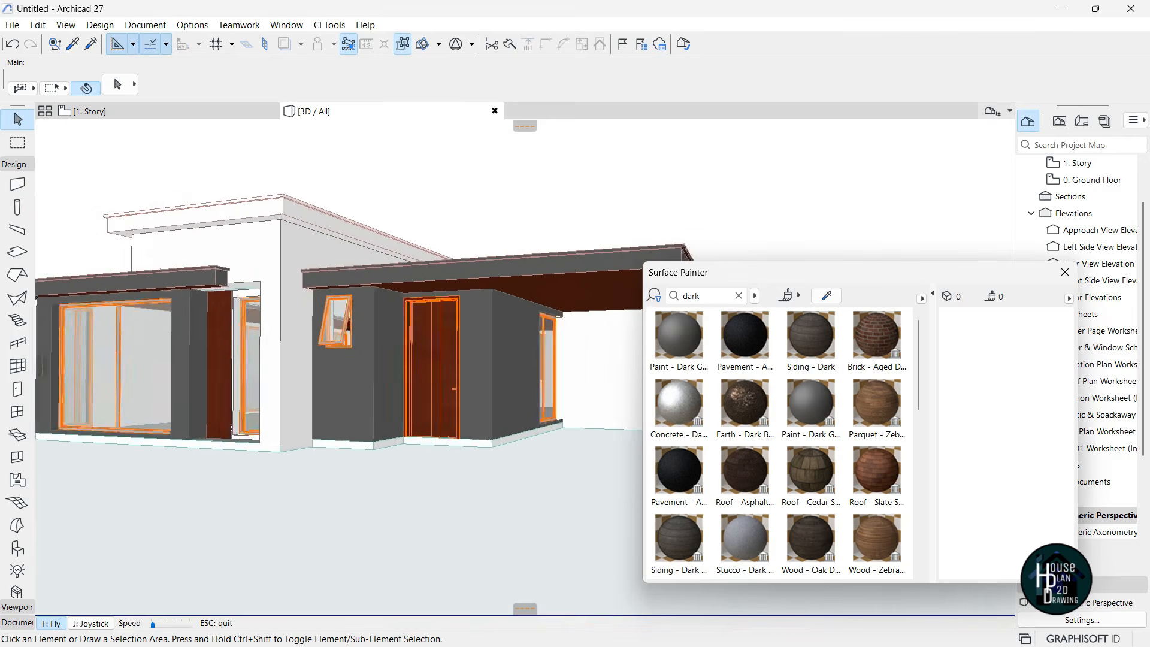
key(Escape)
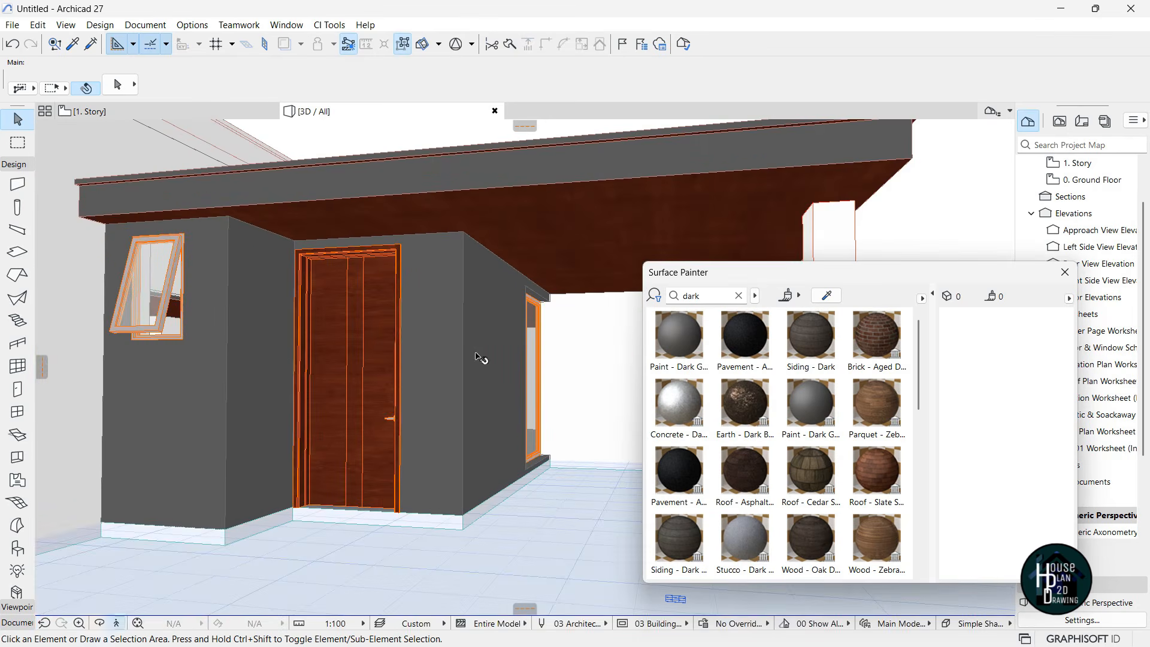
click(117, 623)
key(Down)
key(Up)
key(Escape)
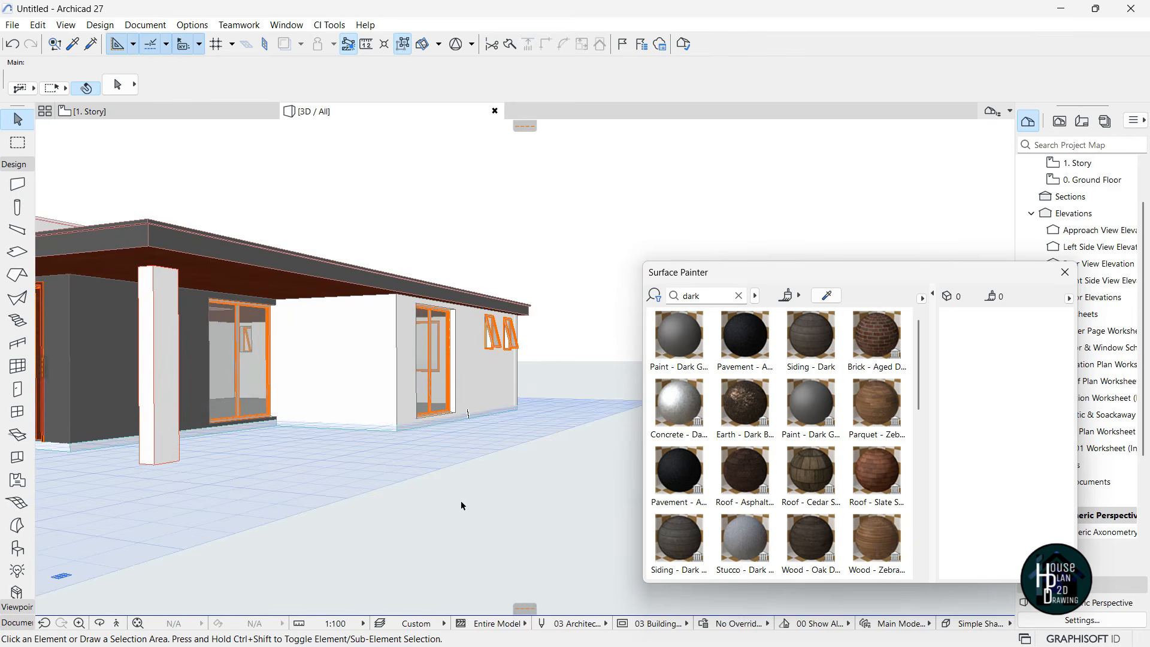
Close the Surface Painter and bring the front entrance with the carport into close view in 3D
click(119, 624)
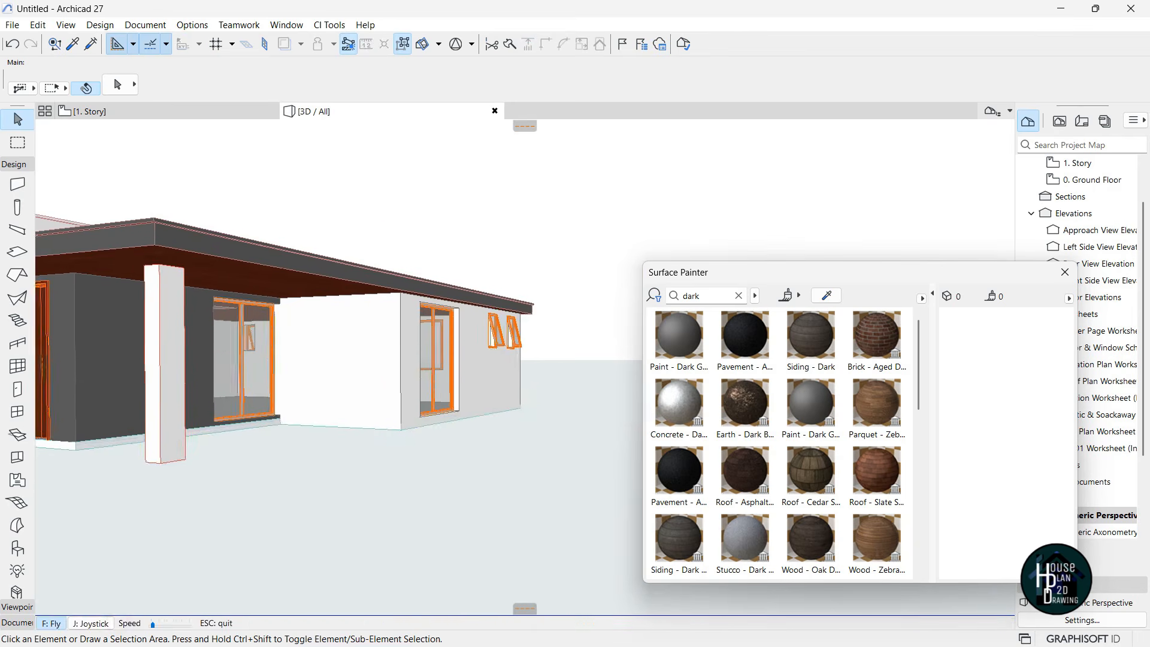
key(Left)
key(Down)
key(Escape)
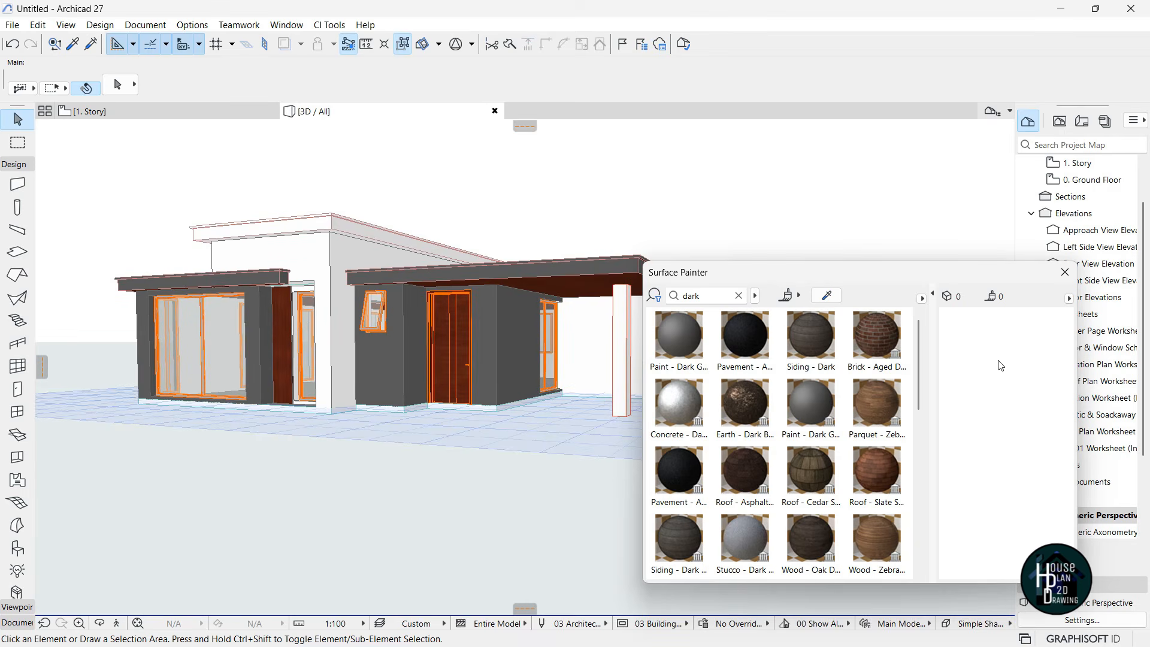
click(1065, 273)
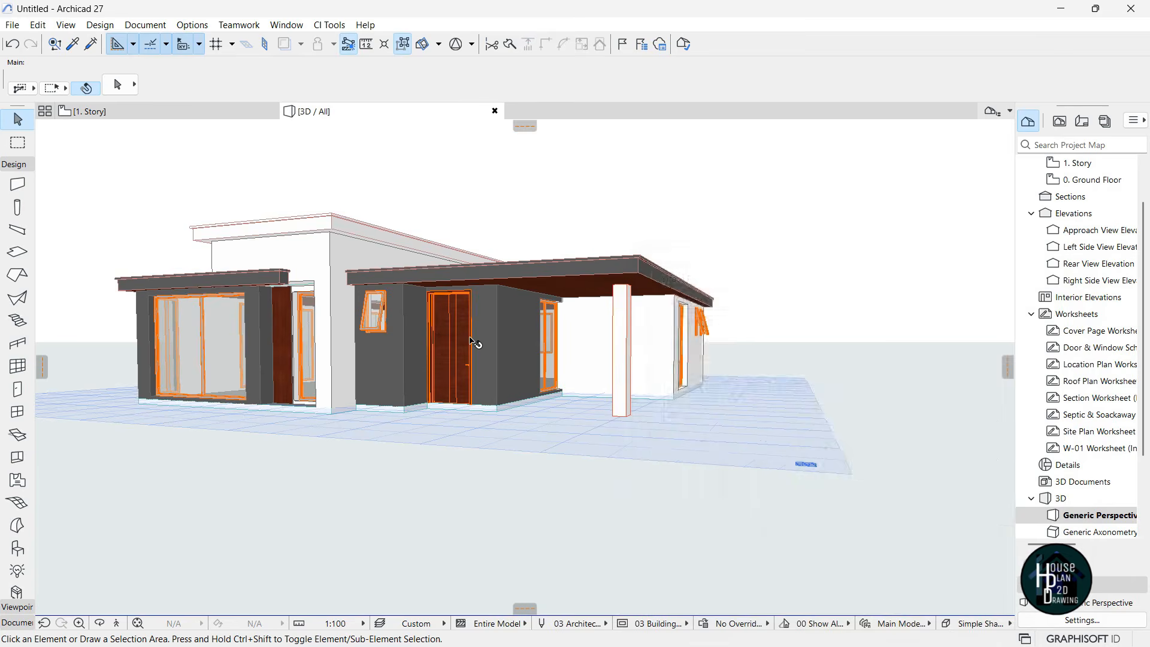
scroll(473, 343, up, 5)
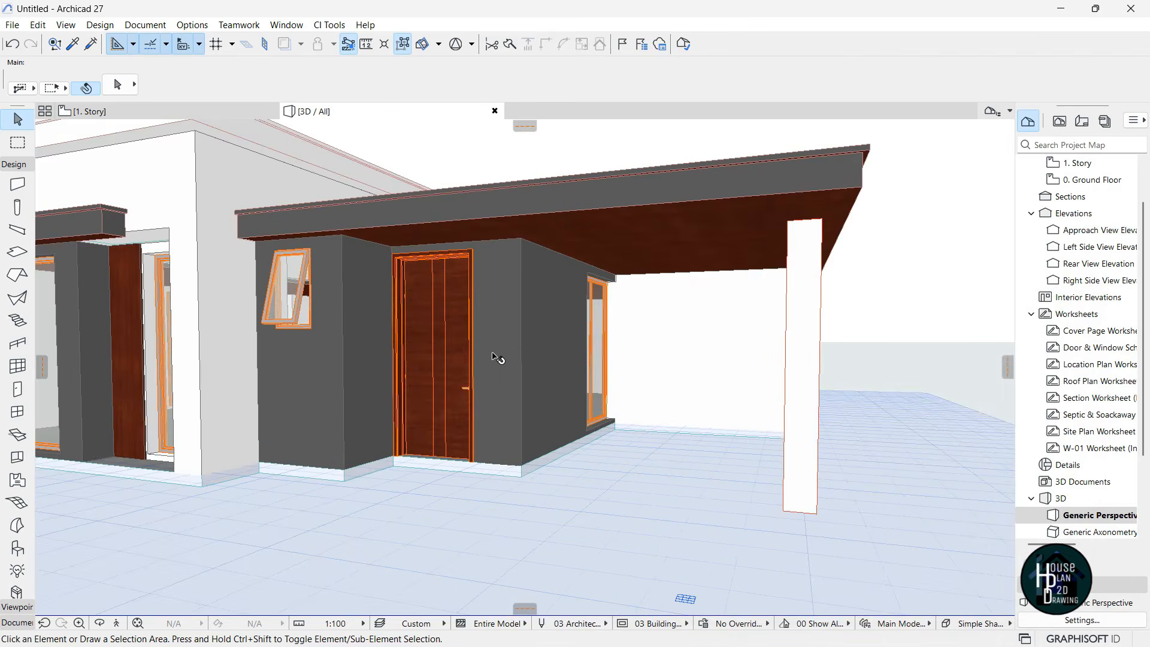
Examine the entrance door walls and carport column on the 0. Ground Floor plan, and return to the 3D view
click(90, 111)
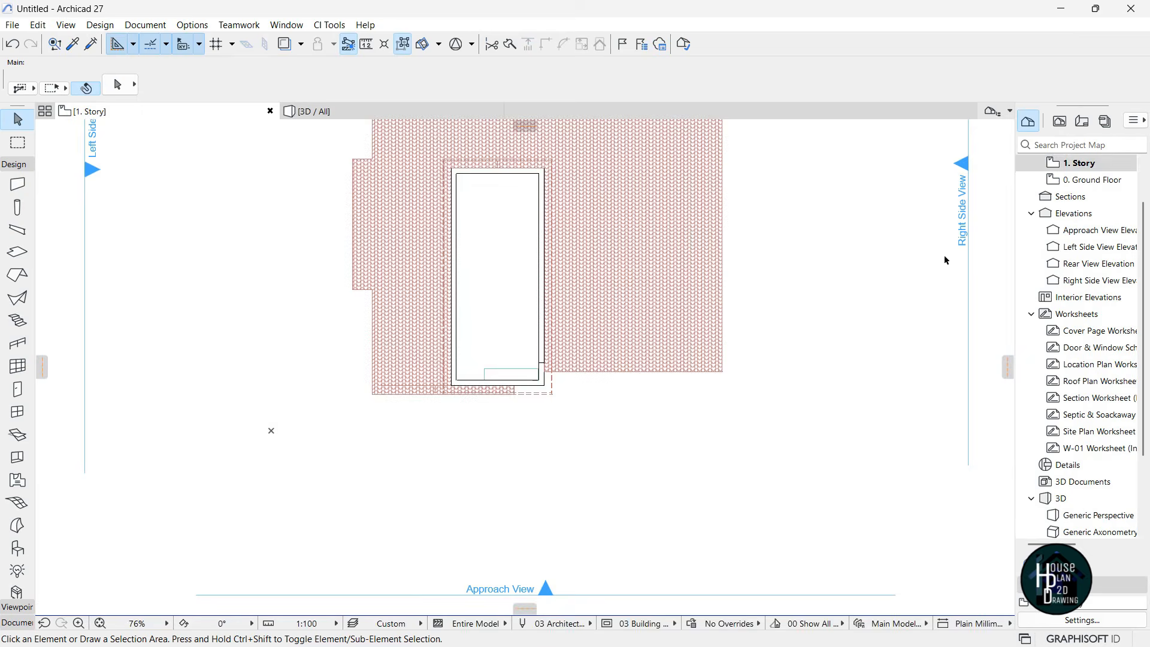
double_click(1073, 180)
scroll(551, 371, up, 5)
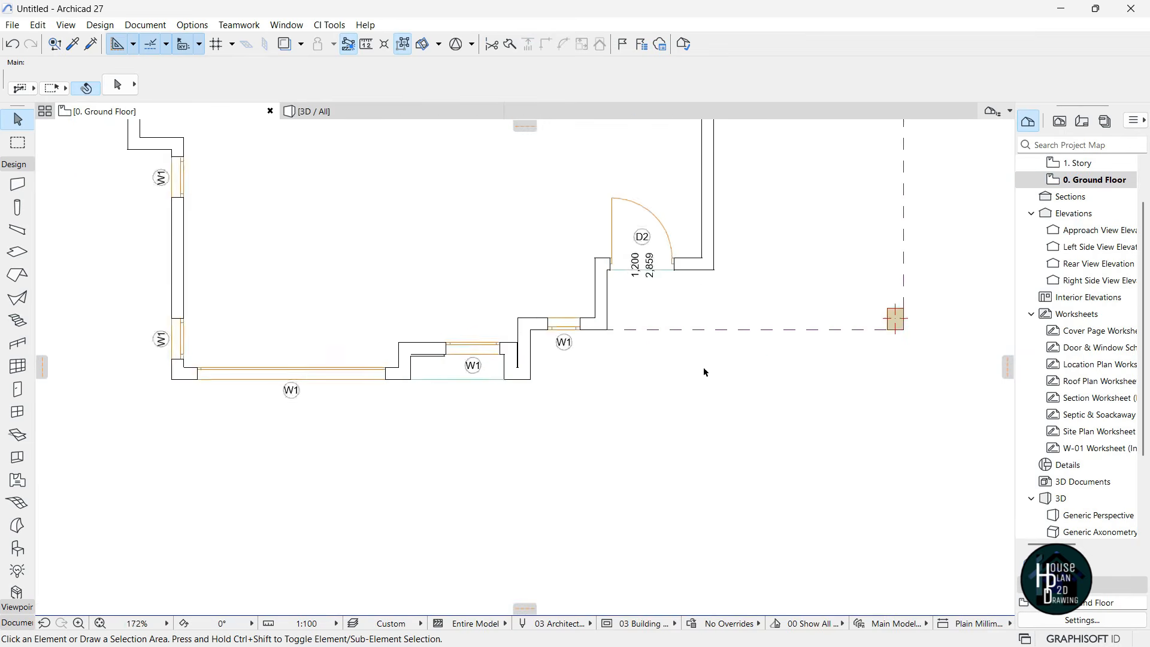
scroll(635, 257, down, 2)
scroll(605, 251, up, 4)
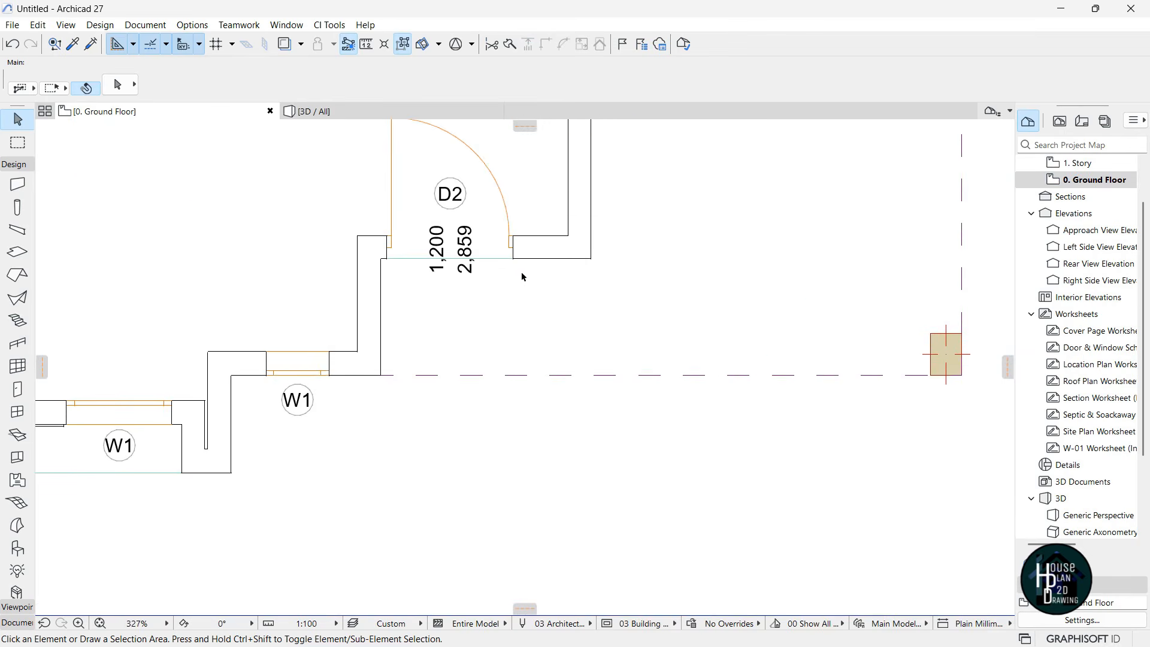
click(324, 111)
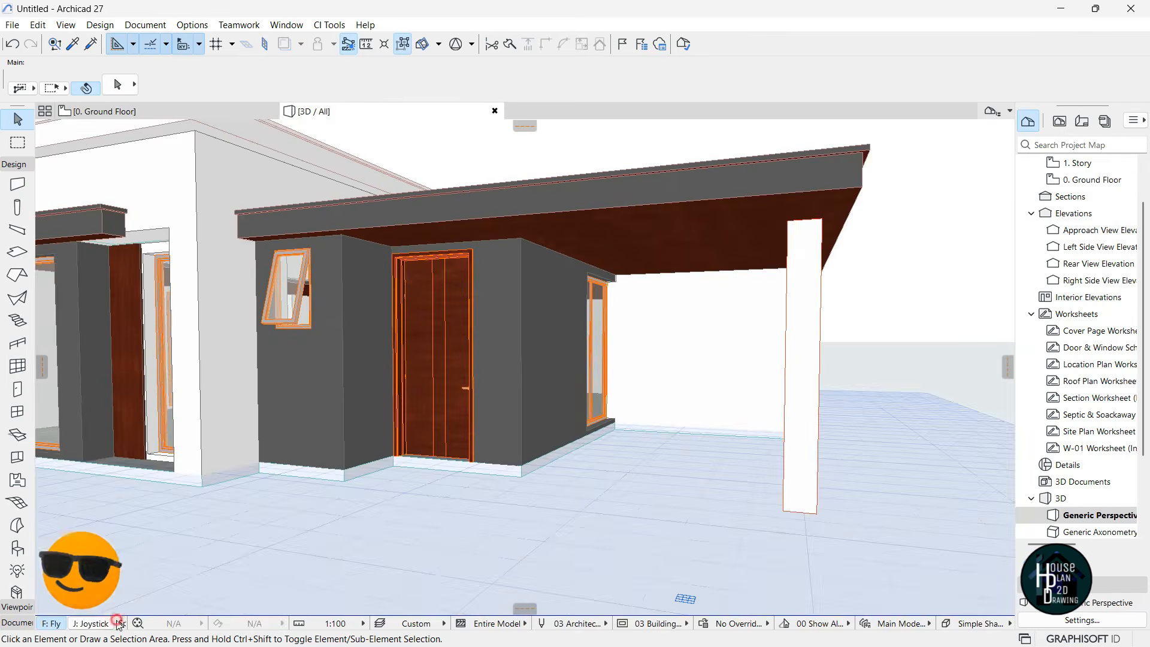
Open the default object settings and choose the Text 3D 27 library part
click(117, 623)
key(Up)
key(Down)
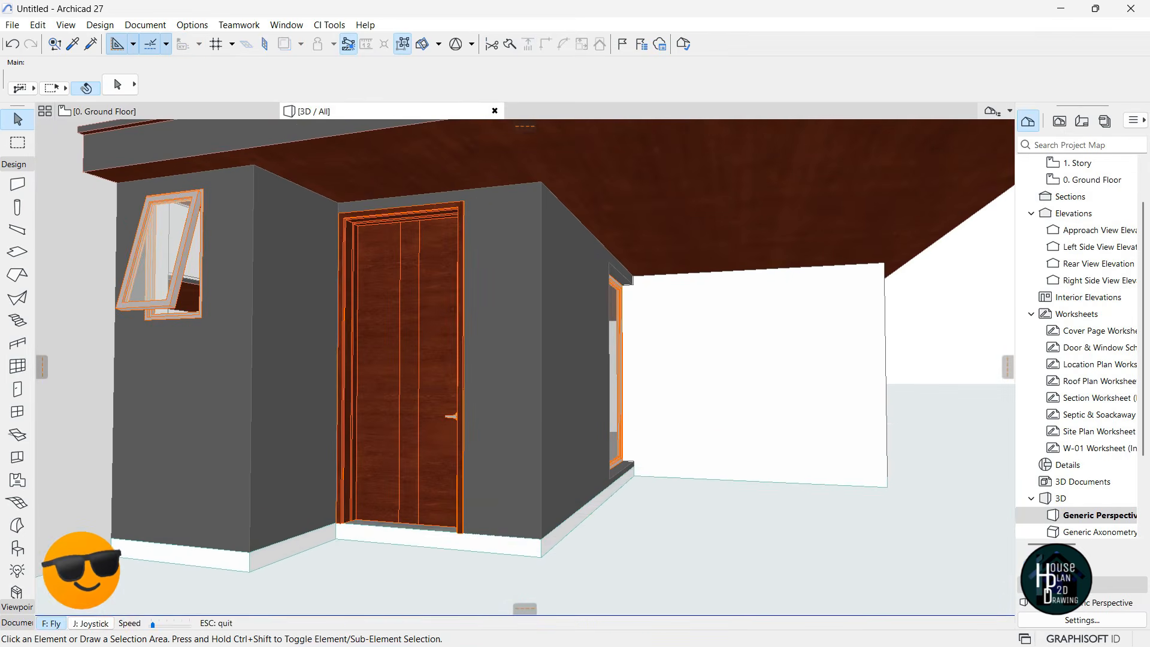
key(Escape)
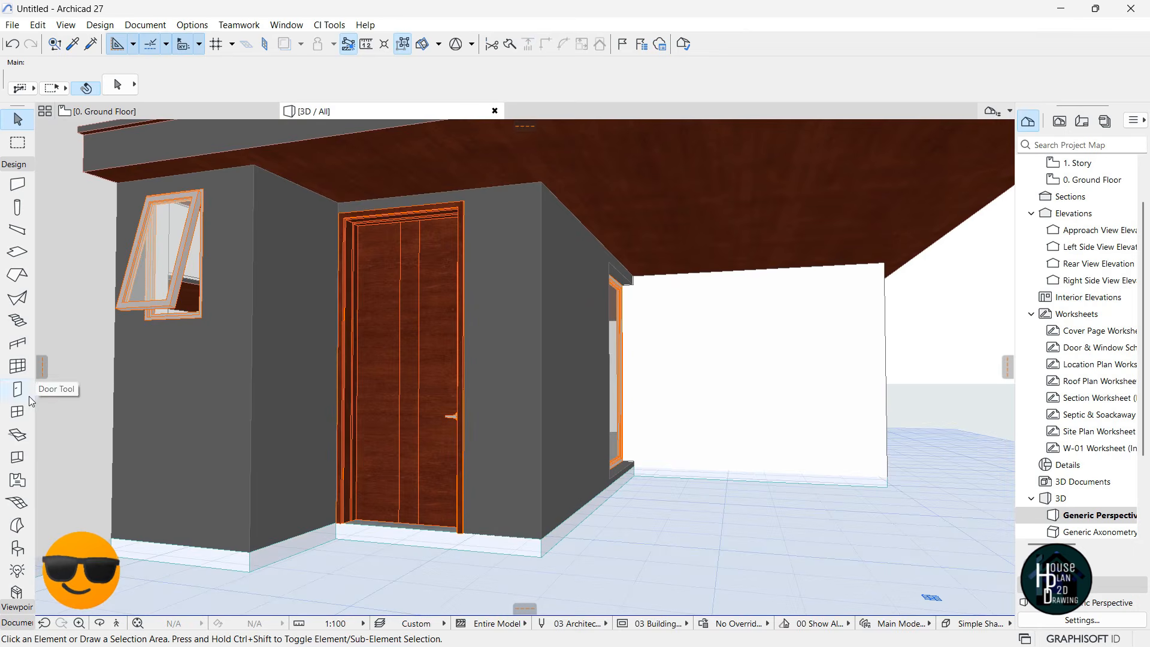
scroll(17, 514, down, 2)
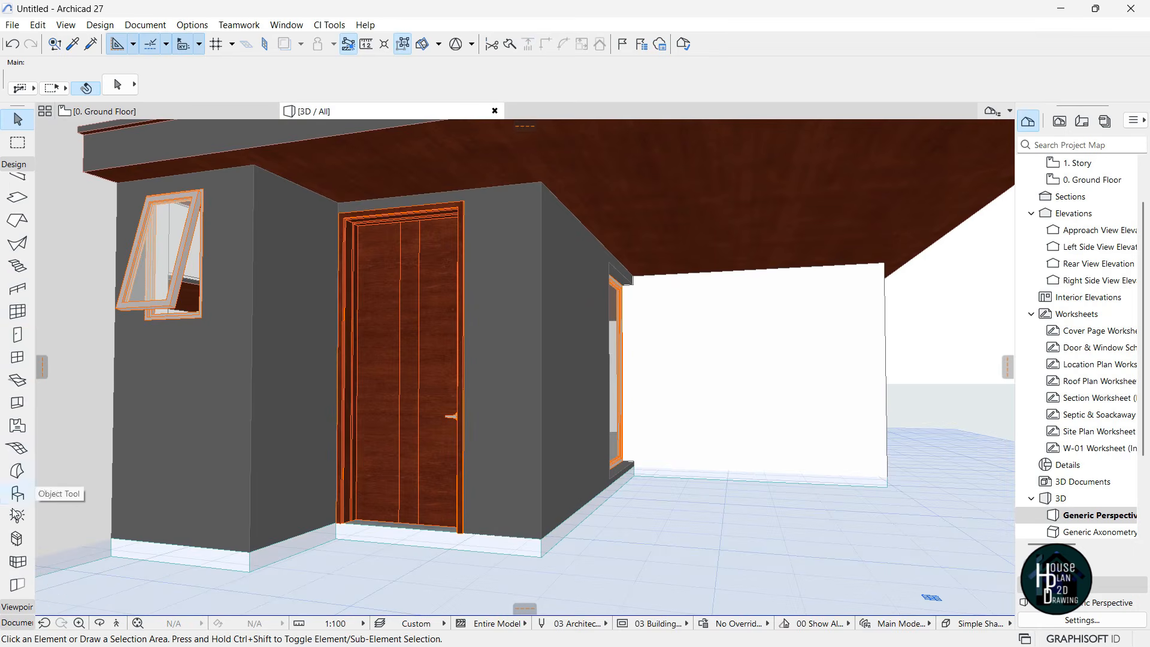
double_click(17, 495)
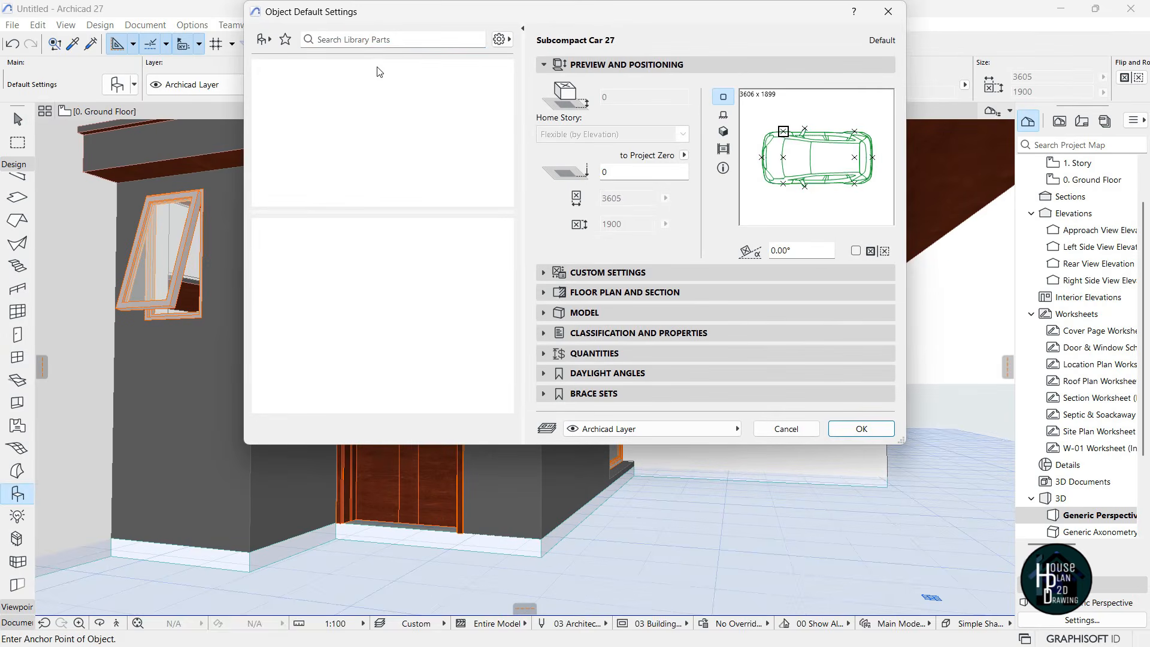
text(texy)
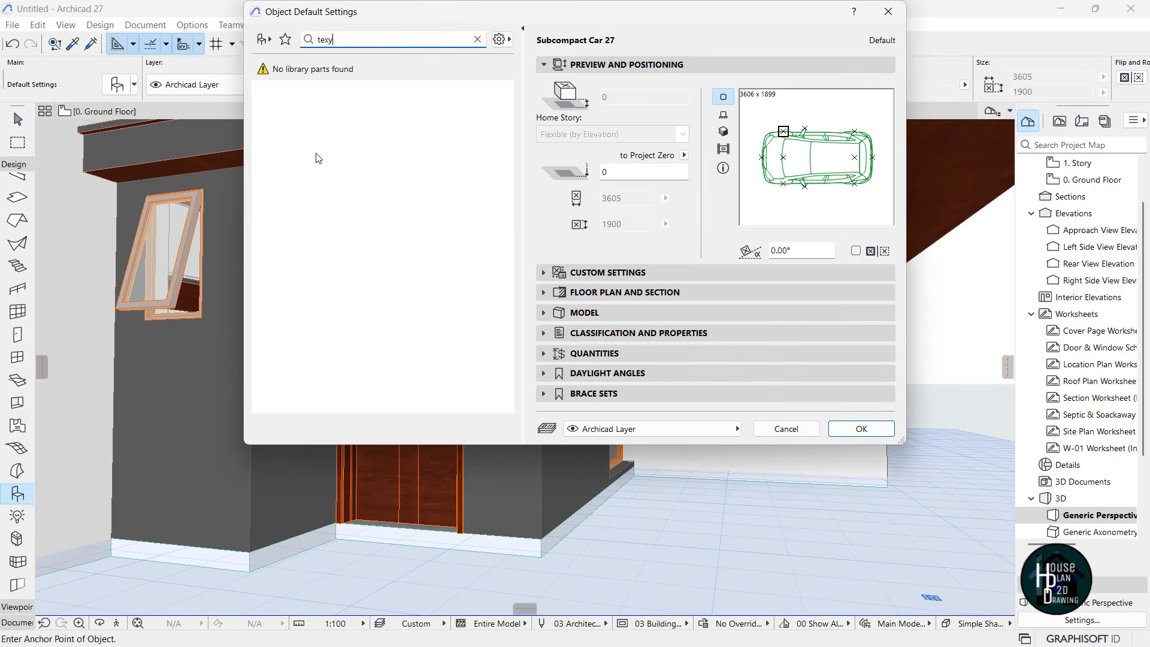
key(BackSpace)
click(311, 135)
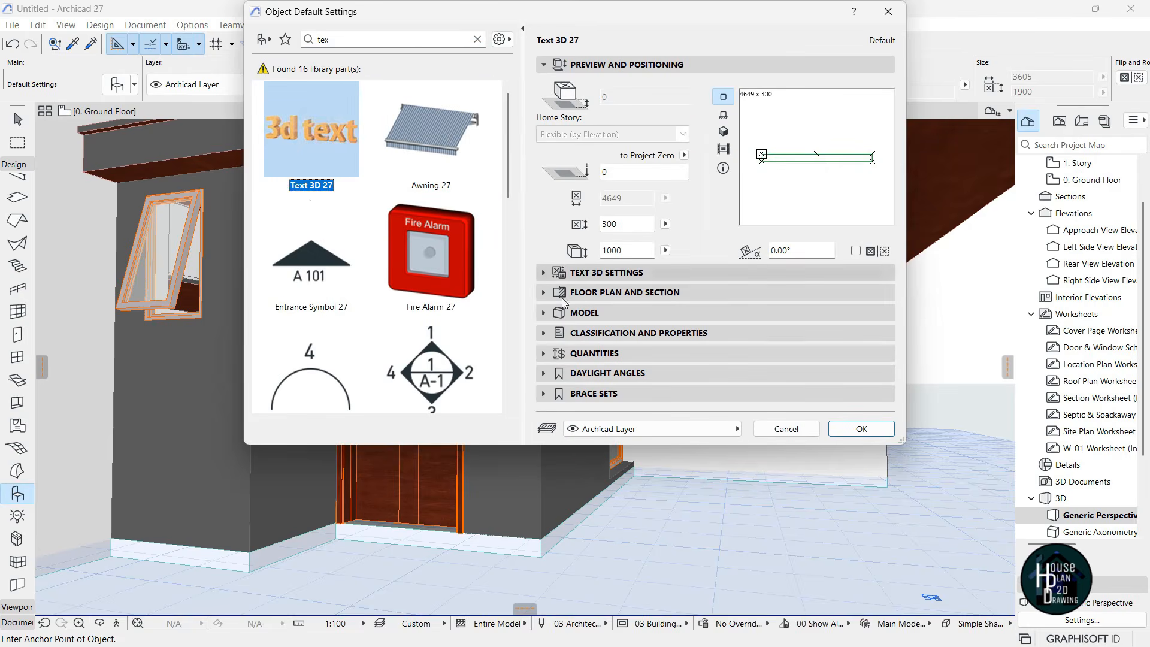
Override the 3D text's surfaces with Paint - Titanium White
click(597, 313)
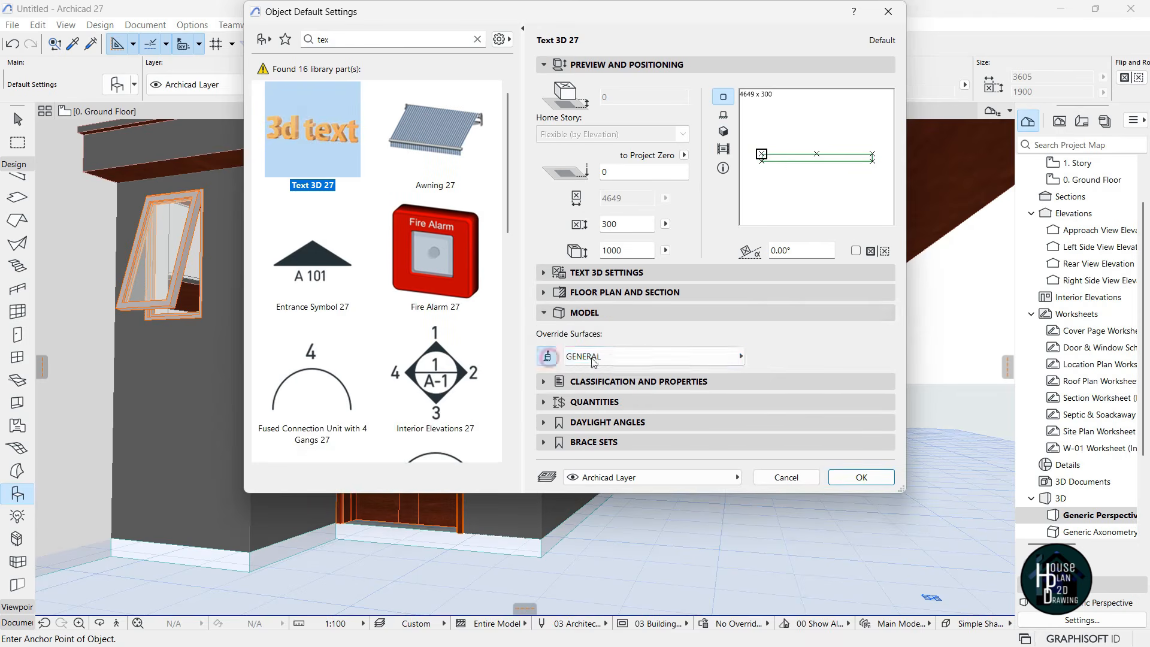
click(570, 358)
text(tit)
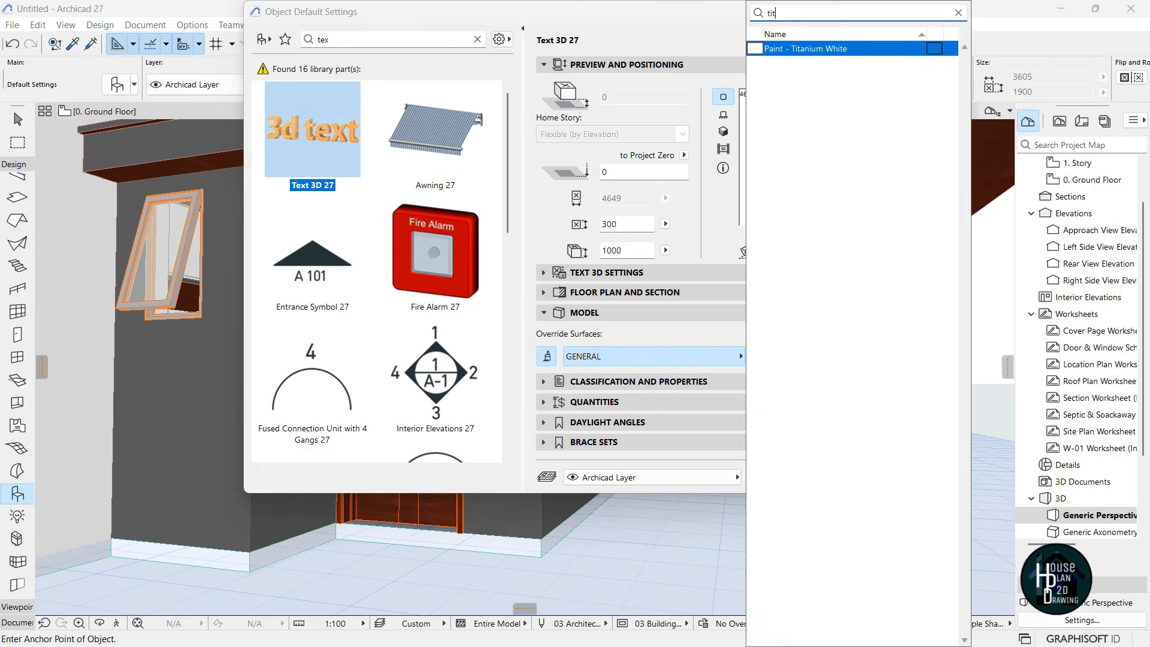
key(Return)
Set the 3D text content to 43 and place it on the dark wall beside the entrance door
click(606, 274)
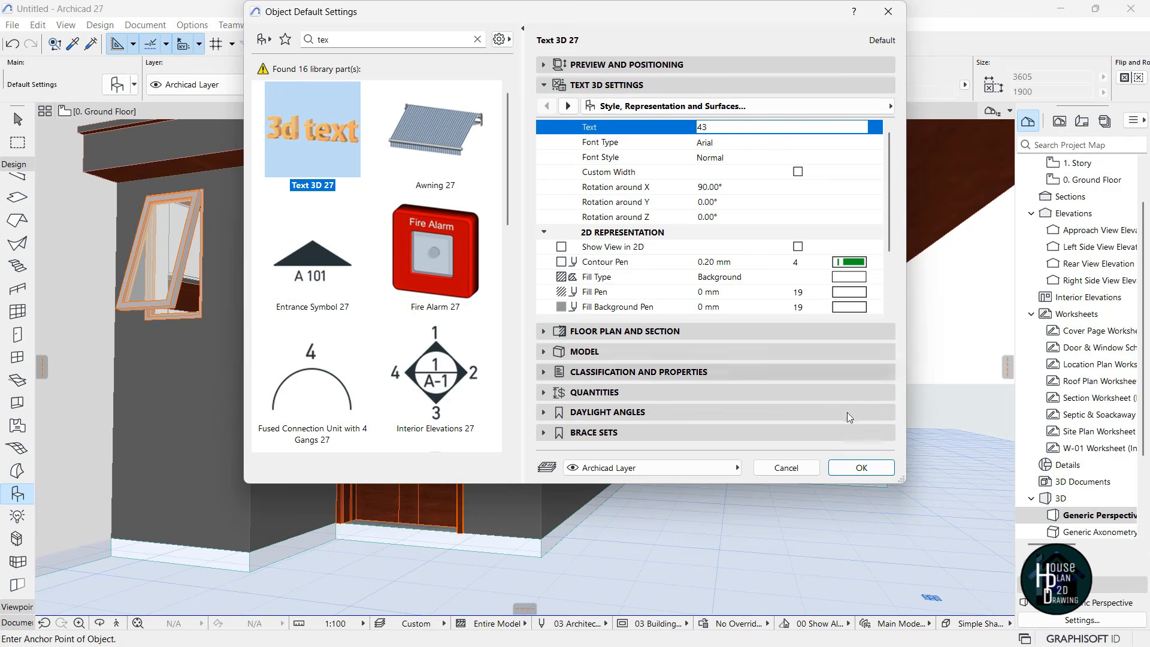
click(862, 467)
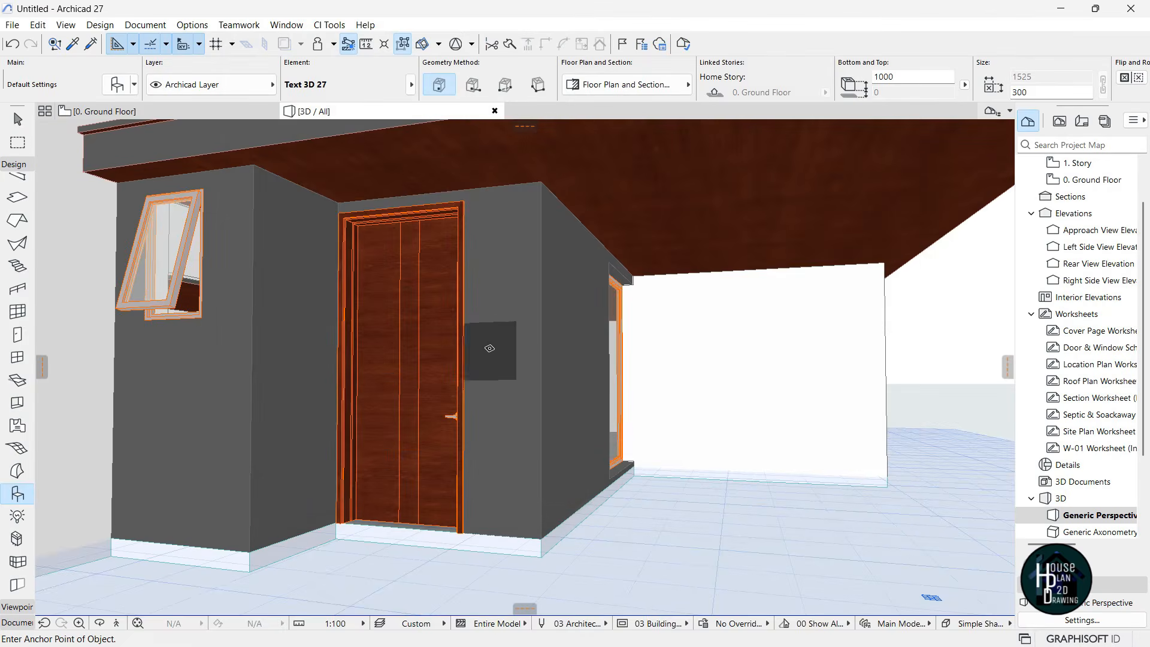
click(495, 343)
key(Escape)
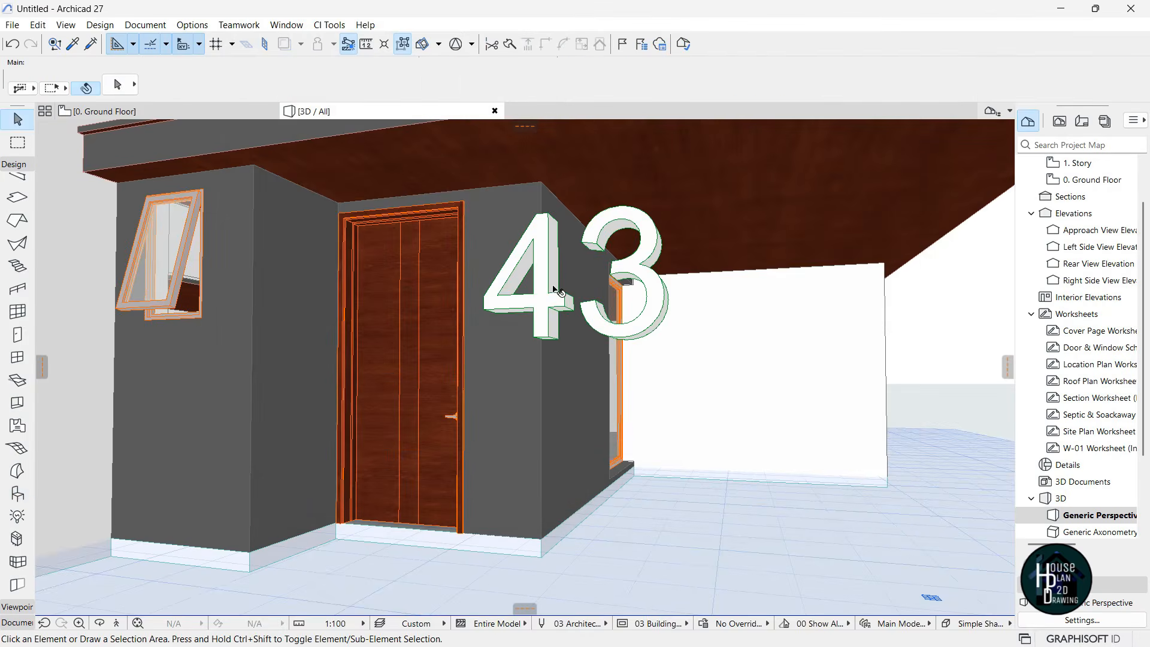
In the Ground Floor plan, stretch the depth of the 43 text to 45 mm against the wall face
click(181, 110)
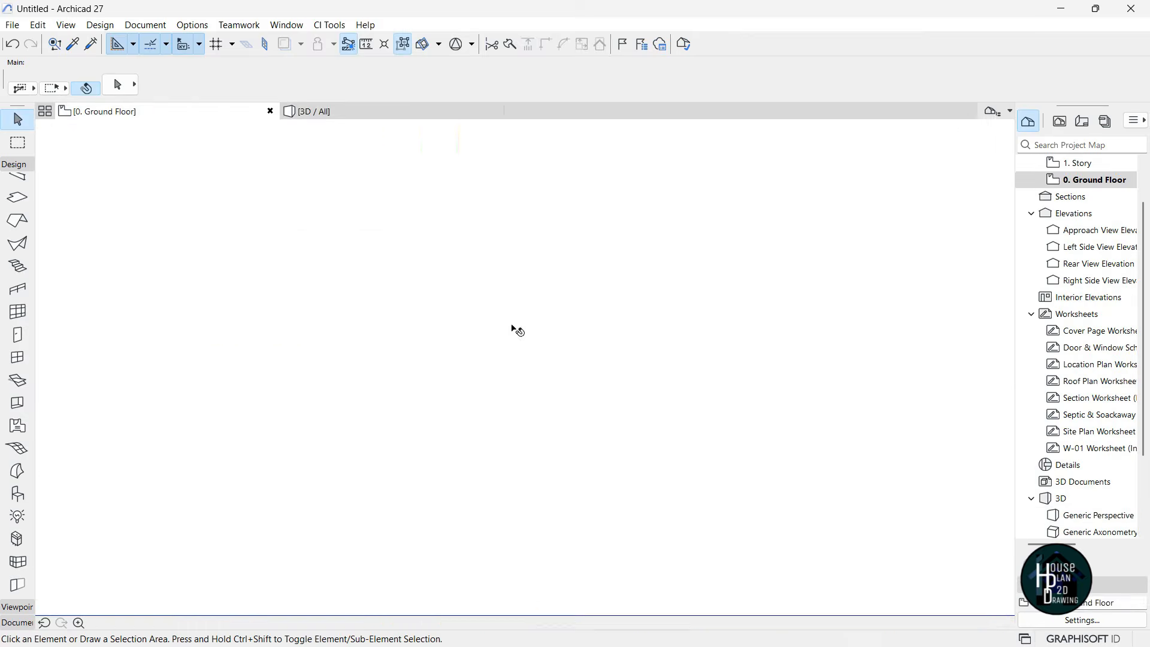
click(609, 303)
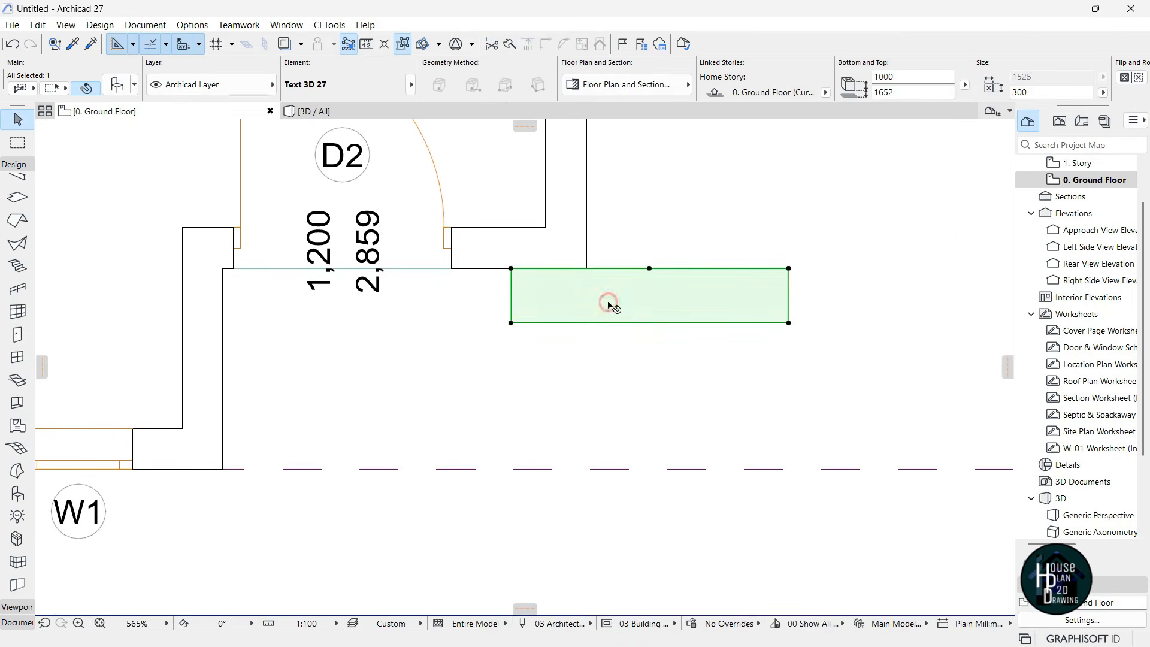
click(789, 323)
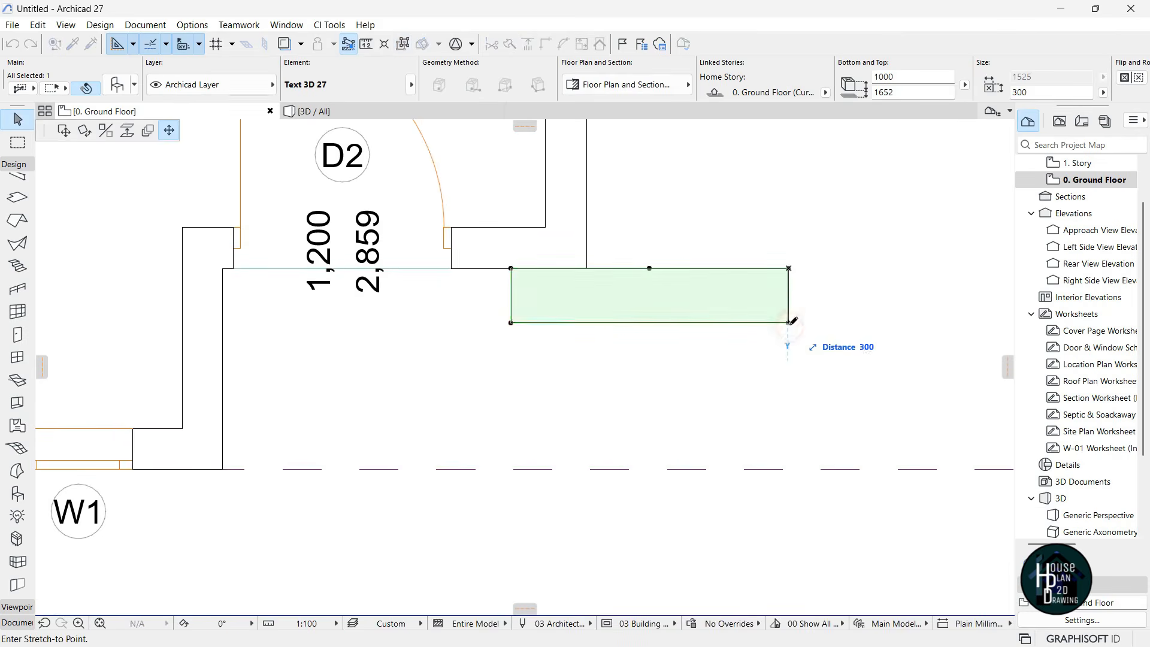
click(789, 271)
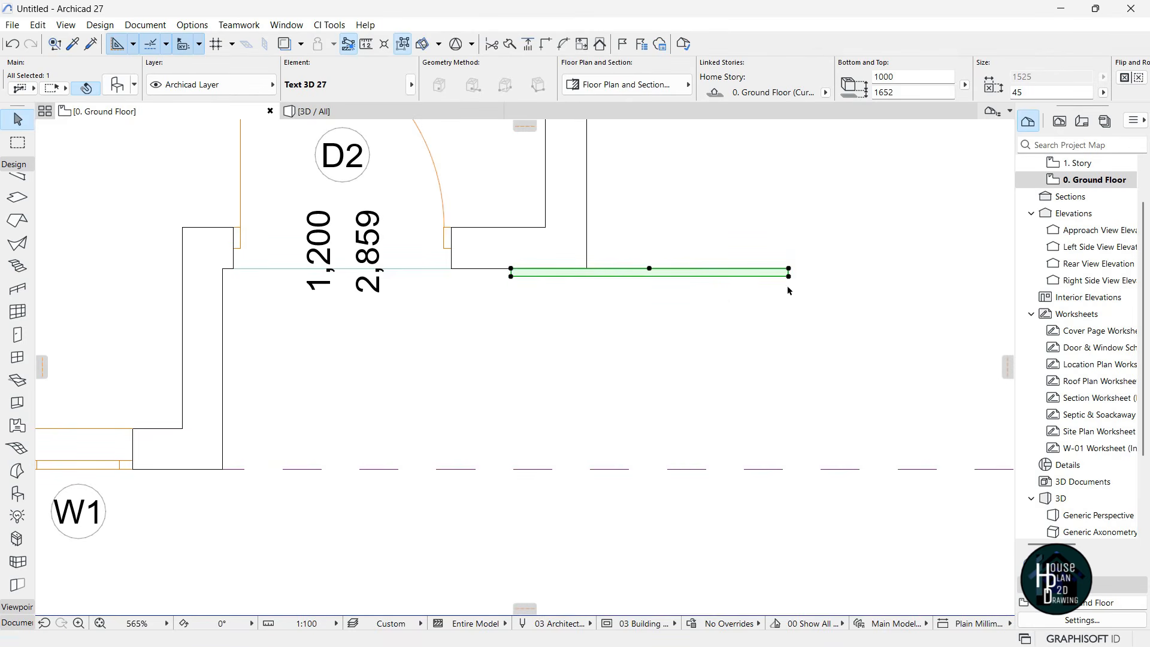
click(665, 289)
In the Approach View elevation, shrink the 43 text by its corner point to a height of 262 mm
double_click(1096, 230)
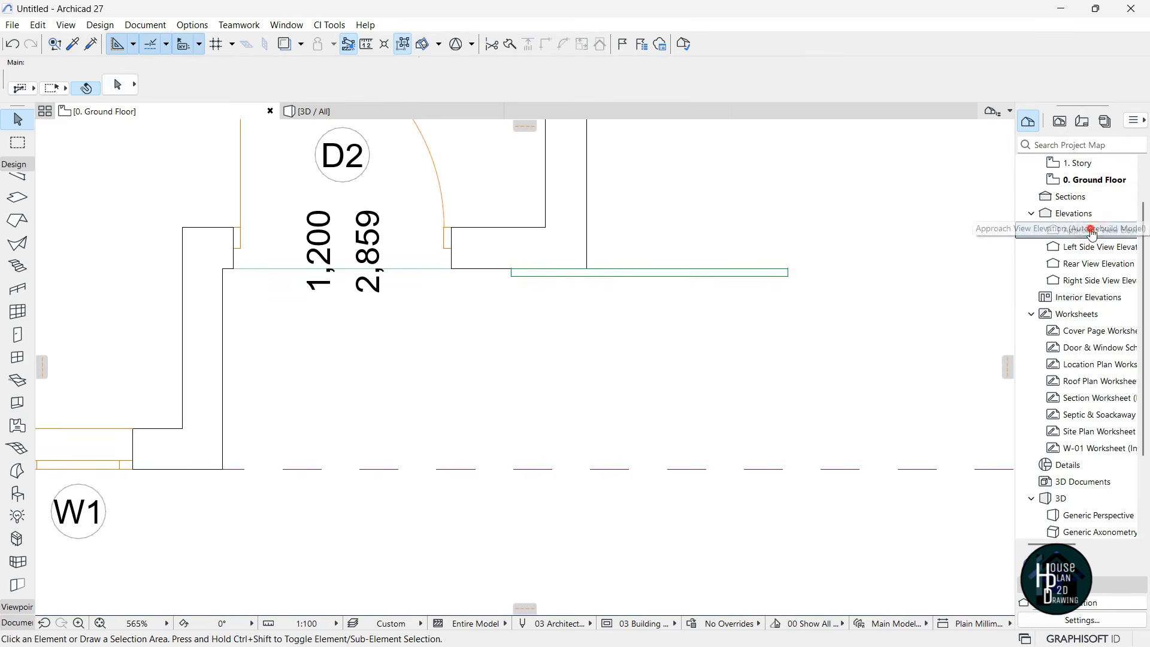
scroll(586, 344, up, 5)
click(586, 343)
scroll(599, 324, down, 2)
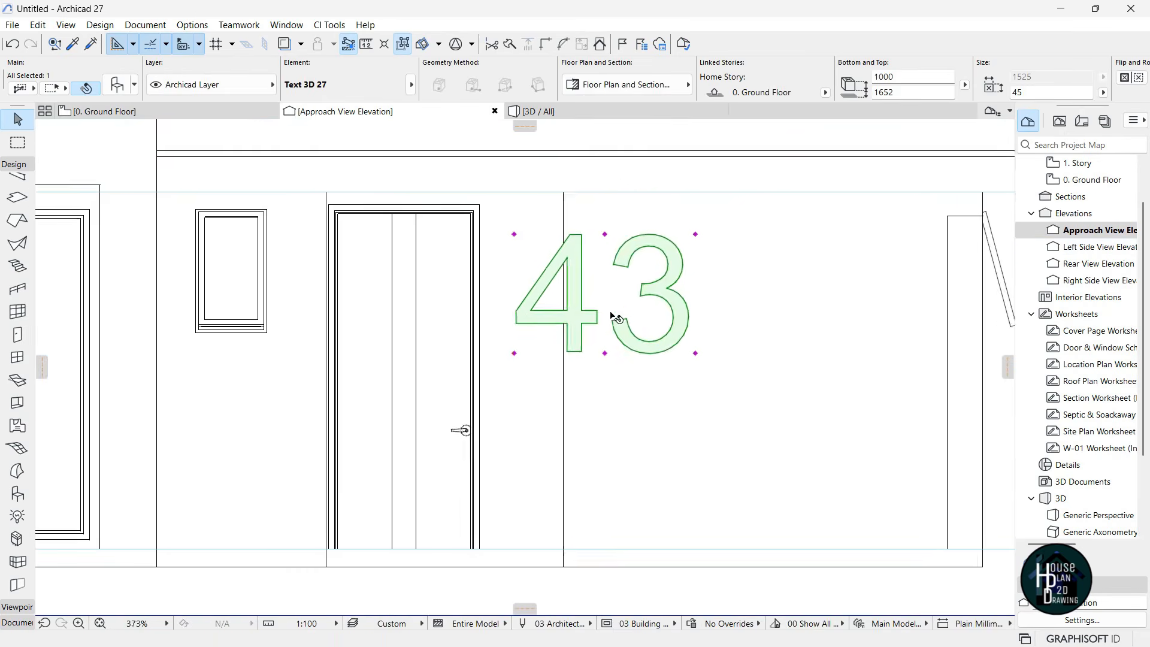
click(682, 245)
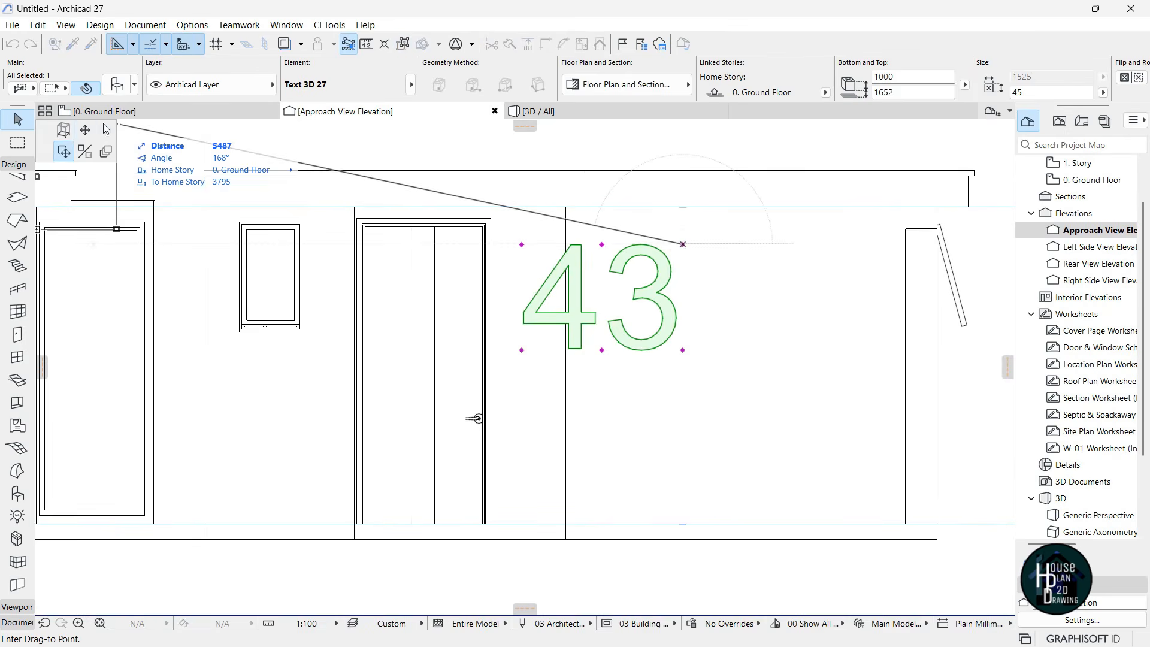
click(89, 135)
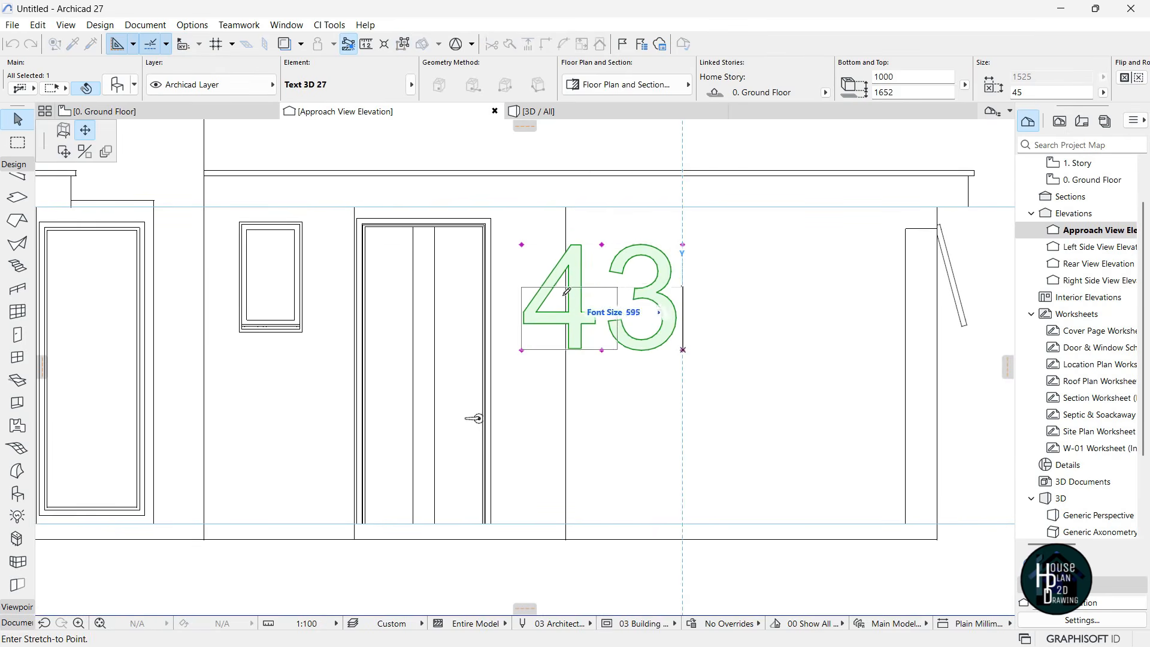
click(554, 322)
Move the 43 text down and towards the door, placing its base at 1109 mm between the door frame and wall corner
scroll(545, 336, up, 5)
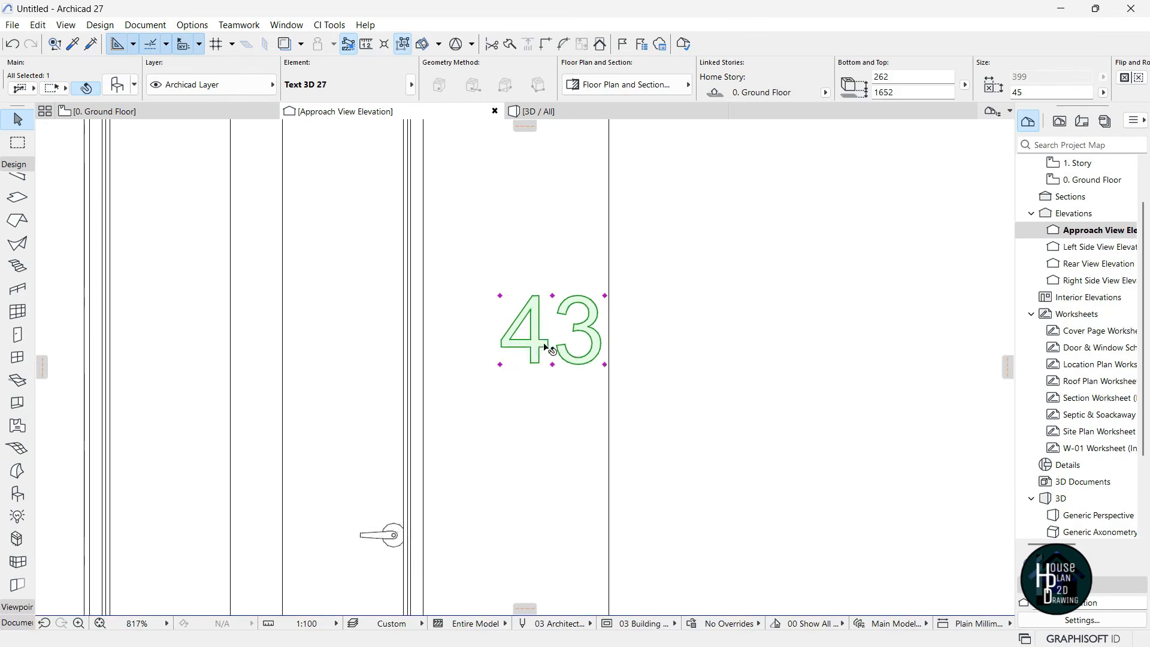
key(ctrl+d)
click(531, 346)
scroll(519, 365, down, 4)
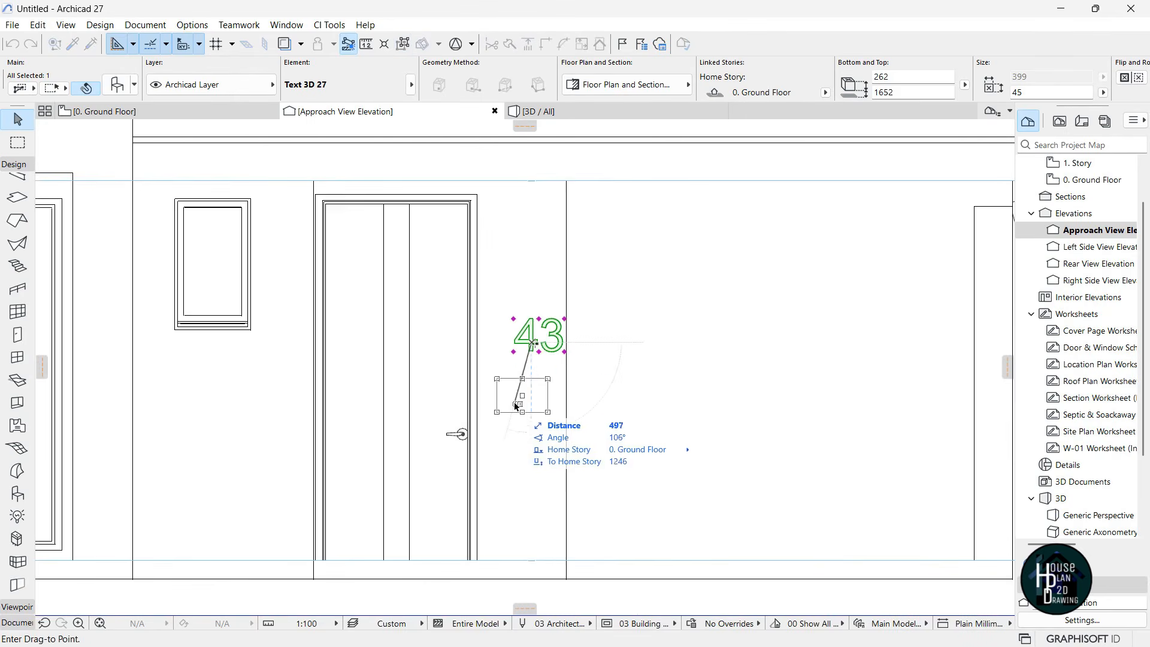
click(516, 413)
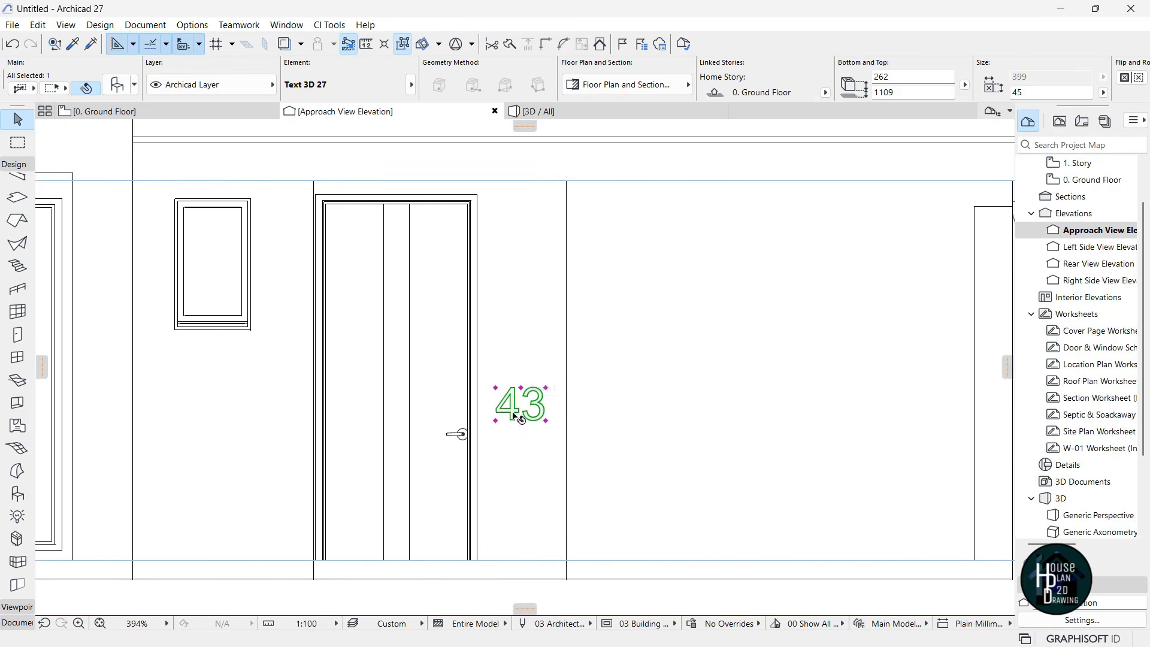
click(534, 442)
scroll(585, 347, down, 5)
Check the house number in 3D and move the 43 text straight up in the Approach View elevation, above the door handle
click(538, 111)
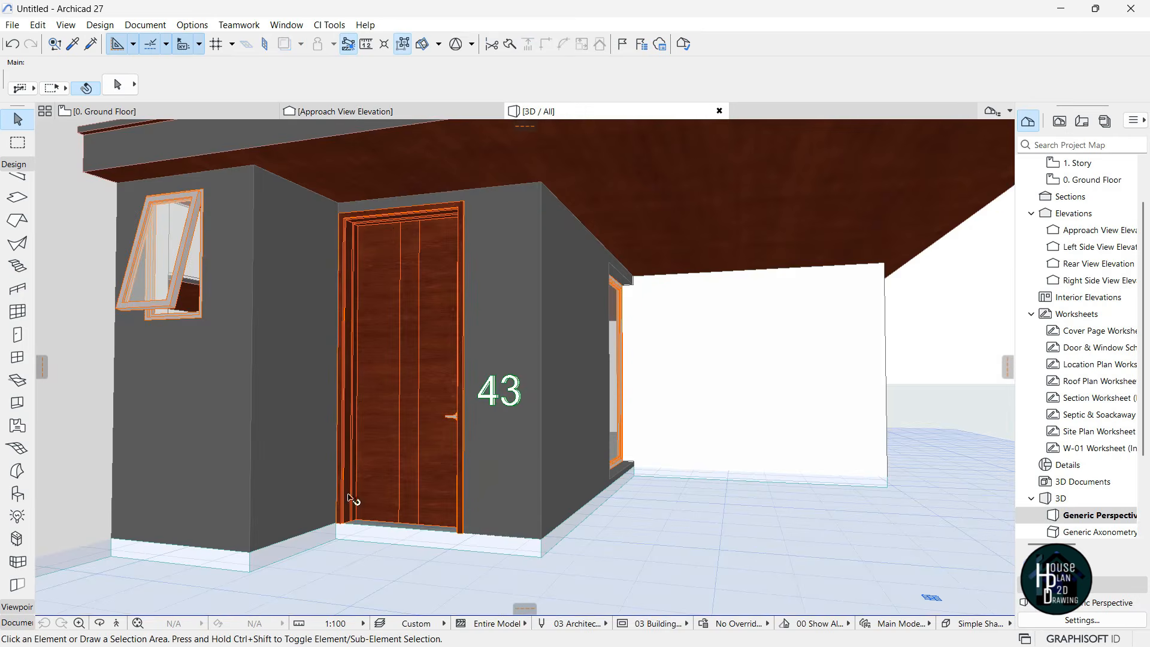
click(116, 623)
key(Down)
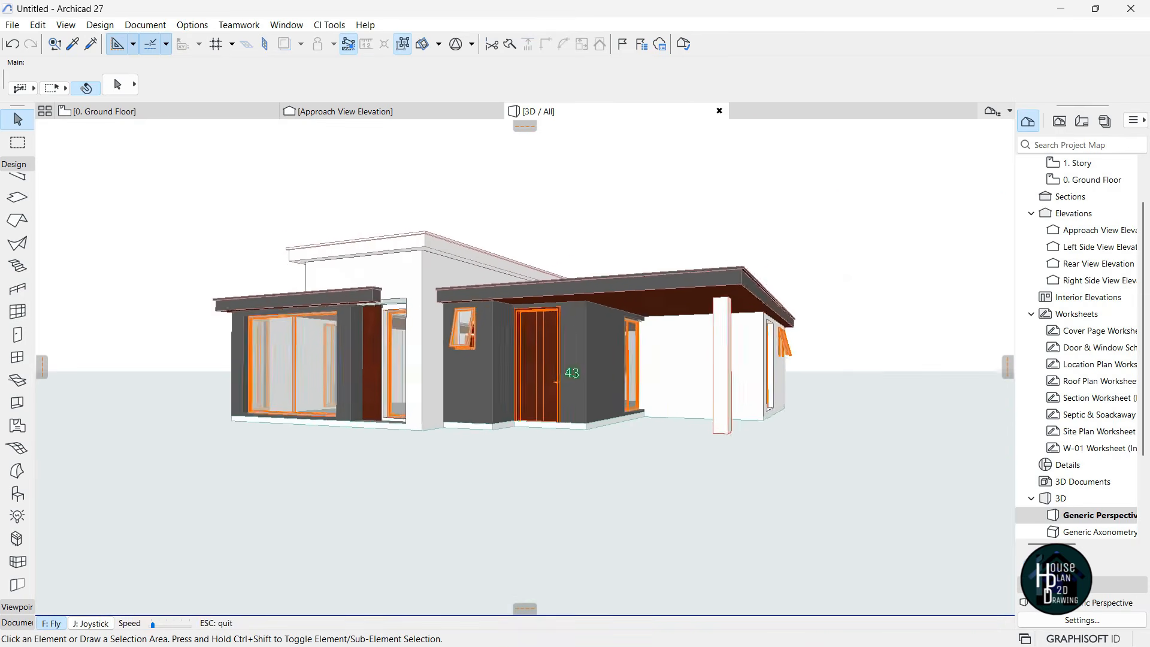
key(Up)
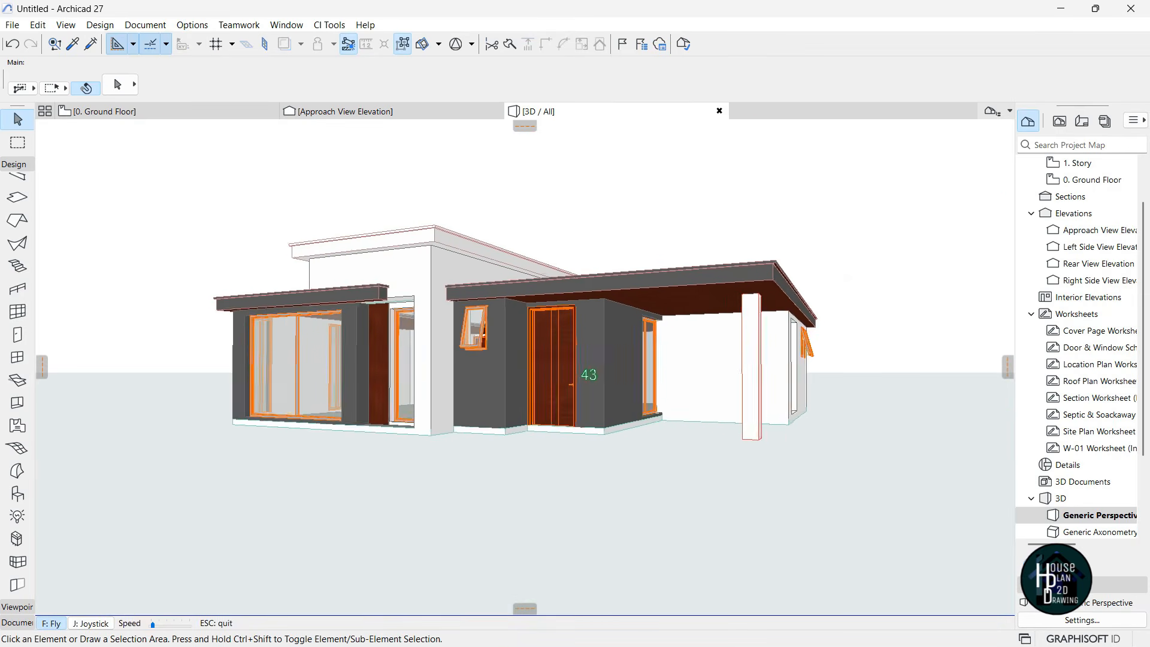
key(Escape)
click(359, 112)
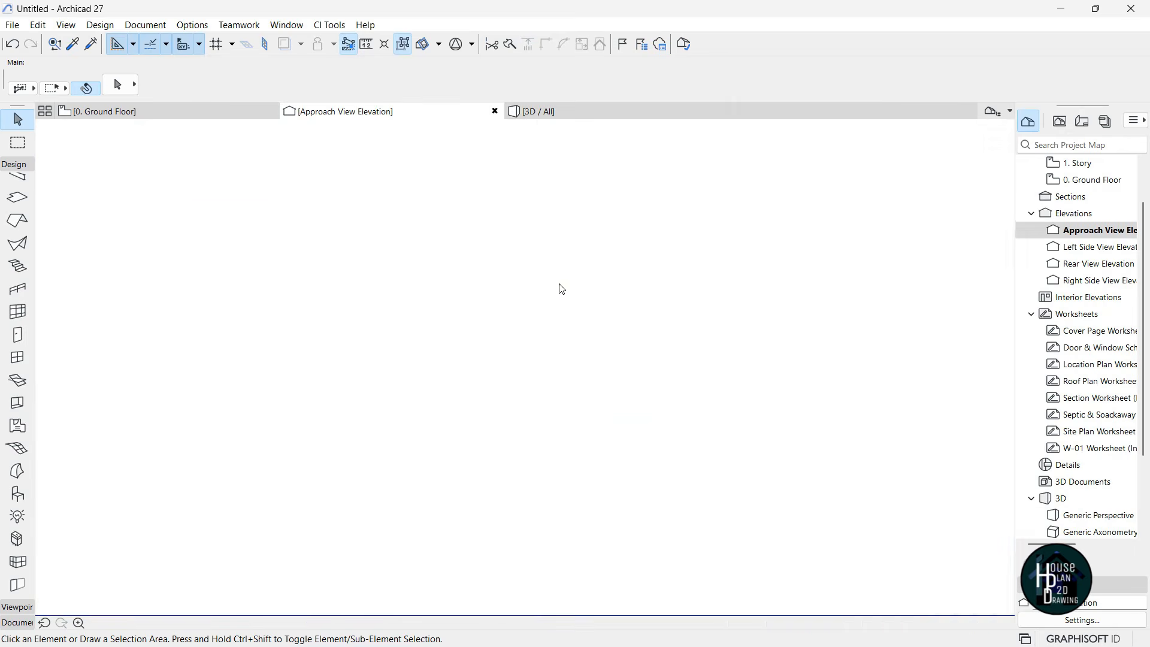
scroll(533, 374, up, 10)
click(591, 415)
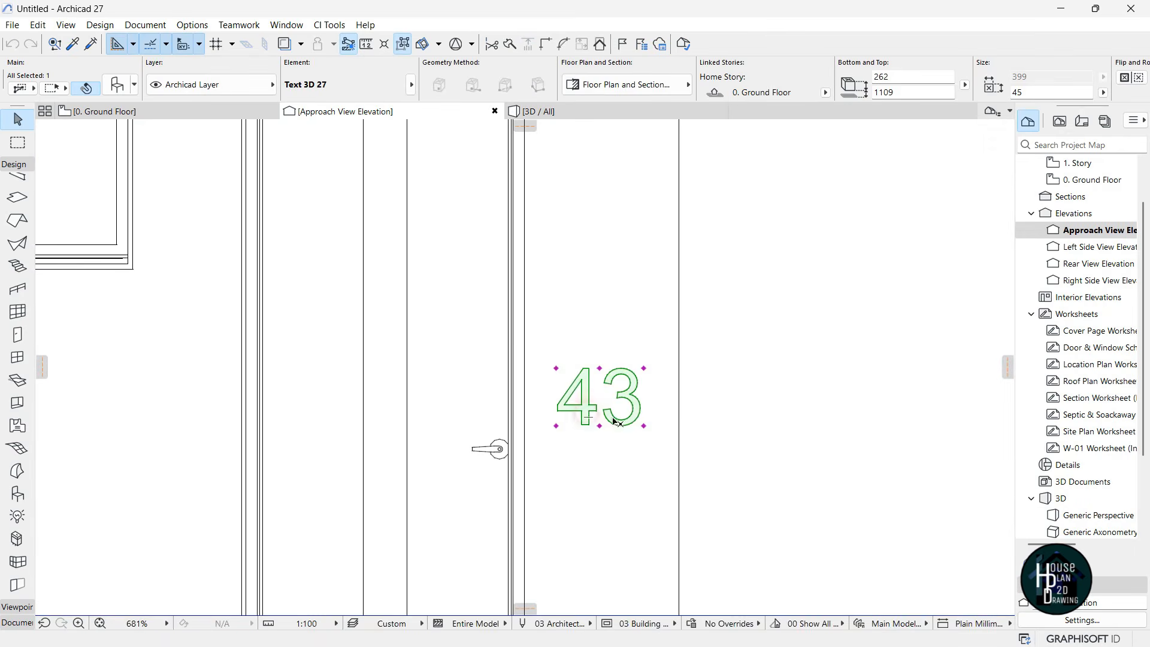
key(ctrl+d)
click(707, 440)
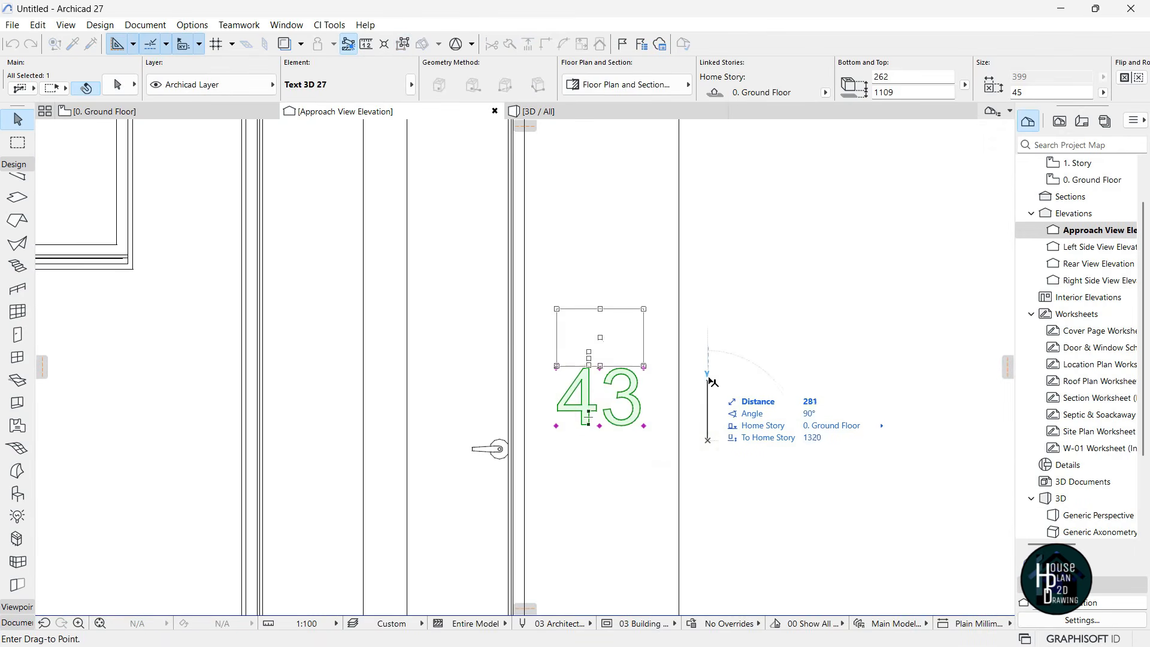
click(712, 370)
key(Escape)
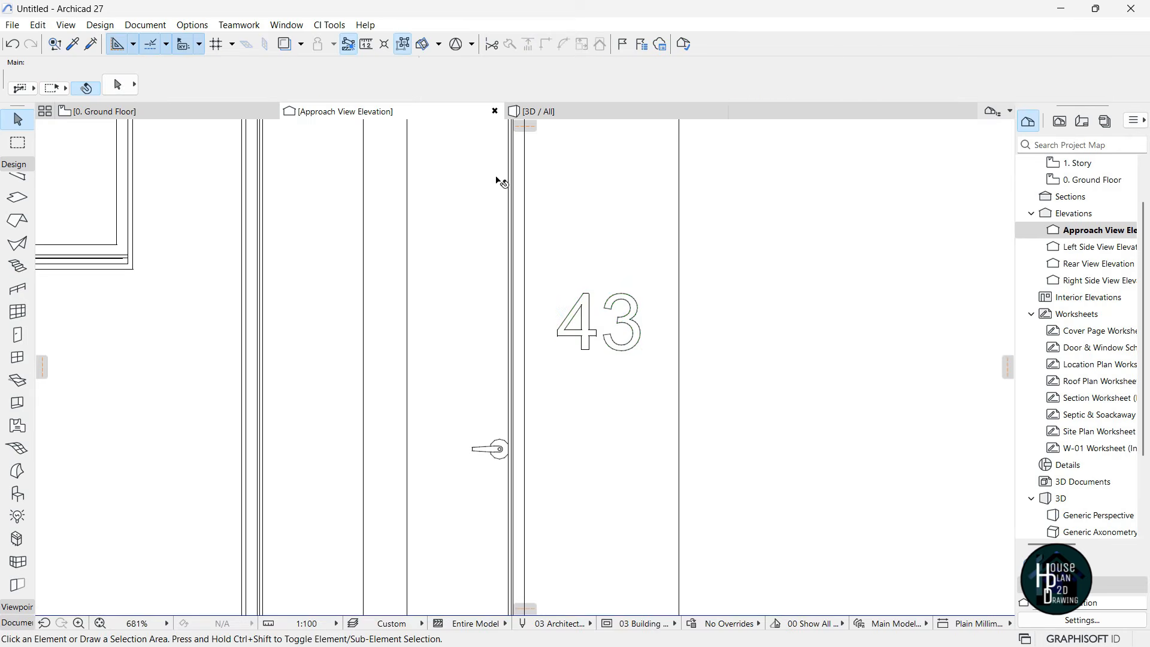
Examine the house number's position on the front facade from several viewpoints in the 3D view
click(595, 111)
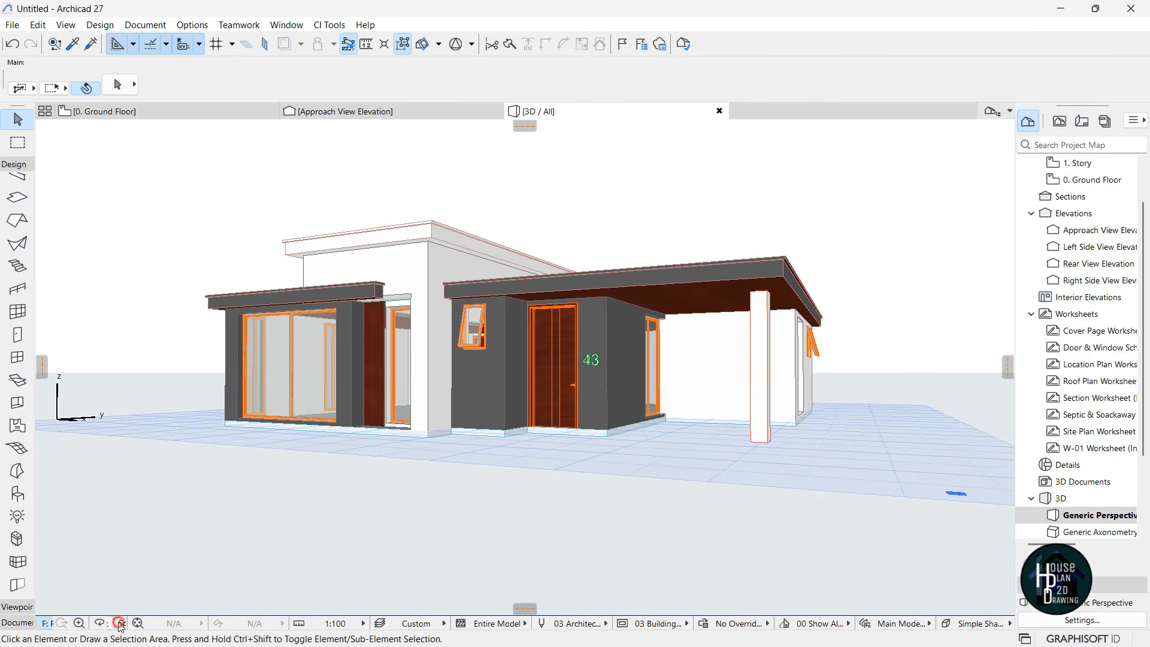
click(119, 625)
key(Up)
key(Down)
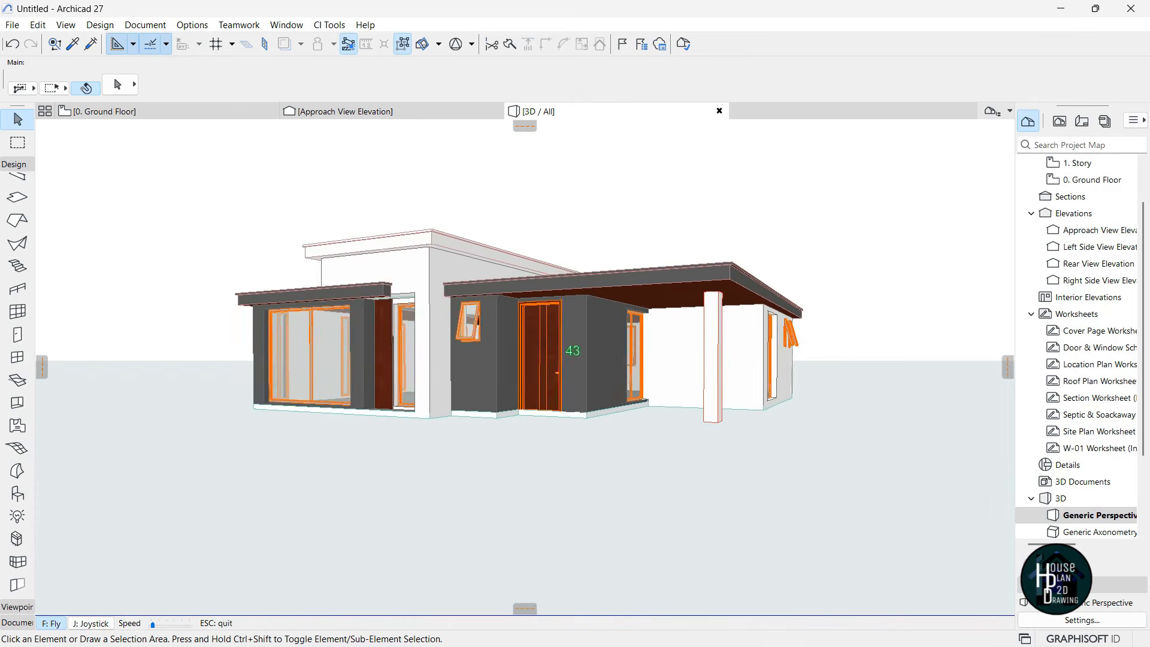
key(Down)
key(Left)
key(Up)
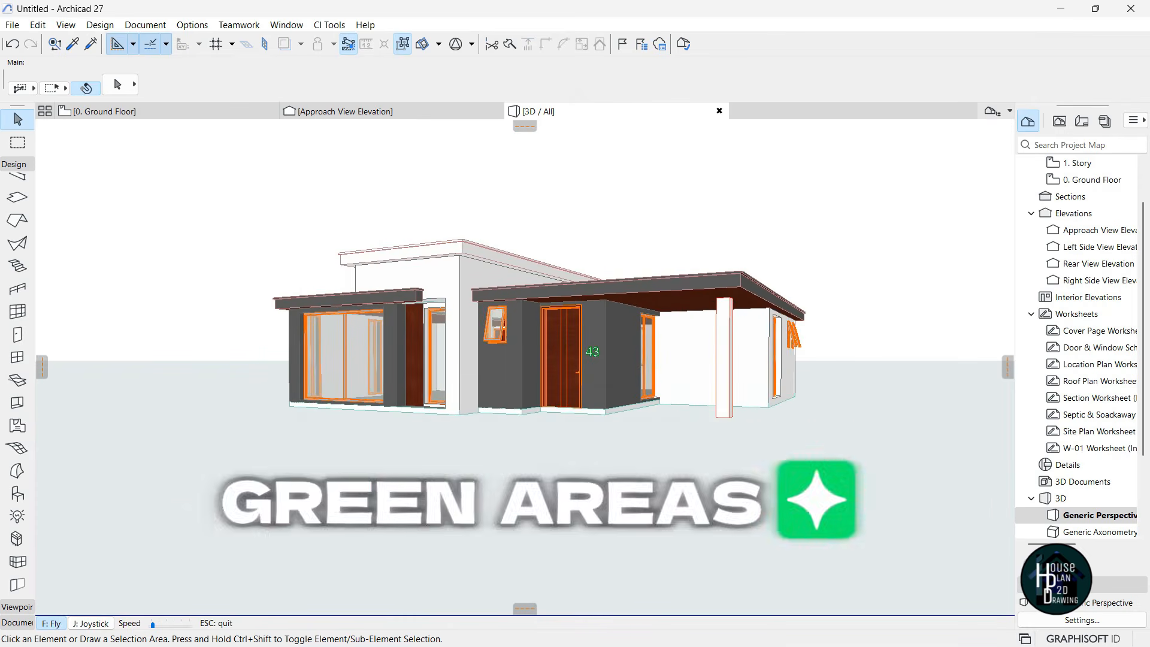
key(Escape)
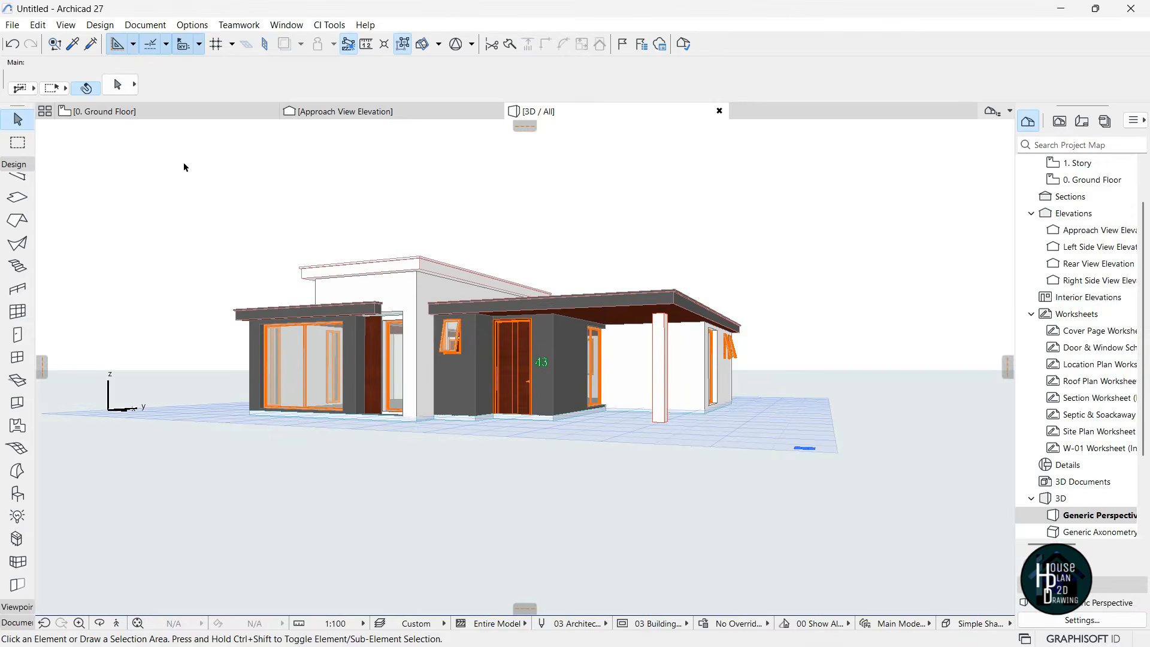
On the ground floor plan, draw a 150 mm thick rectangular slab at elevation -150 around the house, using an existing slab's settings
click(108, 111)
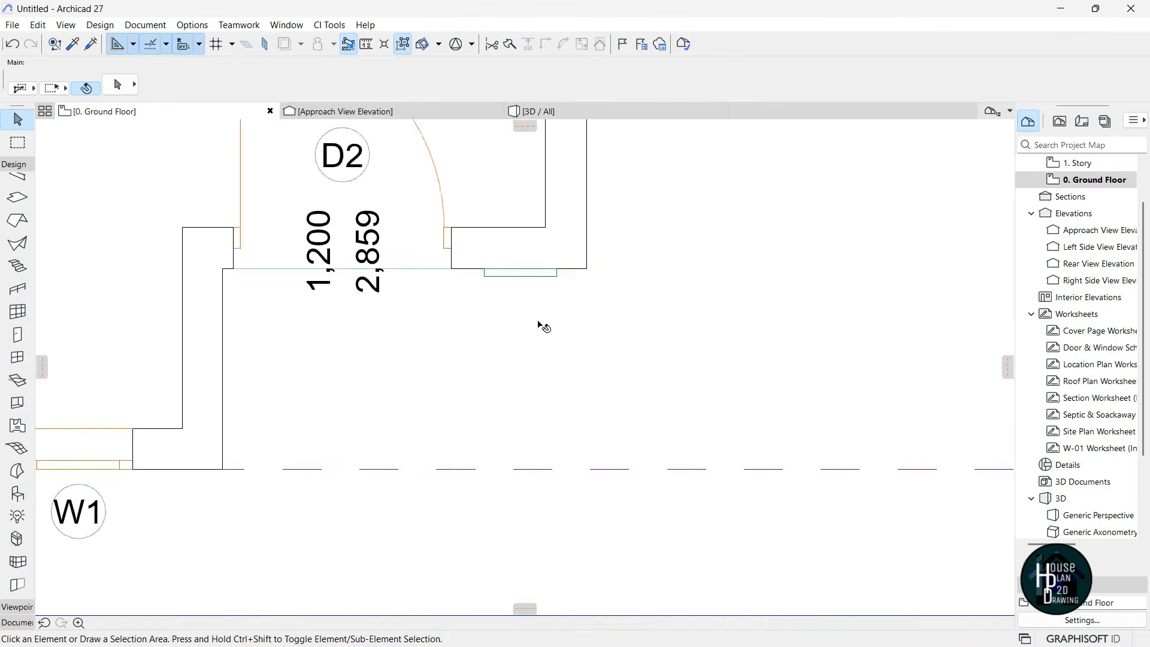
scroll(611, 340, down, 4)
scroll(611, 340, down, 6)
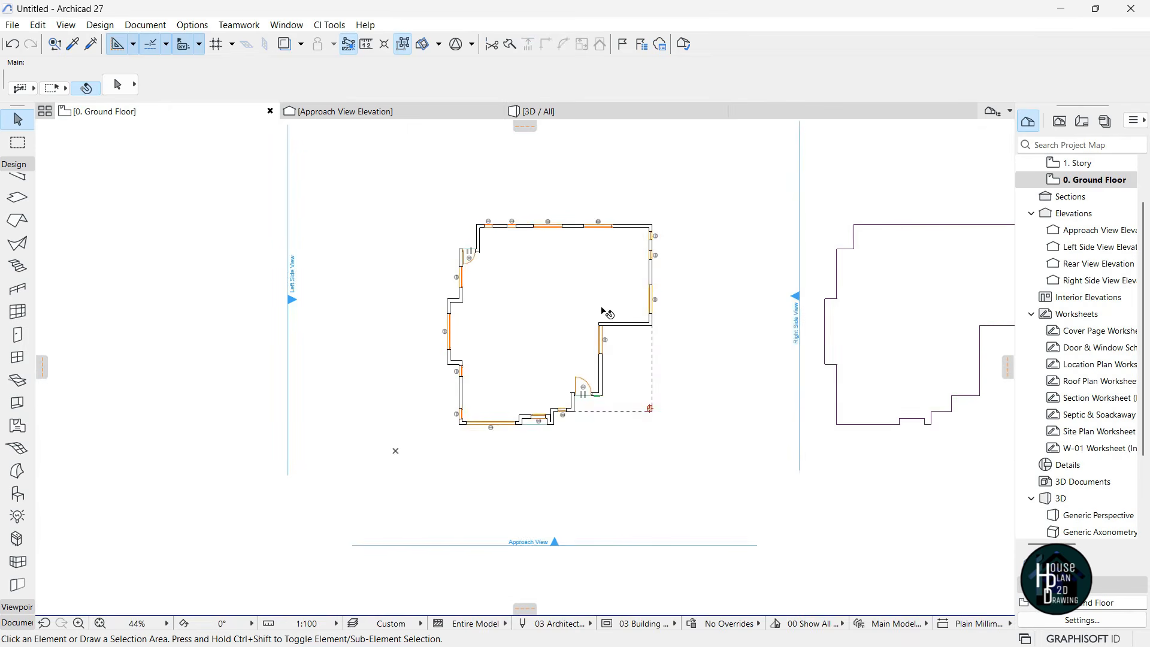
scroll(623, 324, up, 3)
key(alt)
alt+click(523, 239)
scroll(531, 317, down, 3)
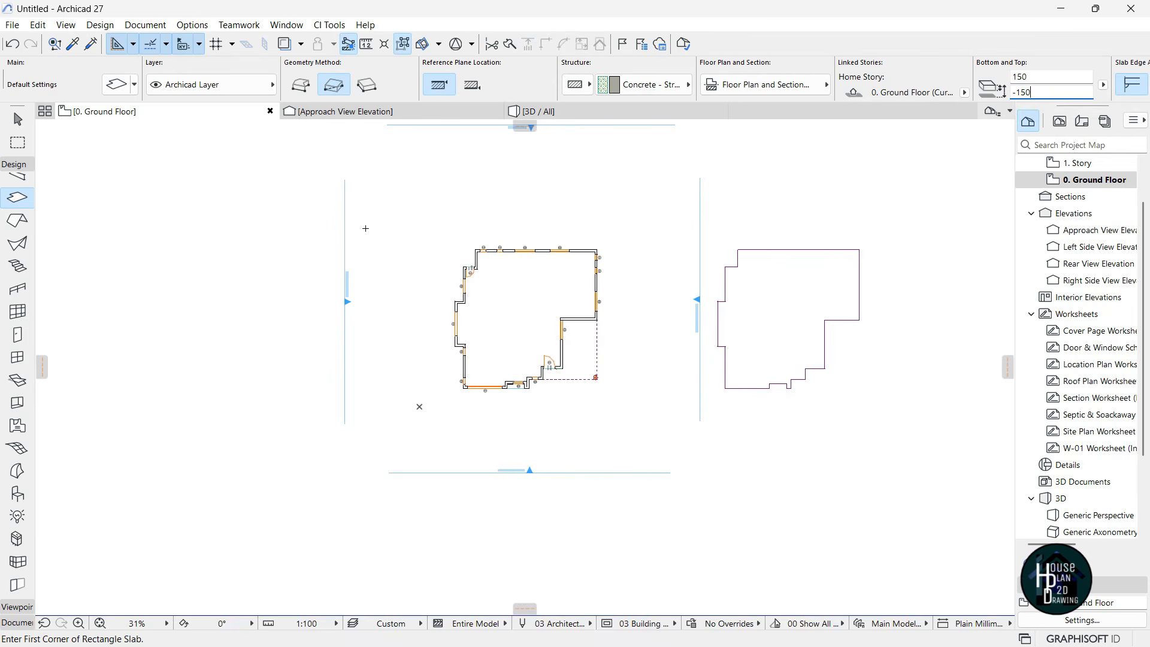
click(293, 197)
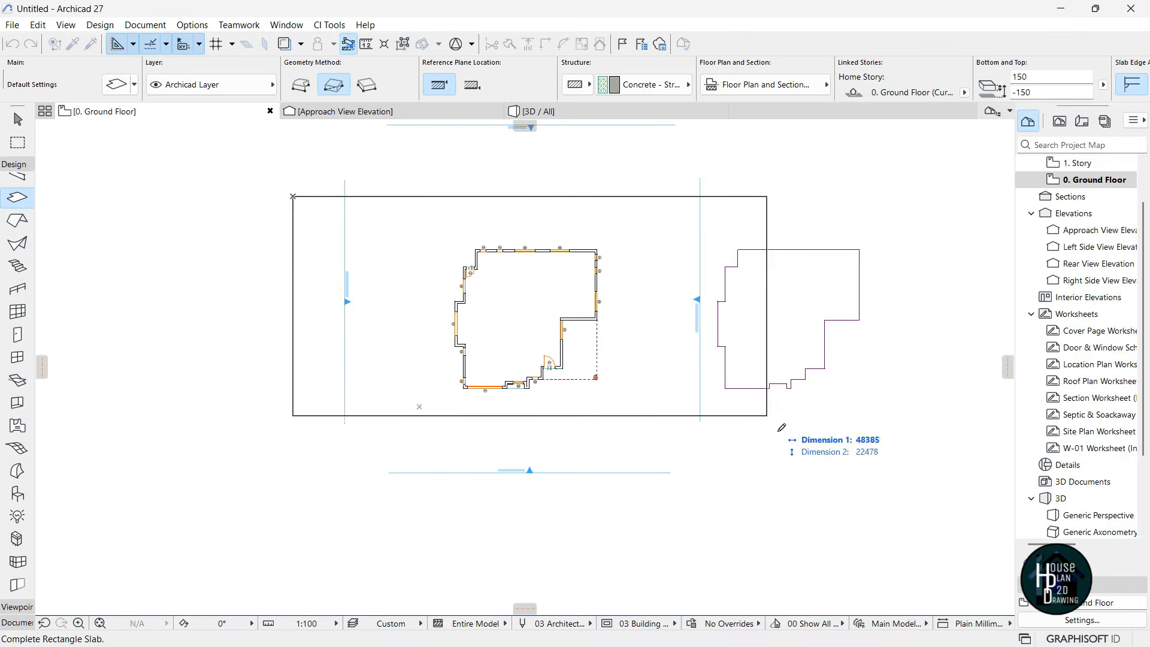
click(815, 460)
key(Escape)
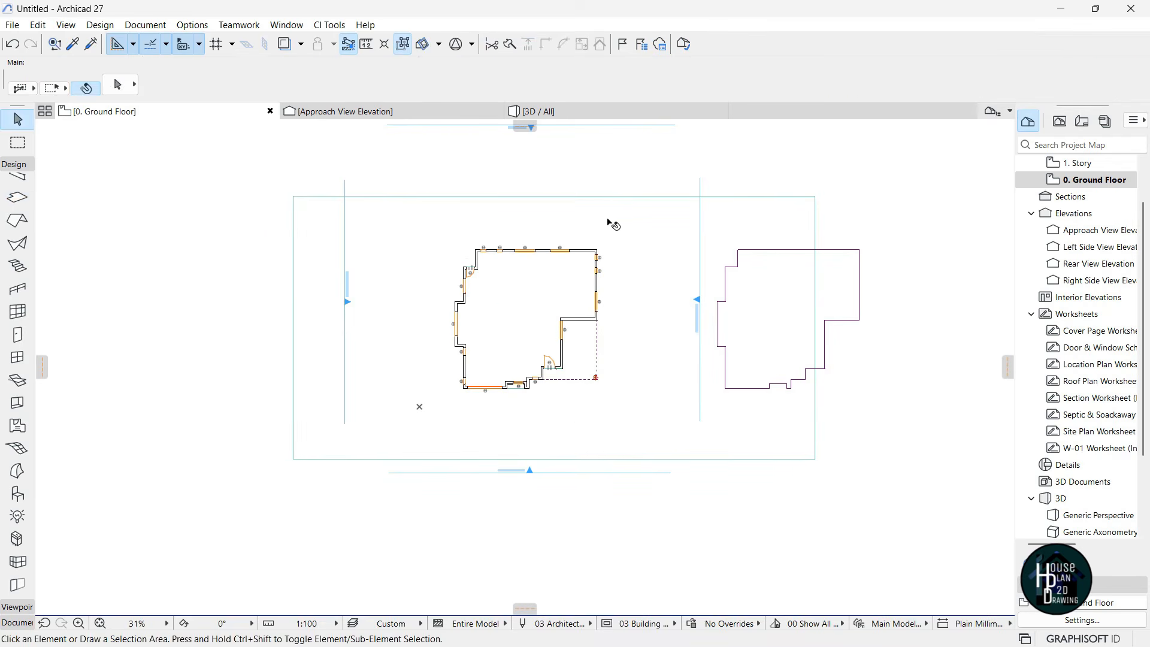
Override the top surface of the large ground slab with Paint - Forest Green
click(648, 220)
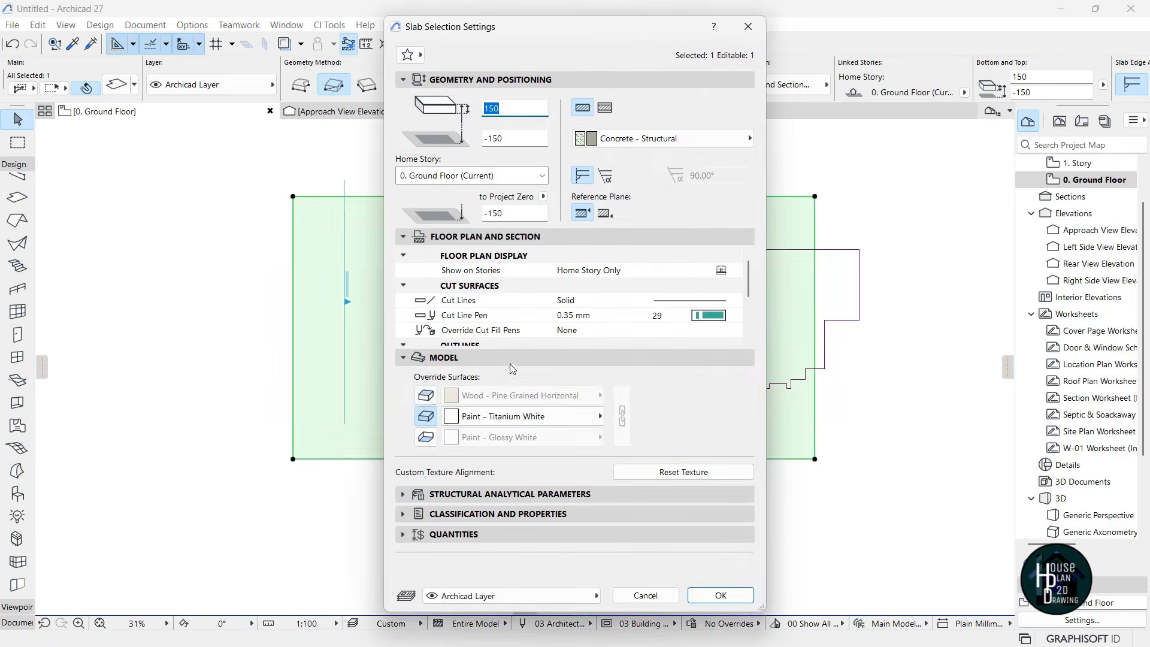
click(427, 397)
click(515, 395)
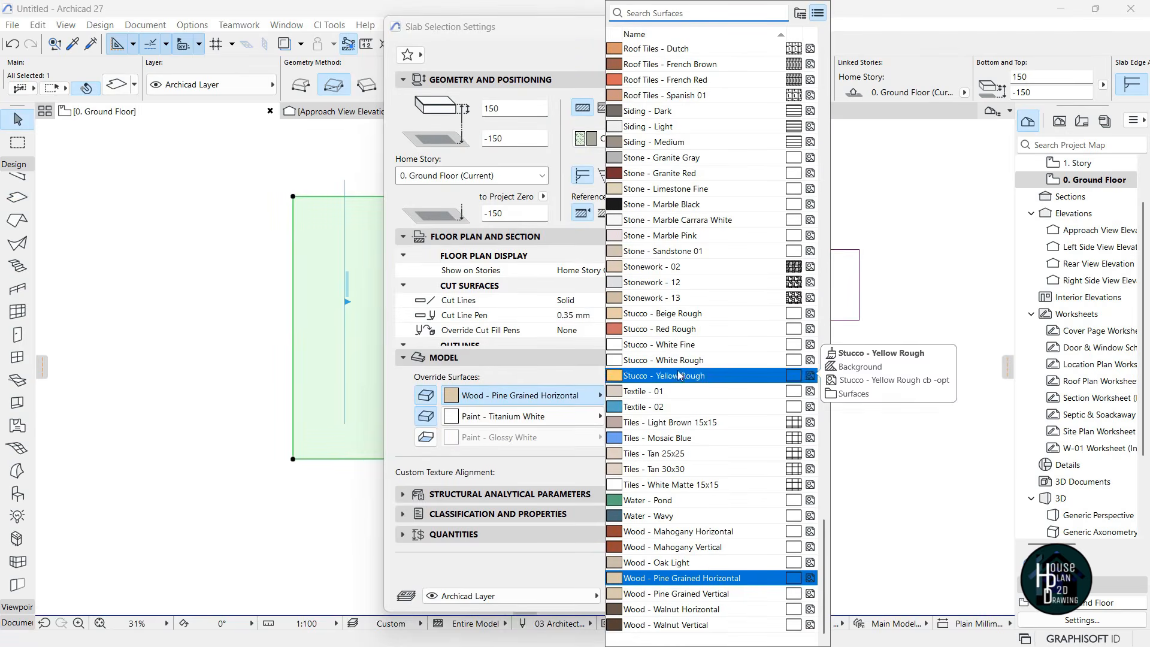
text(gree)
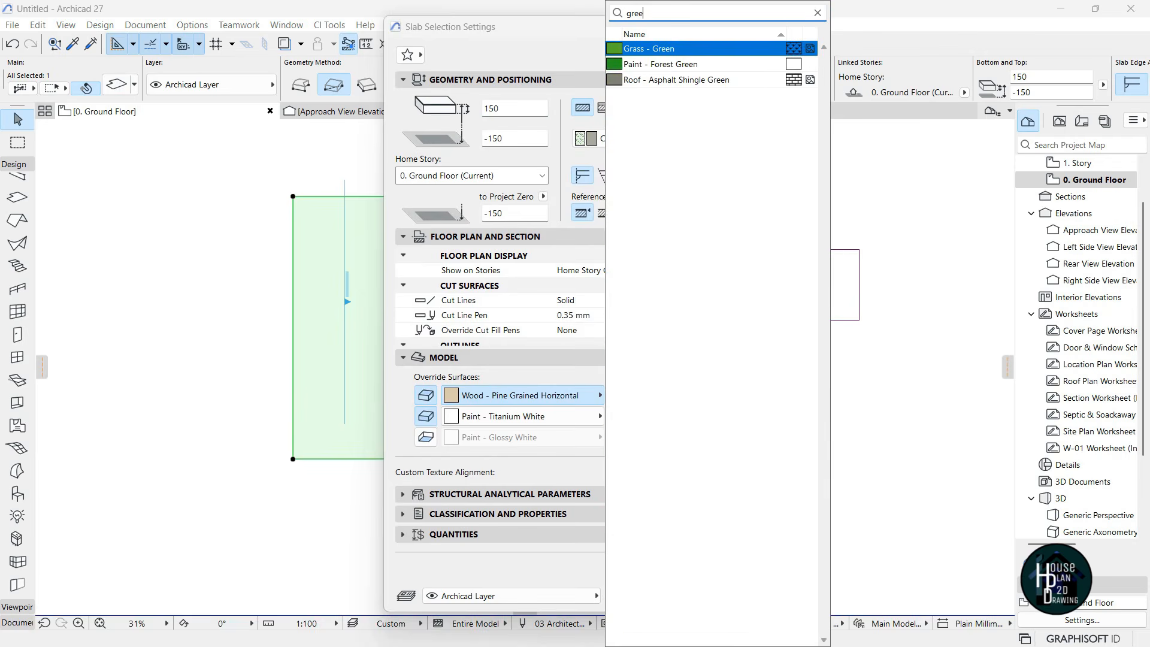
click(687, 64)
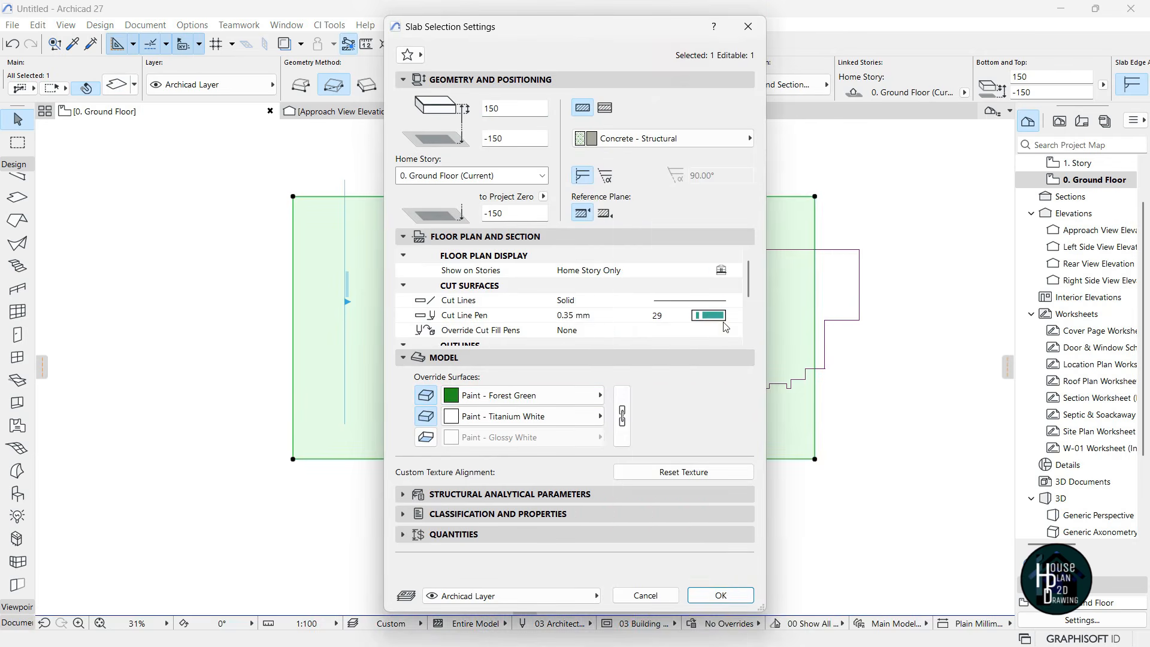
click(721, 595)
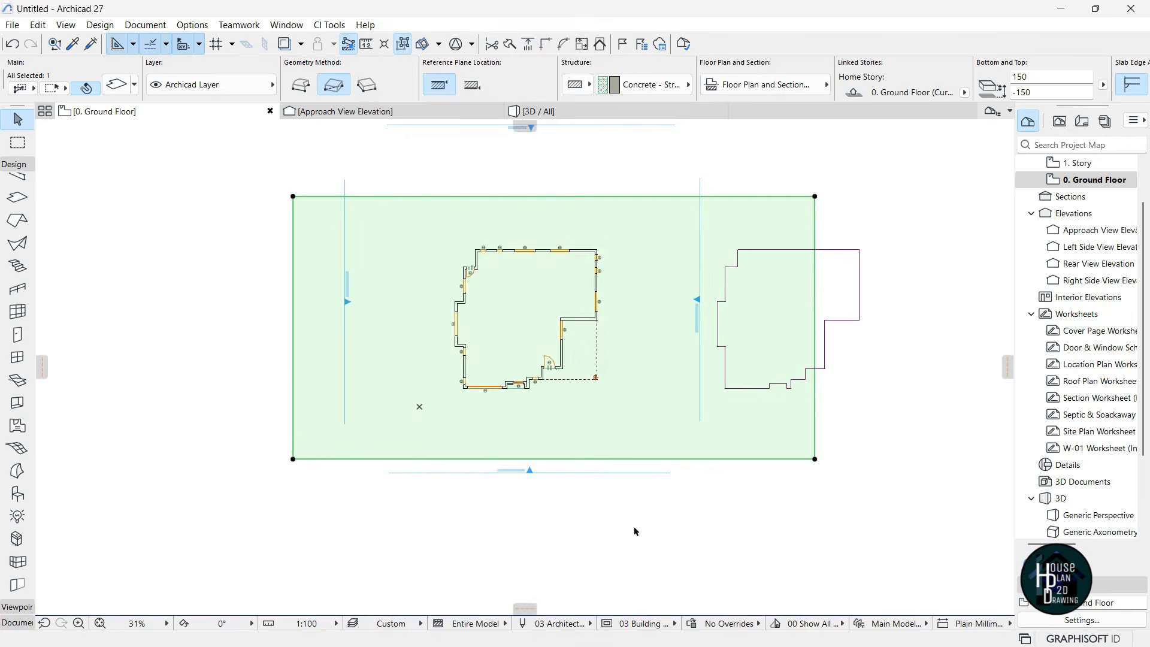
Examine the green ground slab around all sides of the house in 3D, ending close to the entrance door
click(575, 111)
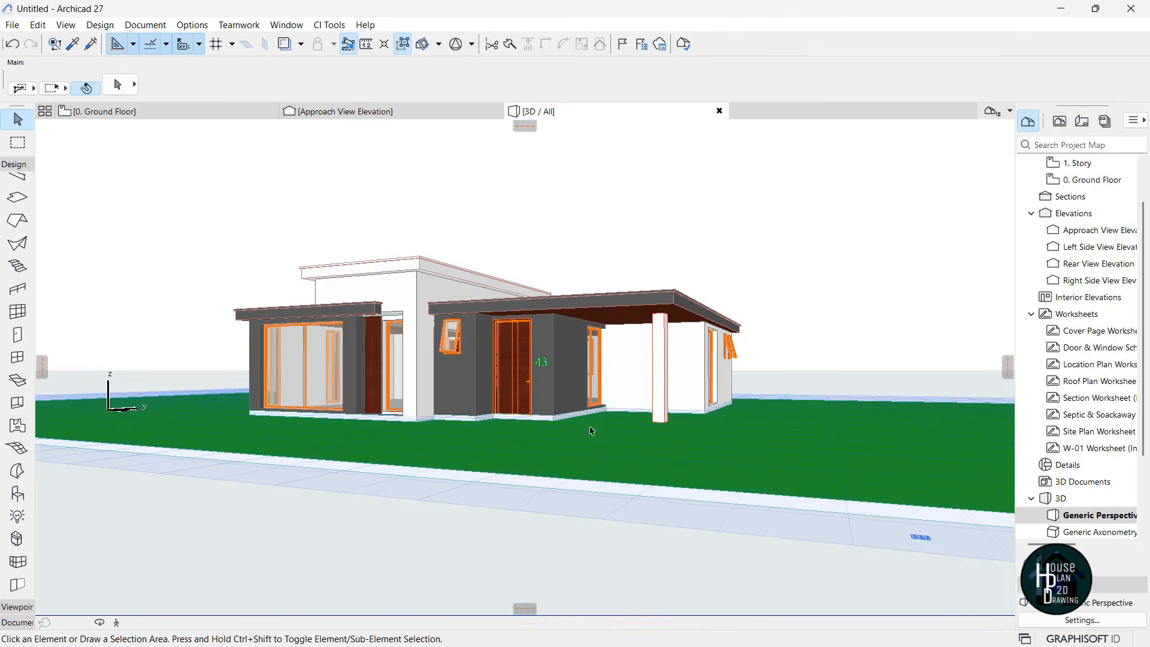
click(138, 623)
key(Up)
key(Down)
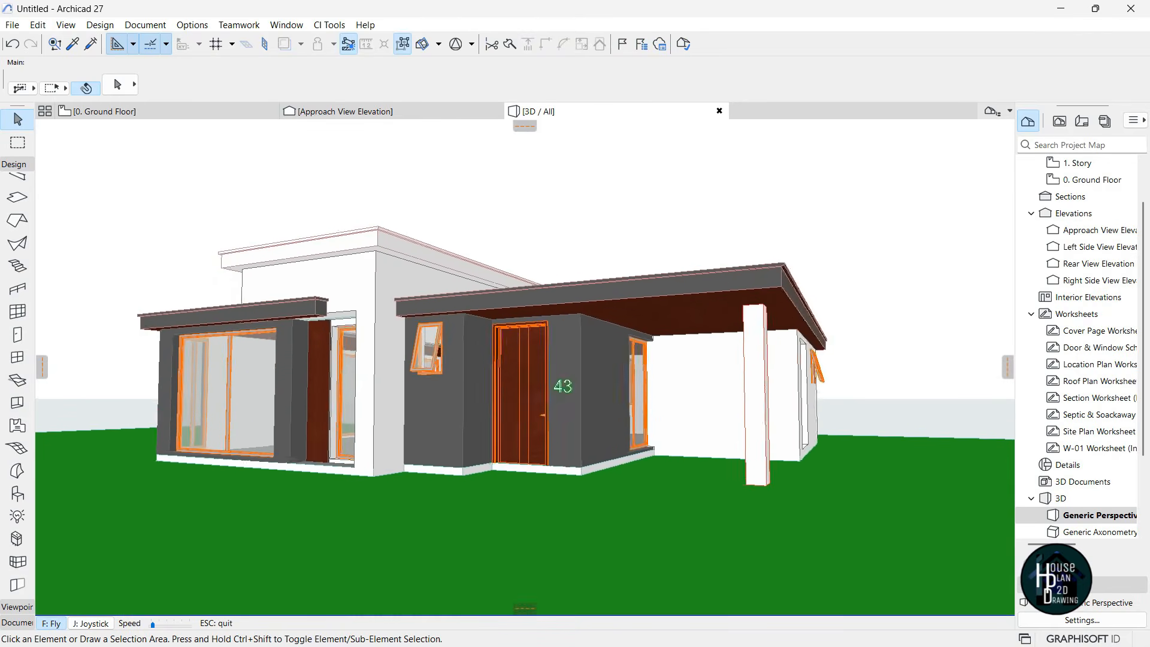
key(Left)
key(Left)
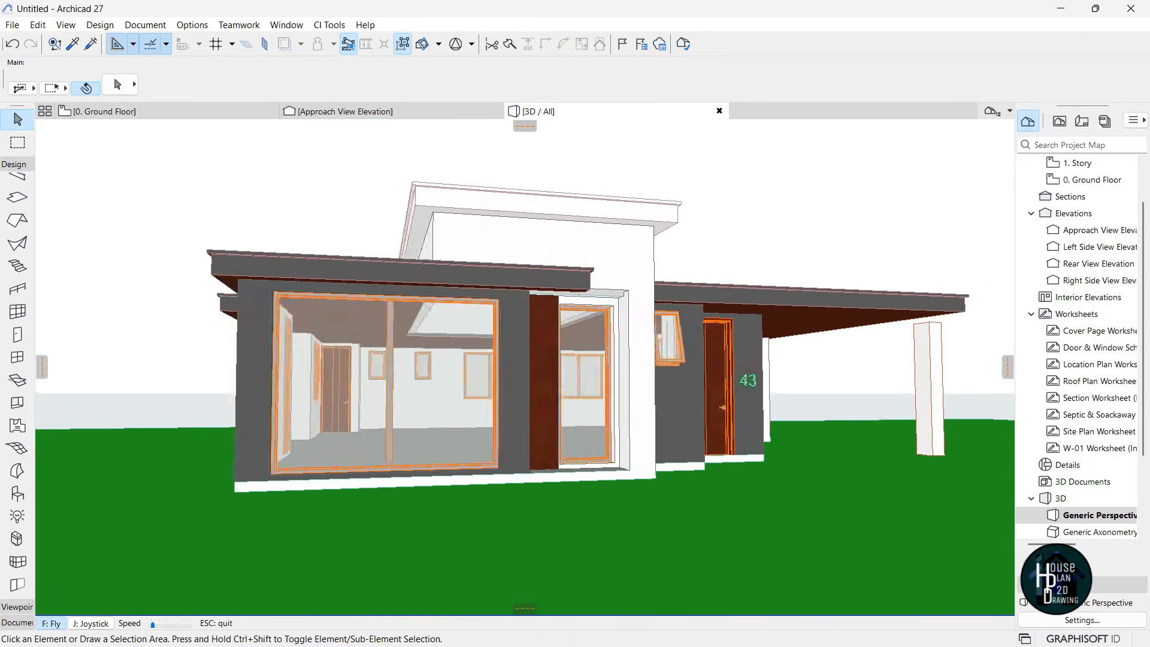
key(Down)
key(Left)
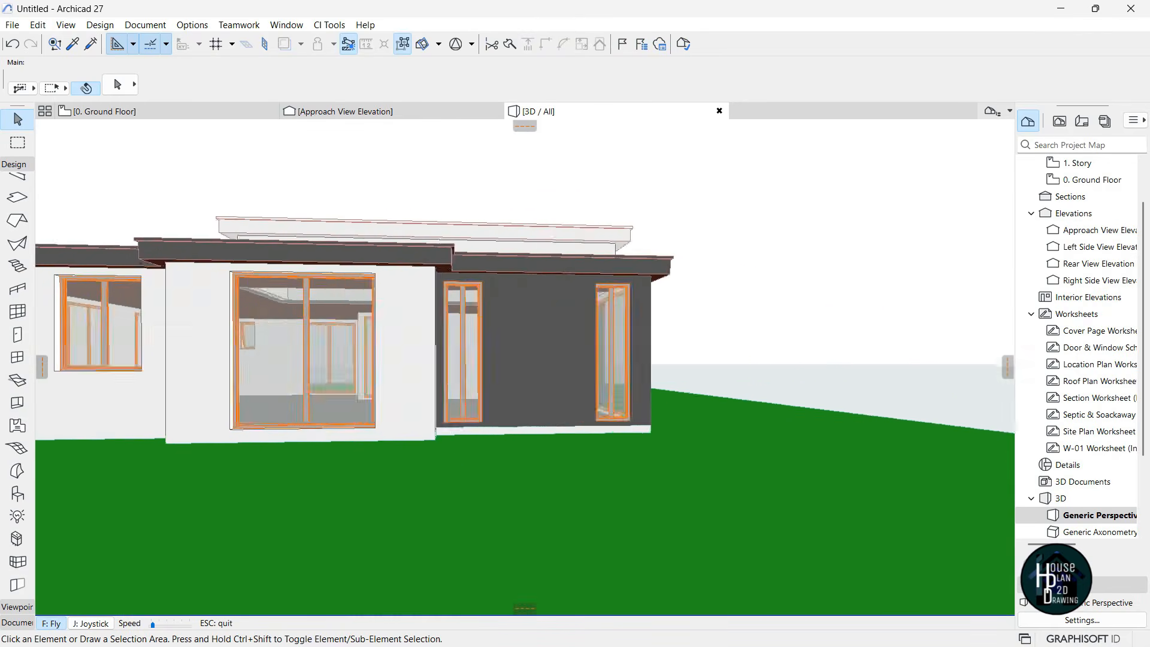
key(Left)
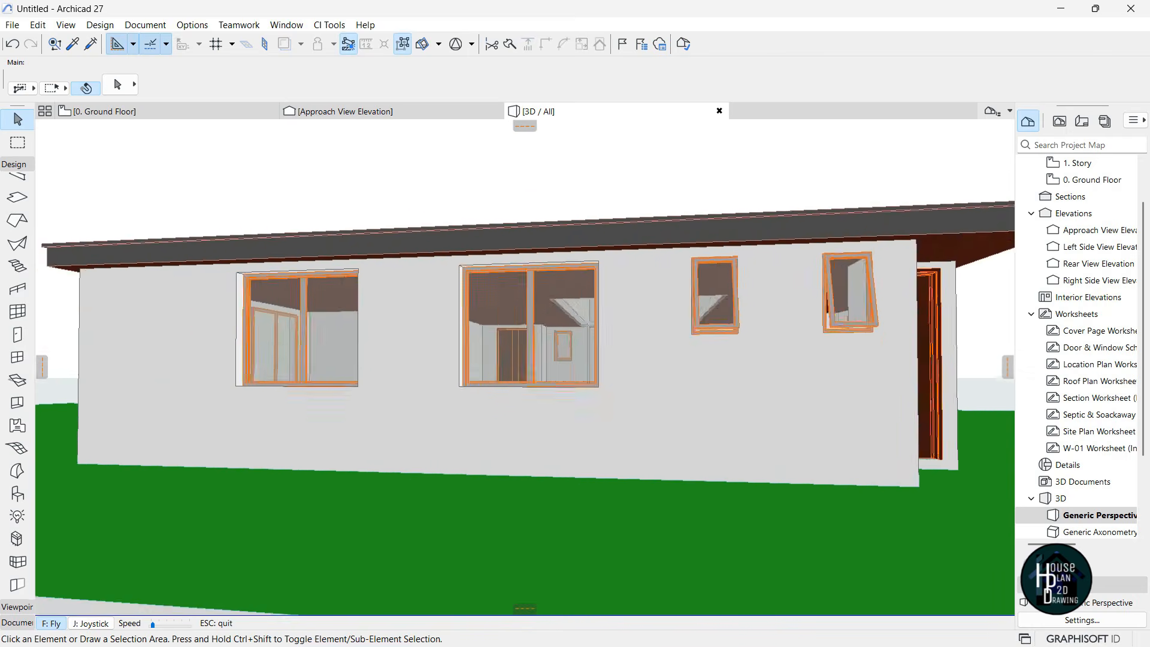
key(Left)
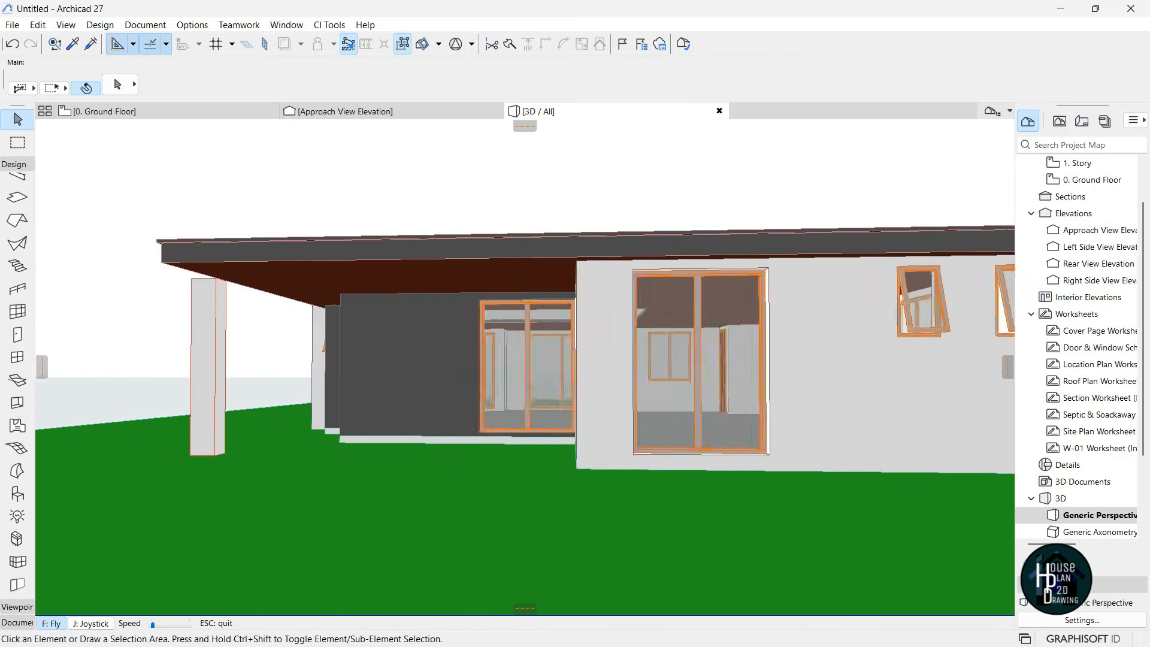
key(Up)
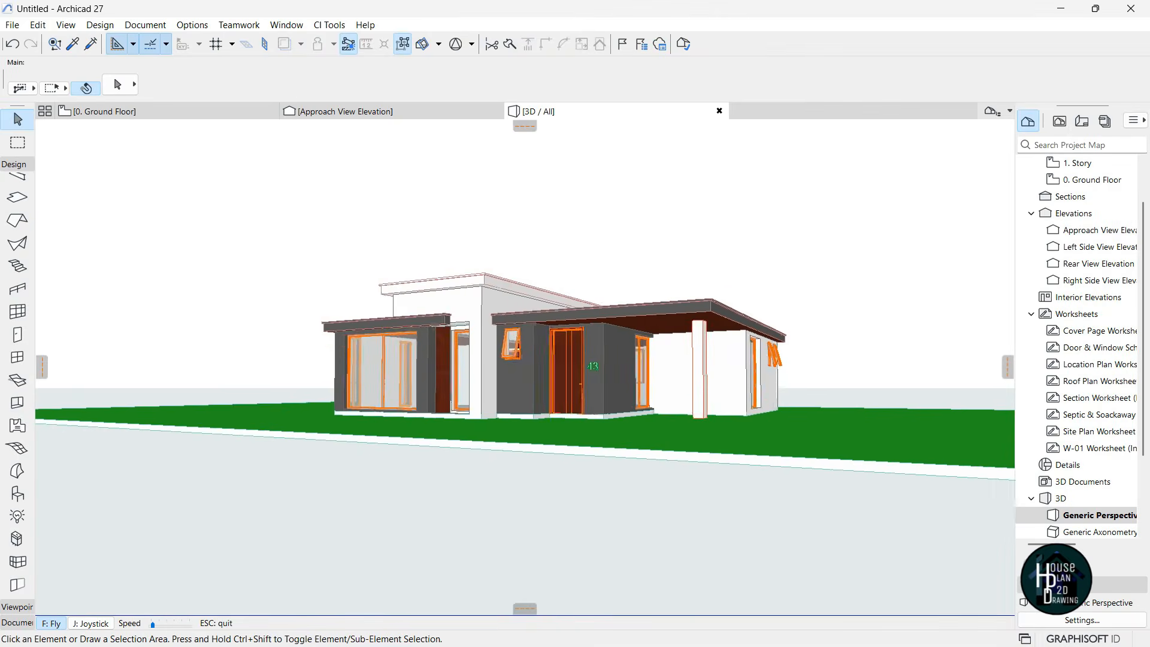
key(Up)
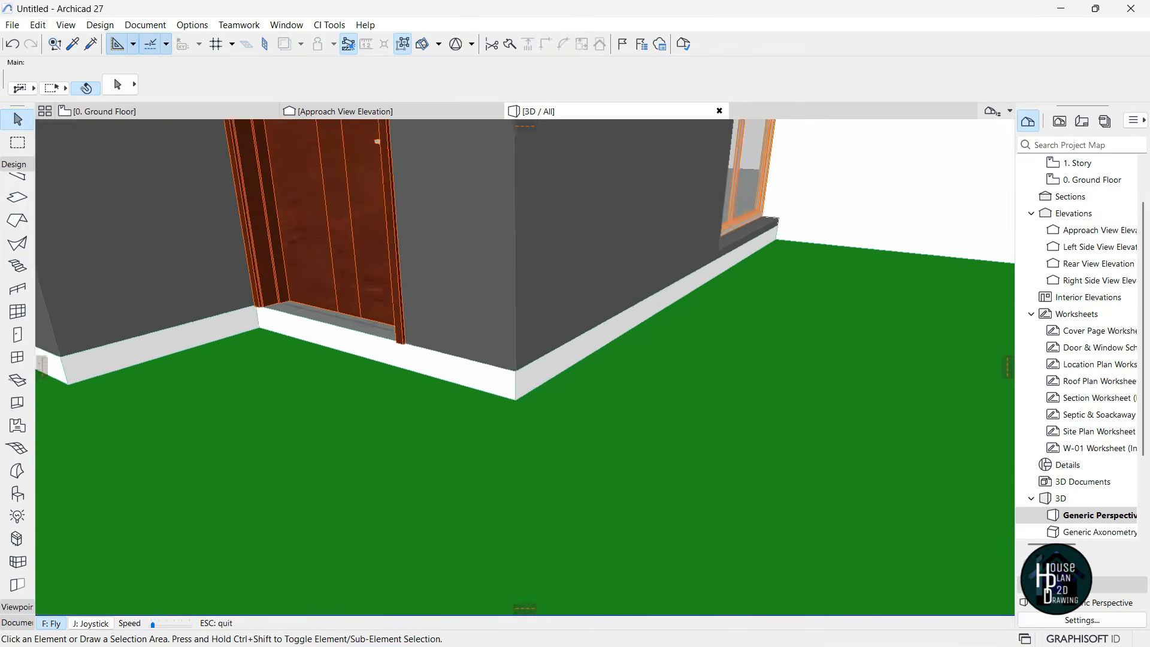
key(Escape)
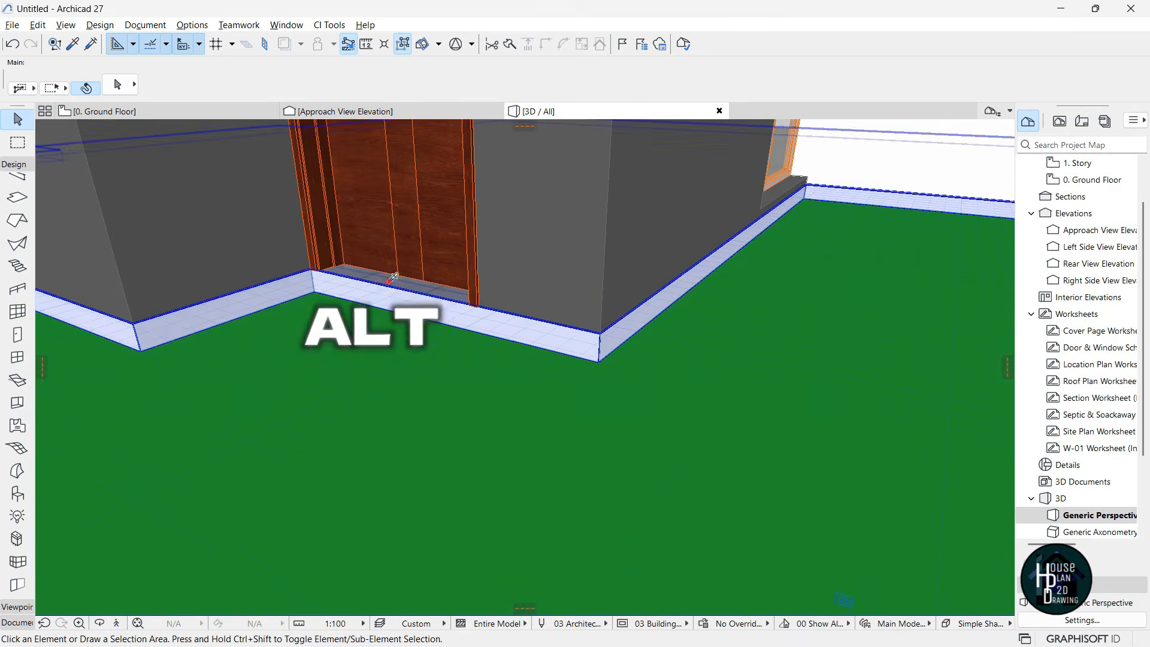
Draw a rectangular slab in front of the entrance door, 150 mm thick, filling the recess along the door wall
alt+click(312, 275)
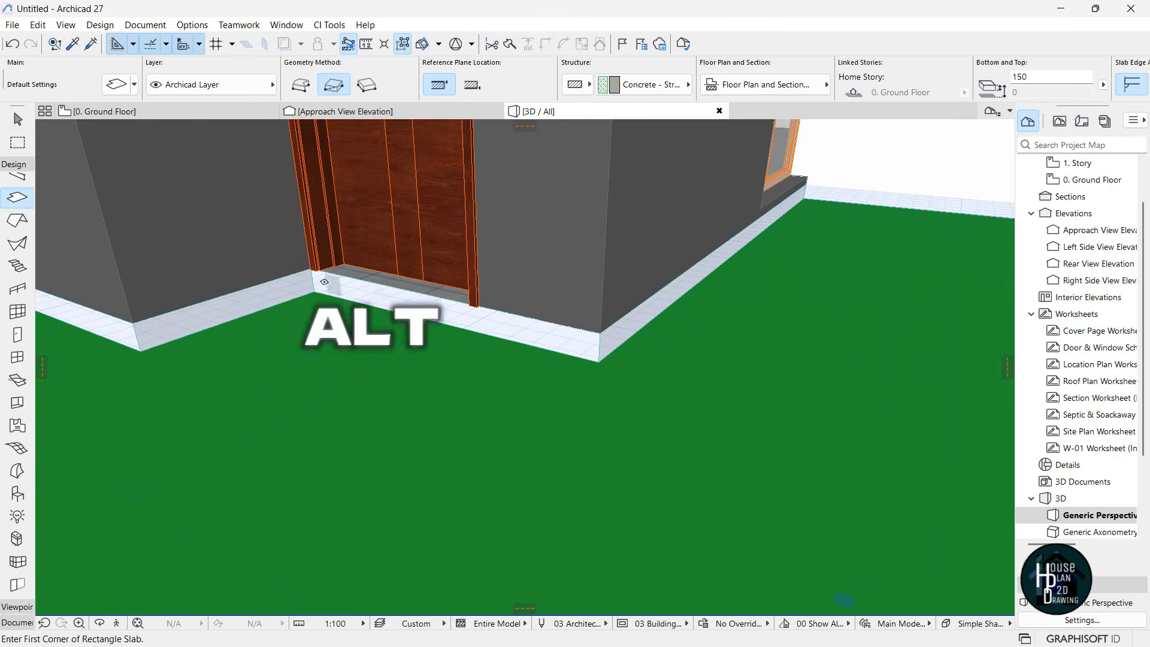
click(514, 396)
key(Escape)
Lower the top of the entrance slab to half its height, making it 75 mm thick at elevation -75
click(462, 360)
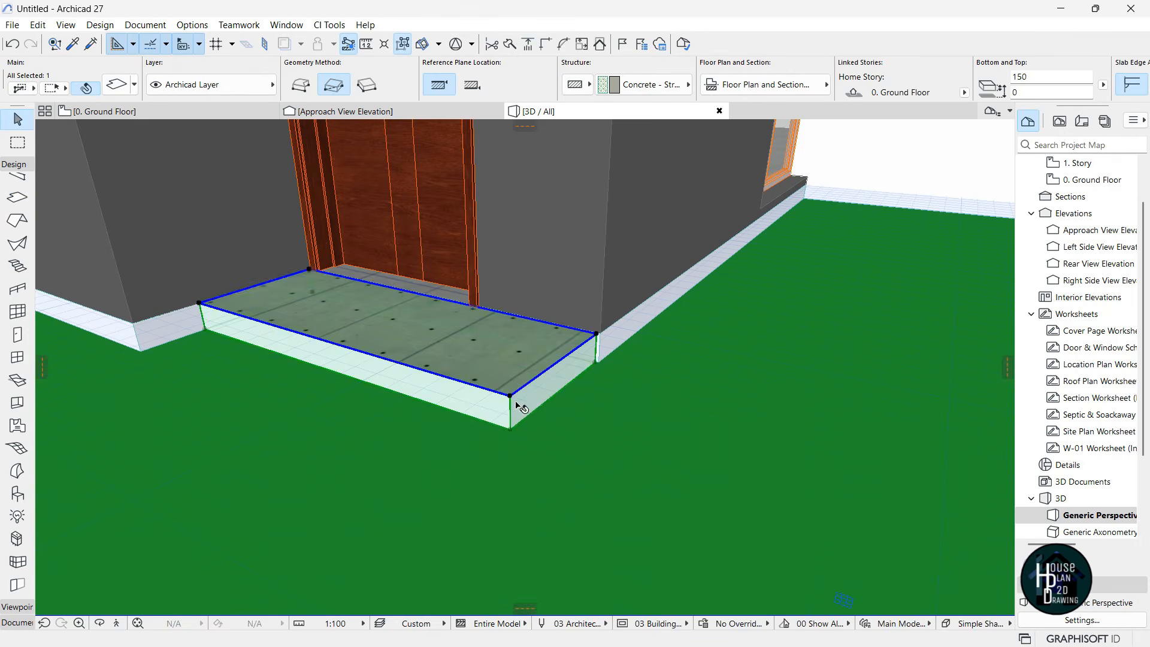
click(510, 396)
click(167, 132)
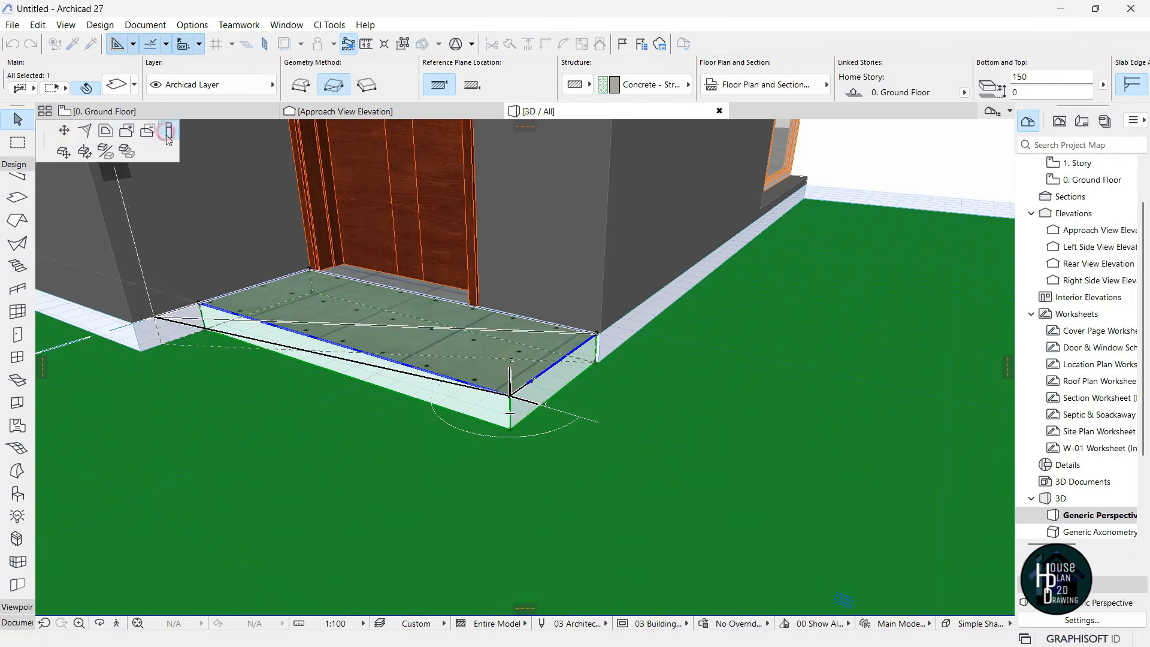
click(510, 413)
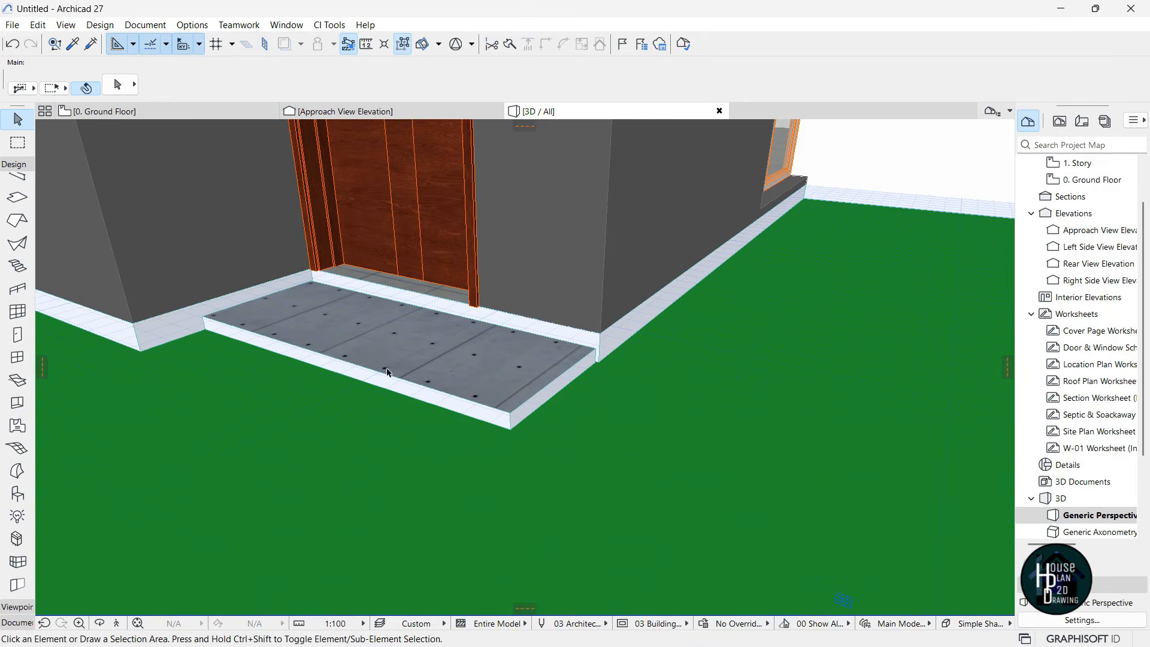
Override the entrance slab's top surface with Stone - Marble Carrara White and review the front facade in 3D
click(361, 379)
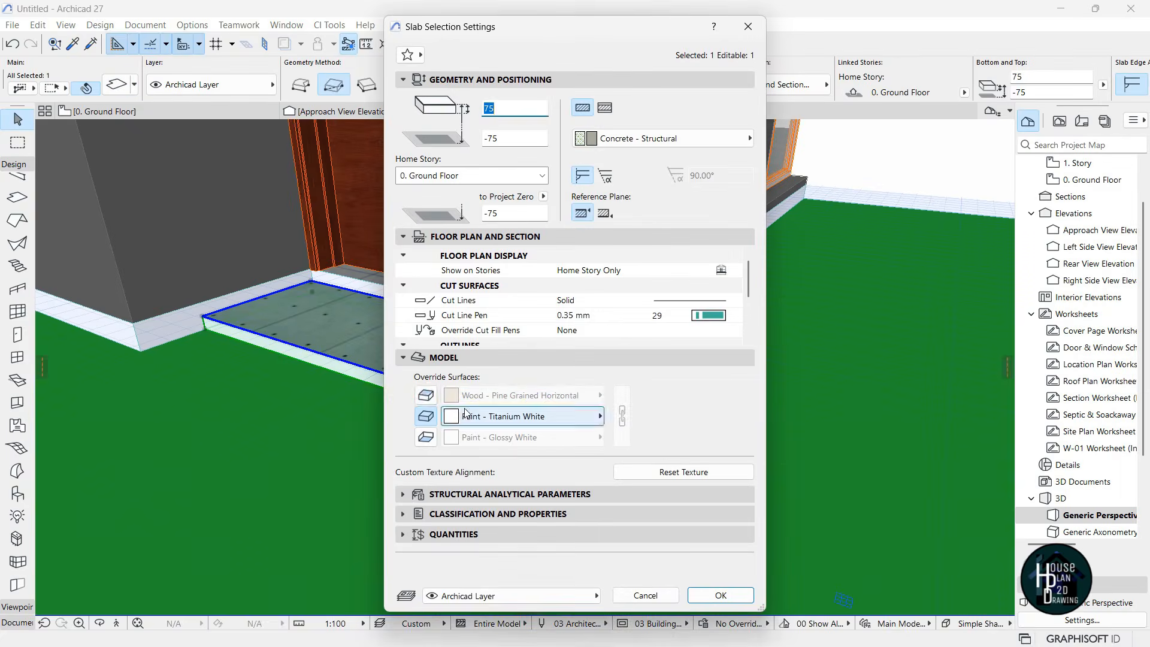
click(424, 393)
click(482, 394)
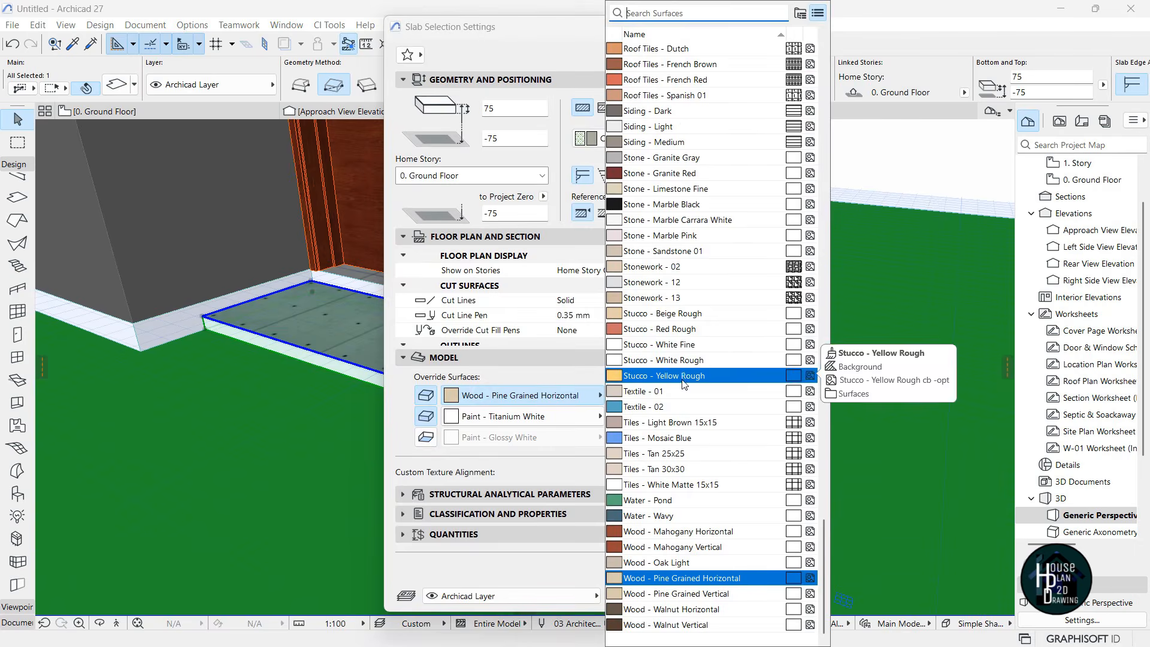
click(673, 218)
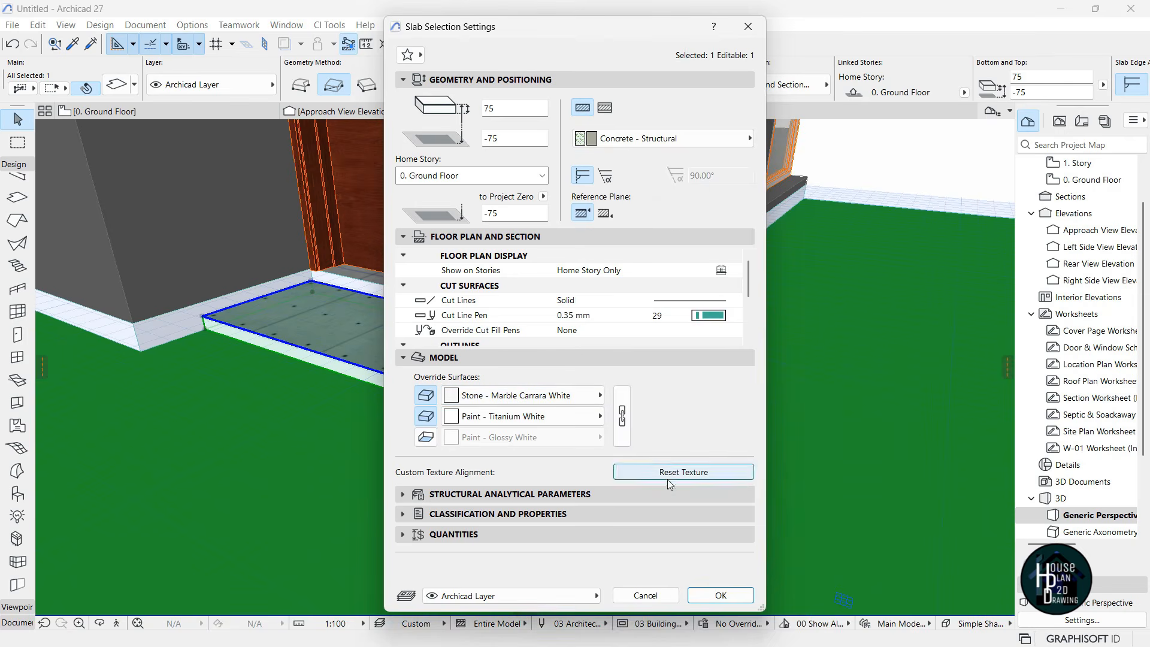
click(718, 594)
key(Escape)
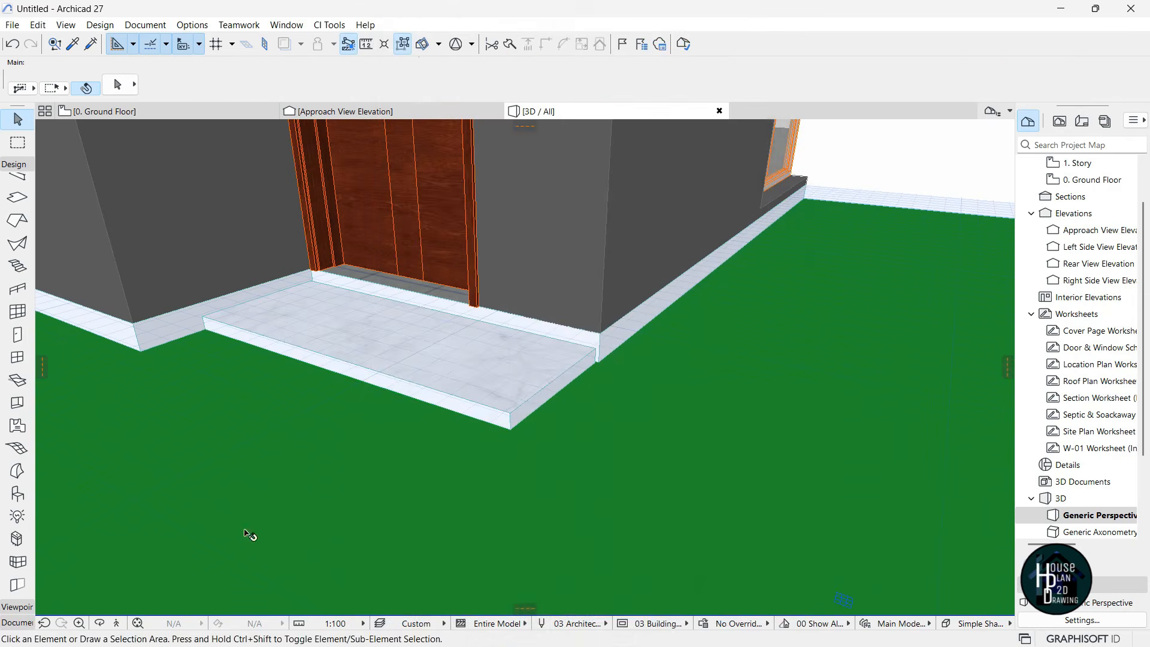
key(Down)
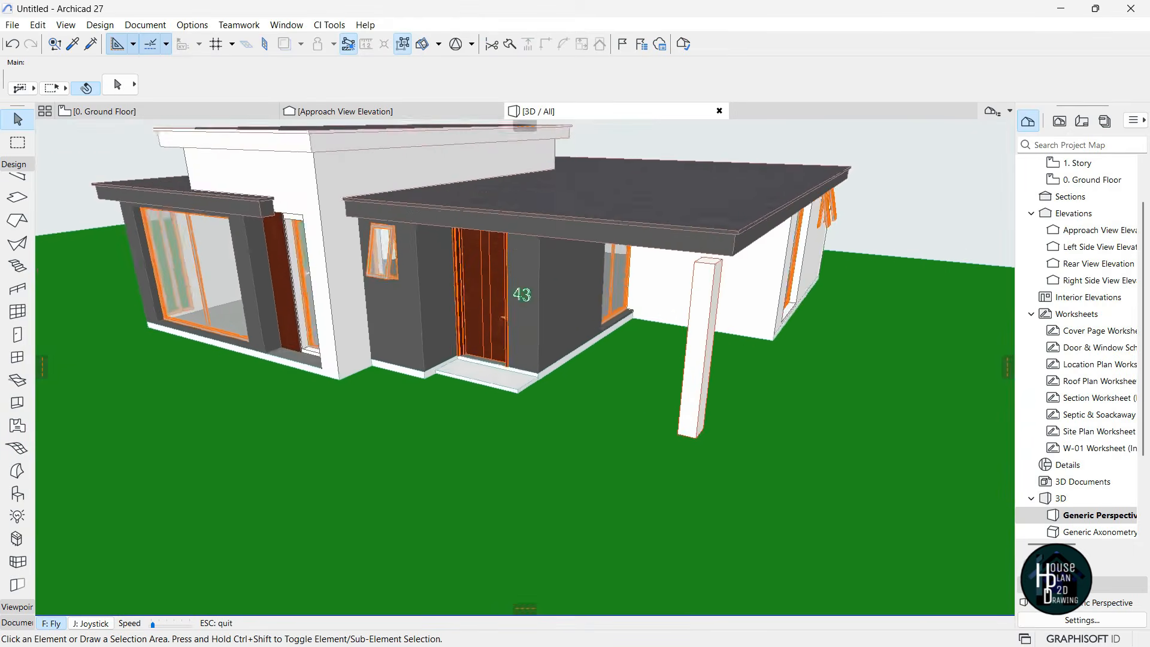
key(Up)
key(Up)
key(Down)
key(Escape)
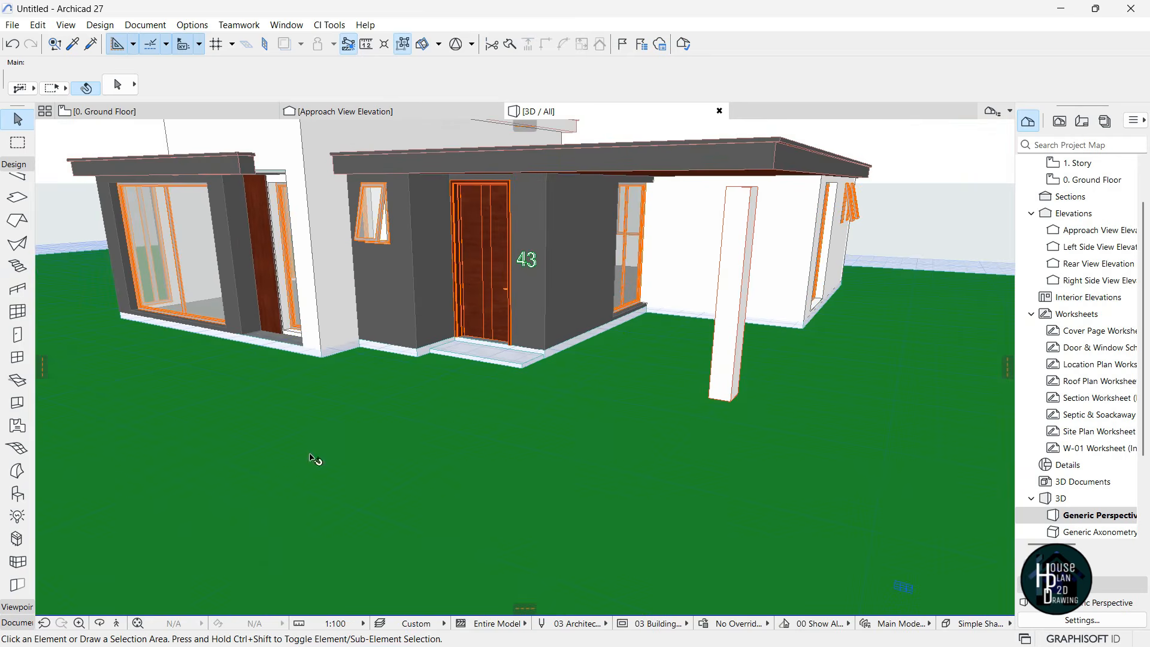
On the ground floor plan, multiply the entrance slab with Spread at 1000 mm spacing, placing one copy straight in front of it
click(142, 110)
scroll(577, 350, up, 5)
scroll(576, 351, up, 3)
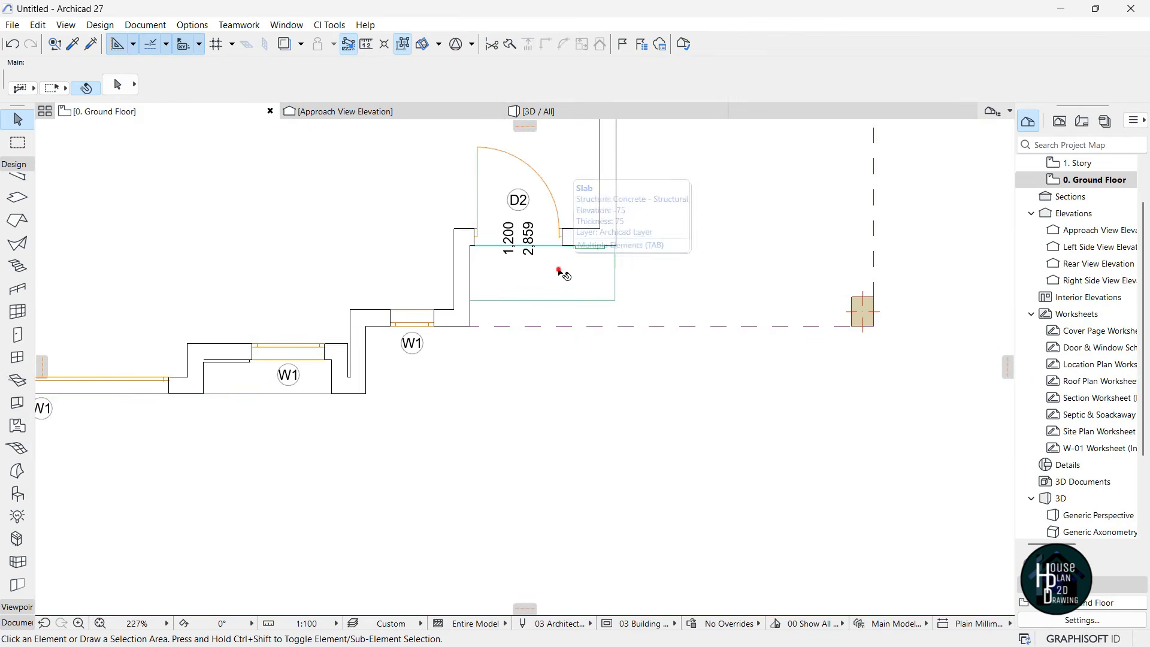
click(664, 302)
key(ctrl+u)
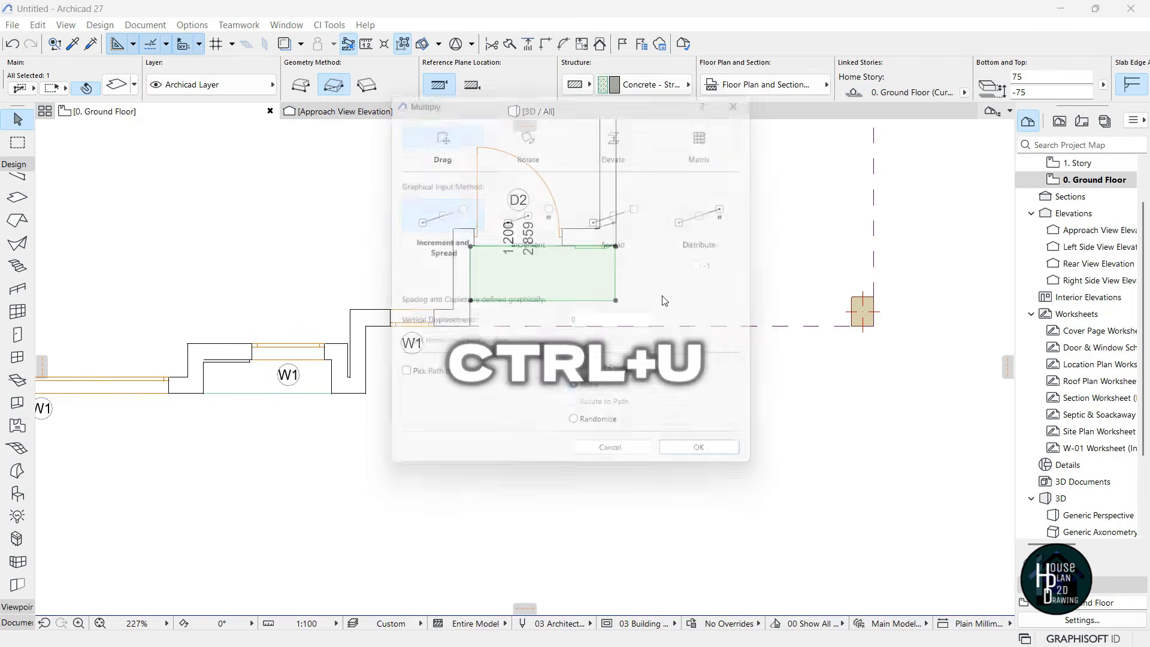
click(642, 207)
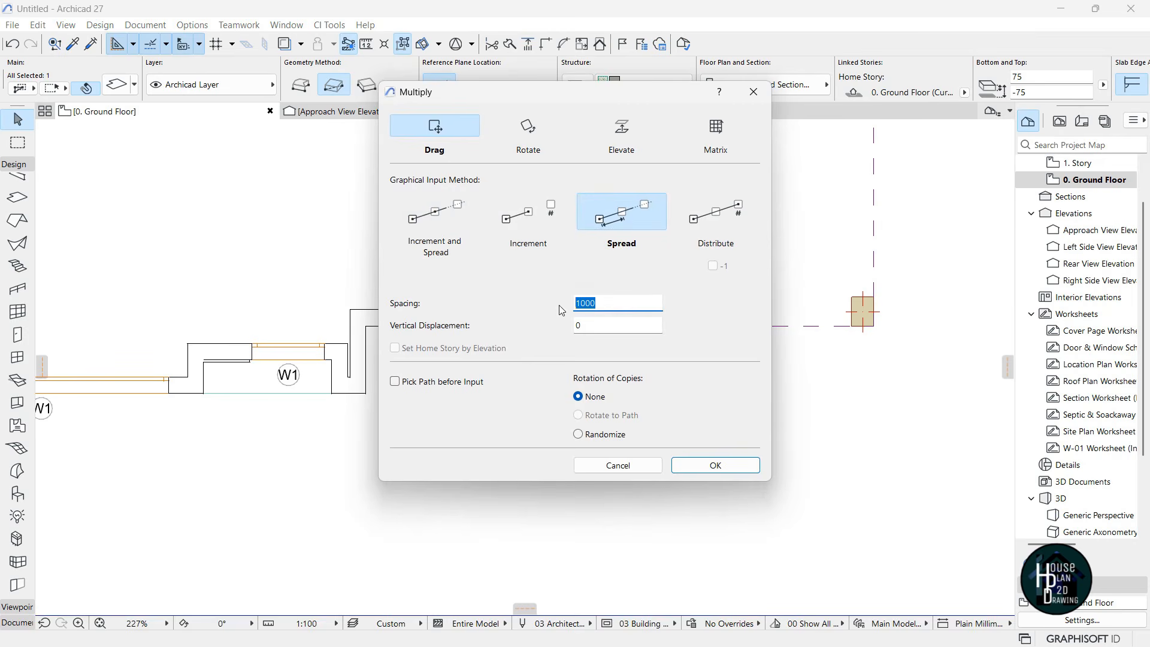
click(715, 465)
click(616, 247)
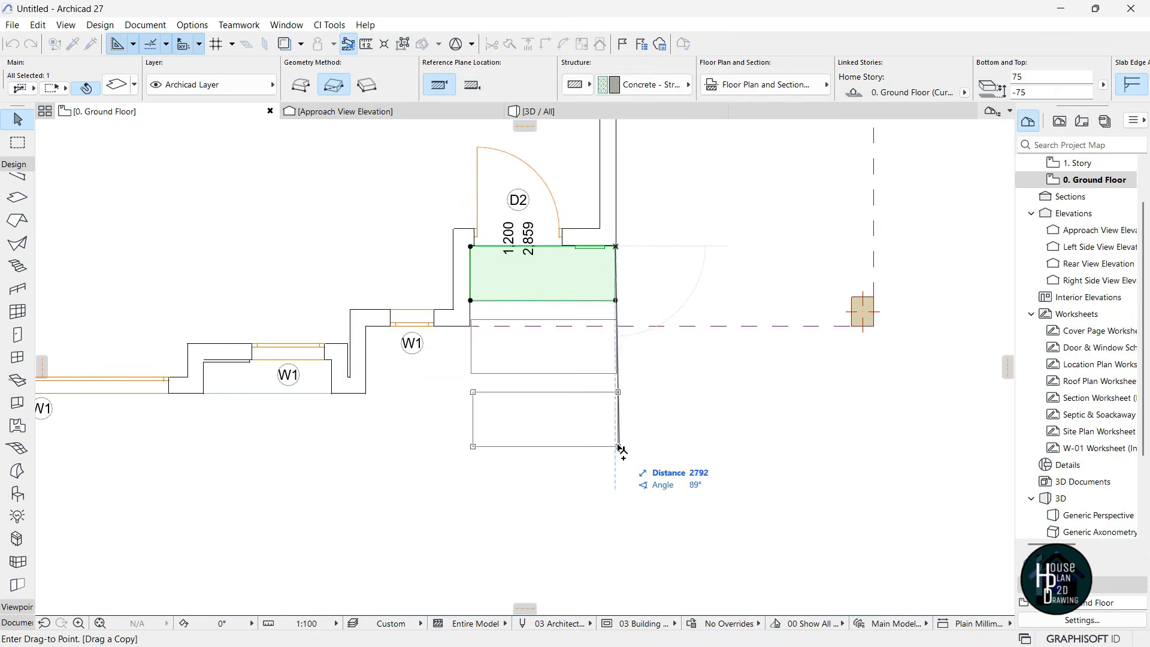
click(616, 379)
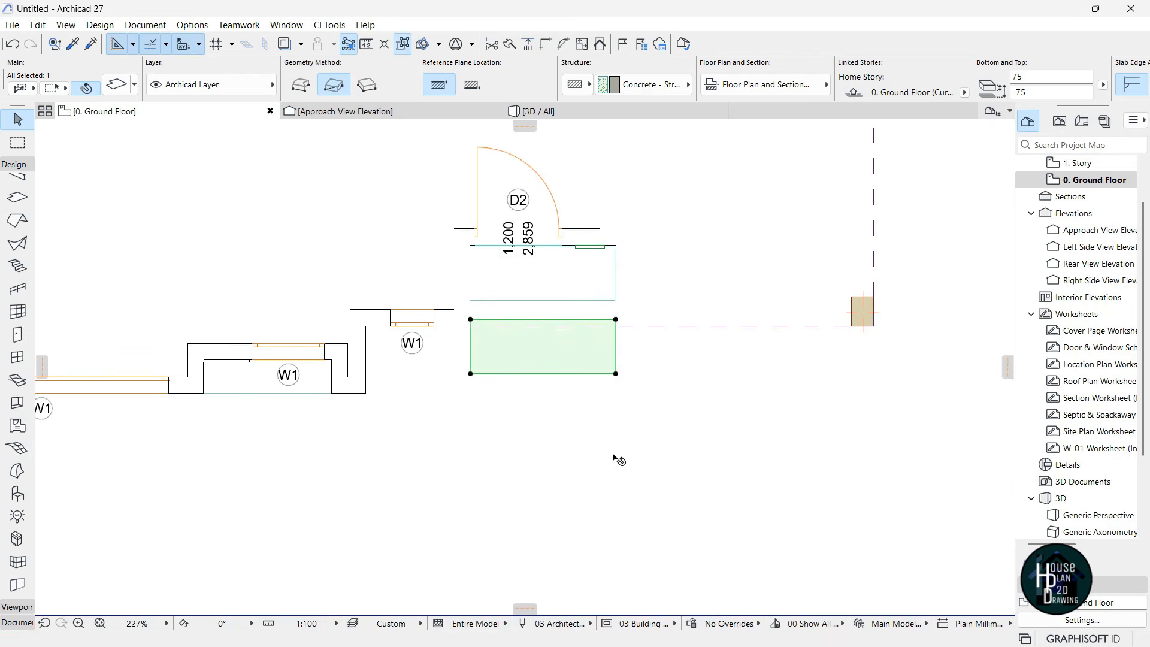
scroll(589, 390, up, 3)
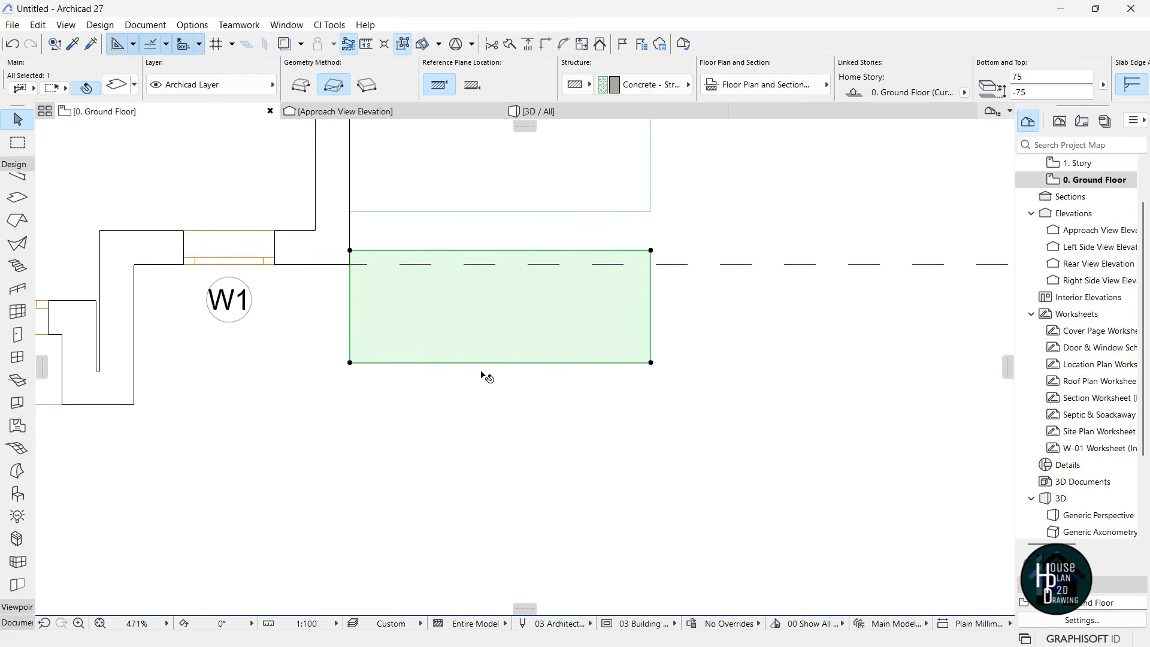
Offset the copied slab's side edge next to the house wall inward, making the paving slab narrower than the entrance step
click(351, 342)
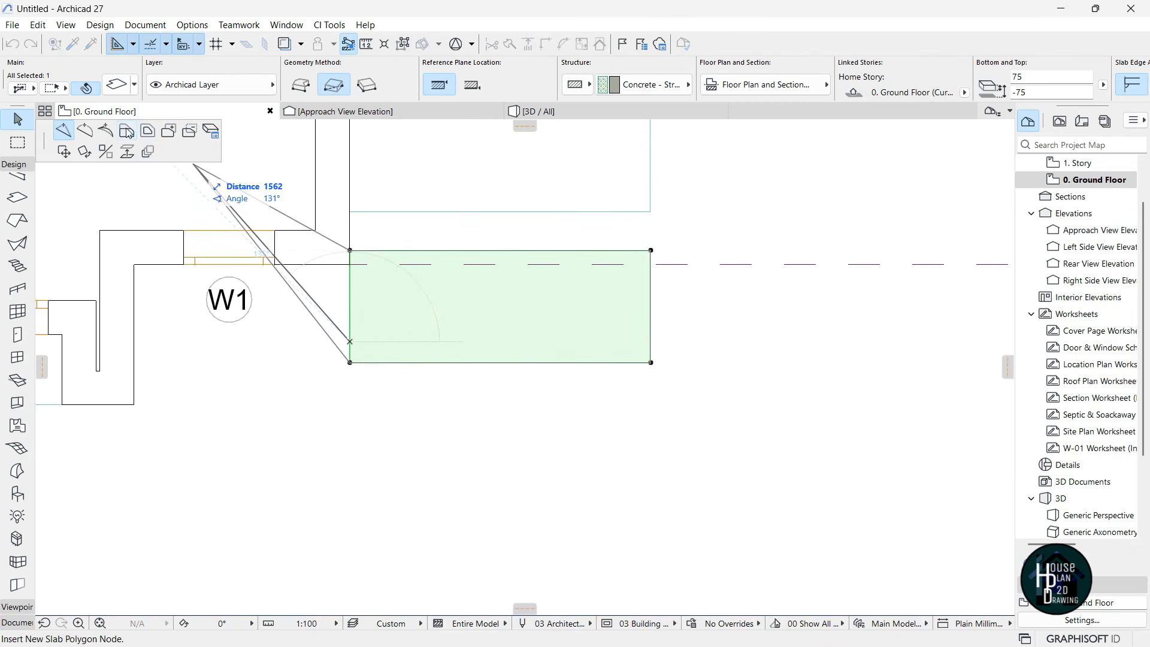
click(390, 333)
key(Escape)
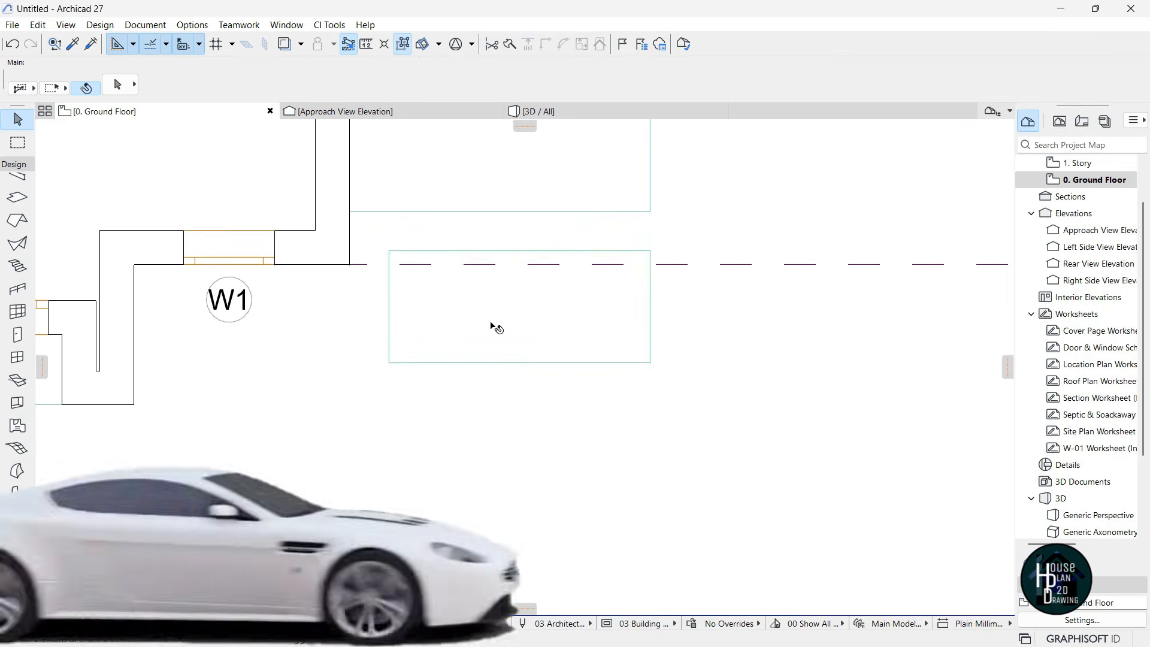
scroll(521, 333, down, 2)
scroll(533, 335, up, 2)
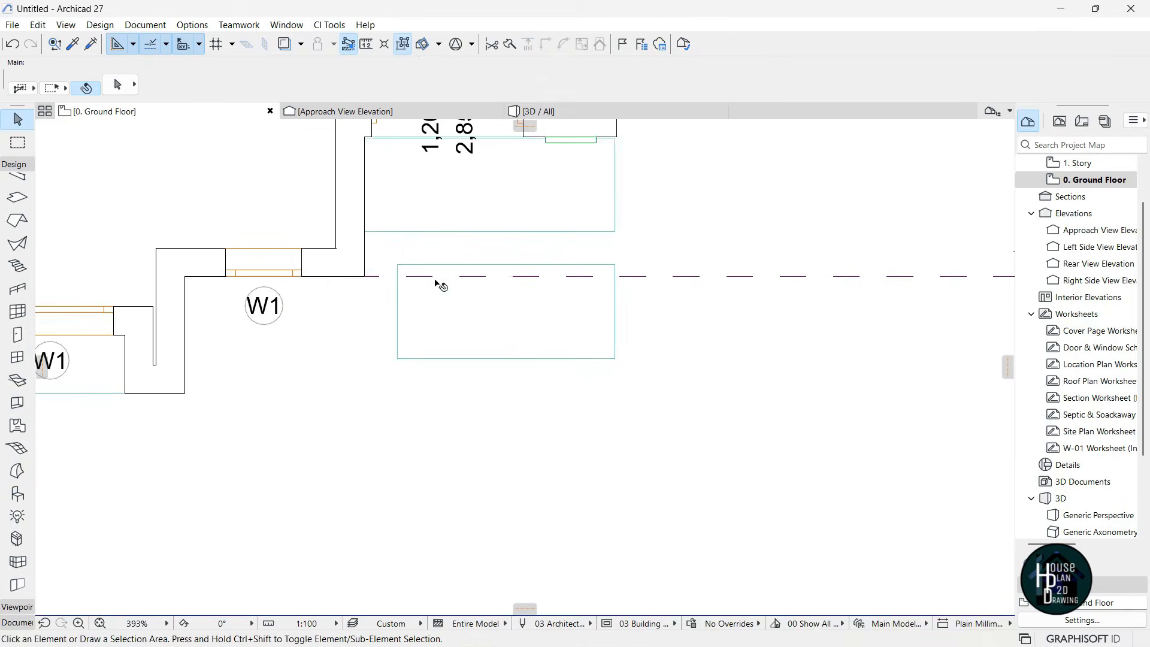
In 3D, lower the top of the copied paving slab to half its height, making it 38 mm thick at elevation -113
click(579, 115)
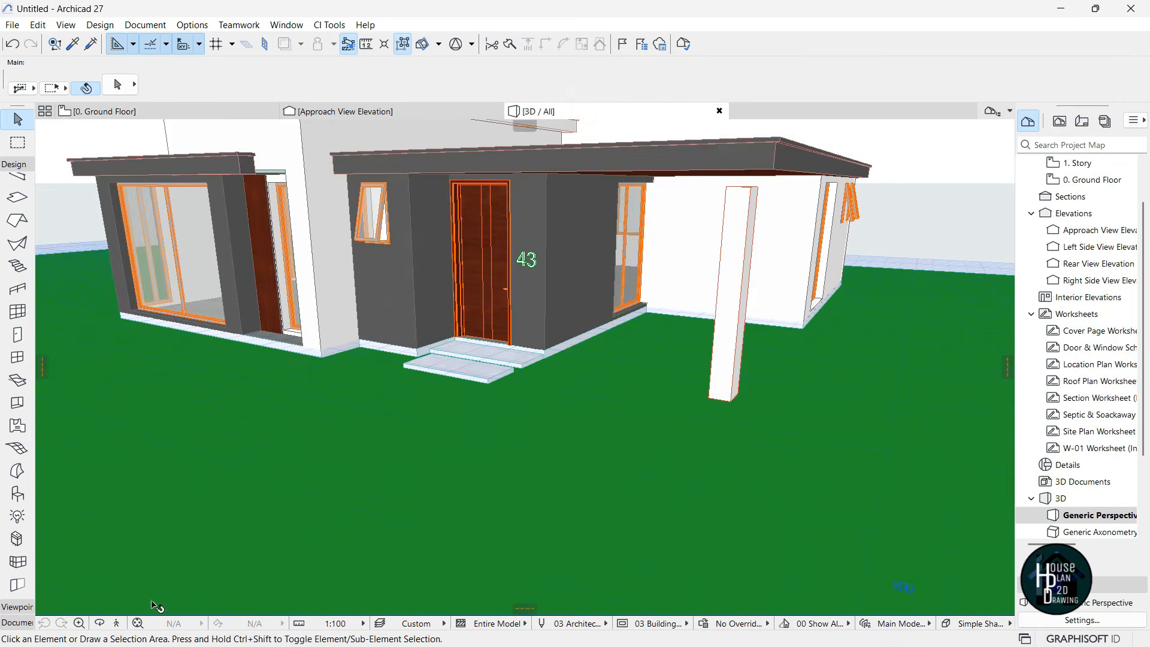
click(118, 624)
key(Up)
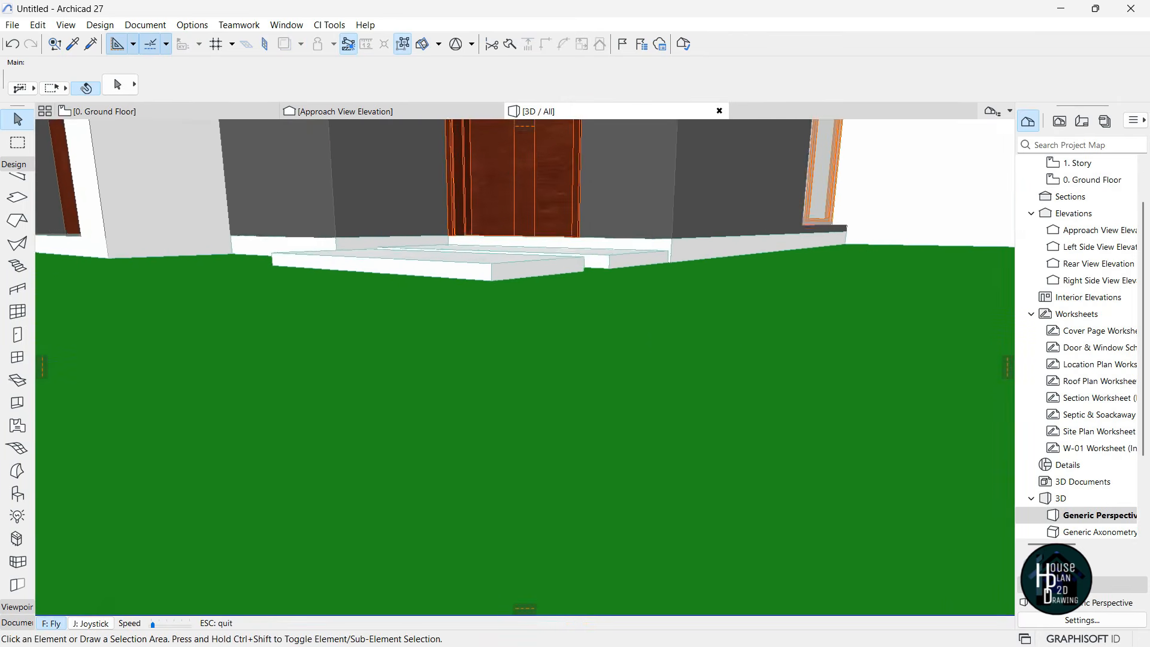
key(Escape)
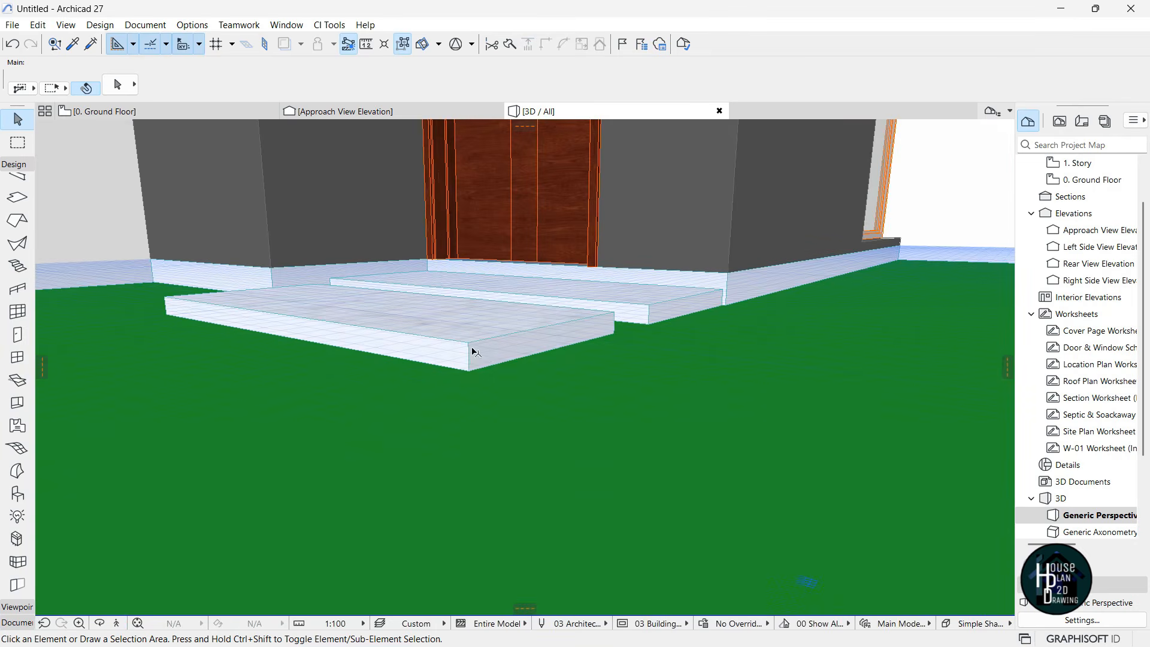
click(472, 349)
click(468, 342)
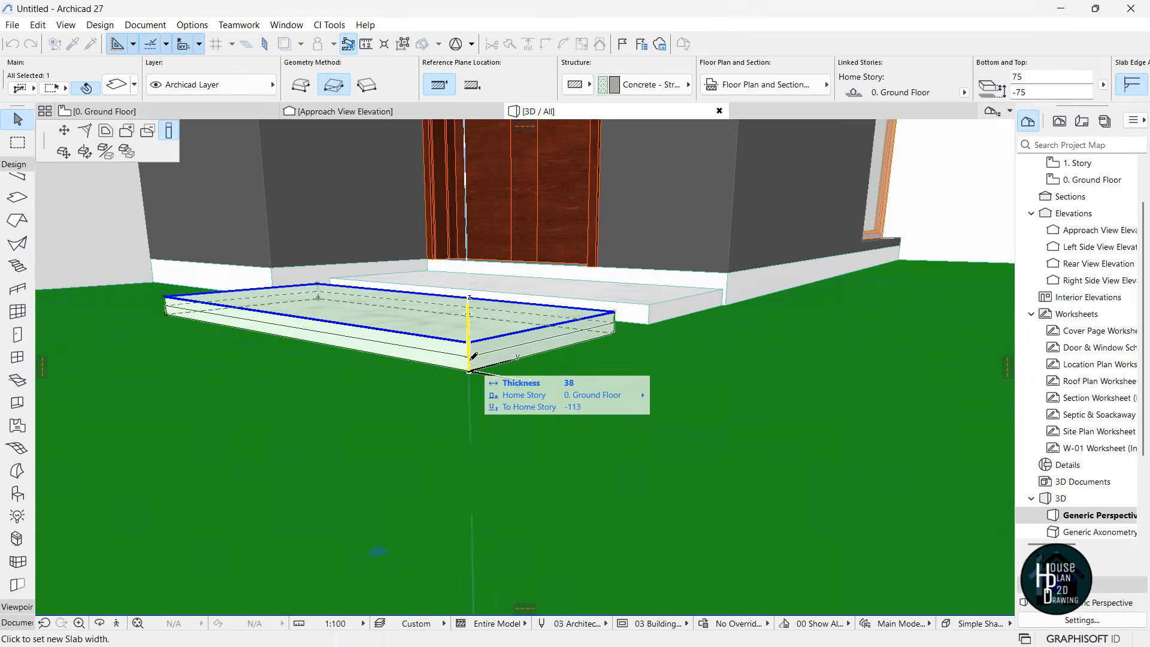
click(472, 357)
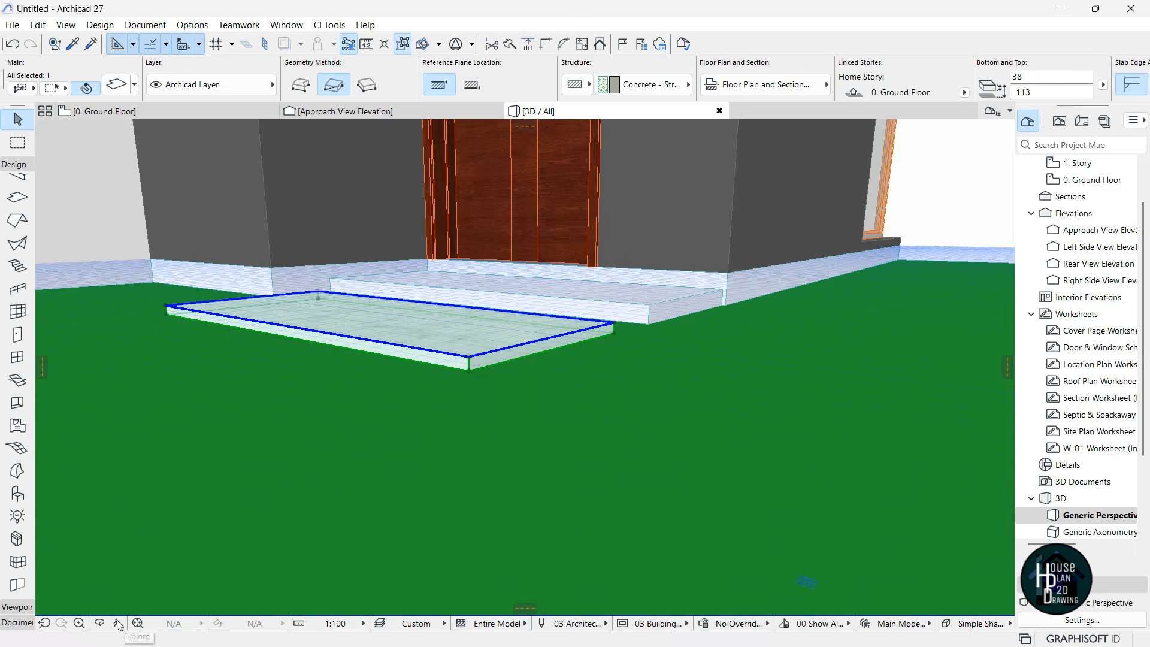
Examine the thinner paving slab and the entrance step in 3D, checking their thickness, marble surface and the gap between them
click(118, 625)
key(Up)
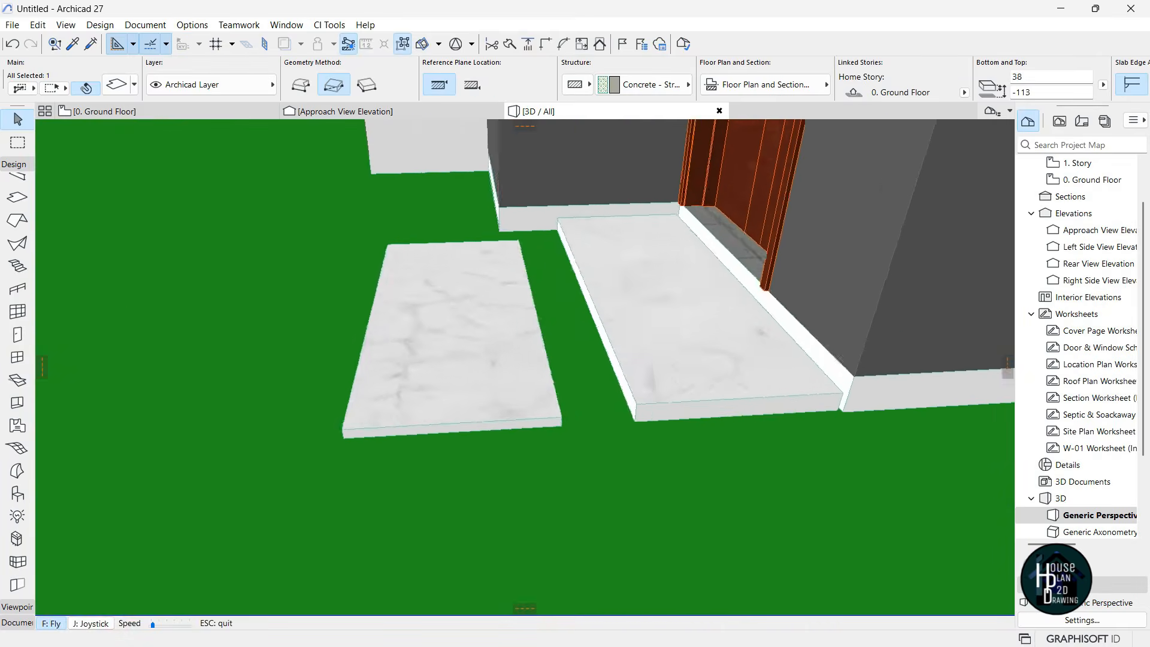
key(Right)
key(Up)
key(Left)
key(Down)
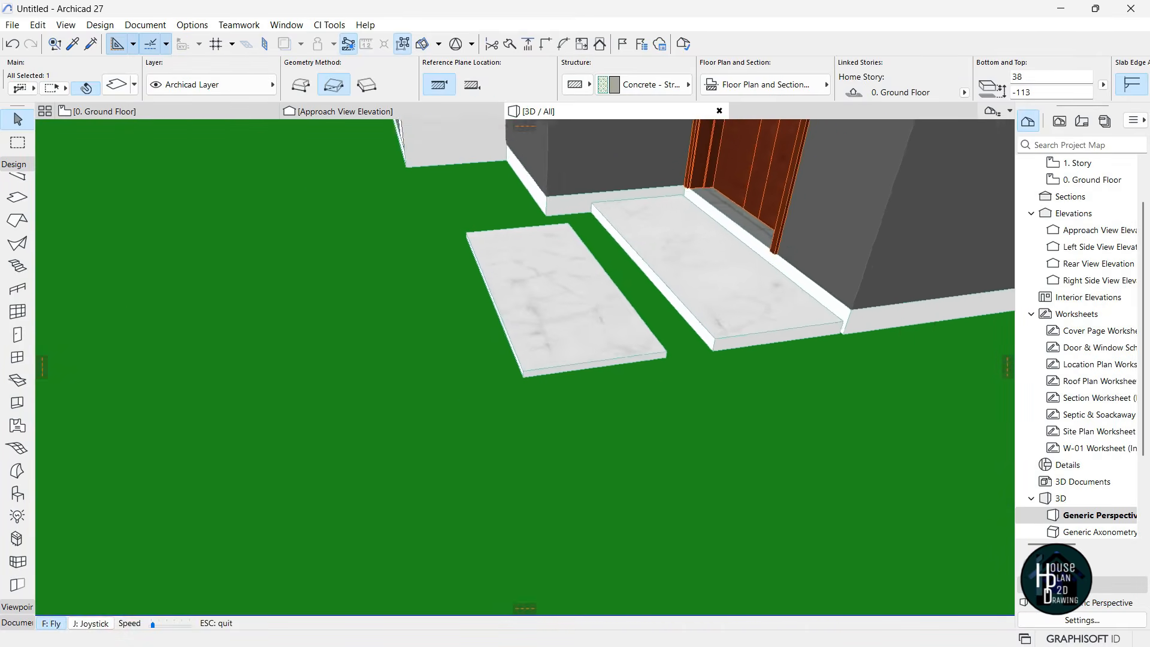
key(Up)
key(Escape)
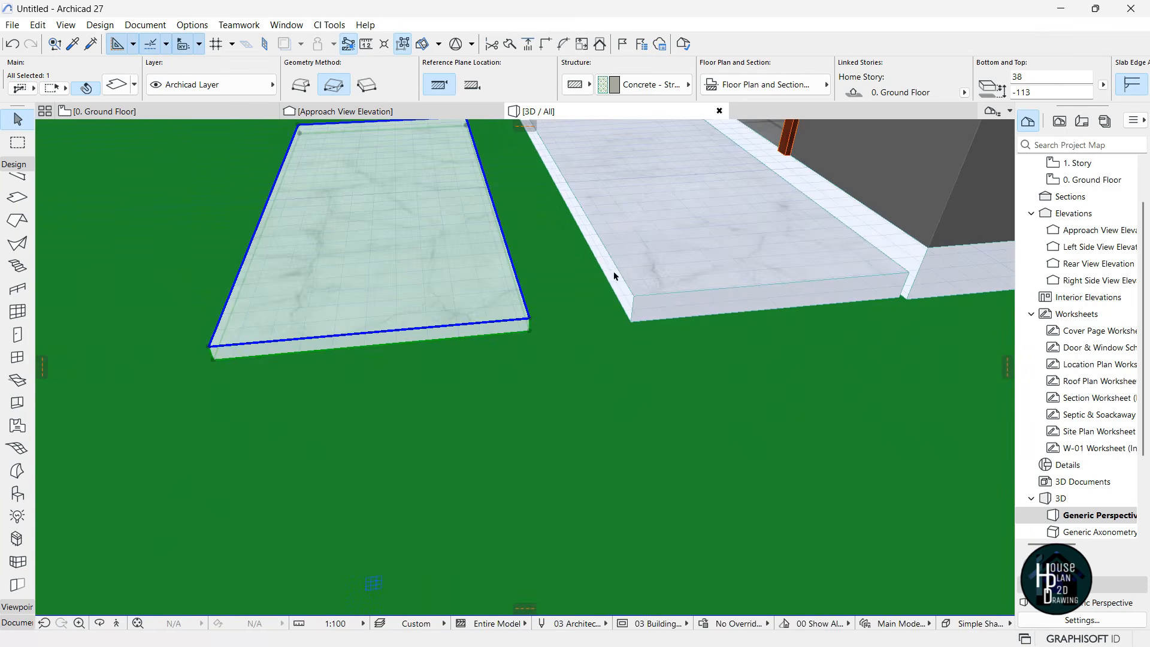
key(Escape)
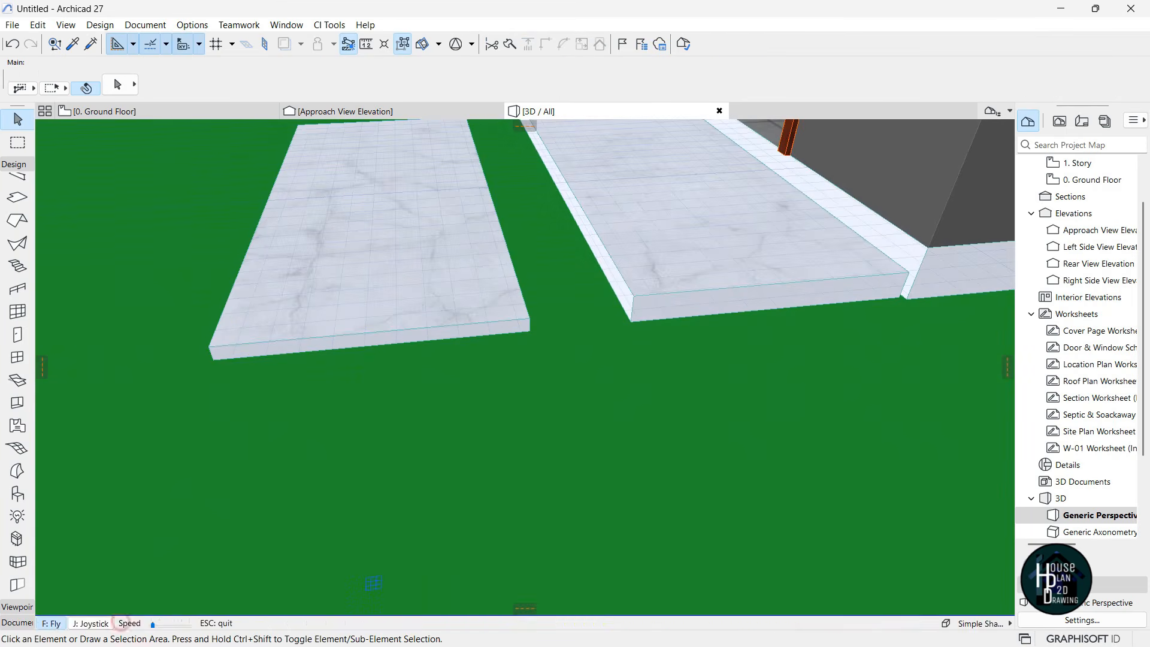
key(Left)
key(Down)
key(Escape)
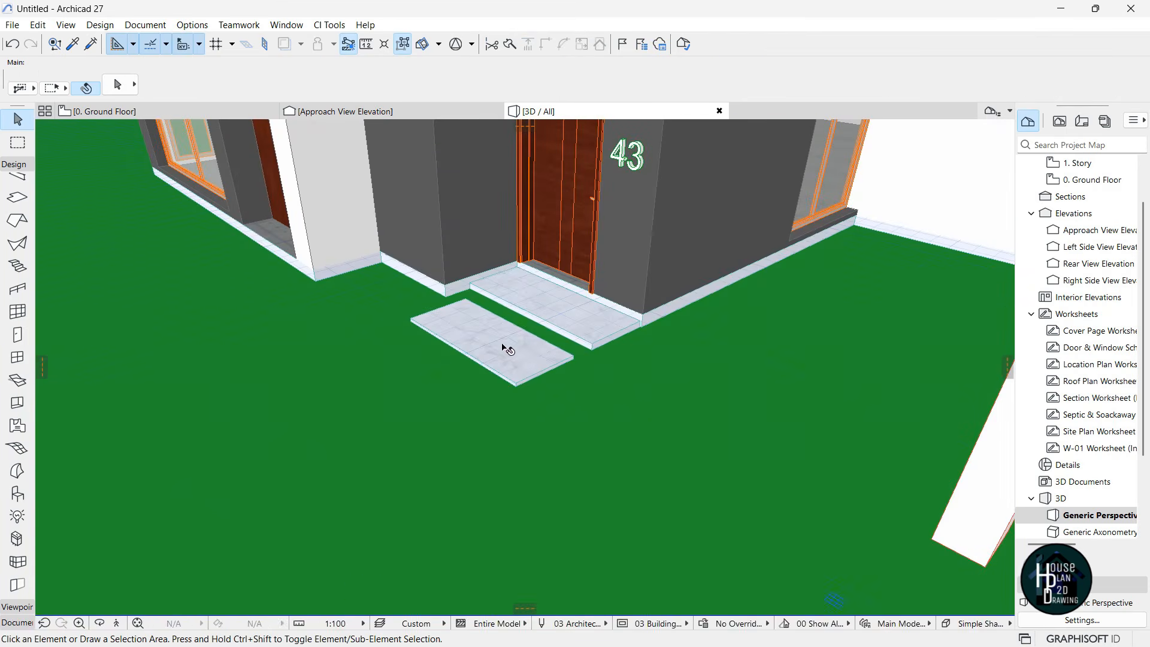
click(506, 349)
click(490, 334)
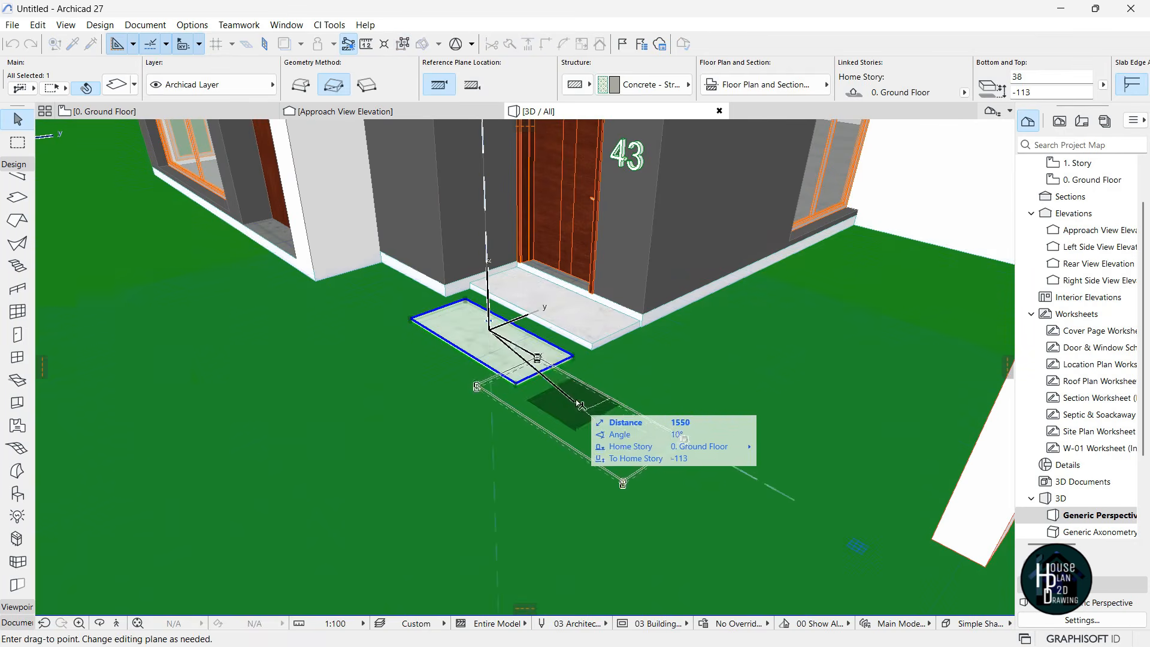
key(Escape)
key(Escape)
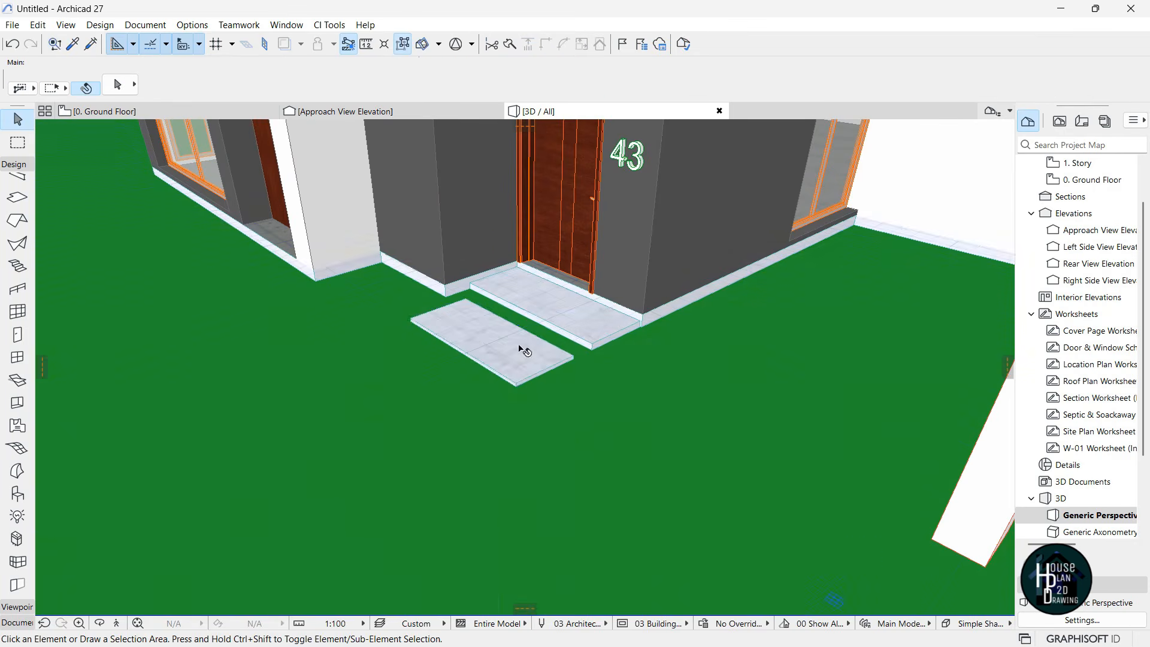
On the ground floor plan, move the paving slab about 121 mm straight towards the entrance step
key(F2)
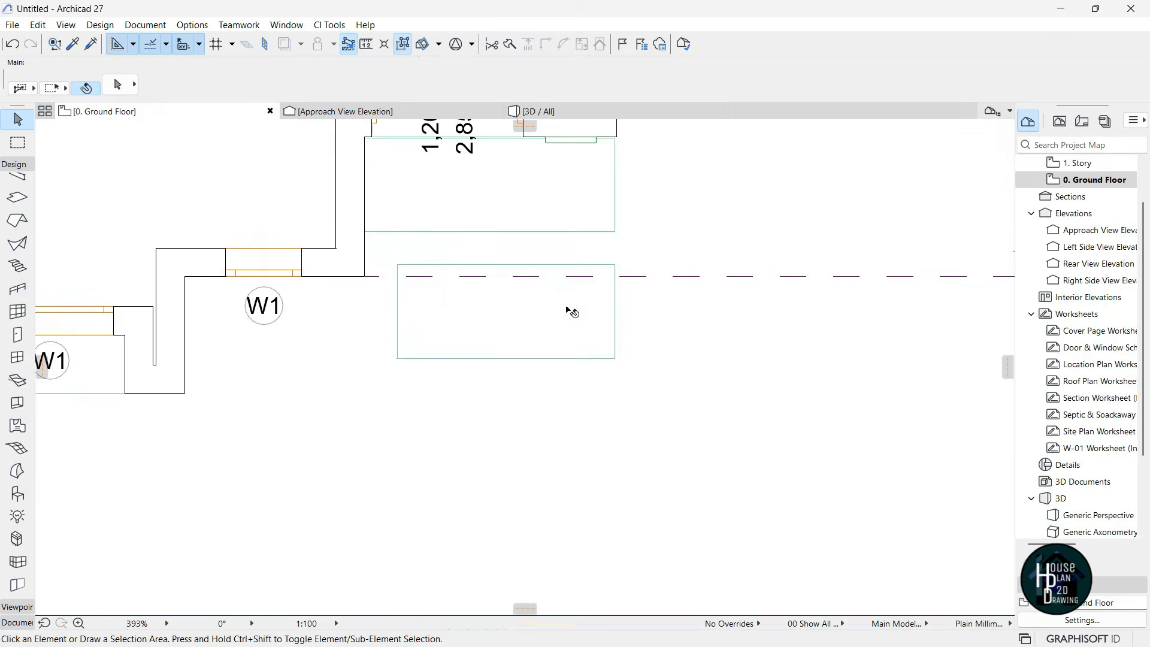
click(576, 323)
key(ctrl+d)
click(615, 264)
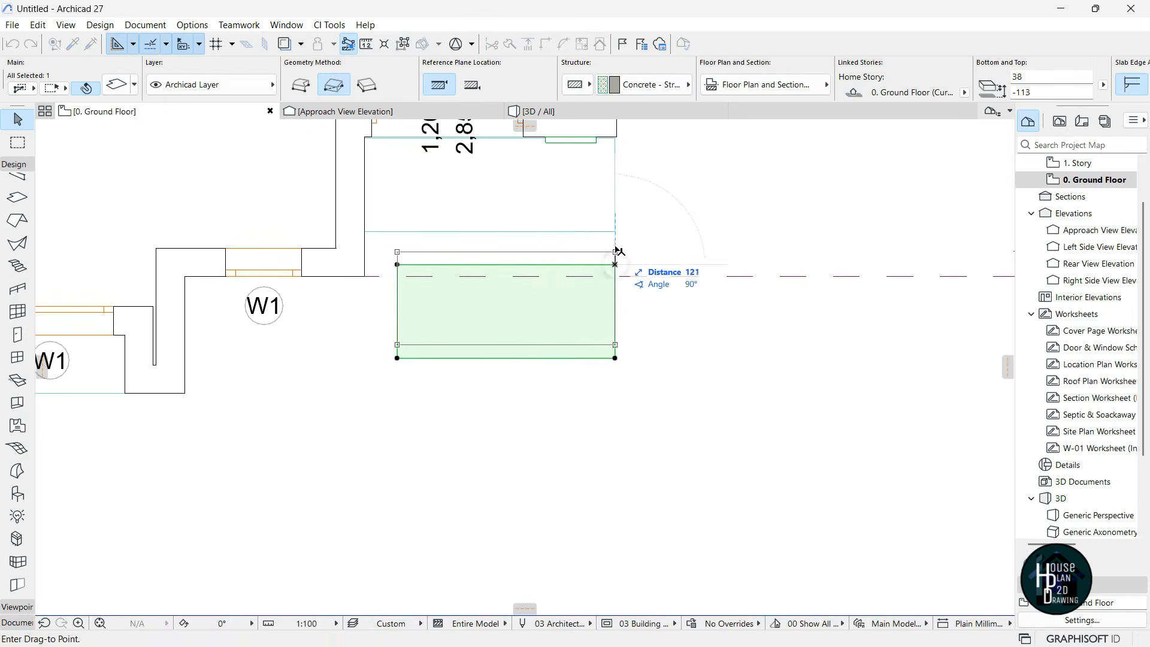
click(615, 251)
key(Escape)
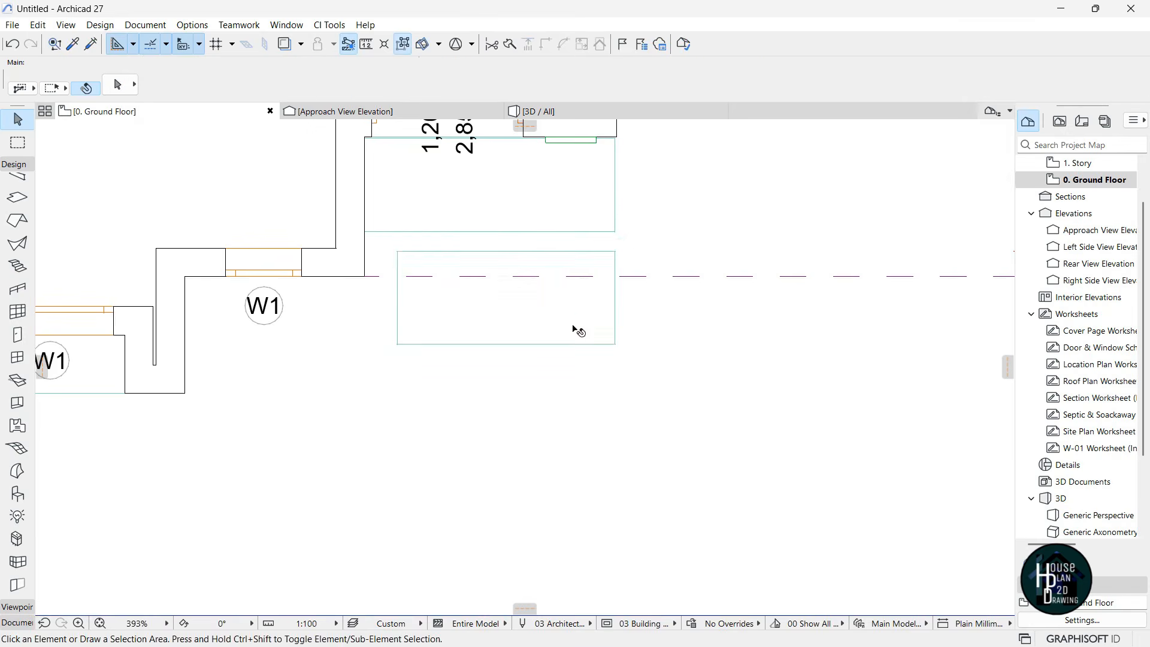
Multiply the paving slab with Spread at 900 mm spacing, placing five copies in a straight path away from the entrance
click(573, 319)
key(ctrl+u)
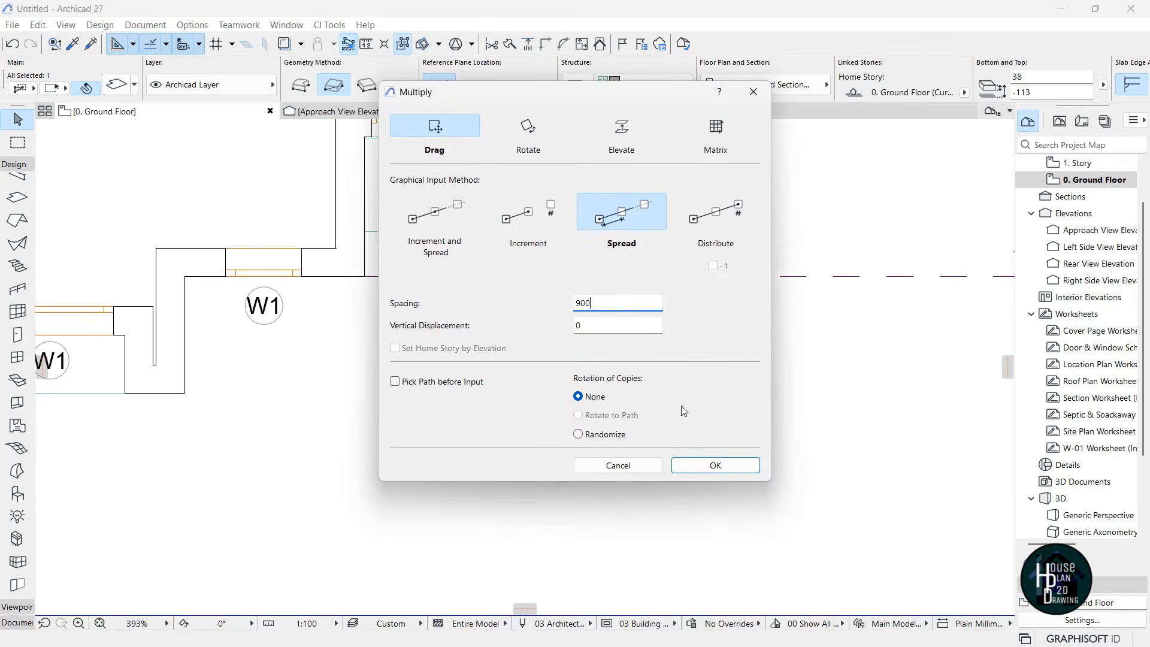
click(715, 466)
click(615, 252)
scroll(616, 335, down, 4)
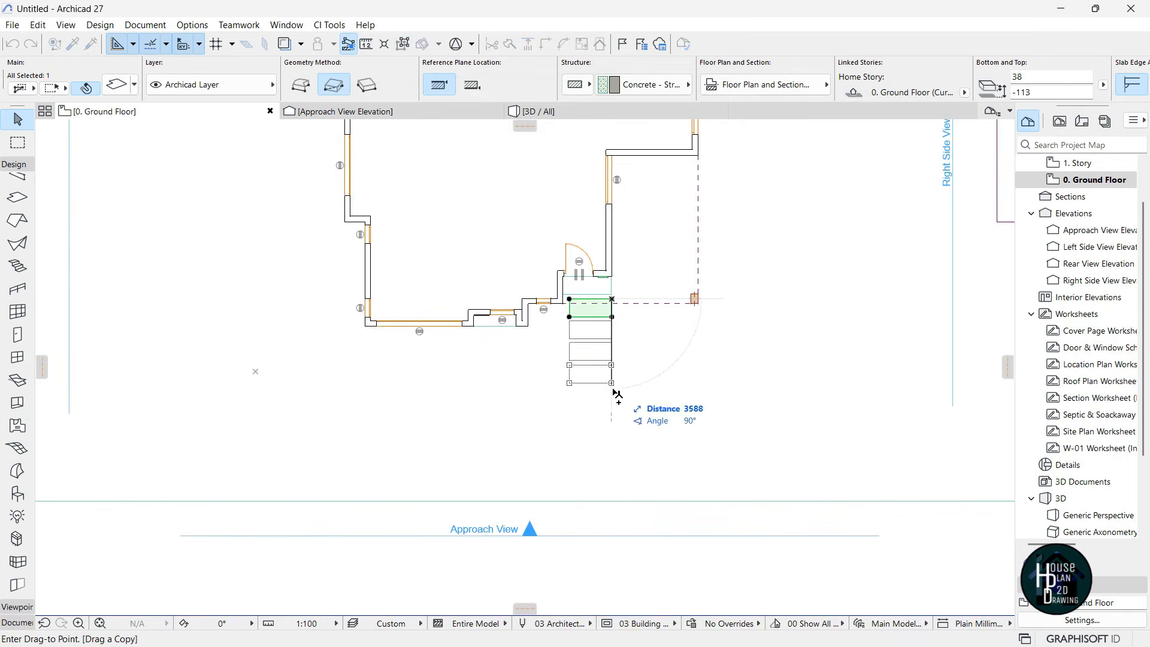
click(618, 423)
key(Escape)
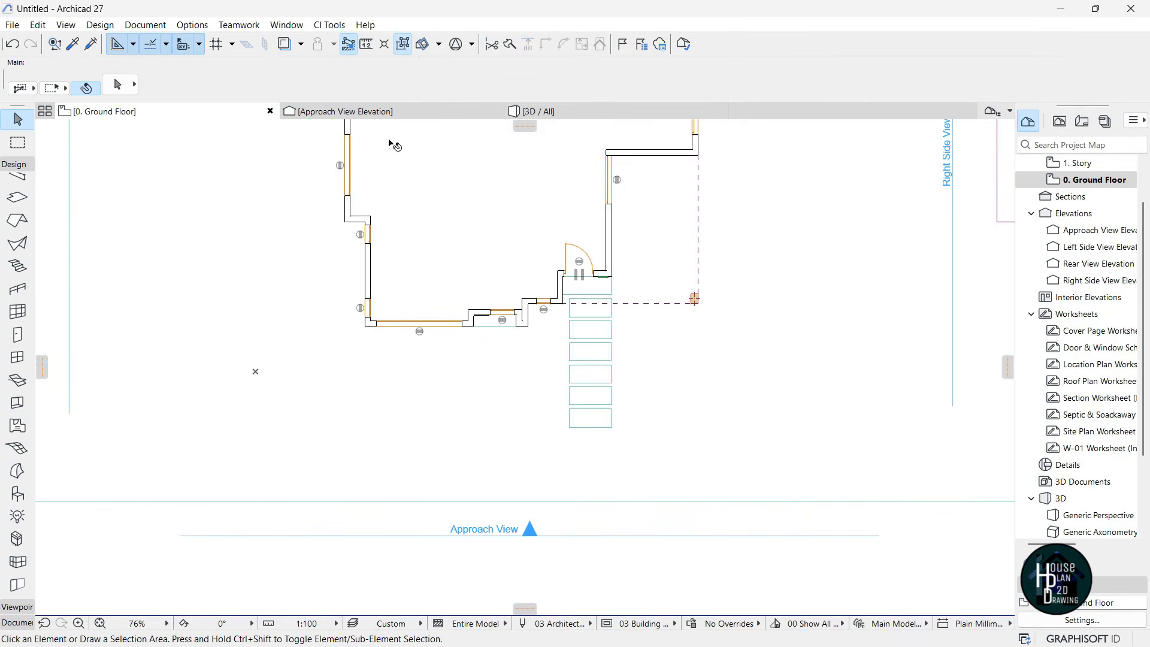
Review the paving path in 3D from the front and around to the glazed corner of the house
click(538, 111)
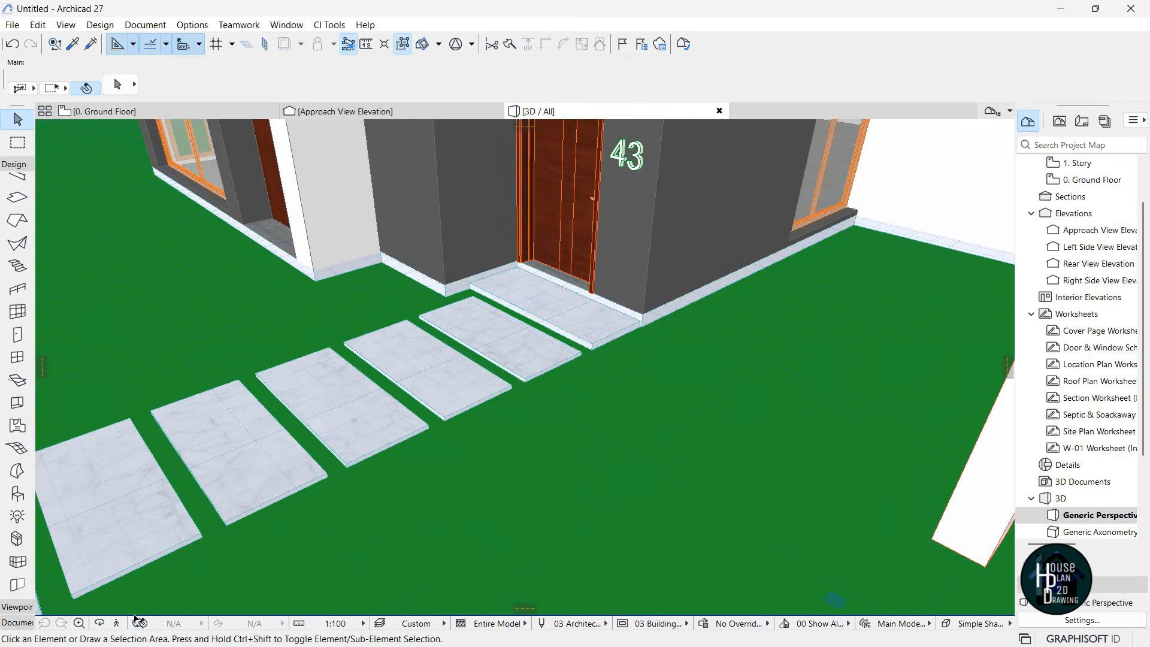
key(Down)
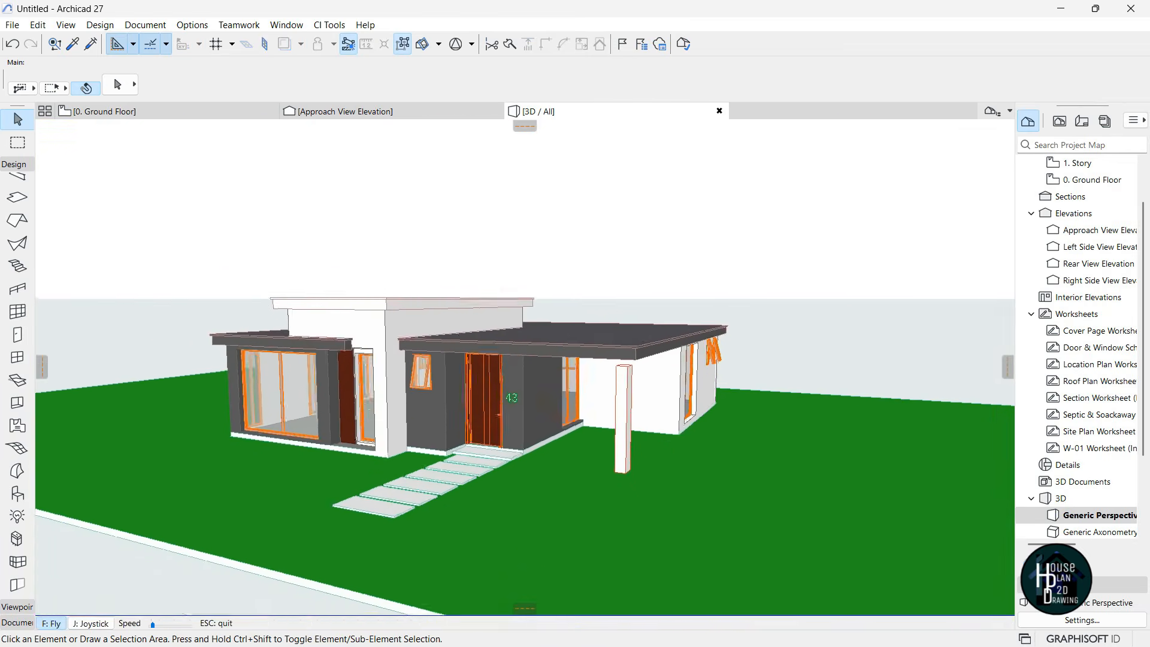
key(Up)
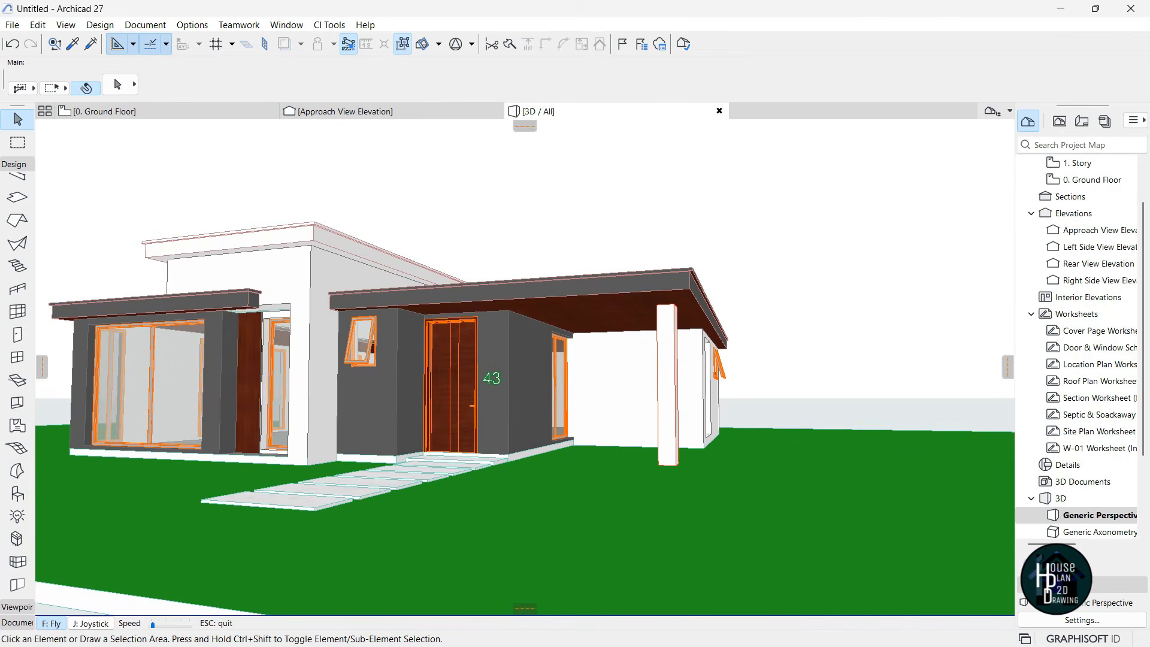
key(Left)
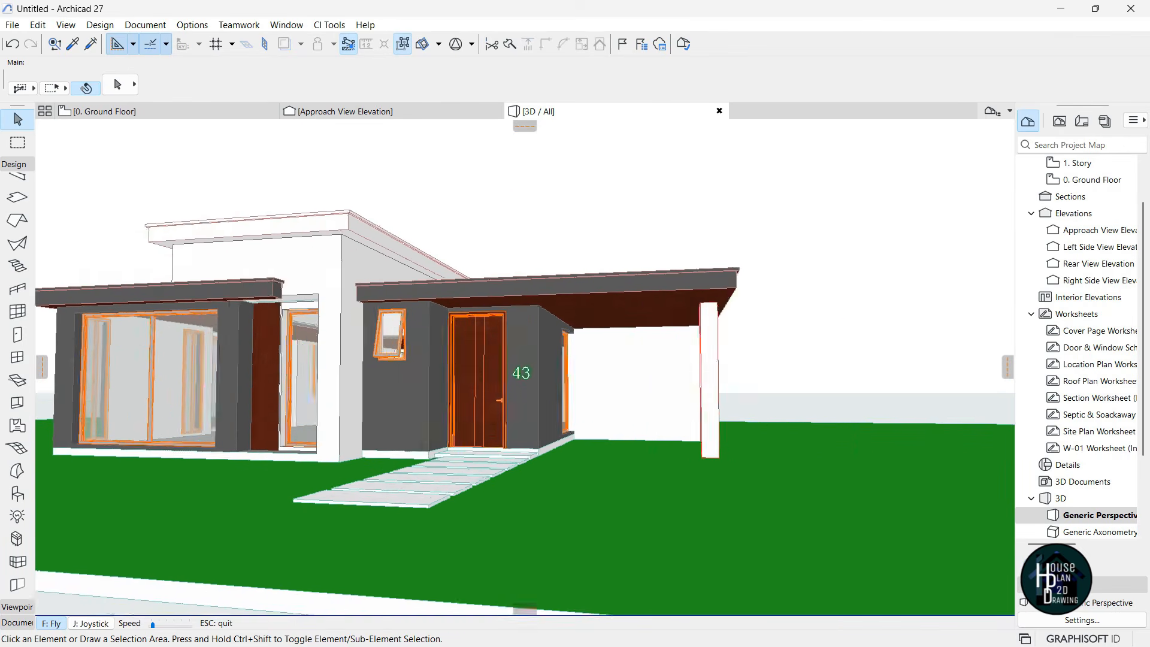
key(Up)
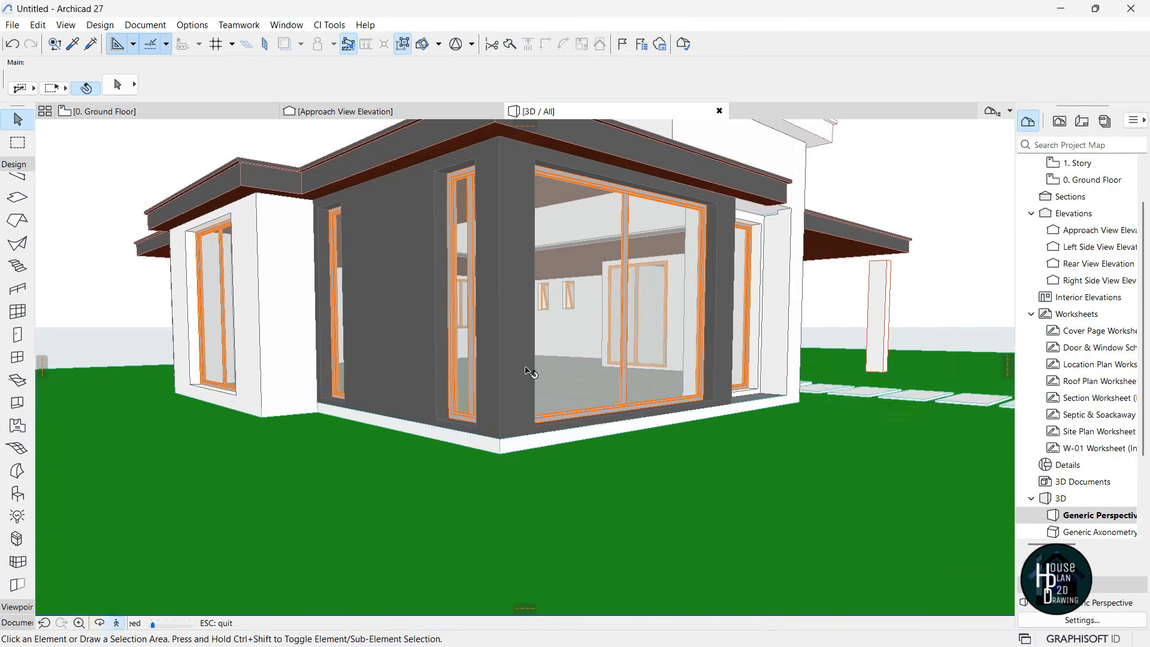
key(Escape)
click(519, 442)
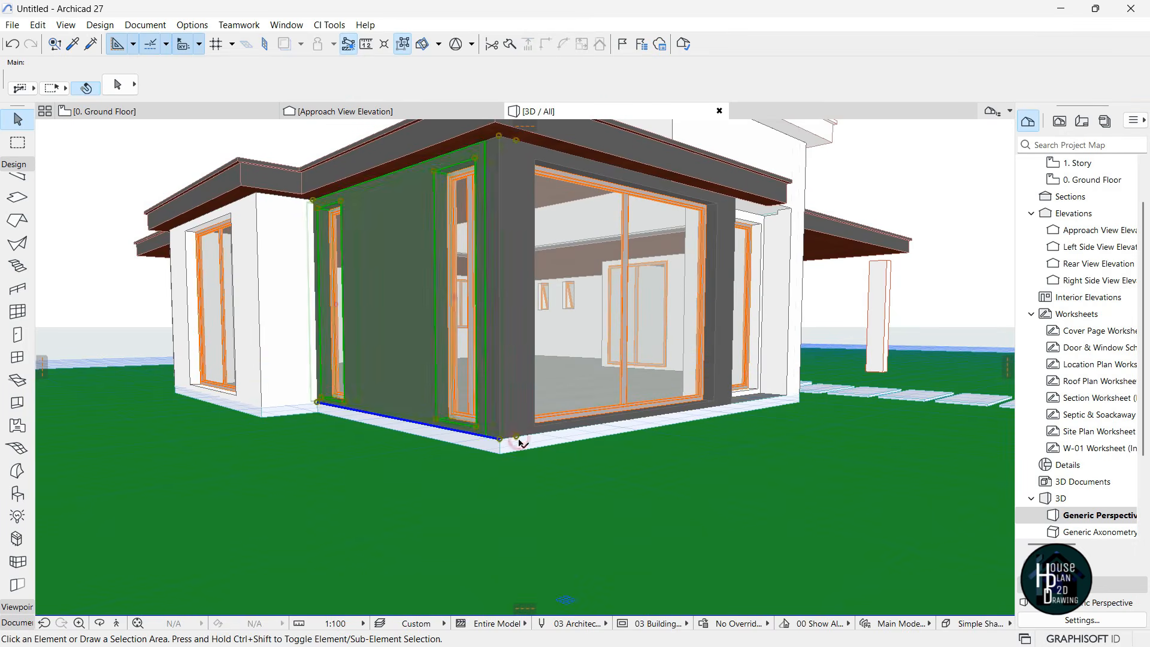
click(527, 446)
key(Escape)
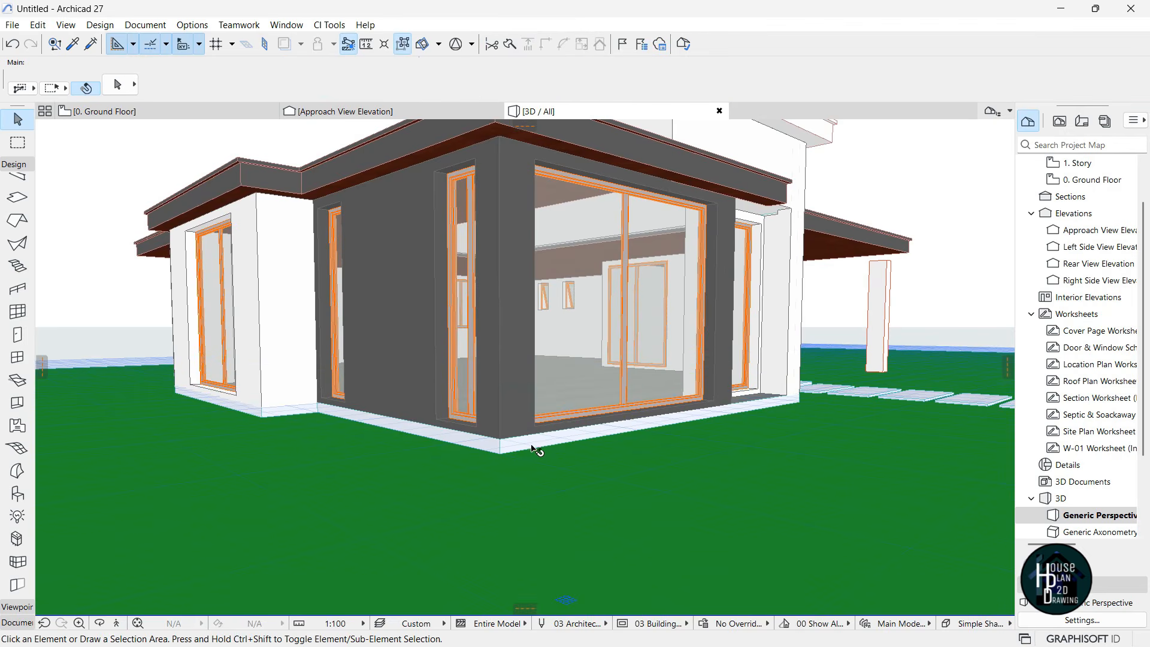
Walk around the finished exterior in 3D, examining the base of the glazed corner, the front facade, the paving path and the lawn
click(117, 625)
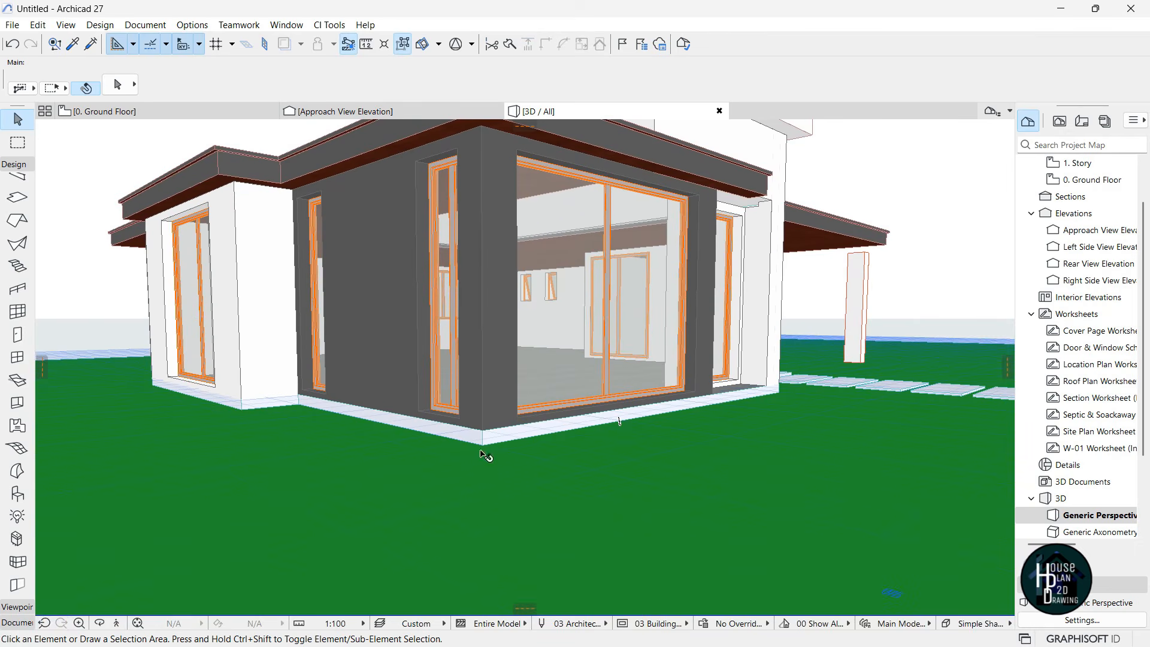
click(115, 622)
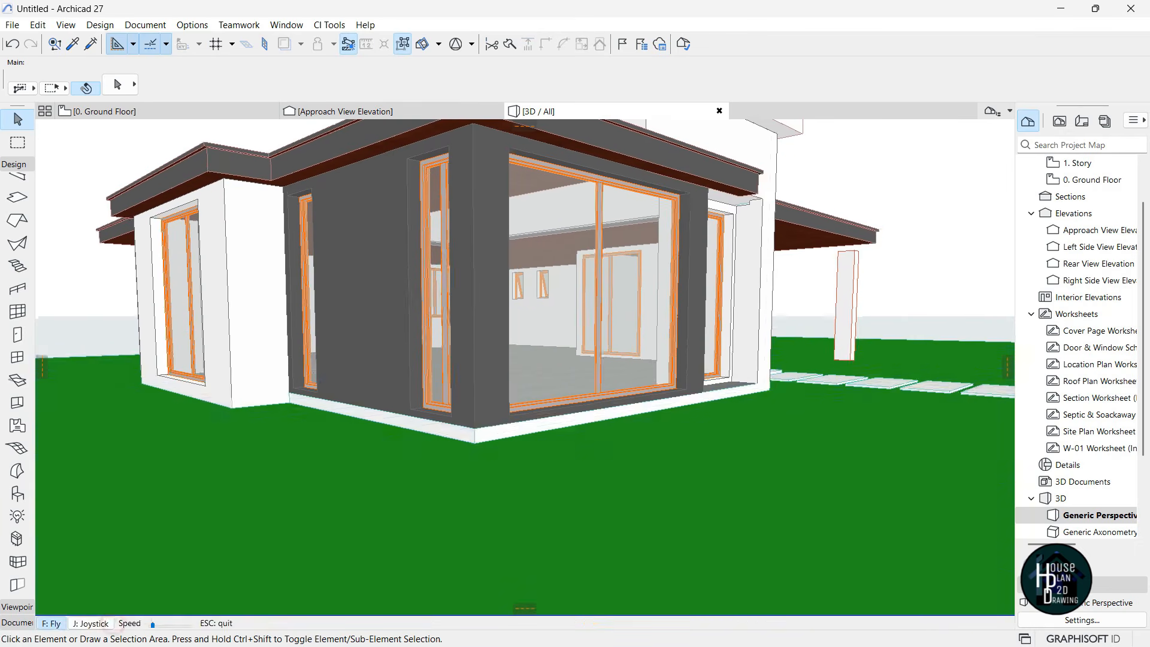
key(Right)
key(Up)
key(Down)
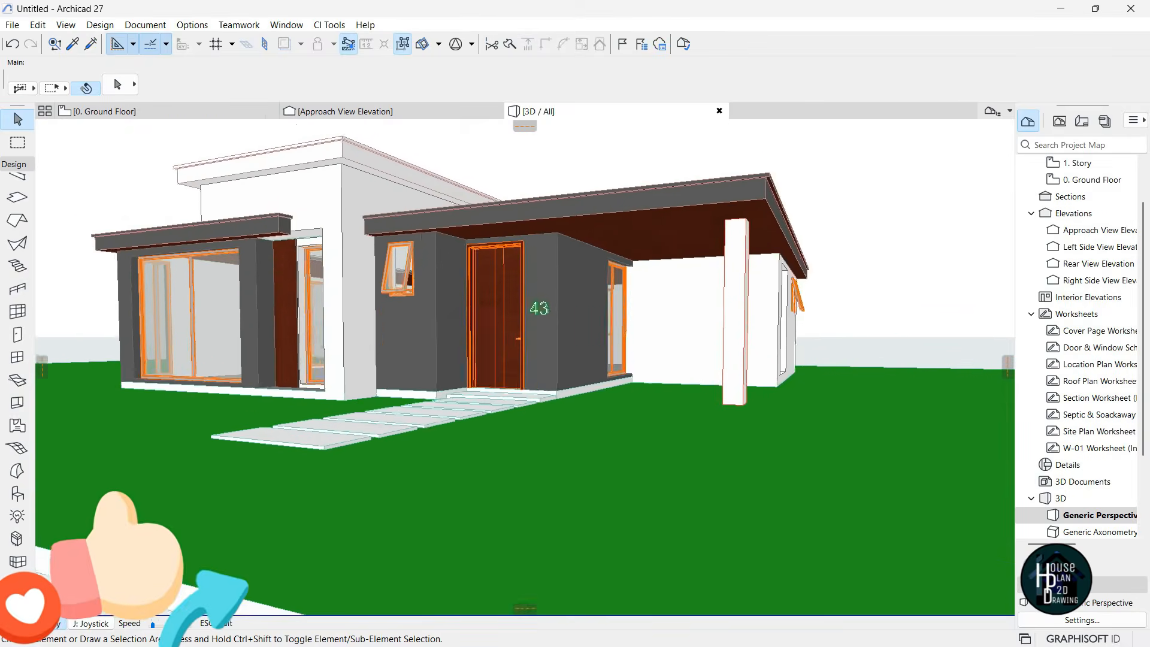
key(Down)
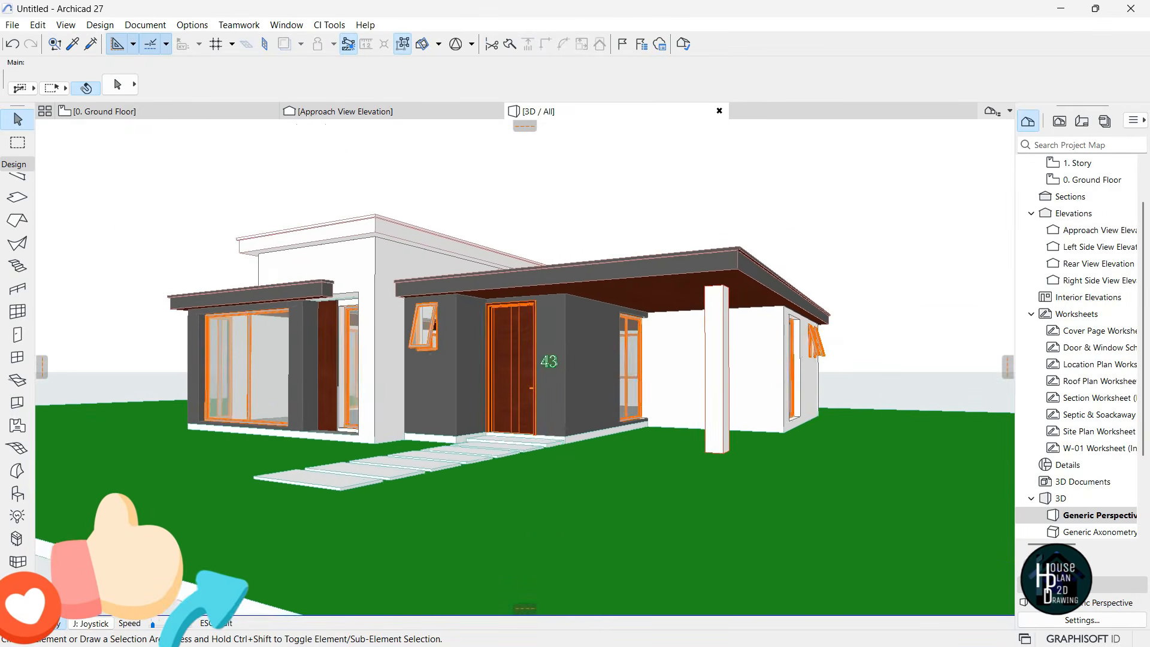
key(Left)
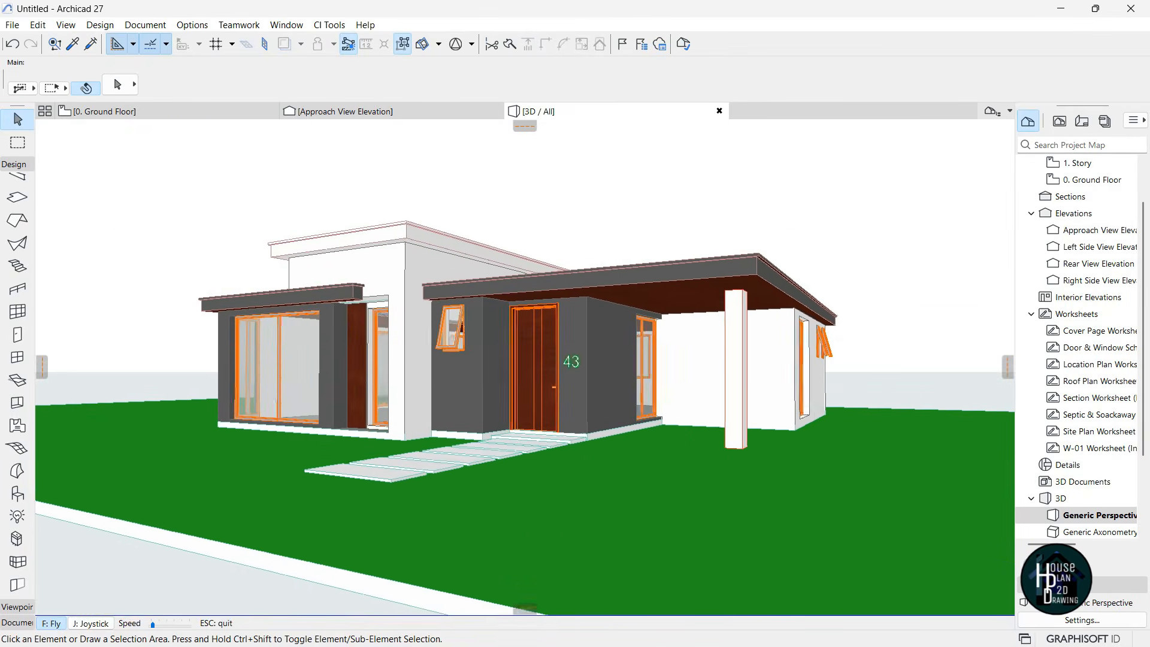
key(Up)
key(Down)
key(Right)
key(Up)
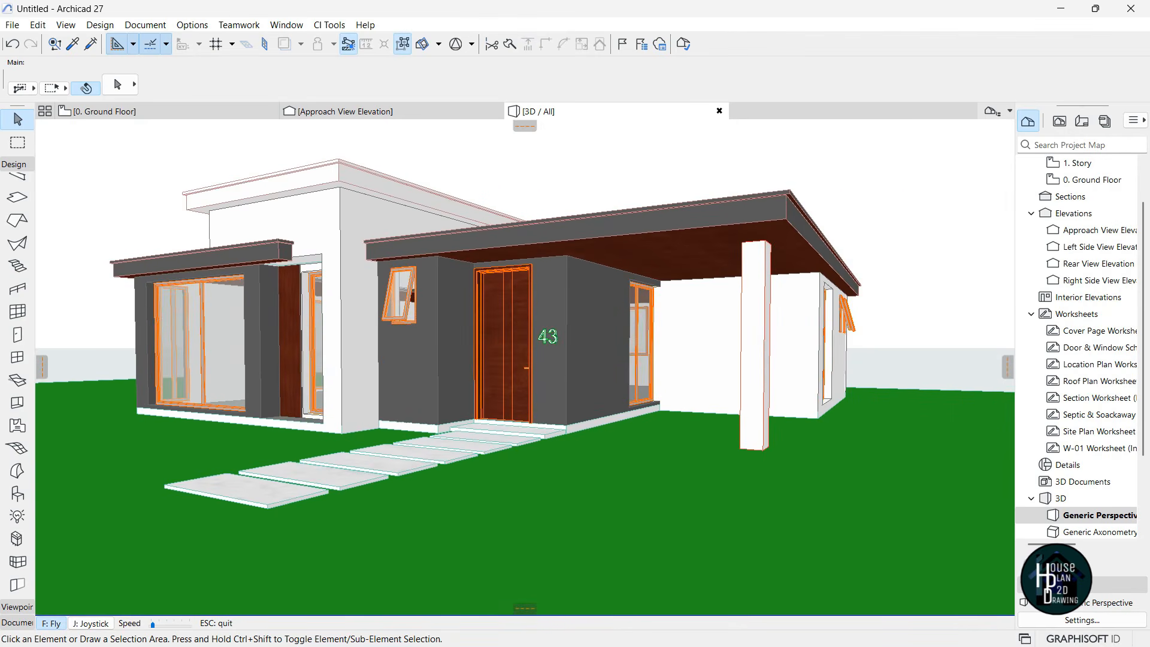
key(Left)
key(Up)
key(Left)
key(Right)
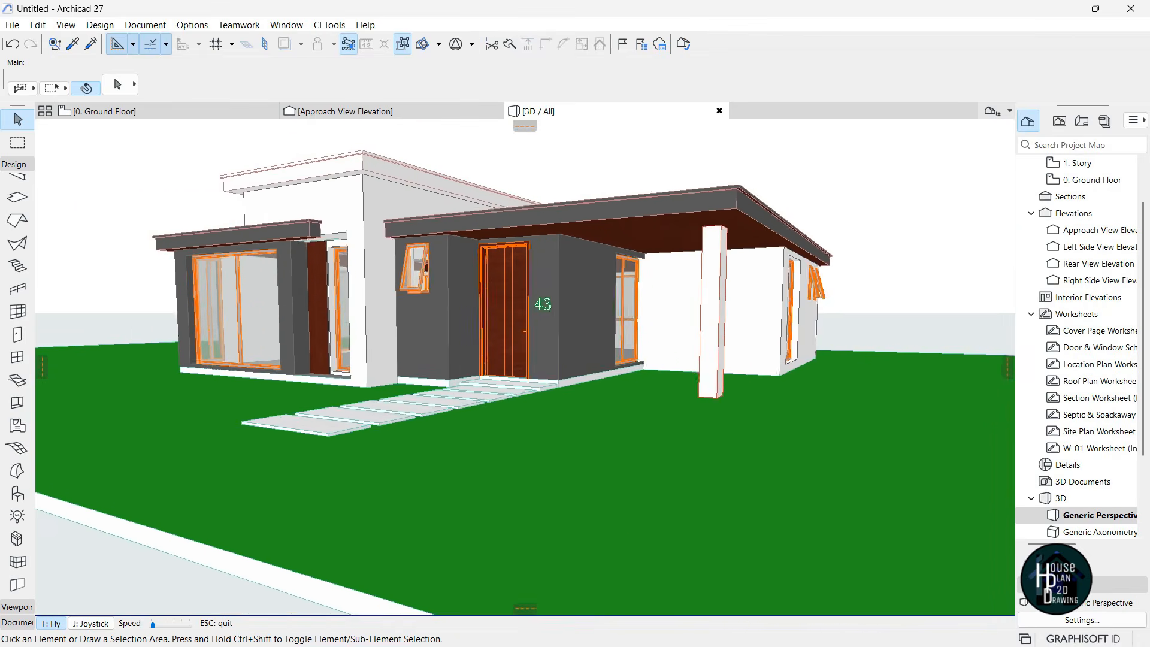
Open the ground floor plan and try to select the house's floor slab where it overlaps the lawn slab
key(Escape)
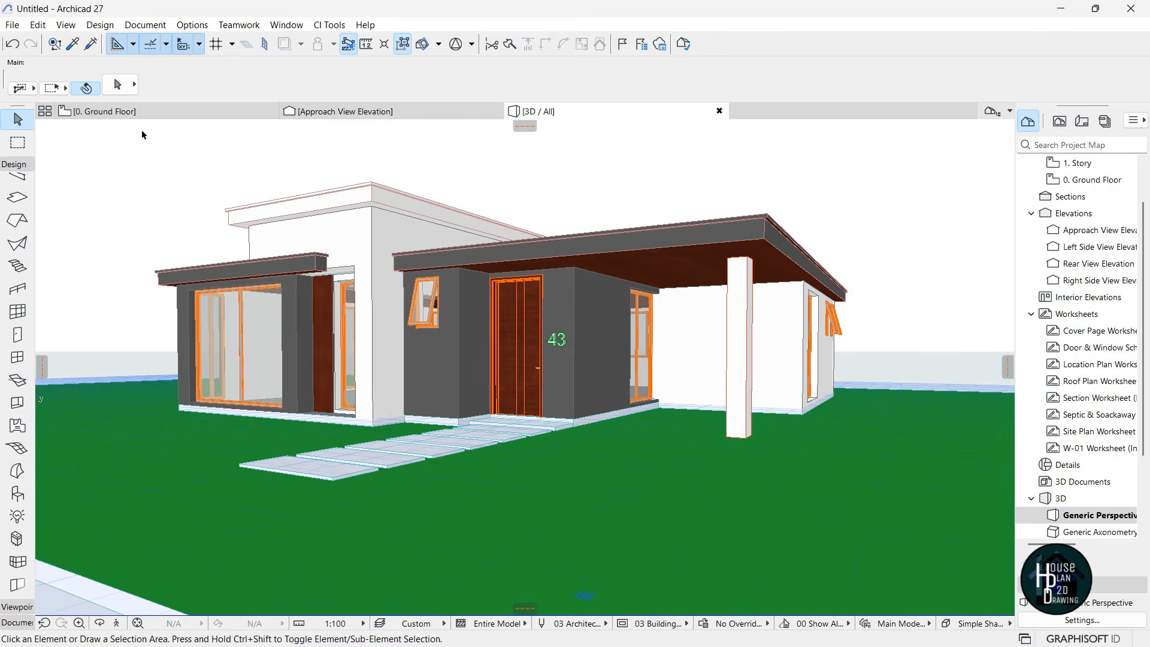
click(142, 114)
scroll(457, 277, down, 3)
scroll(527, 302, up, 6)
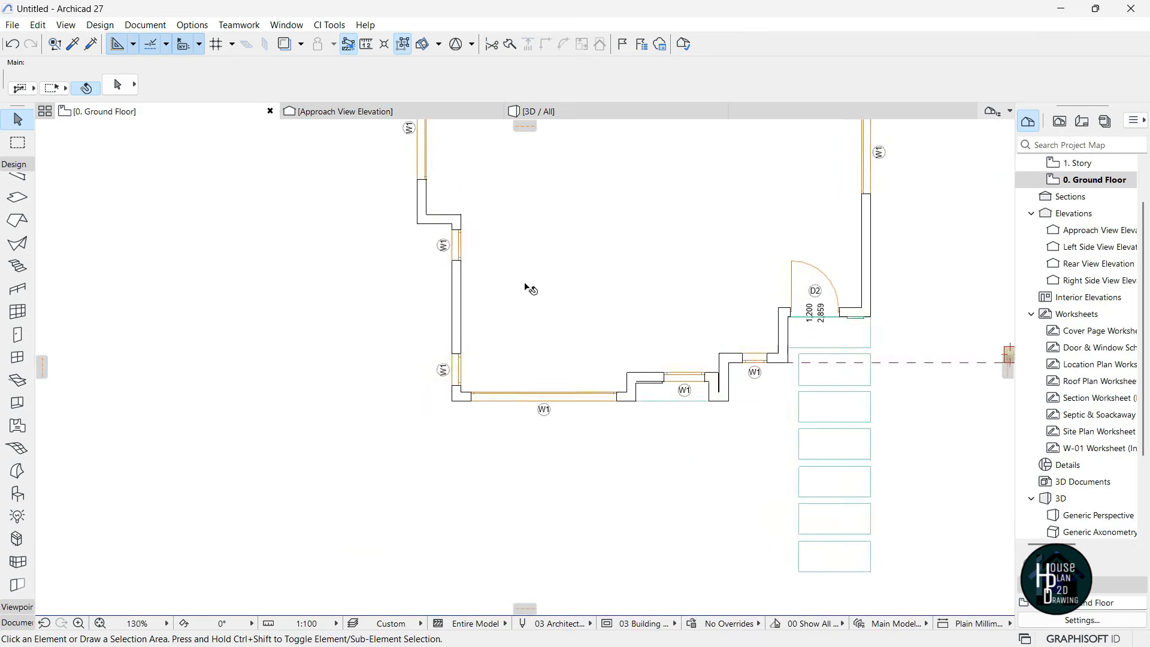
click(530, 302)
scroll(488, 334, down, 6)
scroll(639, 302, up, 2)
scroll(624, 285, down, 2)
scroll(633, 321, up, 1)
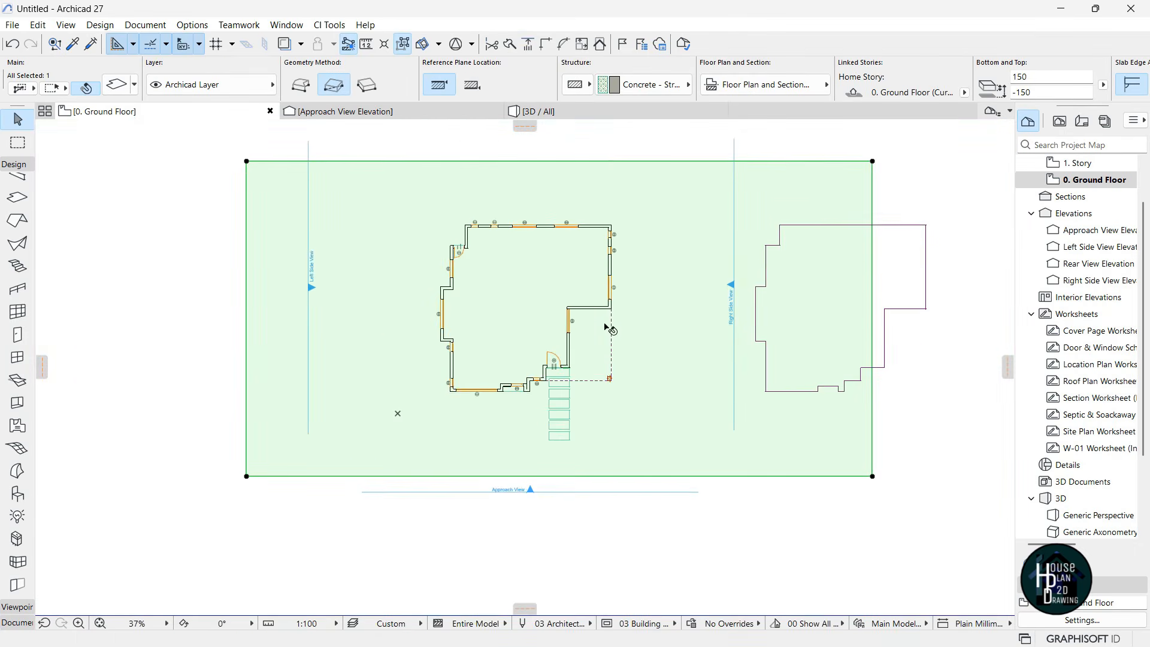
key(Escape)
click(526, 291)
key(Escape)
click(662, 246)
key(Escape)
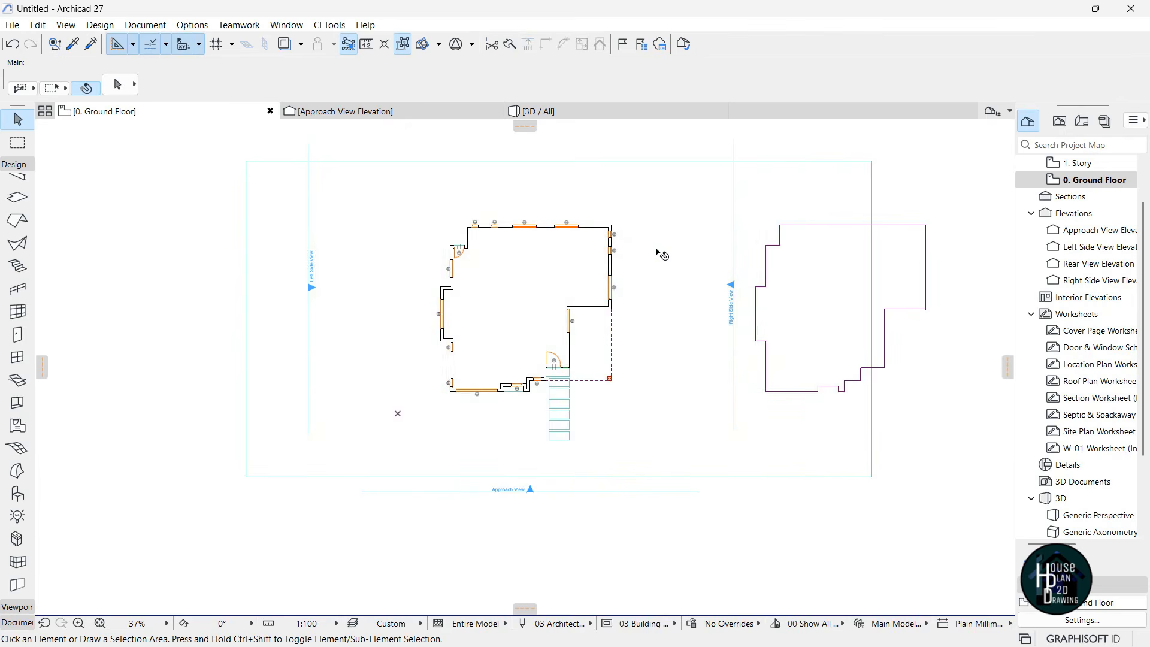
Send the large rectangular lawn slab one level backward in the display order
click(657, 233)
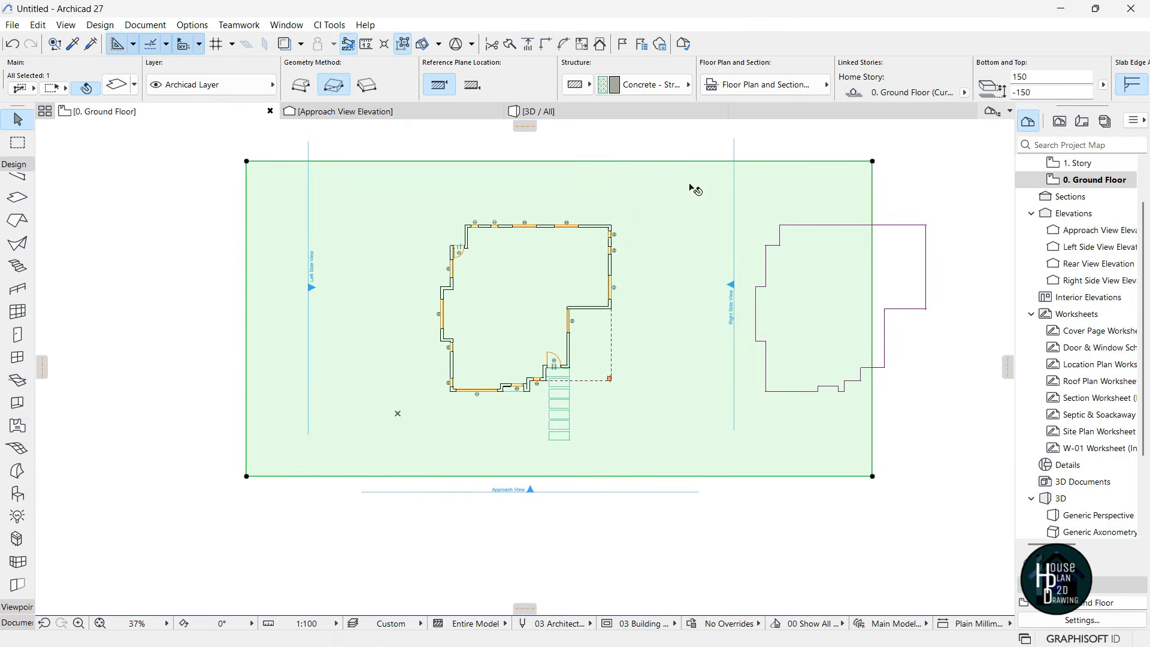
right_click(662, 226)
mouse_move(794, 390)
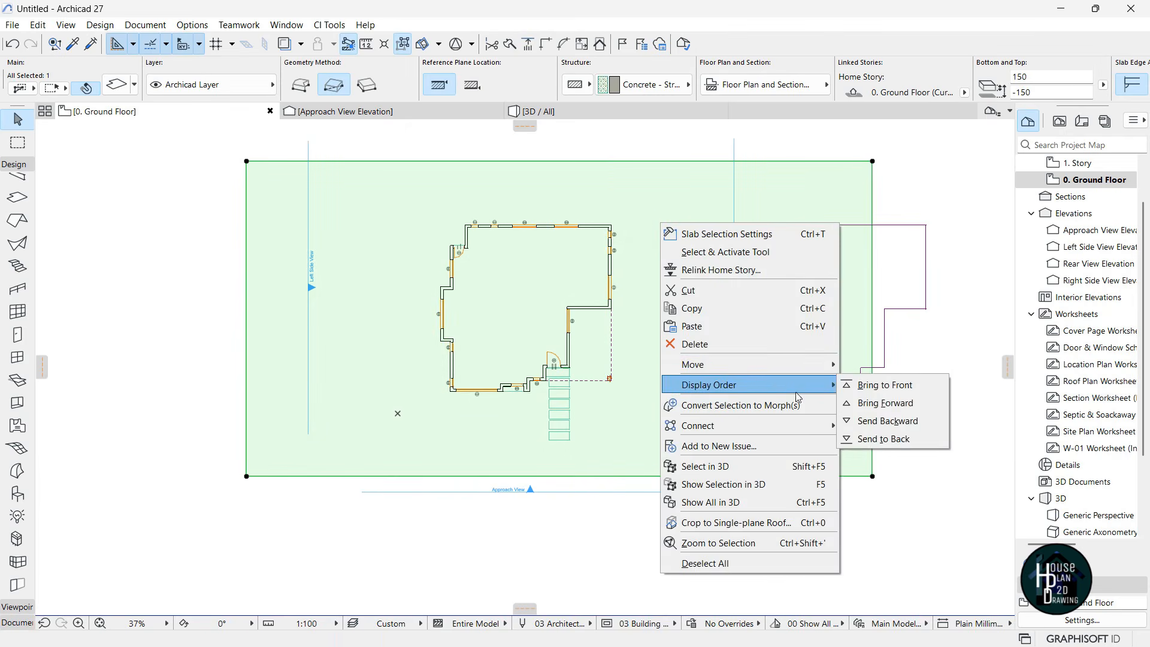
click(889, 422)
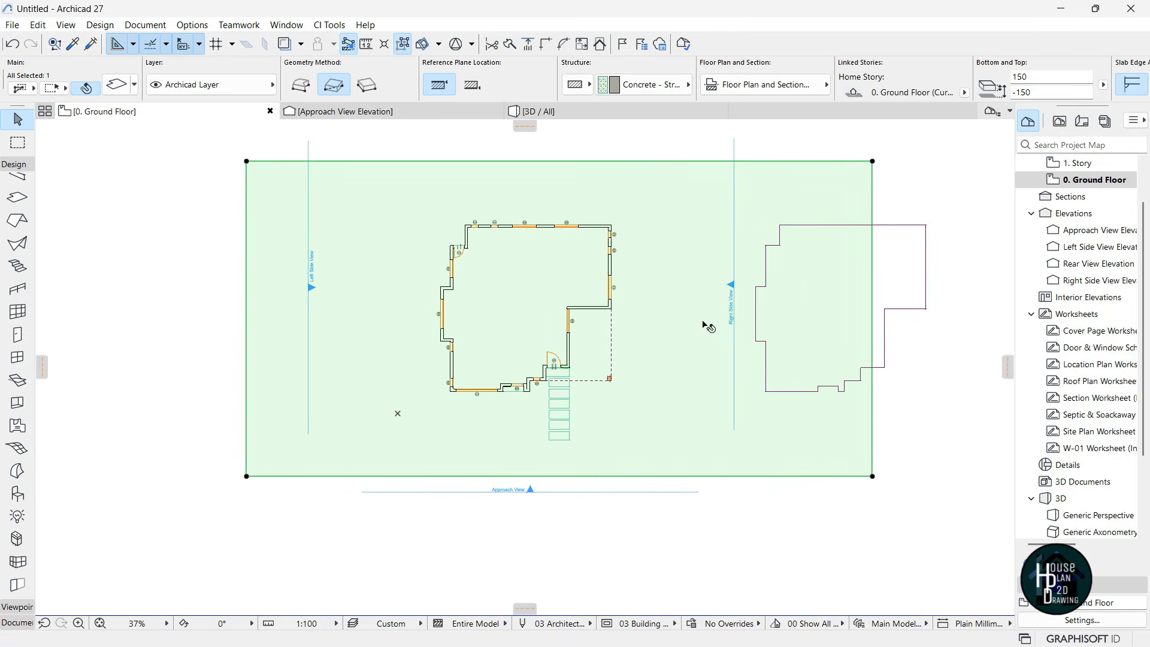
key(Escape)
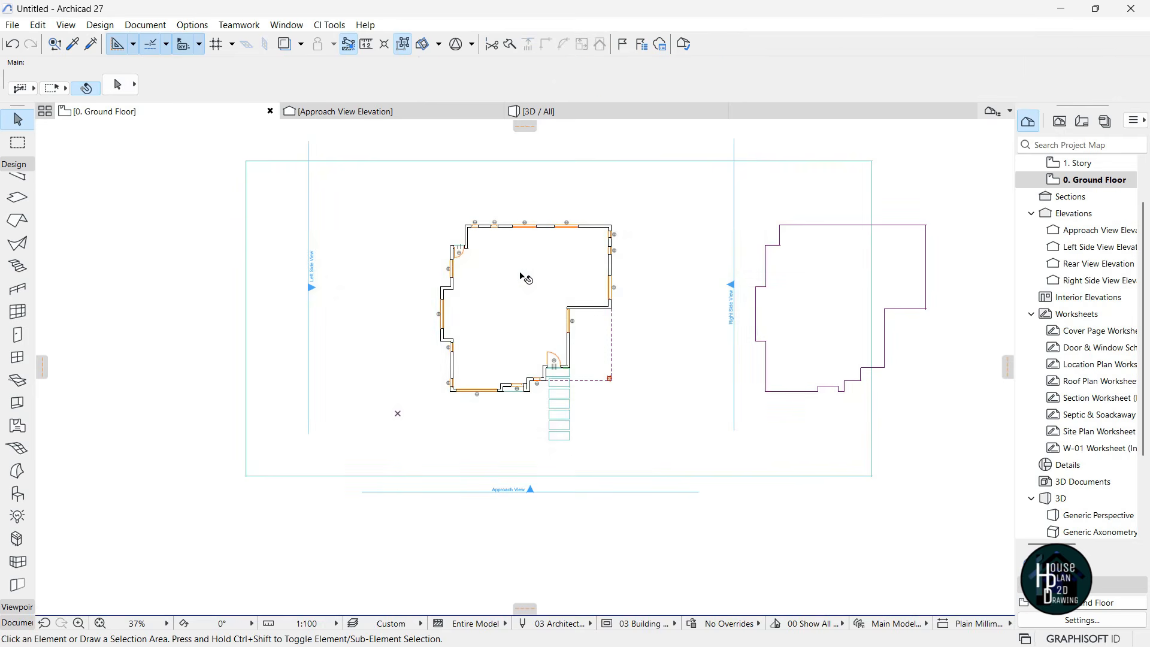
Subtract a polygonal strip from the house's floor slab beneath the large 3500 mm wide front window, with diagonal cuts at both wall corners
click(523, 277)
scroll(448, 395, up, 5)
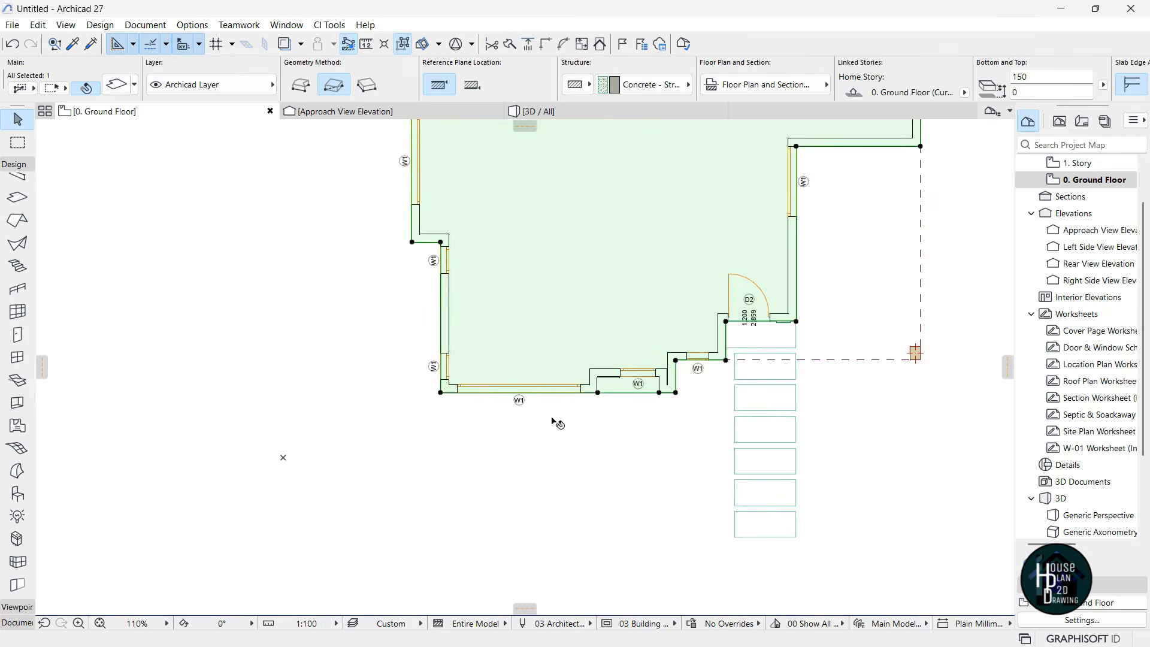
scroll(663, 393, up, 2)
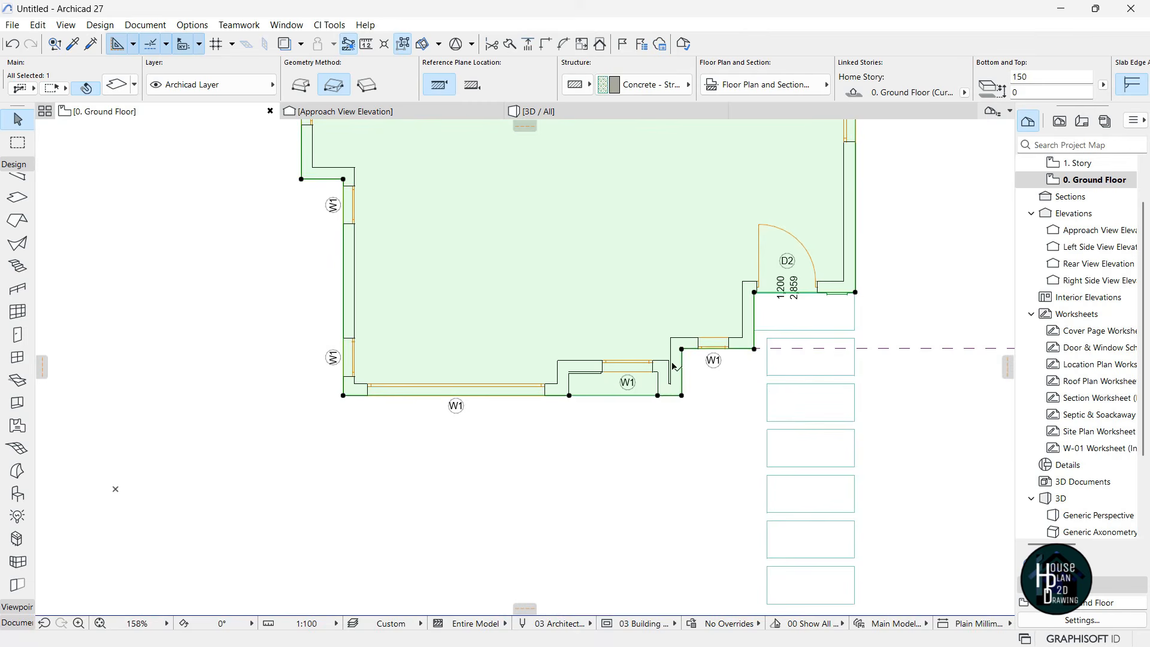
scroll(673, 368, up, 2)
middle_drag(579, 427, 552, 429)
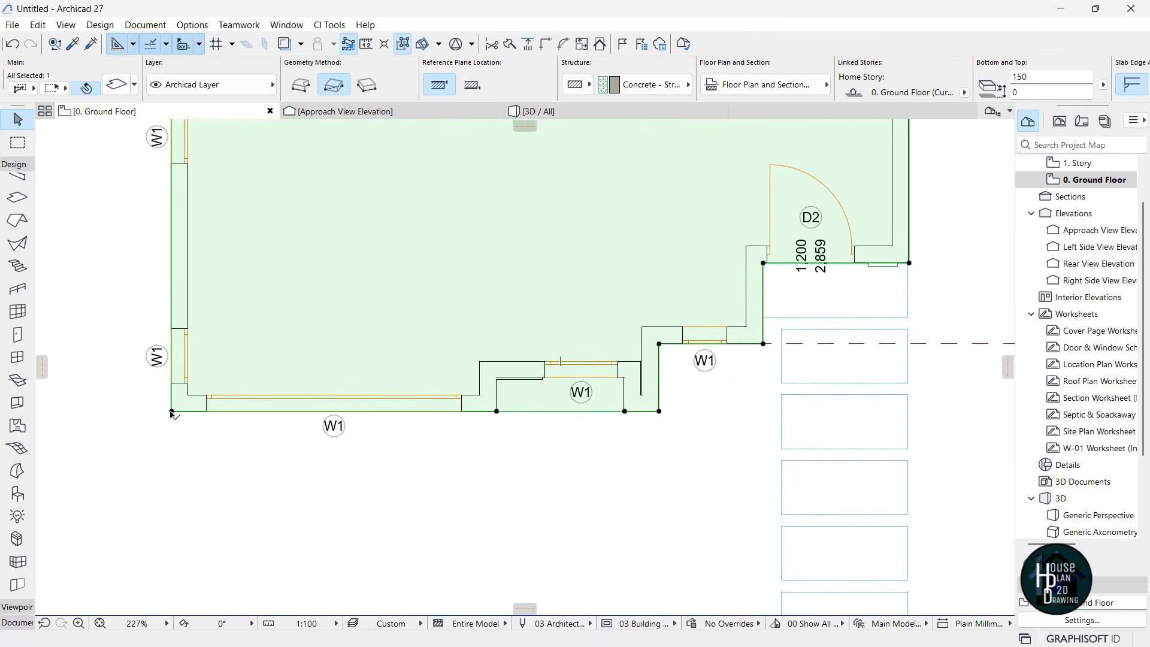
scroll(171, 415, up, 3)
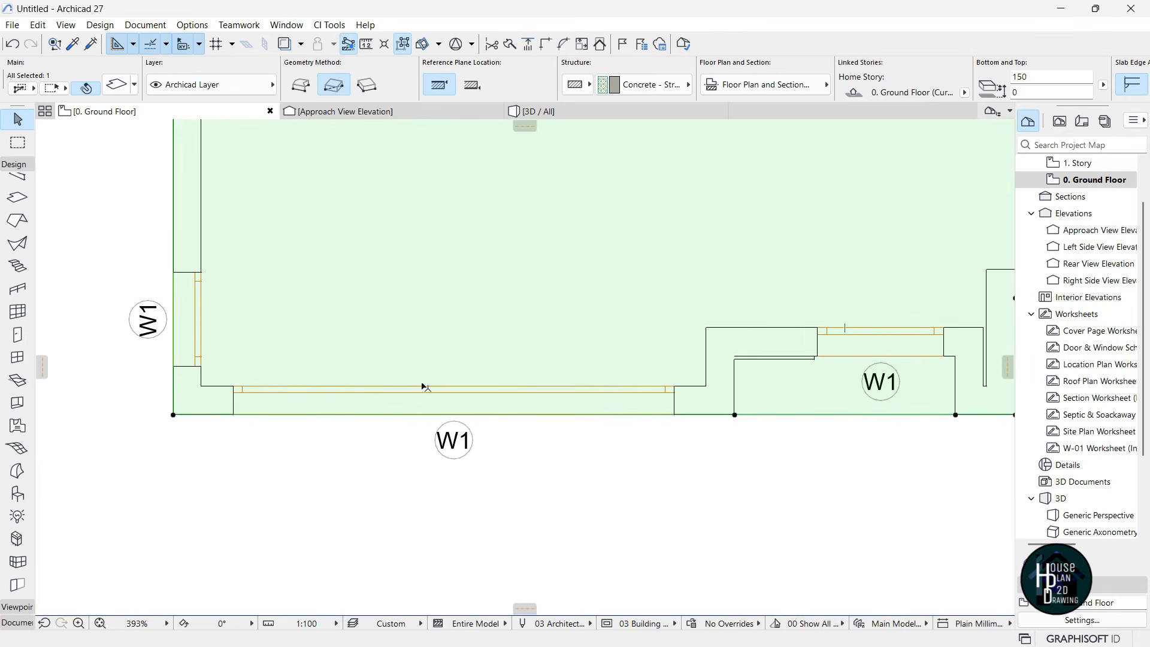
scroll(411, 391, down, 2)
click(245, 405)
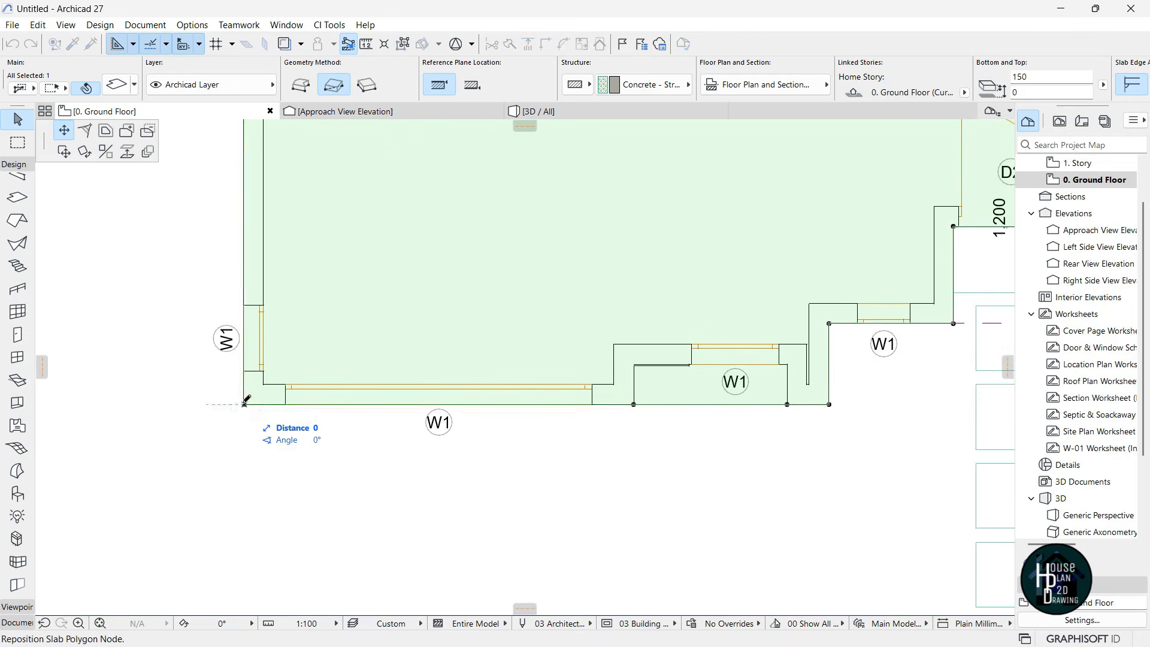
click(149, 132)
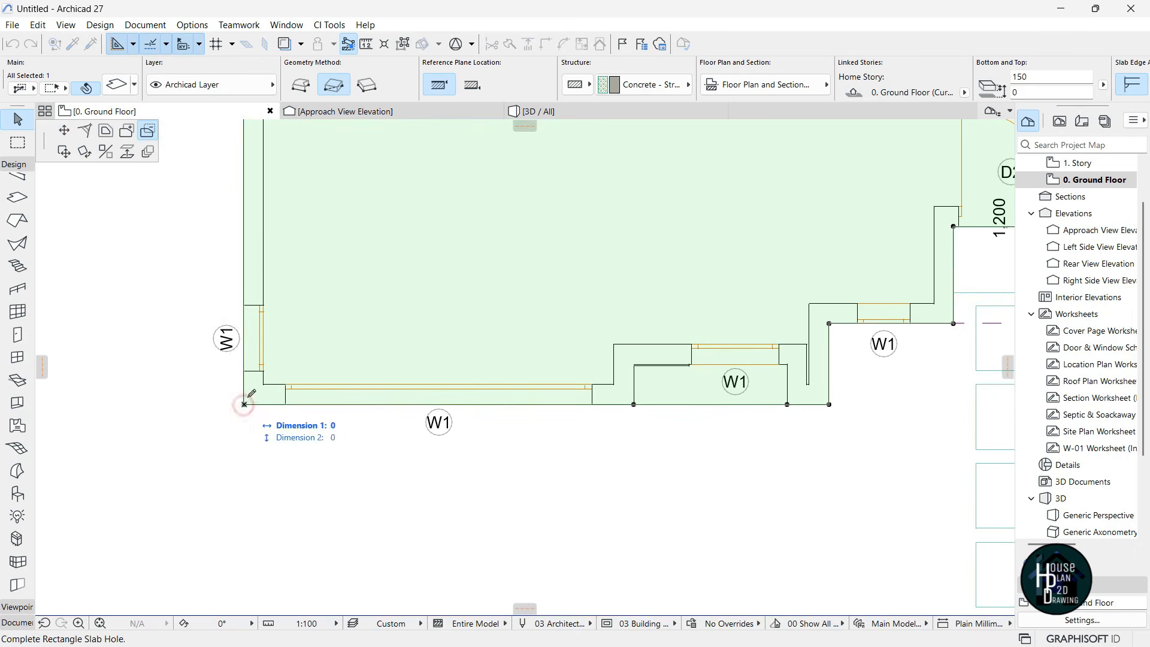
click(303, 87)
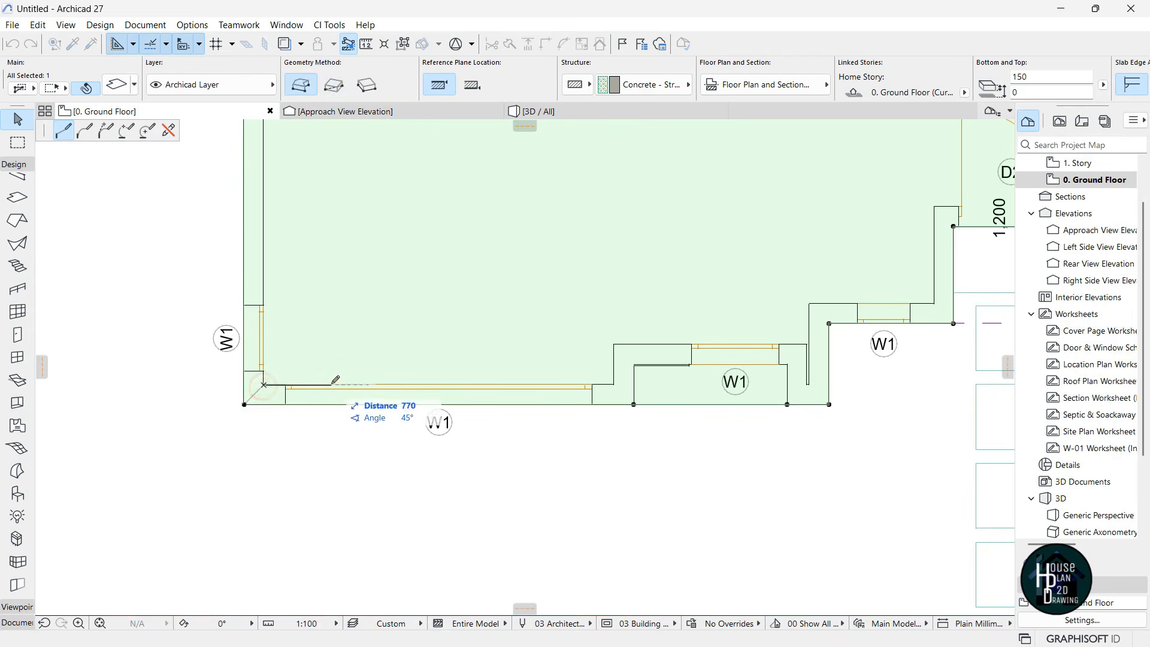
scroll(287, 381, down, 2)
scroll(487, 395, up, 5)
click(511, 363)
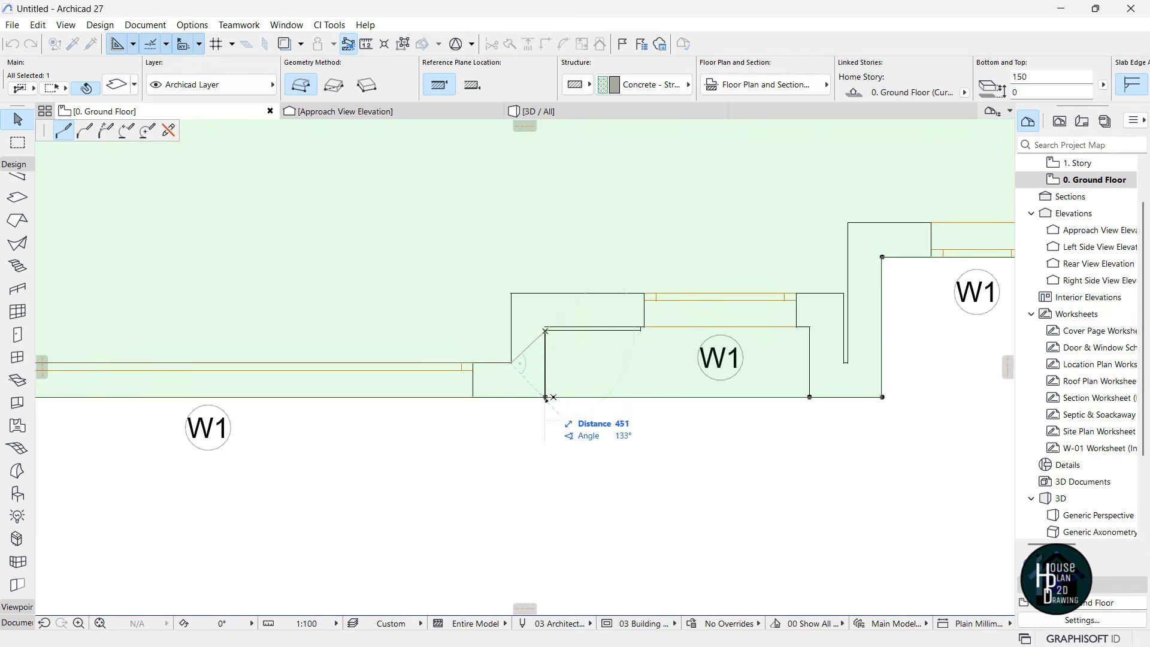
click(546, 396)
scroll(602, 402, down, 4)
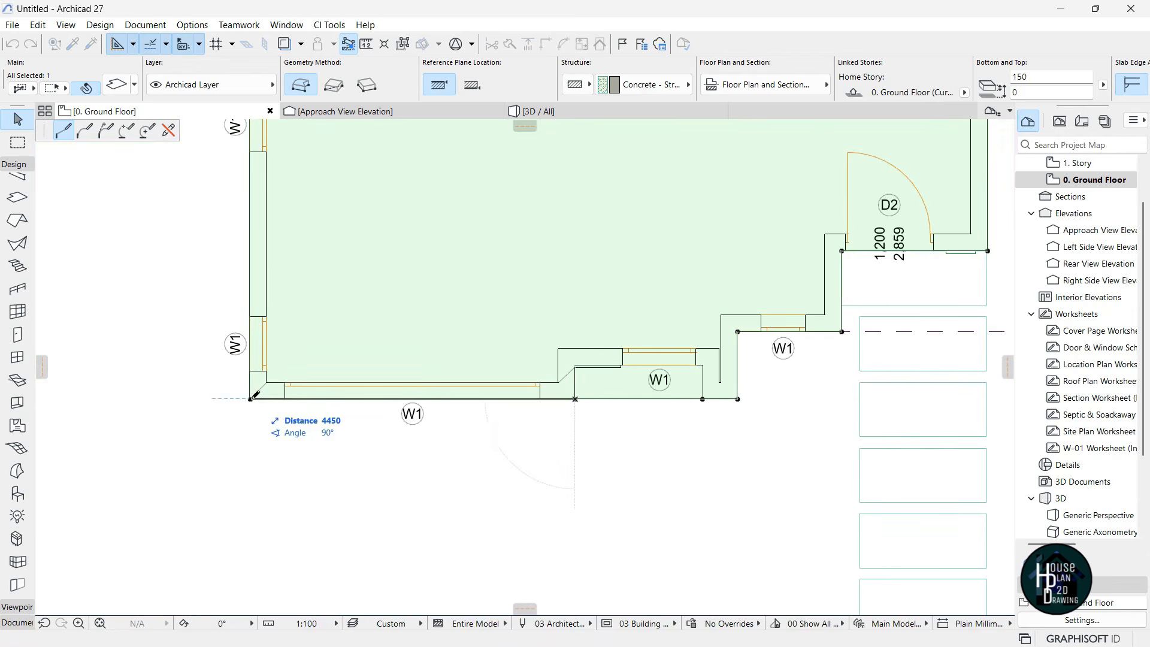
click(251, 397)
scroll(300, 395, up, 3)
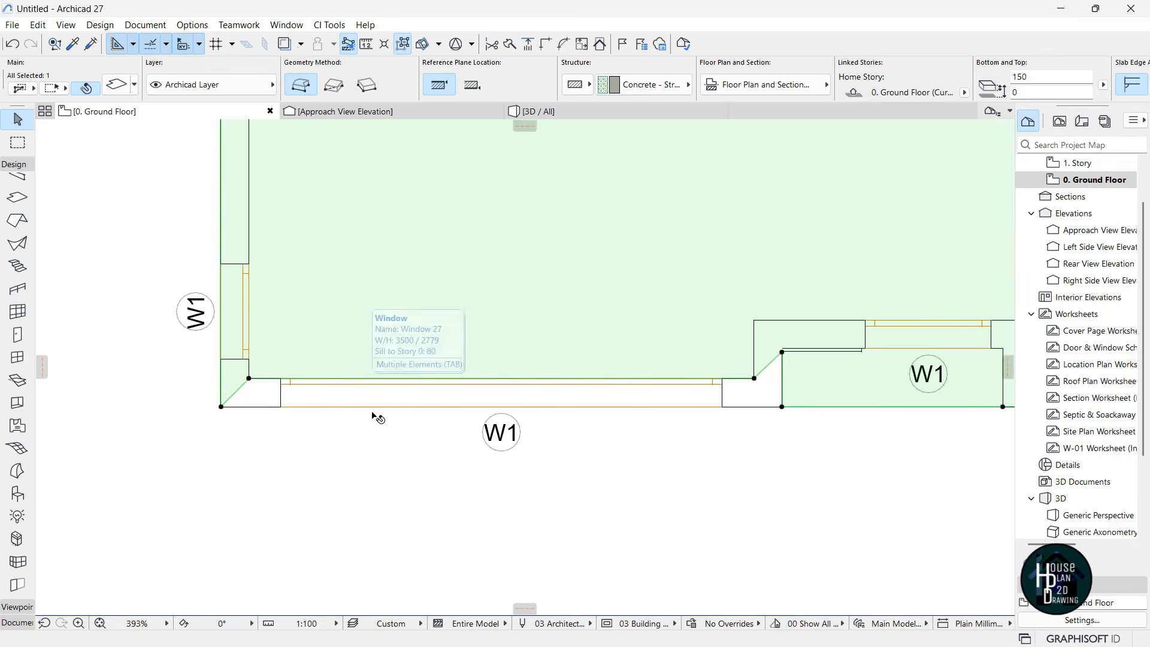
click(372, 441)
Draw a new polygonal slab with the house floor slab's settings, filling the strip cut out beneath the large front window
key(alt)
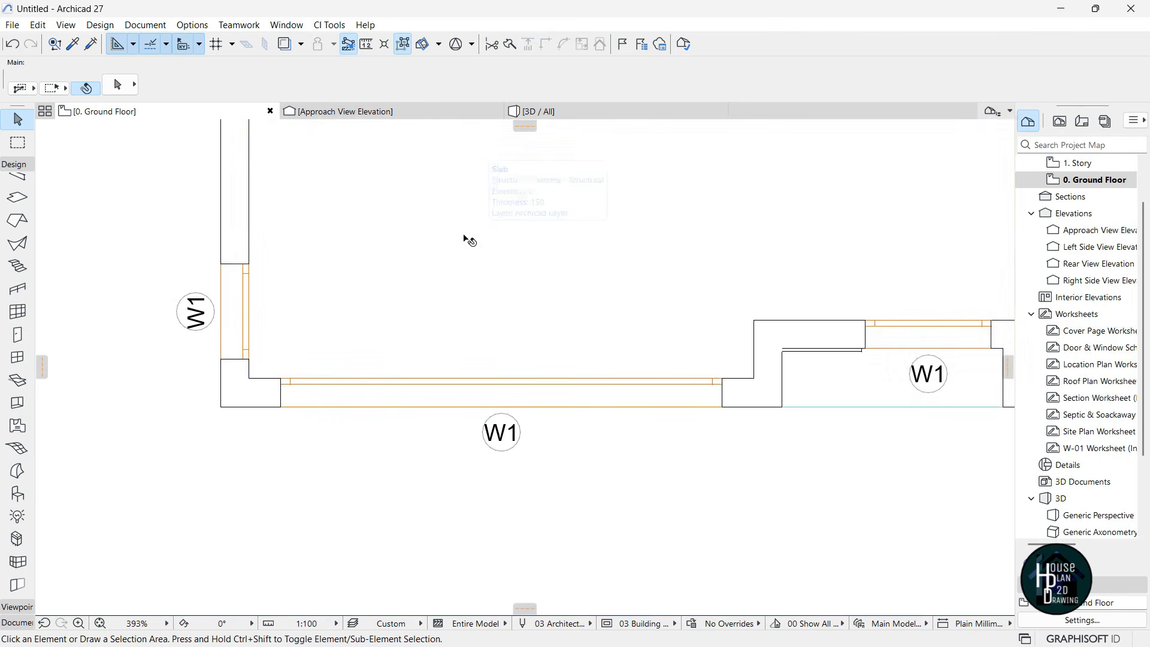
alt+click(475, 251)
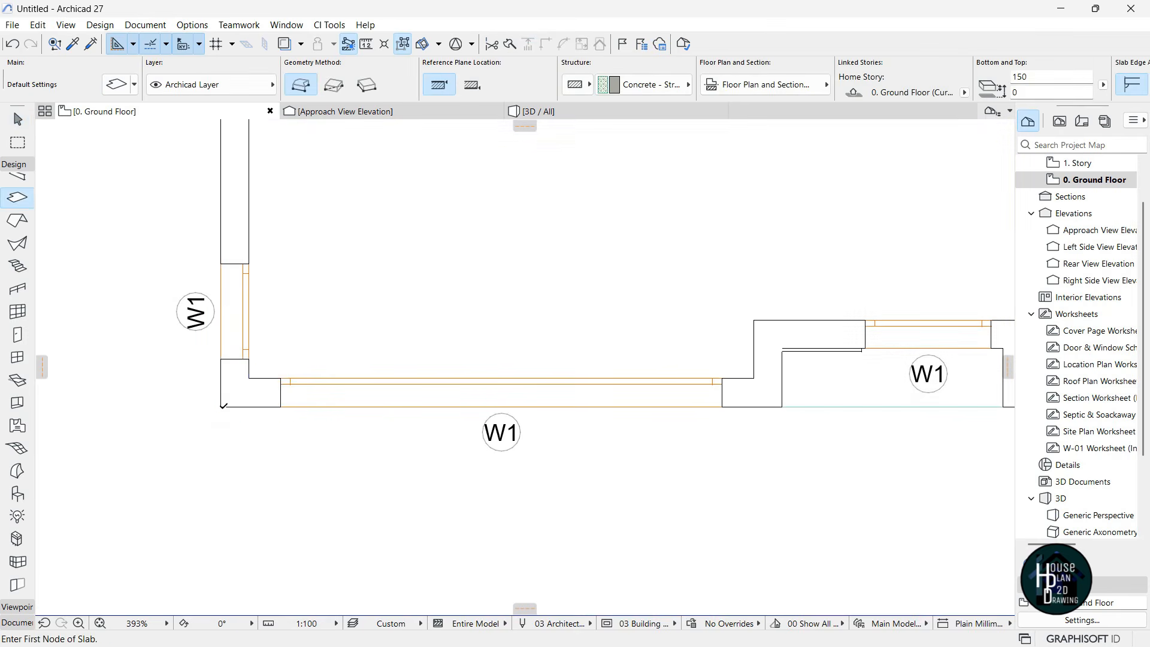
click(222, 407)
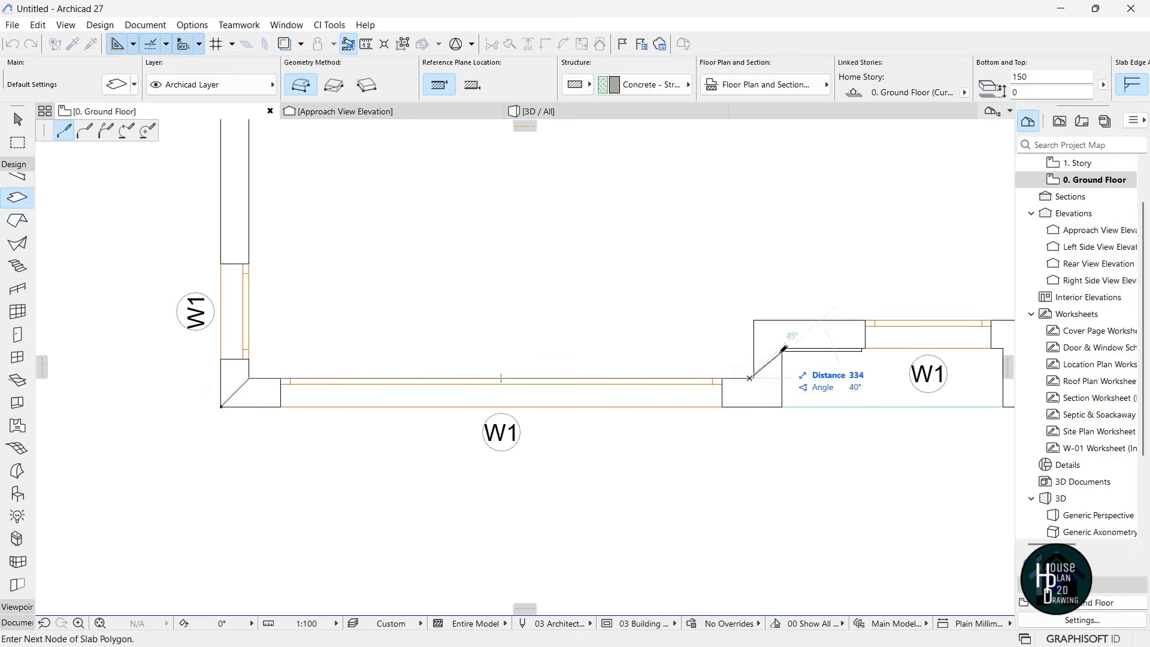
click(221, 407)
key(Escape)
scroll(679, 400, down, 3)
scroll(658, 409, up, 3)
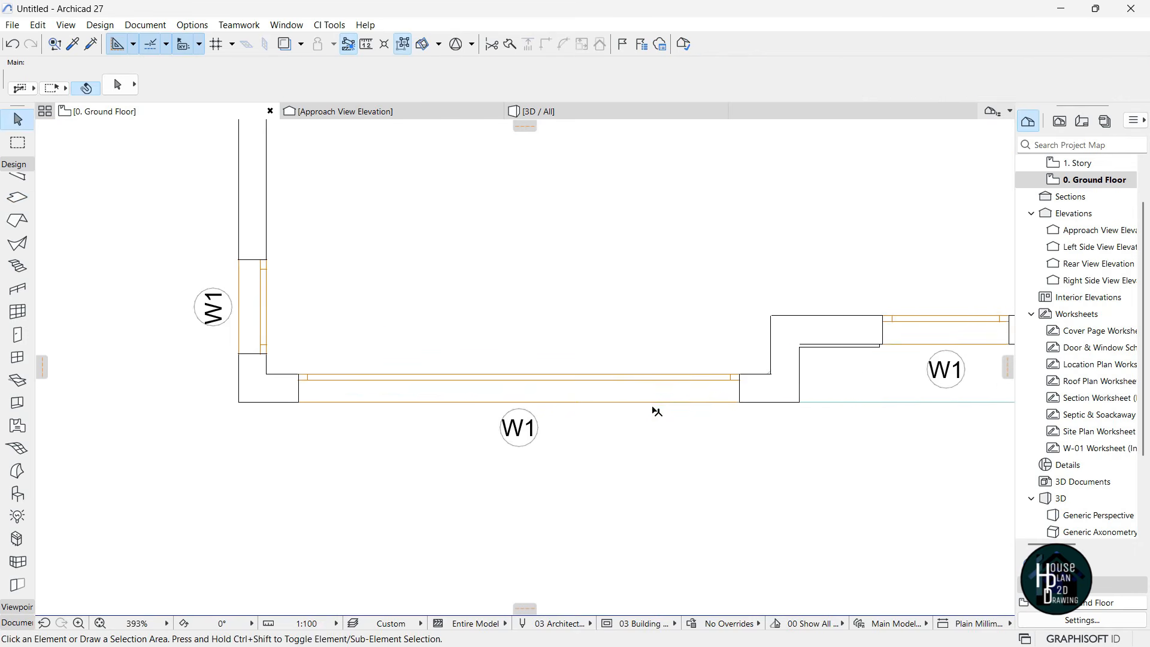
In 3D, set the side surface of the new slab strip beneath the glazed corner's front window to Paint - Dark Gray
click(580, 111)
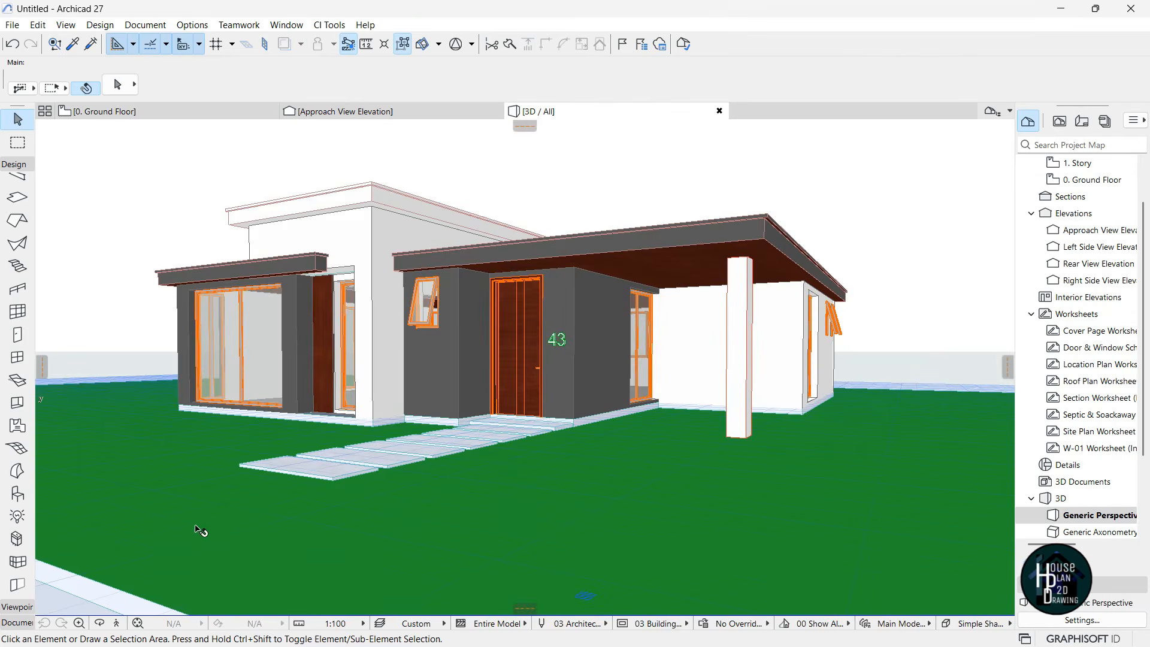
key(Up)
key(Left)
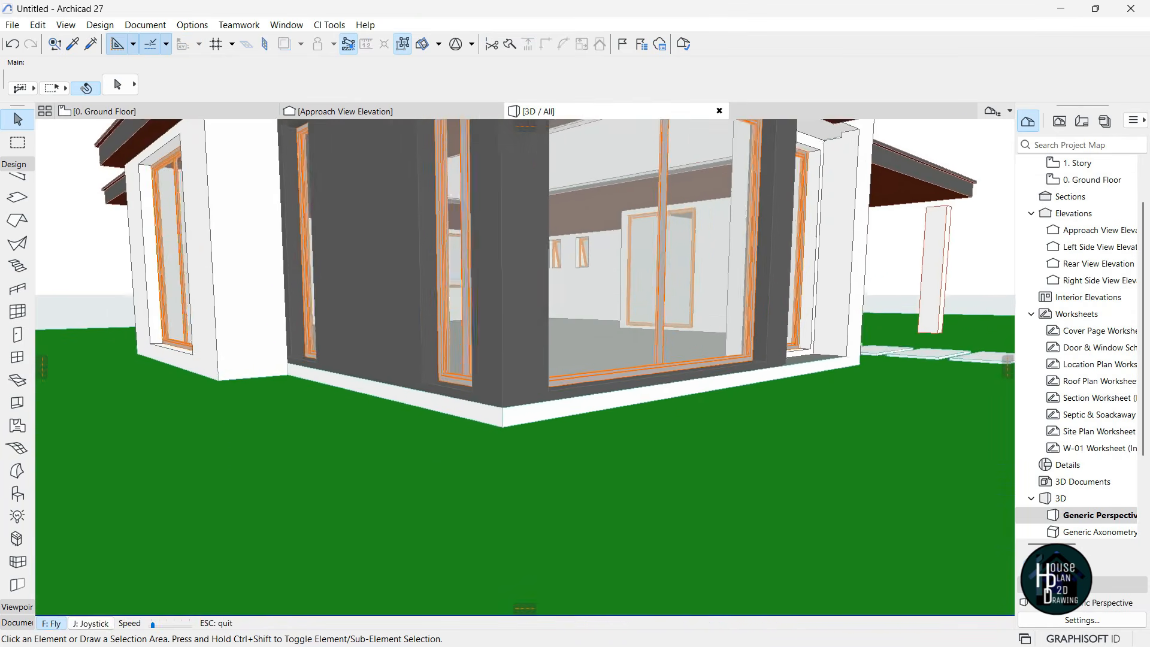
key(Escape)
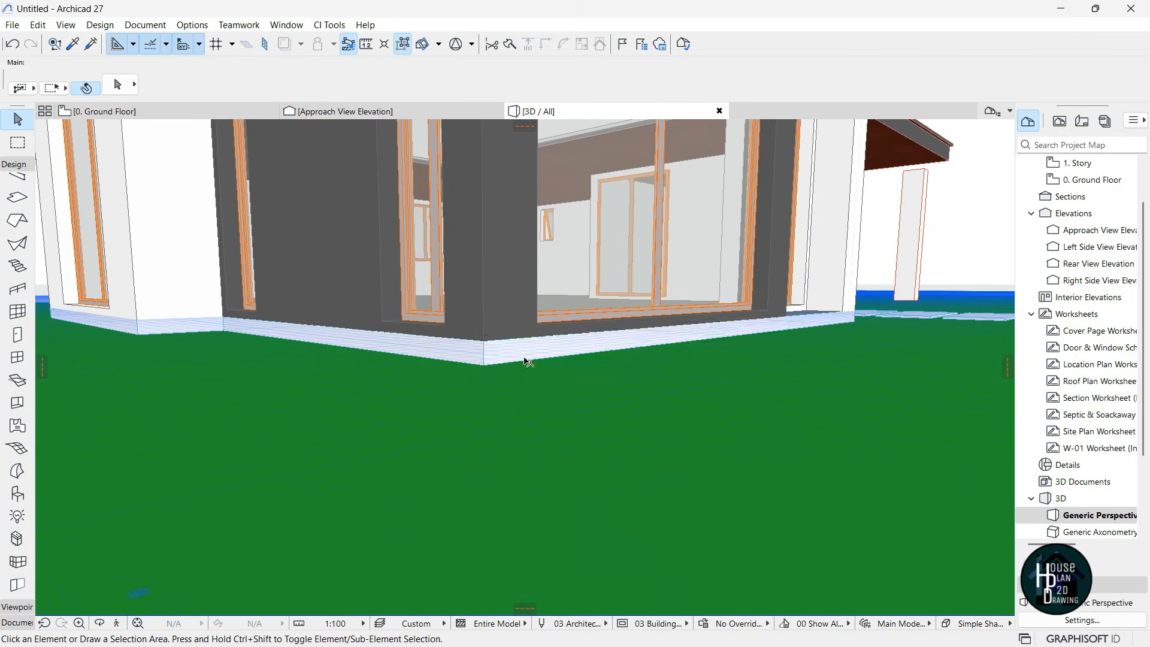
click(532, 353)
click(127, 85)
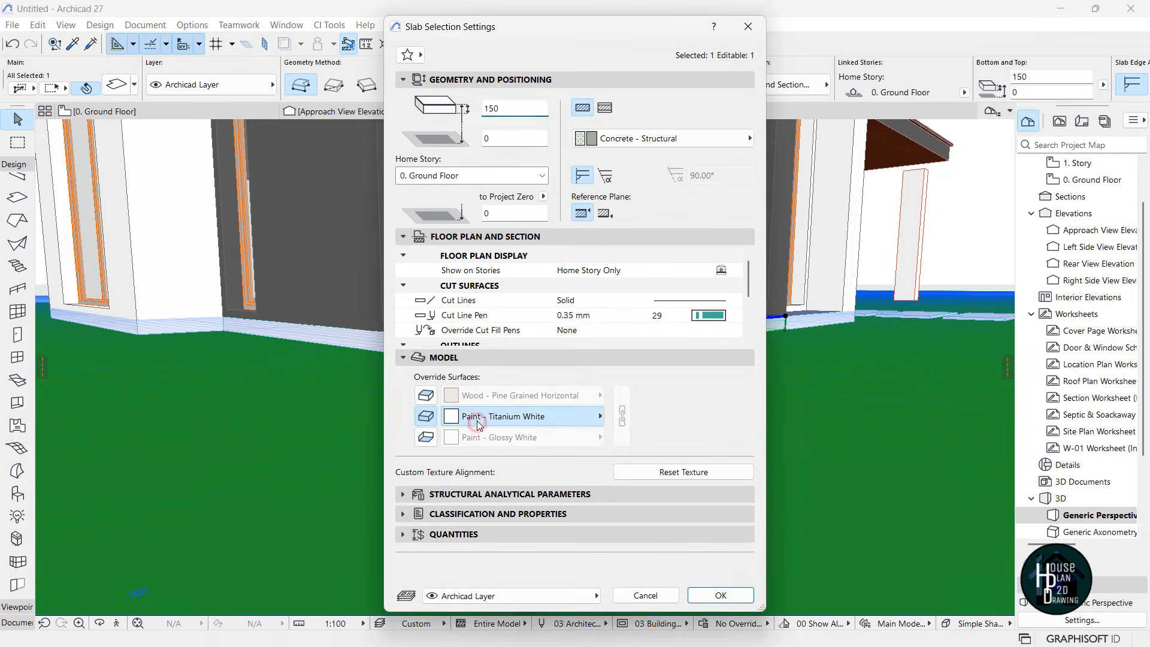
click(521, 416)
text(gray)
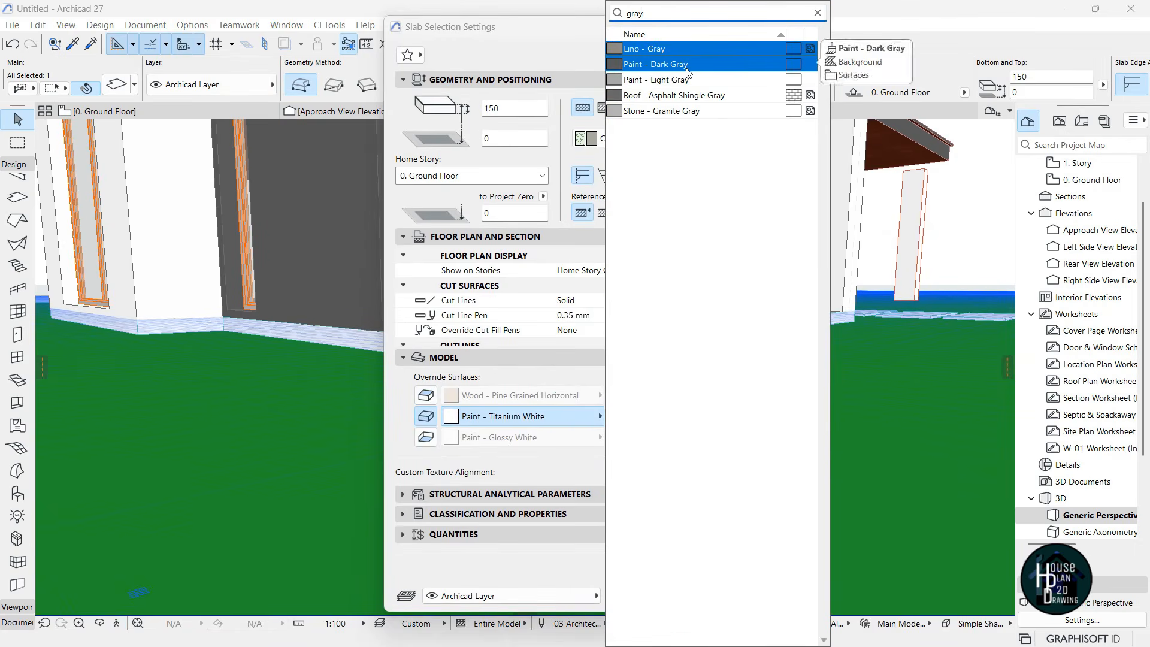
click(688, 64)
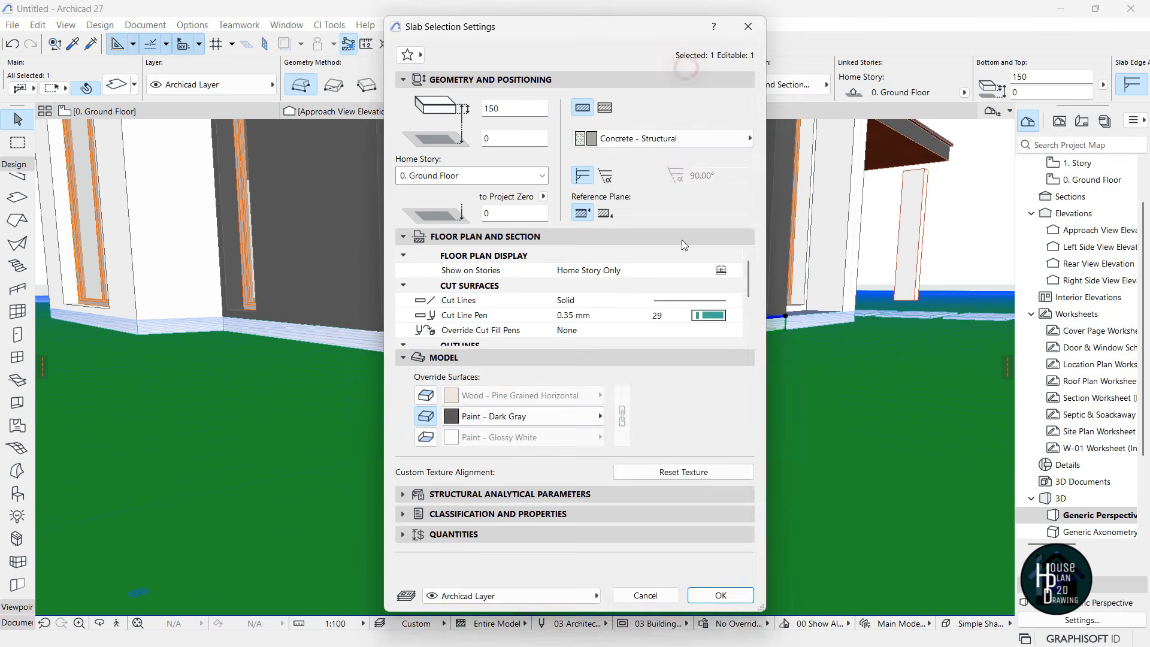
click(718, 592)
key(Escape)
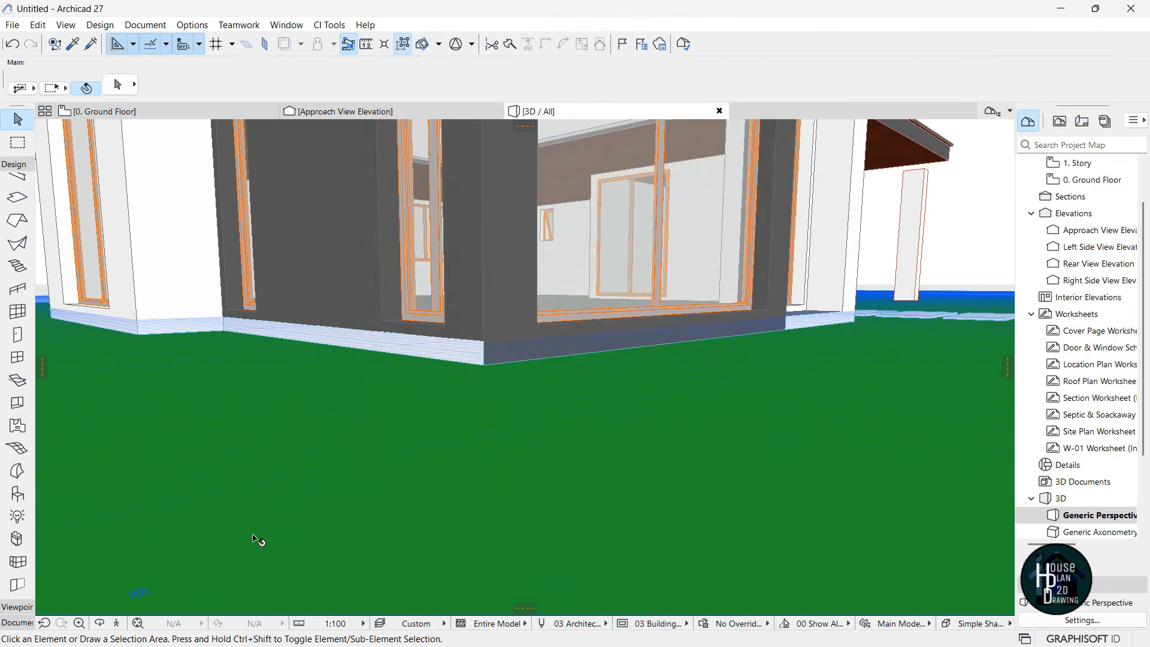
Inspect the remaining white slab edges around the house's dark front and side walls in 3D
click(116, 623)
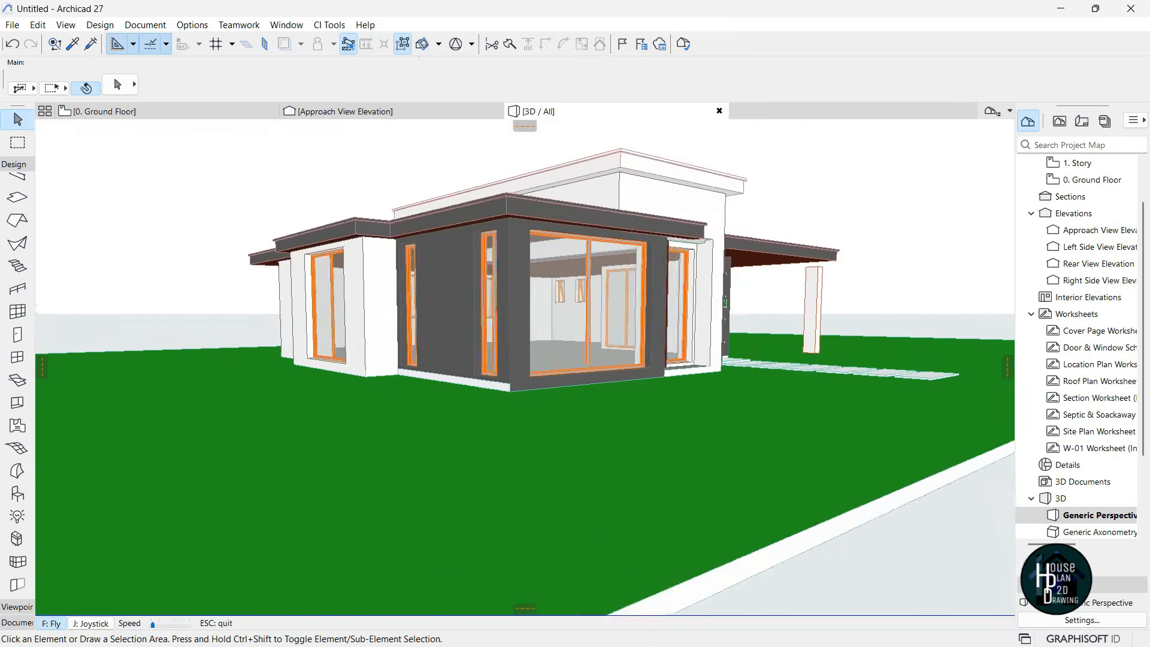
key(Right)
key(Down)
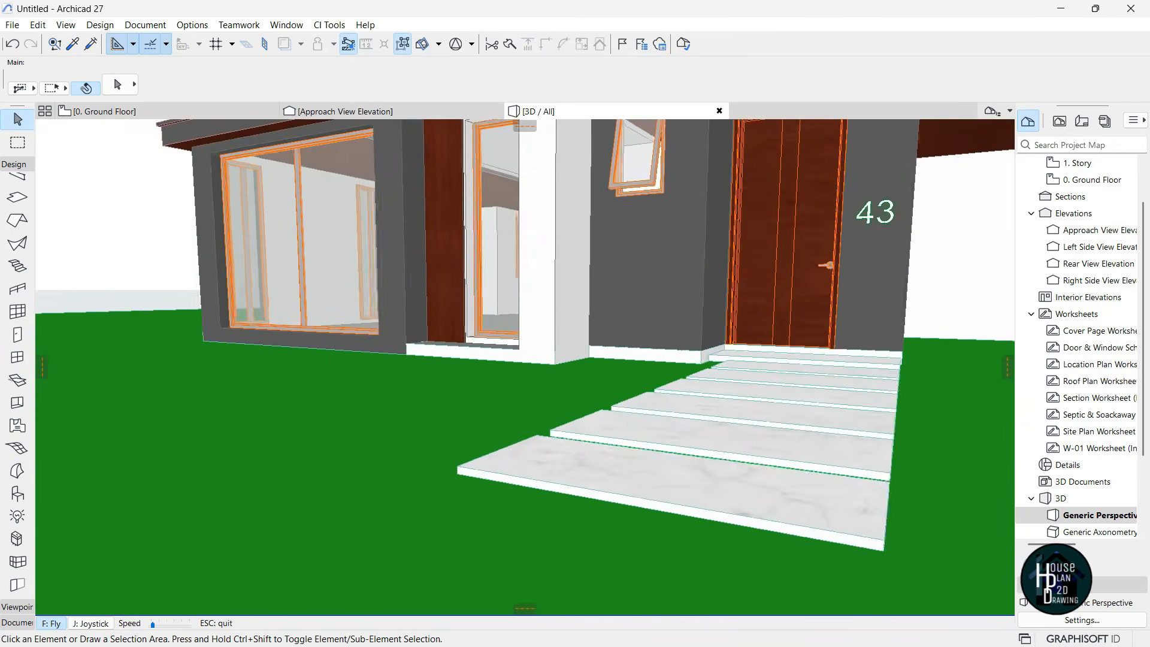
key(Left)
key(Escape)
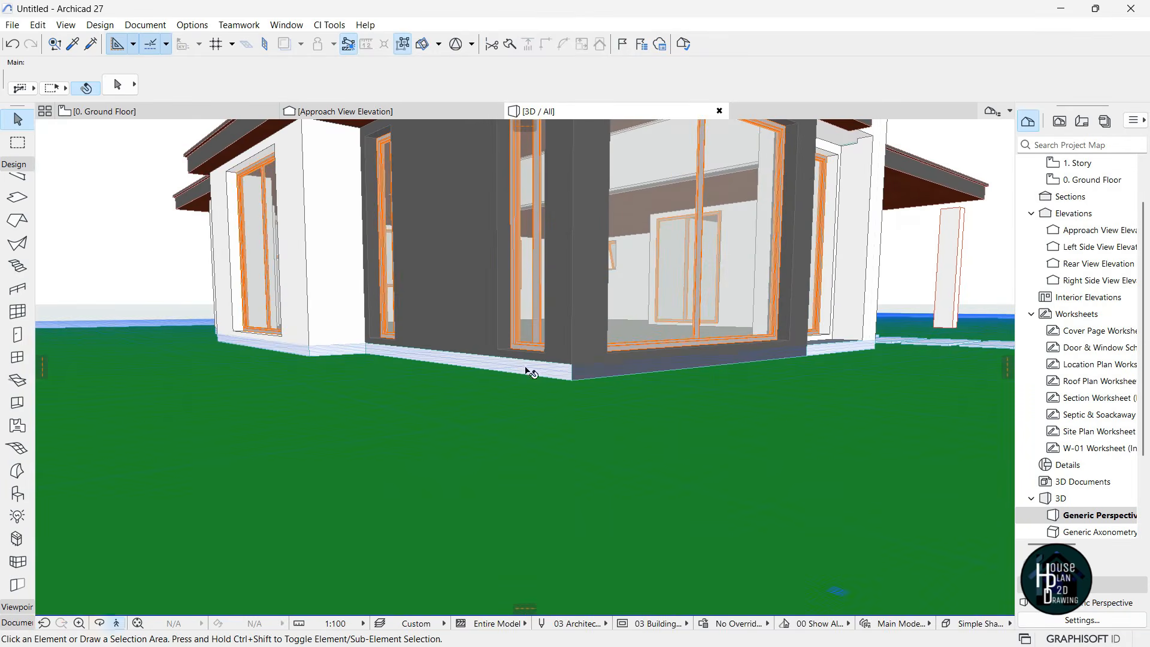
On the ground floor plan, subtract a strip from the house floor slab beneath the side wall with two W1 windows, with diagonal cuts at both corners
click(141, 113)
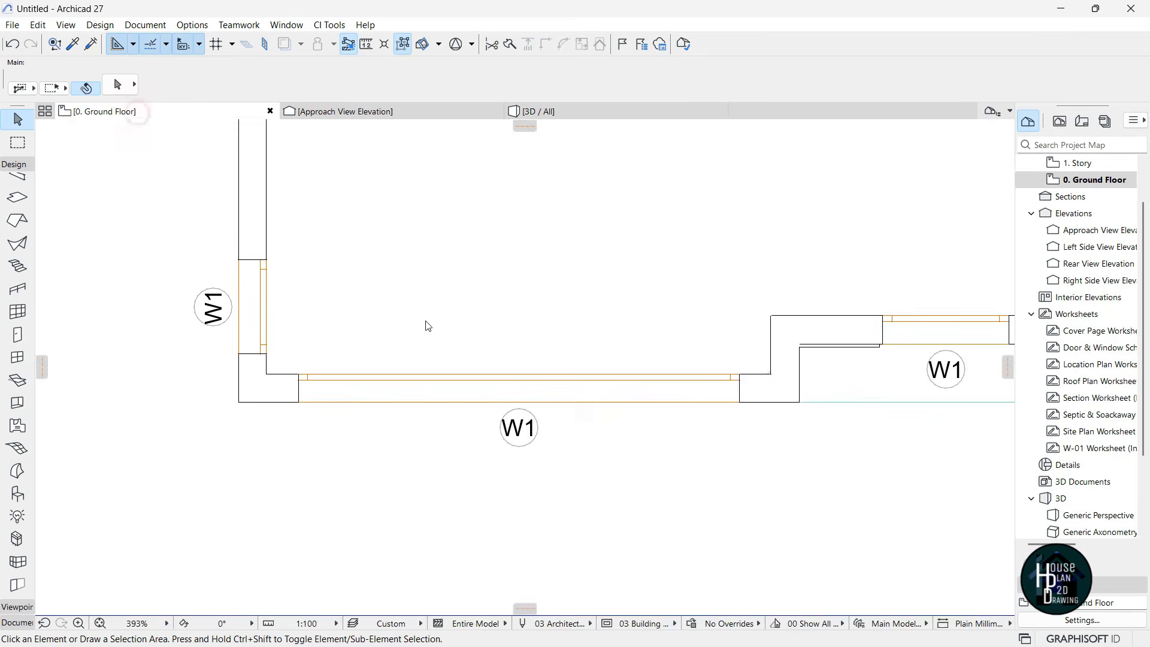
scroll(527, 347, down, 5)
click(525, 294)
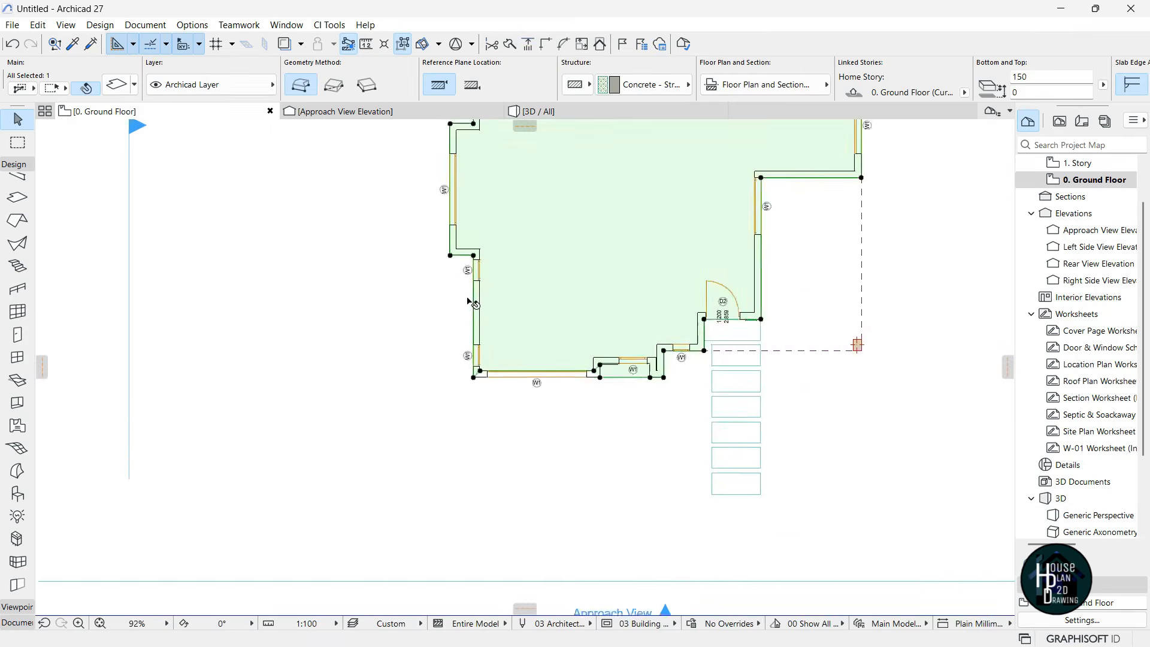
scroll(515, 299, up, 5)
scroll(503, 256, up, 1)
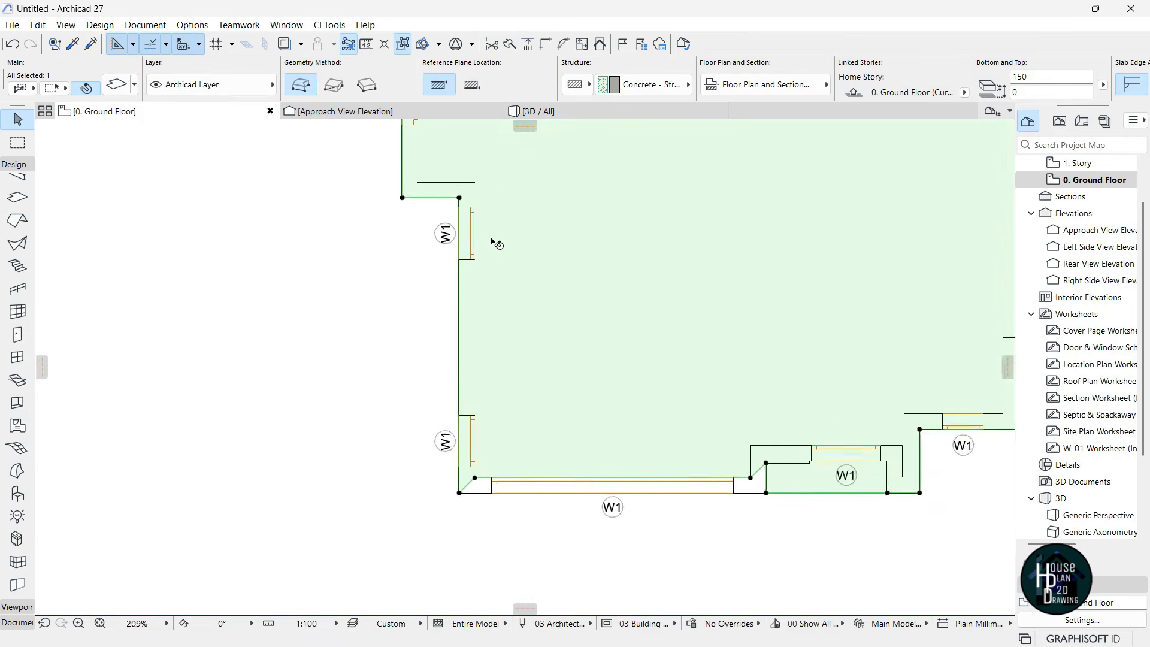
click(451, 190)
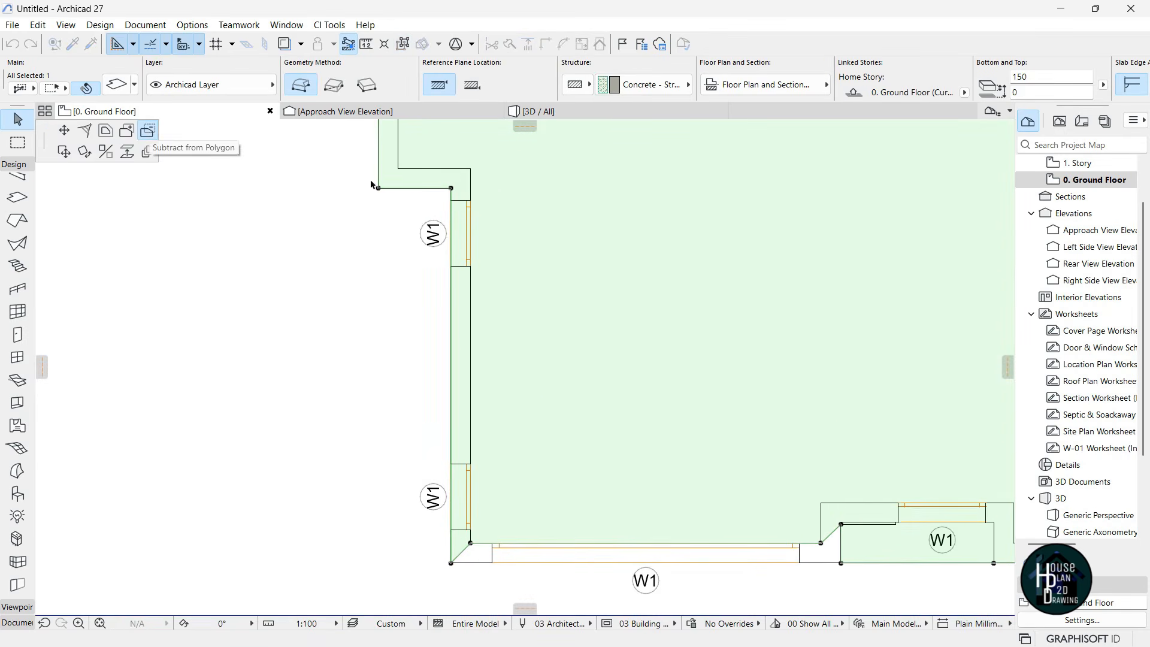
click(452, 190)
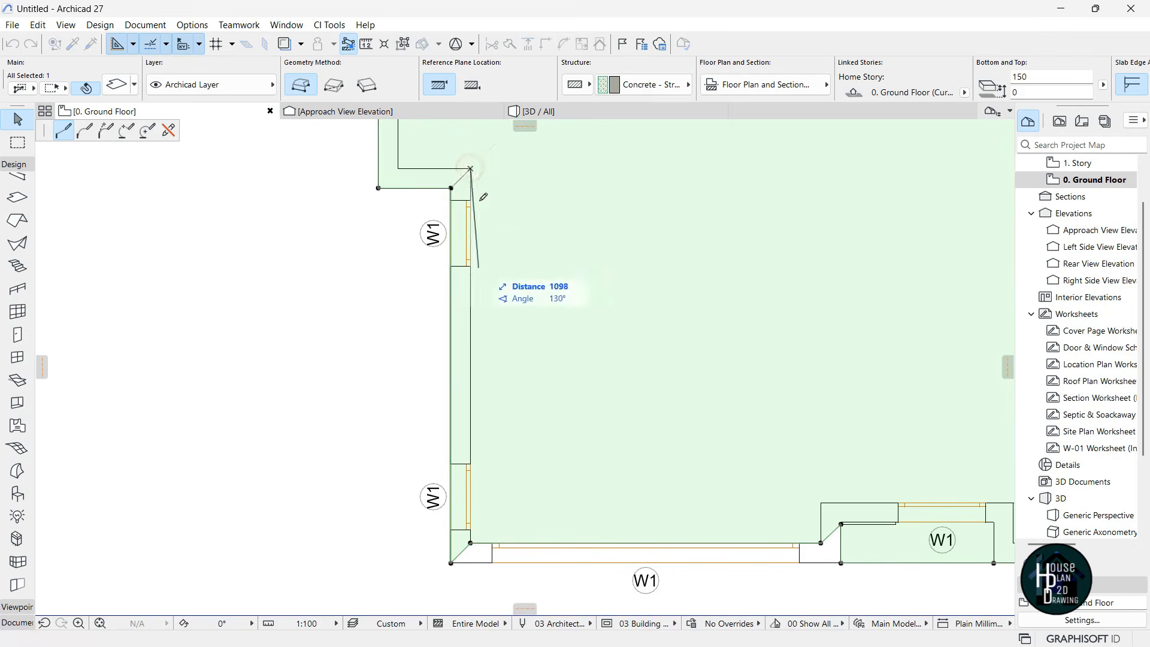
scroll(479, 203, down, 3)
scroll(488, 392, up, 5)
click(459, 390)
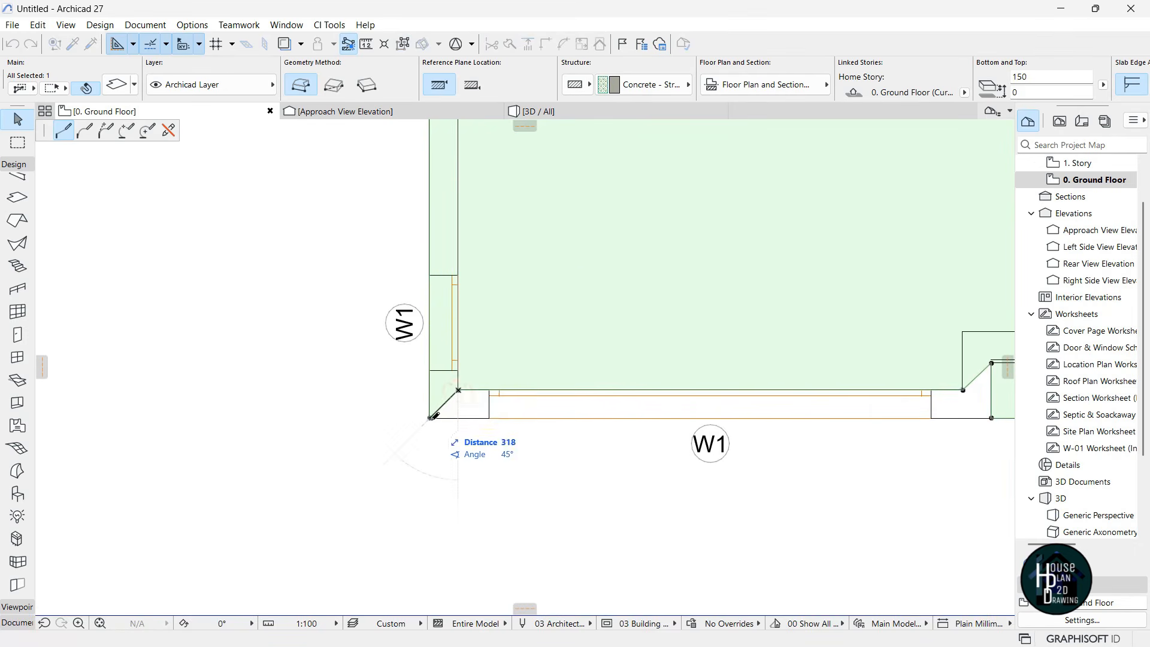
scroll(432, 416, down, 3)
click(430, 159)
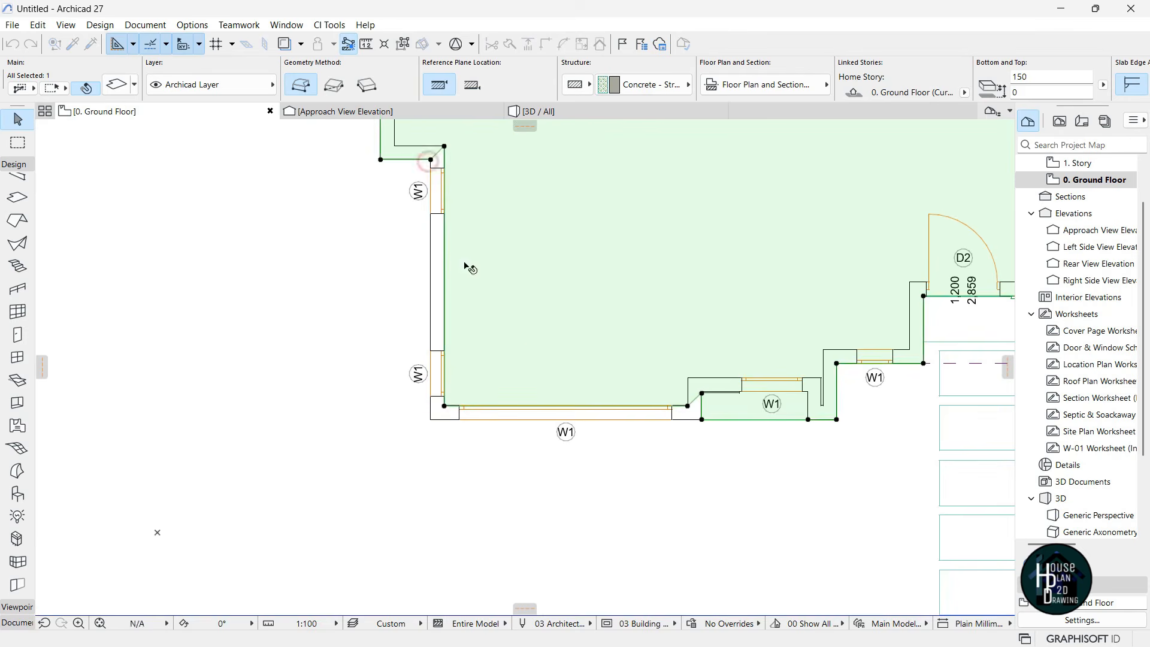
key(Escape)
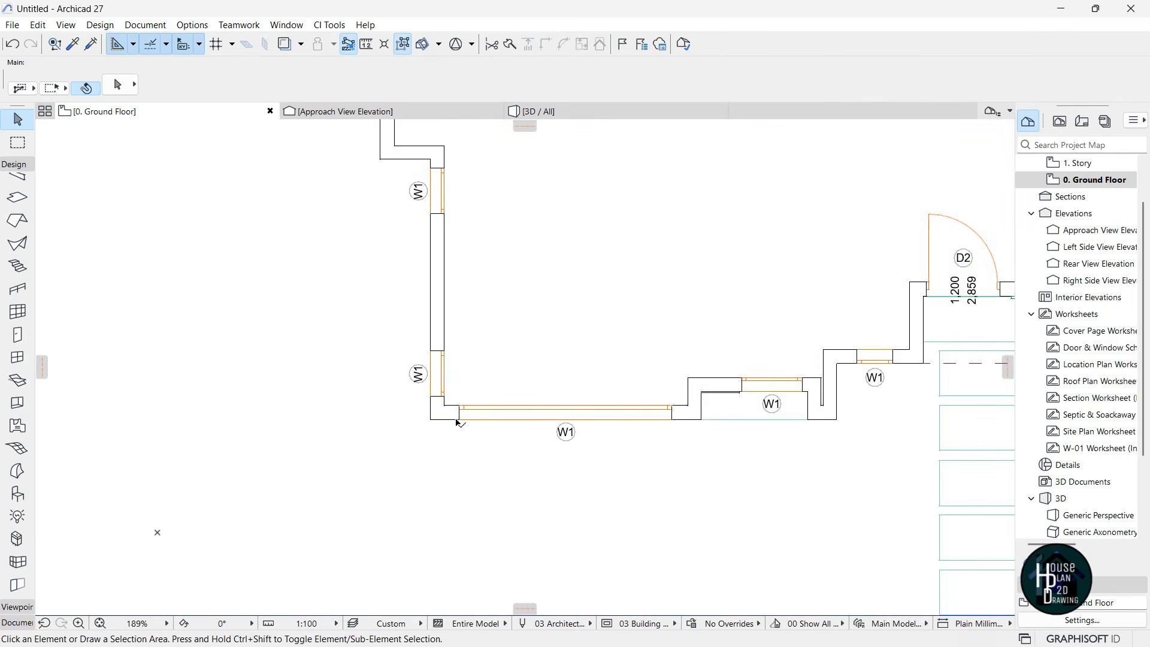
Draw a new polygonal slab with the house floor slab's settings, filling the strip cut out beneath the two-window side wall
scroll(456, 421, up, 3)
alt+click(570, 303)
scroll(503, 442, down, 3)
scroll(491, 404, up, 2)
click(464, 210)
click(483, 193)
click(481, 501)
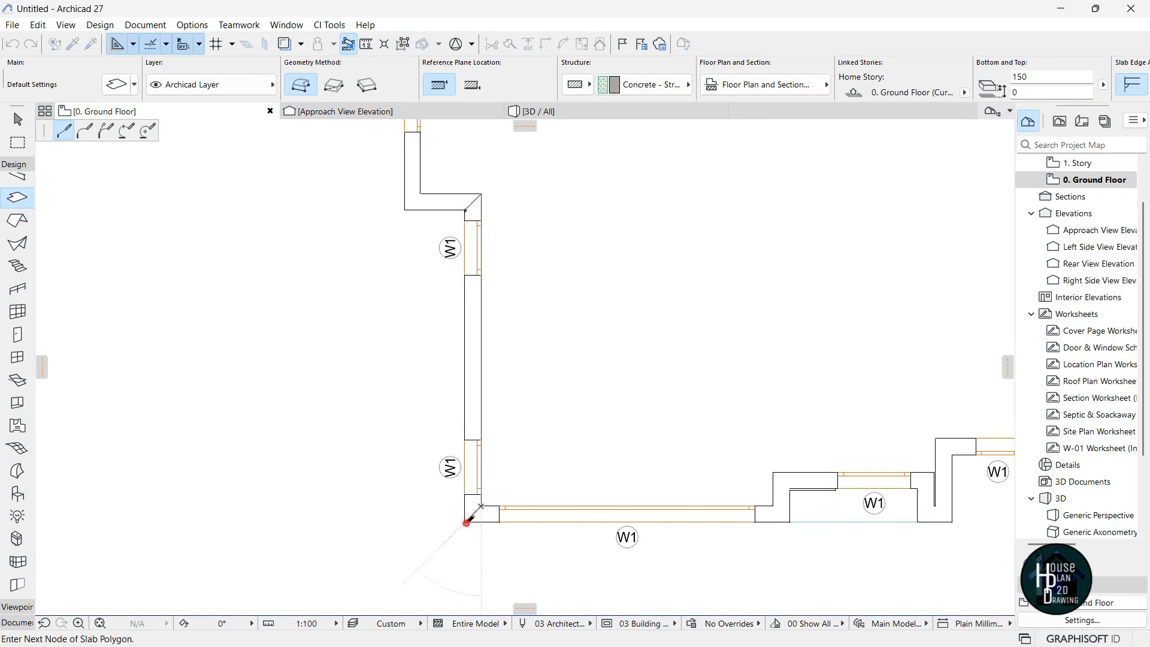
click(465, 209)
key(Escape)
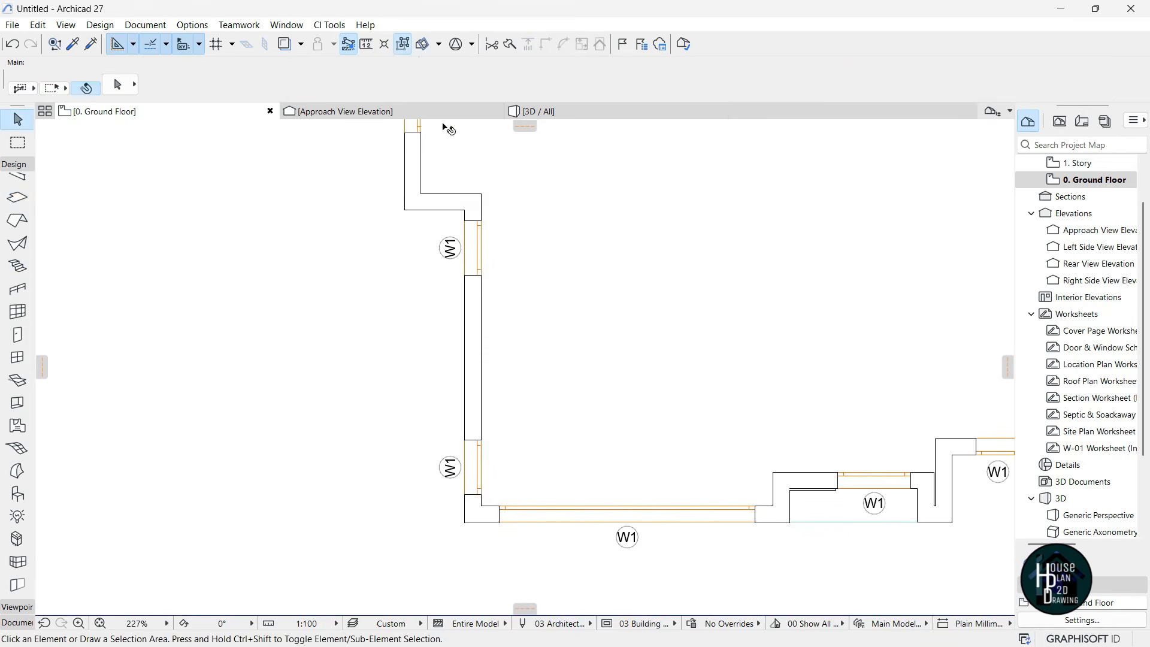
In 3D, set the side surface of the new slab strip beneath the two-window side wall to Paint - Dark Gray
click(601, 112)
click(533, 377)
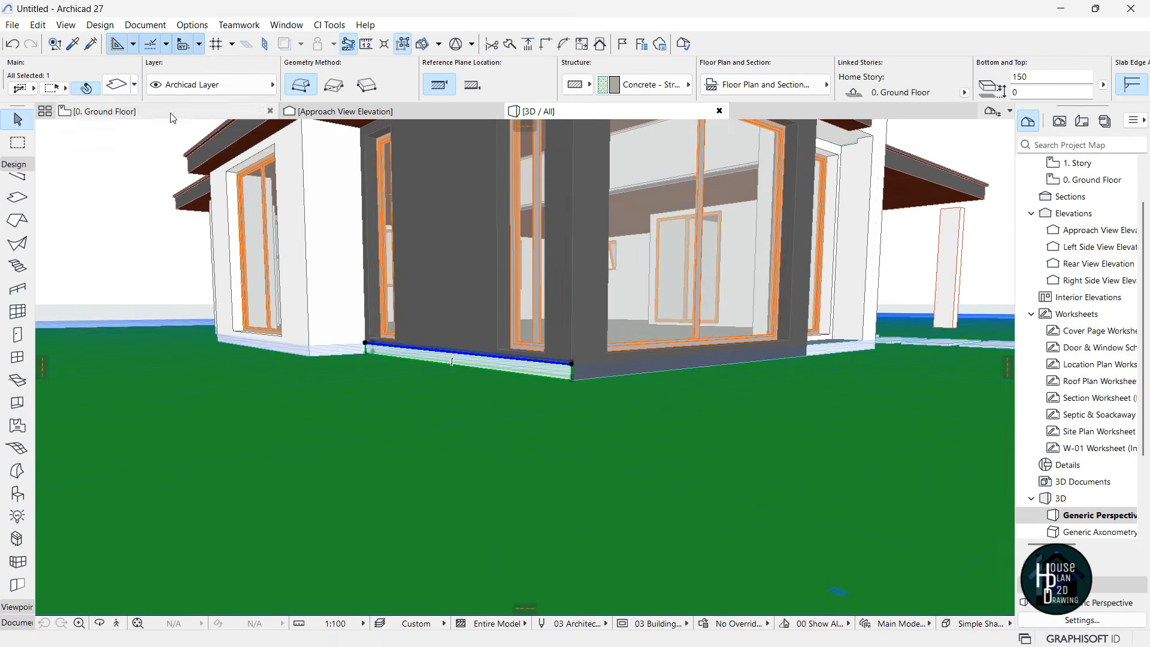
click(118, 86)
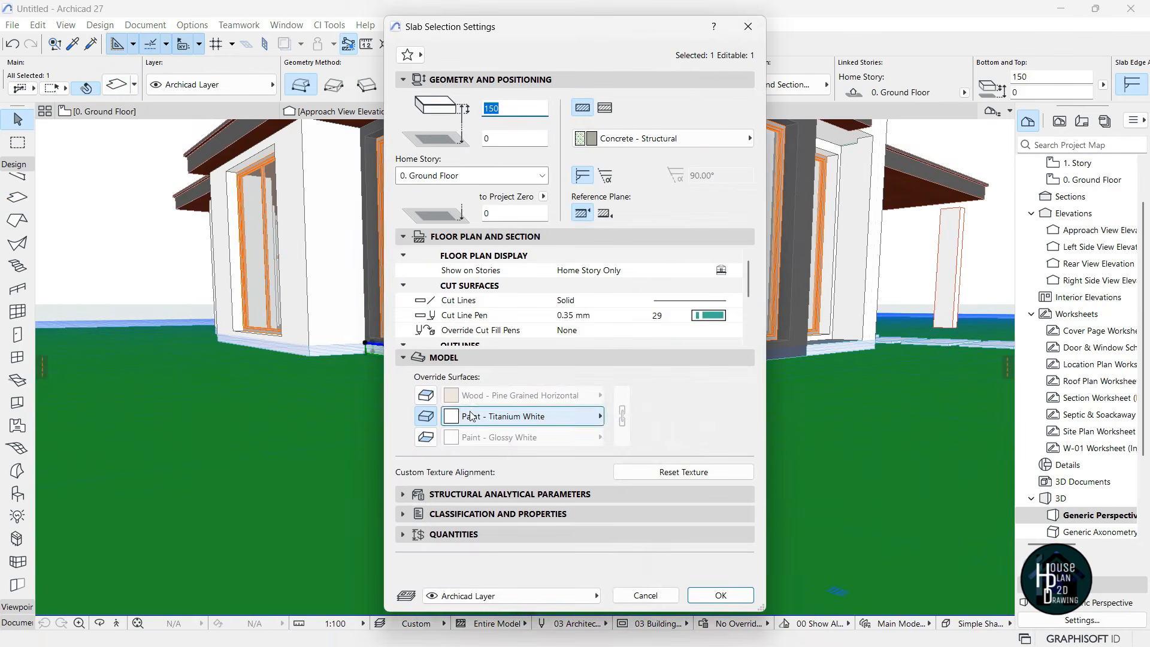
click(471, 416)
text(gray)
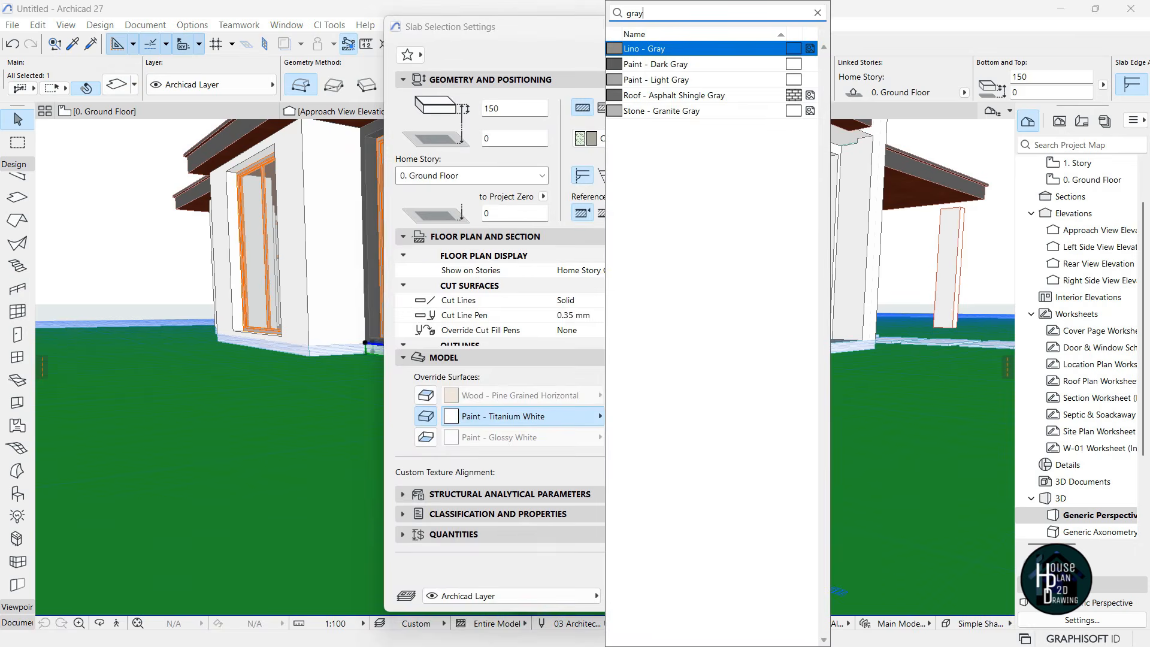
click(659, 64)
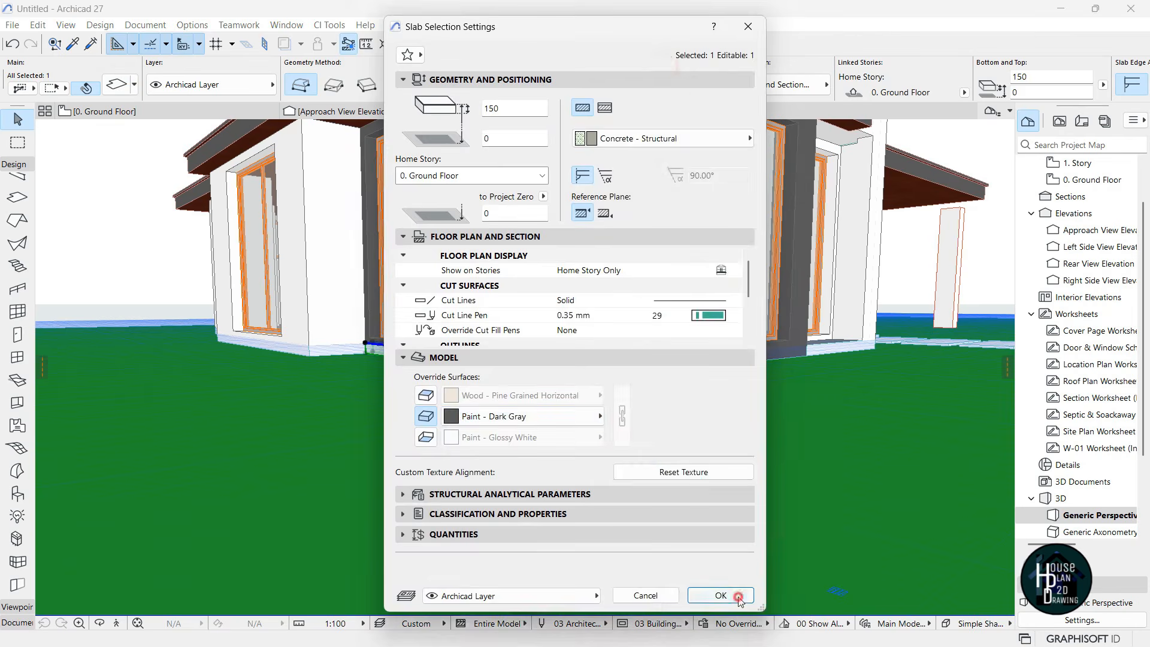
click(721, 596)
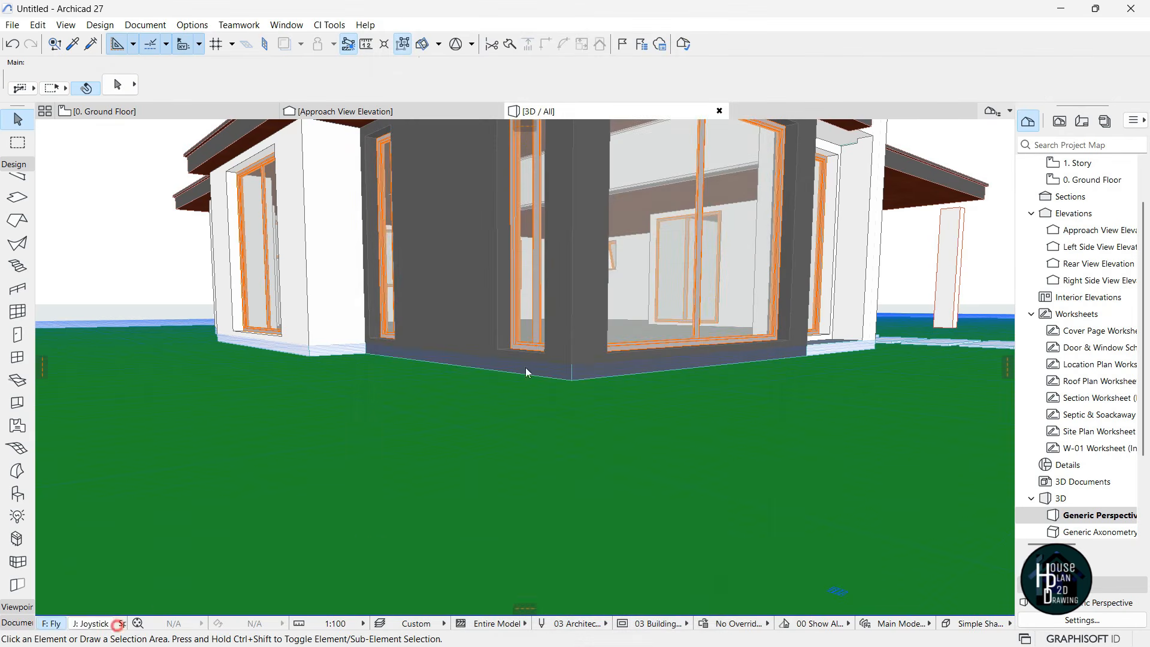
Walk around to the entrance side in 3D and examine the slab edges beneath its dark walls
click(117, 625)
key(Right)
key(Down)
key(Escape)
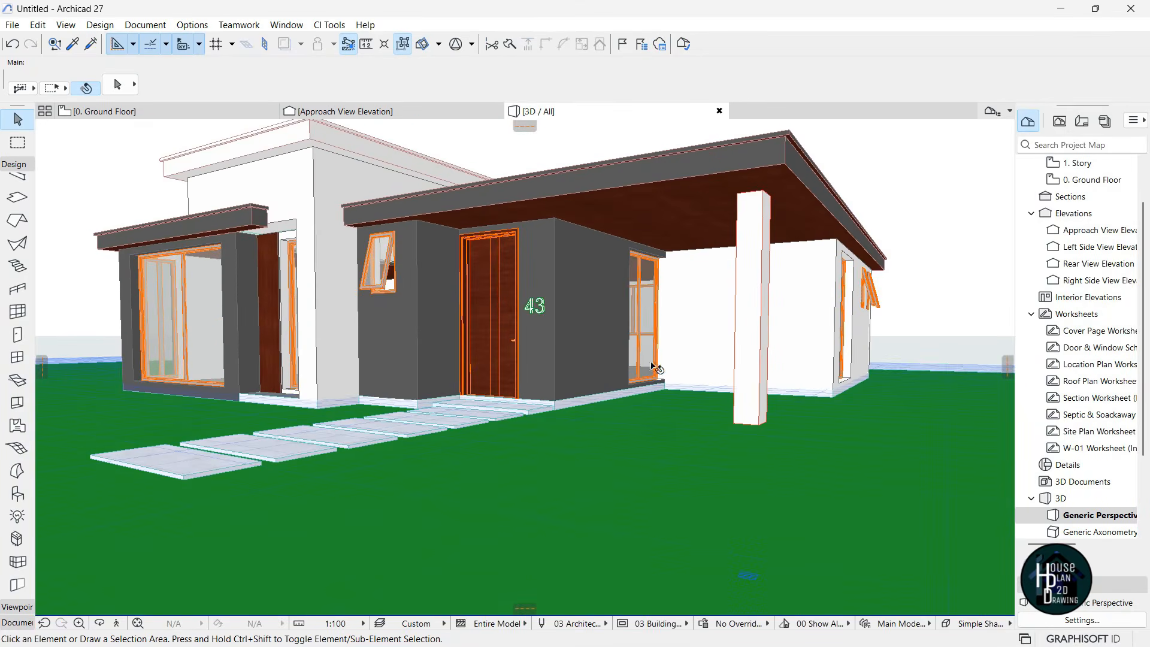
Subtract a stepped strip from the house floor slab beneath the dark entrance walls, from the small W1 window's corner past door D2 to the far wall corner
click(143, 112)
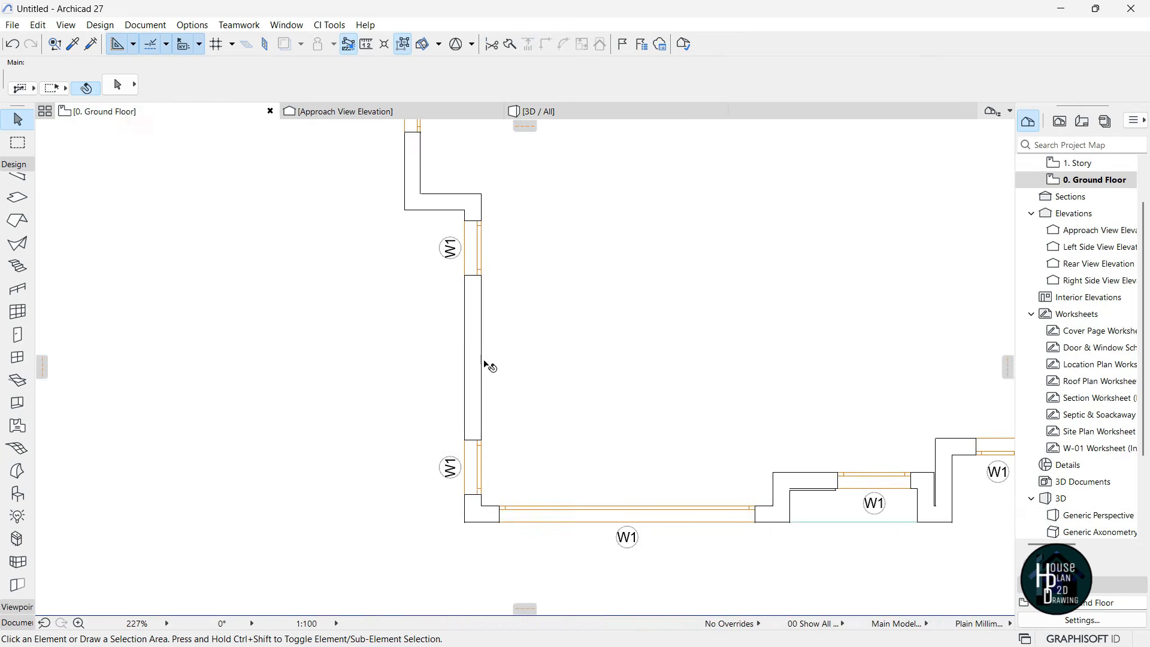
scroll(468, 351, down, 5)
scroll(454, 340, up, 7)
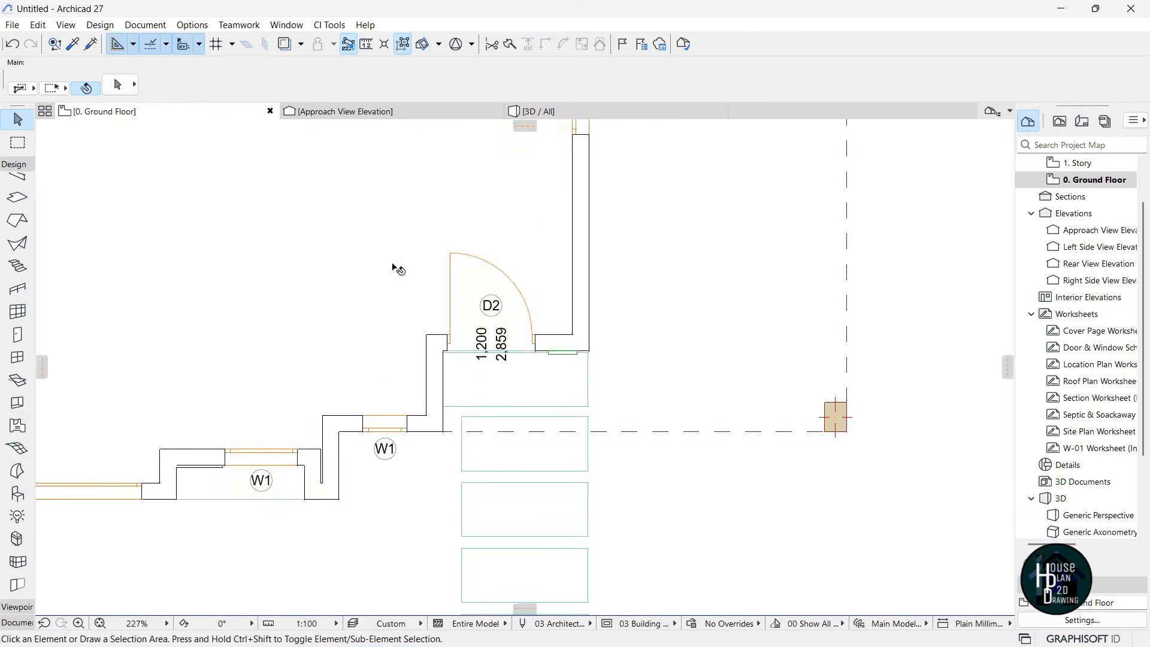
click(387, 378)
scroll(386, 378, up, 3)
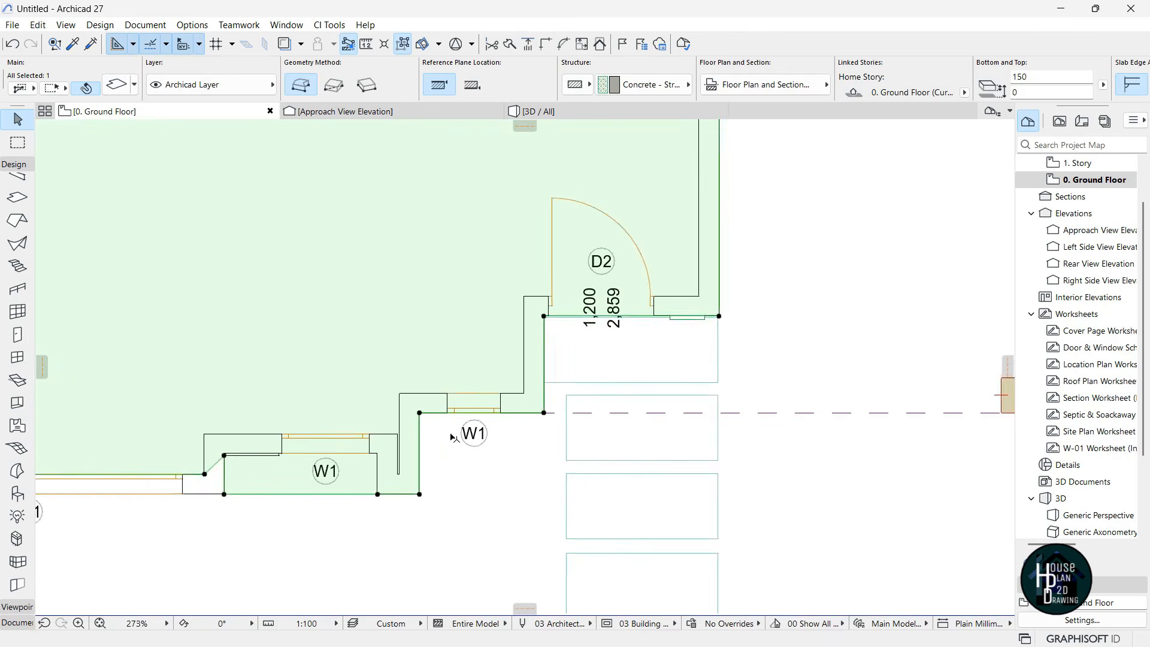
click(409, 404)
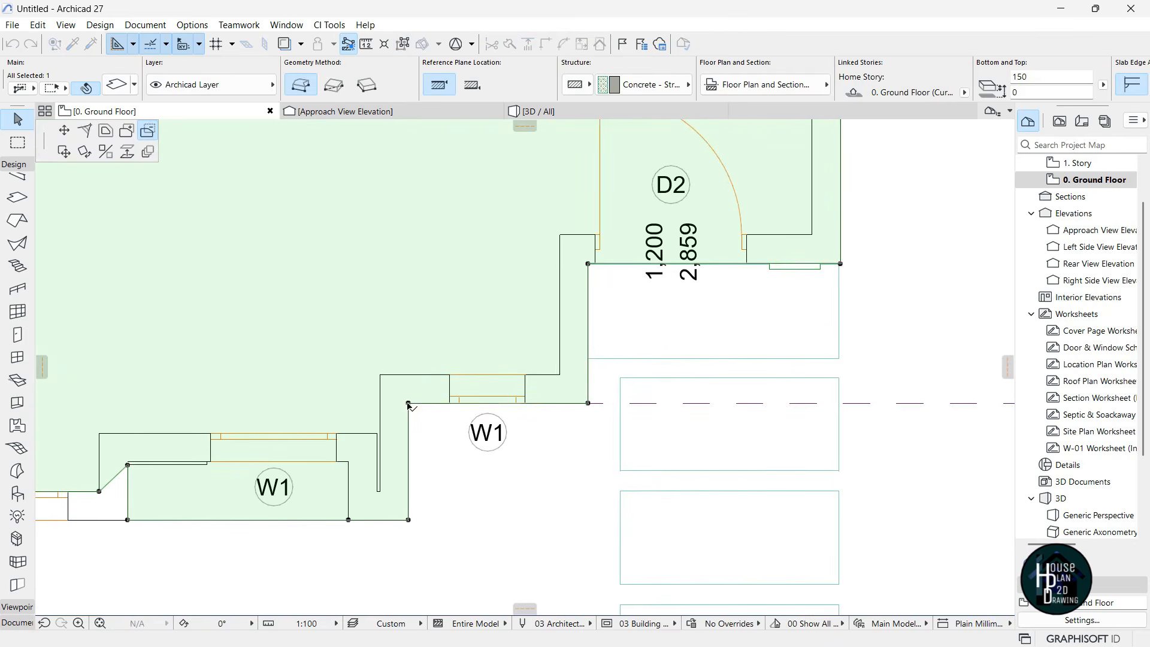
click(379, 375)
click(560, 375)
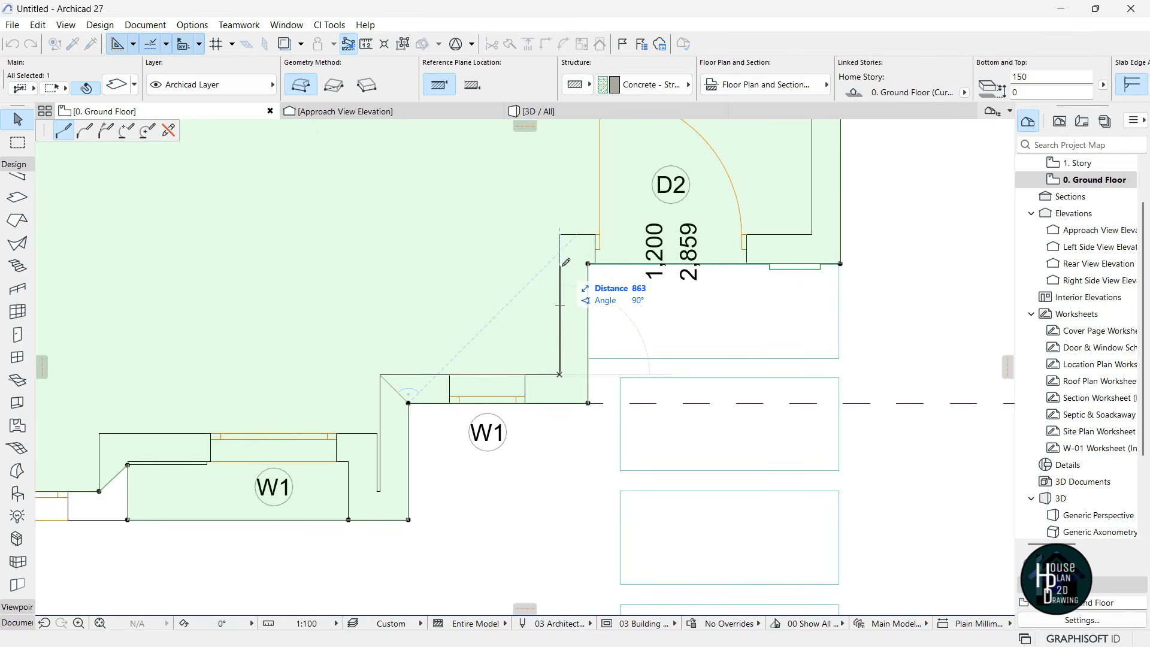
click(560, 235)
middle_drag(561, 235, 470, 253)
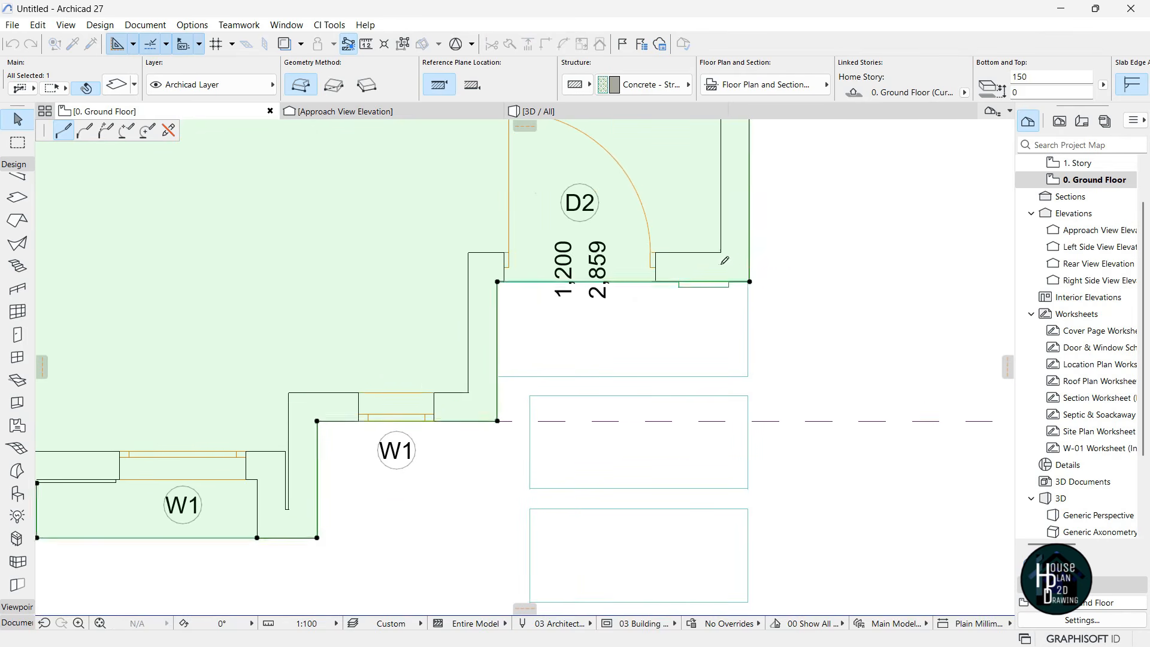
scroll(602, 341, down, 4)
scroll(632, 316, down, 2)
scroll(663, 143, up, 2)
scroll(621, 271, up, 3)
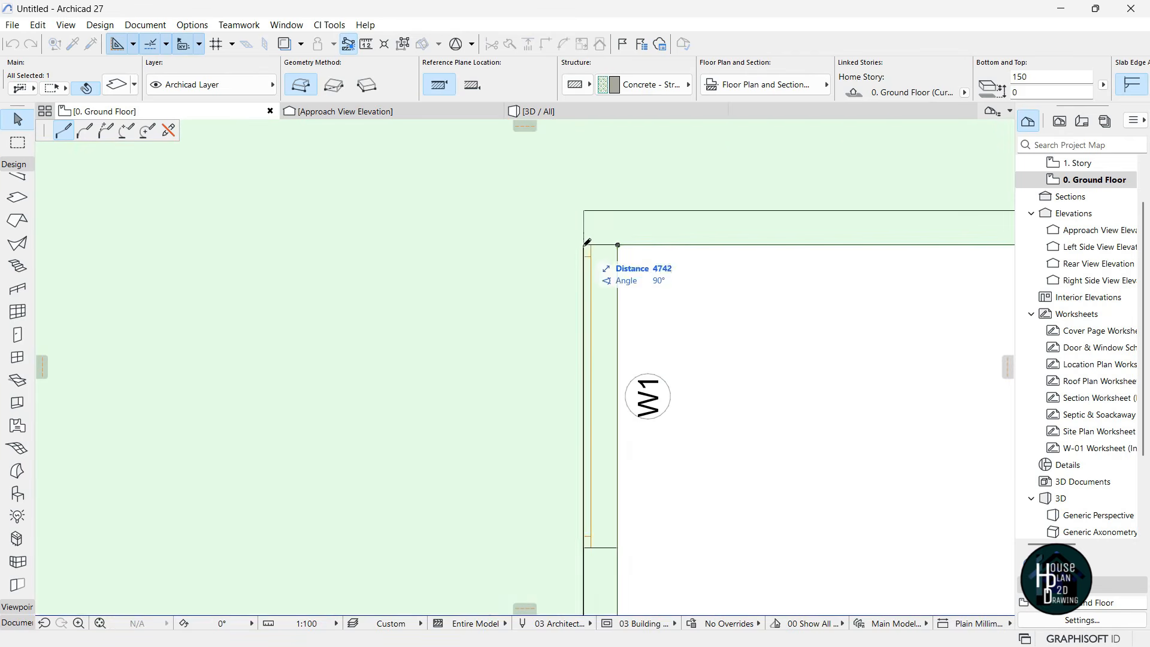
click(620, 244)
scroll(687, 257, down, 4)
scroll(719, 470, up, 3)
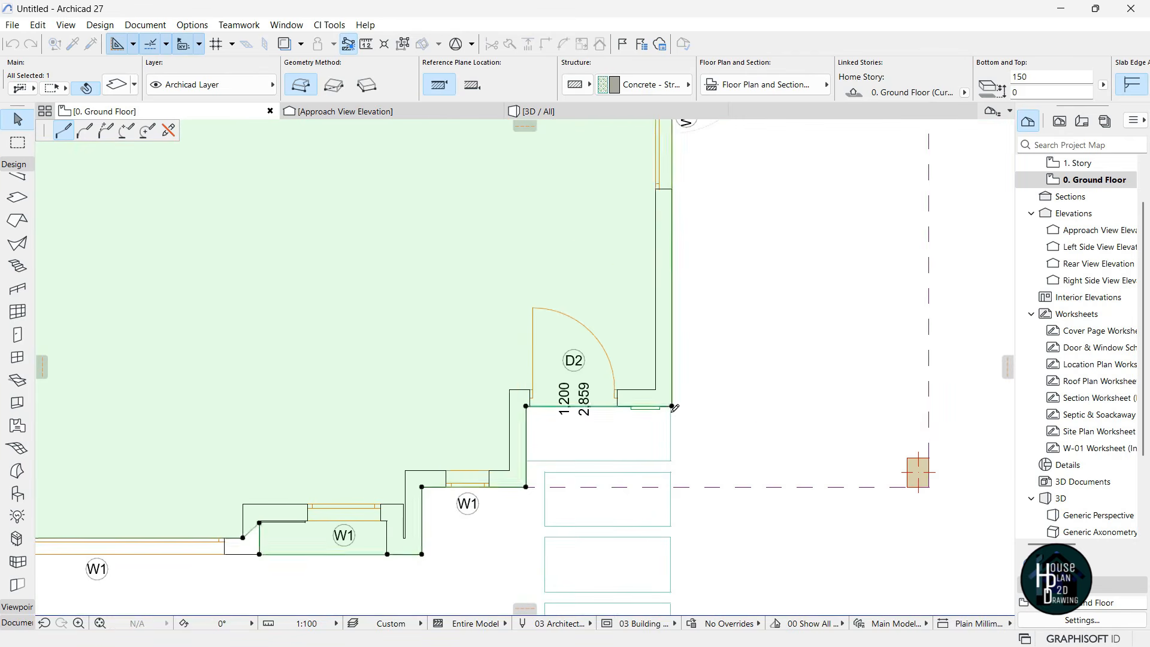
click(672, 407)
click(526, 405)
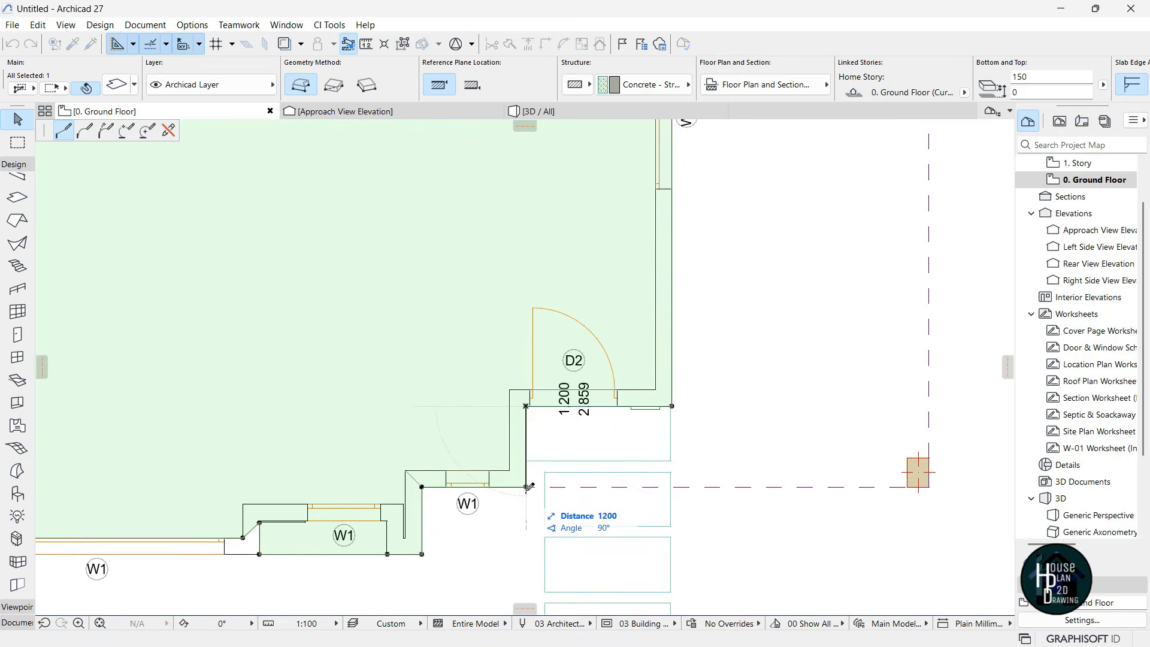
click(422, 486)
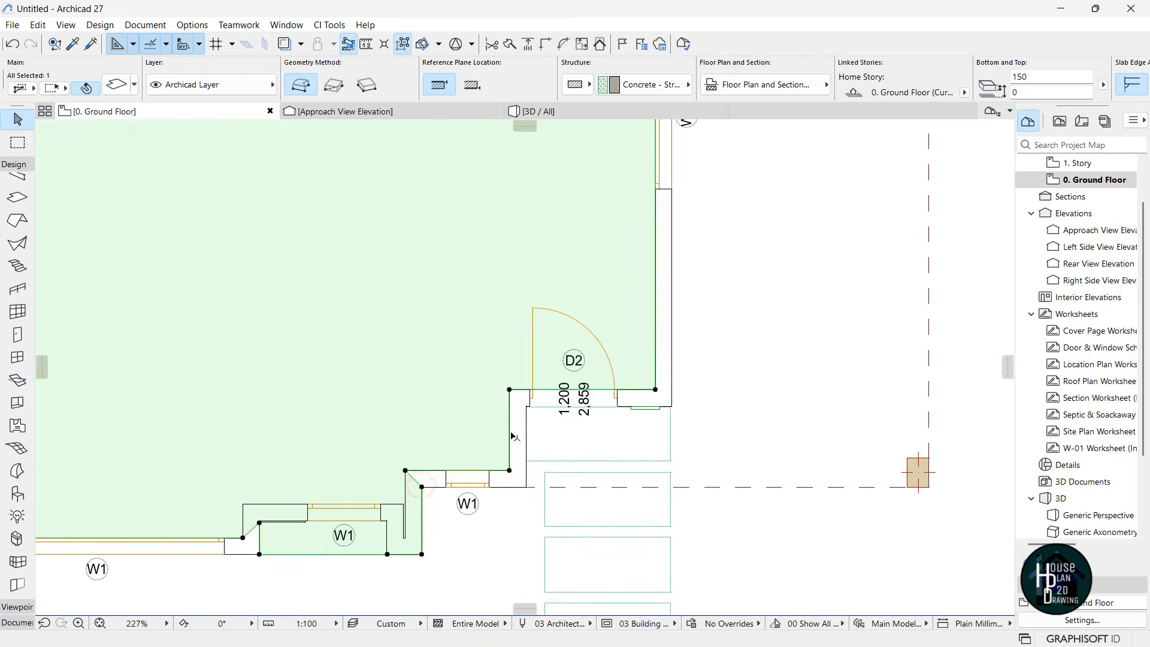
scroll(506, 457, down, 3)
scroll(526, 393, up, 4)
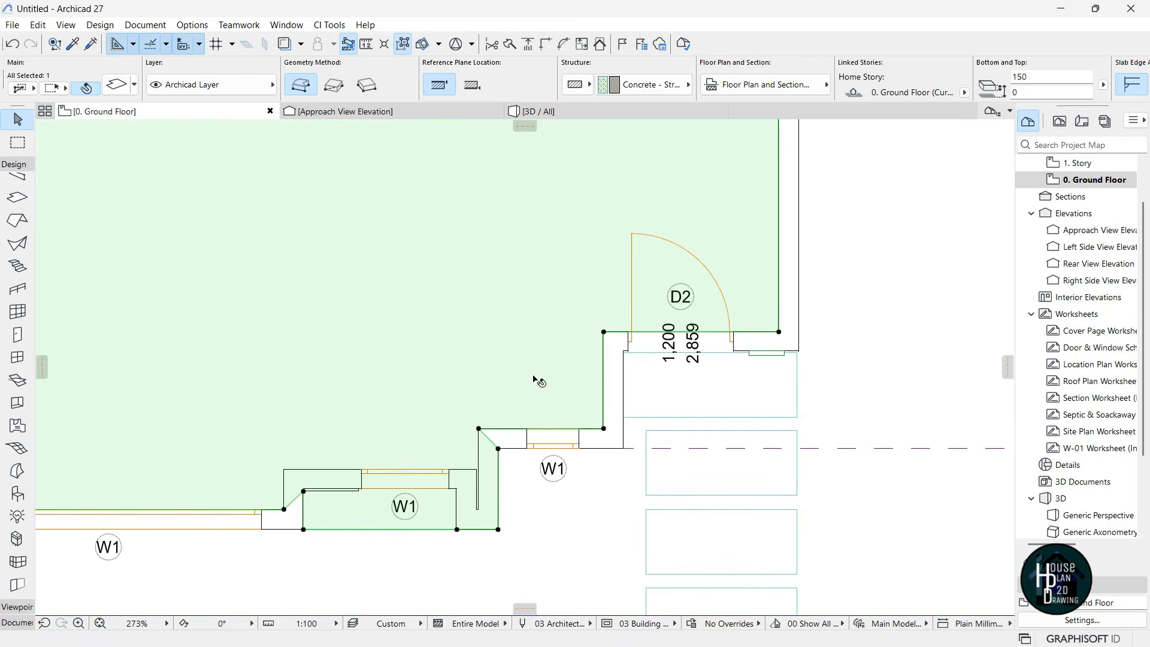
key(Escape)
Draw a new polygonal slab with the house floor slab's settings, filling the stepped strip cut out beneath the dark entrance walls
alt+click(533, 327)
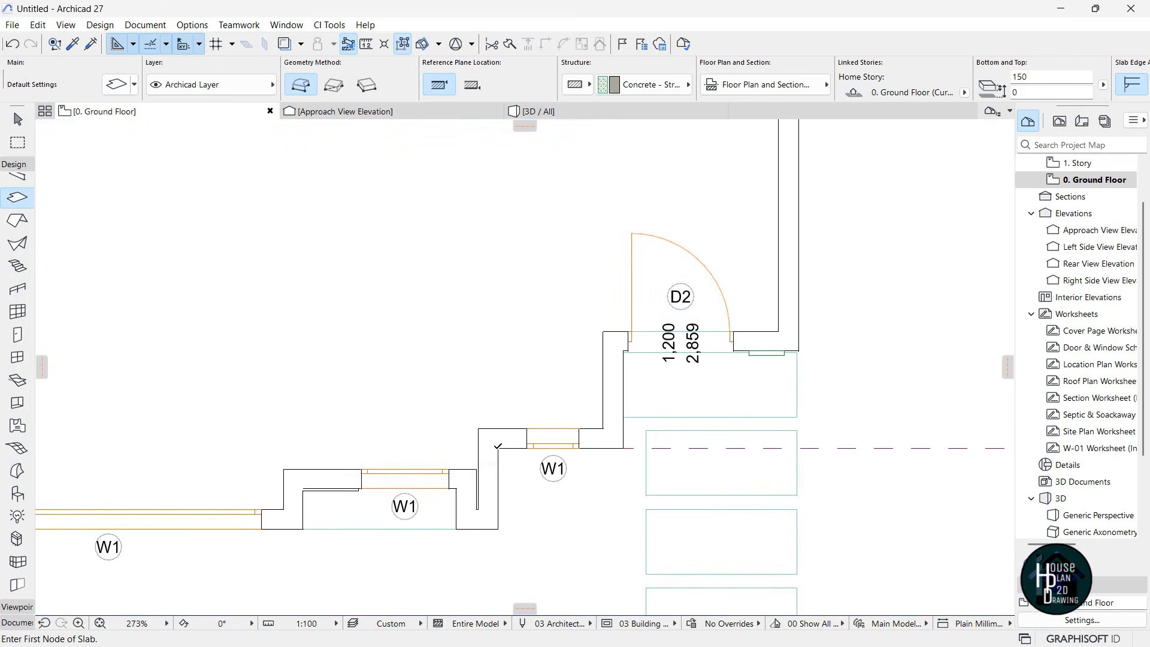
click(498, 446)
click(603, 429)
click(603, 331)
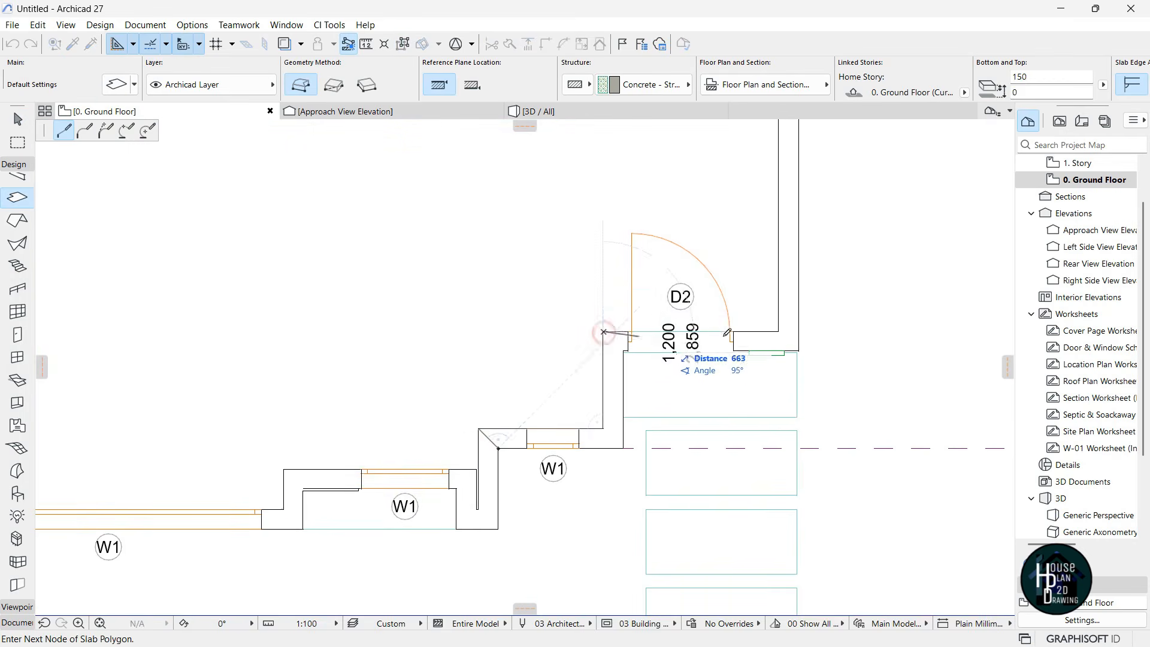
click(780, 331)
scroll(779, 331, down, 3)
scroll(619, 221, up, 3)
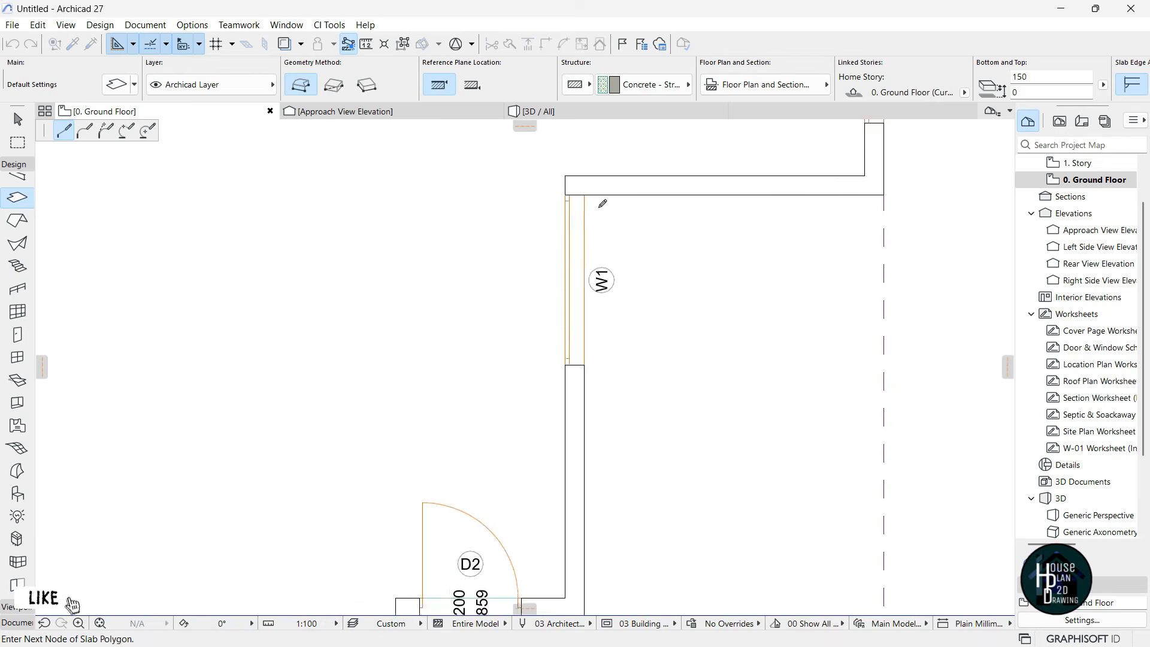
click(569, 187)
scroll(655, 244, down, 3)
scroll(573, 332, up, 2)
scroll(579, 334, up, 4)
click(704, 339)
click(341, 341)
scroll(539, 338, down, 3)
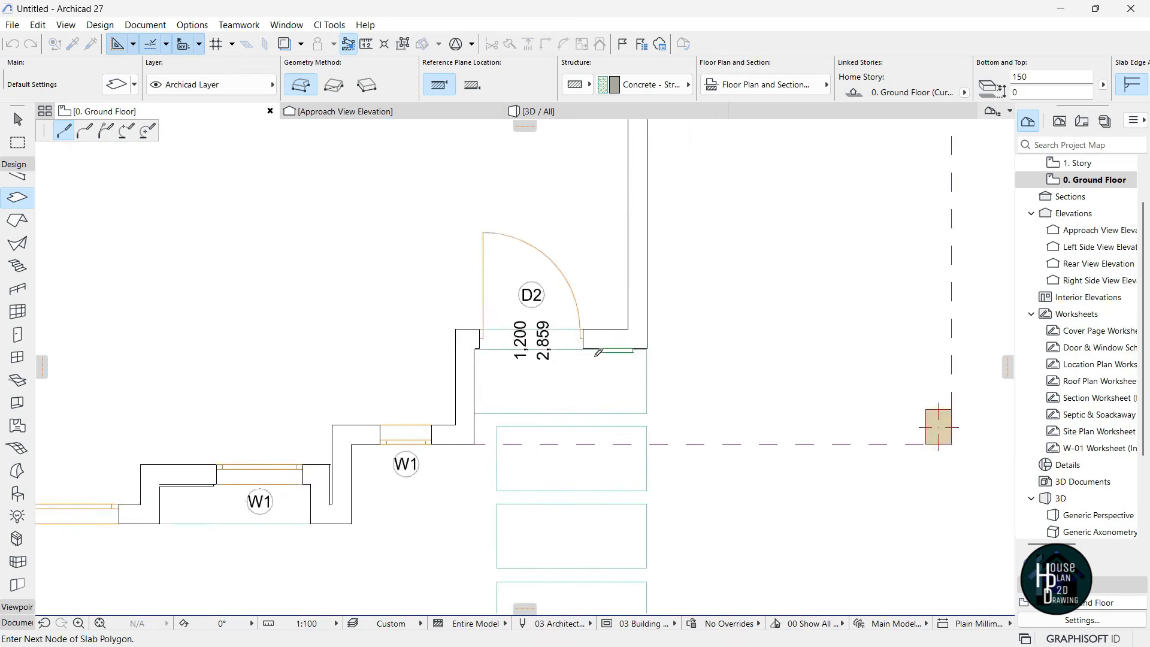
scroll(551, 389, up, 4)
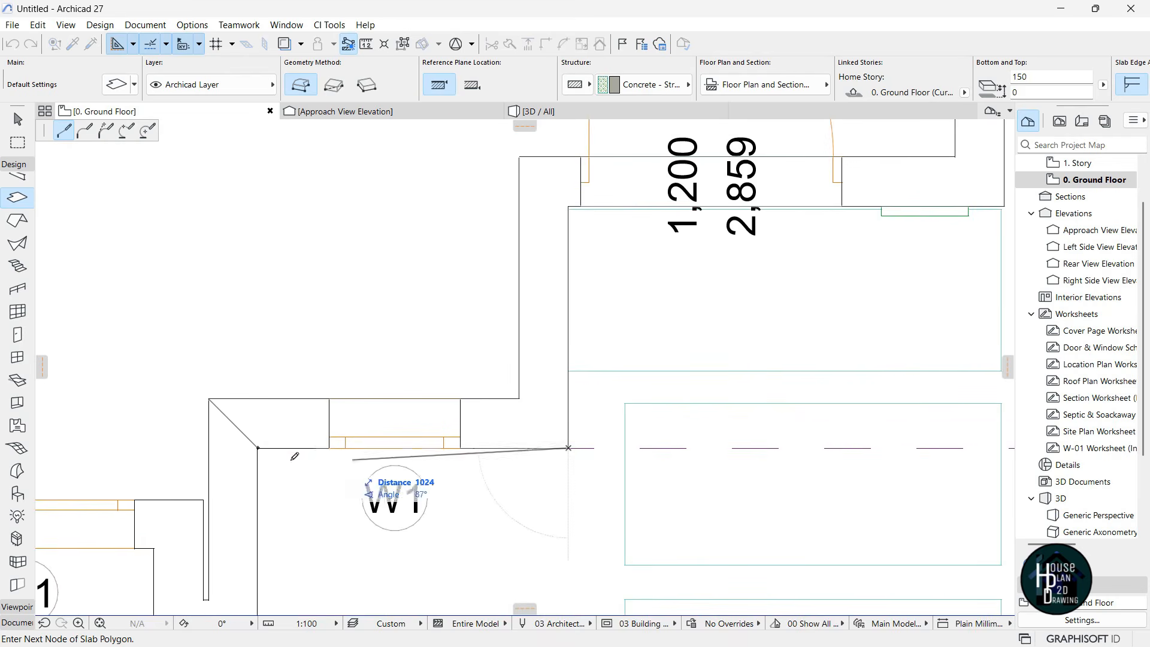
click(257, 448)
scroll(515, 368, down, 3)
key(Escape)
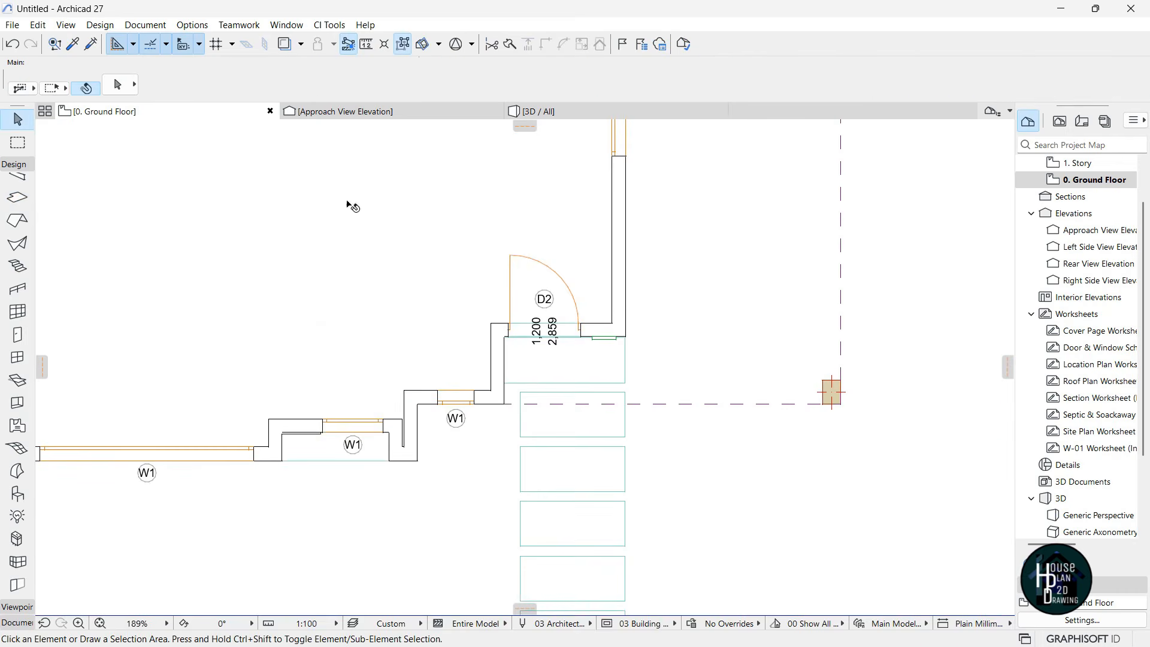
In 3D, set the side surface of the new slab strip beneath the entrance walls to Paint - Dark Gray
click(608, 111)
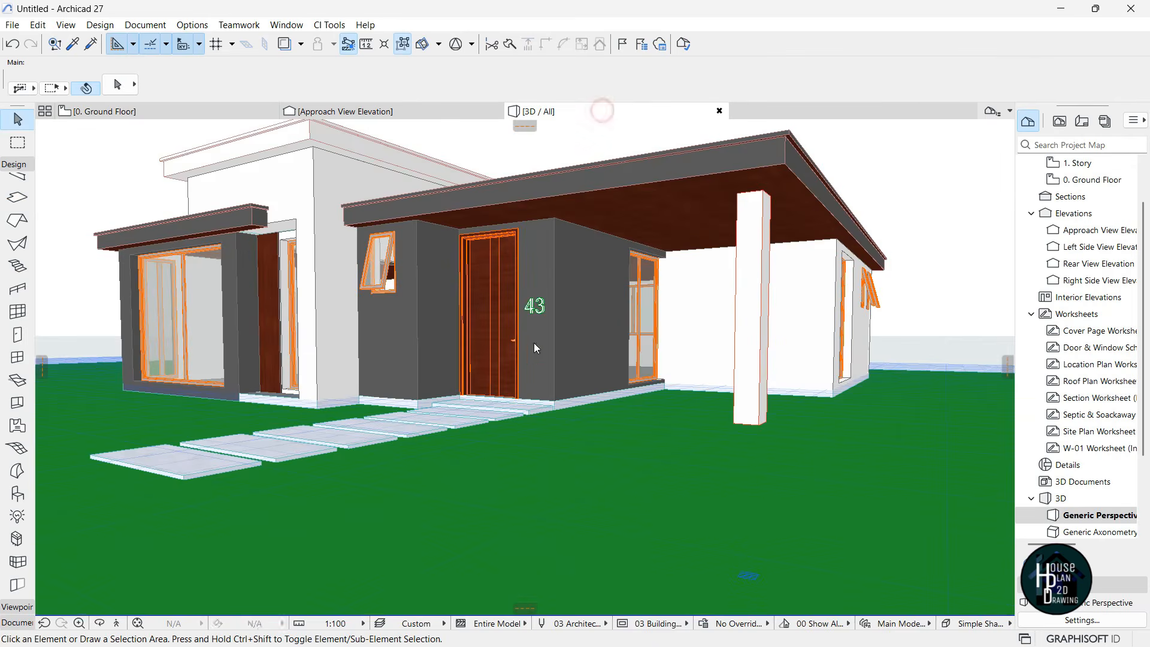
click(389, 400)
key(Escape)
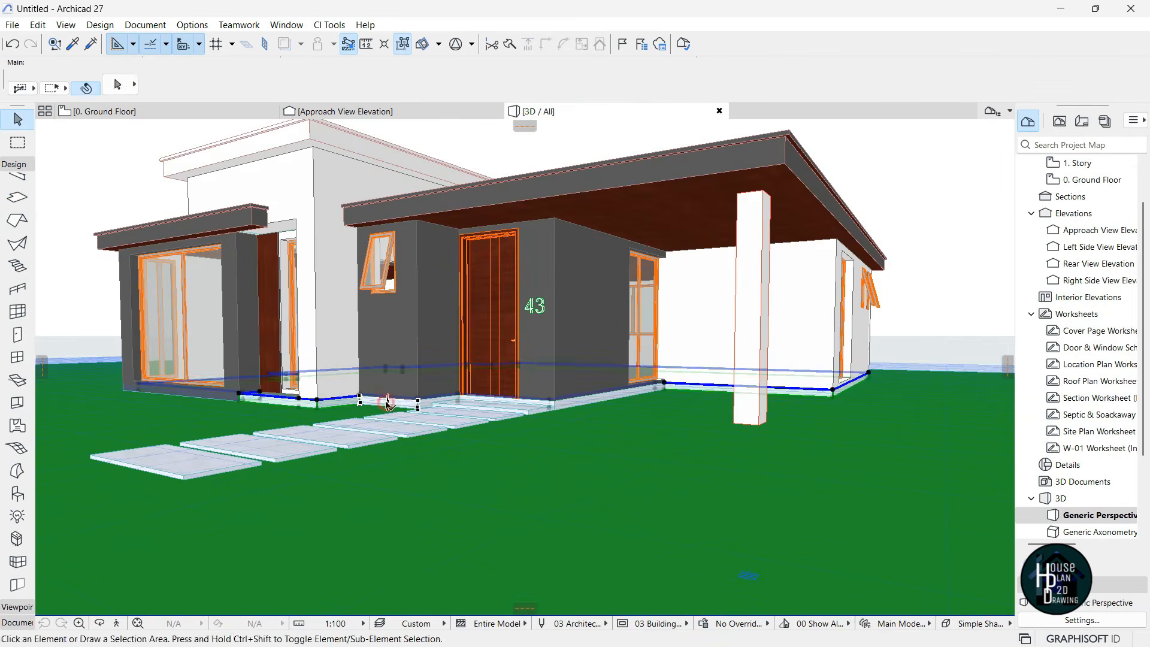
click(387, 401)
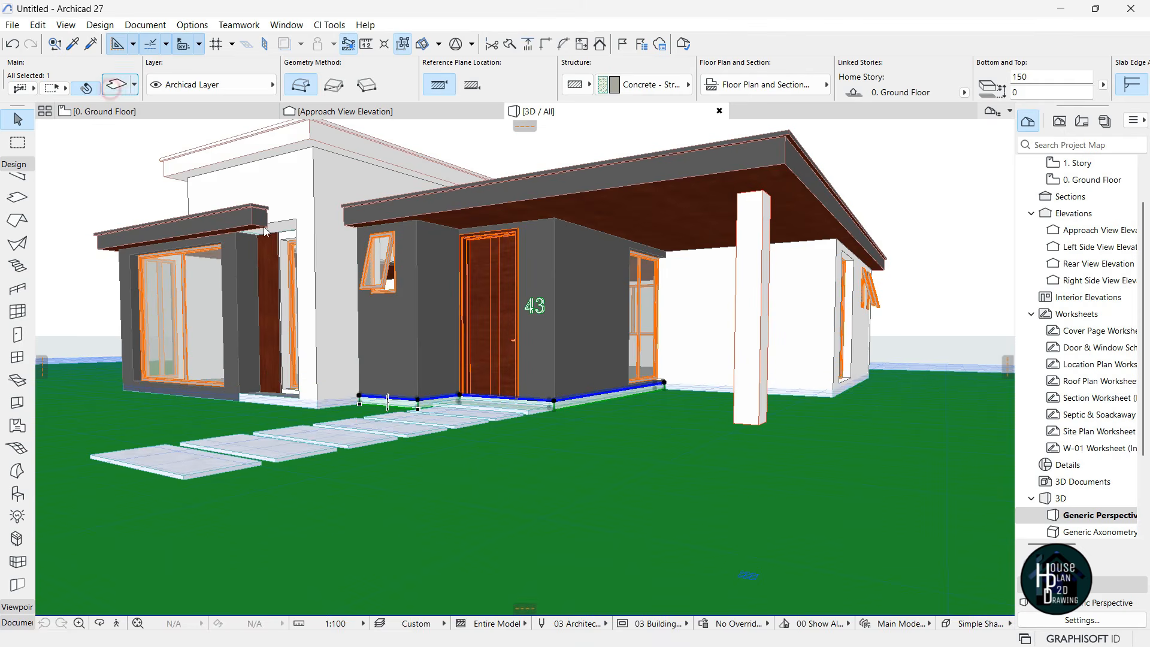
key(ctrl+t)
click(524, 417)
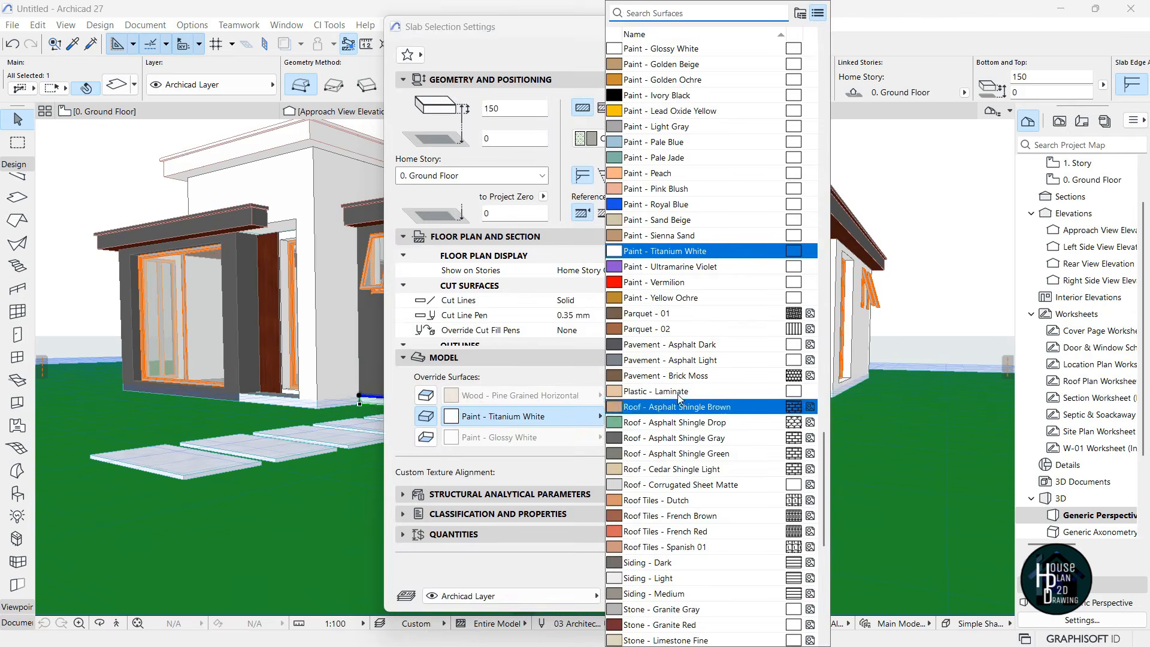
text(gray)
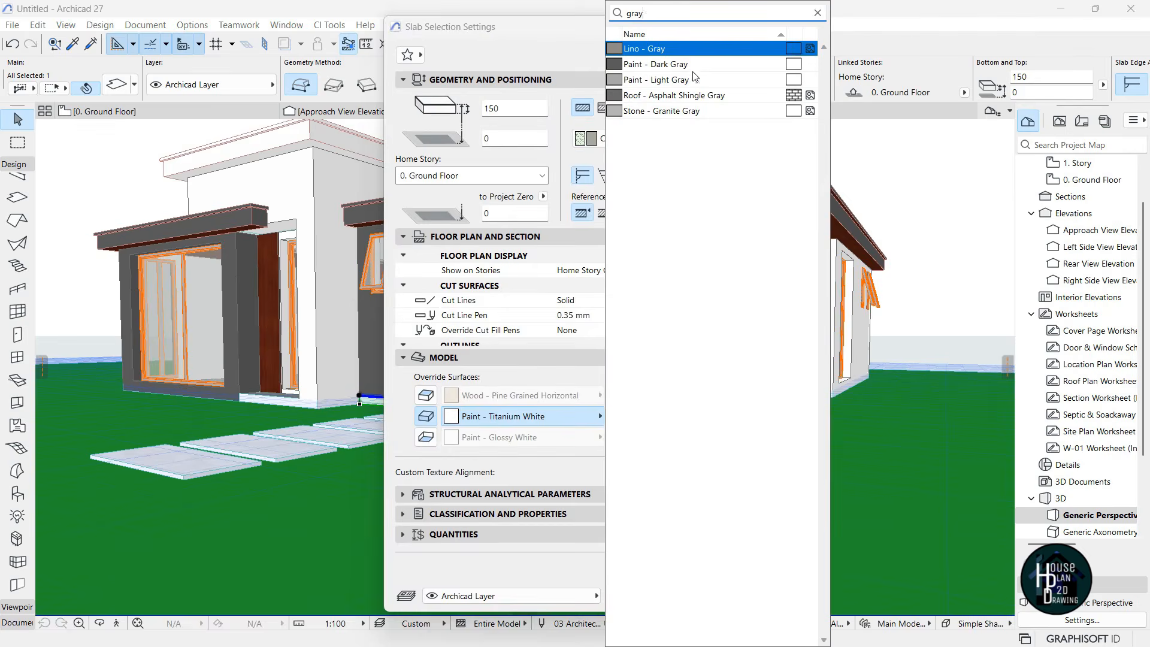
click(688, 65)
click(721, 595)
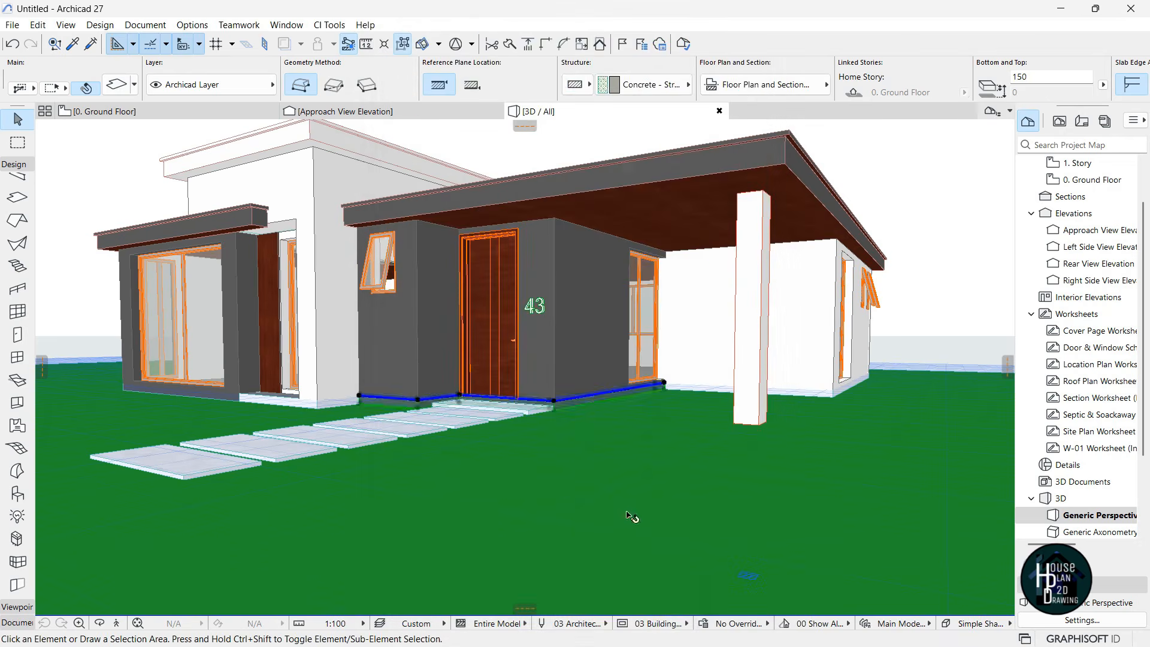
Fly around the entrance side in 3D and examine the slab edges and the area beneath the column-supported roof
click(116, 623)
key(Down)
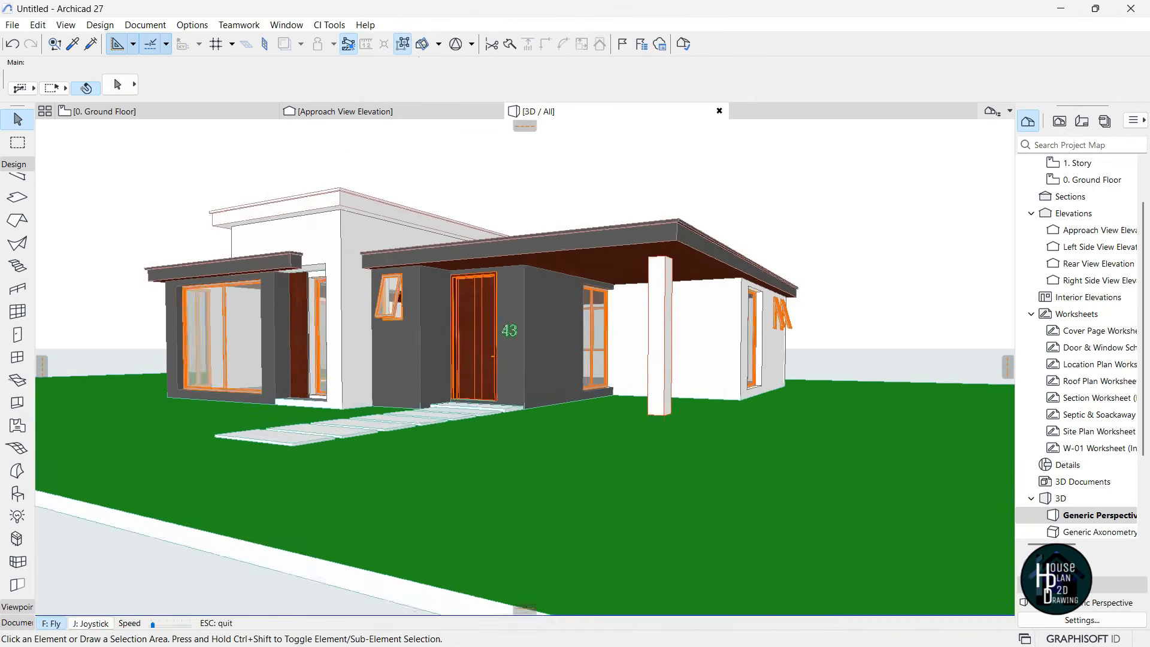
key(Up)
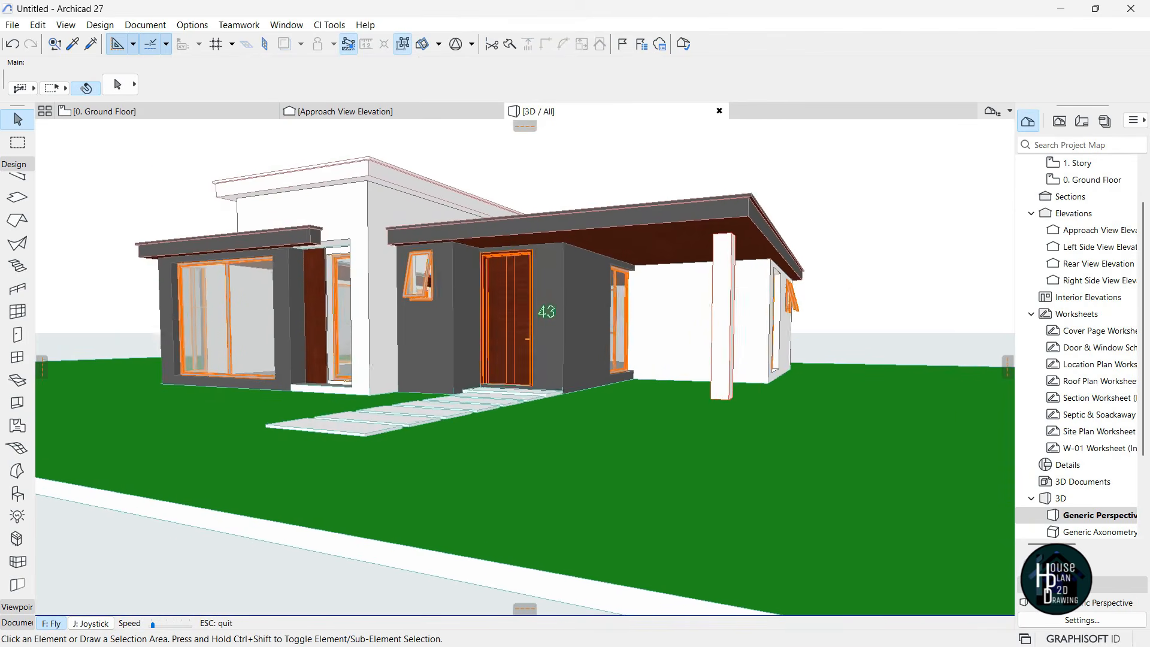
key(Up)
key(Right)
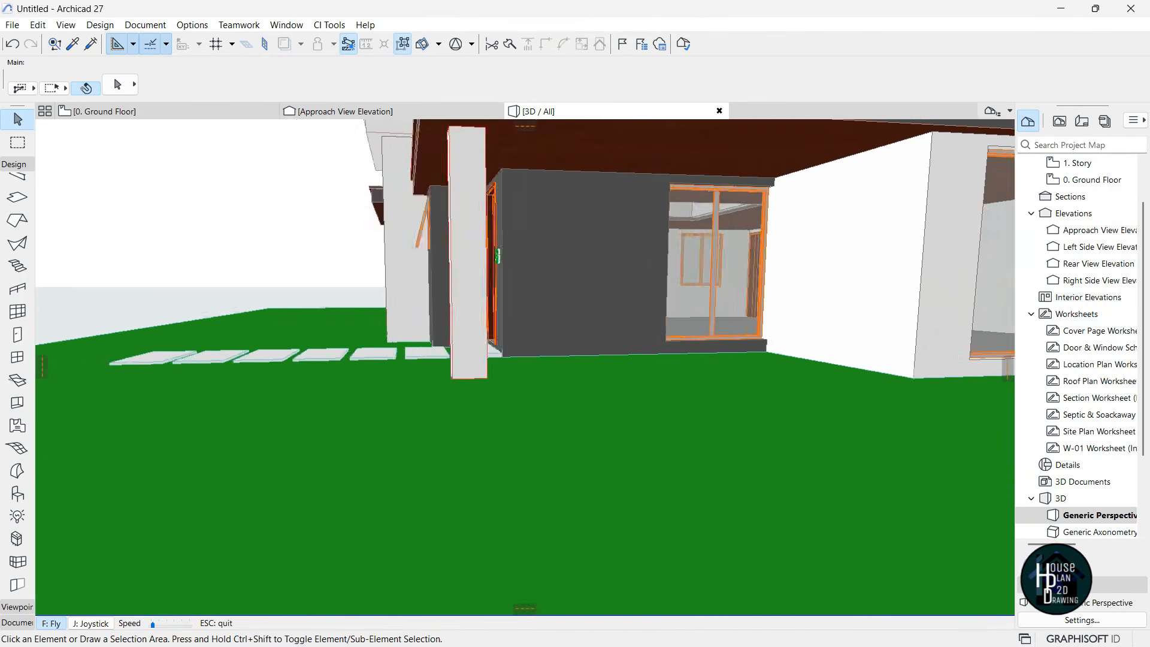
key(Left)
key(Down)
key(Up)
key(Escape)
On the ground floor plan, draw a rectangular mesh 150 mm high with a Stone - Marble Carrara White top, from the wall corner to the column
key(F2)
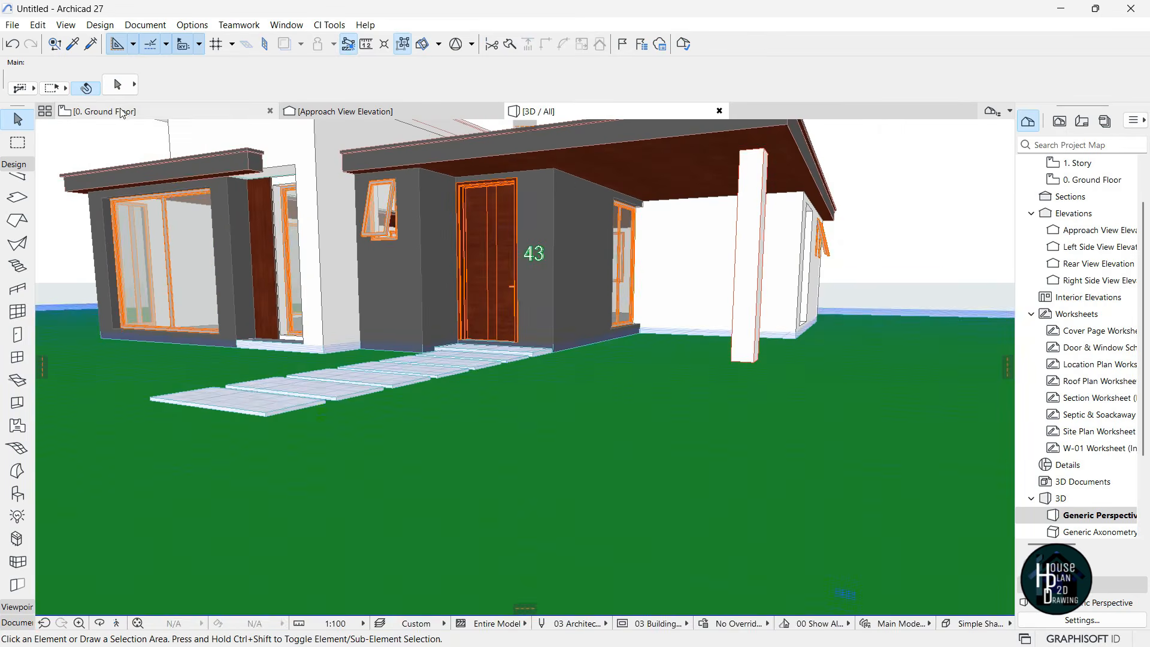
scroll(488, 348, down, 5)
scroll(562, 313, up, 5)
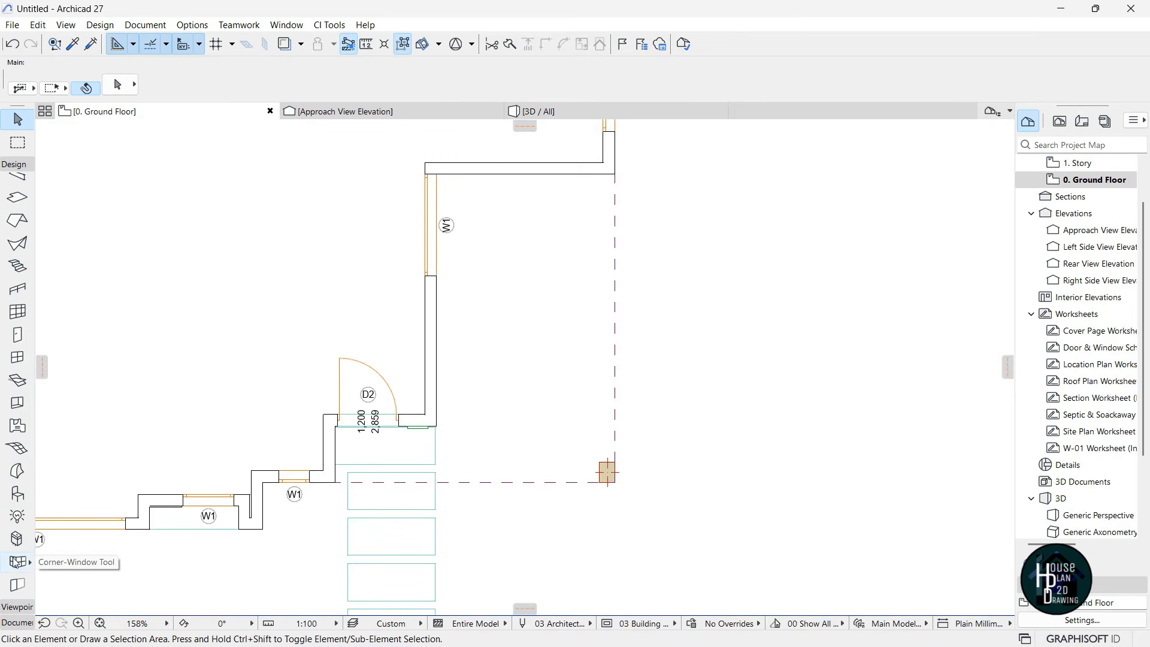
click(16, 450)
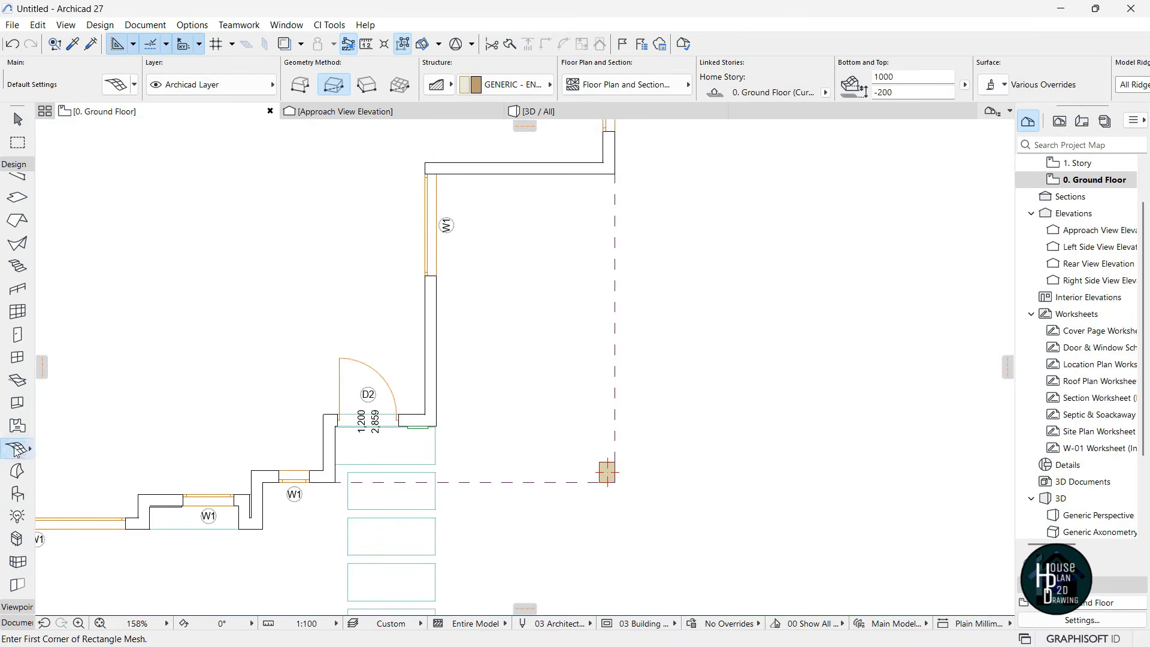
click(118, 85)
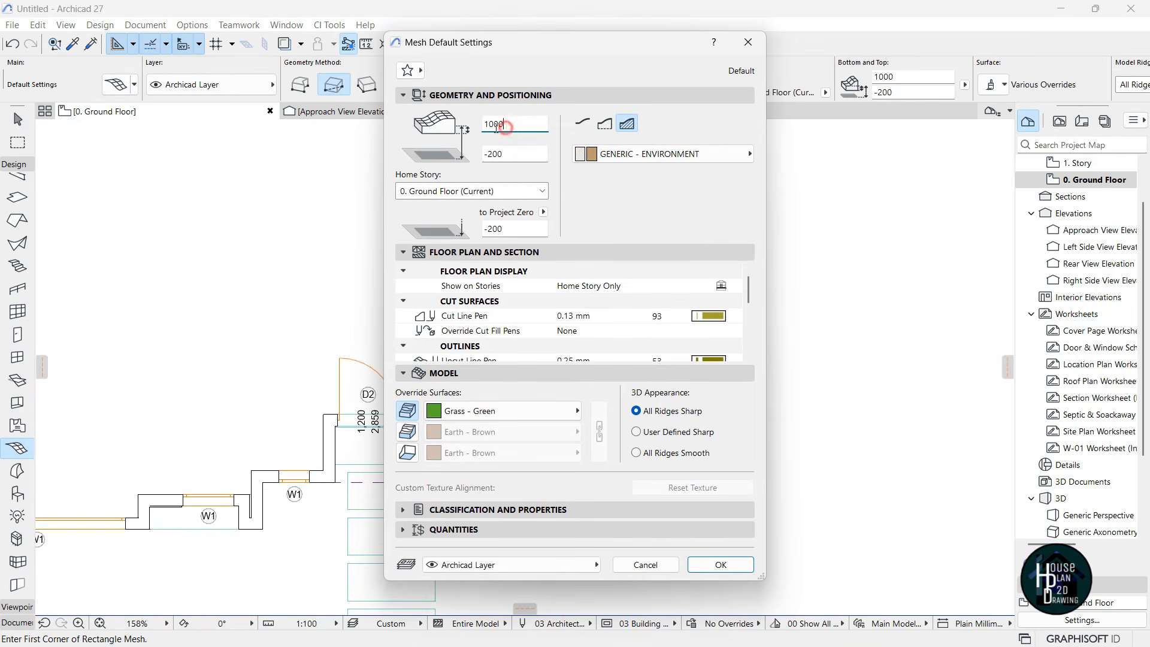
text(150)
click(520, 418)
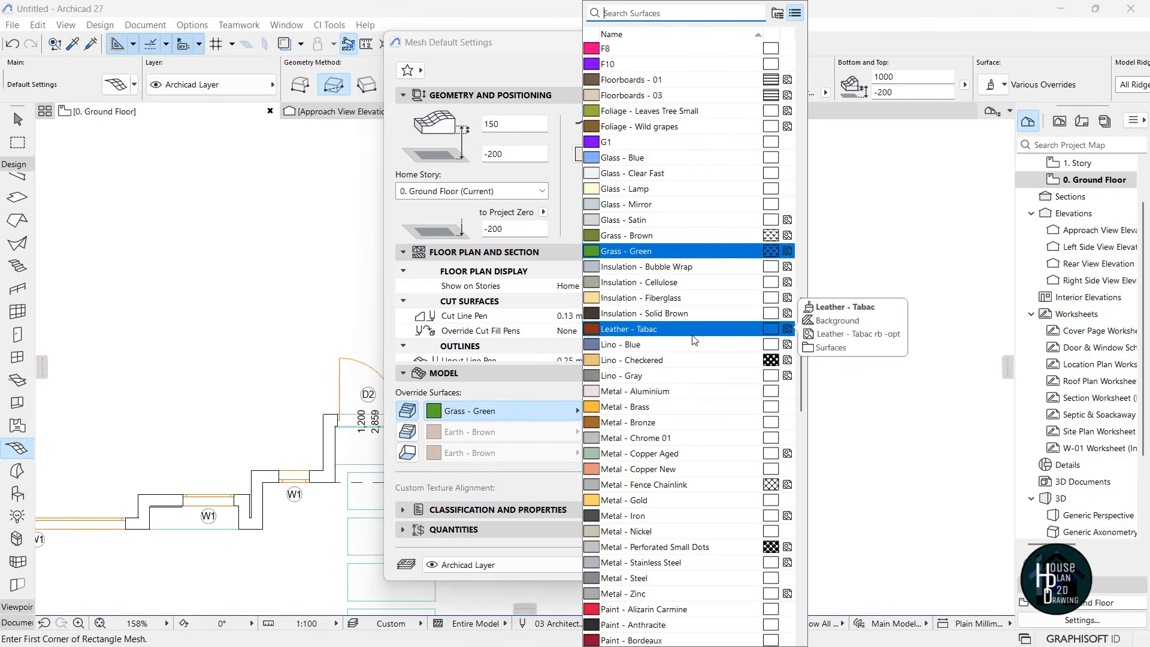
text(sto)
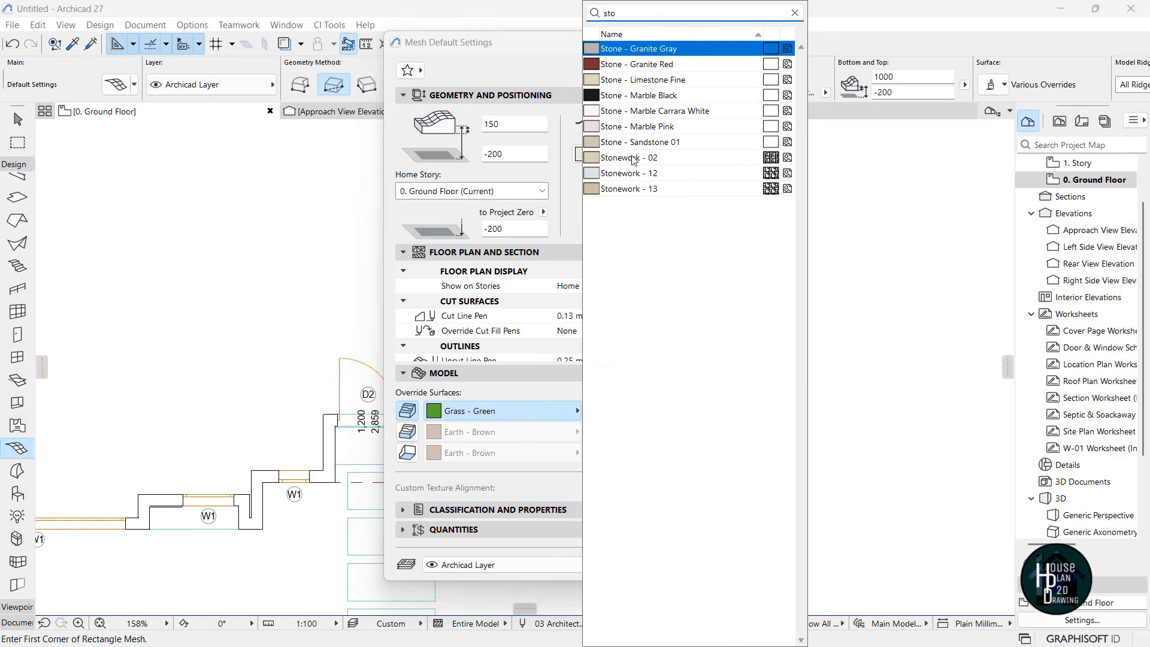
click(652, 111)
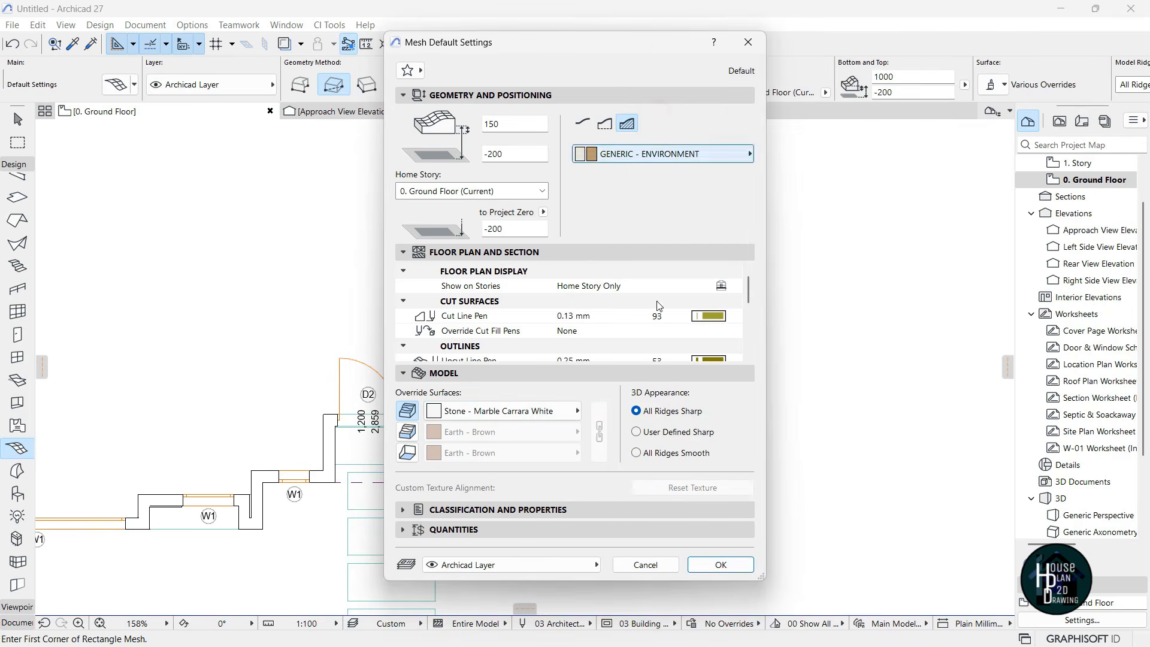
click(719, 566)
click(437, 174)
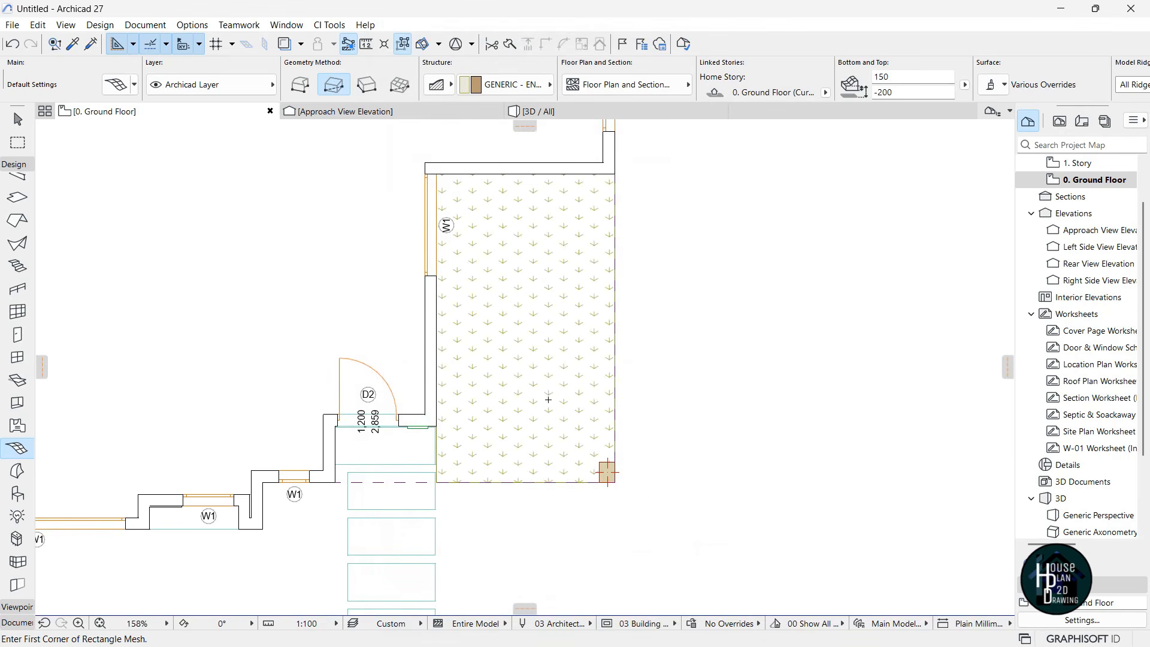
key(Escape)
From below the terrain in 3D, set the new rectangular mesh's offset to its home story to 0
click(539, 111)
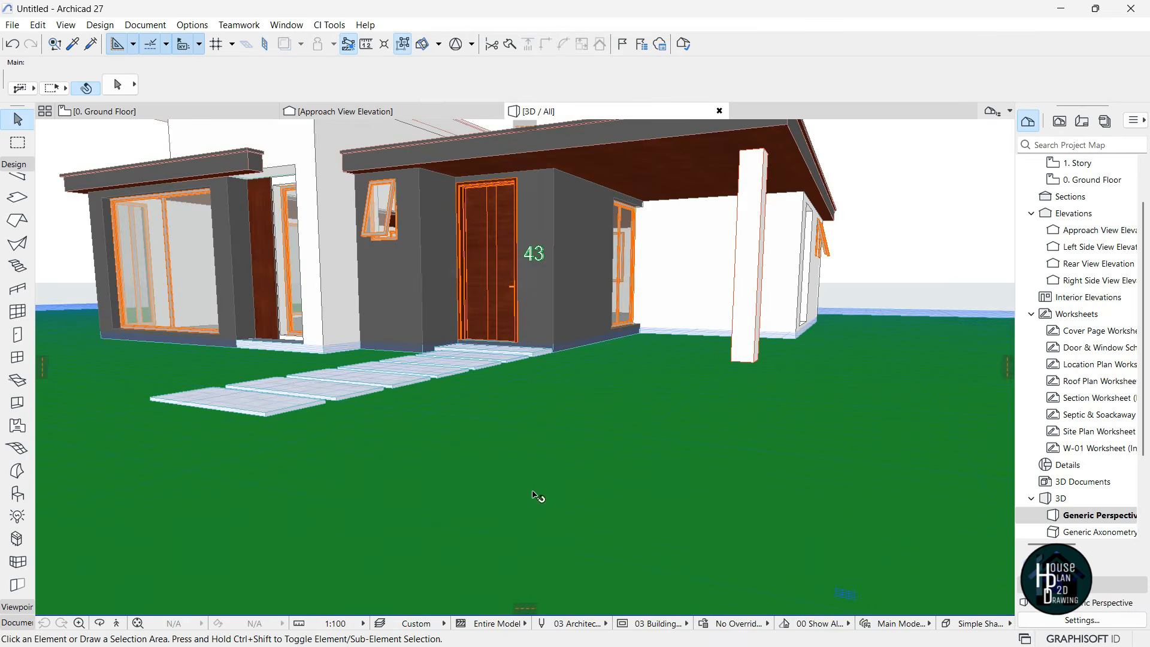
click(117, 624)
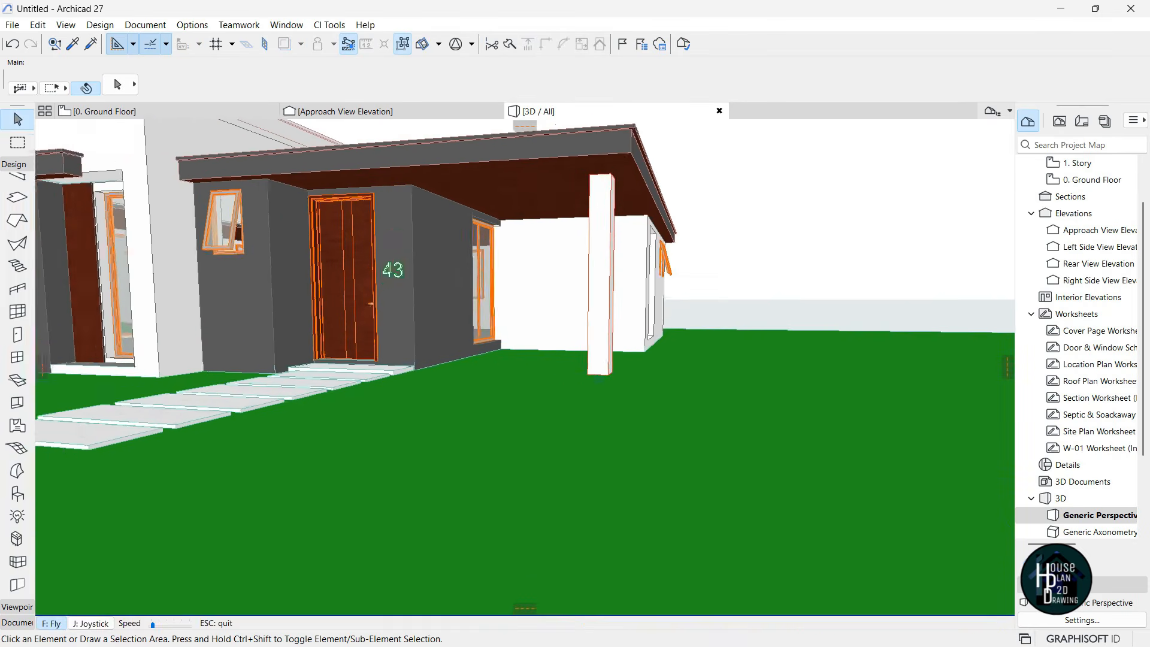
key(Page_Down)
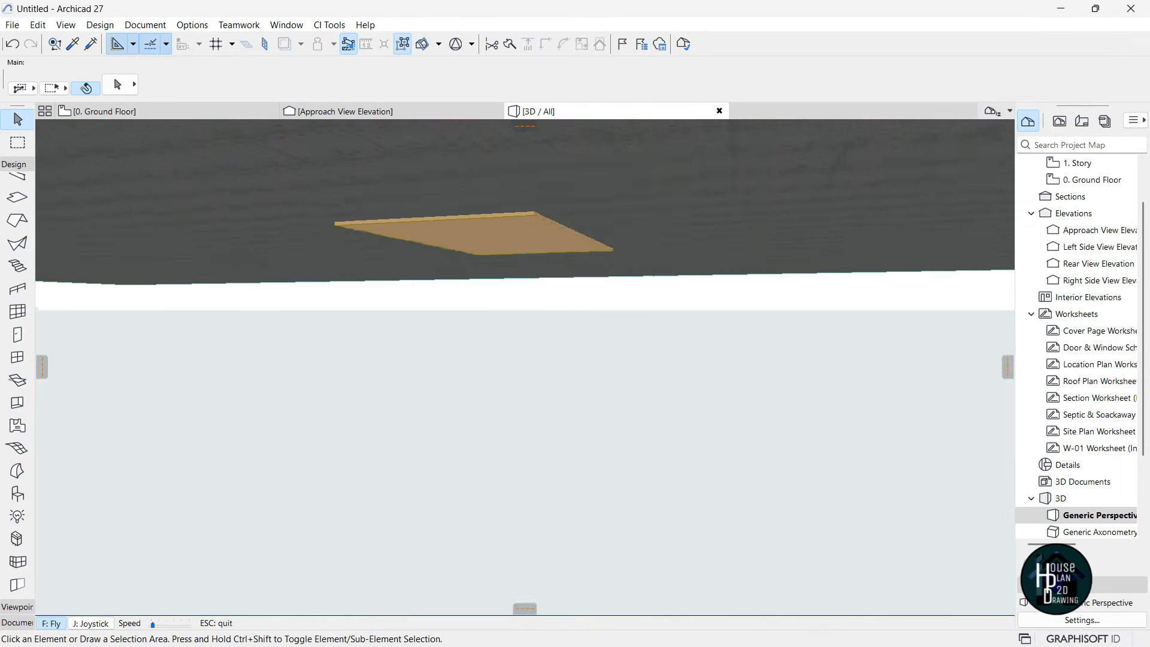
key(Escape)
click(451, 280)
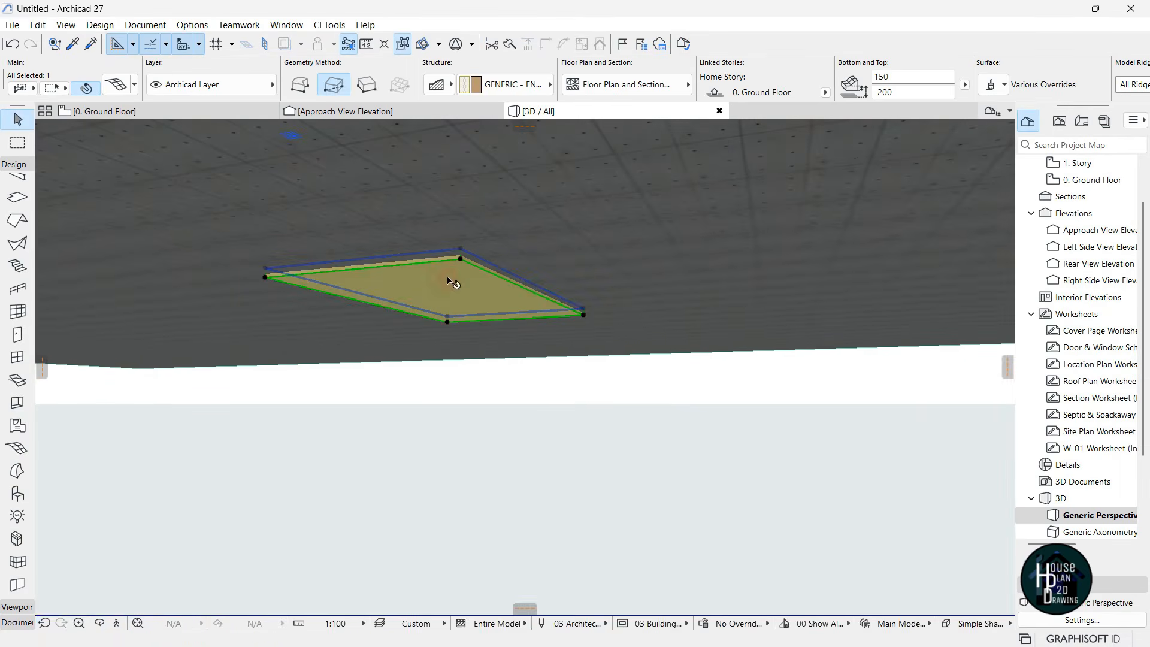
key(ctrl+t)
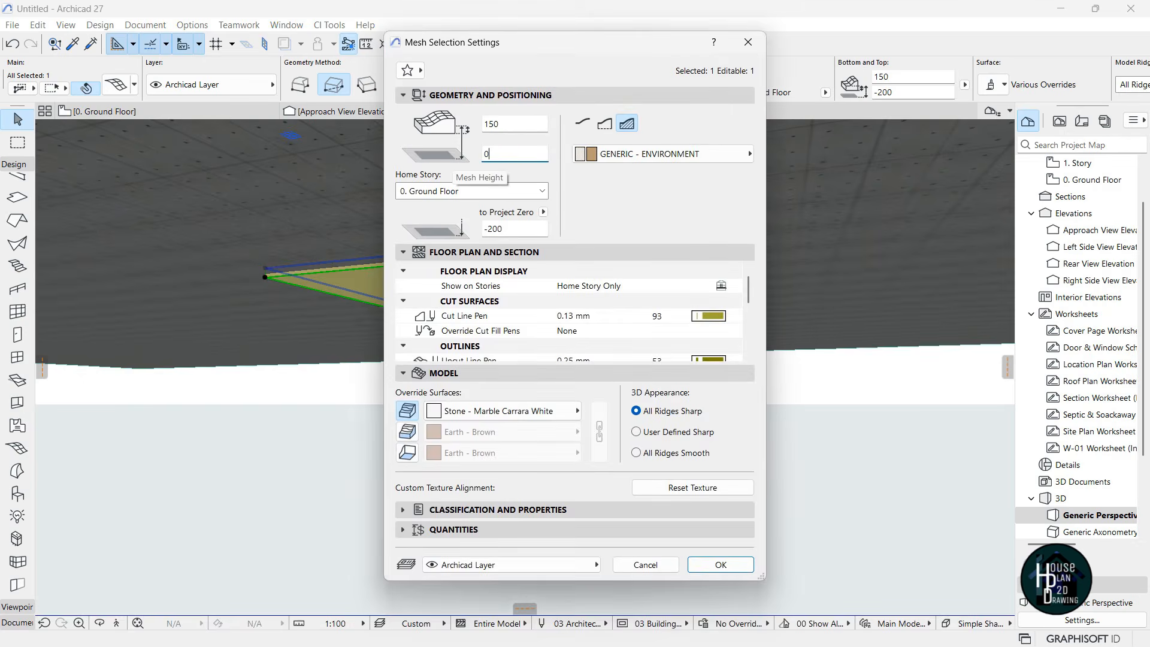
text(0)
key(Return)
Lower the top of the carport mesh at its outer corner, giving it a height of 75 mm
click(113, 623)
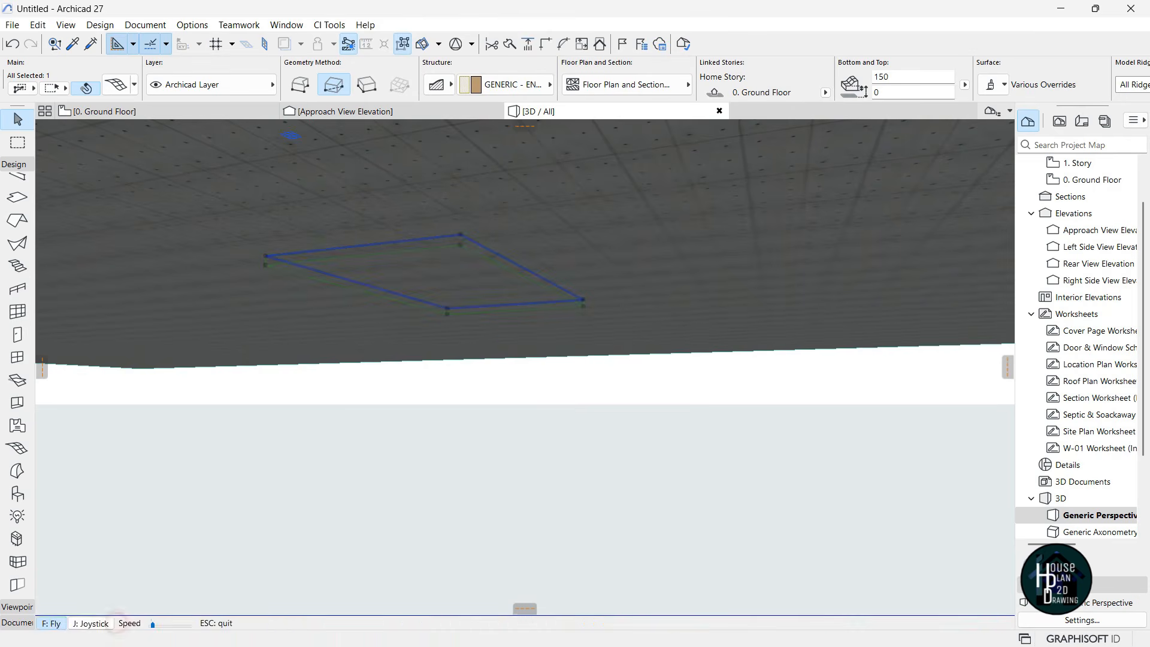
key(Up)
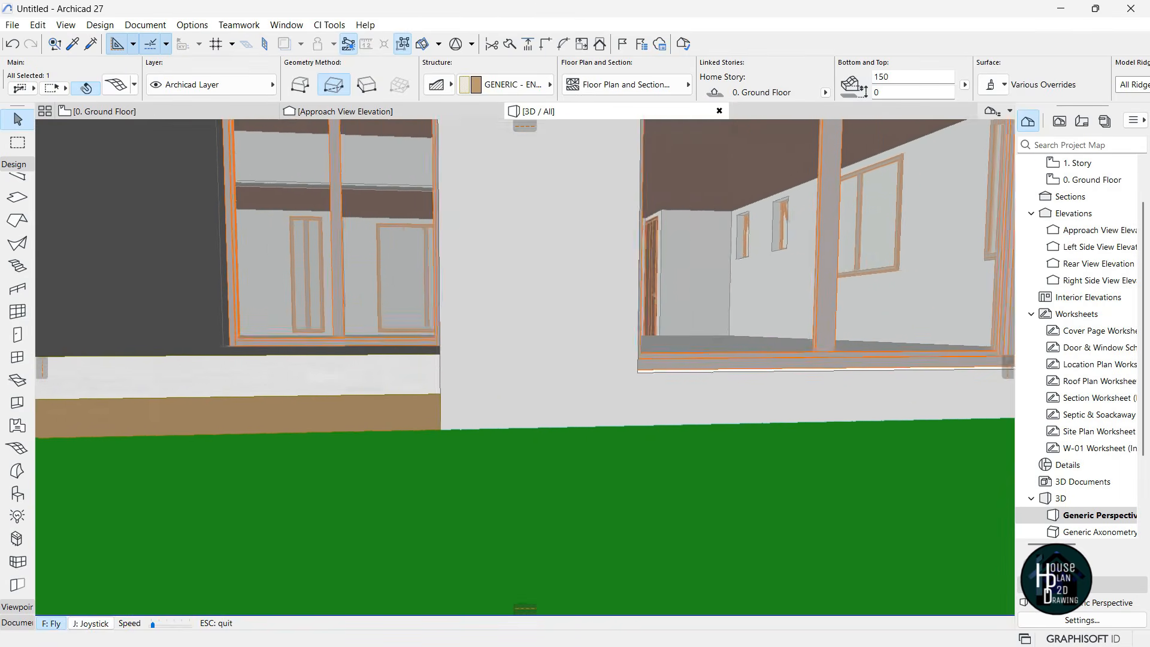
key(Escape)
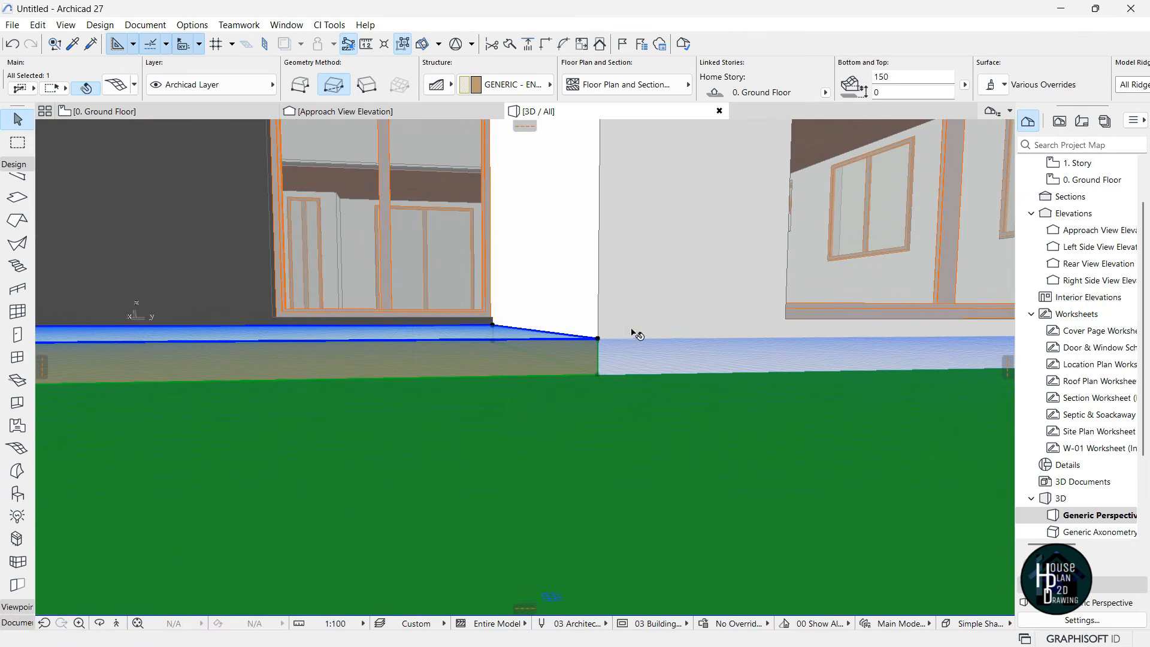
click(599, 339)
click(694, 411)
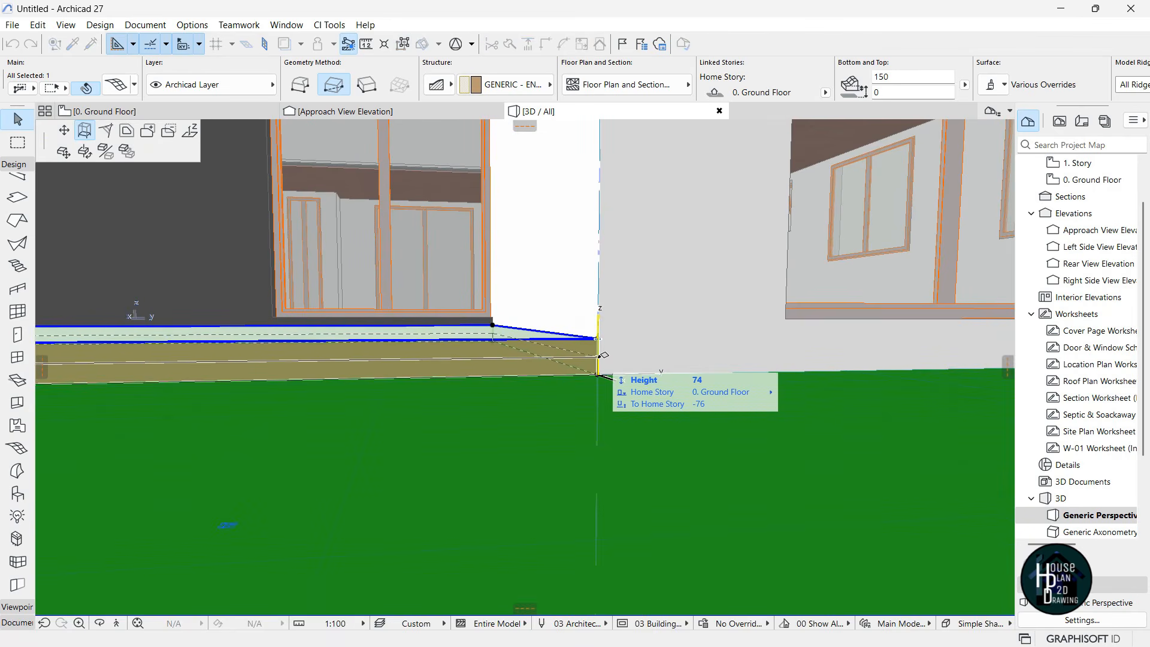
text(75)
key(Return)
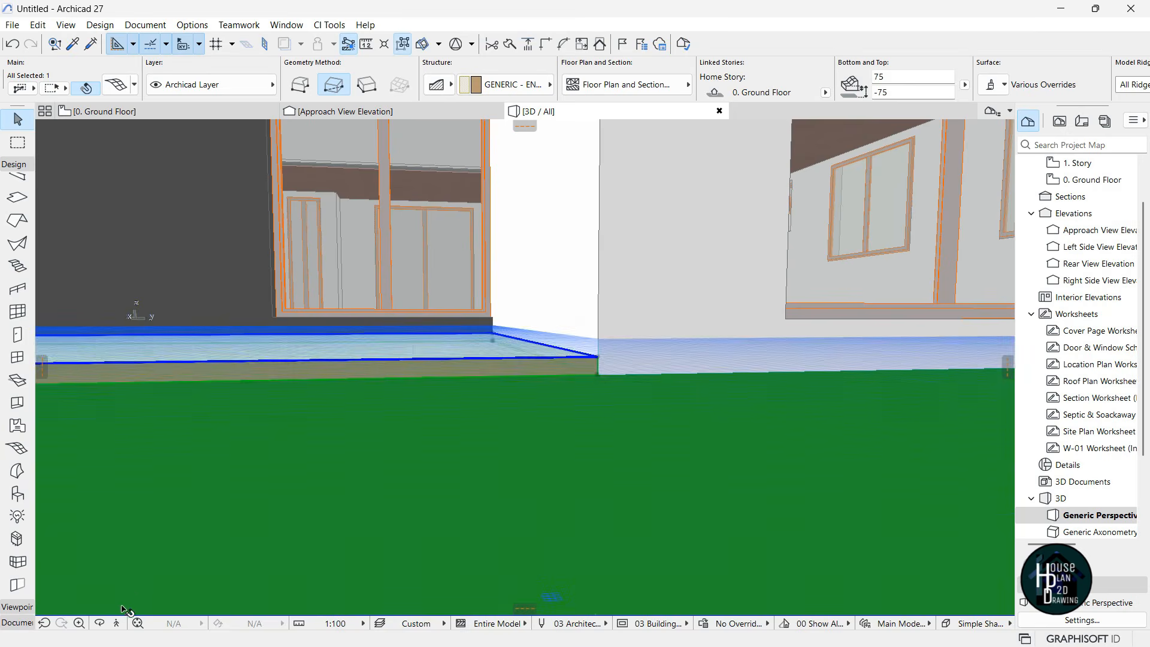
Lower the top of the carport mesh at the corner beside the column down to the terrain
key(Down)
key(Left)
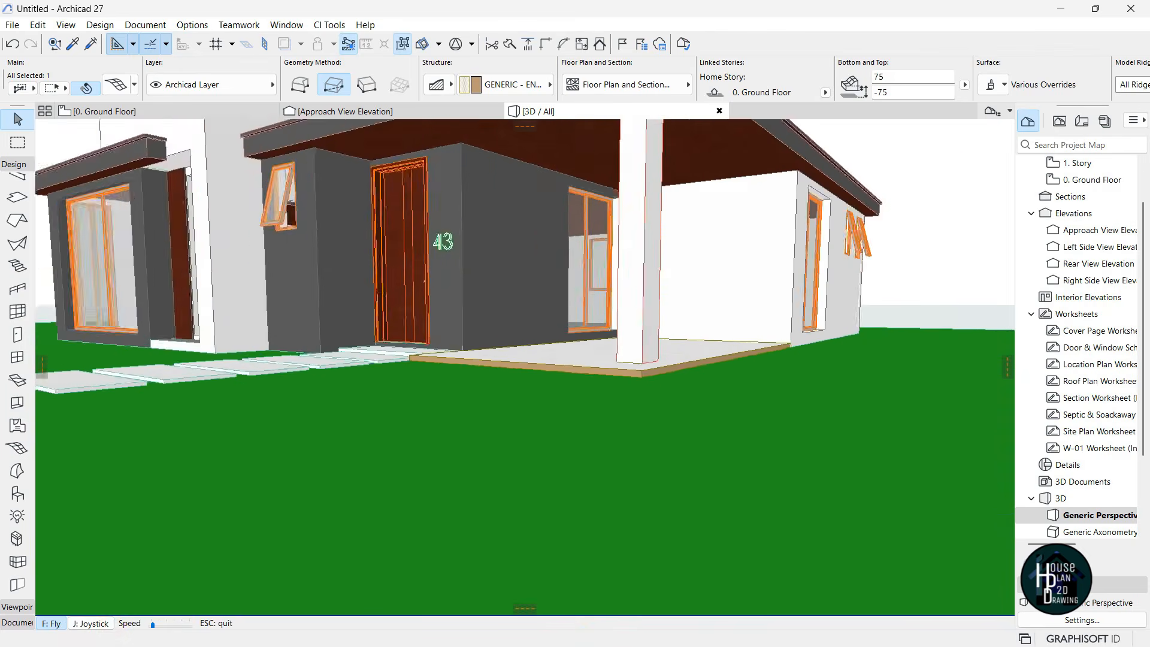
key(Up)
key(Left)
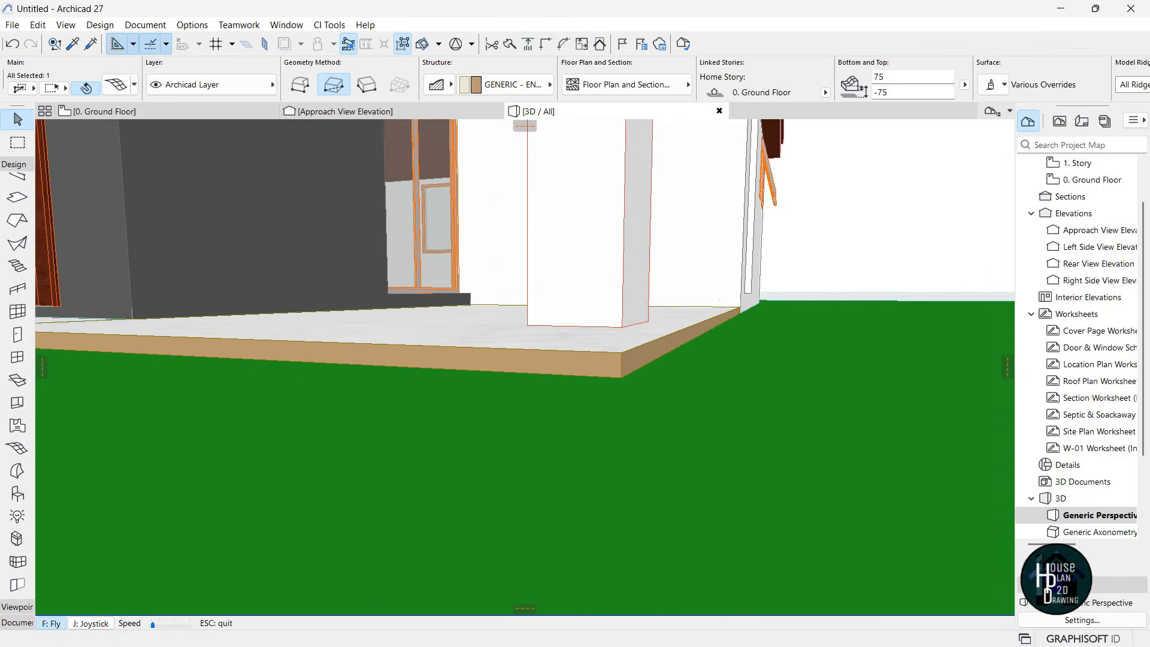
key(Right)
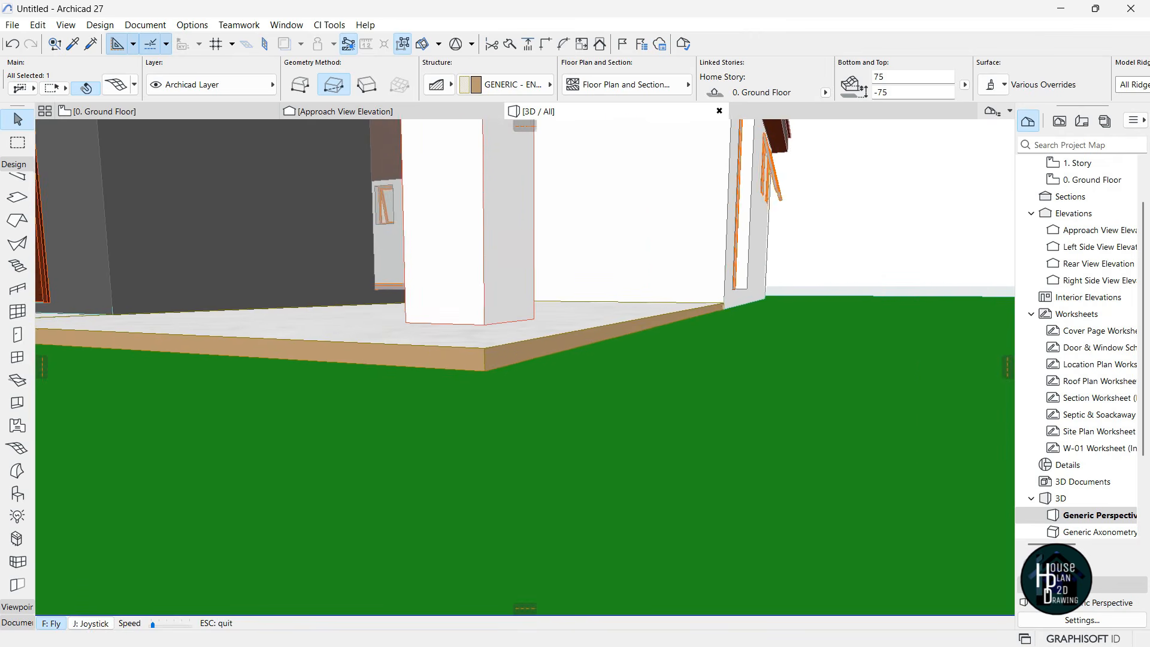
key(Escape)
click(485, 354)
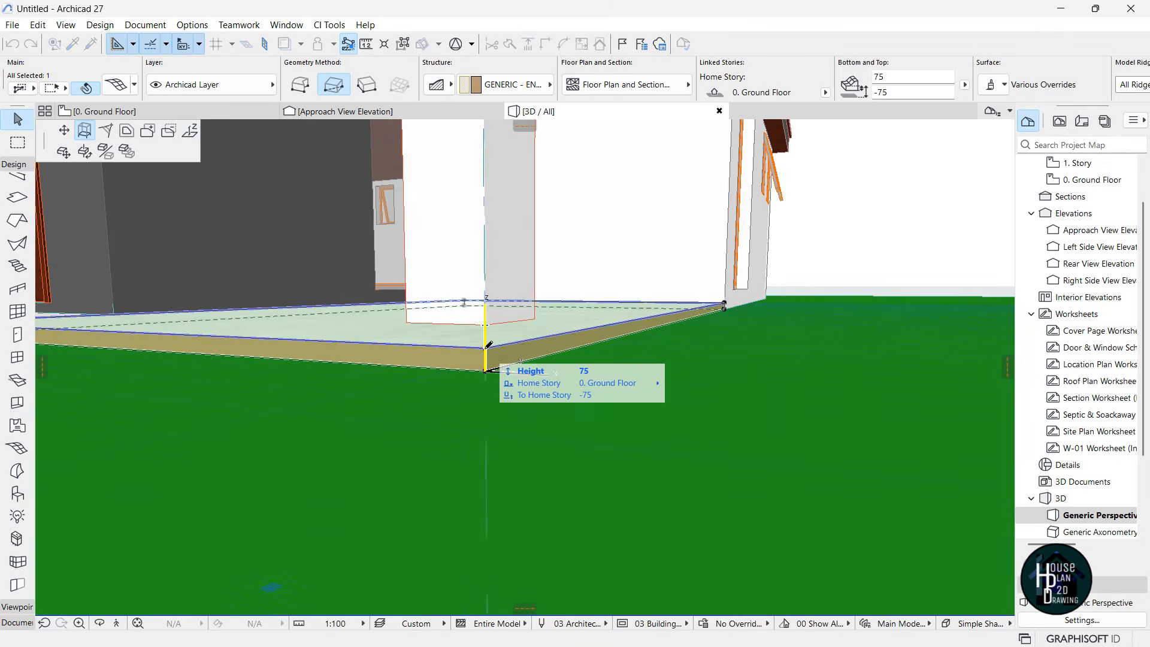
click(190, 132)
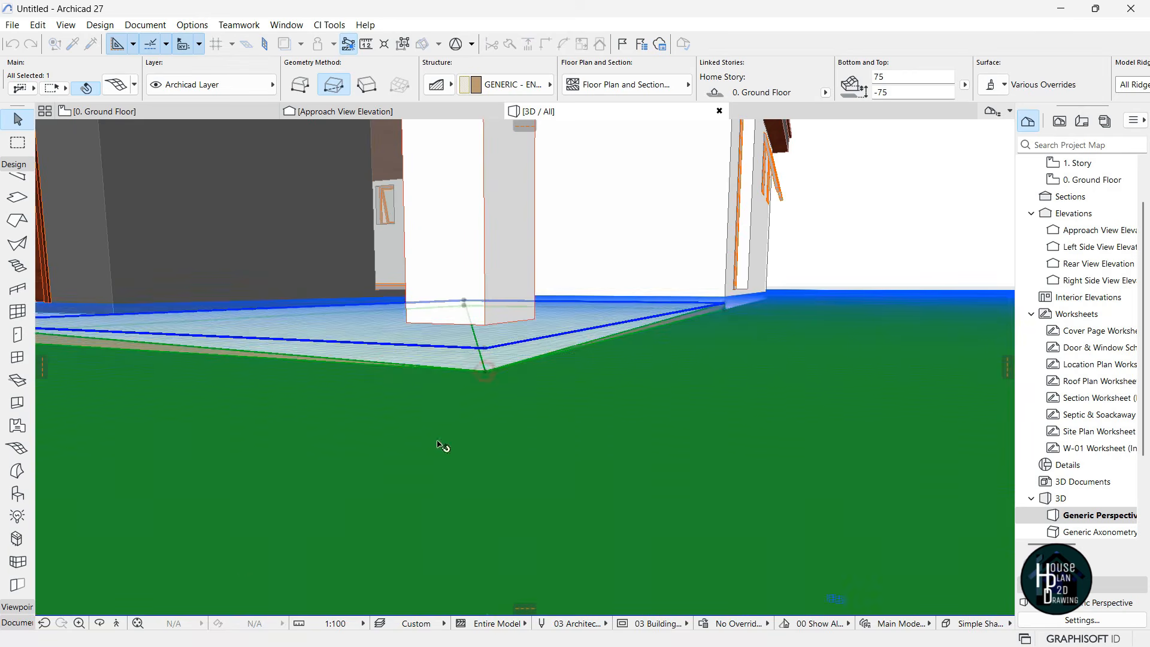
Lower the top of the carport mesh at the corner beside the entrance walkway down to the terrain
click(117, 623)
key(Up)
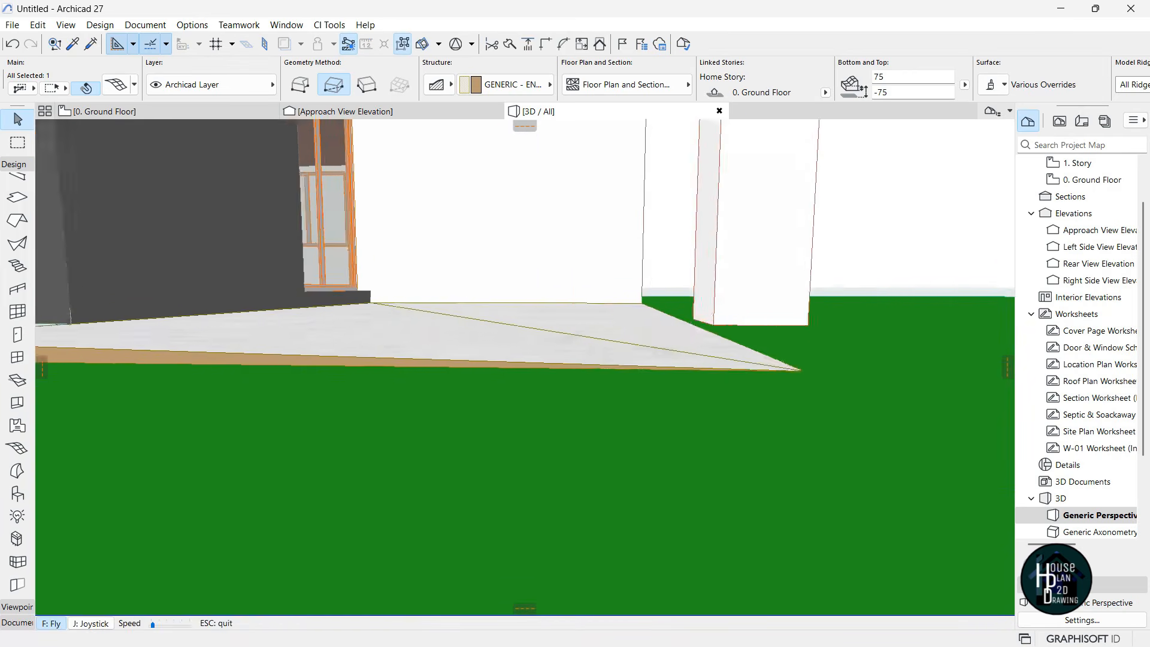
key(Escape)
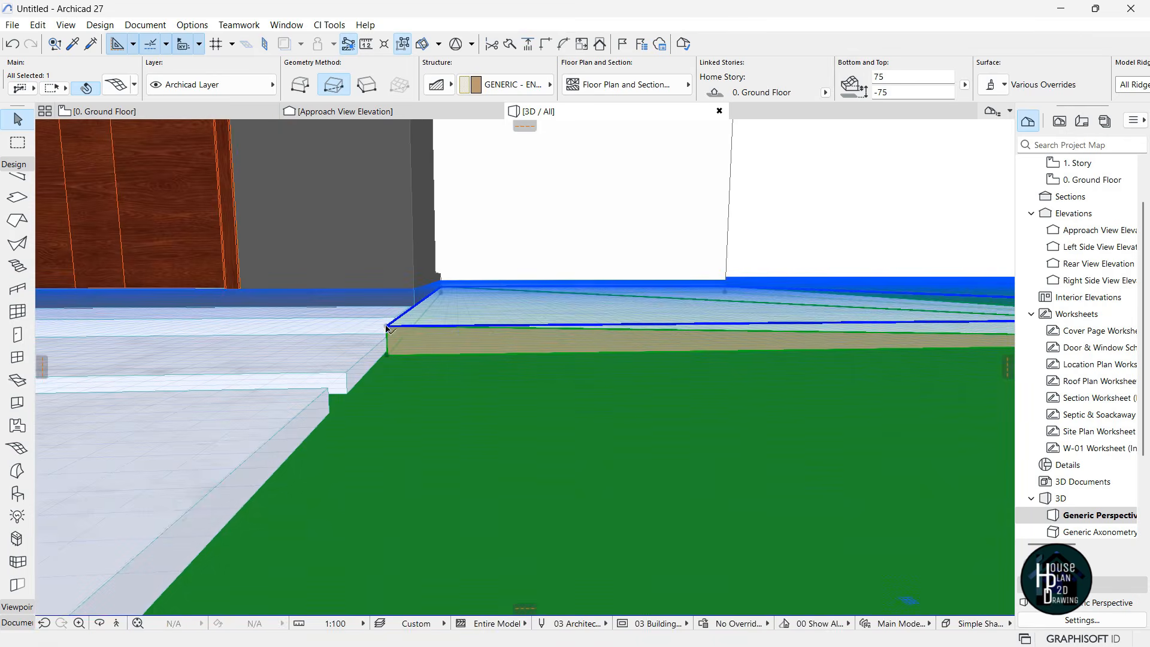
click(386, 325)
click(387, 355)
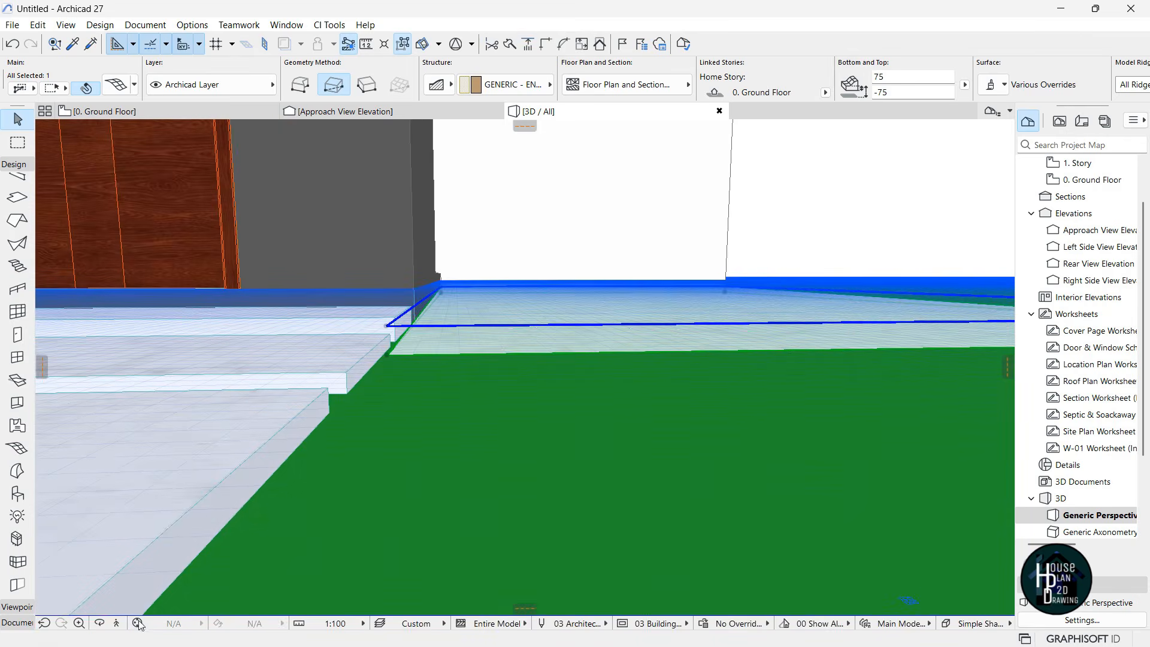
Extend the carport column down to the floor by setting its bottom offset to -150
click(118, 624)
key(Down)
key(Right)
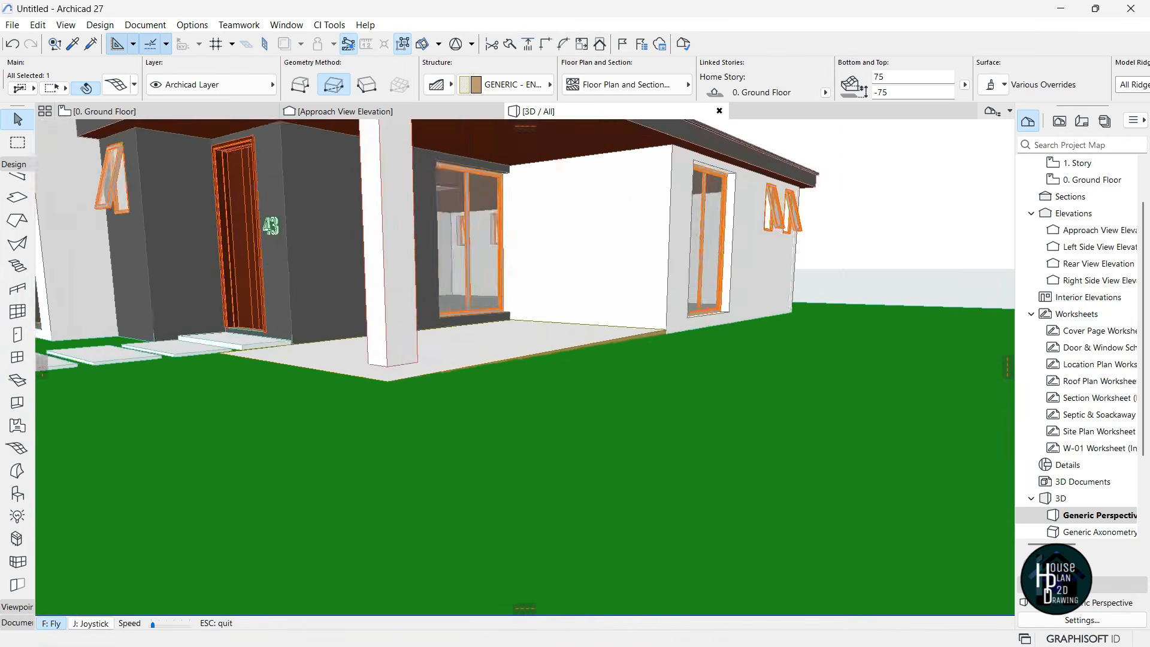
key(Left)
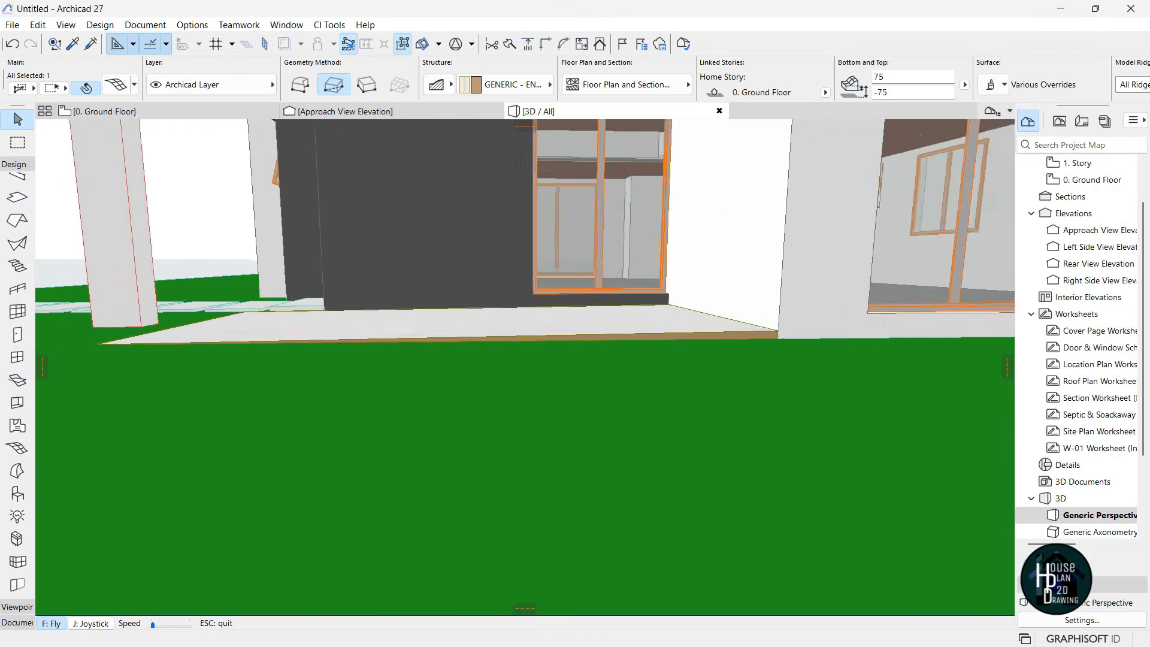
key(Up)
key(Escape)
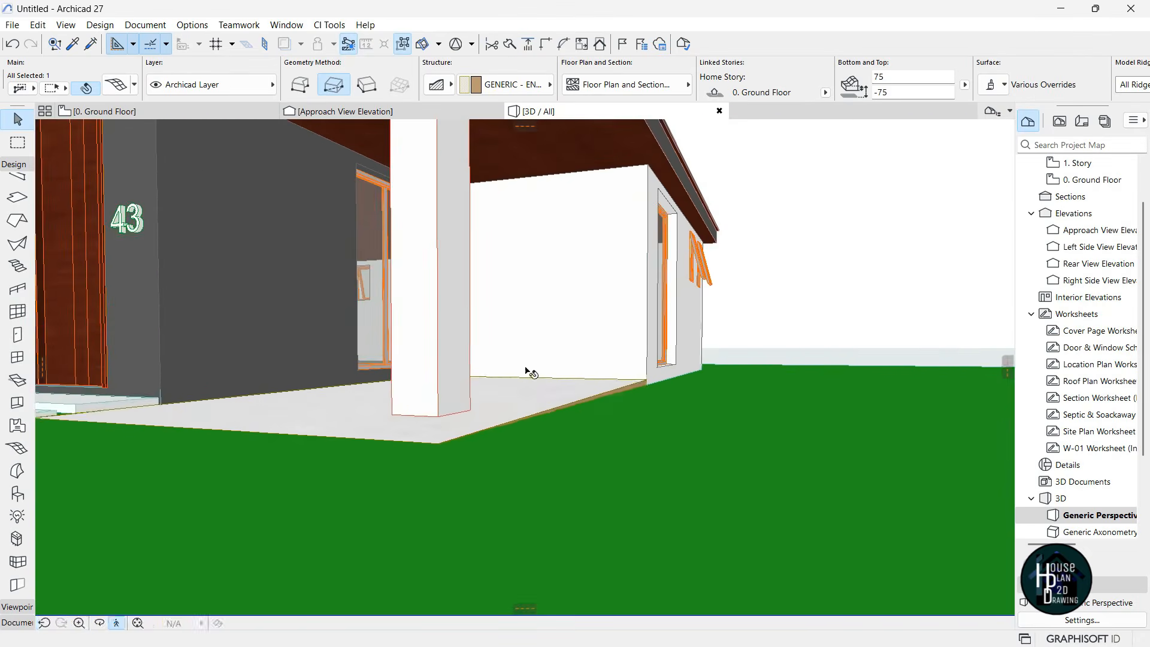
click(439, 289)
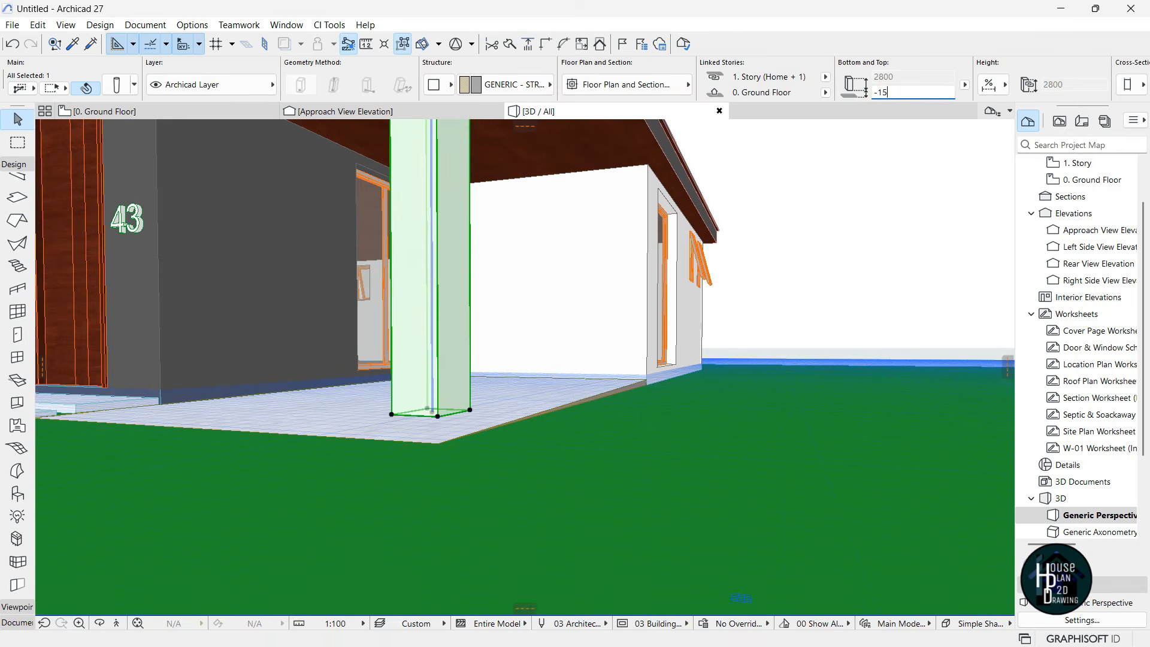
key(Return)
click(249, 516)
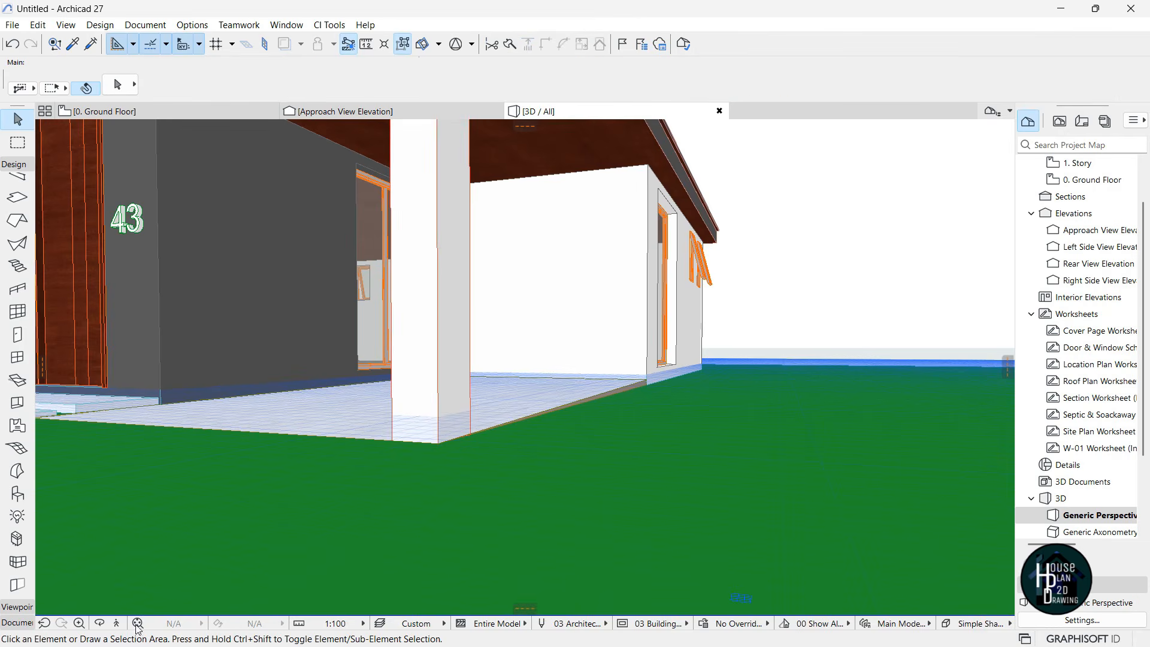
Fly around the carport in 3D and examine the column base, sloped floor and entrance pavers
key(Down)
key(Up)
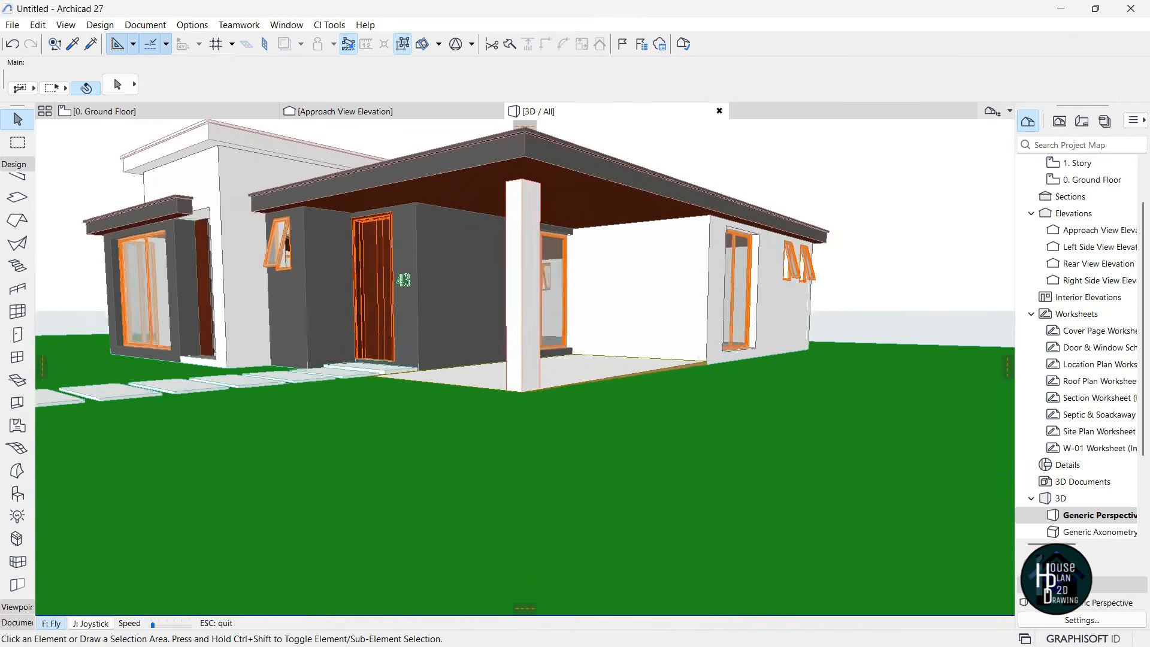
key(Down)
key(Up)
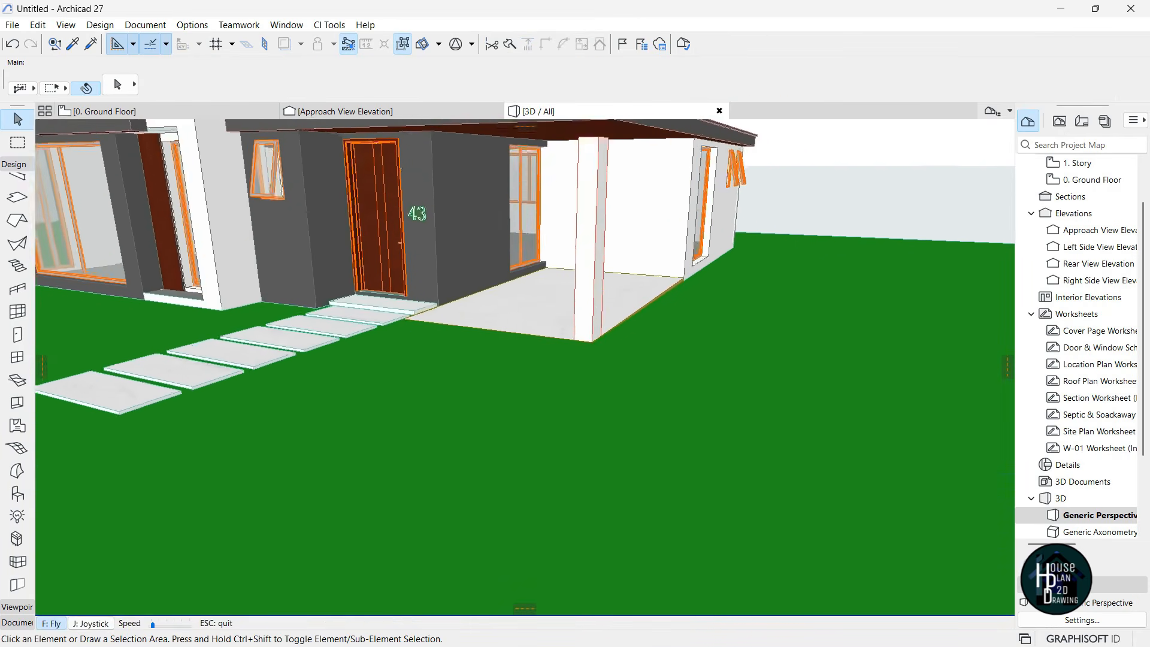
key(Down)
key(Escape)
On the ground floor plan, draw a rectangular slab about 3538 by 3223 mm in front of the carport, using the walkway pavers' settings
click(193, 118)
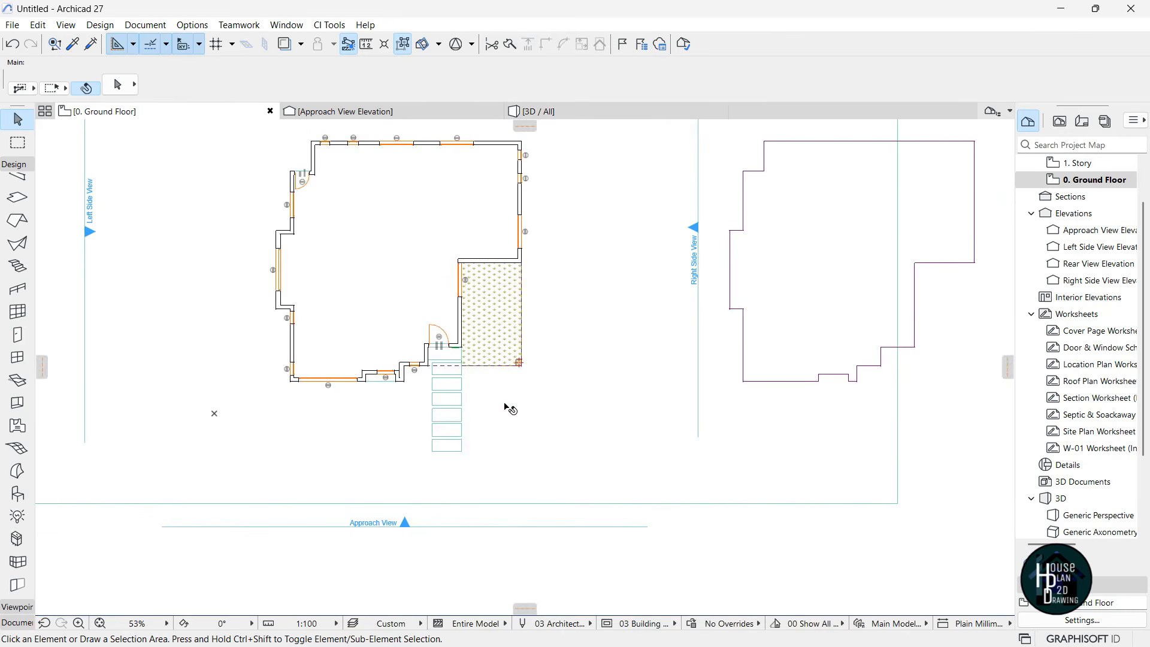
scroll(510, 409, up, 10)
alt+click(307, 321)
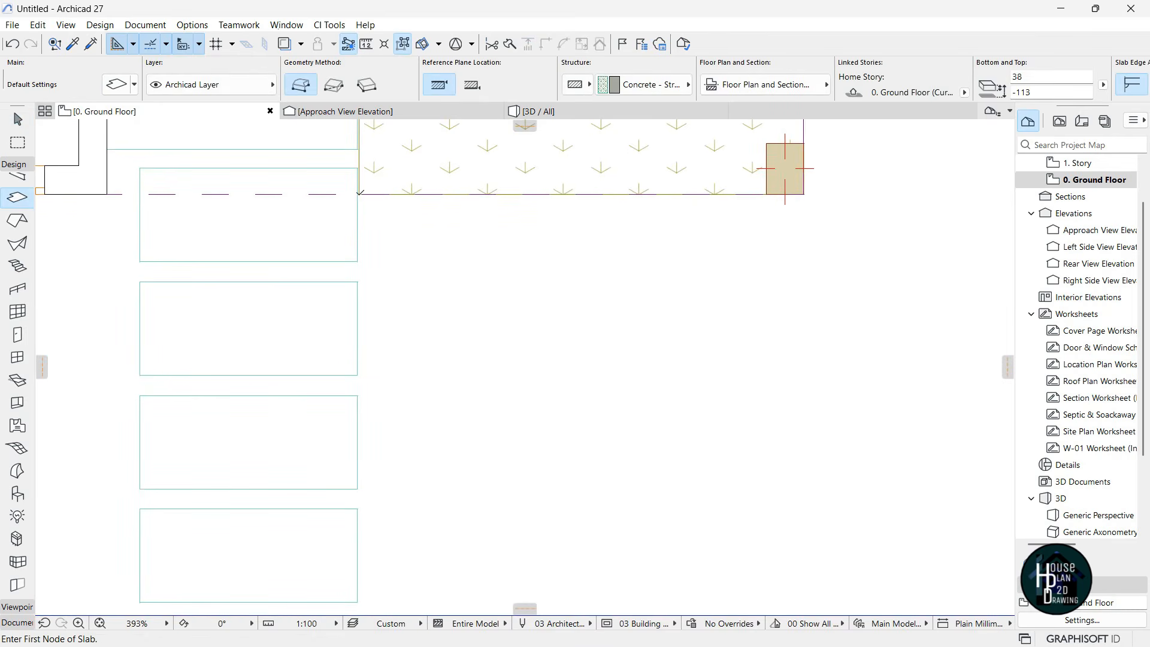
click(360, 240)
scroll(422, 238, down, 2)
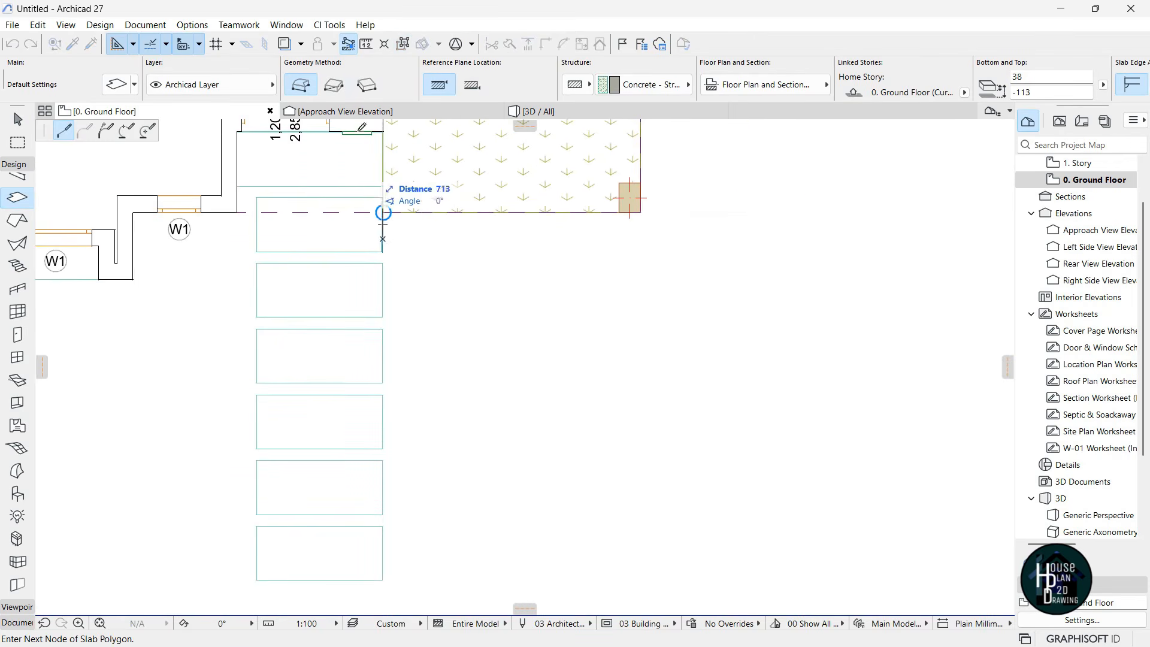
click(333, 86)
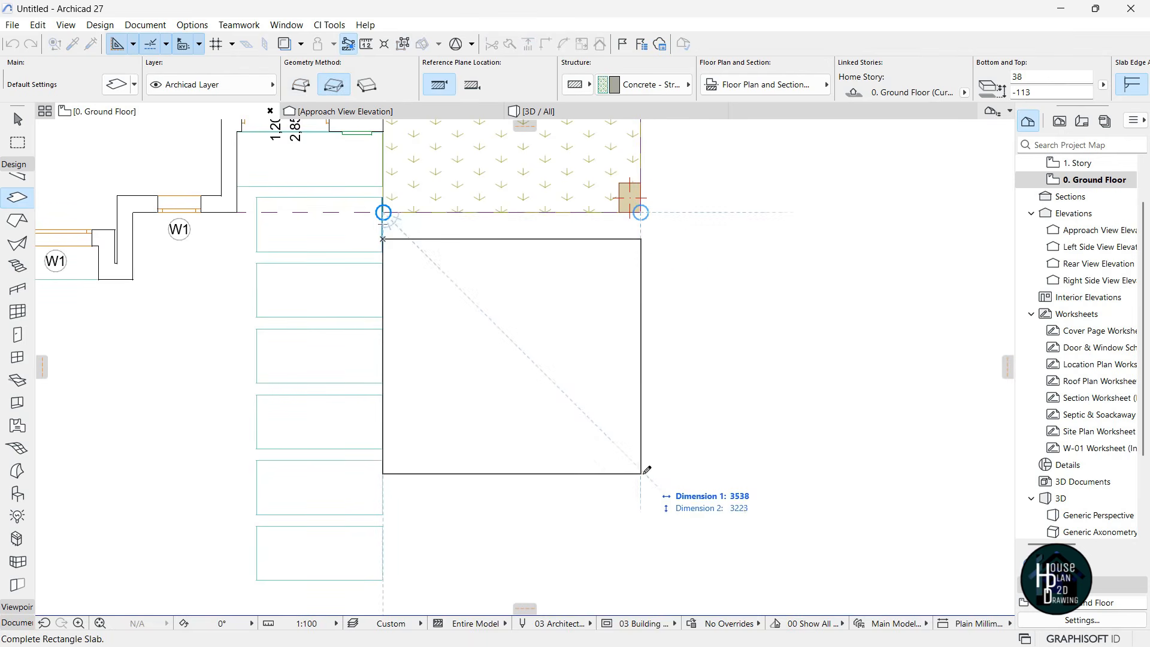
click(641, 473)
scroll(588, 243, down, 5)
scroll(608, 311, up, 3)
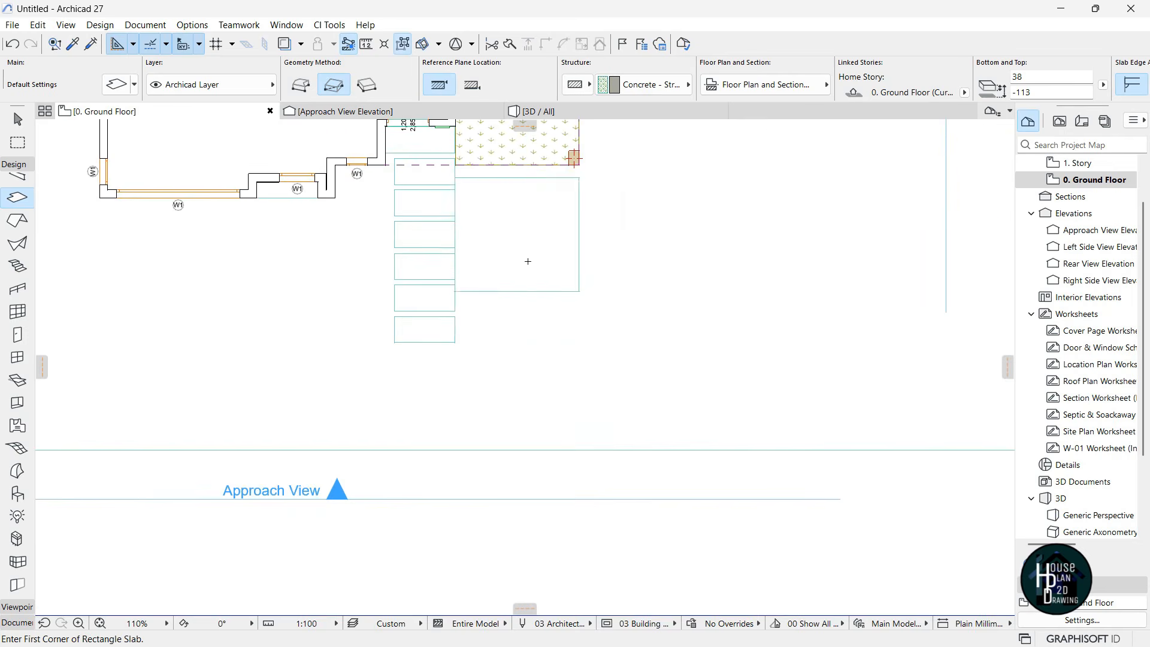
key(Escape)
Copy the driveway slab directly below the original with a narrow gap, and stretch the copy's lower edge almost to the terrain boundary
click(507, 222)
key(ctrl+shift+d)
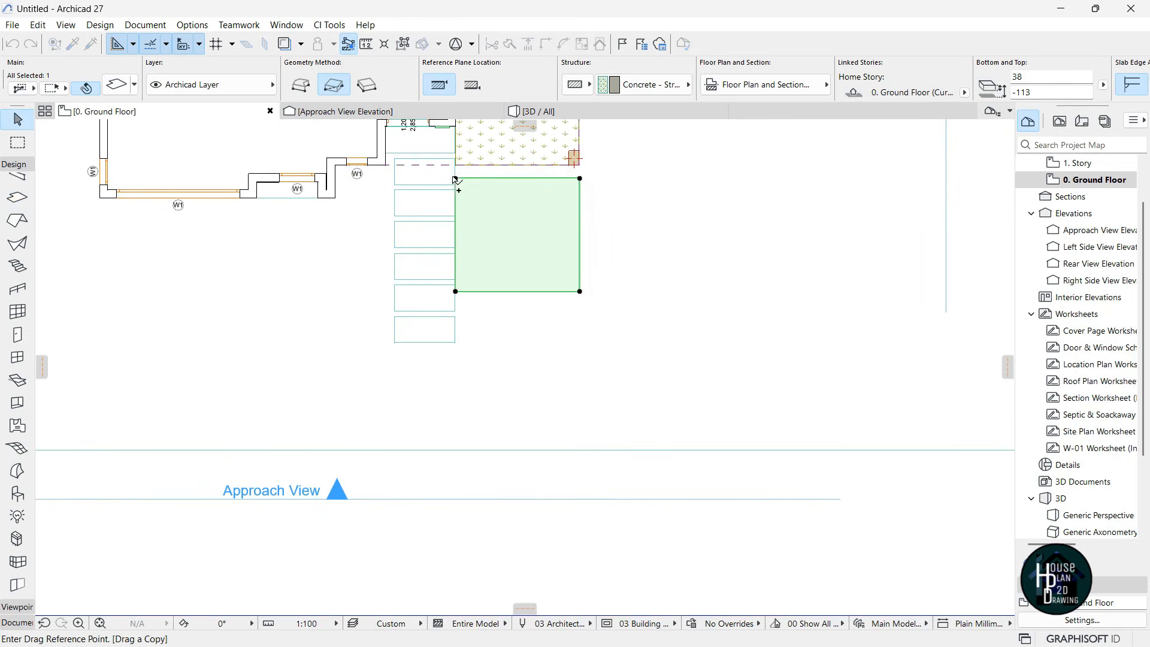
click(455, 301)
click(533, 411)
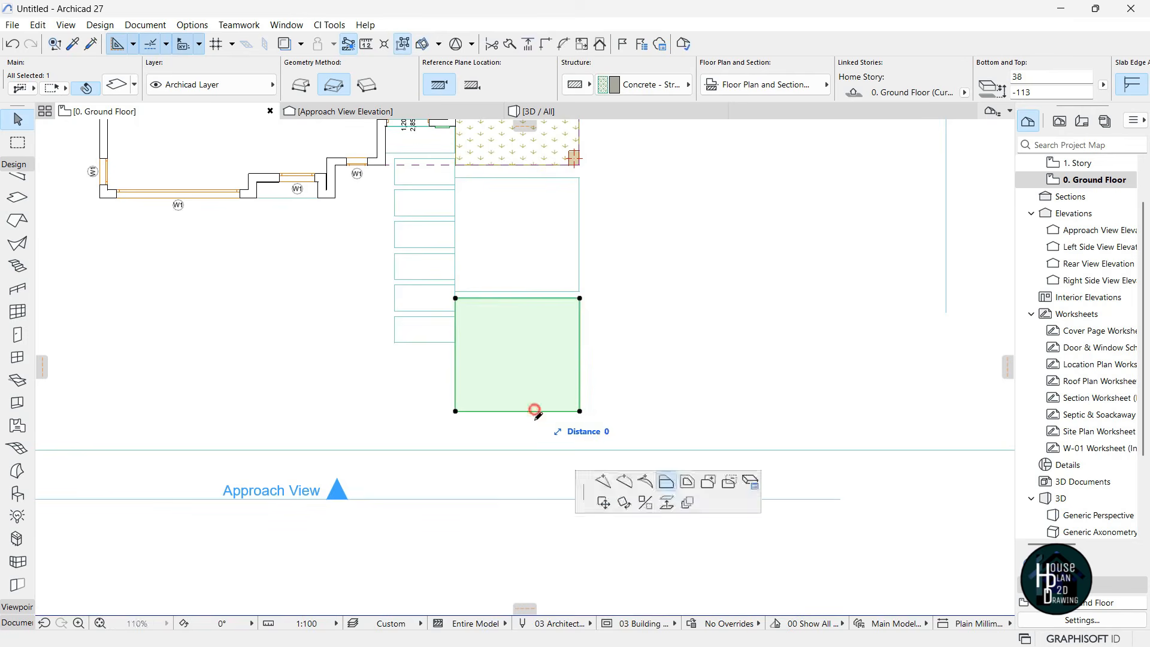
click(536, 447)
key(Escape)
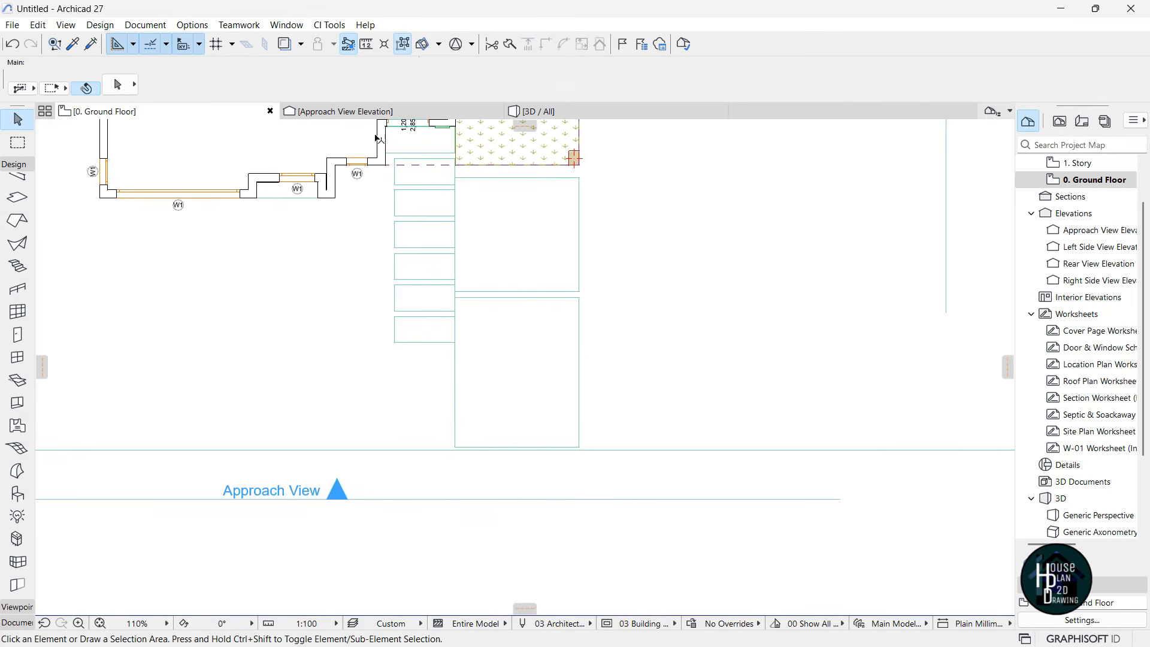
In 3D, reduce the thickness of the driveway slab nearest the carport to 9 mm, with its top at -141 to home story
click(542, 112)
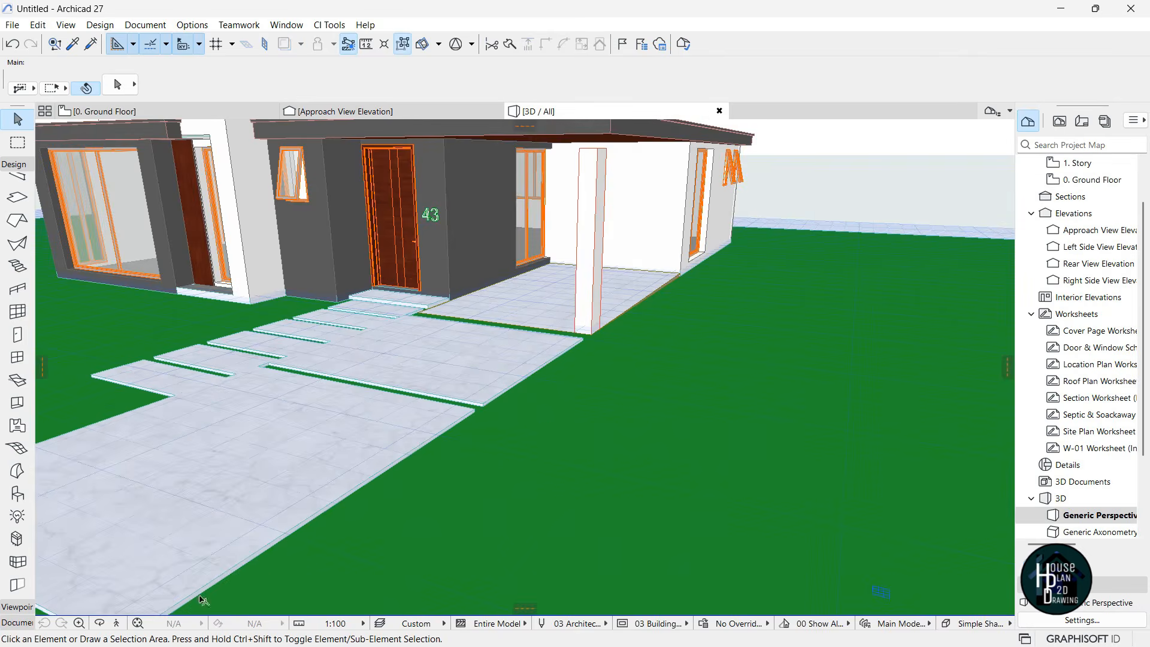
key(Down)
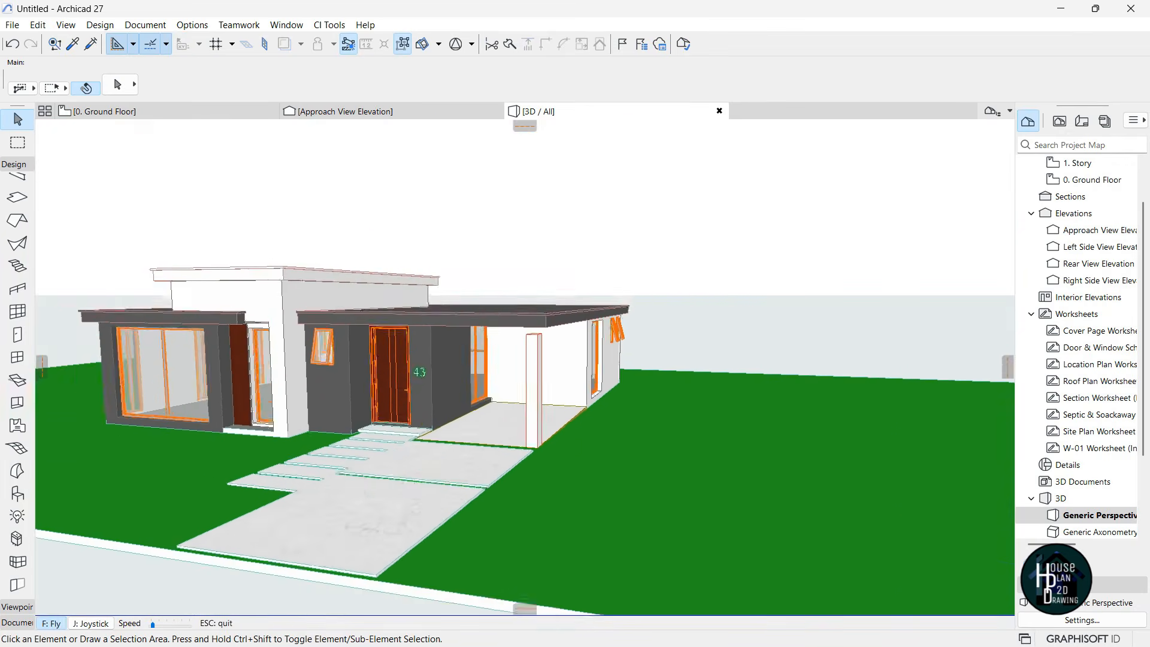
key(Page_Down)
key(Up)
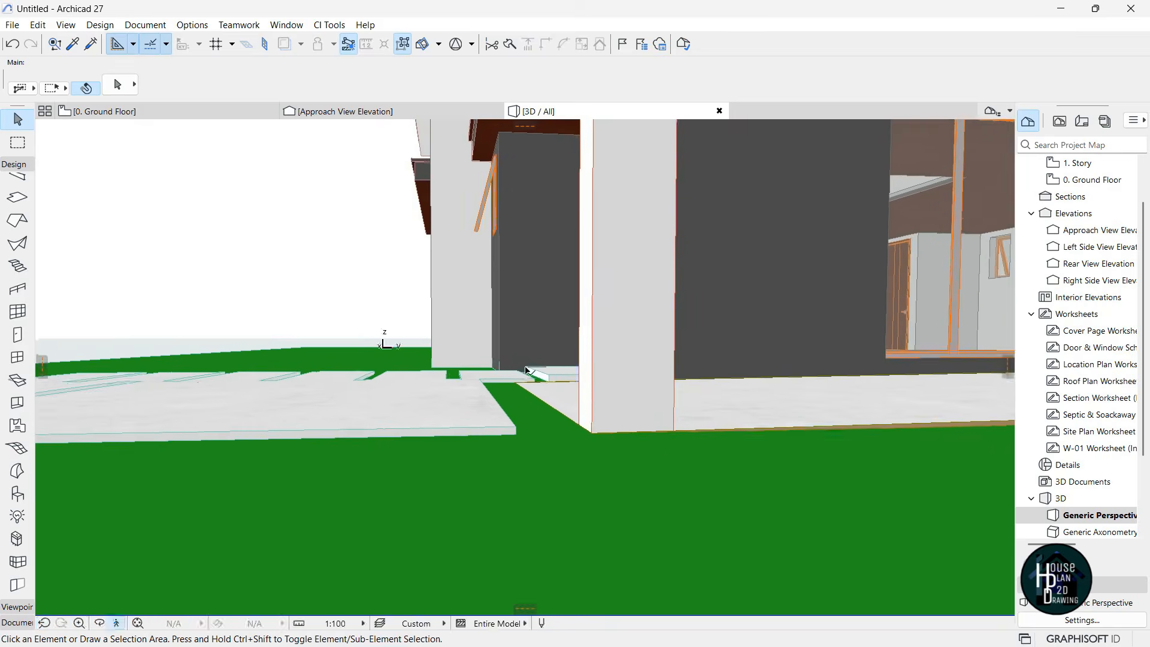
key(Escape)
click(517, 430)
scroll(514, 428, up, 3)
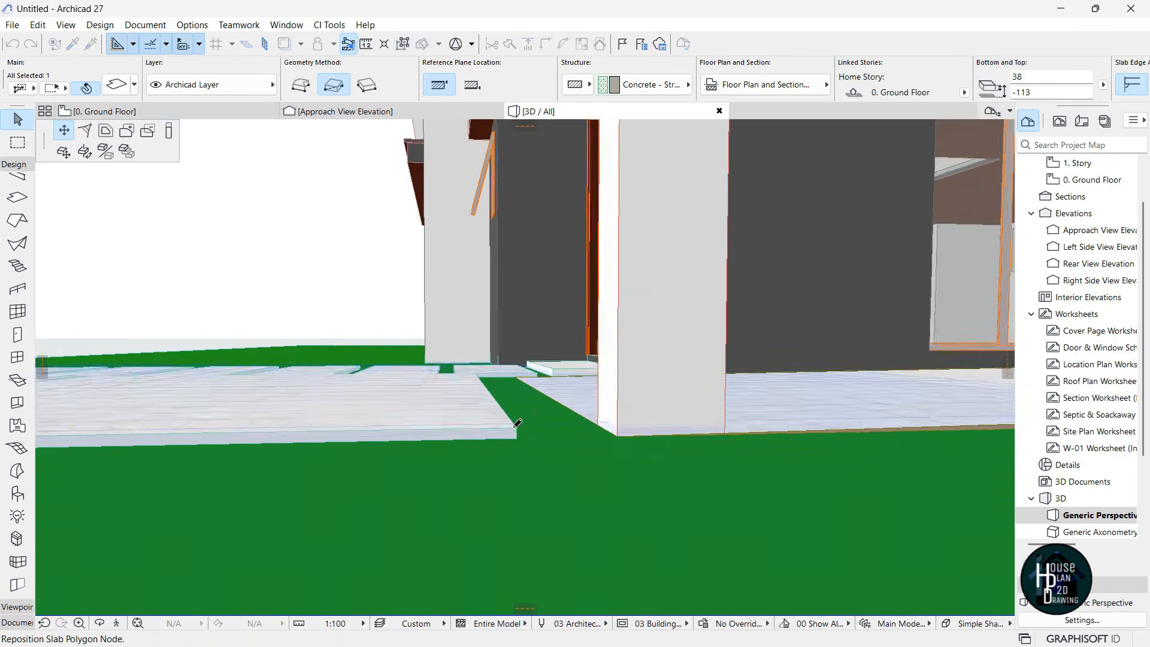
click(519, 431)
click(169, 132)
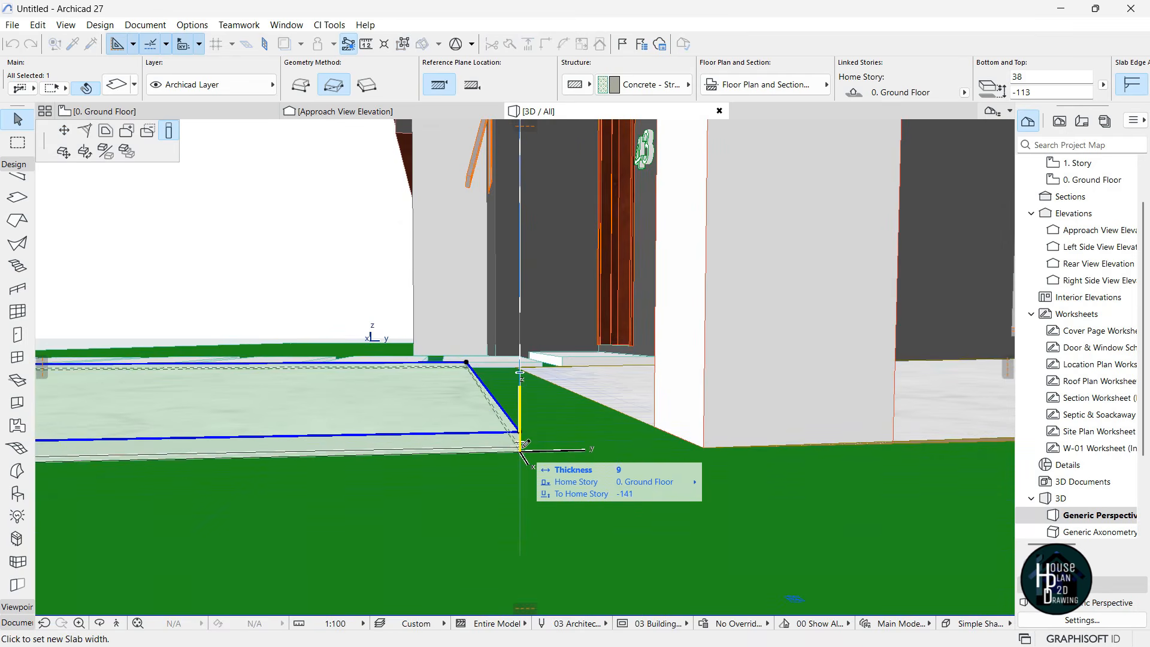
click(523, 446)
key(Escape)
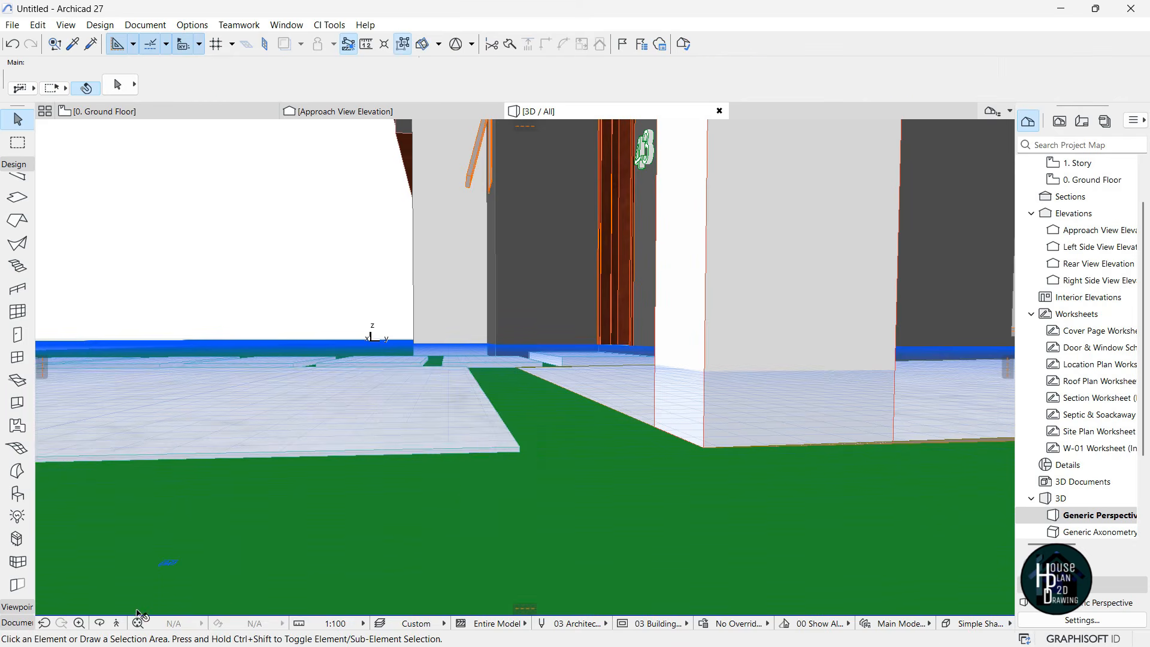
Transfer the thinned slab's settings to the larger driveway slab at the front
click(116, 624)
key(Left)
key(Down)
key(Up)
key(Down)
key(Escape)
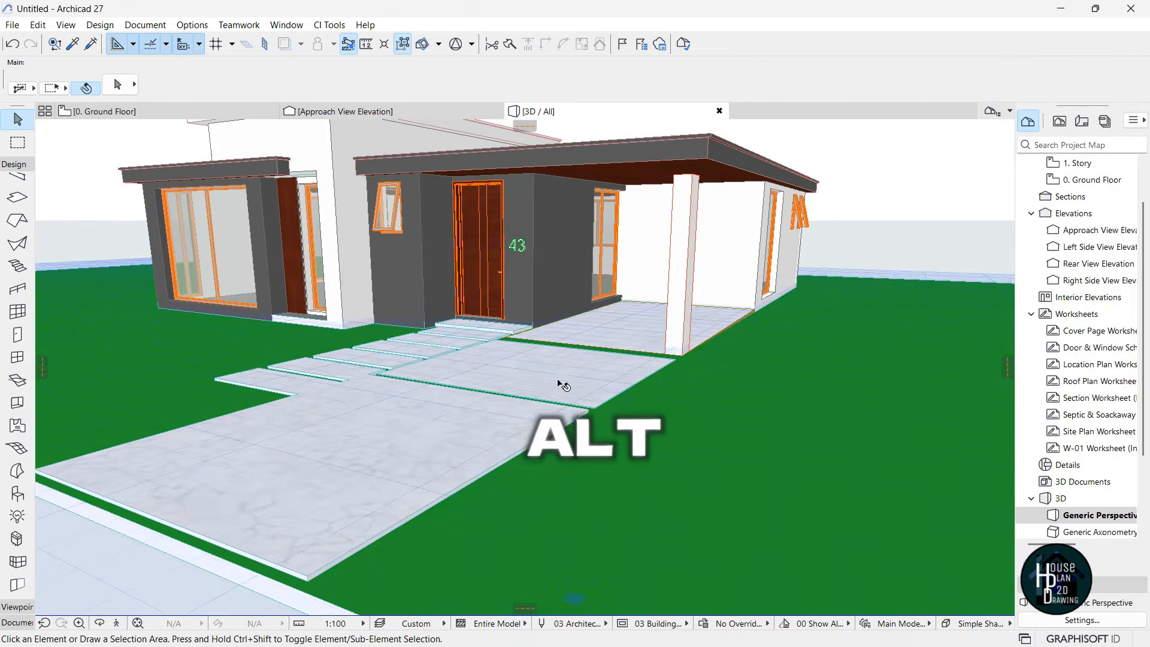
alt+click(538, 386)
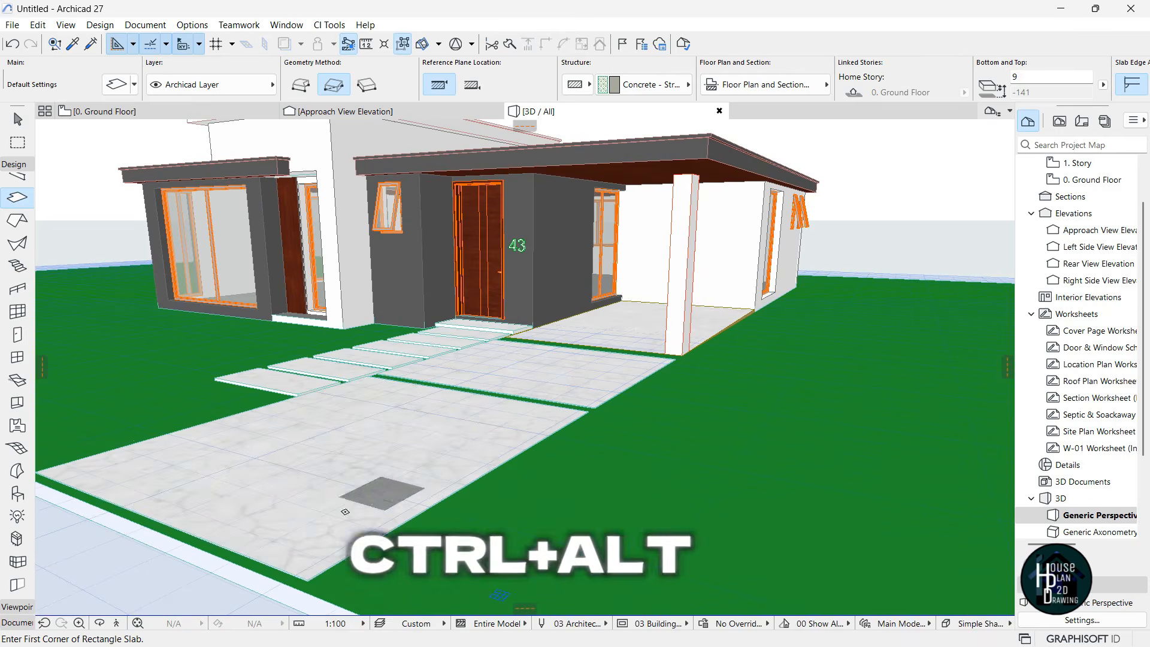
ctrl+alt+click(359, 505)
key(Escape)
Fly through the carport and back out to examine the finished driveway slabs and the house front in 3D
key(Down)
key(Left)
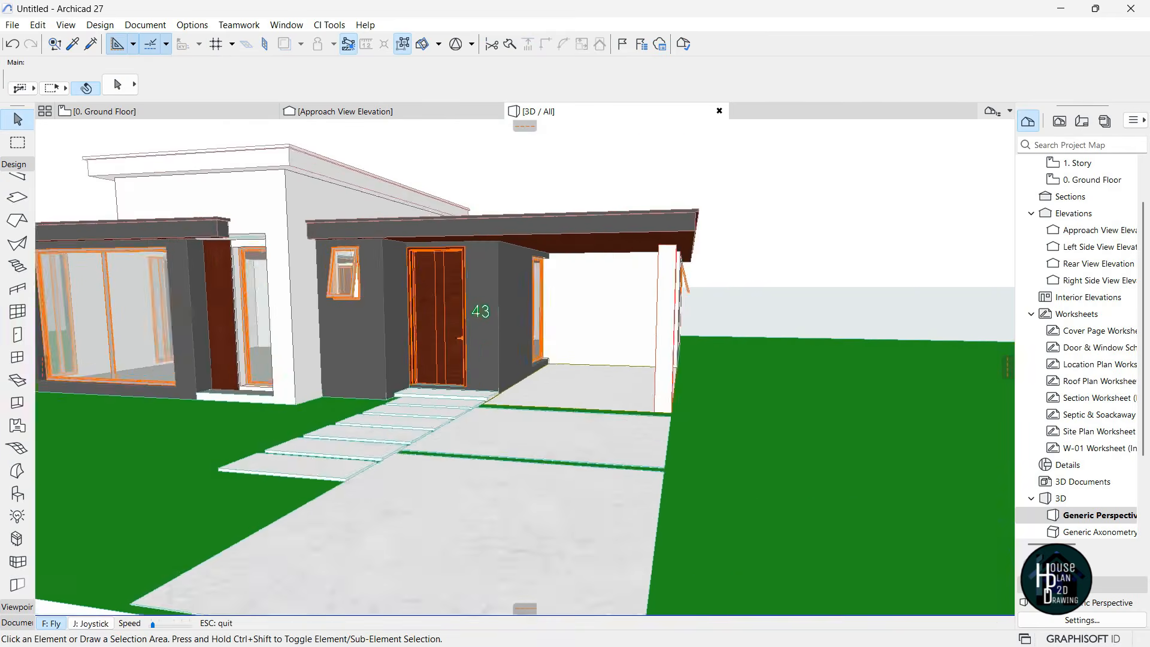
key(Right)
key(Up)
key(Up)
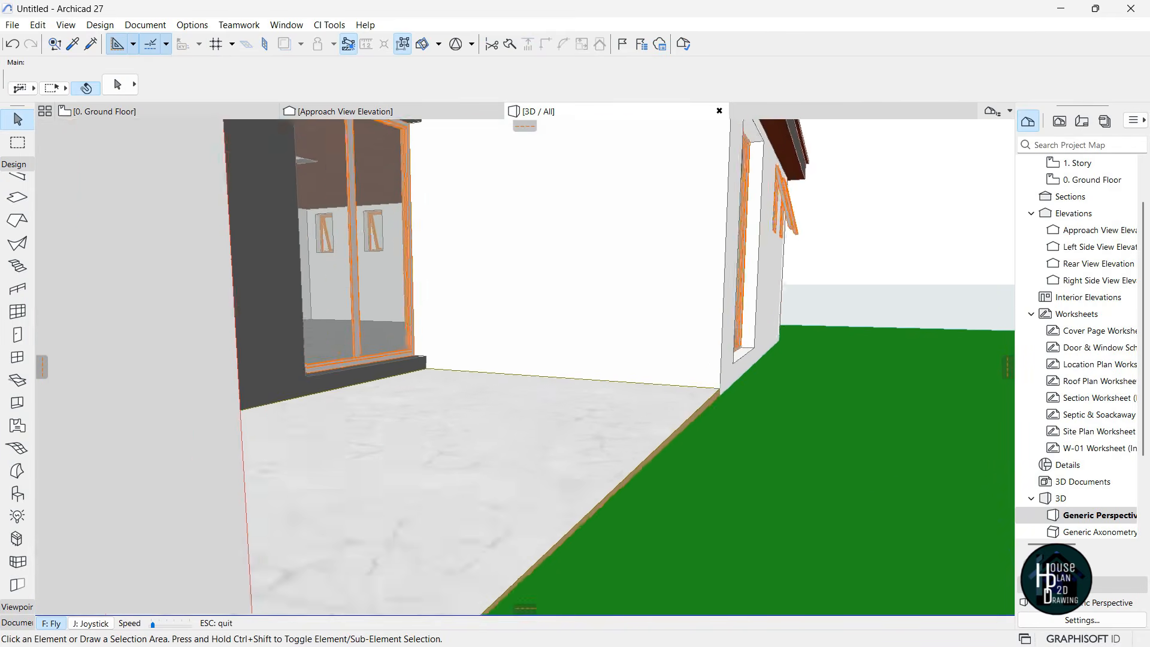
key(Down)
key(Left)
key(Down)
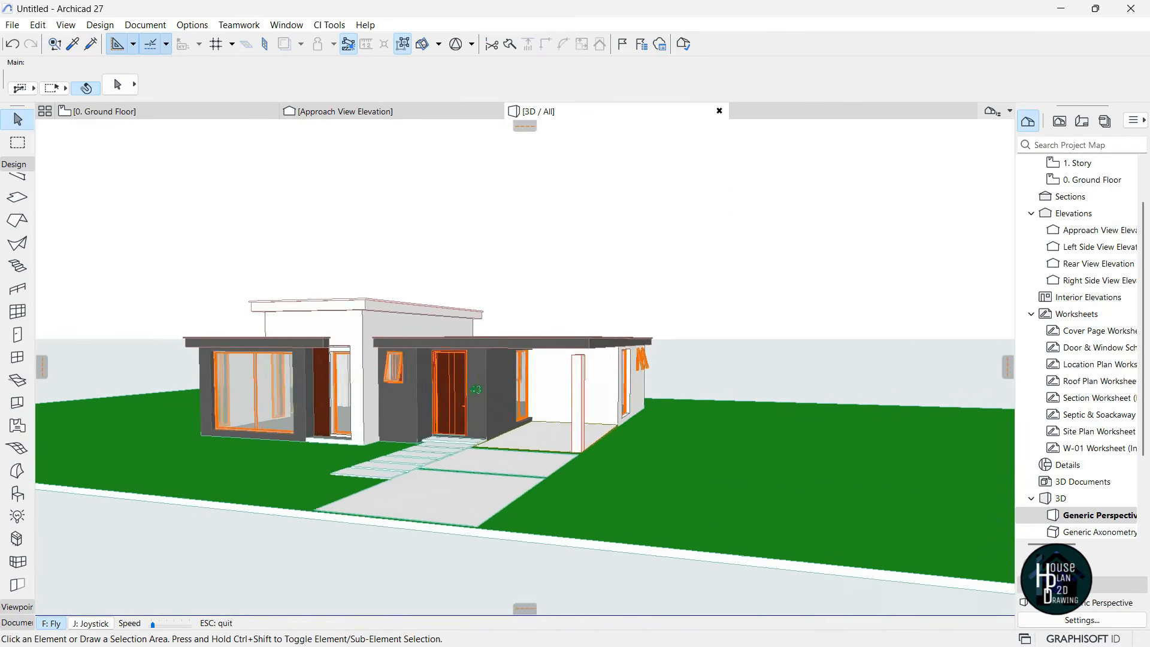
Stretch the top of the carport column upward to a height of 3150 mm so it reaches the wooden roof soffit
key(Right)
key(Up)
key(Escape)
click(397, 441)
scroll(412, 378, up, 5)
scroll(413, 379, up, 3)
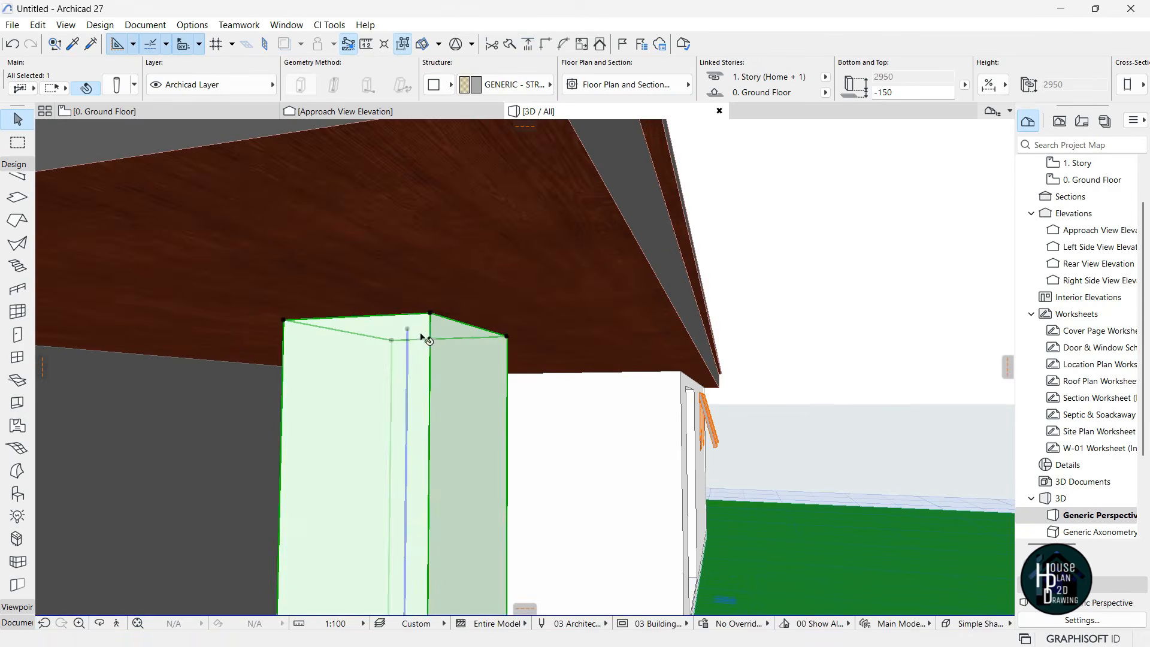
click(407, 330)
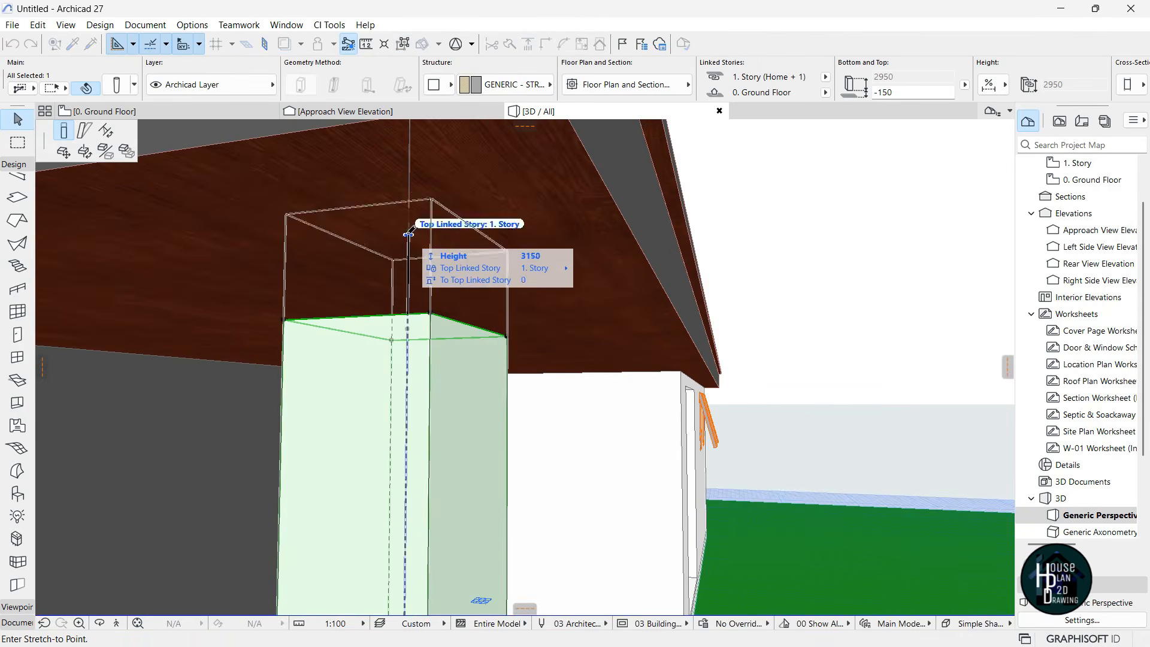
click(408, 234)
key(Escape)
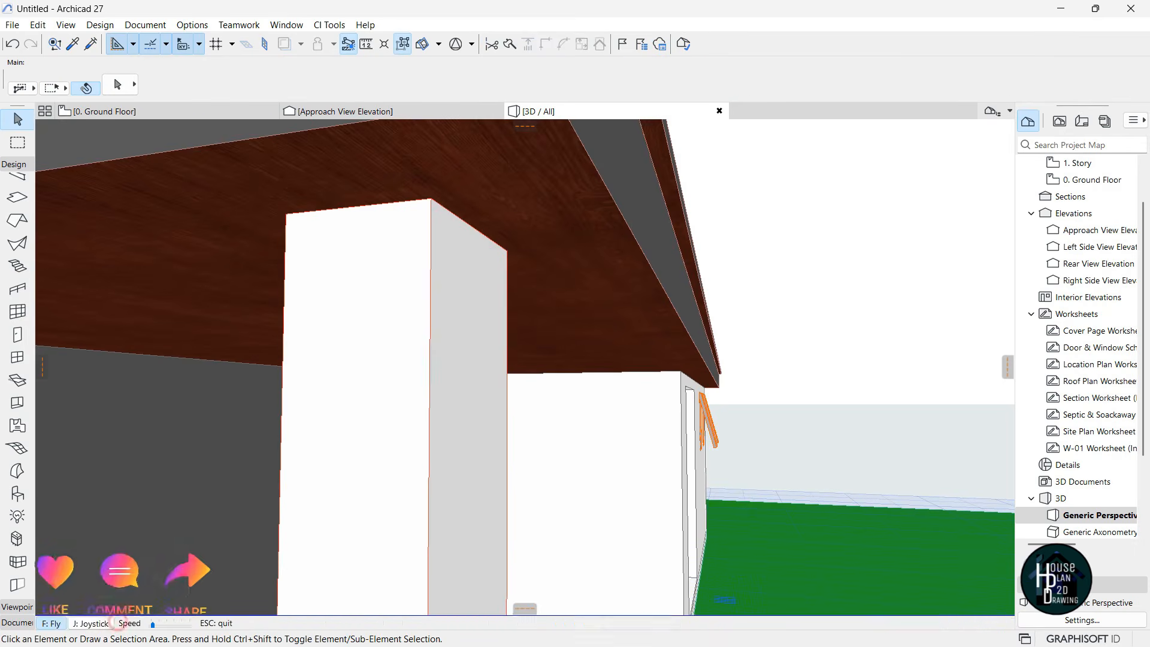
Try to offset the front edge of the lower roof layer above the entrance outward, and undo that offset
scroll(524, 368, down, 10)
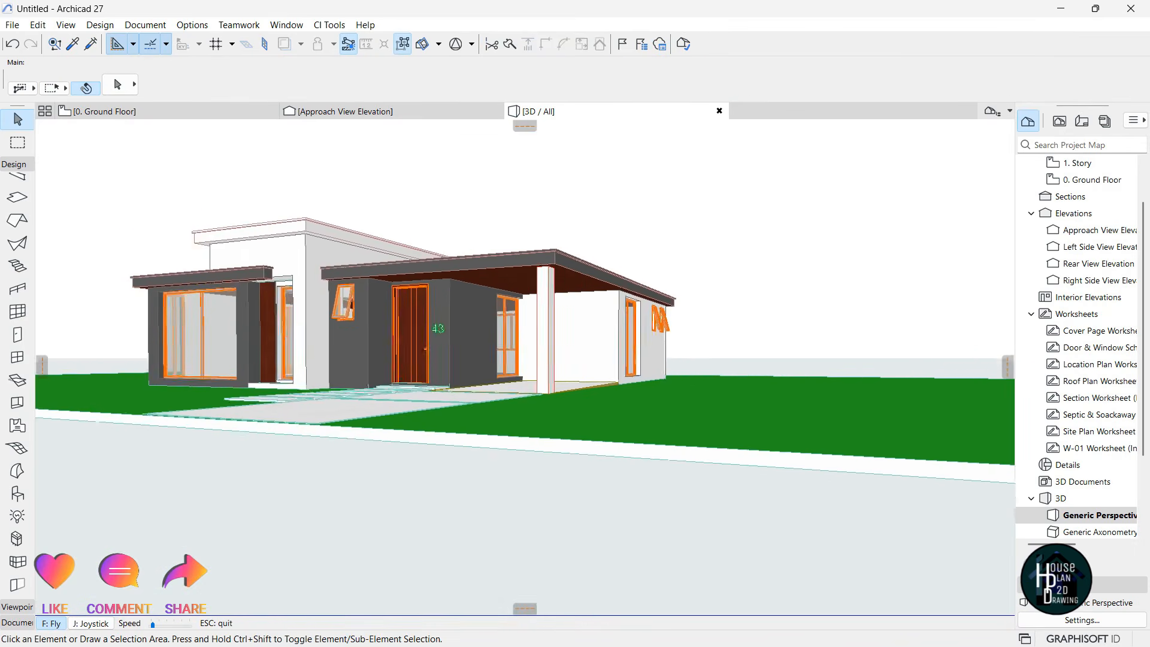
key(Up)
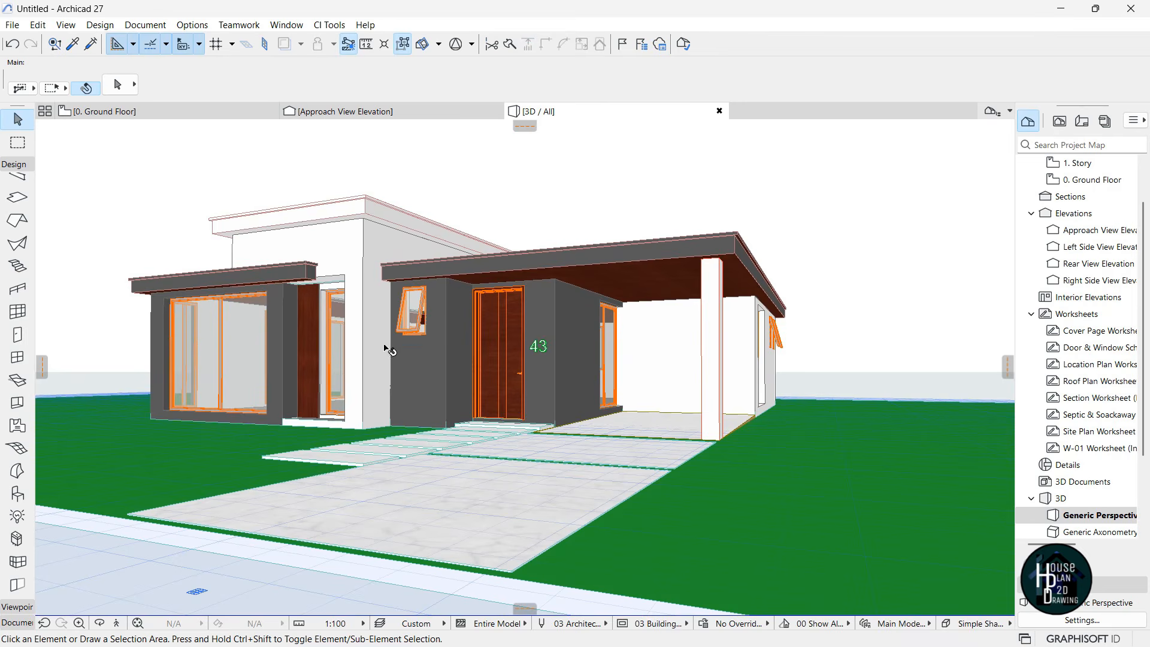
click(116, 627)
key(Up)
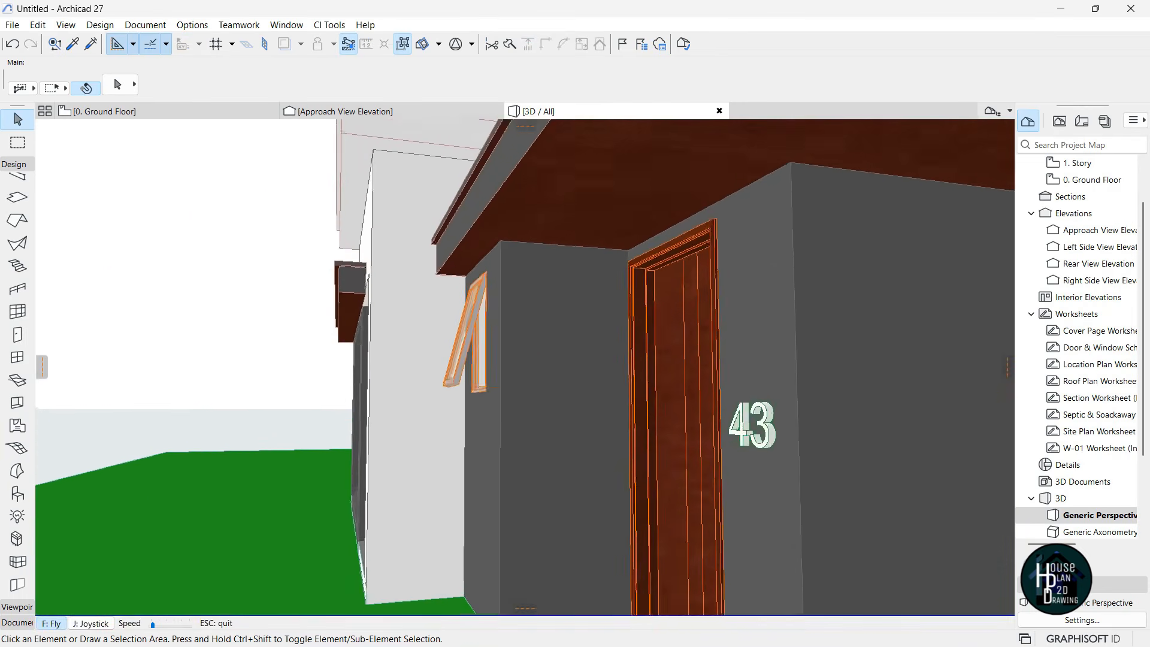
key(Escape)
click(505, 266)
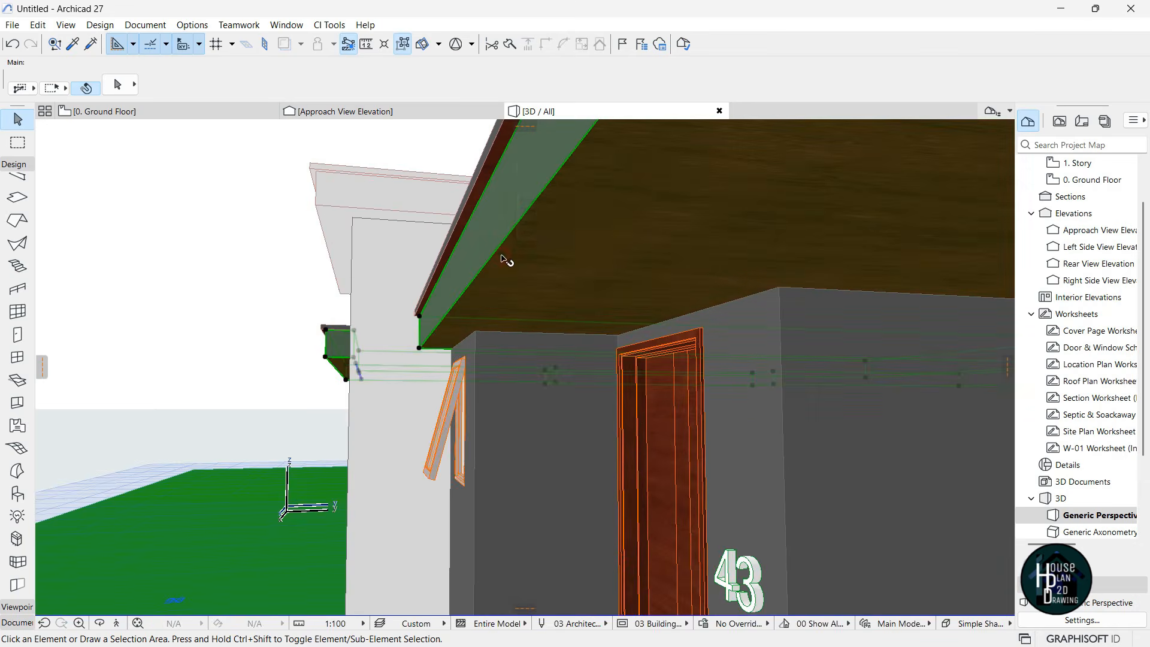
click(484, 203)
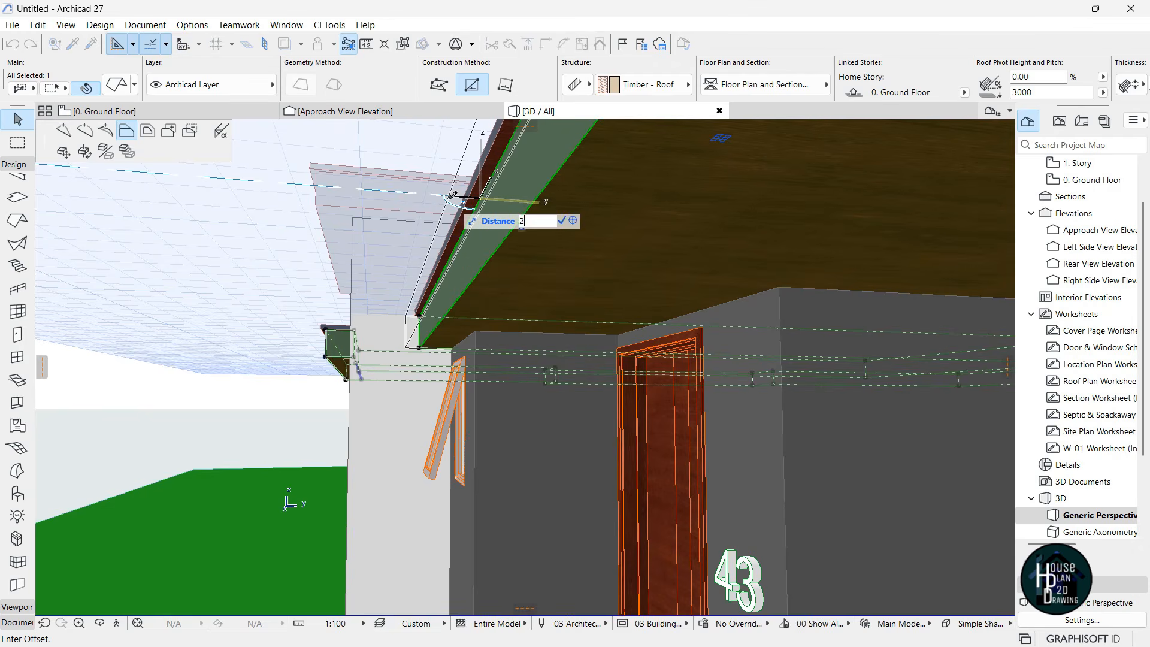
key(Return)
click(478, 200)
key(Escape)
key(Escape)
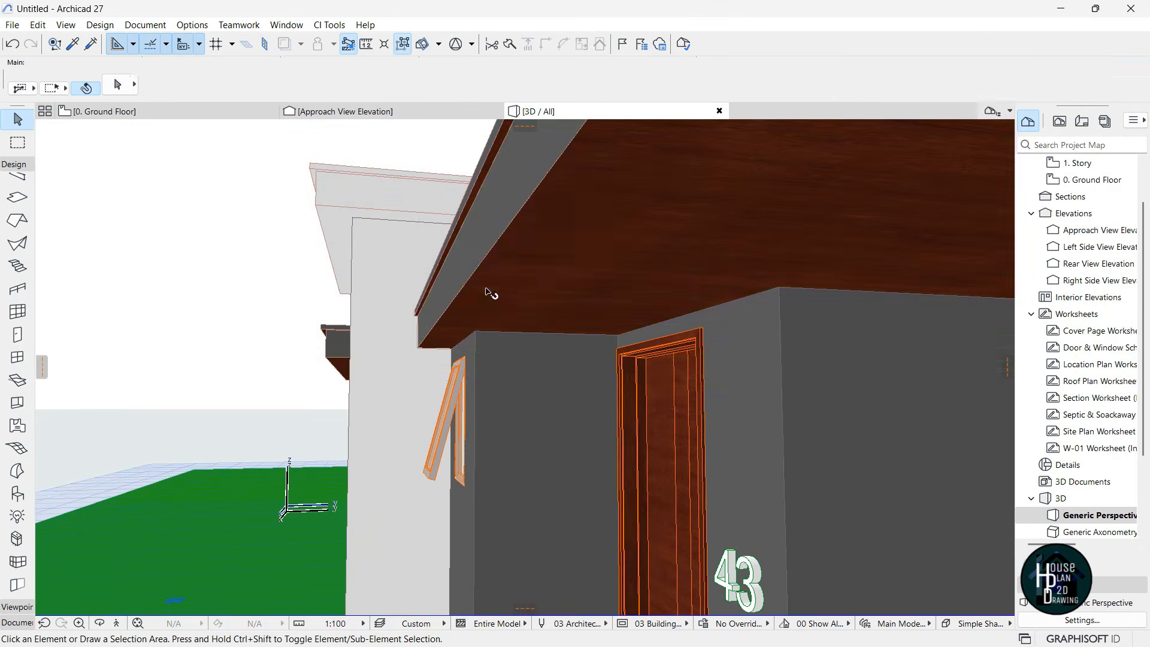
key(ctrl+z)
Offset the front edge of the lower roof layer above the entrance outward to widen its overhang
click(480, 204)
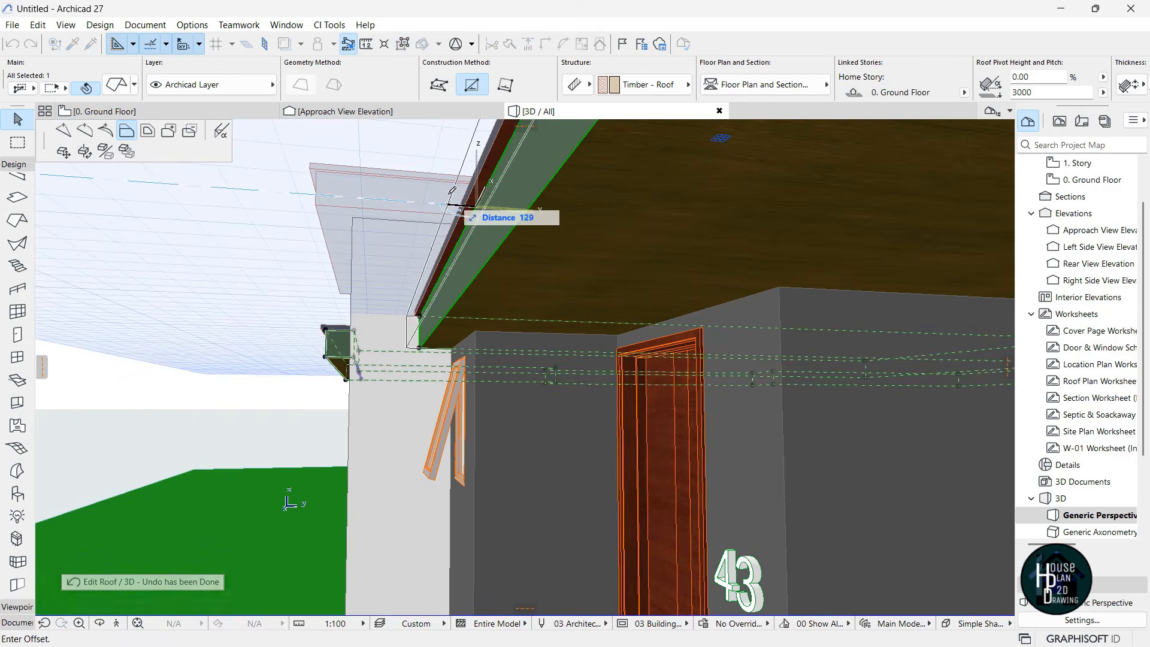
key(Return)
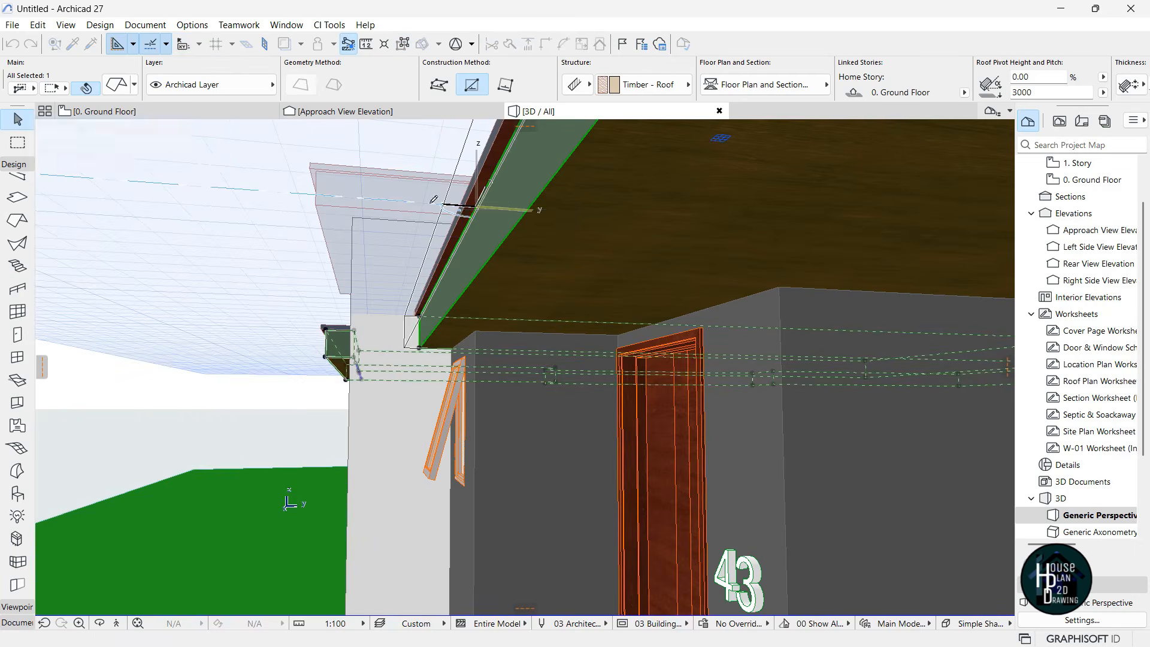
key(Escape)
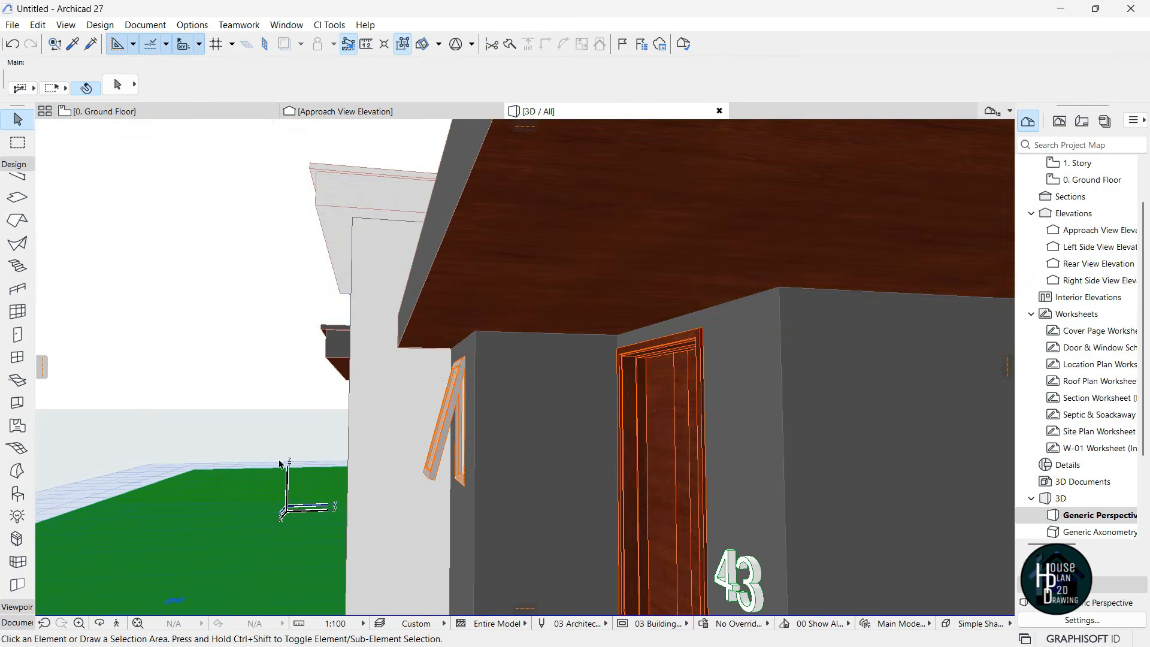
Offset the upper roof layer's front edge over the carport outward to the lower layer's front edge, and again slightly beyond it
click(115, 623)
key(Down)
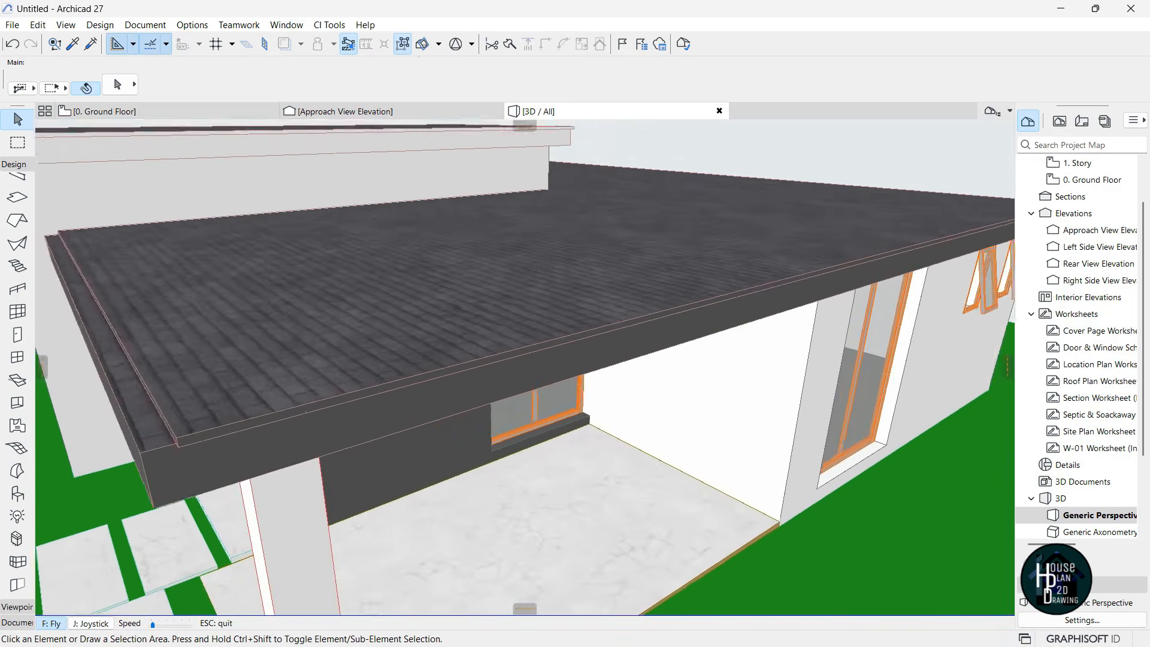
key(Escape)
click(443, 326)
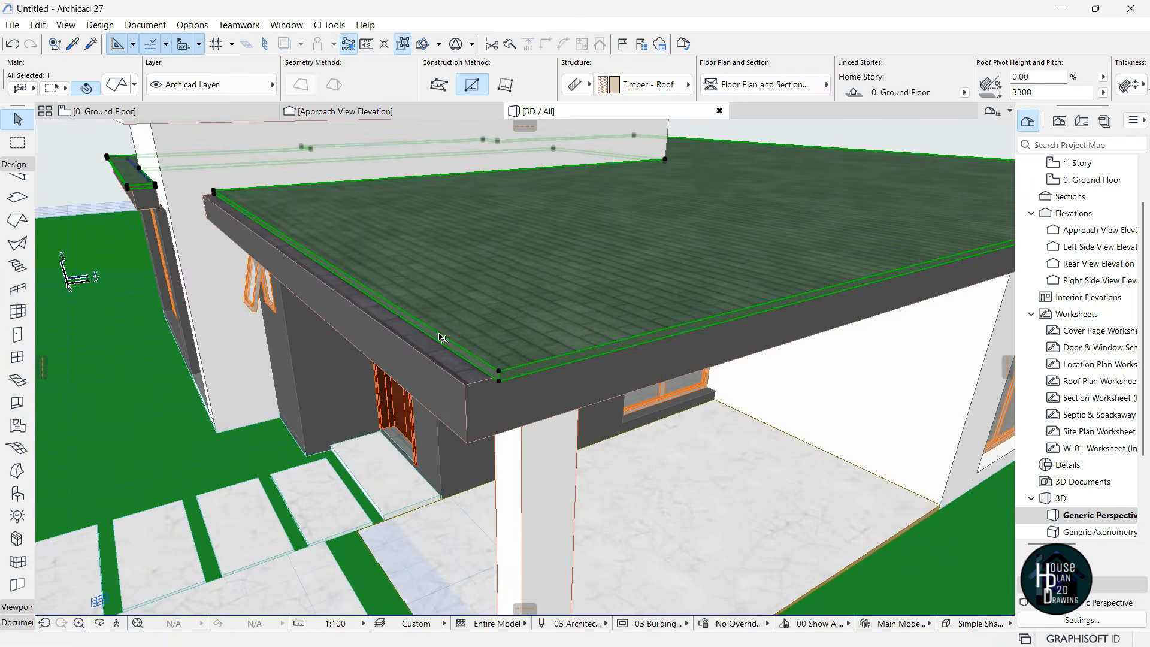
click(441, 342)
click(566, 407)
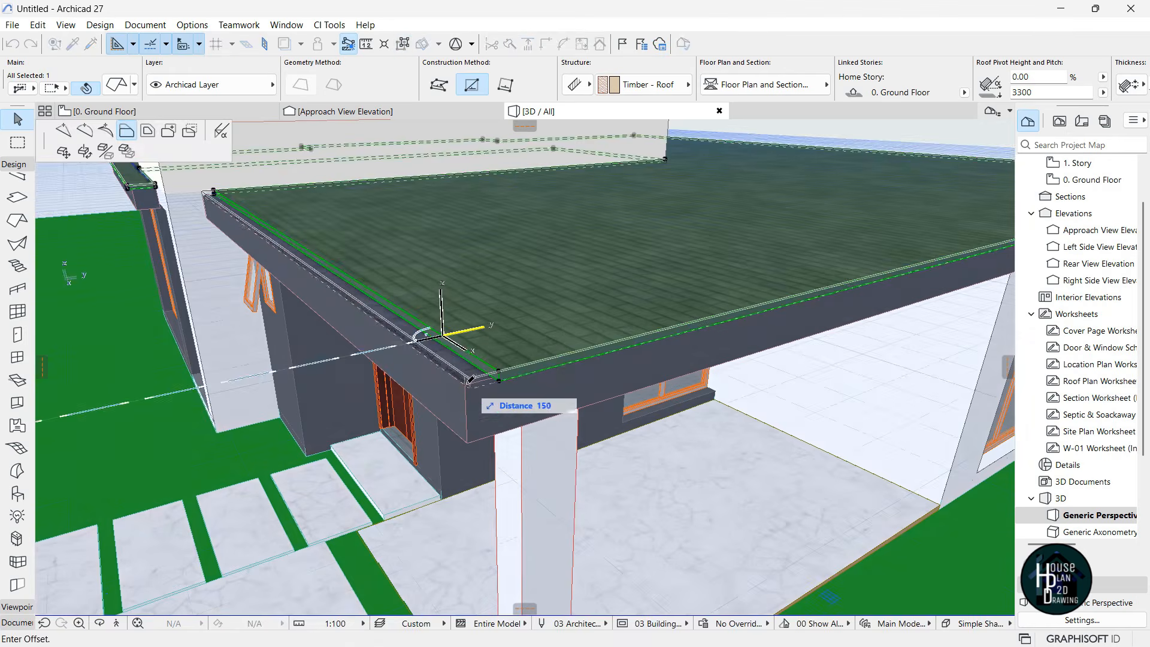
click(466, 385)
click(432, 352)
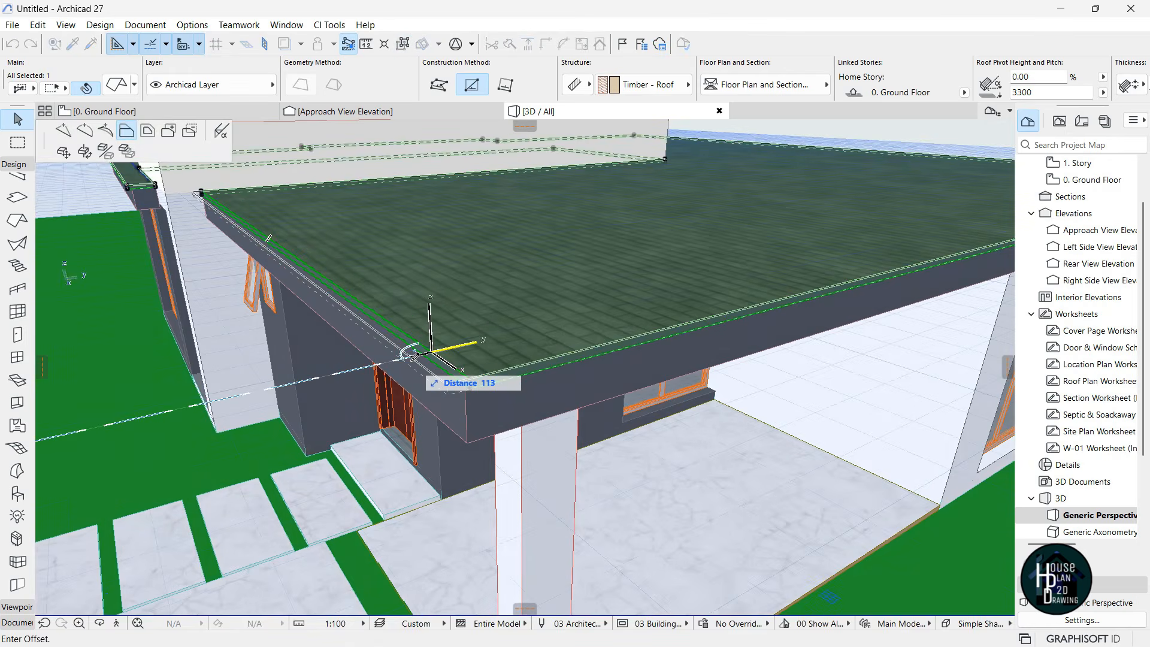
key(Return)
key(Escape)
Copy the wood-clad front wall's settings and draw a short matching wall along the white wall's base from its corner with the dark wall
click(117, 624)
key(Up)
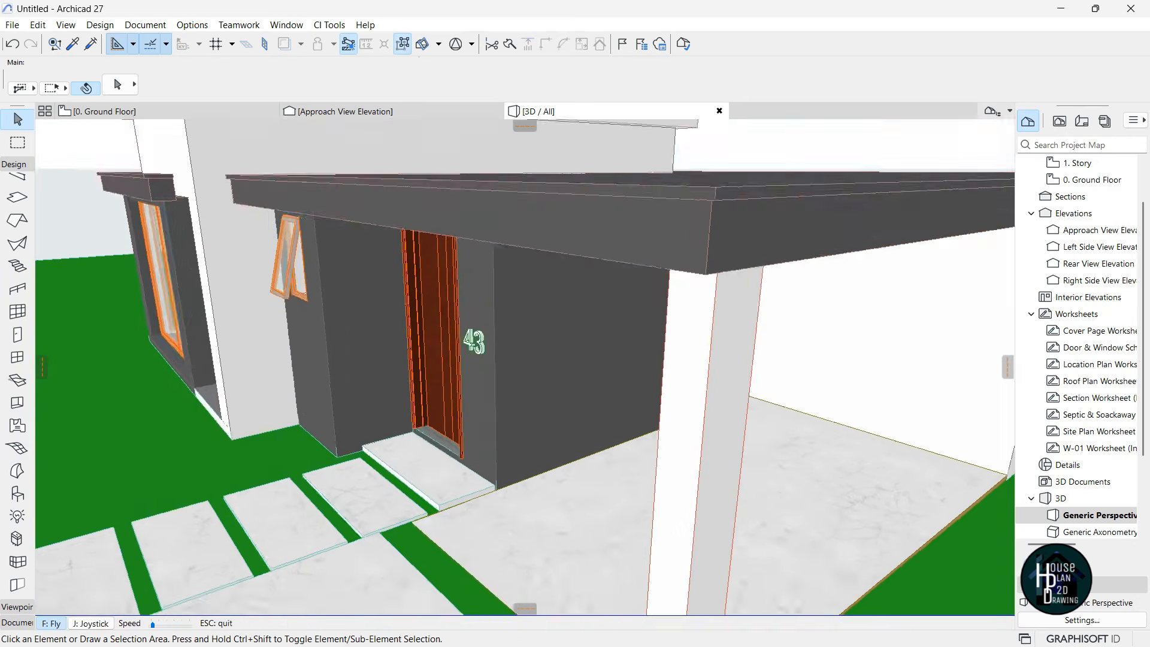
key(Escape)
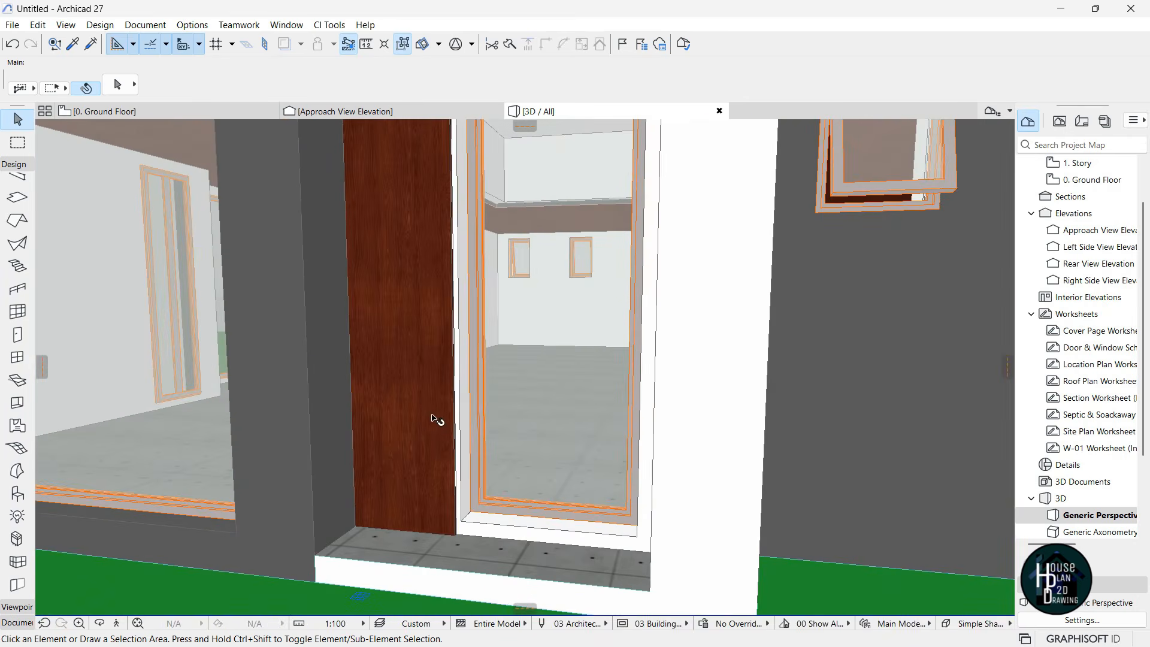
alt+click(419, 377)
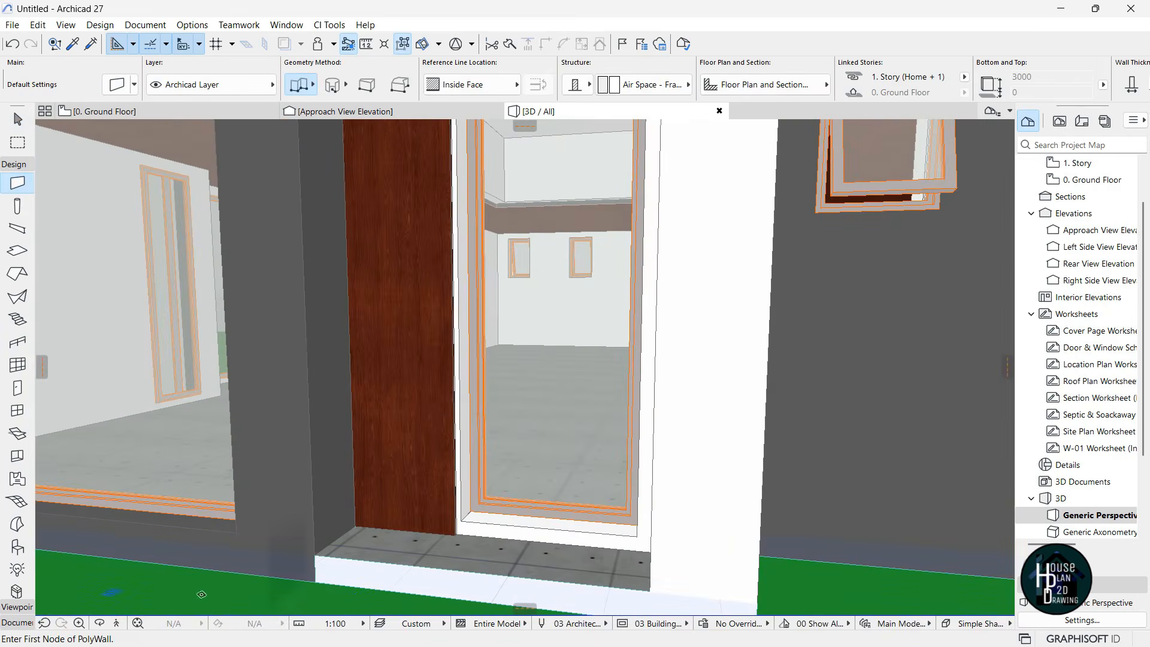
click(122, 624)
key(Down)
key(Up)
key(Escape)
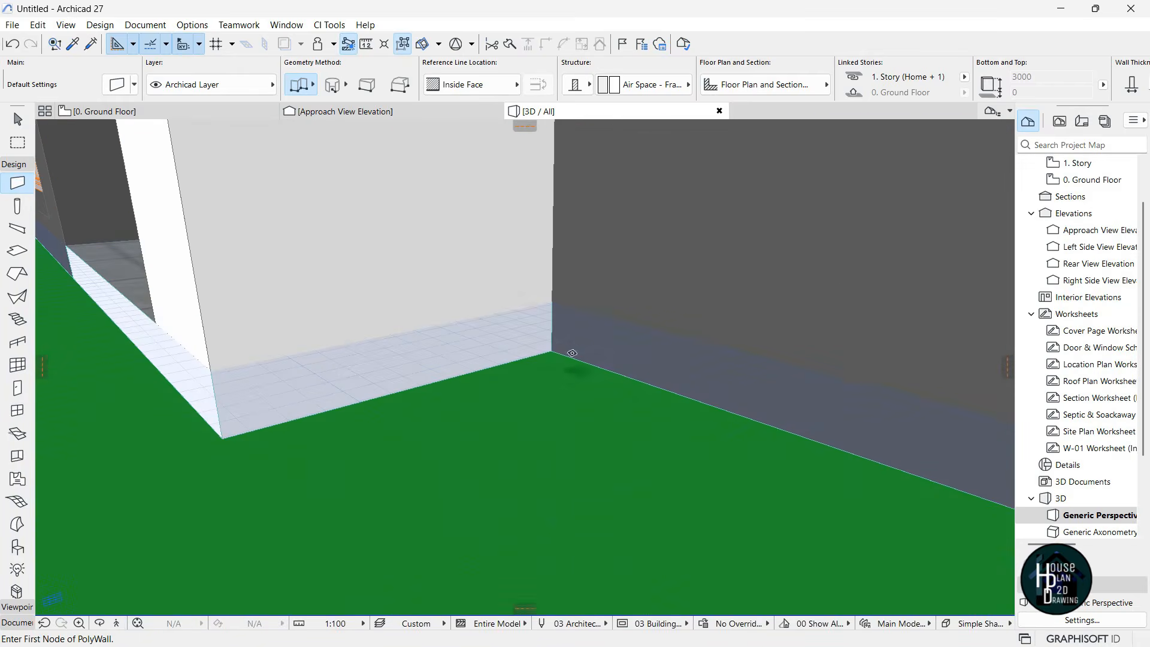
click(550, 353)
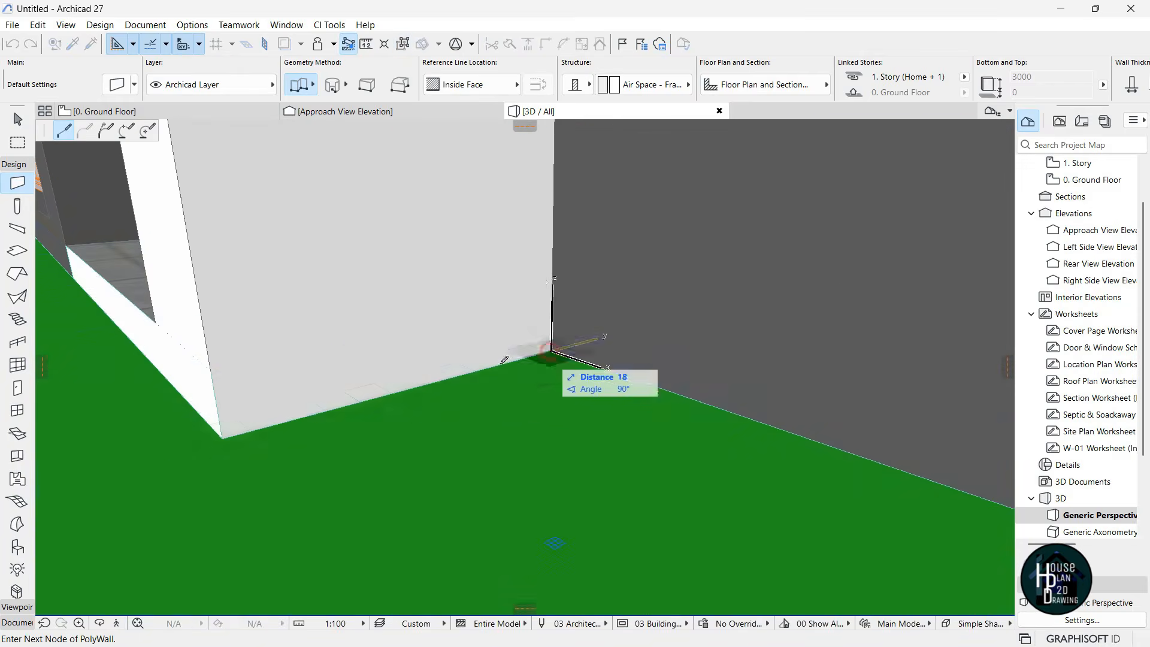
double_click(414, 389)
key(Escape)
click(484, 305)
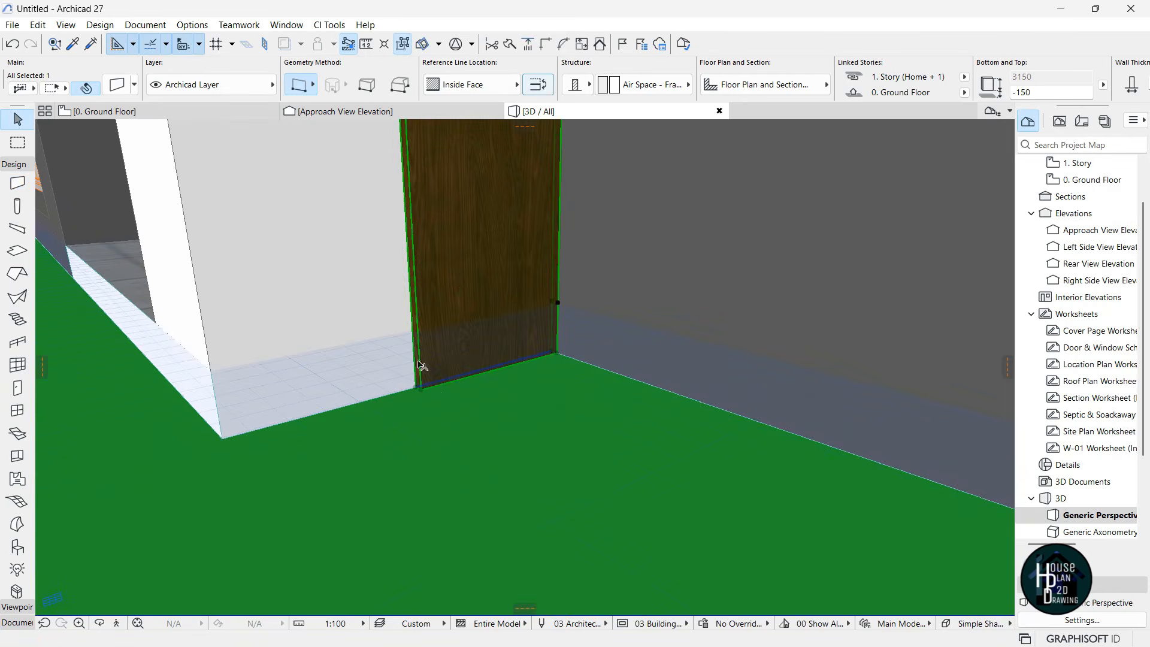
click(314, 480)
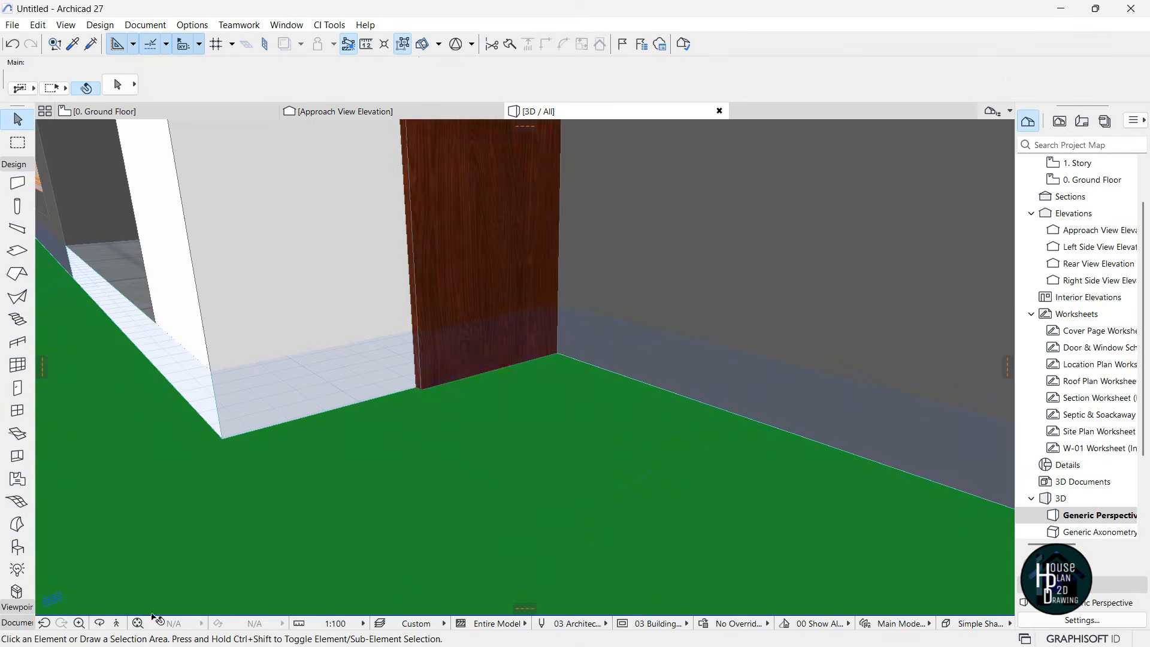
Fly around the house front to examine the new wood-clad wall, the extended roof edges and the soffit above the large window
click(116, 626)
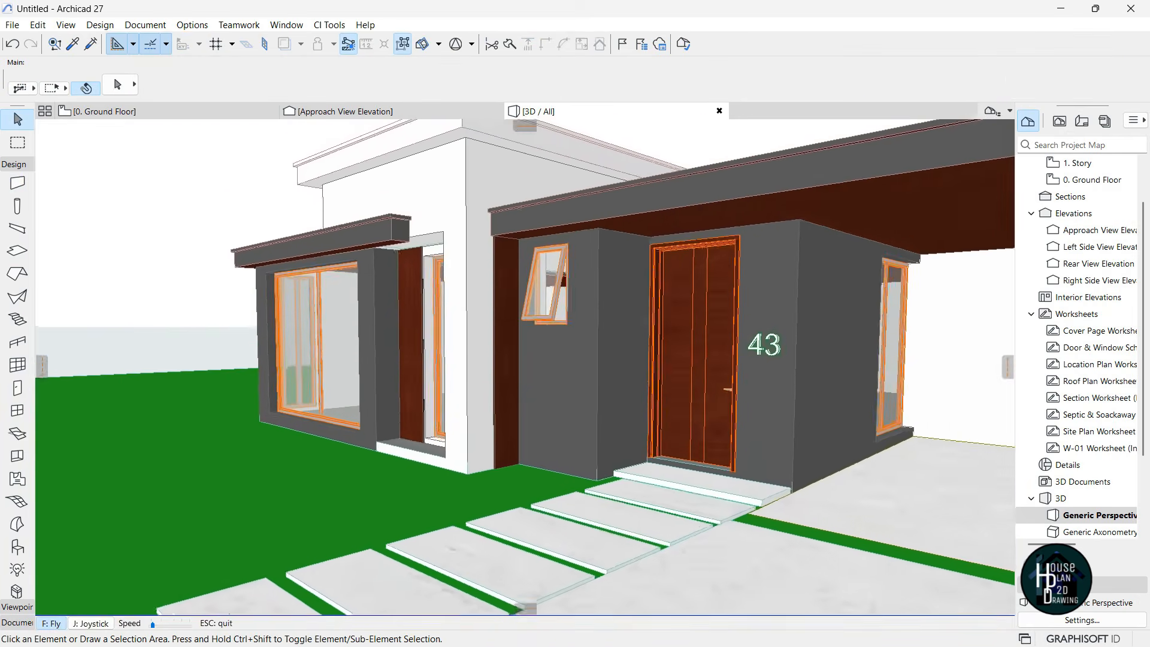
key(Up)
key(Down)
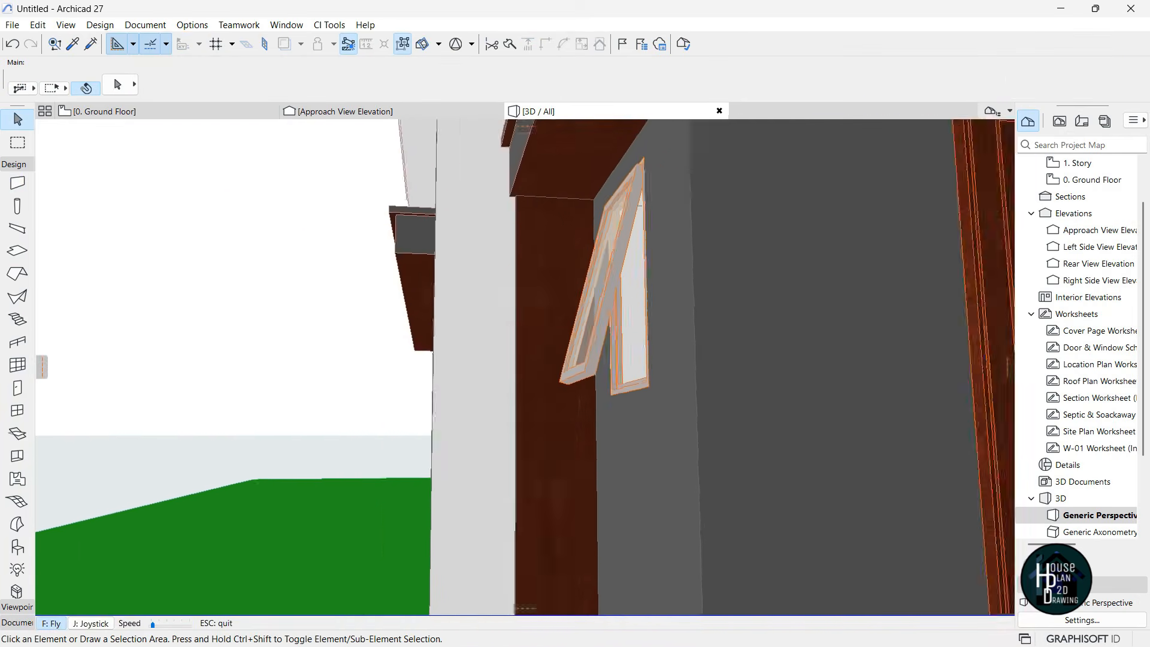
key(Down)
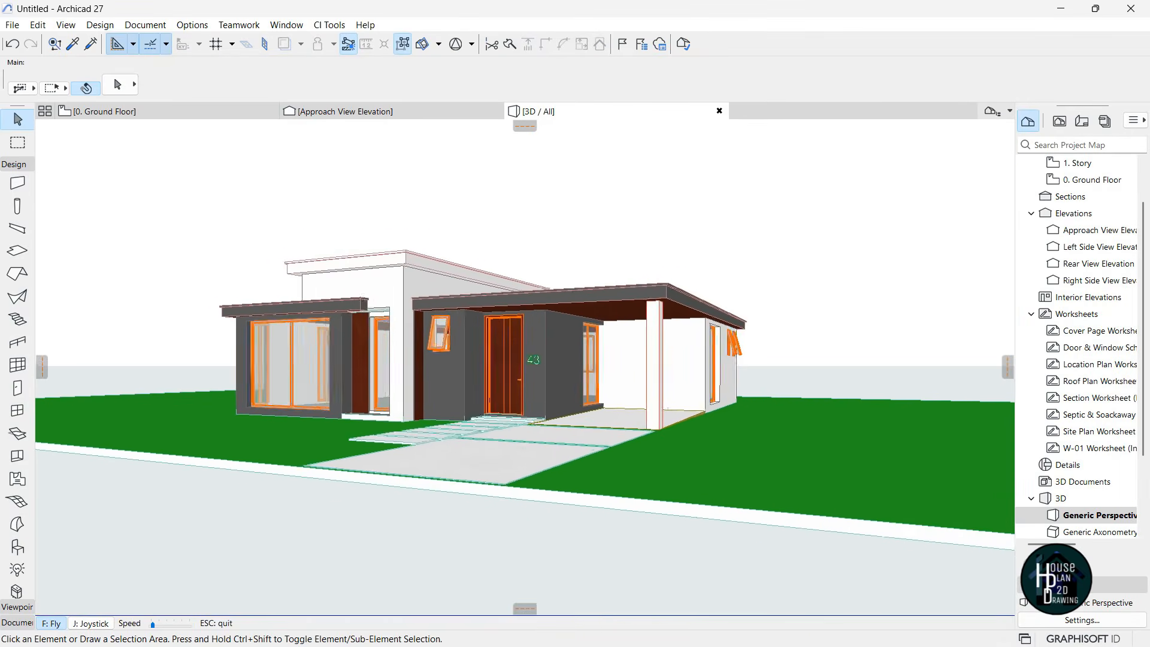
key(Up)
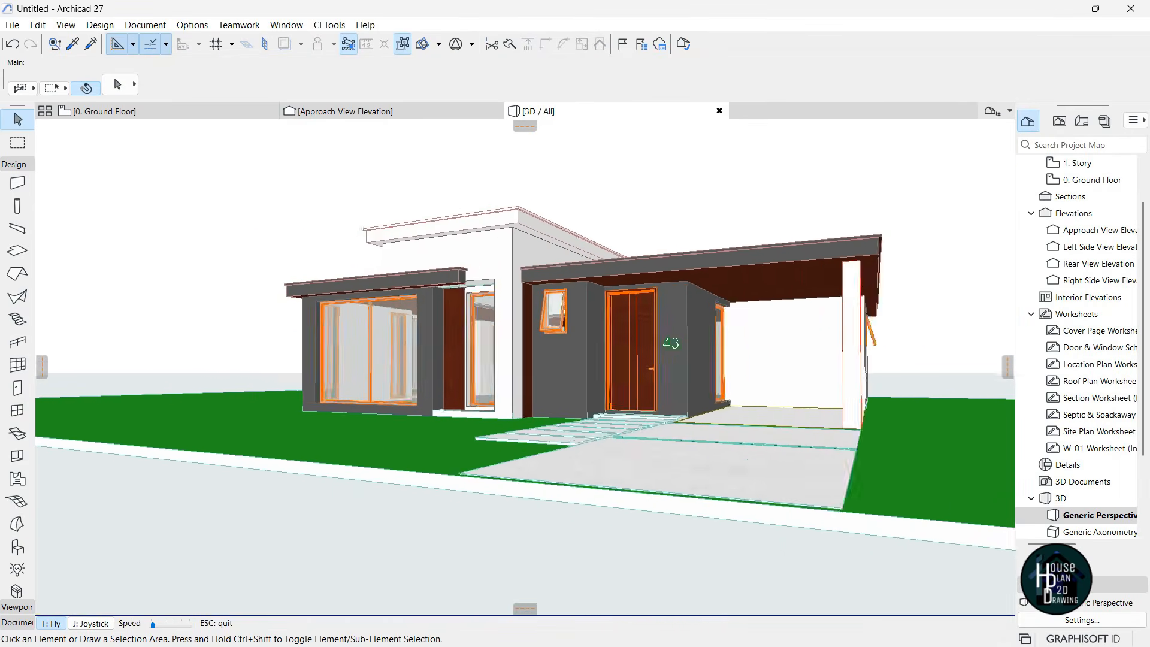
key(Up)
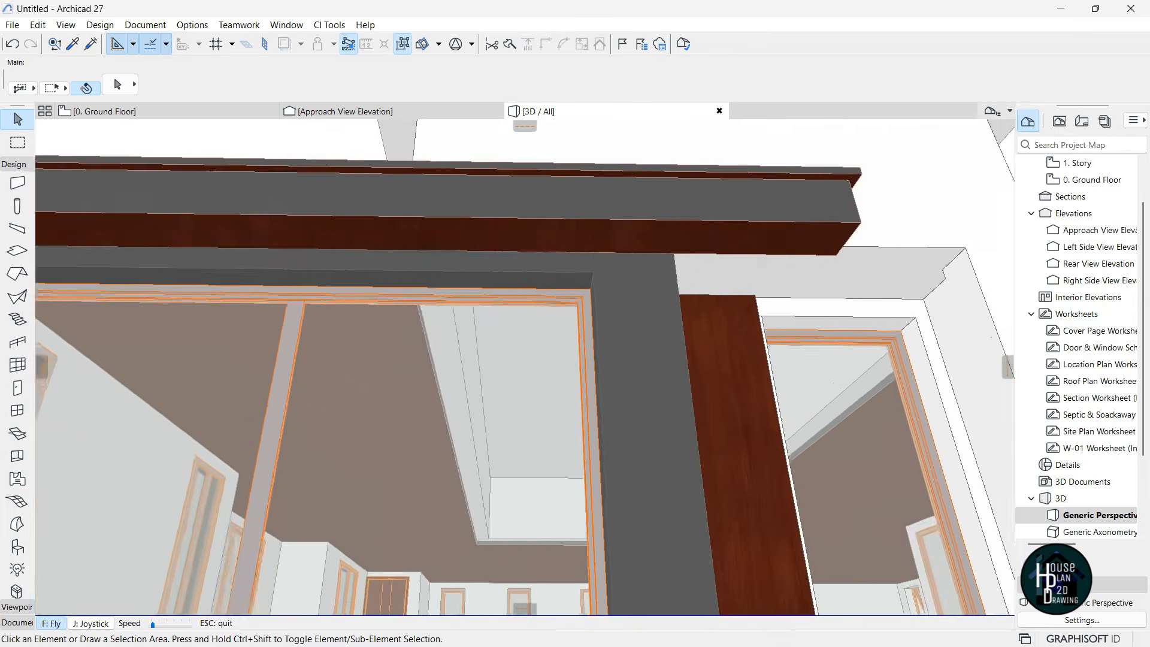
key(Escape)
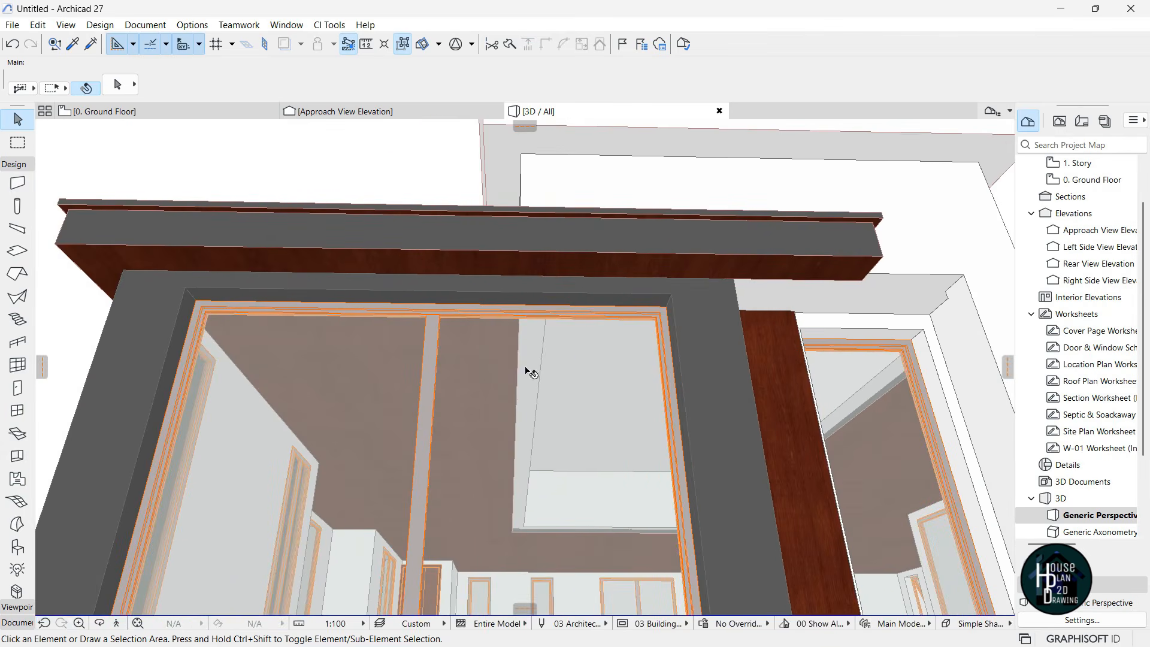
Choose the Recessed Spot 27 interior lamp and place two of them in the wooden soffit above the large front window
double_click(18, 569)
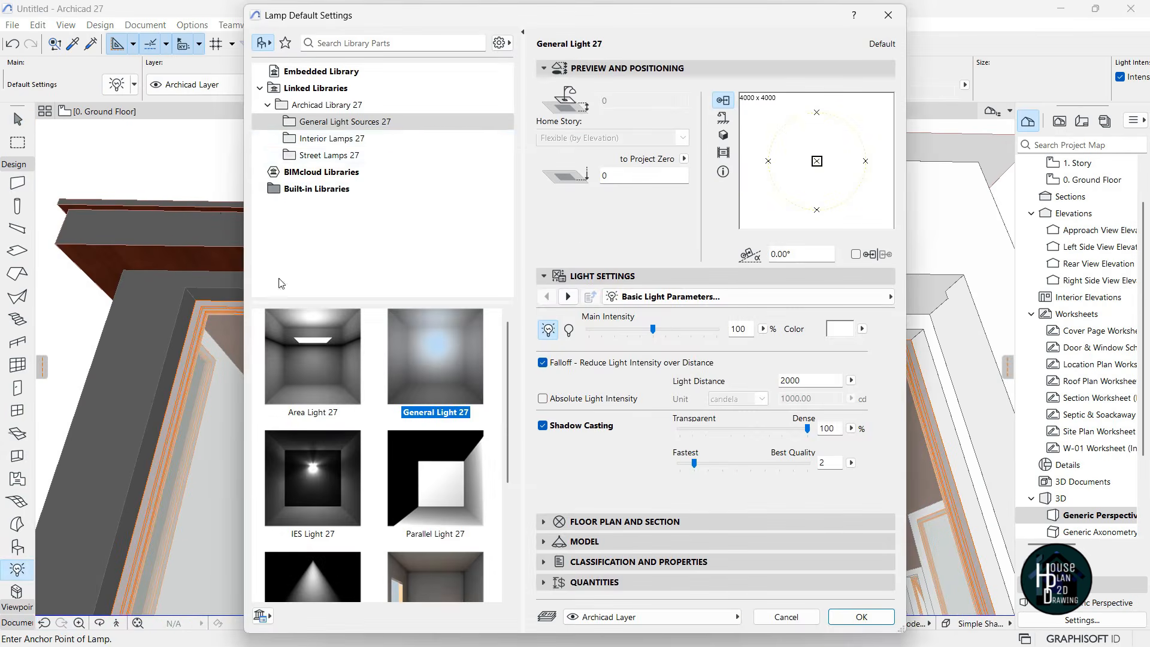
click(332, 138)
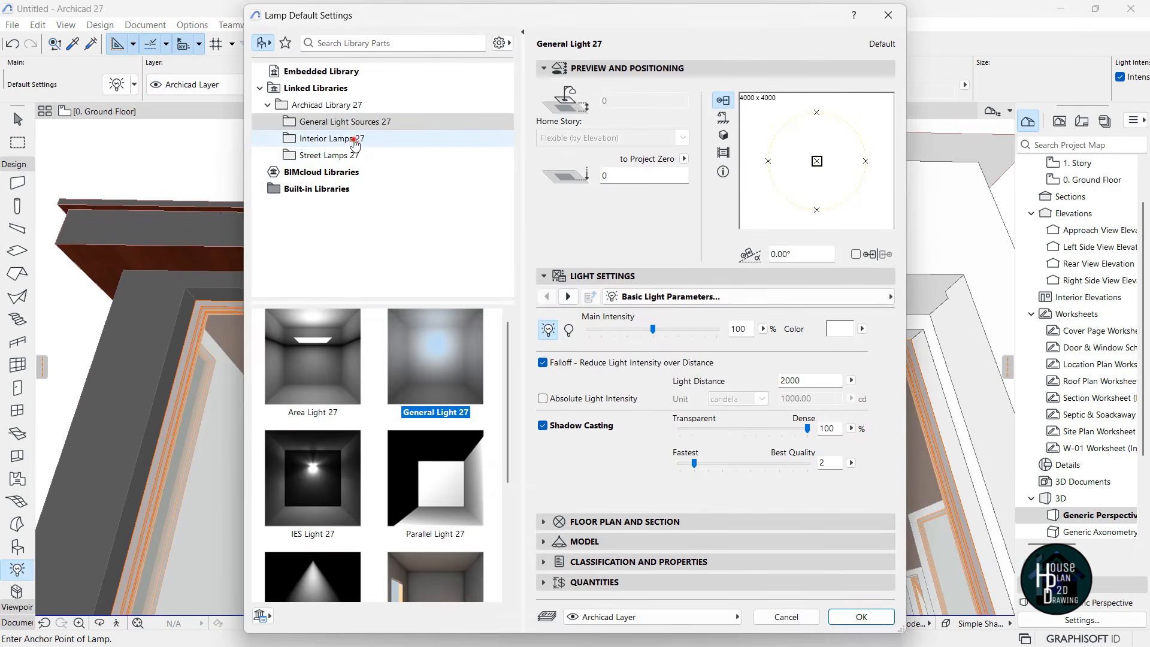
scroll(376, 438, down, 10)
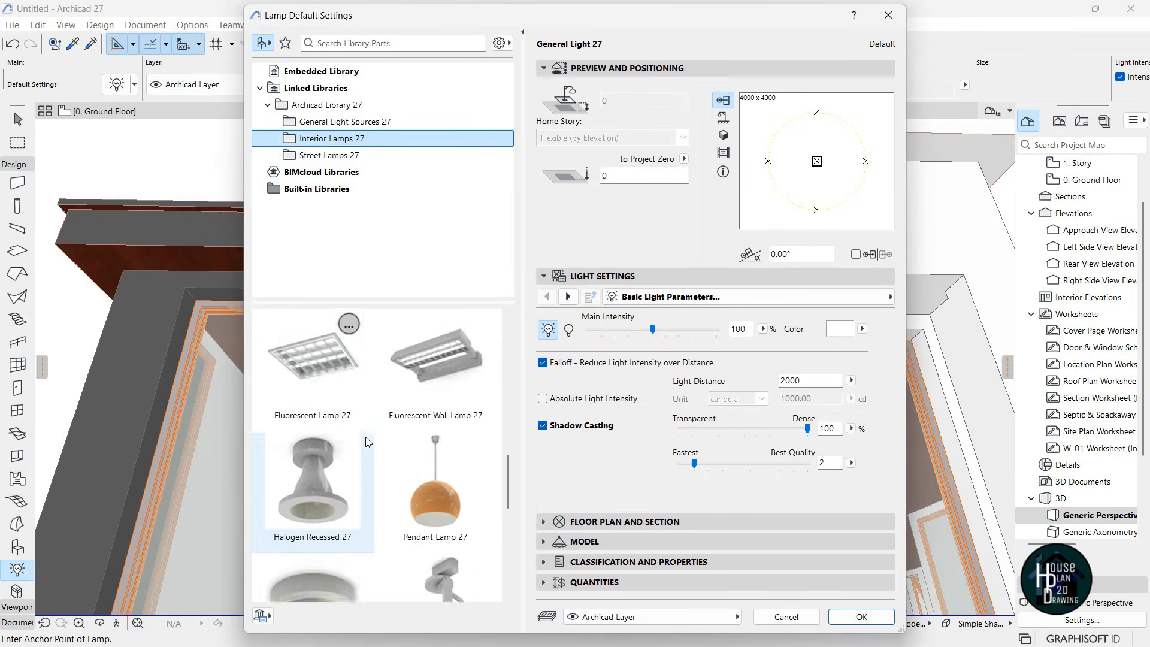
scroll(368, 444, down, 2)
click(301, 412)
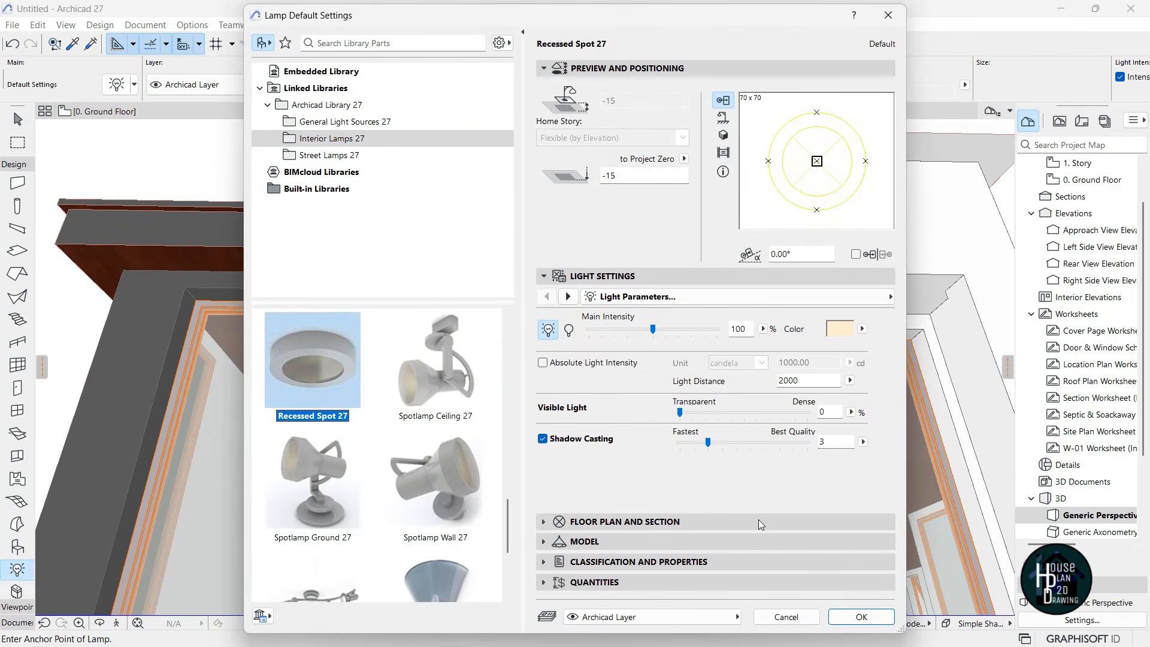
click(861, 617)
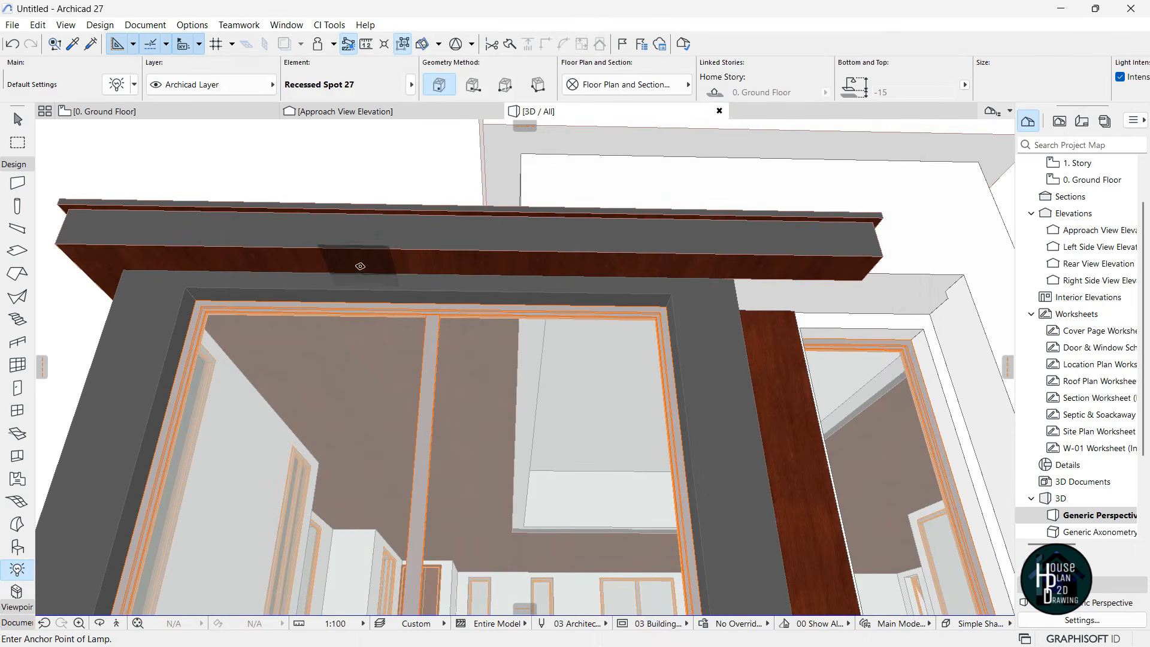
click(356, 264)
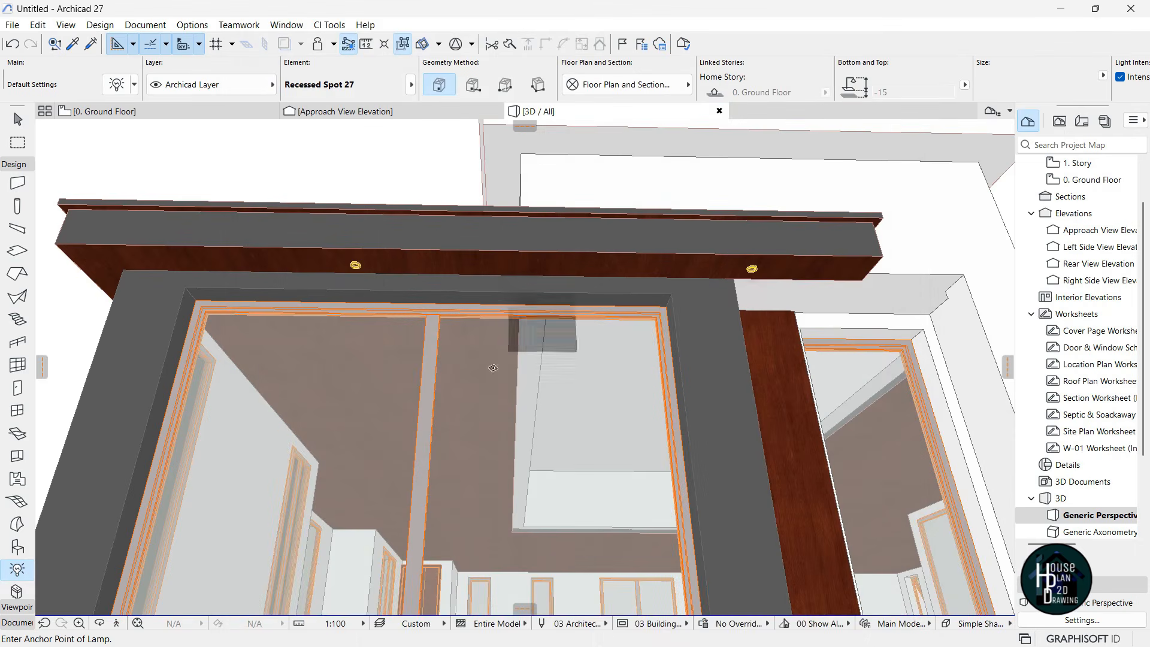
Fly around the house front and carport in 3D to examine the soffit lights, entrance, column and driveway
click(116, 623)
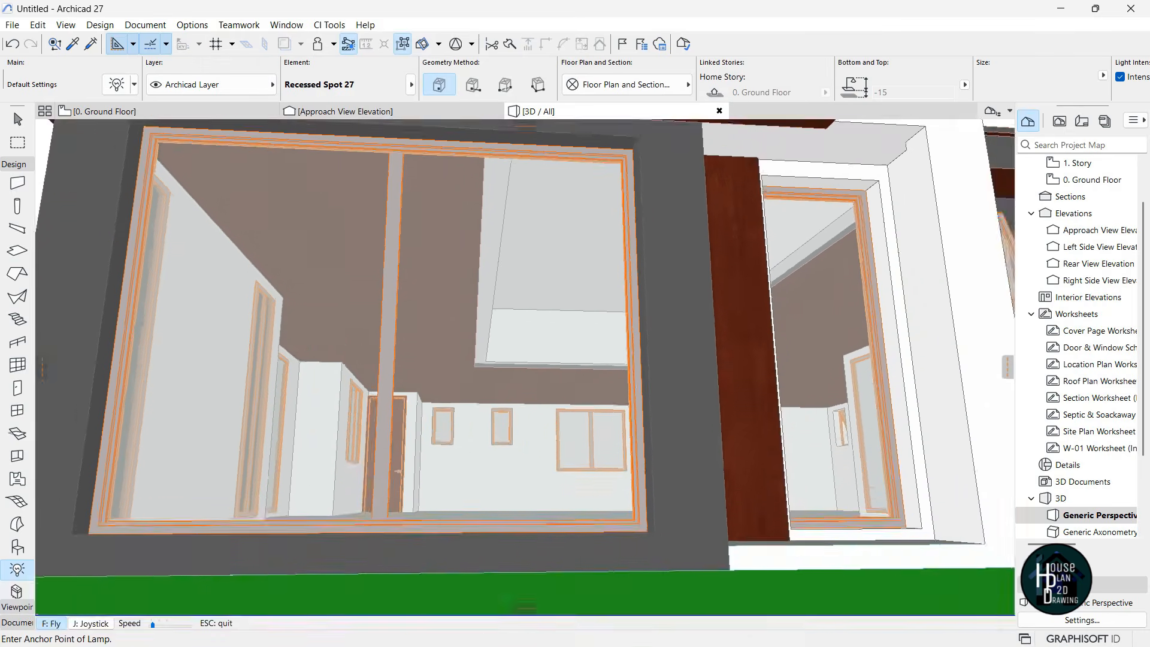
key(Down)
key(Up)
key(Right)
key(Up)
key(Escape)
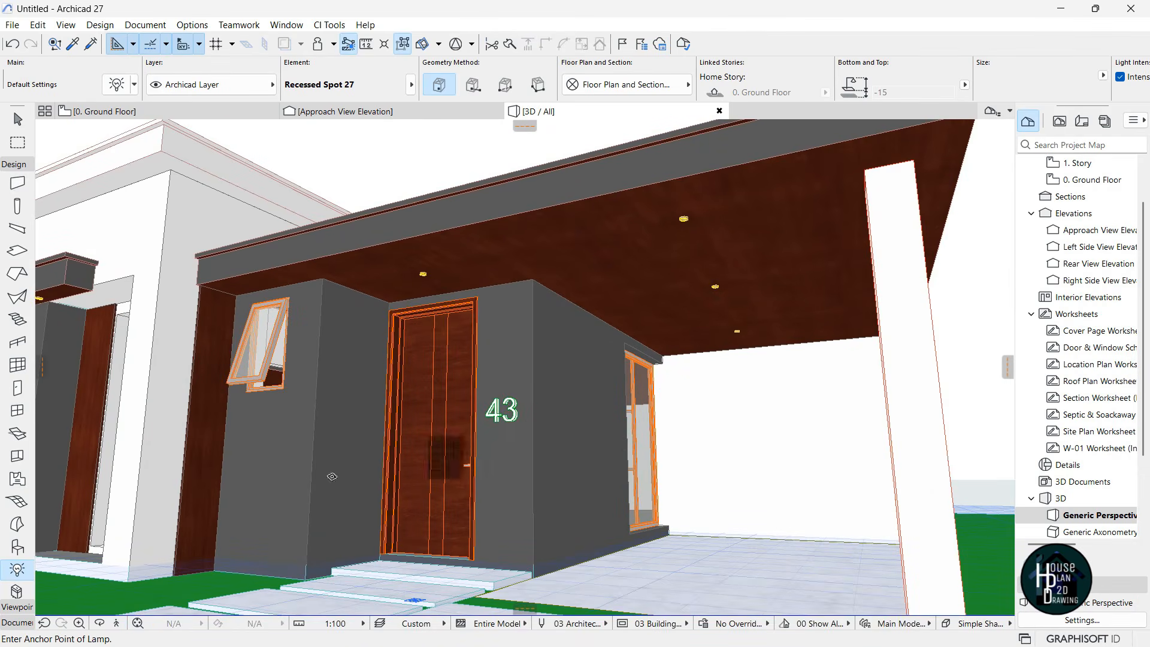
click(118, 625)
key(Down)
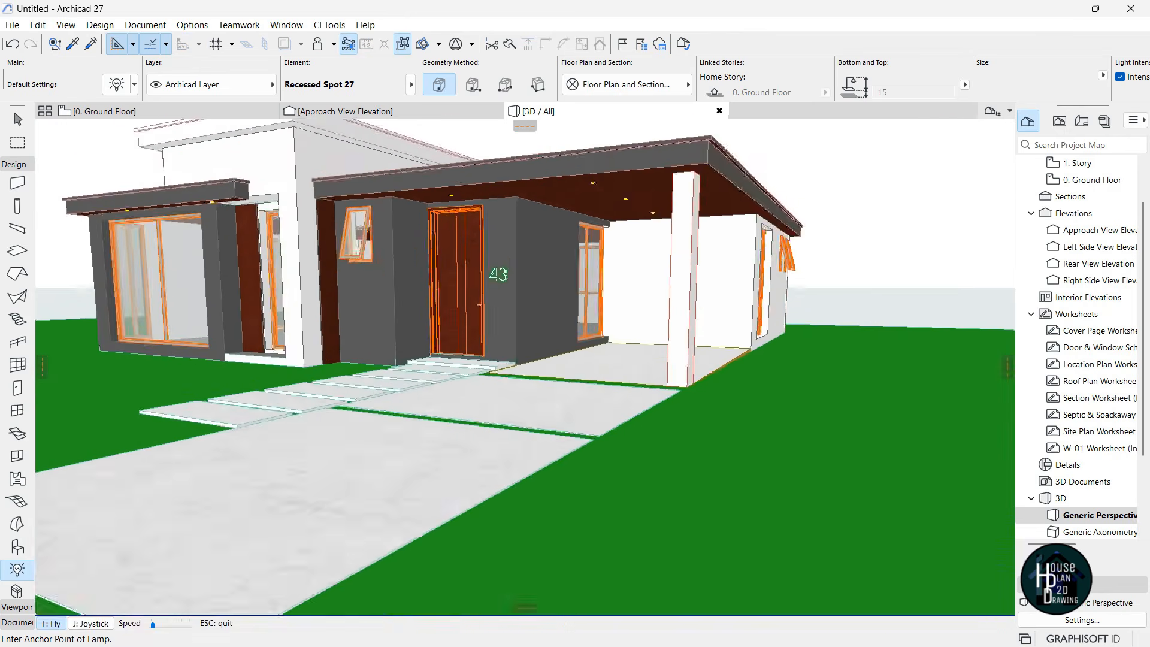
key(Up)
key(Escape)
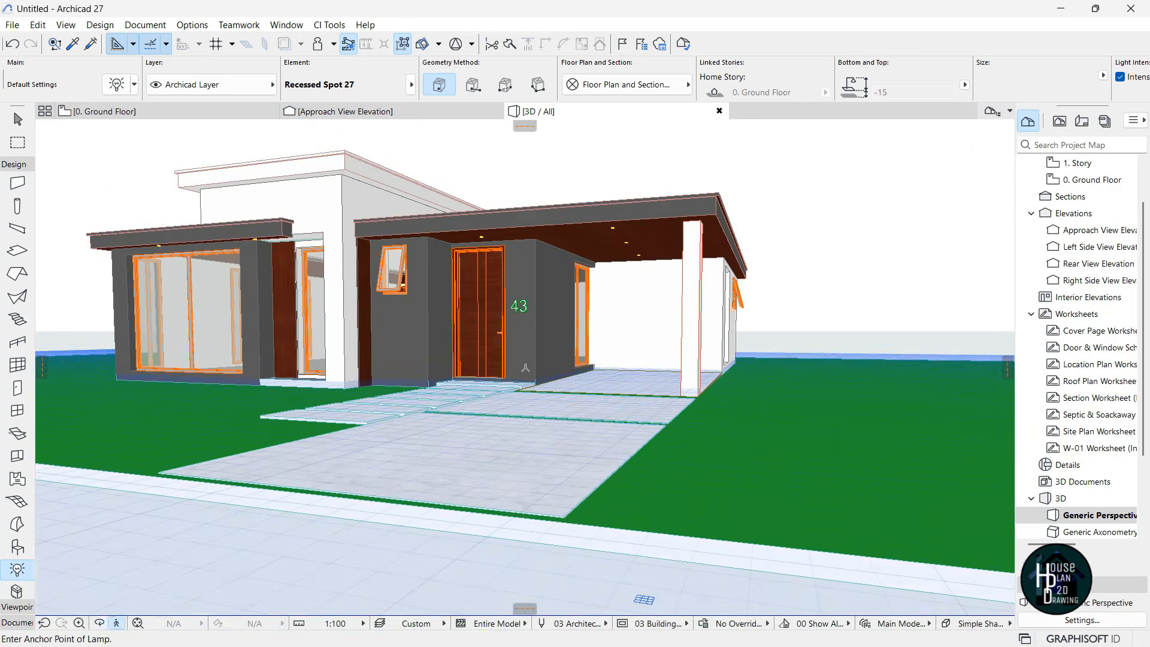
On the ground floor plan, search the object library for "car" and set Luxury Car 27 as the object to place
click(99, 112)
scroll(521, 242, up, 5)
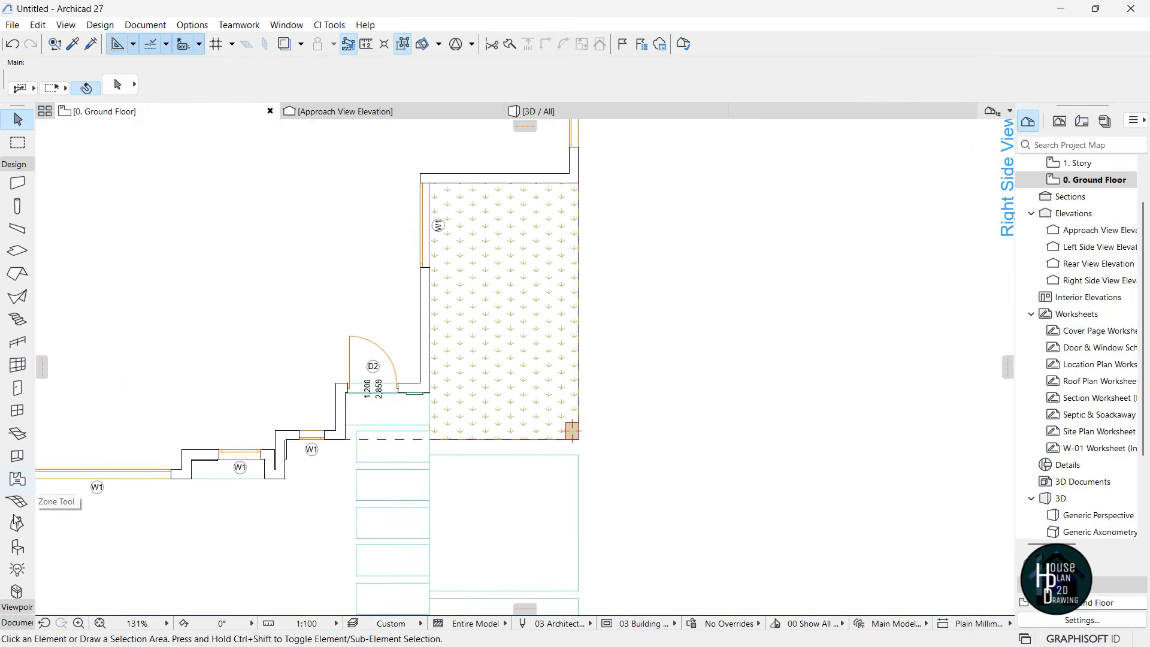
double_click(17, 547)
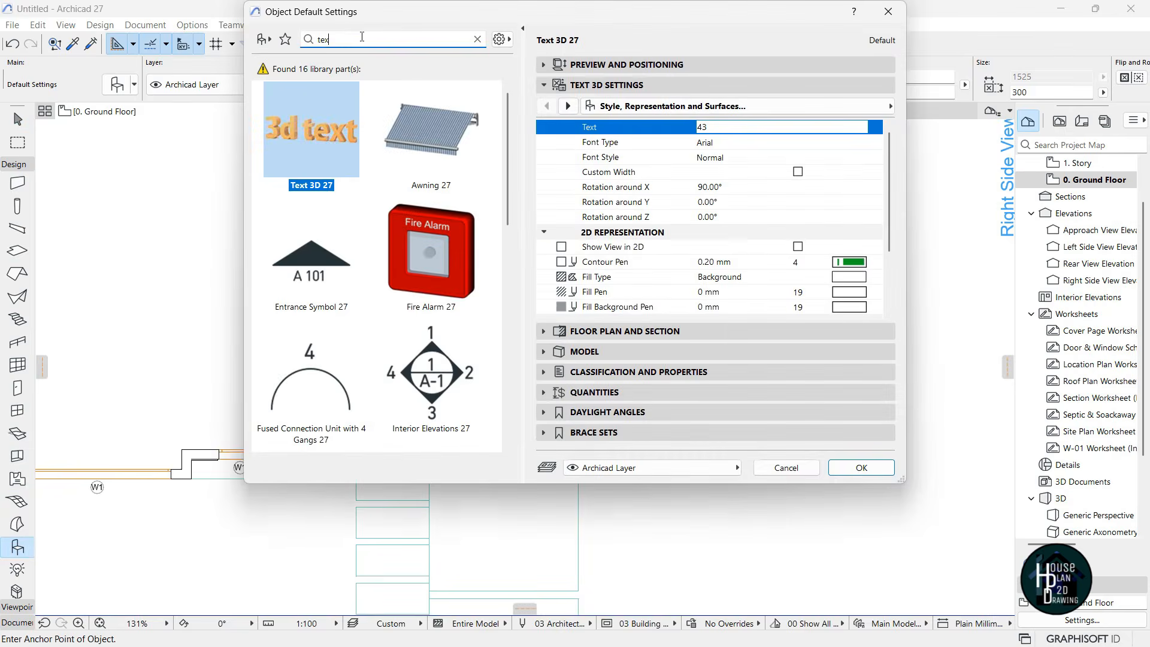
text(car)
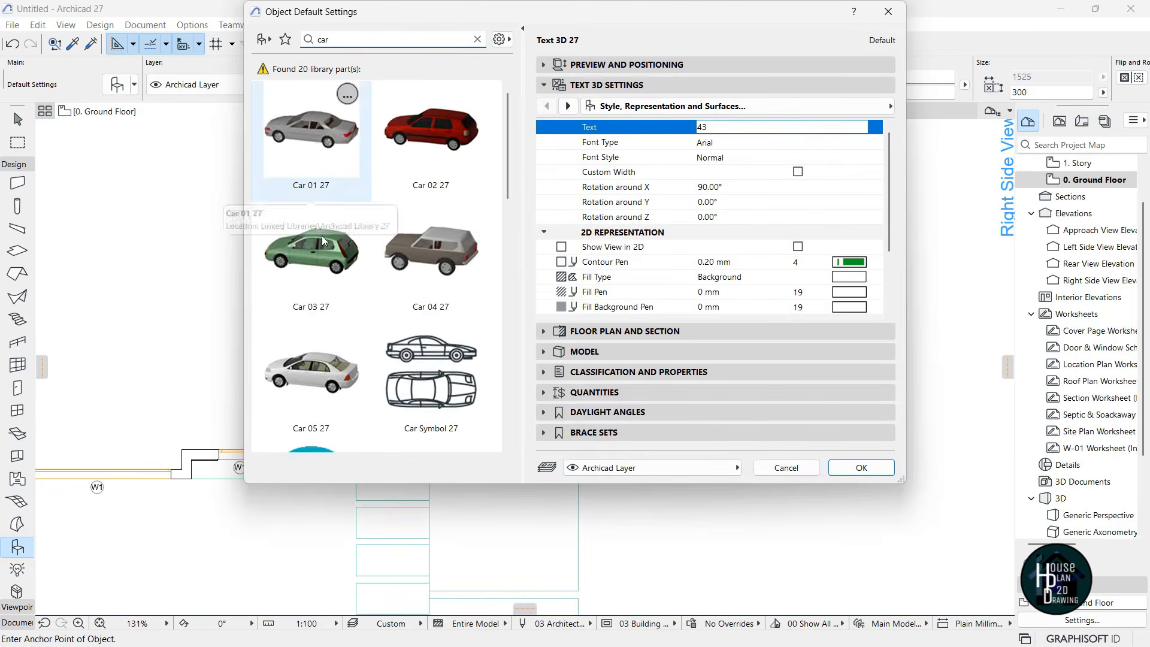
scroll(322, 236, down, 7)
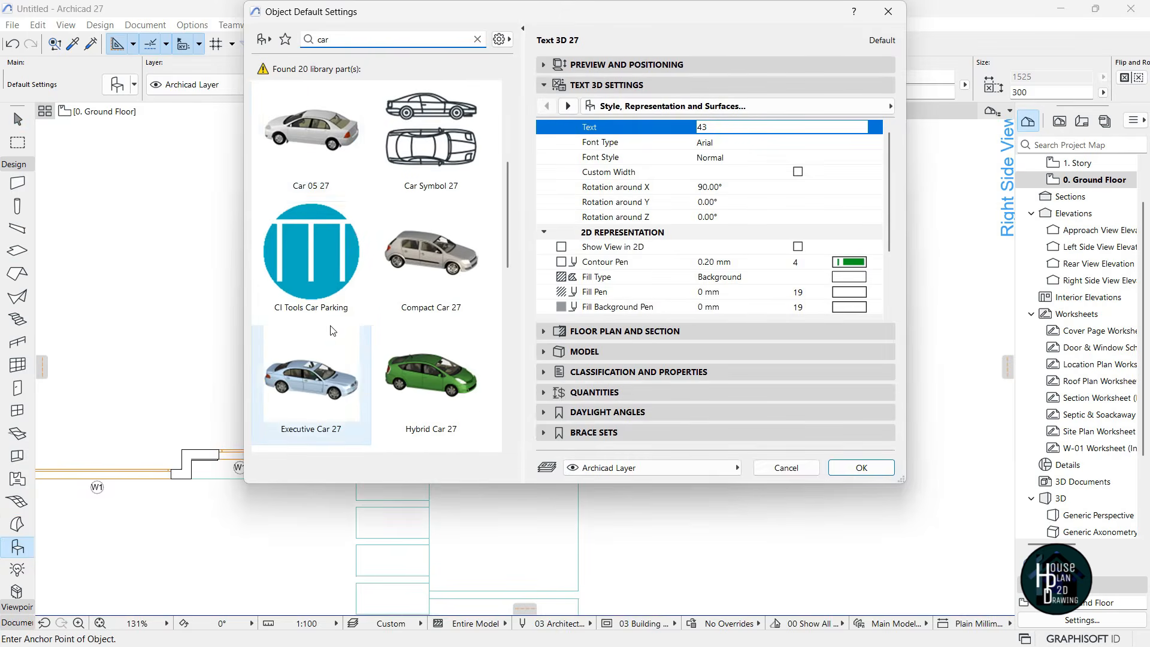
click(318, 305)
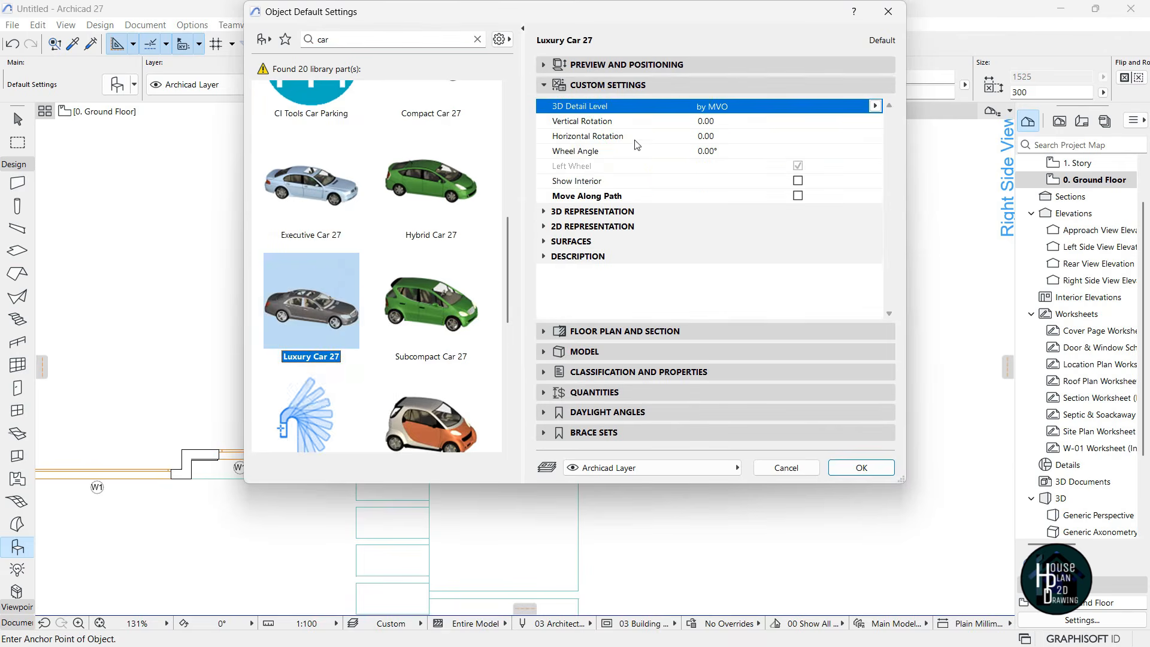
click(648, 68)
click(873, 104)
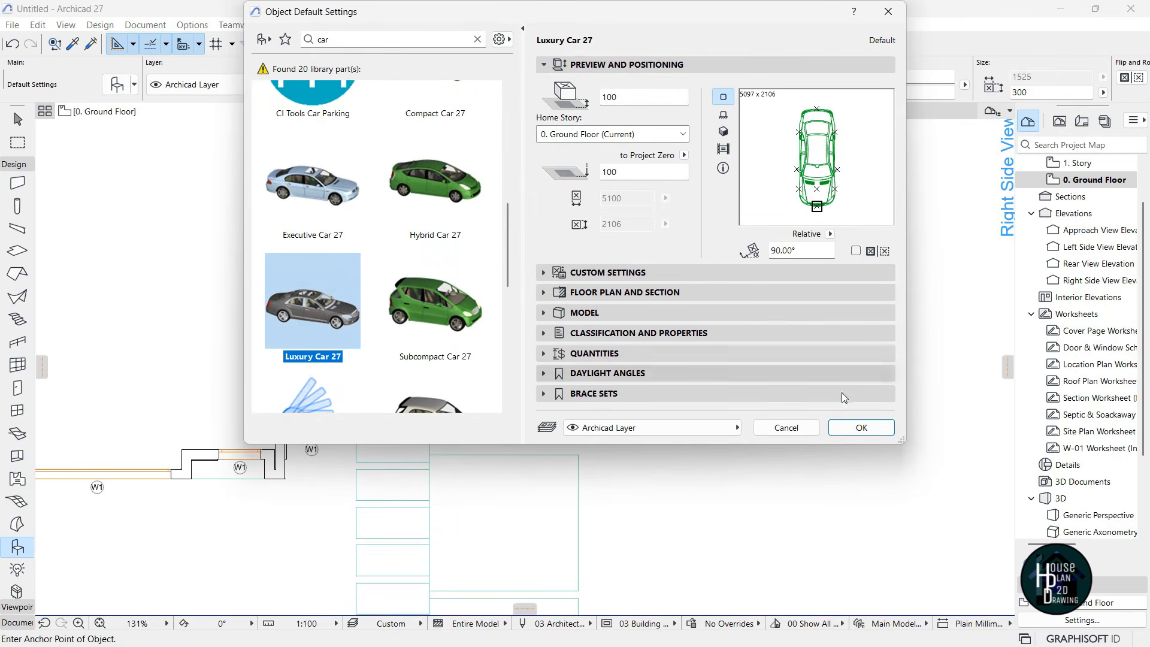
click(861, 429)
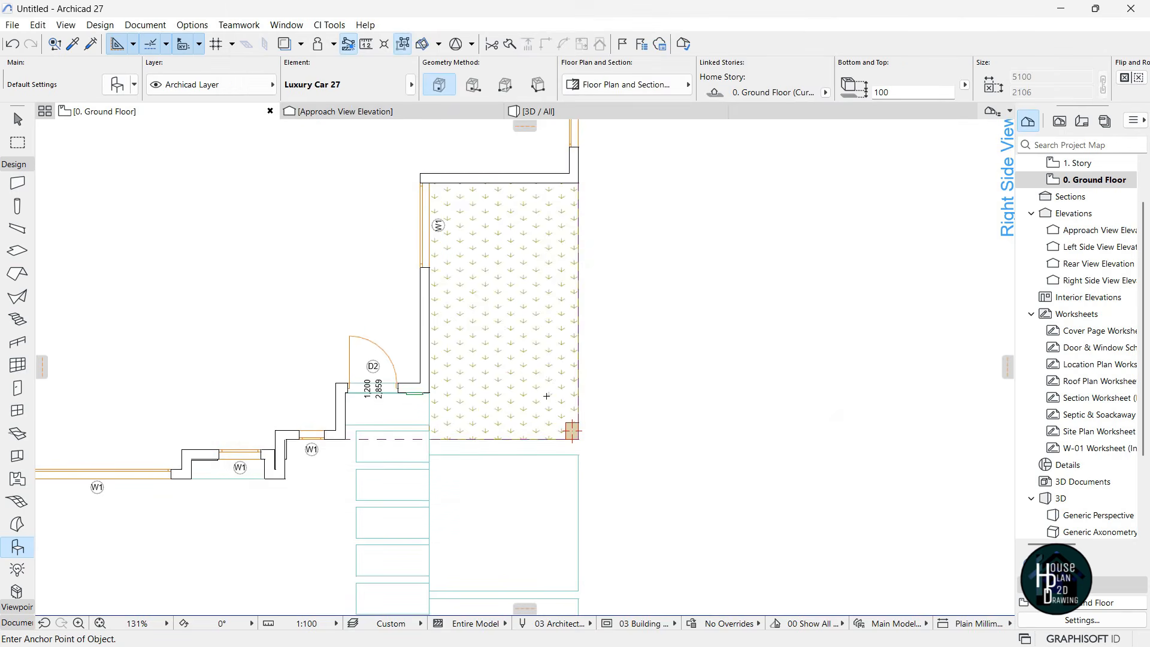
Place the car lengthwise in the carport facing the driveway and move it slightly toward the driveway
click(506, 407)
key(Escape)
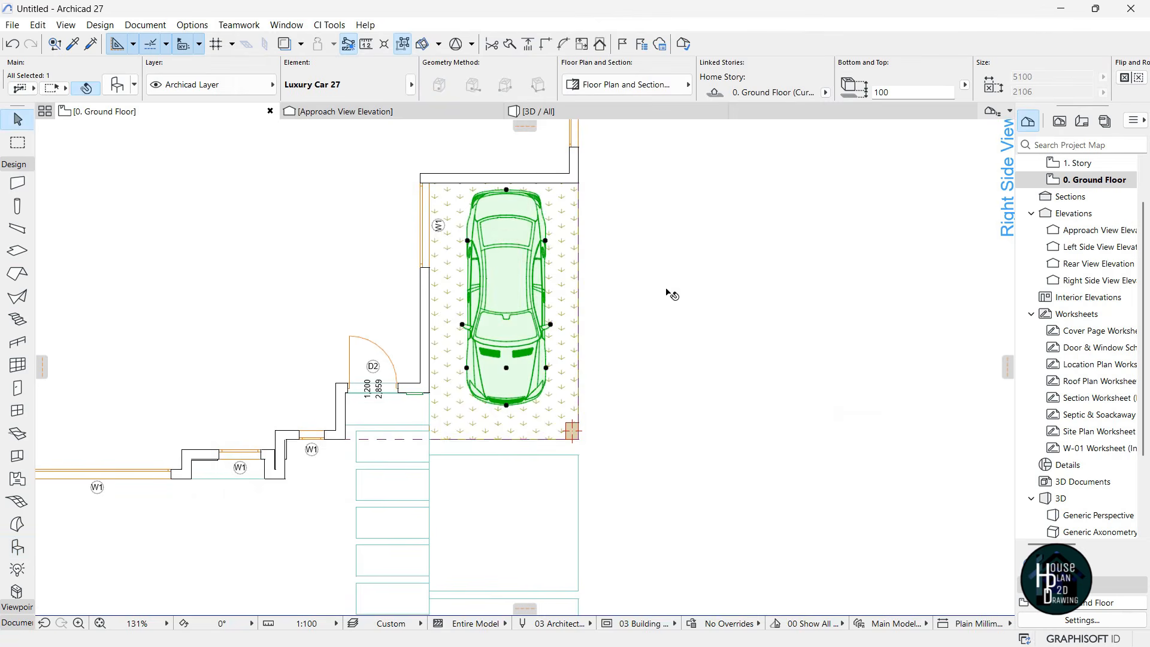
key(ctrl+d)
click(668, 272)
key(Escape)
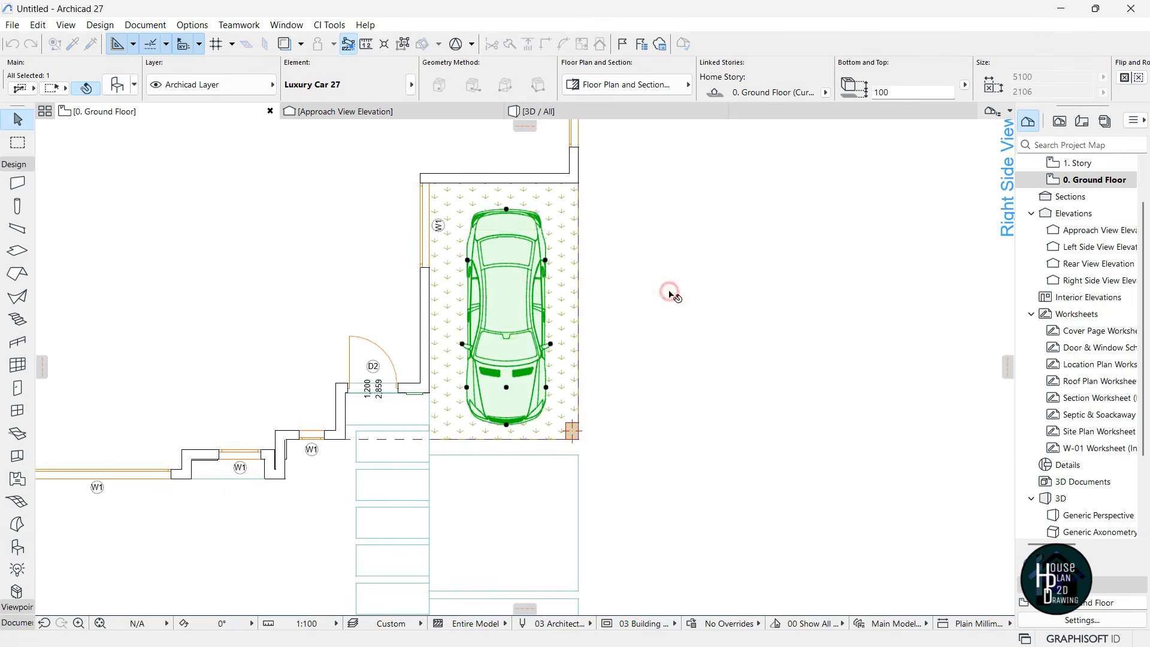
key(Escape)
In the 3D view, lower the car in the carport to an elevation of 0
click(604, 120)
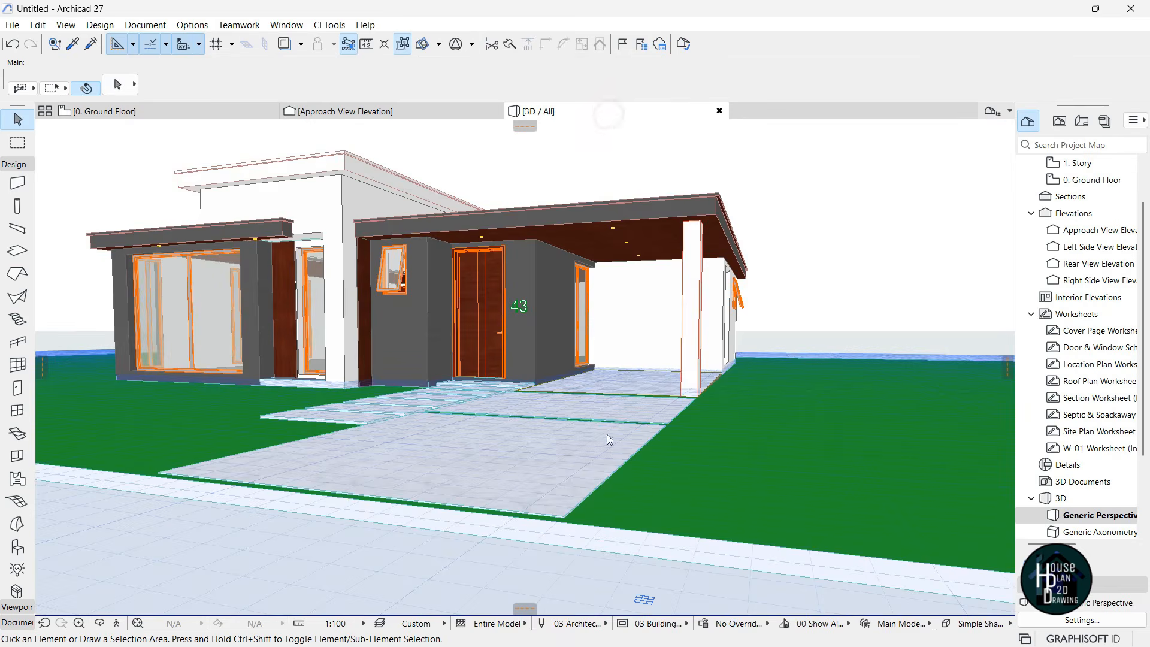
click(638, 356)
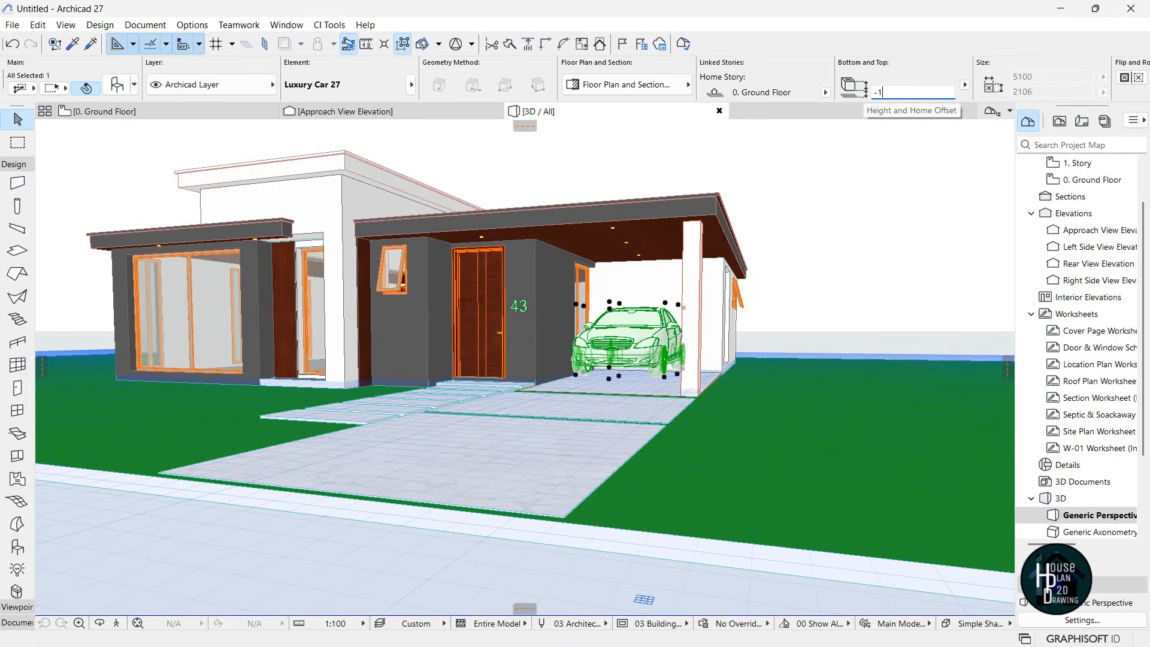
text(-150)
key(Return)
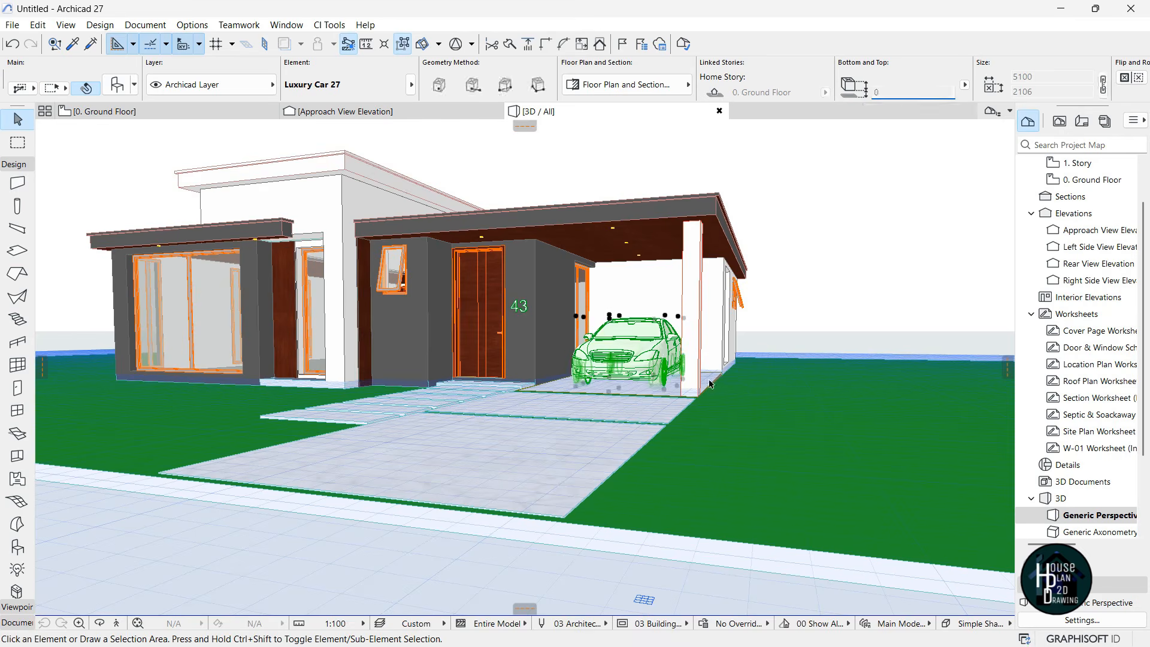
key(Escape)
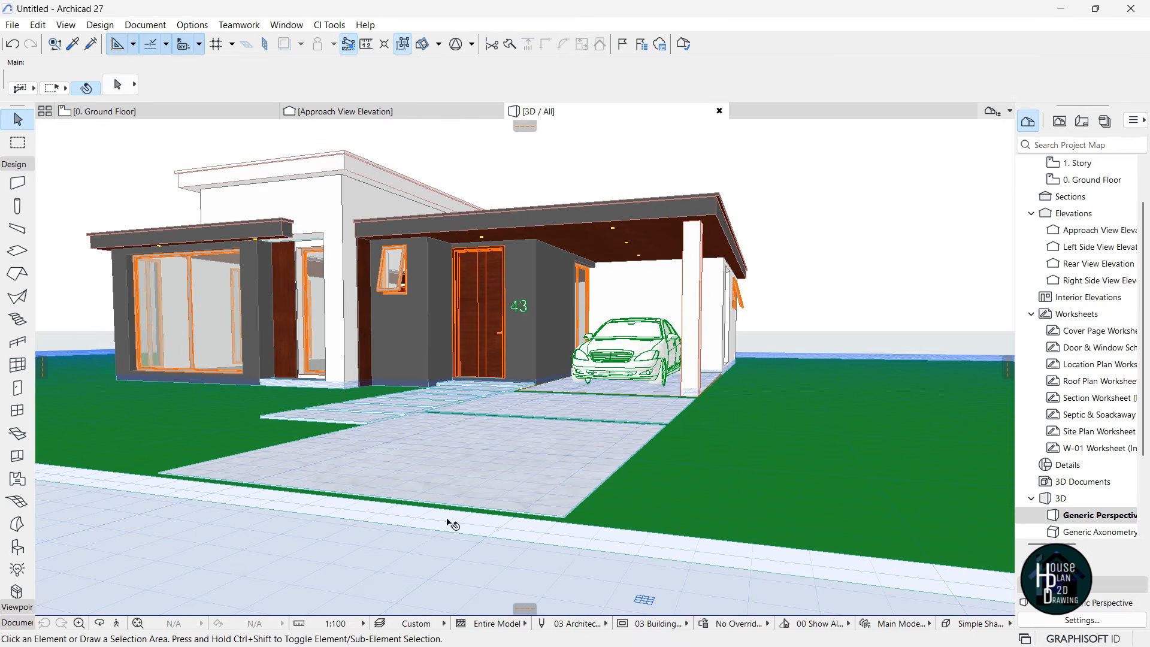
Fly back and forth in front of the house to examine the finished exterior with the car in the carport
click(118, 623)
key(Up)
key(Down)
key(Left)
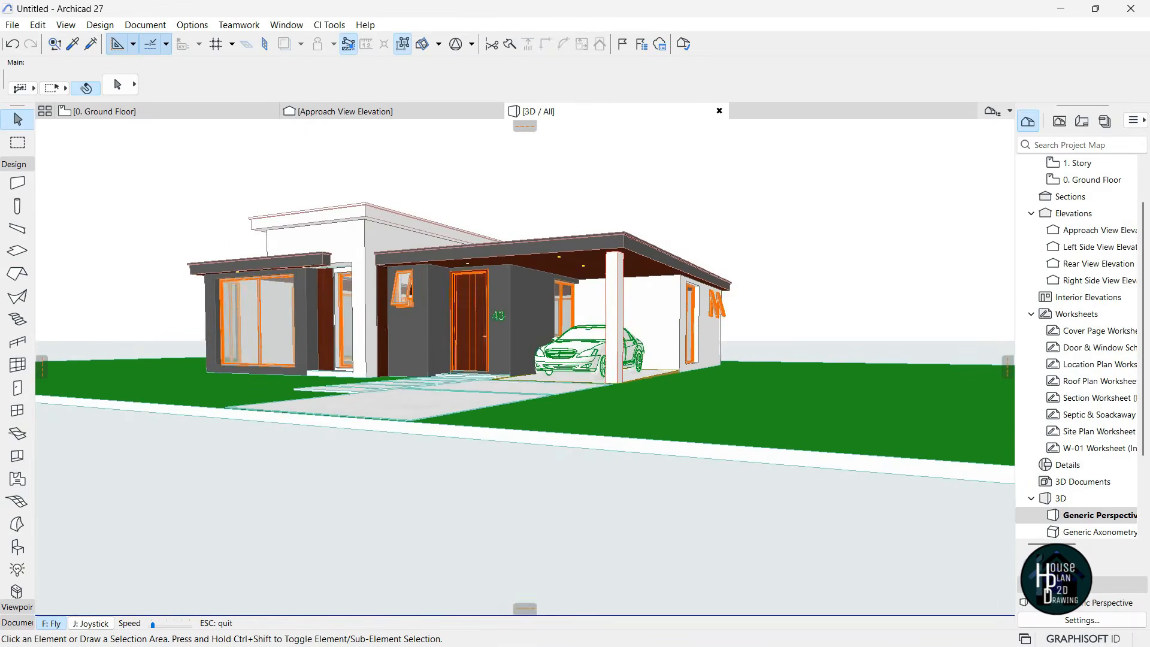
key(Up)
key(Down)
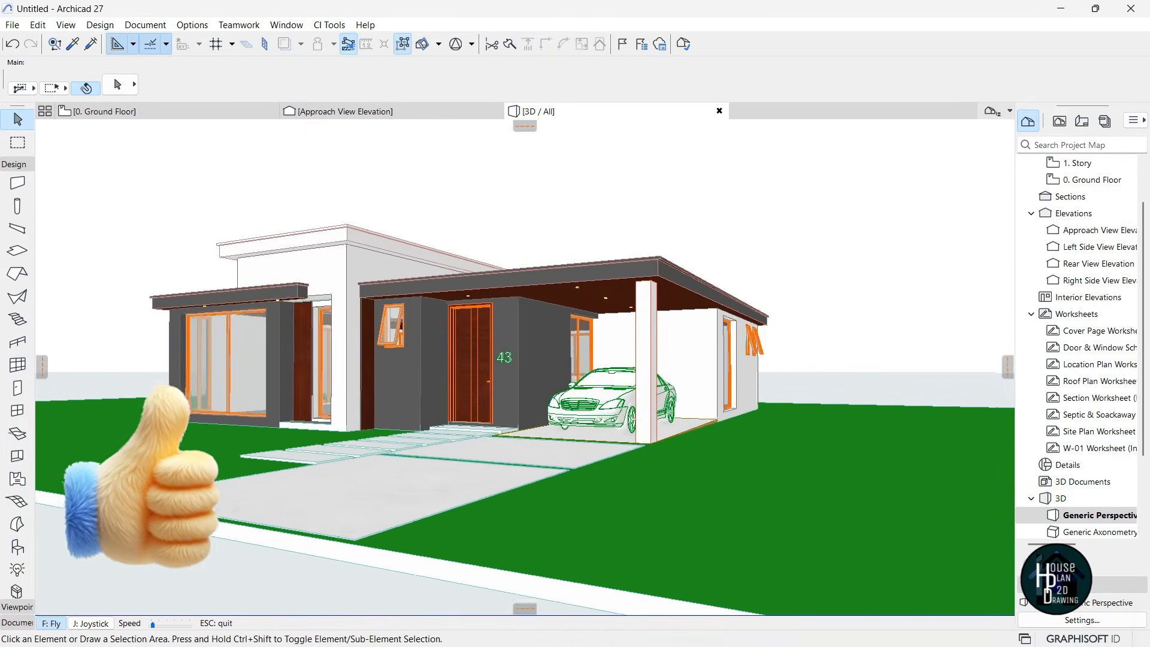
key(Down)
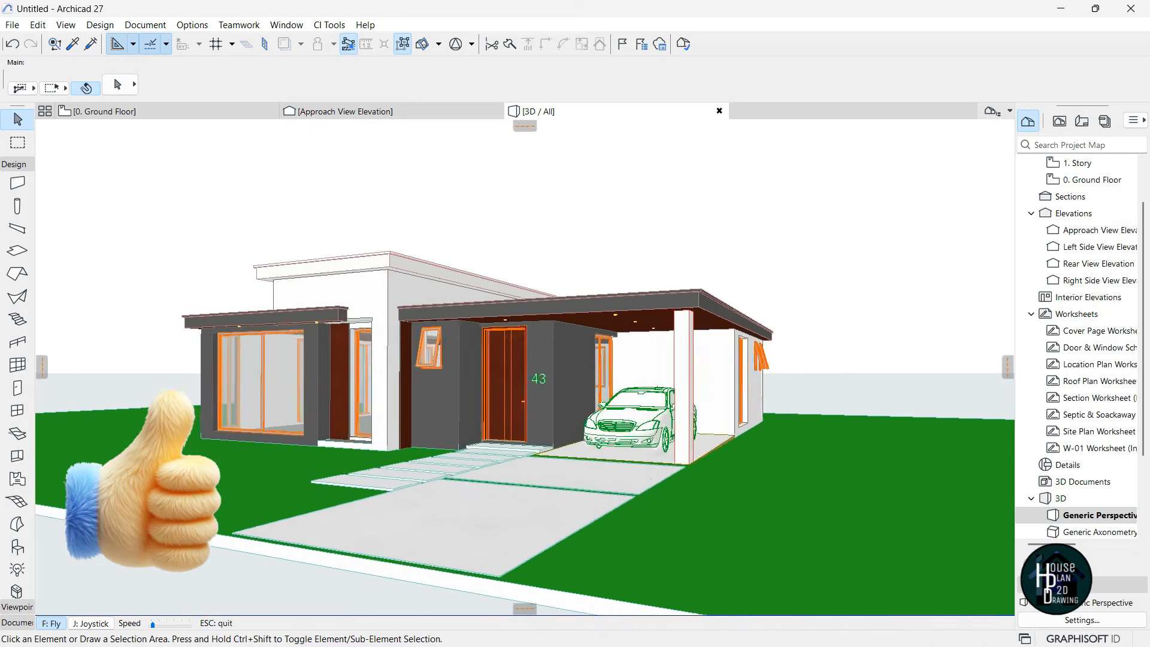
key(Up)
key(Escape)
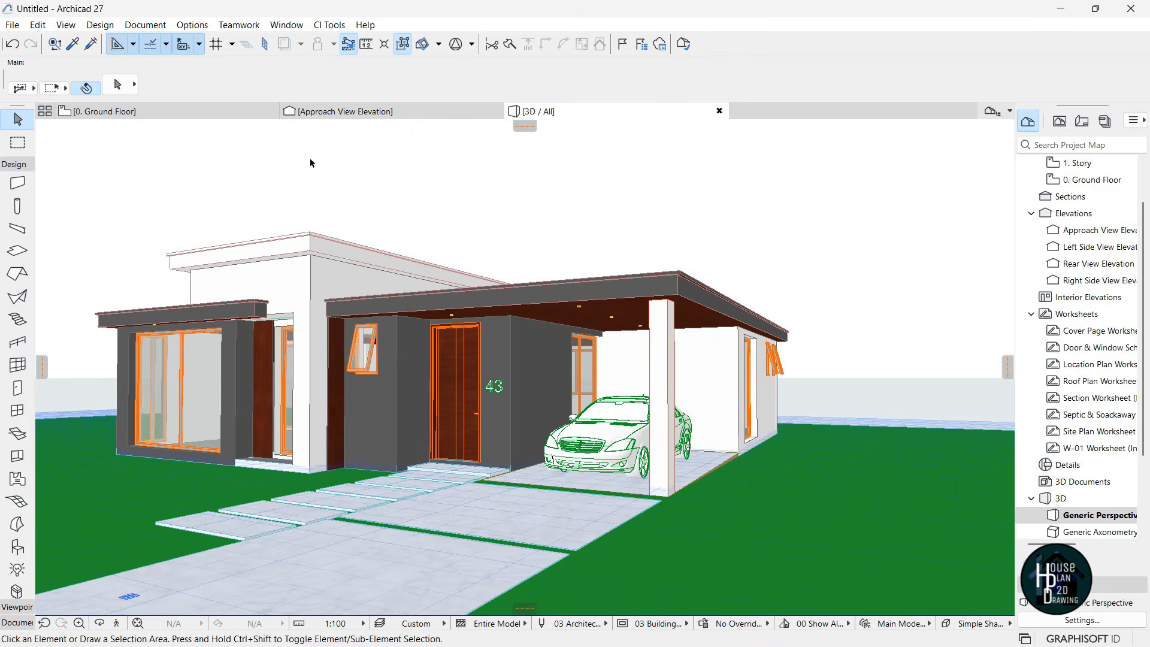
Examine the ground floor plan, including the outer walls, openings, carport and the empty interior
click(180, 113)
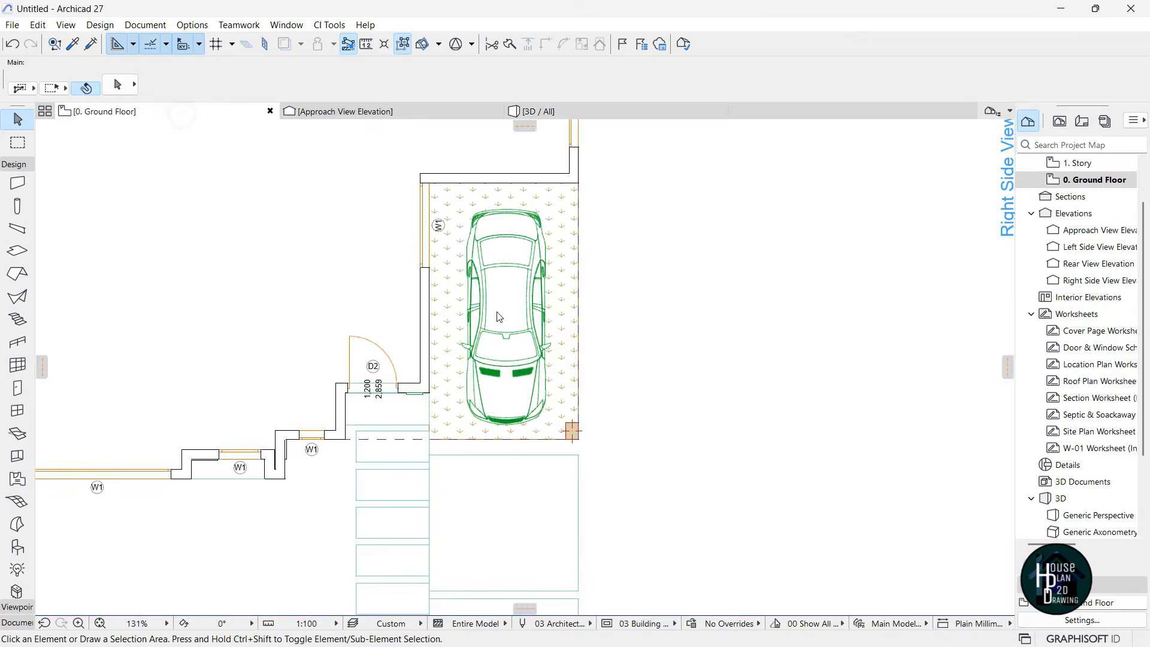
scroll(487, 257, down, 3)
scroll(487, 257, up, 2)
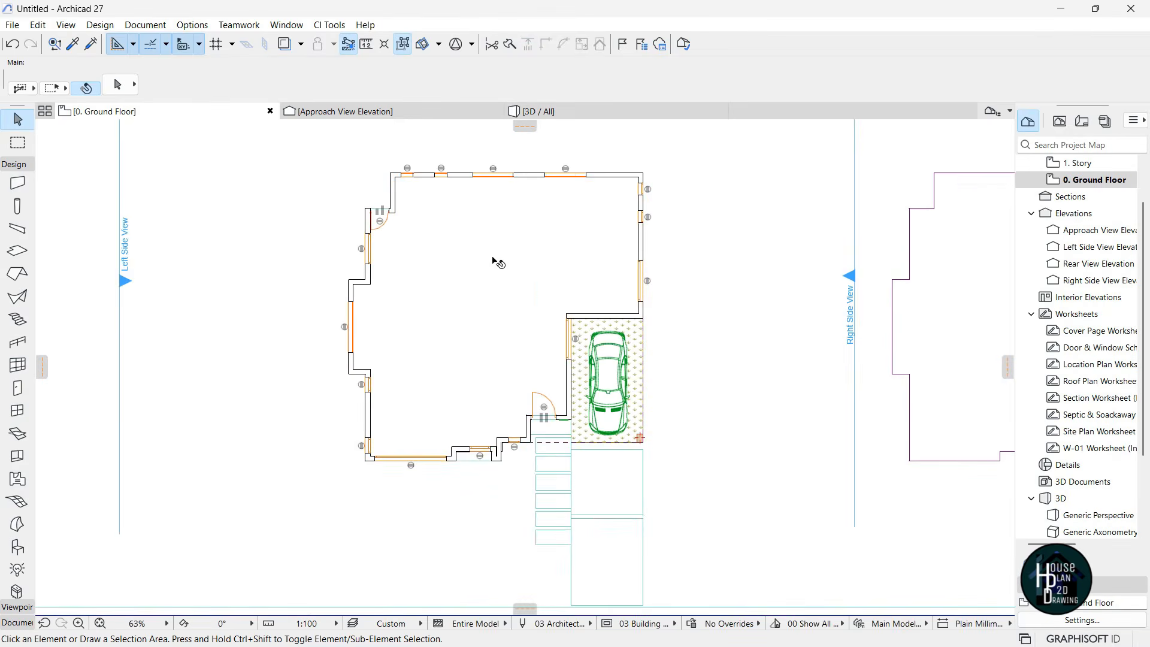
scroll(515, 257, down, 3)
scroll(525, 264, up, 4)
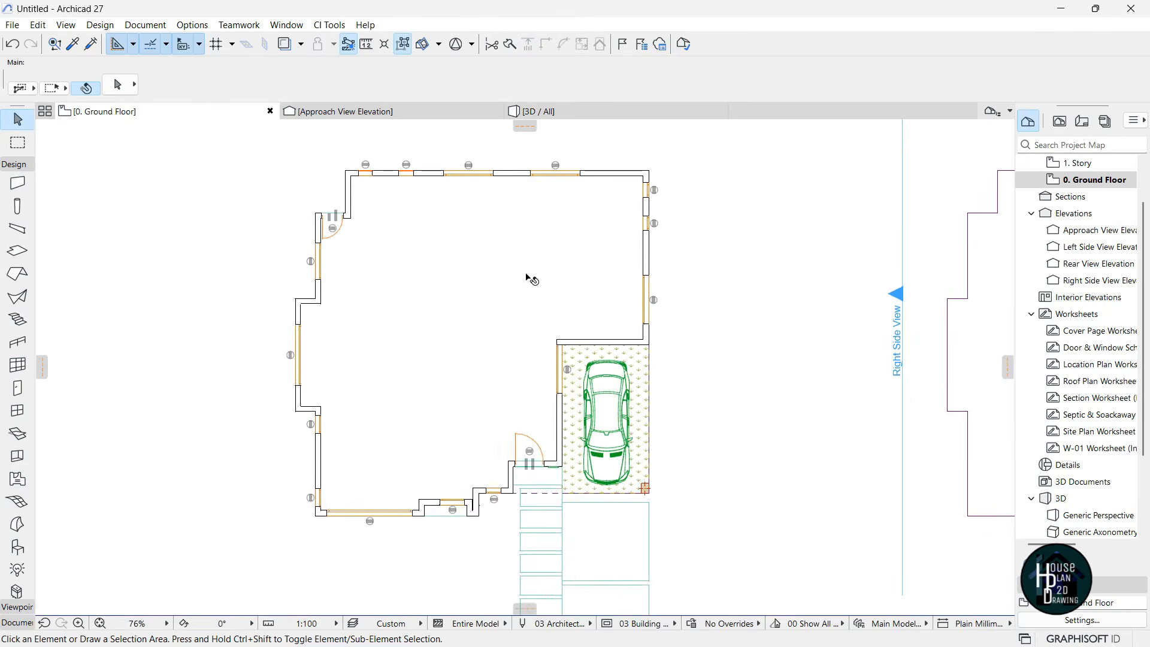
scroll(528, 242, up, 1)
scroll(424, 313, down, 2)
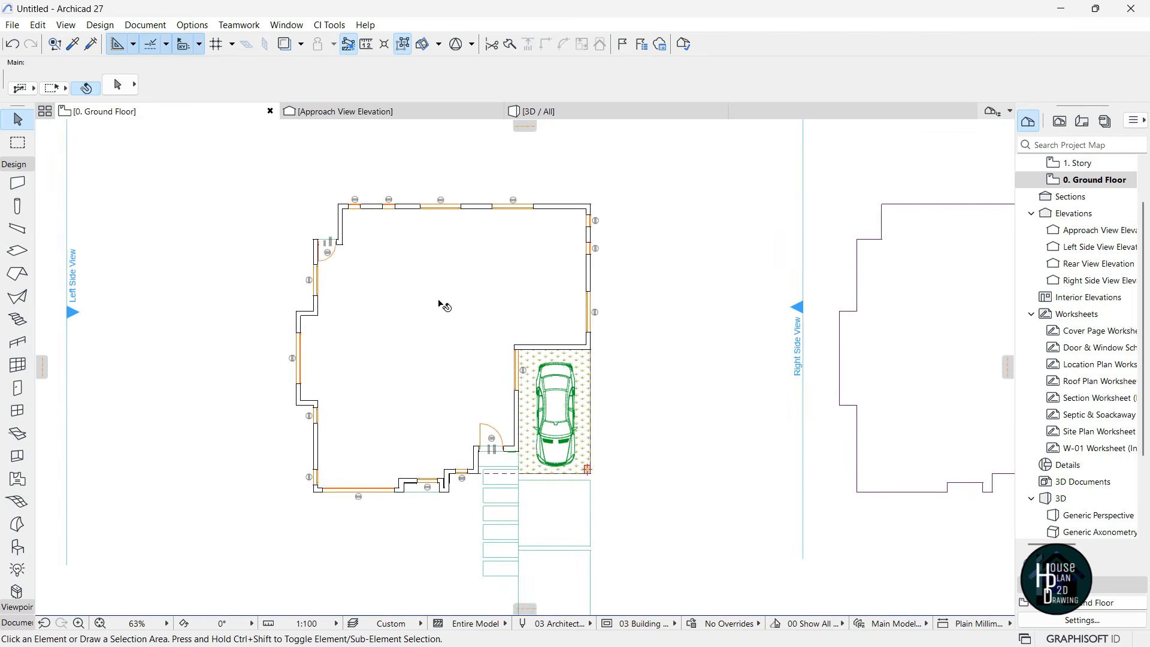
scroll(435, 342, up, 2)
scroll(458, 398, down, 1)
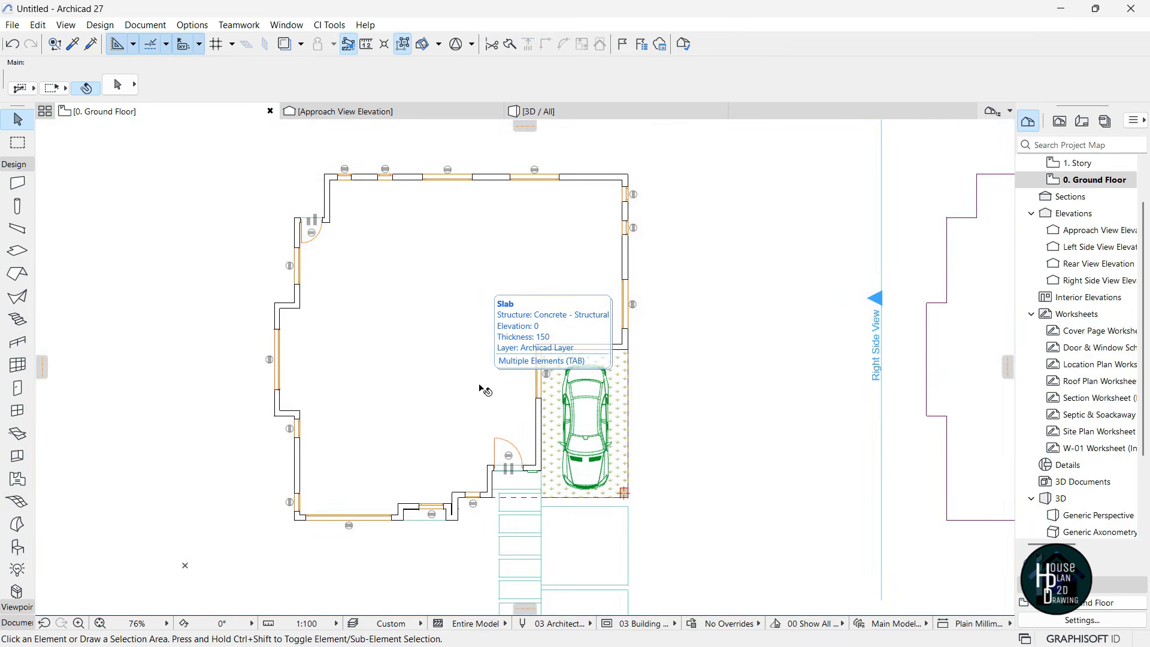
scroll(685, 407, down, 1)
scroll(663, 359, down, 1)
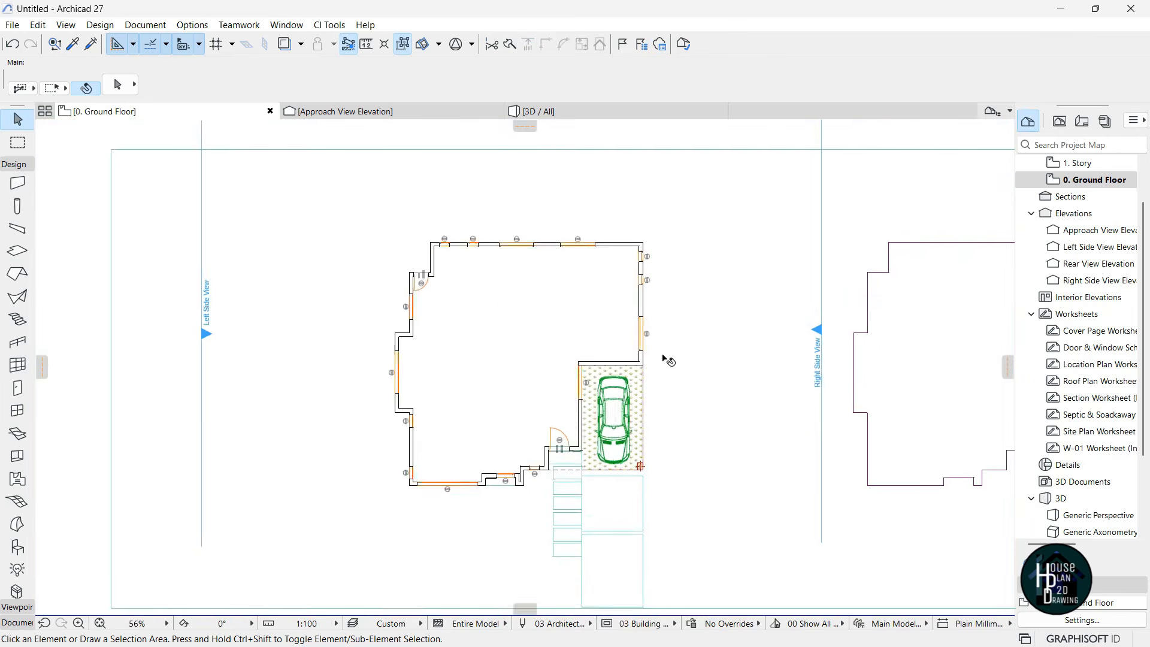
scroll(638, 392, up, 2)
scroll(686, 400, down, 3)
scroll(517, 412, up, 5)
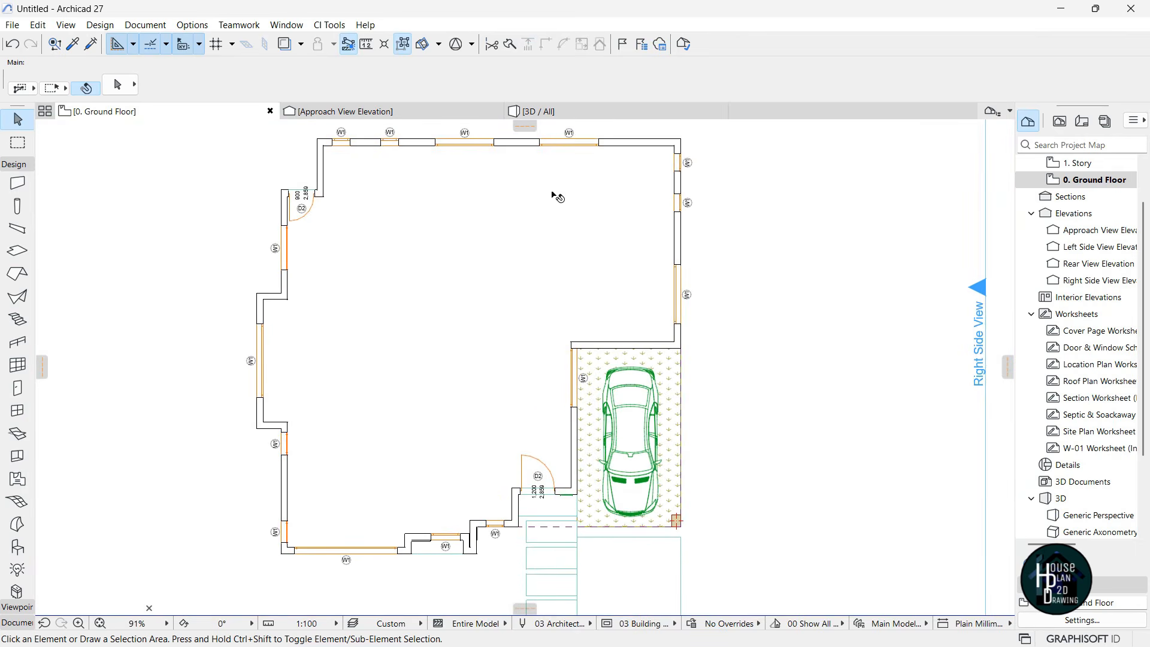
Fly toward the carport in the Palmview Villa model and inspect its ceiling slab
click(536, 111)
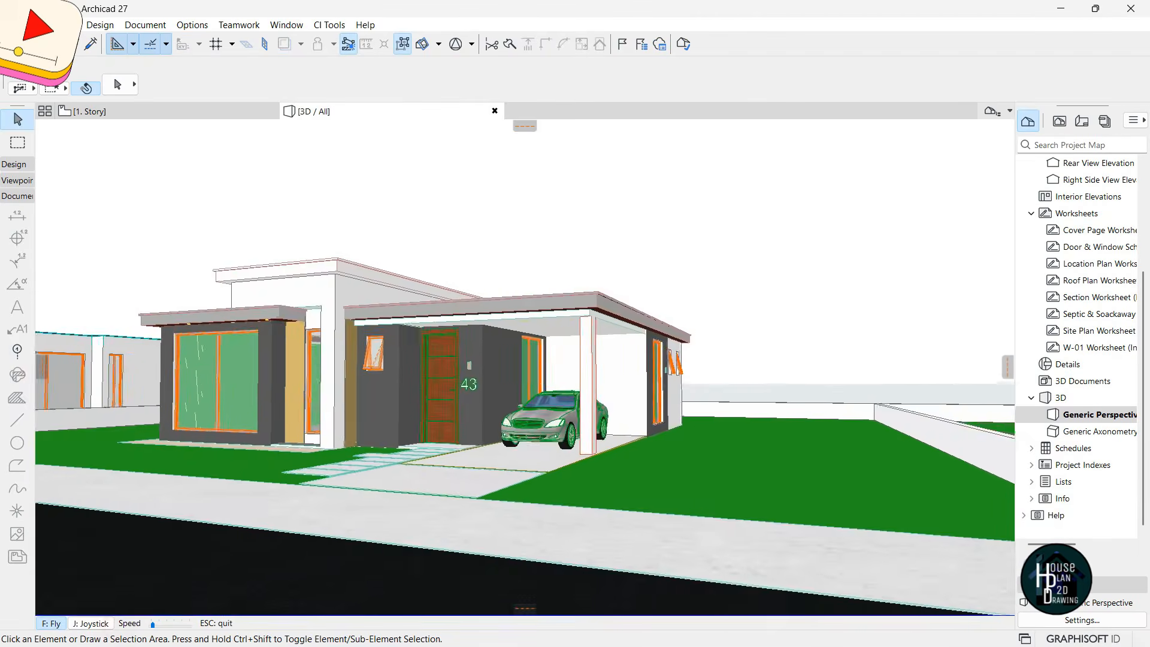
key(Up)
key(Down)
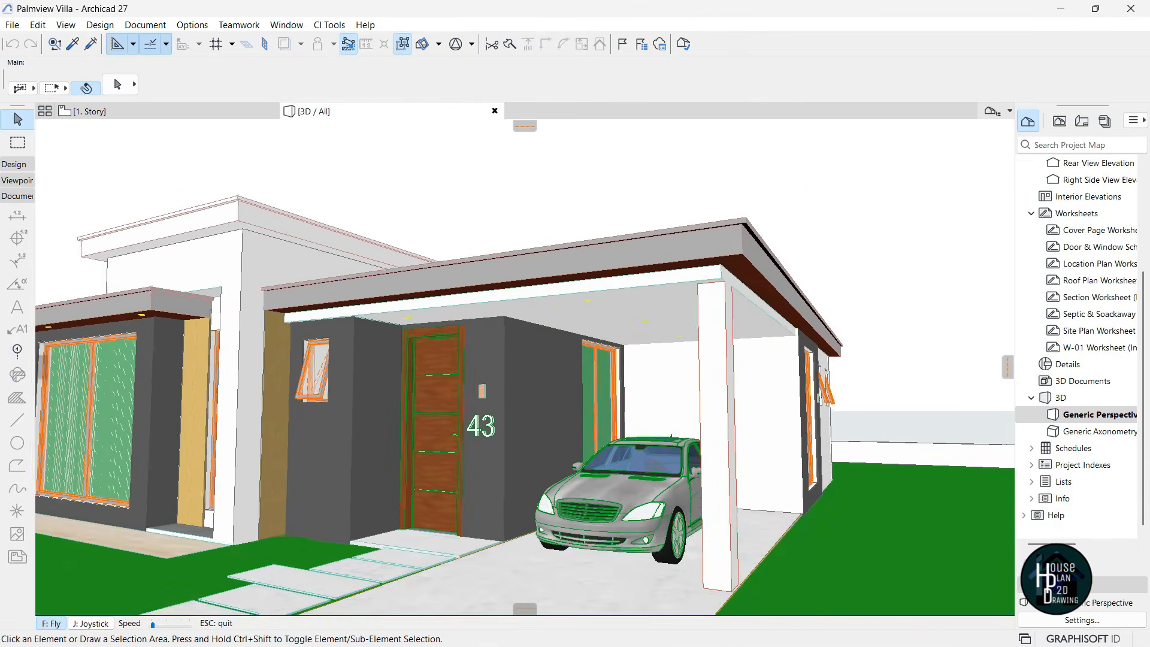
key(Escape)
click(632, 304)
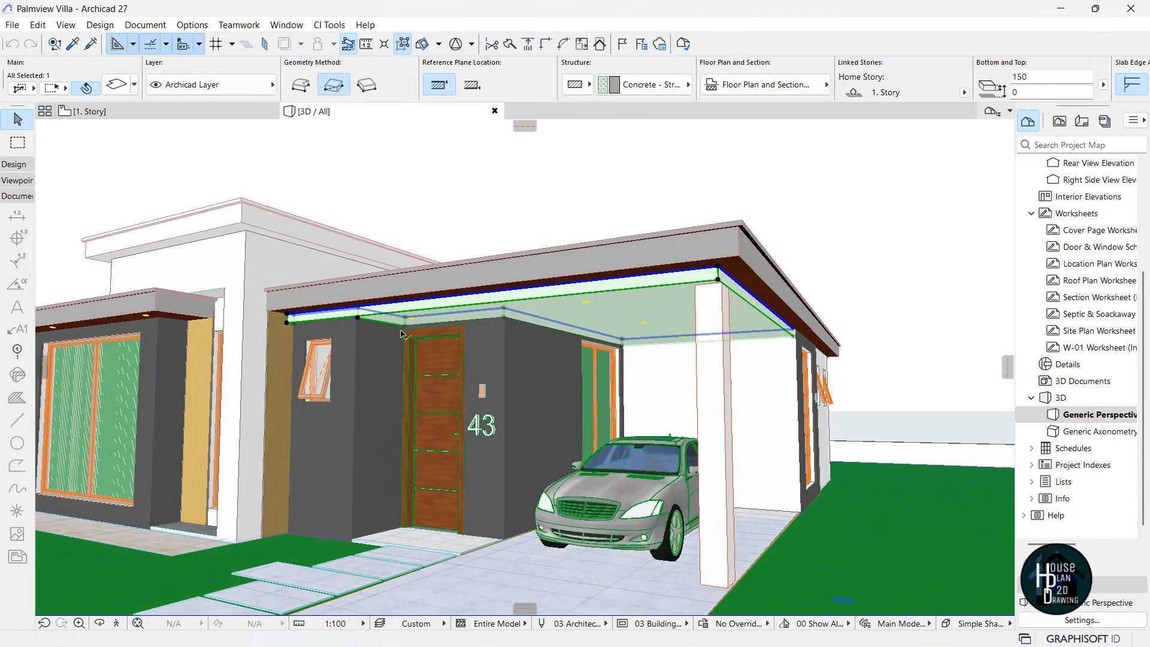
key(Escape)
click(656, 297)
key(Escape)
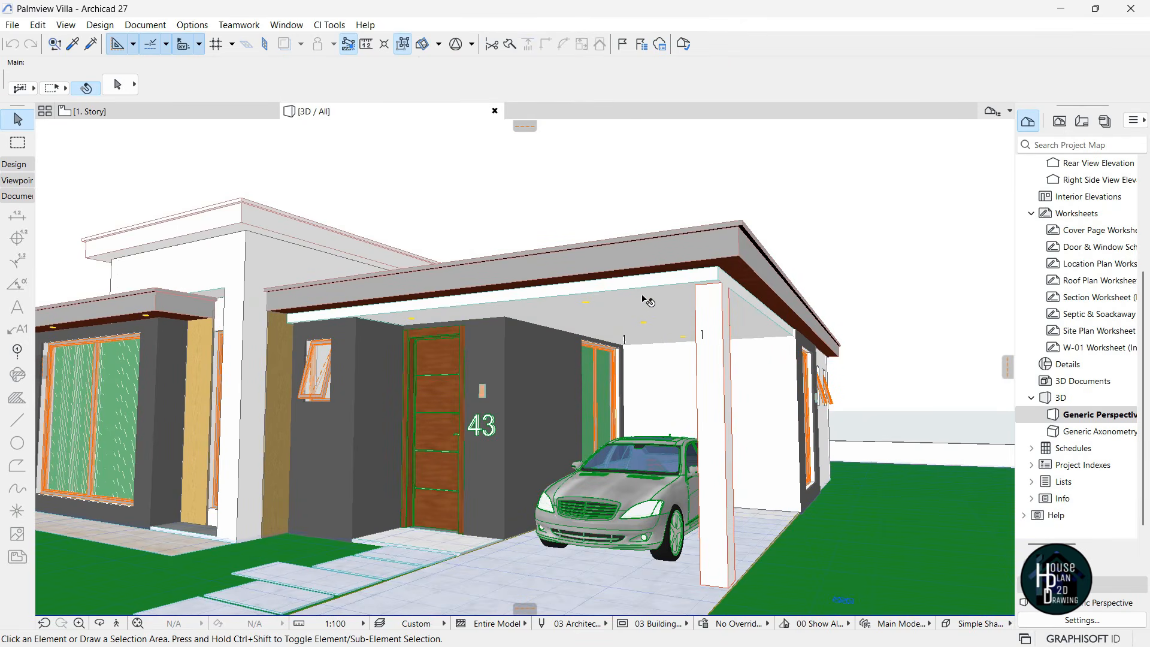
Switch to the Palmview Villa Youtube project and fly up to the carport to examine its wooden soffit
mouse_move(674, 629)
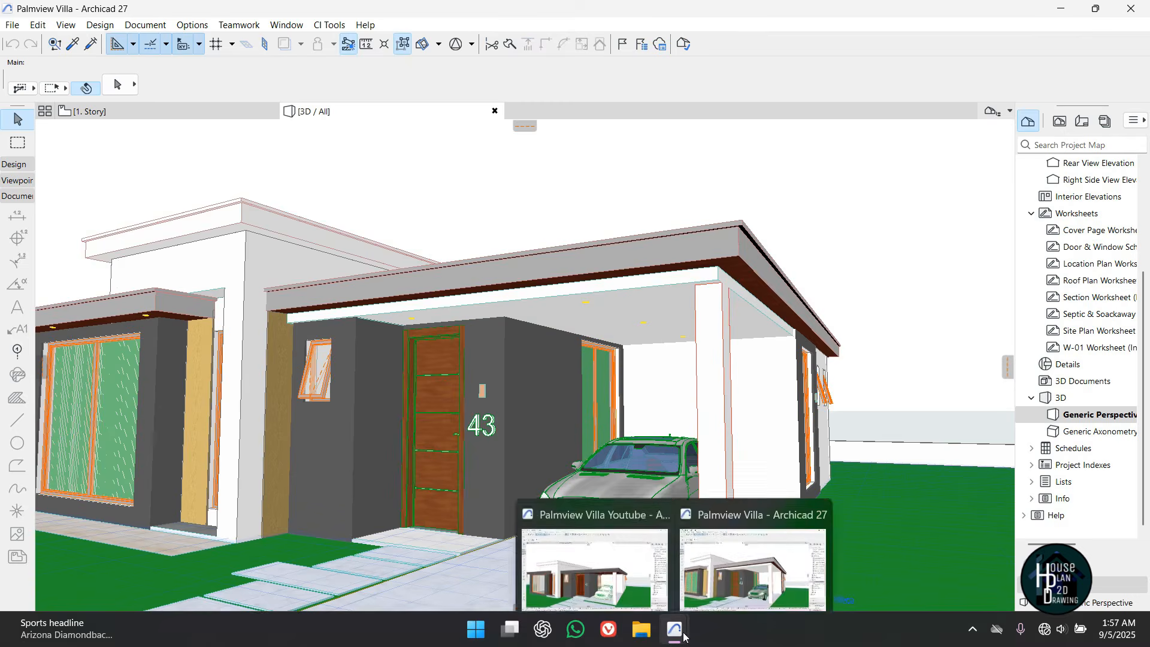
click(603, 570)
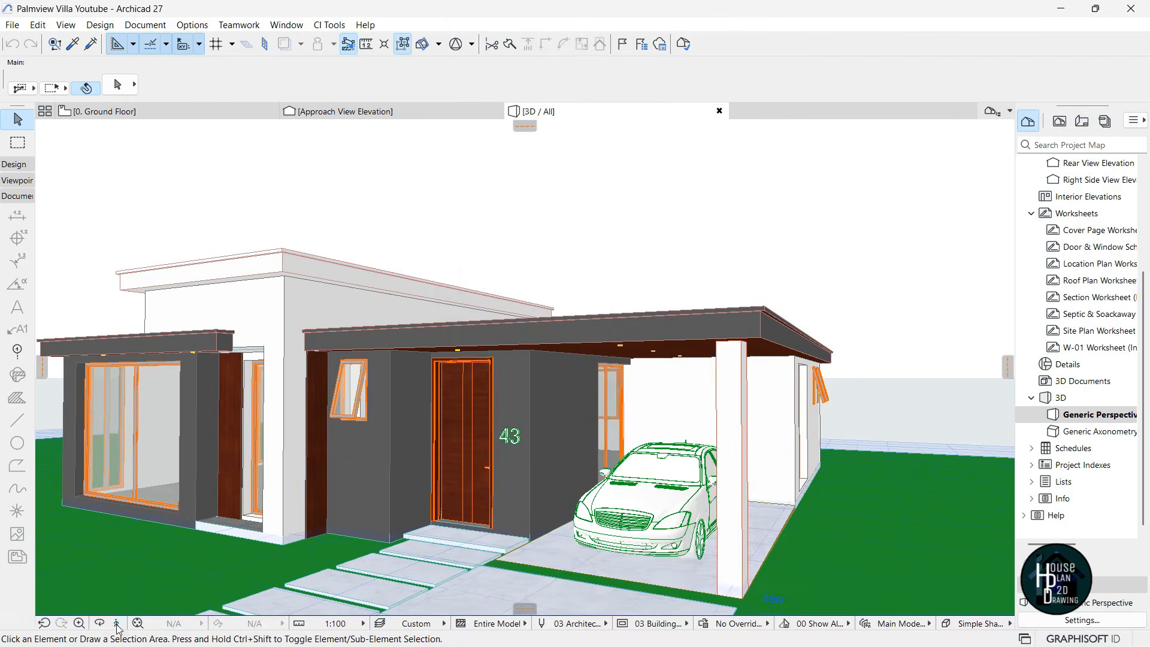
key(Up)
key(Escape)
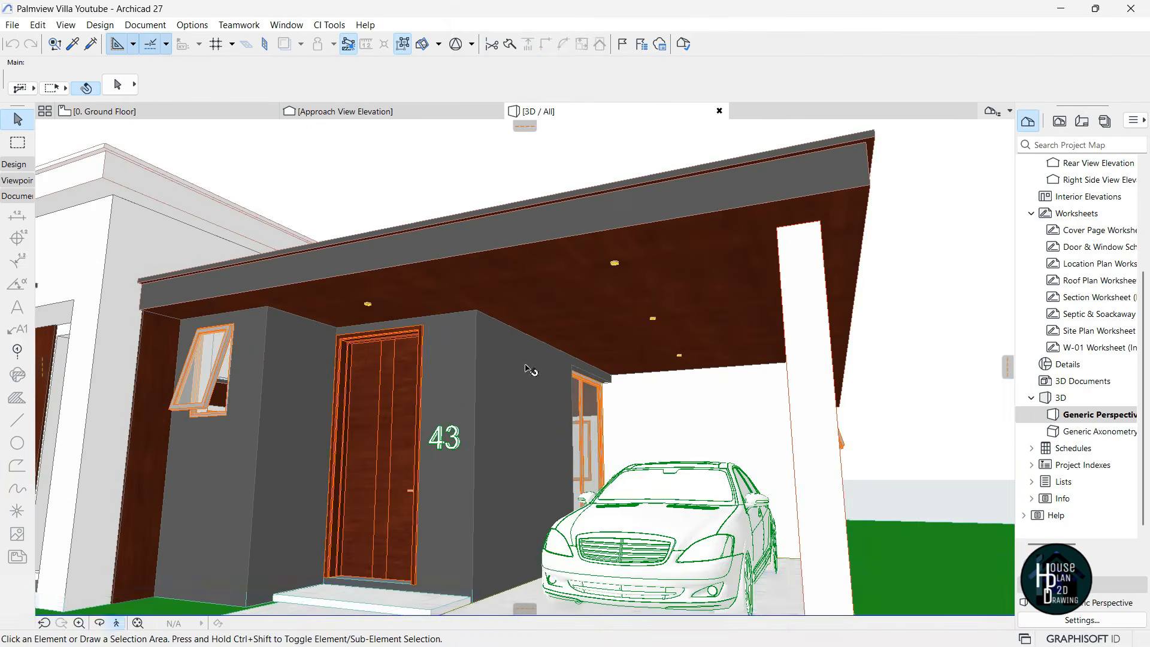
Delete the recessed spotlights from the carport's wooden soffit
click(368, 304)
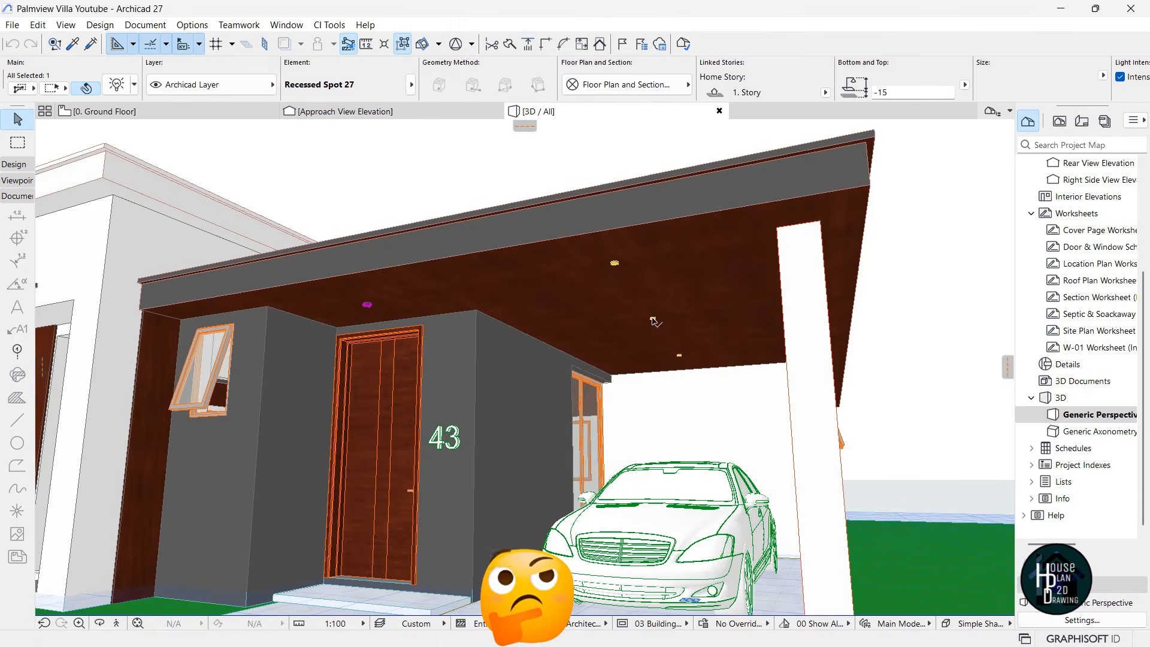
shift+click(615, 263)
shift+click(654, 321)
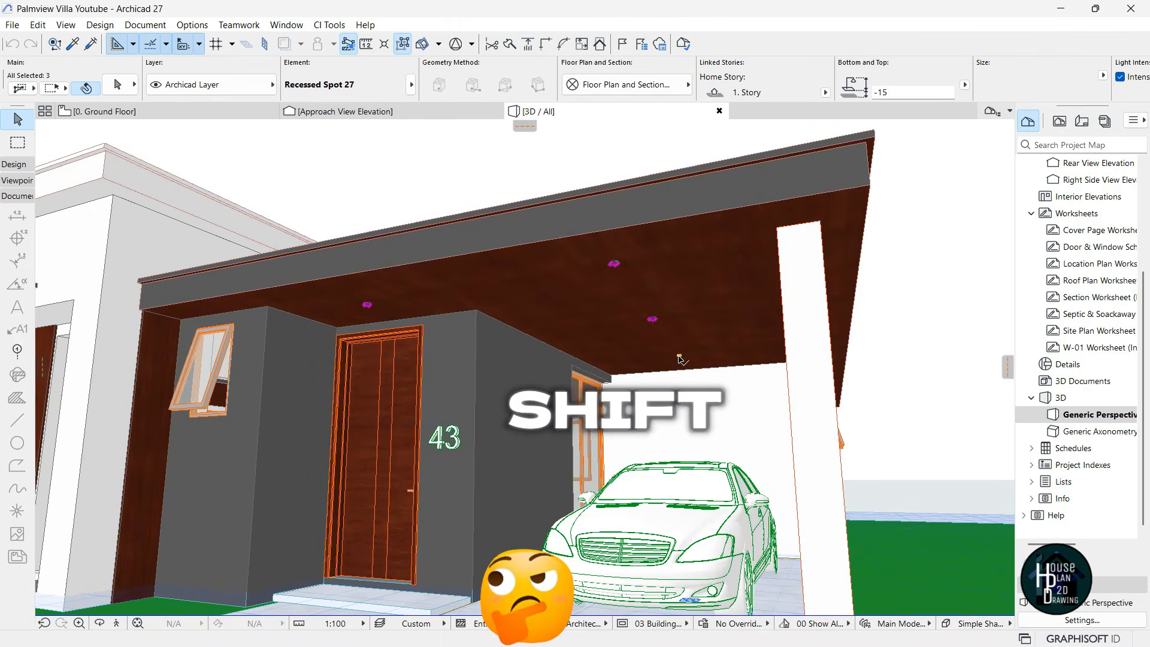
key(Delete)
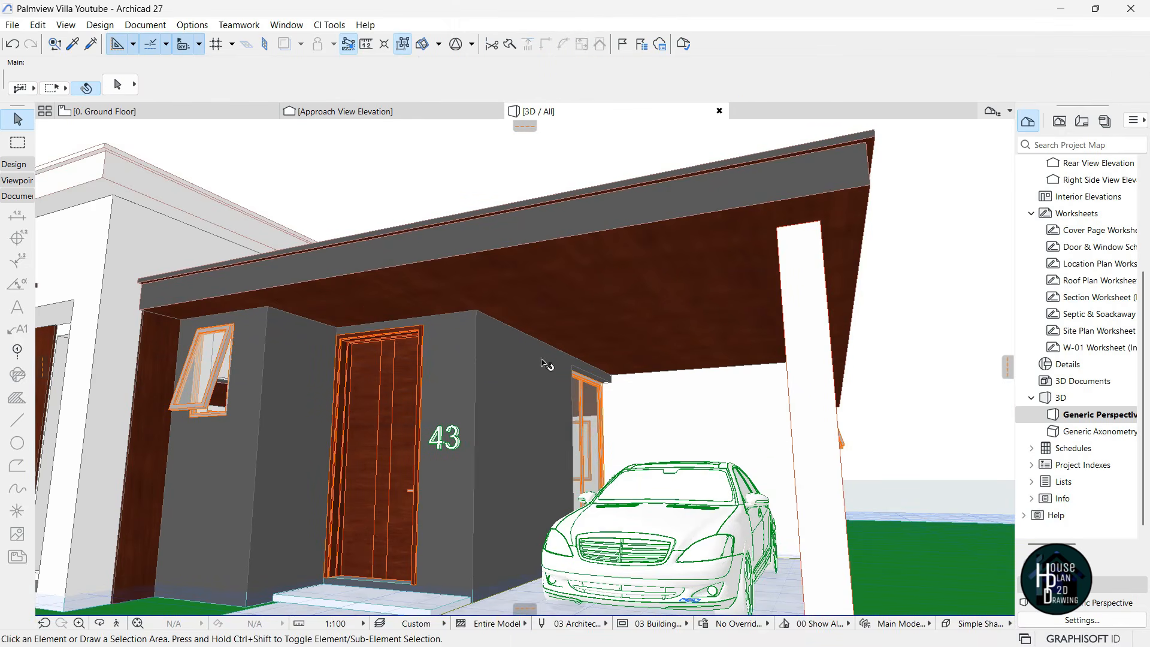
Draw a 70 mm thick rectangular slab, about 6950 by 6760 mm, beneath the carport roof using the entrance floor slab's settings
click(118, 624)
key(Down)
key(Escape)
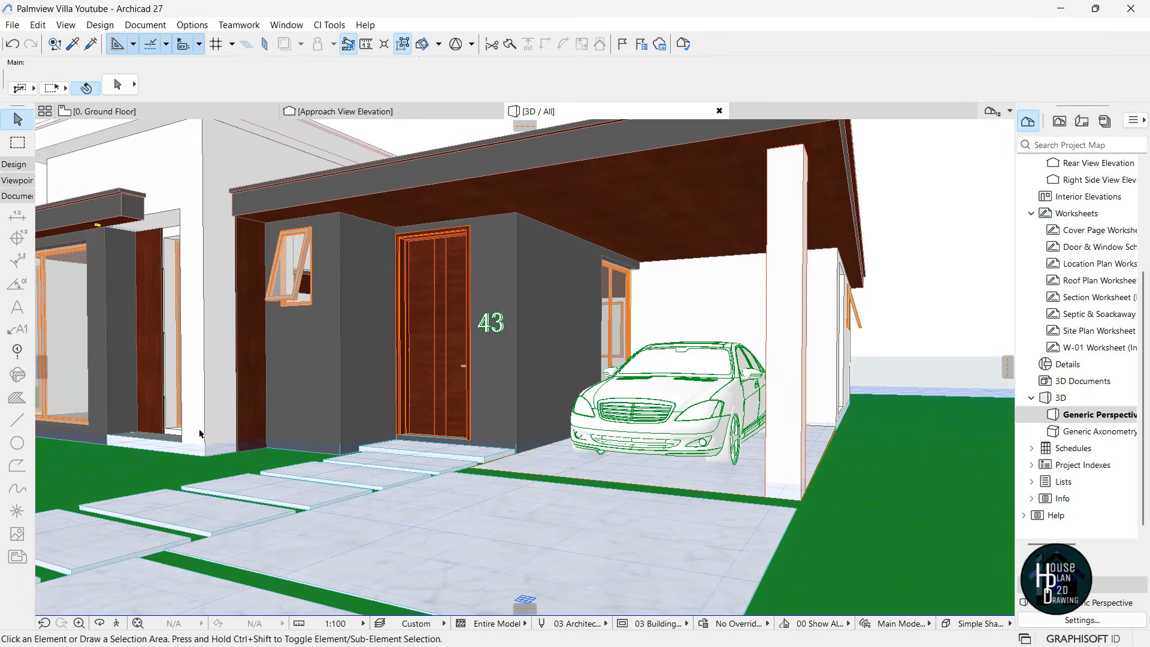
alt+click(155, 442)
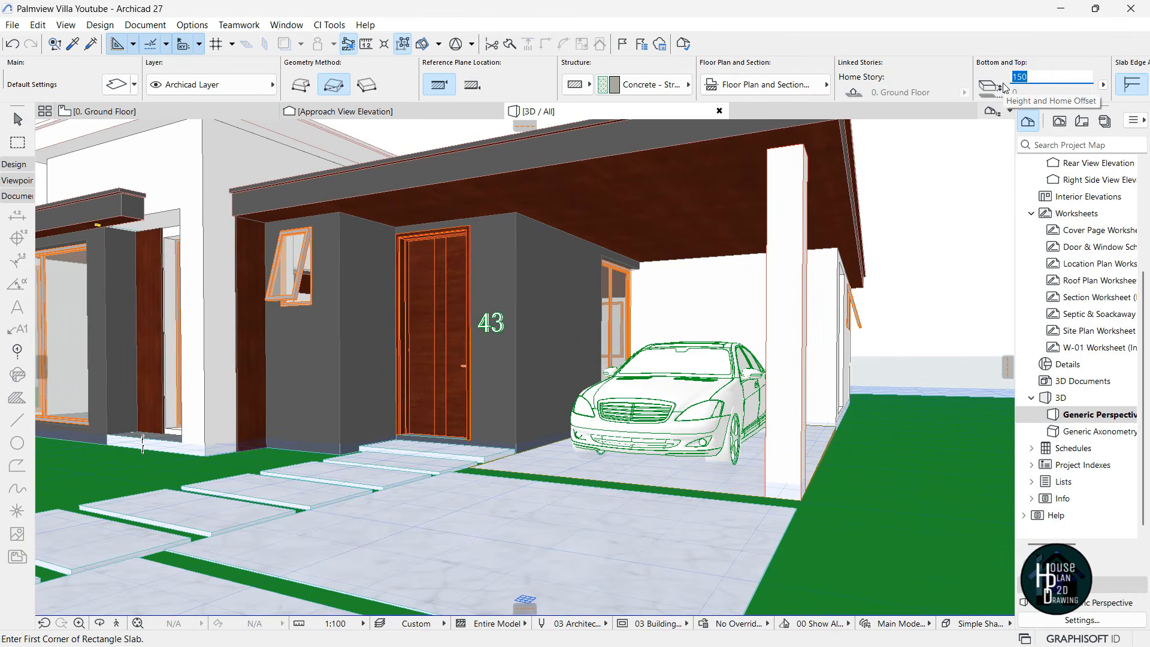
text(70)
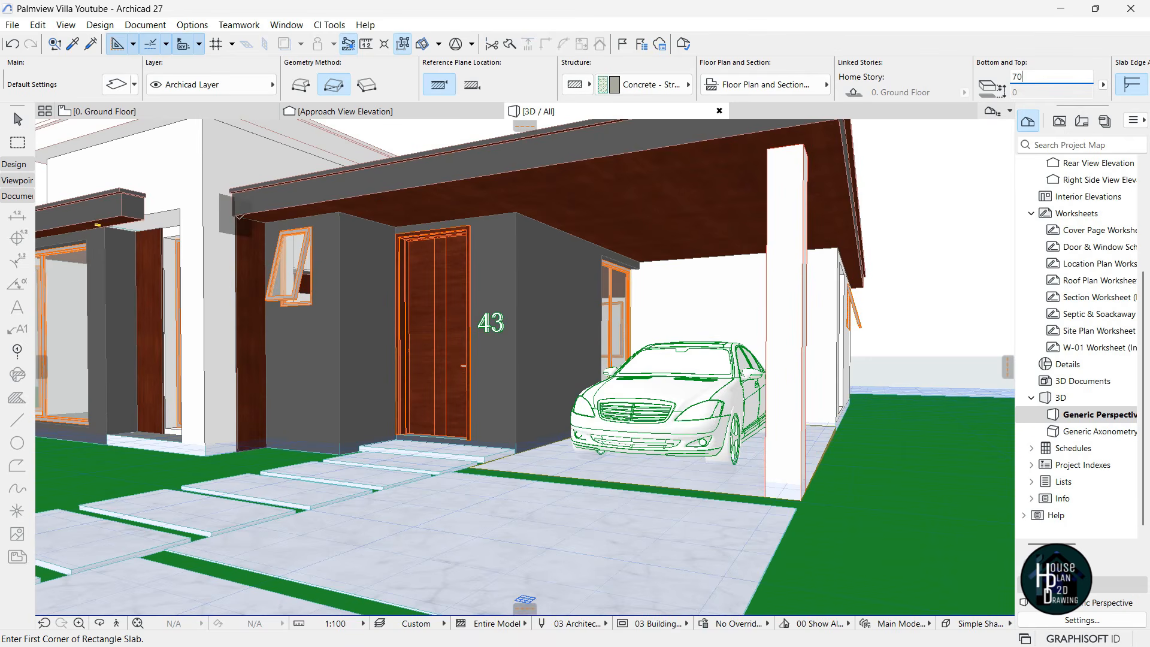
click(235, 217)
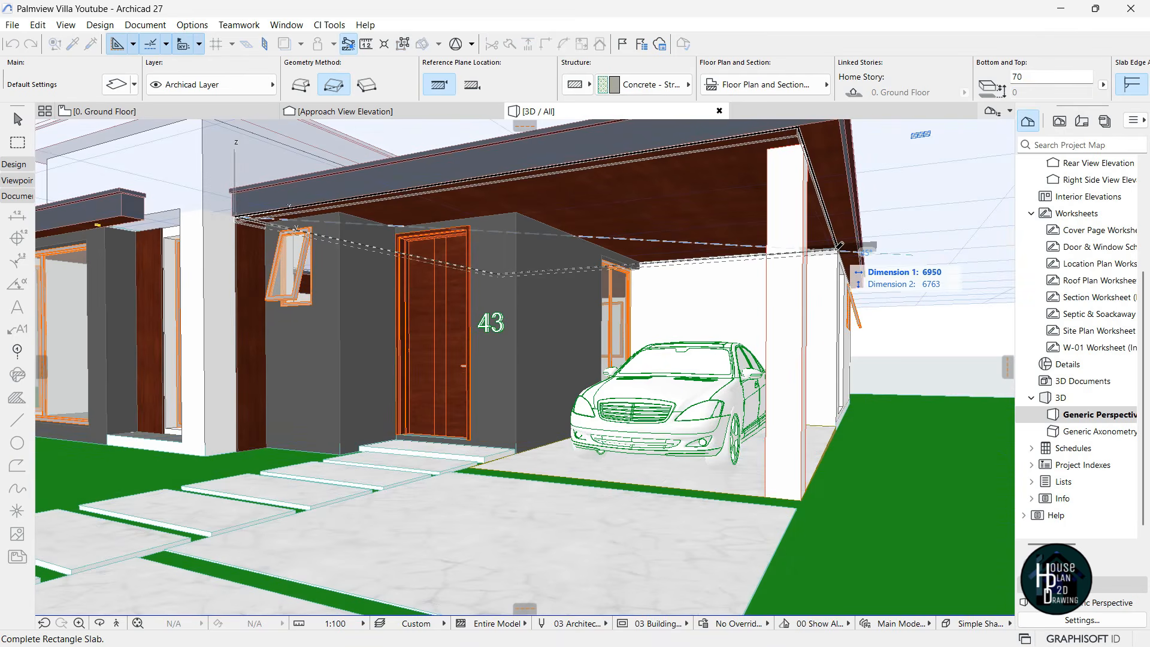
click(838, 245)
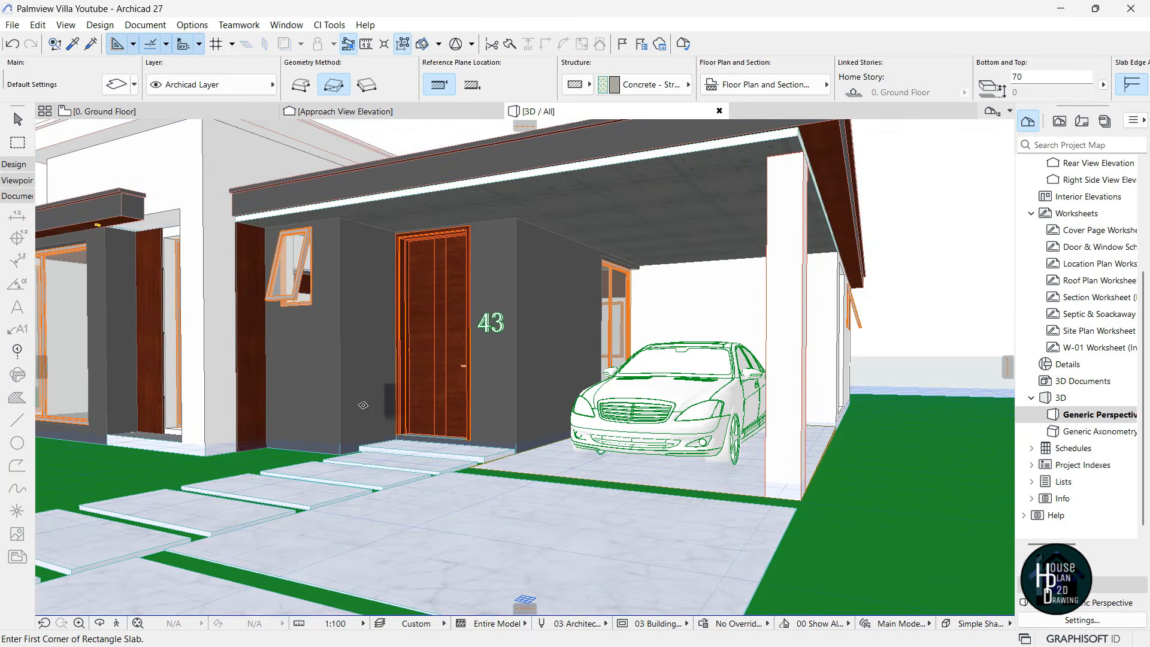
Fly around the carport to examine the new ceiling slab from the front and from below
click(117, 624)
key(Down)
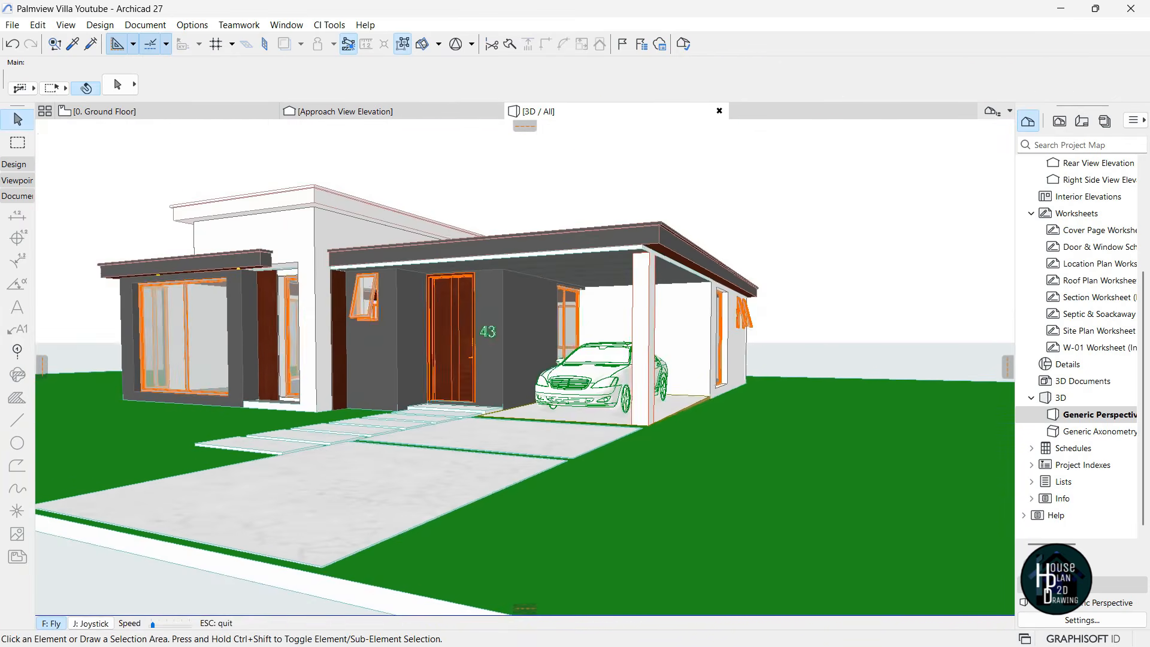
key(Up)
key(Right)
key(Up)
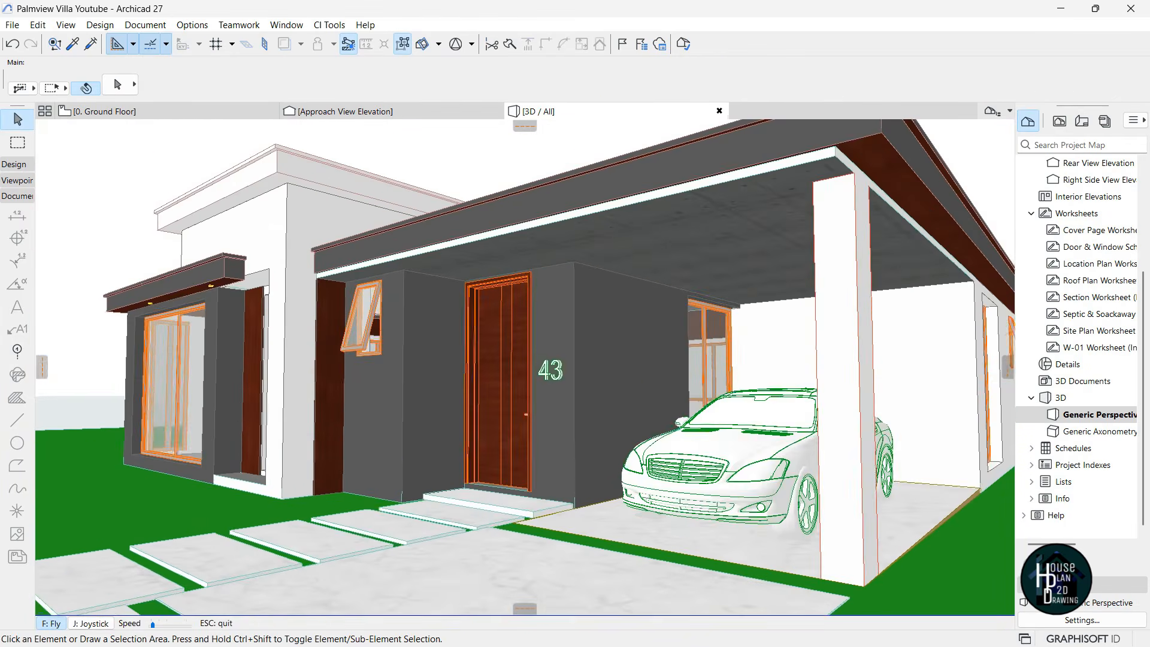
key(Down)
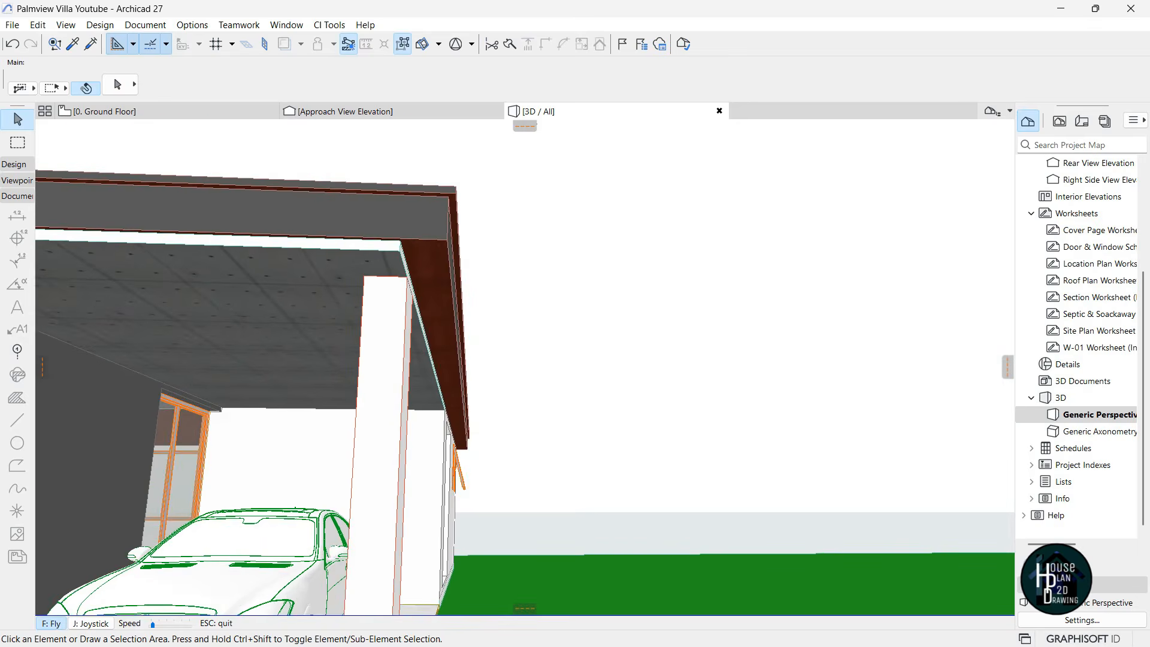
key(Down)
key(Left)
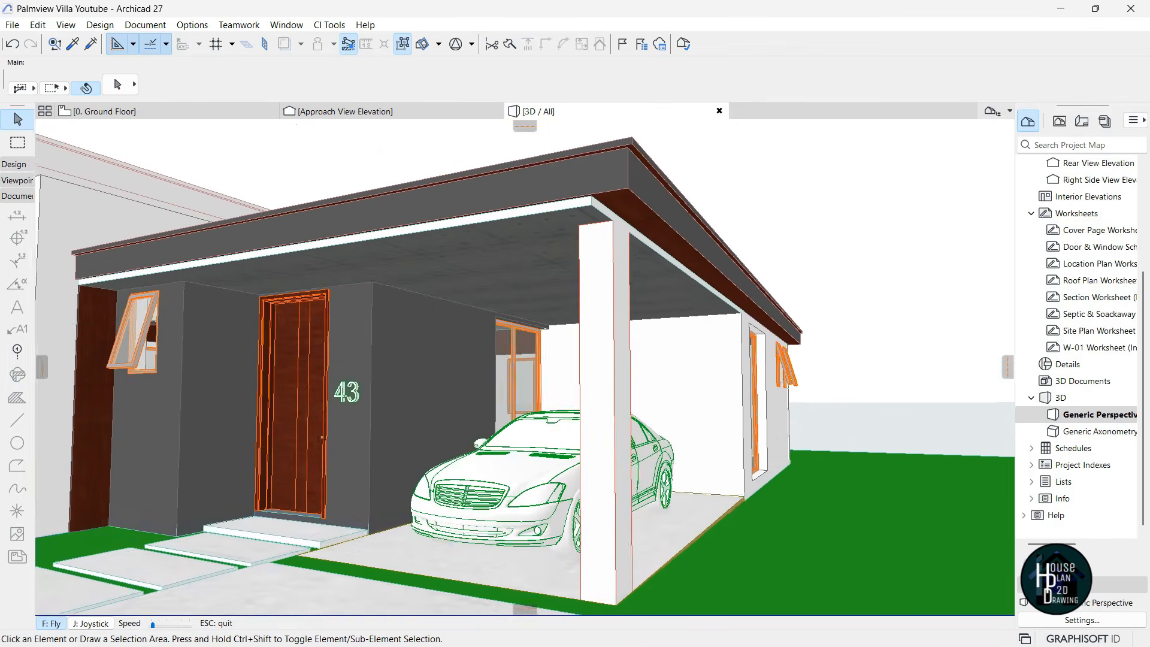
key(Escape)
Override the carport ceiling slab's bottom surface with Paint - Glossy White
click(510, 239)
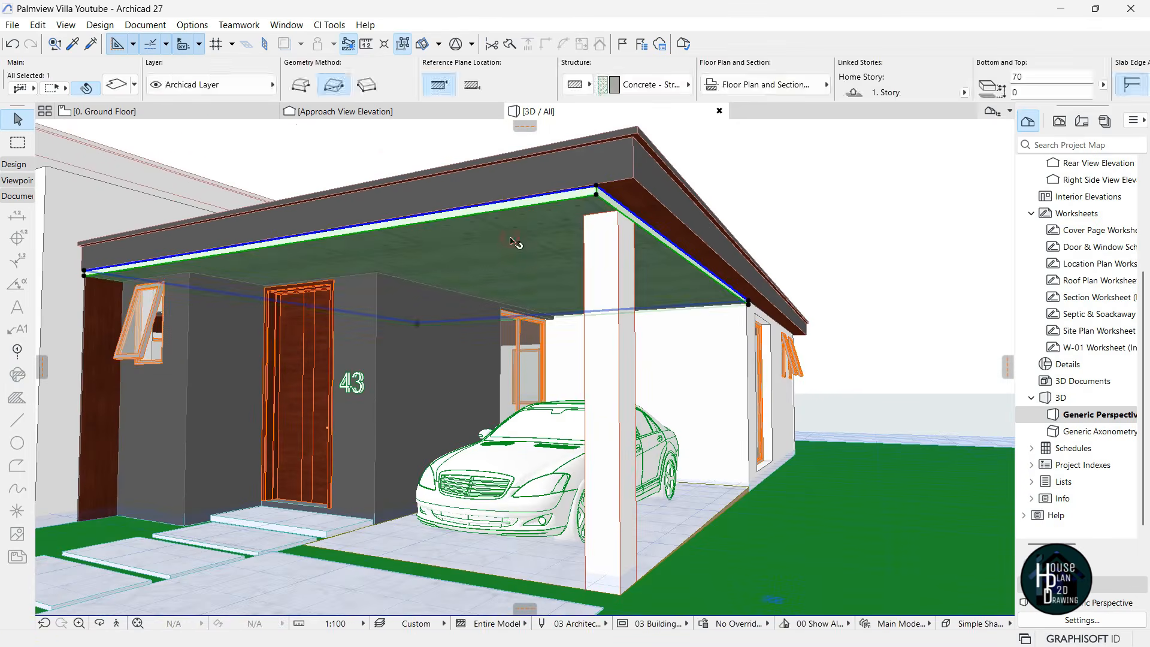
click(118, 88)
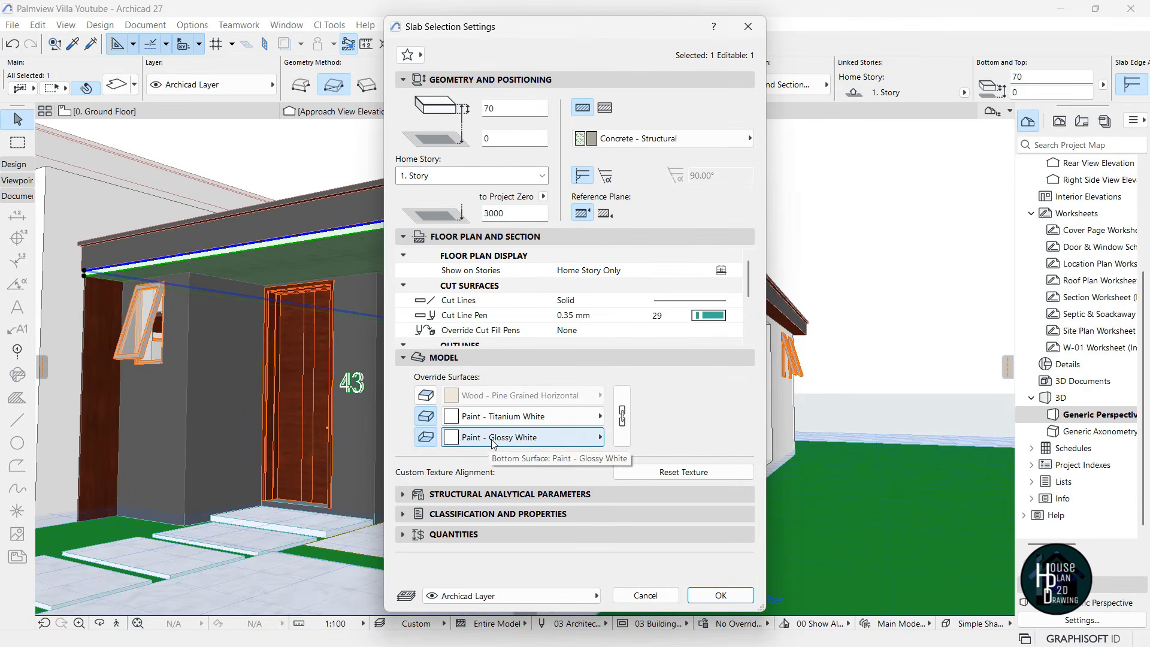
click(721, 595)
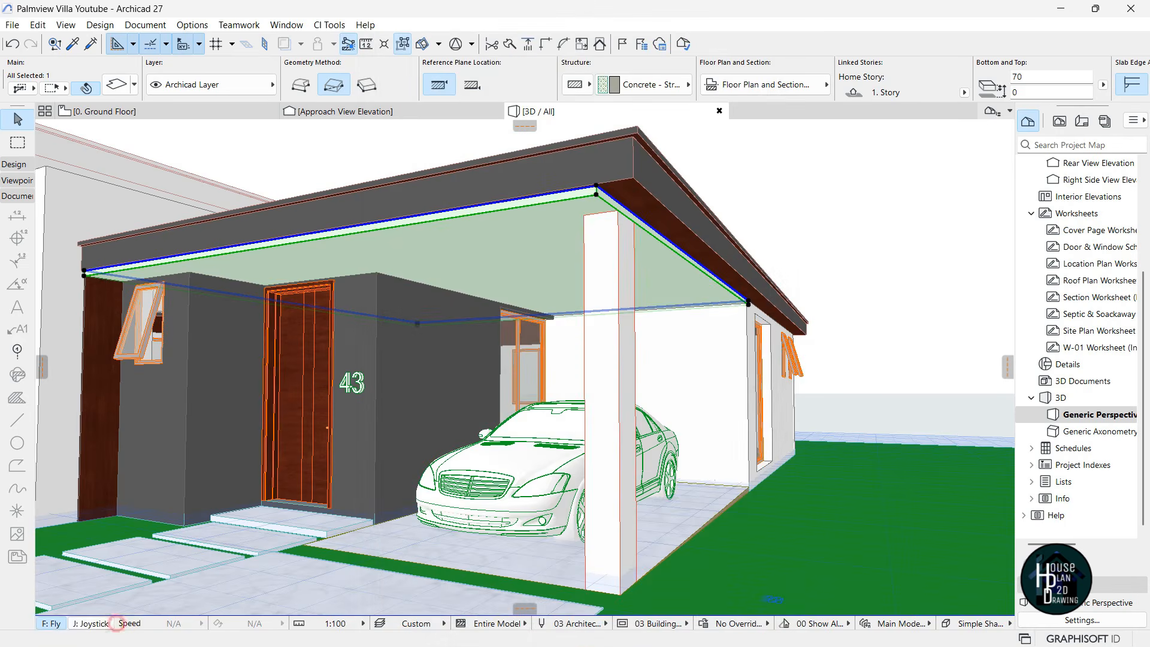
Offset the front edge of the carport ceiling slab inward by about 150 mm
click(117, 624)
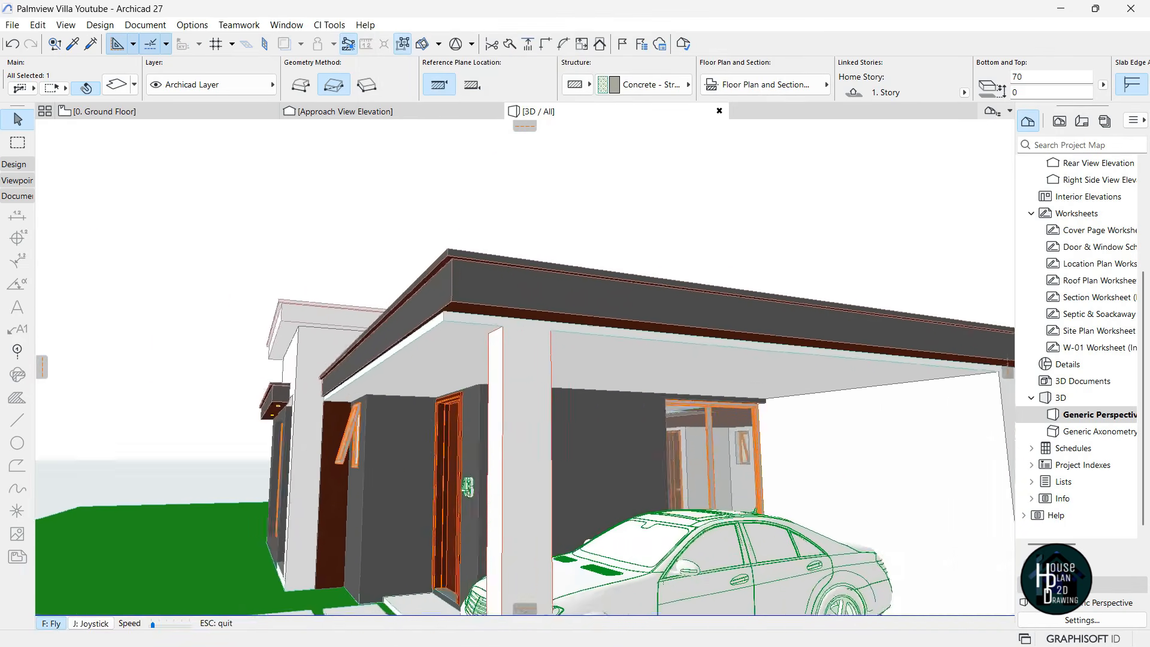
key(Escape)
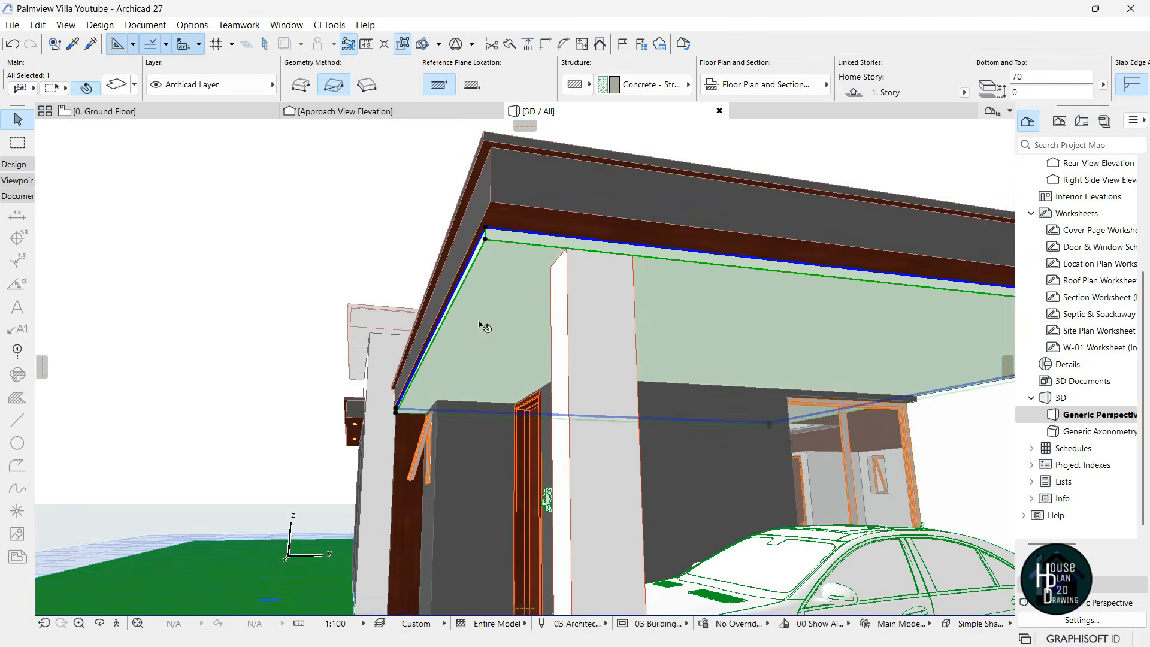
click(459, 293)
click(131, 136)
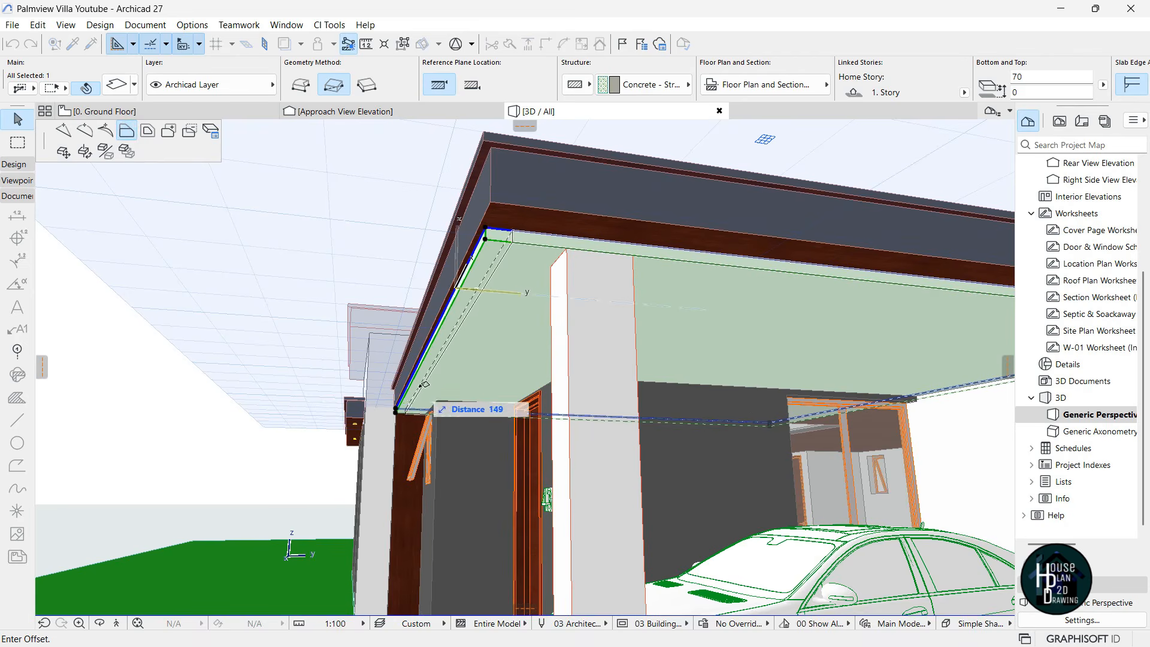
click(420, 383)
key(Escape)
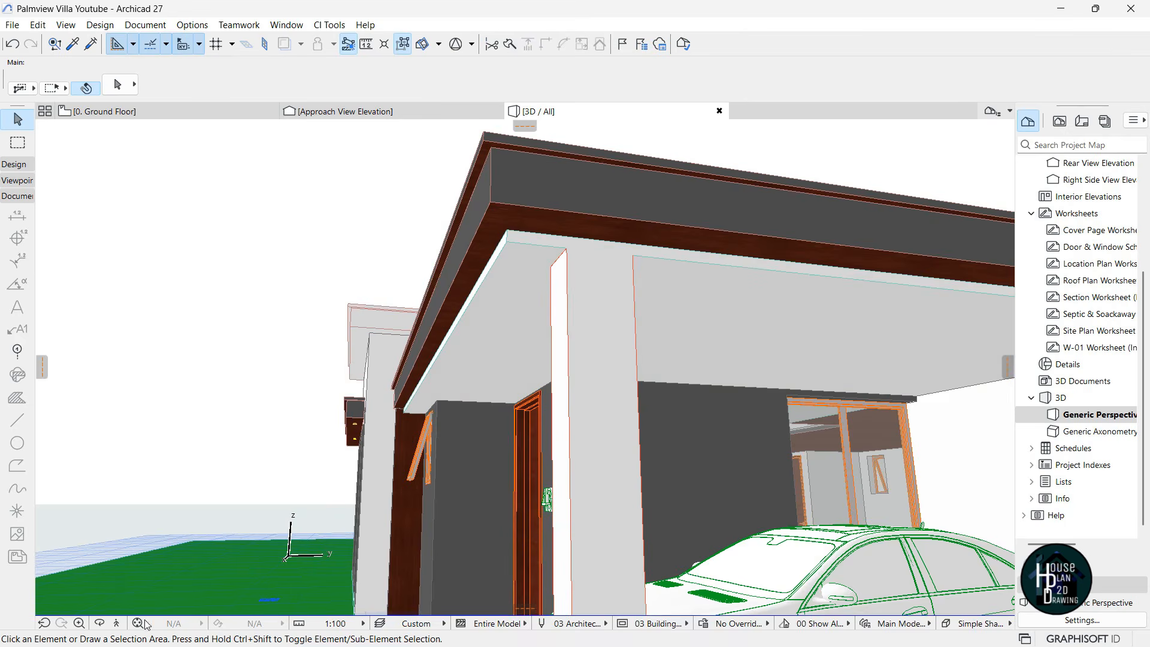
Fly back and forth in front of the house to examine the white carport ceiling and its set-back front edge
click(113, 621)
key(s)
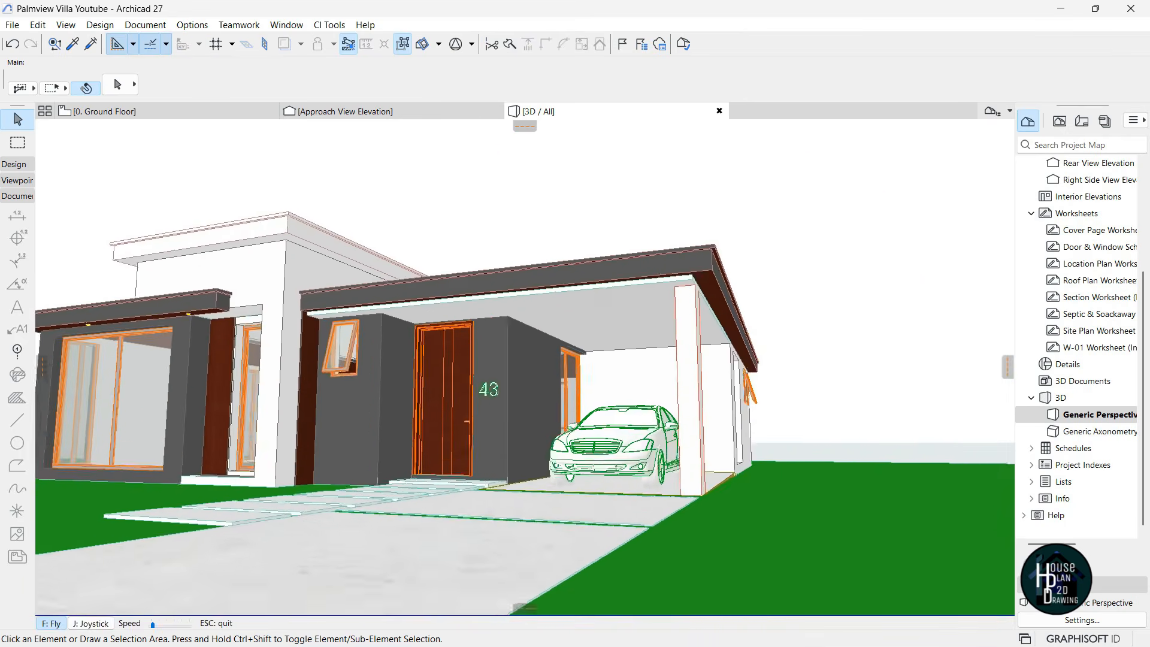
key(w)
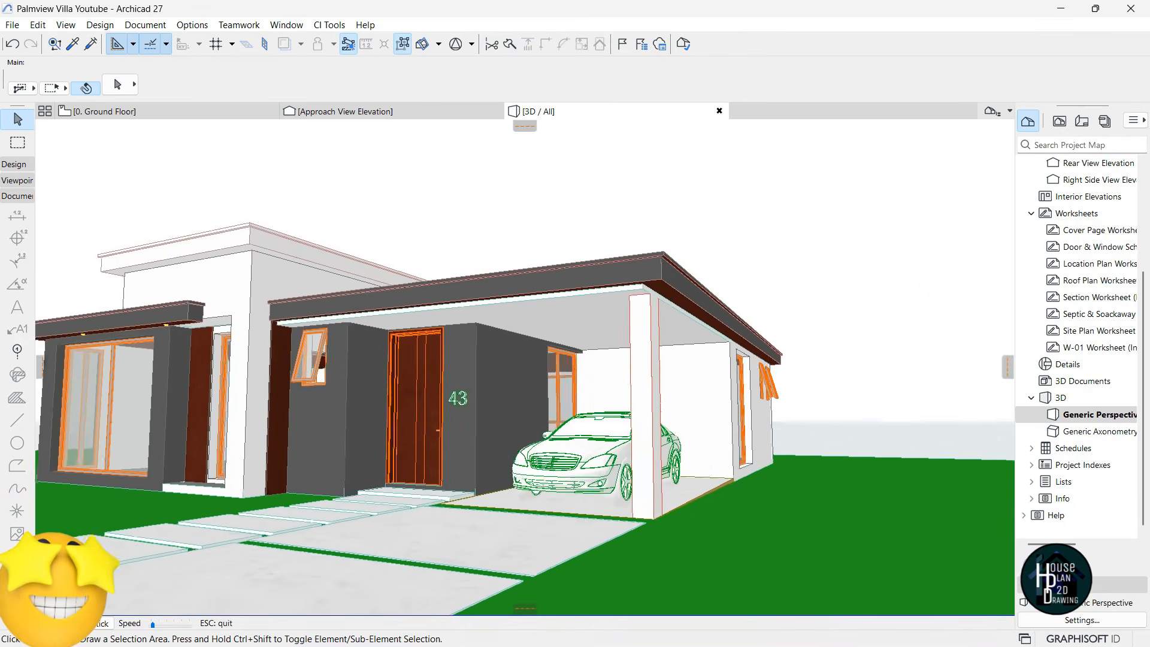
key(s)
key(w)
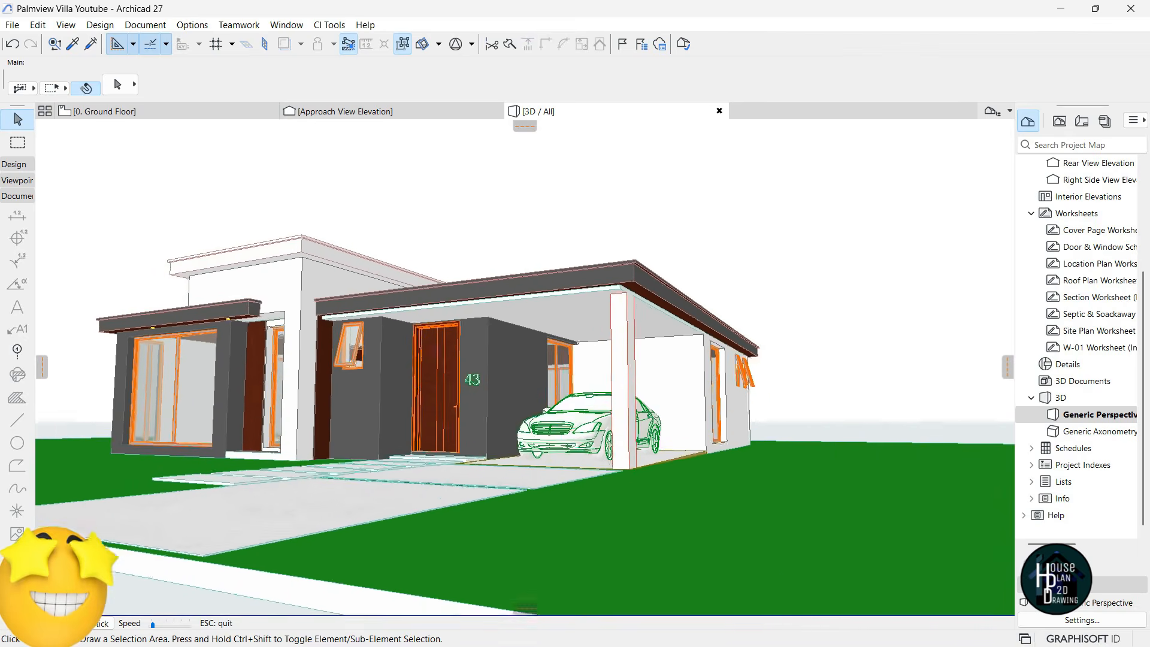
key(w)
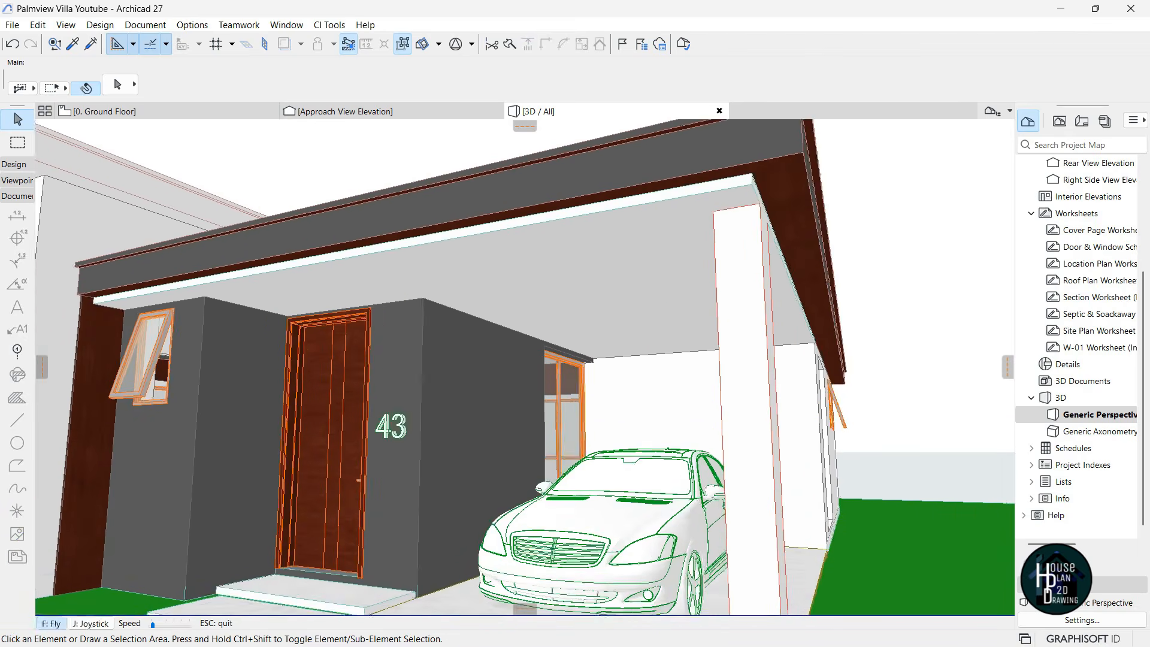
key(Escape)
Place four Recessed Spot 27 lamps on the white carport ceiling, copying the settings of the lamp above the front window
click(114, 626)
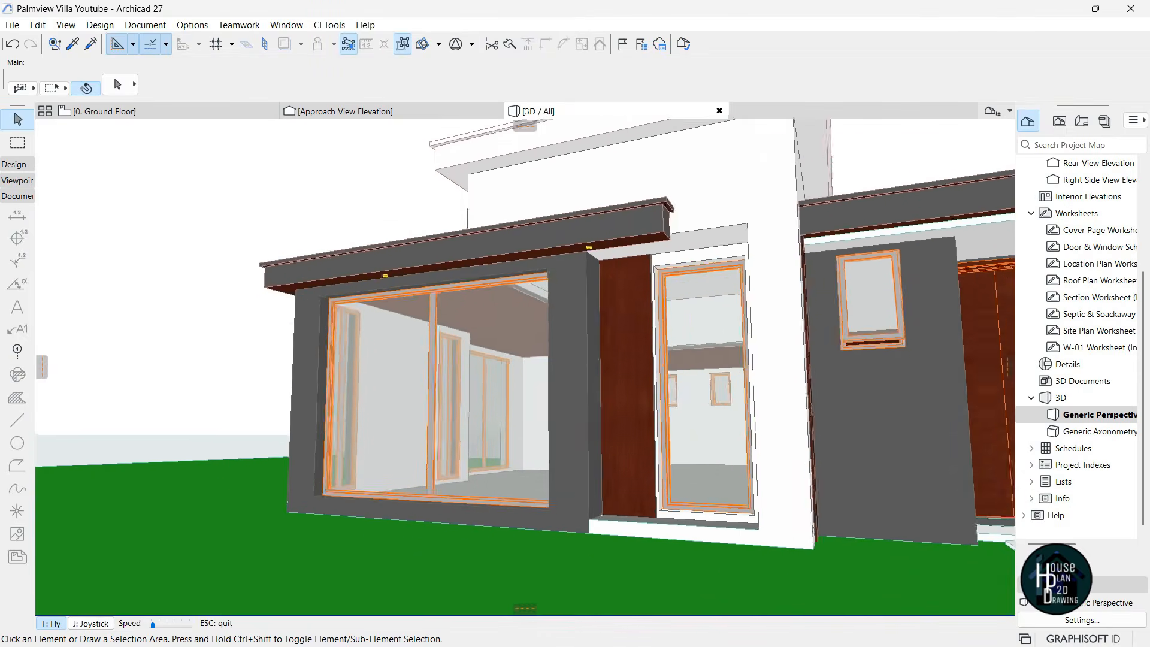
key(w)
key(s)
key(Escape)
alt+click(464, 290)
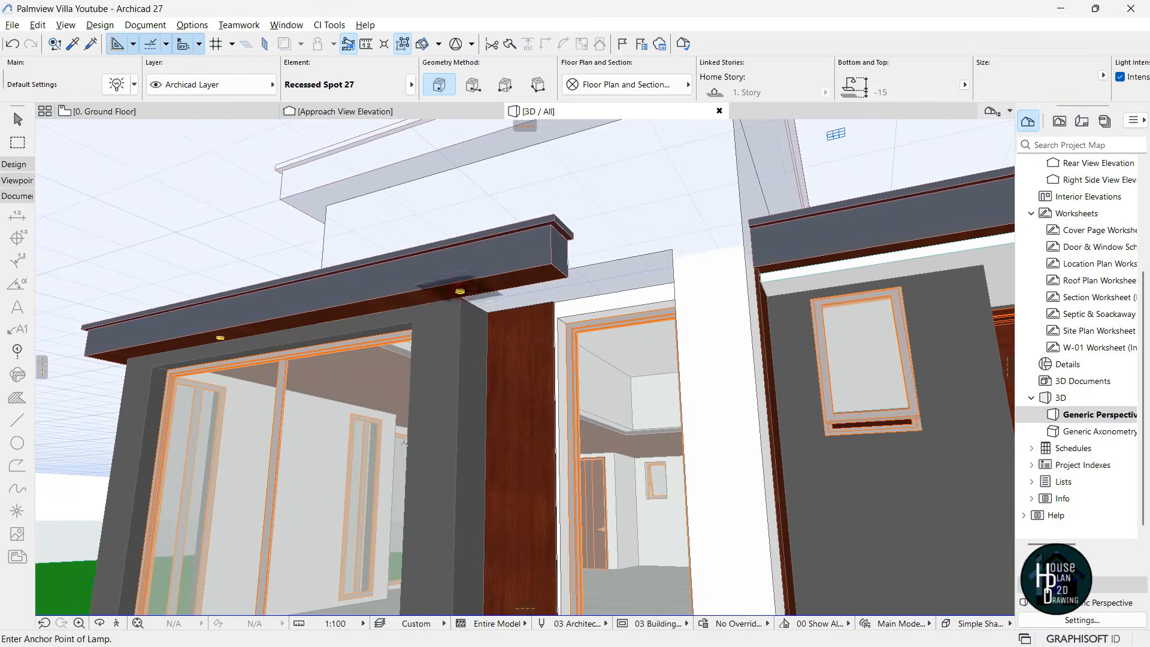
click(116, 625)
key(s)
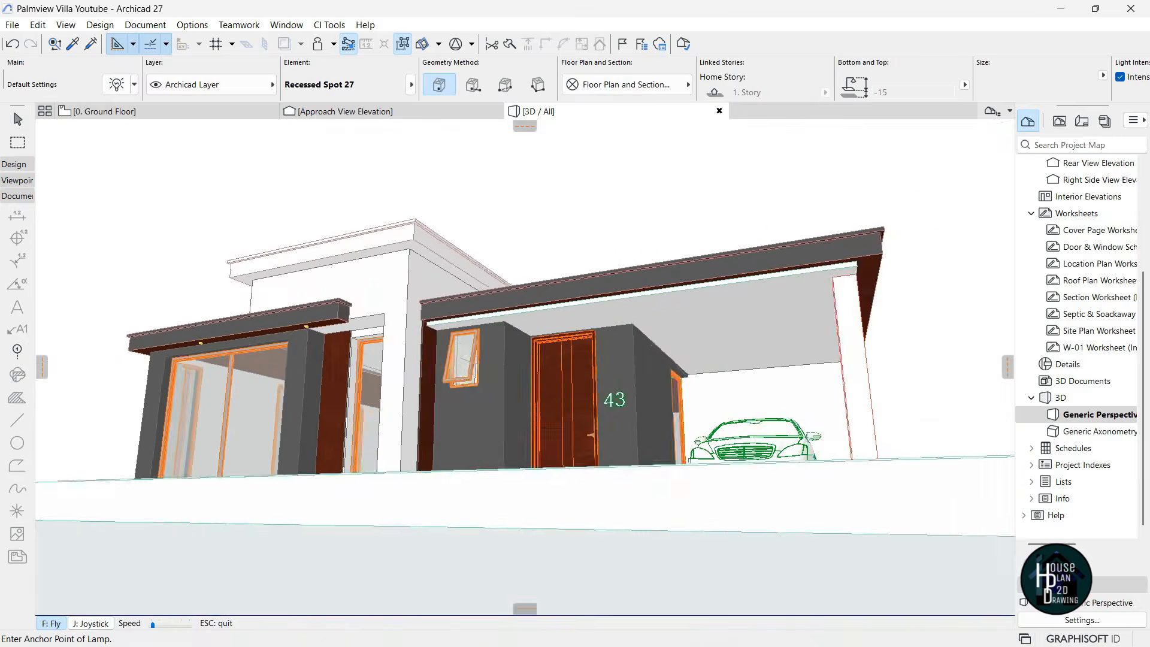
key(w)
key(Escape)
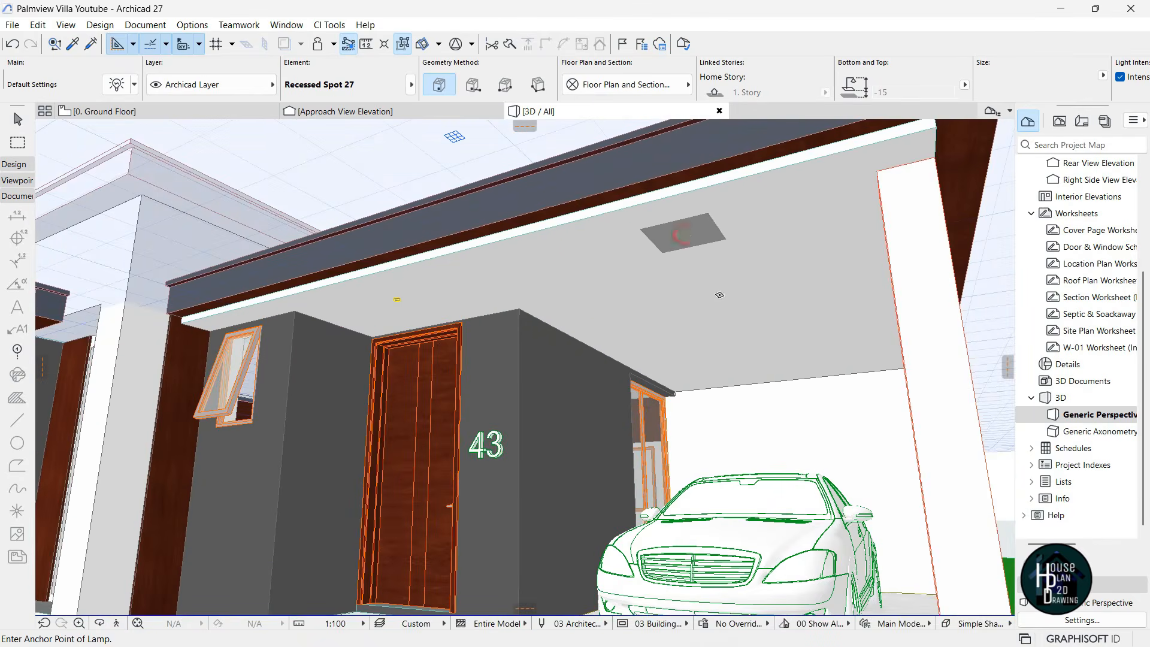
click(738, 362)
key(Escape)
Frame the whole house front in perspective and set the PhotoRendering image size to match the 3D window
click(117, 623)
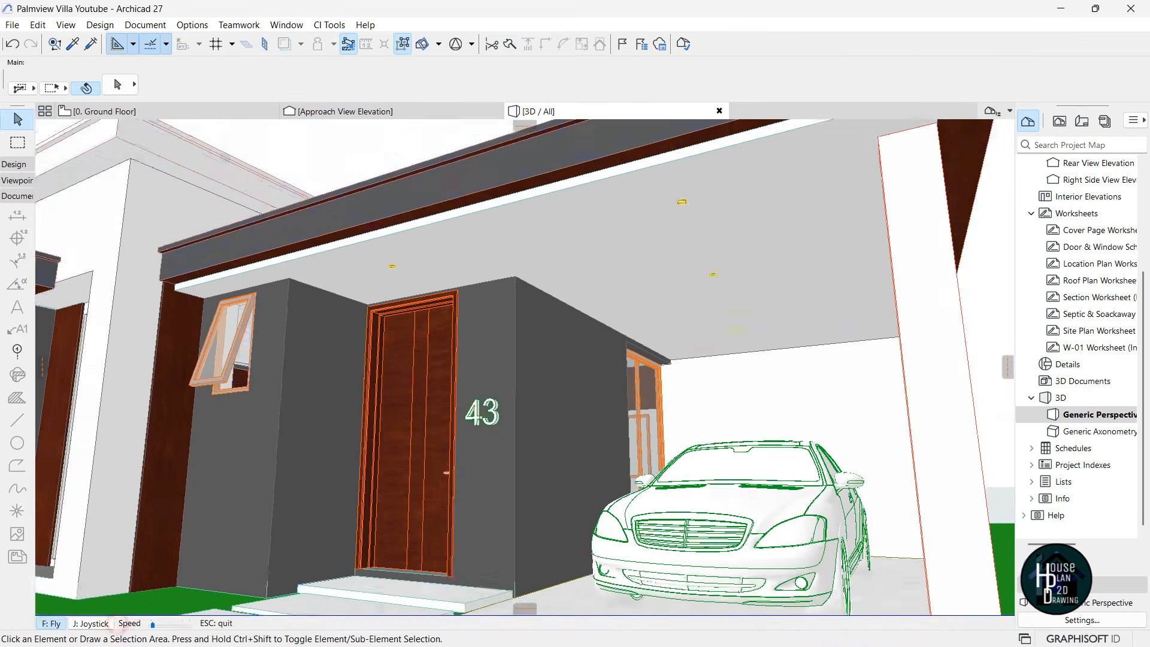
key(Up)
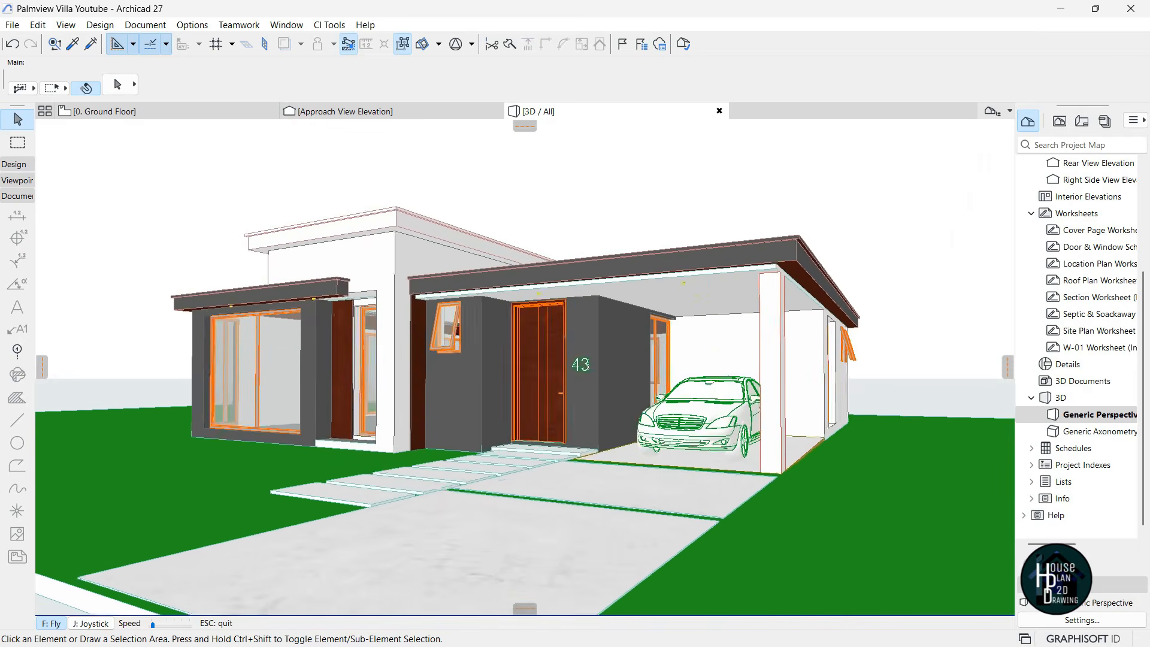
key(Escape)
click(152, 26)
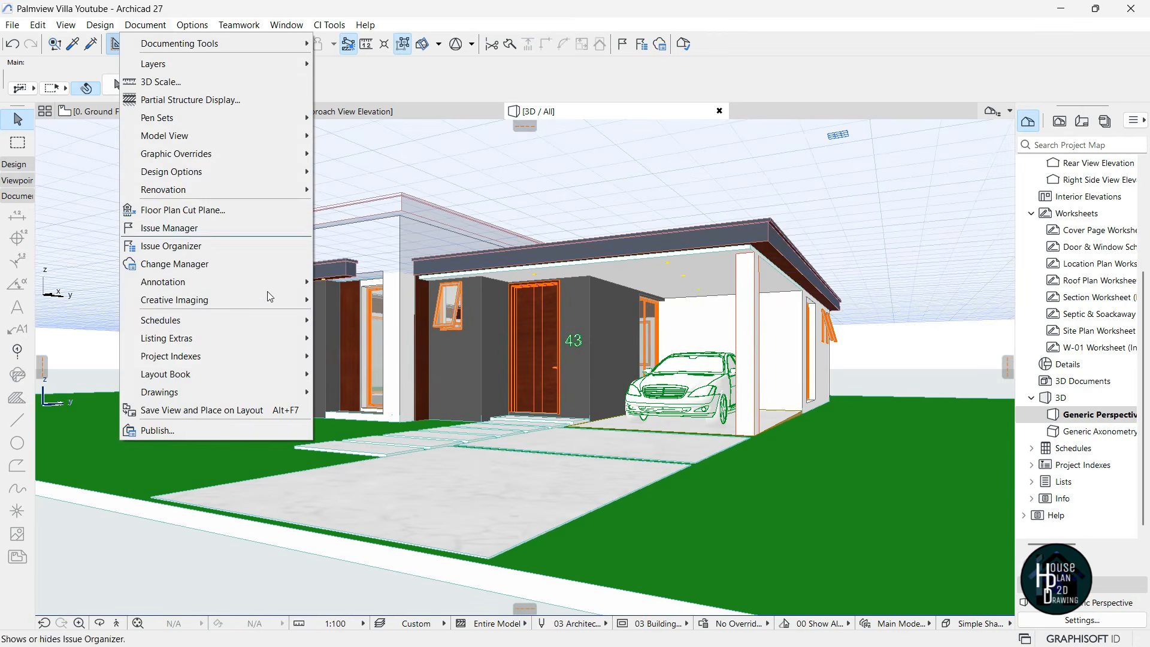
mouse_move(273, 304)
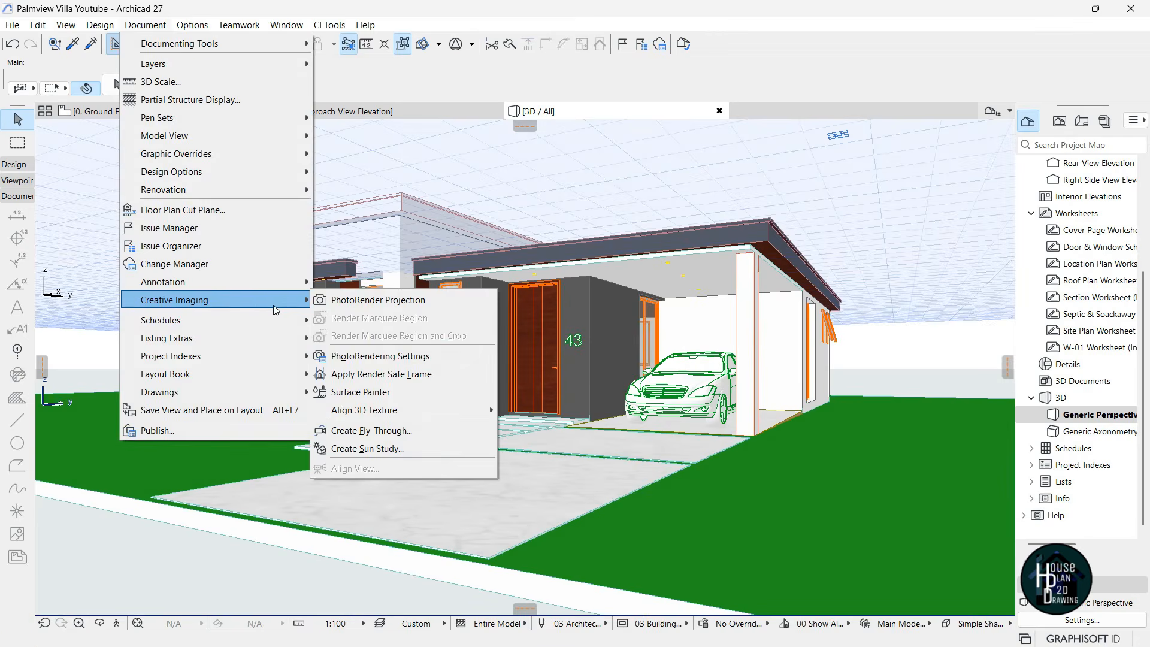
click(396, 358)
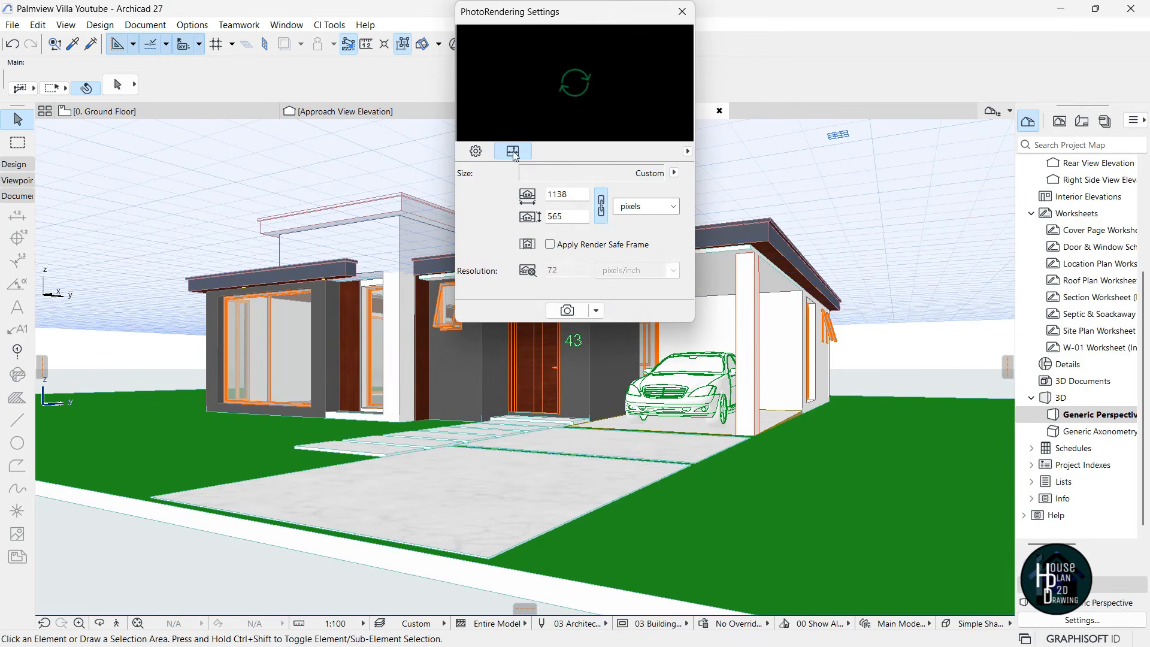
click(740, 240)
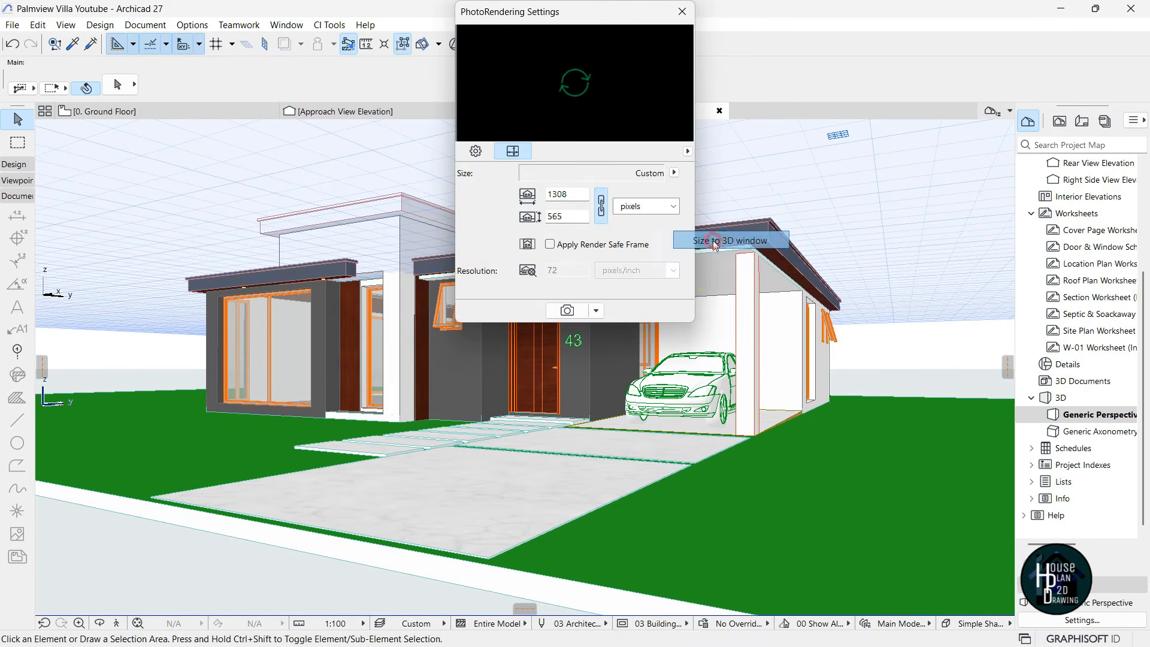
Set the lamp and luminous-surface light intensities to 100 % in the photorendering settings, render the perspective, and close the settings
click(475, 151)
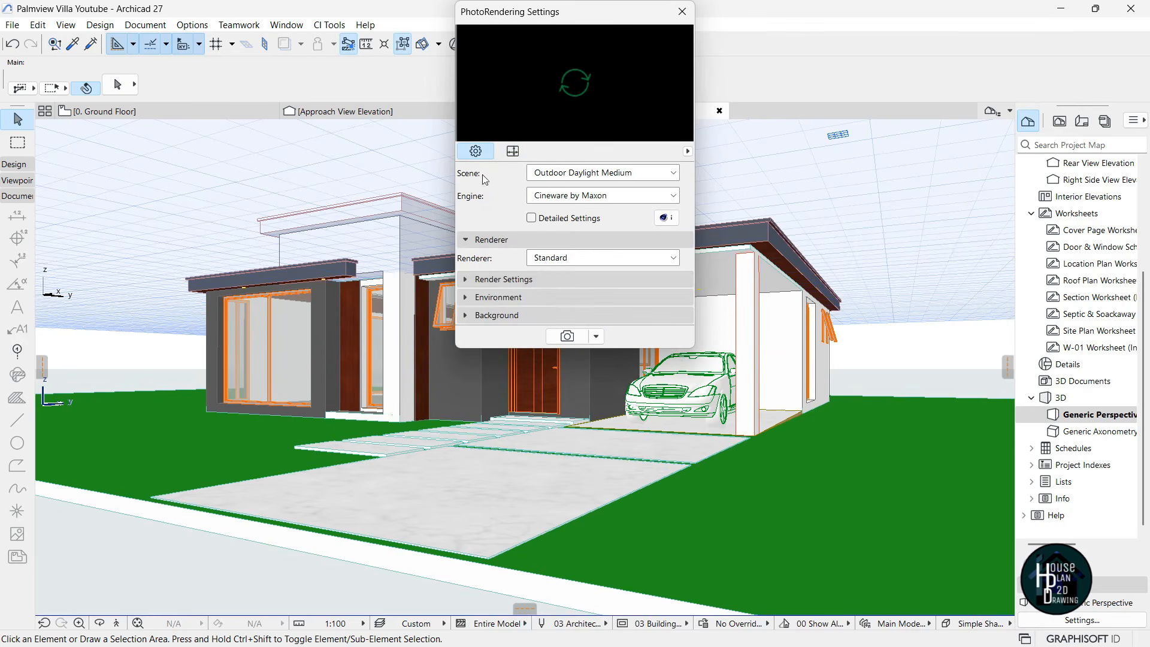
click(546, 280)
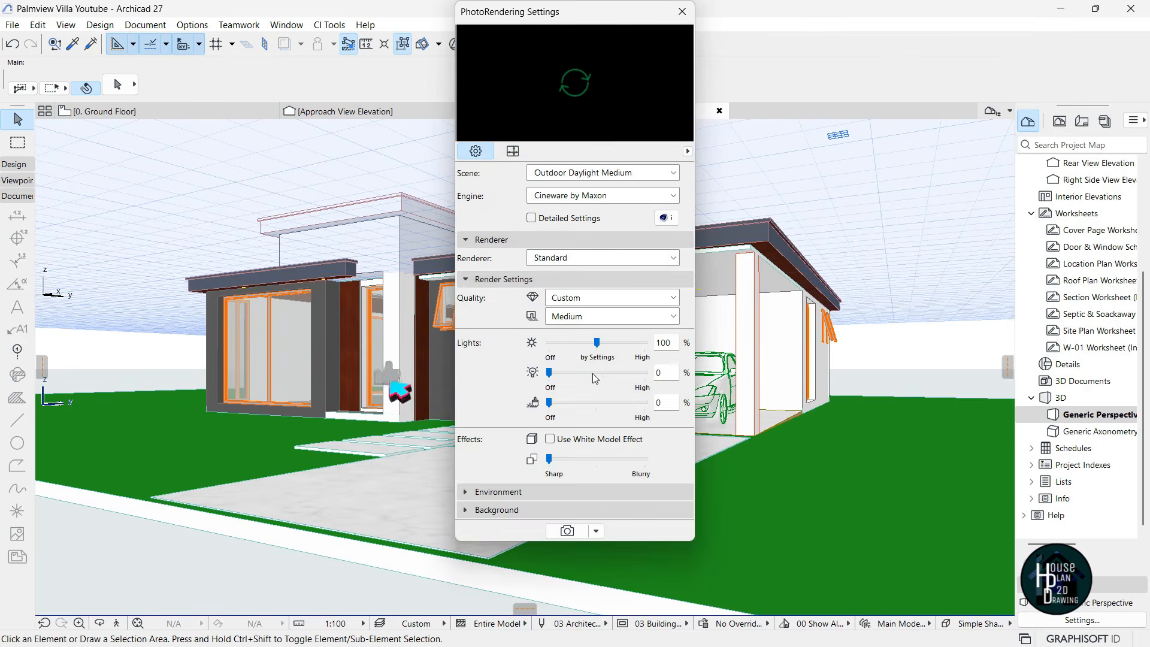
click(590, 372)
click(595, 404)
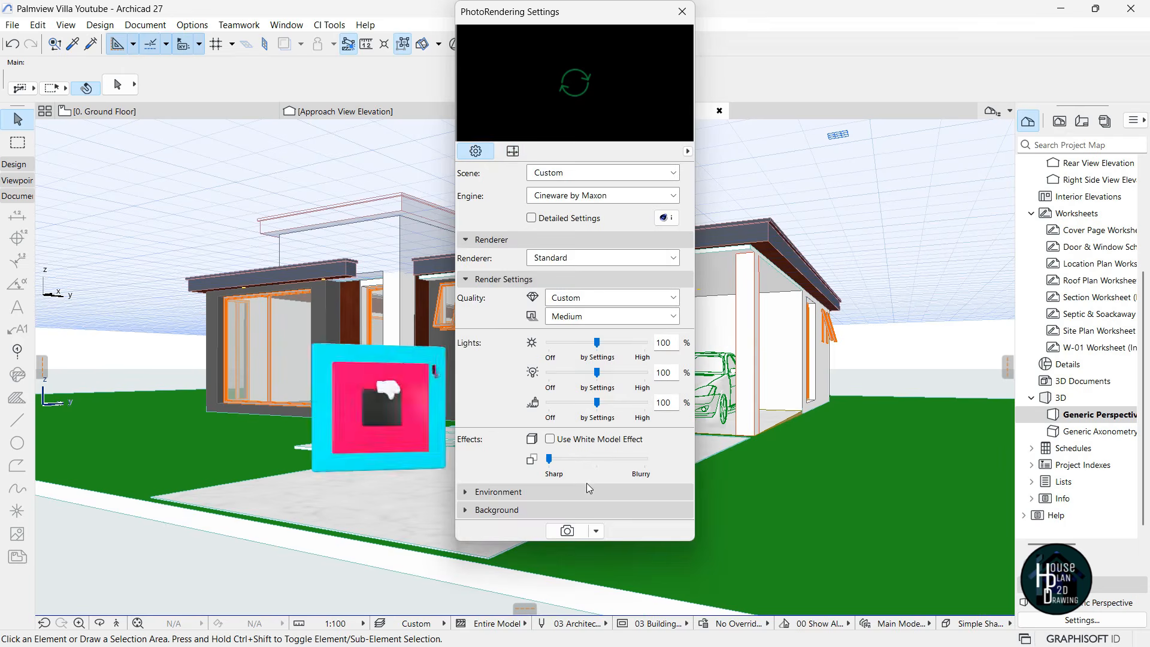
click(565, 531)
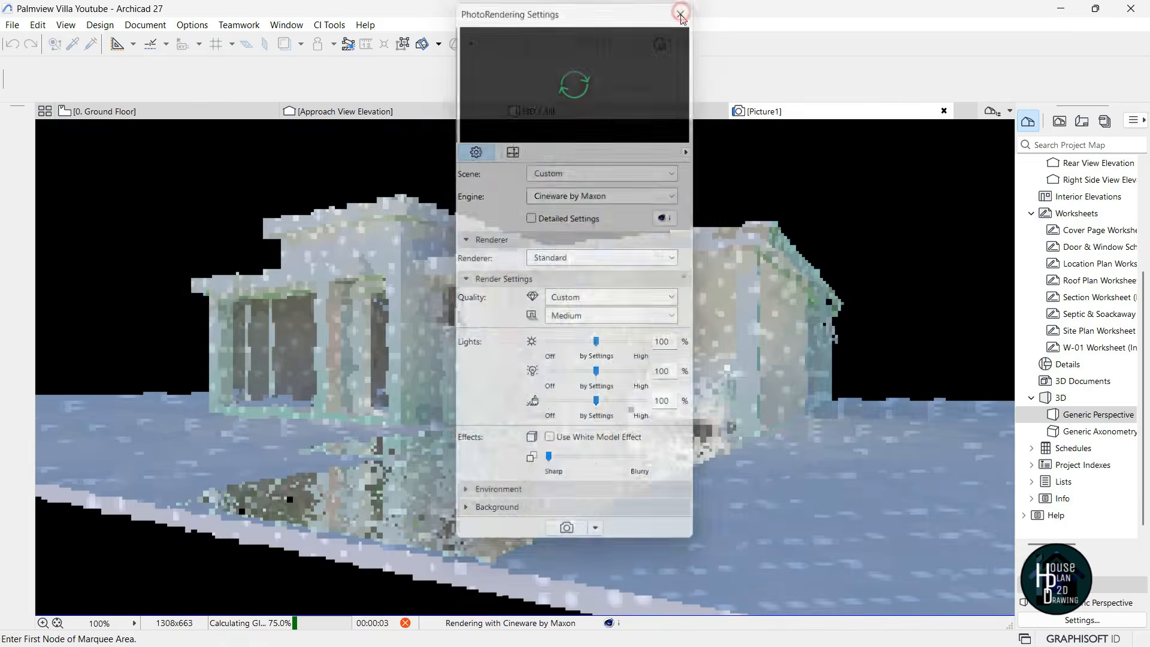
click(682, 11)
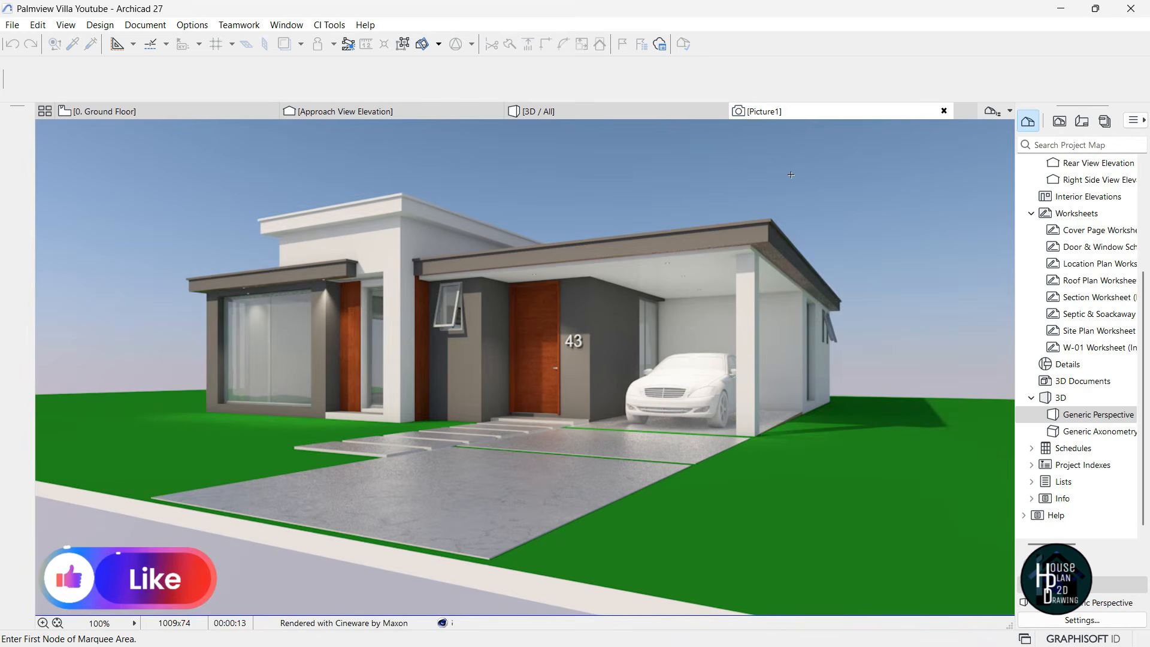
Return to the 3D window and fly backward from the house front to view the whole house from farther away
click(568, 114)
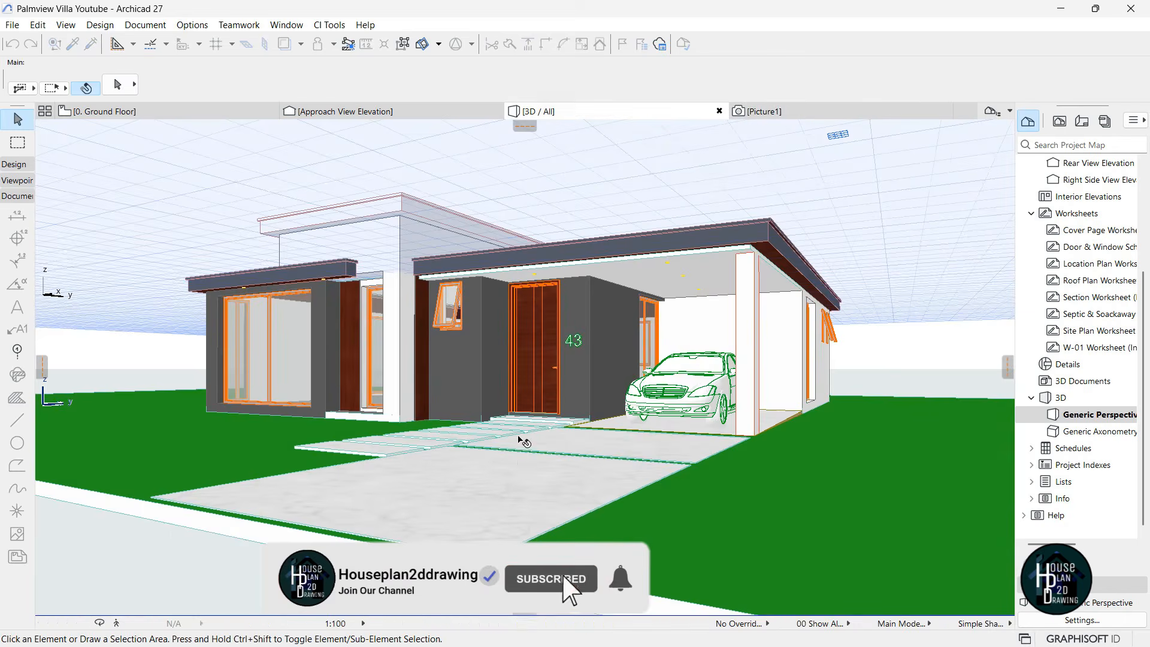
click(116, 623)
key(Down)
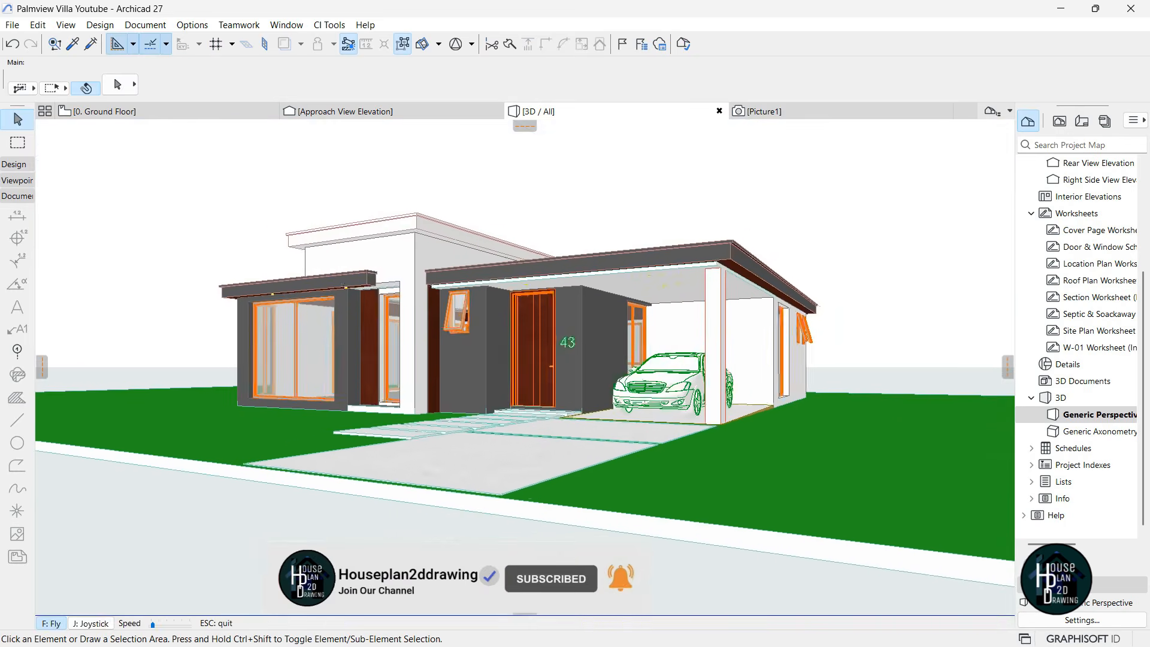
key(Up)
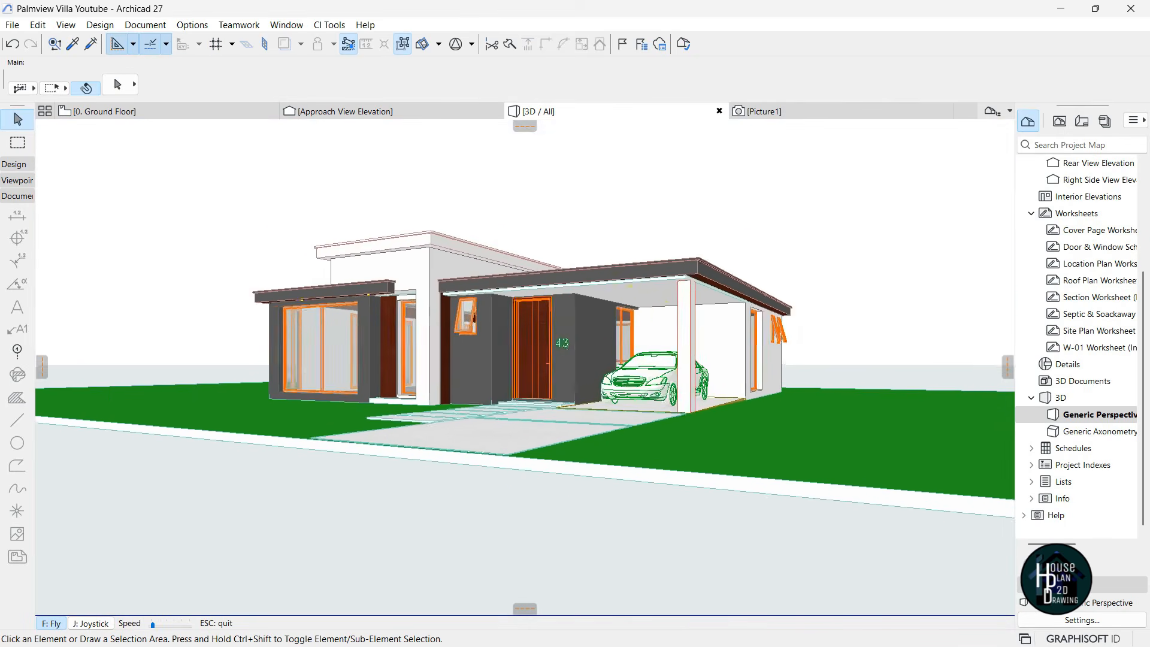